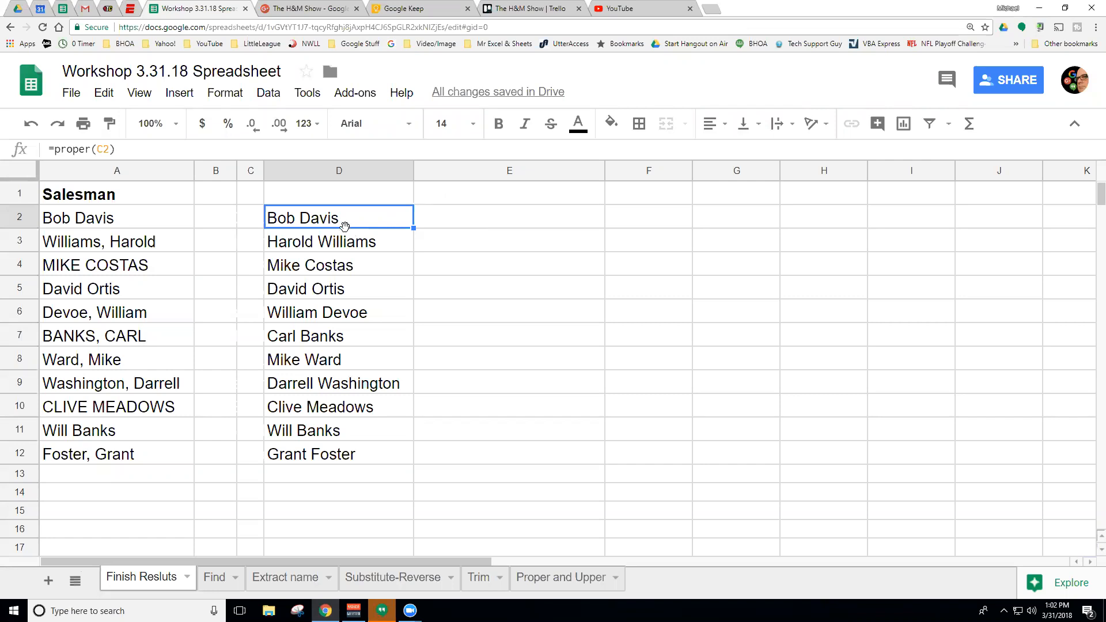
Examine the formulas behind the cleaned-up names in column D of the Finish Resluts sheet, between rows 2 and 11
{"action": "left_click", "coordinate": [344, 242]}
{"action": "left_click", "coordinate": [333, 271]}
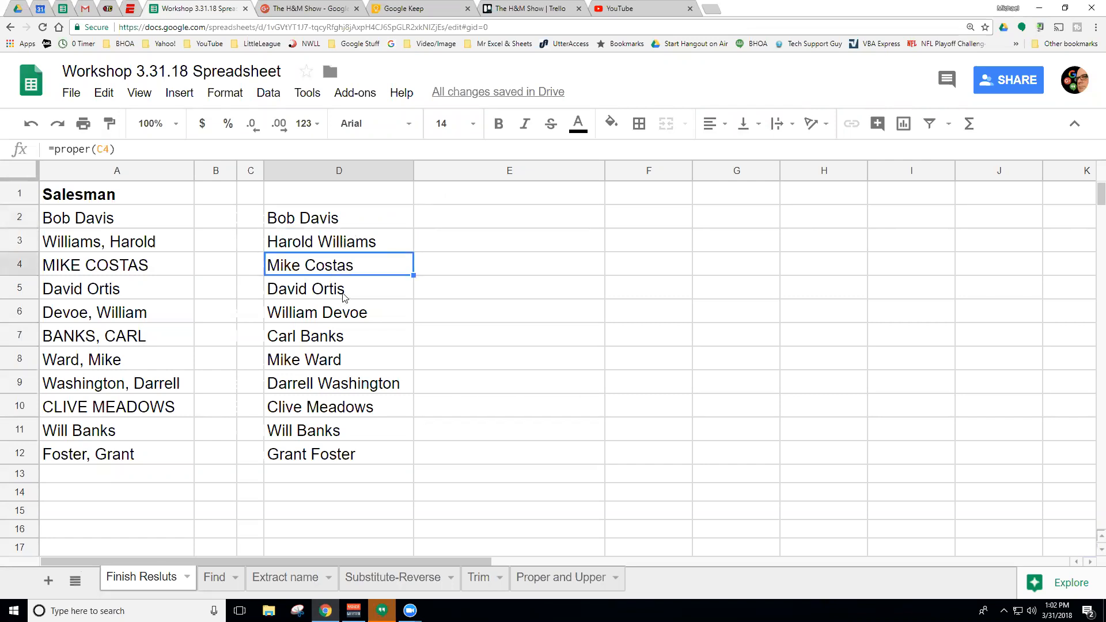
{"action": "left_click", "coordinate": [346, 296]}
{"action": "left_click", "coordinate": [349, 320]}
{"action": "left_click", "coordinate": [349, 345]}
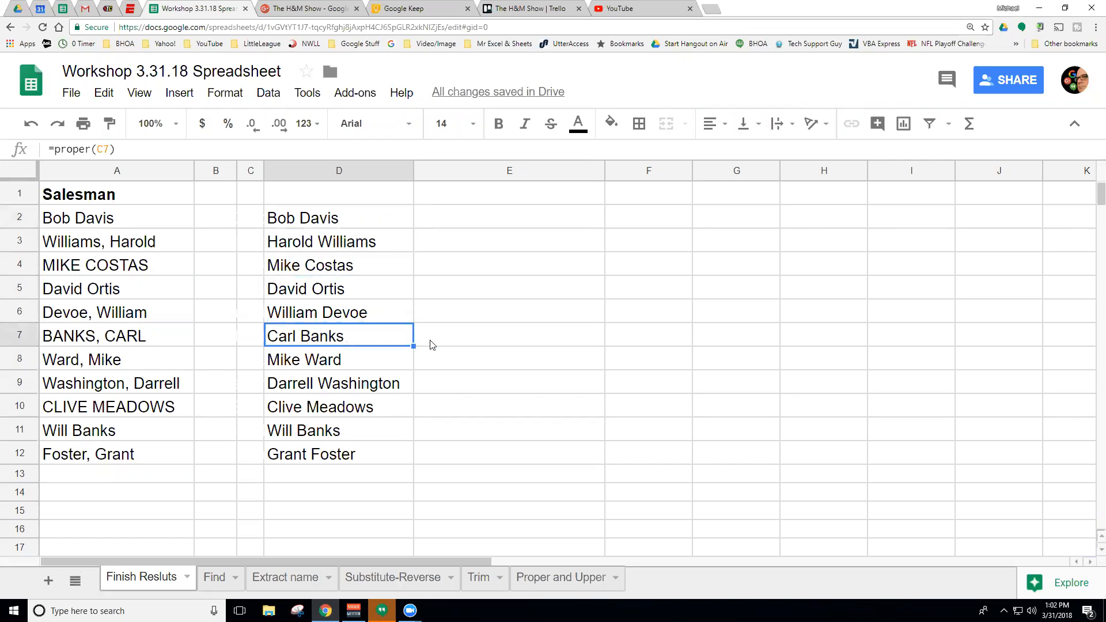
{"action": "left_click", "coordinate": [342, 383]}
{"action": "left_click", "coordinate": [324, 406]}
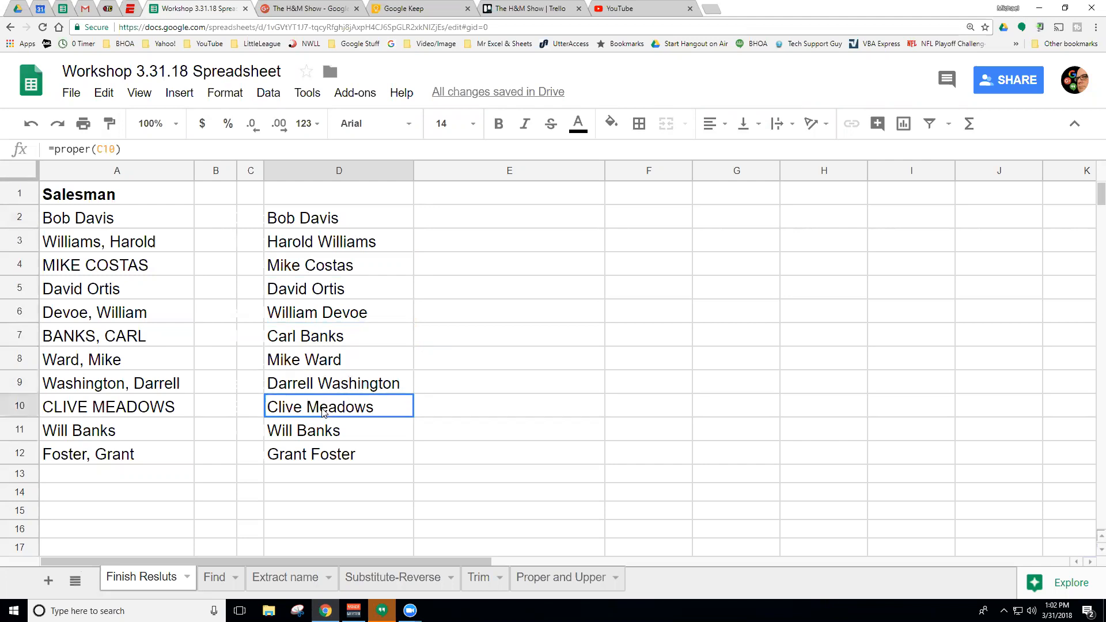
{"action": "left_click", "coordinate": [322, 430]}
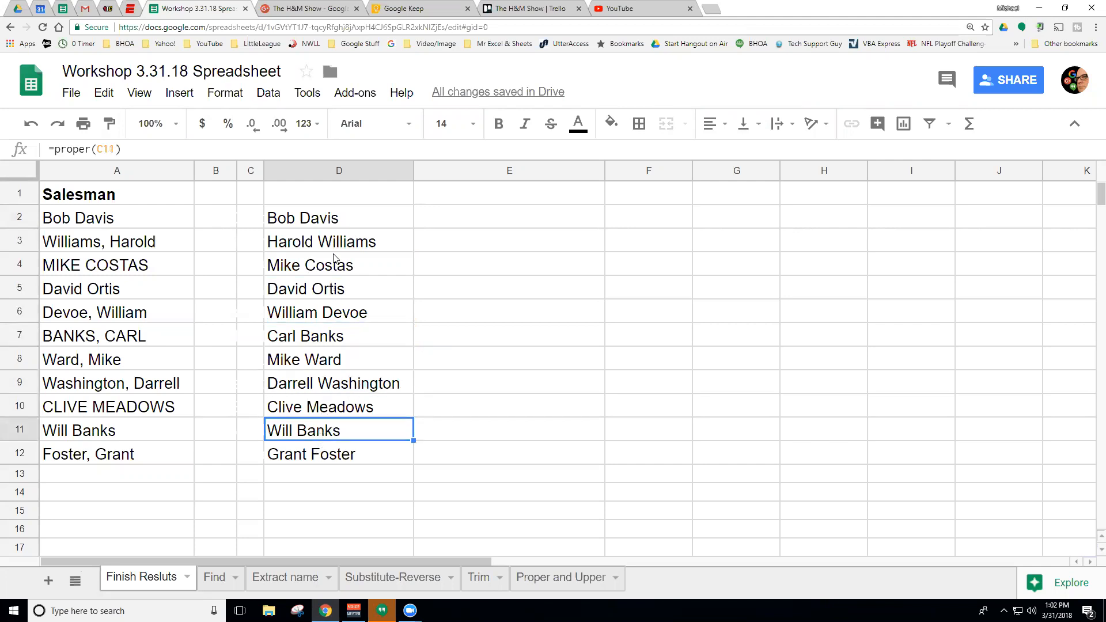
{"action": "left_click", "coordinate": [331, 224]}
{"action": "left_click", "coordinate": [333, 269]}
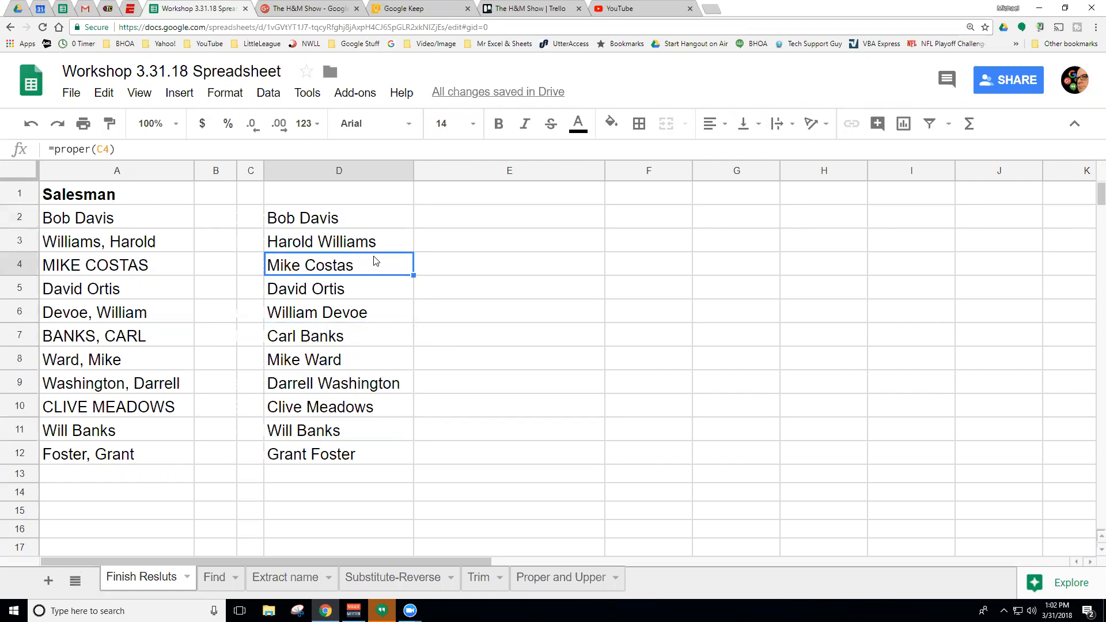
Compare the original salesman entries in column A with the formulas in D2, D3 and the blank-looking cell E2
{"action": "left_click", "coordinate": [121, 223]}
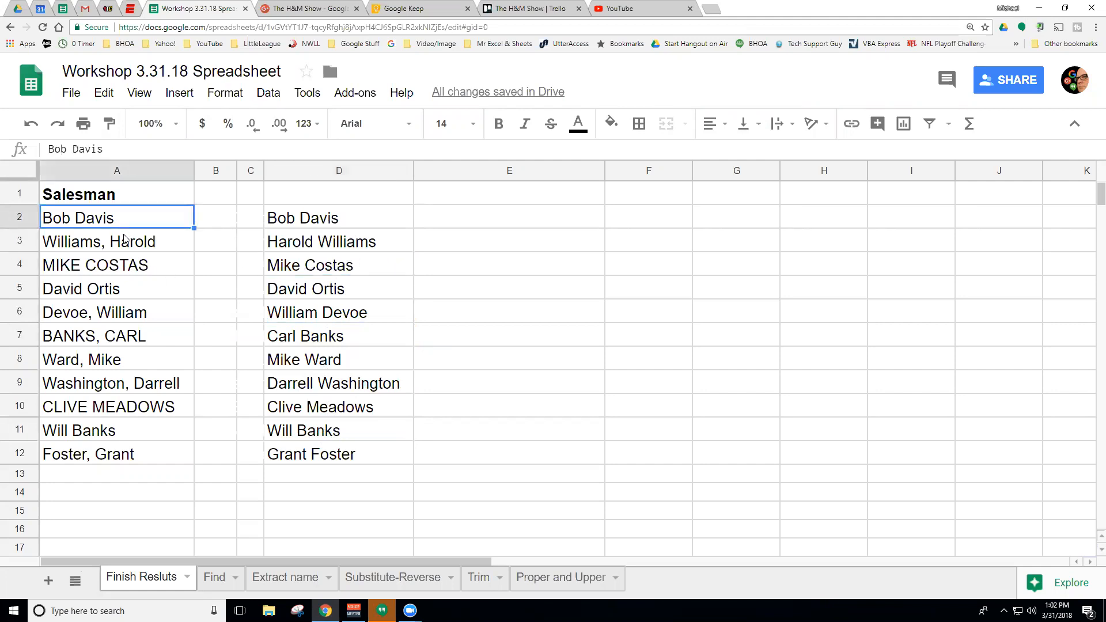
{"action": "left_click", "coordinate": [126, 242]}
{"action": "left_click", "coordinate": [285, 224]}
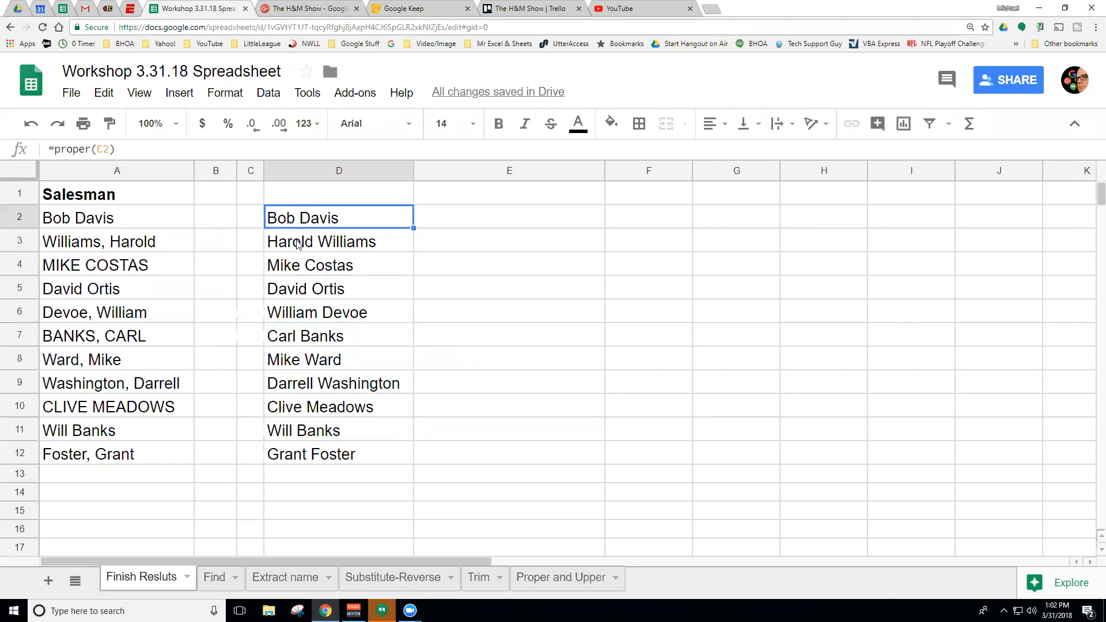
{"action": "left_click", "coordinate": [472, 222]}
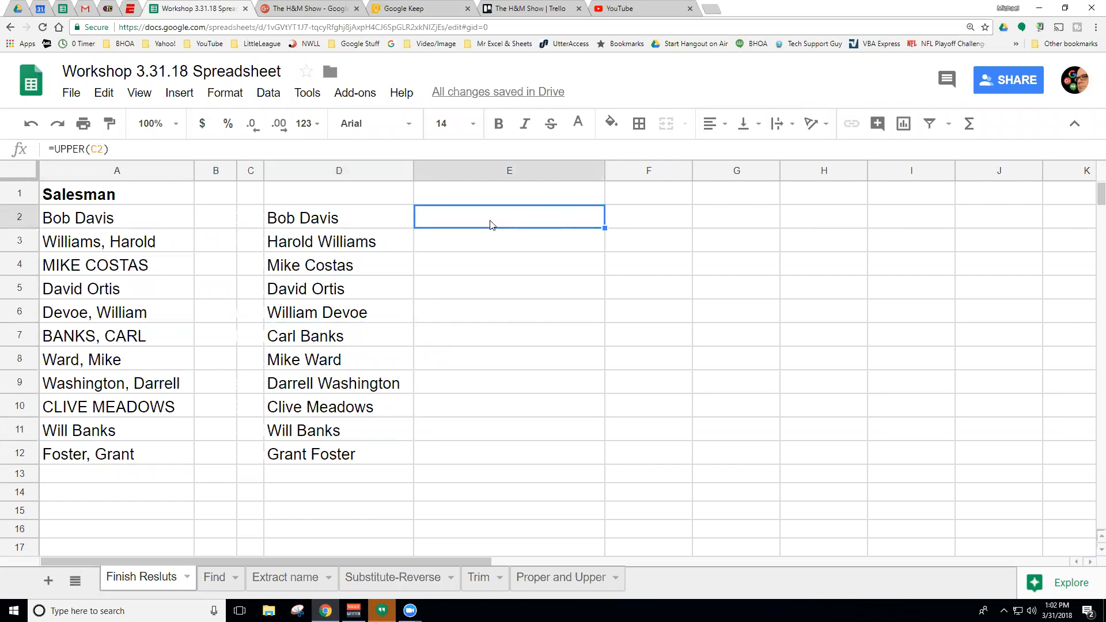
{"action": "left_click", "coordinate": [73, 223]}
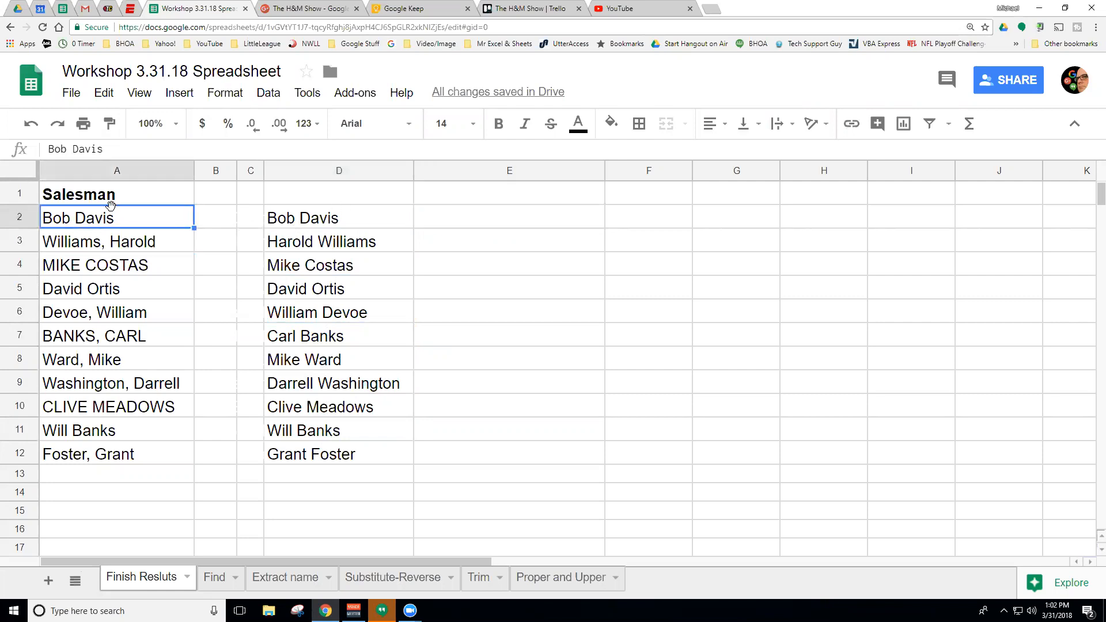
{"action": "left_click", "coordinate": [345, 220]}
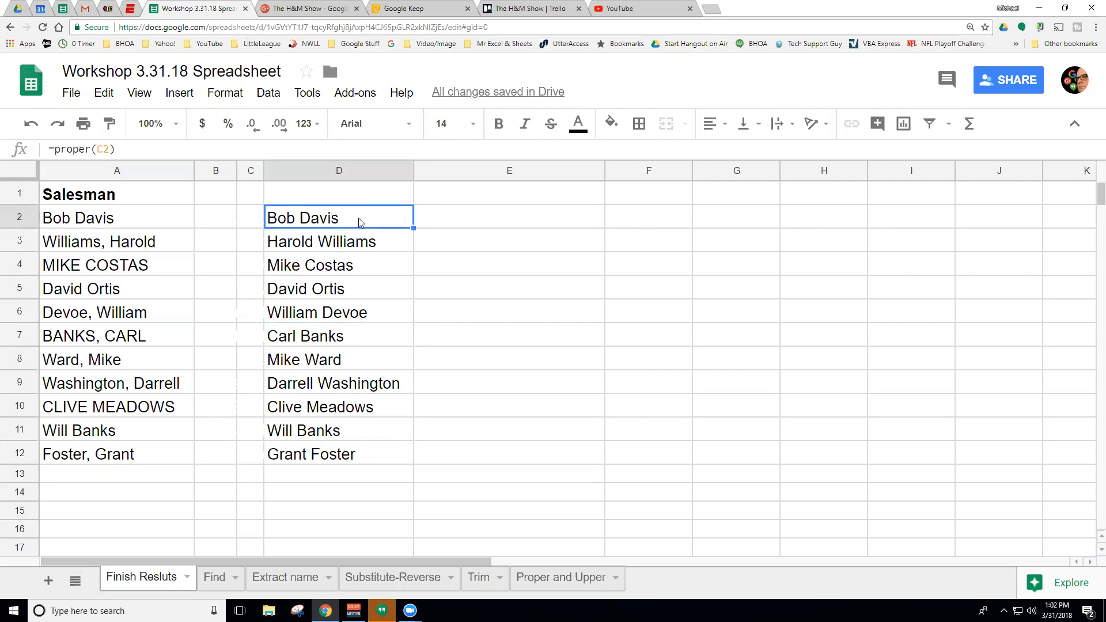
{"action": "left_click", "coordinate": [138, 226]}
{"action": "left_click", "coordinate": [323, 226]}
{"action": "left_click", "coordinate": [348, 242]}
{"action": "left_click", "coordinate": [461, 224]}
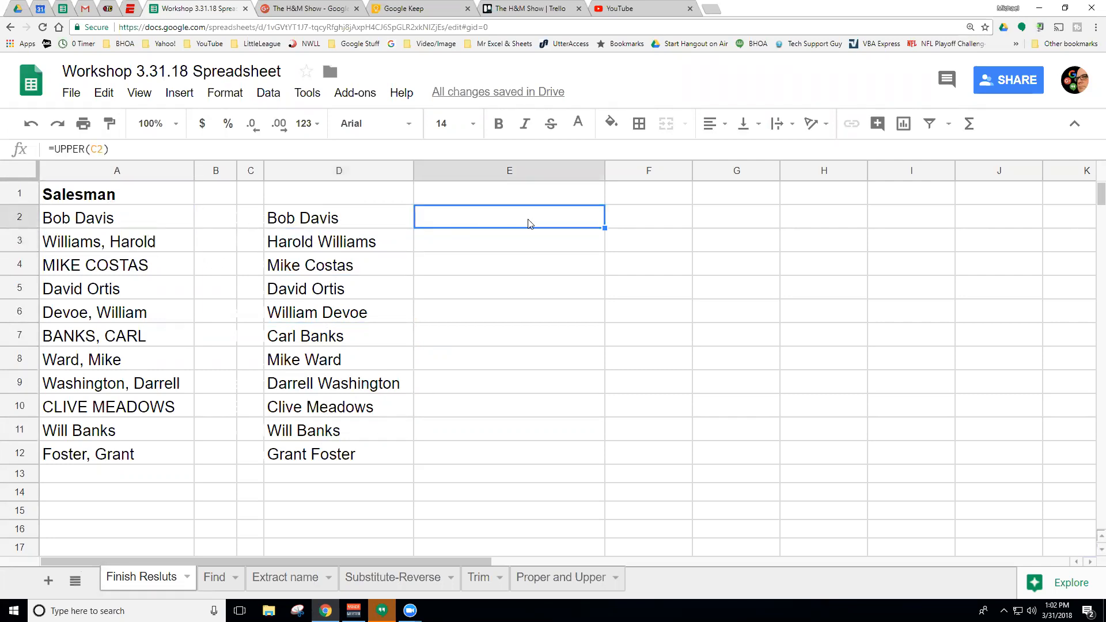
{"action": "left_click", "coordinate": [622, 222]}
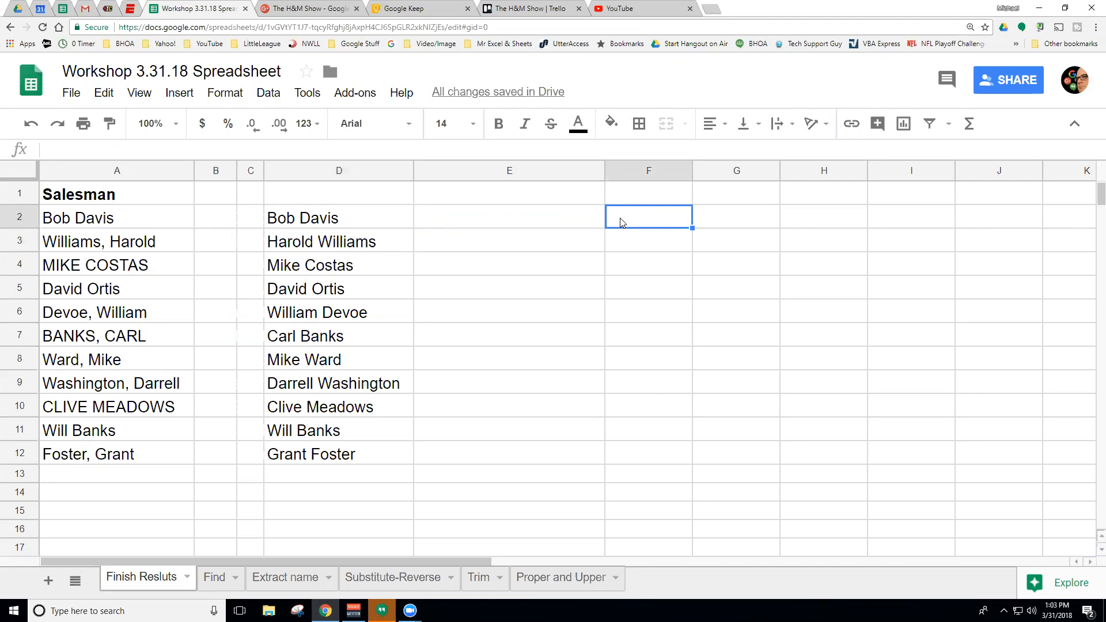
Compare the inconsistently formatted names in A2:A12 with the standardized names in D2:D12, including the row 4 pair
{"action": "left_click", "coordinate": [141, 273]}
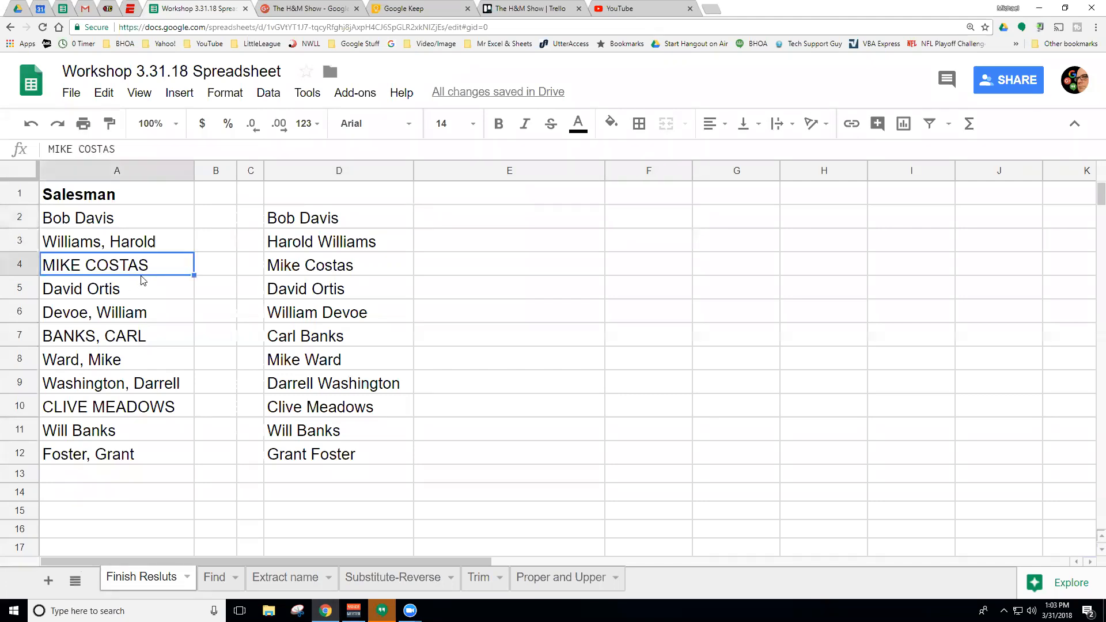
{"action": "left_click", "coordinate": [357, 271]}
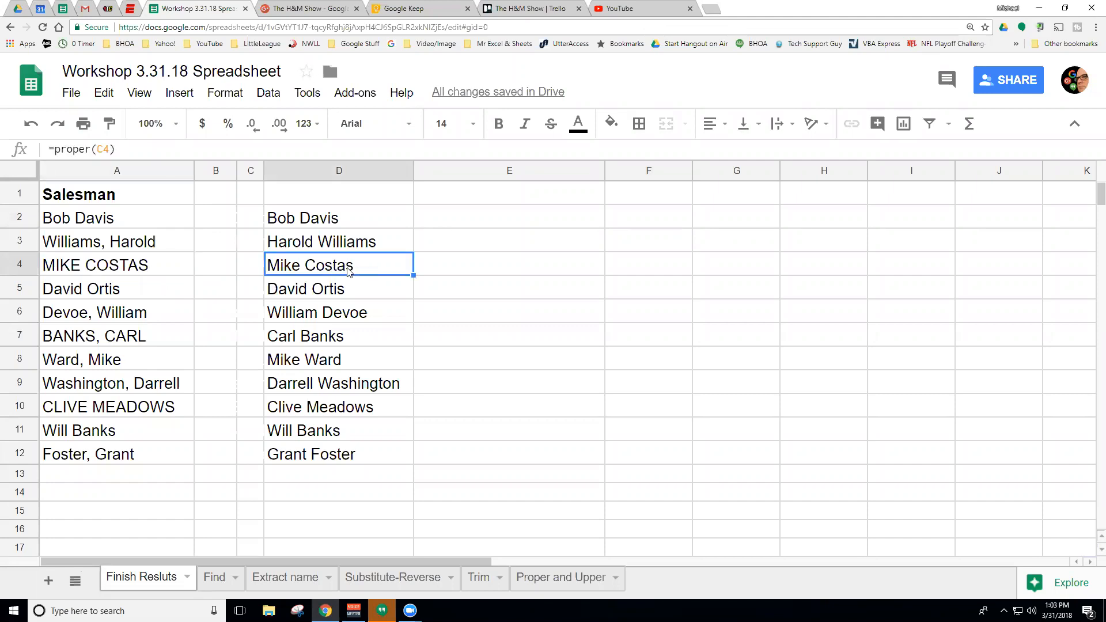
{"action": "left_click", "coordinate": [351, 222]}
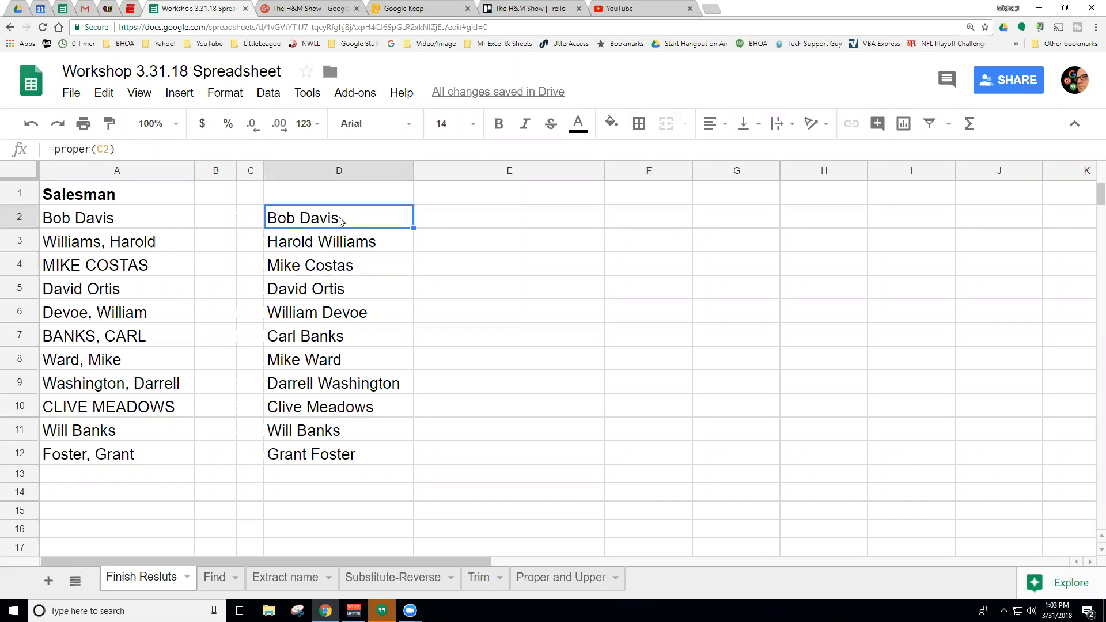
{"action": "left_click", "coordinate": [136, 224]}
{"action": "left_click", "coordinate": [139, 249]}
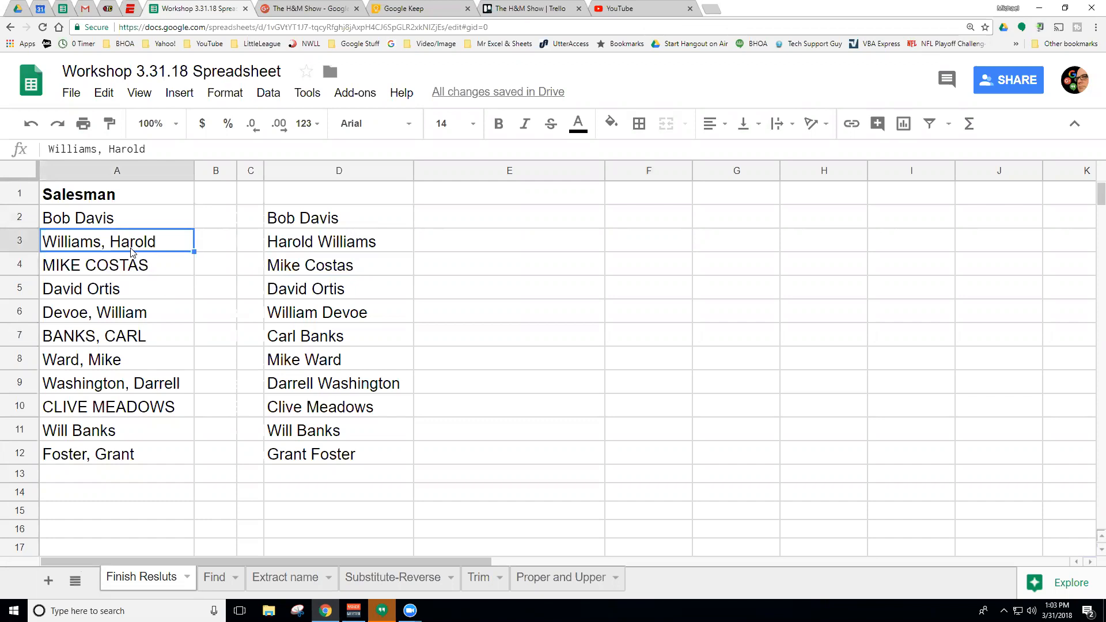
{"action": "left_click_drag", "start_coordinate": [396, 218], "coordinate": [391, 461]}
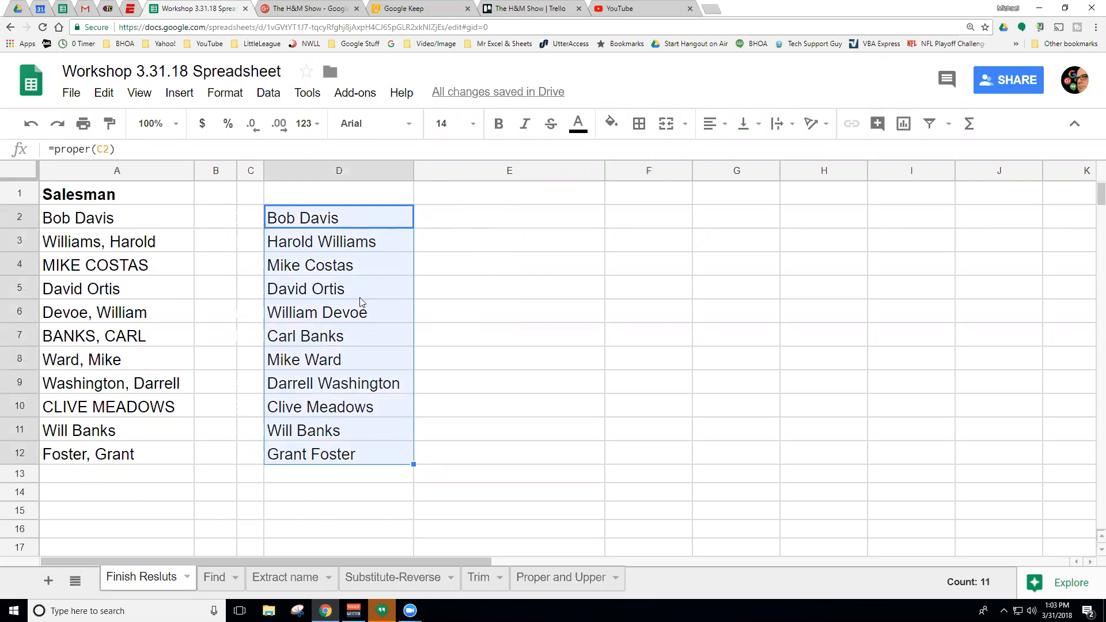
{"action": "left_click_drag", "start_coordinate": [129, 215], "coordinate": [136, 461]}
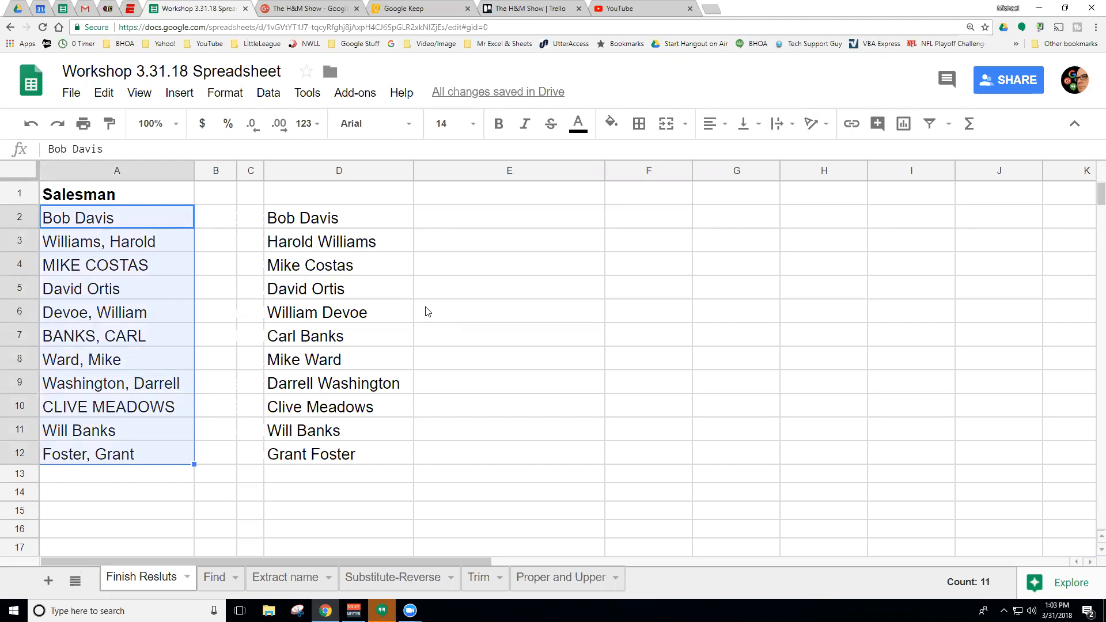
Inspect the hidden formulas in column E at rows 2, 3 and 5, and check the neighbouring cell F2
{"action": "left_click", "coordinate": [481, 216]}
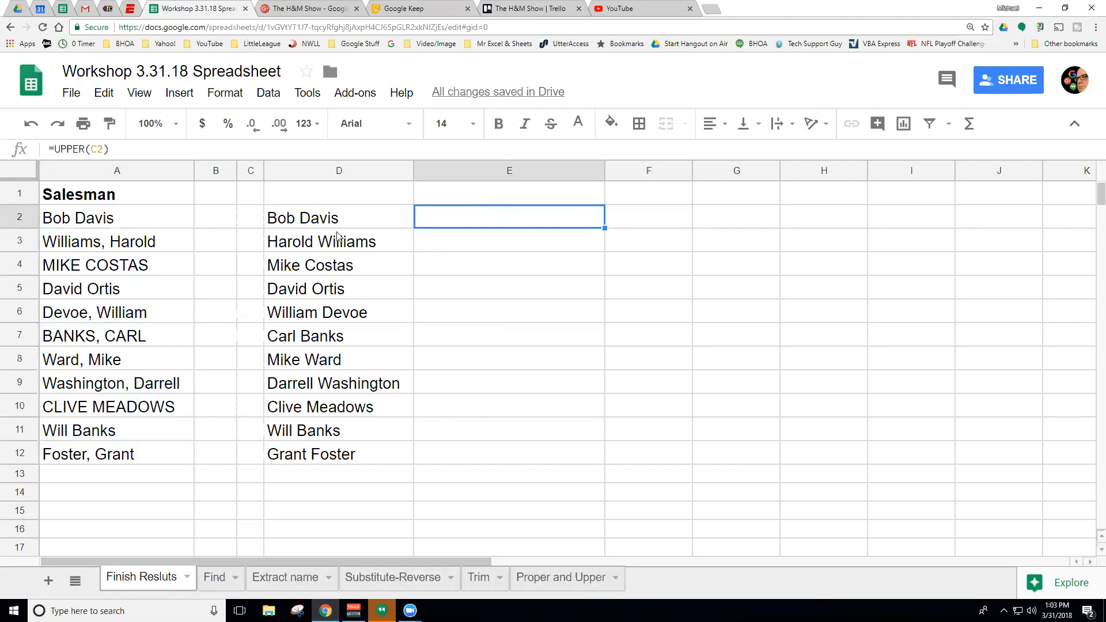
{"action": "left_click", "coordinate": [453, 254]}
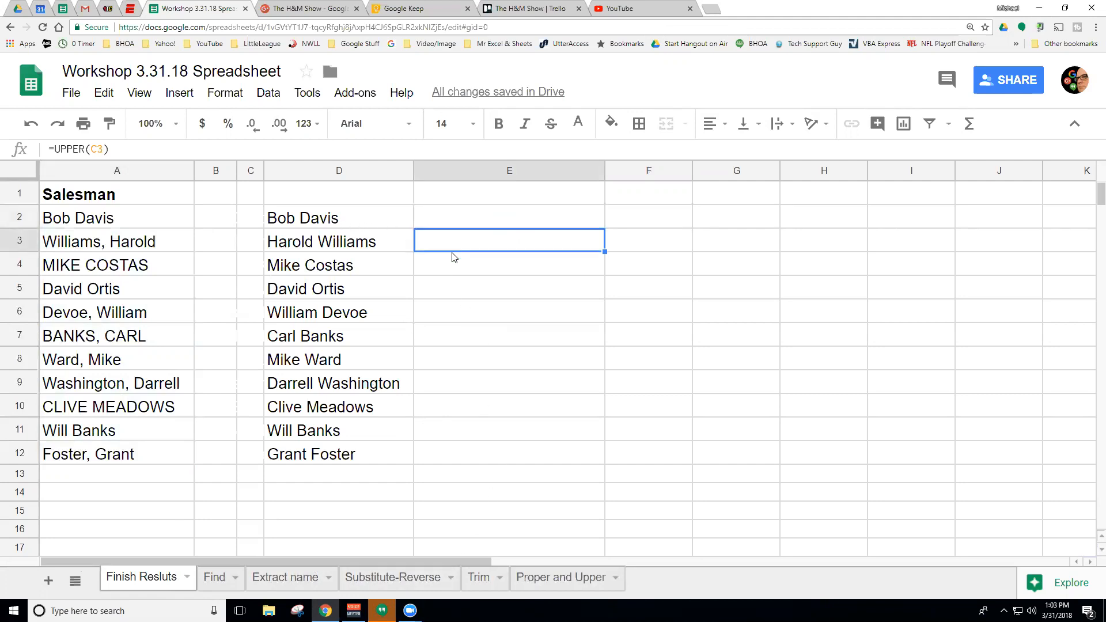
{"action": "left_click", "coordinate": [460, 283]}
{"action": "left_click", "coordinate": [458, 223]}
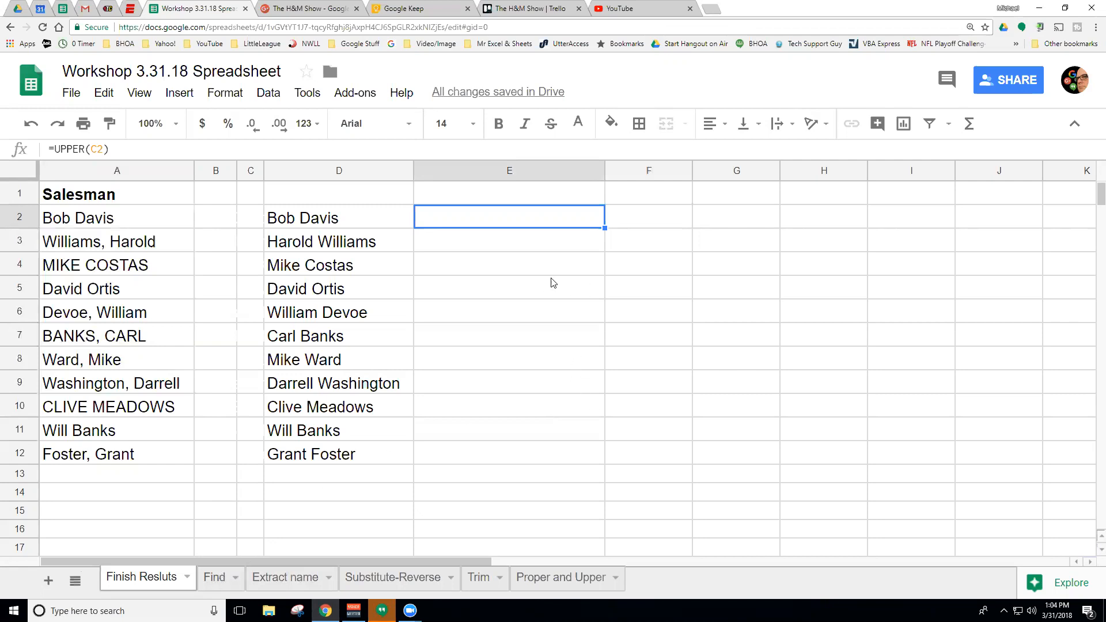
{"action": "left_click", "coordinate": [653, 224]}
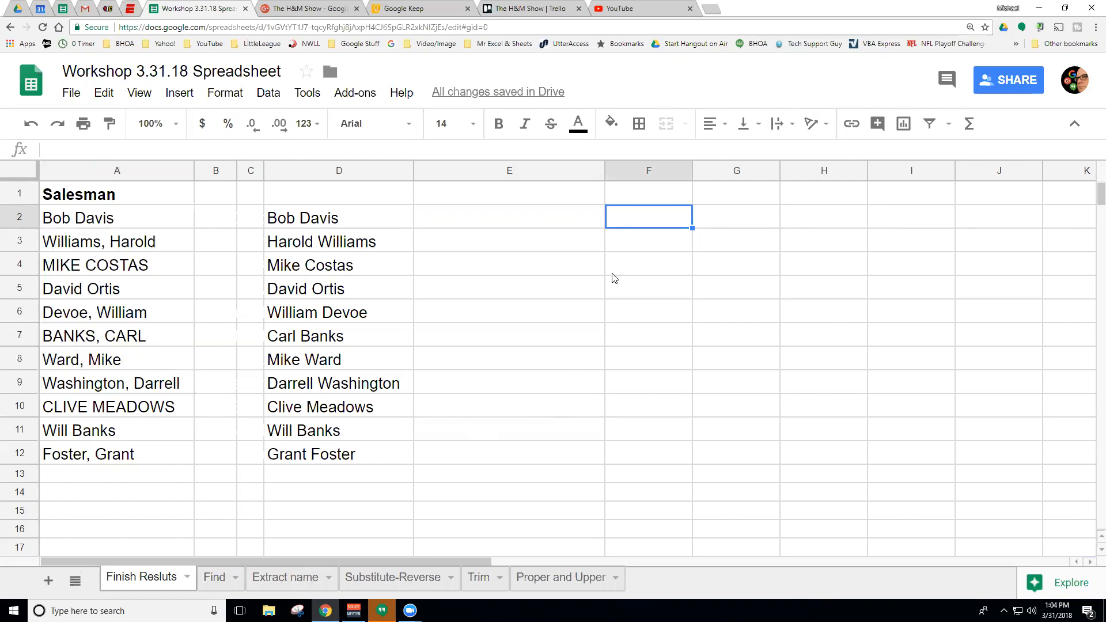
Review the full salesman list in A2:A12 and the entry in A3 against the formula in D2
{"action": "left_click_drag", "start_coordinate": [168, 226], "coordinate": [182, 460]}
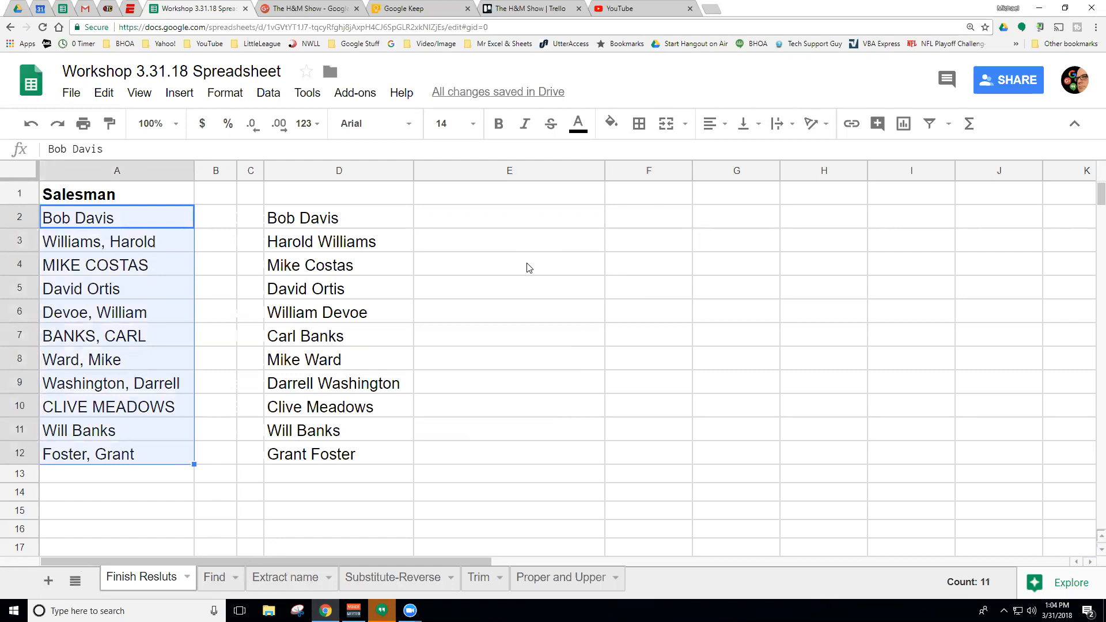
{"action": "left_click", "coordinate": [134, 245]}
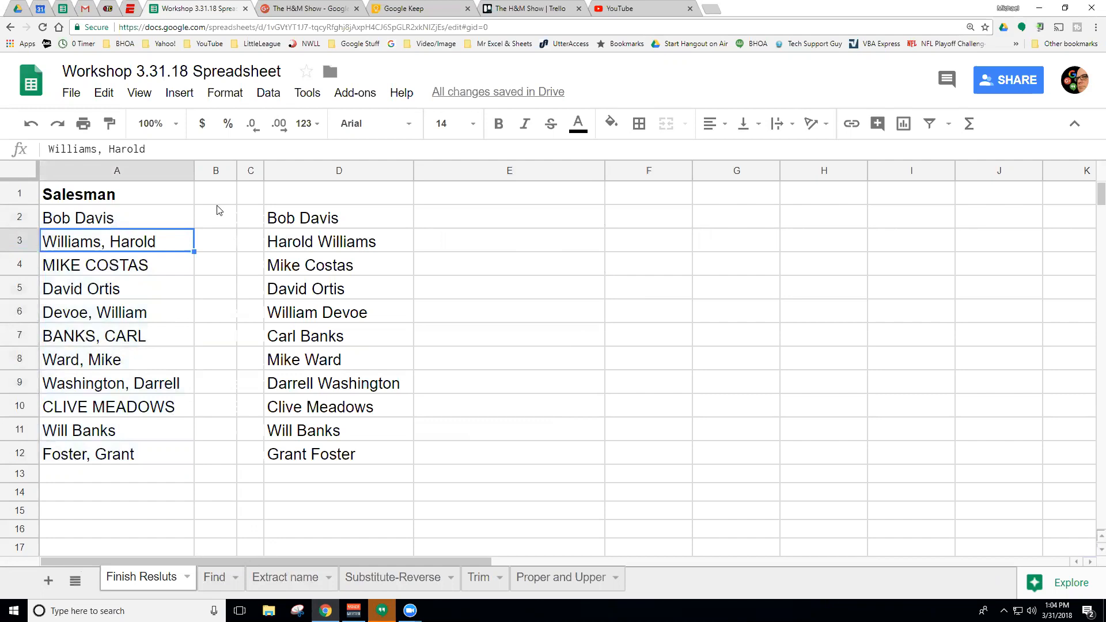
{"action": "left_click", "coordinate": [354, 223]}
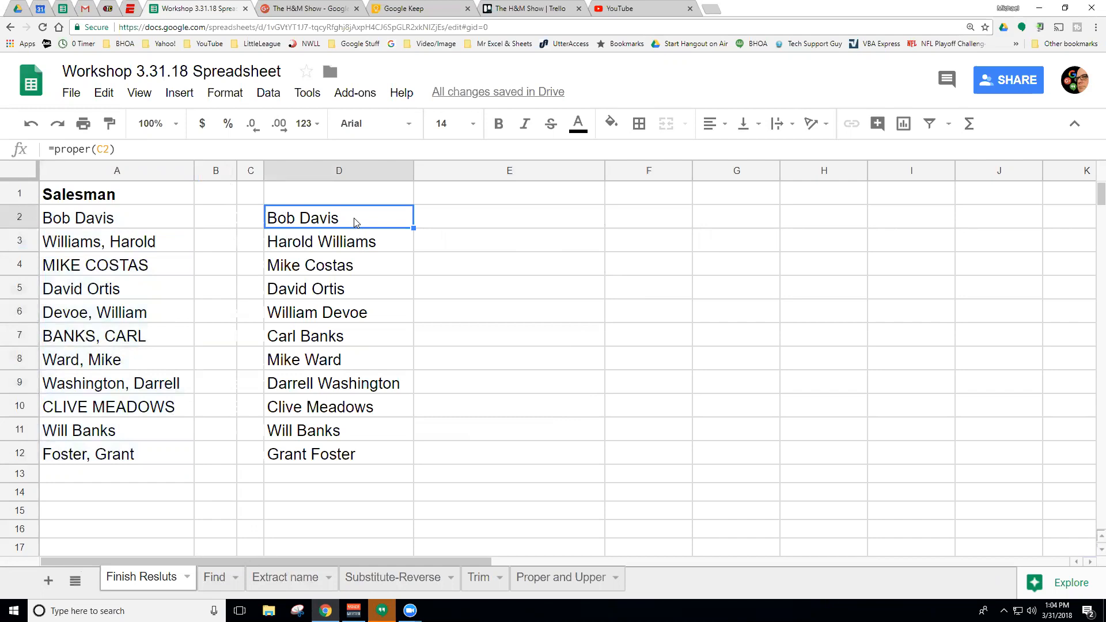
{"action": "left_click", "coordinate": [354, 222]}
Open the Find sheet and inspect the formula in cell C4 of the Right column
{"action": "left_click", "coordinate": [216, 579]}
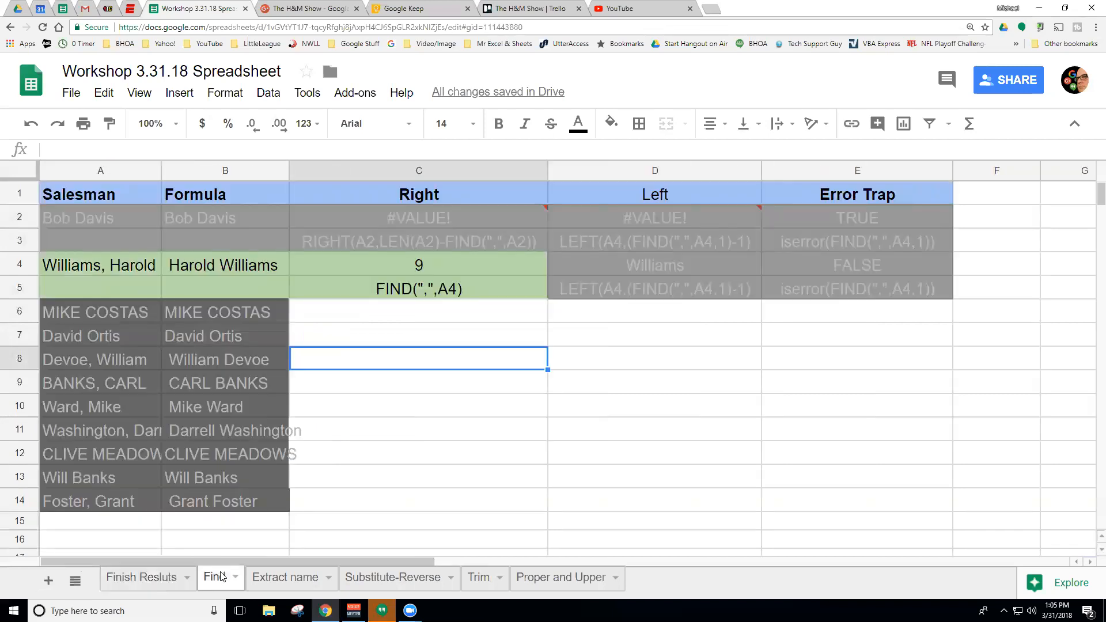
{"action": "left_click", "coordinate": [423, 408]}
{"action": "left_click", "coordinate": [428, 339]}
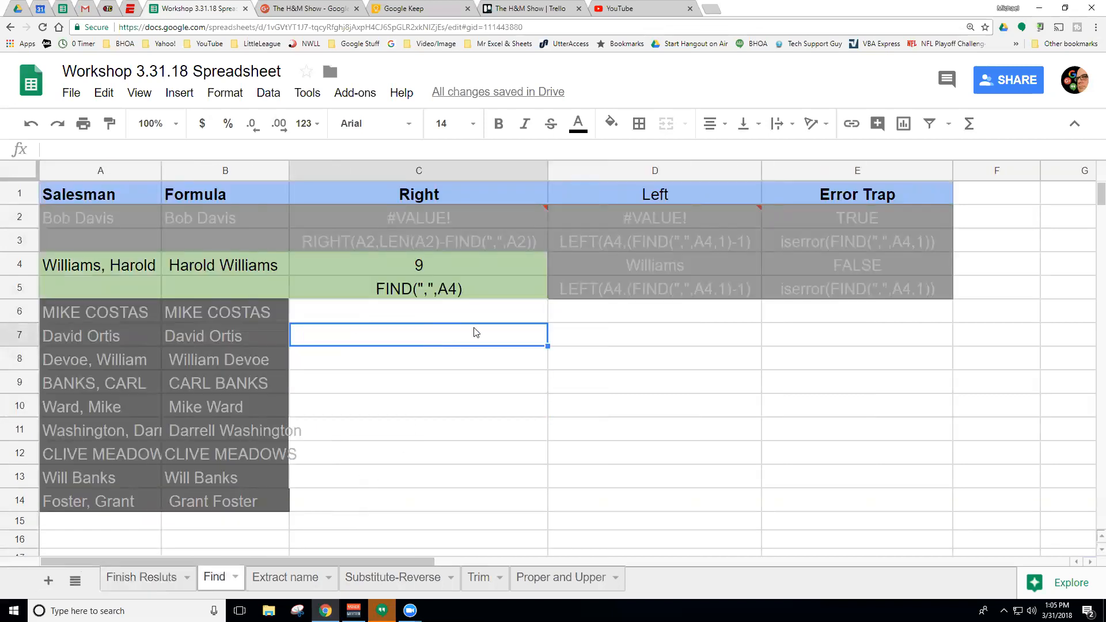
{"action": "left_click", "coordinate": [399, 269]}
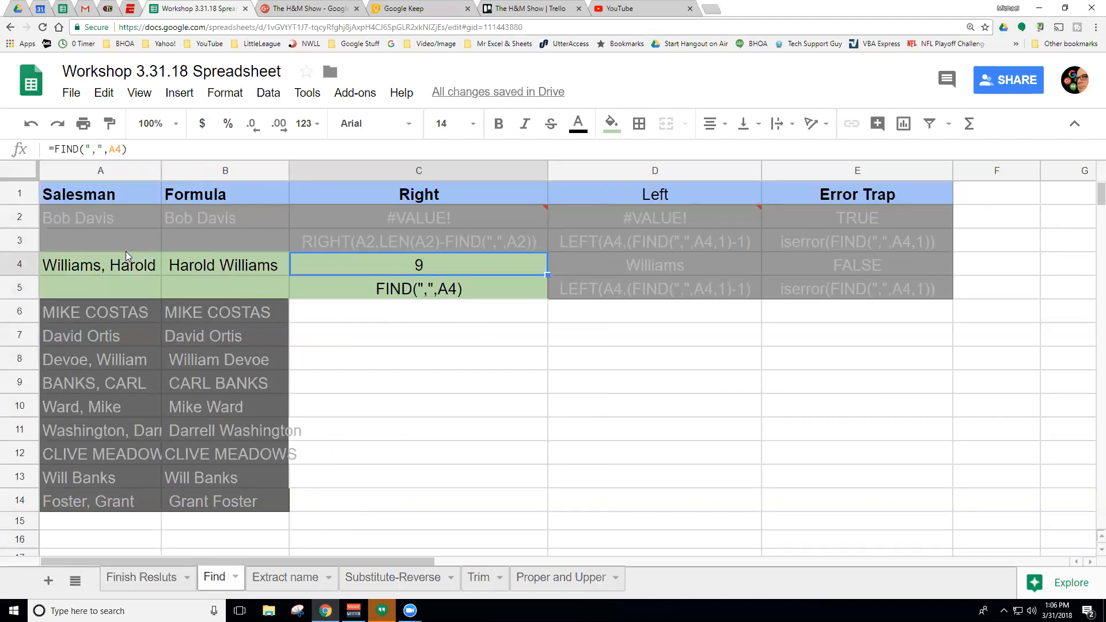
Examine the A4 and "," arguments of the FIND formula in C4 with the function help, and leave cell editing
{"action": "left_click_drag", "start_coordinate": [137, 149], "coordinate": [46, 150]}
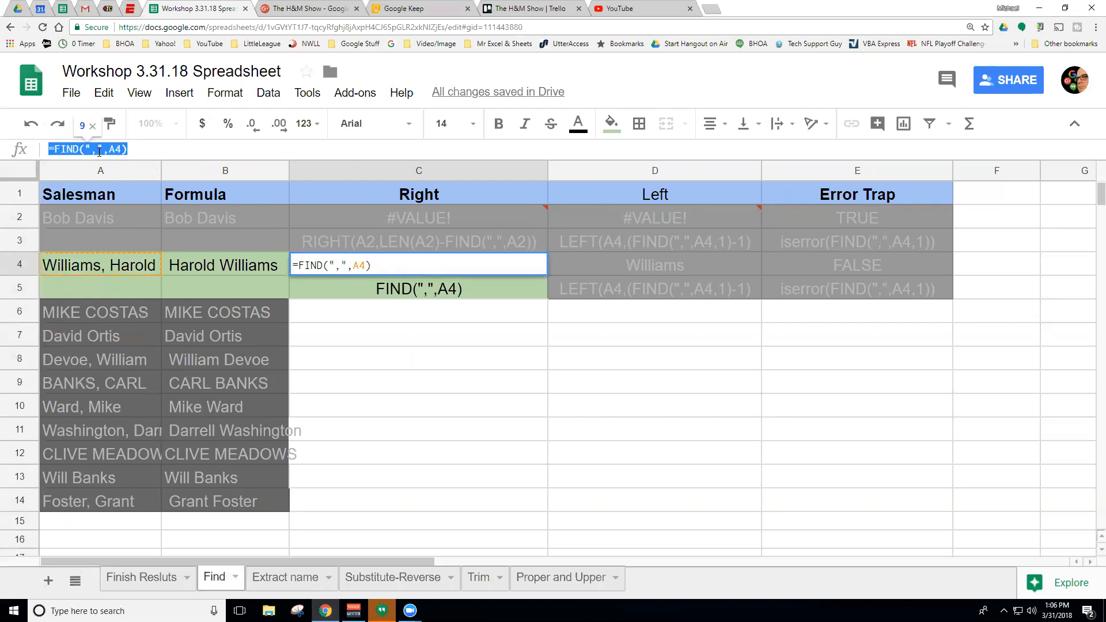
{"action": "left_click", "coordinate": [149, 151]}
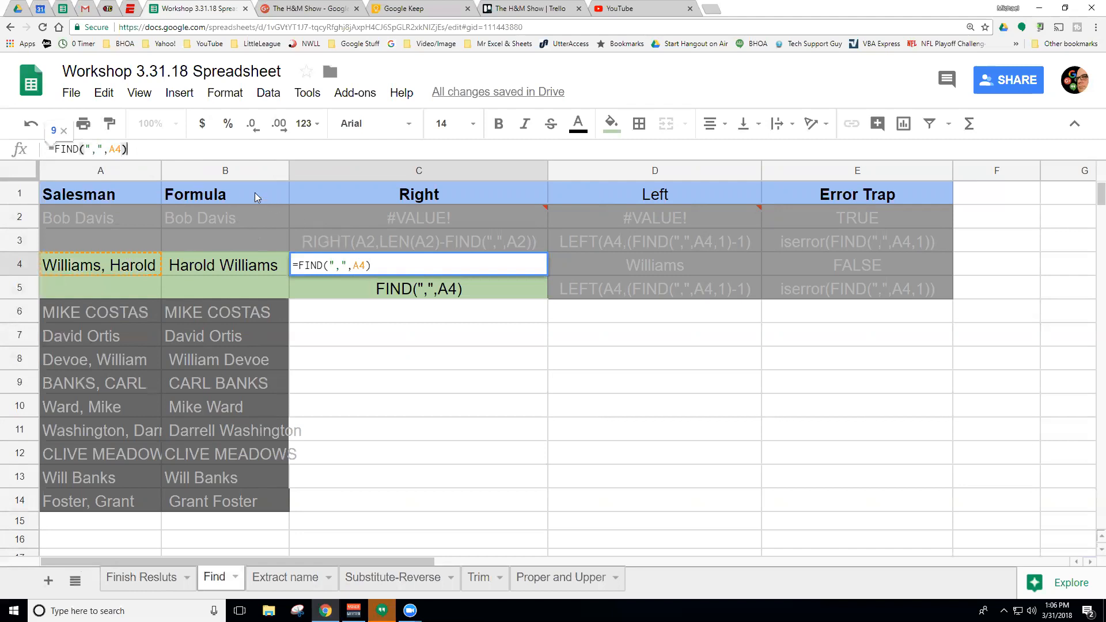
{"action": "double_click", "coordinate": [114, 149]}
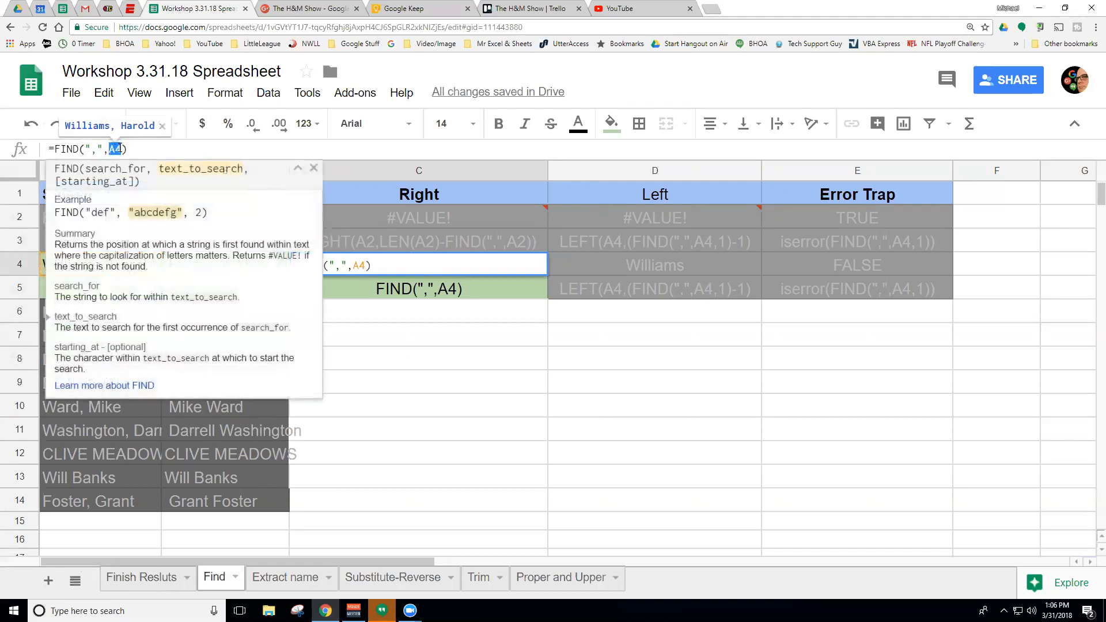
{"action": "left_click", "coordinate": [137, 148]}
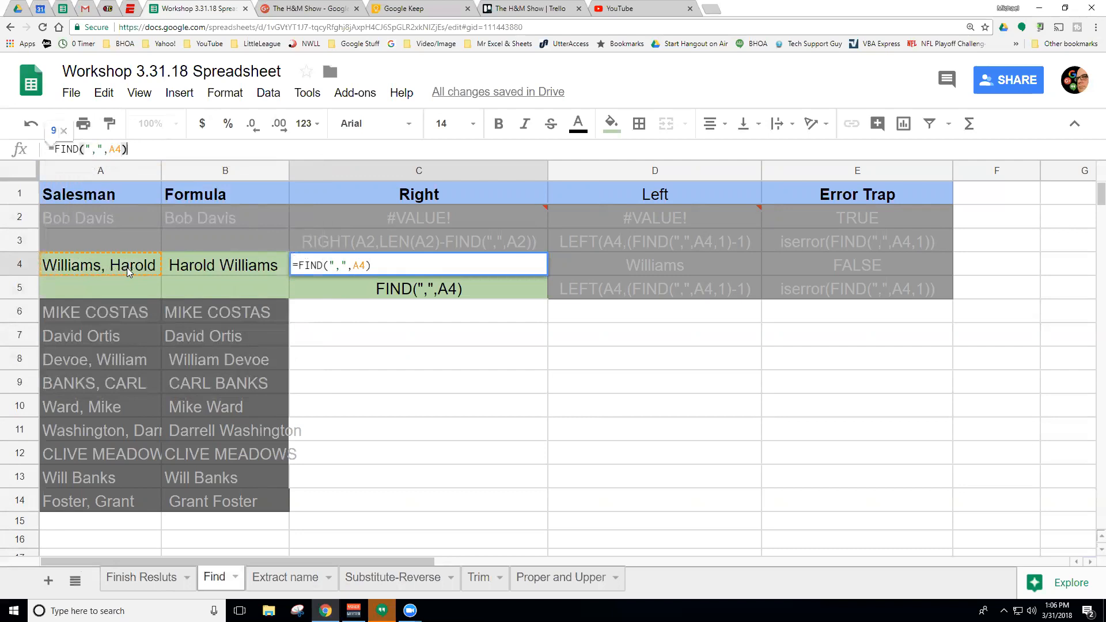
{"action": "left_click_drag", "start_coordinate": [122, 150], "coordinate": [109, 149]}
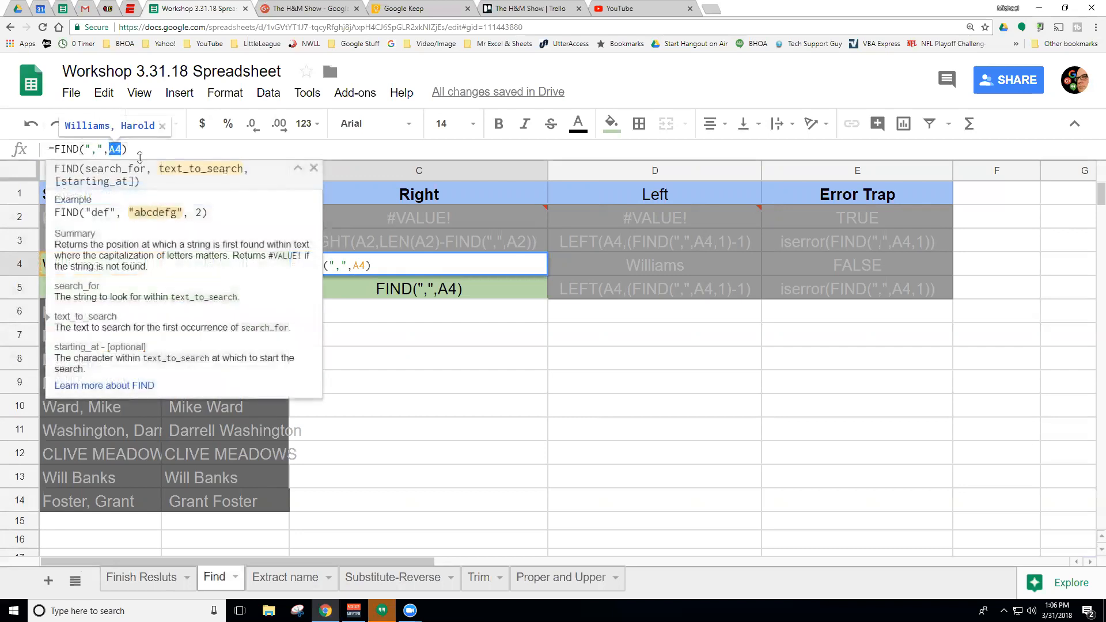
{"action": "left_click_drag", "start_coordinate": [104, 149], "coordinate": [84, 149]}
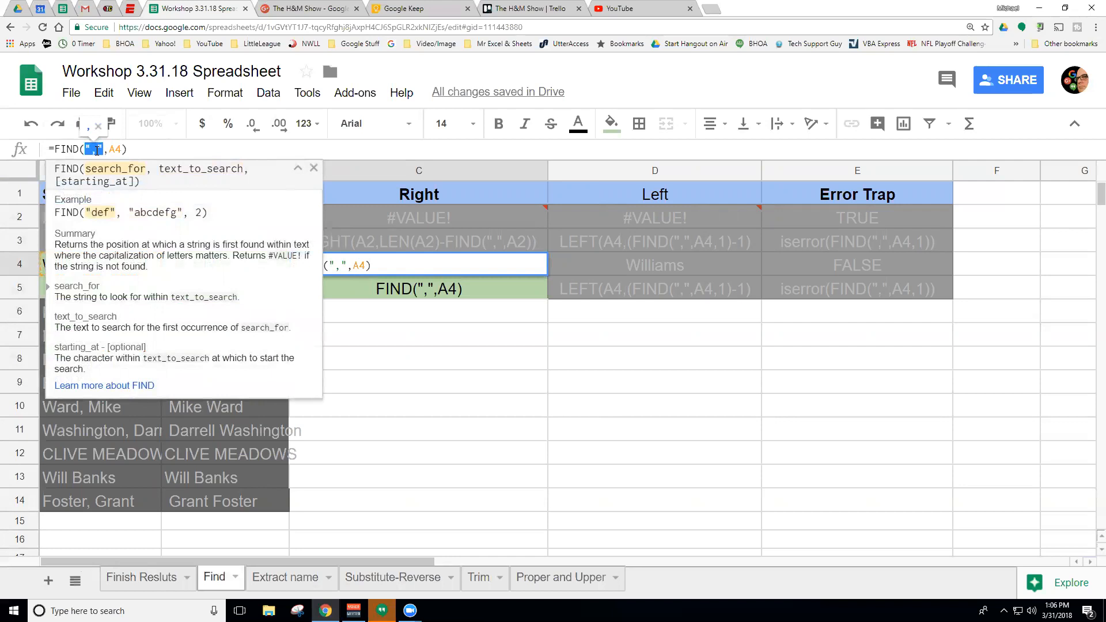
{"action": "key", "text": "Escape"}
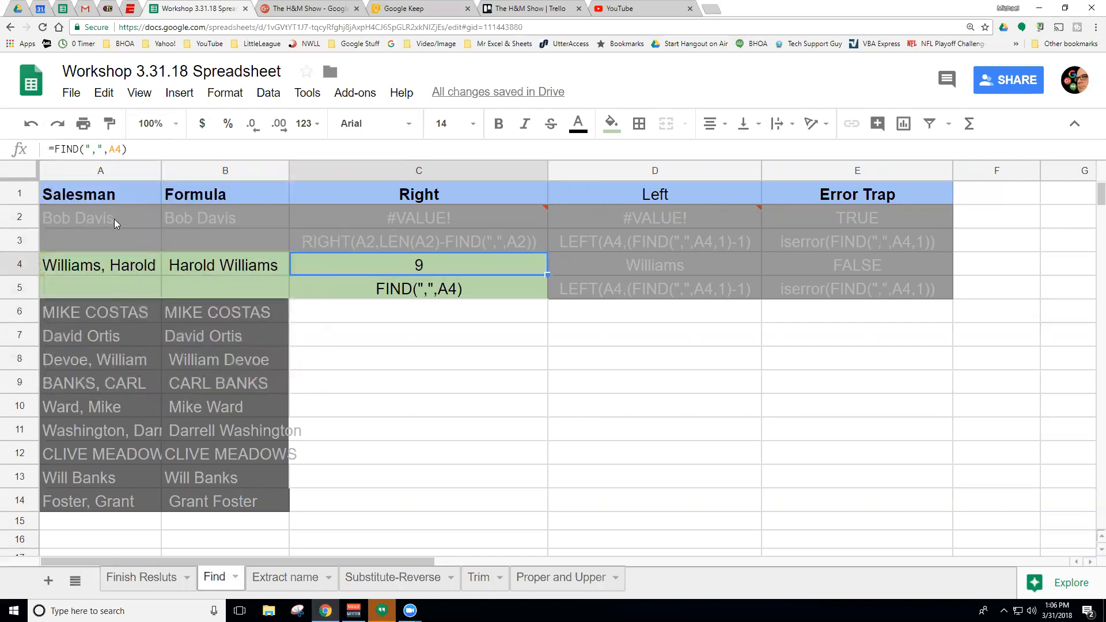
Compare the salesman entry in A4 with the FIND formula in C4 that refers to it
{"action": "left_click", "coordinate": [99, 267]}
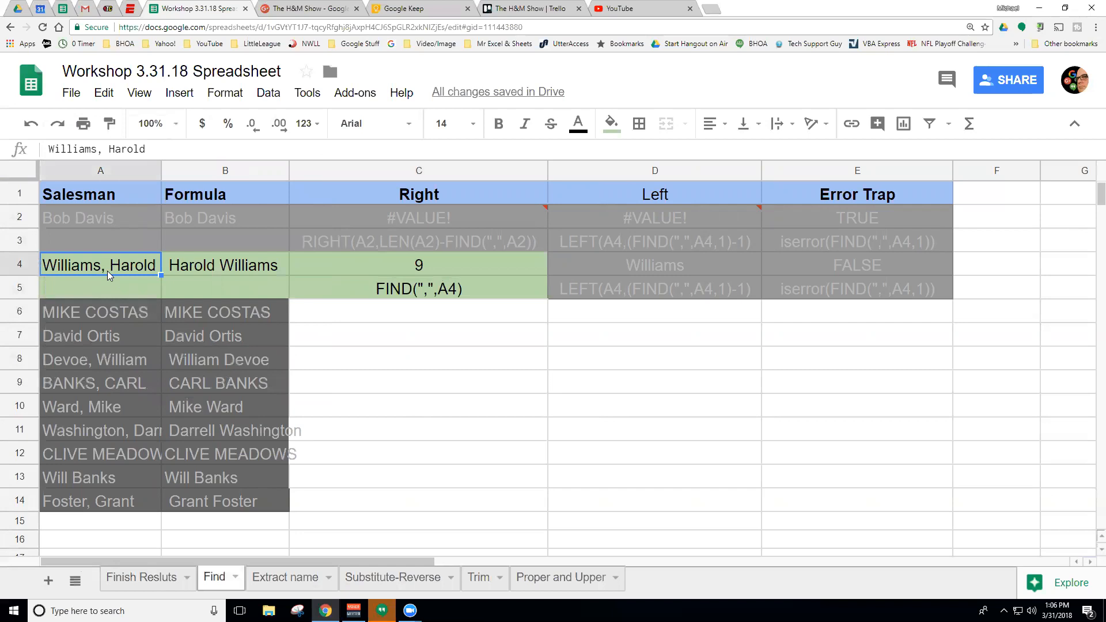
{"action": "left_click", "coordinate": [360, 267]}
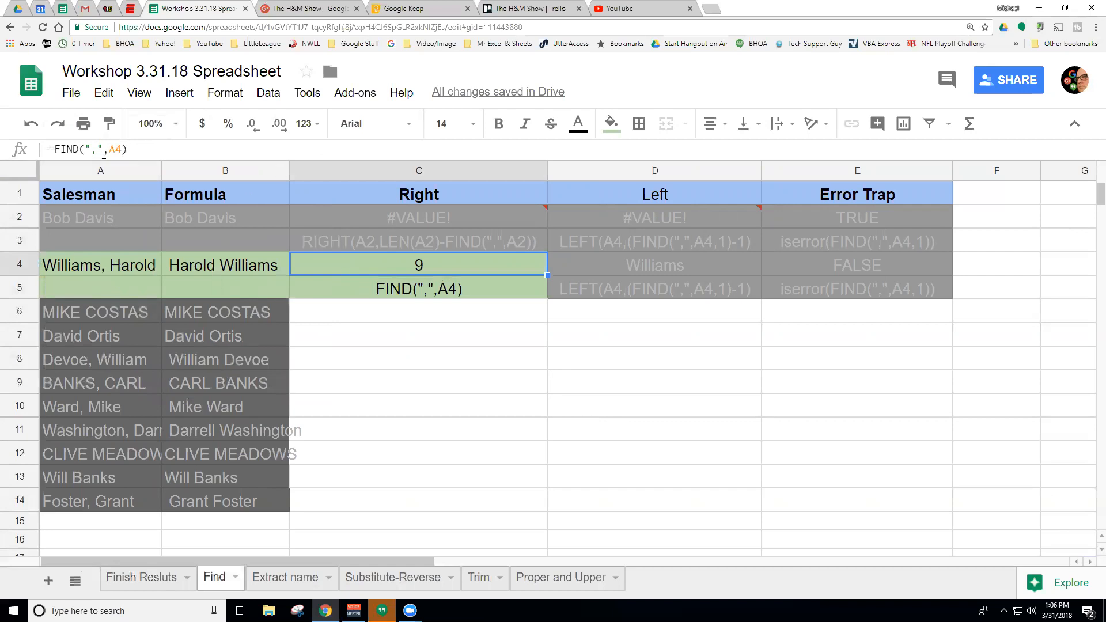
{"action": "left_click", "coordinate": [112, 268]}
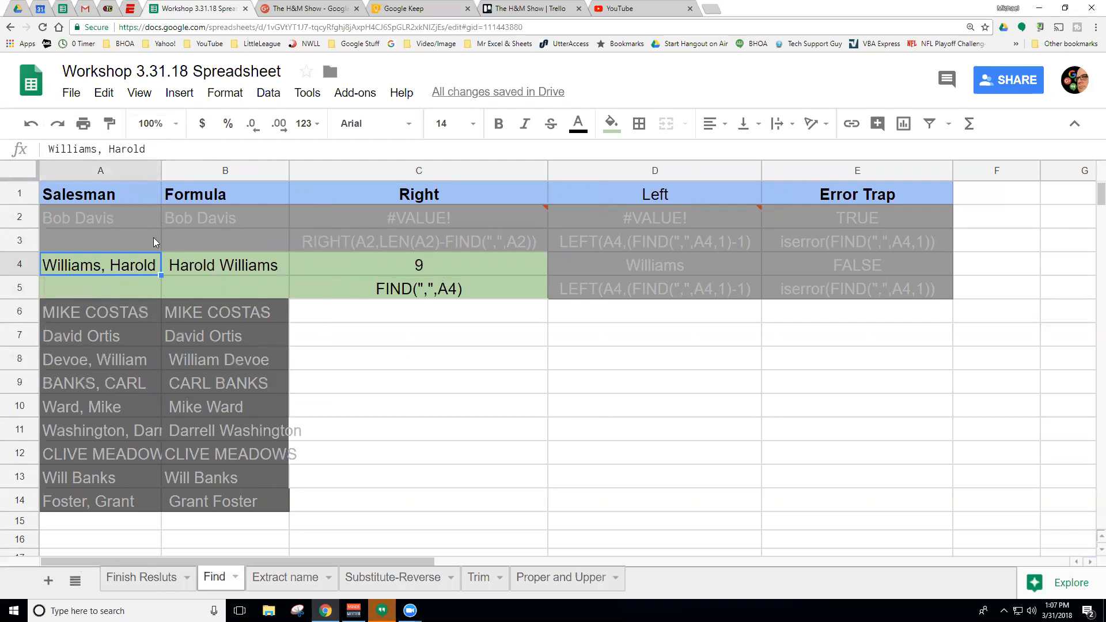
{"action": "left_click", "coordinate": [339, 265]}
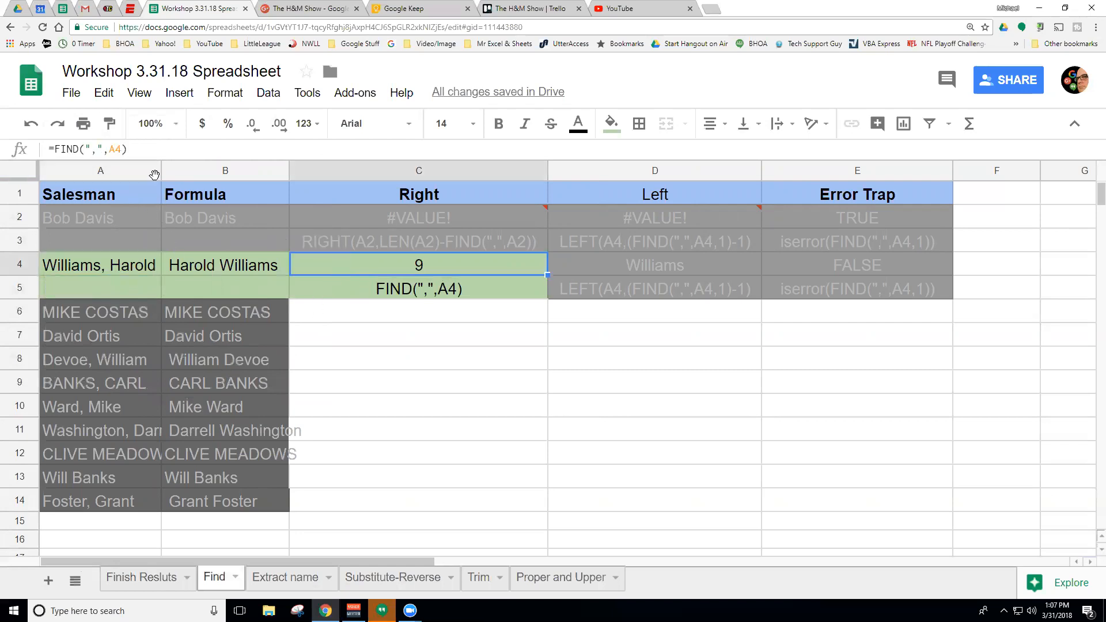
Remove the comma from the search text of C4's FIND formula and re-enter it as ","
{"action": "double_click", "coordinate": [93, 149]}
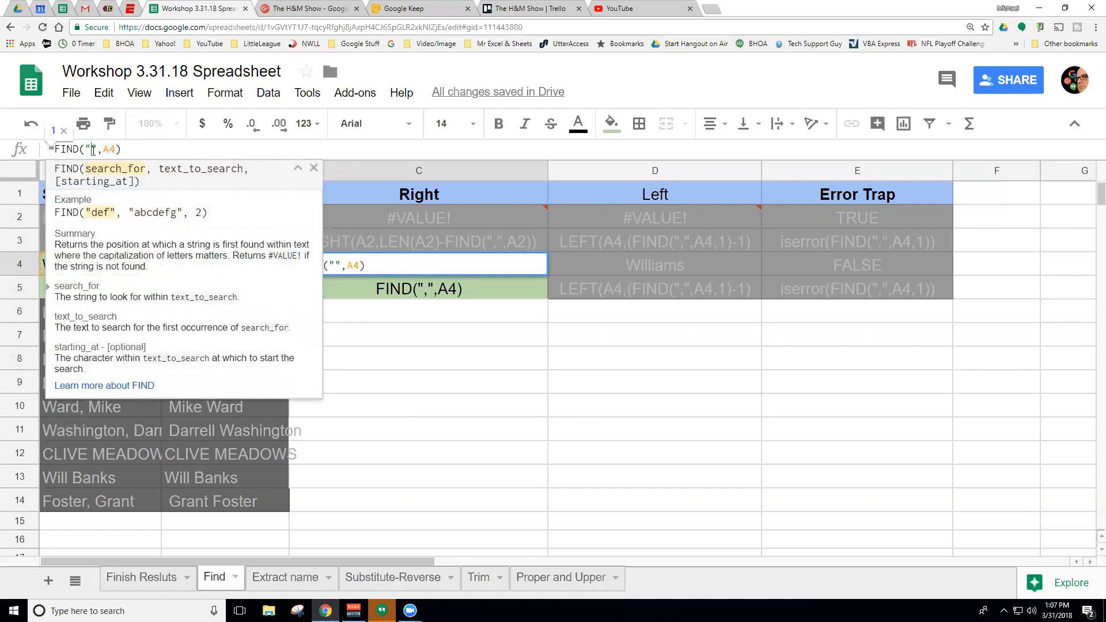
{"action": "left_click_drag", "start_coordinate": [97, 149], "coordinate": [86, 149]}
{"action": "left_click", "coordinate": [94, 149]}
{"action": "double_click", "coordinate": [95, 149]}
{"action": "type", "text": ","}
{"action": "key", "text": "Return"}
{"action": "left_click", "coordinate": [320, 262]}
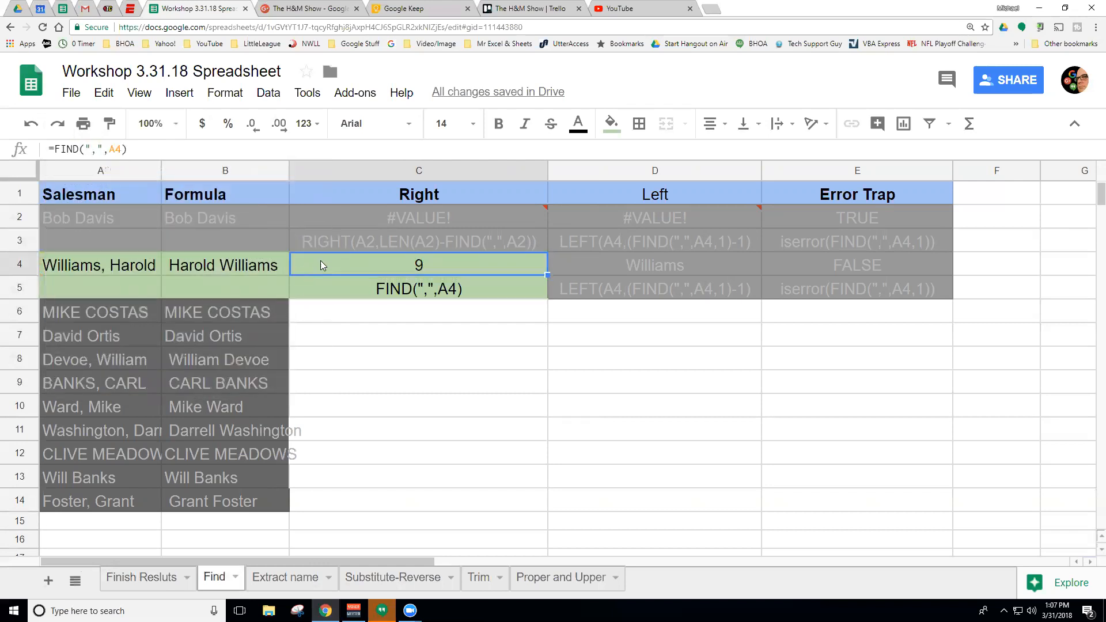
Check the formula text in C5 against C4, and the salesman entry in A2 against the RIGHT formula in C2
{"action": "left_click", "coordinate": [441, 294]}
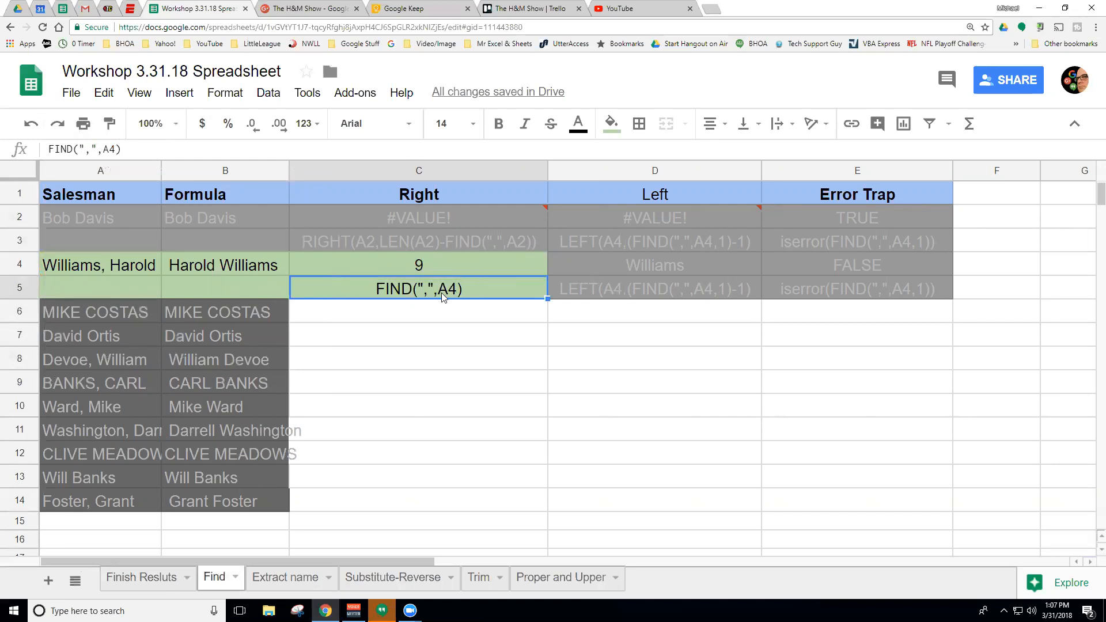
{"action": "left_click", "coordinate": [430, 265]}
{"action": "left_click", "coordinate": [101, 220]}
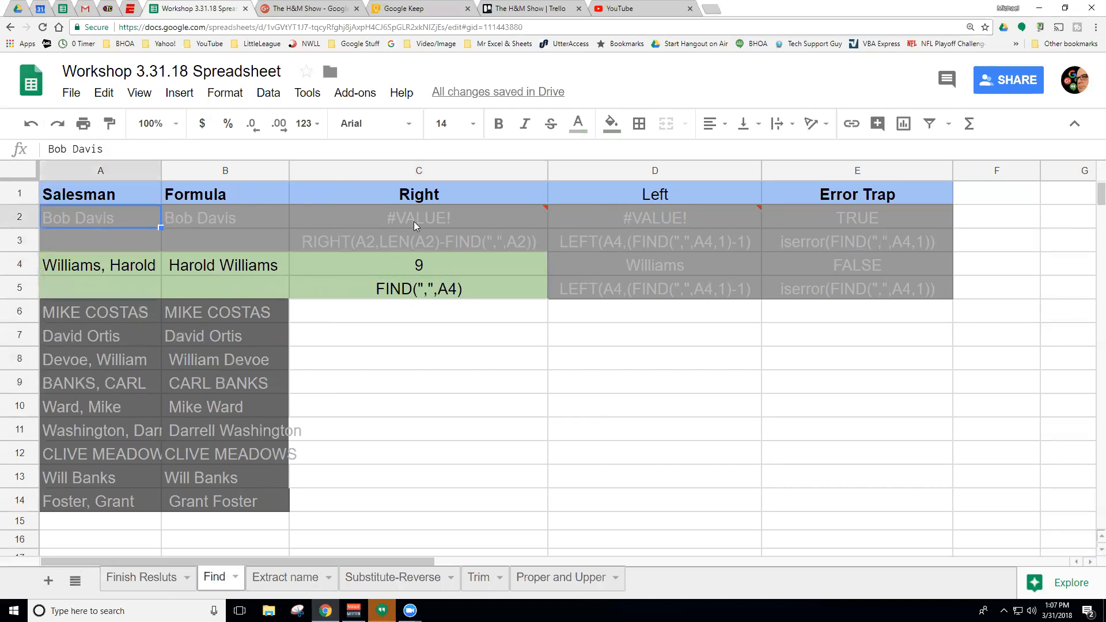
{"action": "left_click", "coordinate": [432, 219]}
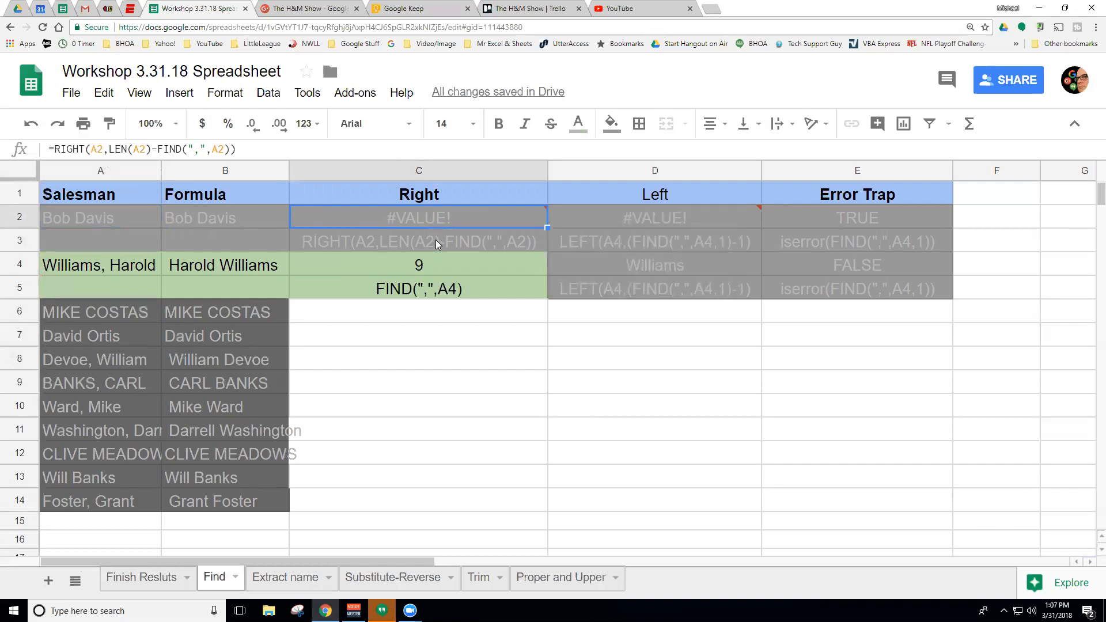
{"action": "left_click", "coordinate": [101, 220]}
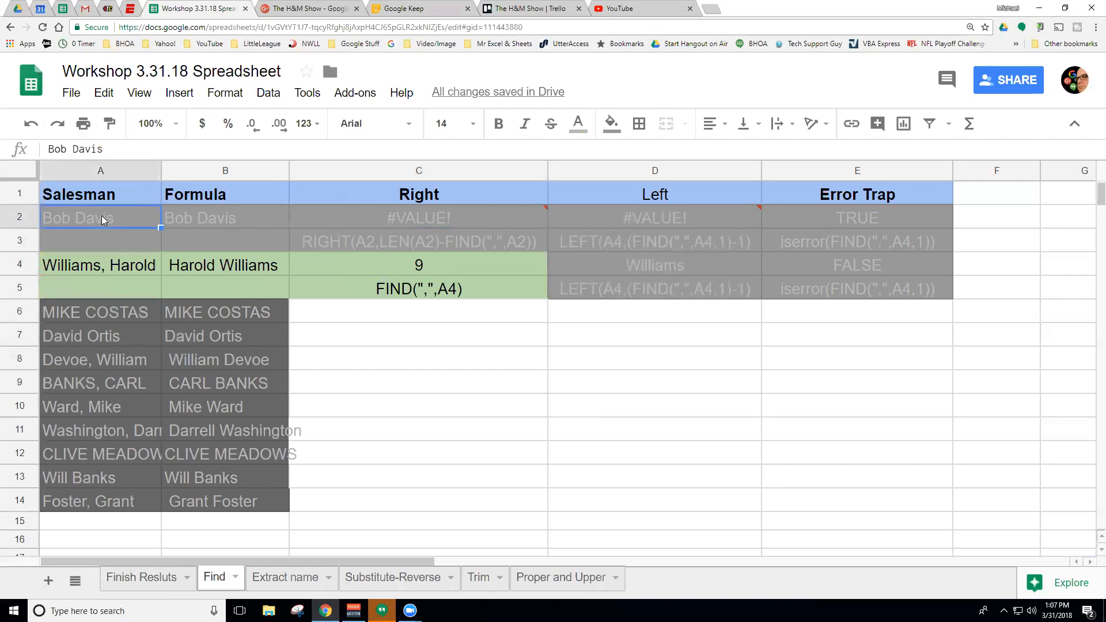
{"action": "left_click", "coordinate": [361, 225]}
Compare the FIND formula in C4 with the RIGHT formula in C2 and read the error note on C2
{"action": "left_click", "coordinate": [397, 268]}
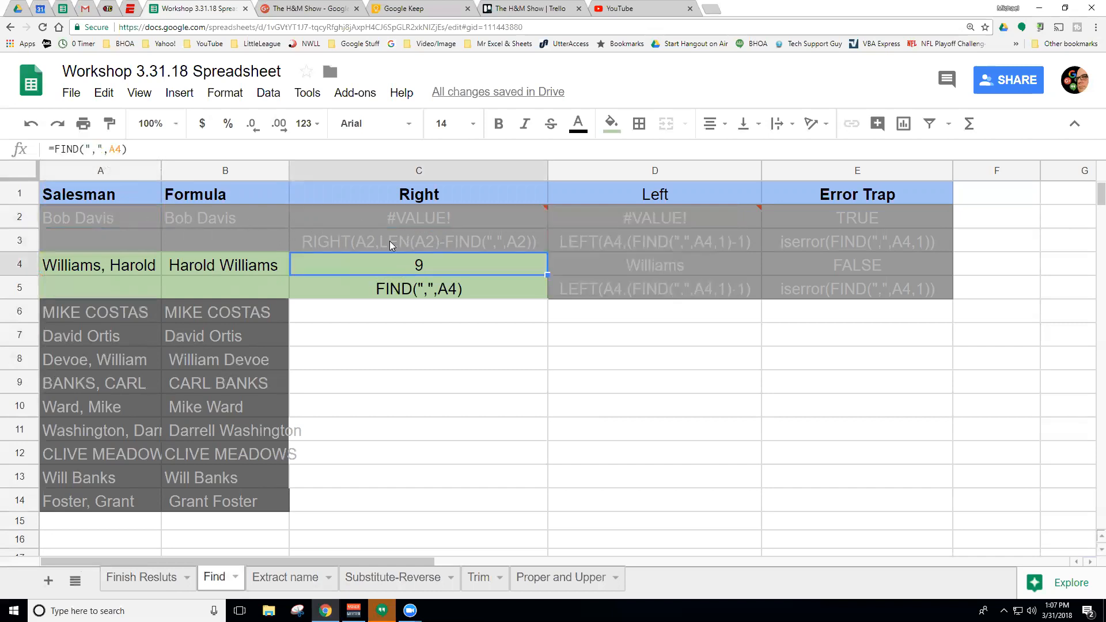
{"action": "left_click", "coordinate": [447, 224]}
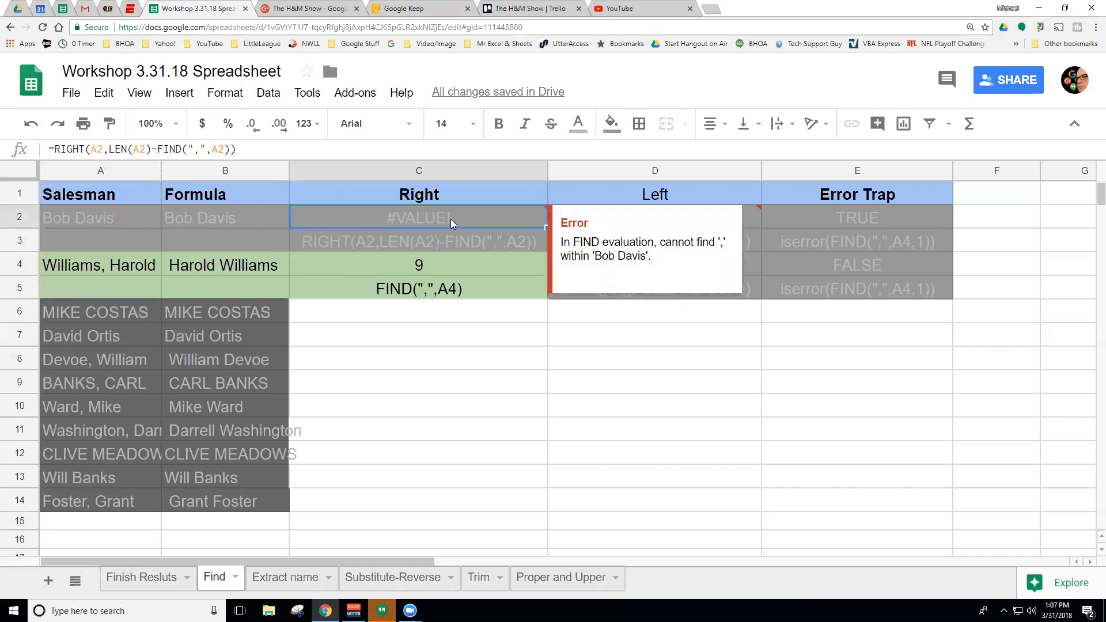
{"action": "left_click", "coordinate": [439, 265]}
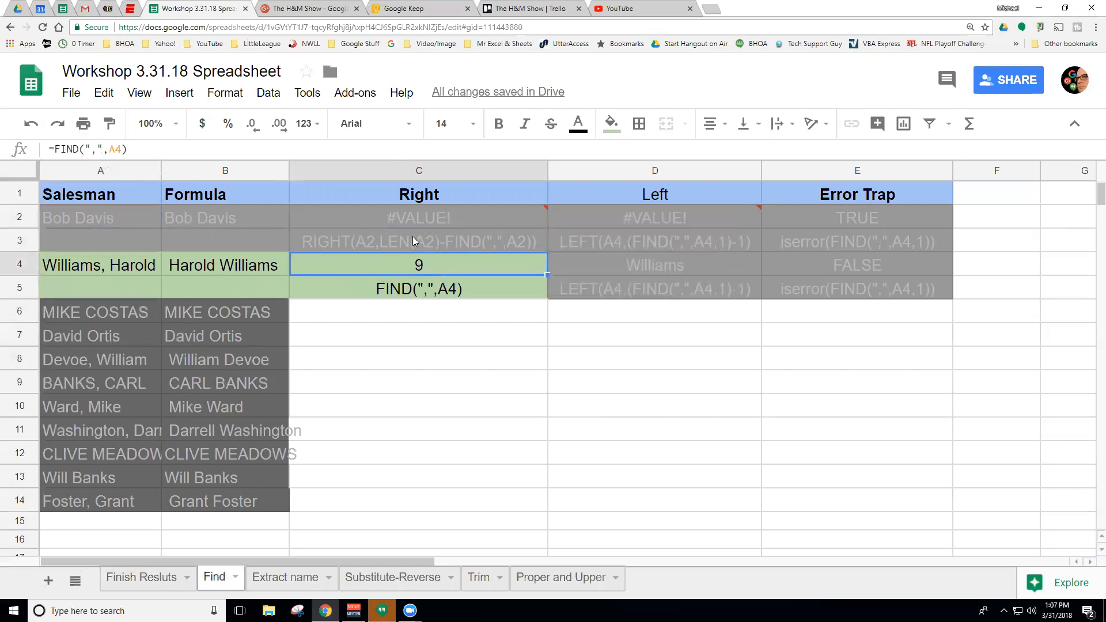
{"action": "left_click", "coordinate": [415, 219]}
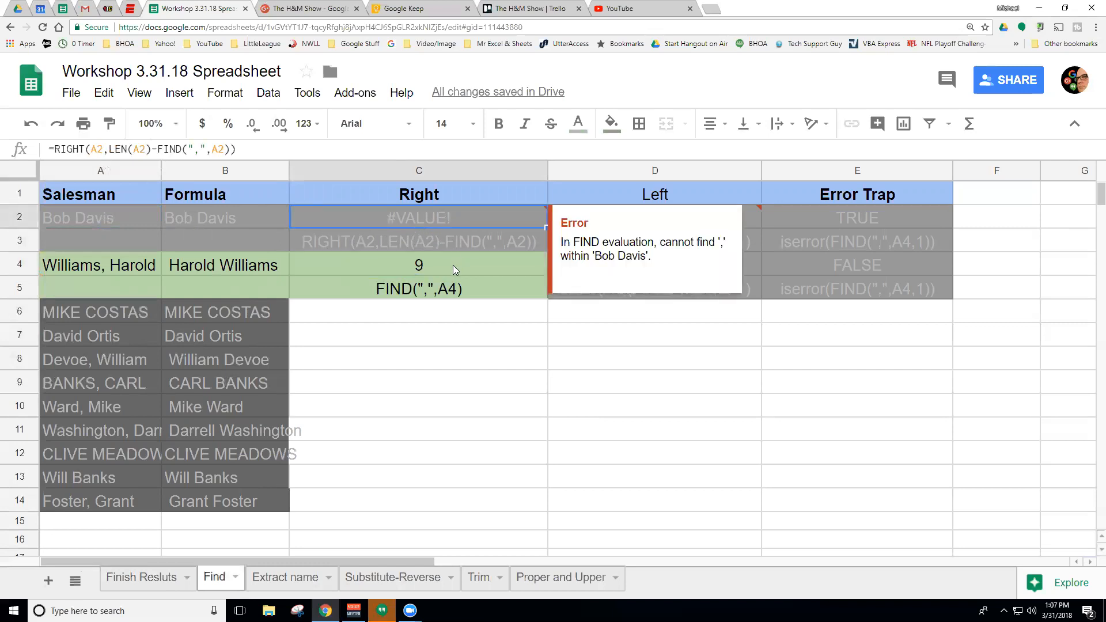
{"action": "left_click", "coordinate": [452, 266]}
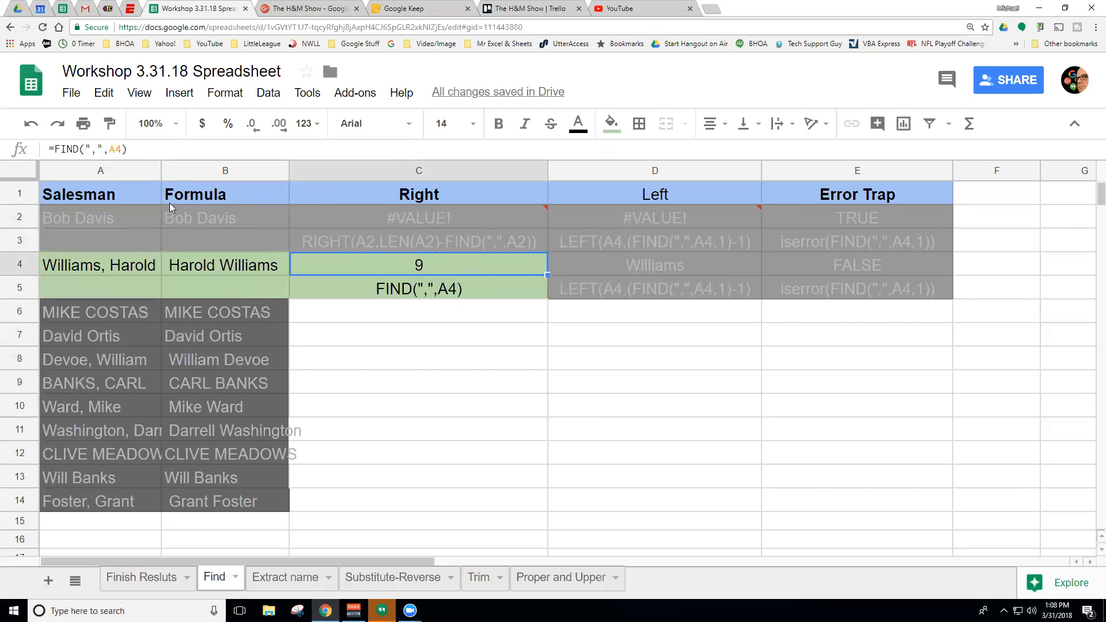
Compare the formatting of the row 1 headers, especially Right in C1 and Left in D1
{"action": "left_click", "coordinate": [127, 198]}
{"action": "left_click", "coordinate": [230, 199]}
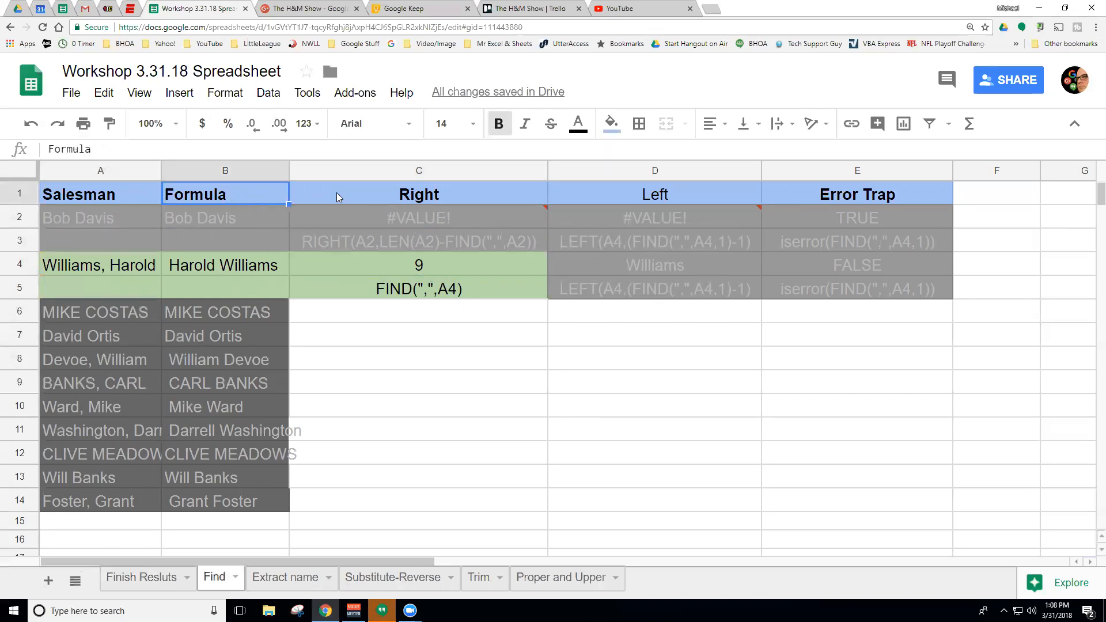
{"action": "left_click", "coordinate": [420, 193]}
{"action": "left_click", "coordinate": [881, 197]}
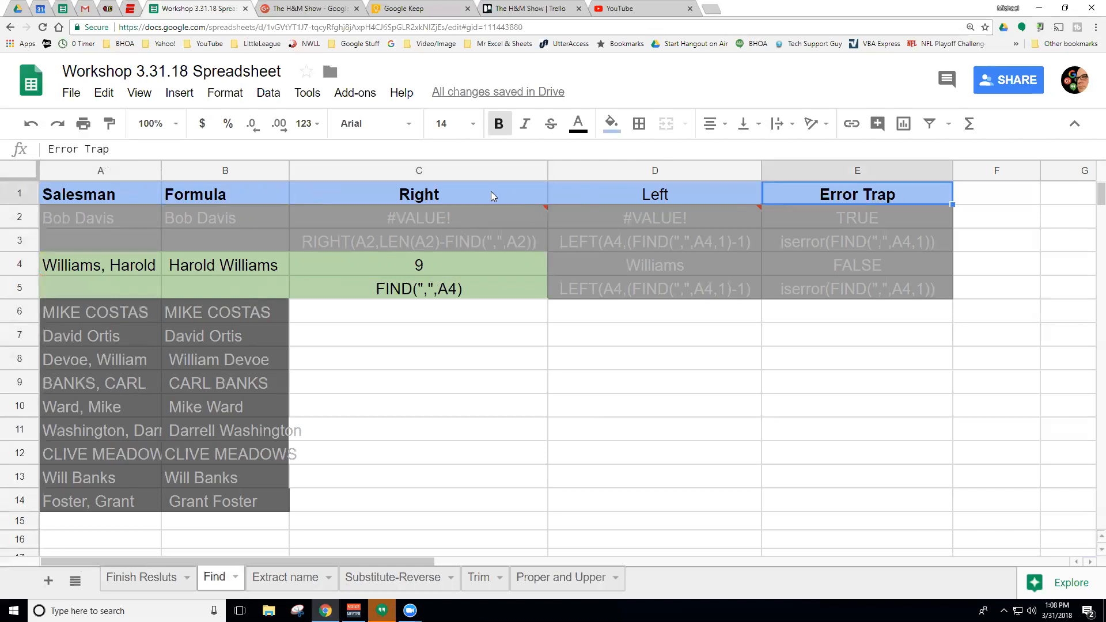
{"action": "left_click", "coordinate": [417, 204]}
{"action": "left_click", "coordinate": [622, 193]}
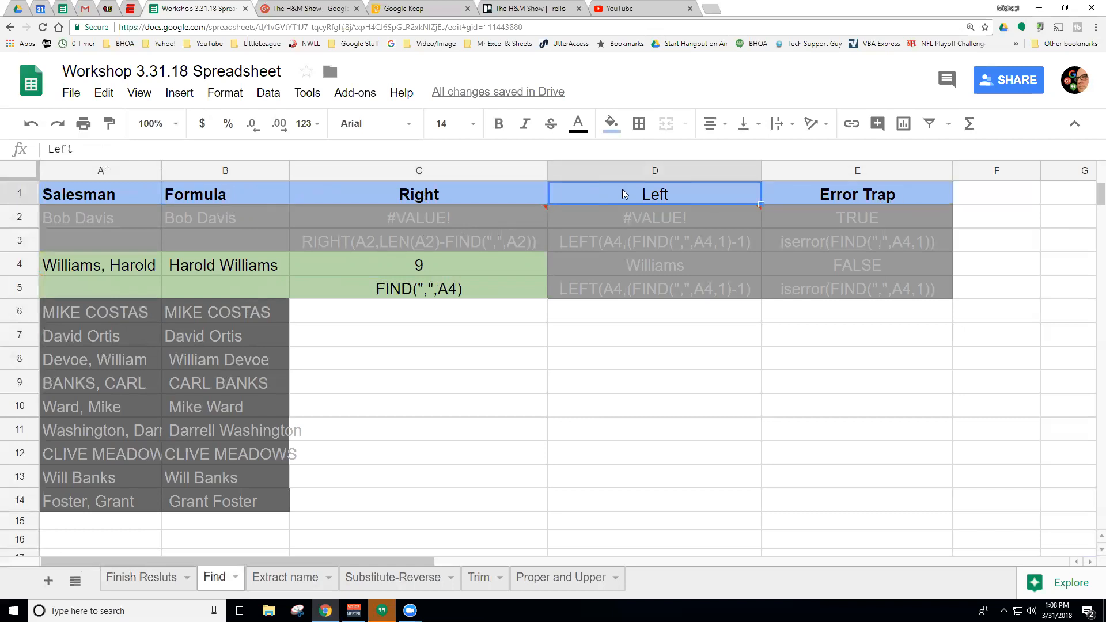
{"action": "left_click", "coordinate": [494, 185]}
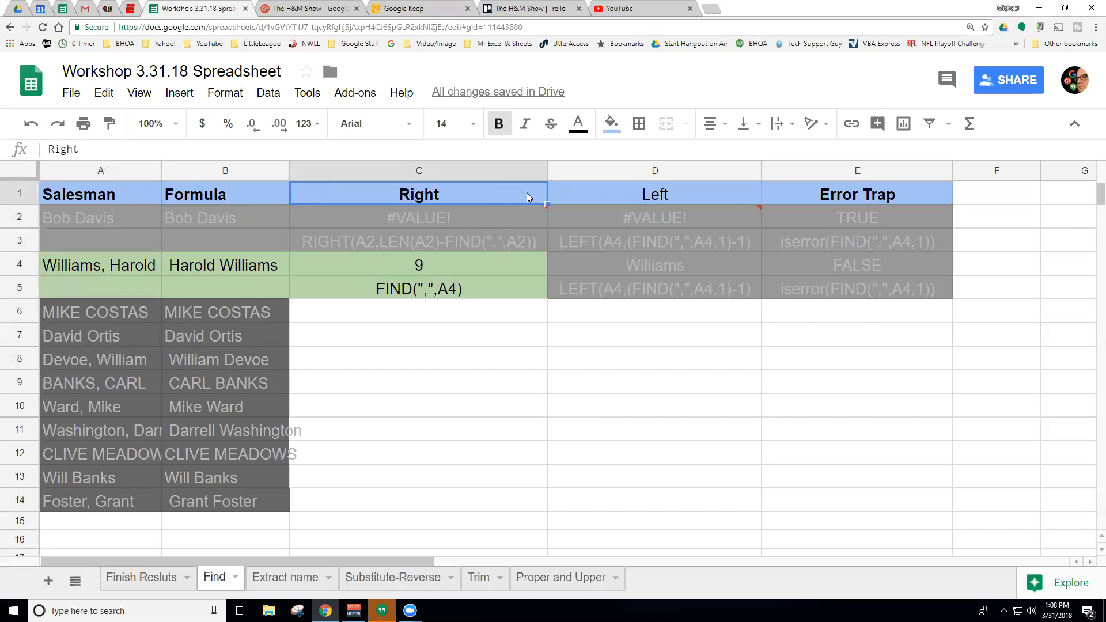
{"action": "left_click", "coordinate": [636, 196]}
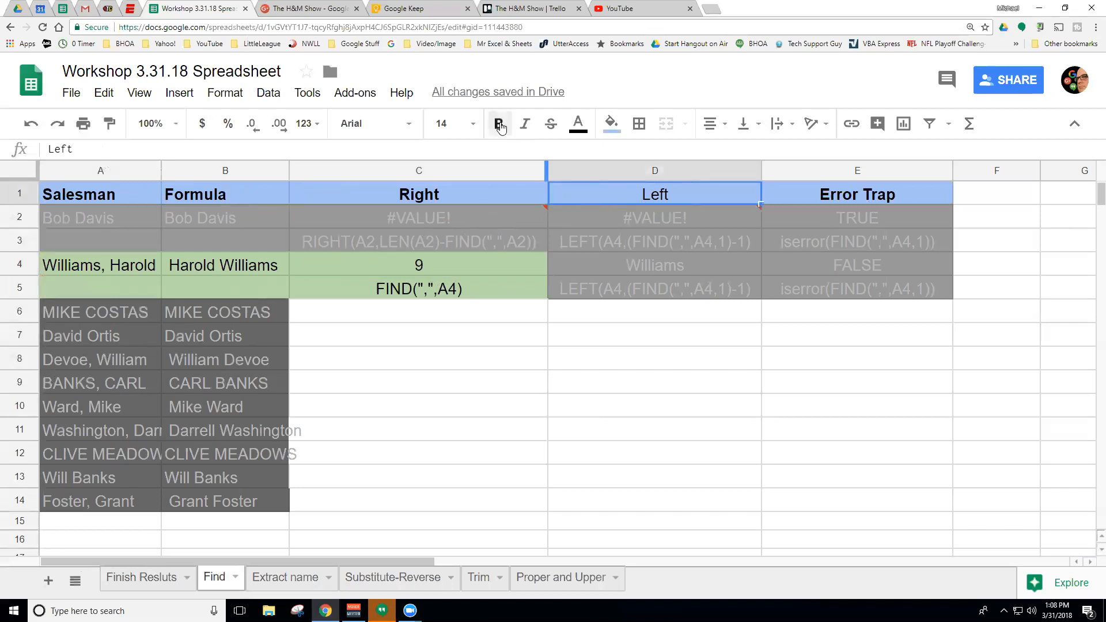
Copy the formatting of the Right header in C1 onto the Left header in D1 with Paint format, and undo it
{"action": "left_click", "coordinate": [460, 192]}
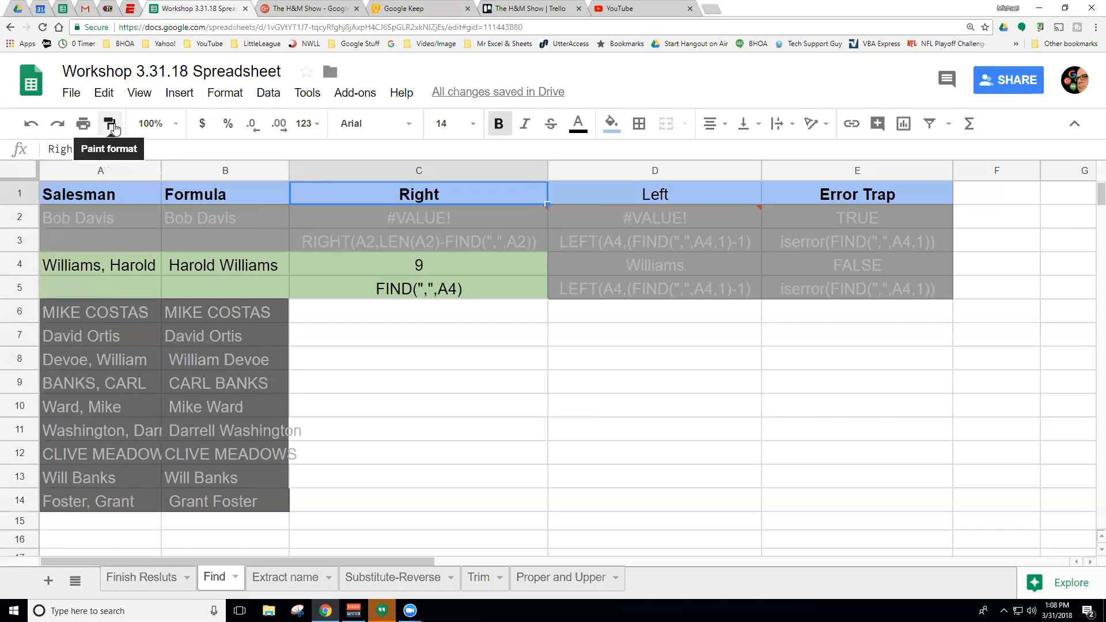
{"action": "left_click", "coordinate": [496, 241]}
{"action": "left_click", "coordinate": [465, 193]}
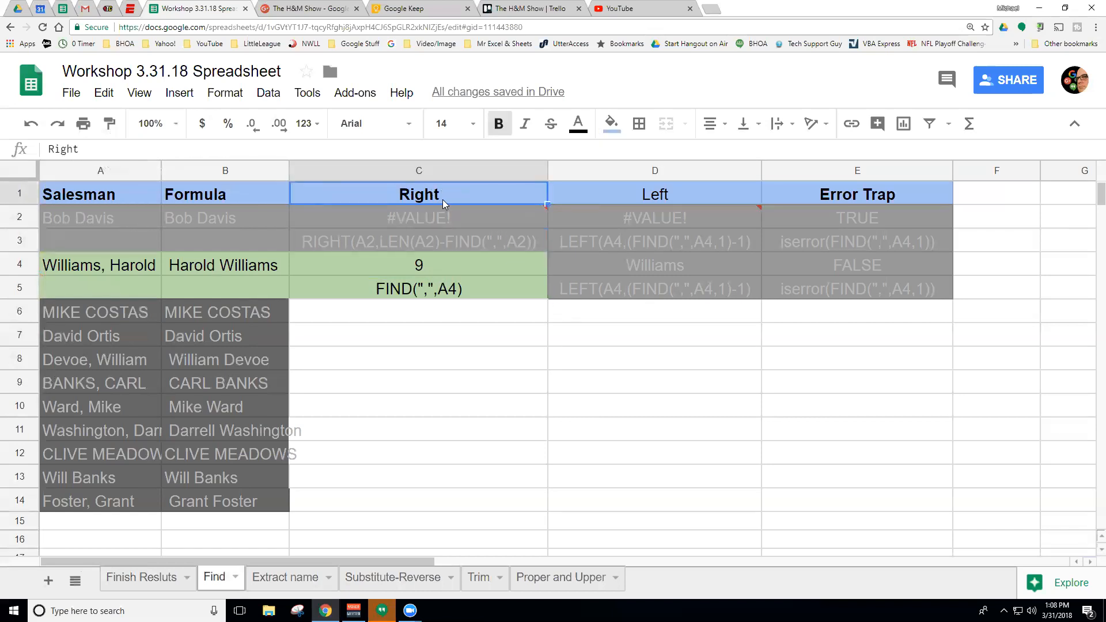
{"action": "left_click", "coordinate": [110, 124]}
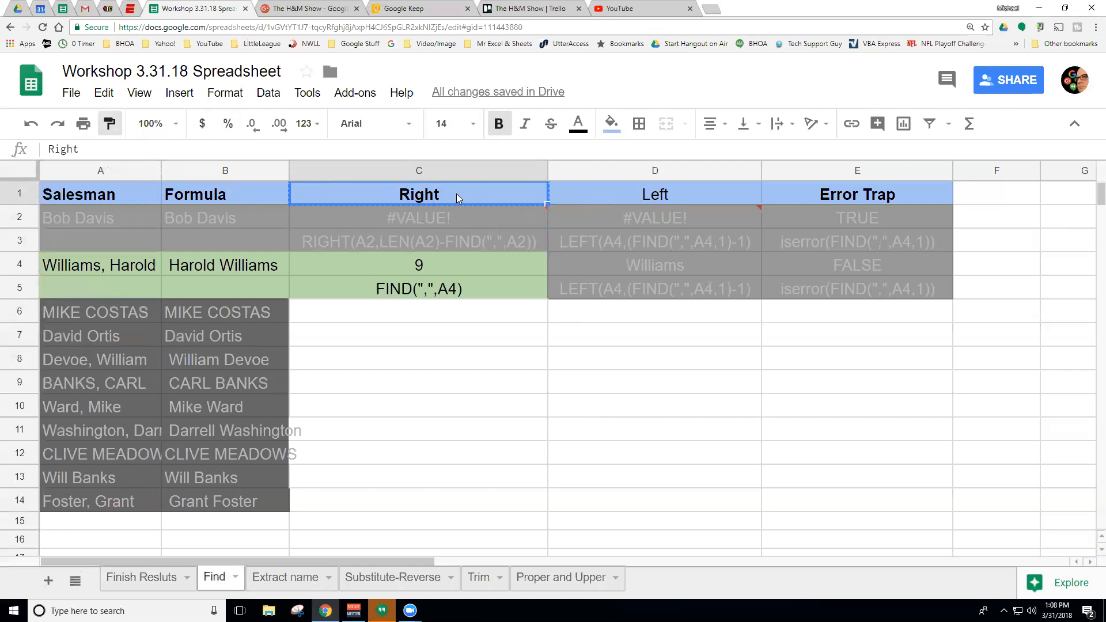
{"action": "left_click", "coordinate": [655, 195]}
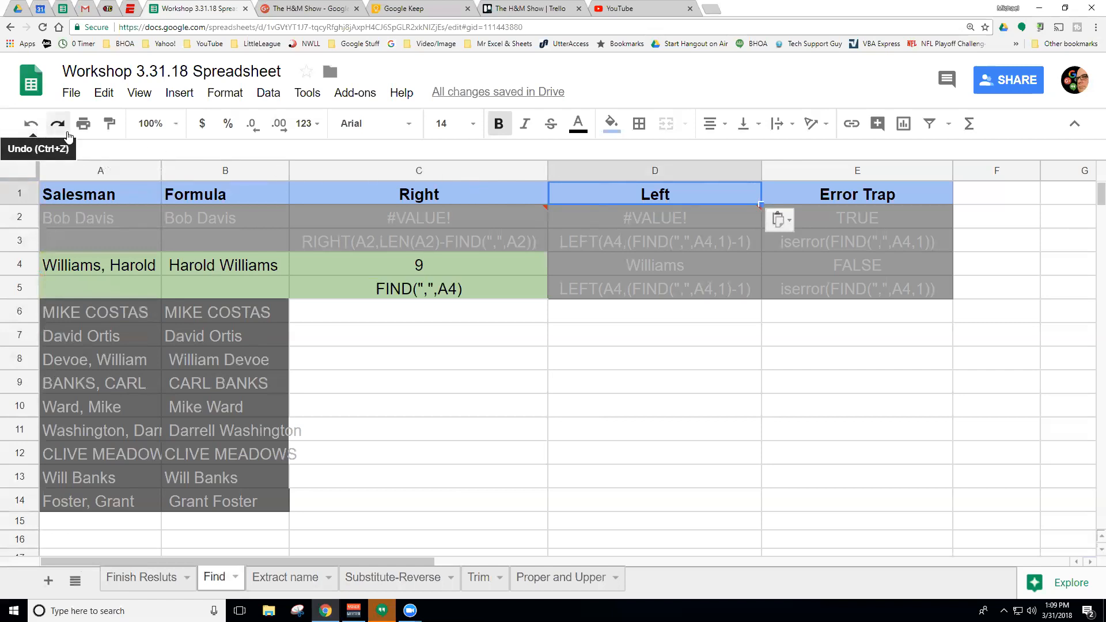
{"action": "left_click", "coordinate": [31, 125]}
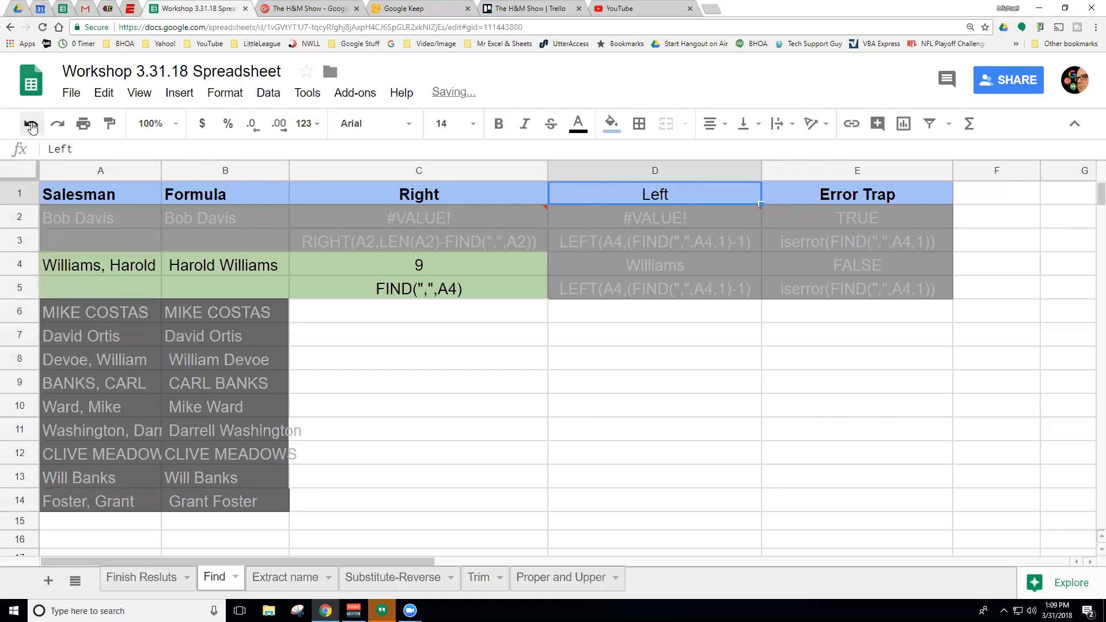
Paint the formatting of the C1 header onto the formula cell D2, and undo it
{"action": "left_click", "coordinate": [447, 197]}
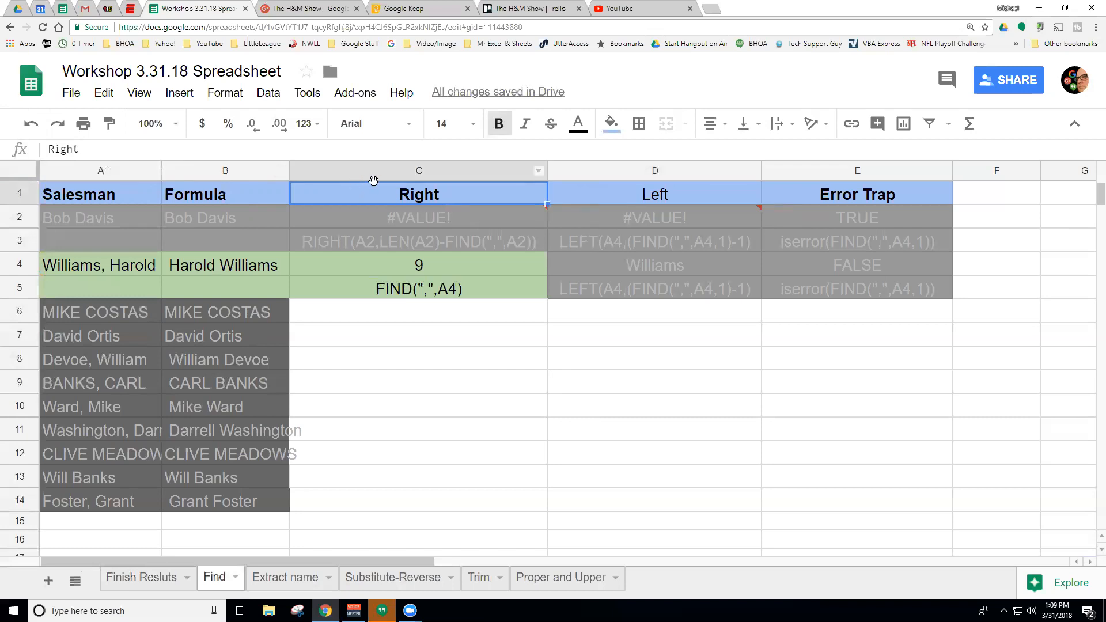
{"action": "left_click", "coordinate": [109, 126]}
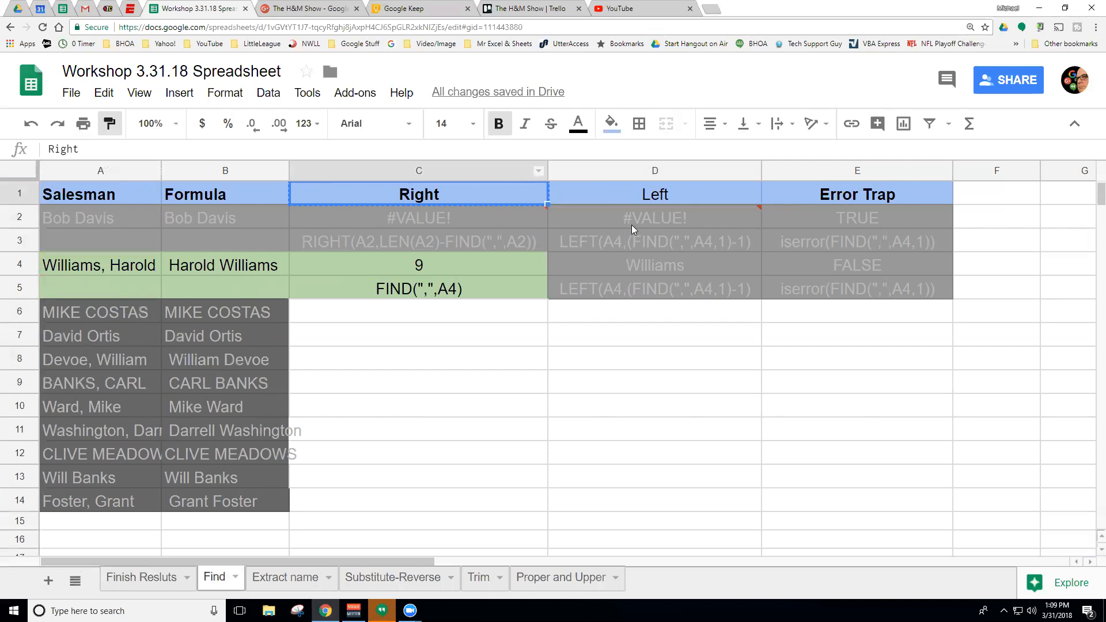
{"action": "mouse_move", "coordinate": [636, 218]}
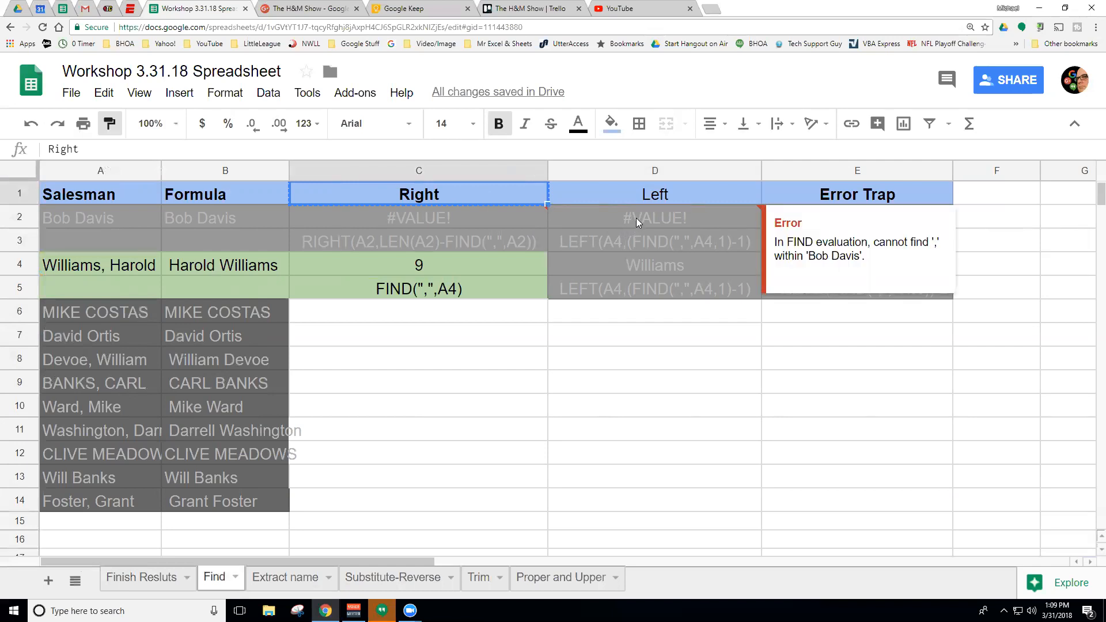
{"action": "left_click", "coordinate": [636, 218]}
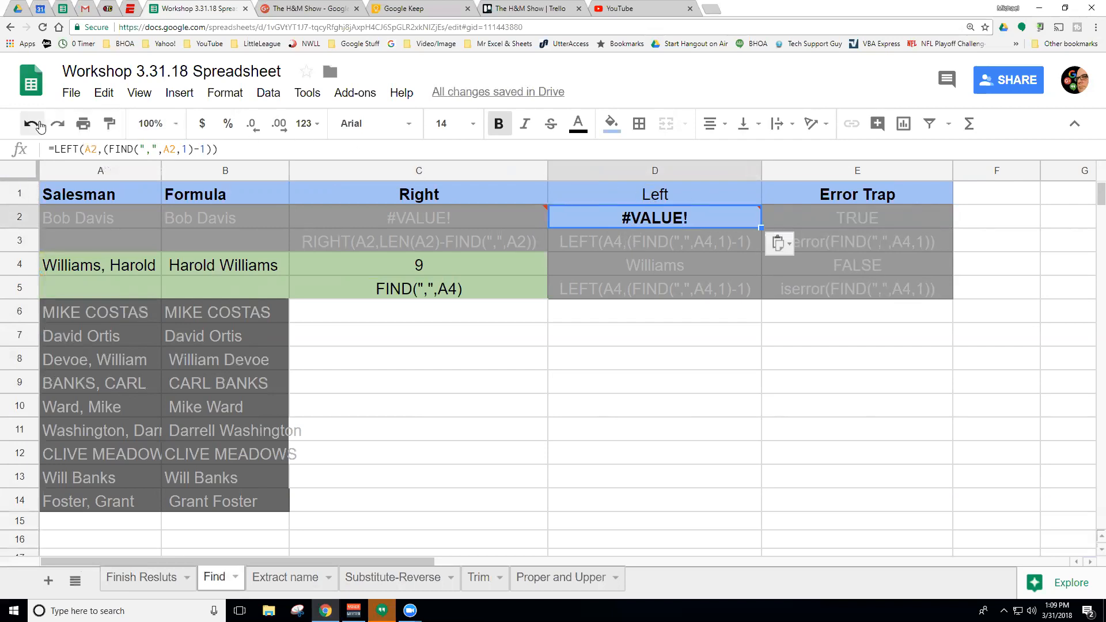
{"action": "left_click", "coordinate": [32, 125]}
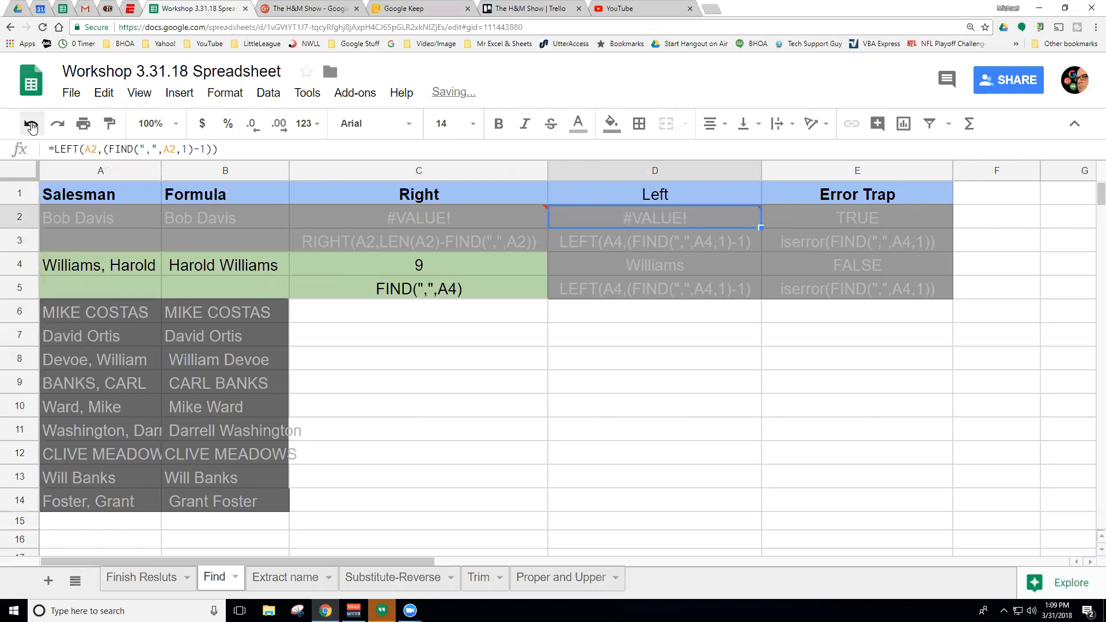
Apply the formatting of the Right header in C1 to the Left header in D1 with Paint format
{"action": "left_click", "coordinate": [420, 193]}
{"action": "left_click", "coordinate": [115, 125]}
{"action": "left_click", "coordinate": [641, 195]}
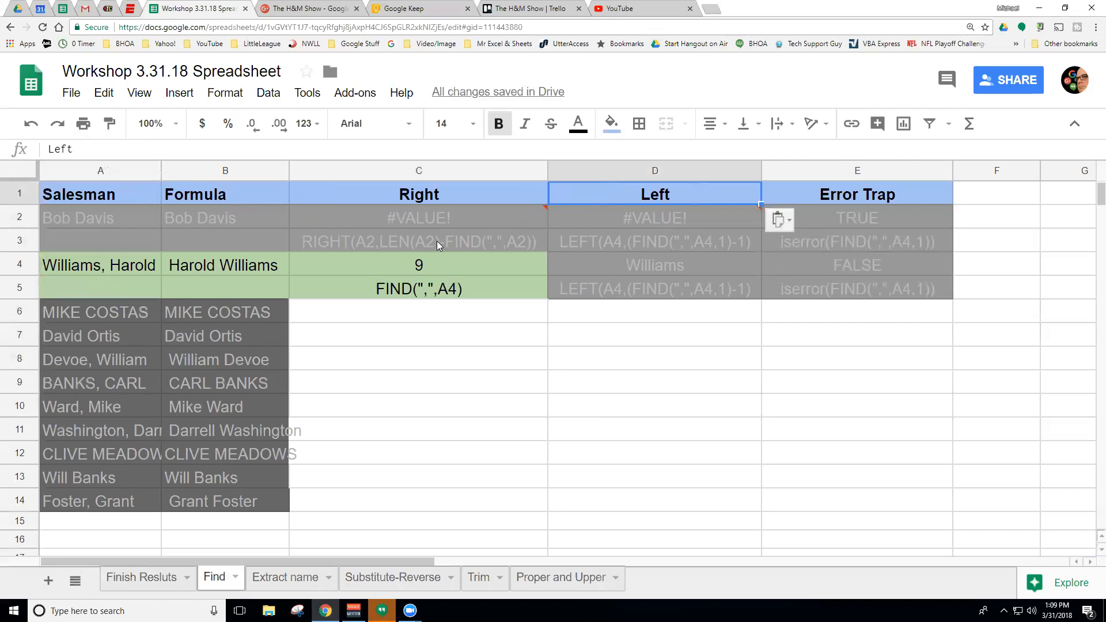
Paint the formatting of the Salesman column A1:A14 onto column D starting at D1, and undo it
{"action": "left_click_drag", "start_coordinate": [124, 193], "coordinate": [127, 512]}
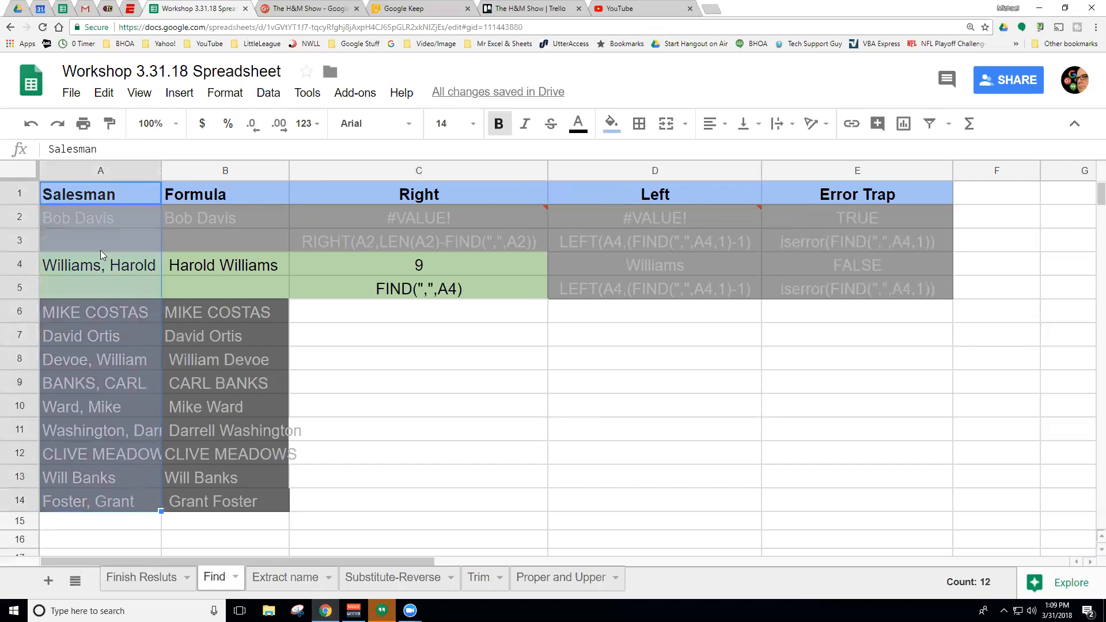
{"action": "left_click", "coordinate": [109, 123]}
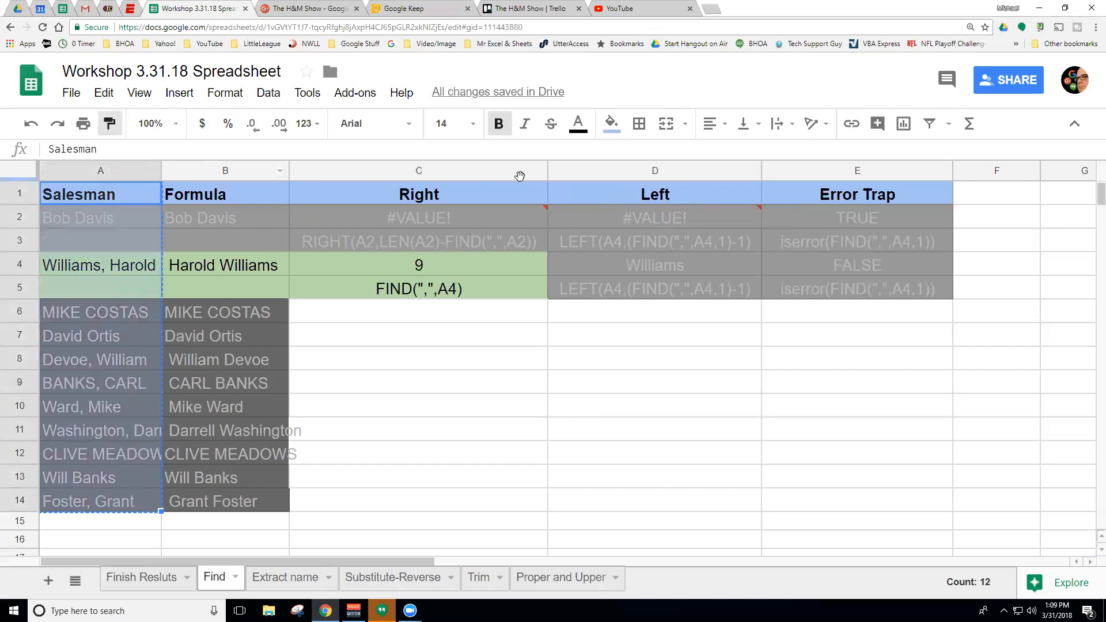
{"action": "left_click", "coordinate": [651, 193]}
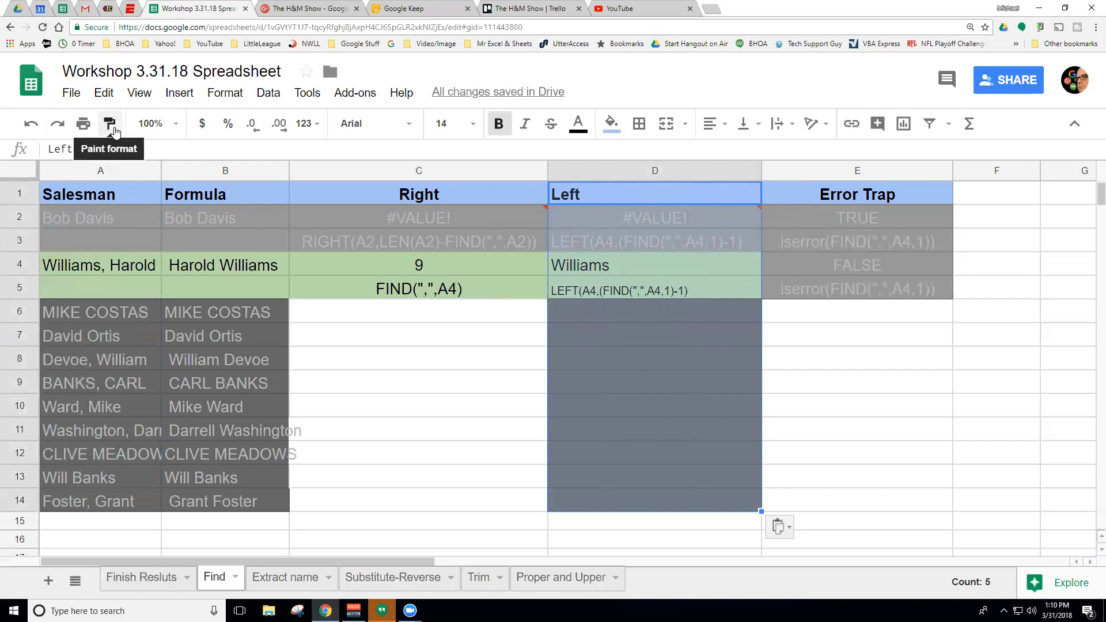
{"action": "left_click", "coordinate": [32, 127]}
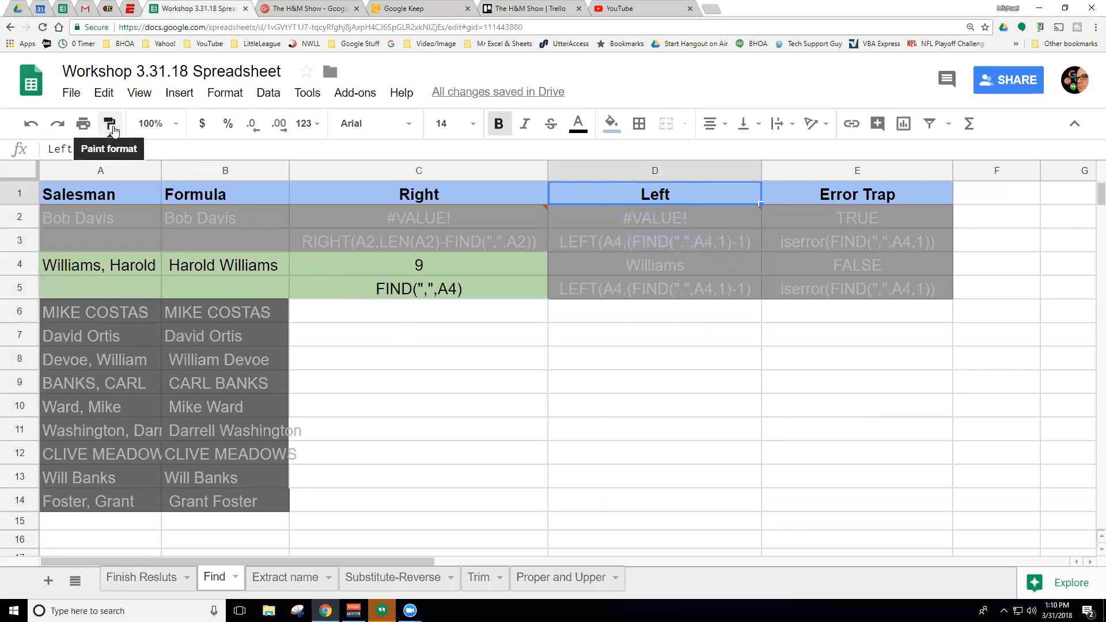
Fill the Right header from C1 into D1 with its contents, and undo it
{"action": "left_click", "coordinate": [402, 198]}
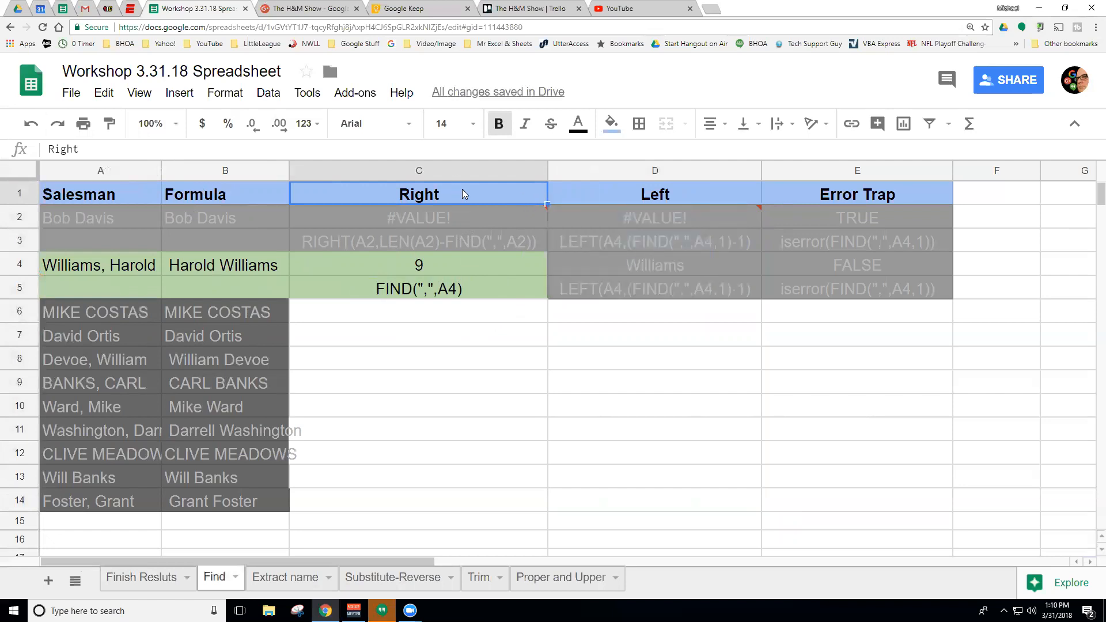
{"action": "left_click", "coordinate": [635, 196]}
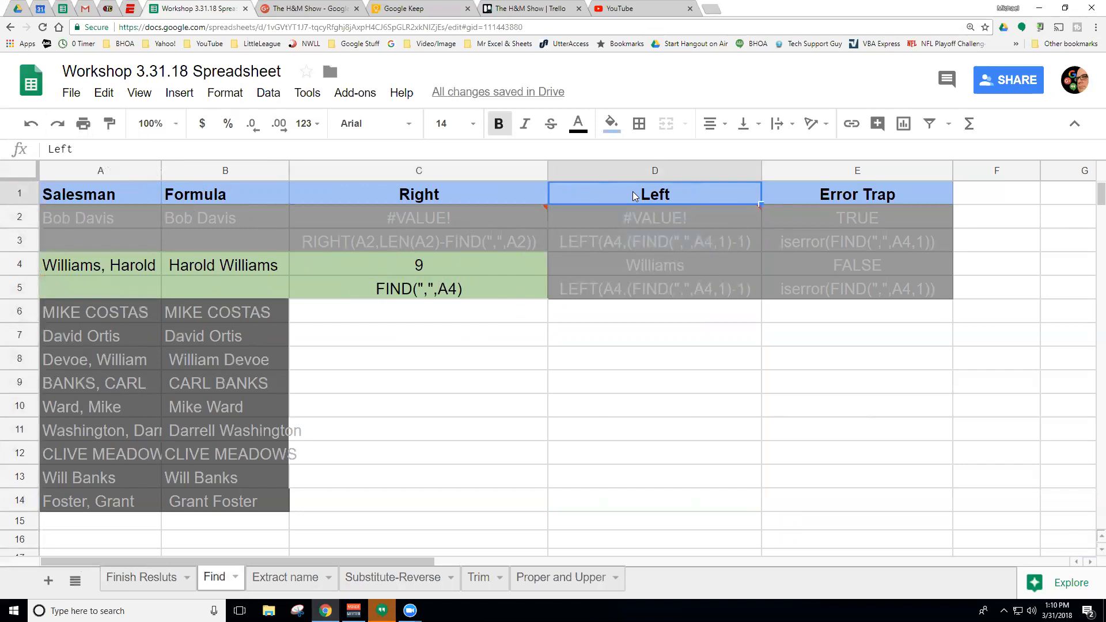
{"action": "left_click", "coordinate": [534, 192]}
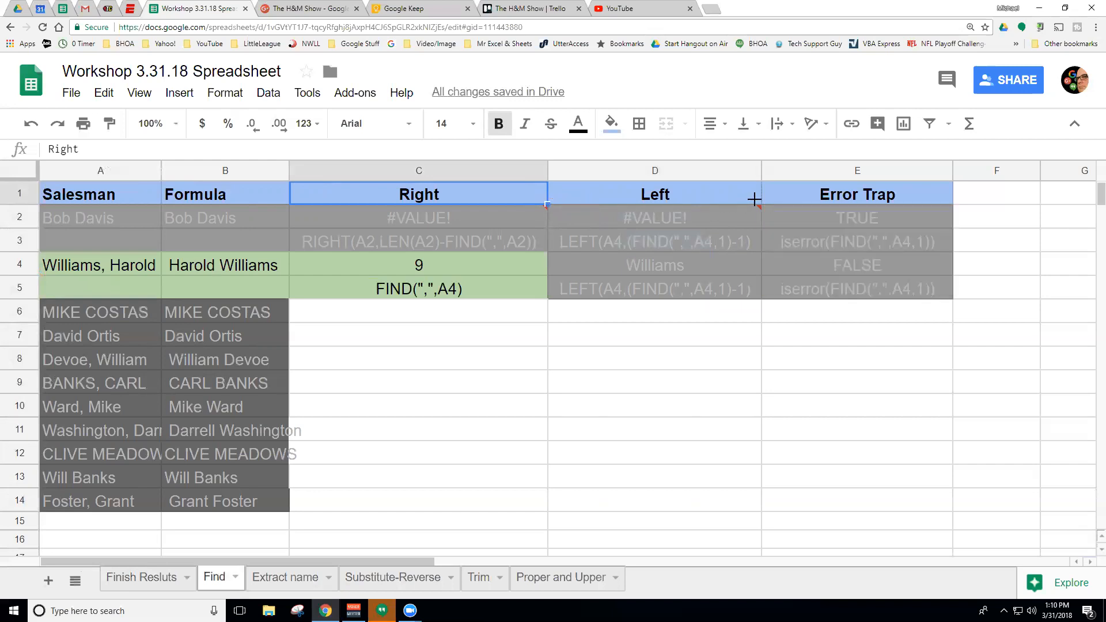
{"action": "left_click_drag", "start_coordinate": [754, 199], "coordinate": [748, 199]}
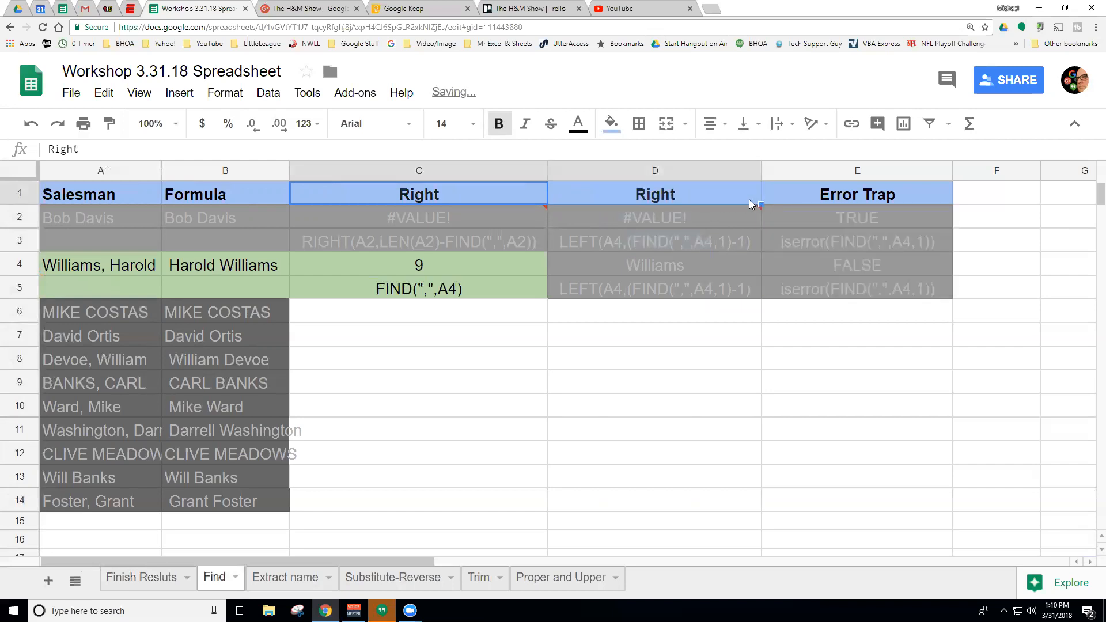
{"action": "left_click", "coordinate": [647, 194]}
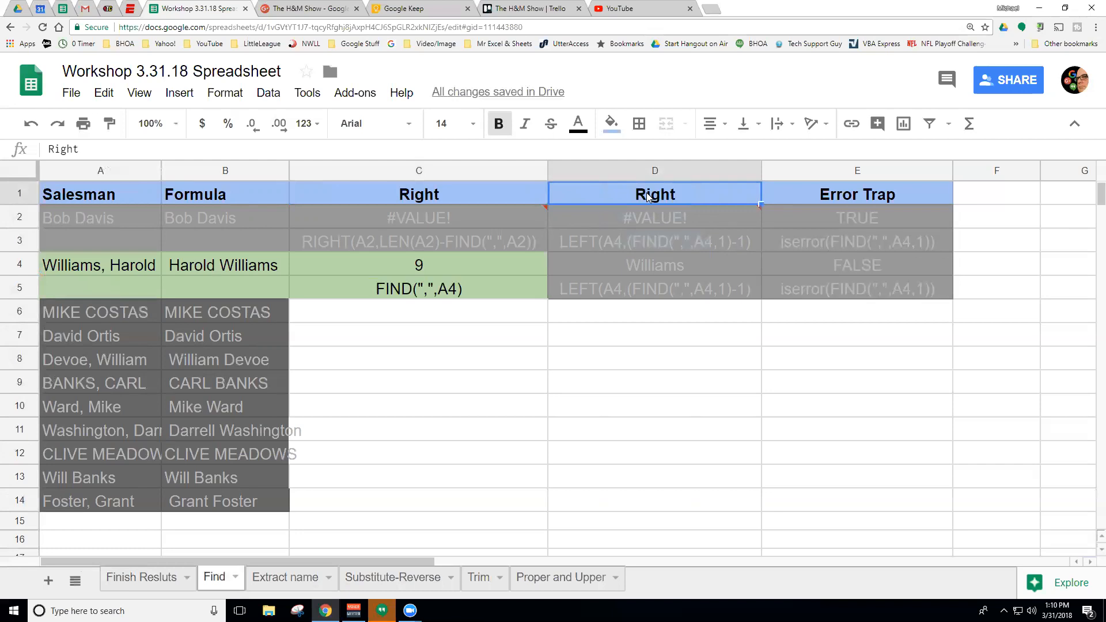
{"action": "mouse_move", "coordinate": [718, 215]}
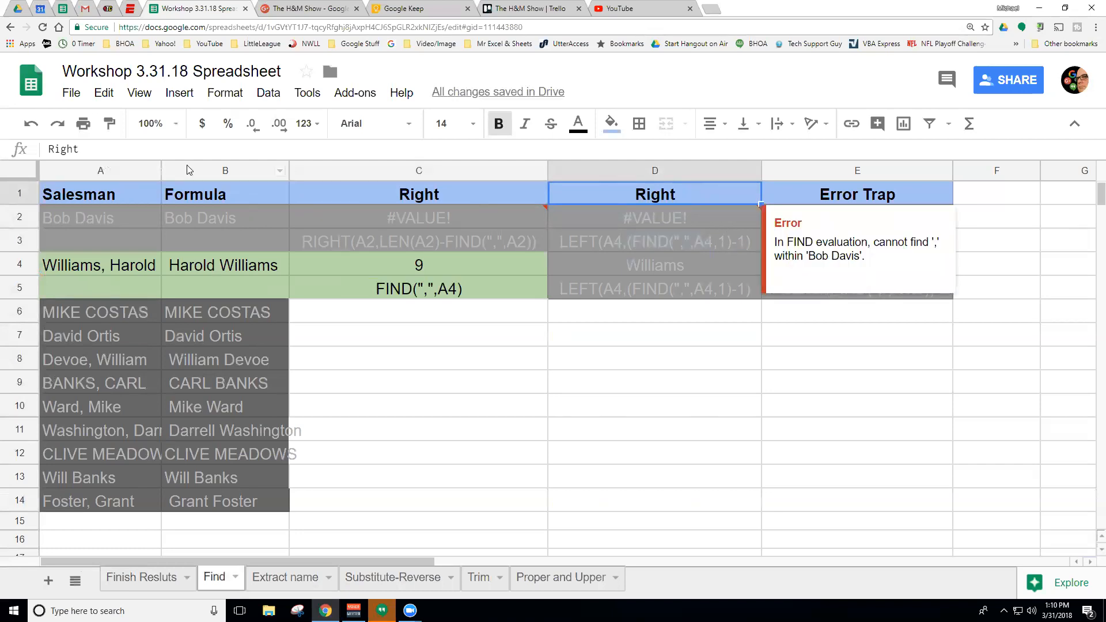
{"action": "left_click", "coordinate": [31, 123]}
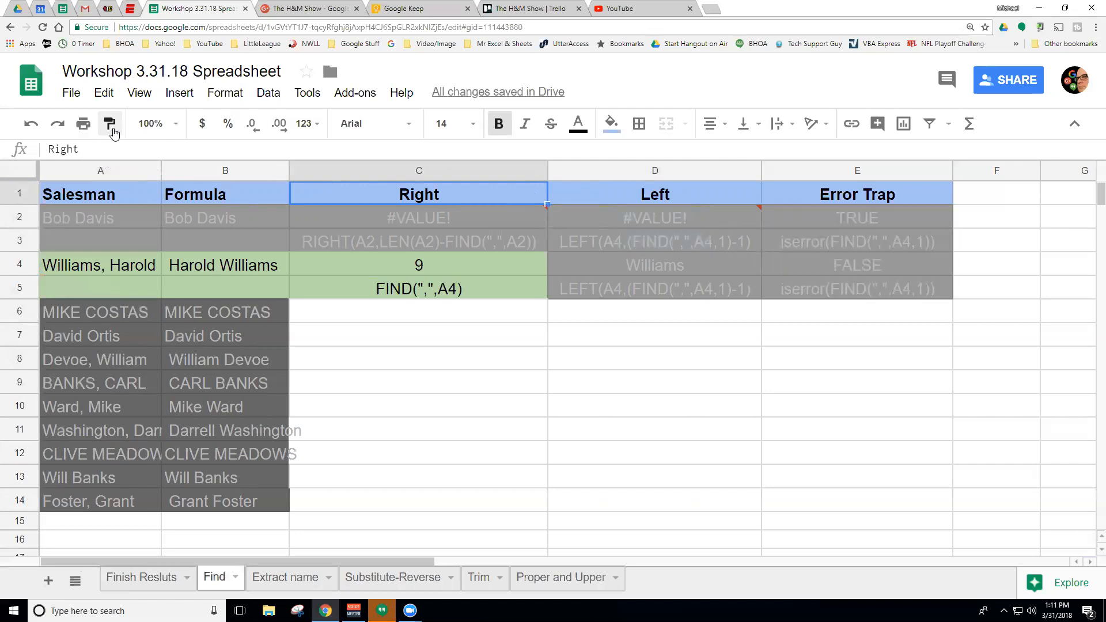
Copy the Right header in C1 and paste only its format onto the Left header in D1
{"action": "left_click", "coordinate": [104, 92]}
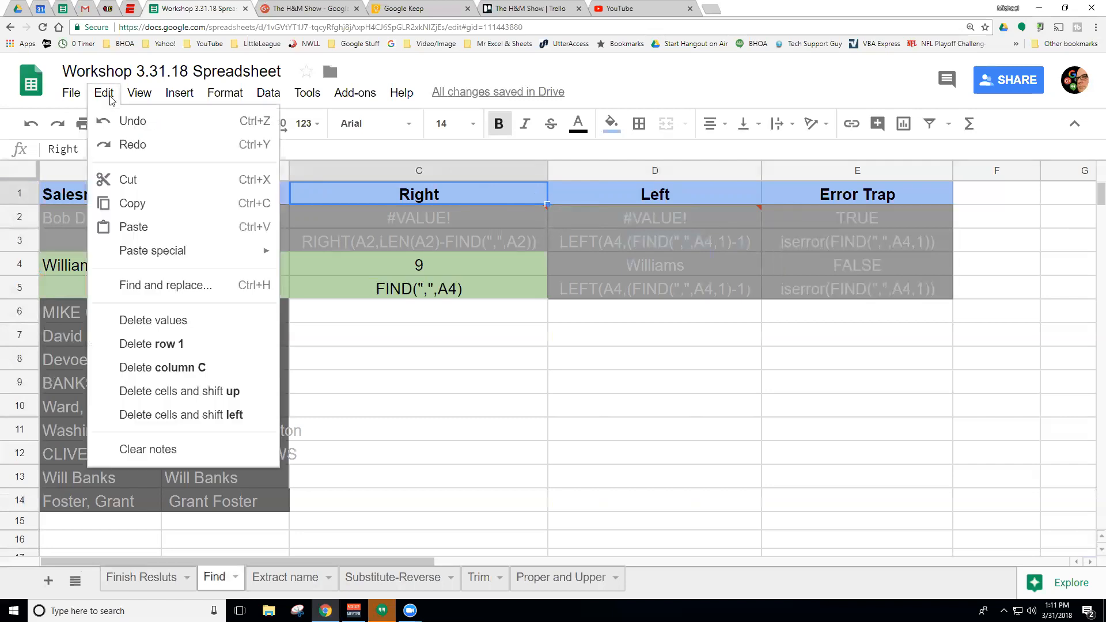
{"action": "left_click", "coordinate": [133, 204]}
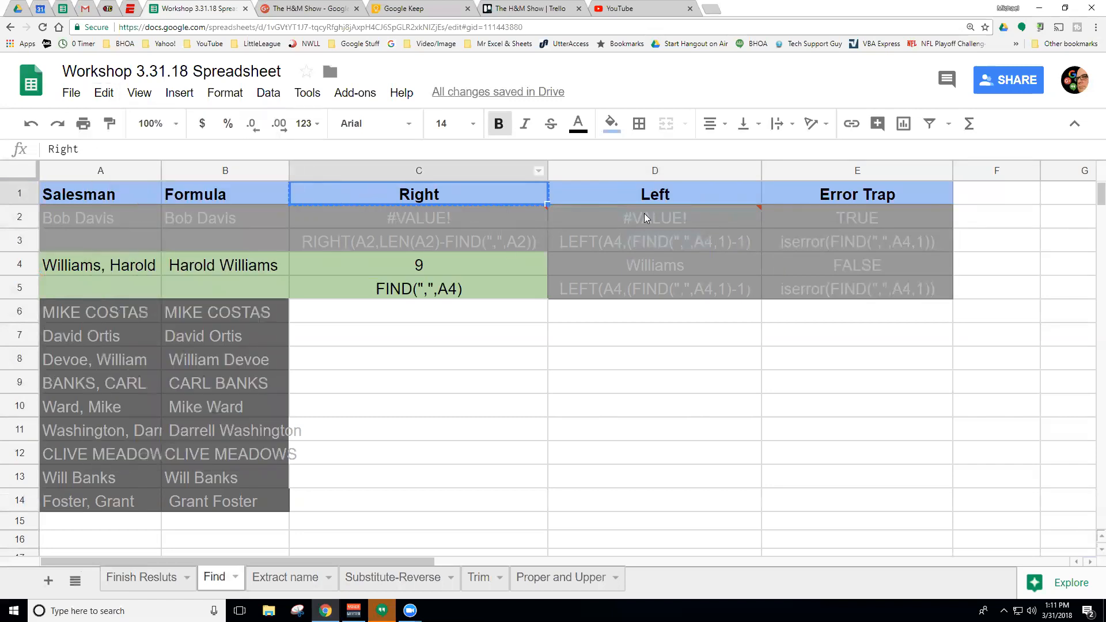
{"action": "left_click", "coordinate": [674, 195]}
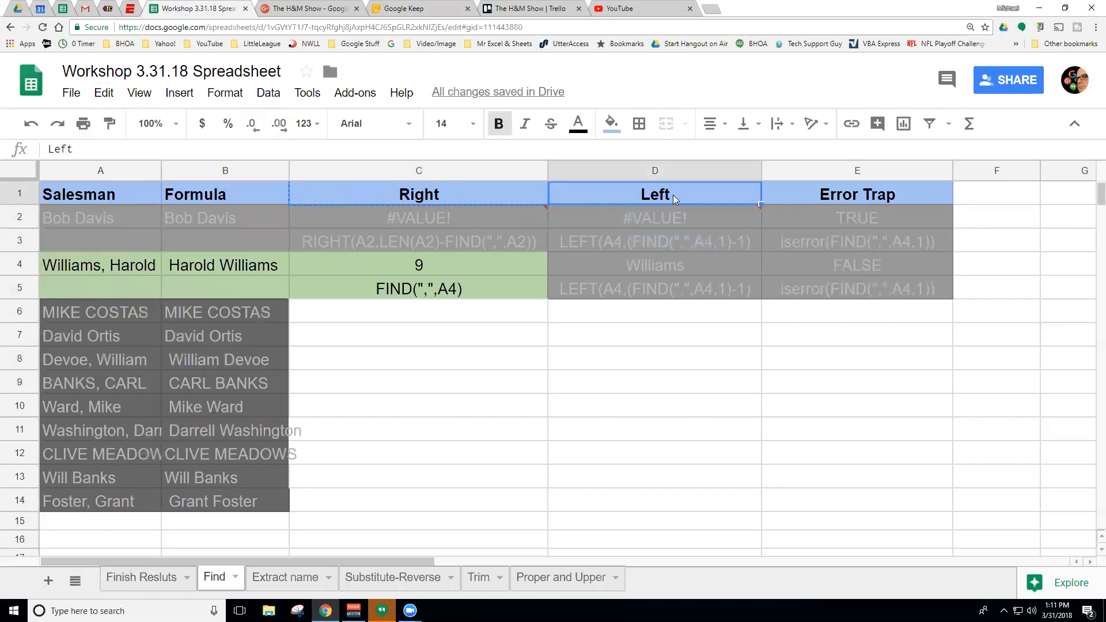
{"action": "left_click", "coordinate": [113, 97]}
{"action": "mouse_move", "coordinate": [210, 249]}
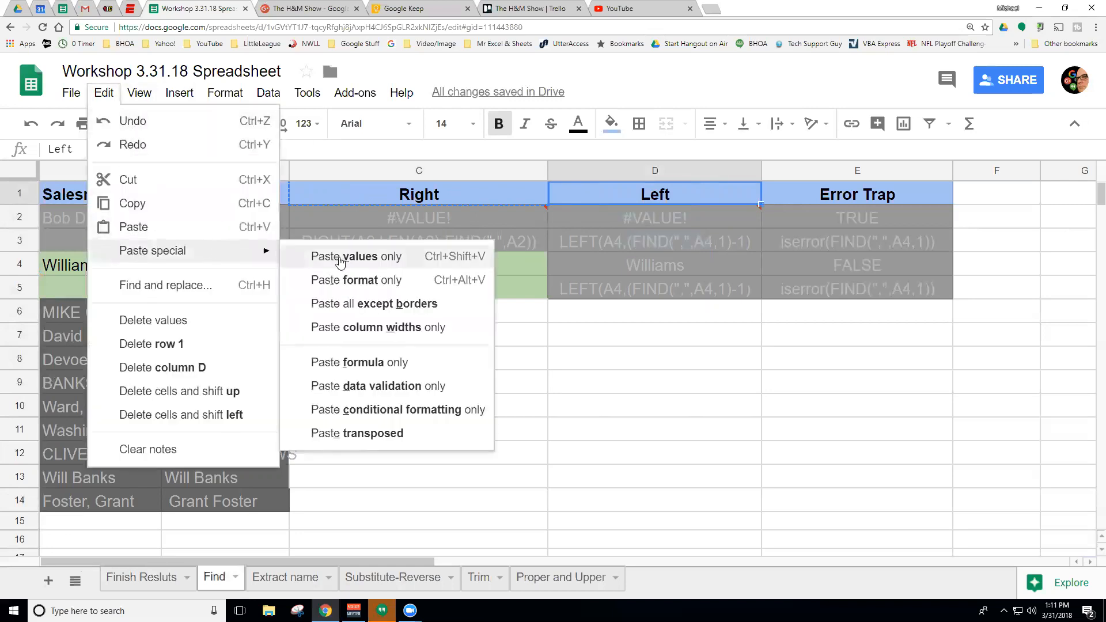
{"action": "left_click", "coordinate": [389, 282]}
View the number formats available for the Right header in C1, leaving the format as is
{"action": "left_click", "coordinate": [434, 195]}
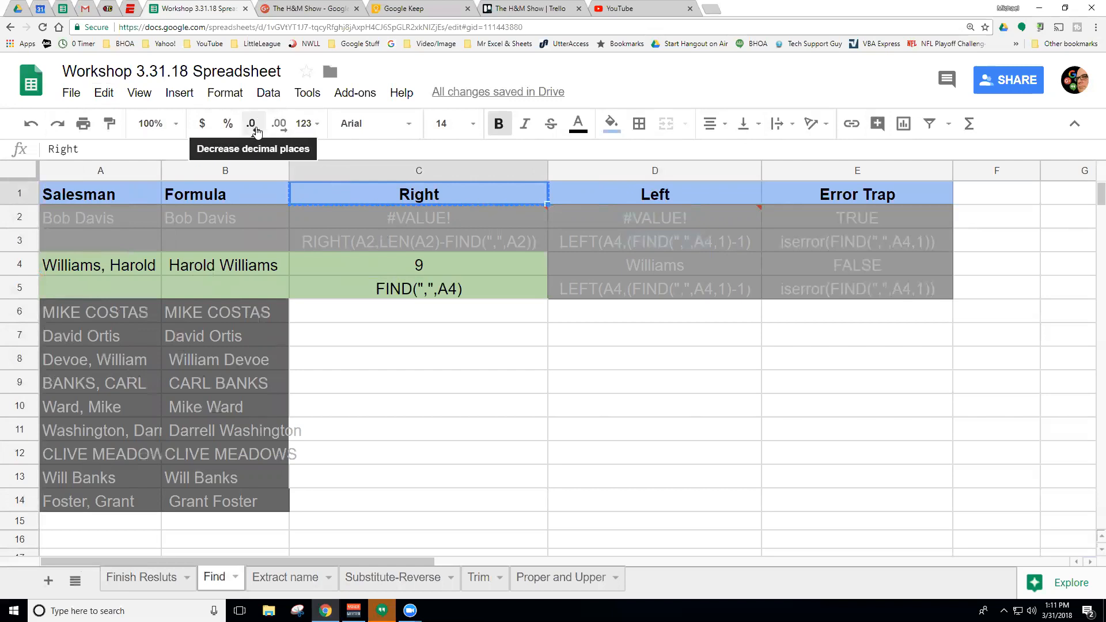
{"action": "left_click", "coordinate": [316, 126]}
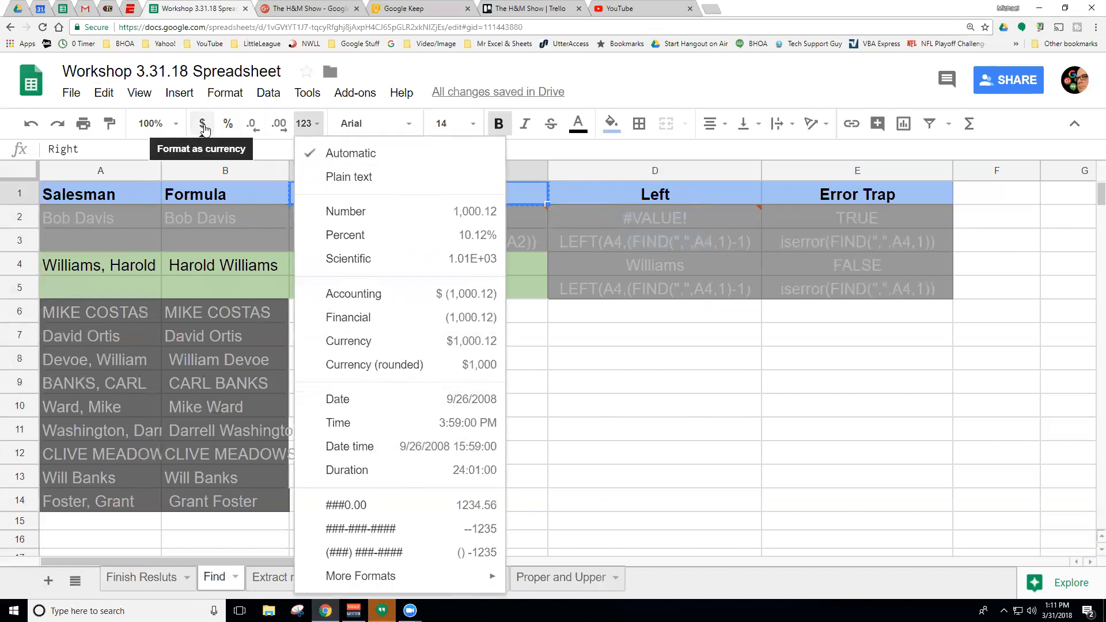
{"action": "left_click", "coordinate": [582, 146]}
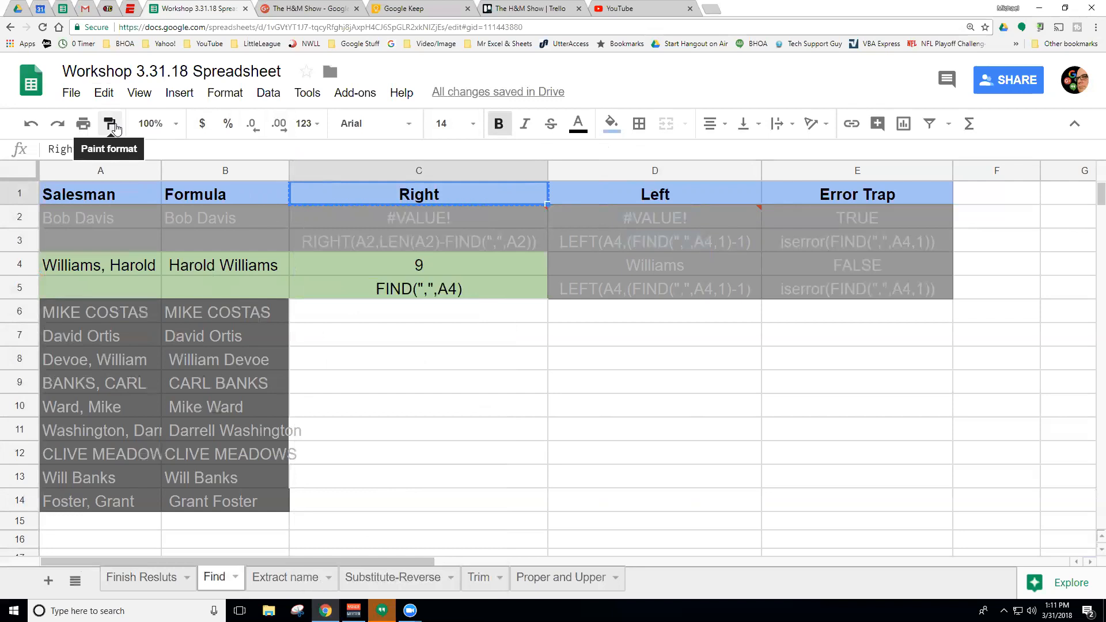
Review the FIND formula in C4 and its written-out version in C5
{"action": "left_click", "coordinate": [418, 343]}
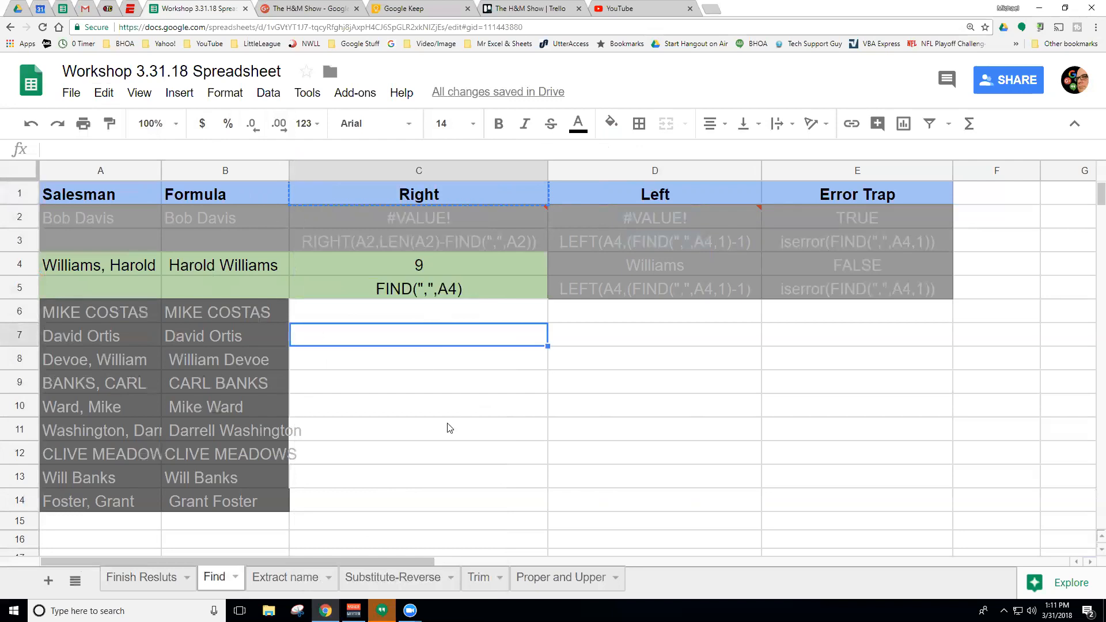
{"action": "left_click", "coordinate": [429, 429]}
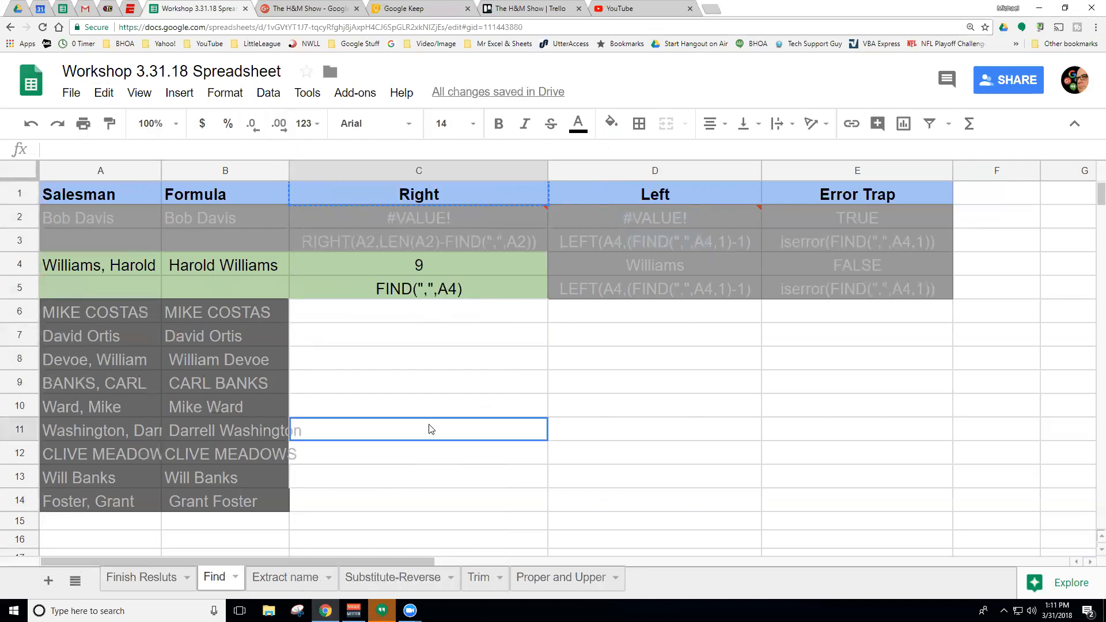
{"action": "left_click", "coordinate": [460, 360]}
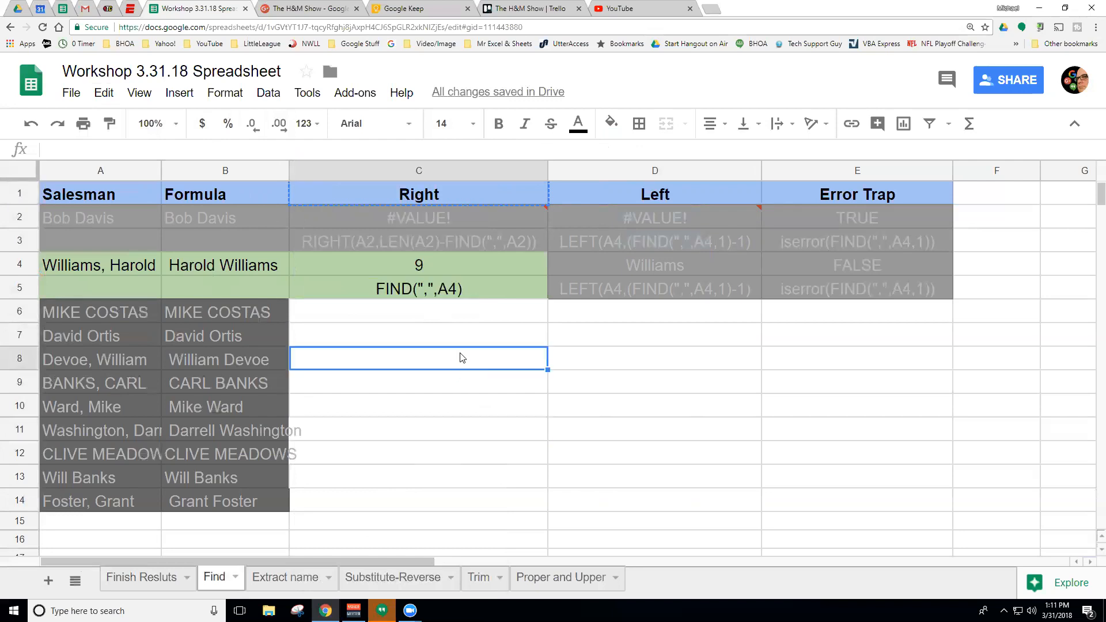
{"action": "left_click", "coordinate": [414, 289]}
{"action": "left_click", "coordinate": [425, 261]}
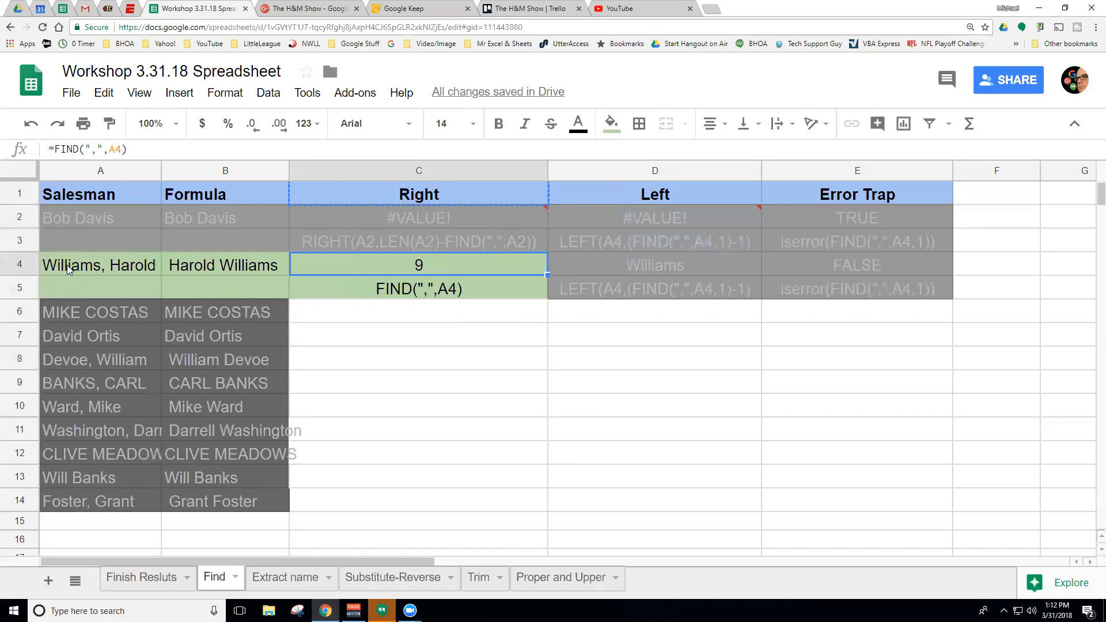
{"action": "left_click", "coordinate": [417, 287]}
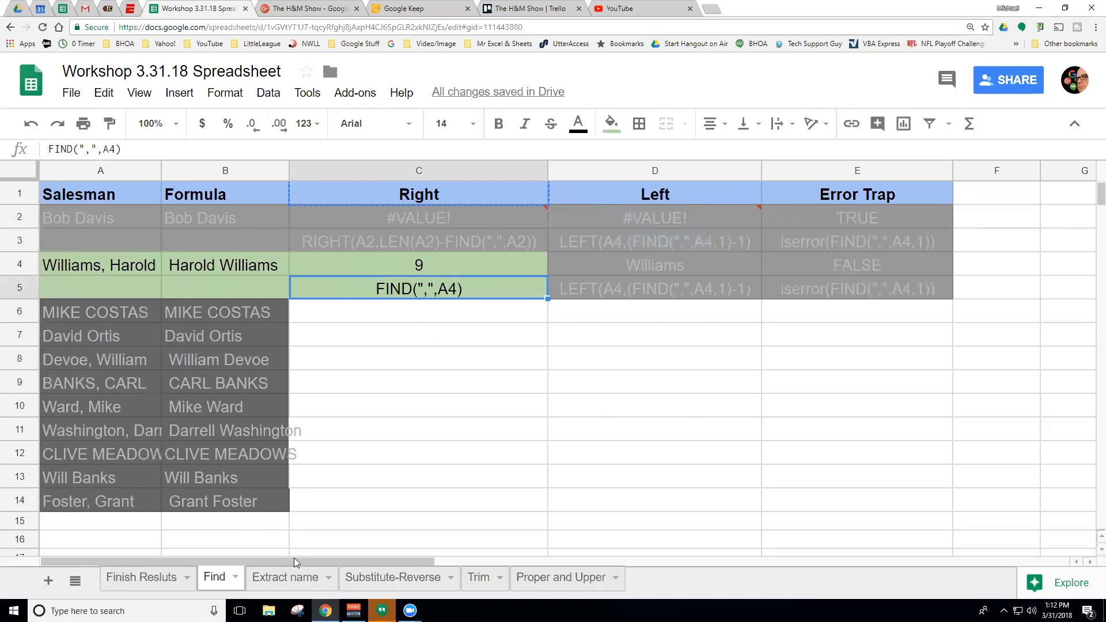
Switch to the Extract name sheet and review its Right, Left and Error Trap headers and the RIGHT formulas in C2 and C4
{"action": "left_click", "coordinate": [296, 577]}
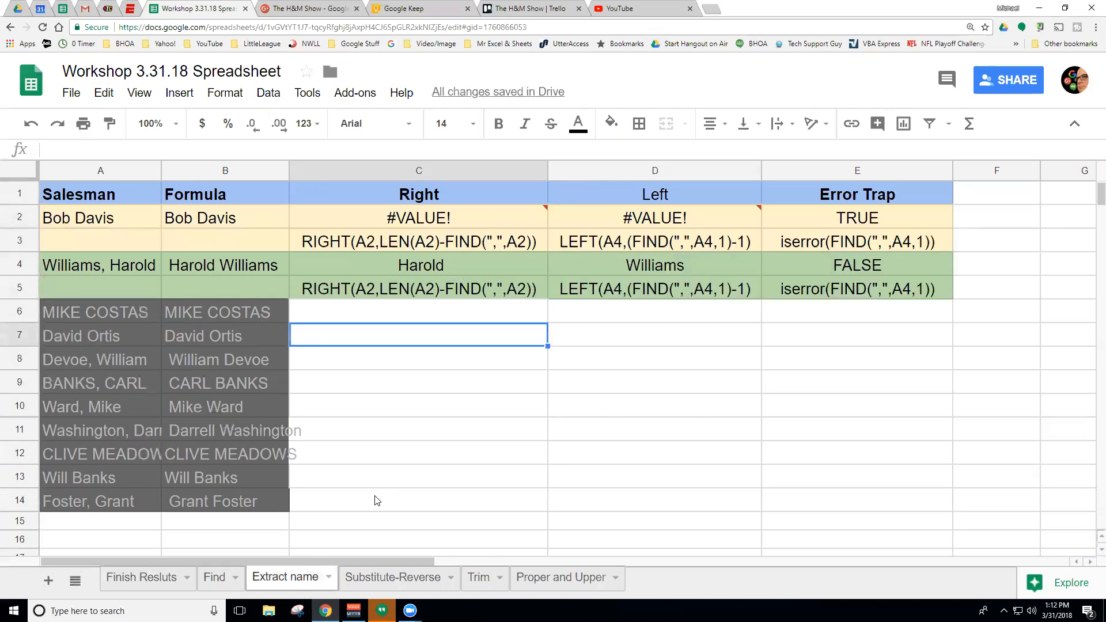
{"action": "left_click", "coordinate": [489, 436]}
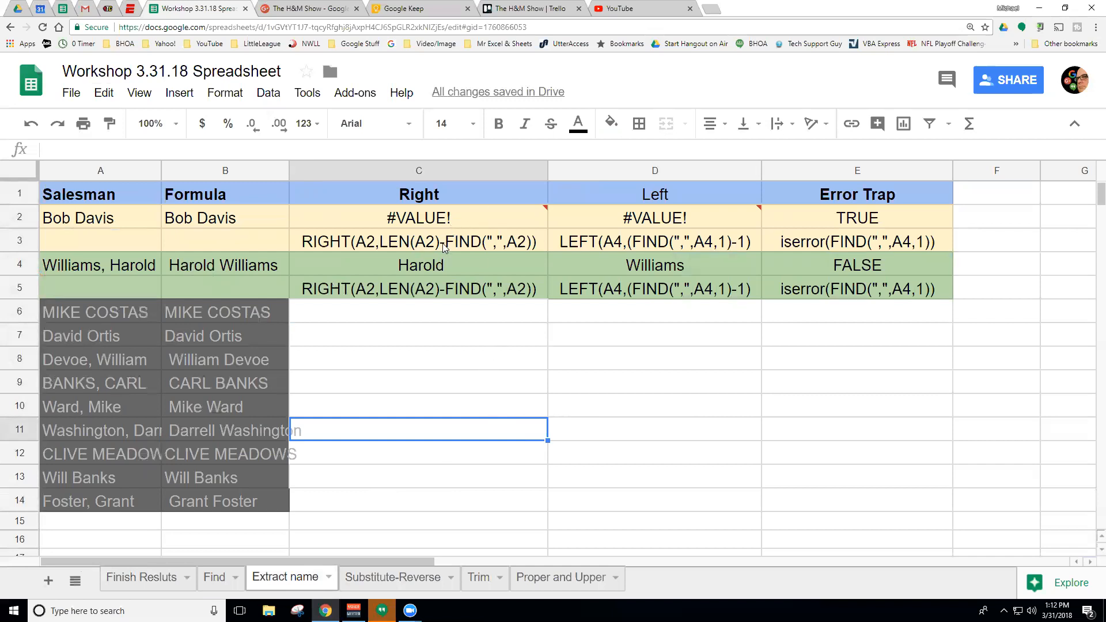
{"action": "left_click", "coordinate": [454, 265]}
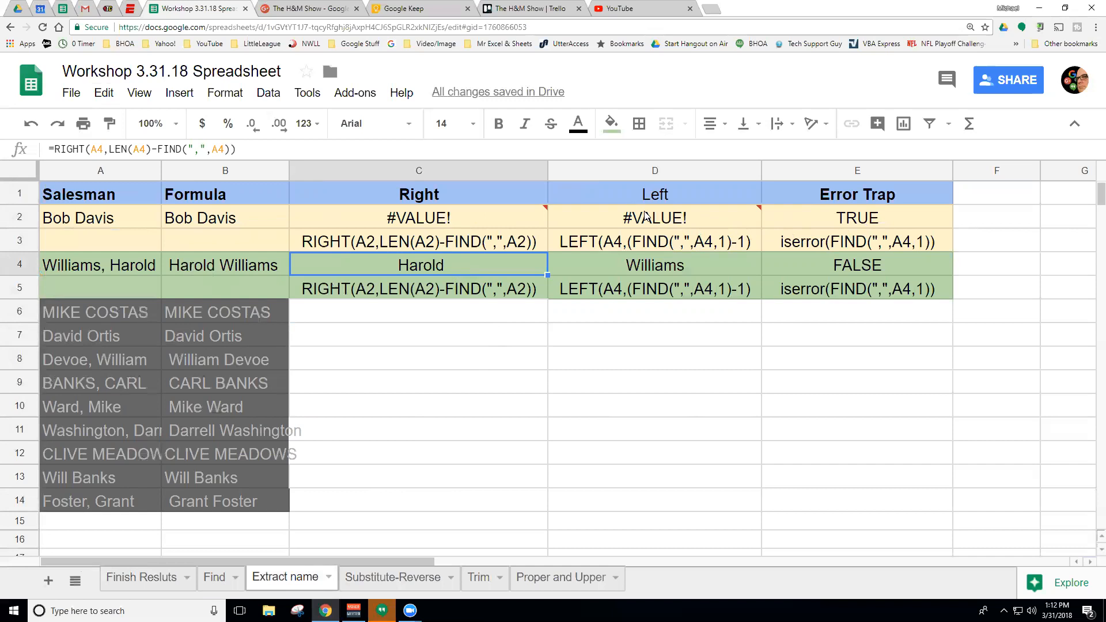
{"action": "left_click", "coordinate": [438, 194]}
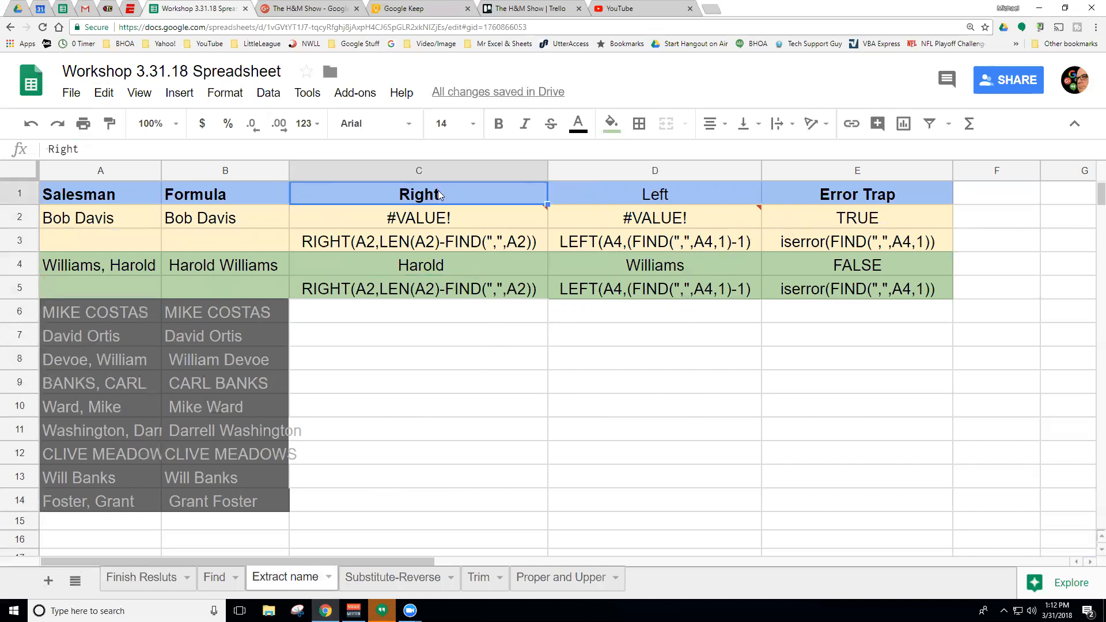
{"action": "left_click", "coordinate": [604, 192]}
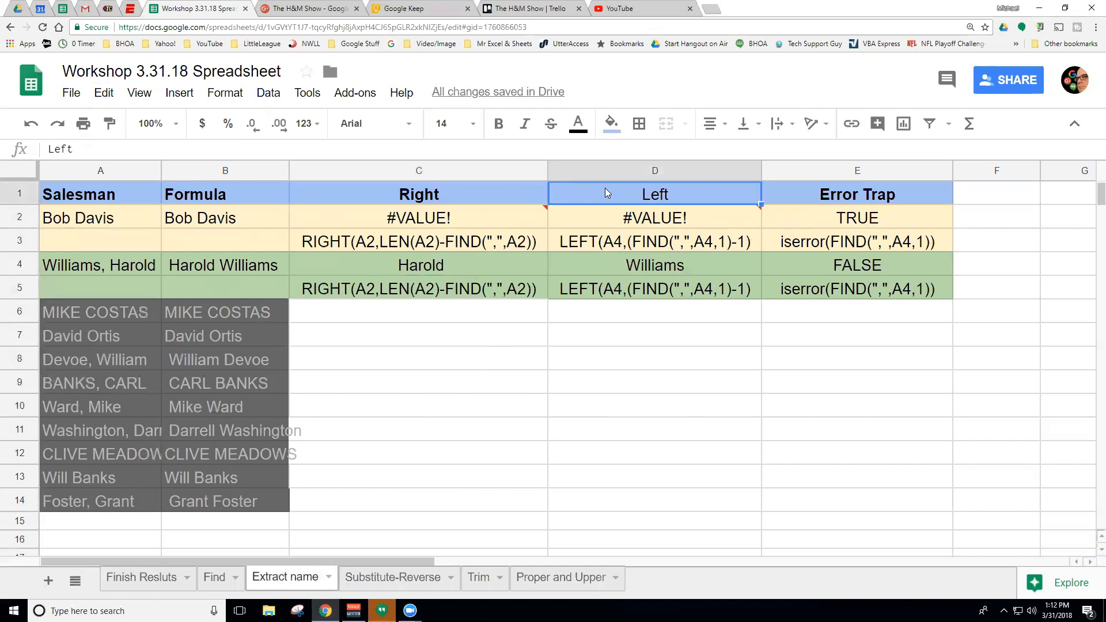
{"action": "left_click", "coordinate": [798, 194]}
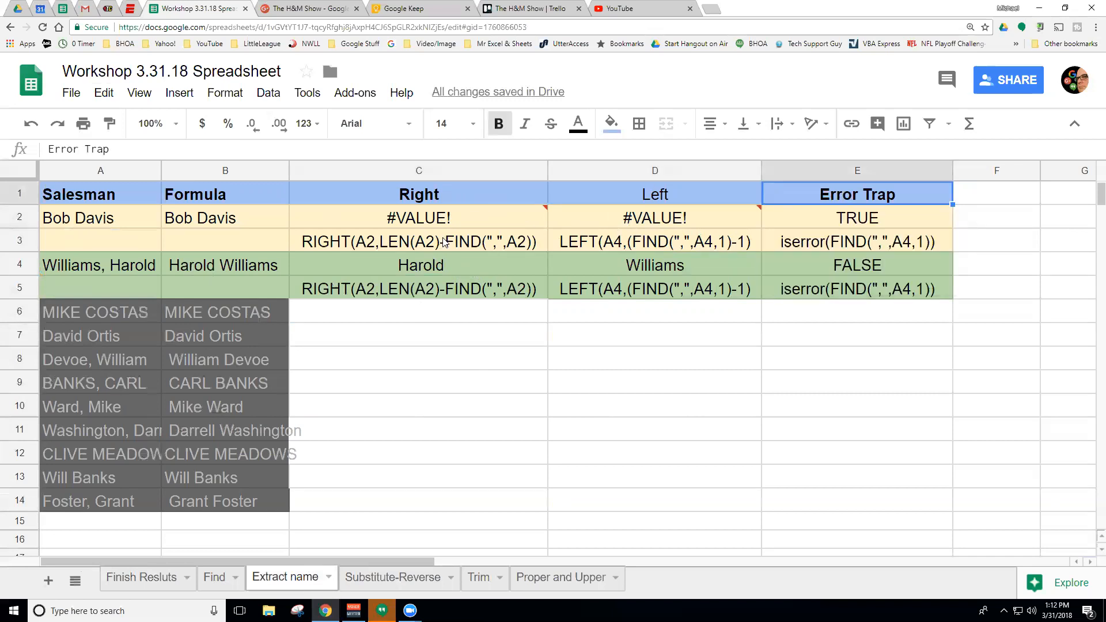
{"action": "left_click", "coordinate": [470, 224]}
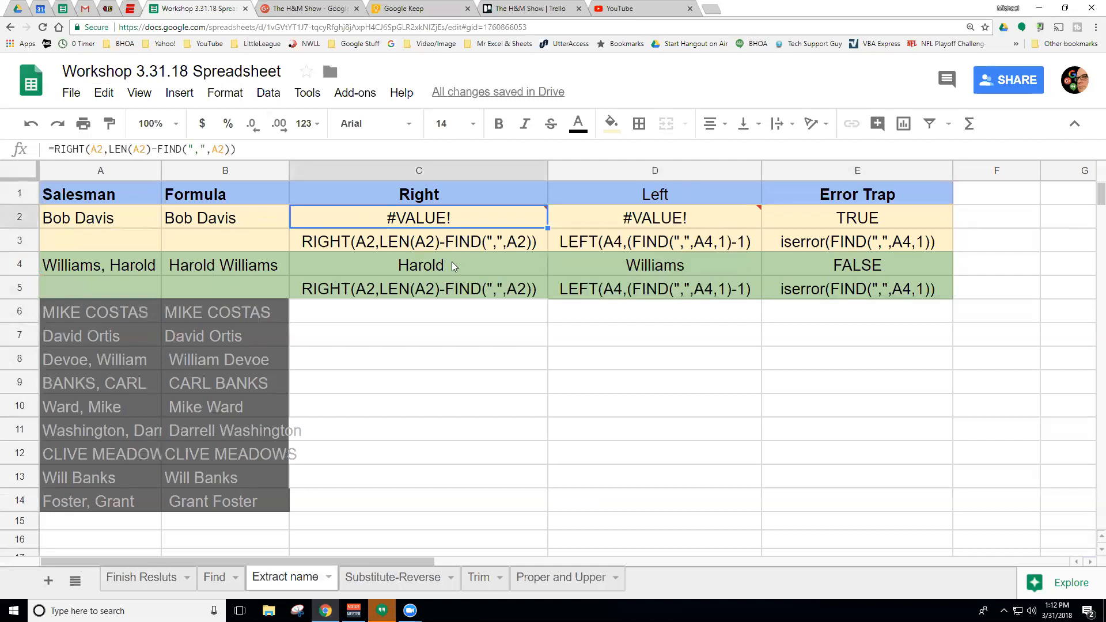
{"action": "left_click", "coordinate": [456, 265]}
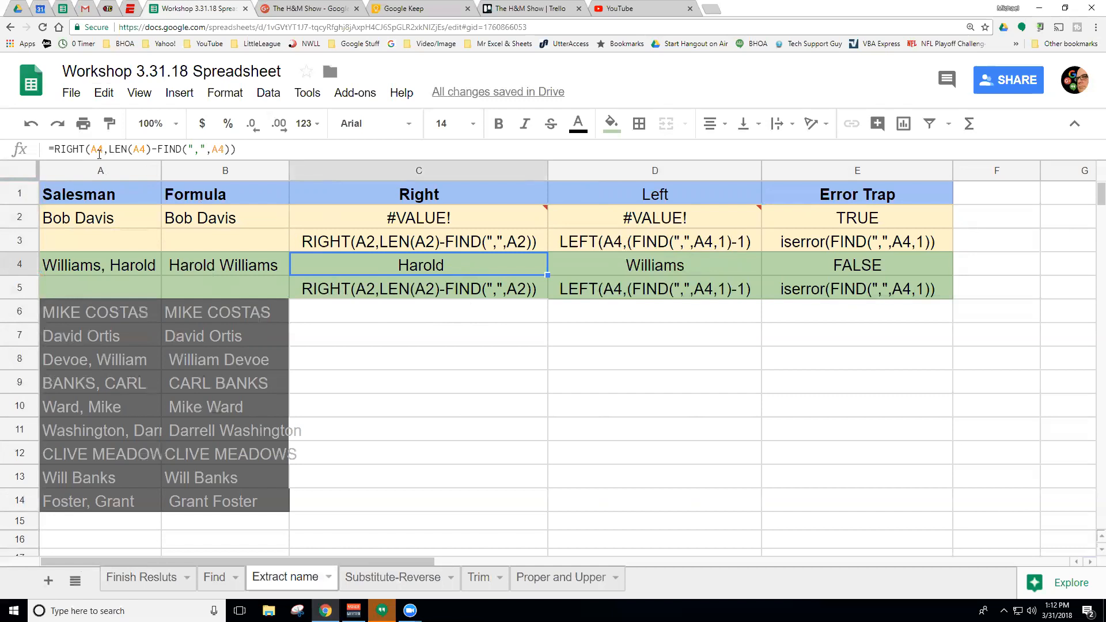
Examine the arguments of RIGHT, FIND and LEN in the C4 formula using the function help, and leave the formula without saving edits
{"action": "left_click", "coordinate": [103, 150]}
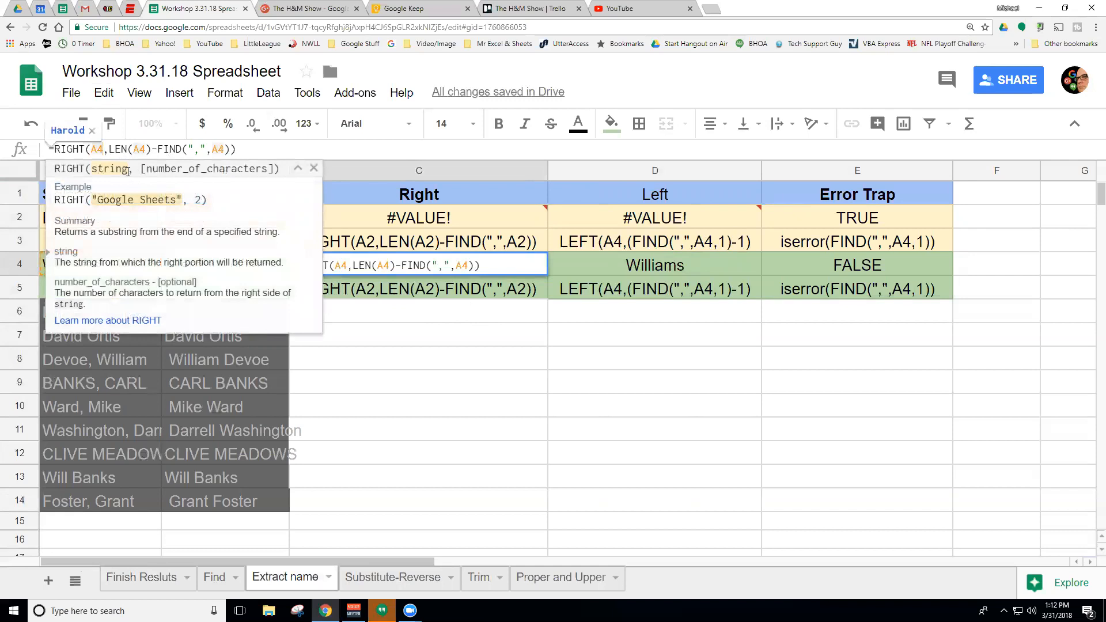
{"action": "left_click", "coordinate": [297, 168]}
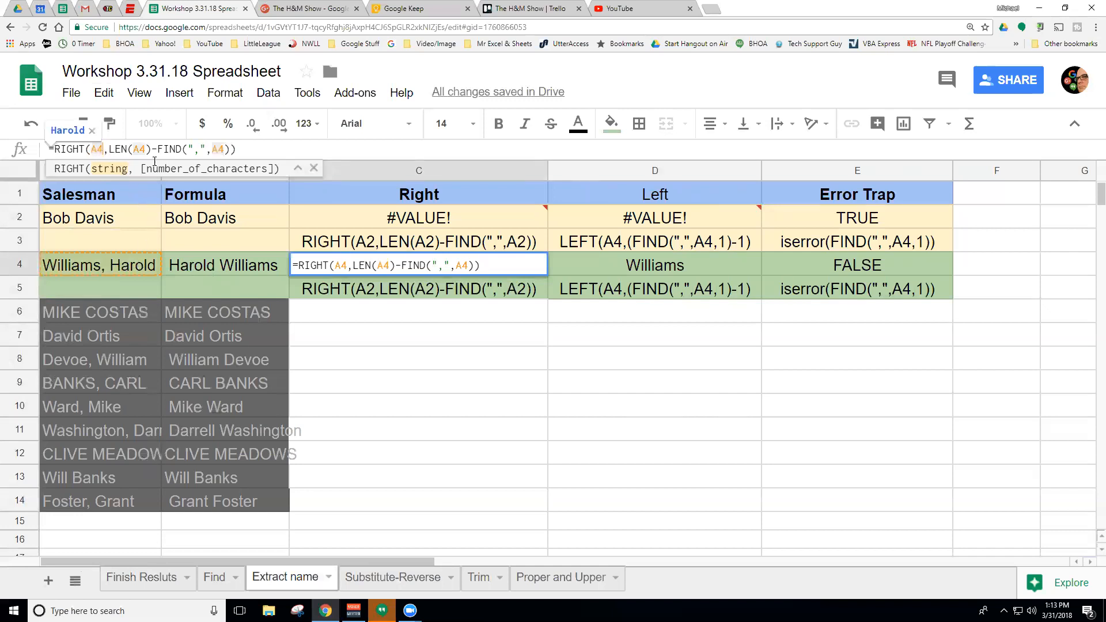
{"action": "left_click", "coordinate": [298, 168]}
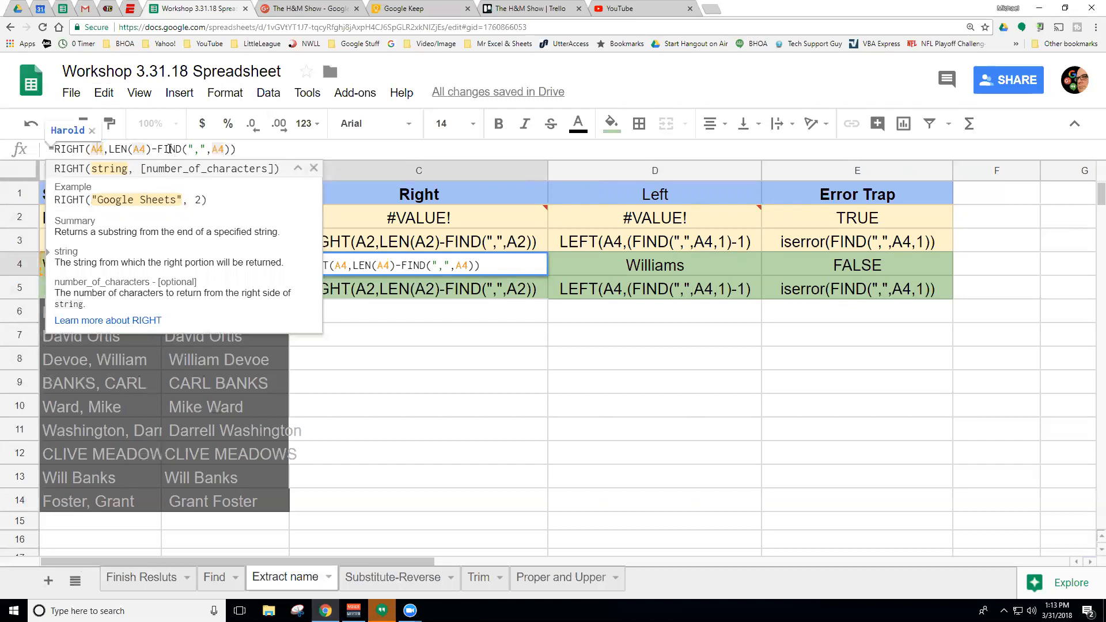
{"action": "left_click", "coordinate": [169, 149]}
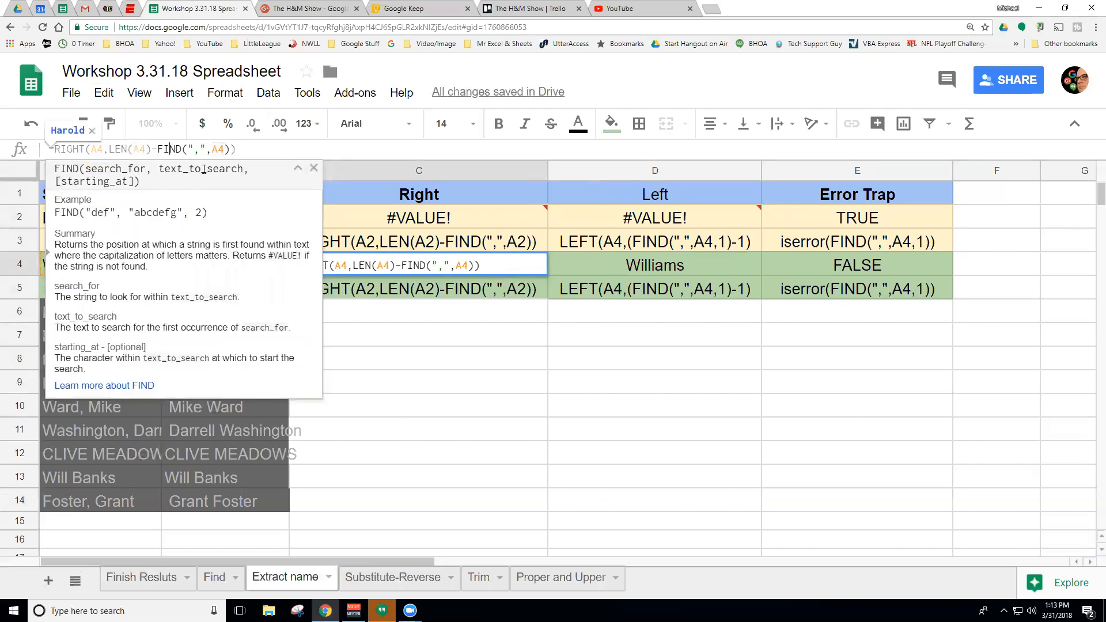
{"action": "left_click", "coordinate": [144, 150]}
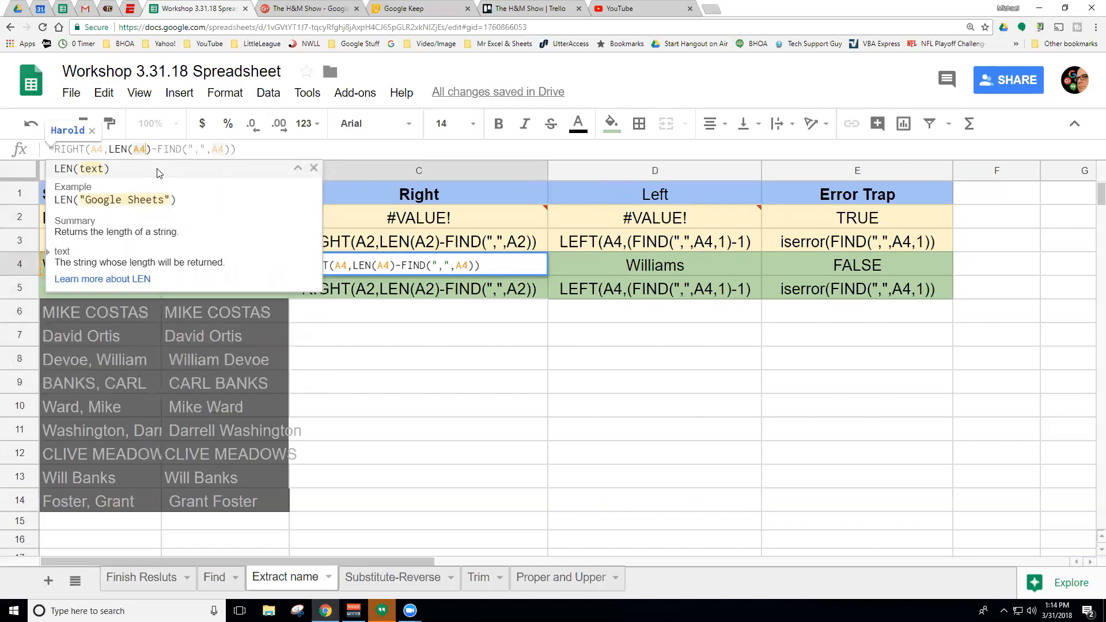
{"action": "left_click", "coordinate": [110, 149]}
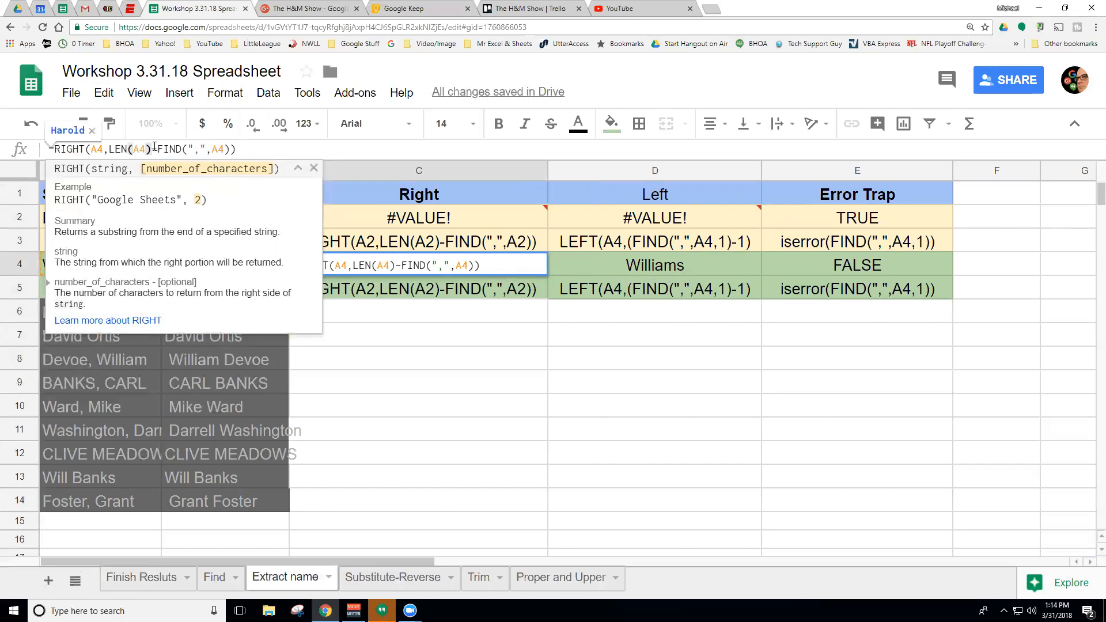
{"action": "left_click_drag", "start_coordinate": [121, 149], "coordinate": [111, 149]}
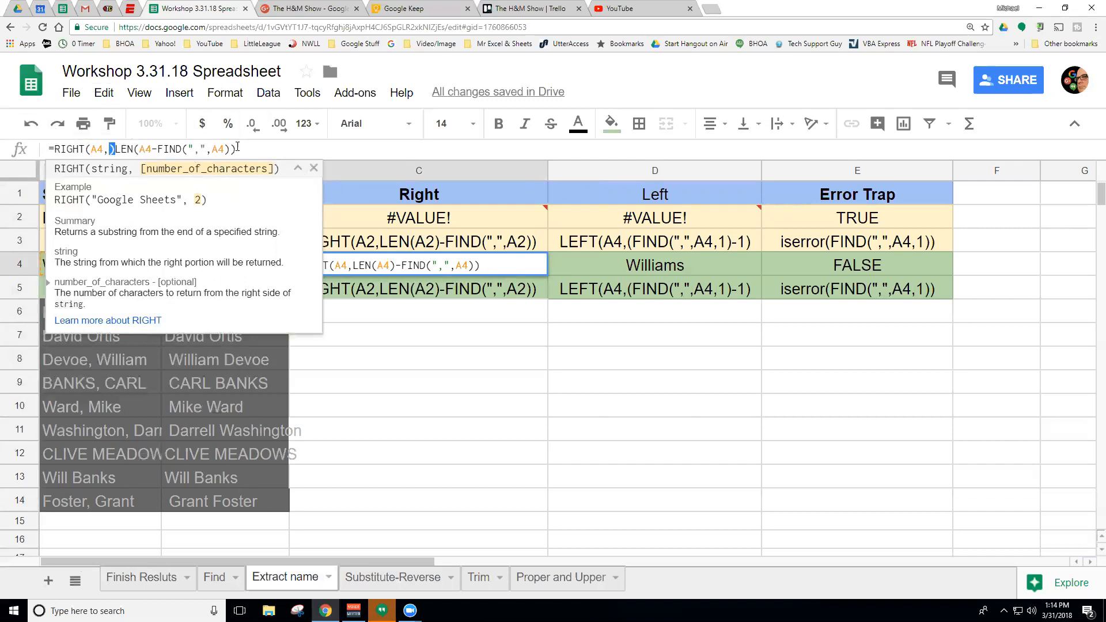
{"action": "key", "text": "Escape"}
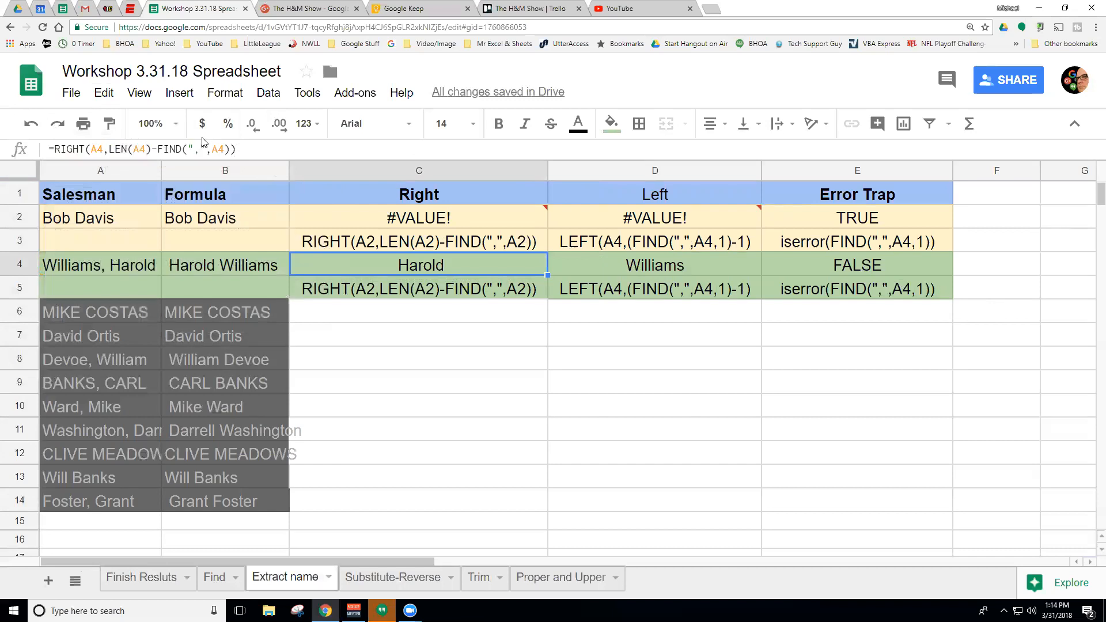
Enter the formula =len(A4) in cell F4 to count the characters of the salesman name
{"action": "left_click", "coordinate": [973, 264]}
{"action": "type", "text": "=len"}
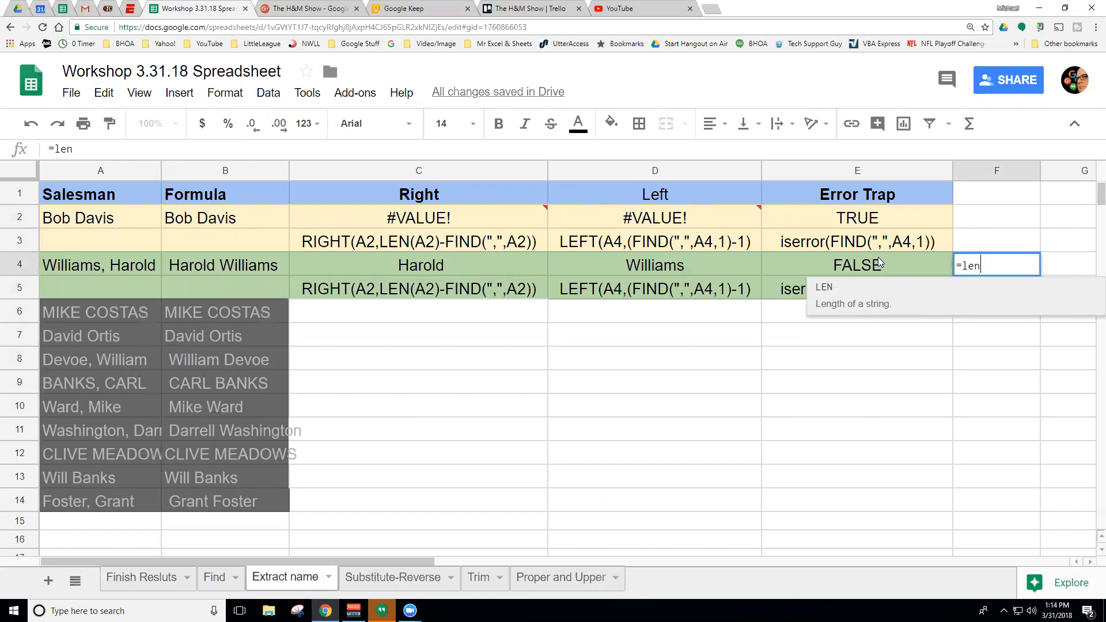
{"action": "type", "text": "("}
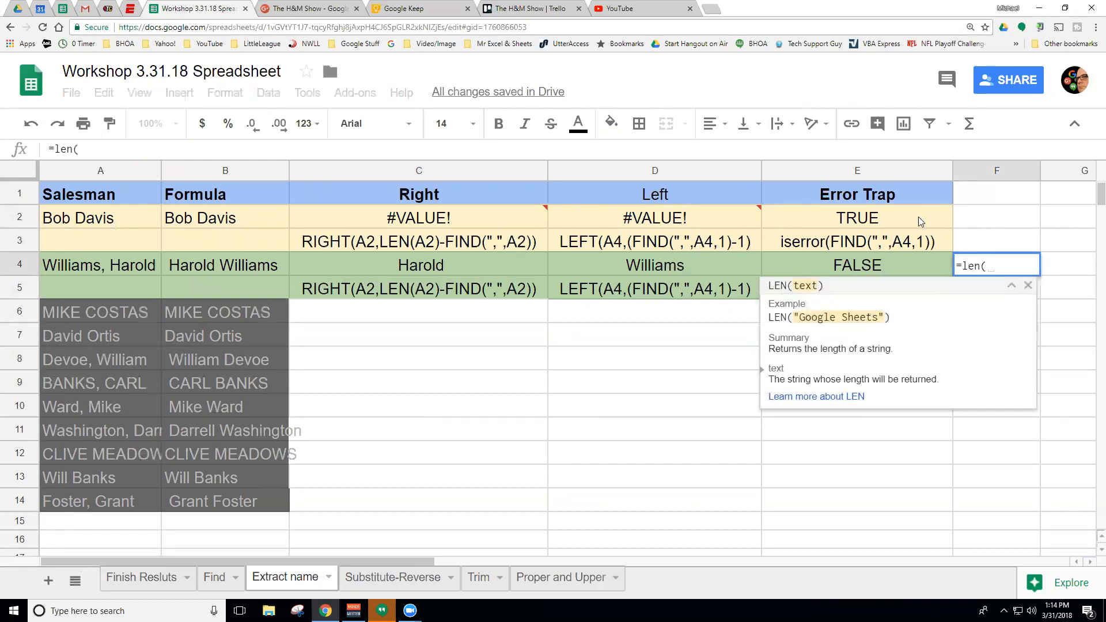
{"action": "left_click", "coordinate": [85, 266]}
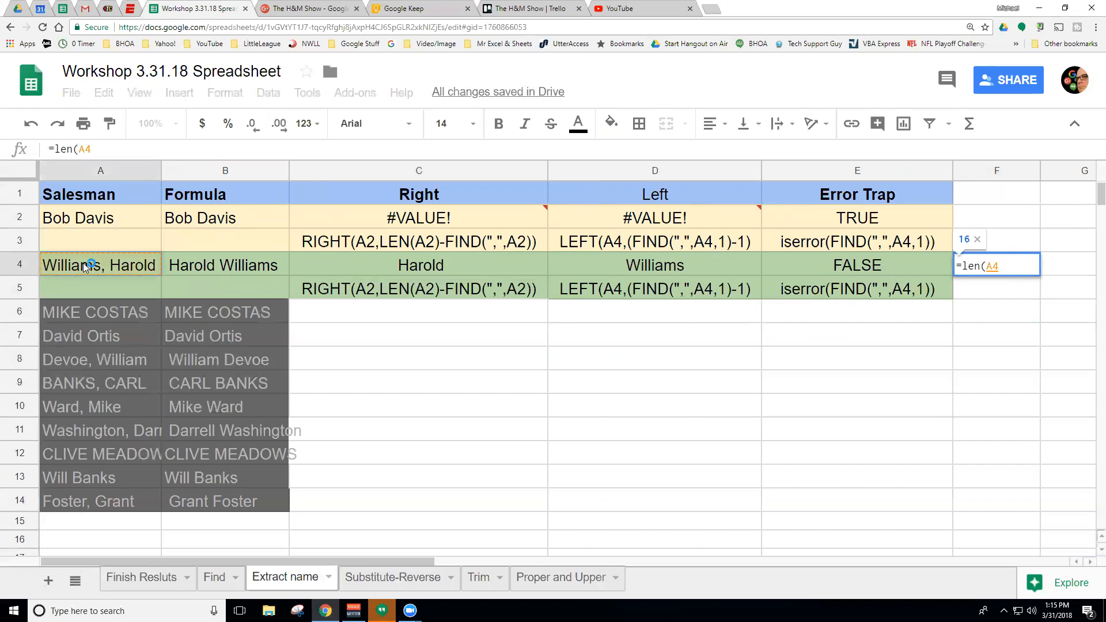
{"action": "key", "text": "Return"}
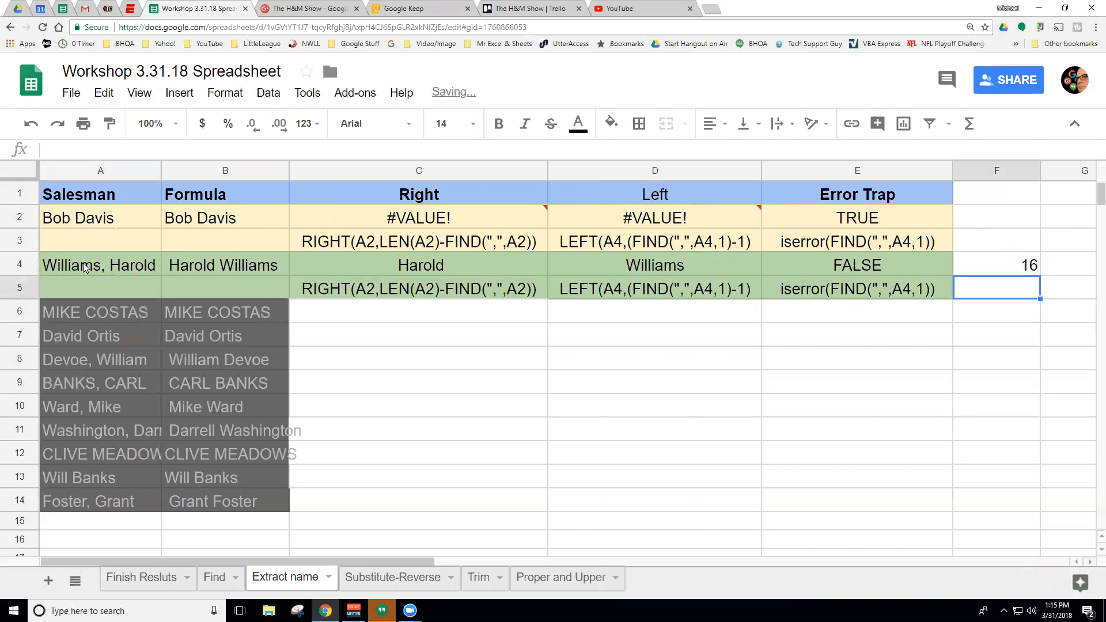
{"action": "left_click", "coordinate": [977, 264]}
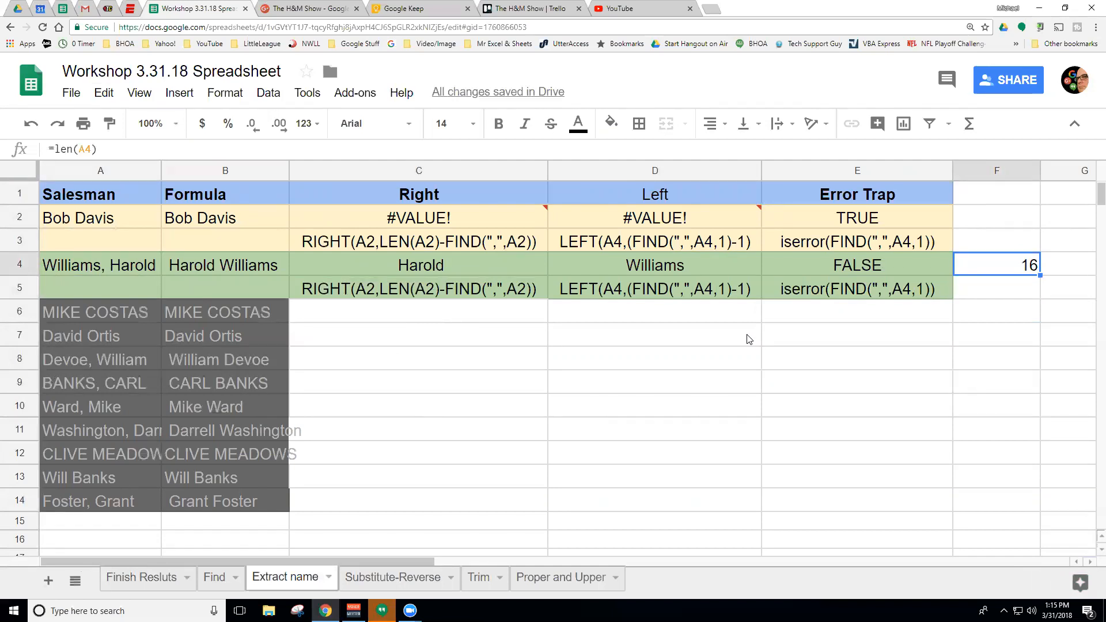
Correct the written-out formula in C5 to RIGHT(A4,LEN(A4)-FIND(",",A4))
{"action": "left_click", "coordinate": [405, 293]}
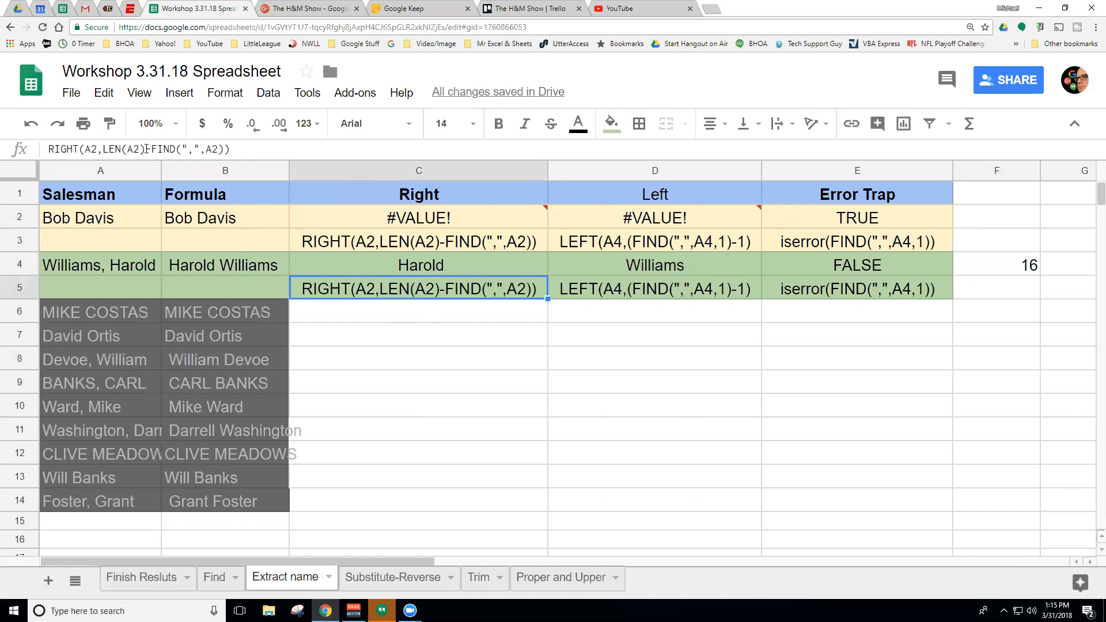
{"action": "left_click", "coordinate": [147, 148]}
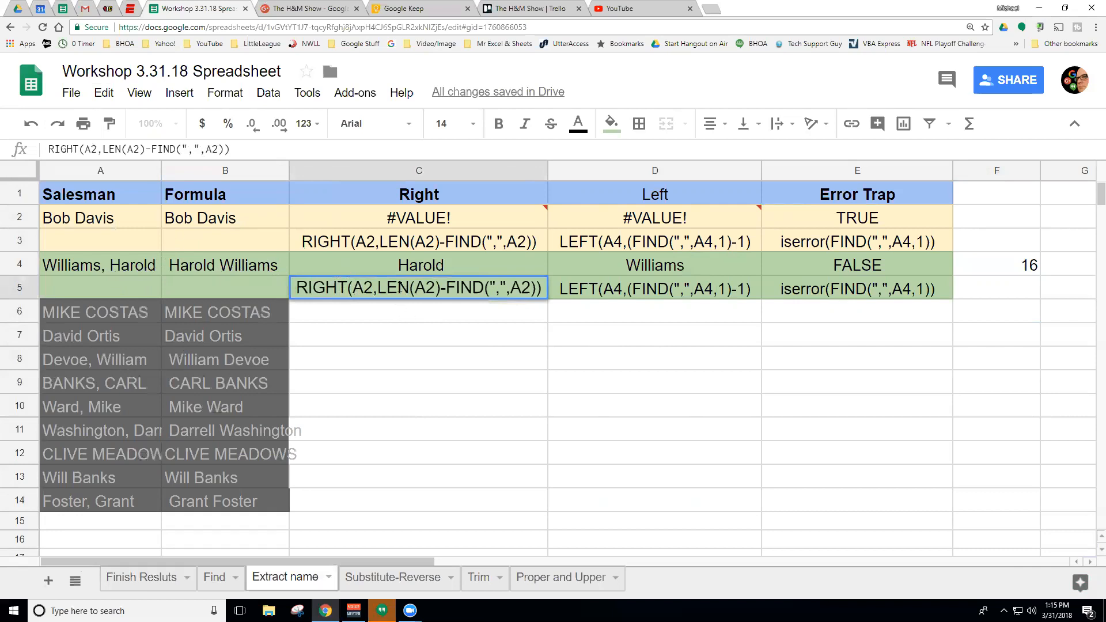
{"action": "left_click_drag", "start_coordinate": [98, 150], "coordinate": [135, 150]}
{"action": "type", "text": "4"}
{"action": "double_click", "coordinate": [213, 149]}
{"action": "type", "text": "A4"}
{"action": "key", "text": "Return"}
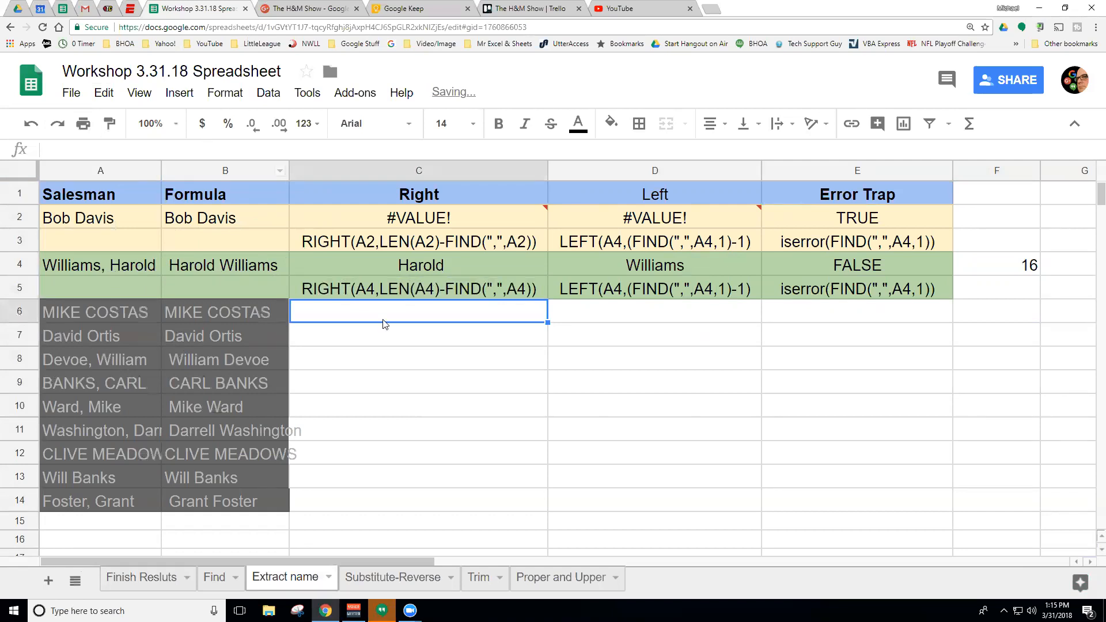
Compare the written-out formula in C5 with the working RIGHT formula in C4
{"action": "left_click", "coordinate": [378, 297]}
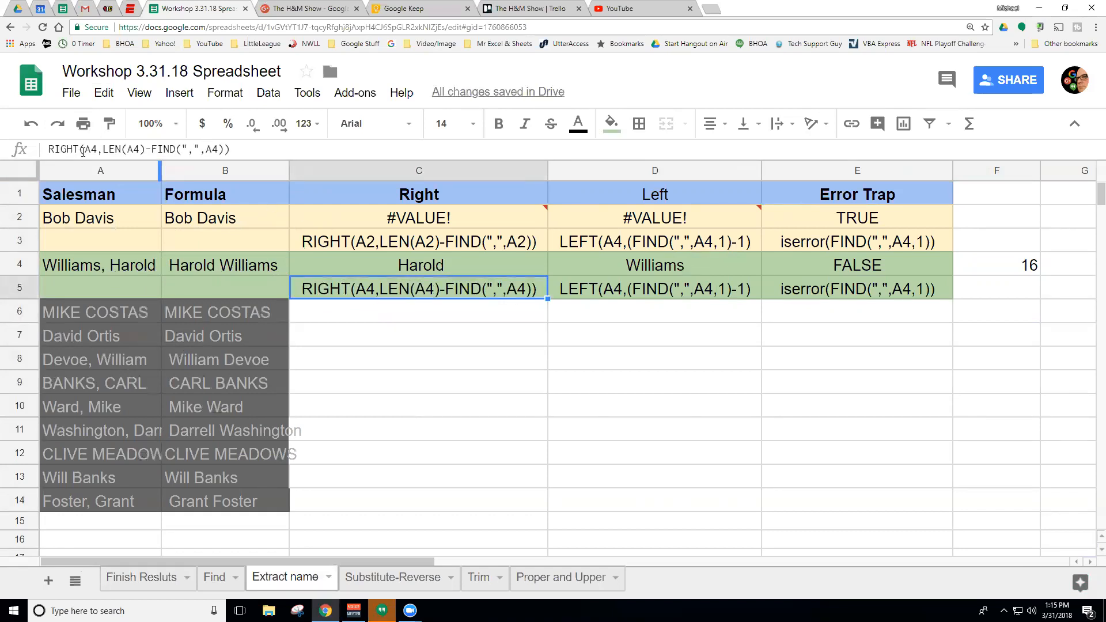
{"action": "left_click", "coordinate": [97, 149]}
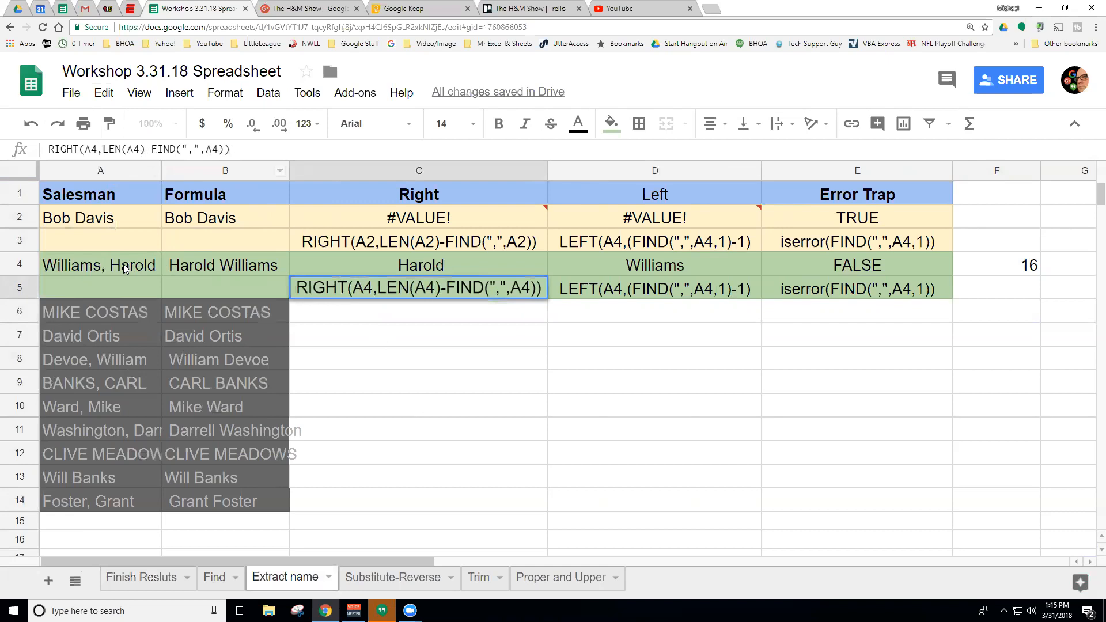
{"action": "left_click", "coordinate": [446, 264]}
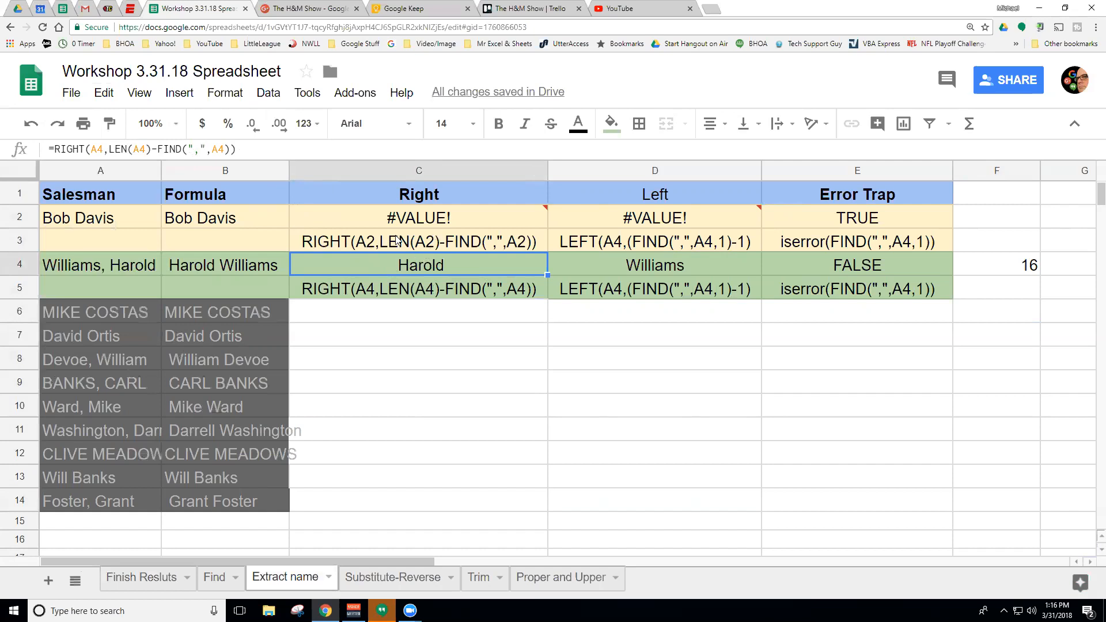
Examine the error note on C2 and the comma argument of FIND in C3, leaving the text as is and returning to C4
{"action": "left_click", "coordinate": [413, 237]}
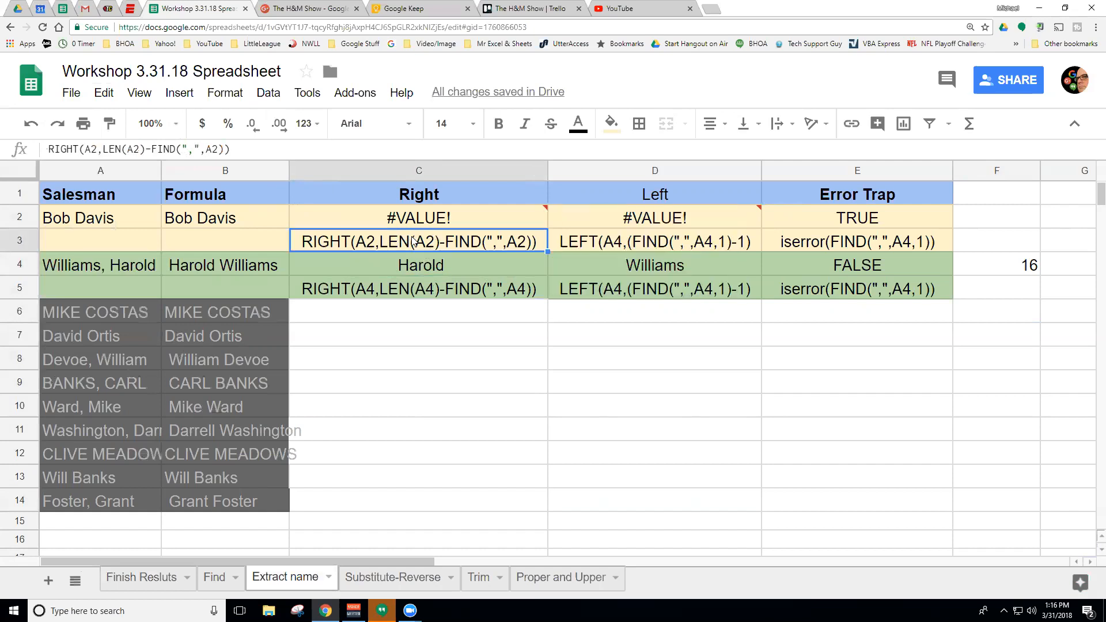
{"action": "left_click", "coordinate": [417, 223]}
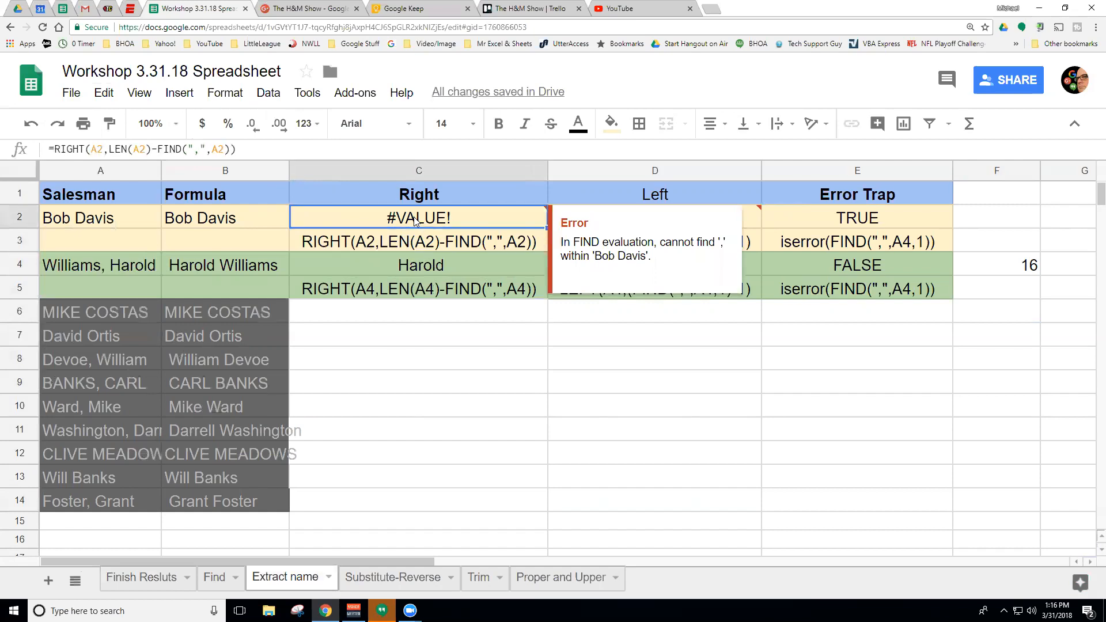
{"action": "left_click", "coordinate": [419, 241]}
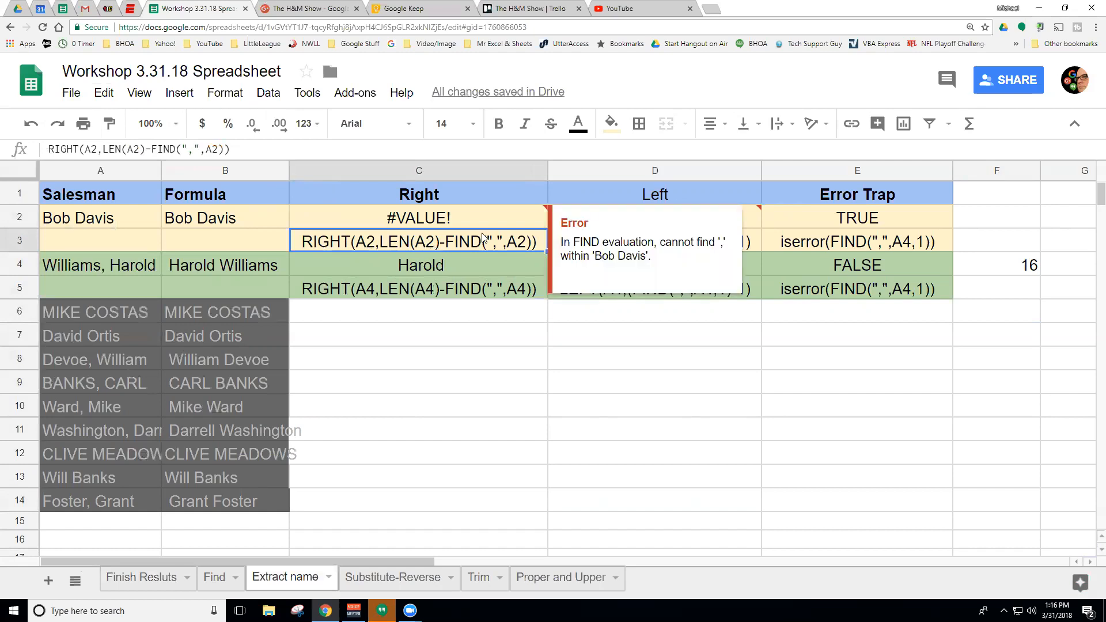
{"action": "left_click_drag", "start_coordinate": [195, 148], "coordinate": [182, 147]}
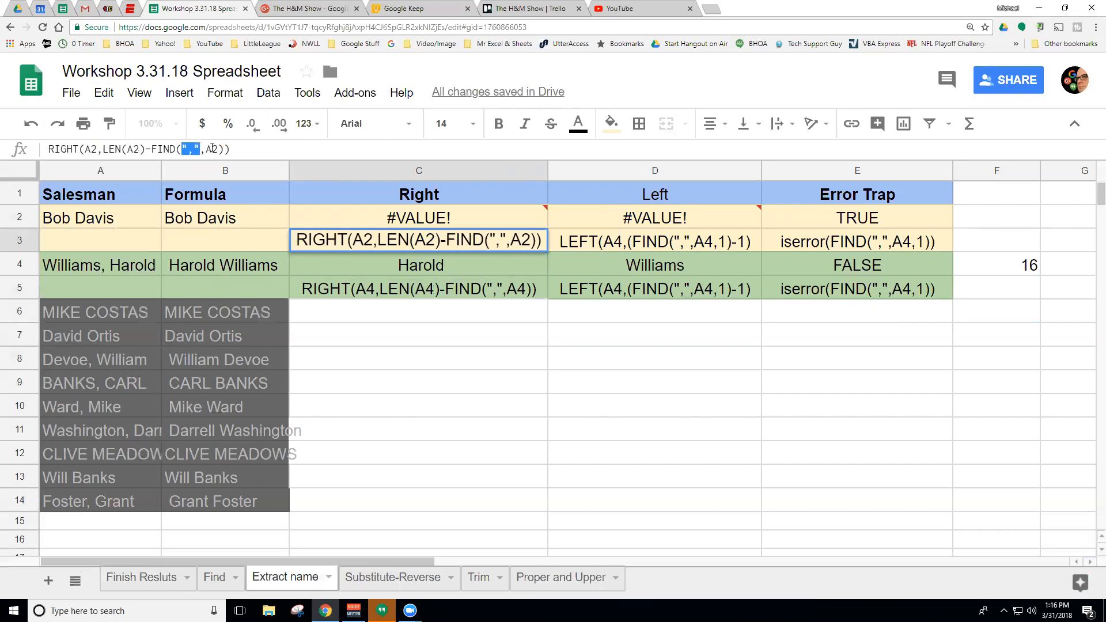
{"action": "key", "text": "Escape"}
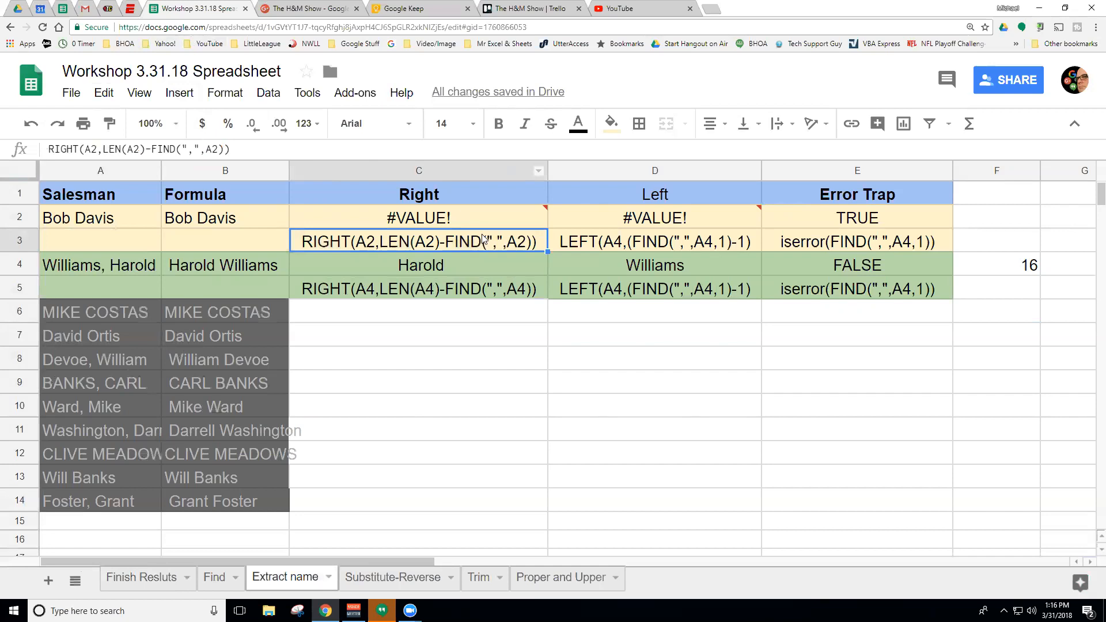
{"action": "mouse_move", "coordinate": [544, 210]}
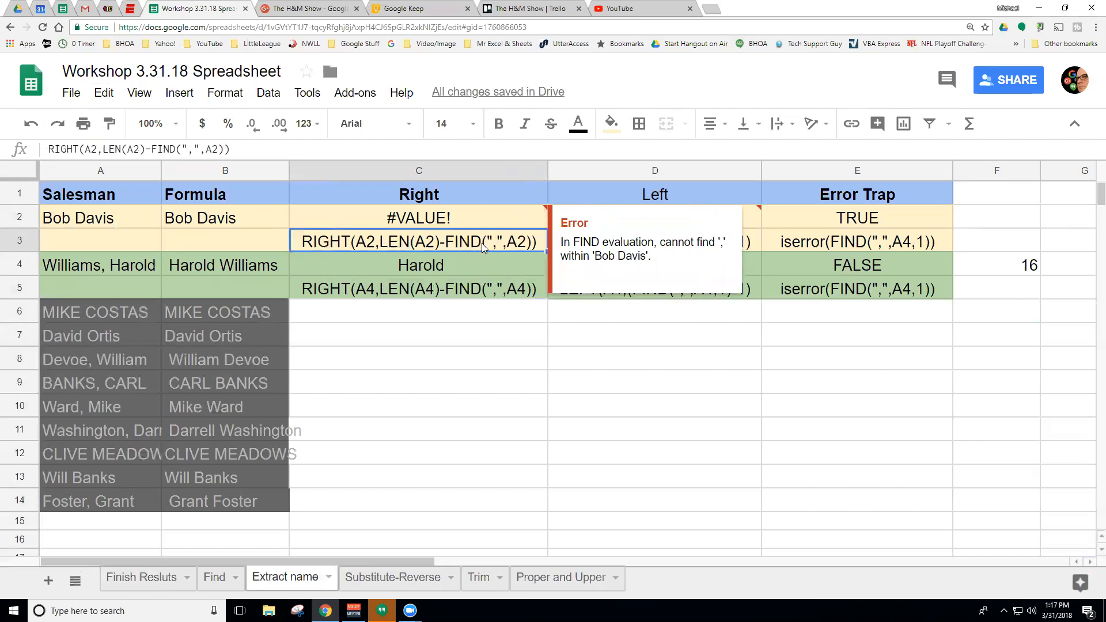
{"action": "left_click", "coordinate": [455, 269]}
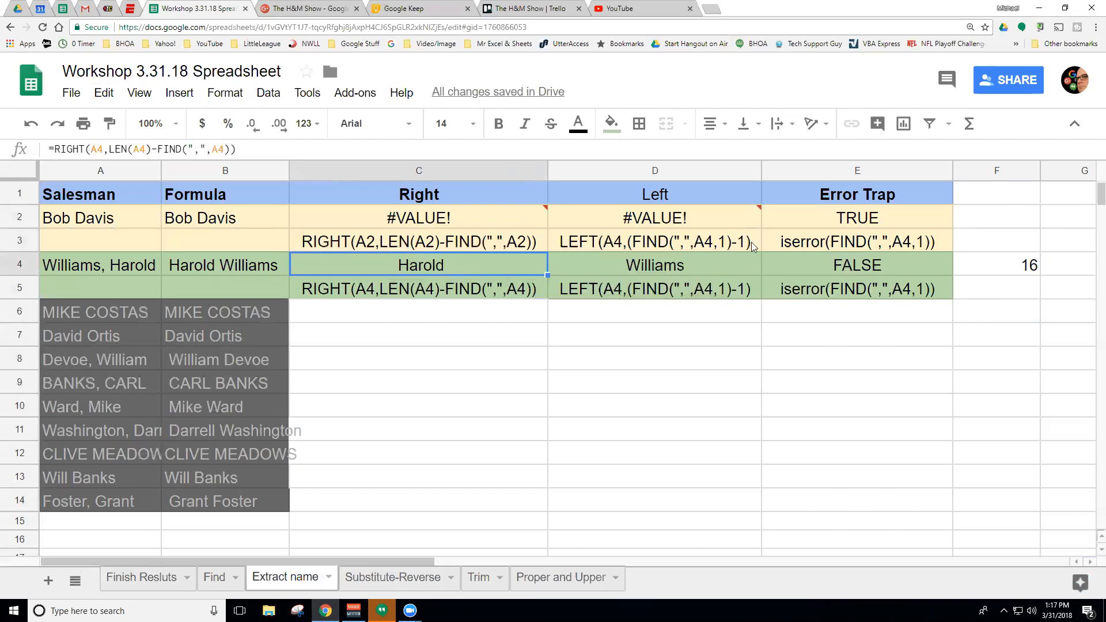
Open the LEFT formula in D4 and examine its string argument A4 with the function help
{"action": "left_click", "coordinate": [645, 265]}
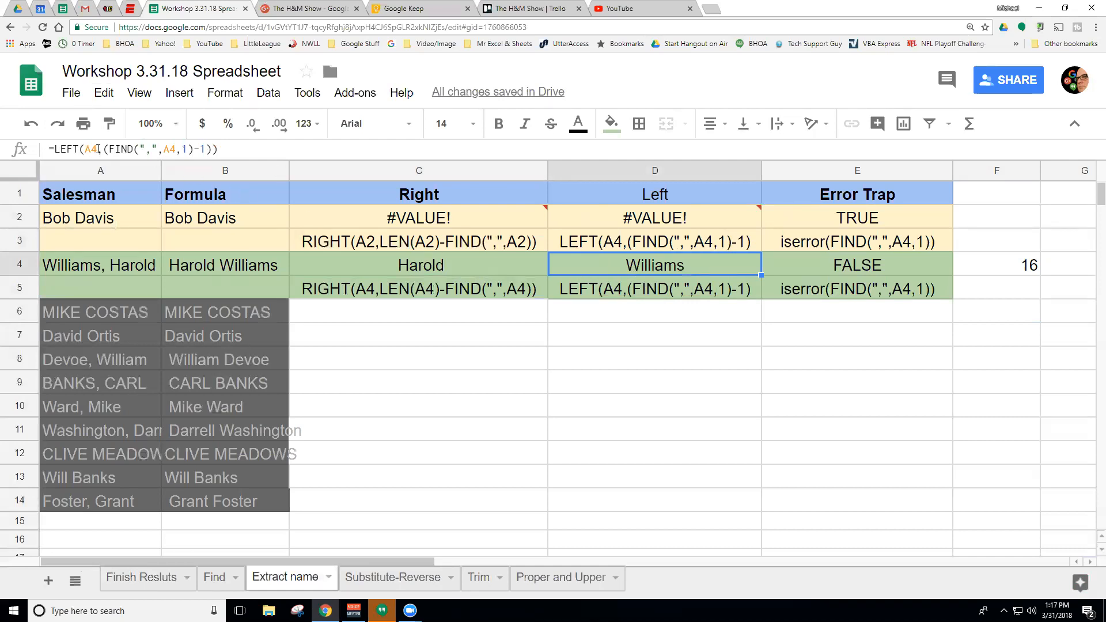
{"action": "left_click", "coordinate": [98, 149]}
{"action": "double_click", "coordinate": [91, 149]}
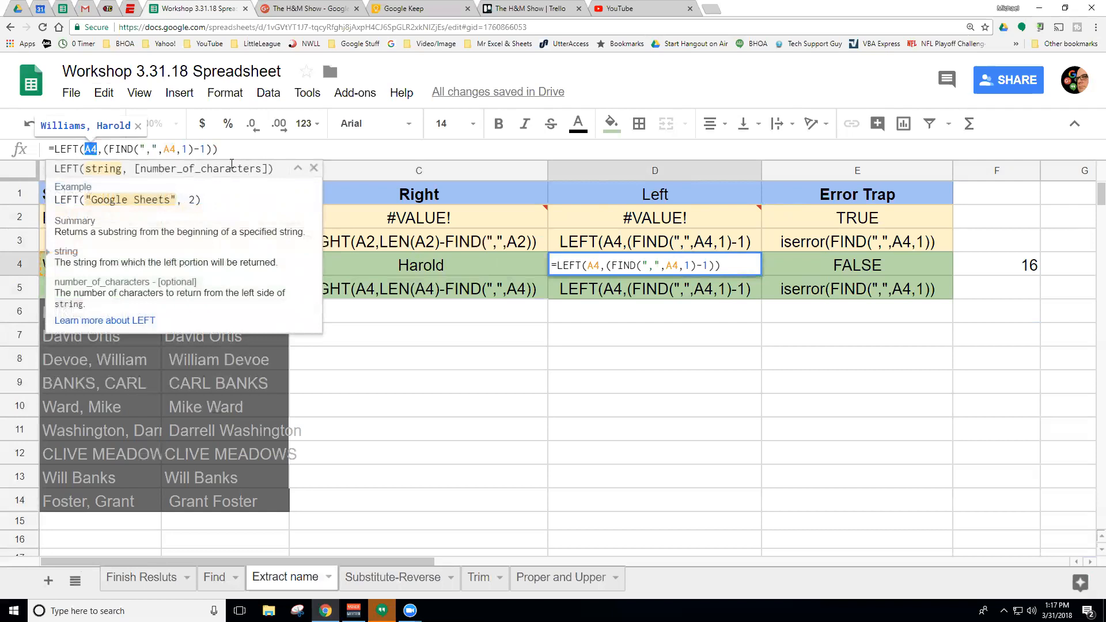
Remove the -1 after FIND in the LEFT formula in D4 and check the result
{"action": "left_click", "coordinate": [218, 152]}
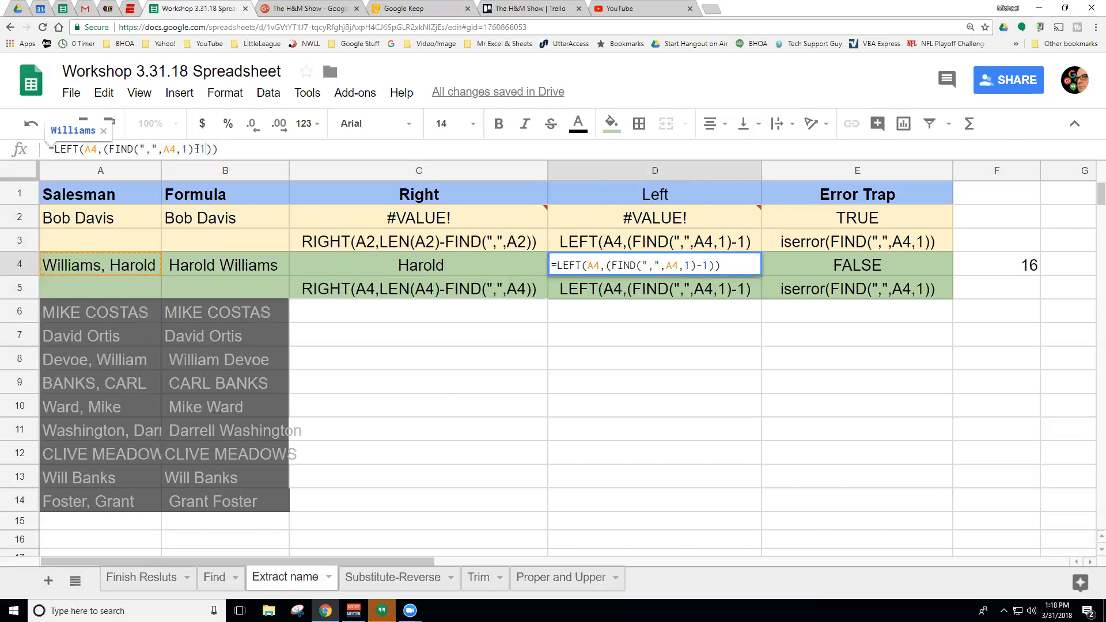
{"action": "key", "text": "Return"}
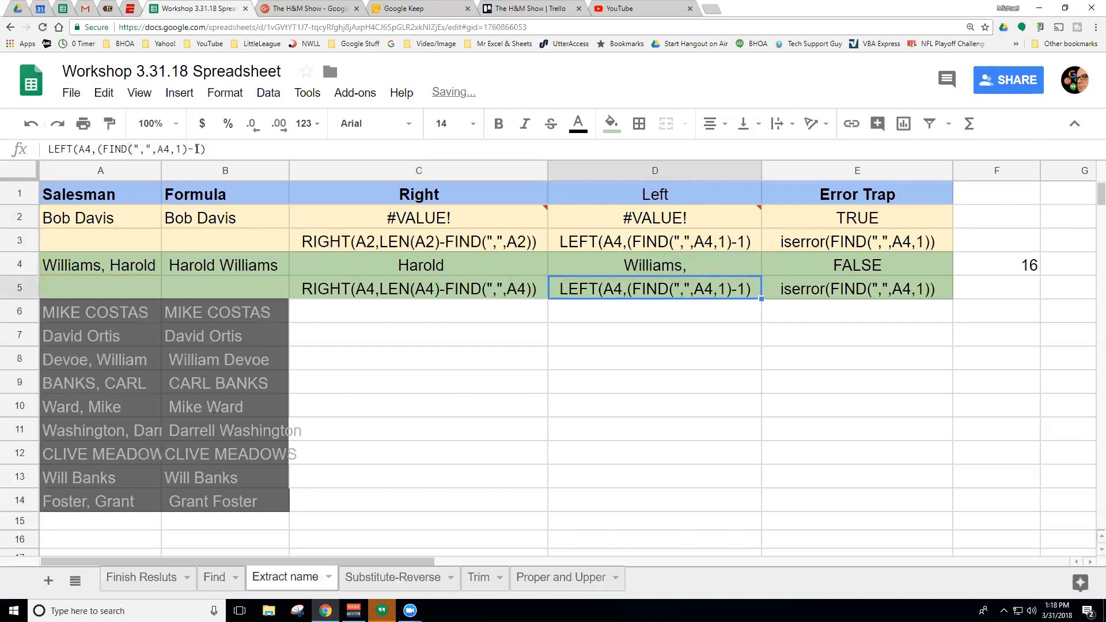
{"action": "left_click", "coordinate": [668, 271]}
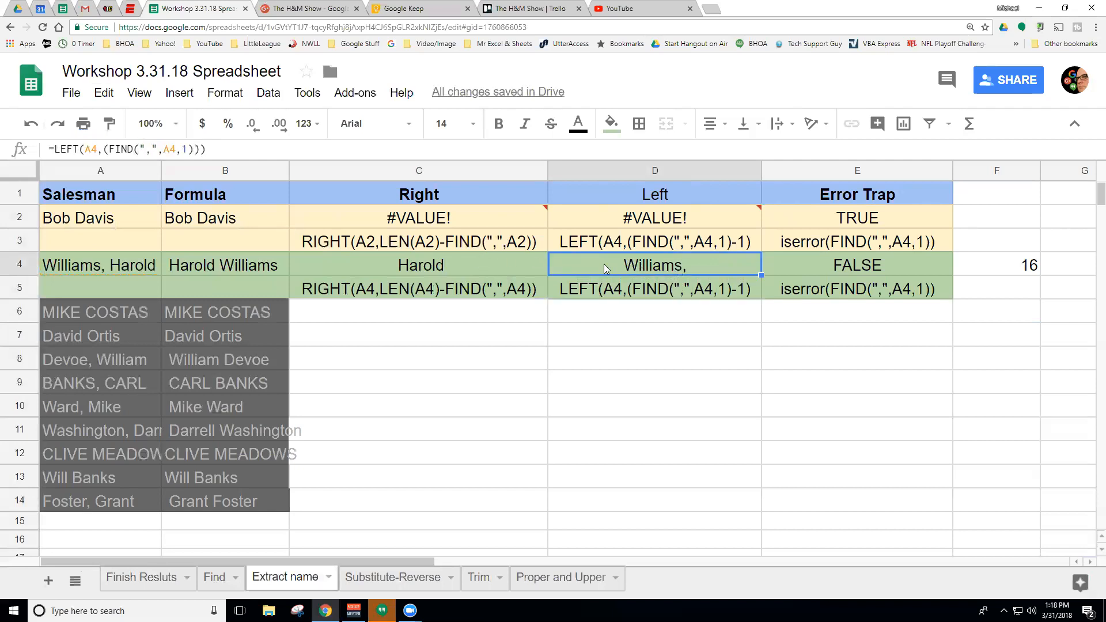
Restore the -1 after the FIND function in D4 so the formula reads =LEFT(A4,(FIND(",",A4,1)-1))
{"action": "left_click", "coordinate": [194, 149]}
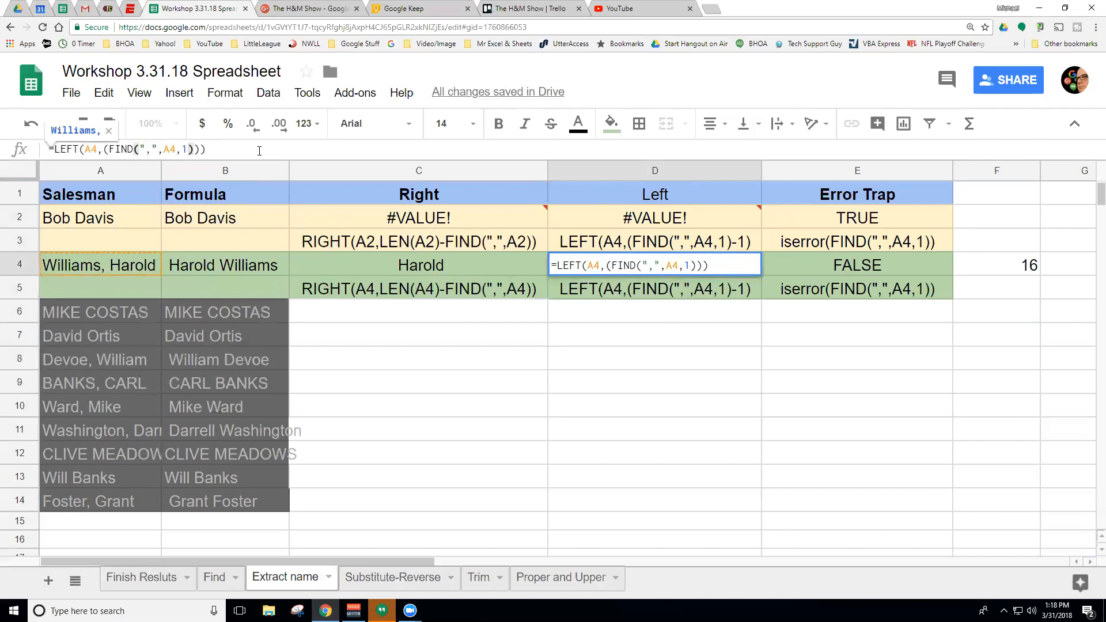
{"action": "type", "text": "-1"}
{"action": "key", "text": "Return"}
{"action": "left_click", "coordinate": [639, 254]}
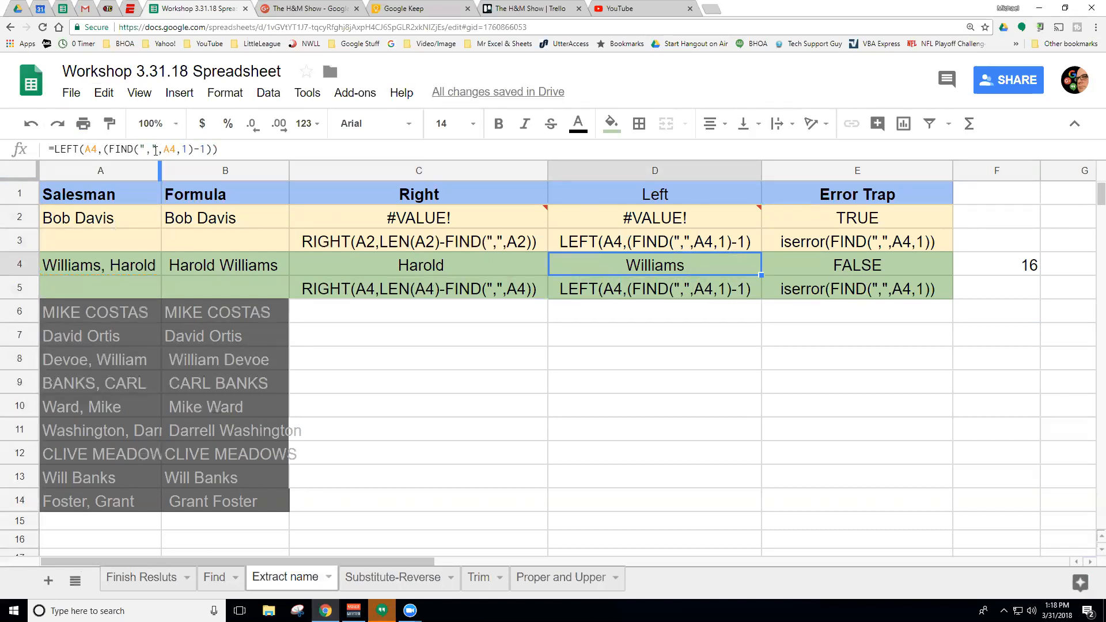
Examine FIND's search_for, text_to_search and starting_at arguments in the D4 formula using the function help
{"action": "left_click", "coordinate": [134, 150]}
{"action": "left_click", "coordinate": [194, 151]}
{"action": "left_click", "coordinate": [133, 150]}
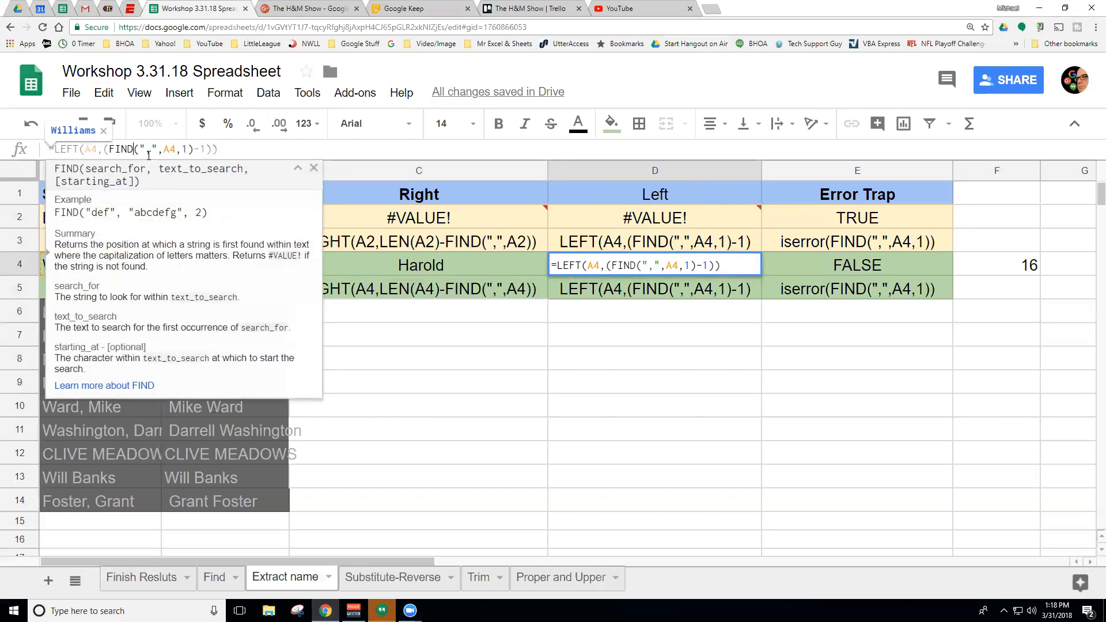
{"action": "left_click", "coordinate": [146, 150]}
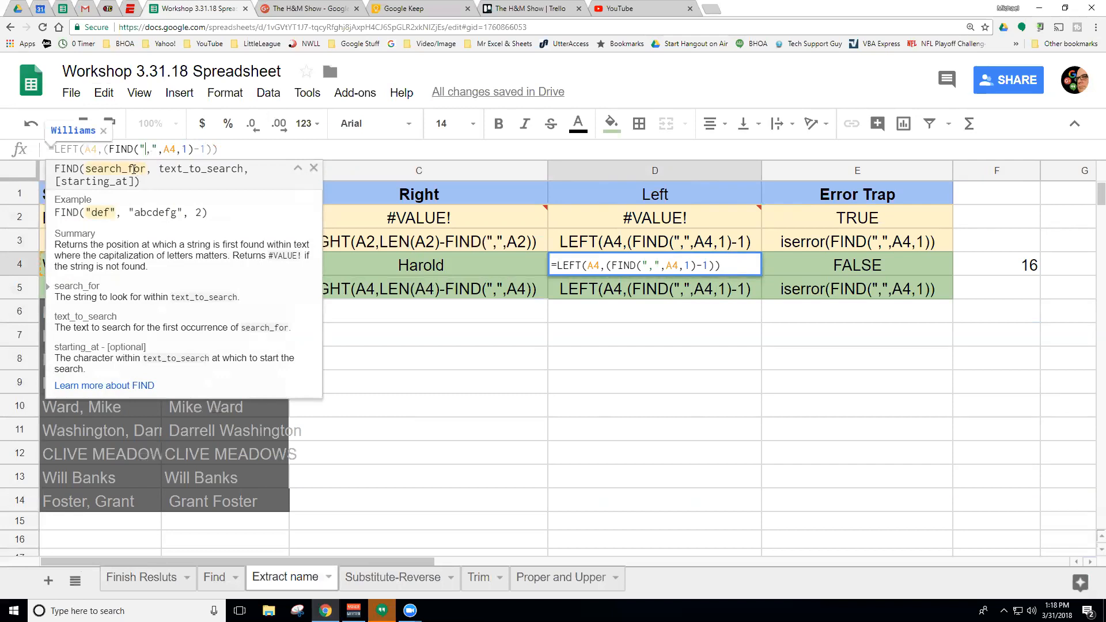
{"action": "left_click", "coordinate": [171, 150]}
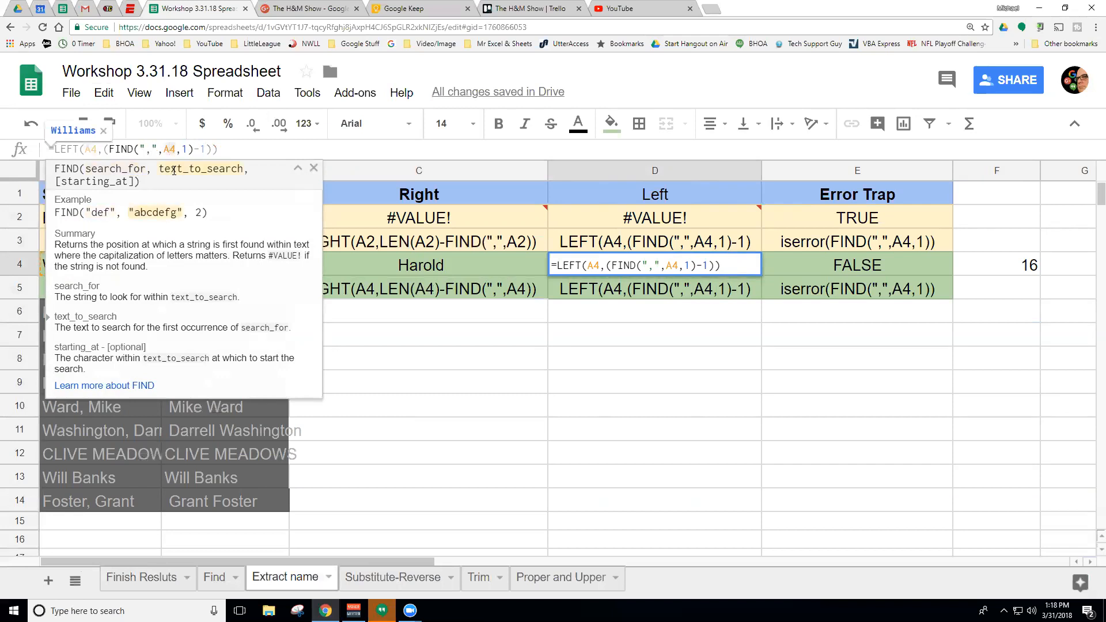
{"action": "left_click", "coordinate": [184, 150]}
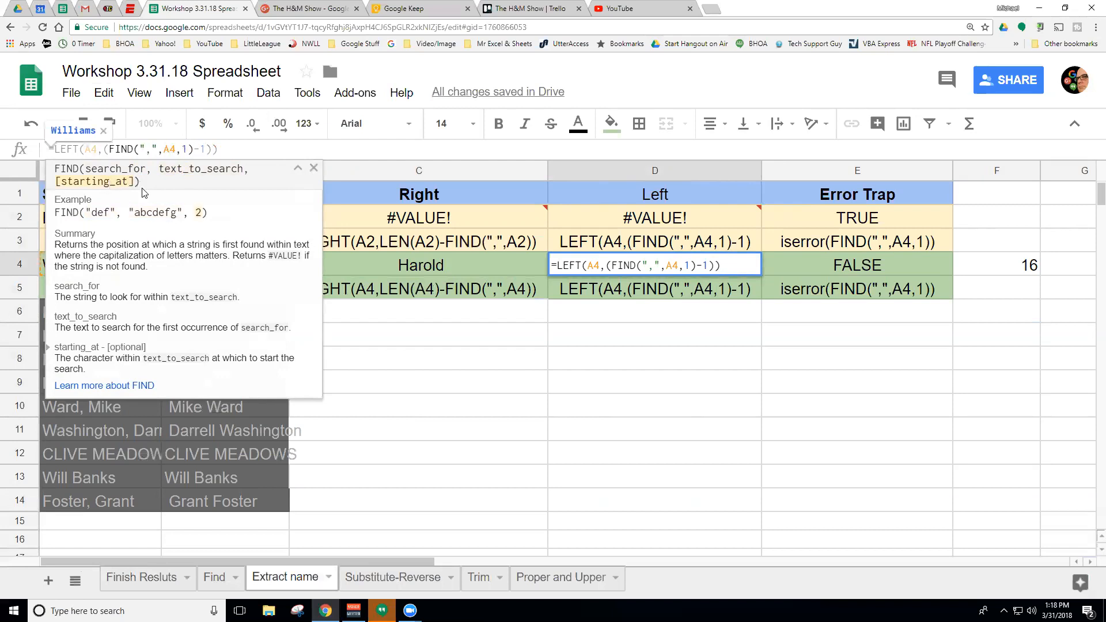
{"action": "left_click", "coordinate": [147, 150]}
{"action": "left_click", "coordinate": [167, 149]}
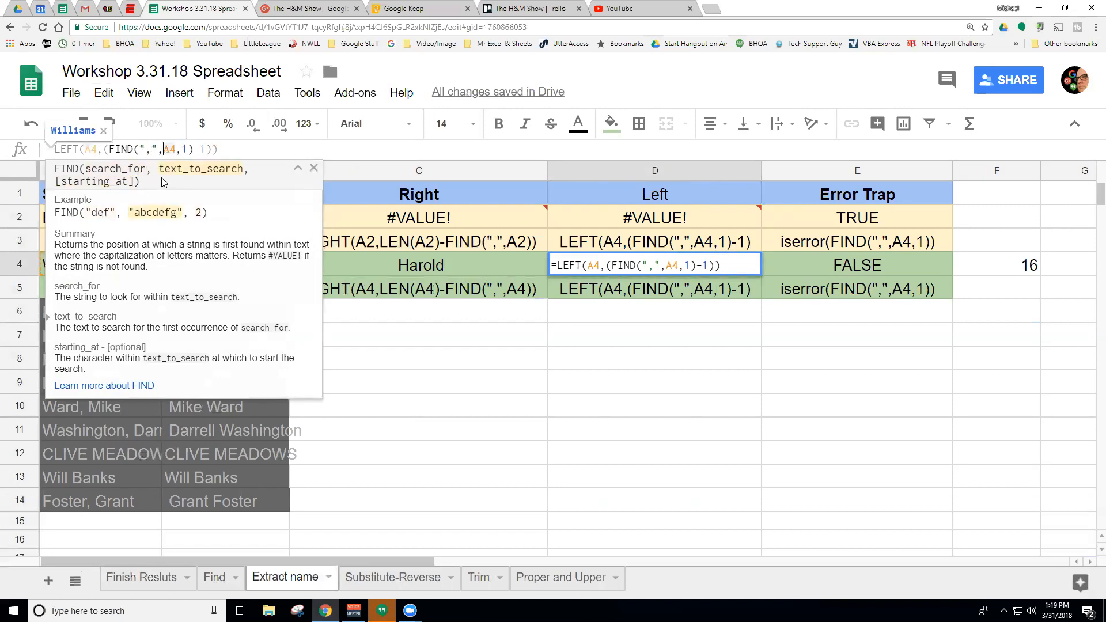
{"action": "left_click", "coordinate": [183, 149]}
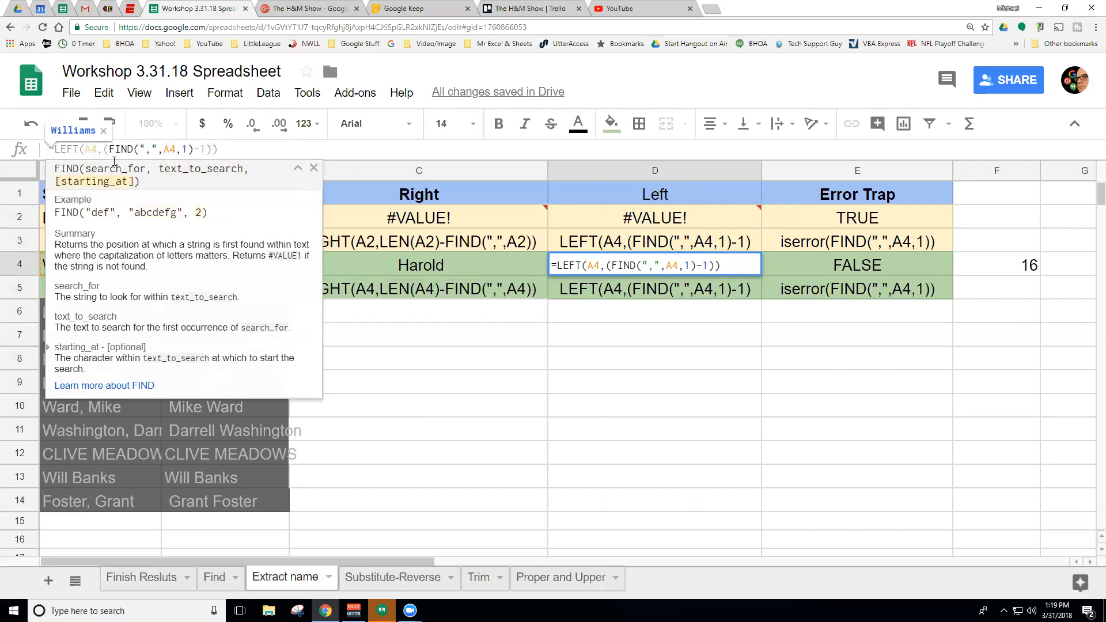
Examine the value of the FIND part in D4 alone and with the -1 as LEFT's number_of_characters argument
{"action": "left_click_drag", "start_coordinate": [193, 149], "coordinate": [107, 149]}
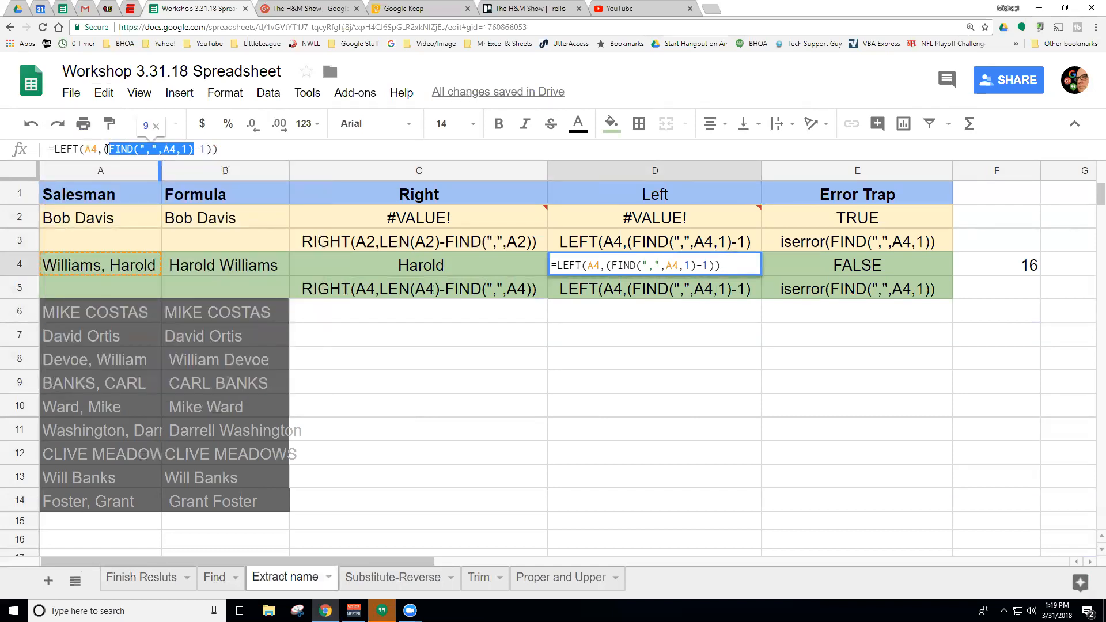
{"action": "left_click", "coordinate": [215, 149]}
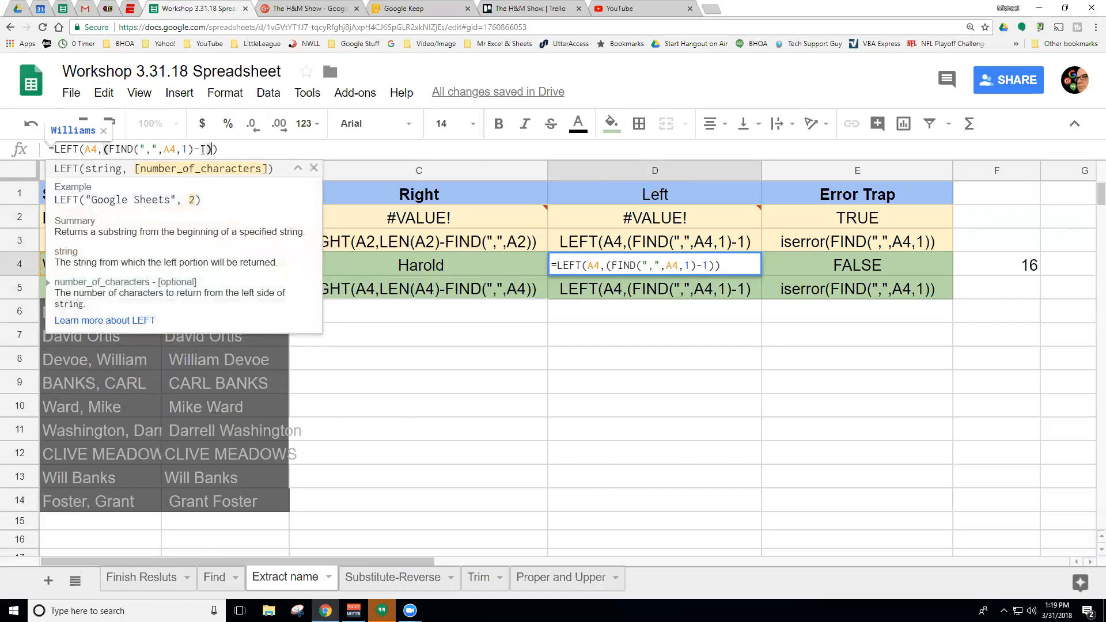
{"action": "left_click", "coordinate": [94, 149]}
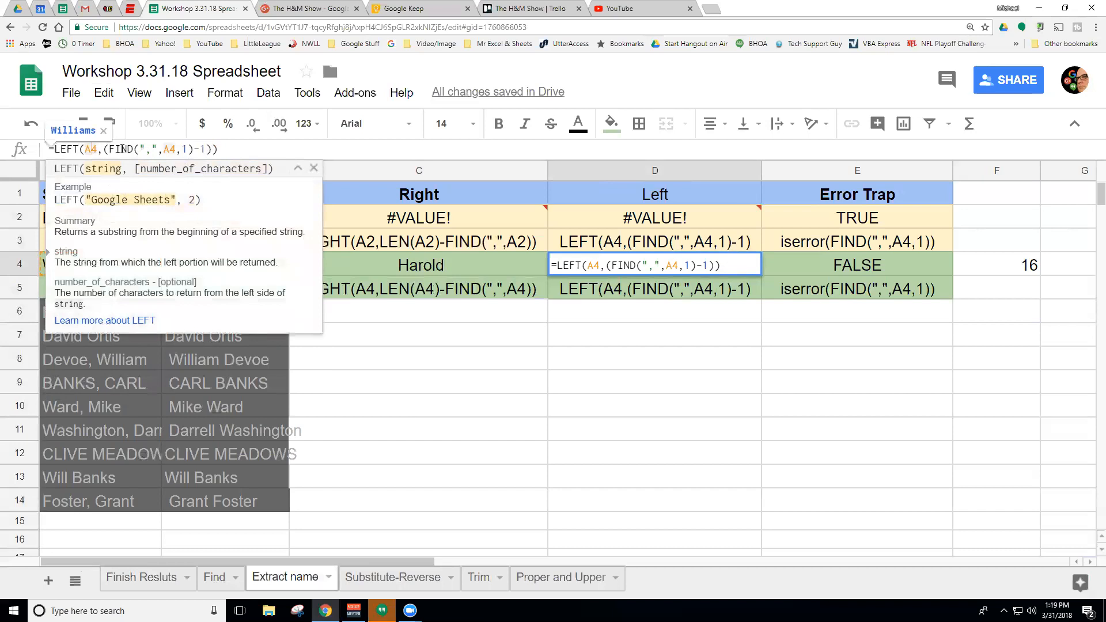
{"action": "left_click", "coordinate": [118, 151]}
{"action": "left_click_drag", "start_coordinate": [105, 151], "coordinate": [212, 151]}
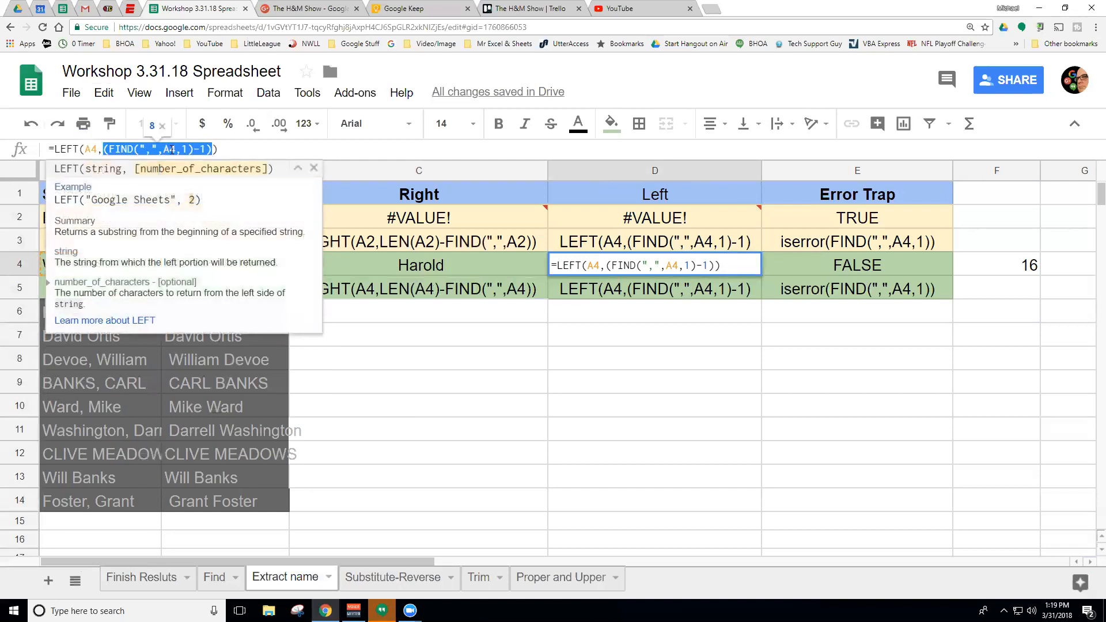
Examine how A4 and the (FIND(",",A4,1)-1) part supply LEFT's string and number_of_characters arguments in D4
{"action": "left_click", "coordinate": [94, 149]}
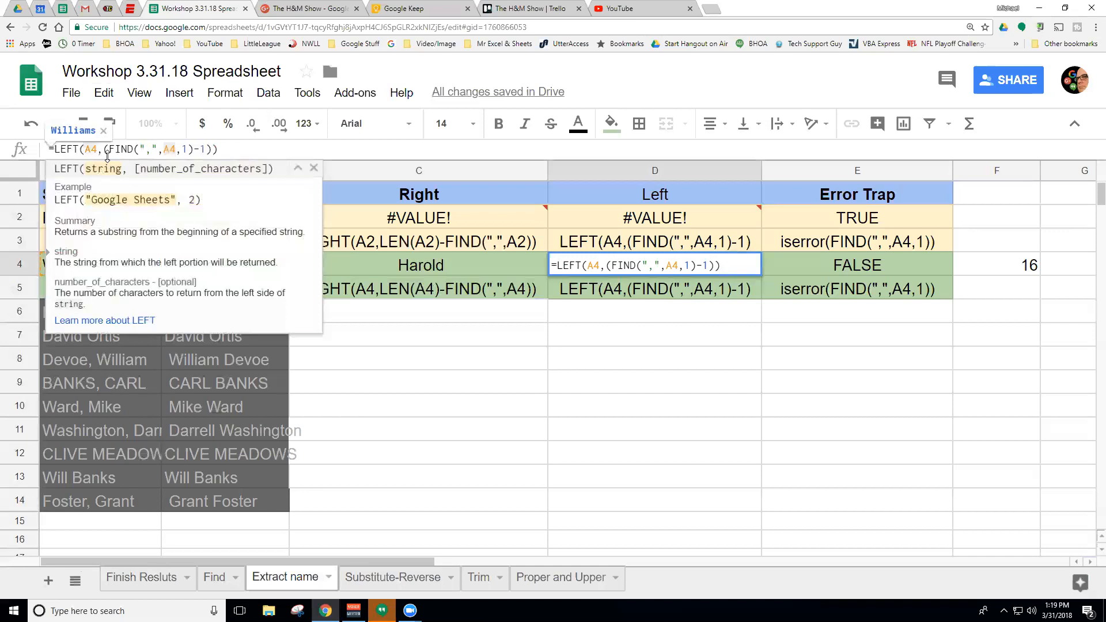
{"action": "left_click_drag", "start_coordinate": [104, 150], "coordinate": [212, 151]}
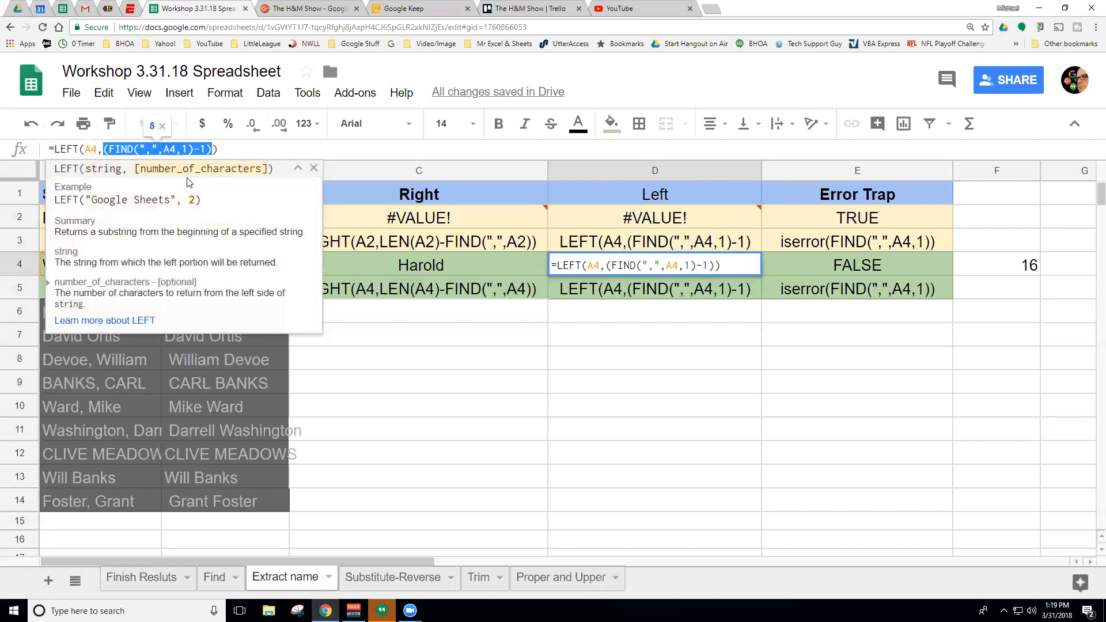
{"action": "left_click", "coordinate": [161, 152]}
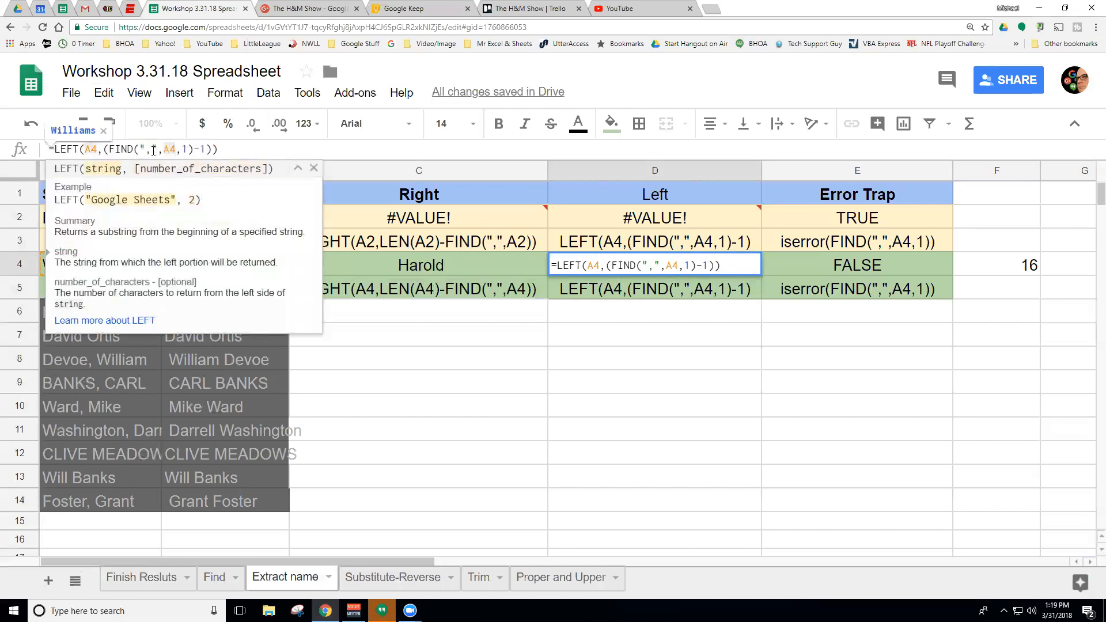
{"action": "left_click_drag", "start_coordinate": [158, 150], "coordinate": [139, 150]}
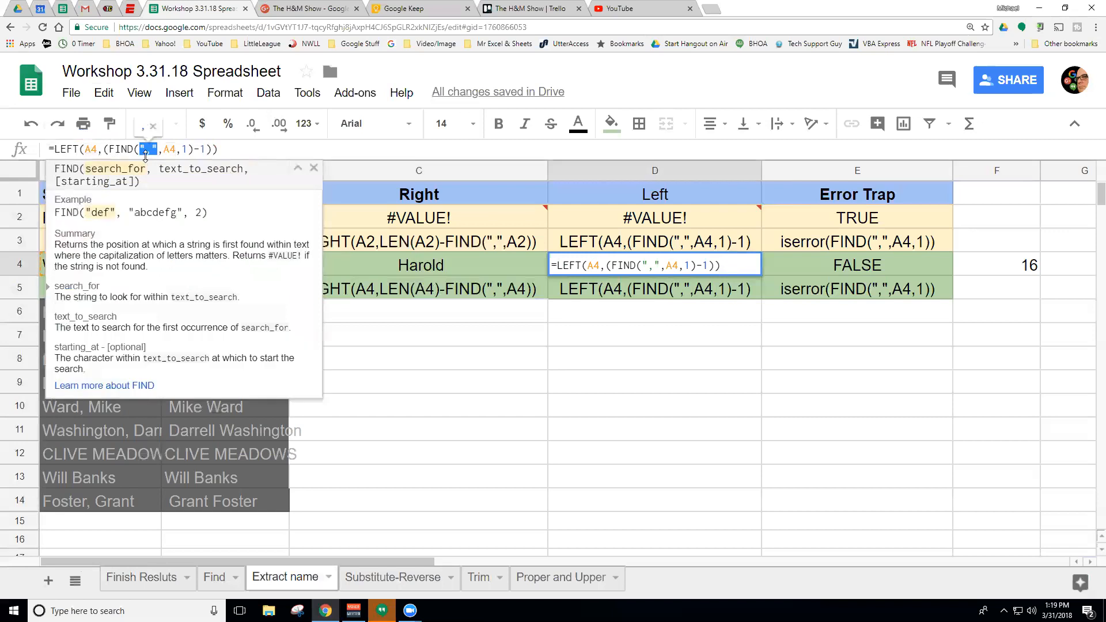
{"action": "left_click", "coordinate": [98, 151]}
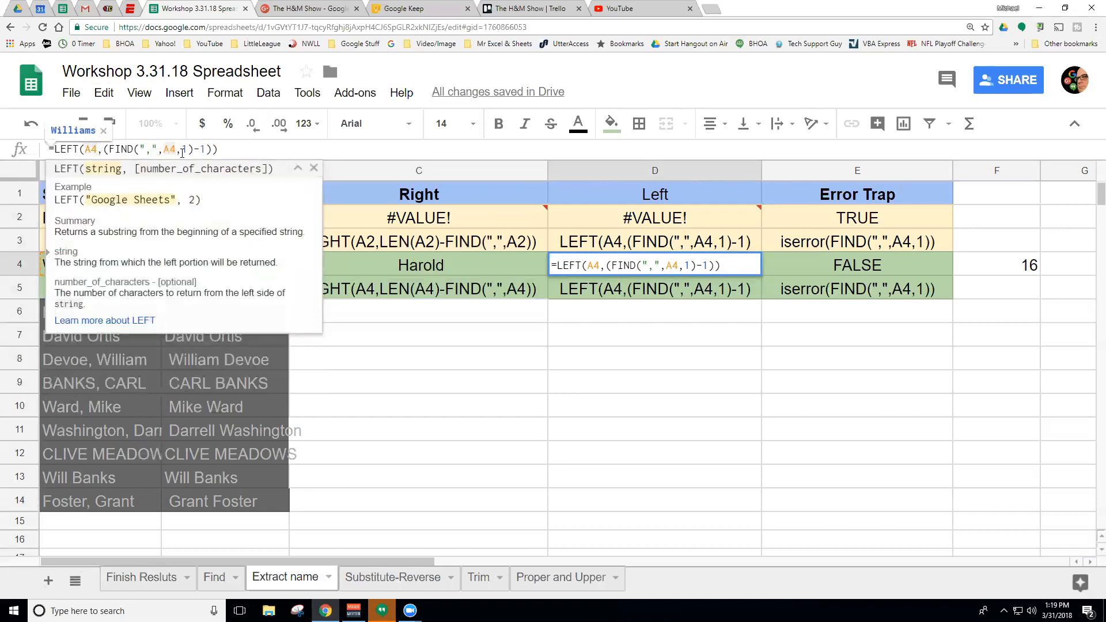
{"action": "left_click", "coordinate": [175, 151]}
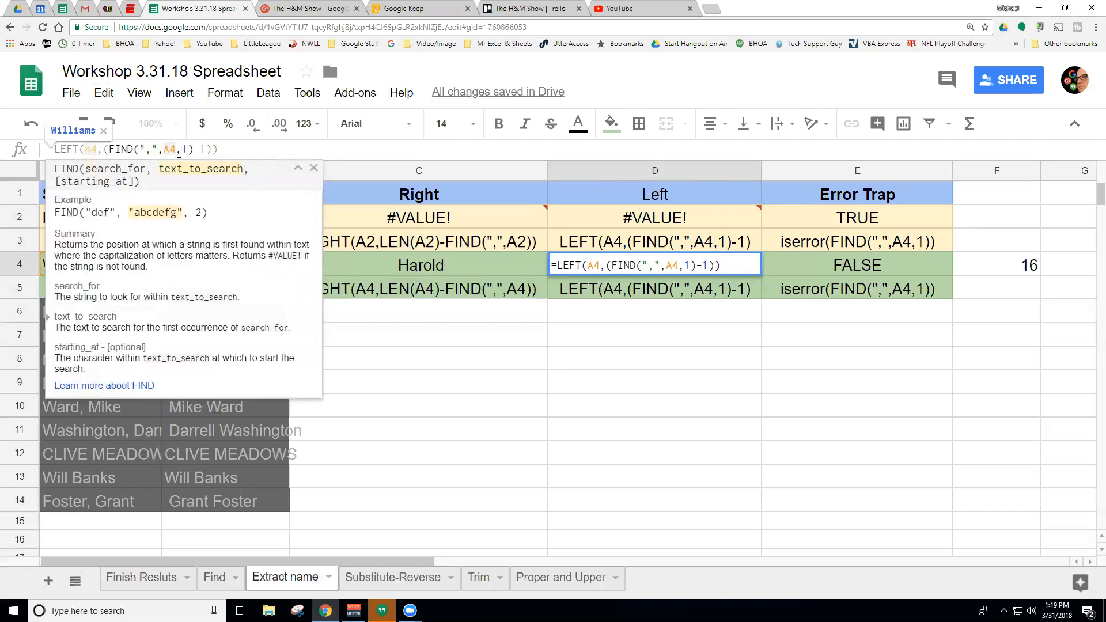
{"action": "left_click", "coordinate": [202, 150]}
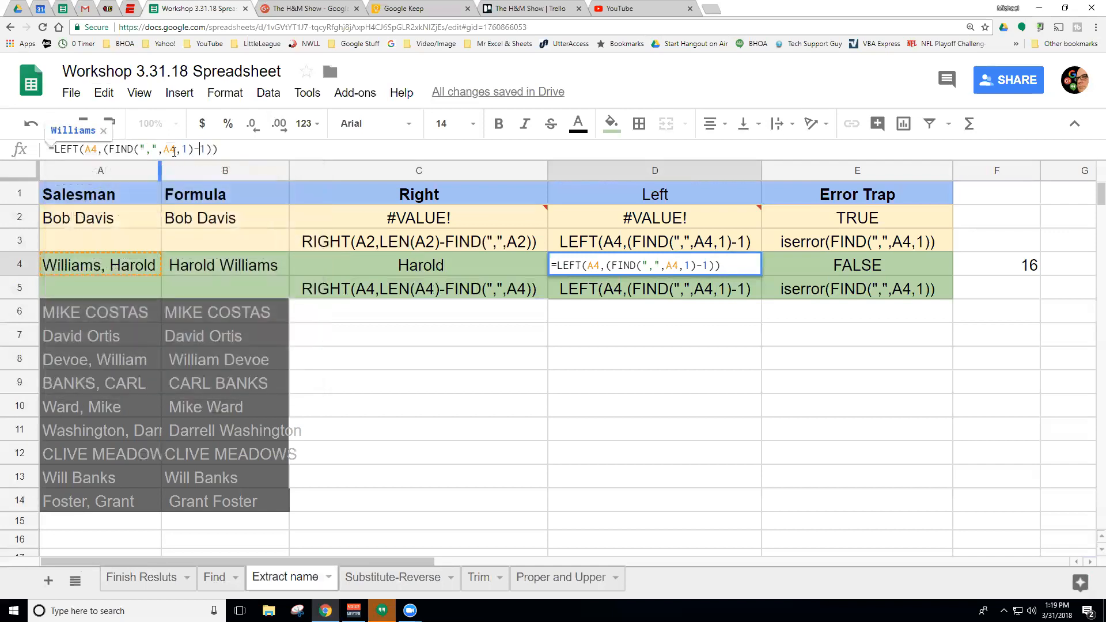
{"action": "left_click", "coordinate": [176, 151]}
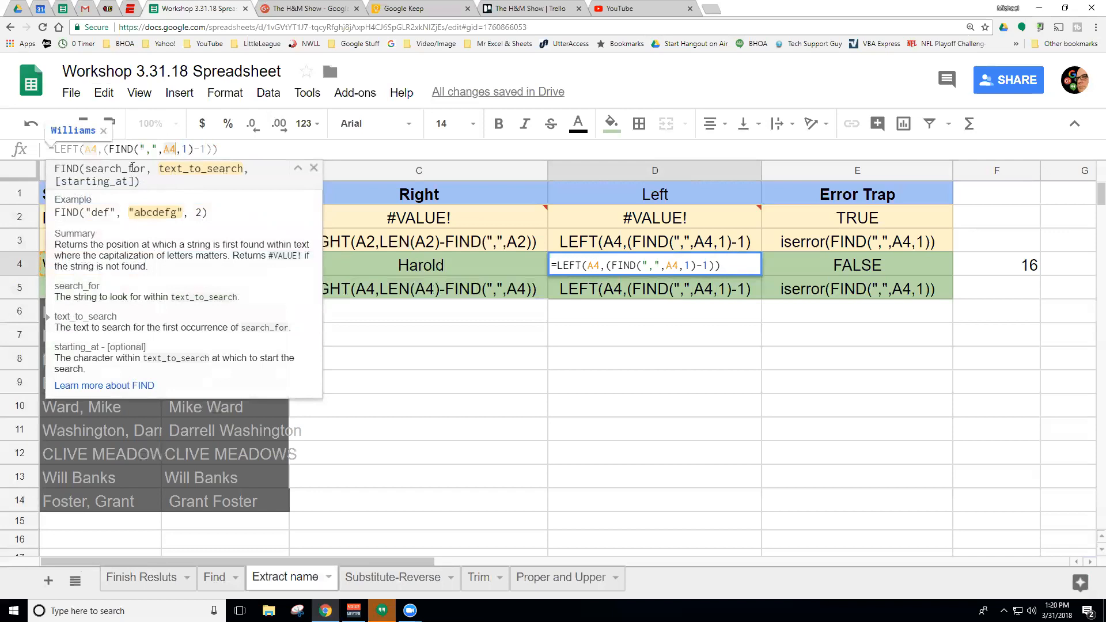
{"action": "left_click", "coordinate": [151, 150]}
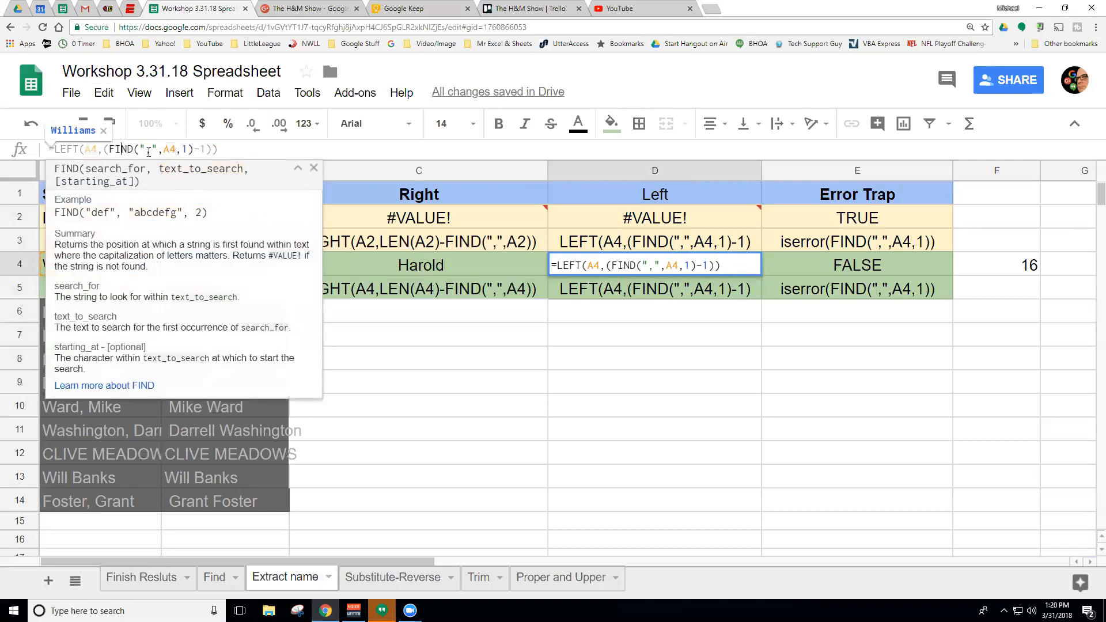
{"action": "left_click", "coordinate": [170, 150]}
{"action": "left_click", "coordinate": [88, 150]}
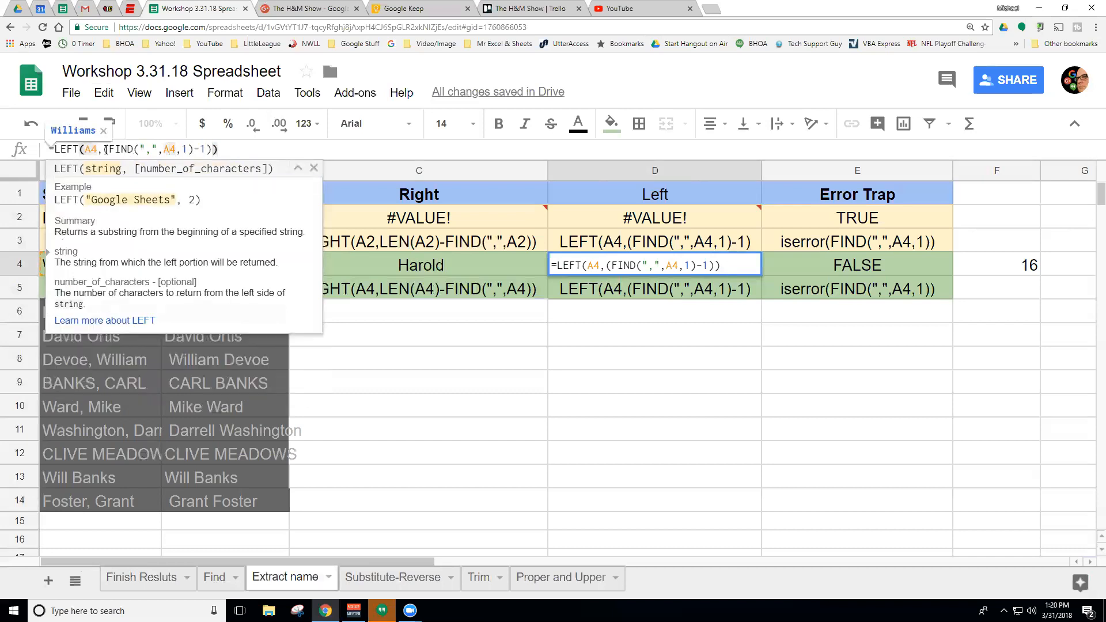
{"action": "left_click_drag", "start_coordinate": [106, 150], "coordinate": [213, 152]}
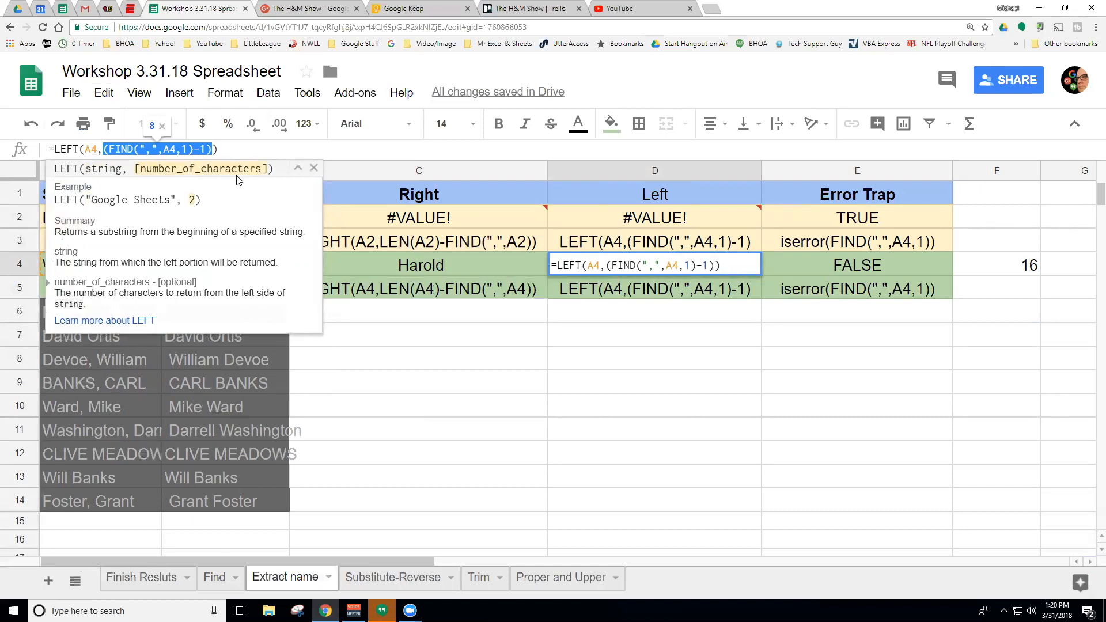
Try an extra closing parenthesis after the FIND function in D4, remove it again and commit the formula
{"action": "left_click", "coordinate": [236, 150]}
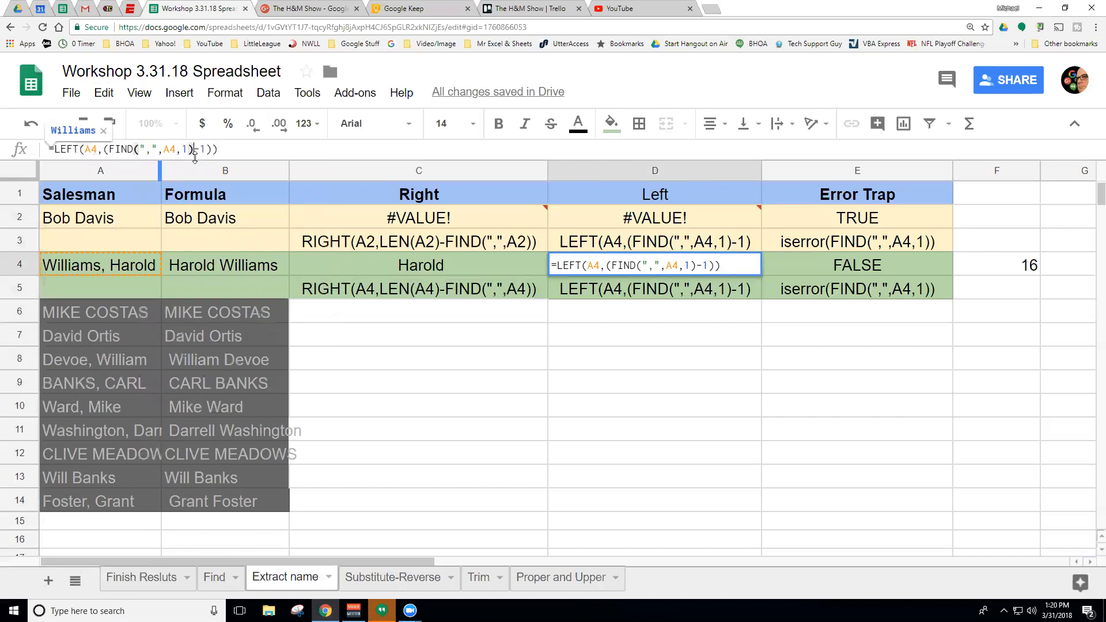
{"action": "type", "text": ")"}
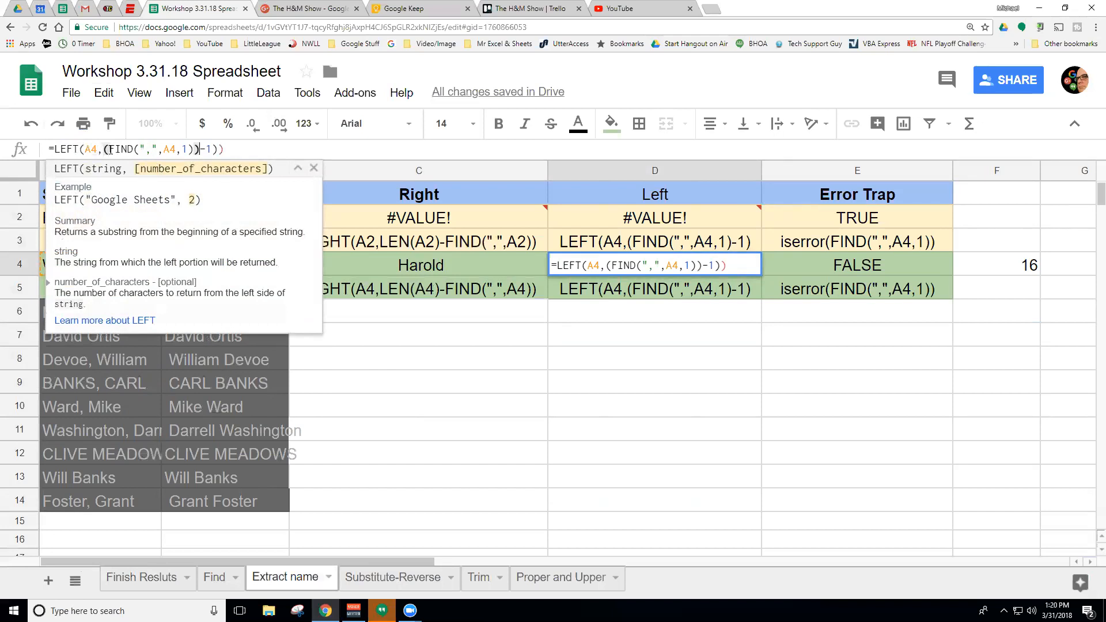
{"action": "left_click", "coordinate": [236, 151]}
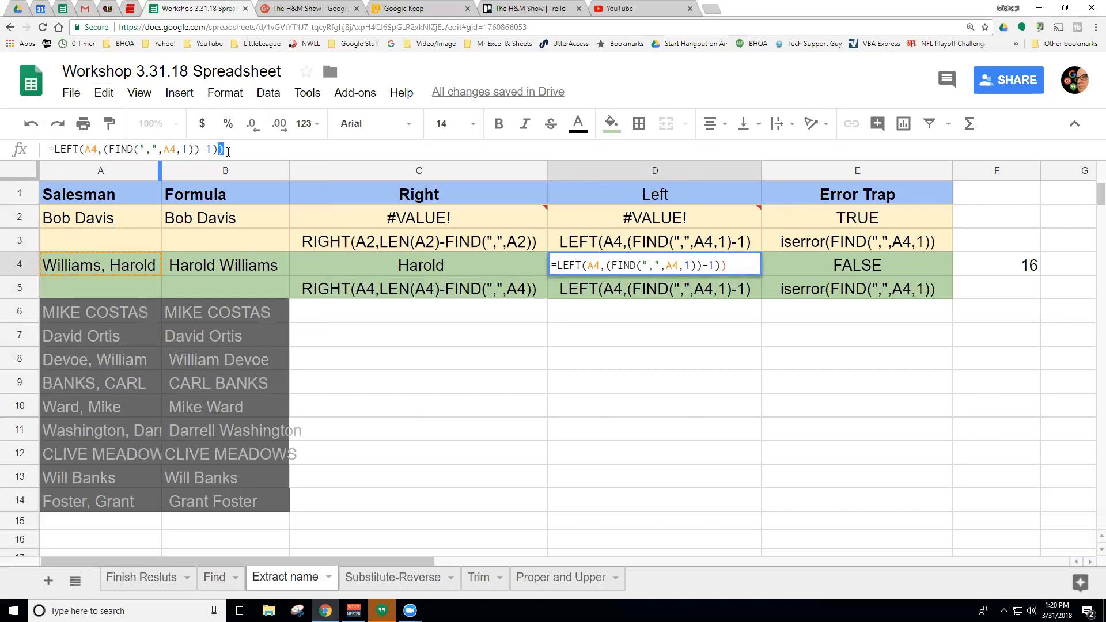
{"action": "left_click", "coordinate": [199, 150]}
{"action": "key", "text": "BackSpace"}
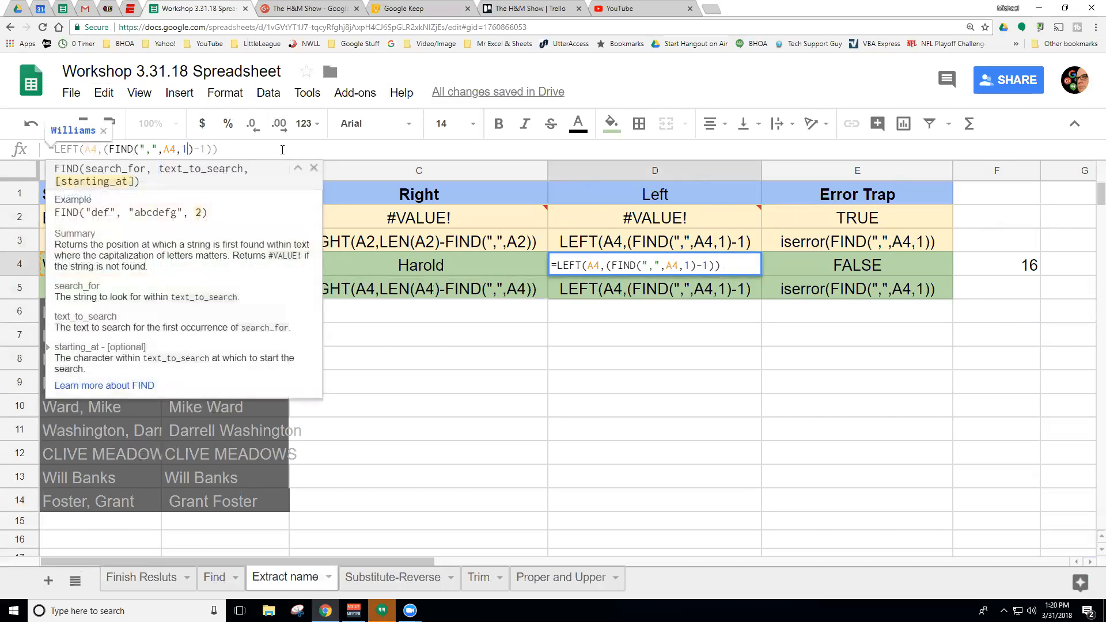
{"action": "key", "text": "Return"}
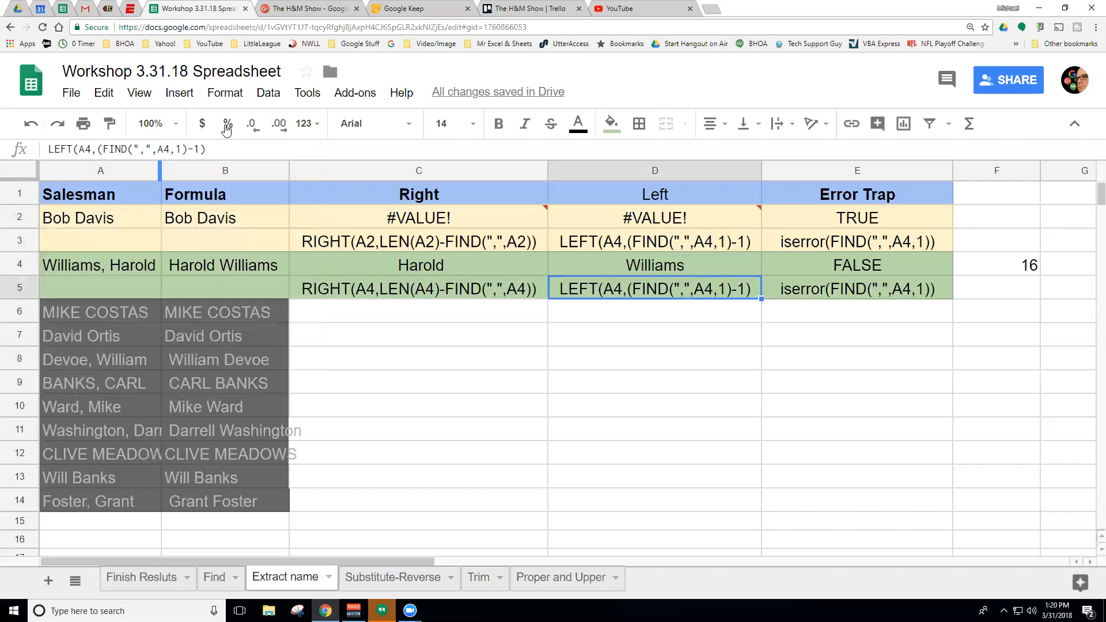
Review the LEFT and RIGHT formulas in row 4 and the error details of the LEFT formula in D2
{"action": "left_click", "coordinate": [622, 266]}
{"action": "left_click", "coordinate": [501, 260]}
{"action": "left_click", "coordinate": [639, 265]}
{"action": "left_click", "coordinate": [674, 217]}
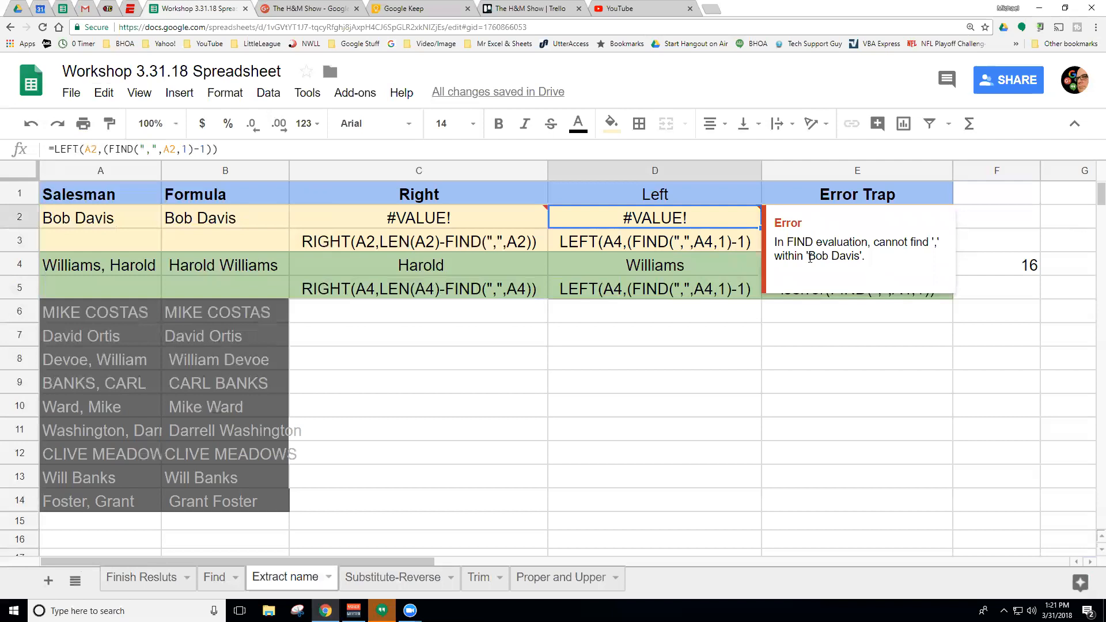
{"action": "left_click", "coordinate": [676, 260]}
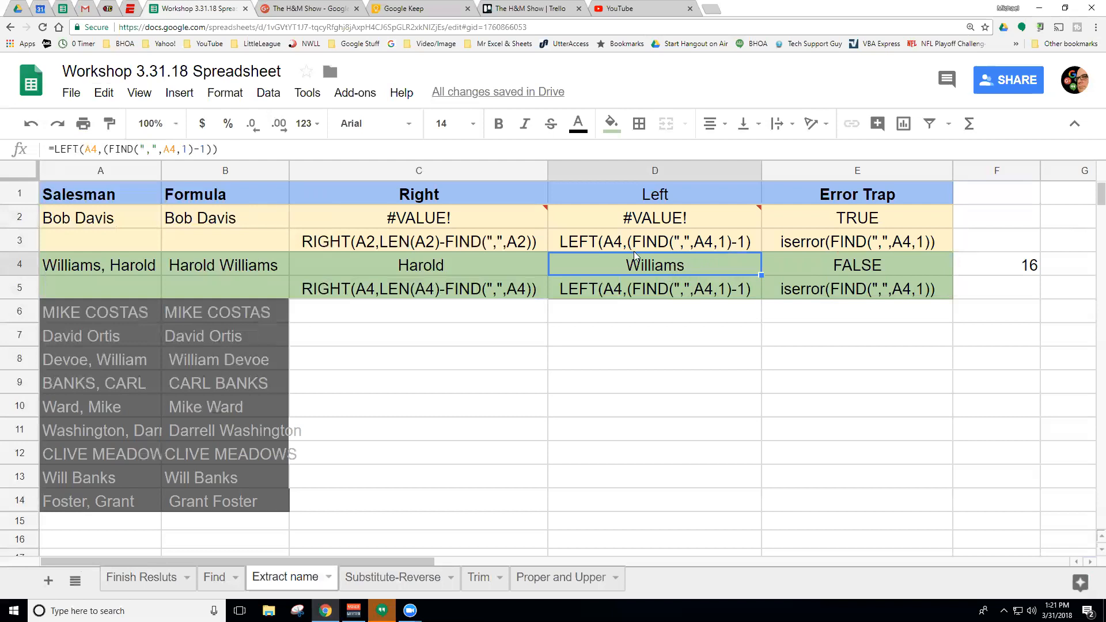
Examine the ISERROR formula in E4 and its written-out text in E5 against the LEFT formula in D4
{"action": "left_click", "coordinate": [866, 262]}
{"action": "left_click", "coordinate": [855, 287]}
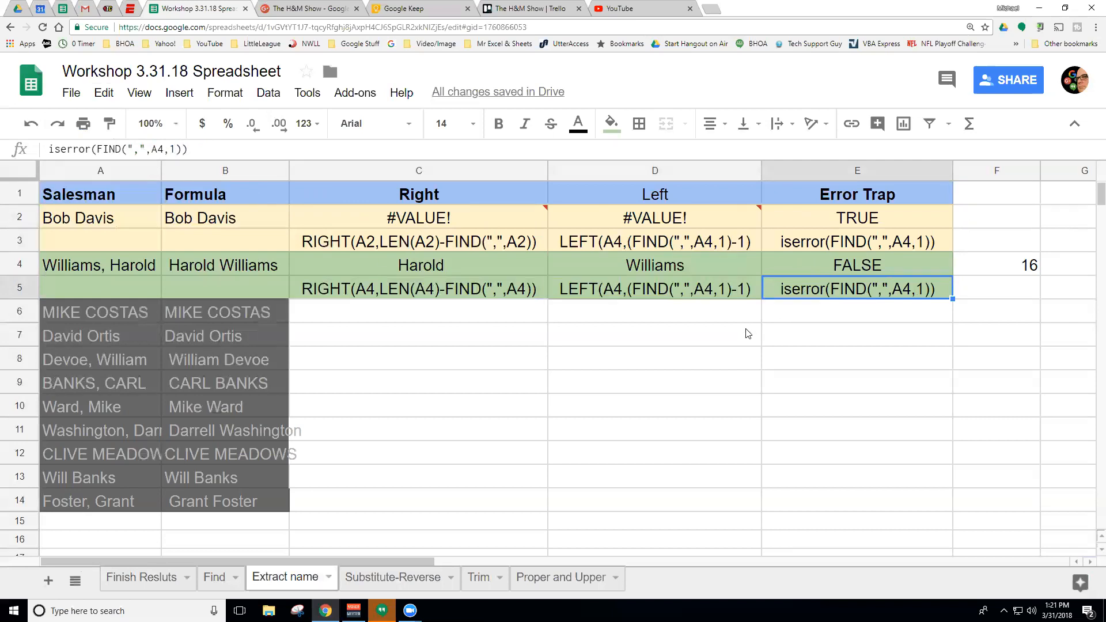
{"action": "left_click", "coordinate": [673, 271]}
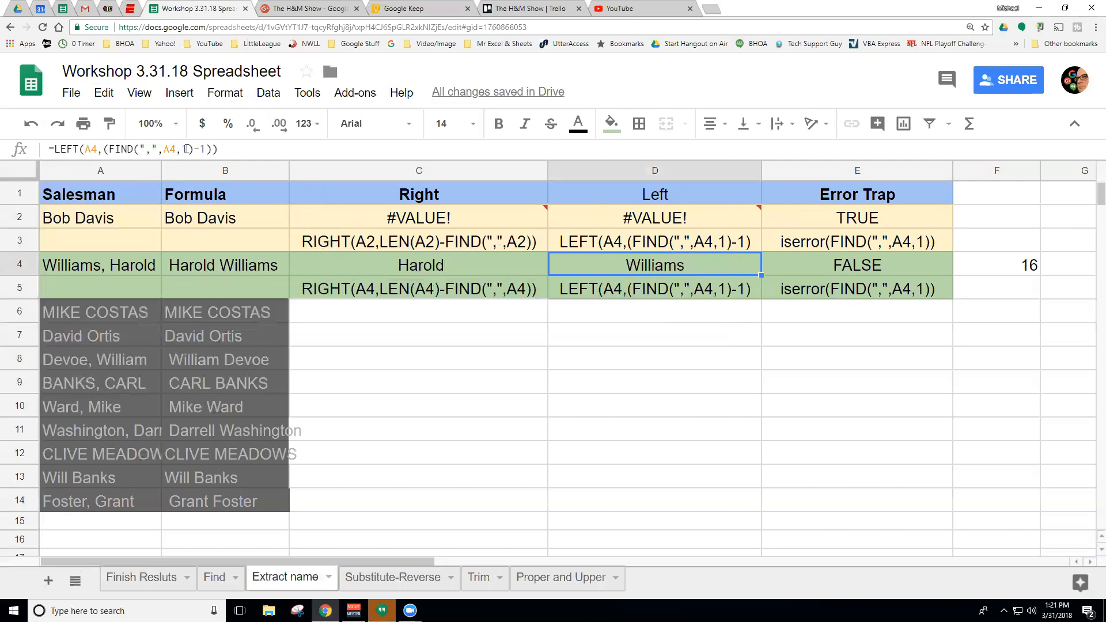
{"action": "left_click", "coordinate": [872, 285]}
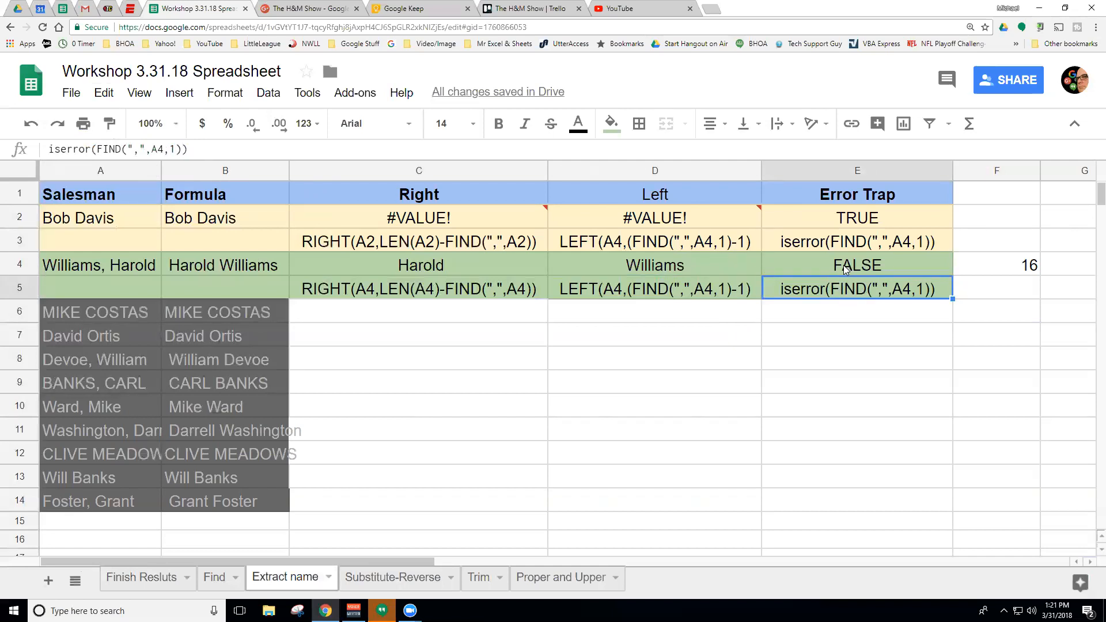
{"action": "left_click", "coordinate": [846, 268]}
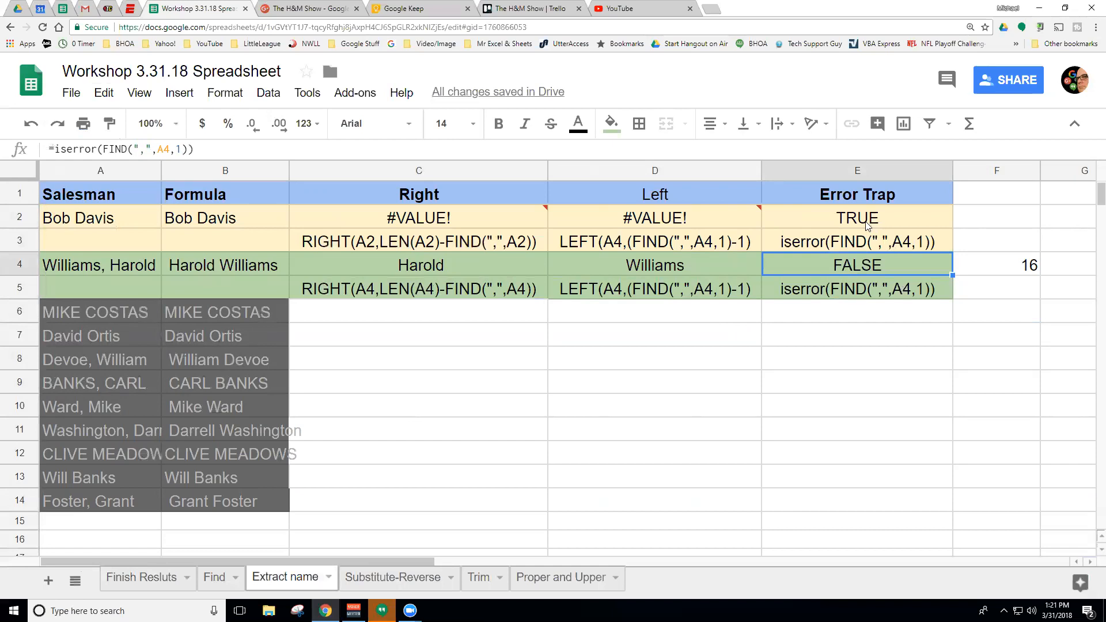
{"action": "left_click", "coordinate": [834, 289]}
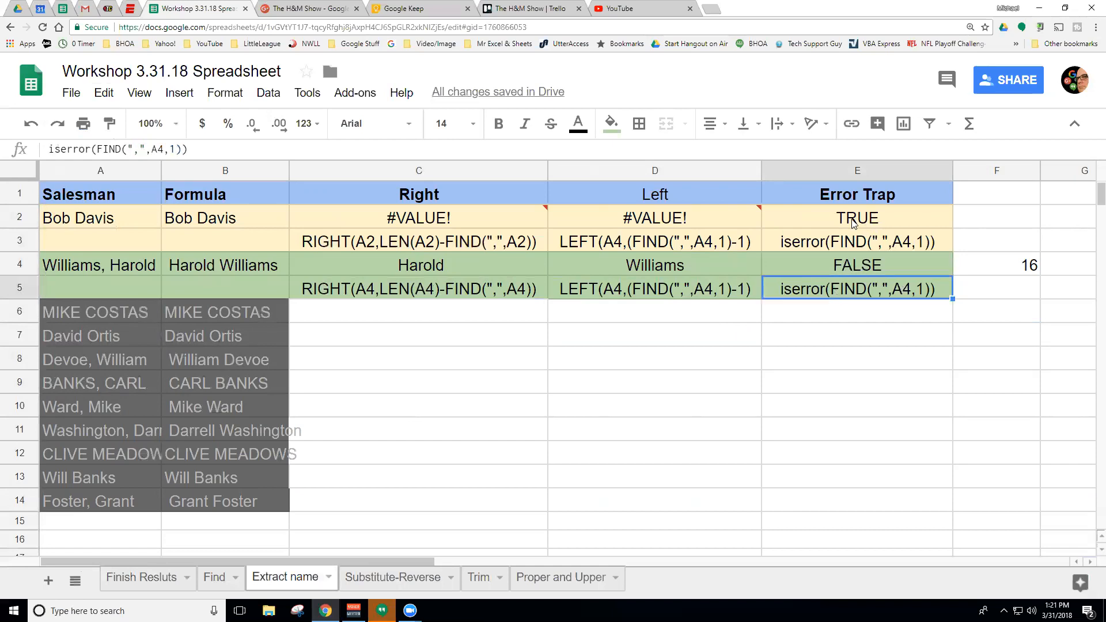
{"action": "left_click", "coordinate": [851, 262]}
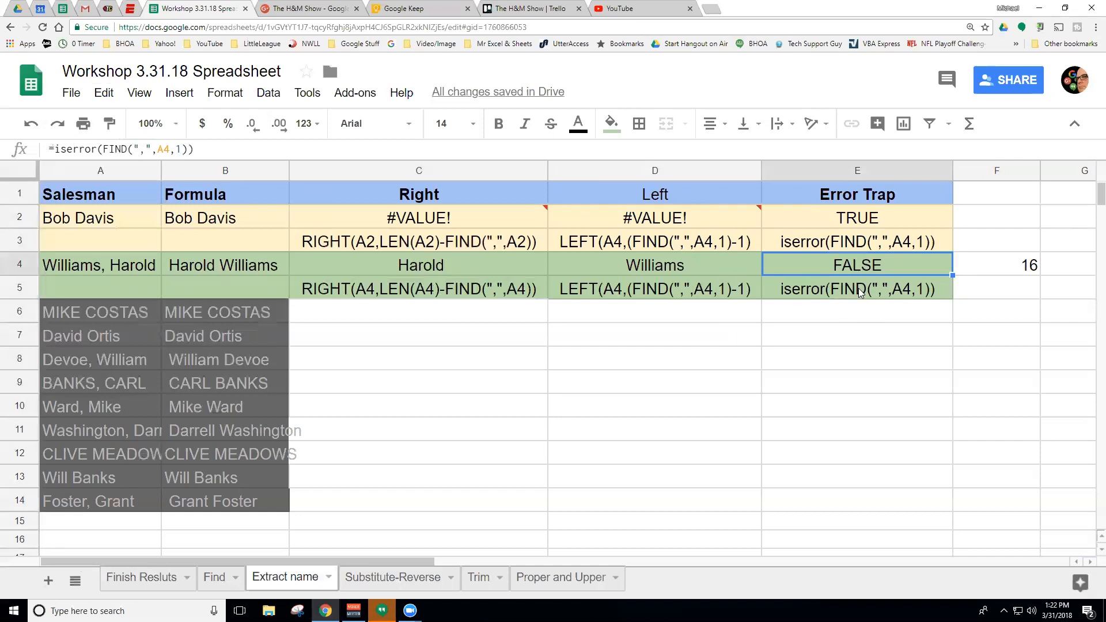
Change the cell reference in the formula text in E3 to A2, so it reads iserror(FIND(",",A2,1))
{"action": "left_click", "coordinate": [828, 244]}
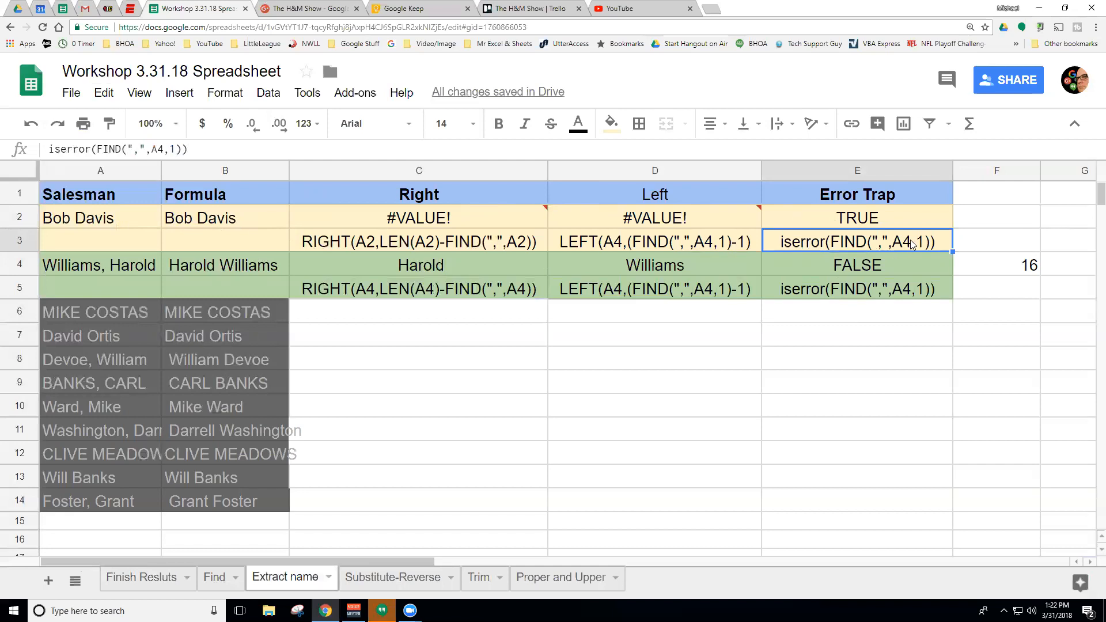
{"action": "left_click", "coordinate": [166, 148]}
{"action": "left_click_drag", "start_coordinate": [166, 149], "coordinate": [158, 149]}
{"action": "type", "text": "2"}
{"action": "key", "text": "Return"}
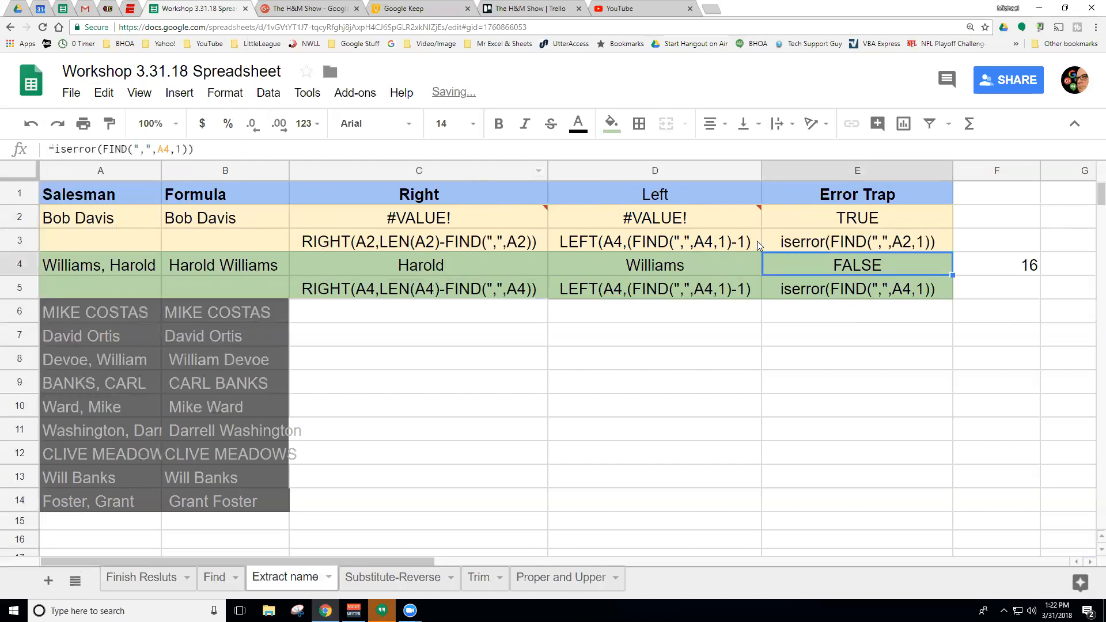
Compare the ISERROR formulas and their results in E2 and E4 of the Error Trap column
{"action": "left_click", "coordinate": [837, 244]}
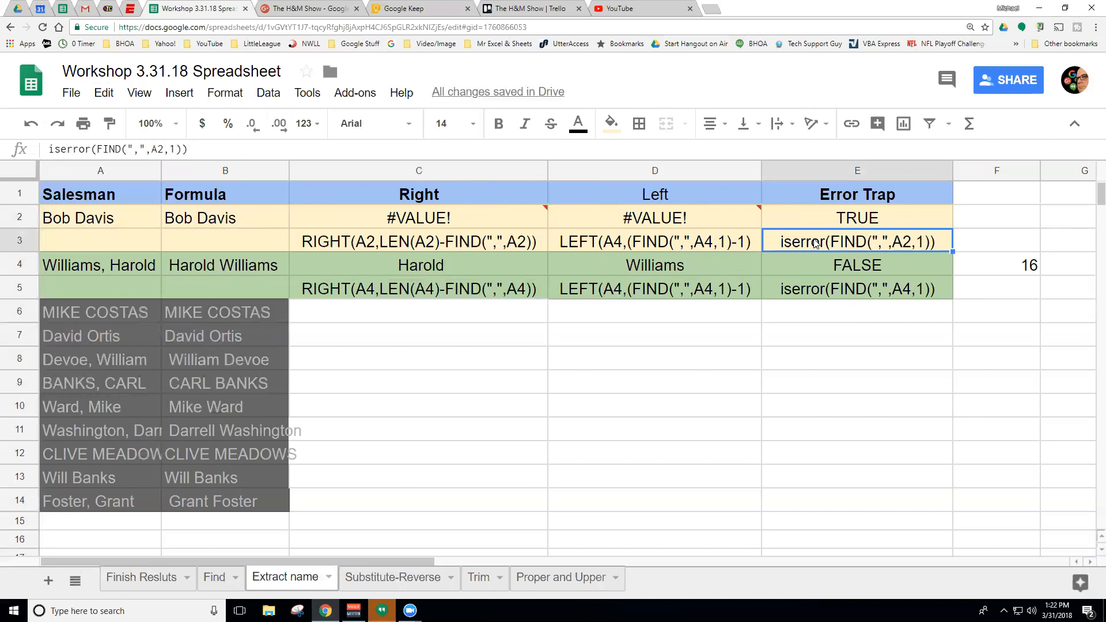
{"action": "left_click", "coordinate": [842, 225]}
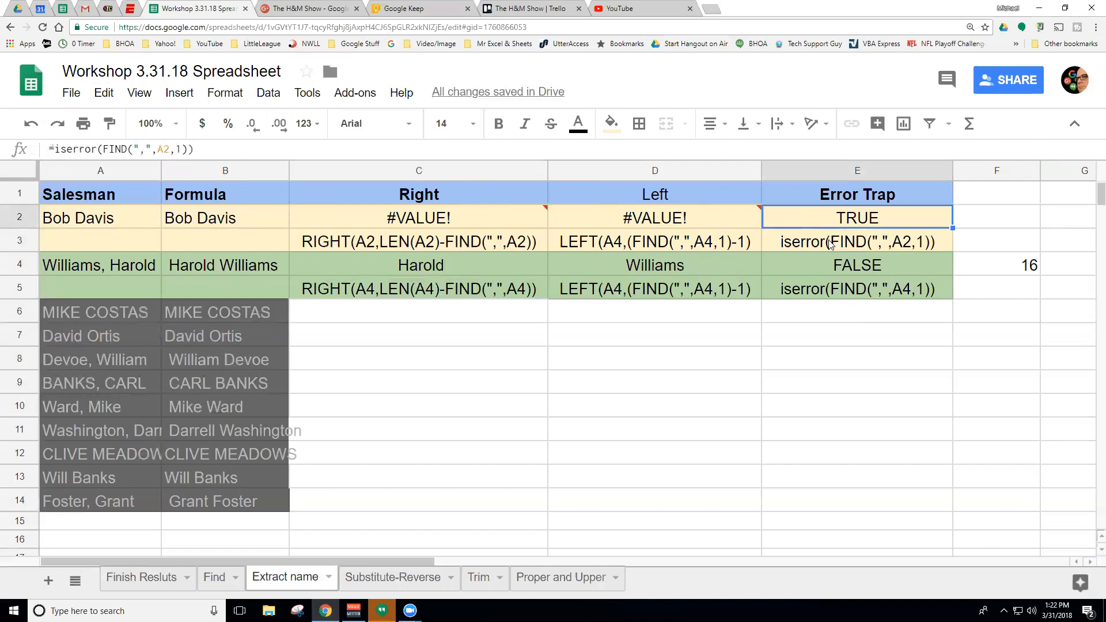
{"action": "left_click", "coordinate": [842, 266]}
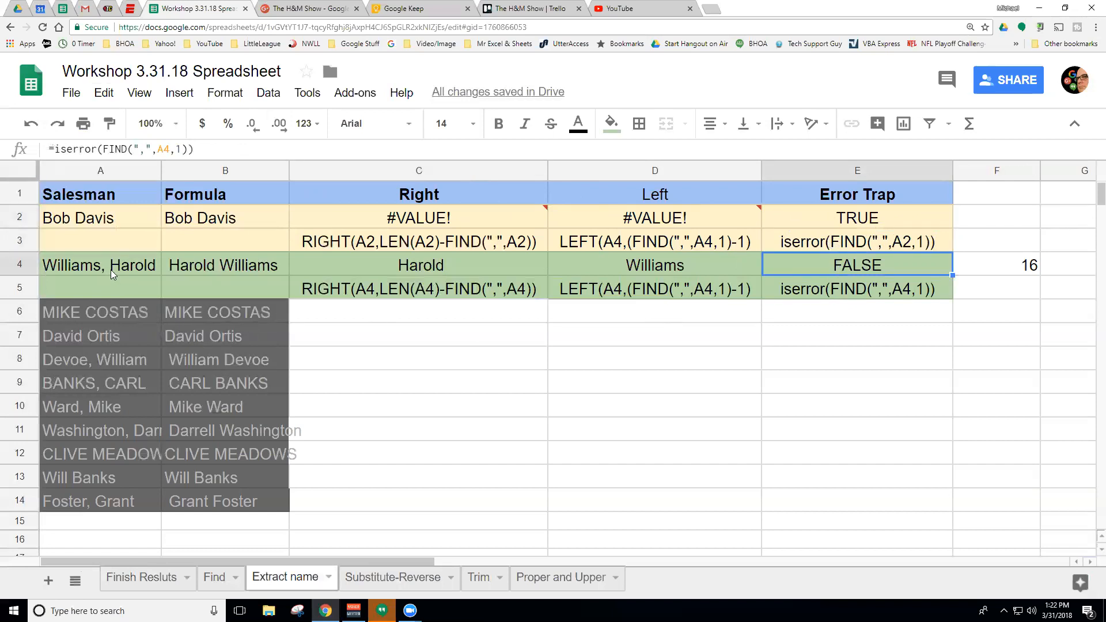
{"action": "left_click", "coordinate": [872, 224]}
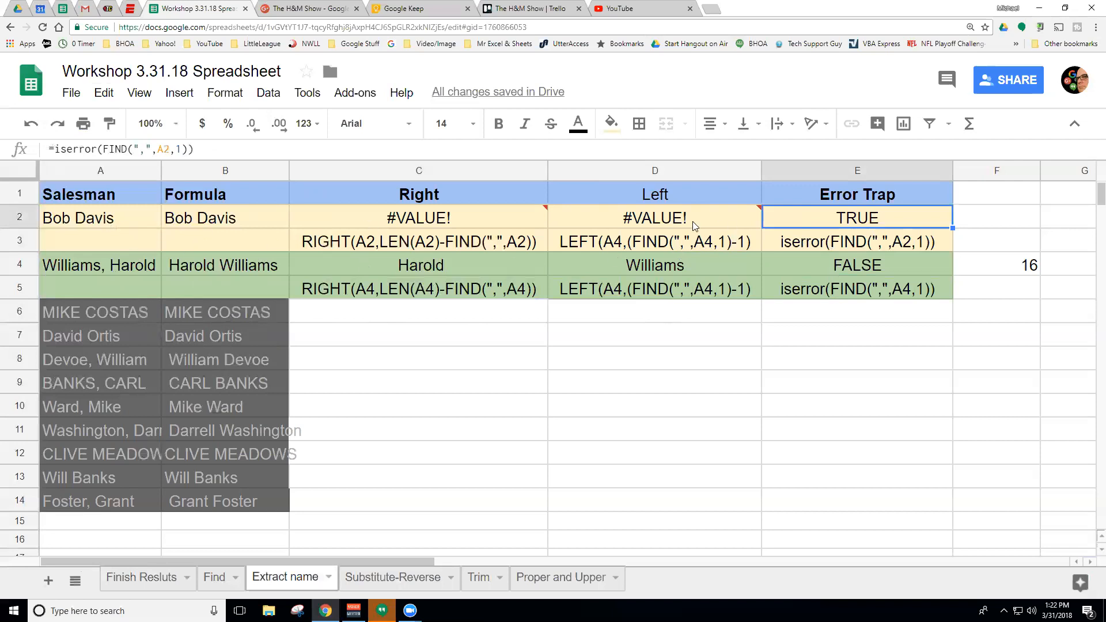
{"action": "left_click", "coordinate": [842, 271]}
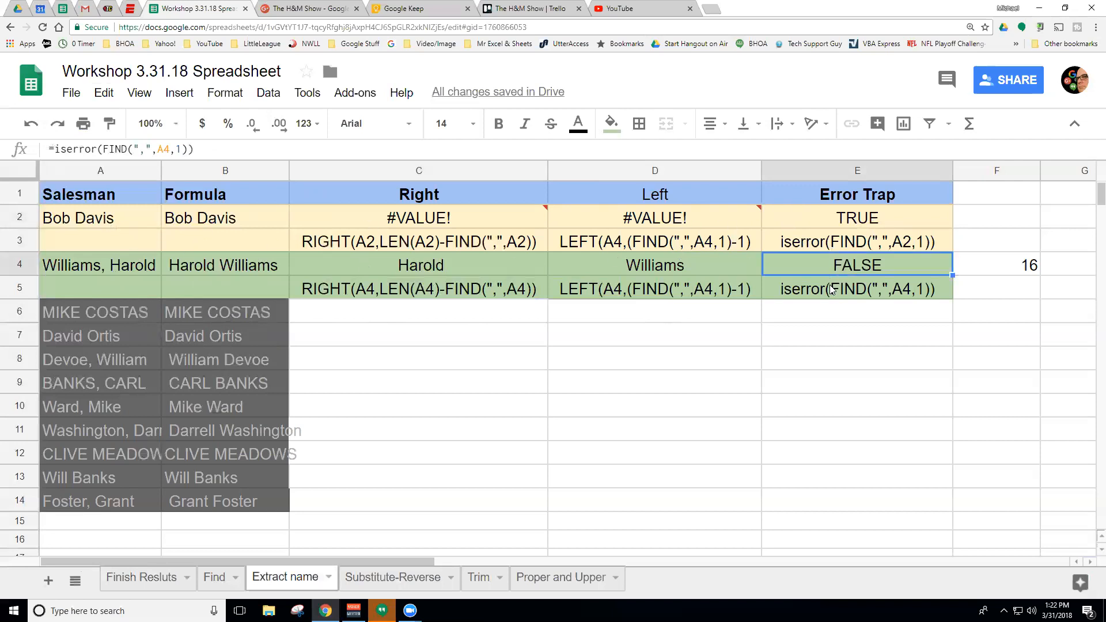
Review the written-out Right, Left and Error Trap formulas in row 3, and open the Finish Resluts sheet
{"action": "left_click", "coordinate": [831, 290]}
{"action": "left_click", "coordinate": [804, 243]}
{"action": "left_click", "coordinate": [708, 241]}
{"action": "left_click", "coordinate": [809, 241]}
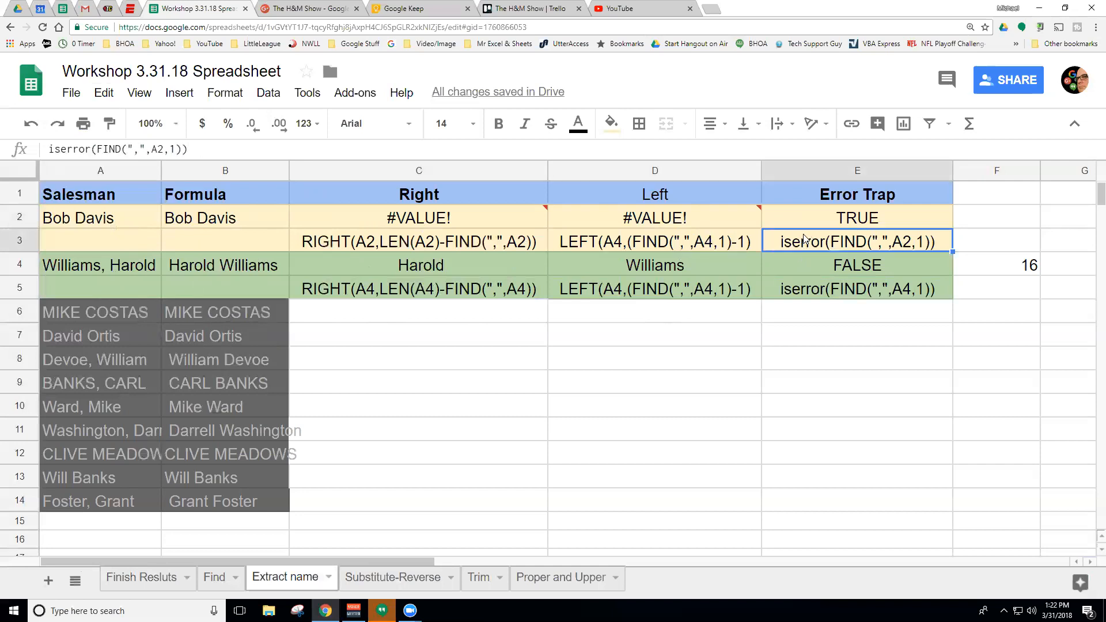
{"action": "left_click", "coordinate": [359, 235]}
{"action": "left_click", "coordinate": [261, 241]}
{"action": "left_click", "coordinate": [363, 245]}
{"action": "left_click", "coordinate": [597, 245]}
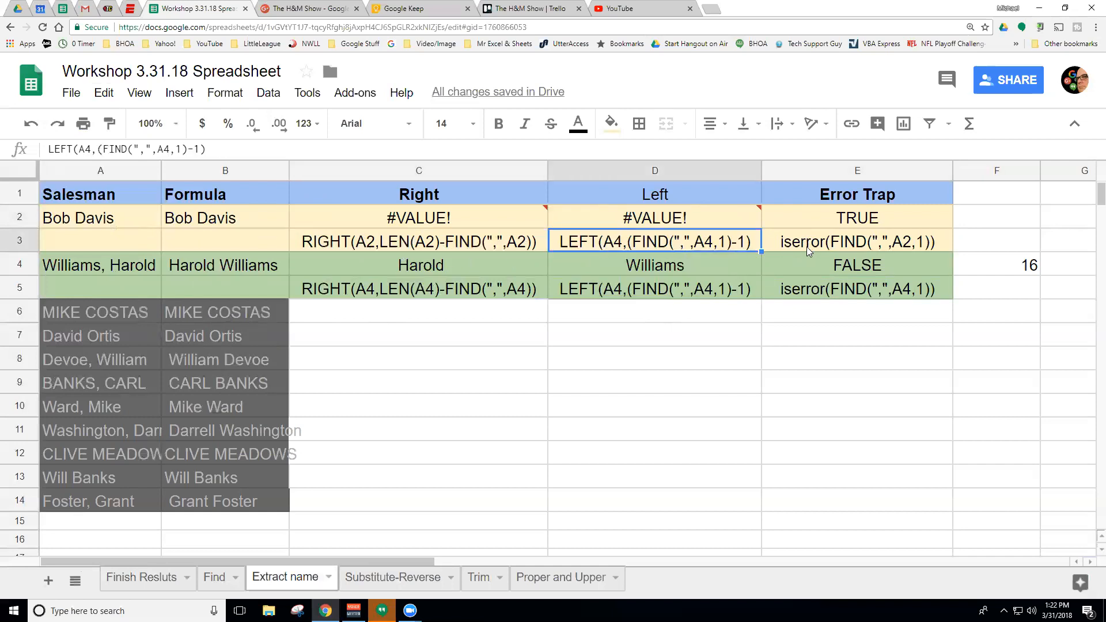
{"action": "left_click", "coordinate": [825, 244]}
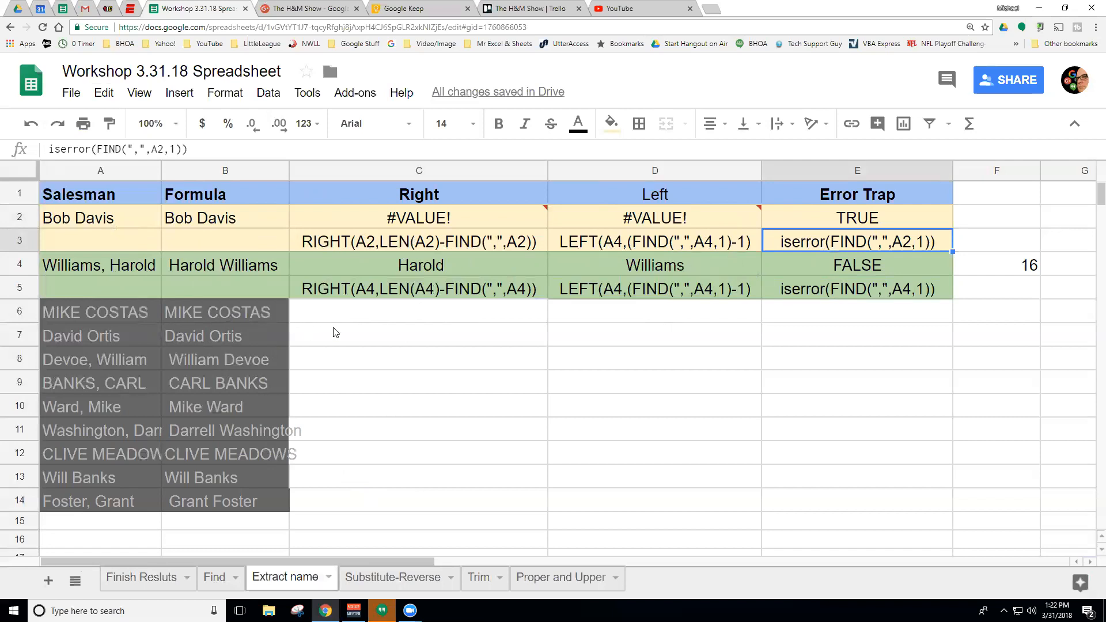
{"action": "left_click", "coordinate": [153, 578]}
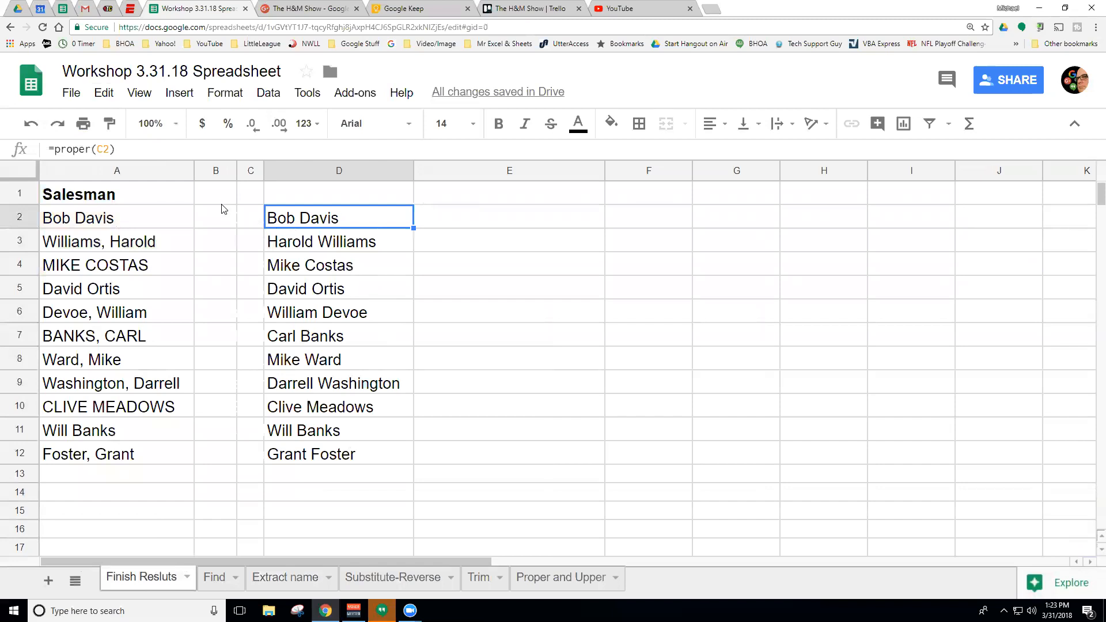
Open the combined IF formula in B2 and examine its RIGHT and LEFT parts, A2 result and FIND test
{"action": "left_click", "coordinate": [224, 210]}
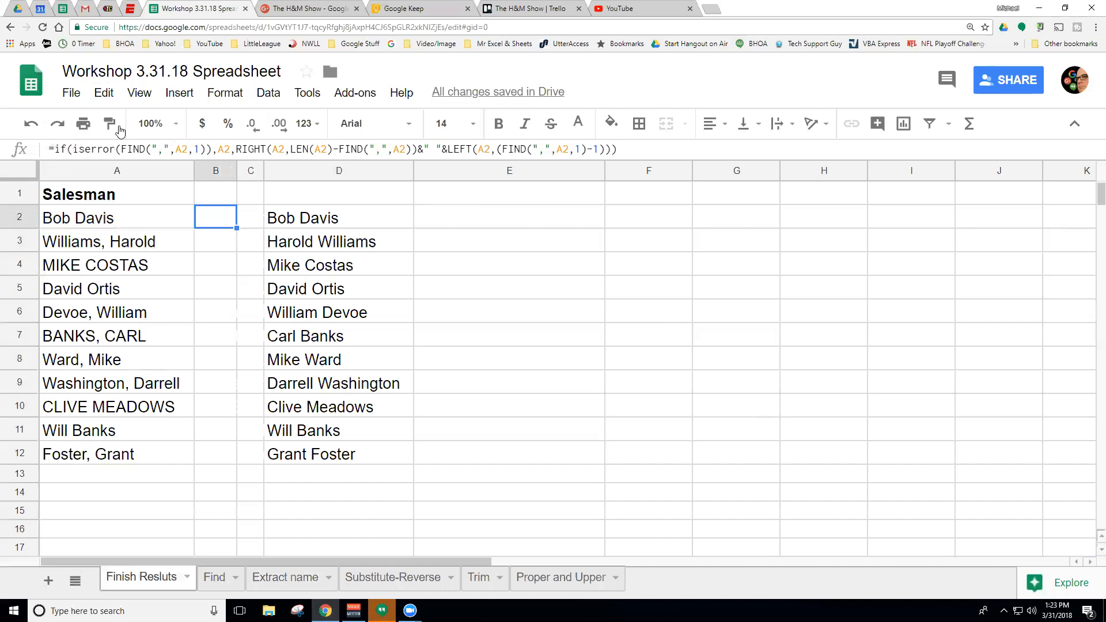
{"action": "left_click", "coordinate": [70, 150]}
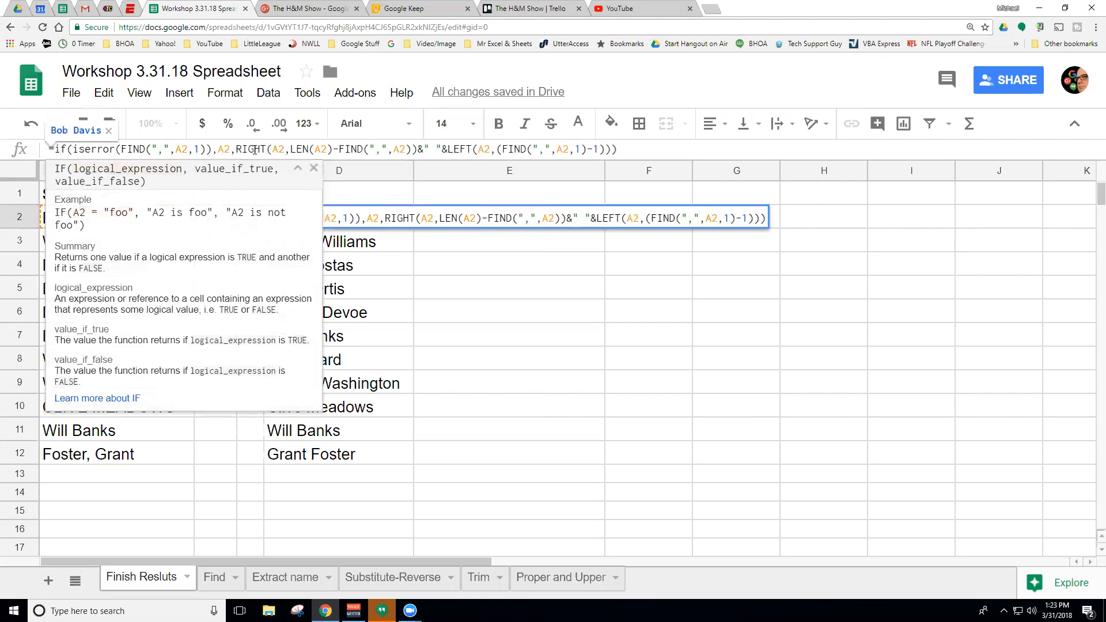
{"action": "left_click_drag", "start_coordinate": [238, 149], "coordinate": [610, 150]}
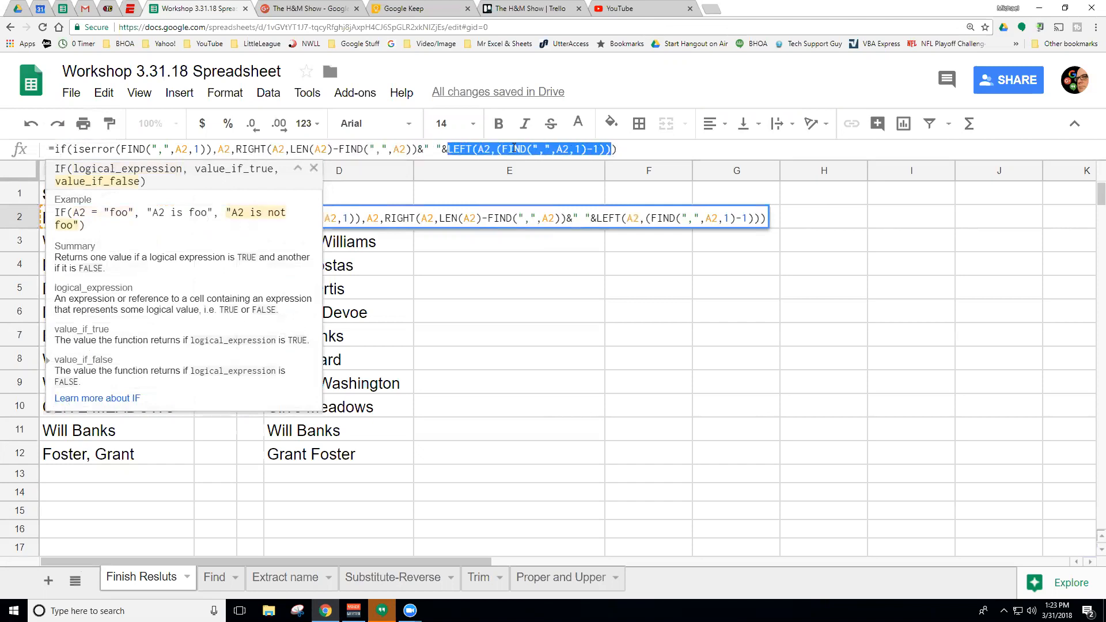
{"action": "left_click_drag", "start_coordinate": [231, 150], "coordinate": [219, 150]}
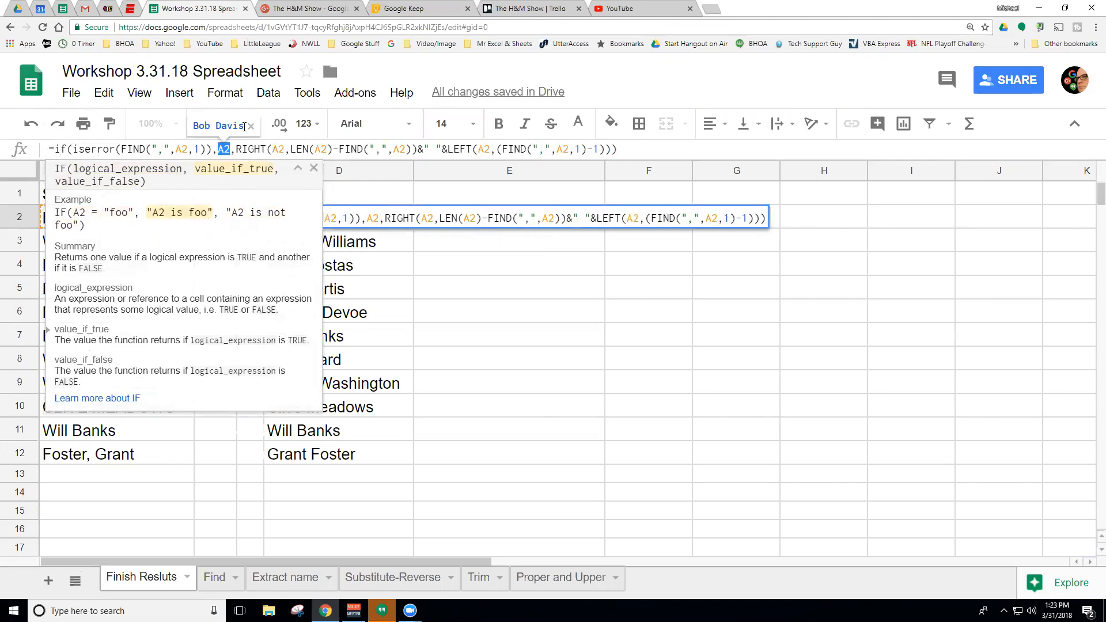
{"action": "left_click", "coordinate": [201, 149]}
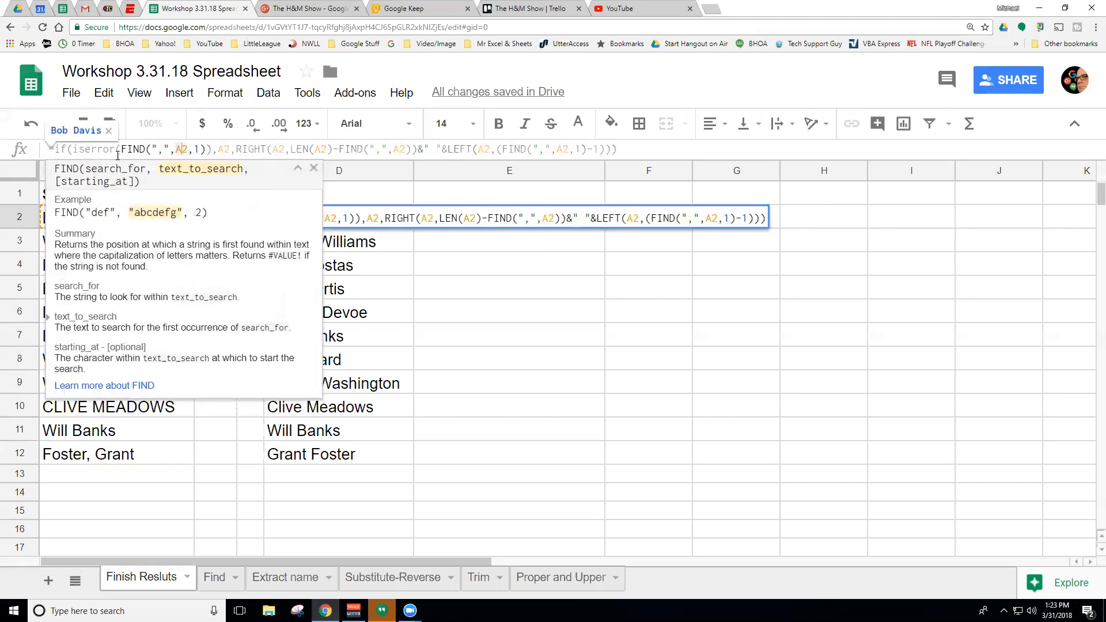
{"action": "left_click", "coordinate": [62, 150]}
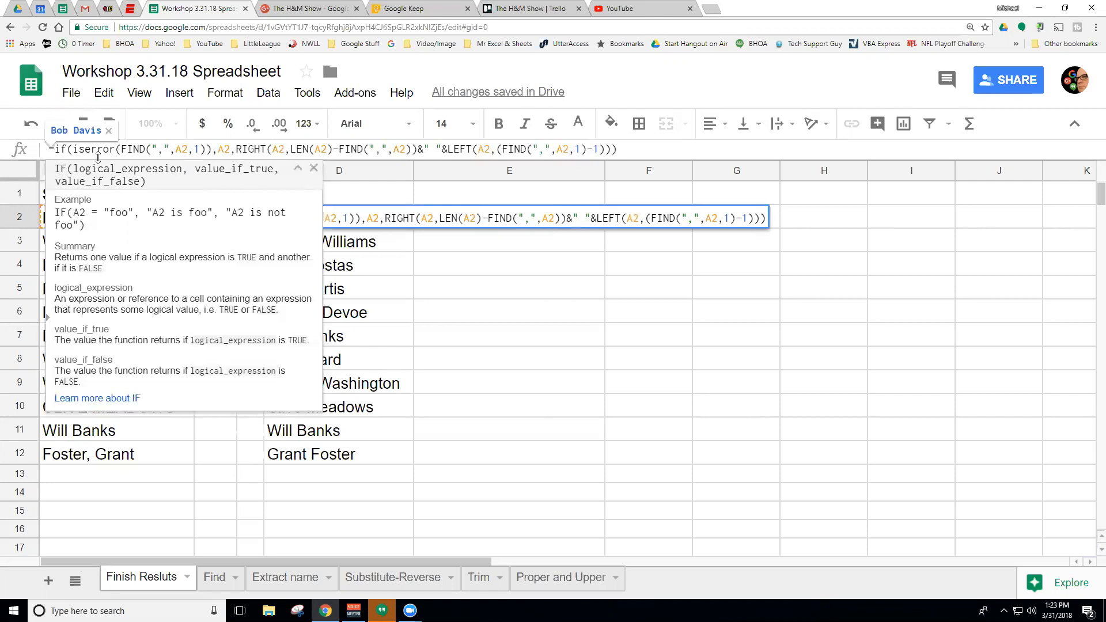
Match the ISERROR test and the A2 argument of B2's formula to logical_expression and value_if_true in the IF help
{"action": "double_click", "coordinate": [216, 149]}
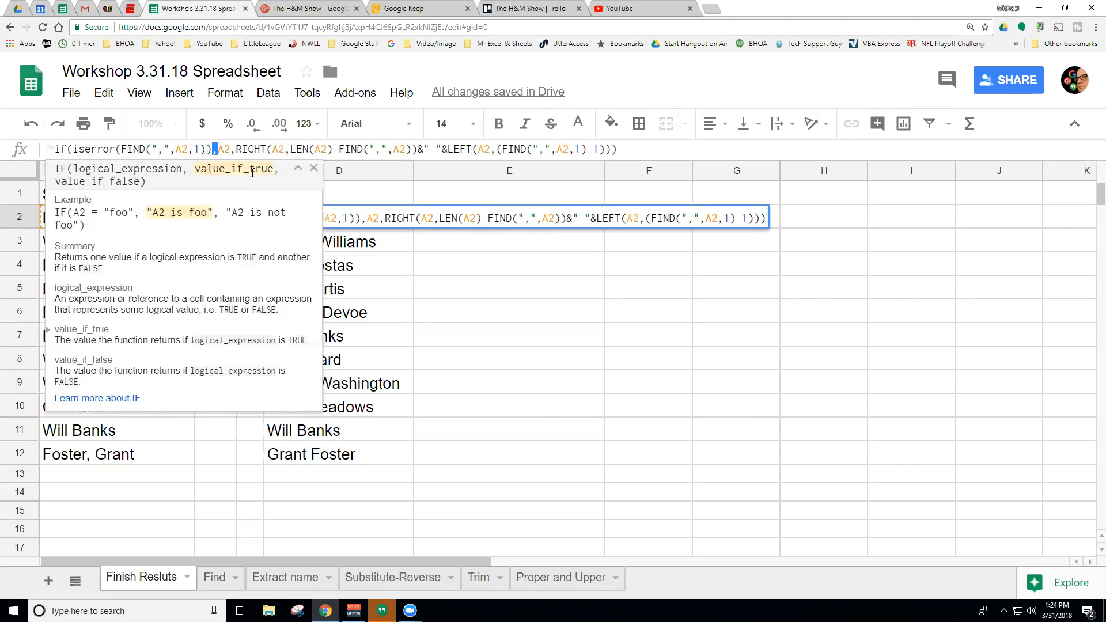
{"action": "double_click", "coordinate": [224, 149]}
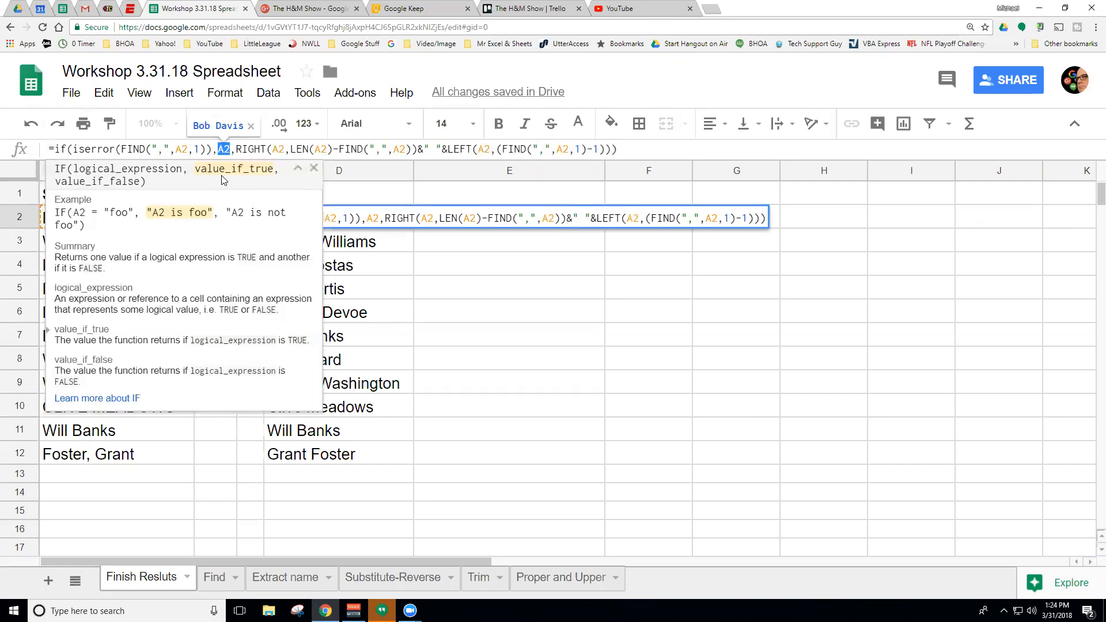
{"action": "left_click_drag", "start_coordinate": [274, 167], "coordinate": [196, 168]}
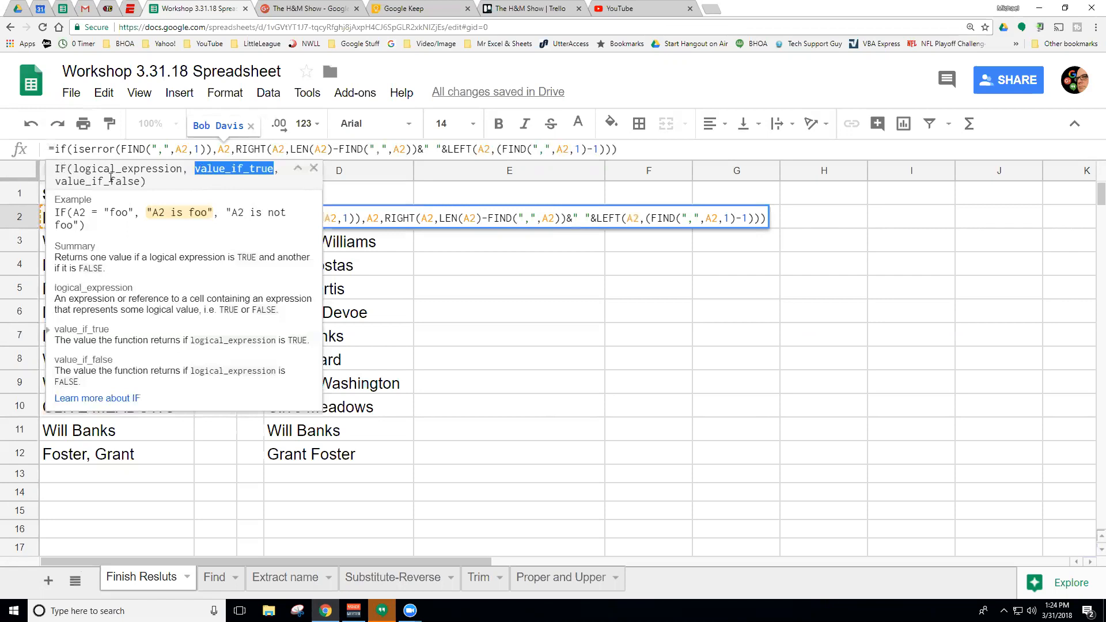
{"action": "left_click", "coordinate": [180, 169]}
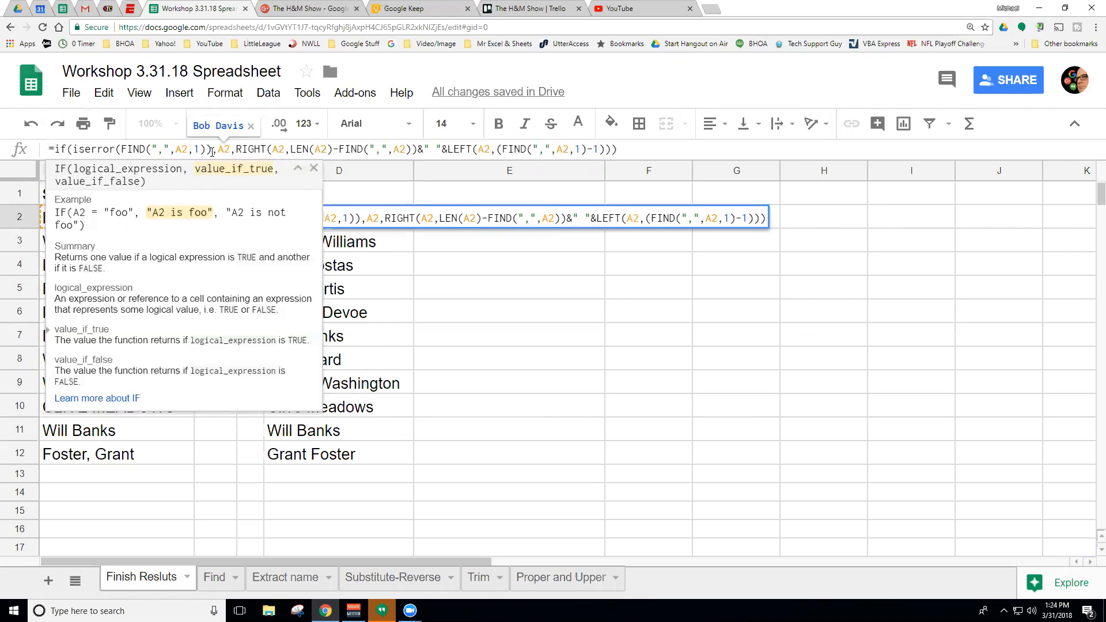
{"action": "left_click_drag", "start_coordinate": [212, 149], "coordinate": [74, 151]}
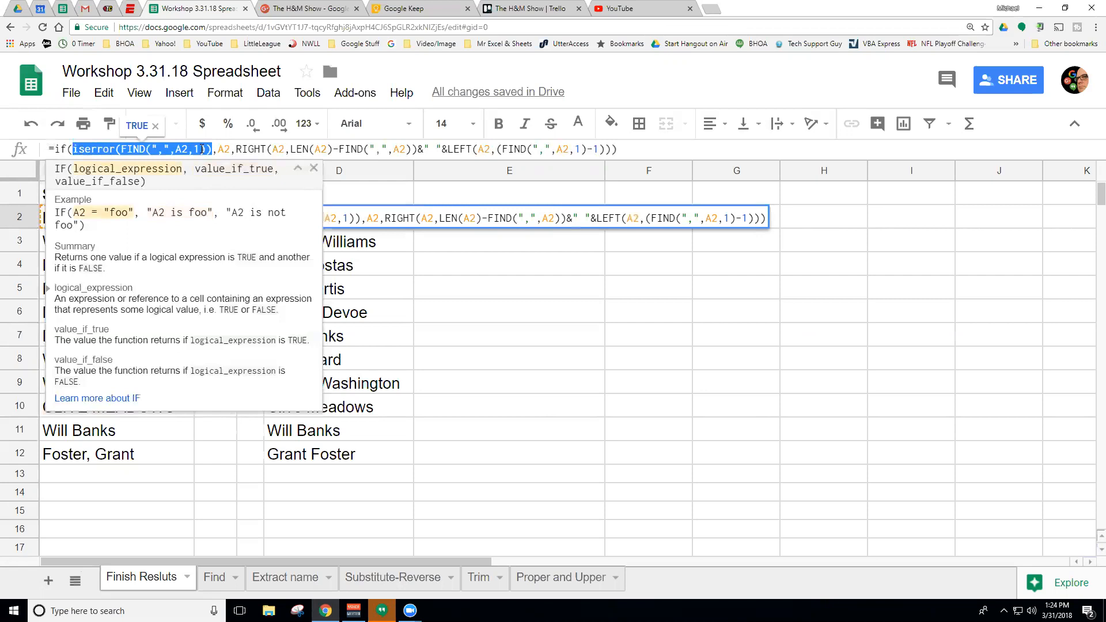
{"action": "left_click_drag", "start_coordinate": [274, 168], "coordinate": [196, 168]}
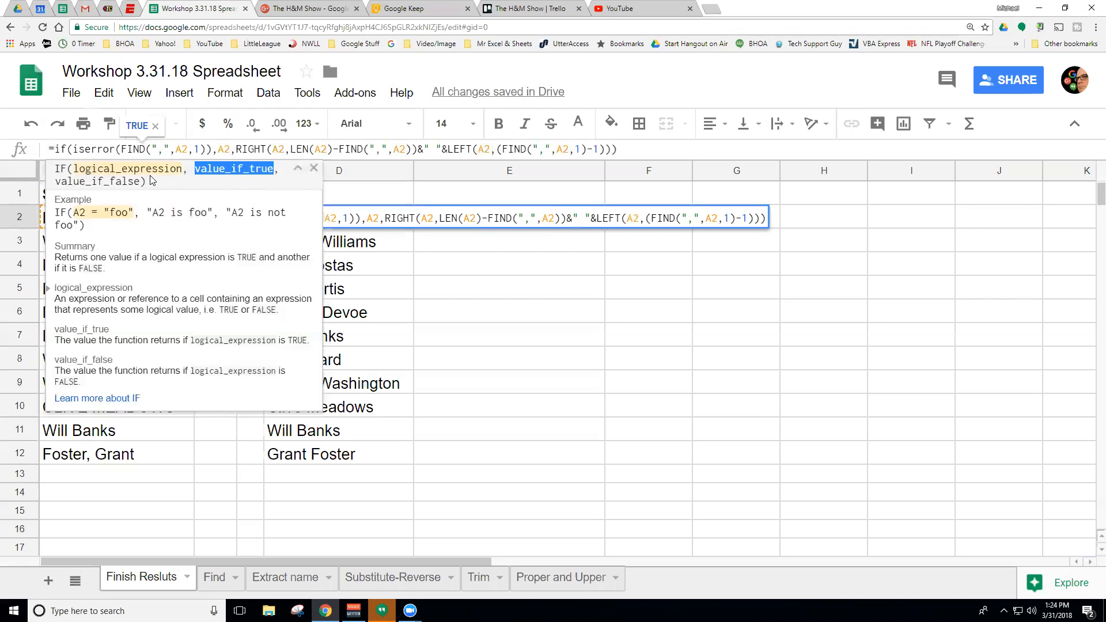
Examine the value_if_false part of B2's formula: the RIGHT expression, the LEFT expression and the &" "& joining them
{"action": "left_click_drag", "start_coordinate": [236, 149], "coordinate": [631, 159]}
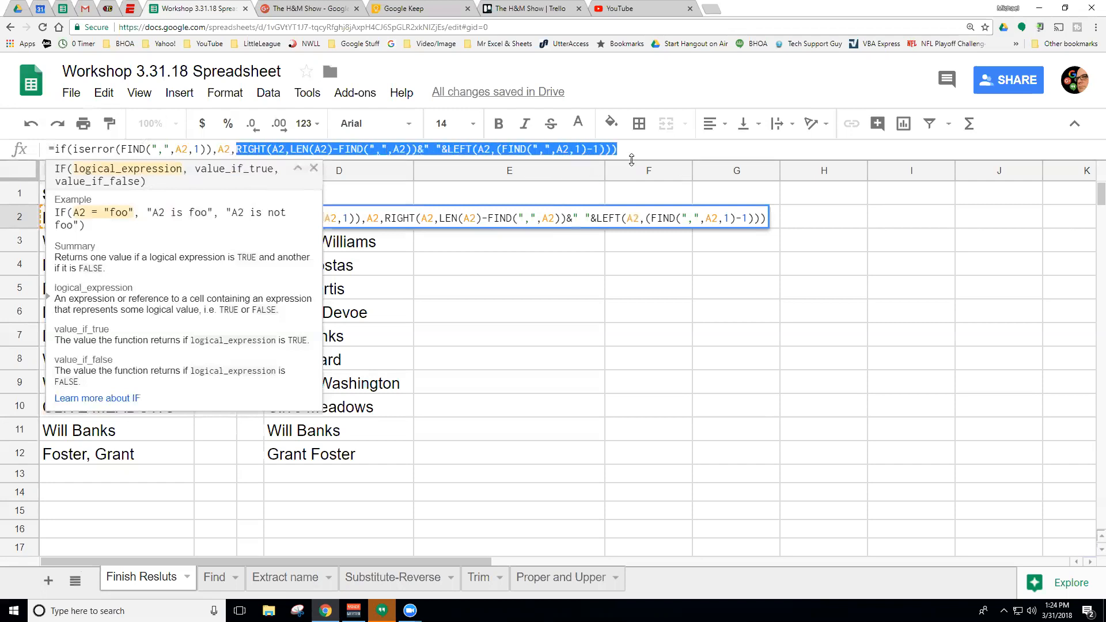
{"action": "left_click", "coordinate": [419, 148]}
{"action": "left_click_drag", "start_coordinate": [419, 148], "coordinate": [237, 151]}
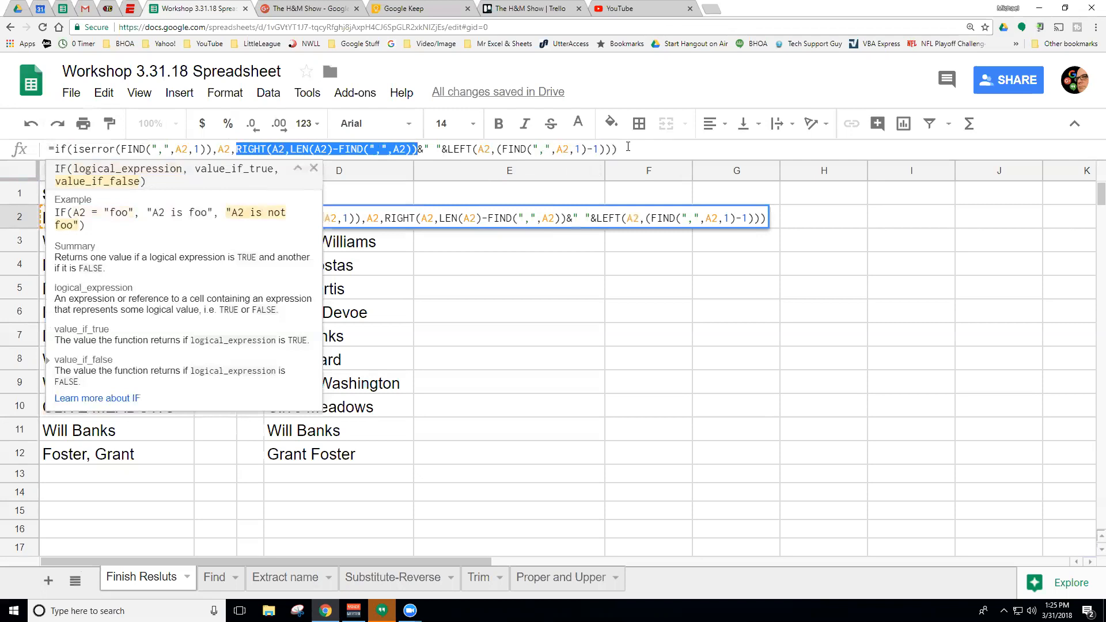
{"action": "left_click_drag", "start_coordinate": [611, 149], "coordinate": [449, 150]}
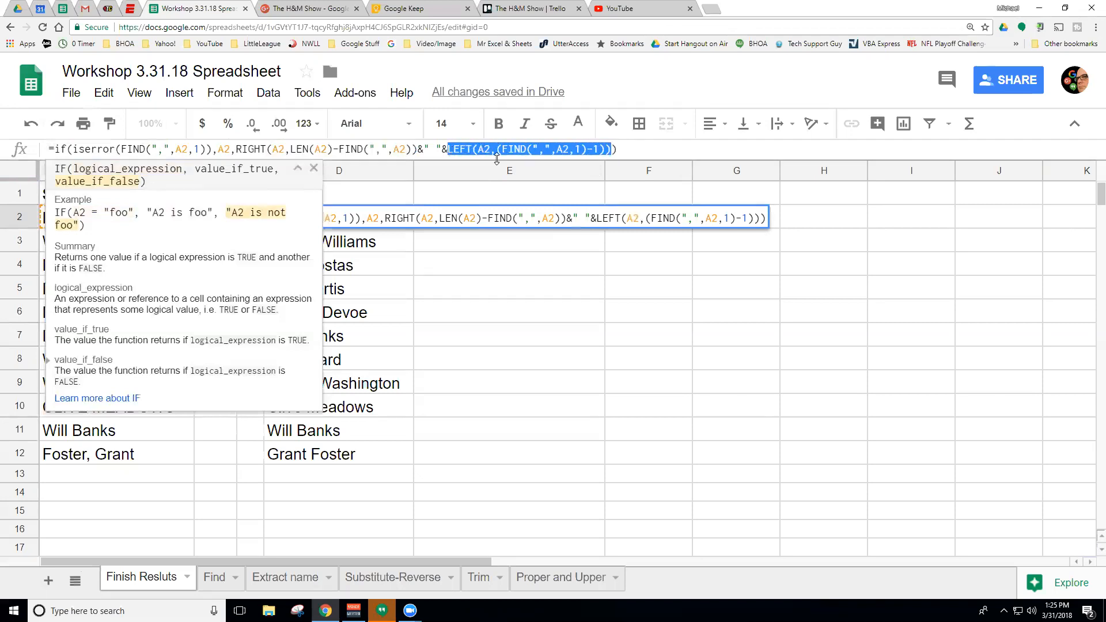
{"action": "left_click", "coordinate": [431, 149]}
{"action": "left_click_drag", "start_coordinate": [417, 149], "coordinate": [447, 152]}
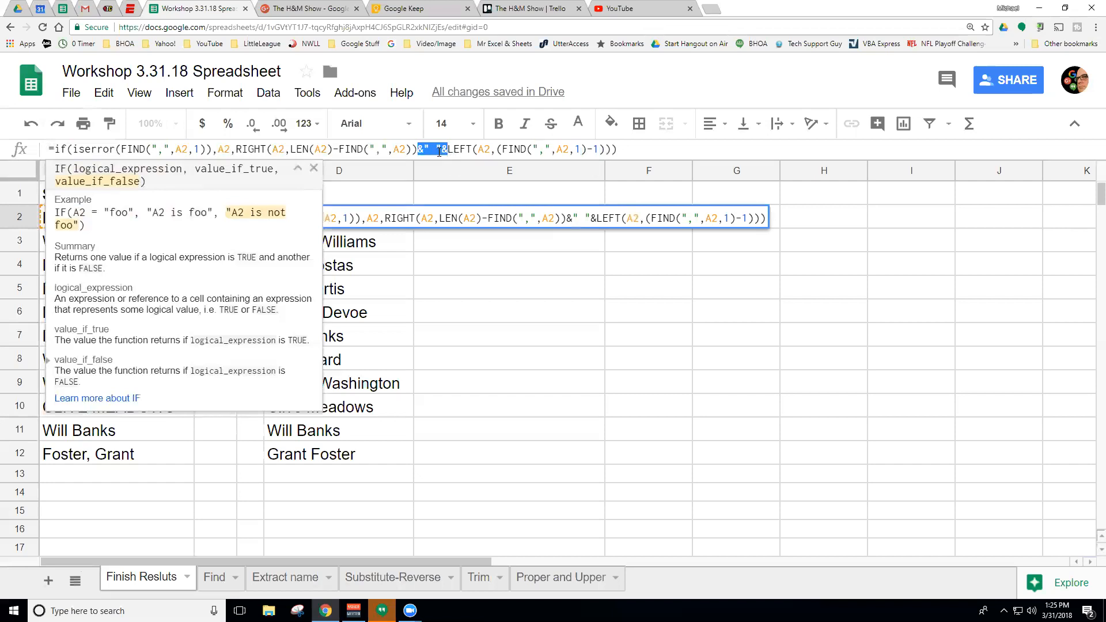
{"action": "left_click", "coordinate": [434, 152]}
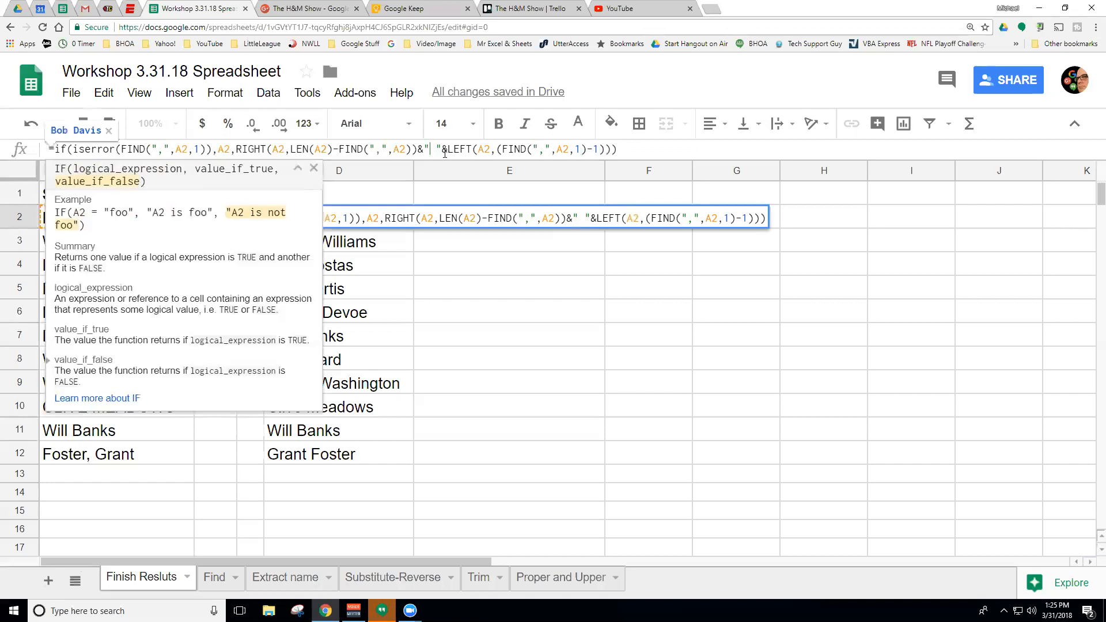
Remove the " "& between the RIGHT and LEFT expressions from B2's formula
{"action": "left_click_drag", "start_coordinate": [448, 149], "coordinate": [424, 149]}
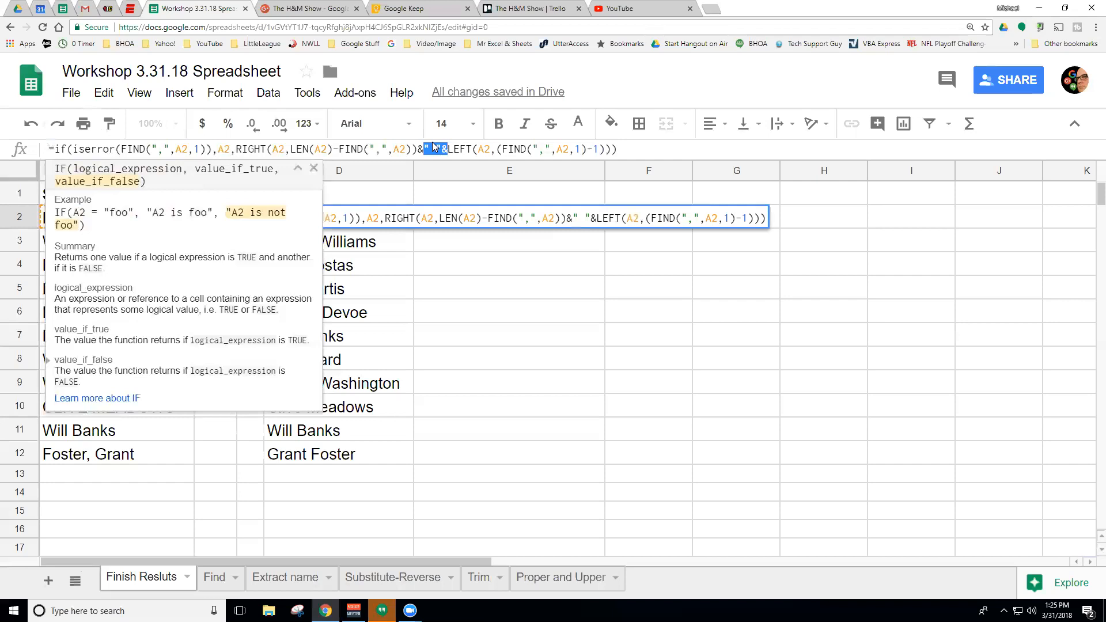
{"action": "key", "text": "BackSpace"}
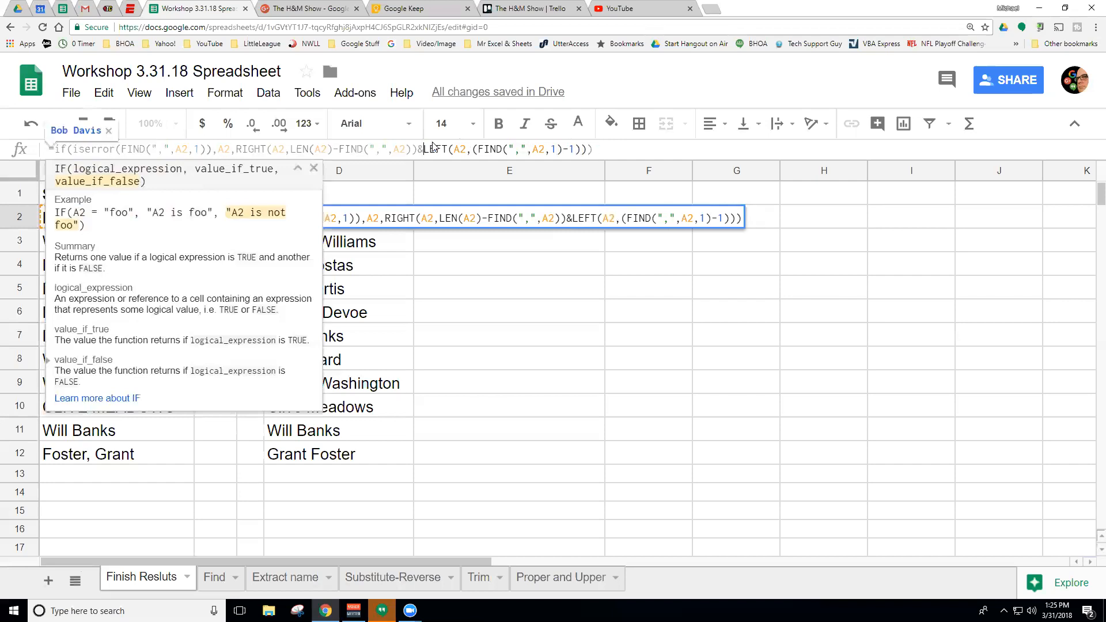
{"action": "key", "text": "Return"}
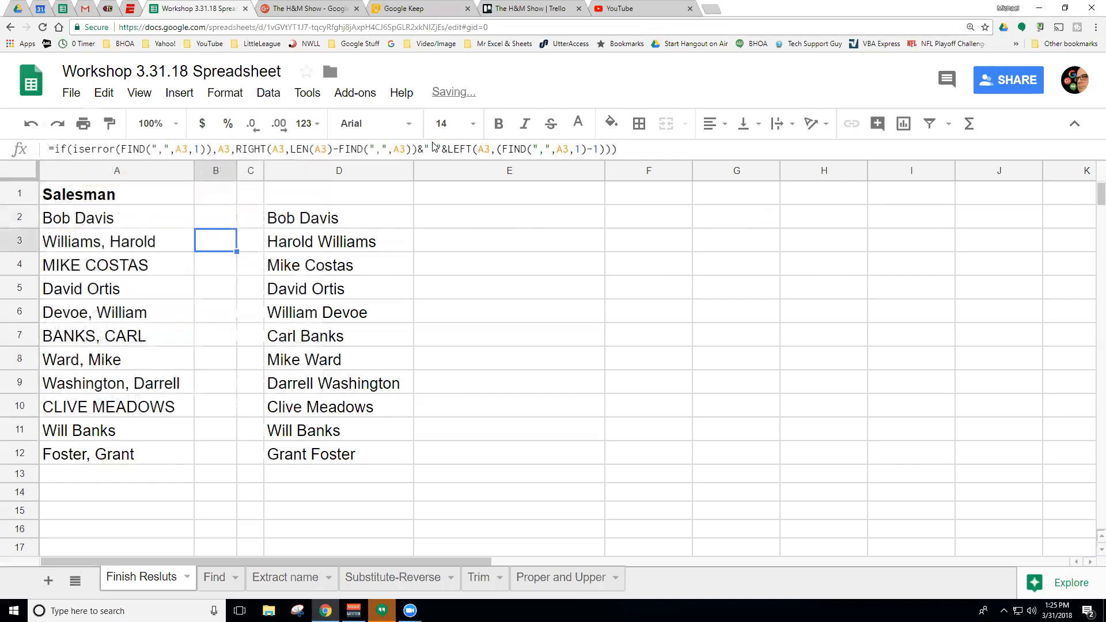
Widen column B and set the text colour of B2 to black
{"action": "left_click", "coordinate": [227, 217]}
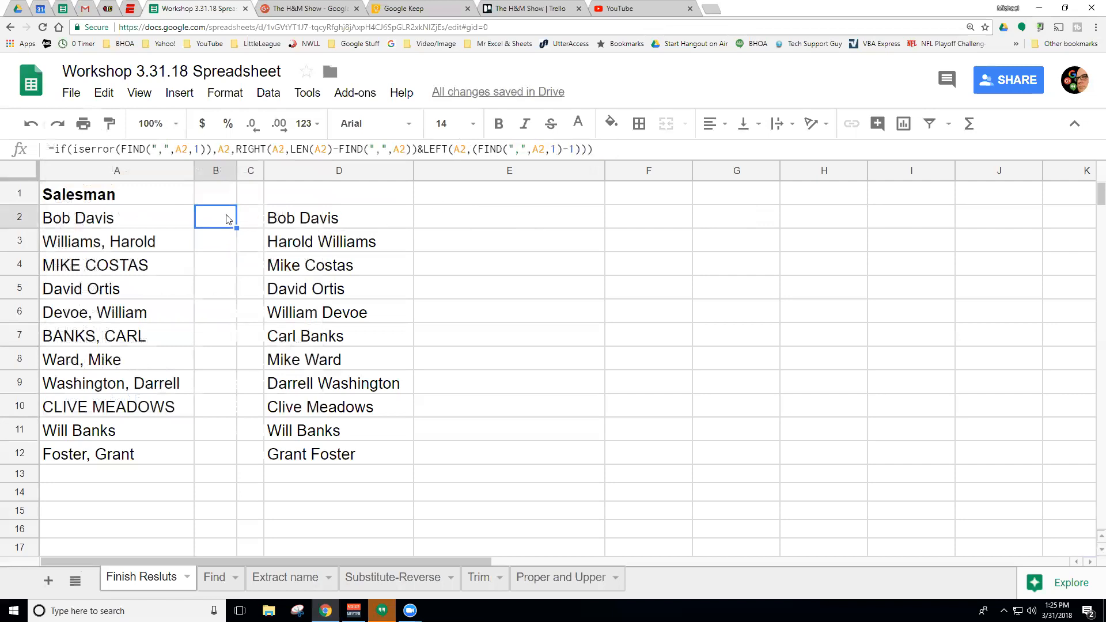
{"action": "left_click_drag", "start_coordinate": [236, 171], "coordinate": [460, 172]}
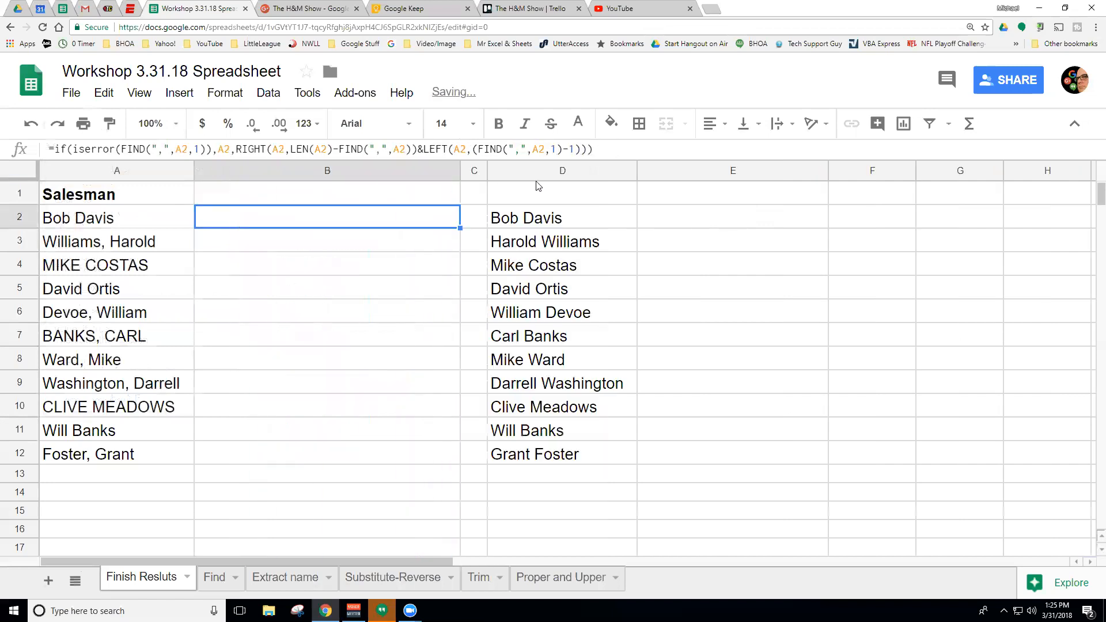
{"action": "left_click", "coordinate": [585, 130]}
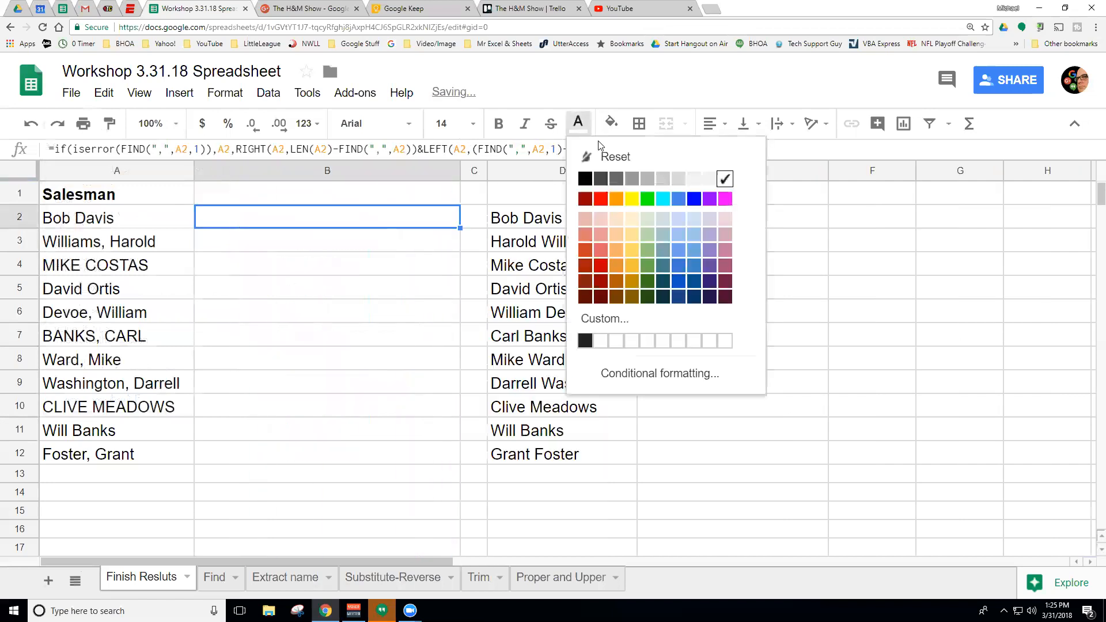
{"action": "left_click", "coordinate": [586, 179]}
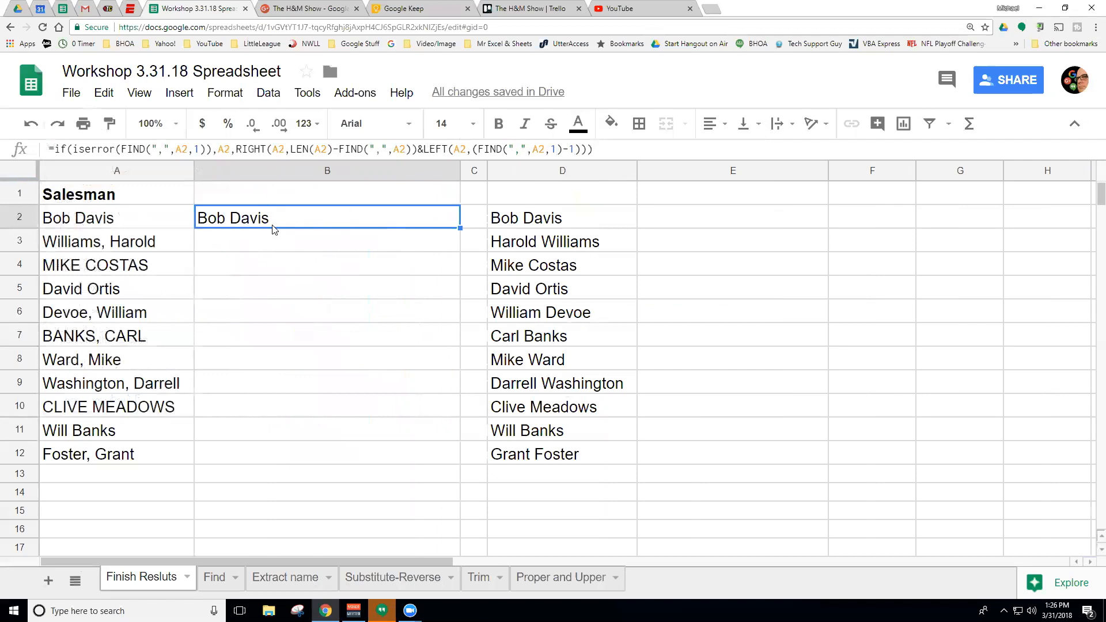
{"action": "double_click", "coordinate": [230, 155]}
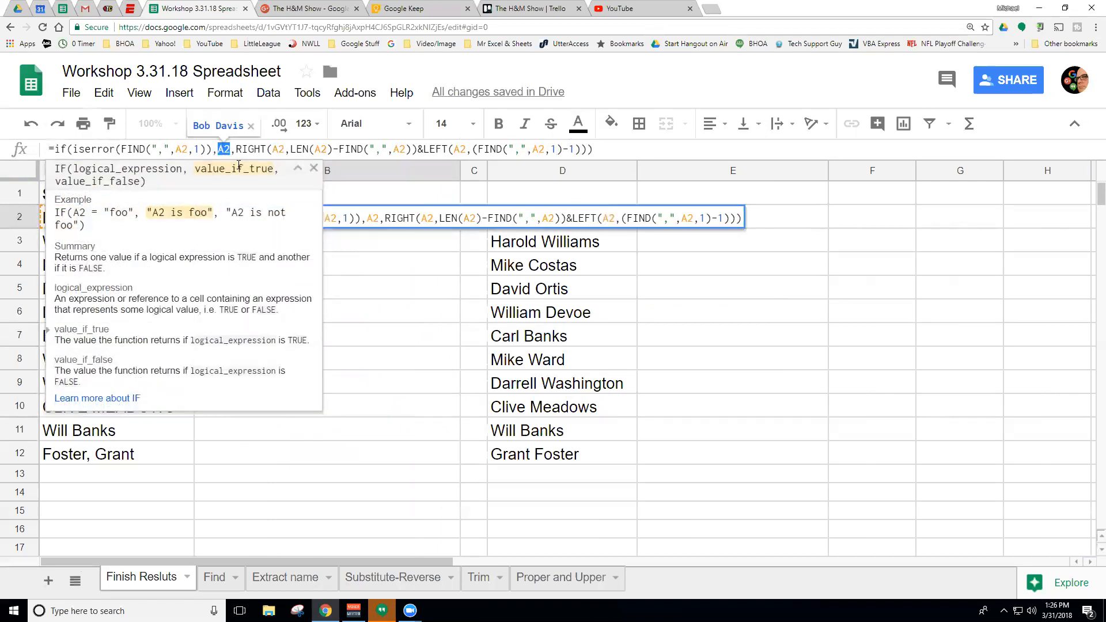
{"action": "key", "text": "Escape"}
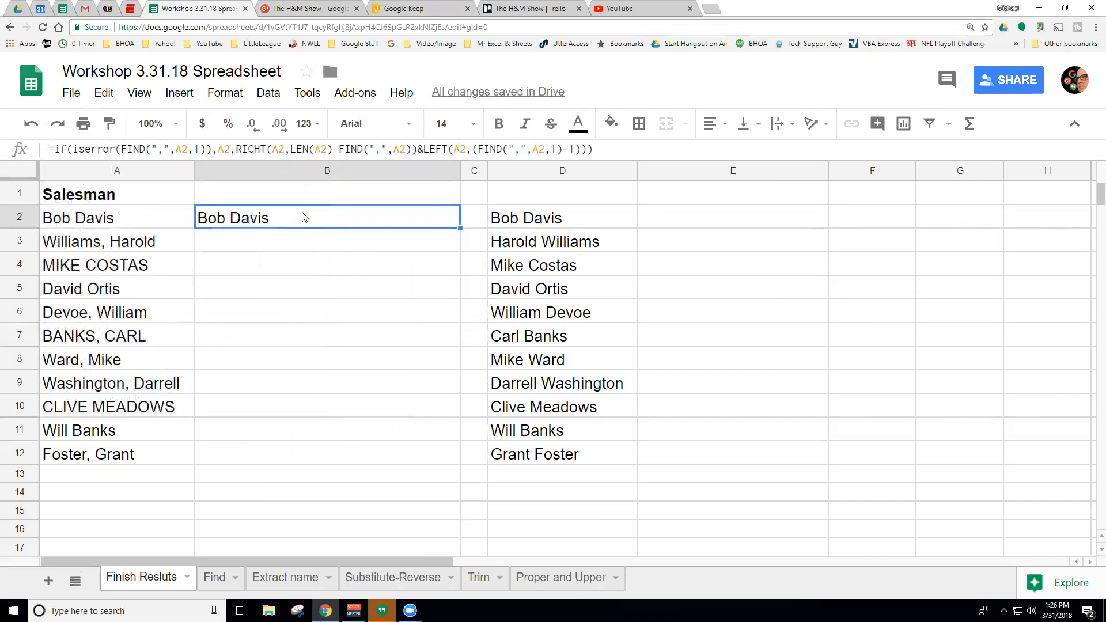
Remove the " "& between the RIGHT and LEFT expressions from B3's formula
{"action": "left_click", "coordinate": [258, 242]}
{"action": "left_click_drag", "start_coordinate": [447, 149], "coordinate": [425, 149]}
{"action": "key", "text": "Delete"}
{"action": "key", "text": "Return"}
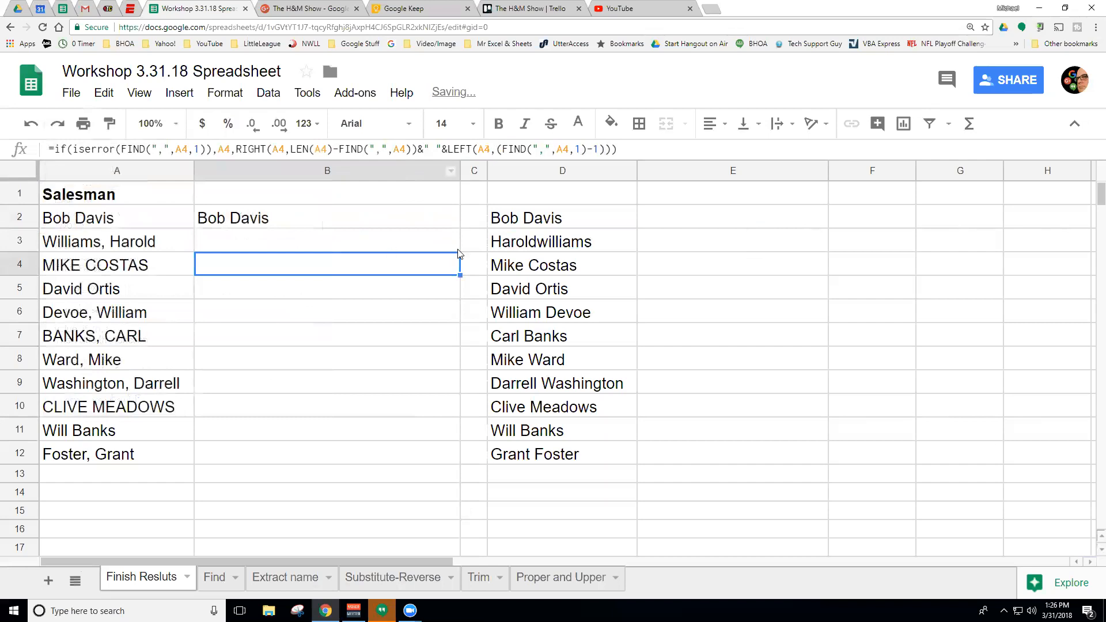
Set the text colour of B3 to black
{"action": "left_click", "coordinate": [437, 244]}
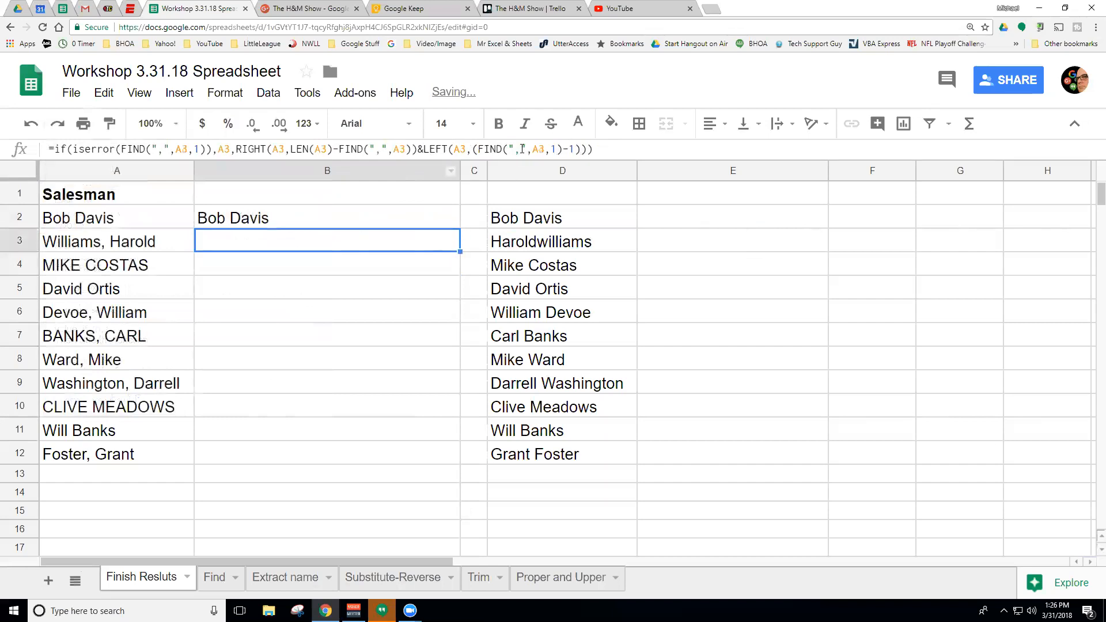
{"action": "left_click", "coordinate": [578, 123]}
{"action": "left_click", "coordinate": [585, 179]}
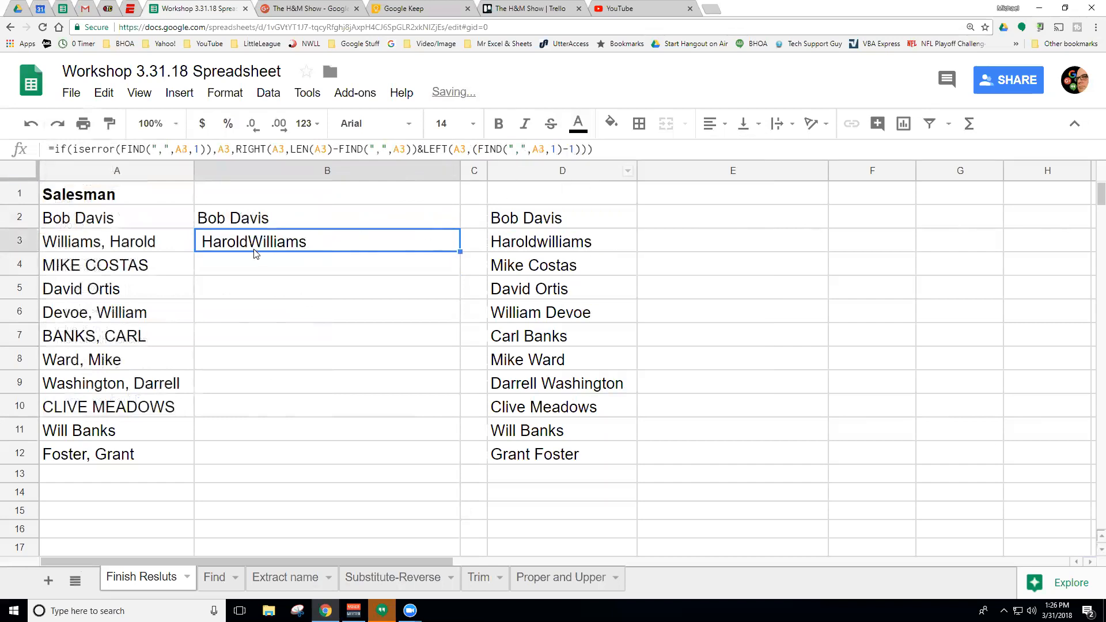
{"action": "key", "text": "Up"}
{"action": "key", "text": "Down"}
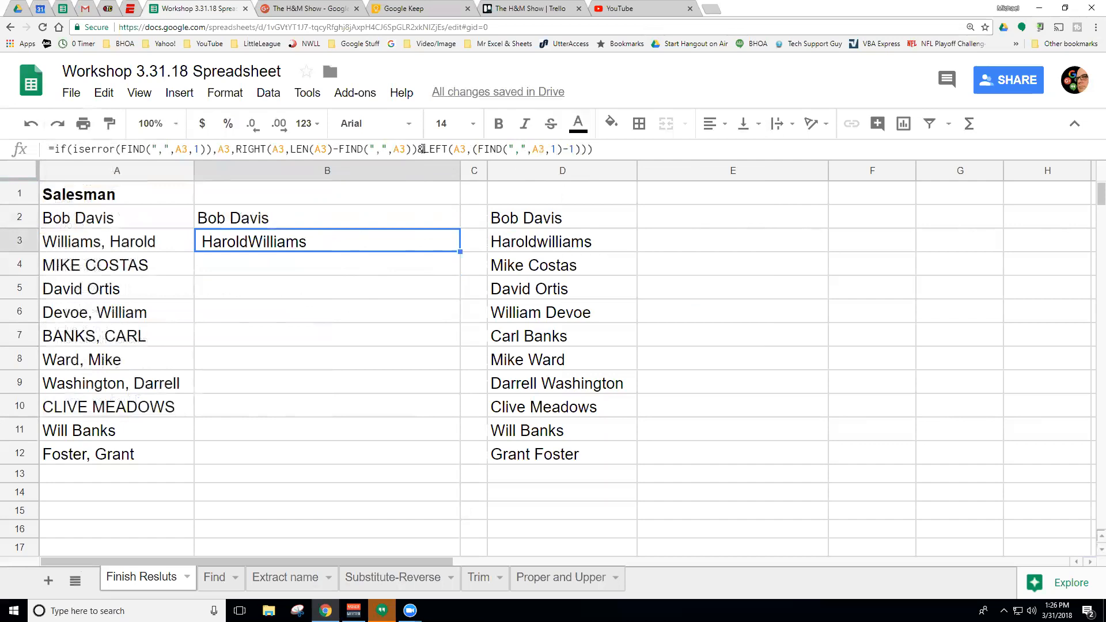
{"action": "left_click", "coordinate": [428, 149]}
{"action": "left_click", "coordinate": [429, 196]}
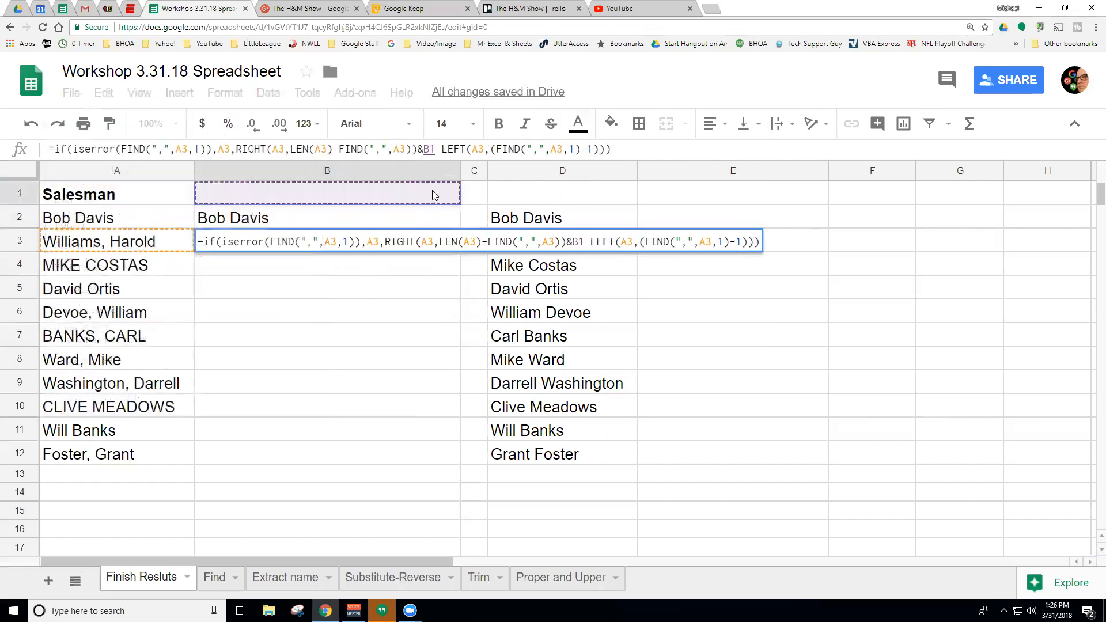
{"action": "key", "text": "BackSpace"}
{"action": "key", "text": "Return"}
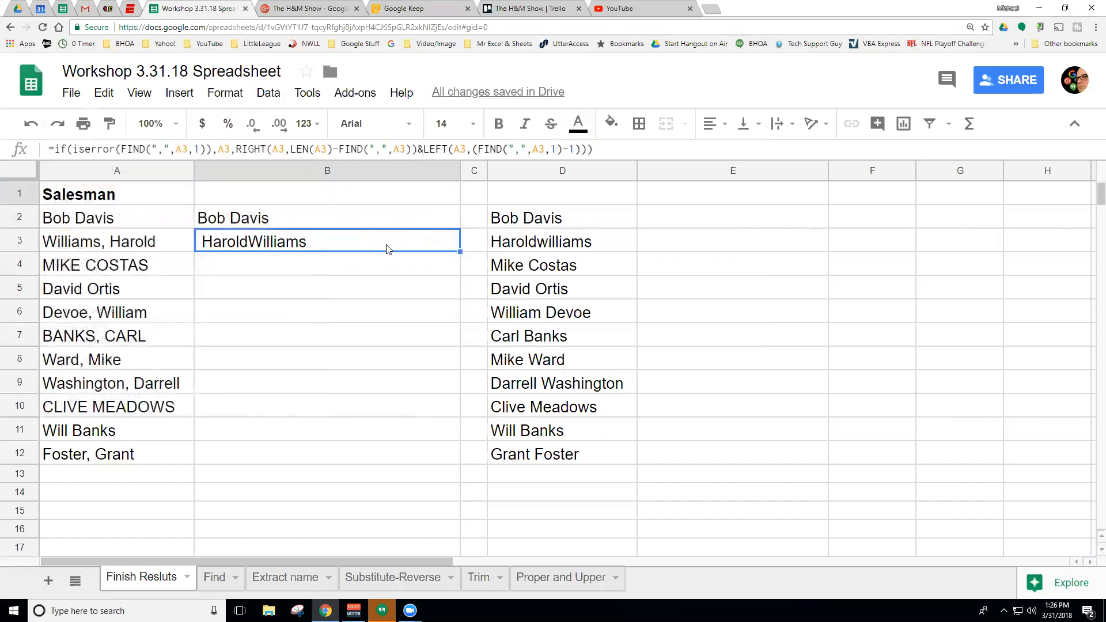
Insert " "& between the RIGHT and LEFT expressions in B3's formula
{"action": "left_click", "coordinate": [424, 150]}
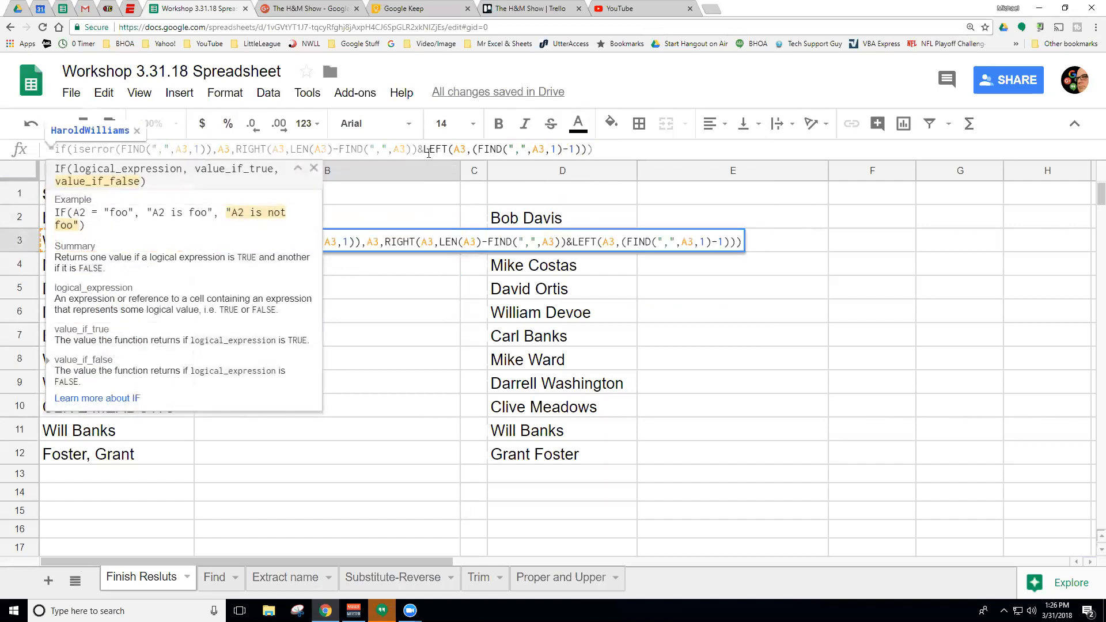
{"action": "type", "text": "\""}
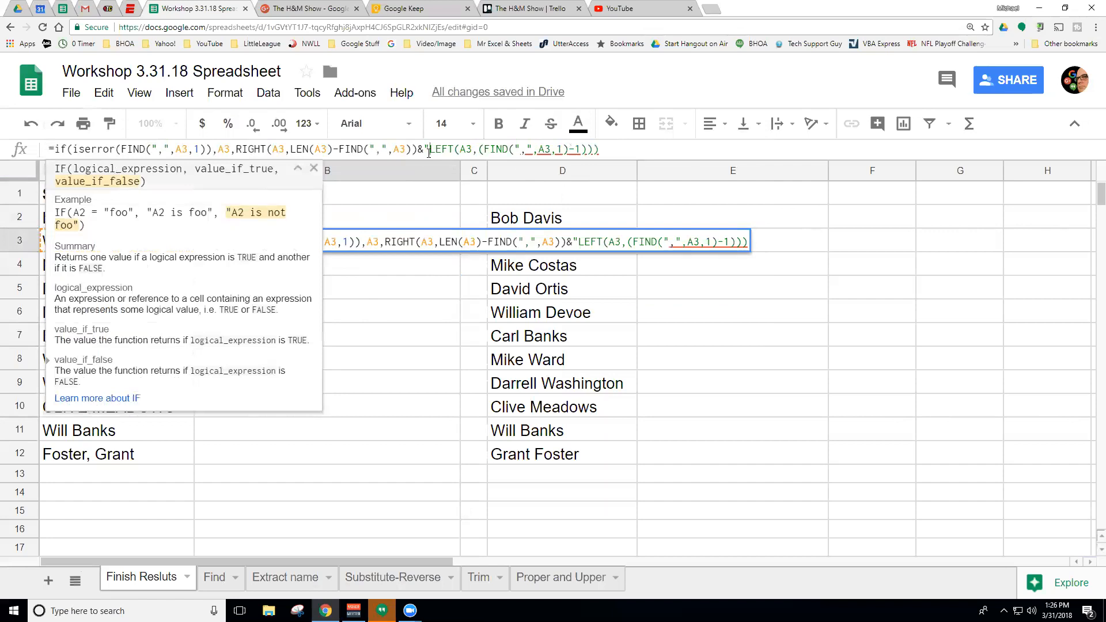
{"action": "type", "text": " \""}
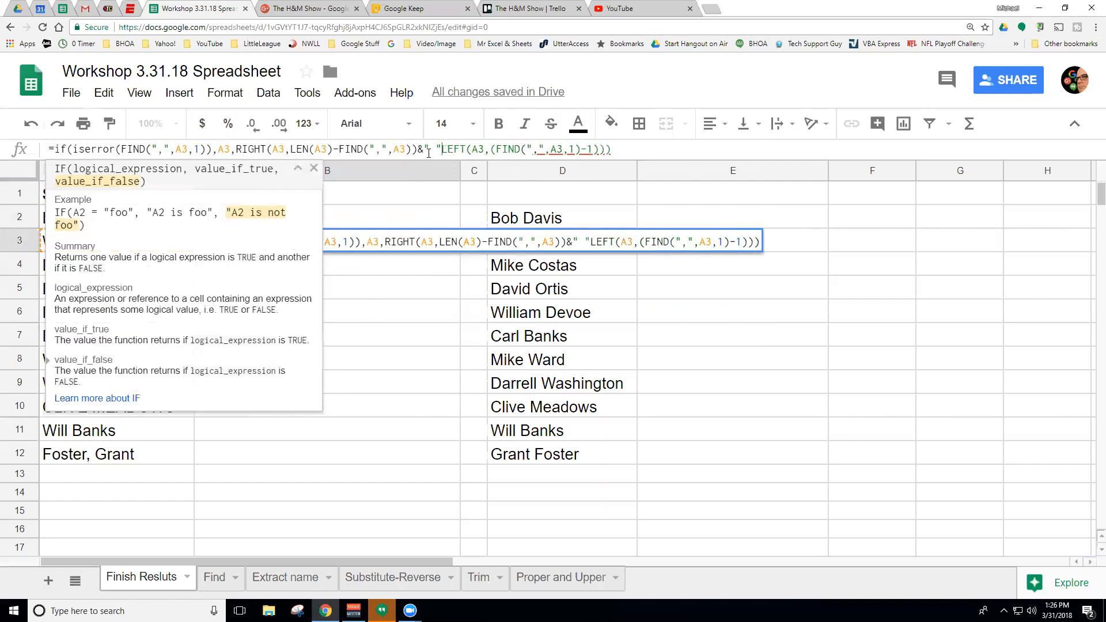
{"action": "type", "text": "&"}
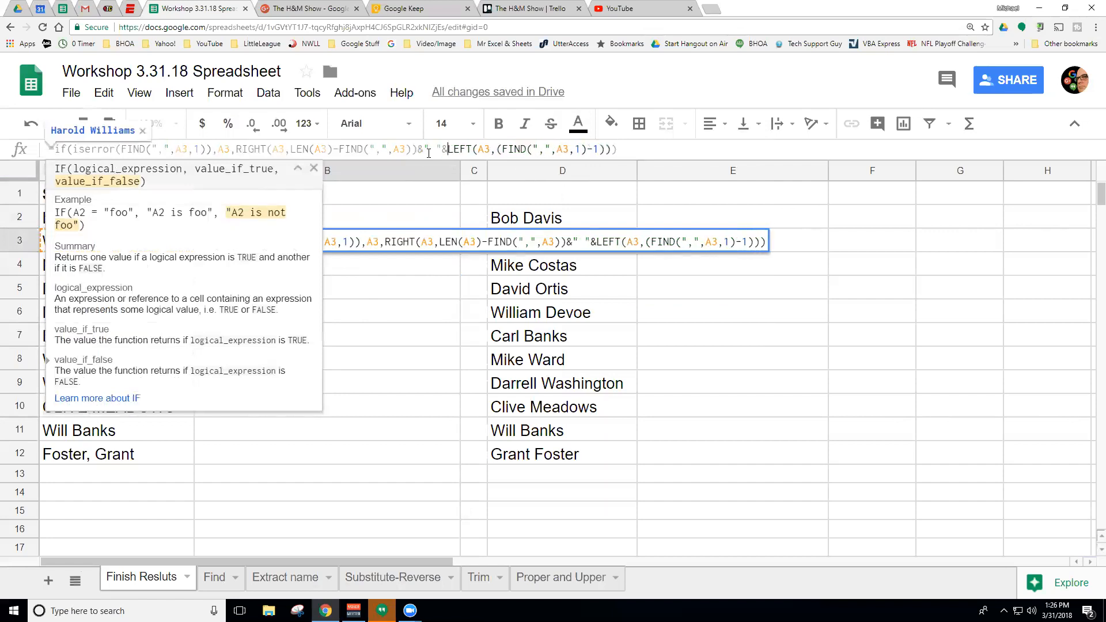
{"action": "key", "text": "Return"}
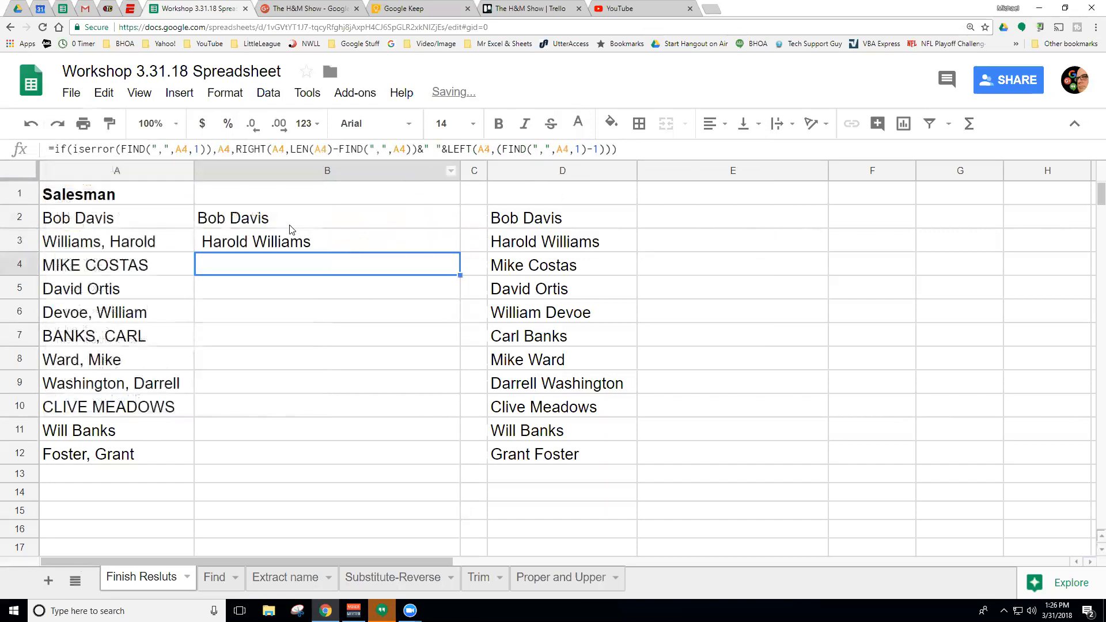
Replace the joining space in B3's formula with the text " Mr Boss "
{"action": "left_click", "coordinate": [275, 243]}
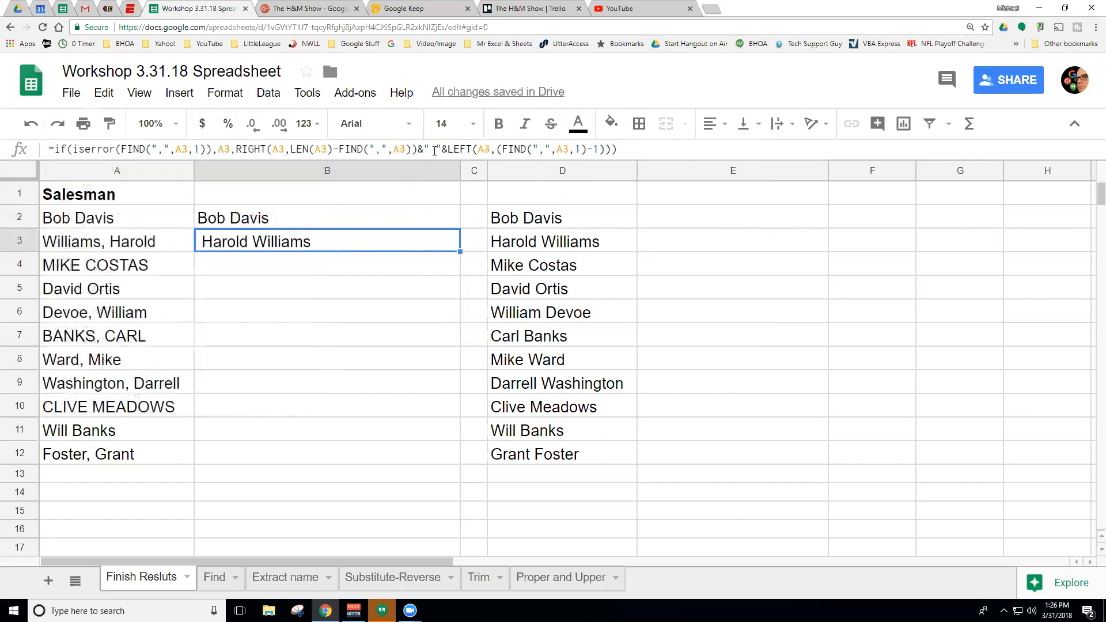
{"action": "left_click", "coordinate": [436, 149]}
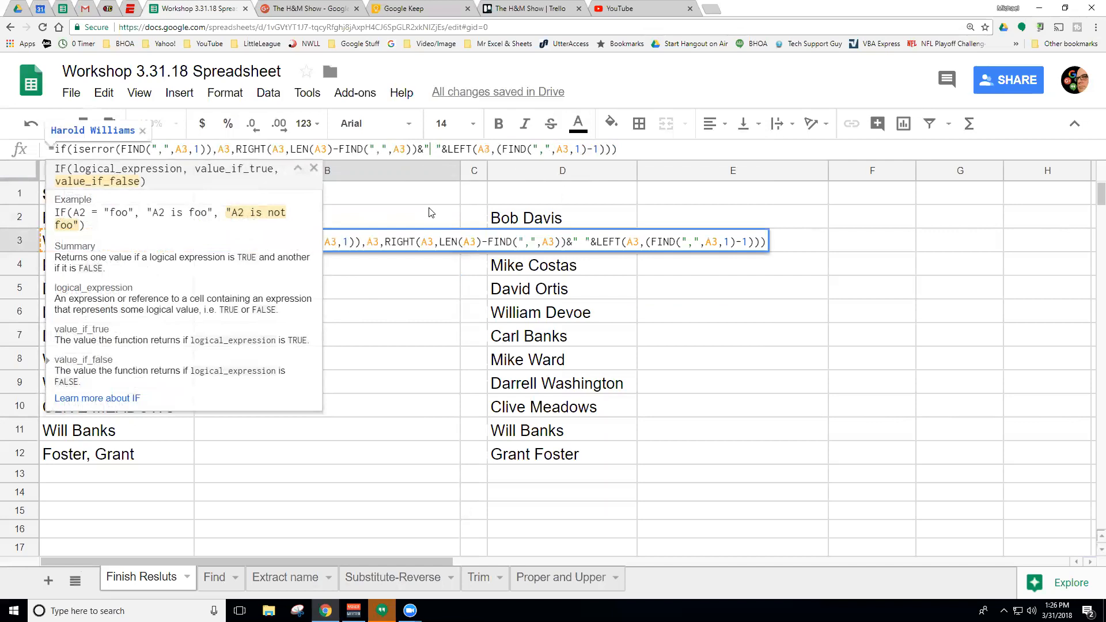
{"action": "type", "text": "Mr"}
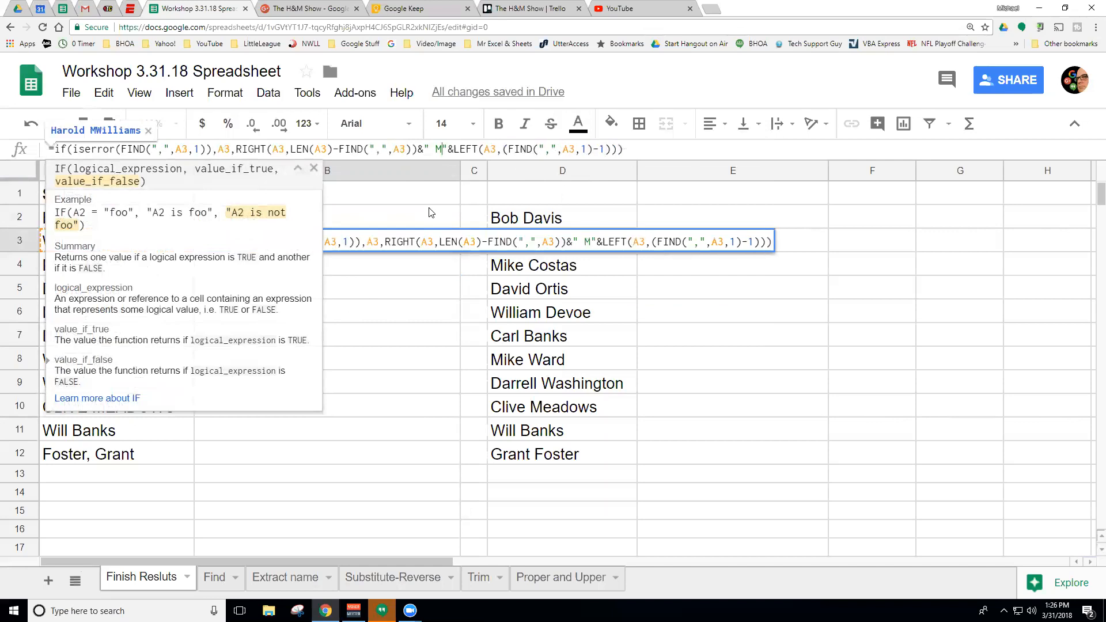
{"action": "type", "text": " Boss"}
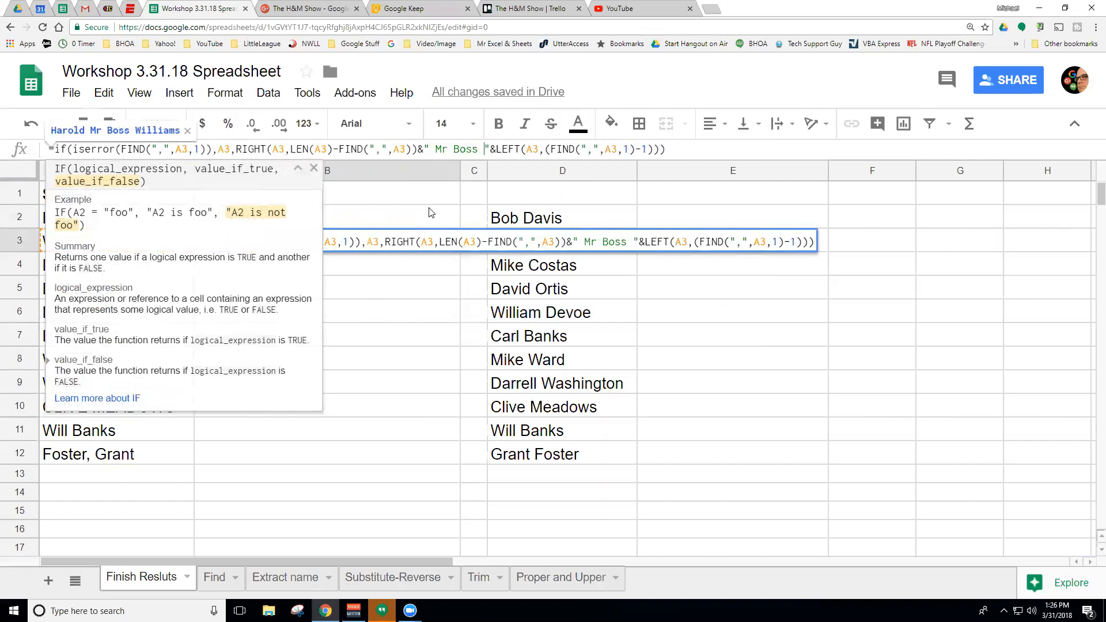
{"action": "key", "text": "Return"}
Fill B3's formula down through B6
{"action": "left_click", "coordinate": [295, 248]}
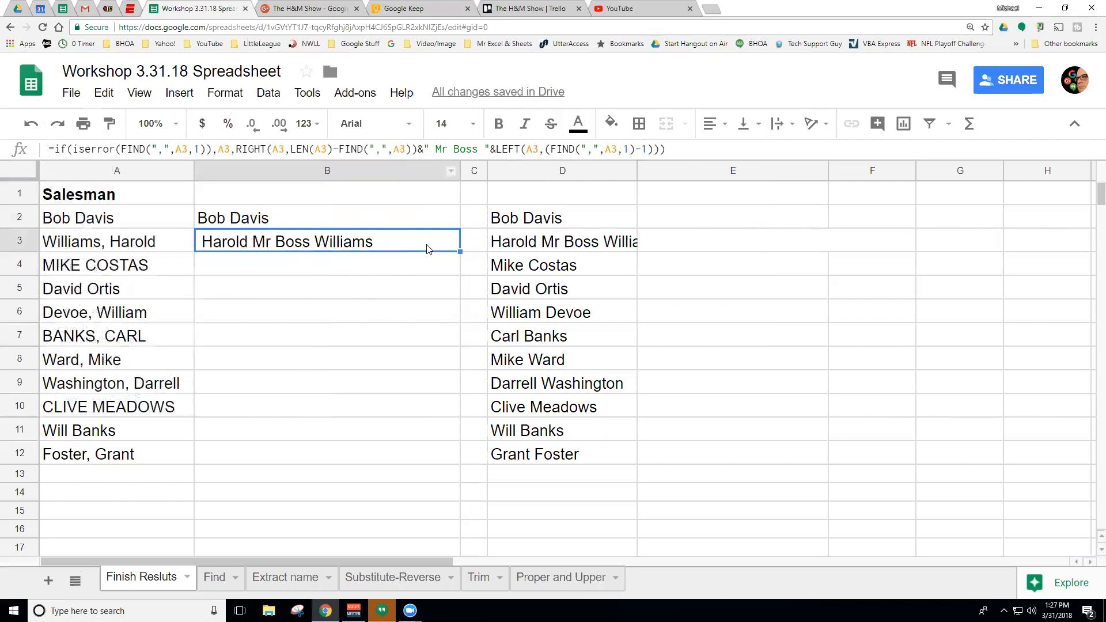
{"action": "left_click_drag", "start_coordinate": [460, 251], "coordinate": [403, 272]}
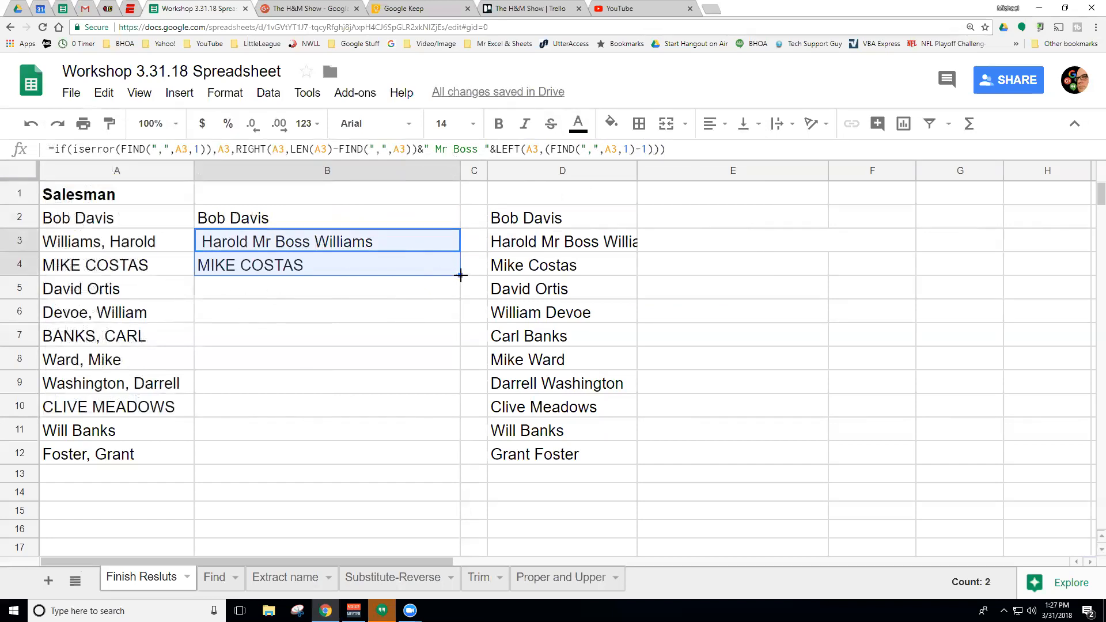
{"action": "left_click_drag", "start_coordinate": [460, 275], "coordinate": [460, 310]}
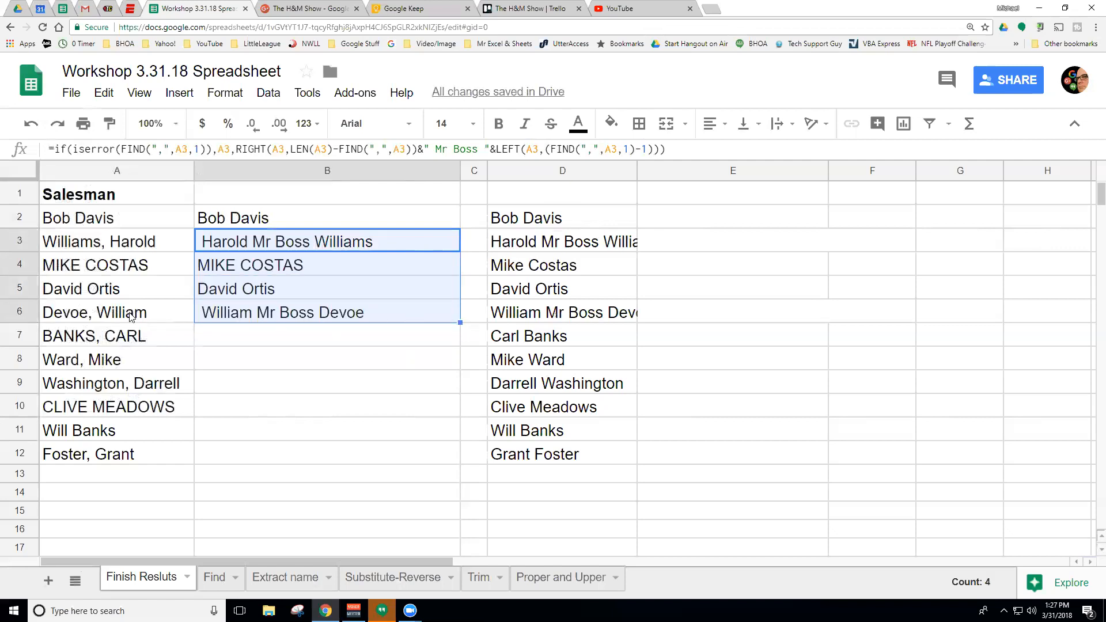
Compare the formula results in B3, B5 and B6 with the original names in A3 and A6
{"action": "left_click", "coordinate": [218, 294]}
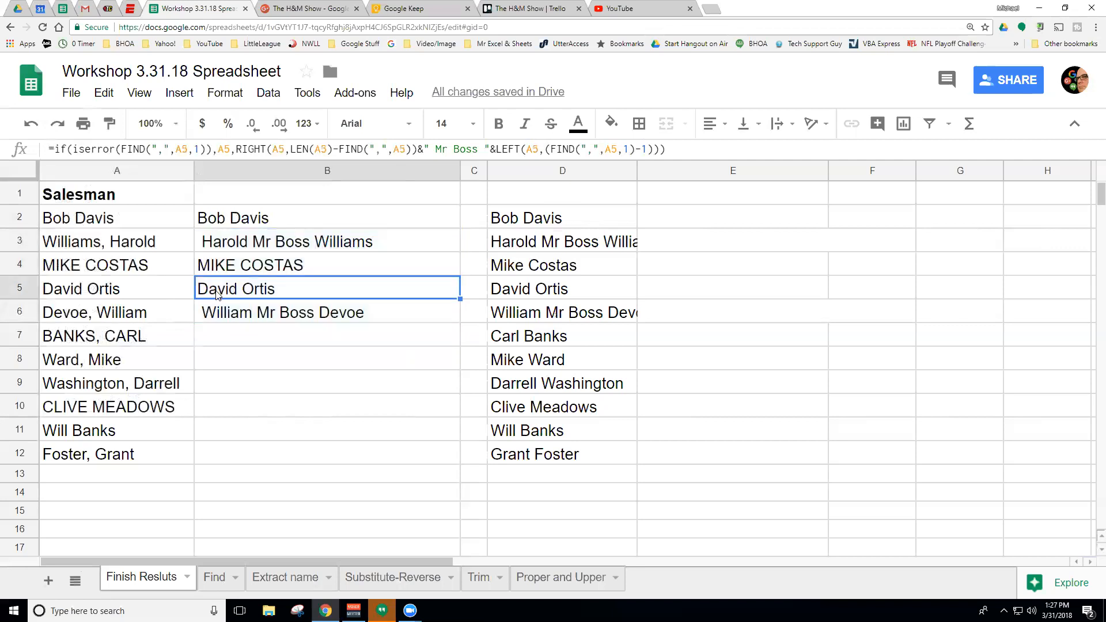
{"action": "left_click", "coordinate": [279, 247]}
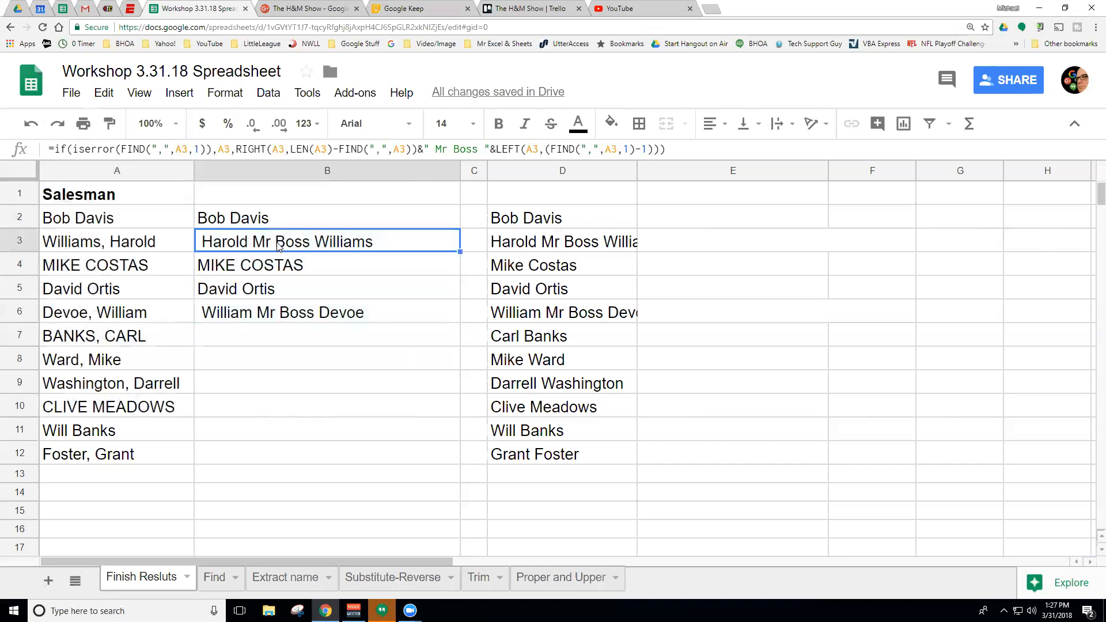
{"action": "left_click", "coordinate": [286, 314]}
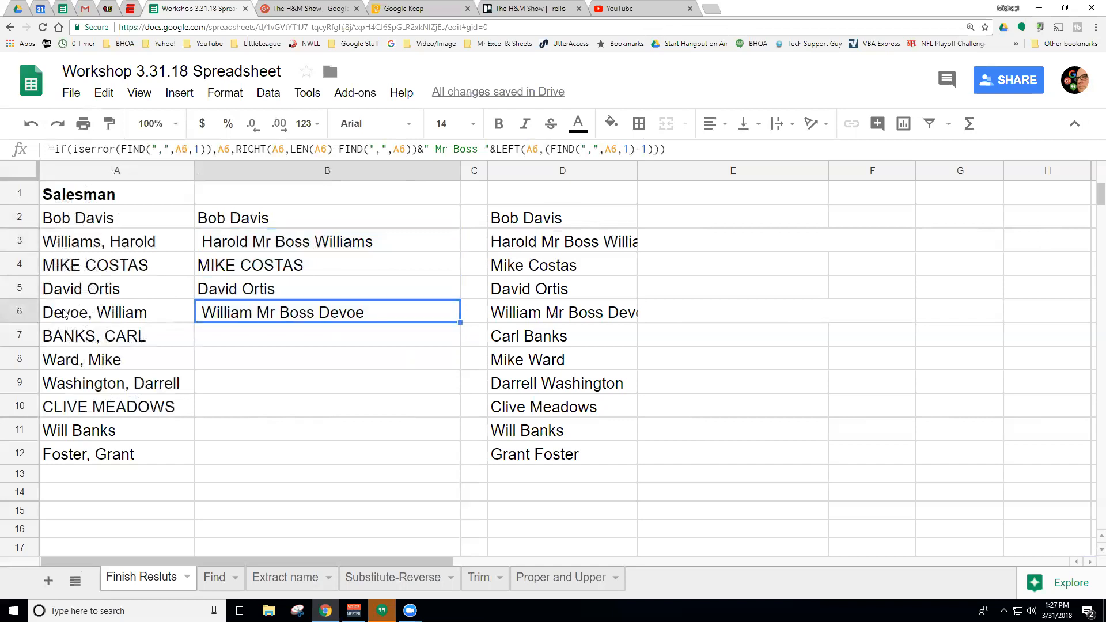
{"action": "left_click", "coordinate": [65, 313]}
{"action": "left_click", "coordinate": [103, 250]}
{"action": "left_click", "coordinate": [247, 245]}
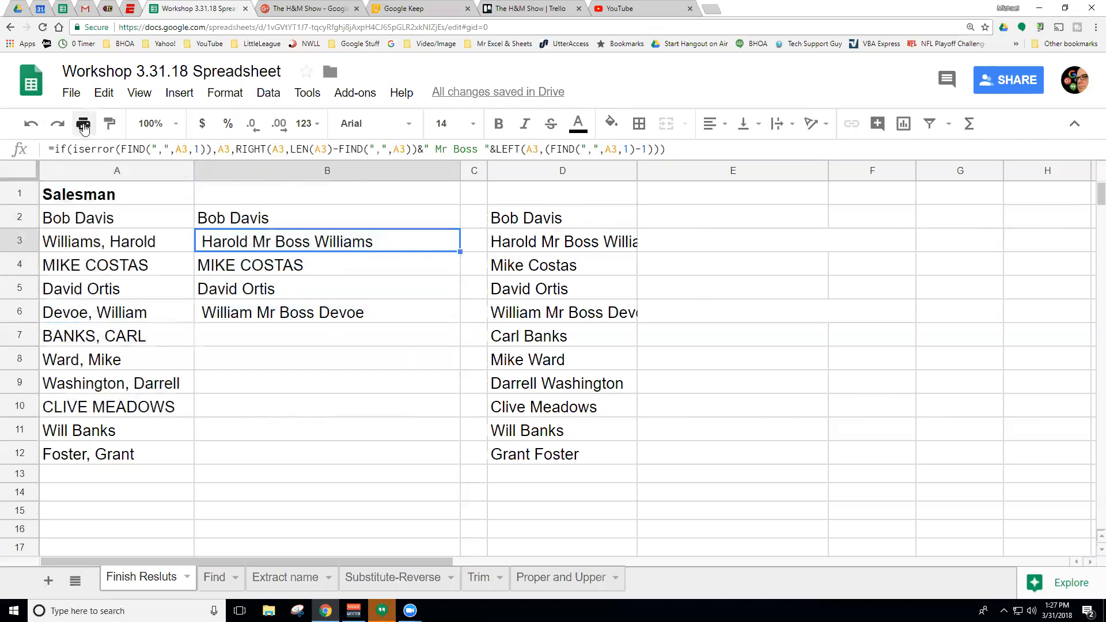
Undo the recent edits in B3:B6 and the black text colour in B2, and narrow column B
{"action": "left_click", "coordinate": [31, 126]}
{"action": "left_click", "coordinate": [31, 125]}
{"action": "left_click", "coordinate": [31, 125]}
{"action": "left_click", "coordinate": [31, 126]}
{"action": "left_click", "coordinate": [30, 126]}
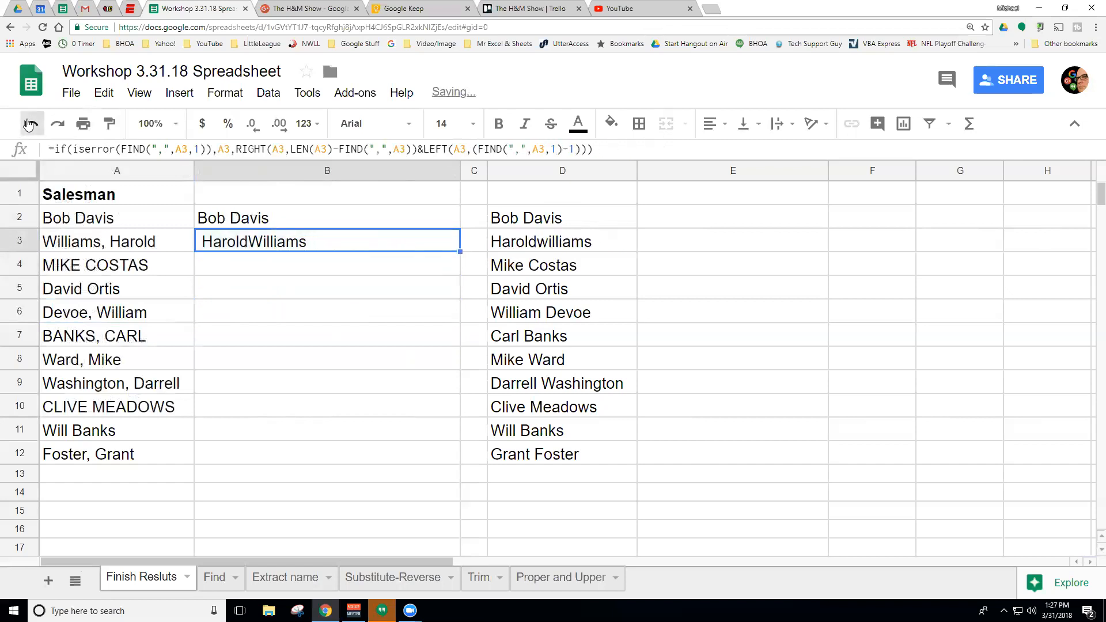
{"action": "left_click", "coordinate": [30, 125]}
{"action": "left_click", "coordinate": [31, 124]}
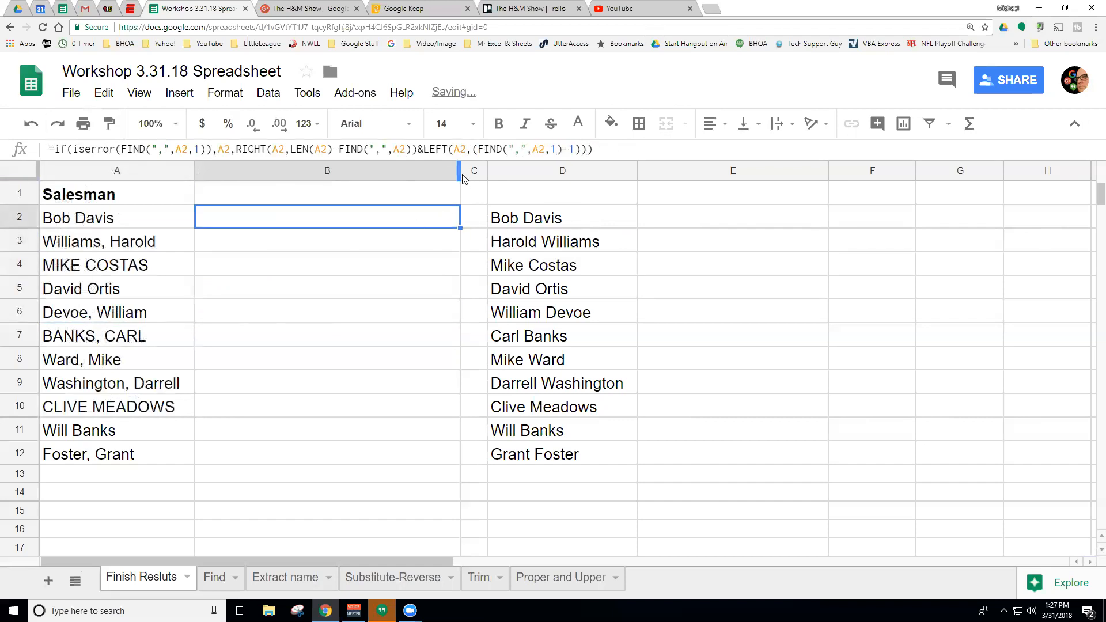
{"action": "left_click_drag", "start_coordinate": [459, 170], "coordinate": [227, 170]}
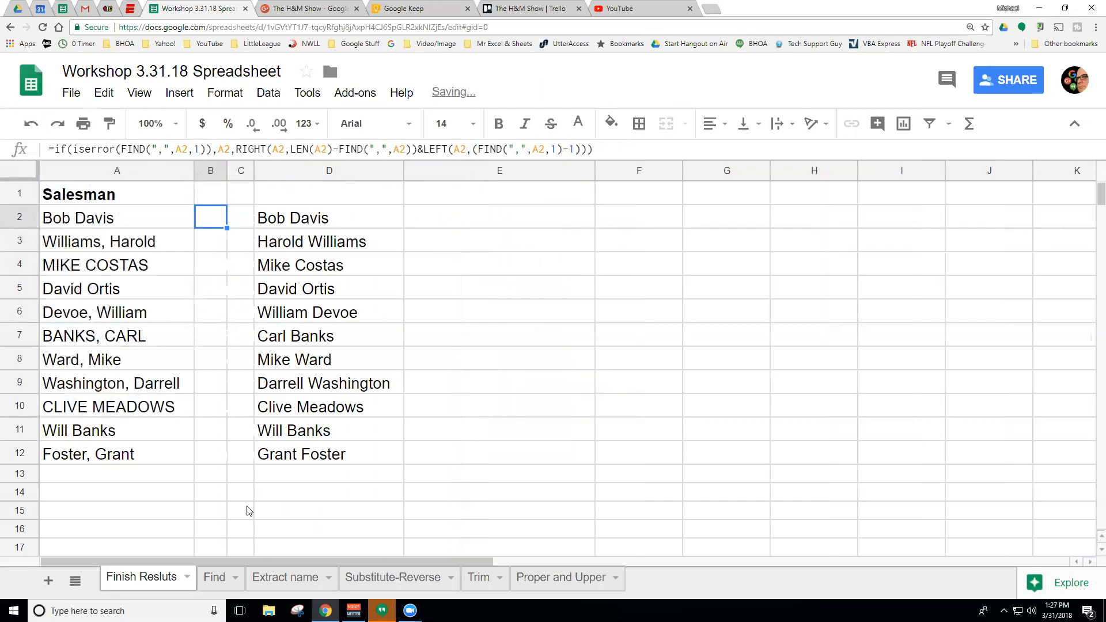
Open the Extract name sheet and examine the ISERROR, LEFT and RIGHT formula texts in row 3
{"action": "left_click", "coordinate": [286, 577]}
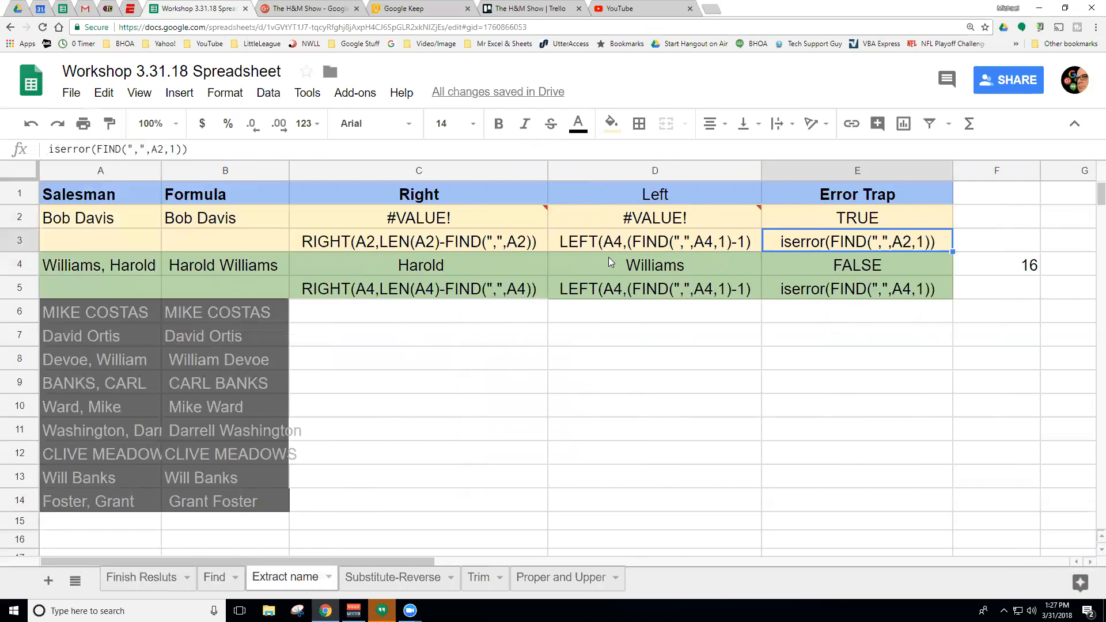
{"action": "left_click", "coordinate": [275, 238]}
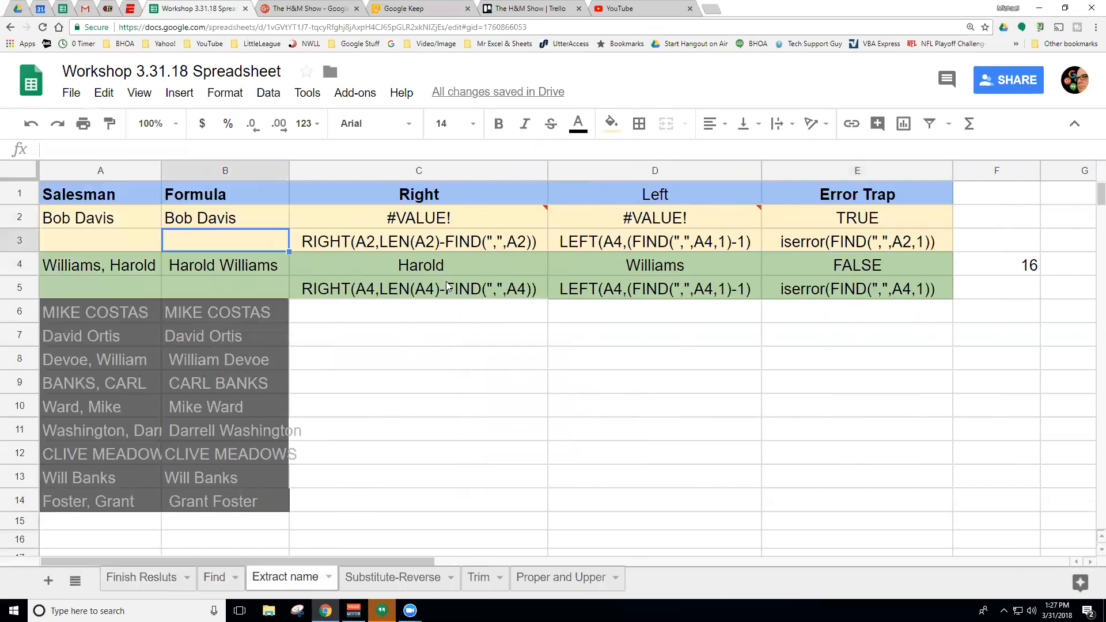
{"action": "left_click", "coordinate": [794, 249]}
{"action": "left_click", "coordinate": [698, 249]}
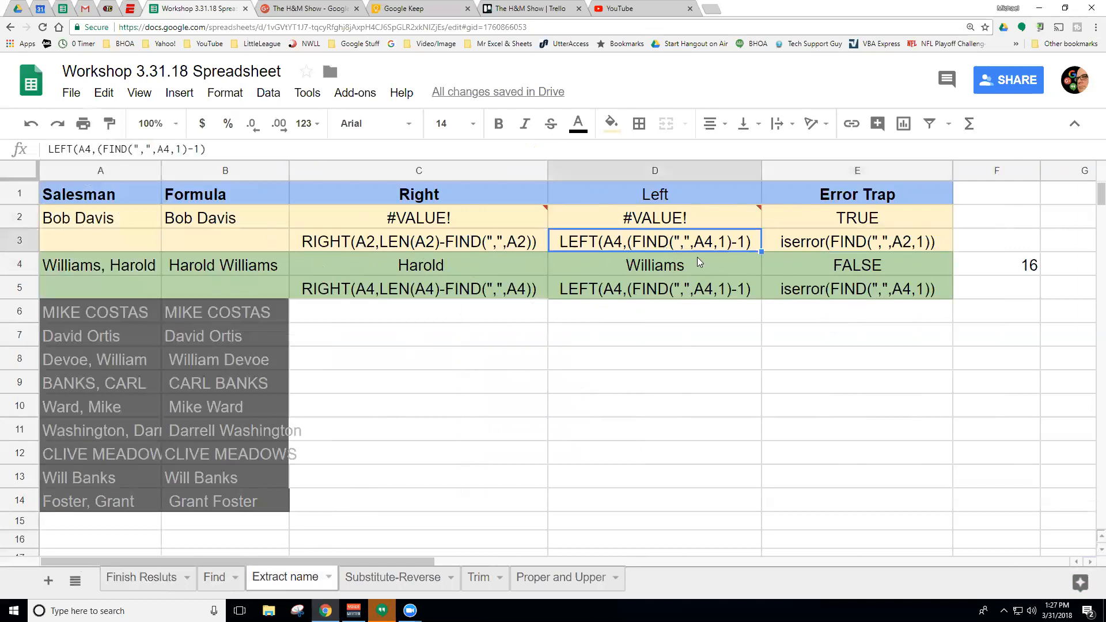
{"action": "left_click", "coordinate": [496, 243]}
{"action": "left_click", "coordinate": [612, 245]}
Open the Substitute-Reverse sheet and examine the text, search and replacement arguments of the SUBSTITUTE formula in C10
{"action": "left_click", "coordinate": [381, 578]}
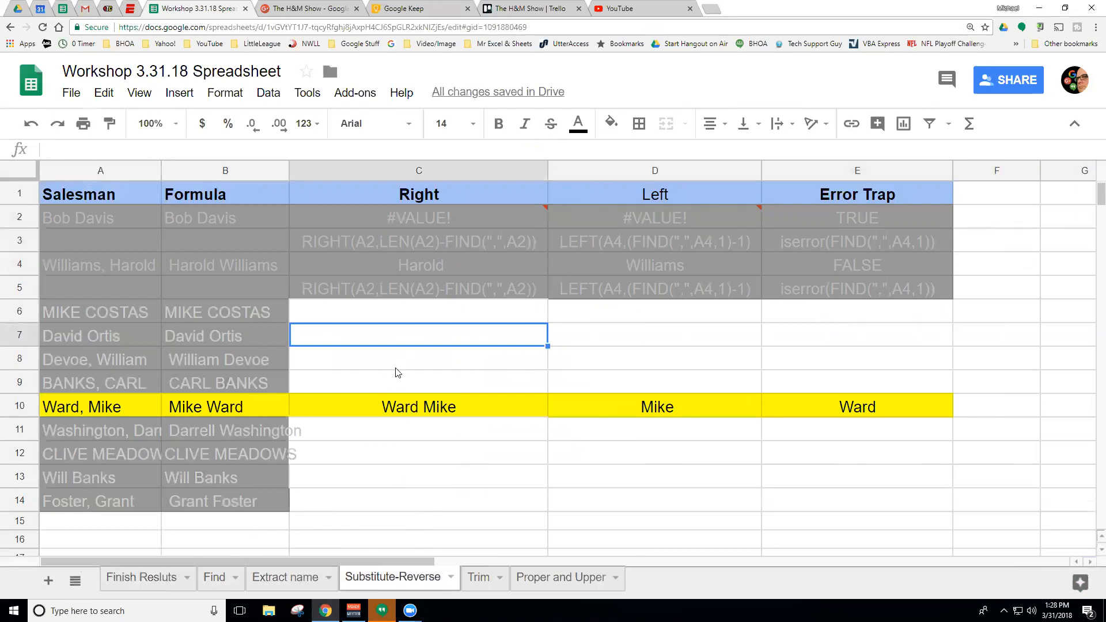
{"action": "left_click", "coordinate": [418, 378]}
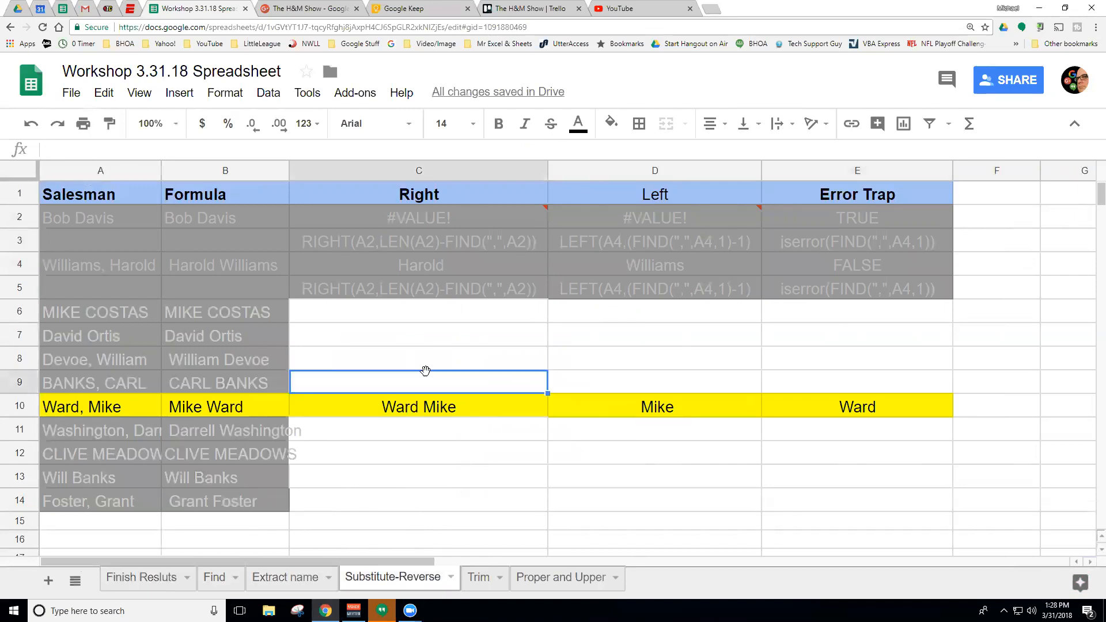
{"action": "left_click", "coordinate": [427, 407]}
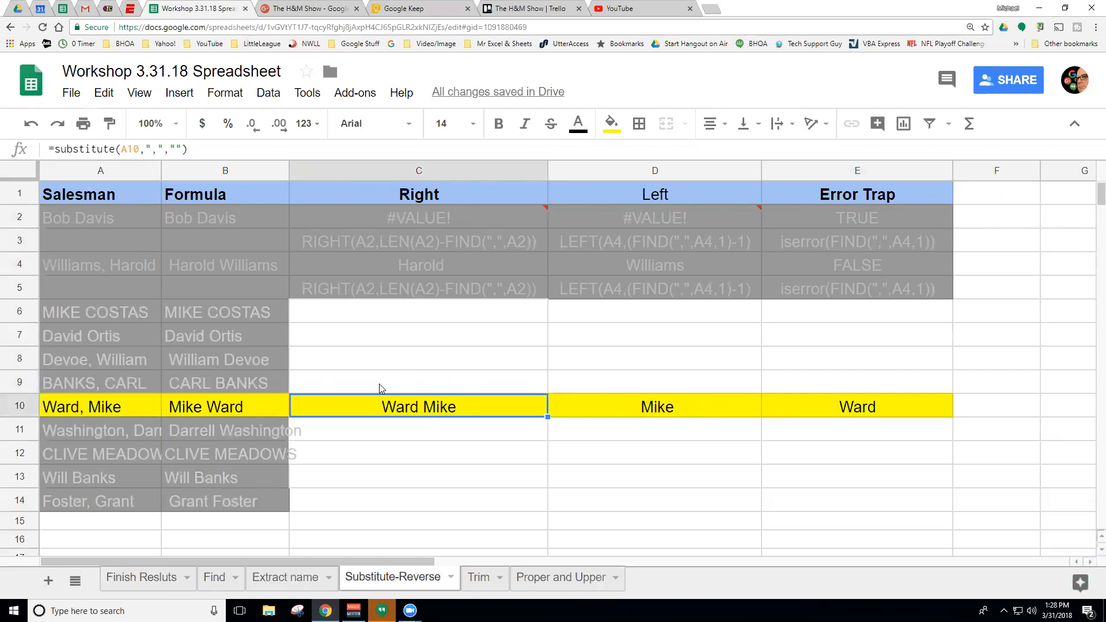
{"action": "left_click", "coordinate": [138, 150]}
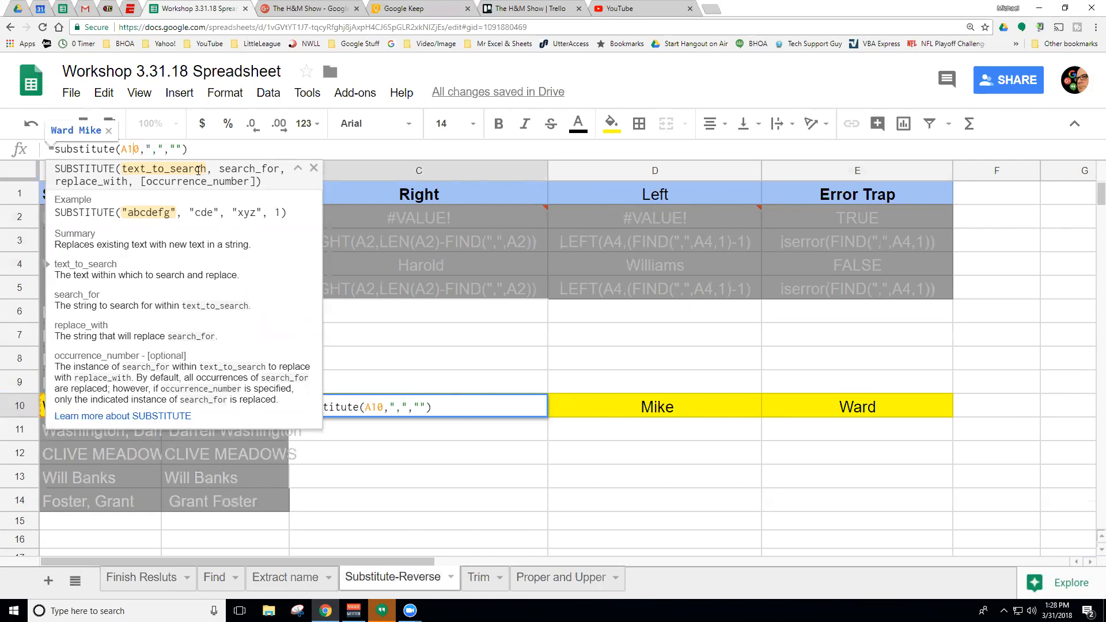
{"action": "left_click_drag", "start_coordinate": [163, 150], "coordinate": [148, 151]}
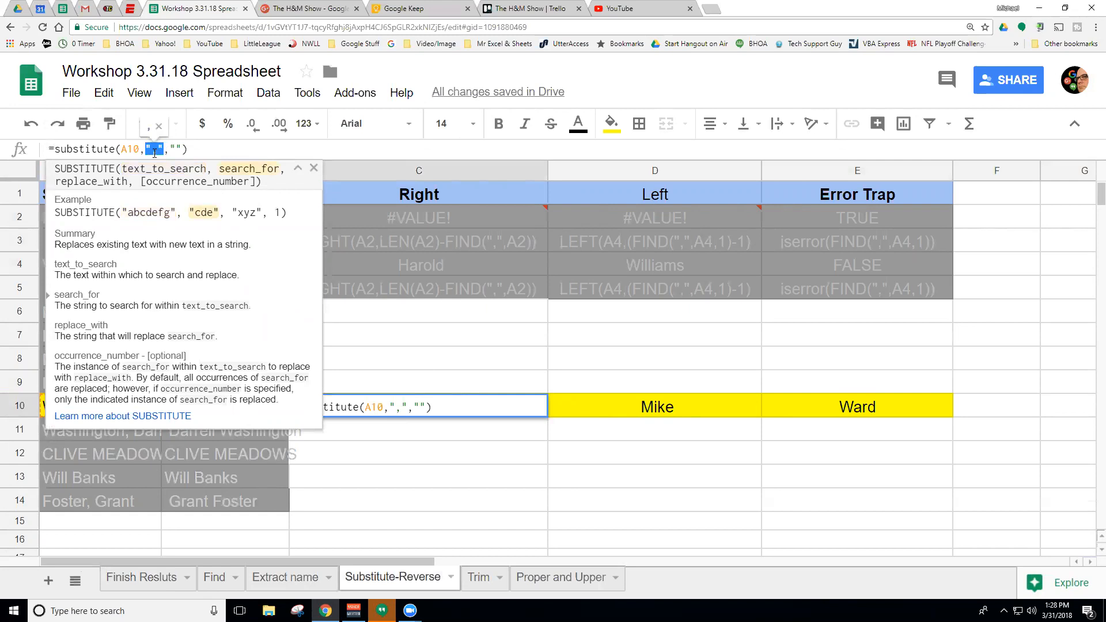
{"action": "left_click_drag", "start_coordinate": [182, 150], "coordinate": [173, 148]}
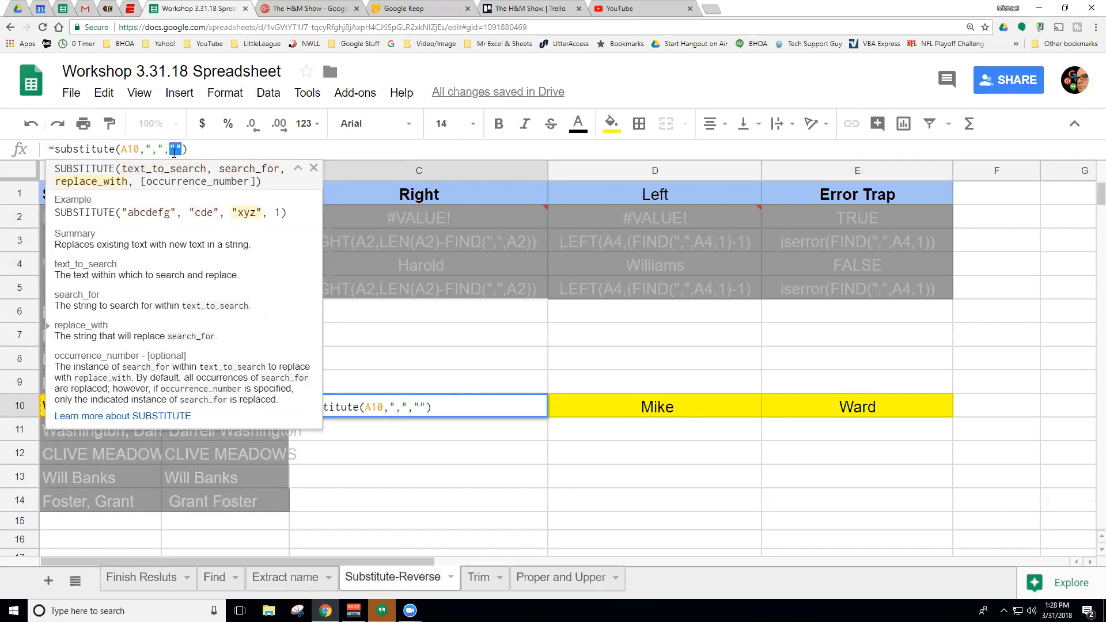
{"action": "left_click", "coordinate": [176, 149]}
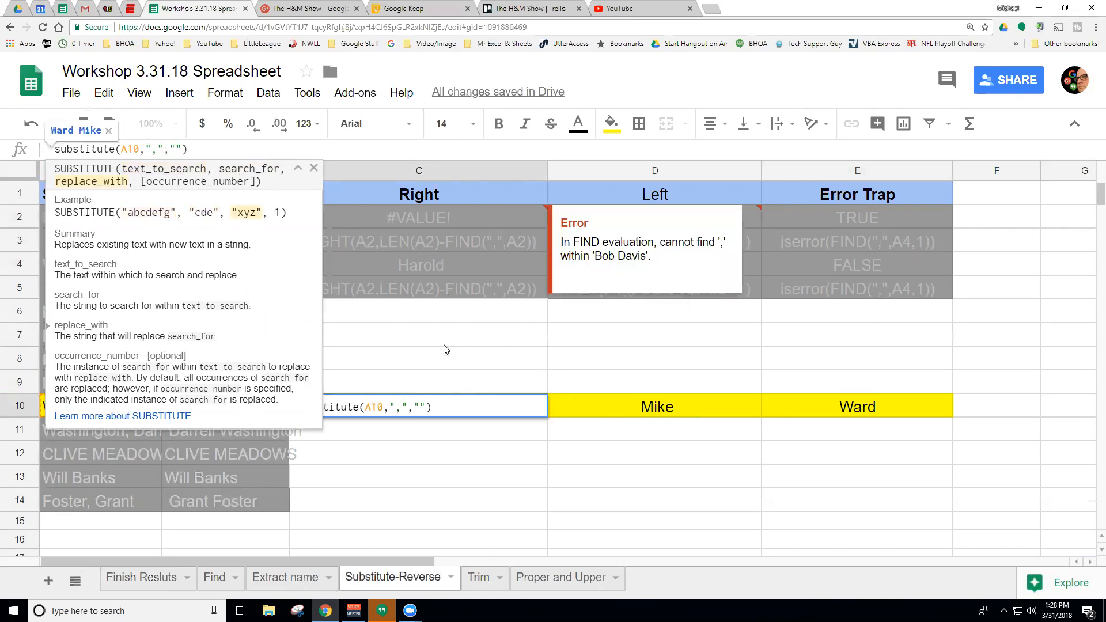
{"action": "key", "text": "Return"}
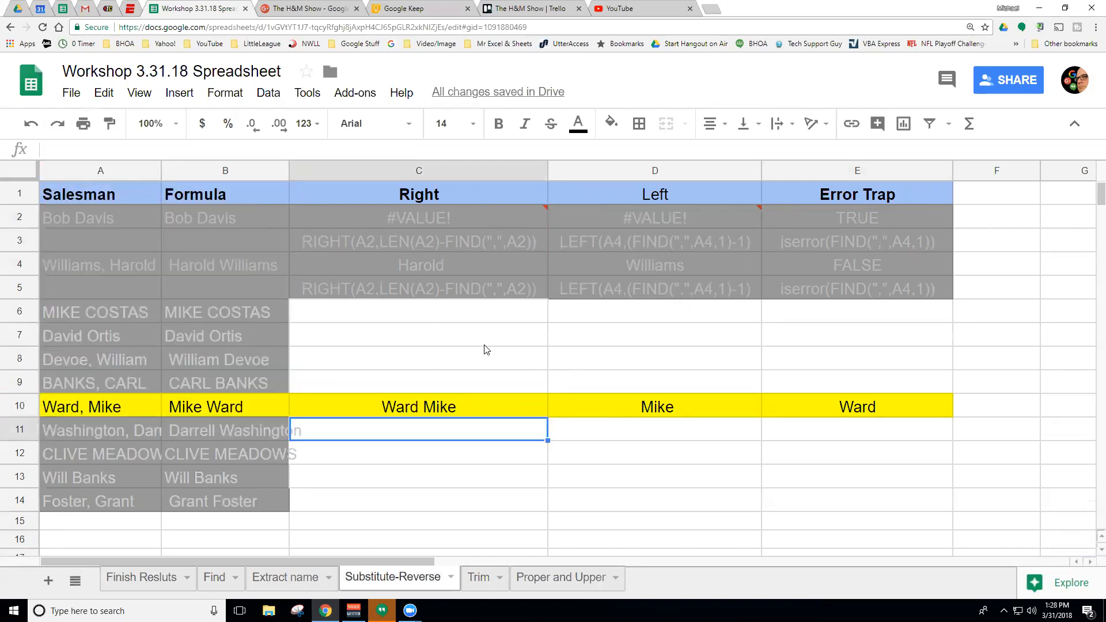
Compare the source name in A10 with the formulas in B10 and C10, and review the names in A7:A9
{"action": "left_click", "coordinate": [451, 410]}
{"action": "left_click", "coordinate": [79, 408]}
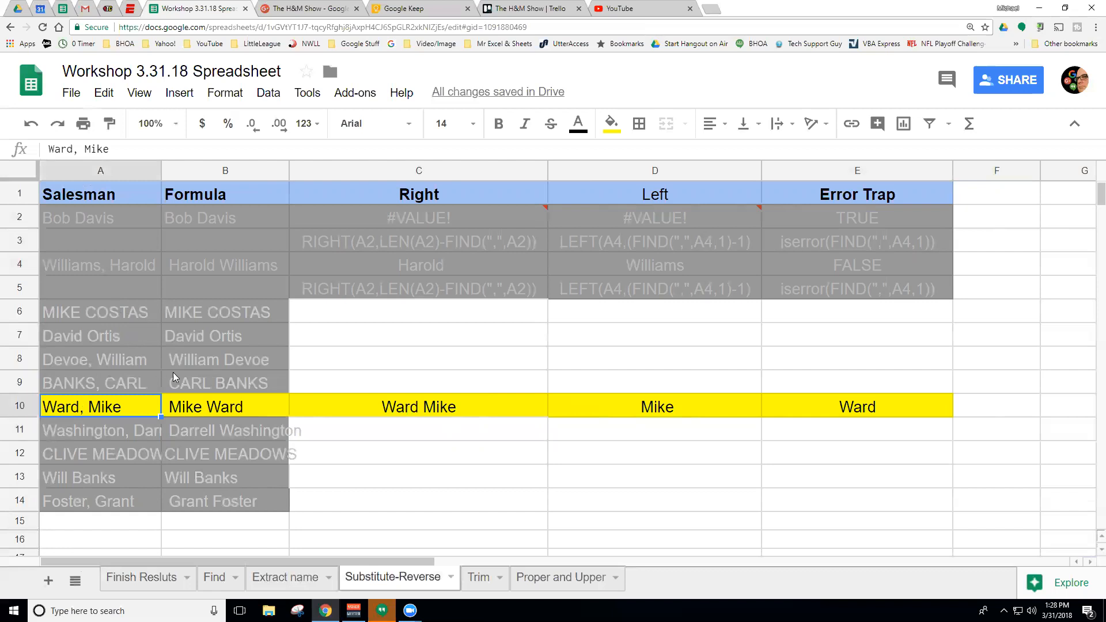
{"action": "left_click", "coordinate": [207, 410]}
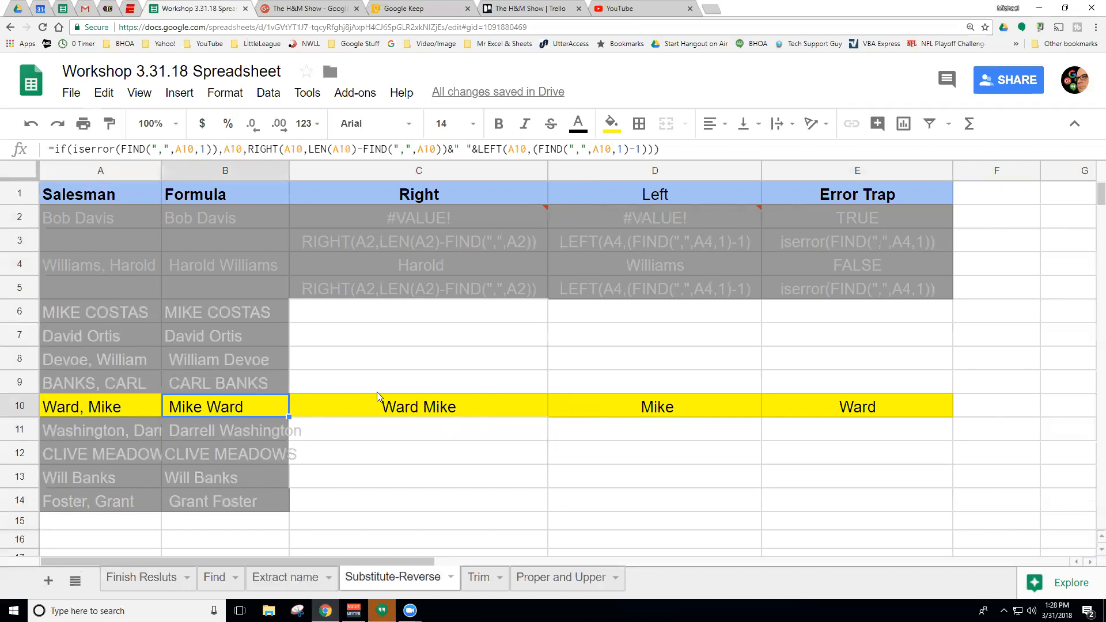
{"action": "left_click", "coordinate": [345, 404]}
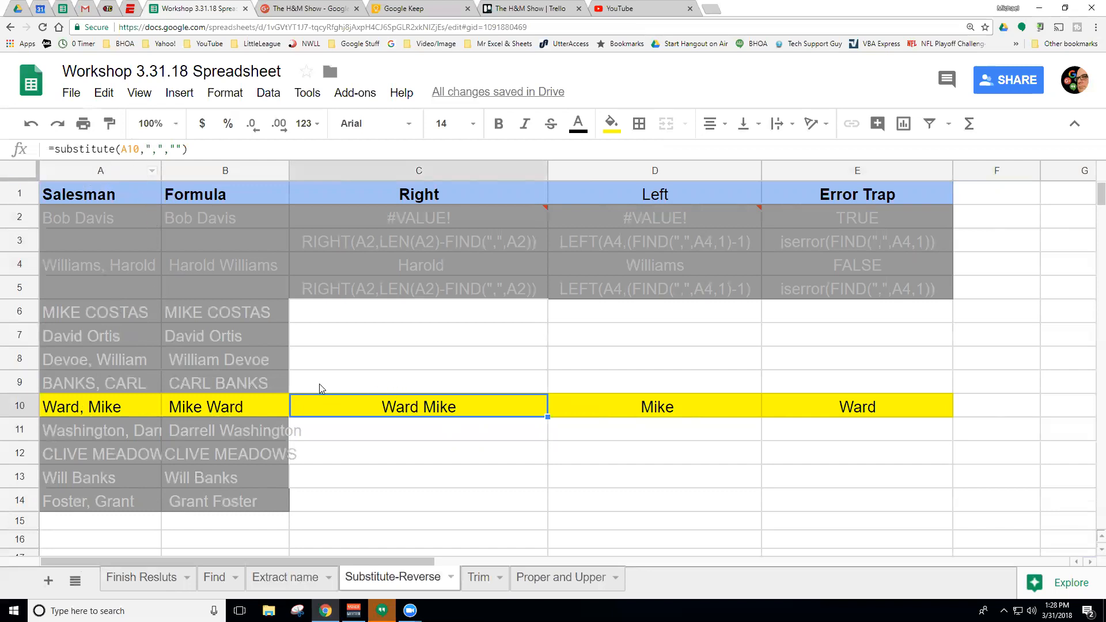
{"action": "left_click", "coordinate": [92, 382]}
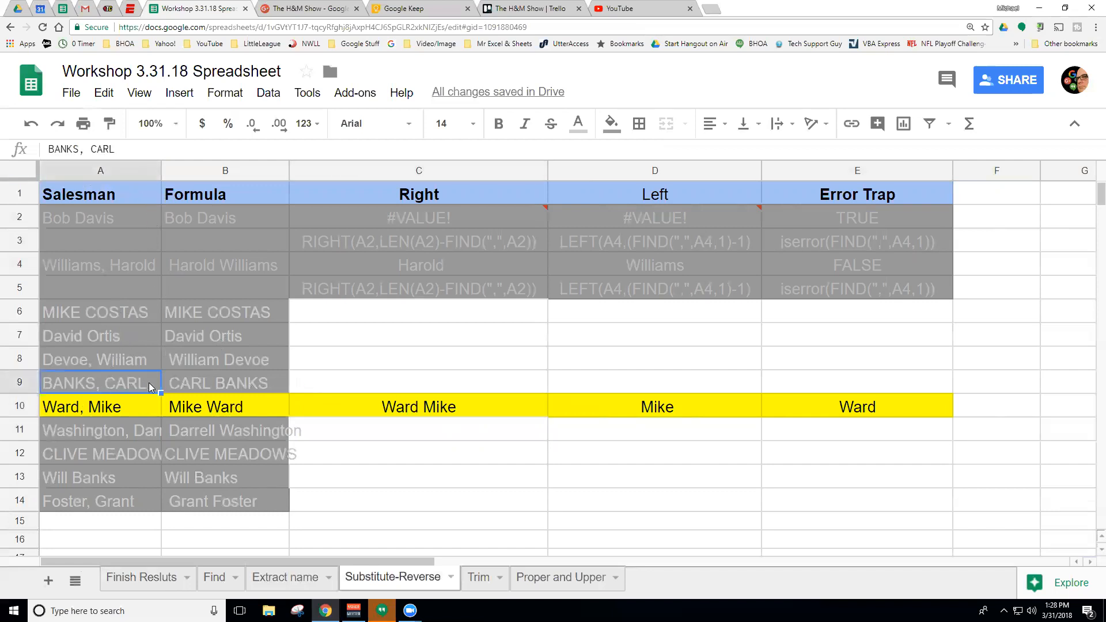
{"action": "left_click", "coordinate": [108, 357]}
{"action": "left_click", "coordinate": [105, 338]}
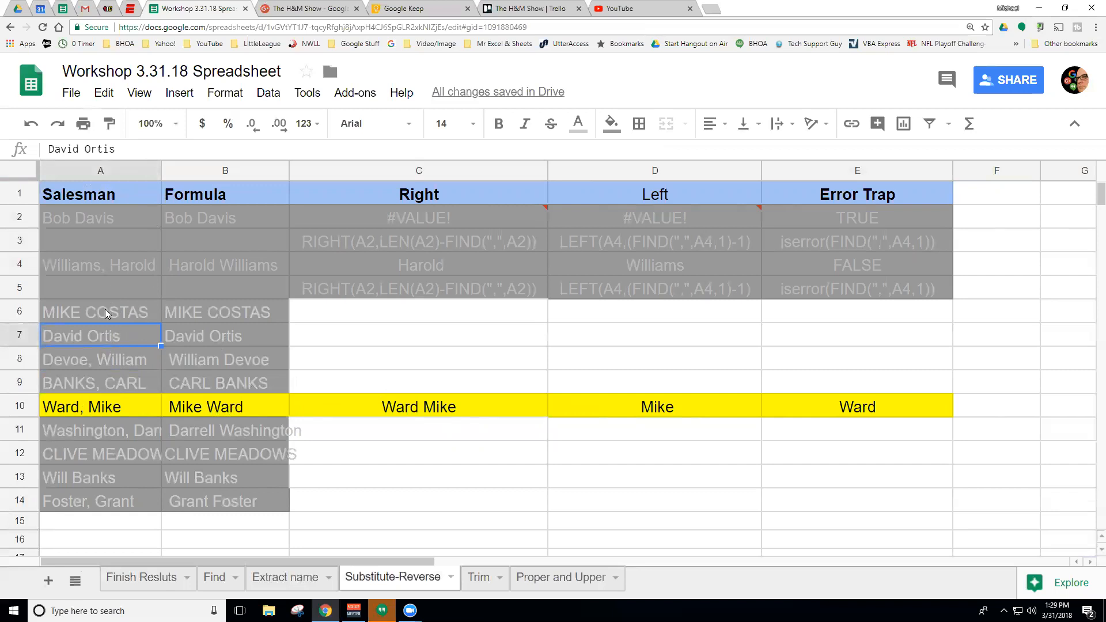
Compare the source names in A6 and A2 with the SUBSTITUTE formula in C10
{"action": "left_click", "coordinate": [105, 309]}
{"action": "left_click", "coordinate": [90, 217]}
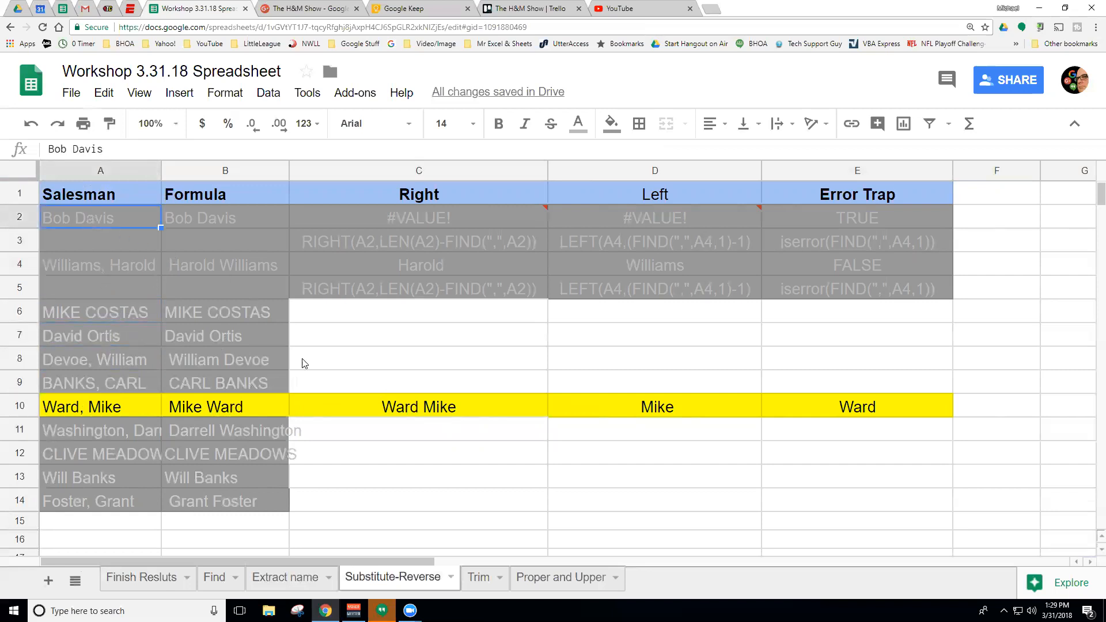
{"action": "left_click", "coordinate": [427, 414]}
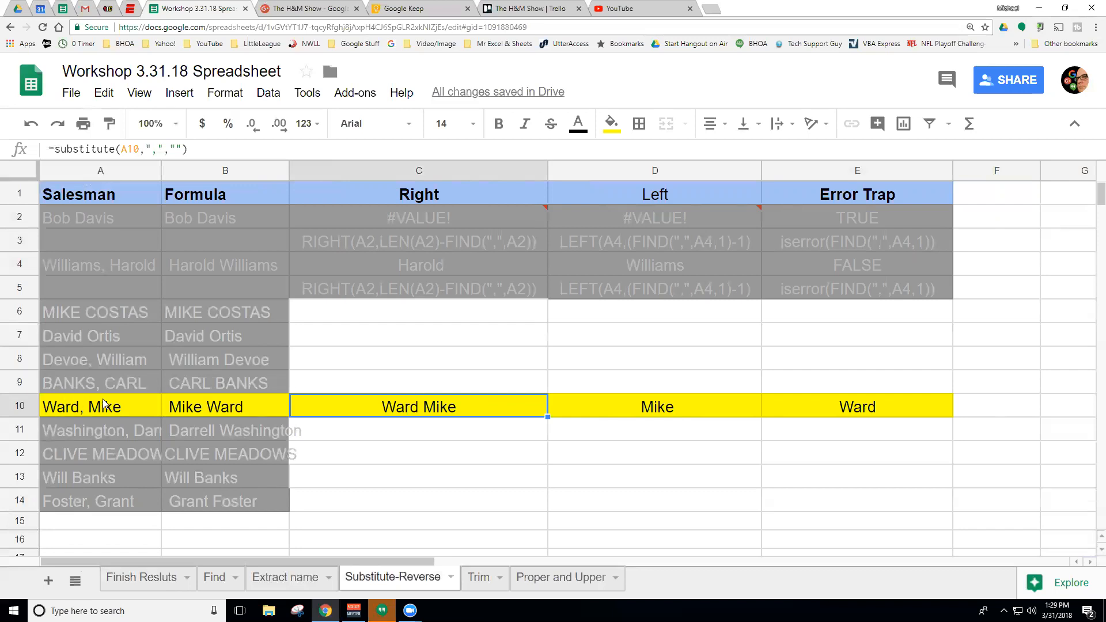
Examine the SUBSTITUTE, LEN and FIND parts nested in the RIGHT formula in D10, collapsing the function help and highlighting LEN(A10)
{"action": "left_click", "coordinate": [590, 406]}
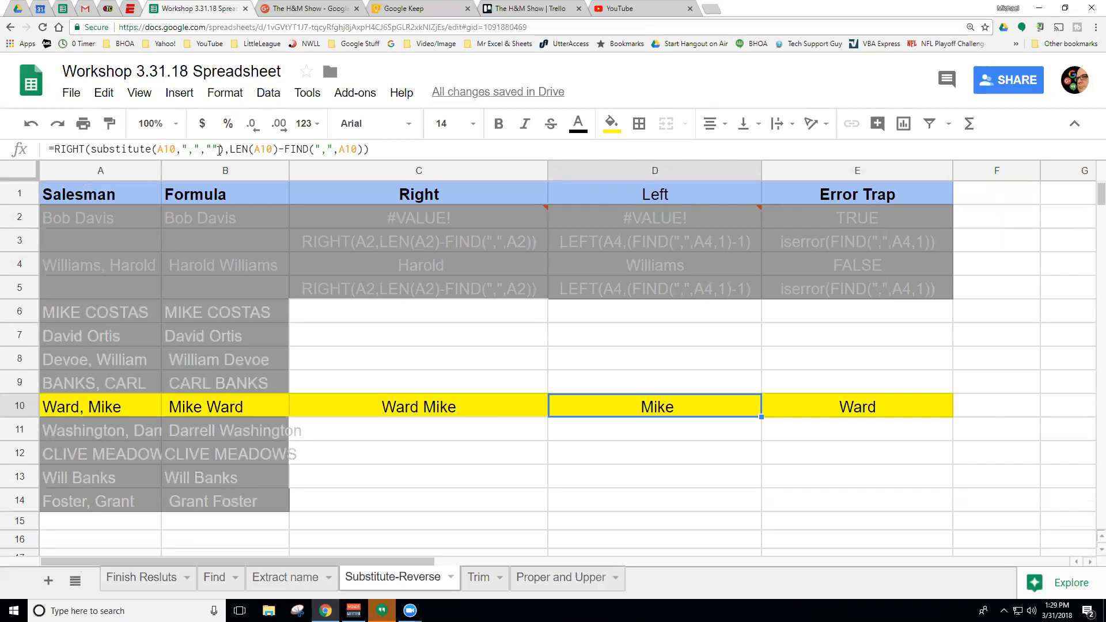
{"action": "left_click", "coordinate": [167, 151]}
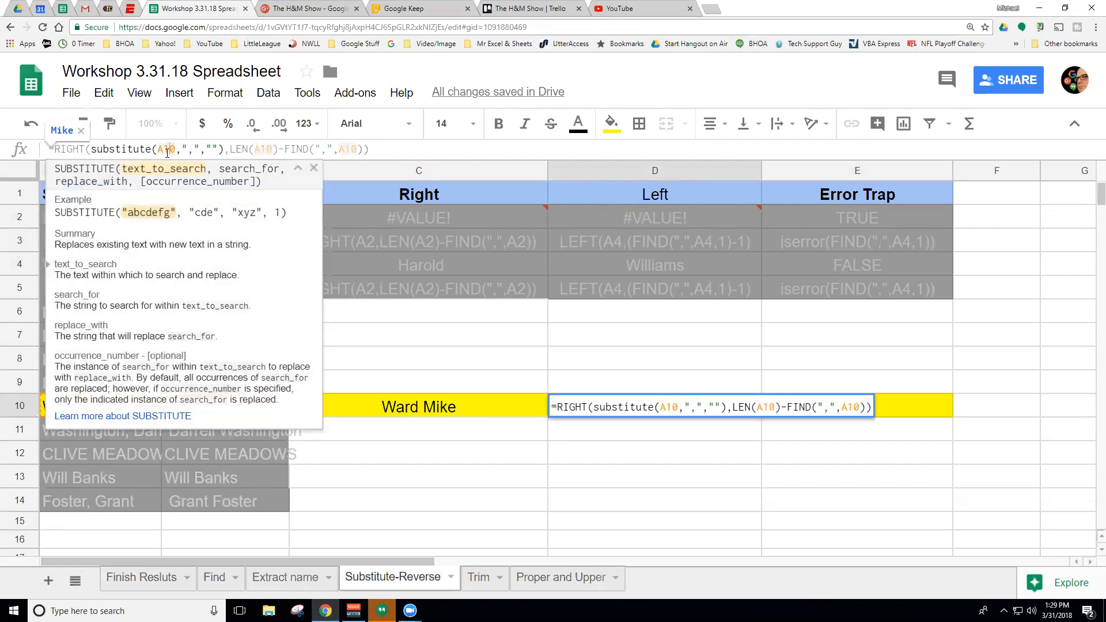
{"action": "left_click", "coordinate": [247, 150]}
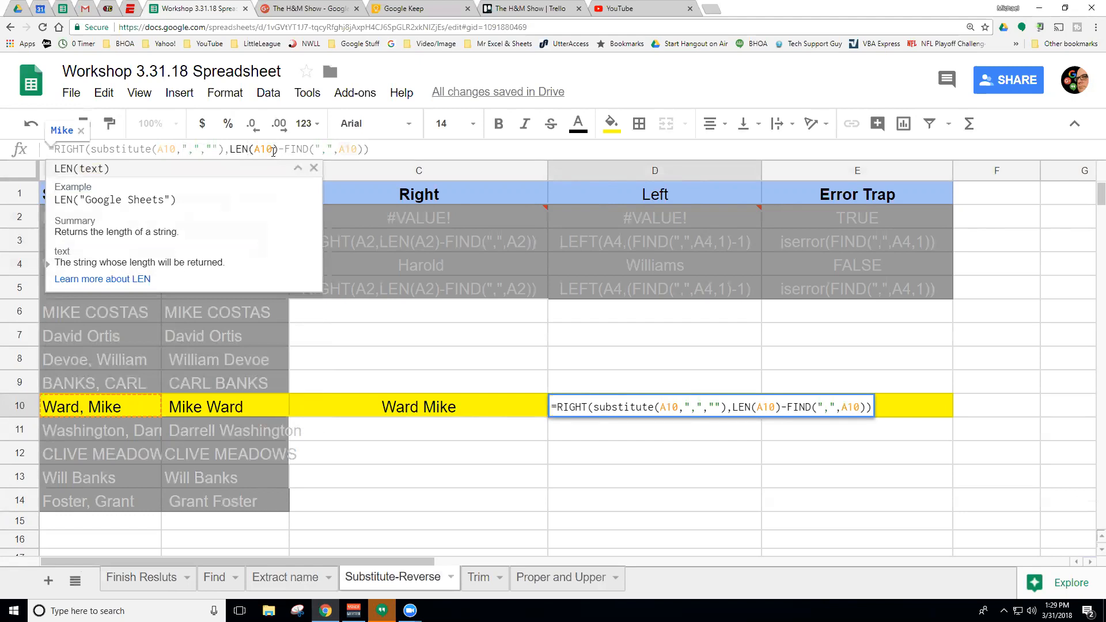
{"action": "left_click", "coordinate": [314, 150]}
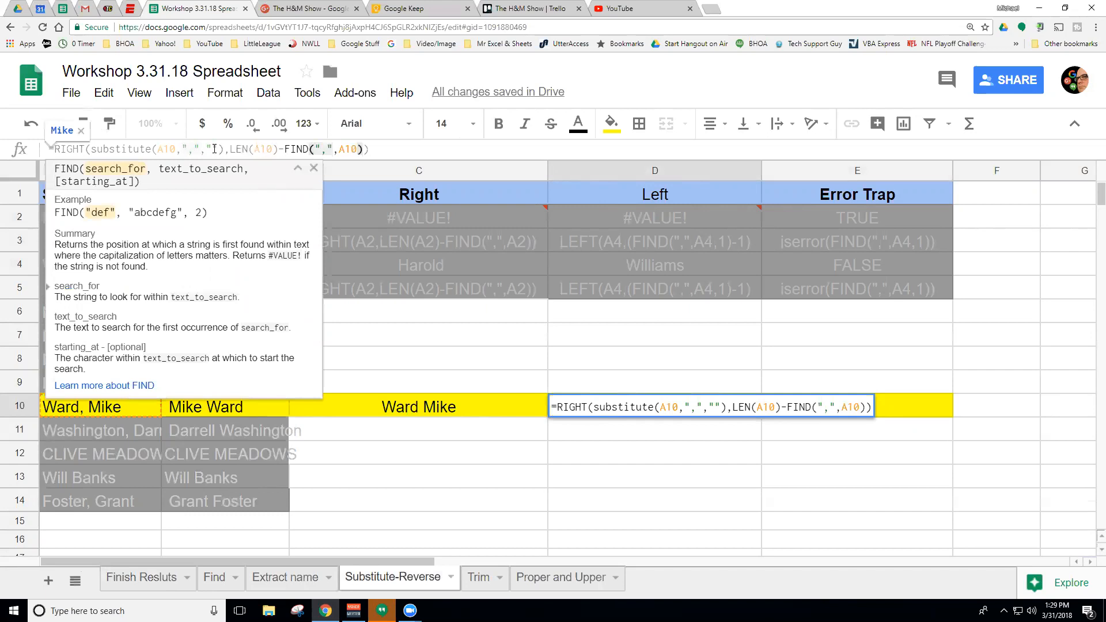
{"action": "left_click", "coordinate": [184, 151]}
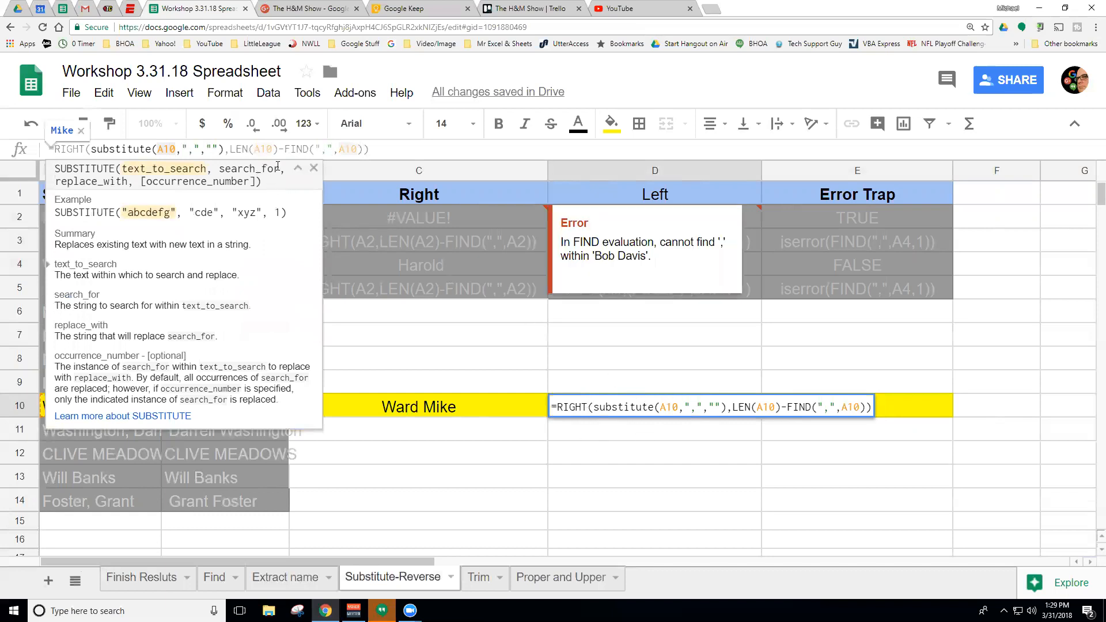
{"action": "left_click", "coordinate": [339, 150]}
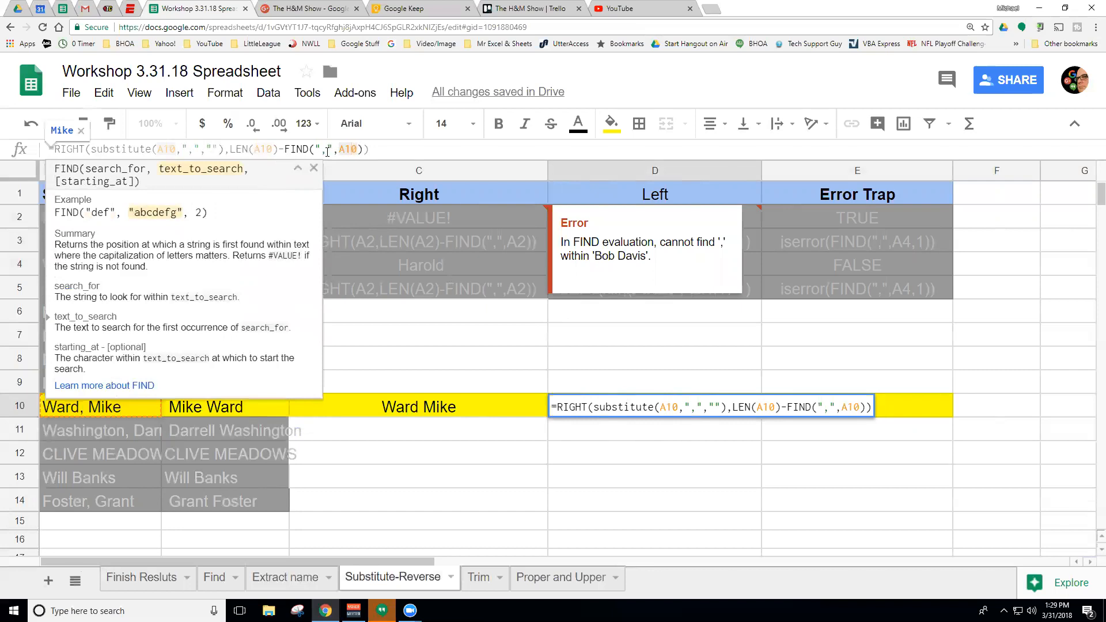
{"action": "left_click", "coordinate": [297, 168]}
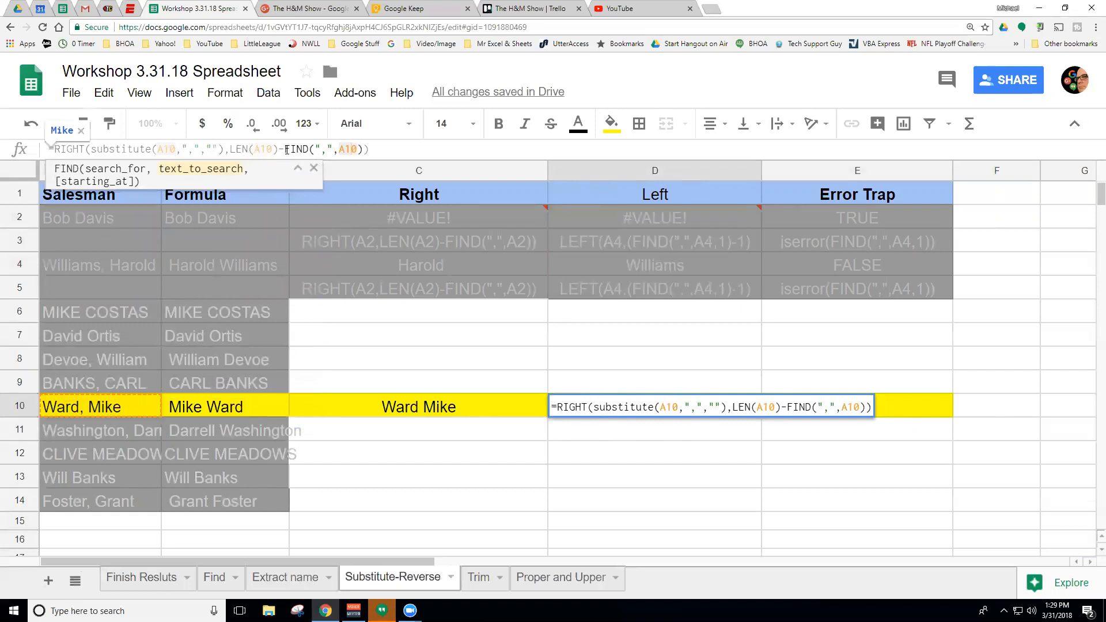
{"action": "left_click", "coordinate": [271, 149]}
{"action": "left_click_drag", "start_coordinate": [279, 151], "coordinate": [230, 150]}
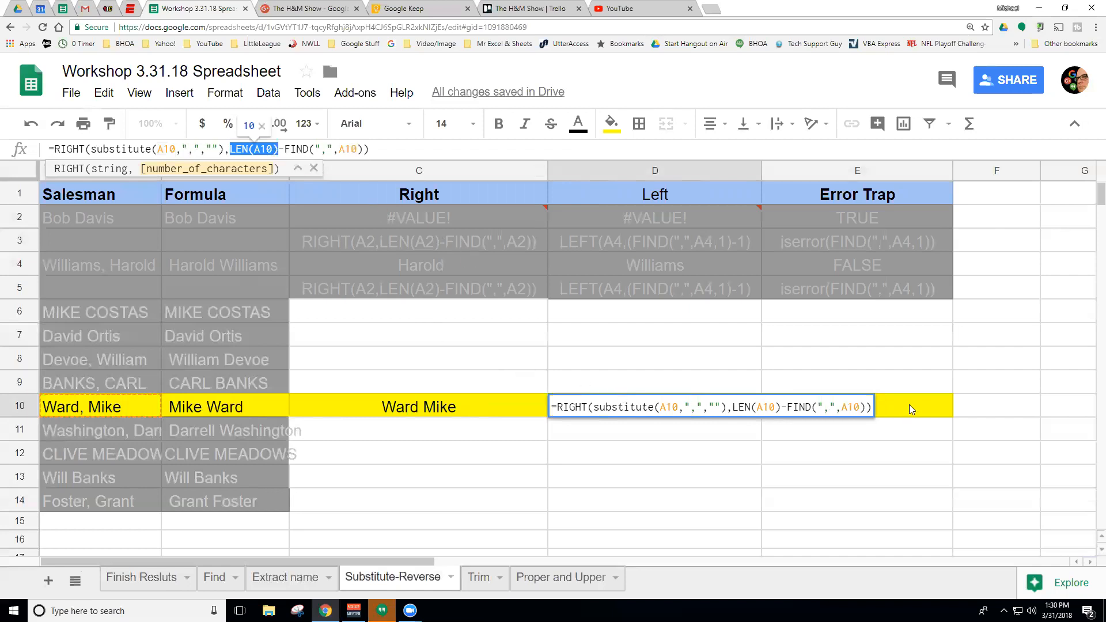
{"action": "key", "text": "Escape"}
Examine the SUBSTITUTE arguments and the FIND text and start position in the LEFT formula in E10
{"action": "left_click", "coordinate": [891, 411]}
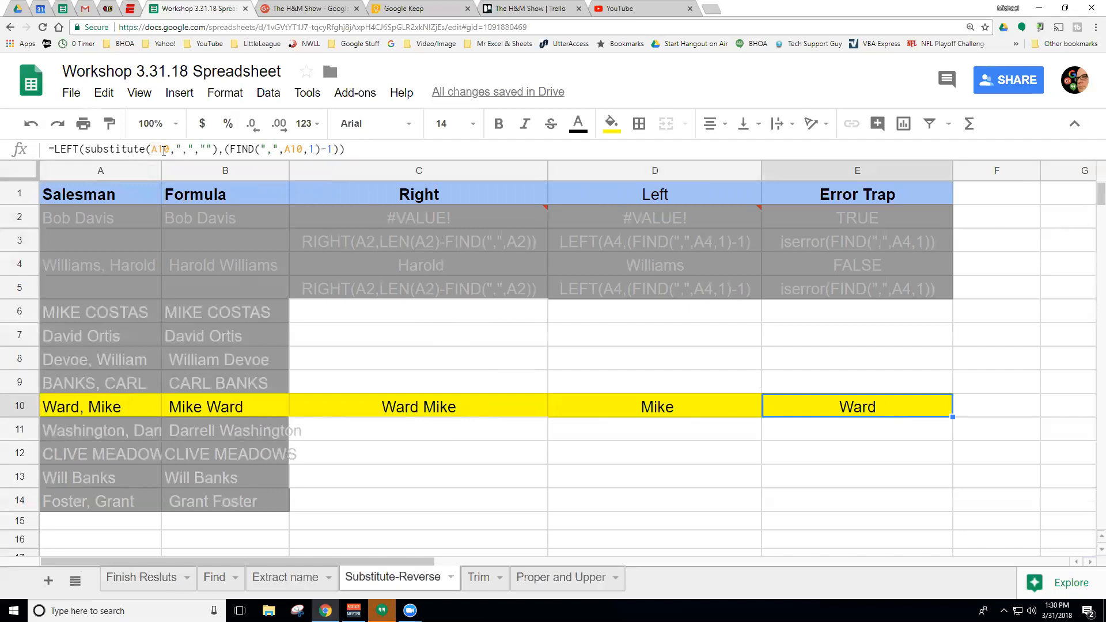
{"action": "left_click", "coordinate": [201, 150]}
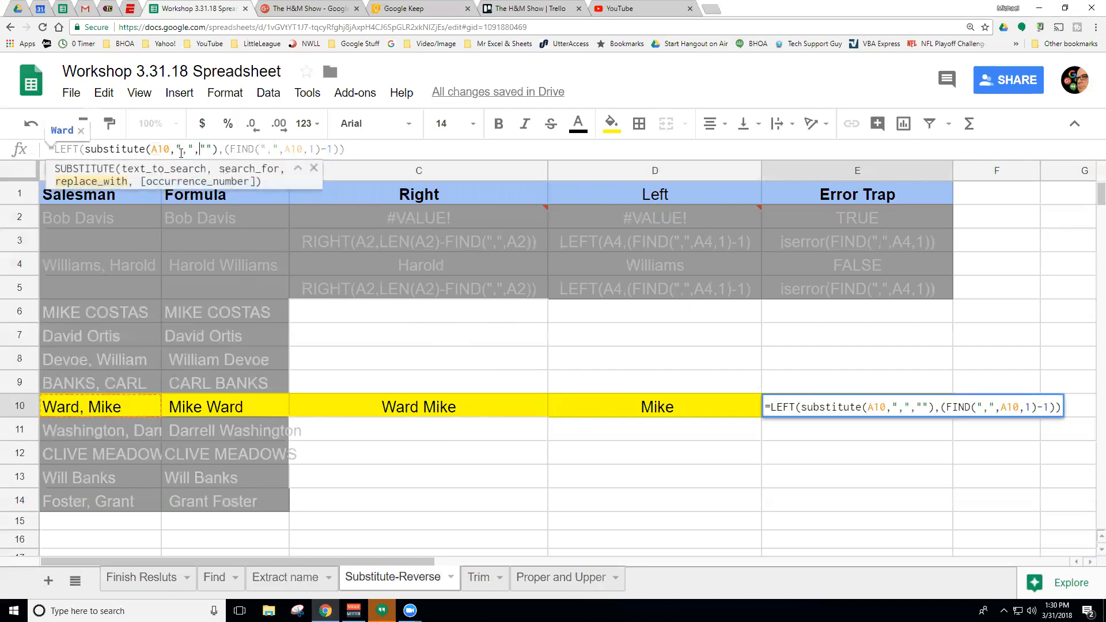
{"action": "left_click", "coordinate": [164, 150]}
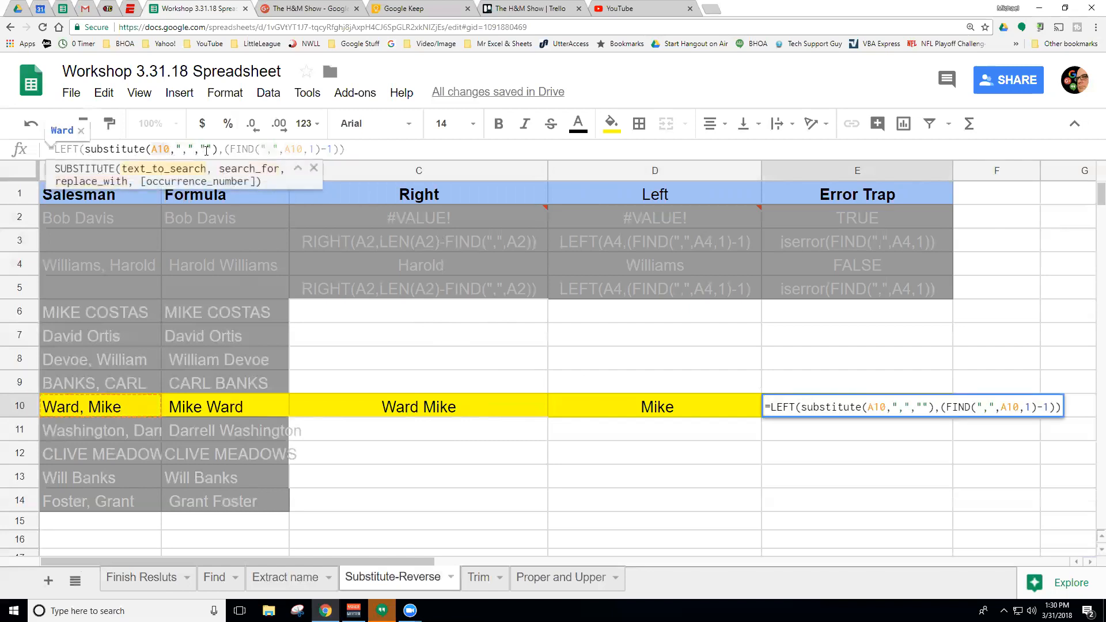
{"action": "left_click", "coordinate": [274, 150]}
{"action": "left_click", "coordinate": [301, 149]}
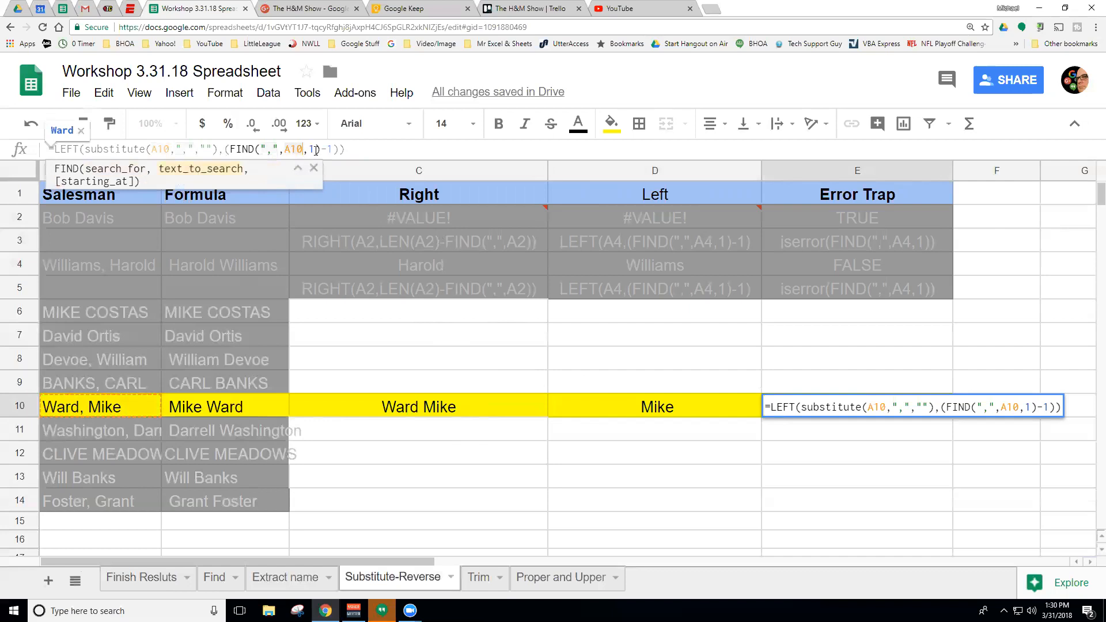
{"action": "left_click", "coordinate": [315, 149]}
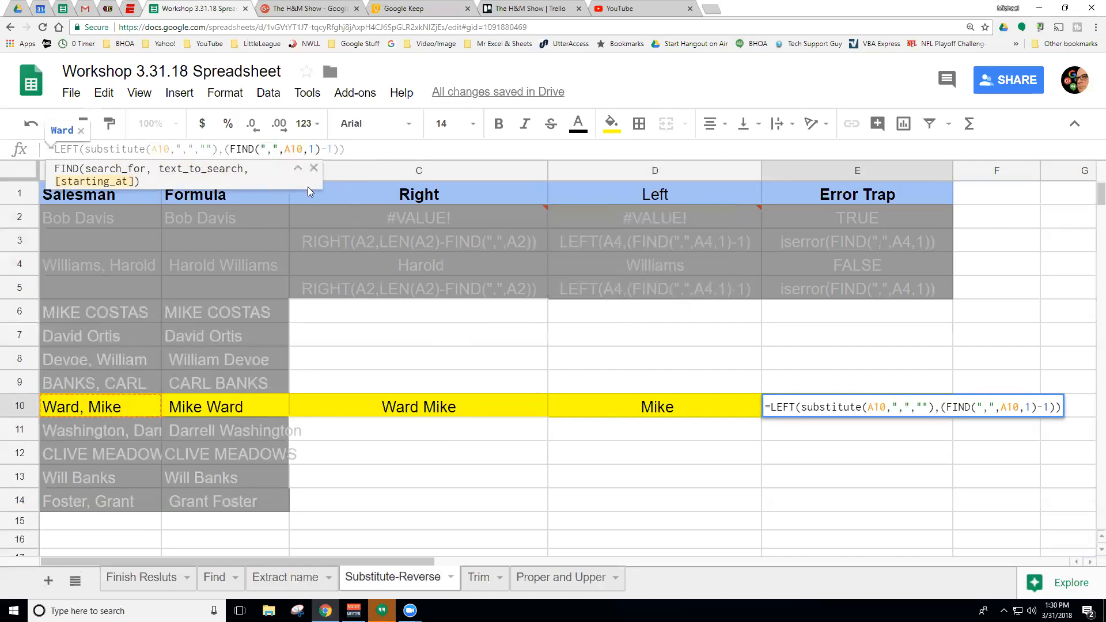
{"action": "left_click", "coordinate": [409, 361]}
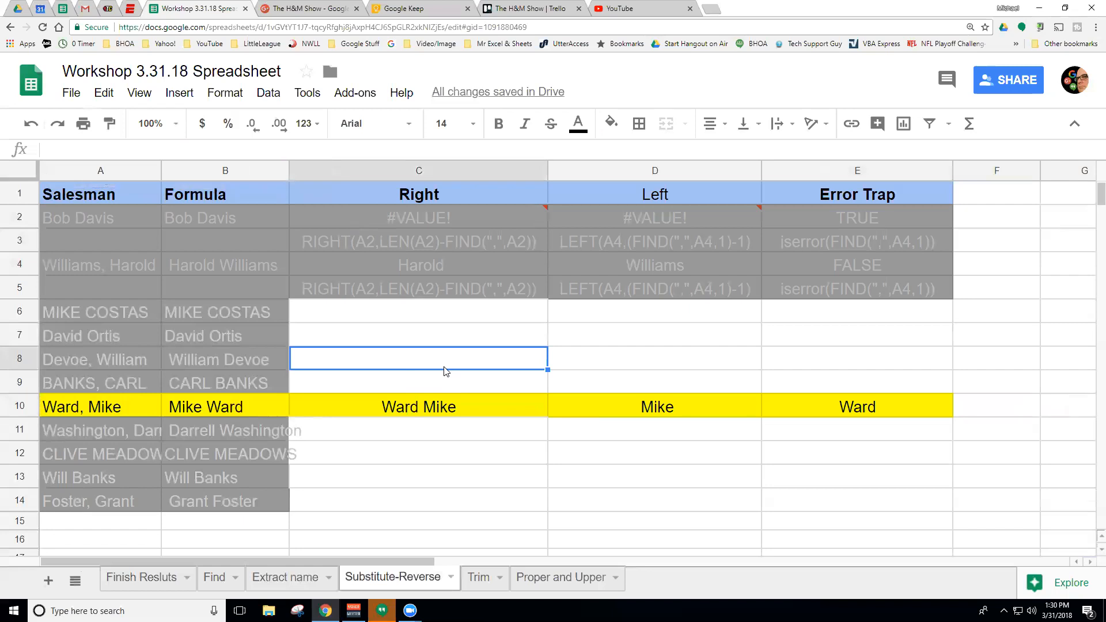
Review the standalone SUBSTITUTE formula in C10 against the empty cells above it
{"action": "left_click", "coordinate": [413, 385]}
{"action": "left_click", "coordinate": [421, 407]}
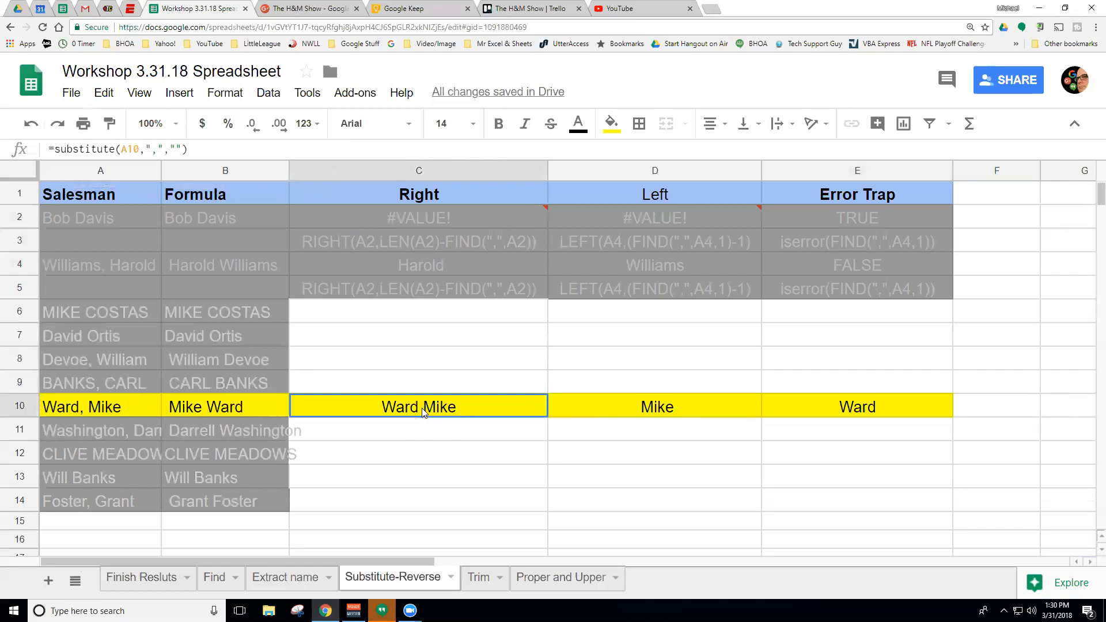
{"action": "left_click", "coordinate": [413, 385]}
{"action": "left_click", "coordinate": [374, 338]}
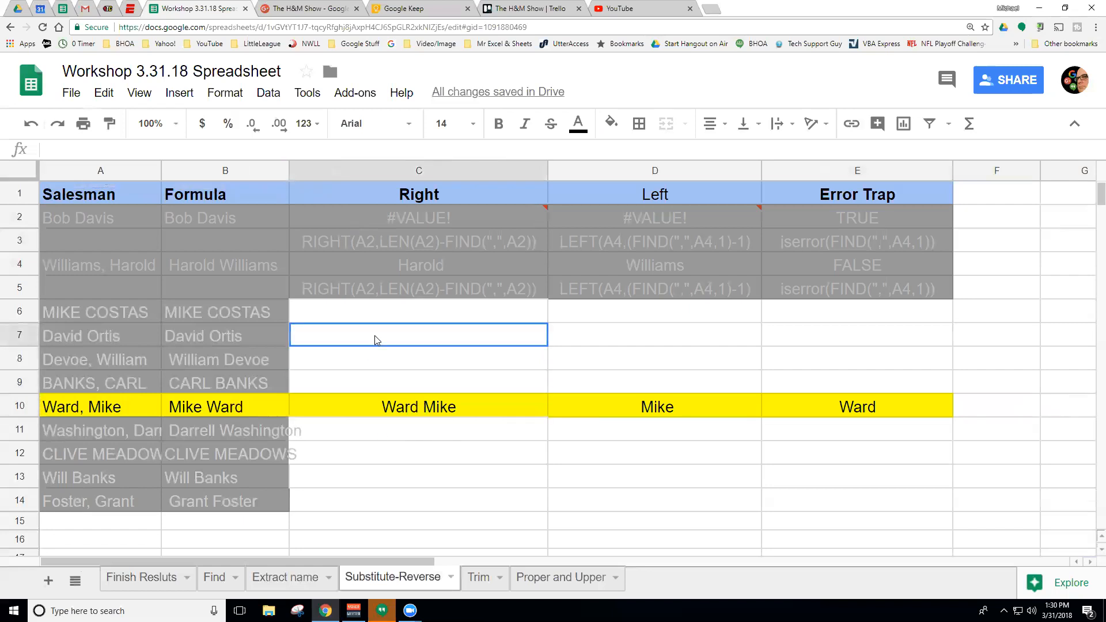
{"action": "left_click", "coordinate": [385, 408]}
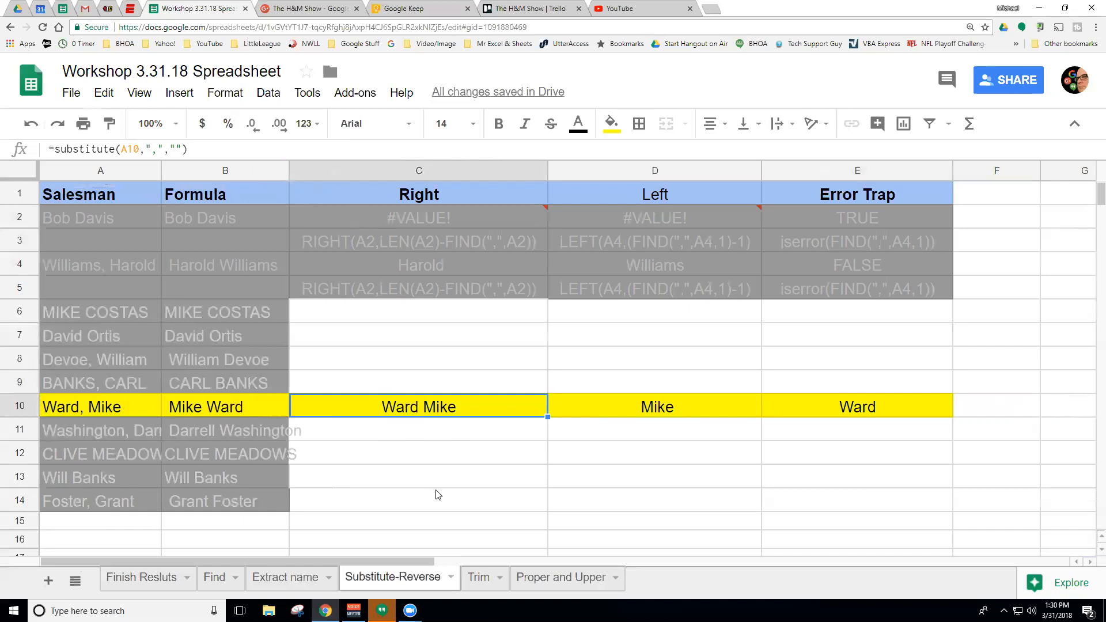
{"action": "left_click", "coordinate": [458, 363]}
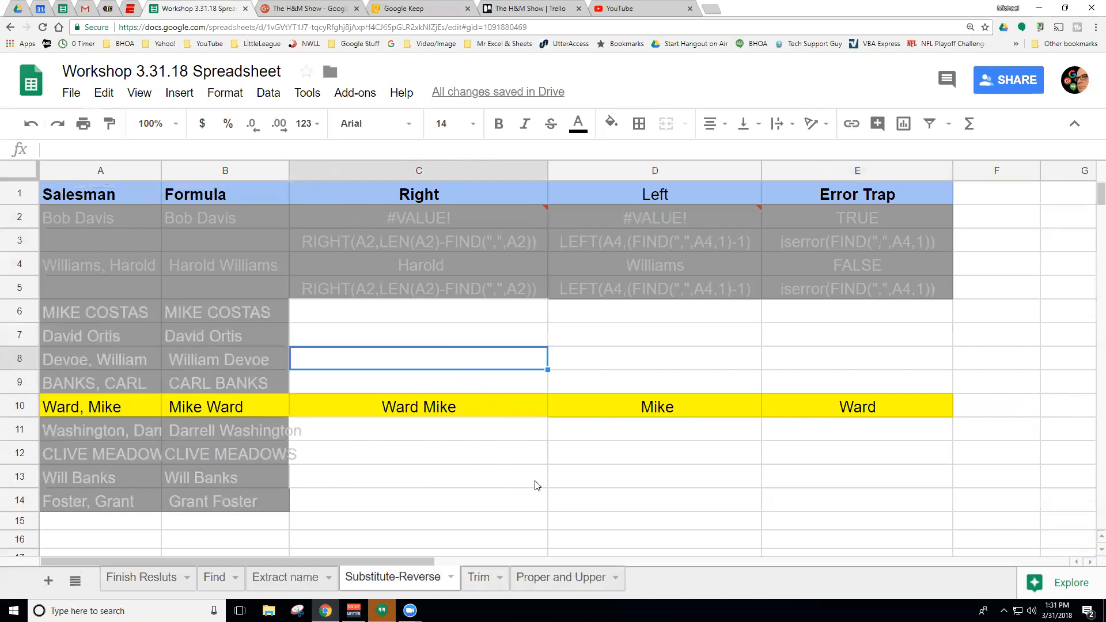
Open the Trim sheet and give the names in B2:B12 a white fill and black text
{"action": "left_click", "coordinate": [488, 580]}
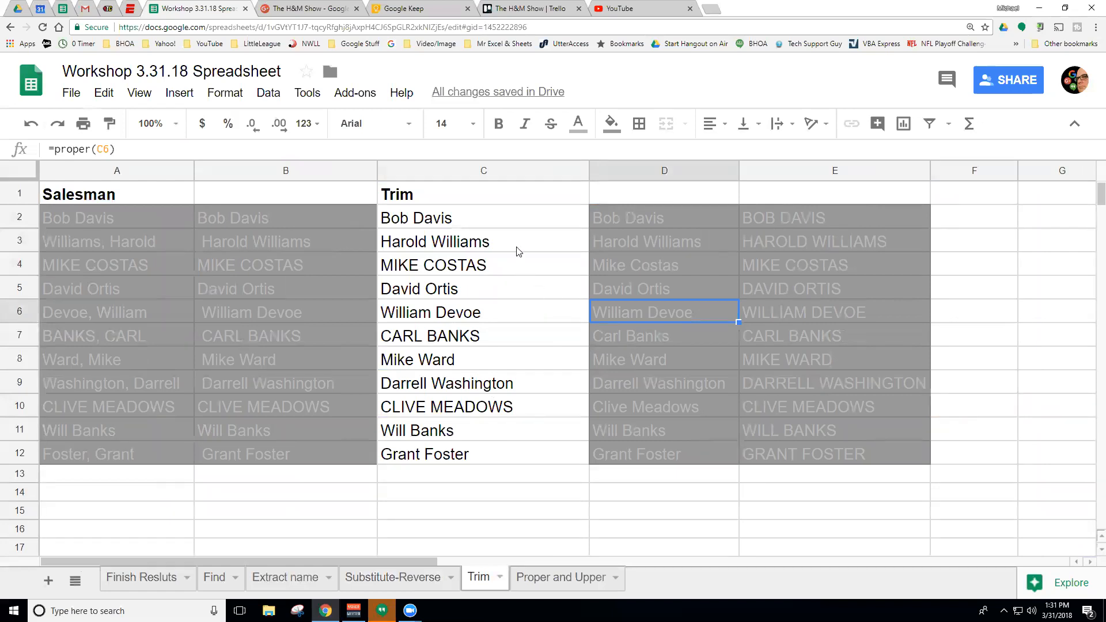
{"action": "left_click", "coordinate": [465, 217]}
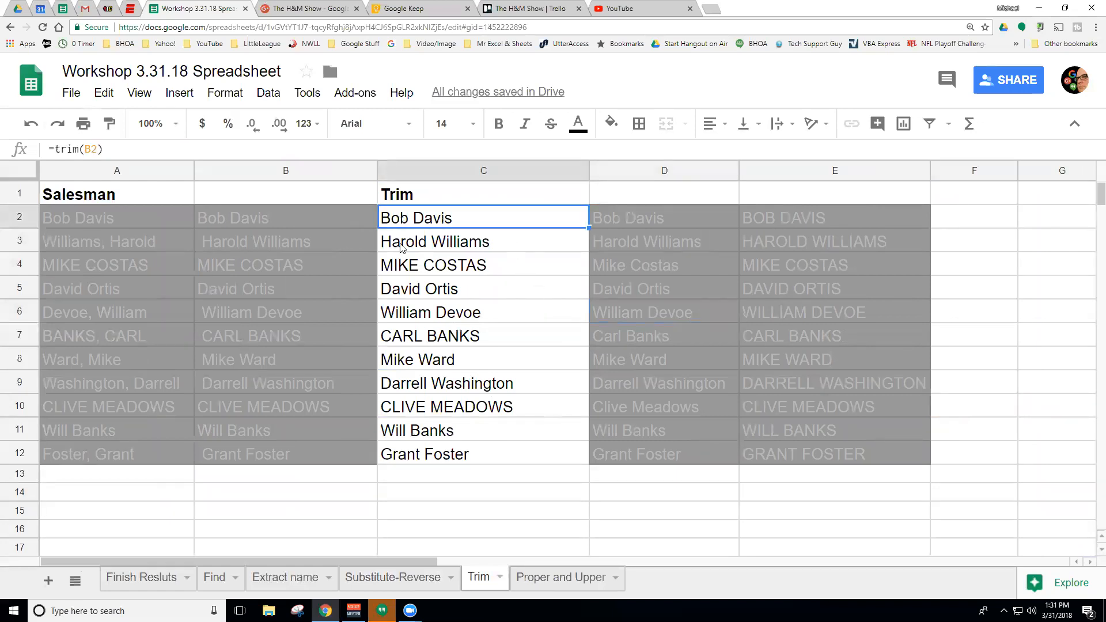
{"action": "left_click_drag", "start_coordinate": [262, 220], "coordinate": [311, 455]}
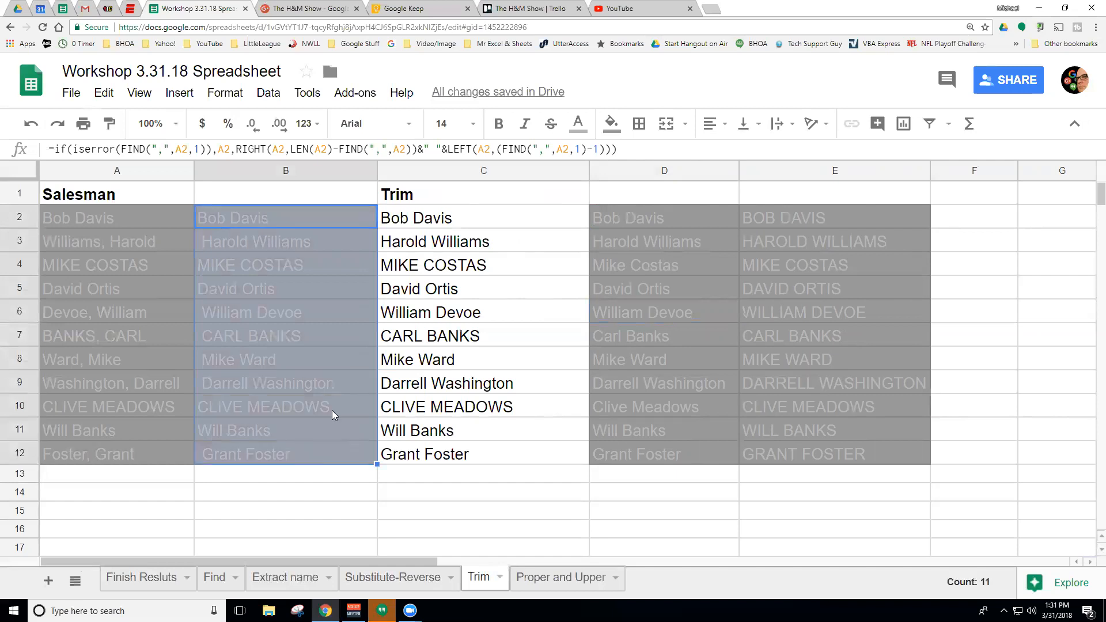
{"action": "left_click", "coordinate": [611, 123]}
{"action": "left_click", "coordinate": [758, 181]}
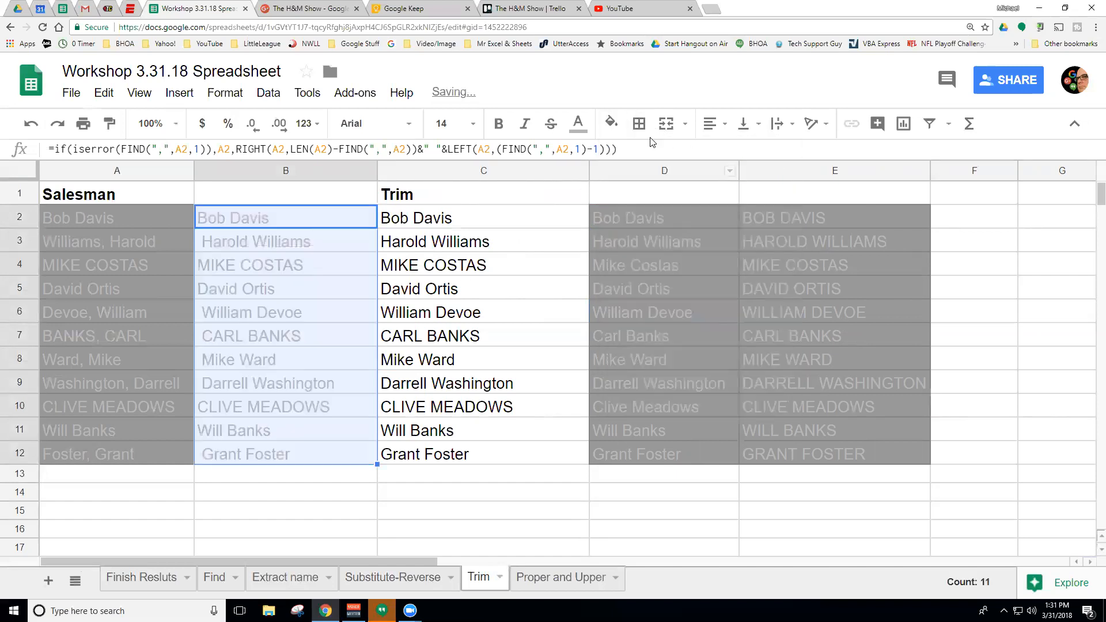
{"action": "left_click", "coordinate": [577, 123]}
{"action": "left_click", "coordinate": [585, 178]}
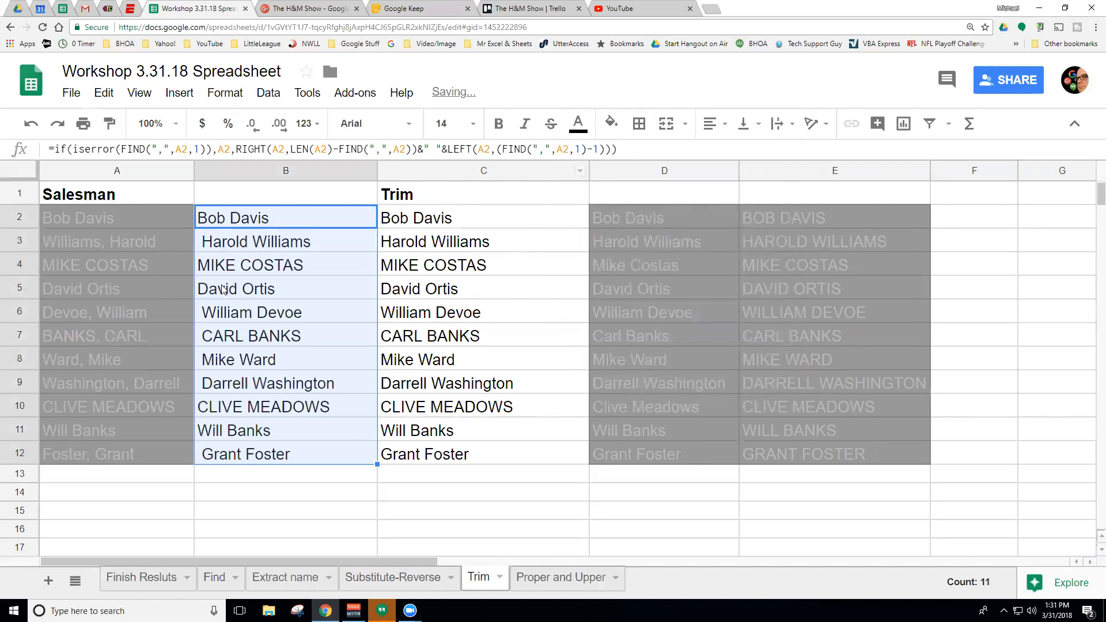
Inspect the leading spaces of the reversed names in B3, B6, B7 and B8
{"action": "left_click", "coordinate": [209, 250]}
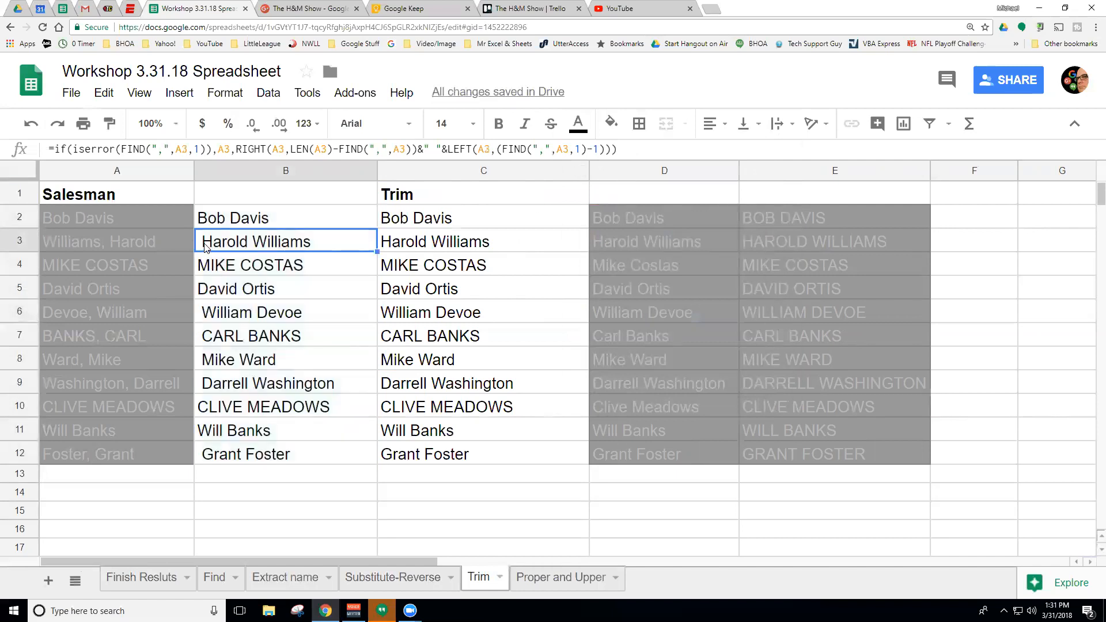
{"action": "left_click", "coordinate": [203, 315]}
{"action": "left_click", "coordinate": [208, 341]}
{"action": "left_click", "coordinate": [219, 367]}
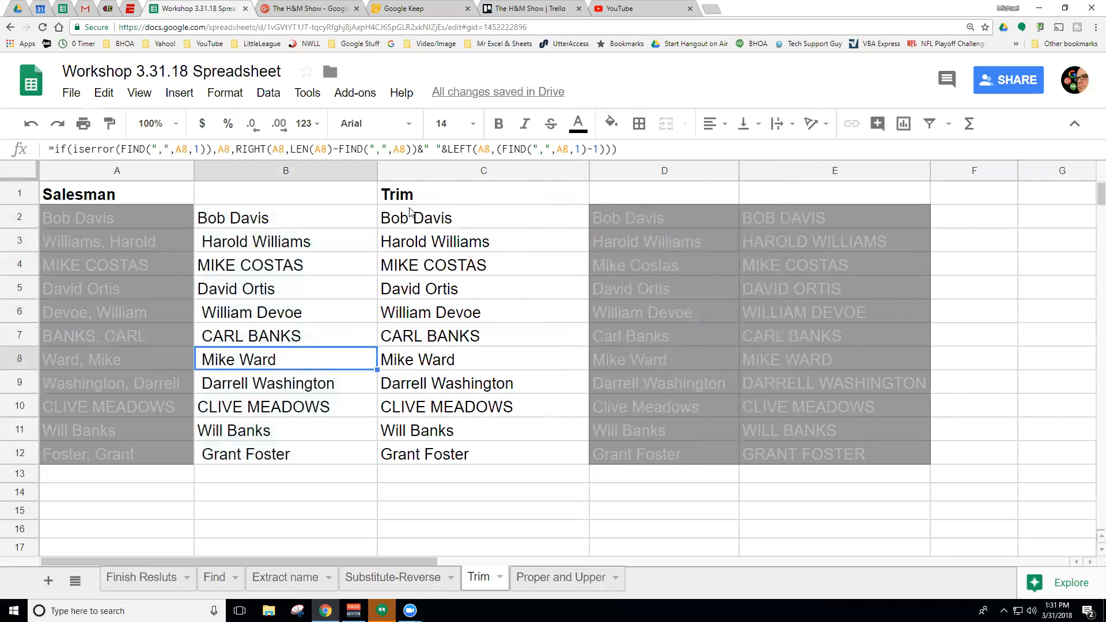
Compare the TRIM formula in C2 with its source name in B2
{"action": "left_click", "coordinate": [435, 221]}
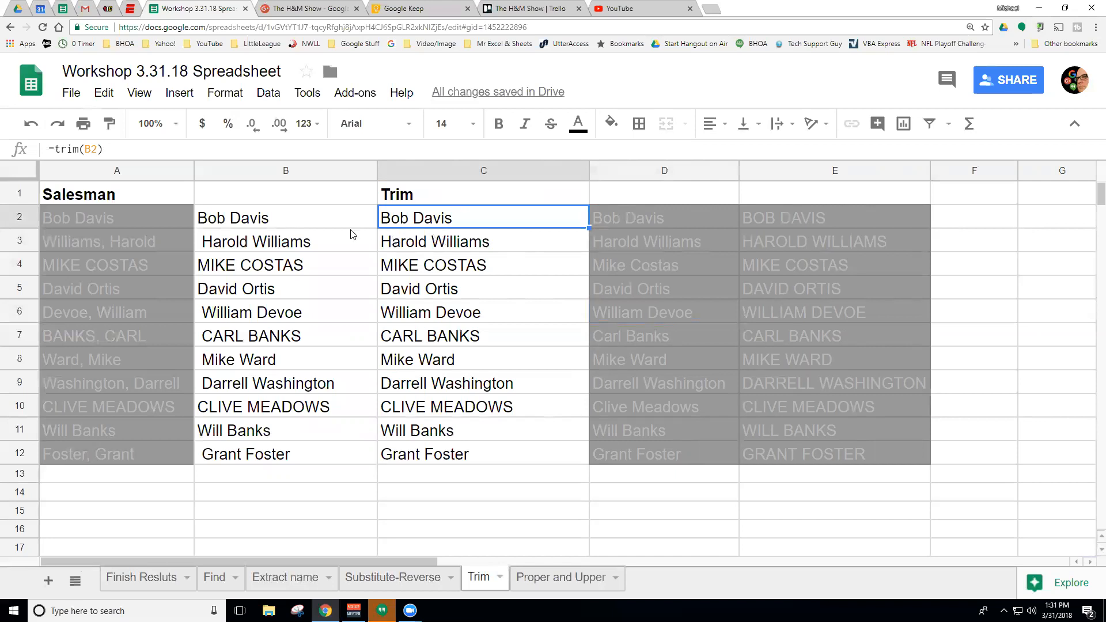
{"action": "left_click", "coordinate": [315, 221]}
{"action": "left_click", "coordinate": [408, 221]}
{"action": "left_click", "coordinate": [293, 219]}
{"action": "left_click", "coordinate": [412, 225]}
Review the TRIM formulas down column C from C3 to C9, returning to C2
{"action": "left_click", "coordinate": [422, 248]}
{"action": "left_click", "coordinate": [422, 270]}
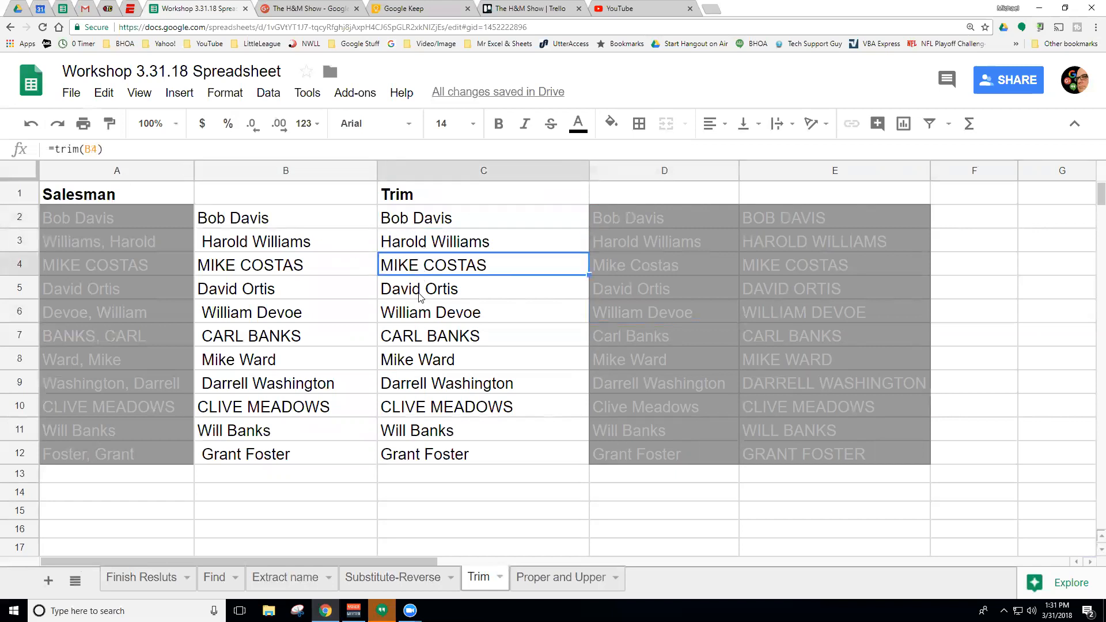
{"action": "left_click", "coordinate": [421, 296]}
{"action": "left_click", "coordinate": [422, 313]}
{"action": "left_click", "coordinate": [425, 337]}
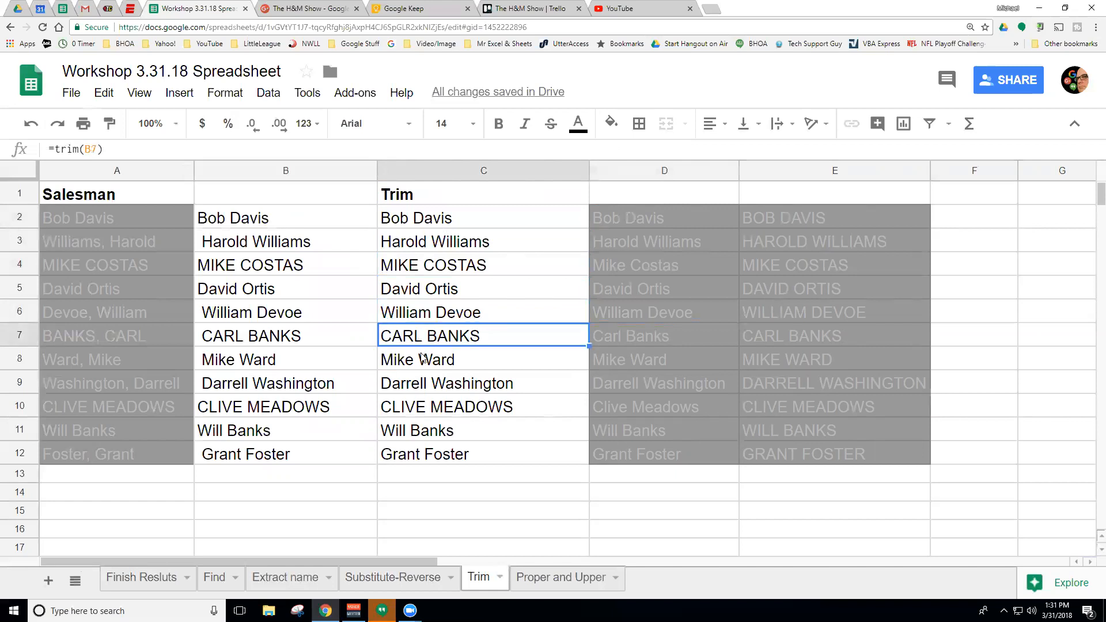
{"action": "left_click", "coordinate": [422, 360]}
{"action": "left_click", "coordinate": [426, 383]}
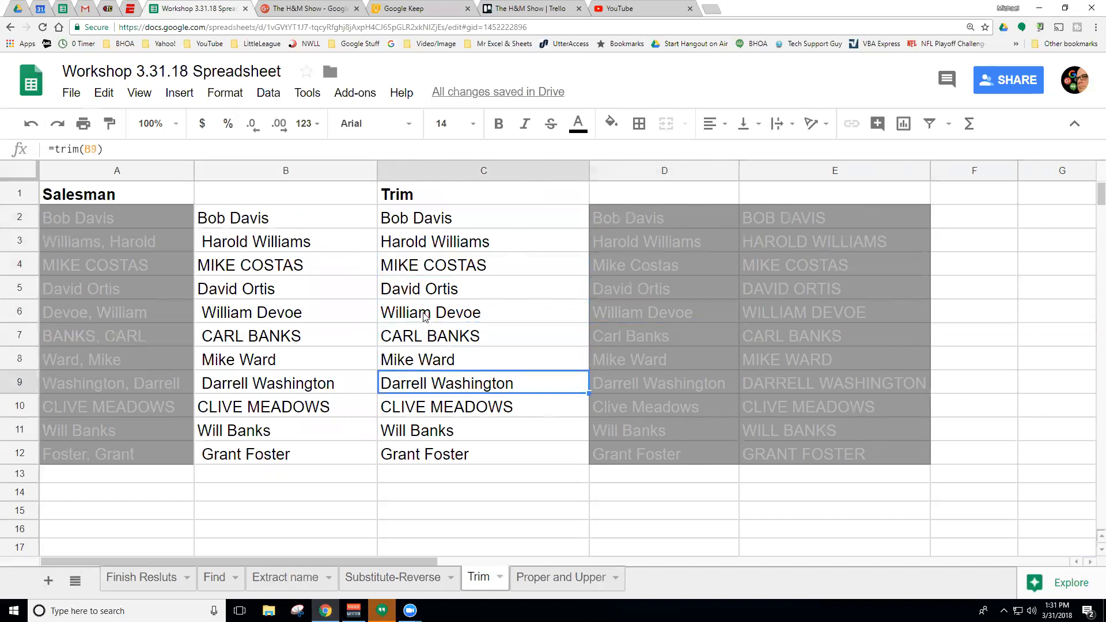
{"action": "left_click_drag", "start_coordinate": [429, 292], "coordinate": [432, 284]}
{"action": "left_click", "coordinate": [442, 224]}
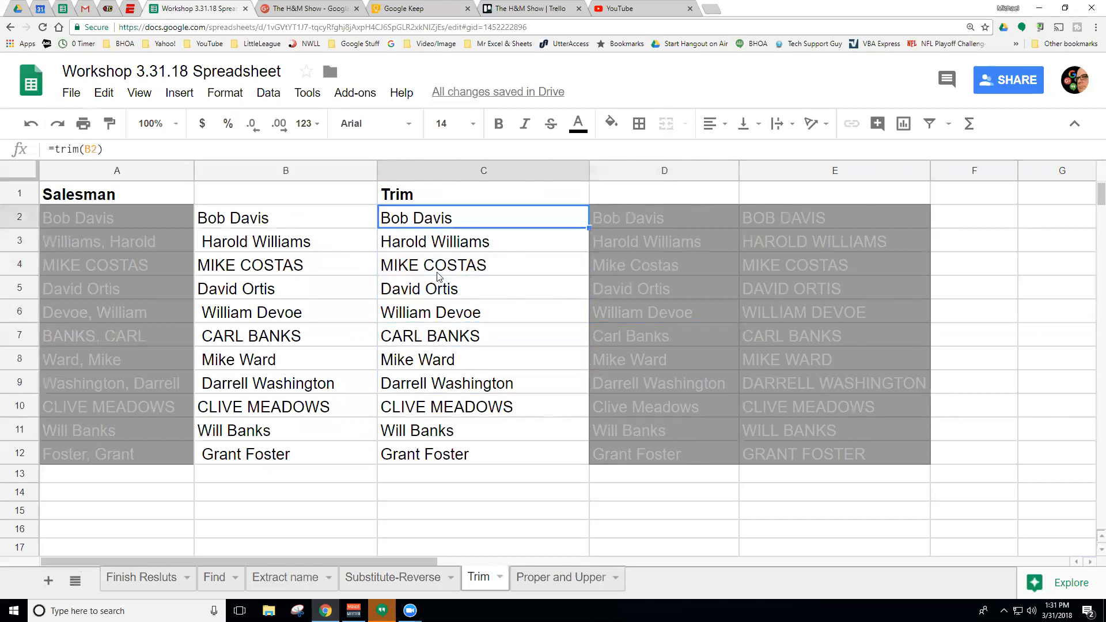
Open the Proper and Upper sheet and inspect the PROPER formula in D2 against the trimmed names in column C
{"action": "left_click", "coordinate": [550, 579]}
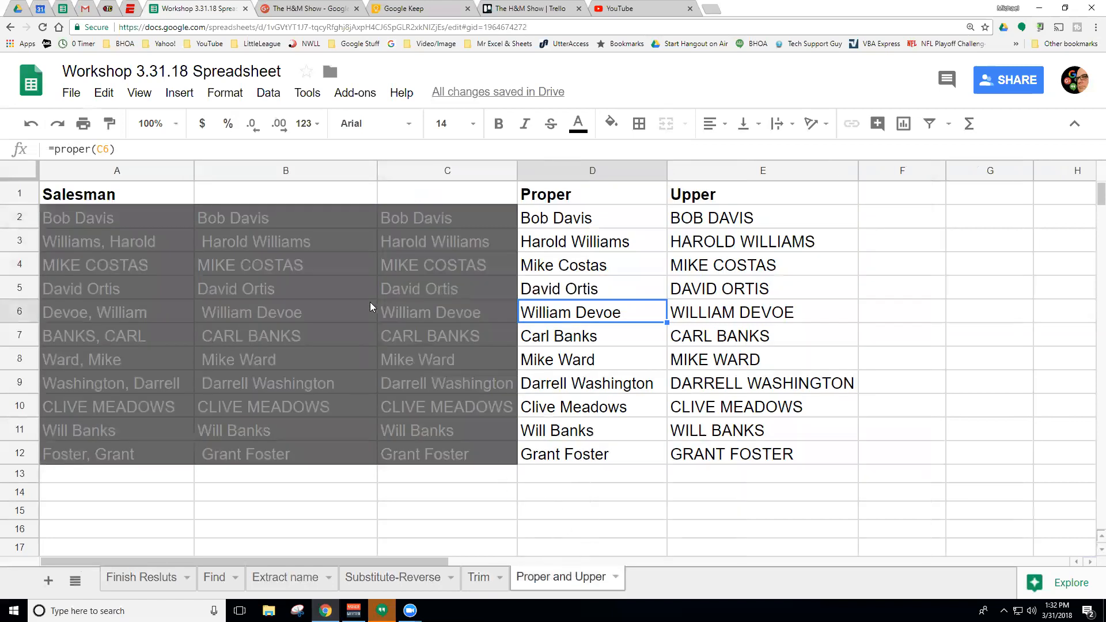
{"action": "left_click", "coordinate": [604, 219]}
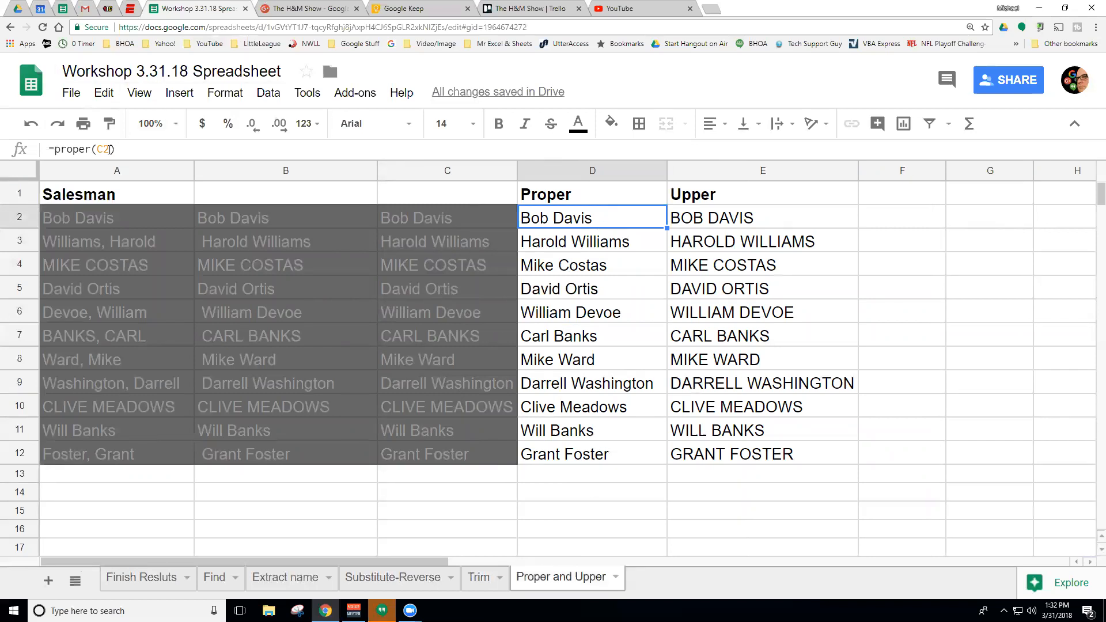
{"action": "left_click", "coordinate": [106, 151]}
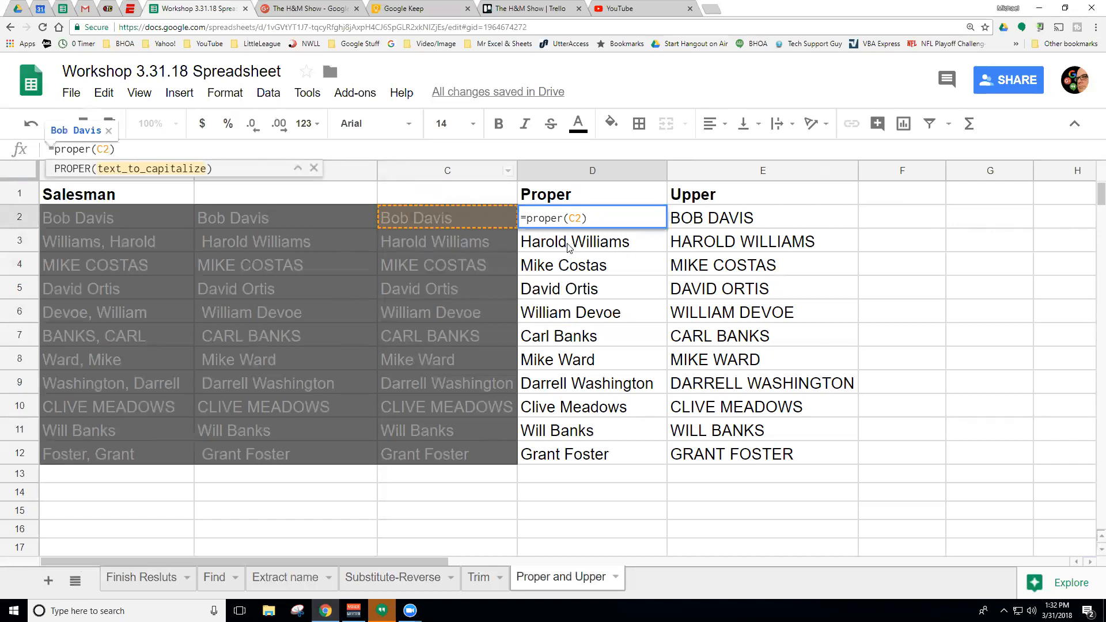
{"action": "key", "text": "Return"}
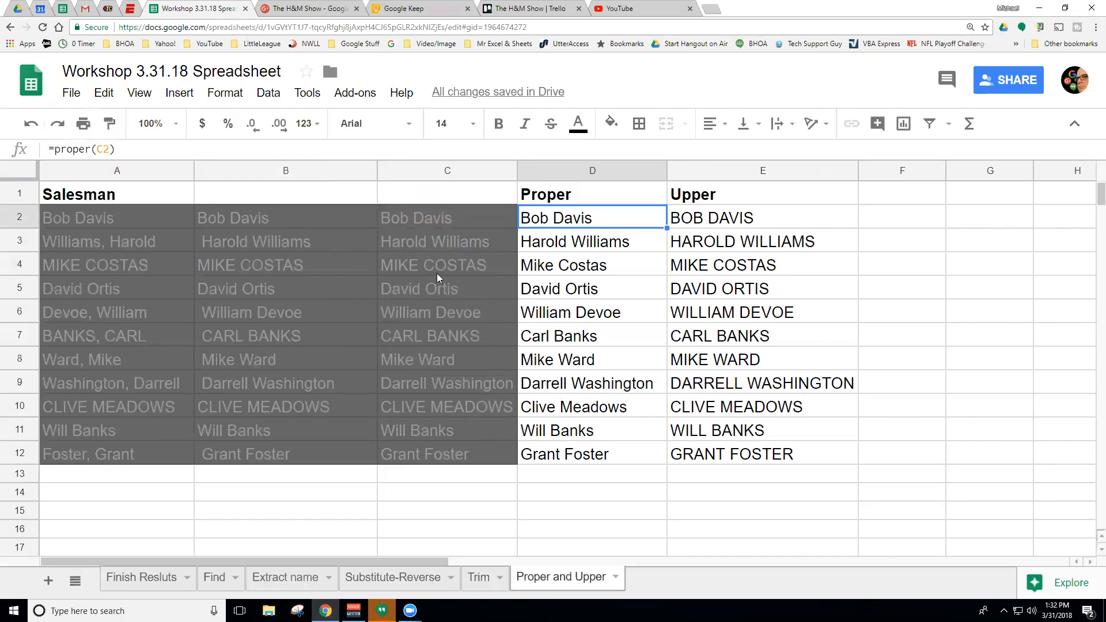
{"action": "left_click", "coordinate": [434, 290]}
{"action": "left_click", "coordinate": [437, 314]}
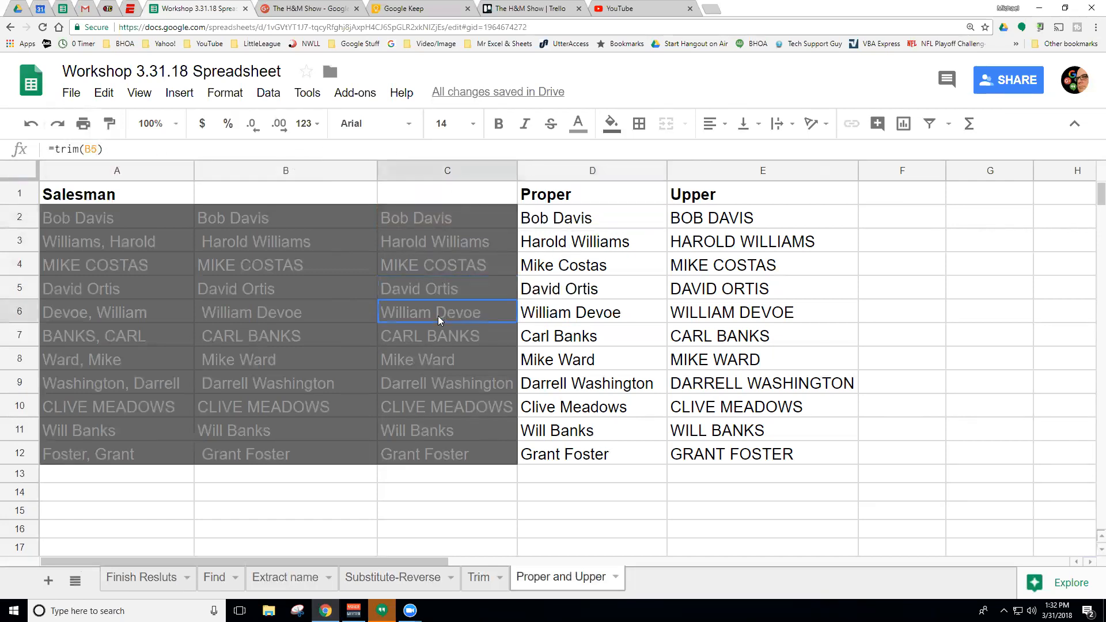
Review the PROPER formulas down column D from D2 to D11, returning to D5
{"action": "left_click", "coordinate": [603, 220]}
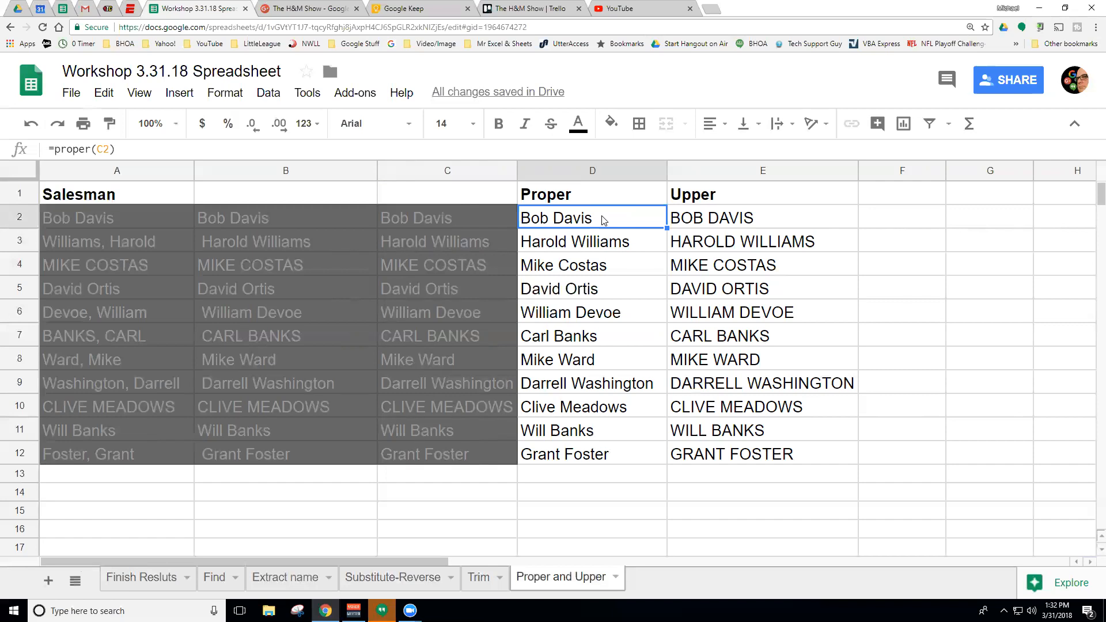
{"action": "left_click", "coordinate": [577, 296]}
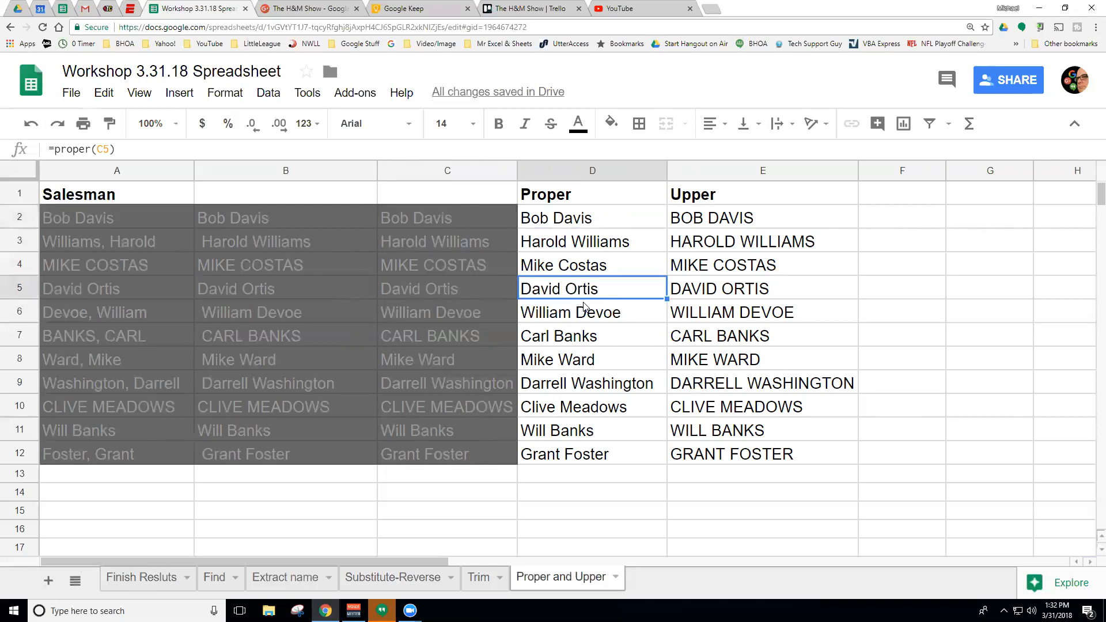
{"action": "left_click", "coordinate": [571, 327]}
{"action": "left_click", "coordinate": [580, 355]}
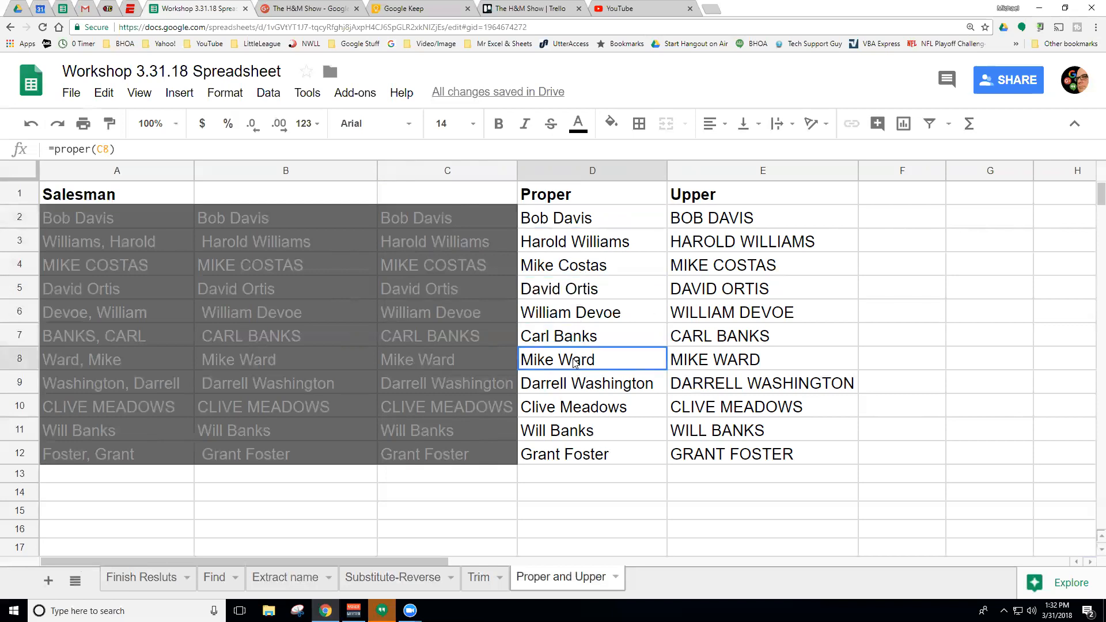
{"action": "left_click", "coordinate": [579, 390]}
{"action": "left_click", "coordinate": [576, 429]}
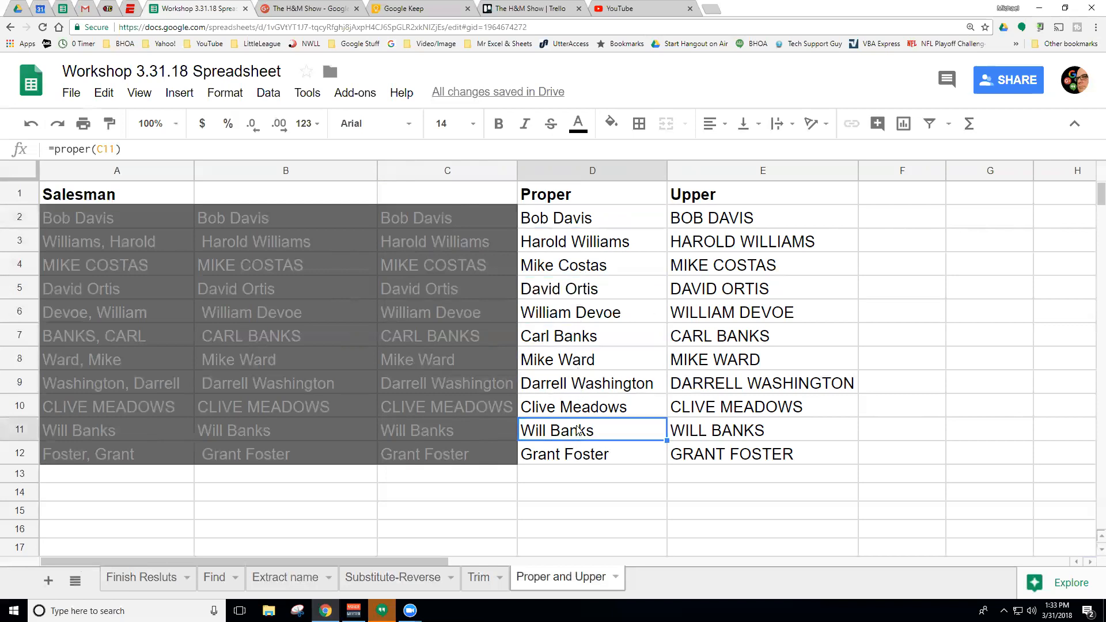
{"action": "left_click", "coordinate": [598, 320]}
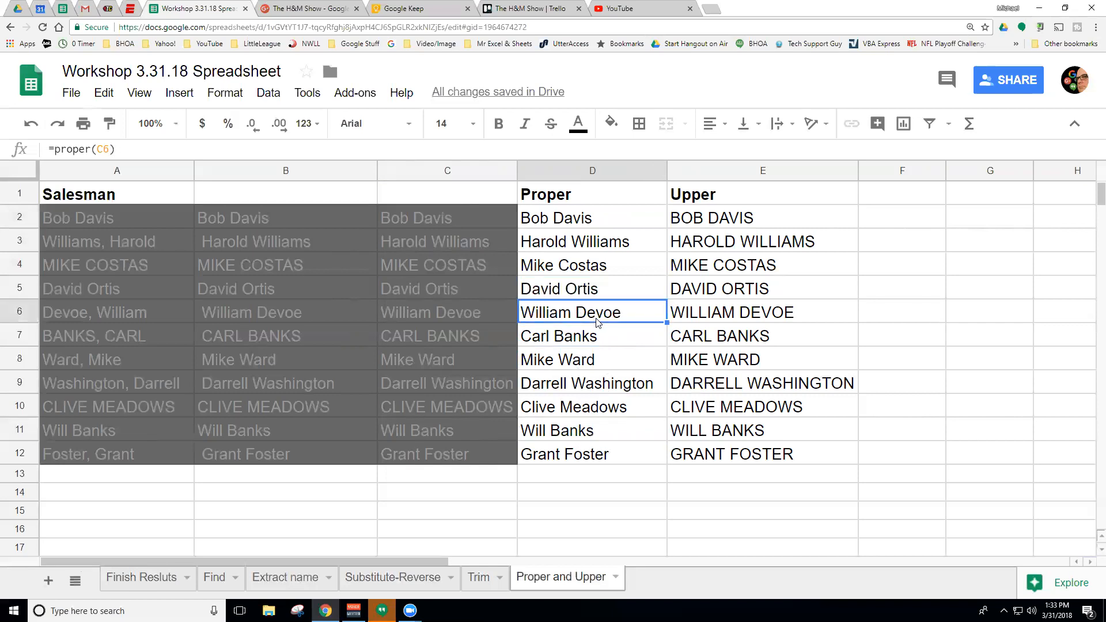
{"action": "left_click", "coordinate": [603, 294]}
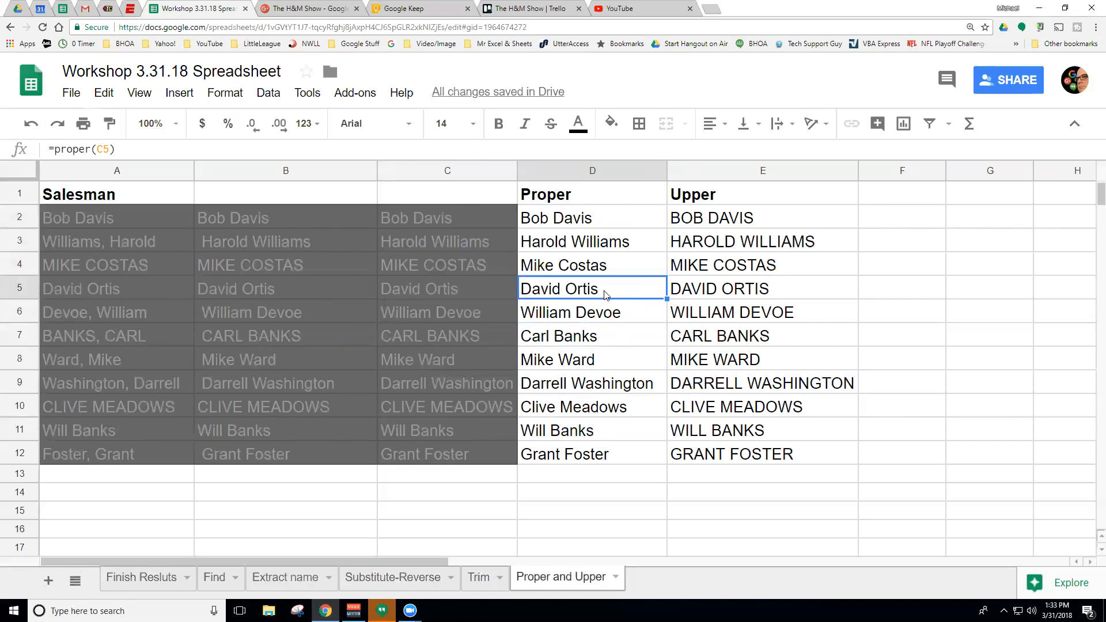
Inspect the UPPER formula in E2 and the capitalized names in E2:E12
{"action": "left_click", "coordinate": [746, 219]}
{"action": "left_click", "coordinate": [99, 150]}
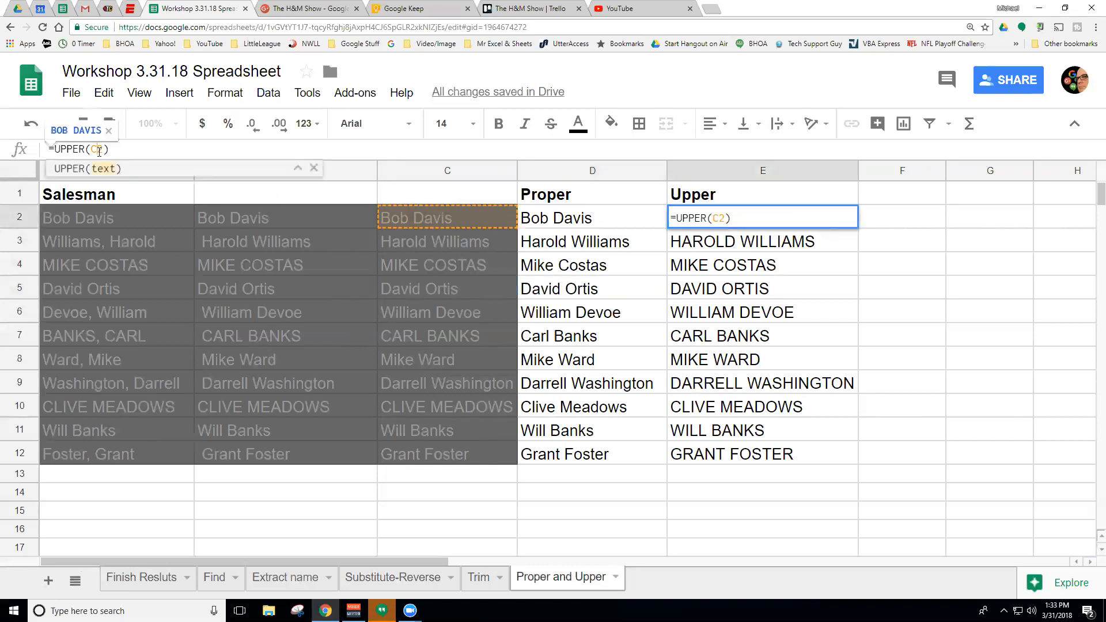
{"action": "key", "text": "Escape"}
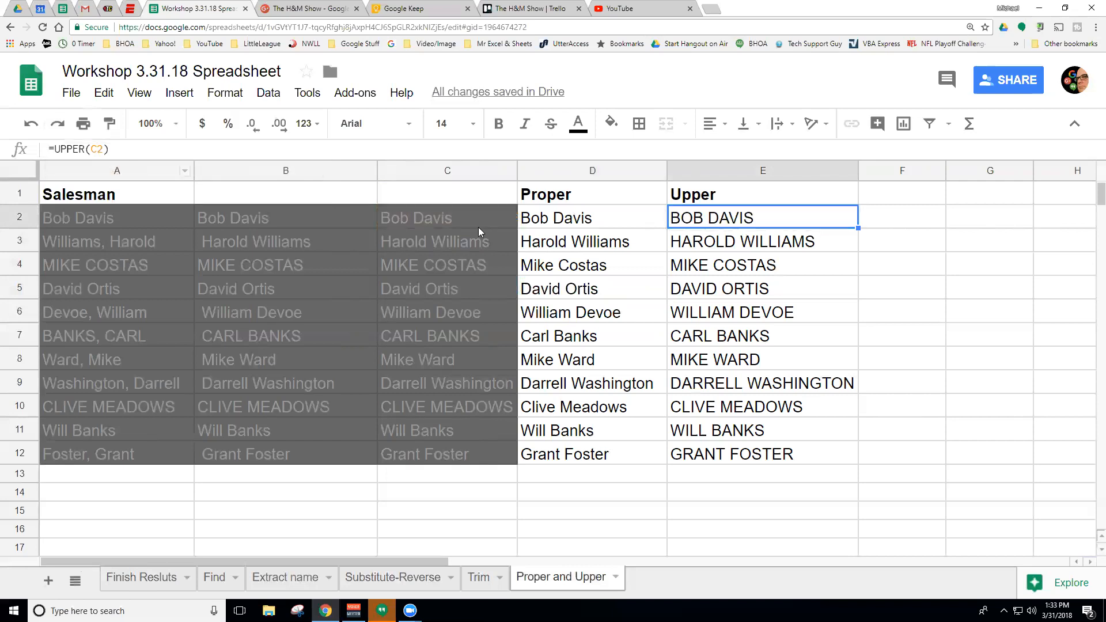
{"action": "left_click_drag", "start_coordinate": [722, 224], "coordinate": [703, 451]}
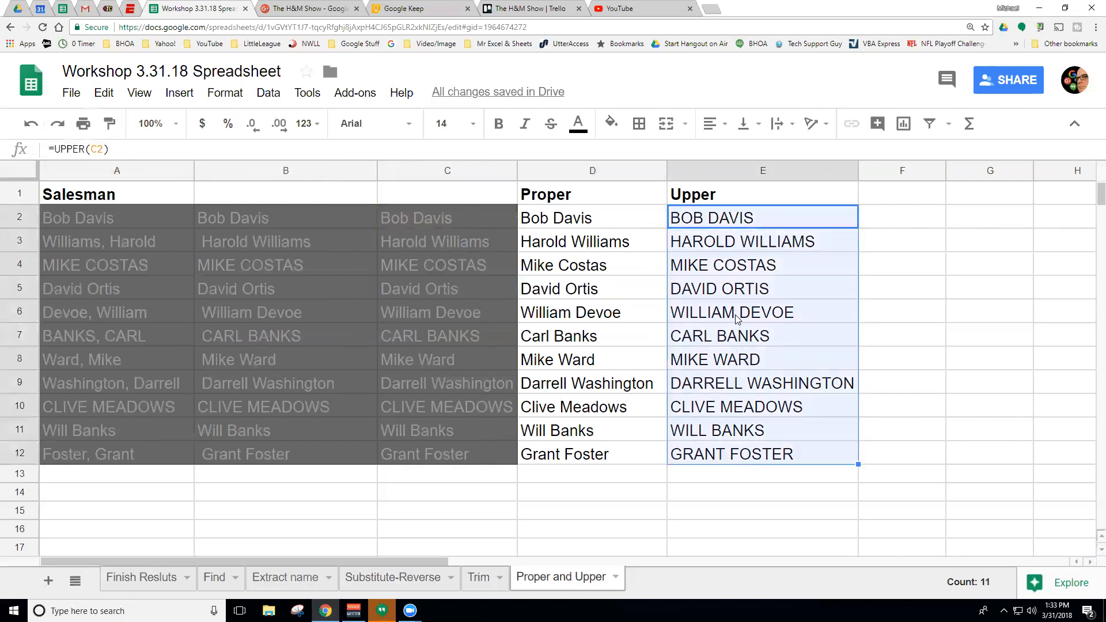
{"action": "left_click", "coordinate": [733, 292]}
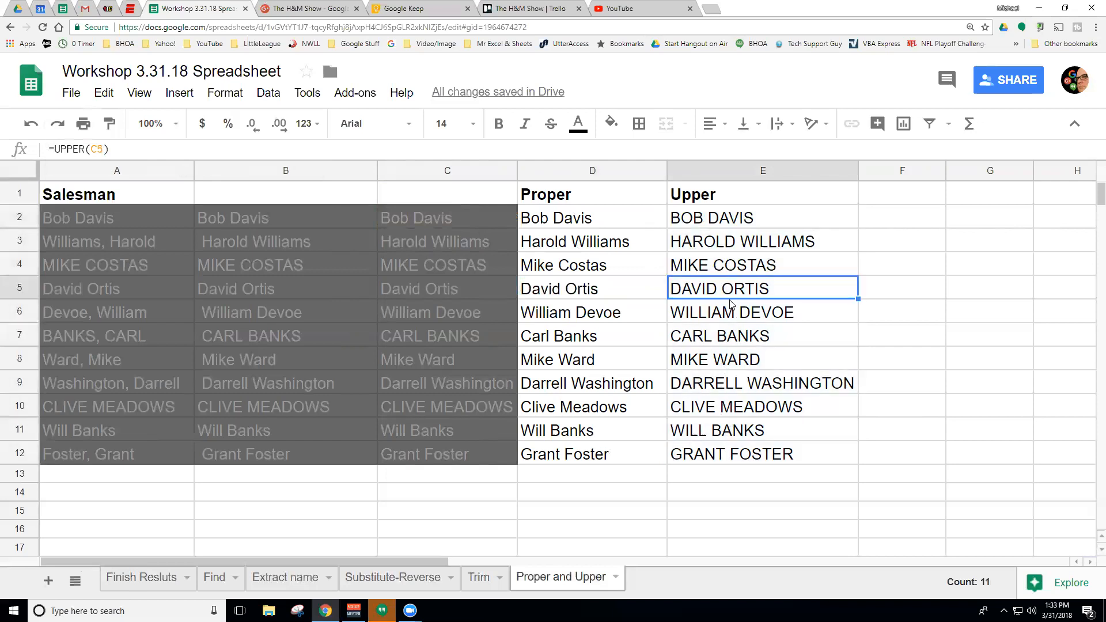
Compare the Proper and Upper versions of the names row by row from row 2 to row 8, returning to D2
{"action": "left_click", "coordinate": [598, 222]}
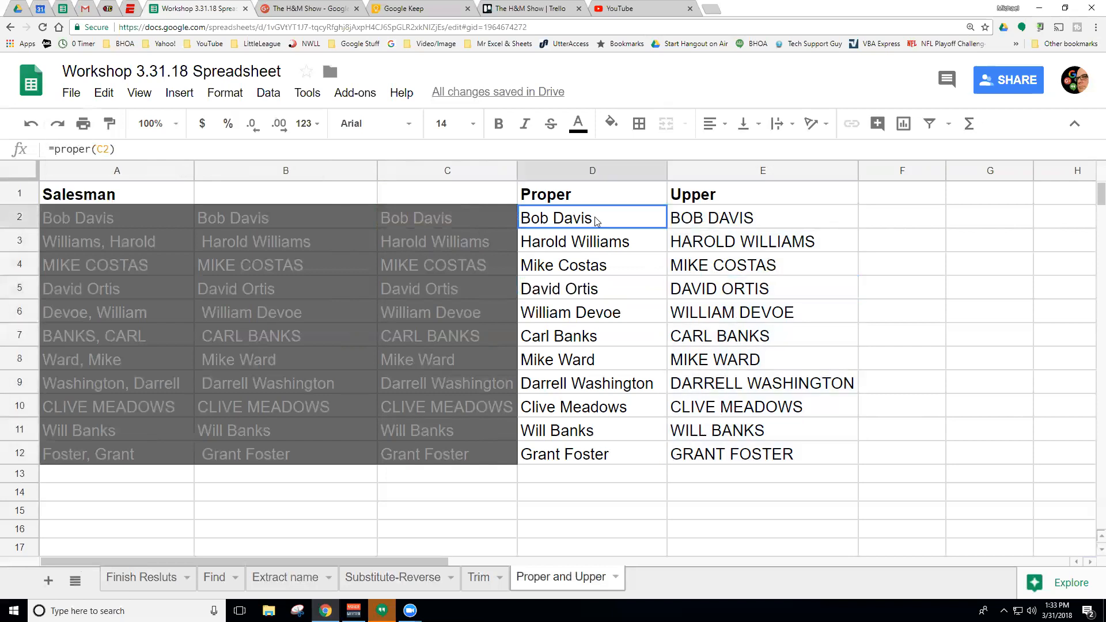
{"action": "left_click", "coordinate": [708, 225]}
{"action": "left_click", "coordinate": [602, 240]}
{"action": "left_click", "coordinate": [686, 242]}
{"action": "left_click", "coordinate": [625, 270]}
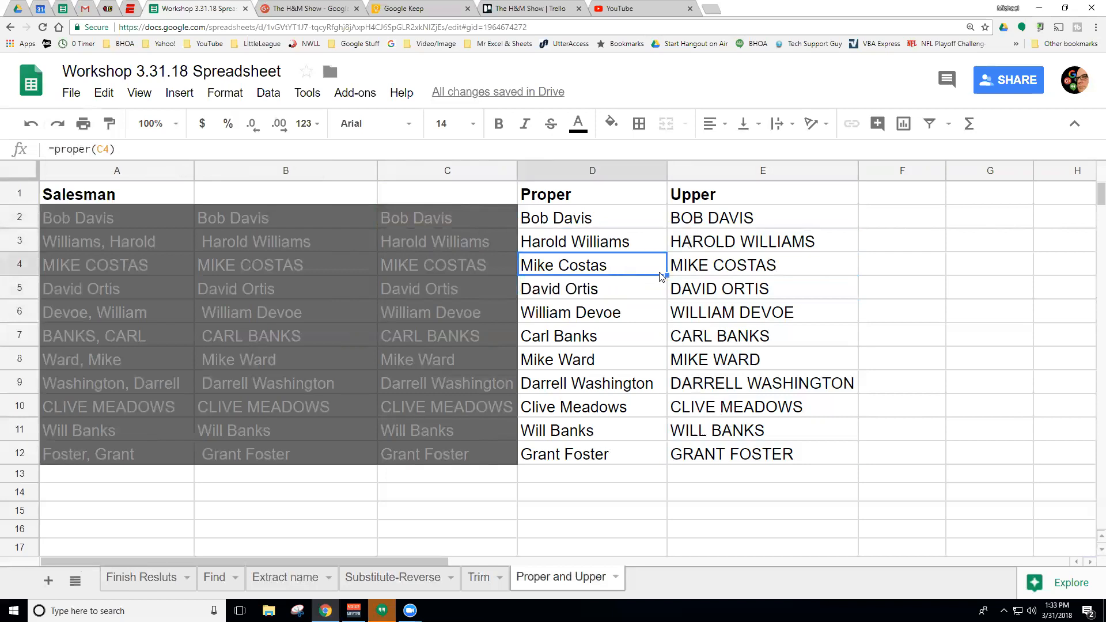
{"action": "left_click", "coordinate": [706, 290]}
{"action": "left_click", "coordinate": [626, 316]}
{"action": "left_click", "coordinate": [688, 316]}
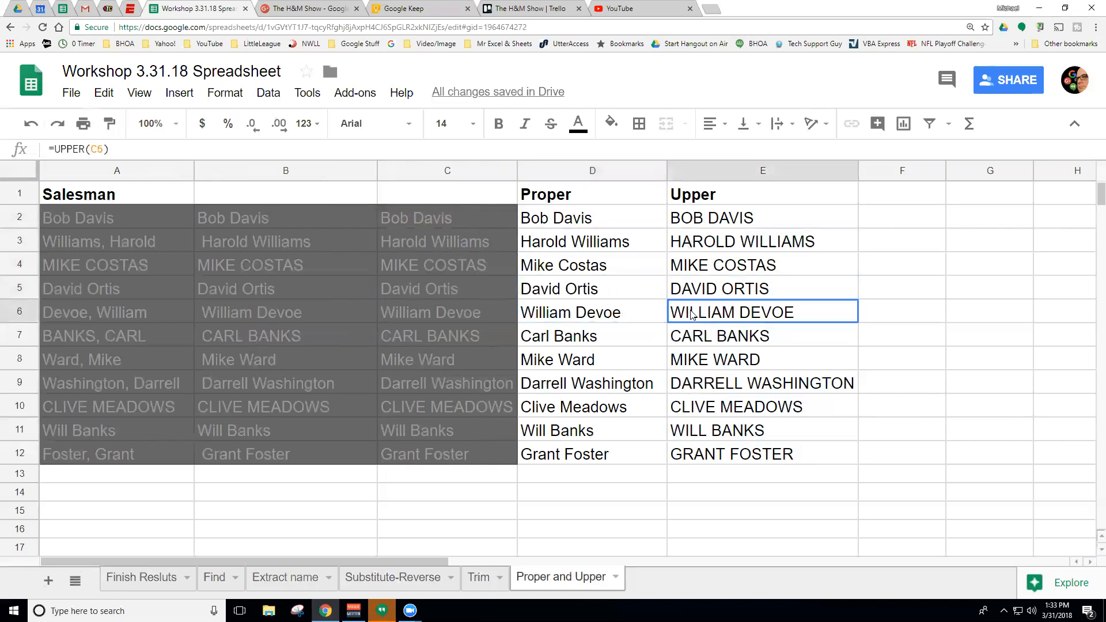
{"action": "left_click", "coordinate": [620, 357]}
{"action": "left_click", "coordinate": [731, 362]}
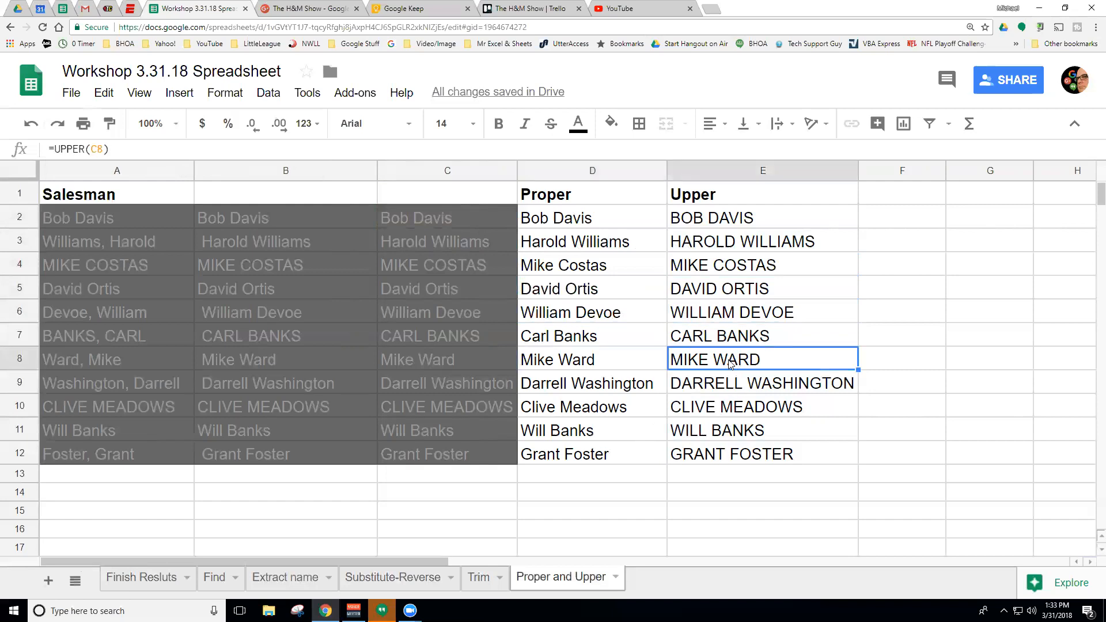
{"action": "left_click", "coordinate": [622, 243]}
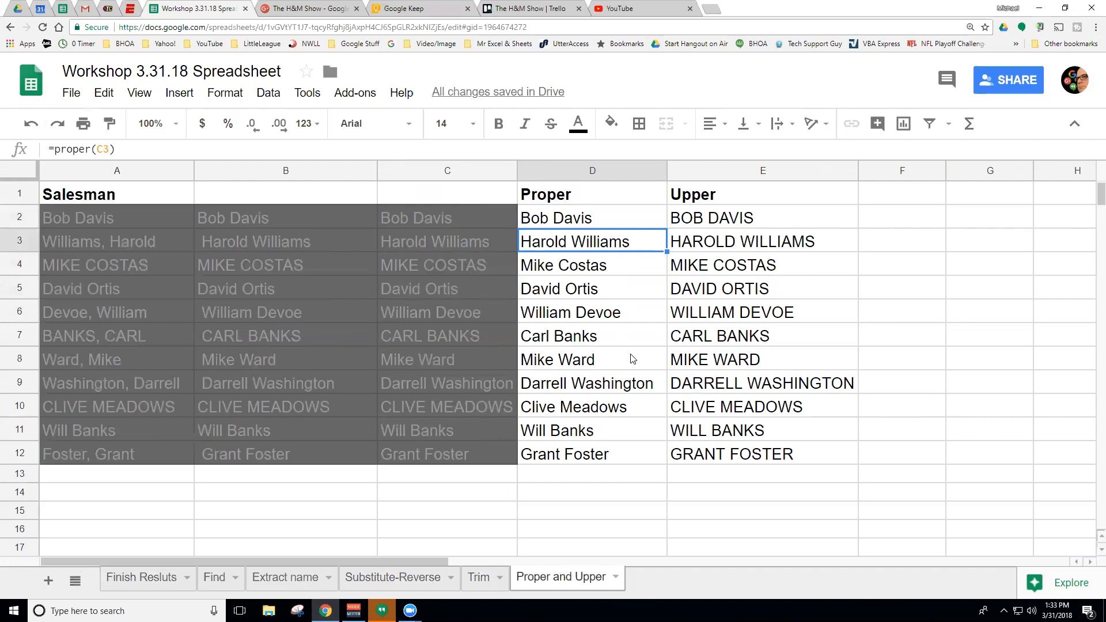
{"action": "left_click", "coordinate": [605, 223]}
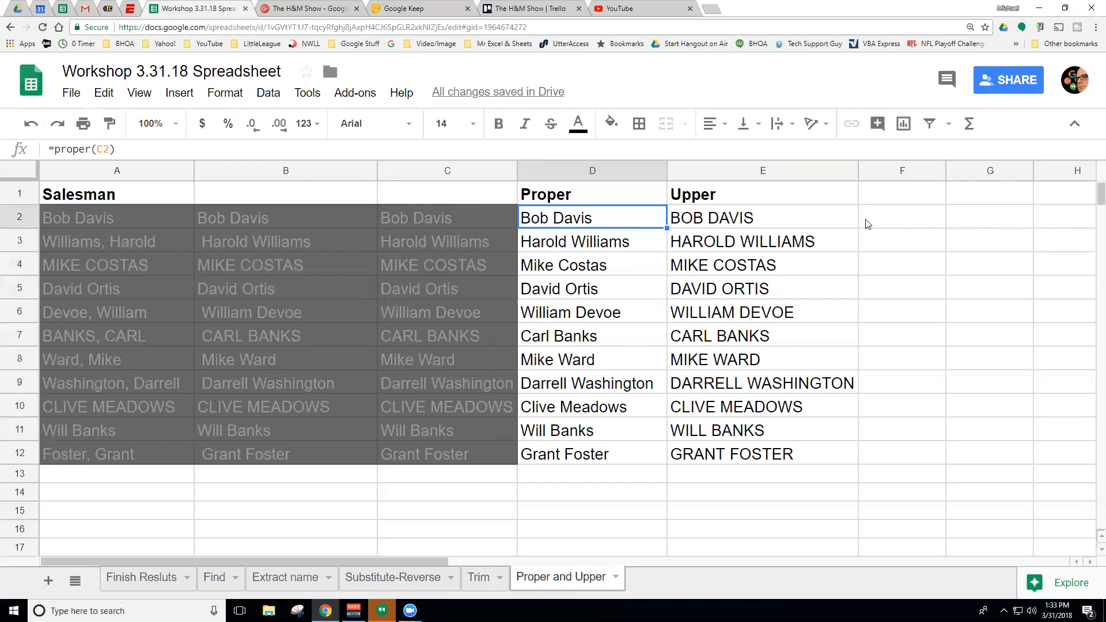
Narrow columns A through E to make more room beside the Upper column
{"action": "left_click", "coordinate": [887, 219]}
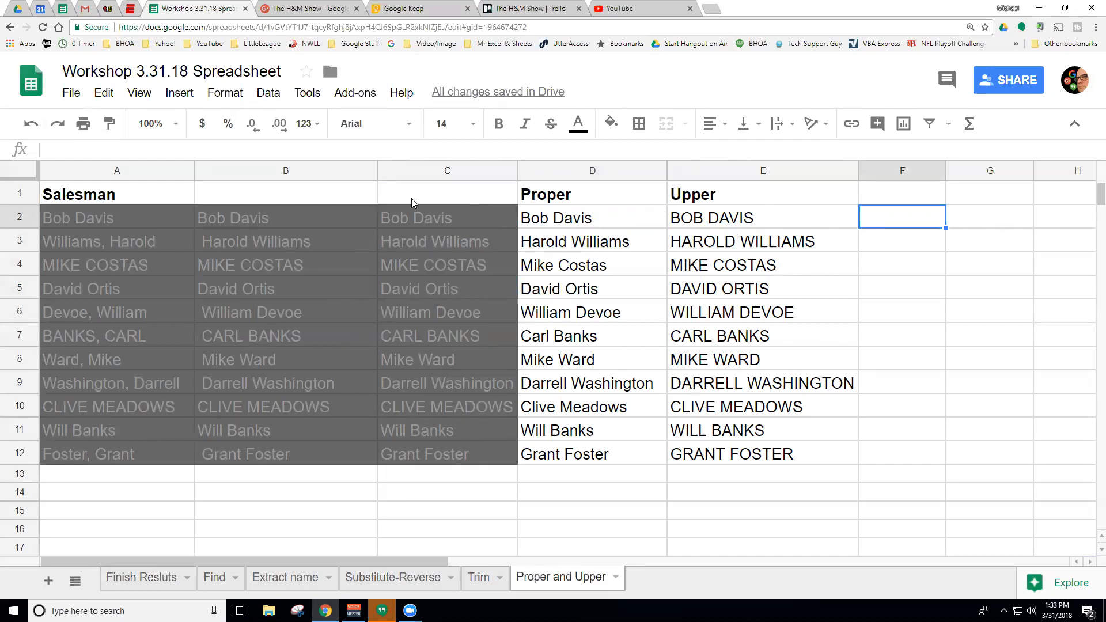
{"action": "left_click_drag", "start_coordinate": [194, 170], "coordinate": [141, 169]}
{"action": "left_click_drag", "start_coordinate": [322, 172], "coordinate": [281, 172]}
{"action": "left_click_drag", "start_coordinate": [419, 172], "coordinate": [394, 171]}
{"action": "left_click_drag", "start_coordinate": [542, 171], "coordinate": [517, 172]}
{"action": "left_click_drag", "start_coordinate": [707, 171], "coordinate": [679, 171]}
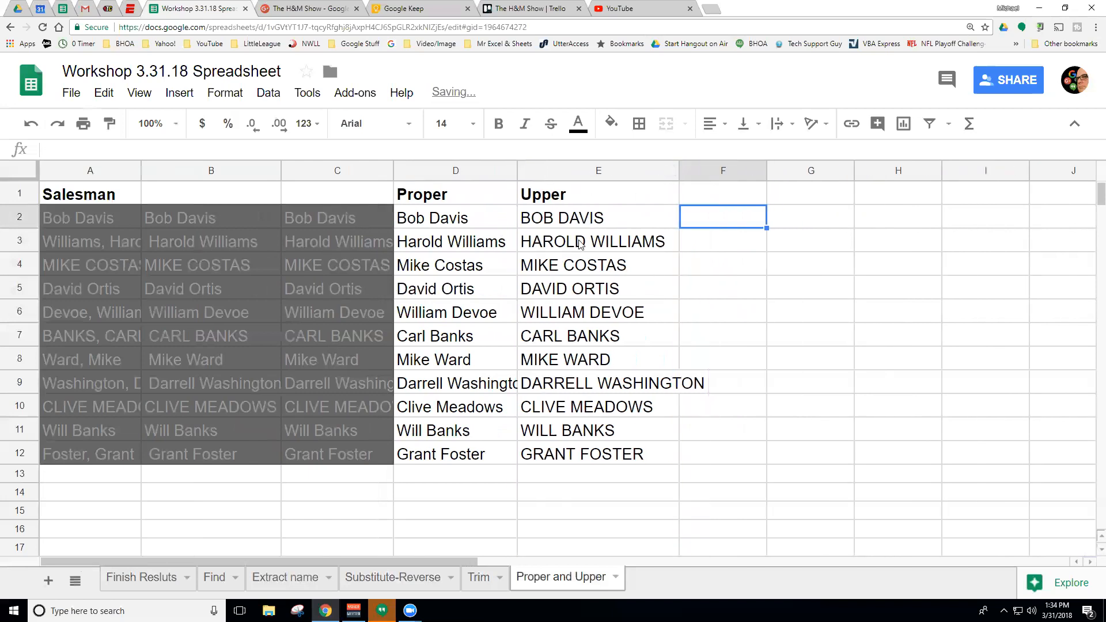
Search Google in a new browser tab for "sheet formula data after comma"
{"action": "left_click", "coordinate": [711, 10]}
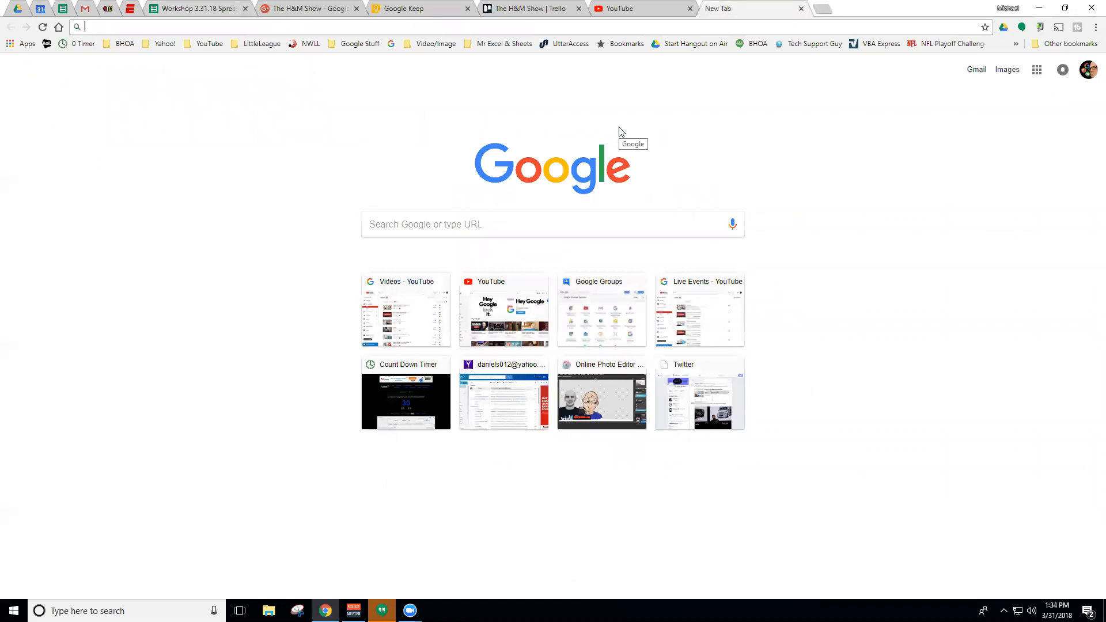
{"action": "type", "text": "sheet for"}
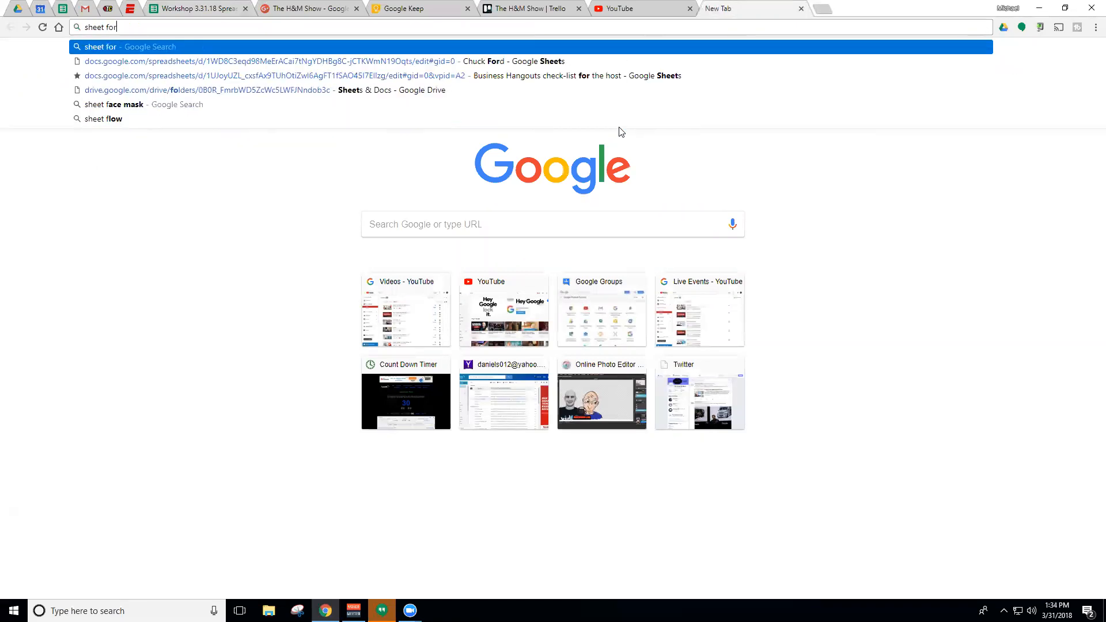
{"action": "type", "text": "mula"}
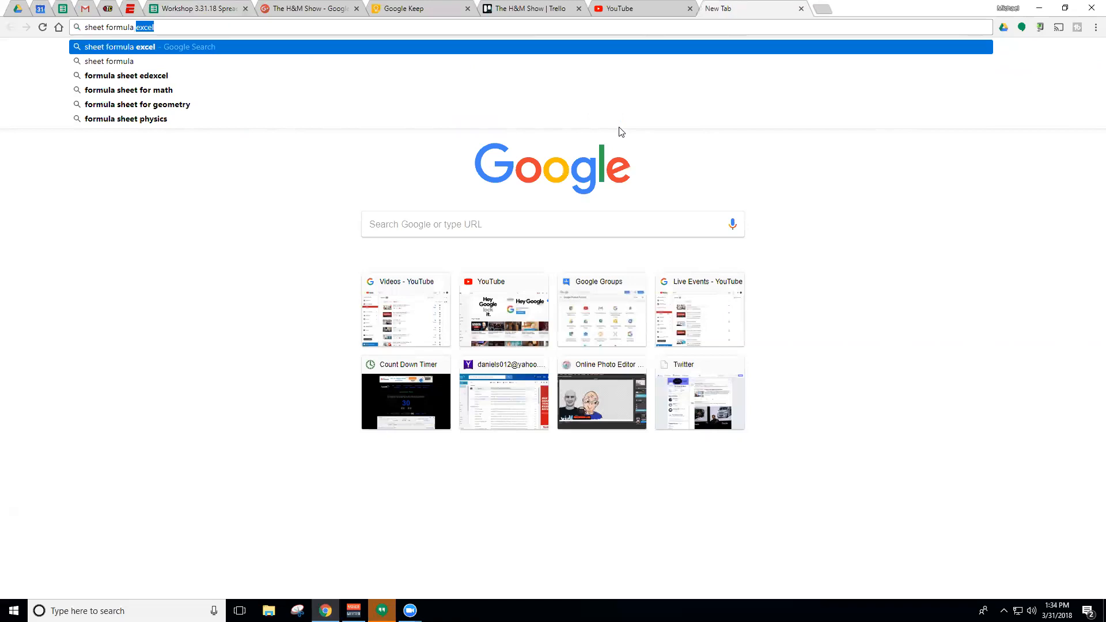
{"action": "type", "text": "data a"}
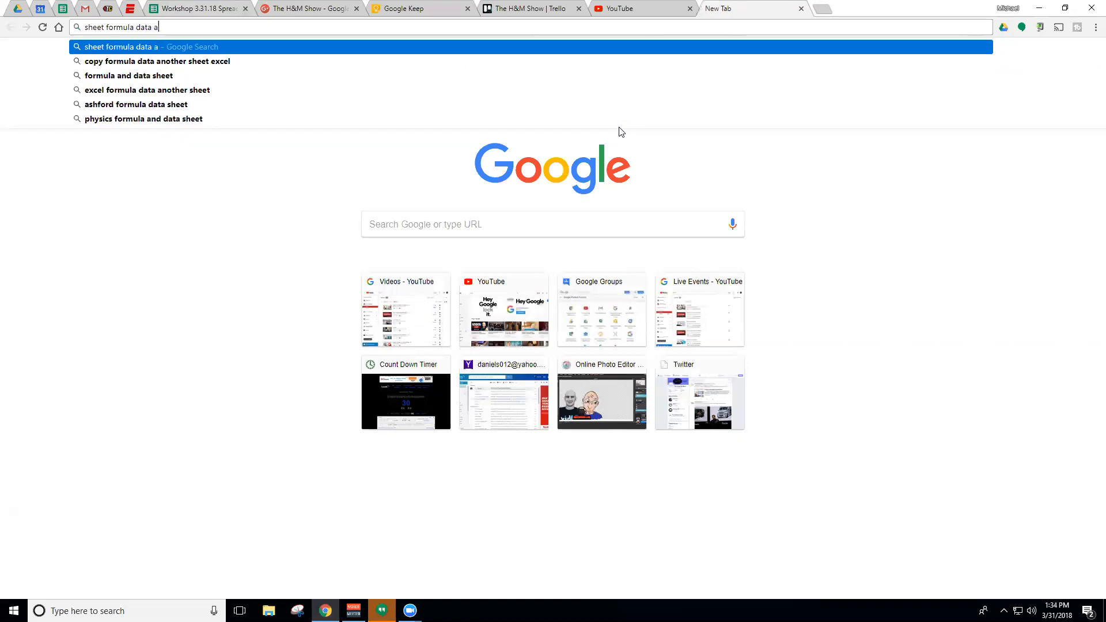
{"action": "type", "text": "fter comma"}
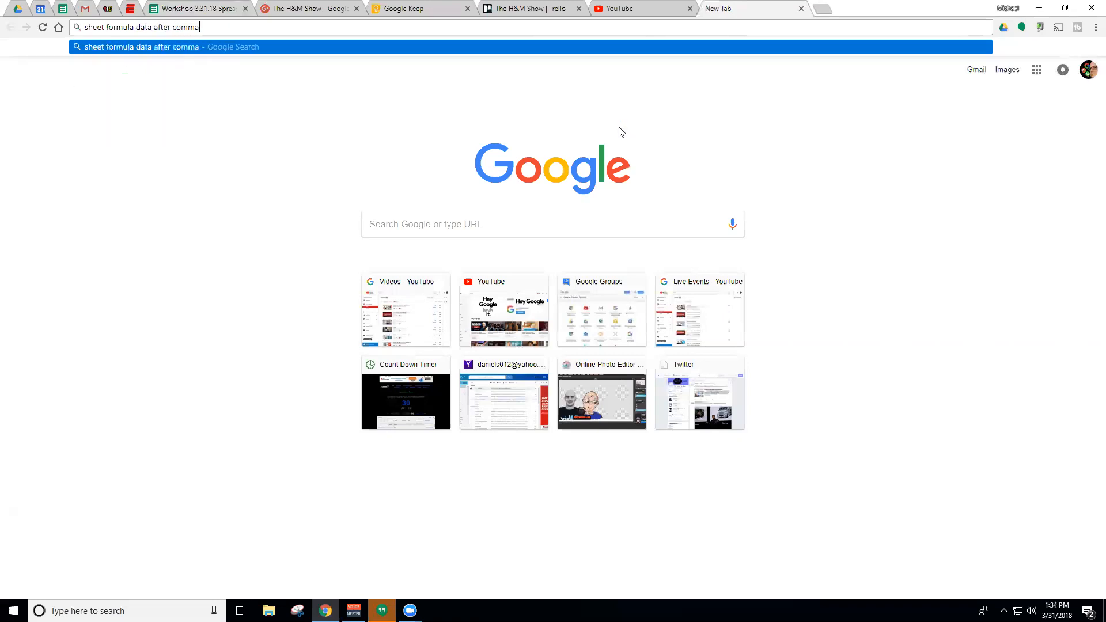
{"action": "key", "text": "Return"}
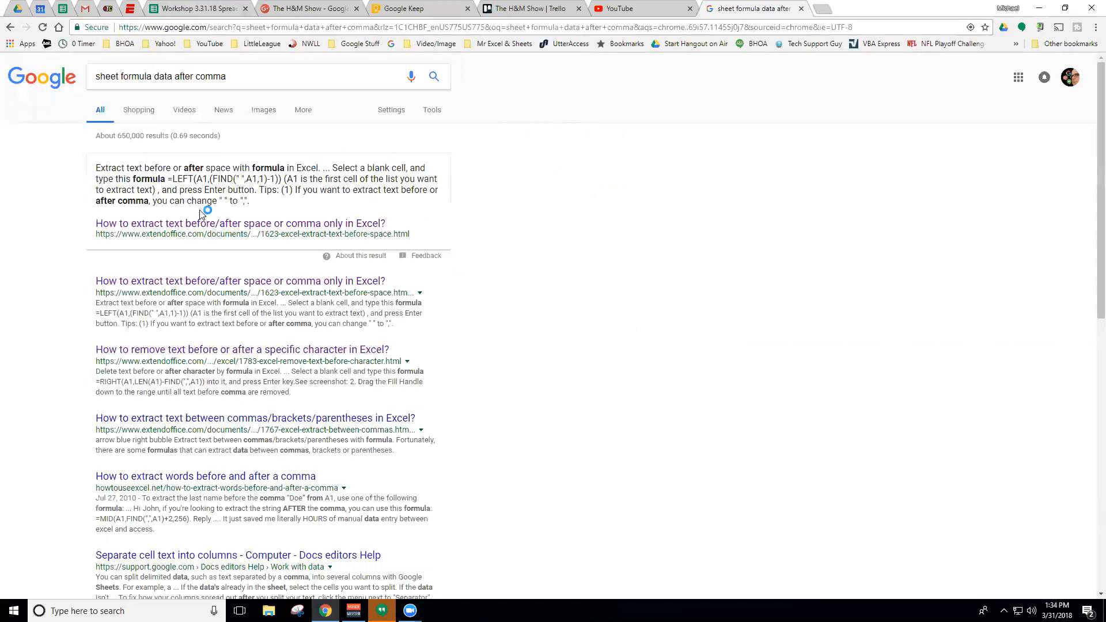
Open the article on extracting text before or after a space or comma and highlight its LEFT and FIND formula
{"action": "left_click", "coordinate": [297, 225]}
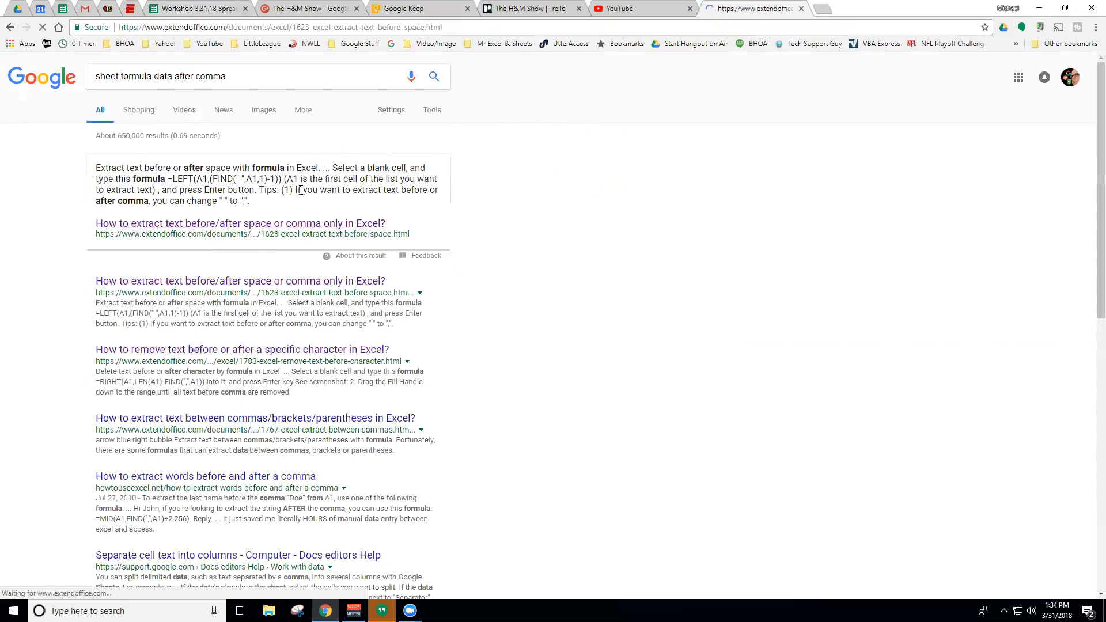
{"action": "scroll", "coordinate": [388, 295], "scroll_direction": "down", "scroll_amount": 10}
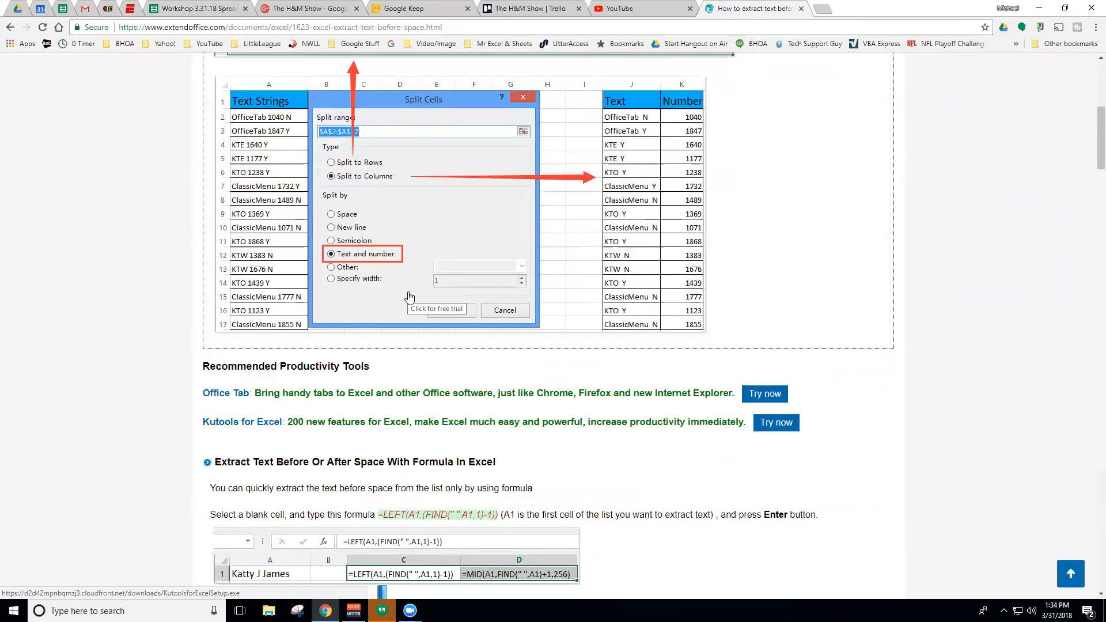
{"action": "left_click_drag", "start_coordinate": [501, 298], "coordinate": [378, 298]}
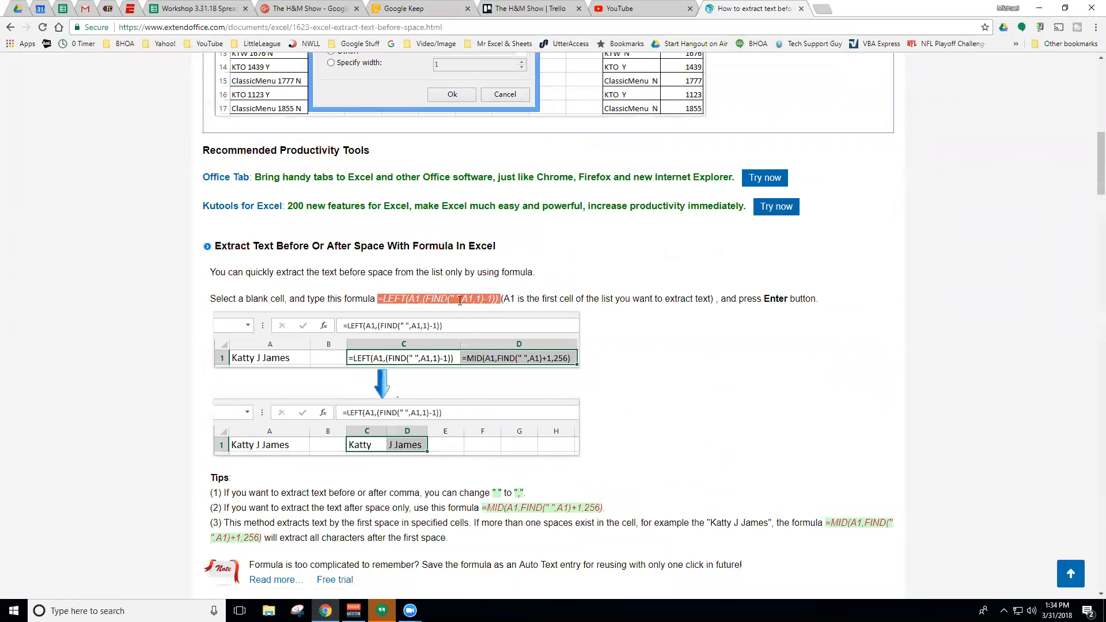
Close the article, return to the workshop spreadsheet, and view the PROPER formula in D2 before selecting empty cell F2
{"action": "left_click", "coordinate": [802, 8]}
{"action": "left_click", "coordinate": [199, 9]}
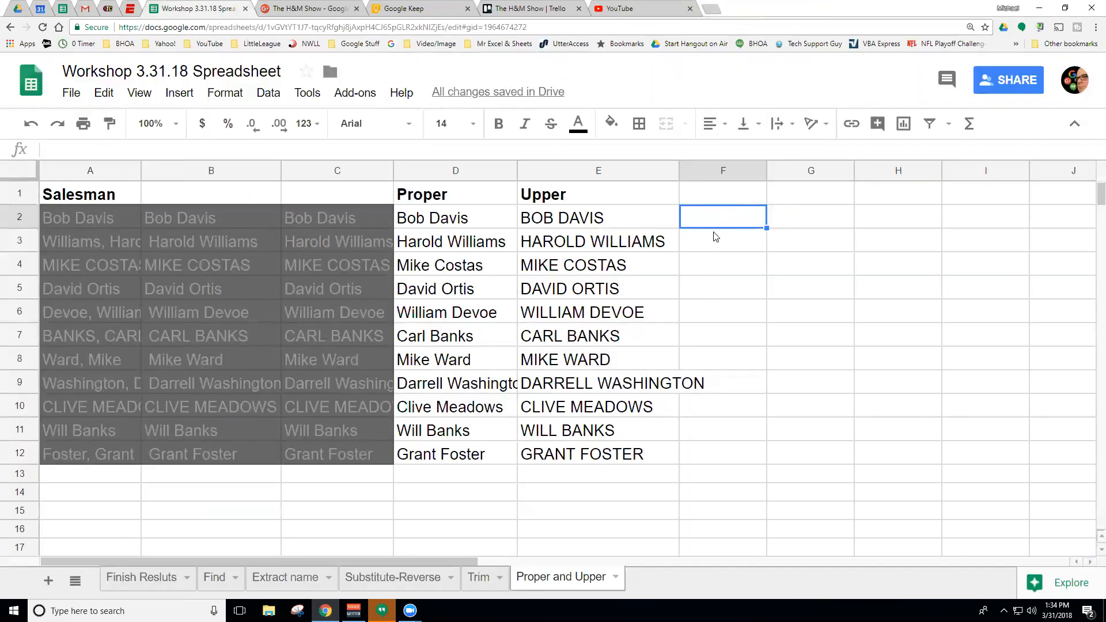
{"action": "left_click", "coordinate": [487, 226]}
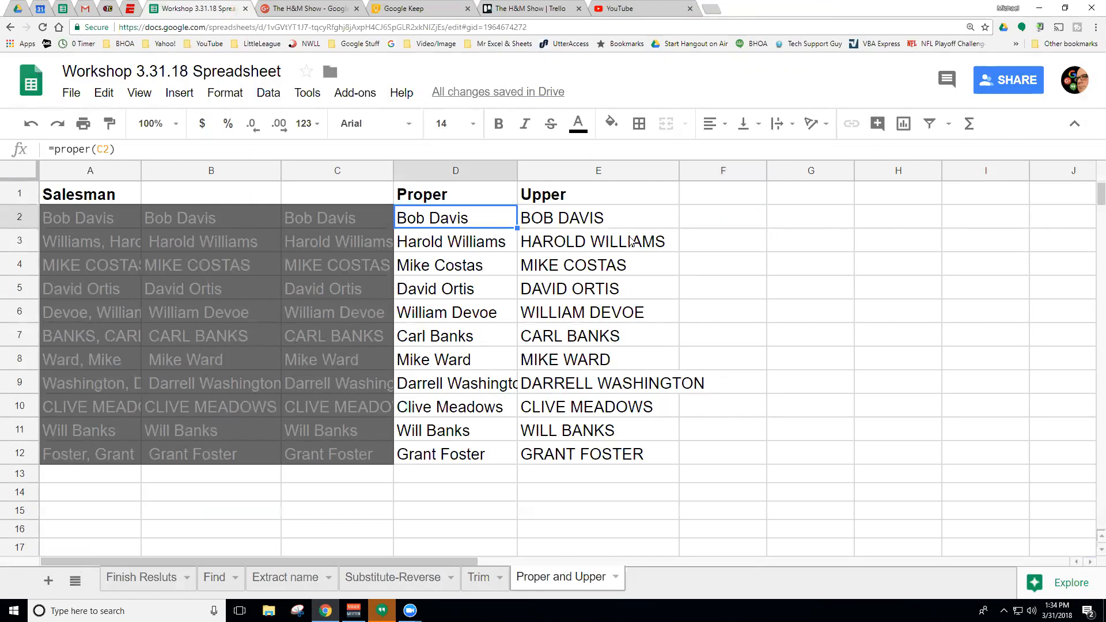
{"action": "left_click", "coordinate": [717, 225]}
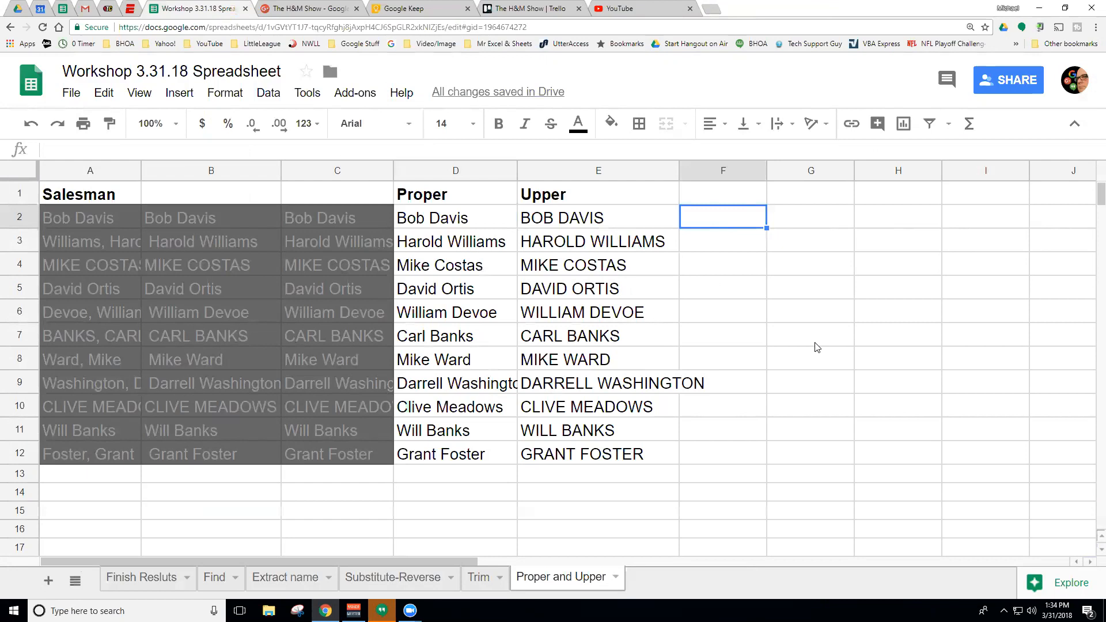
Examine the PROPER formulas in several cells of the Proper column, including D2, D3 and D8
{"action": "left_click", "coordinate": [448, 238]}
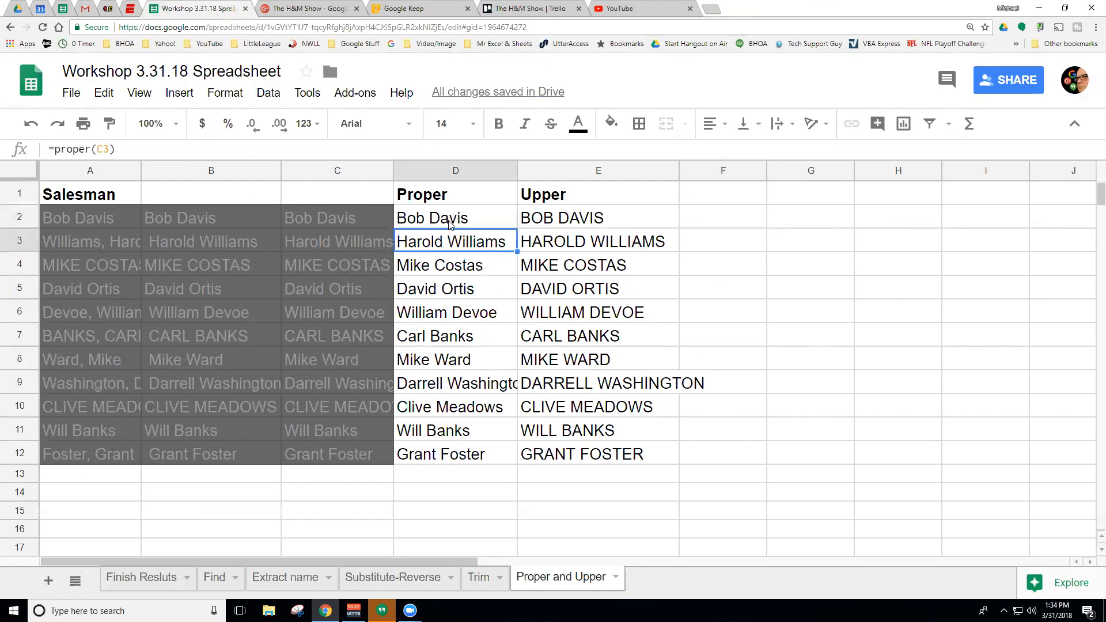
{"action": "left_click", "coordinate": [450, 224]}
{"action": "left_click", "coordinate": [458, 266]}
{"action": "left_click", "coordinate": [455, 311]}
{"action": "left_click", "coordinate": [463, 363]}
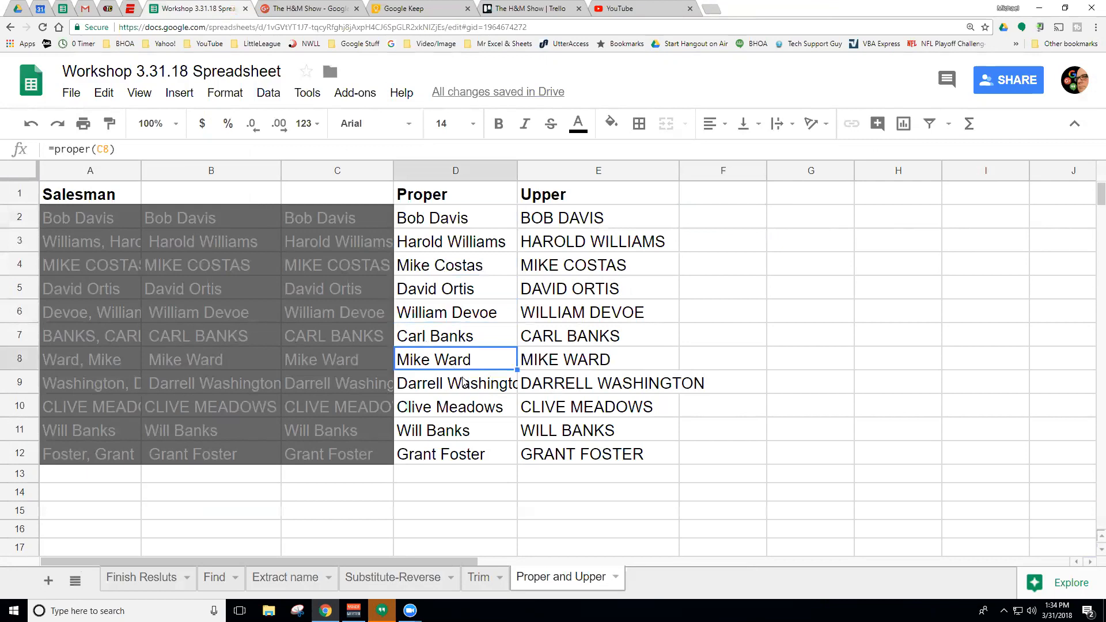
{"action": "left_click", "coordinate": [485, 227]}
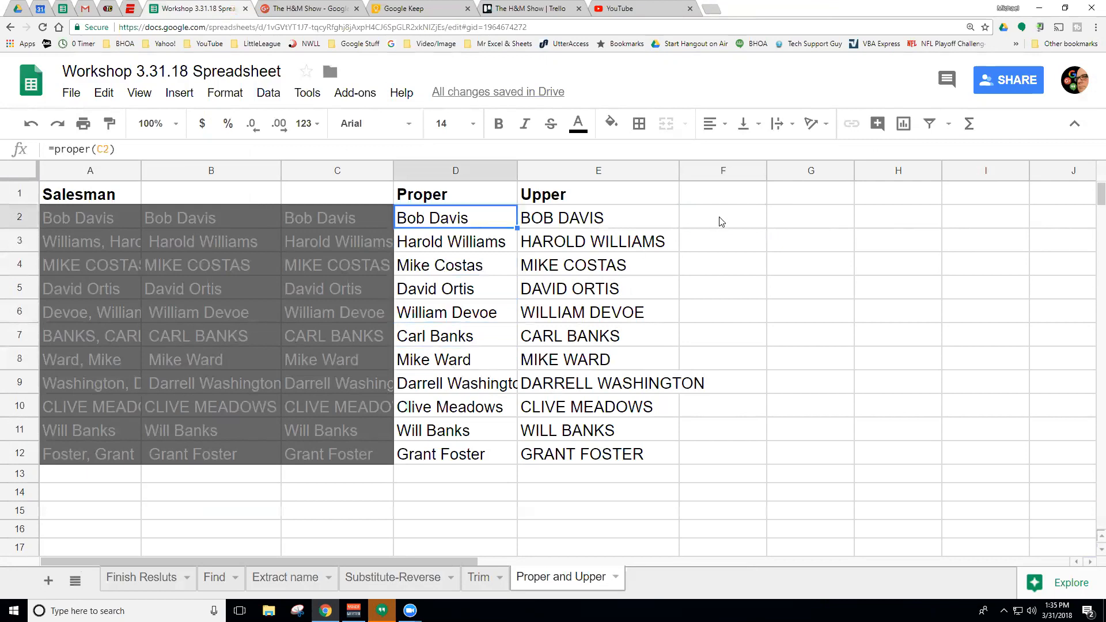
{"action": "left_click", "coordinate": [719, 221]}
{"action": "left_click", "coordinate": [479, 226]}
{"action": "left_click", "coordinate": [700, 220]}
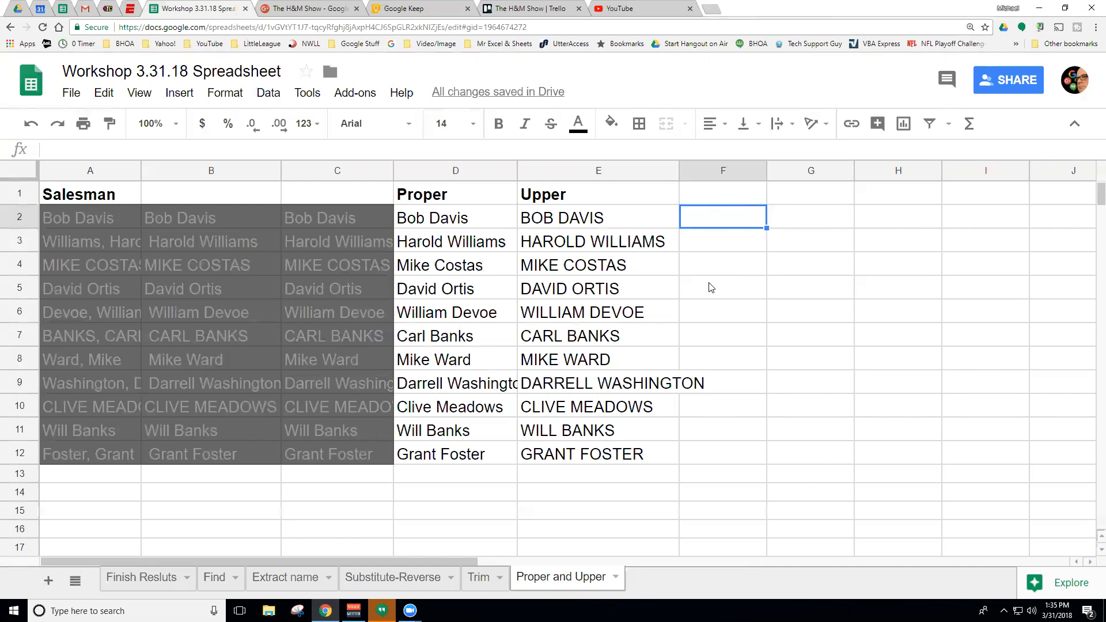
{"action": "type", "text": "="}
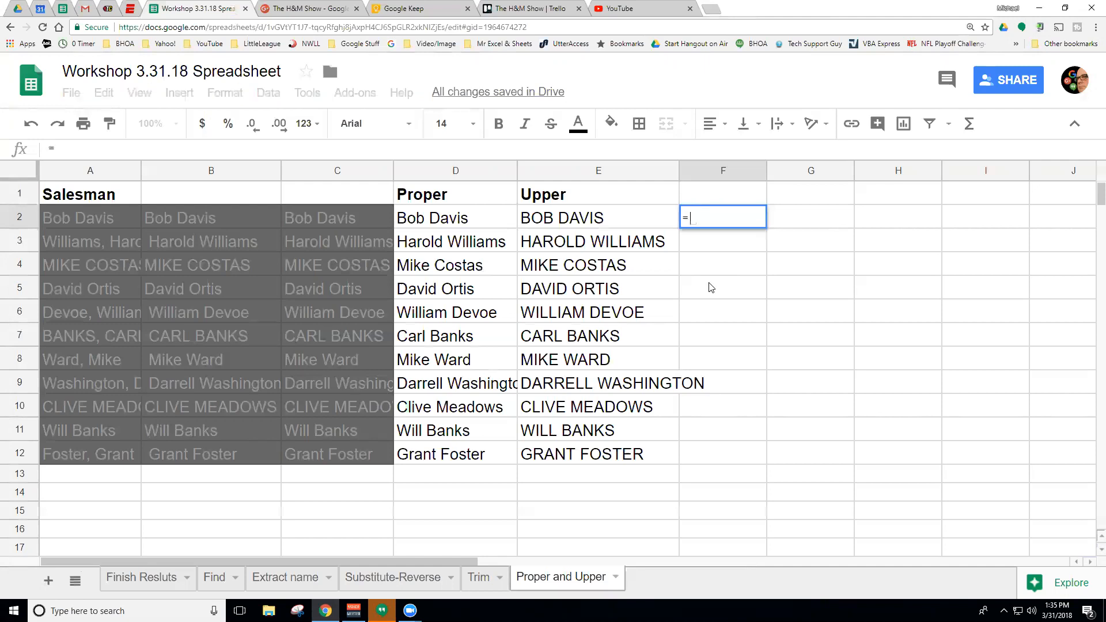
{"action": "type", "text": "right("}
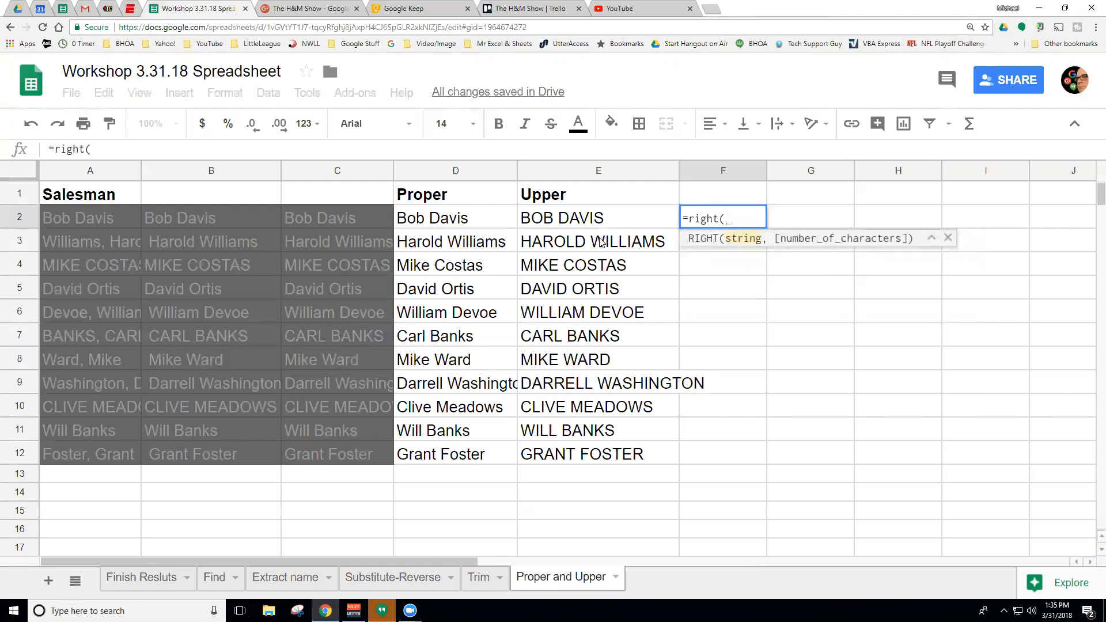
{"action": "left_click", "coordinate": [462, 224]}
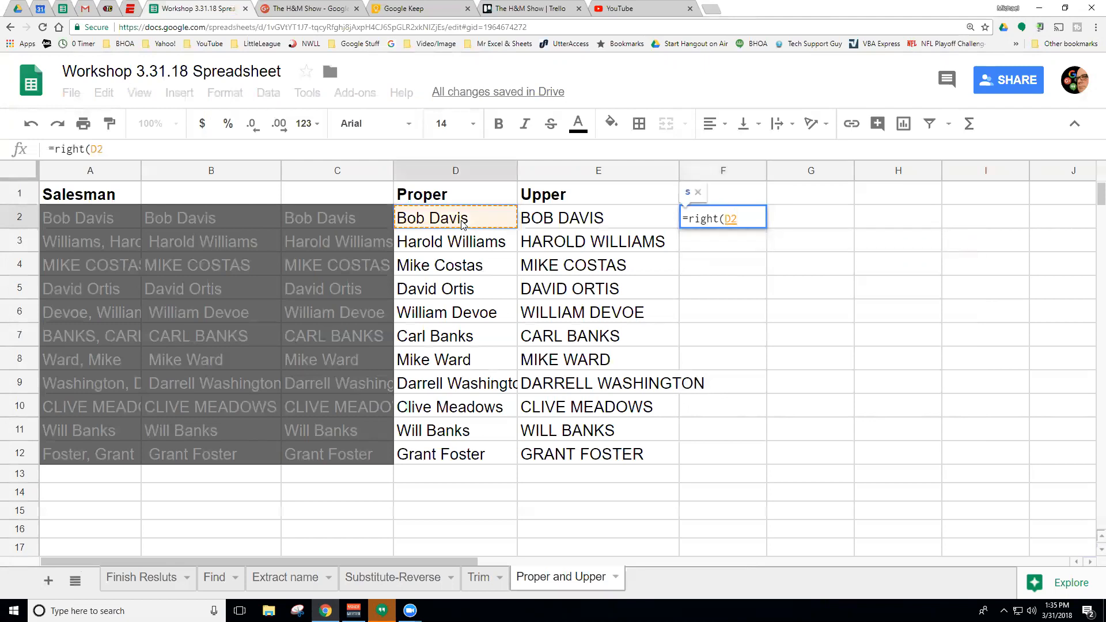
{"action": "type", "text": ","}
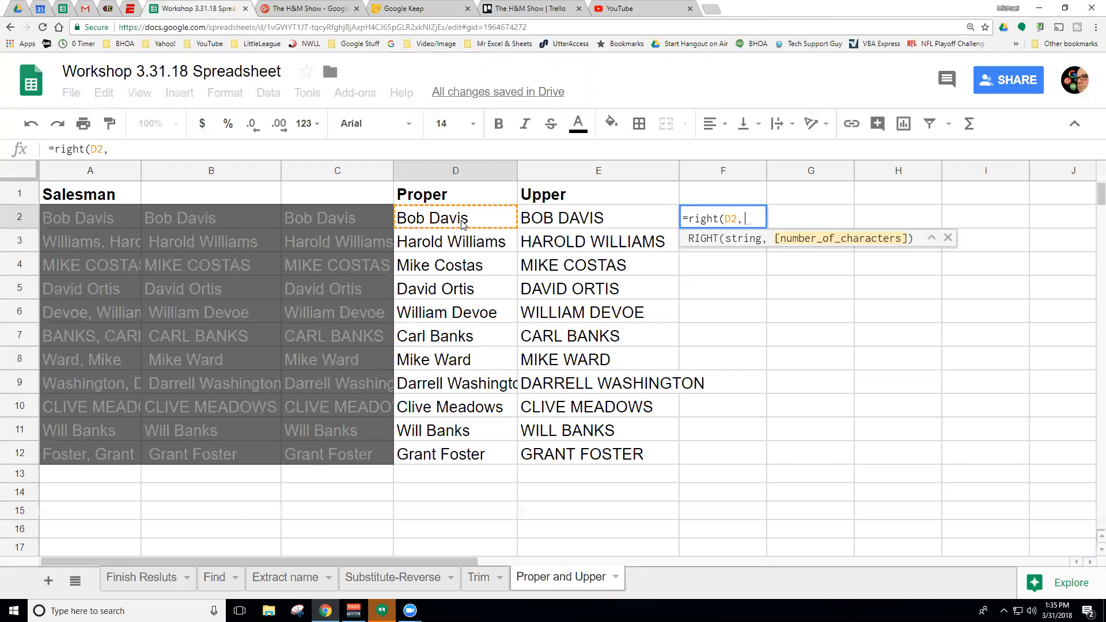
{"action": "key", "text": "Escape"}
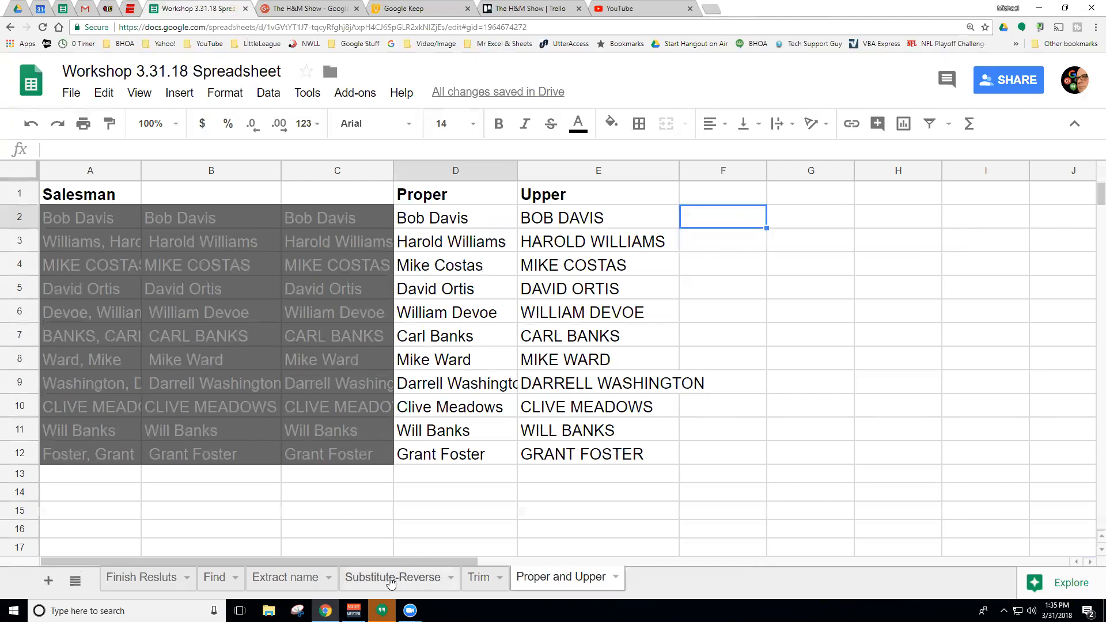
Review the example RIGHT and LEFT formulas in C3, C5 and D5 on the Extract name sheet
{"action": "left_click", "coordinate": [279, 577]}
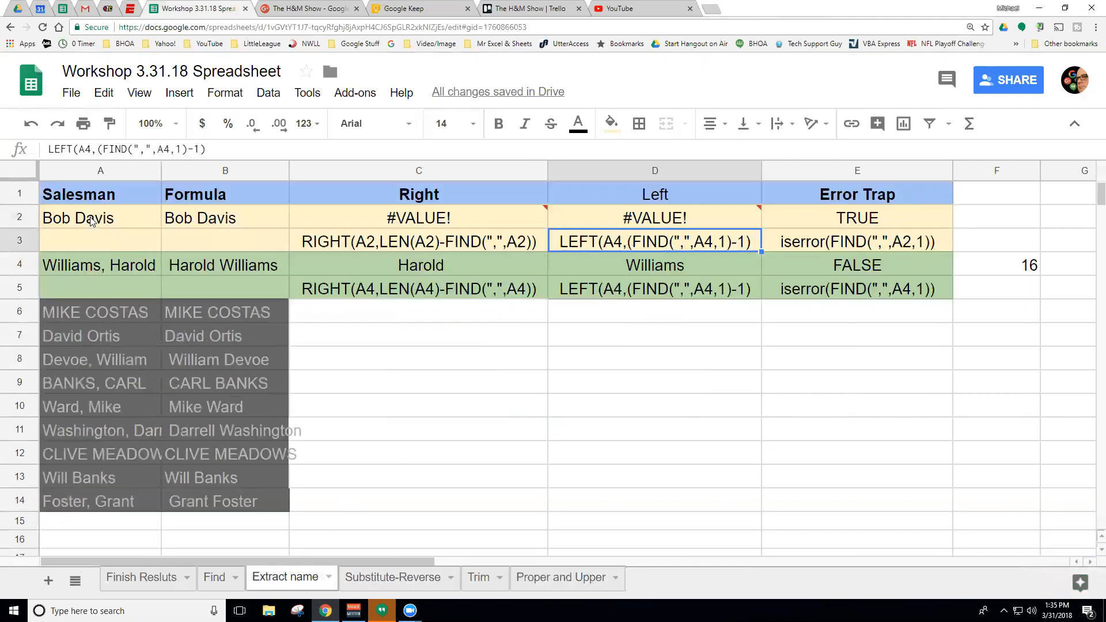
{"action": "left_click", "coordinate": [444, 241]}
{"action": "left_click", "coordinate": [434, 291]}
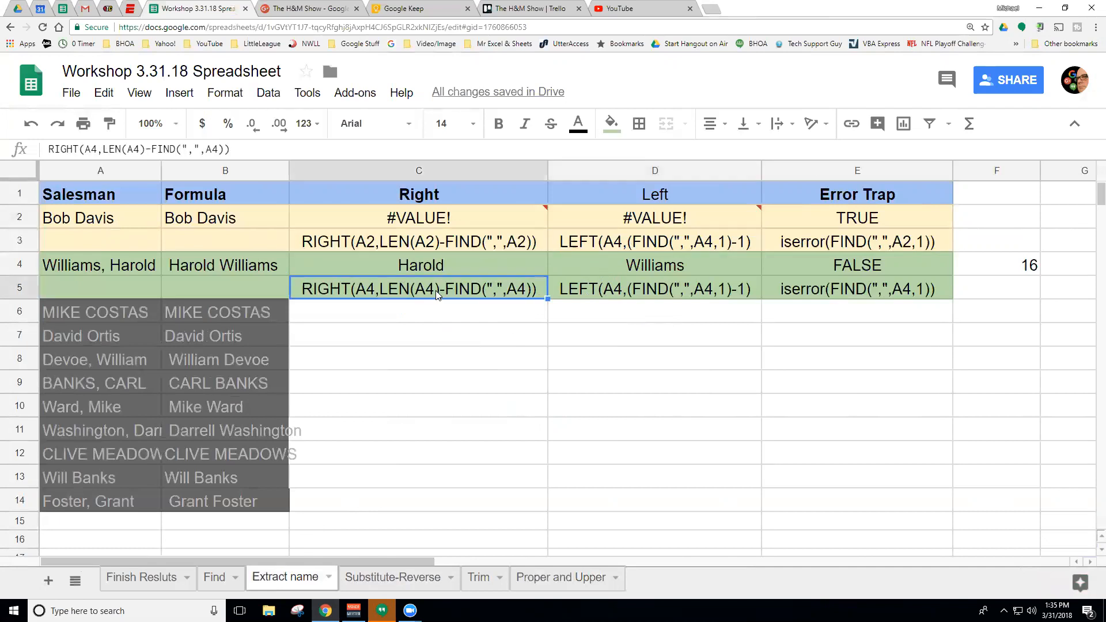
{"action": "left_click", "coordinate": [593, 292]}
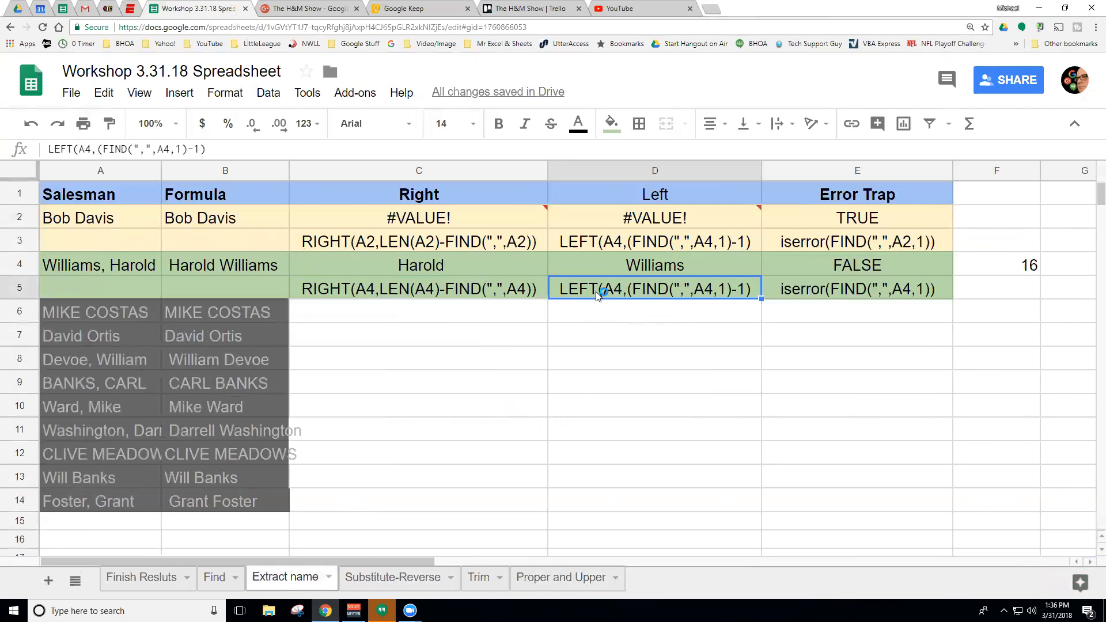
{"action": "left_click", "coordinate": [481, 289]}
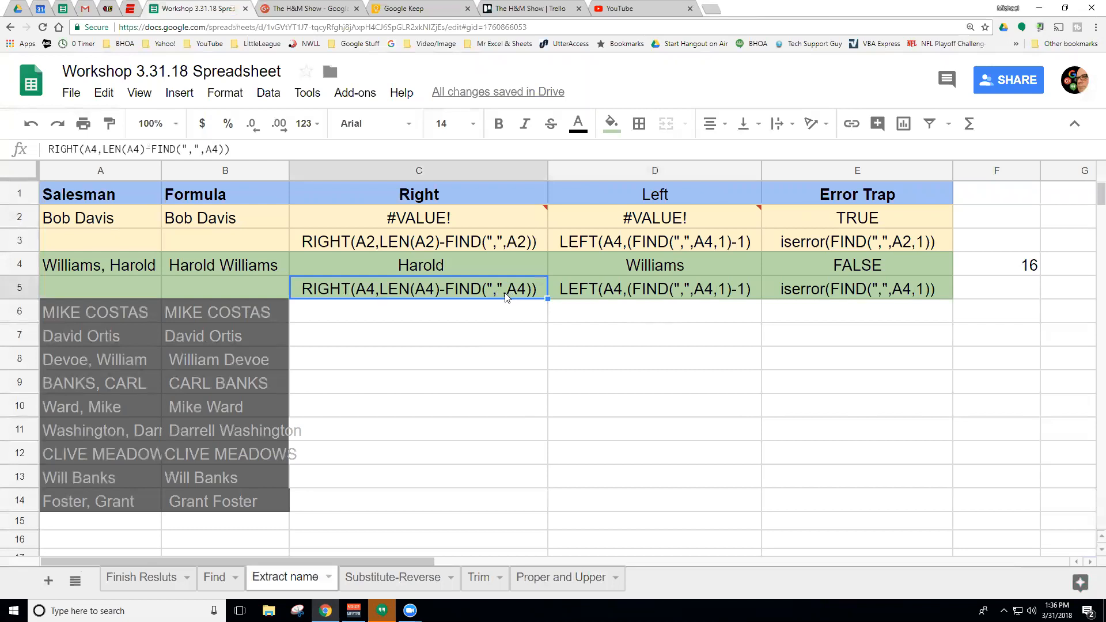
On the Proper and Upper sheet, start a RIGHT formula in F2 on cell D2 with LEN(D2) for the character count
{"action": "left_click", "coordinate": [544, 579]}
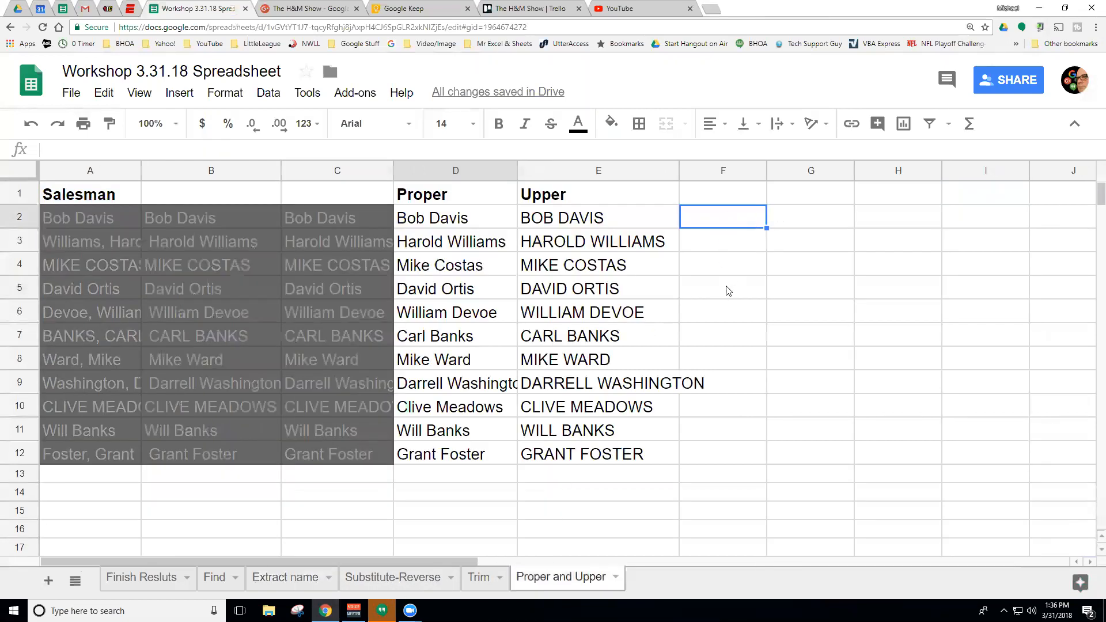
{"action": "type", "text": "=righ"}
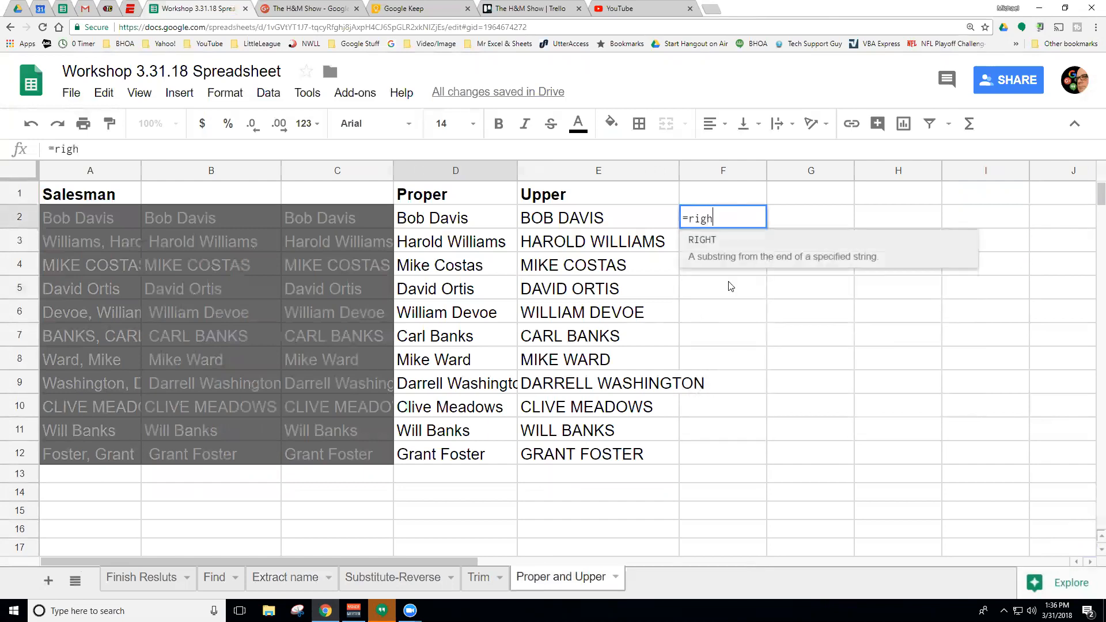
{"action": "type", "text": "t("}
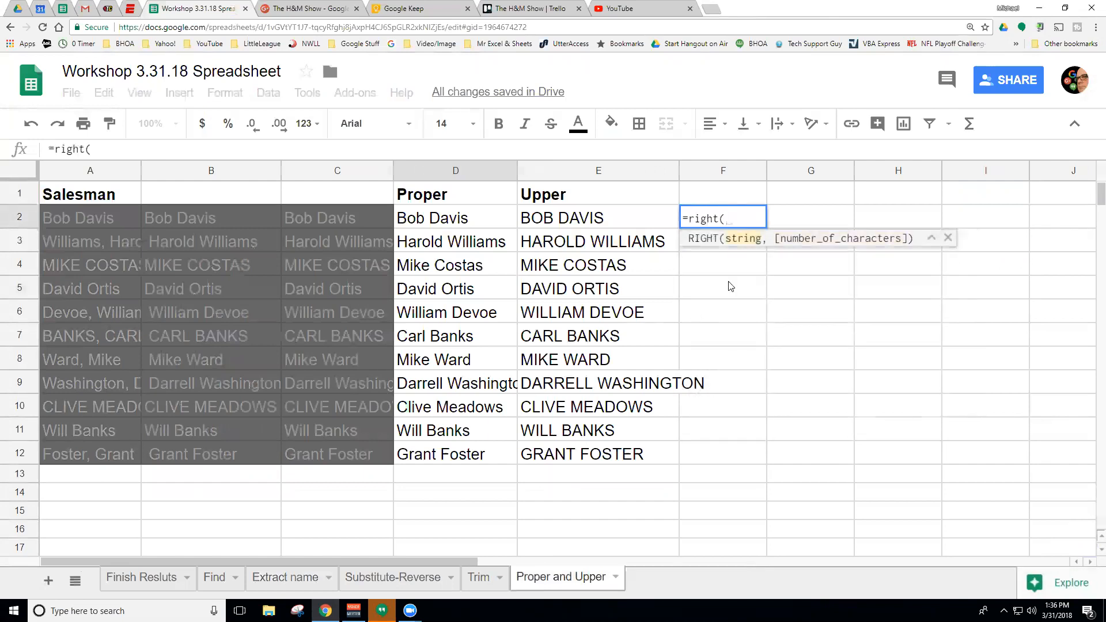
{"action": "left_click", "coordinate": [456, 223]}
{"action": "type", "text": ","}
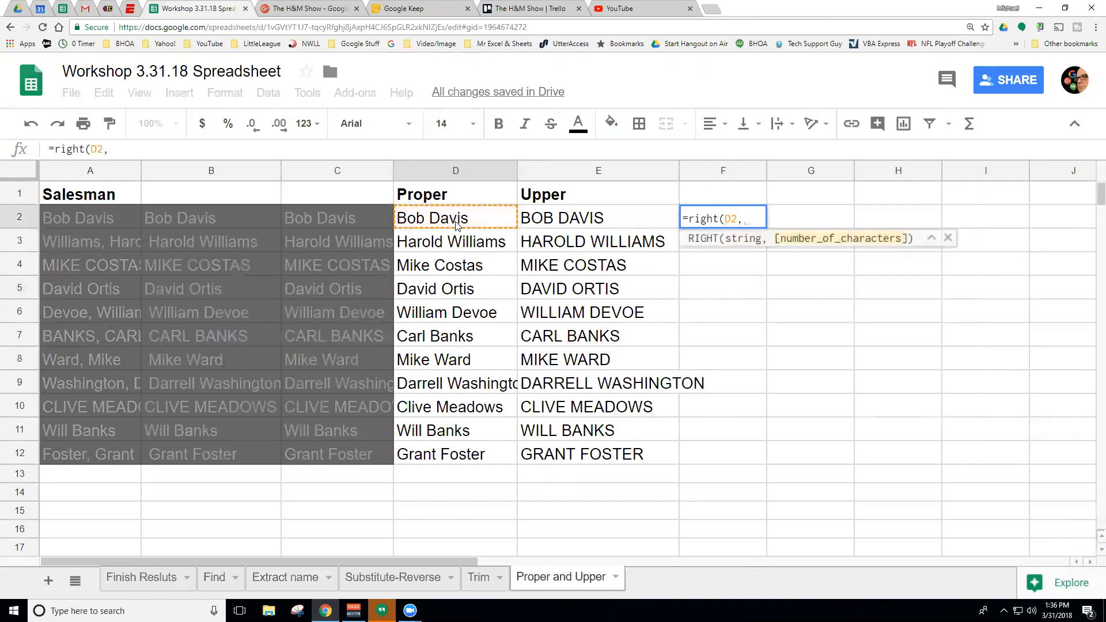
{"action": "type", "text": "LE"}
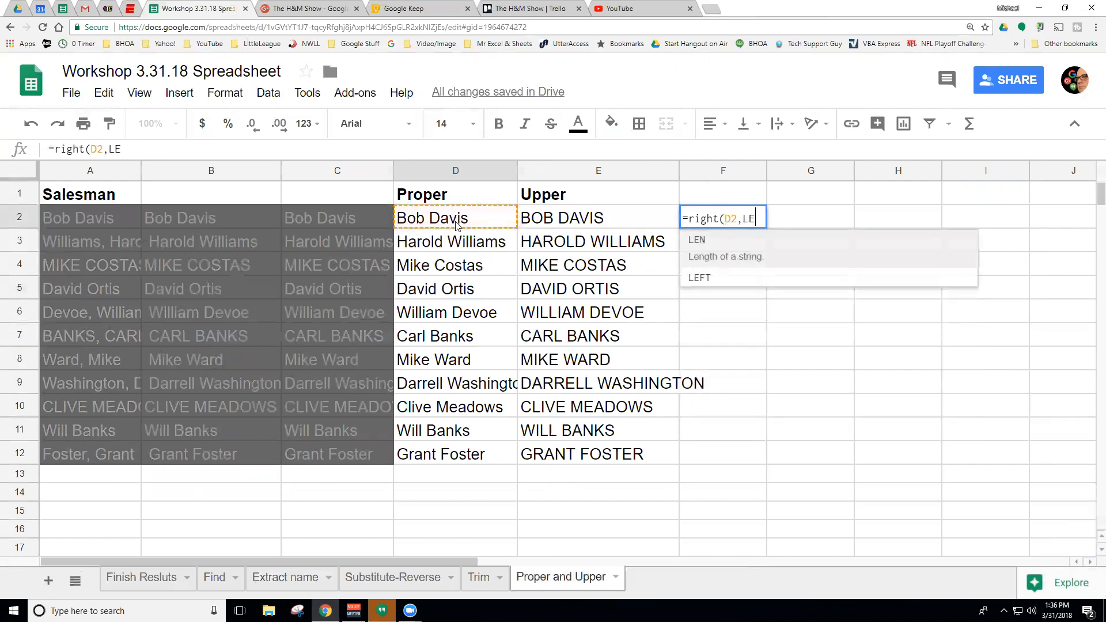
{"action": "type", "text": "N("}
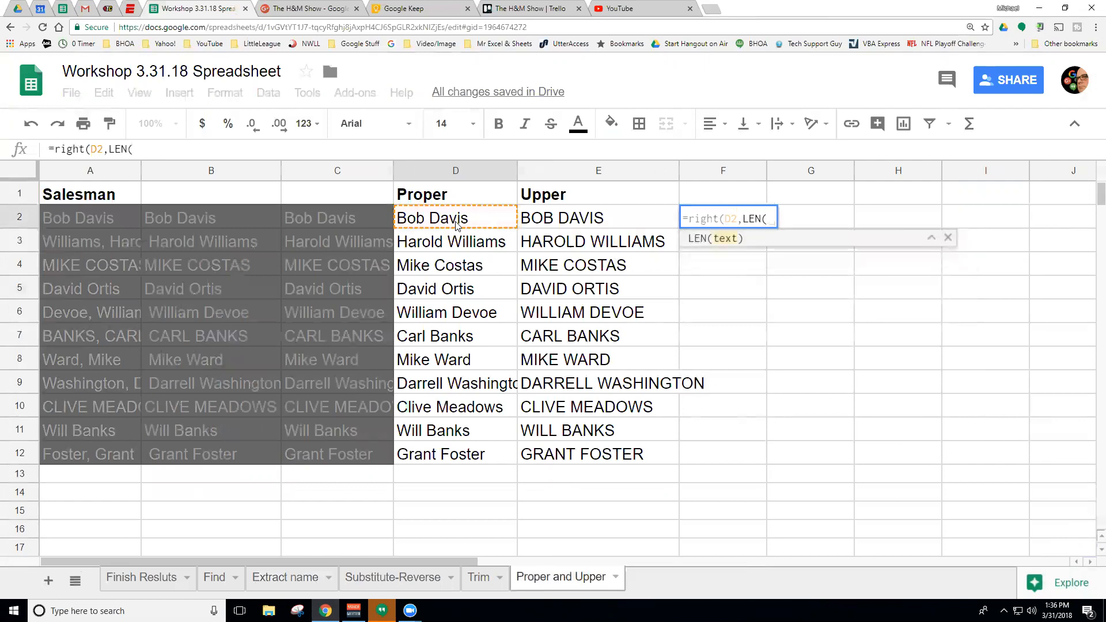
{"action": "left_click", "coordinate": [456, 224]}
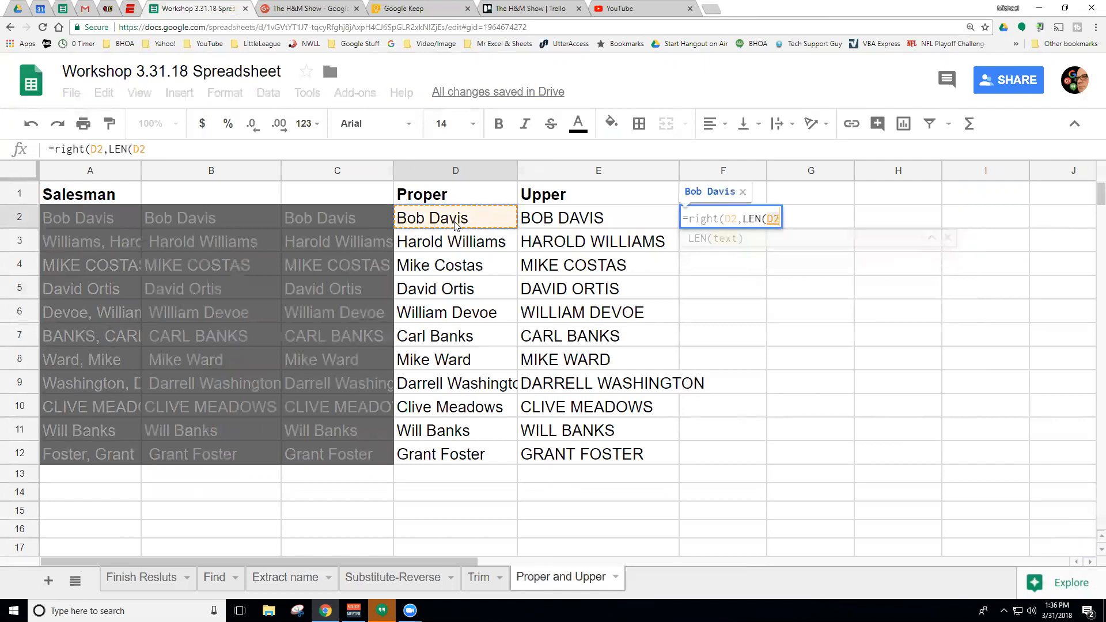
{"action": "type", "text": ")"}
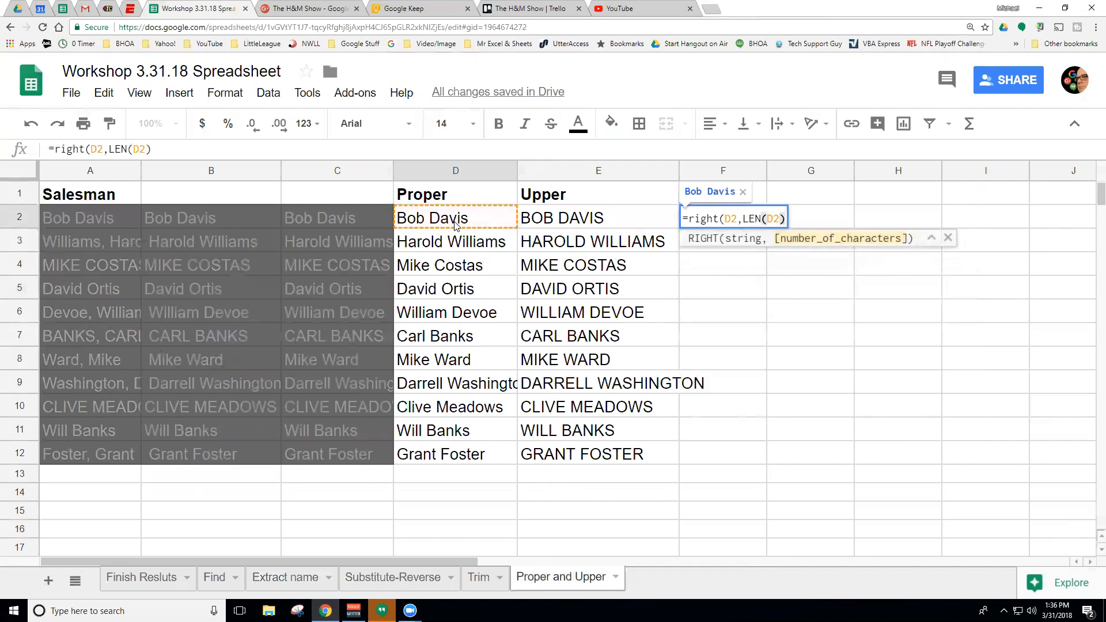
Subtract FIND(" ",D2) from the length and complete F2's formula as =right(D2,LEN(D2)-FIND(" ",D2))
{"action": "type", "text": "-"}
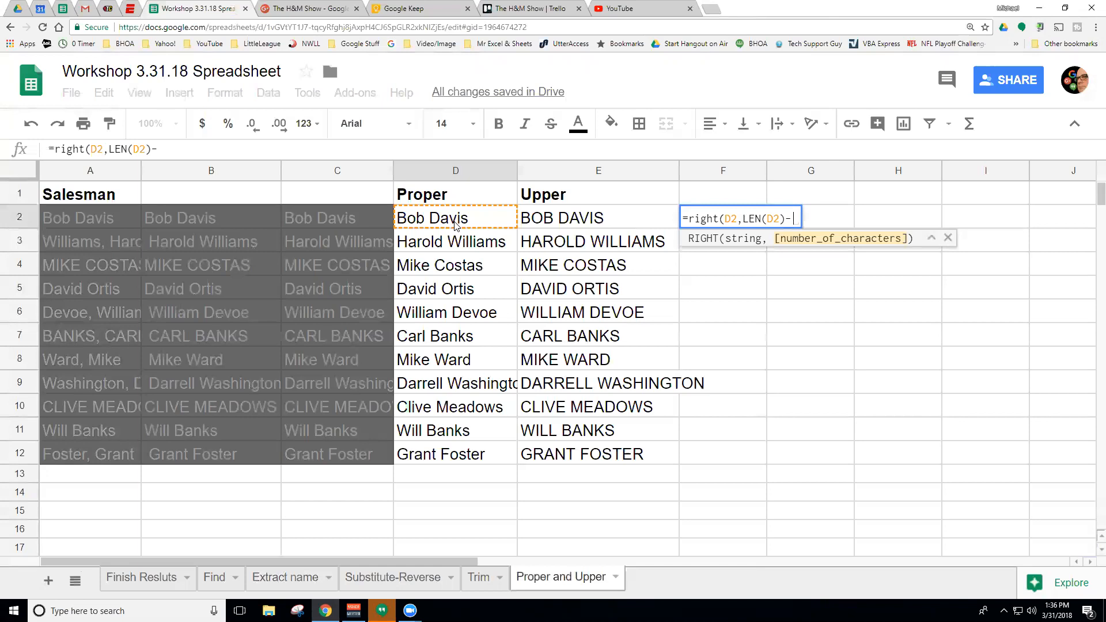
{"action": "type", "text": "FIND"}
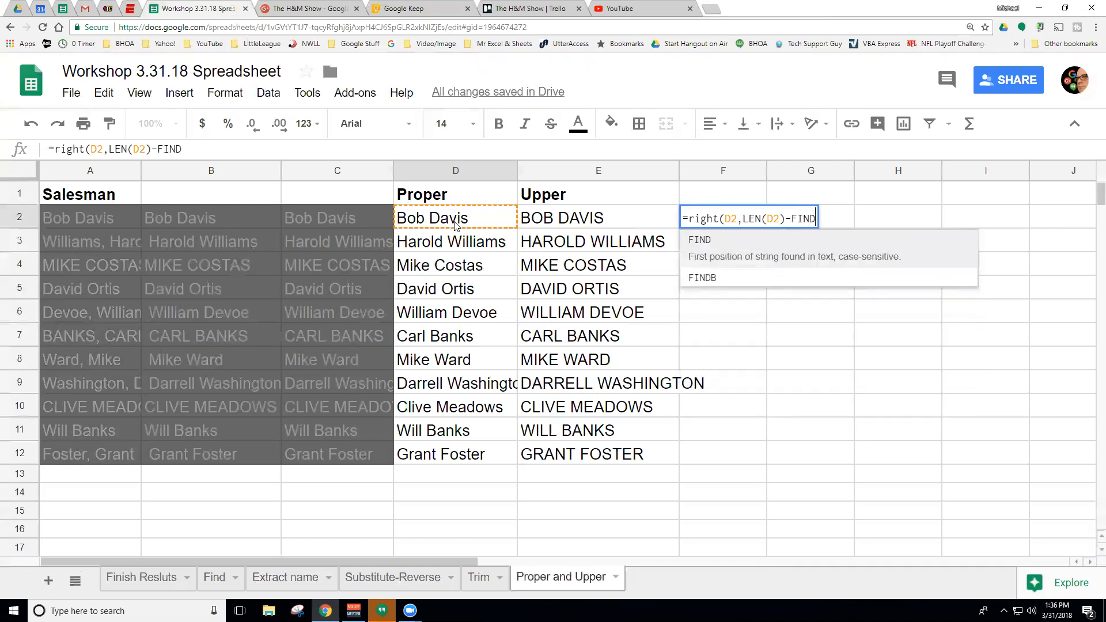
{"action": "type", "text": "(\" \","}
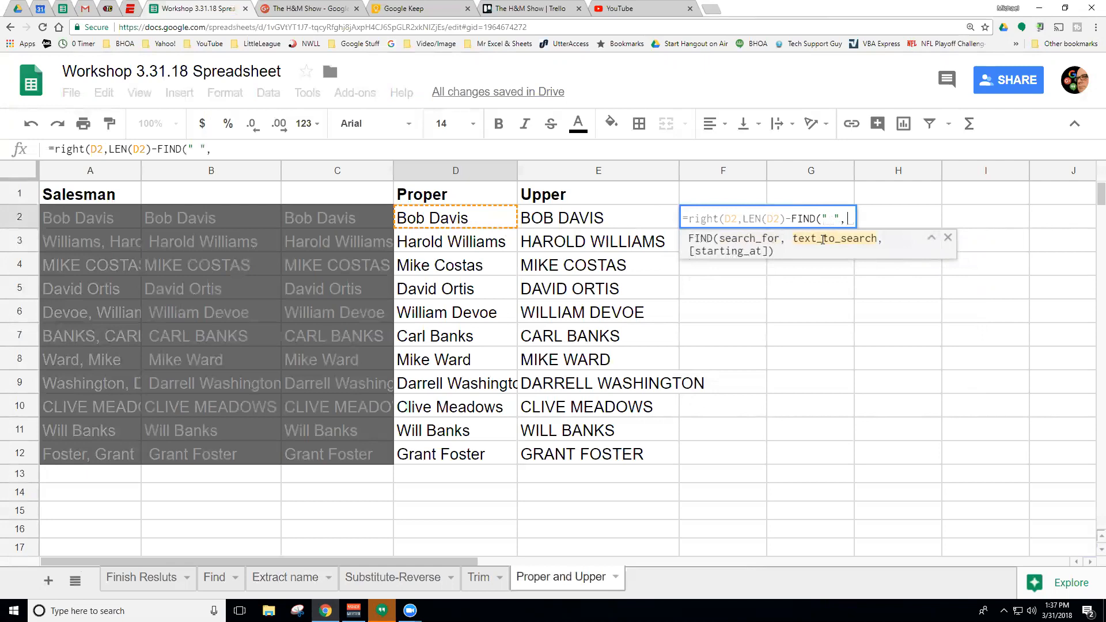
{"action": "left_click", "coordinate": [445, 221]}
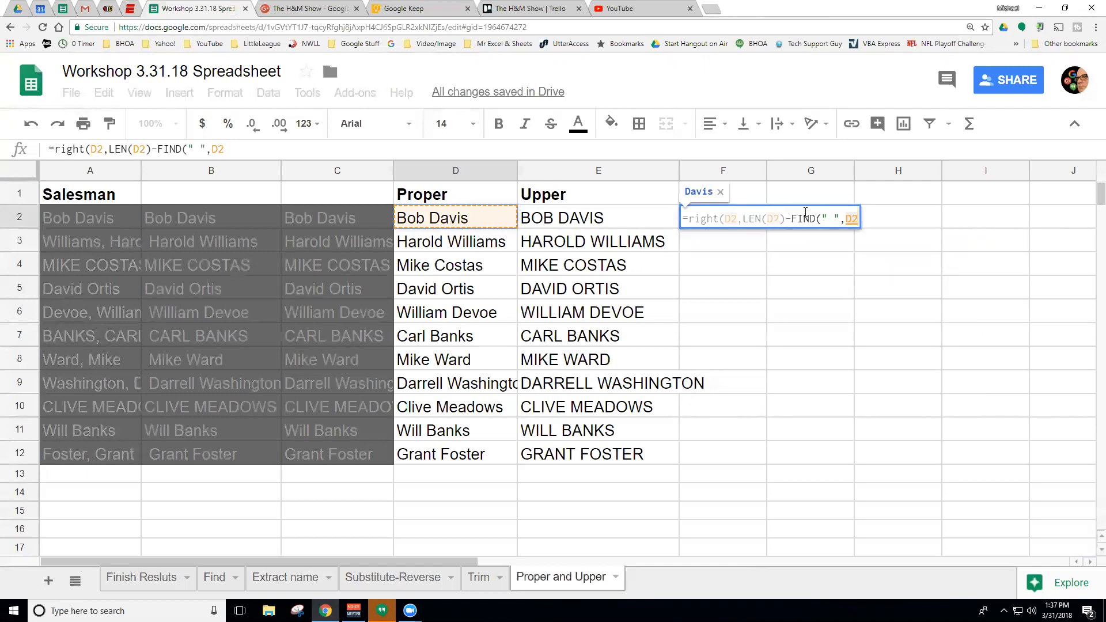
{"action": "type", "text": ","}
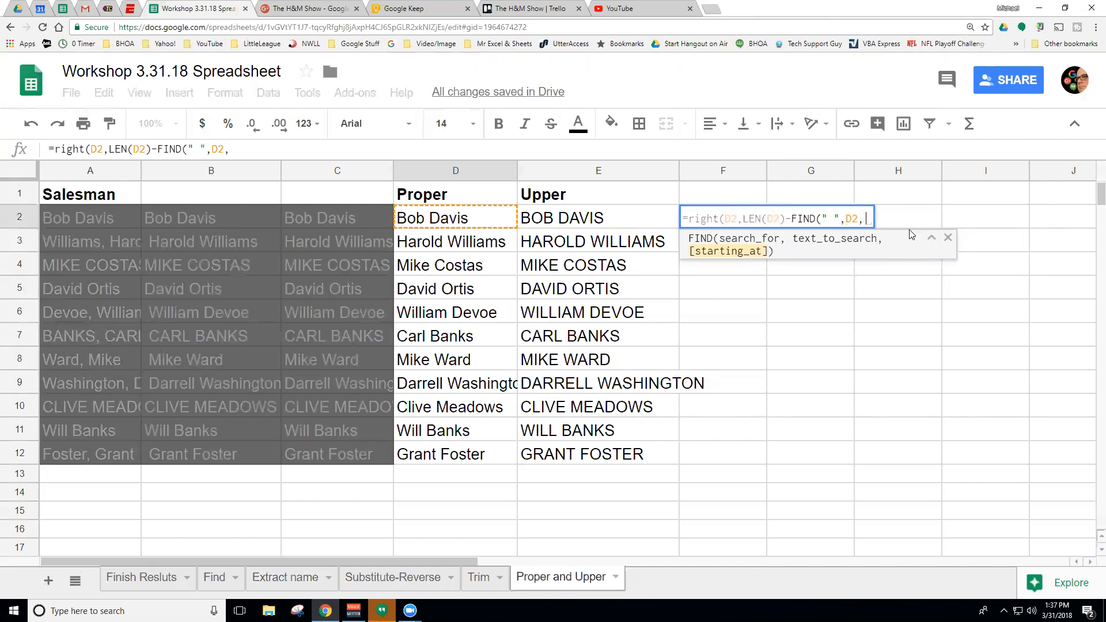
{"action": "key", "text": "BackSpace"}
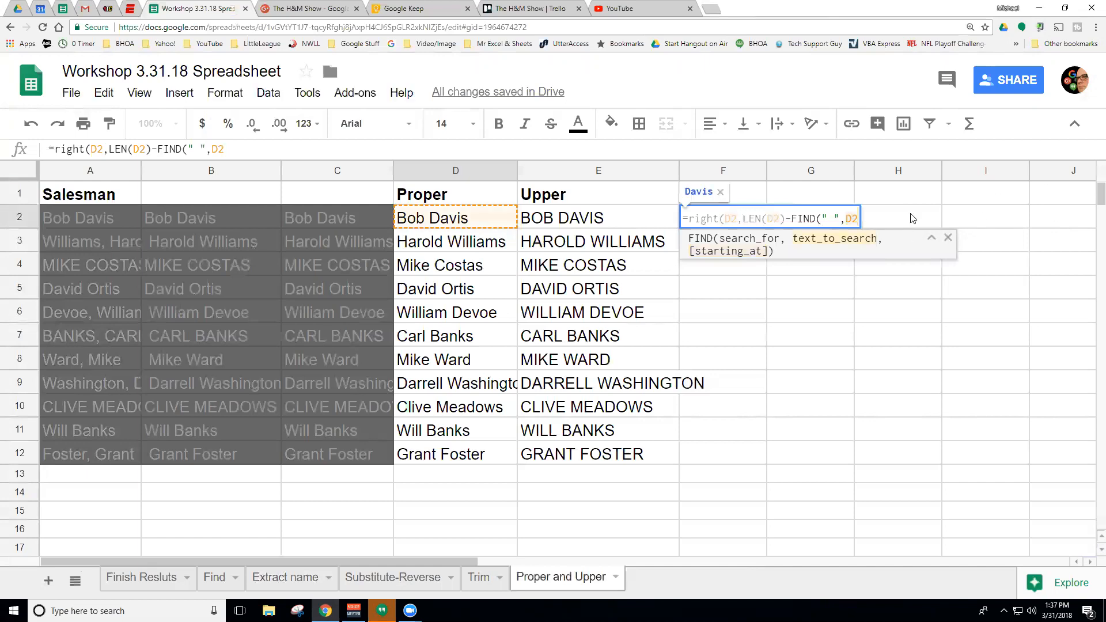
{"action": "type", "text": ")"}
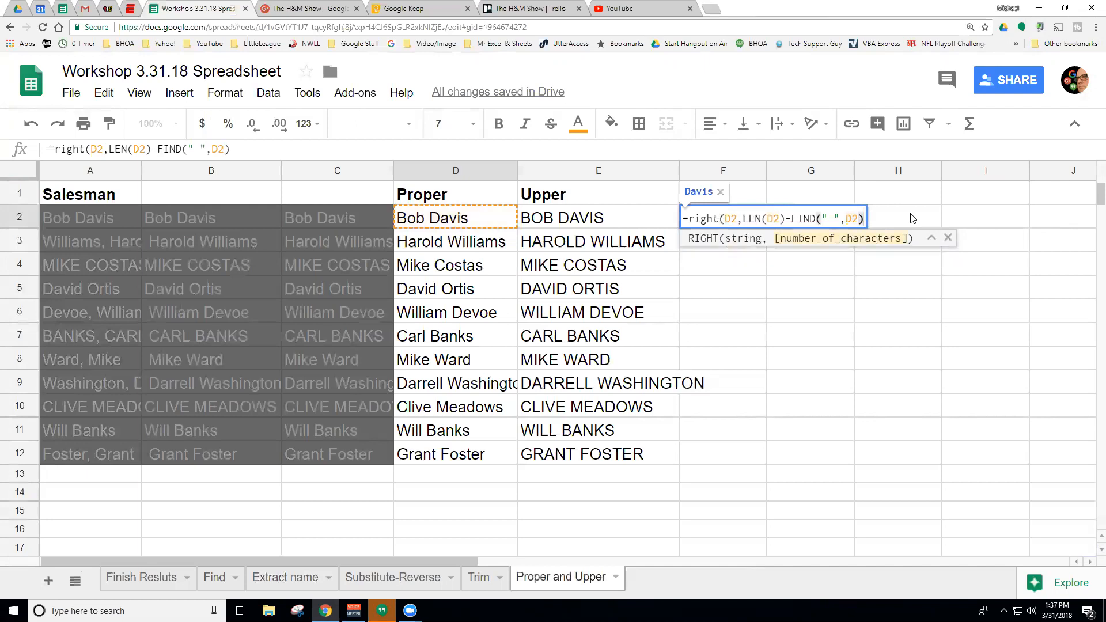
{"action": "key", "text": "Return"}
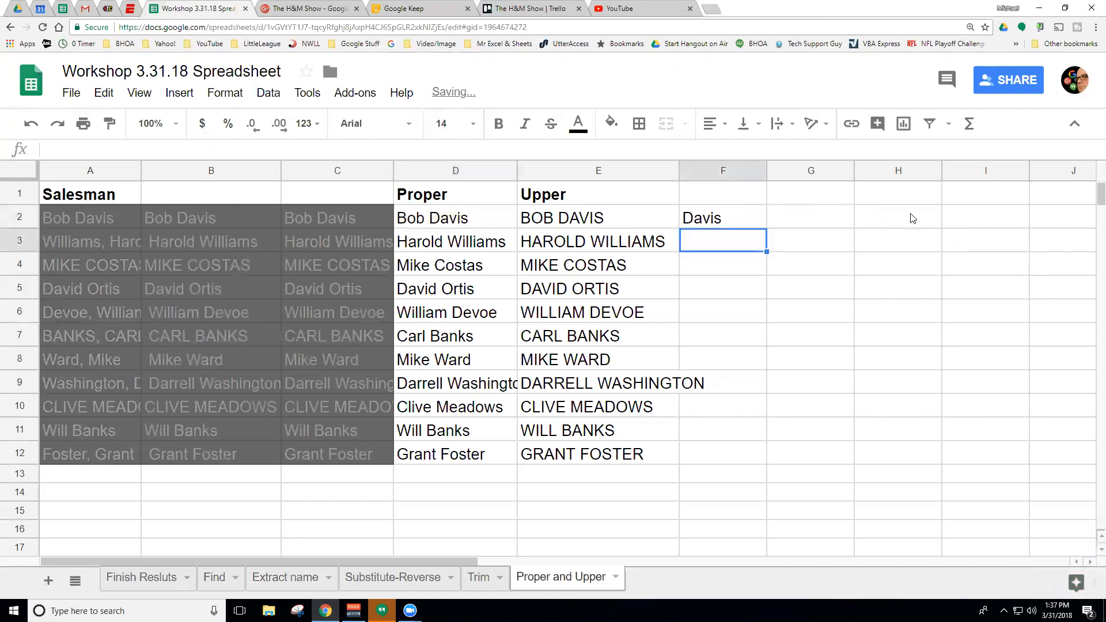
Review the last-name formula in F2 and select the empty cell G2 beside it
{"action": "left_click", "coordinate": [729, 218]}
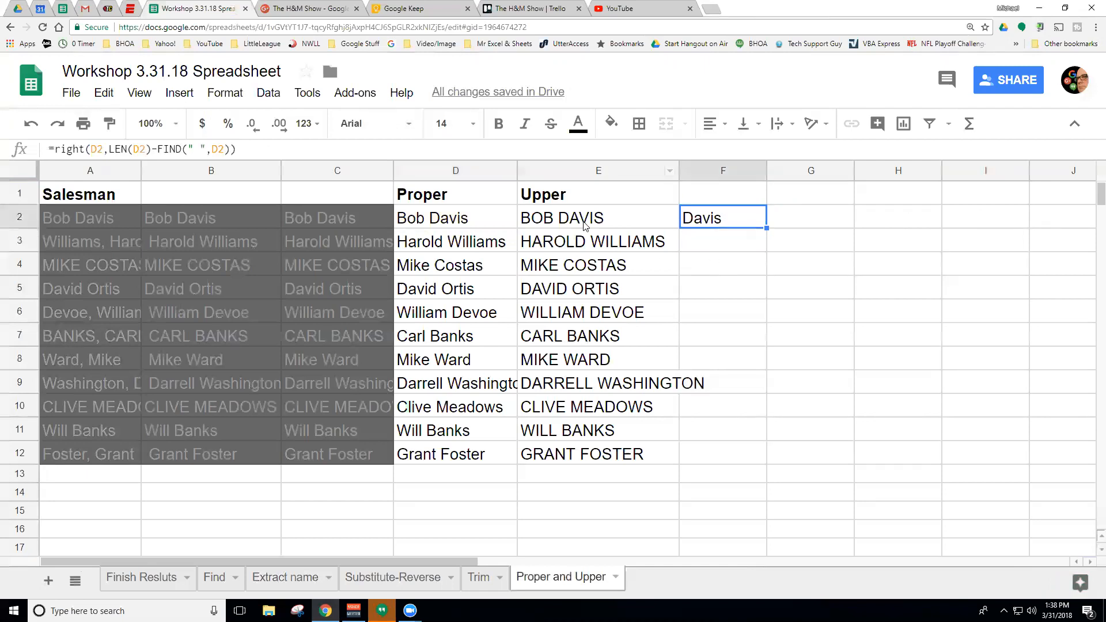
{"action": "left_click", "coordinate": [803, 227]}
{"action": "left_click", "coordinate": [749, 225]}
{"action": "left_click", "coordinate": [786, 222]}
{"action": "left_click", "coordinate": [733, 221]}
{"action": "left_click", "coordinate": [786, 222]}
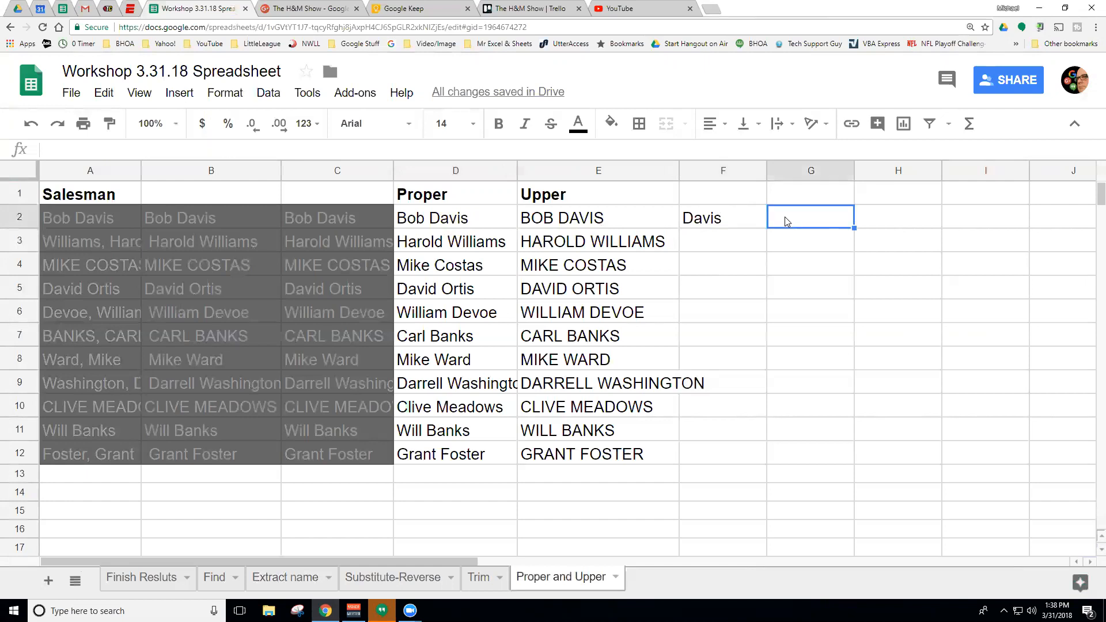
Enter =left(D2,FIND(" ",D2,1)) in cell G2 to extract the first name from the full name in D2
{"action": "type", "text": "=left("}
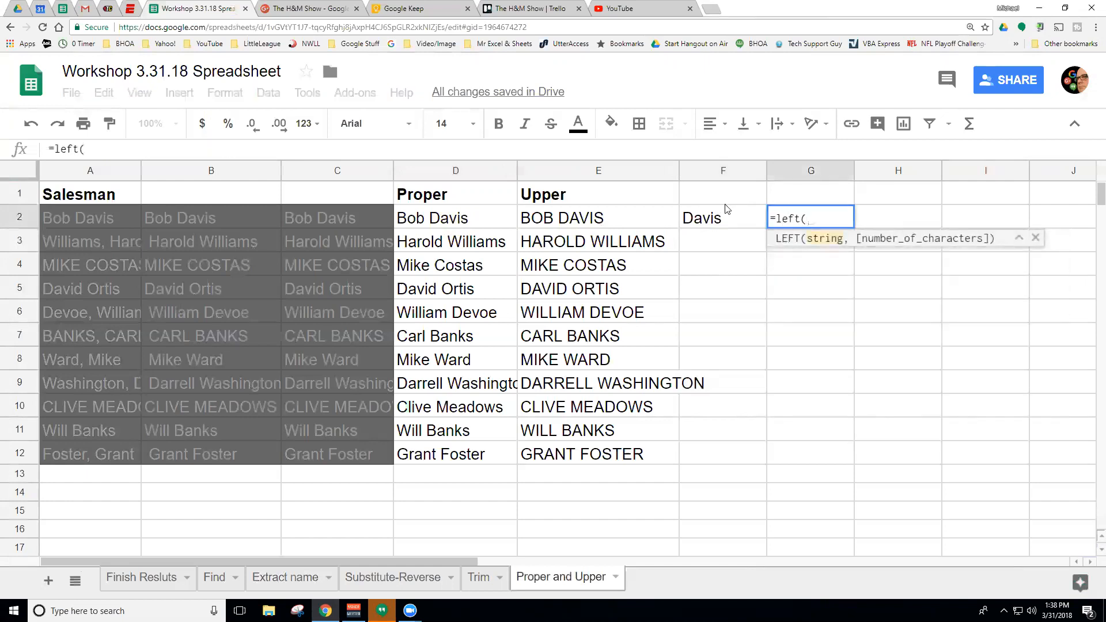
{"action": "left_click", "coordinate": [477, 221]}
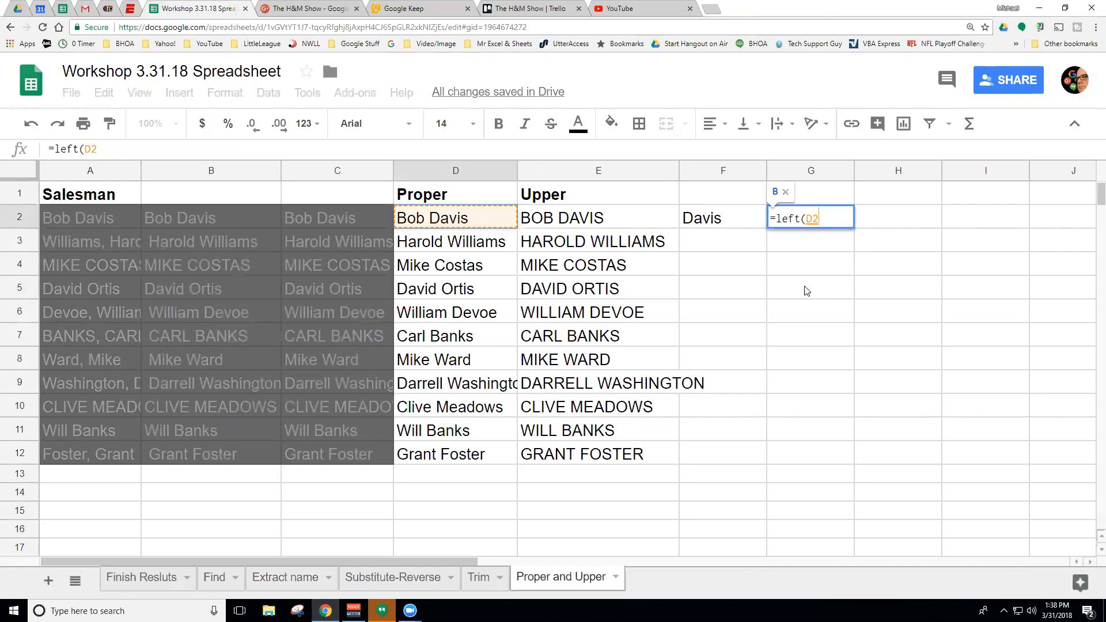
{"action": "type", "text": ",FI"}
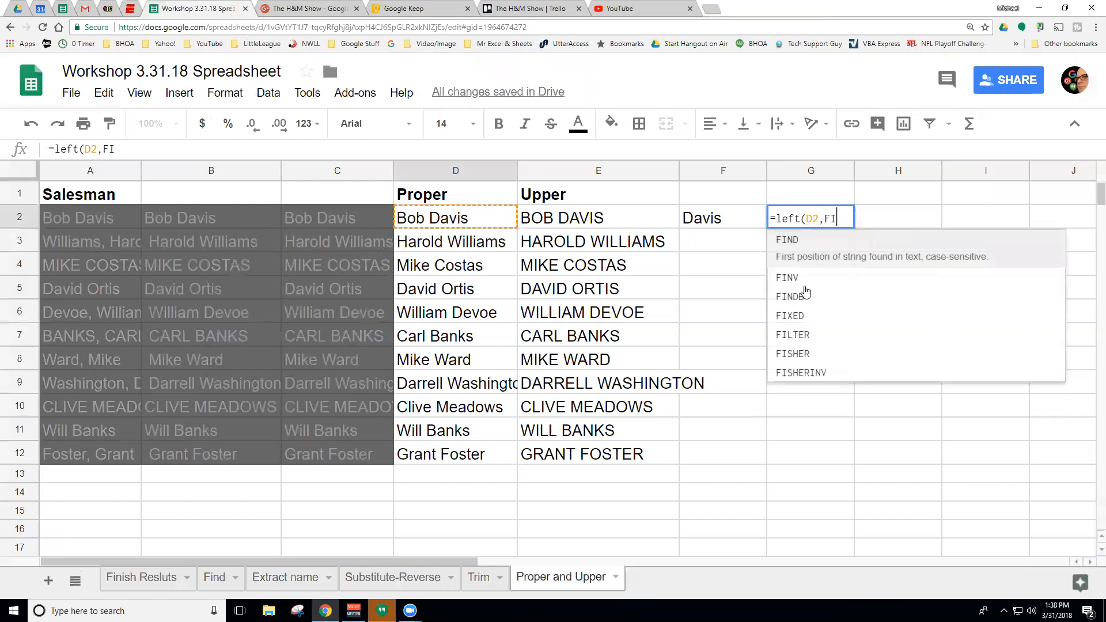
{"action": "type", "text": "ND("}
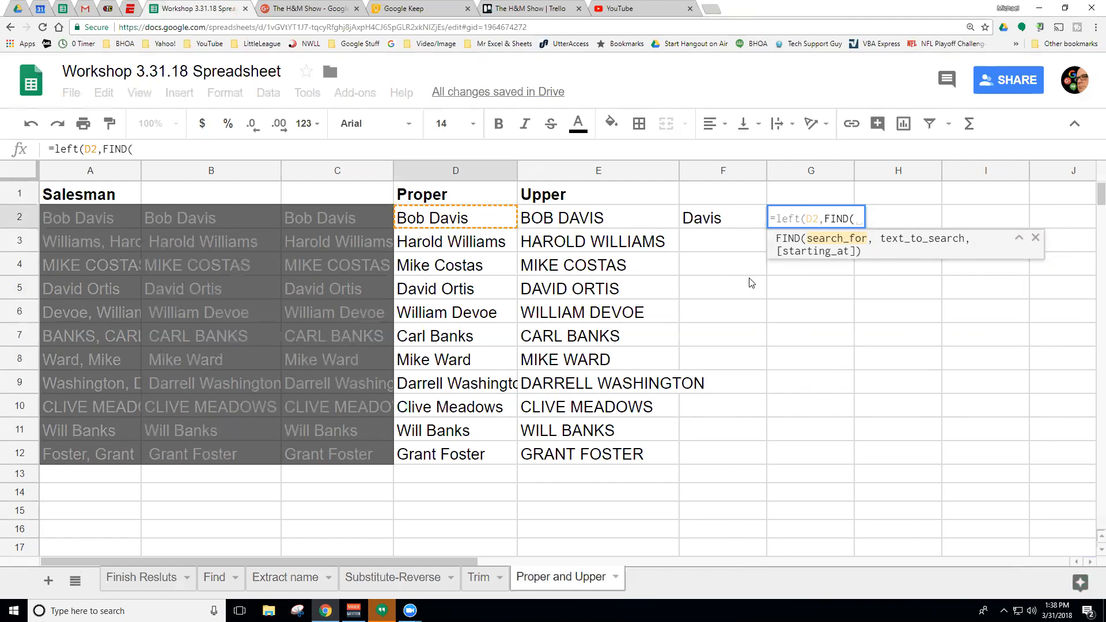
{"action": "type", "text": "\" \""}
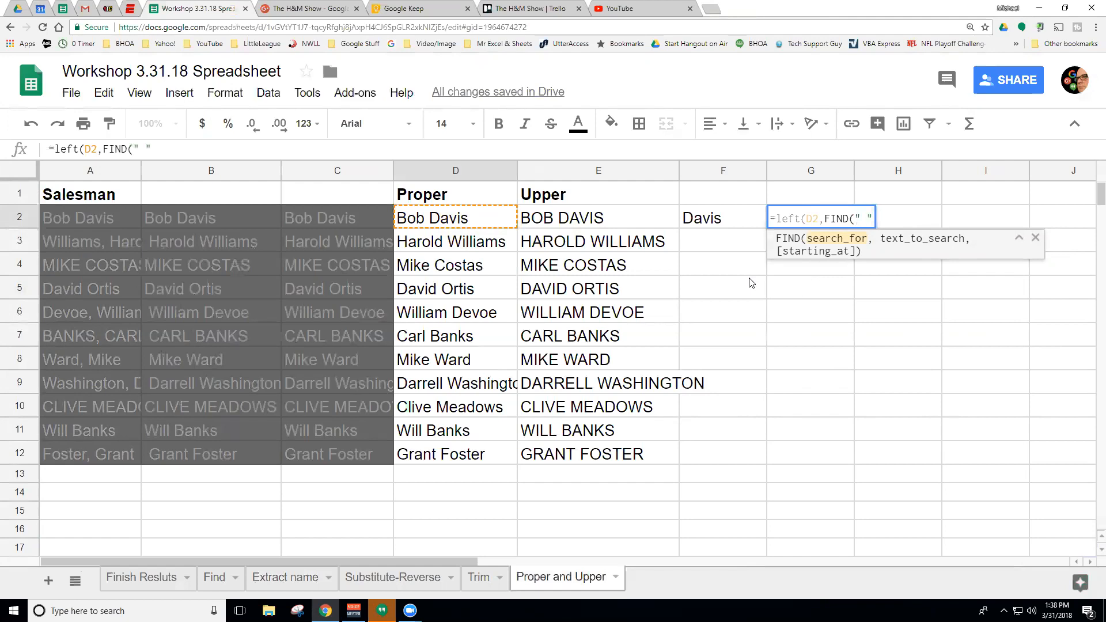
{"action": "type", "text": ","}
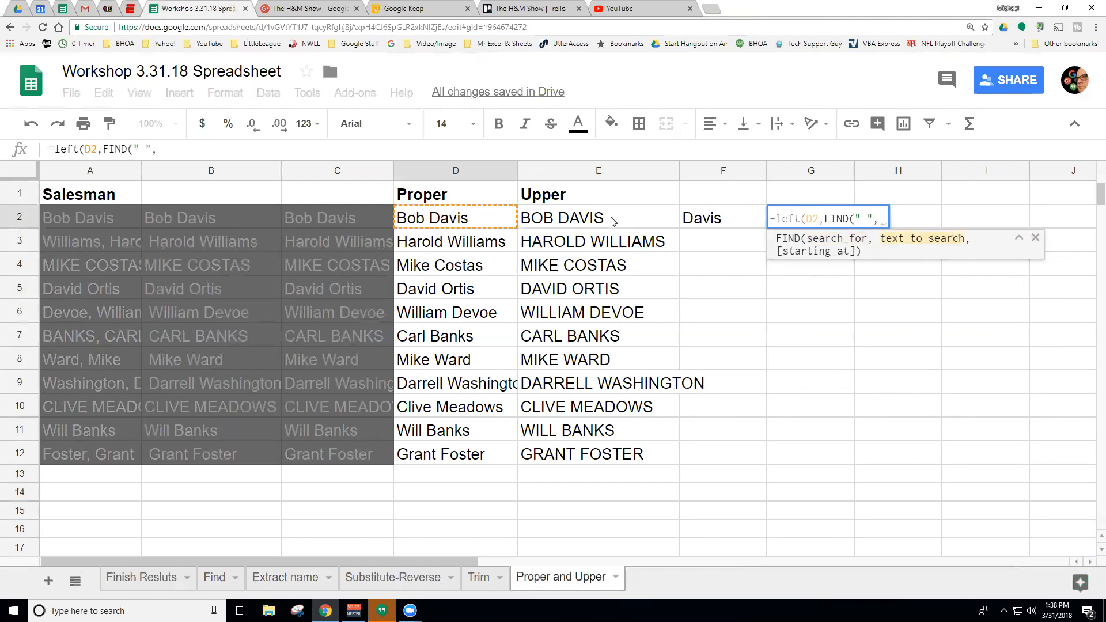
{"action": "left_click", "coordinate": [467, 221]}
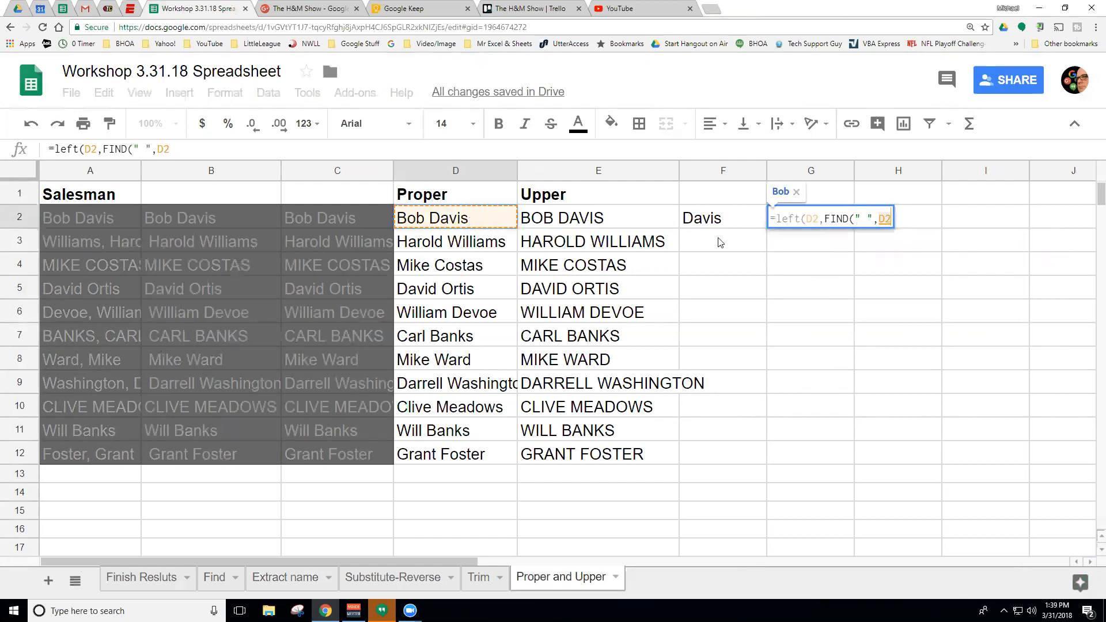
{"action": "type", "text": ","}
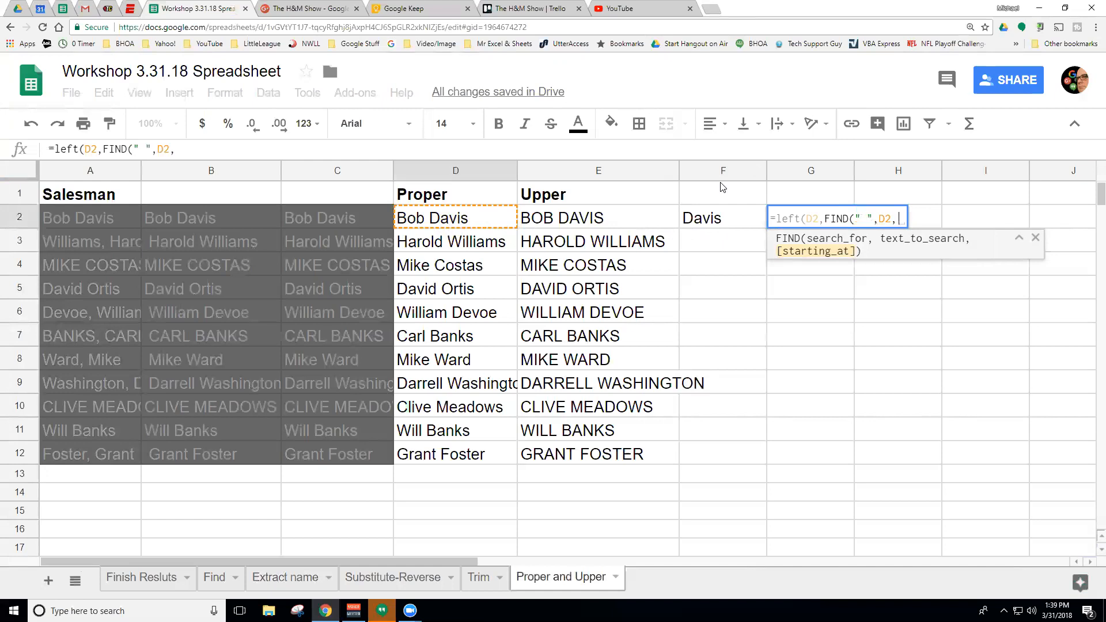
{"action": "type", "text": "1"}
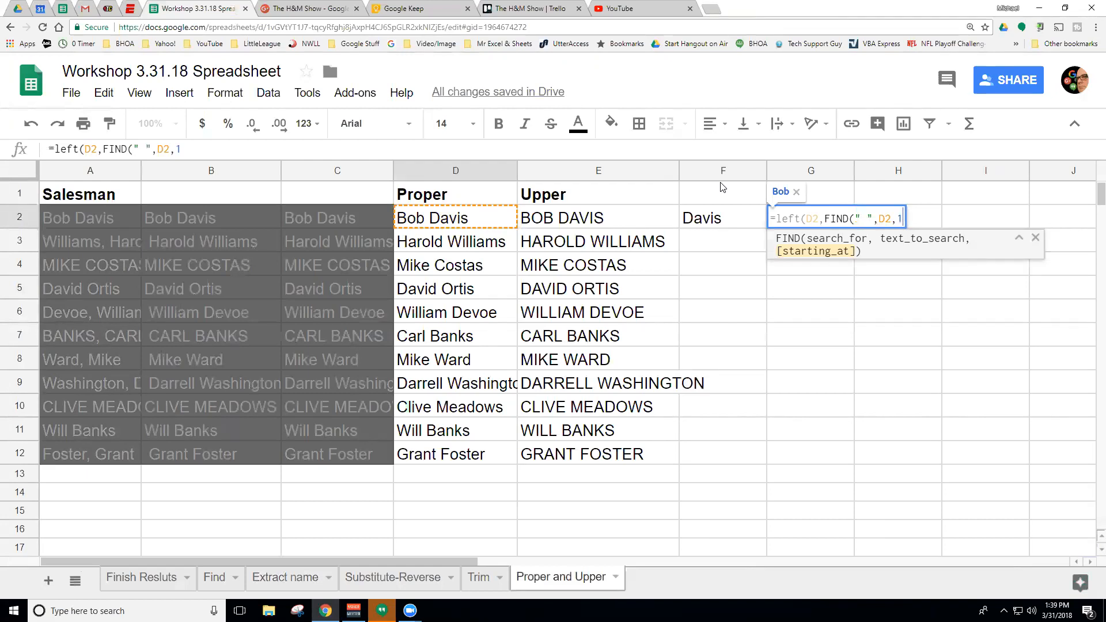
{"action": "type", "text": "0"}
{"action": "key", "text": "BackSpace"}
{"action": "type", "text": ")"}
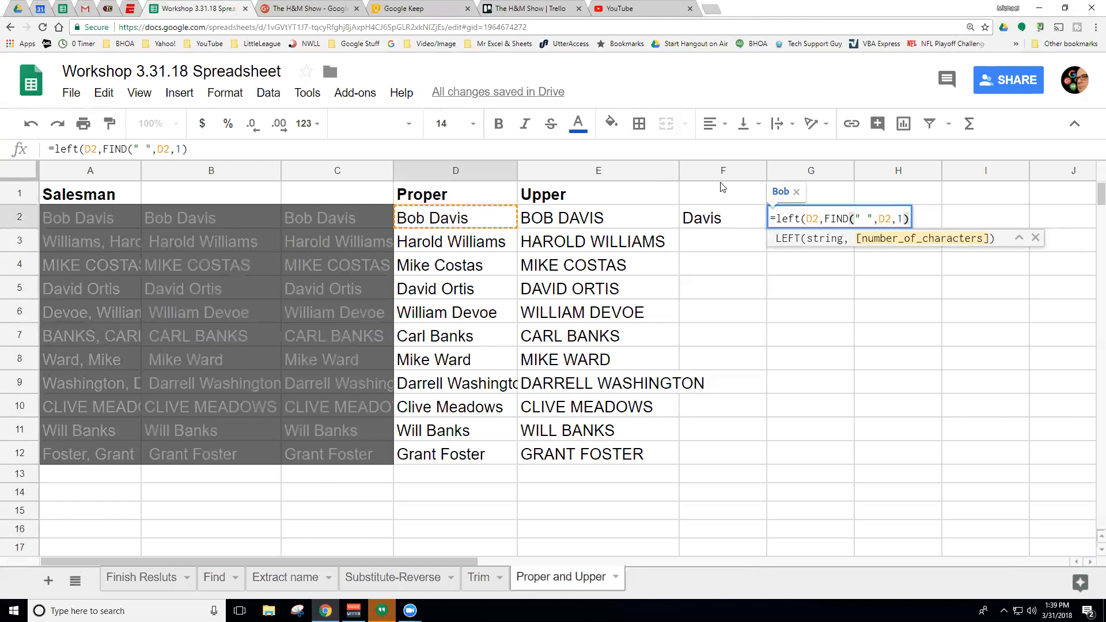
{"action": "key", "text": "Return"}
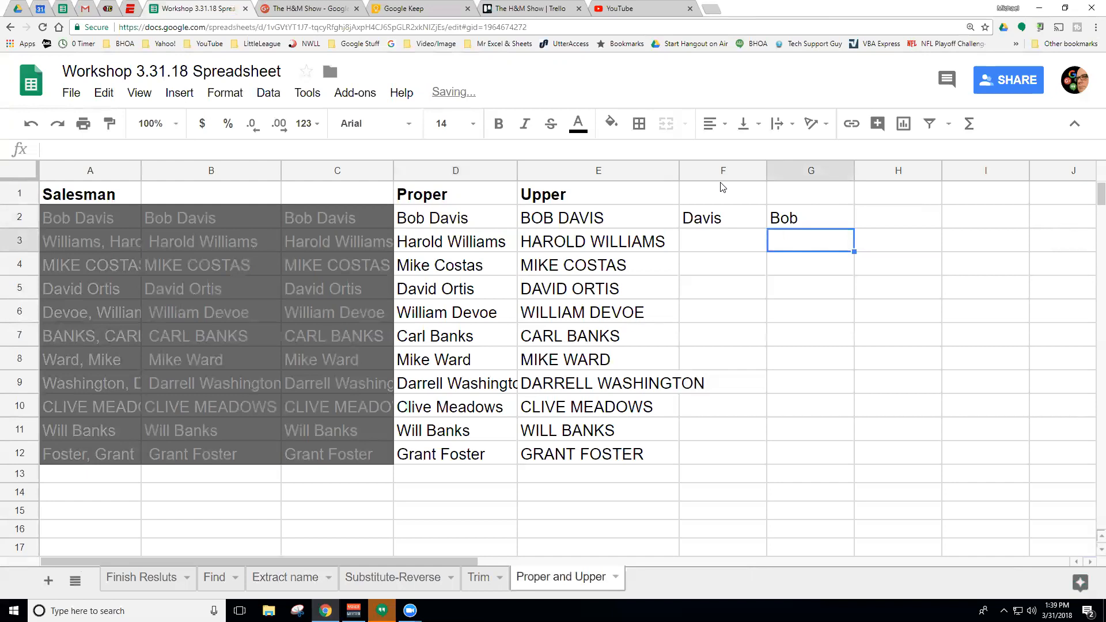
Copy the LEFT expression from the formula in G2, leaving out its equals sign
{"action": "left_click", "coordinate": [793, 222]}
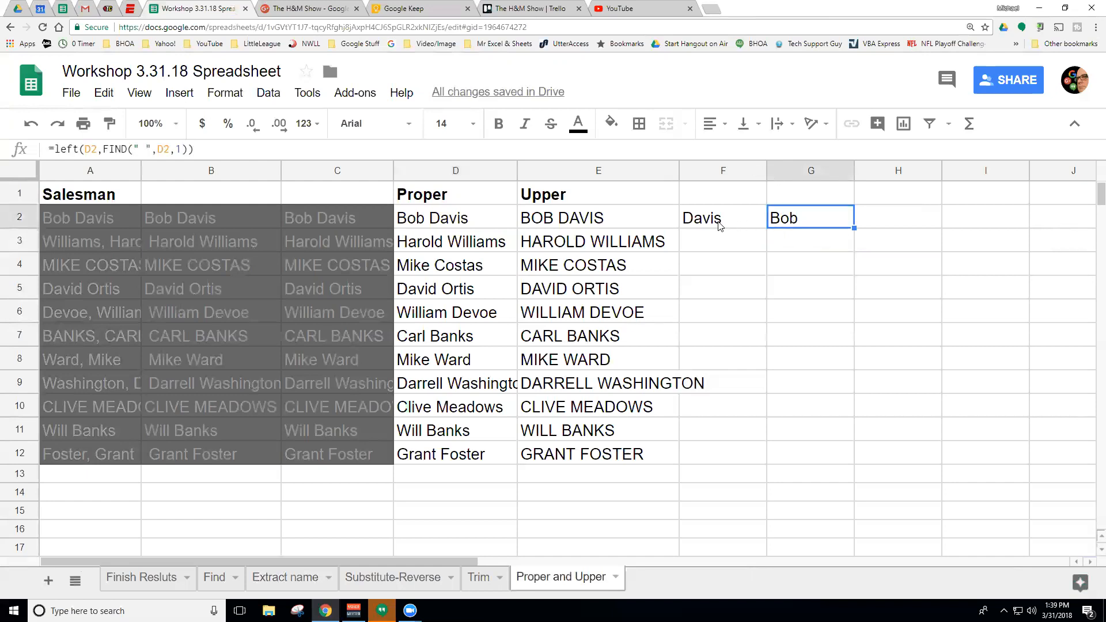
{"action": "left_click", "coordinate": [720, 225]}
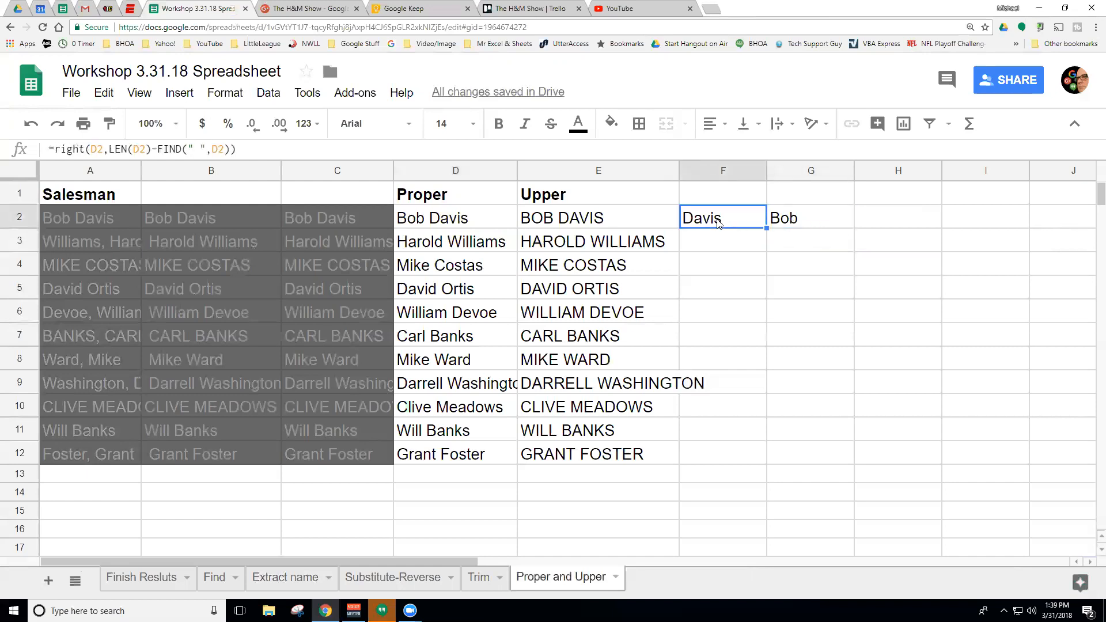
{"action": "double_click", "coordinate": [793, 219]}
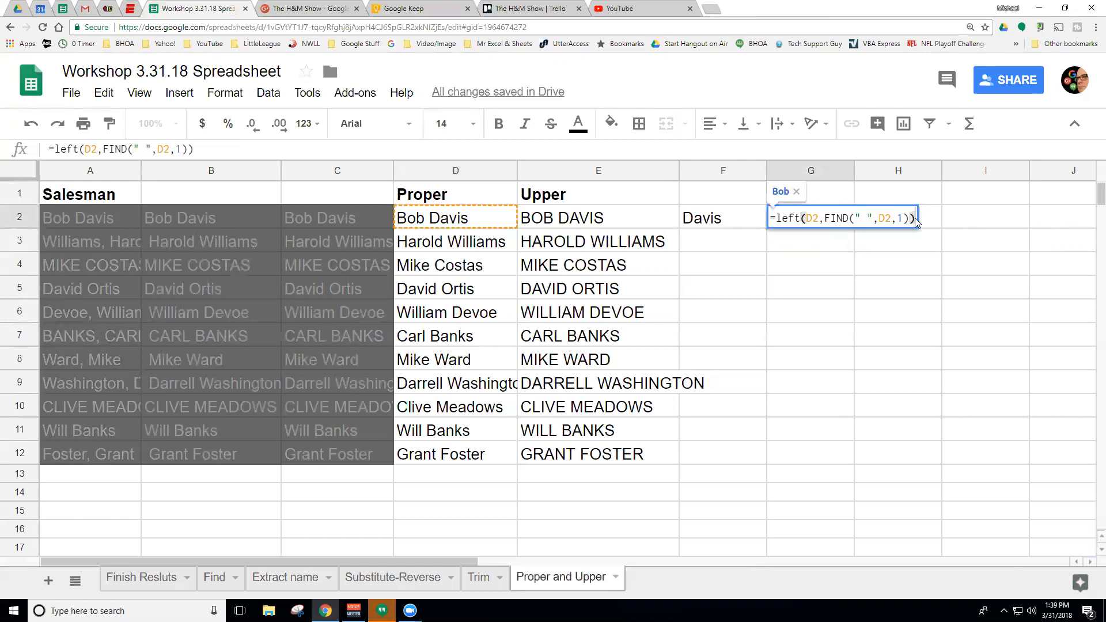
{"action": "left_click", "coordinate": [875, 201]}
{"action": "left_click", "coordinate": [749, 219]}
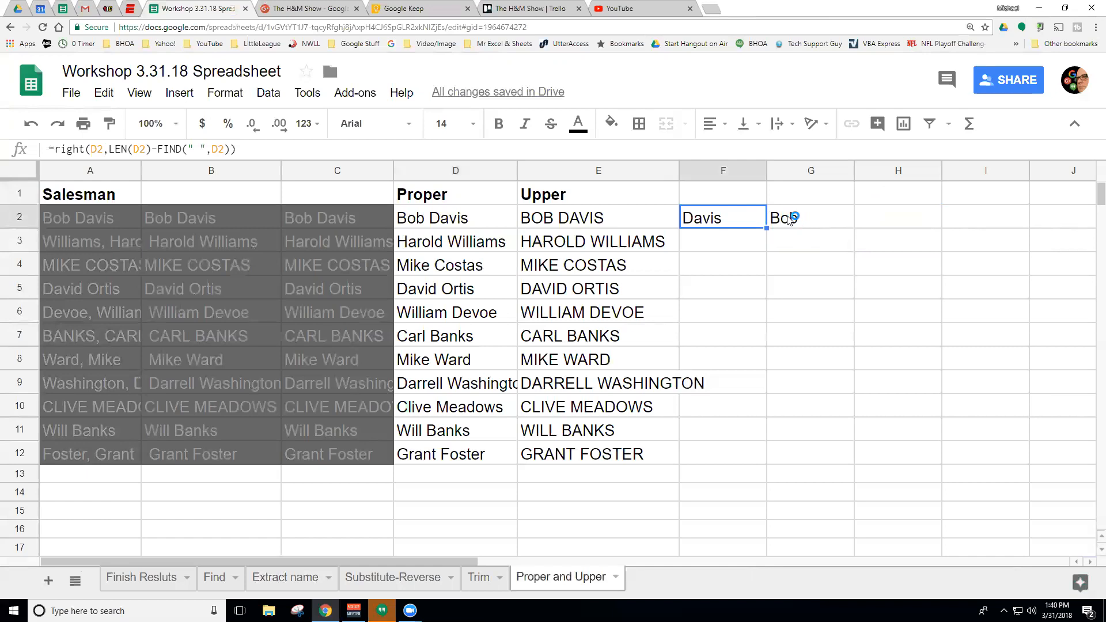
{"action": "left_click", "coordinate": [790, 219]}
{"action": "left_click_drag", "start_coordinate": [196, 148], "coordinate": [56, 150]}
{"action": "key", "text": "ctrl+c"}
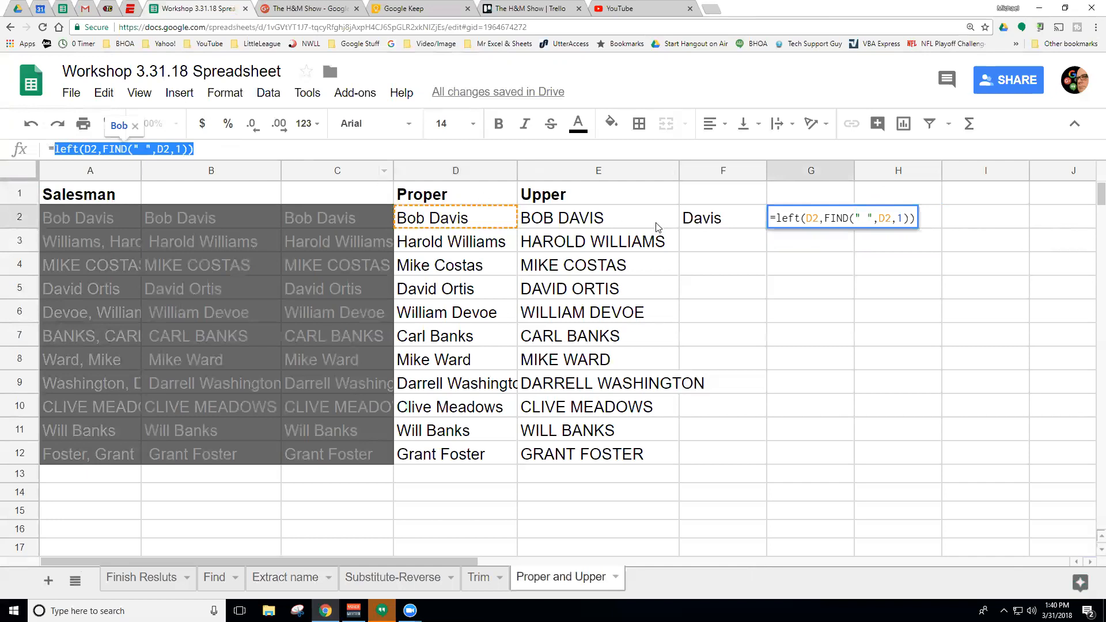
Append &left(D2,FIND(" ",D2,1)) to the end of the RIGHT formula in F2, using the copied expression
{"action": "left_click", "coordinate": [717, 219]}
{"action": "left_click", "coordinate": [252, 149]}
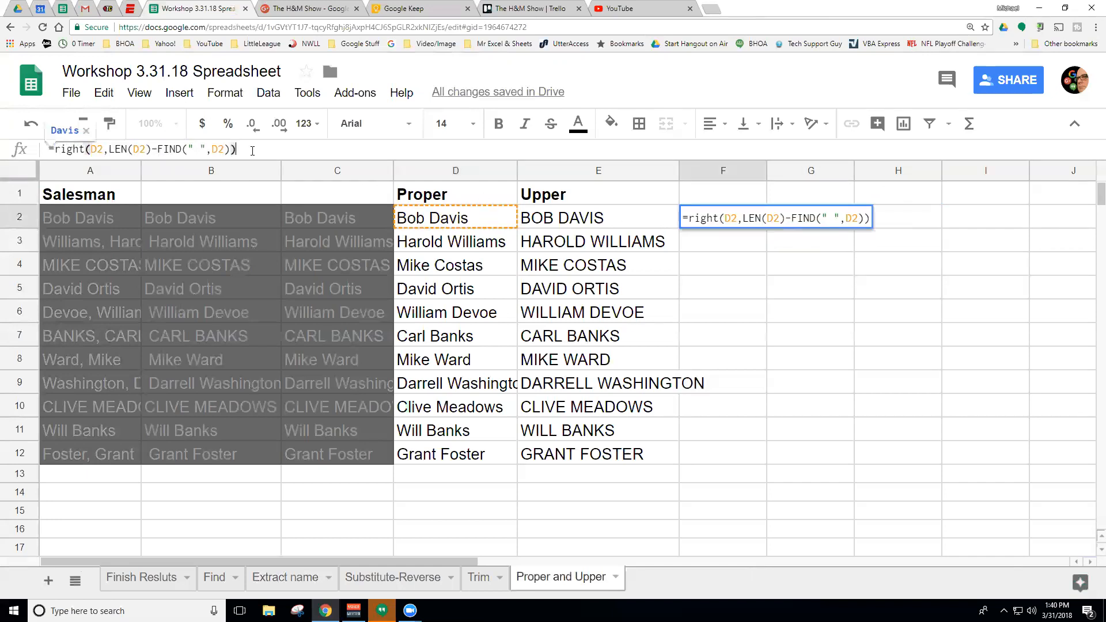
{"action": "type", "text": "&"}
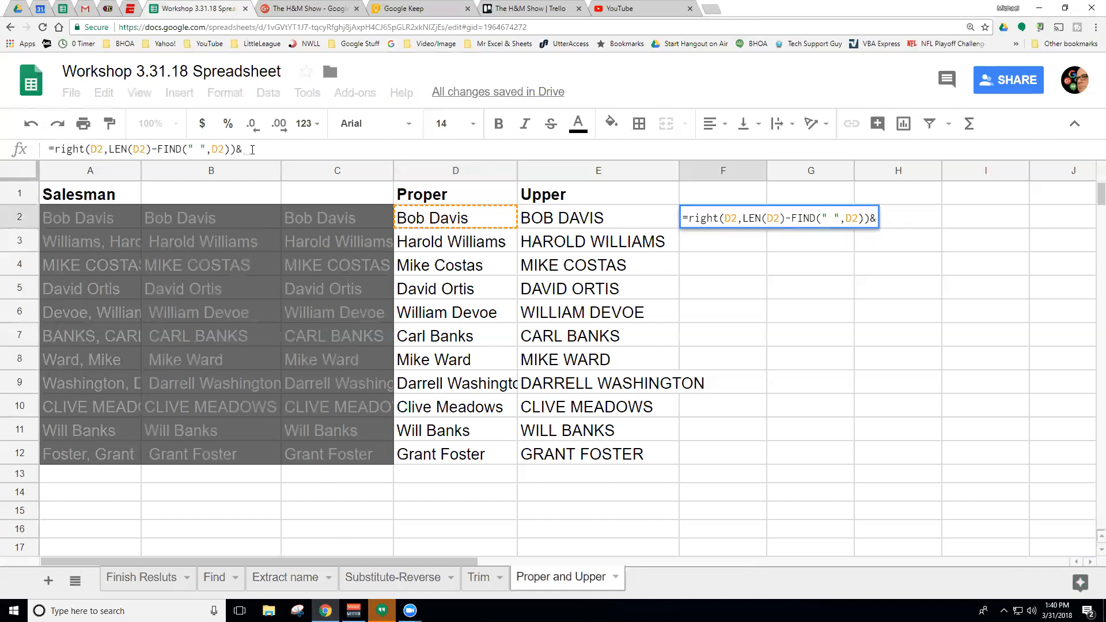
{"action": "key", "text": "ctrl+v"}
{"action": "key", "text": "Return"}
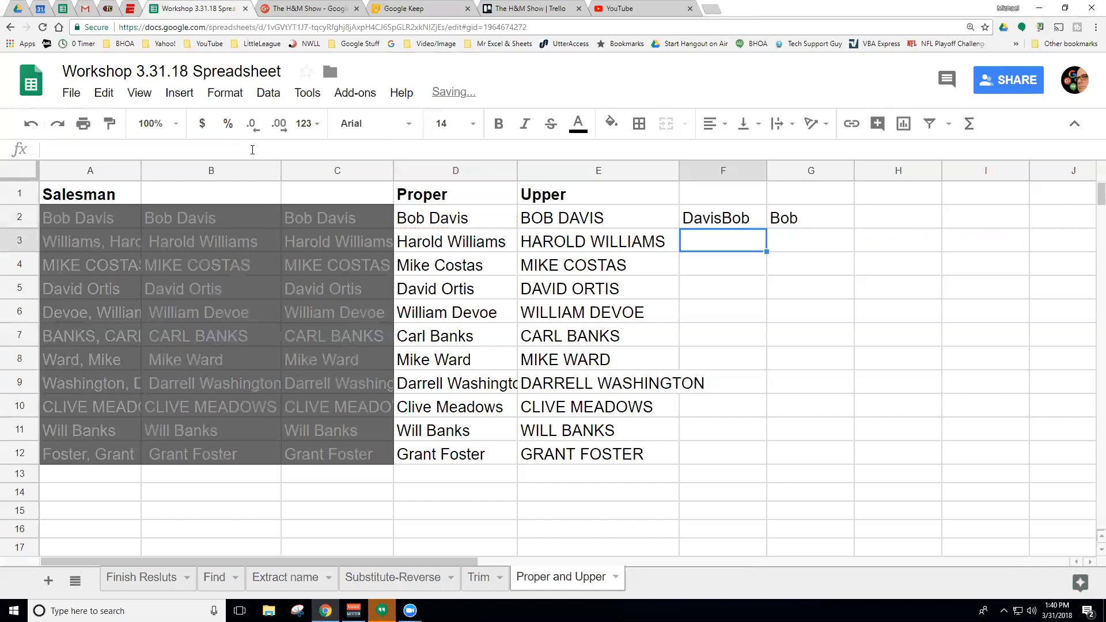
Insert a comma-and-space separator between the RIGHT and LEFT parts of F2's formula so they are joined by &", "&
{"action": "left_click", "coordinate": [714, 224]}
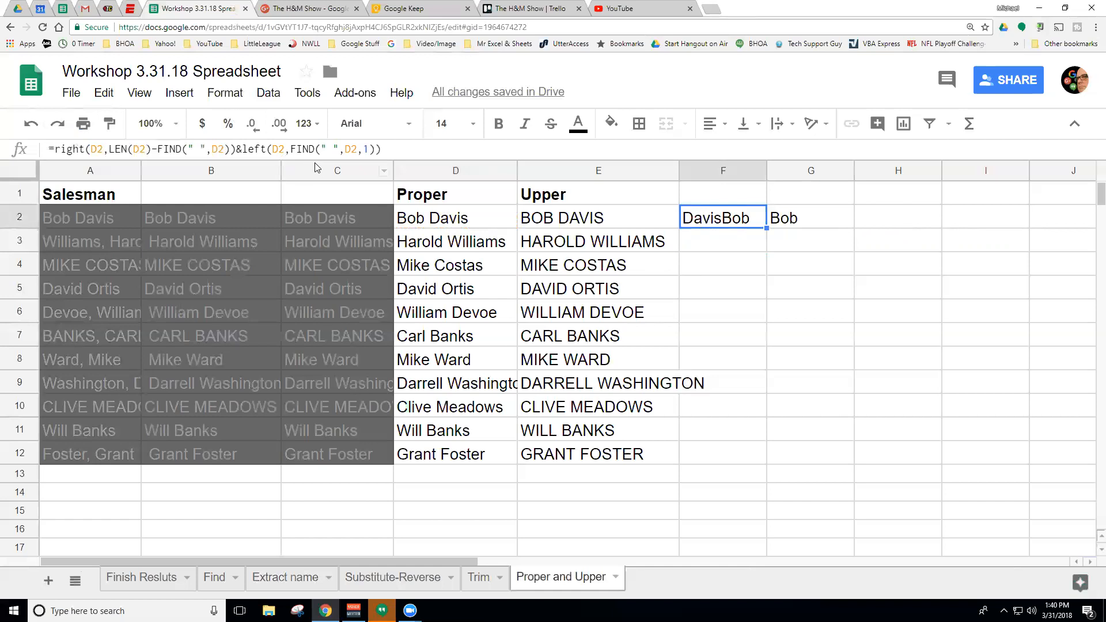
{"action": "left_click", "coordinate": [240, 150]}
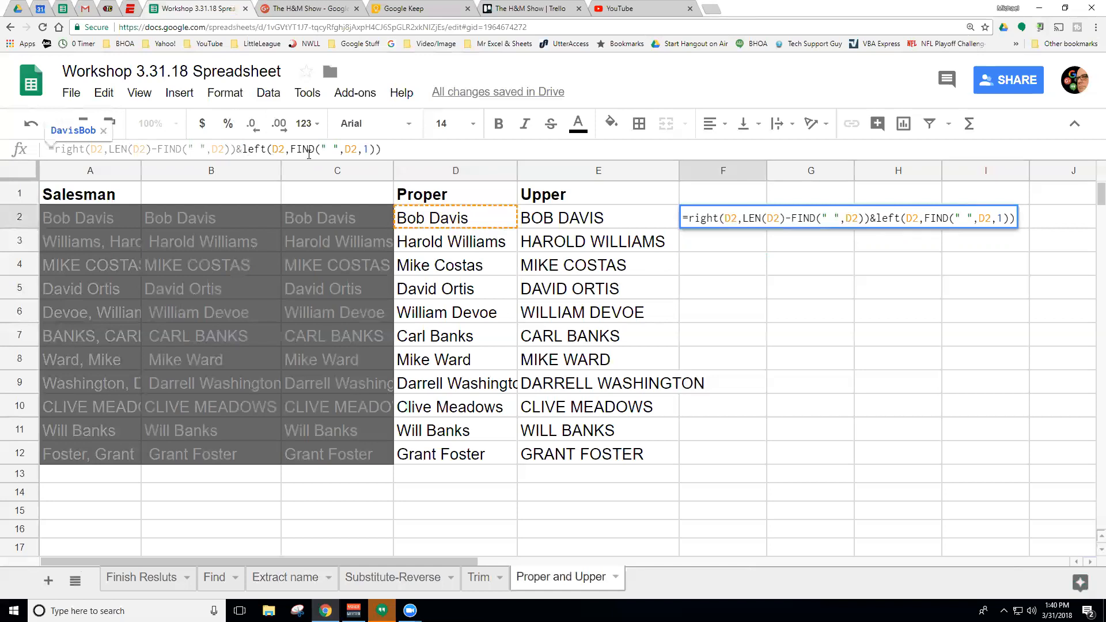
{"action": "type", "text": "\""}
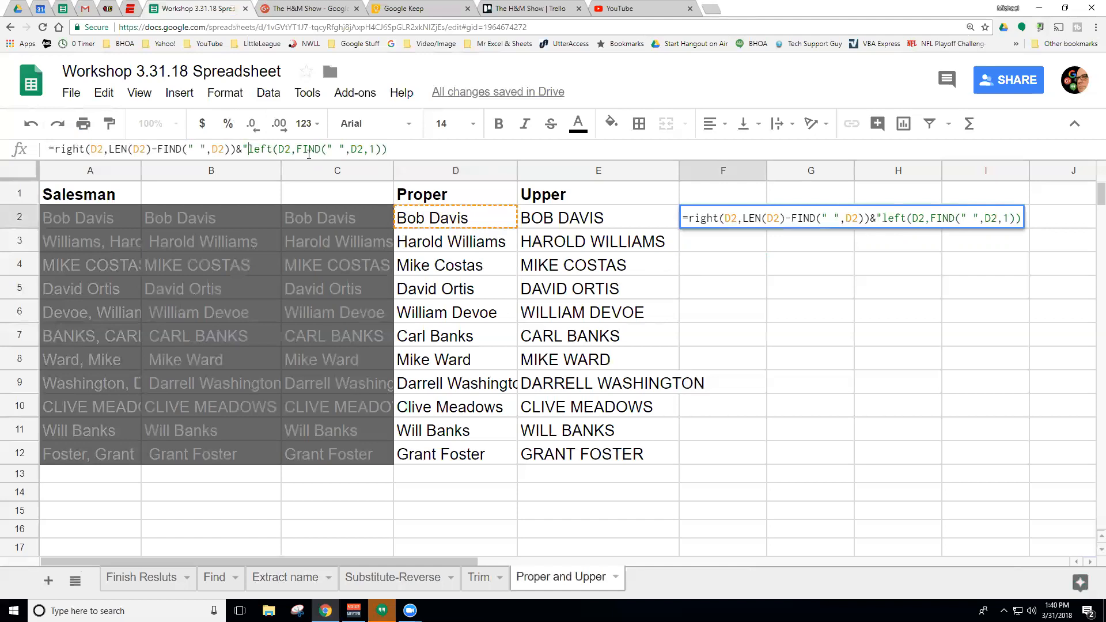
{"action": "type", "text": ", "}
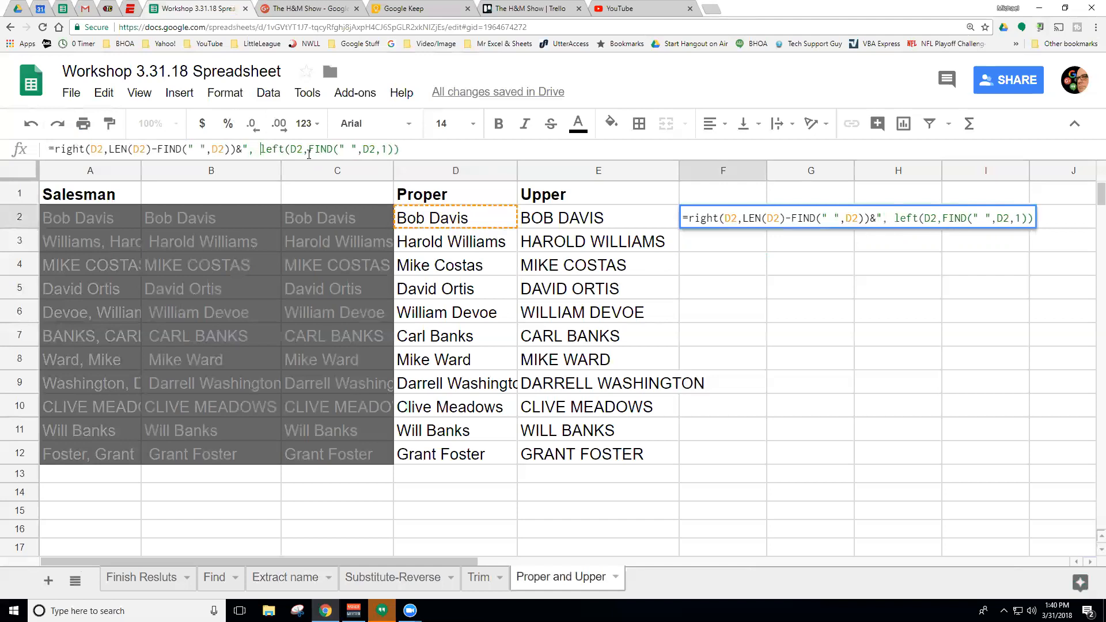
{"action": "type", "text": "\""}
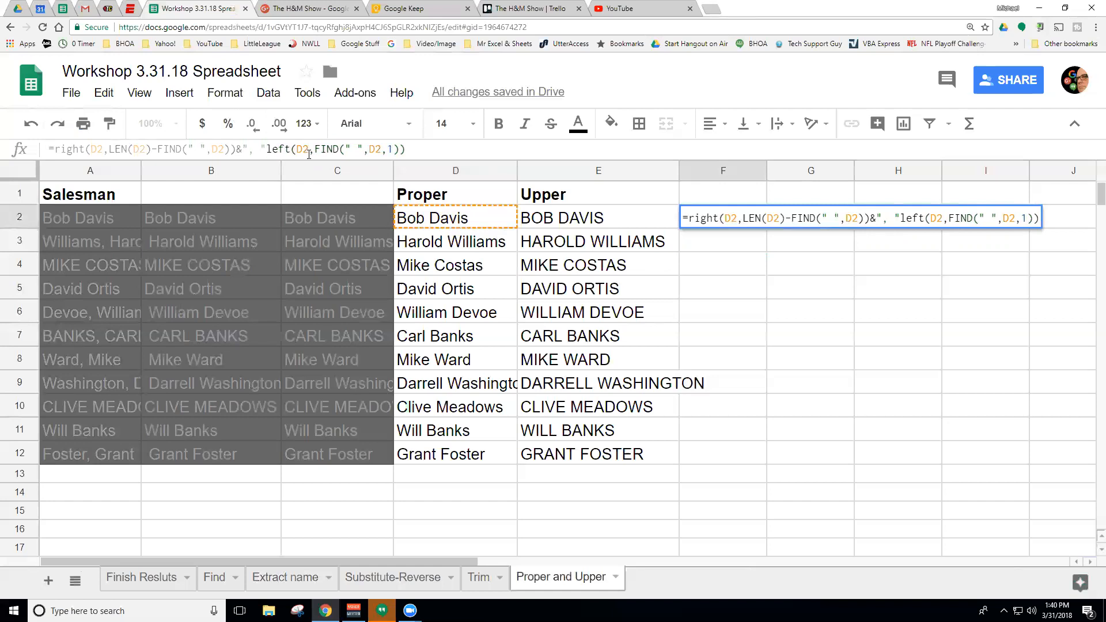
{"action": "type", "text": "&"}
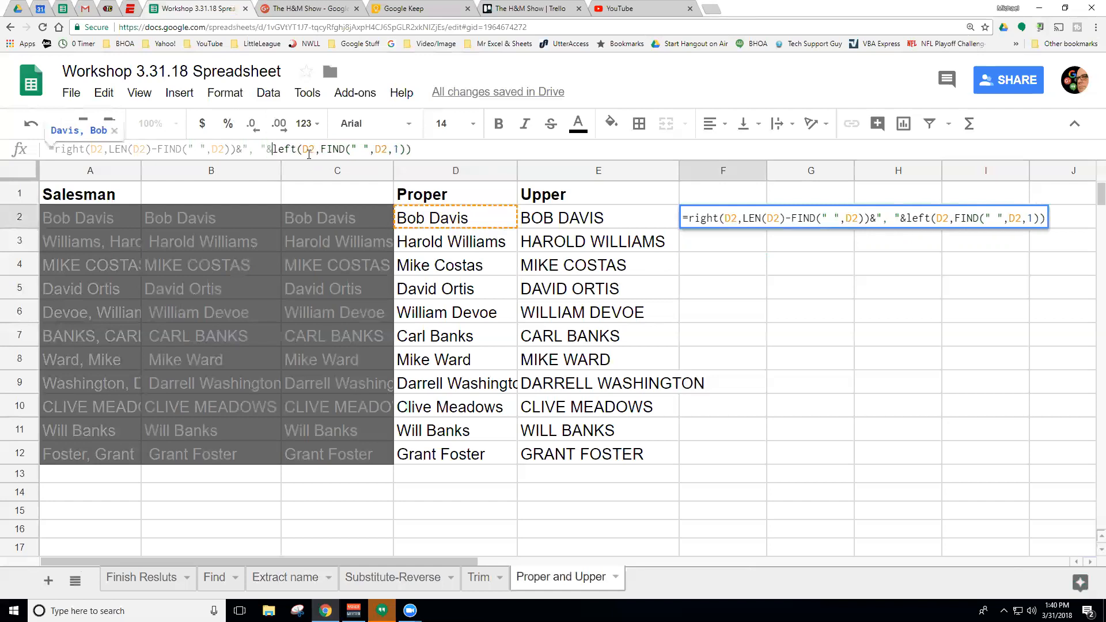
{"action": "left_click", "coordinate": [247, 149]}
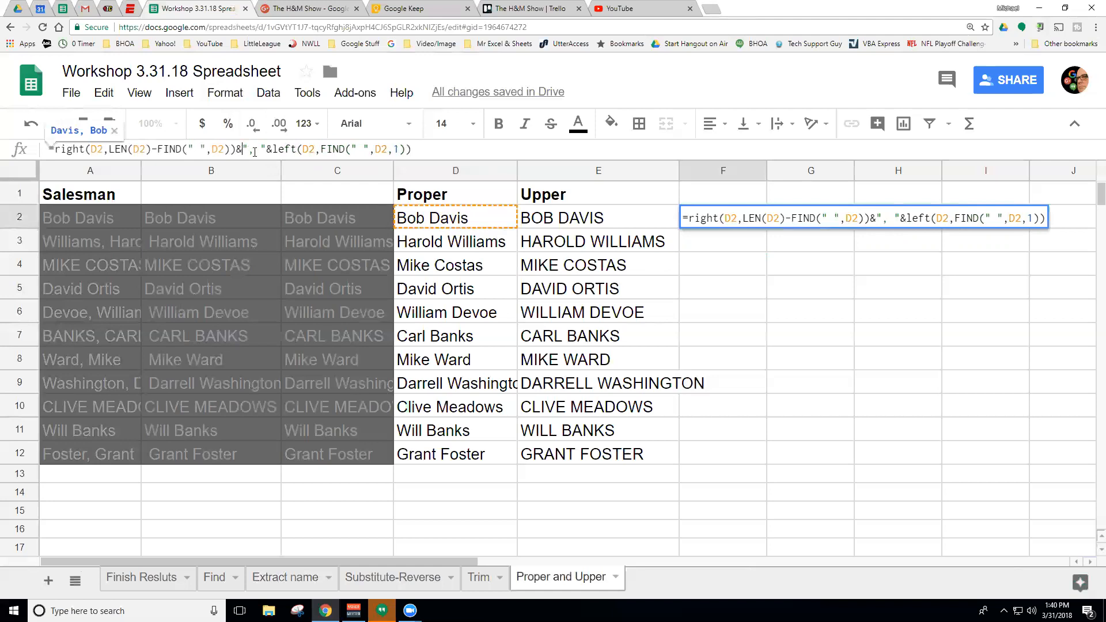
{"action": "left_click", "coordinate": [257, 150]}
{"action": "key", "text": "Return"}
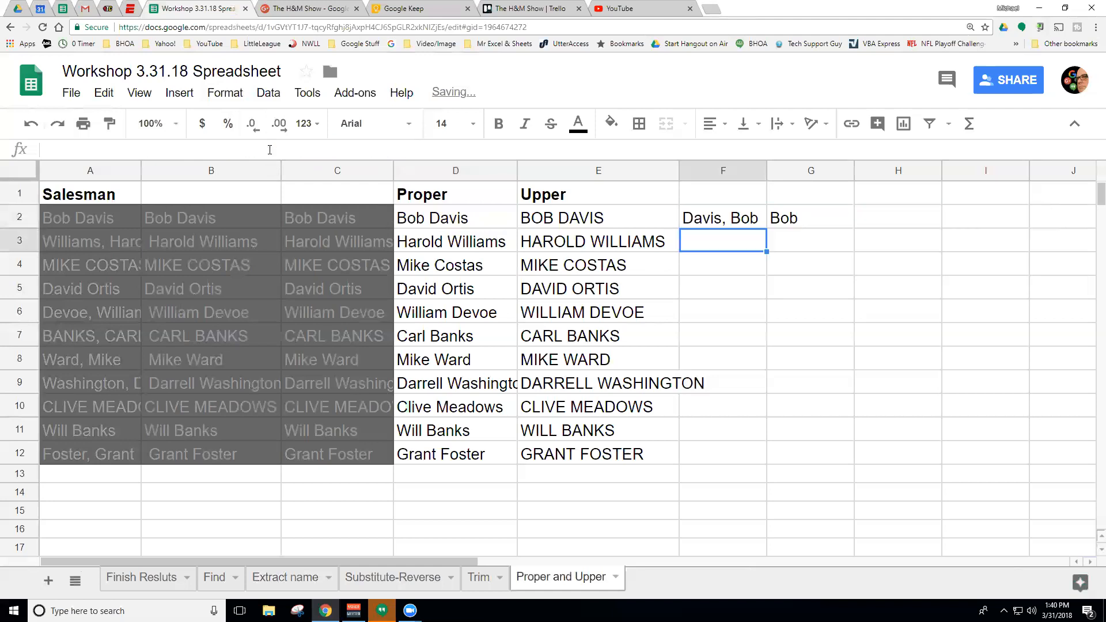
Clear the helper formula from G2 and widen column F
{"action": "left_click", "coordinate": [802, 222]}
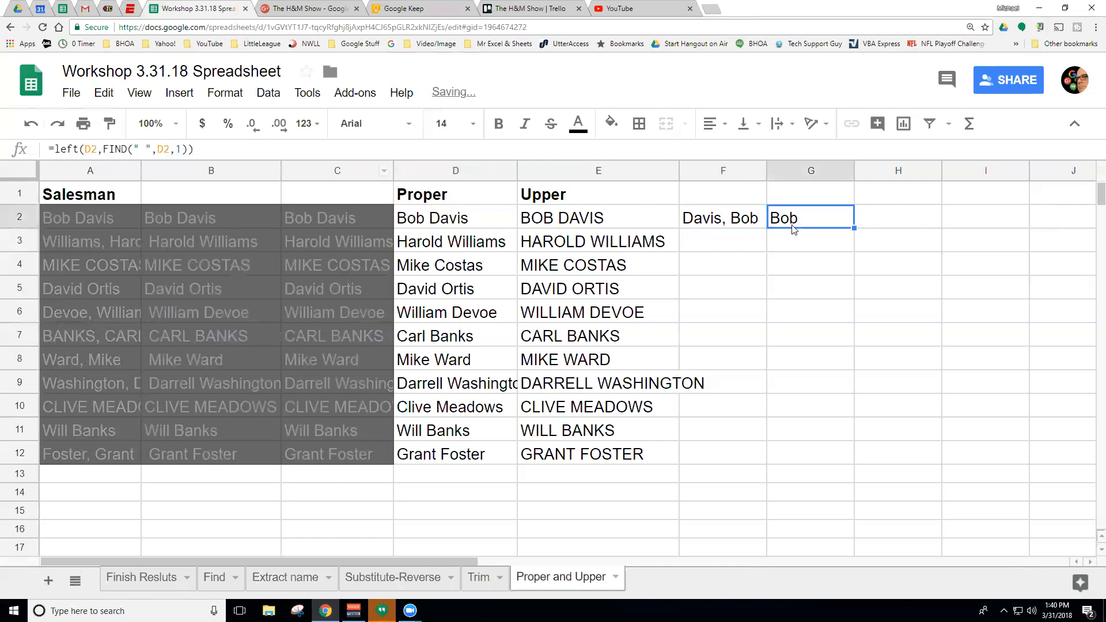
{"action": "key", "text": "Delete"}
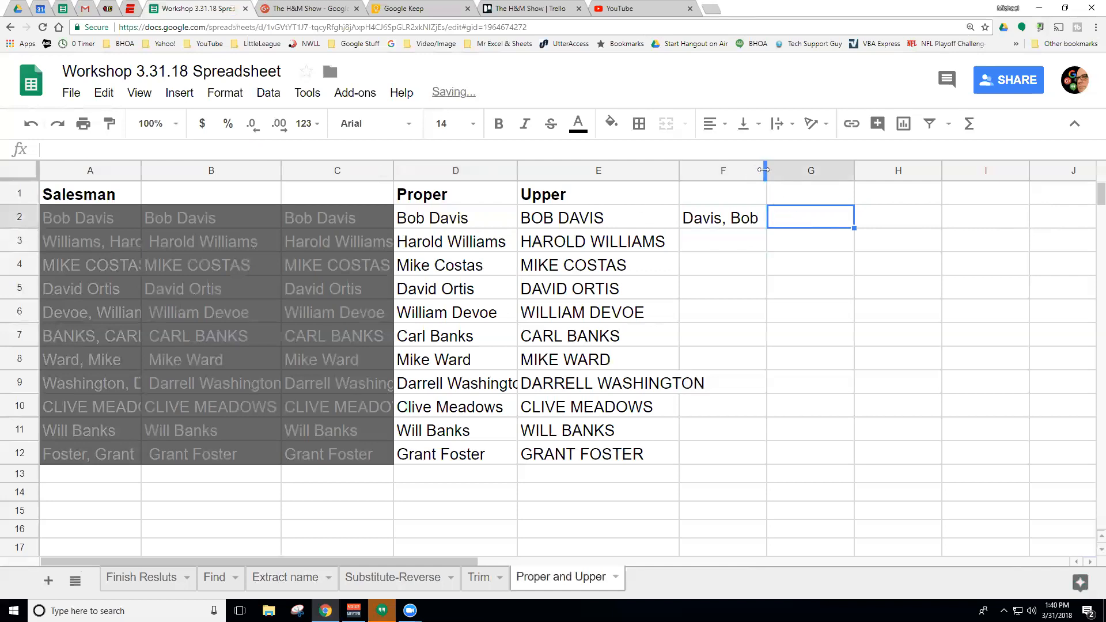
{"action": "left_click_drag", "start_coordinate": [764, 169], "coordinate": [809, 169]}
Fill the combined name formula from F2 down through F12
{"action": "left_click", "coordinate": [475, 219]}
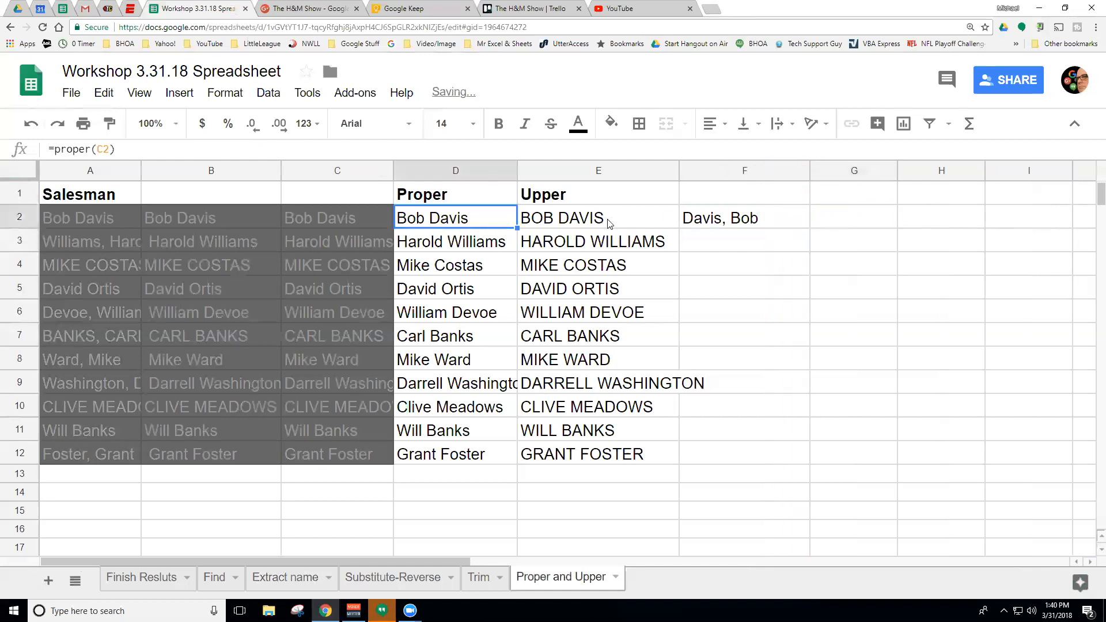
{"action": "left_click", "coordinate": [699, 218]}
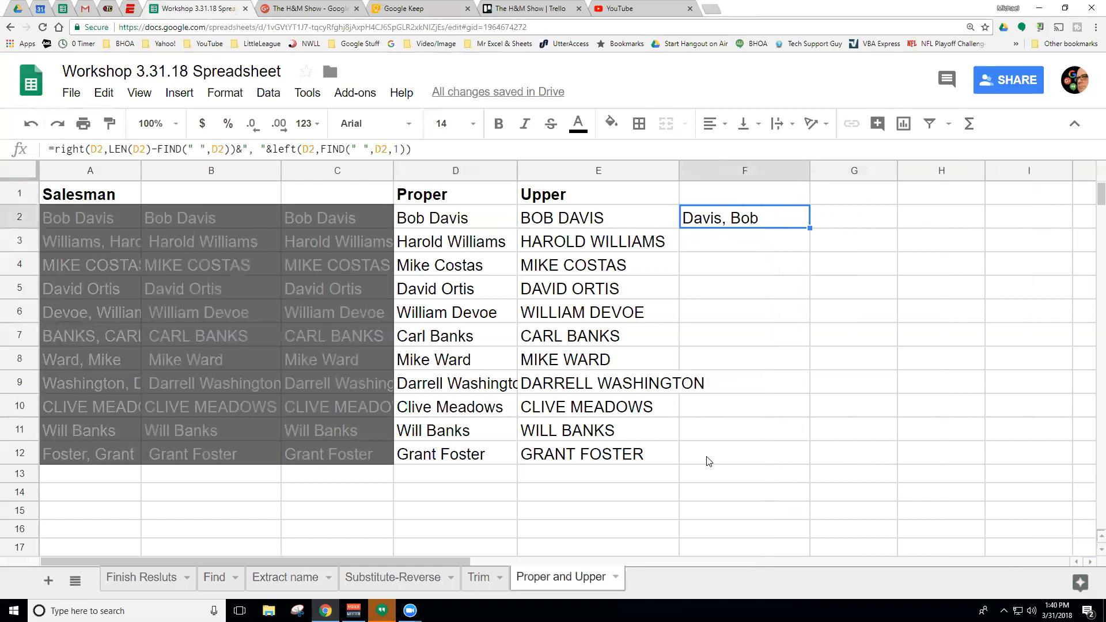
{"action": "double_click", "coordinate": [809, 227]}
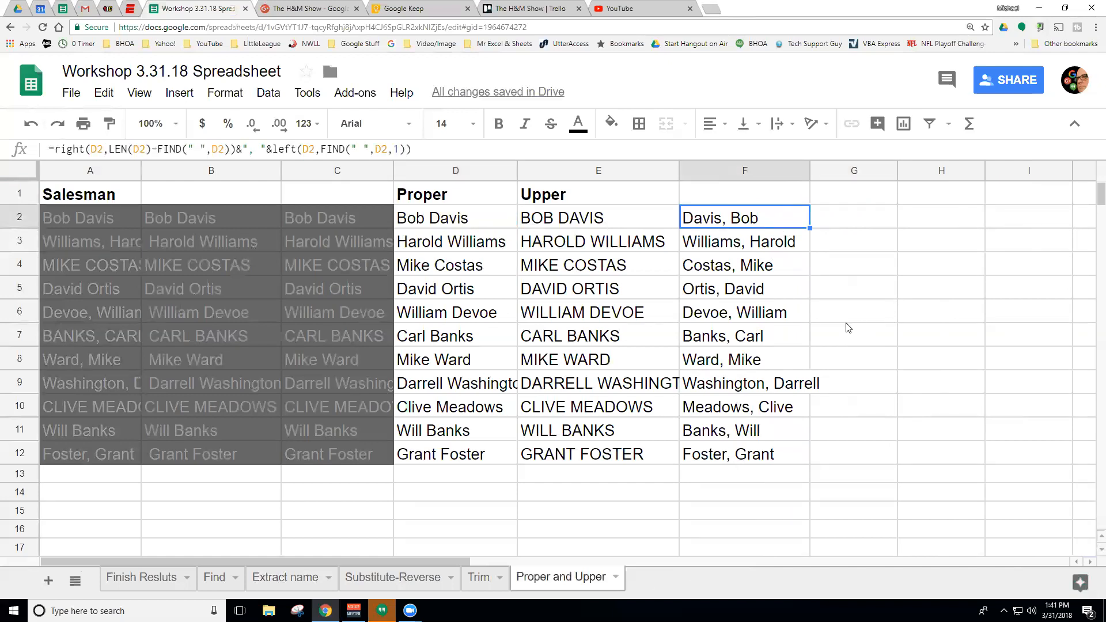
{"action": "left_click_drag", "start_coordinate": [625, 219], "coordinate": [616, 455]}
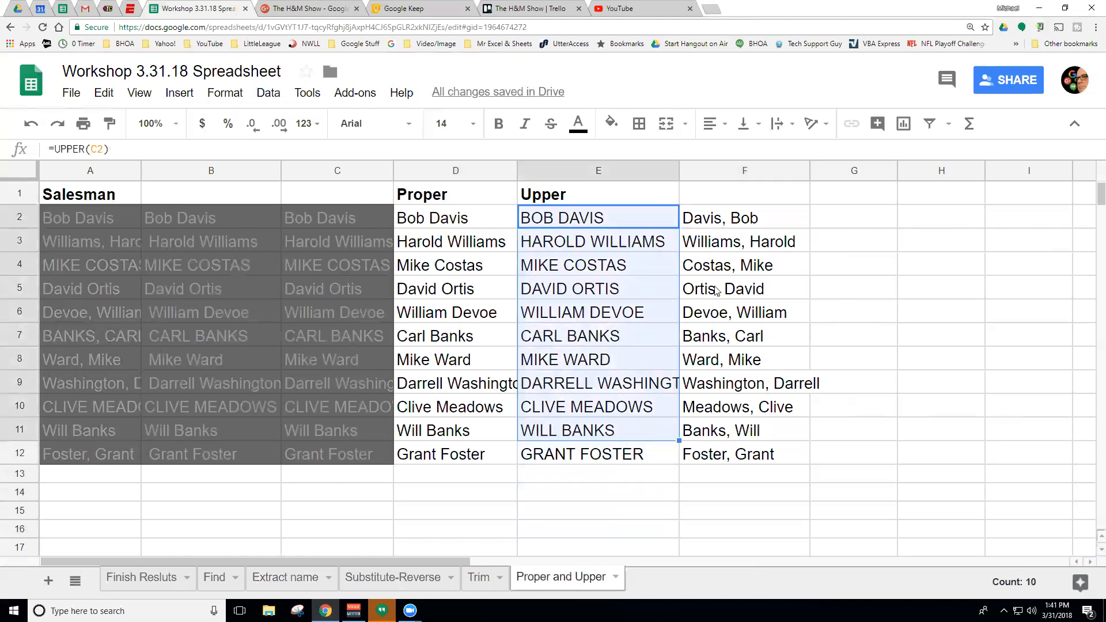
{"action": "left_click", "coordinate": [732, 225]}
{"action": "left_click_drag", "start_coordinate": [731, 225], "coordinate": [714, 461]}
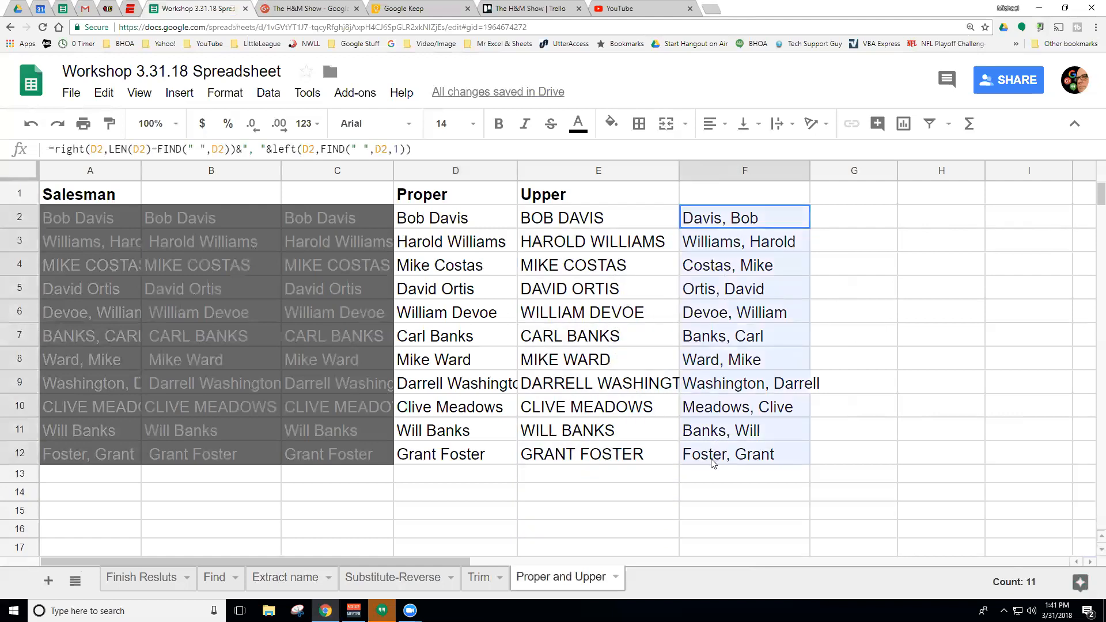
{"action": "left_click", "coordinate": [617, 452]}
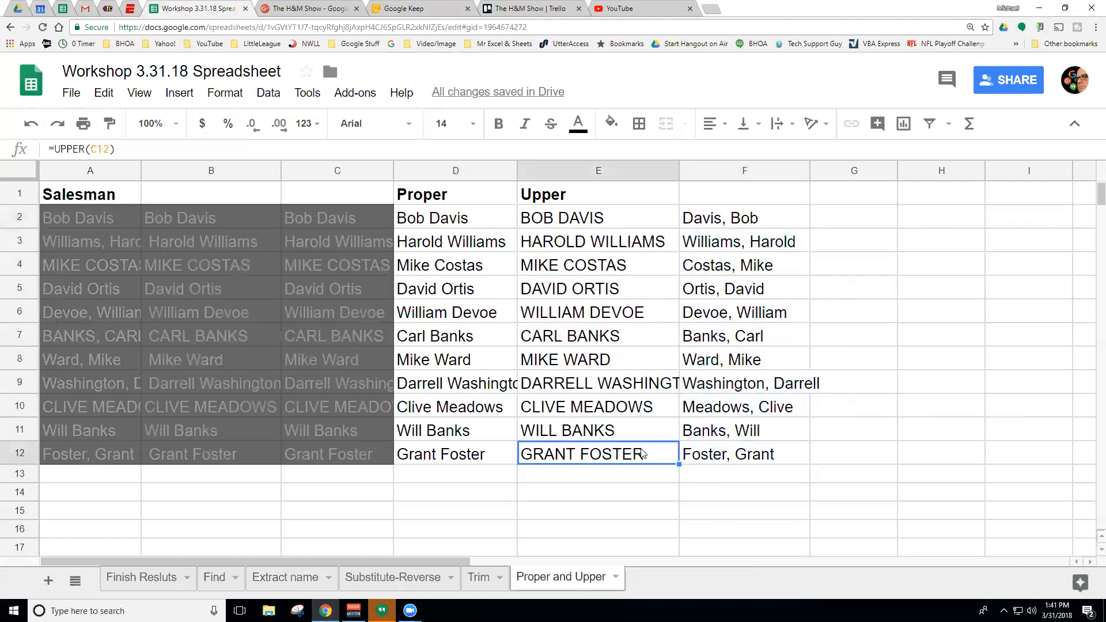
{"action": "left_click", "coordinate": [627, 336]}
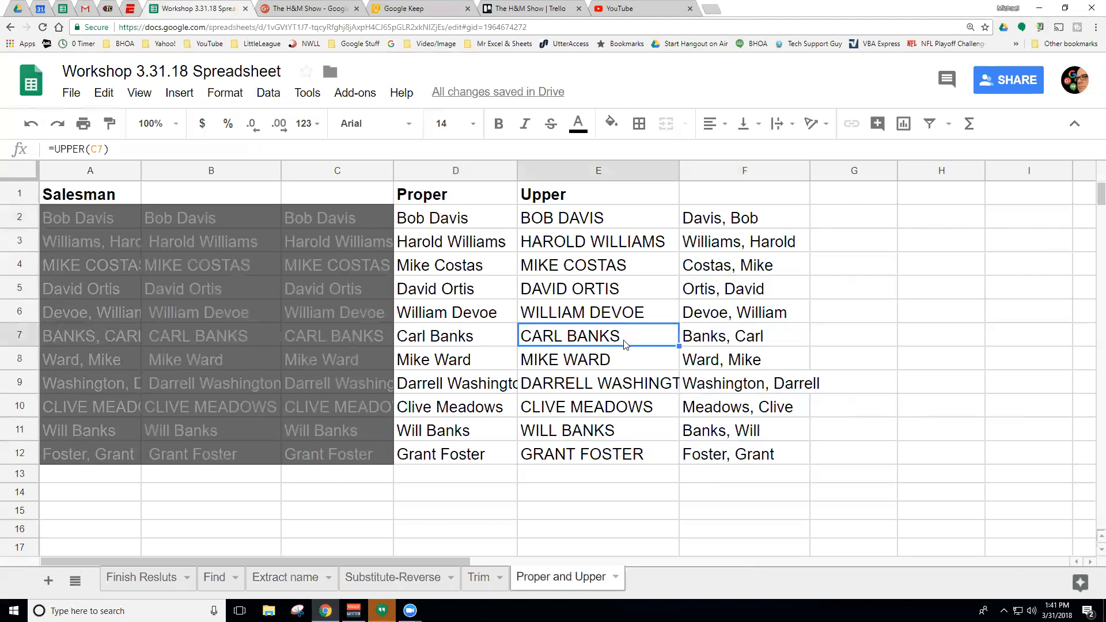
{"action": "left_click", "coordinate": [744, 309]}
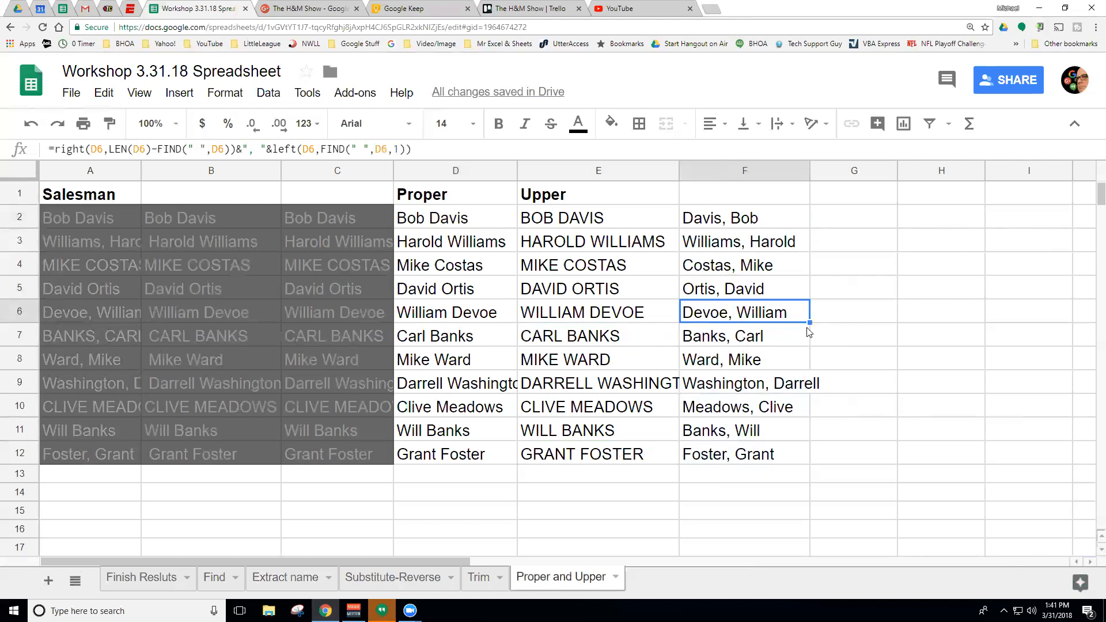
{"action": "left_click_drag", "start_coordinate": [810, 323], "coordinate": [805, 369]}
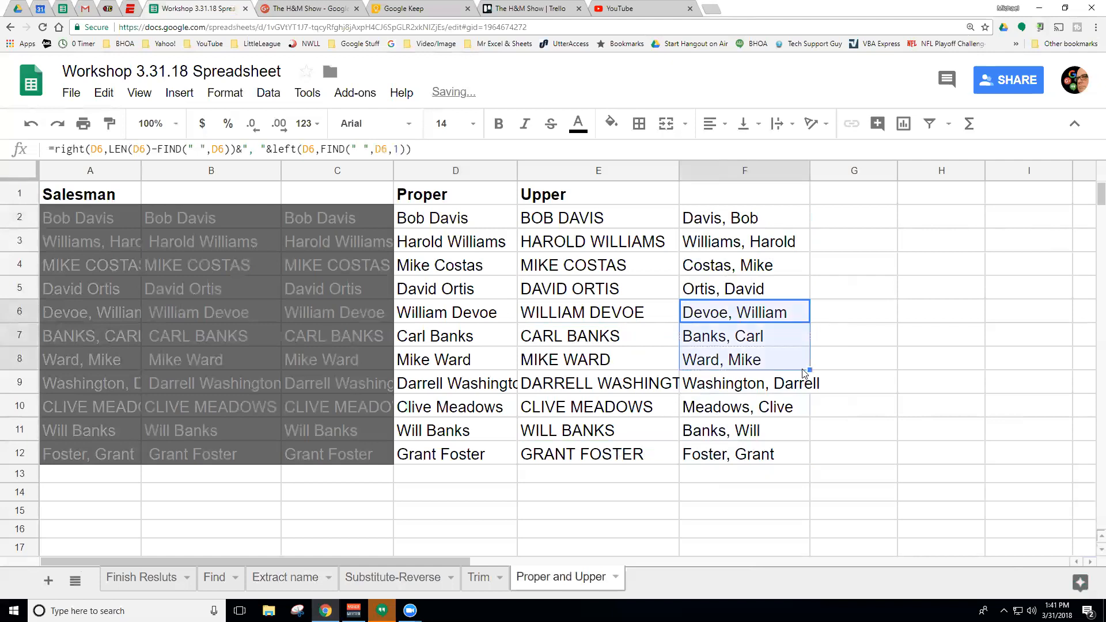
{"action": "left_click", "coordinate": [764, 366]}
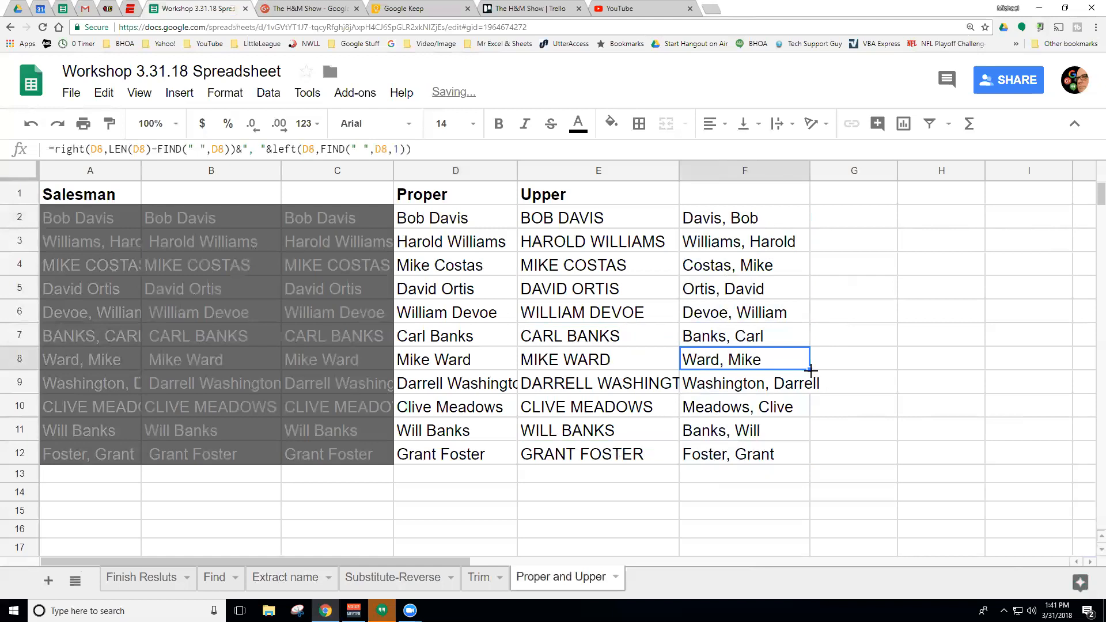
{"action": "left_click", "coordinate": [612, 312]}
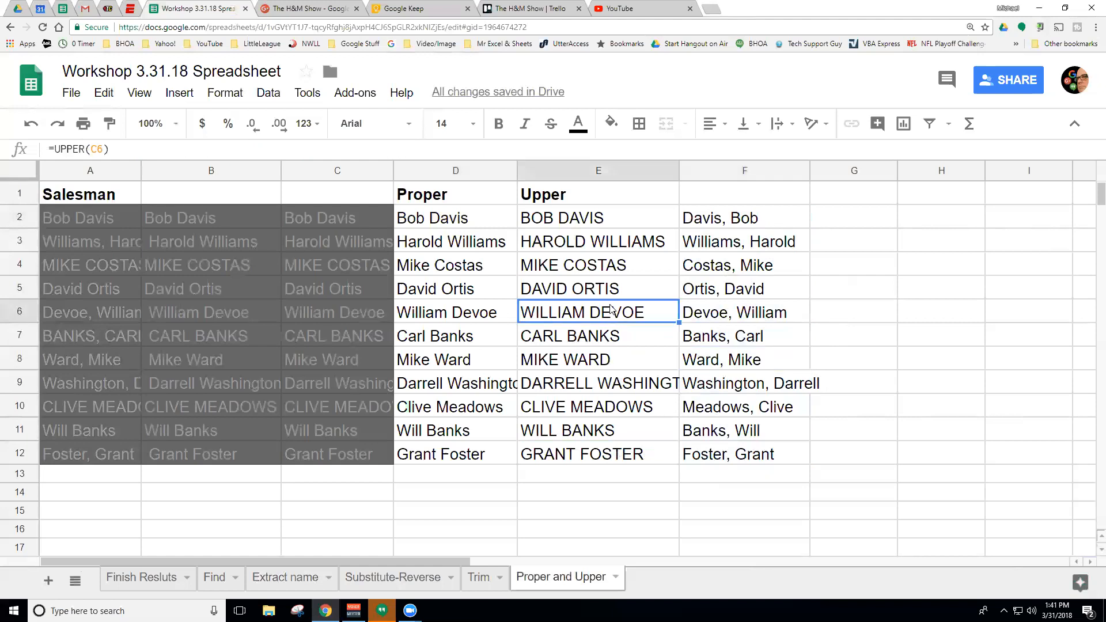
{"action": "left_click", "coordinate": [608, 271]}
{"action": "left_click", "coordinate": [616, 242]}
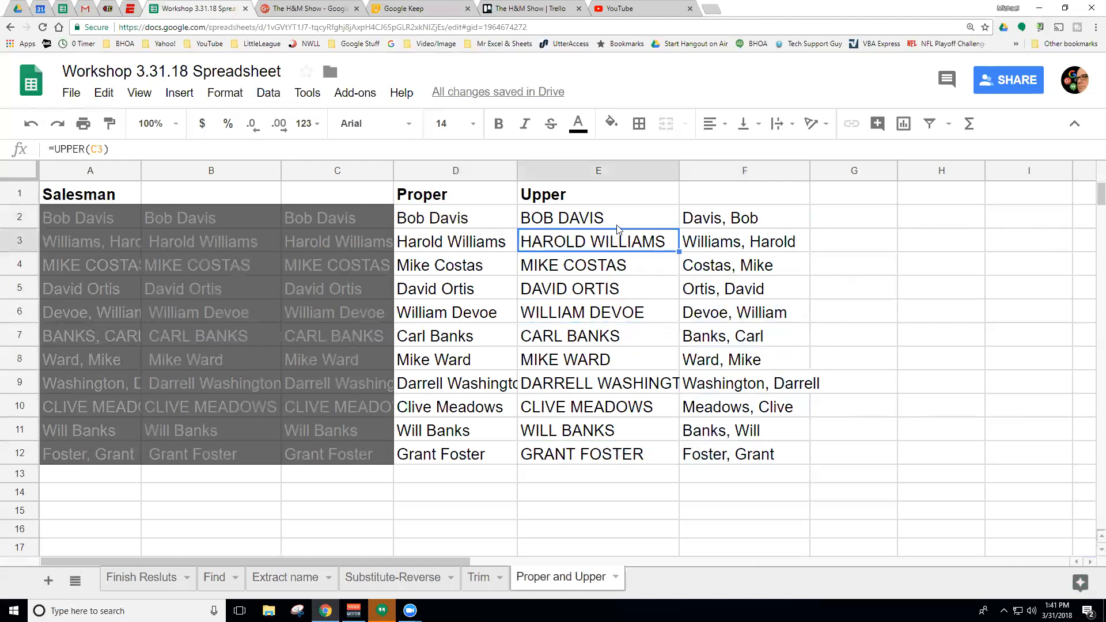
Clear the formulas from F3:F12 and refill F2's name formula down through F12
{"action": "left_click", "coordinate": [702, 223]}
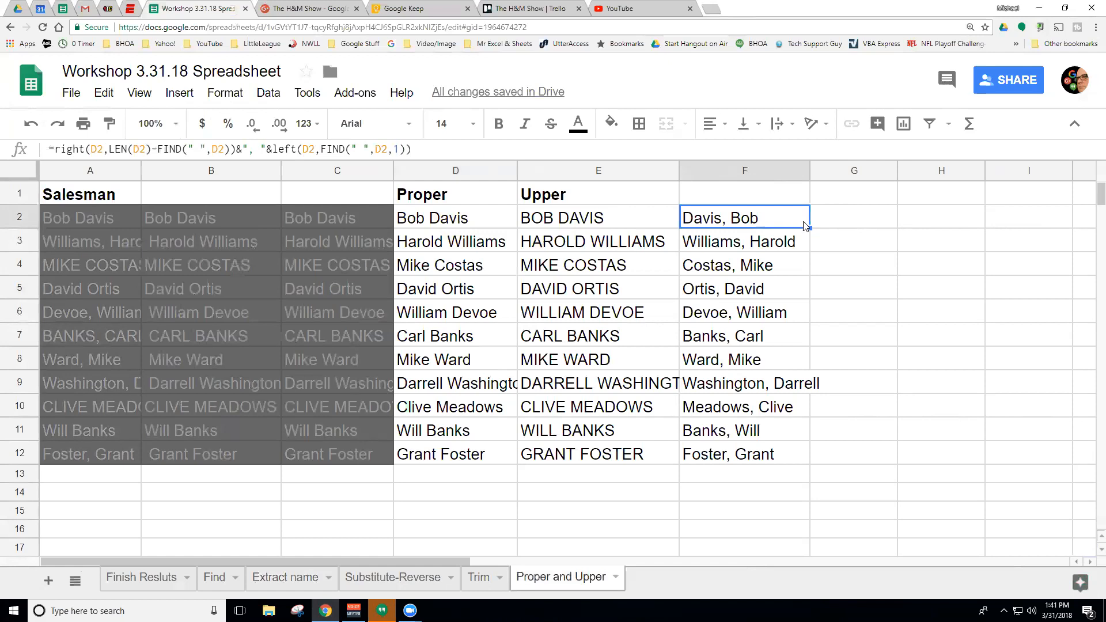
{"action": "left_click_drag", "start_coordinate": [779, 244], "coordinate": [782, 449]}
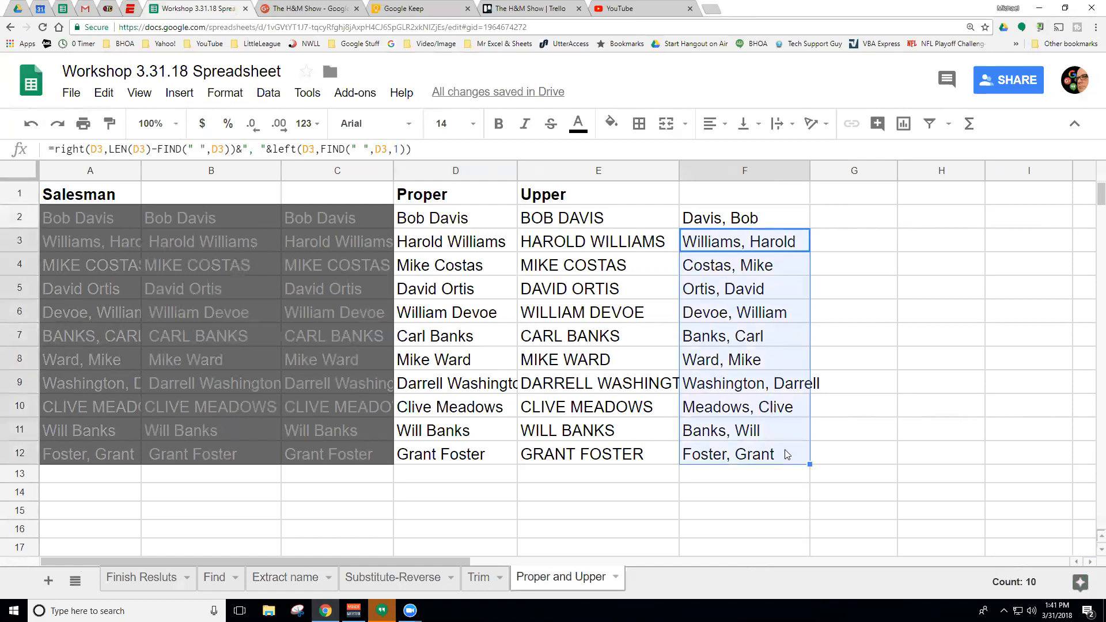
{"action": "key", "text": "Delete"}
{"action": "left_click", "coordinate": [767, 225]}
{"action": "left_click_drag", "start_coordinate": [809, 228], "coordinate": [793, 455]}
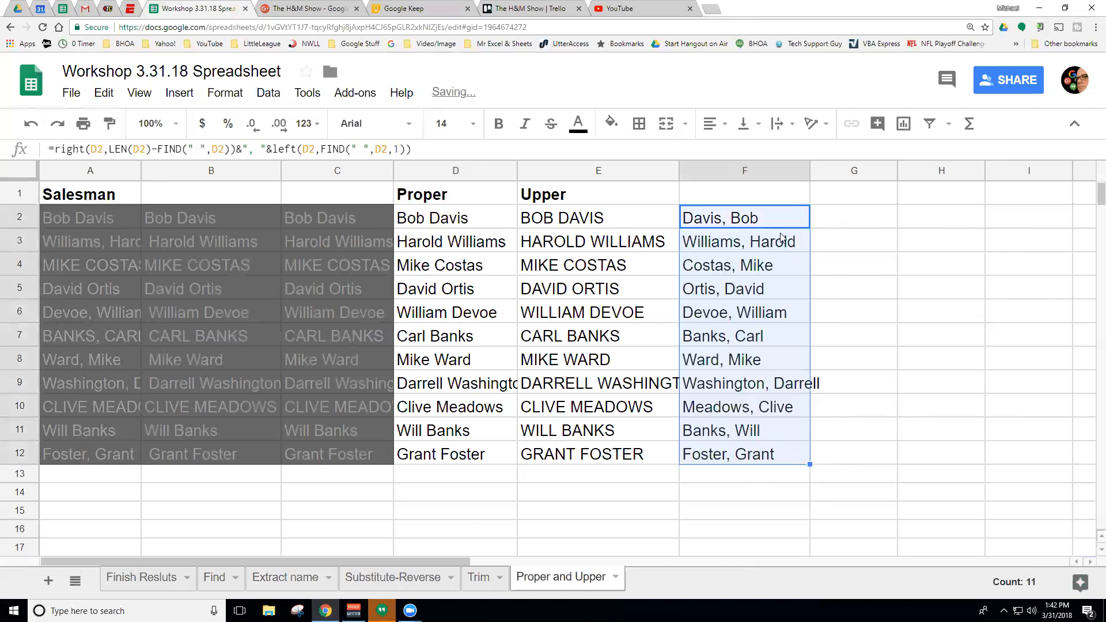
Clear F3:F12 once more and auto-fill F2's name formula down alongside the adjacent data to row 12
{"action": "mouse_move", "coordinate": [796, 237]}
{"action": "left_mouse_down"}
{"action": "mouse_move", "coordinate": [782, 418]}
{"action": "mouse_move", "coordinate": [796, 453]}
{"action": "left_mouse_up"}
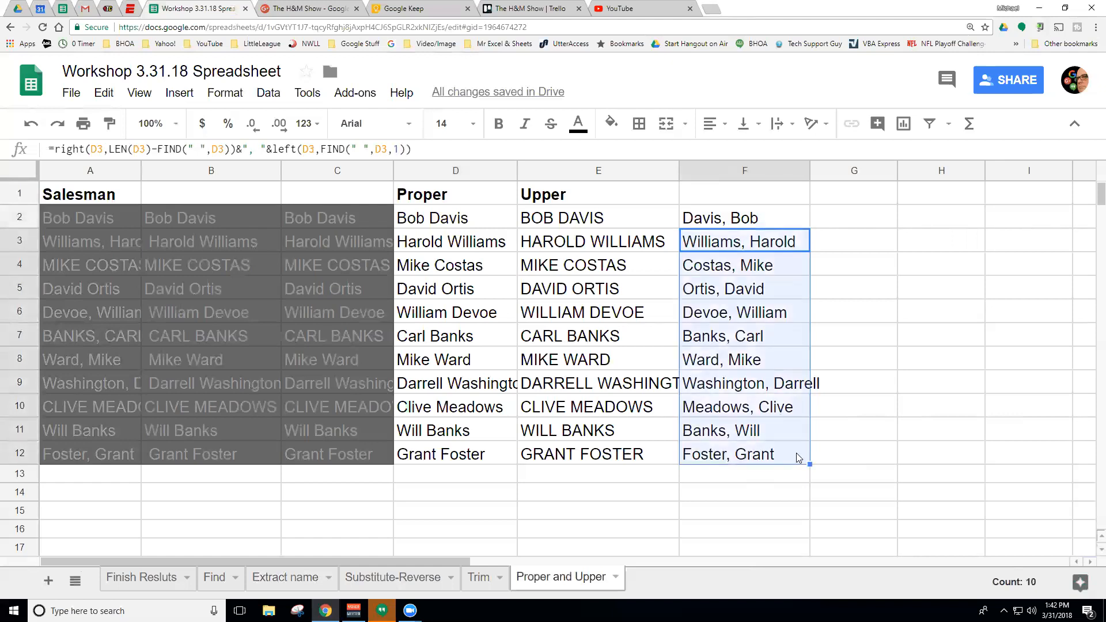
{"action": "key", "text": "Delete"}
{"action": "left_click", "coordinate": [792, 247]}
{"action": "left_click", "coordinate": [768, 218]}
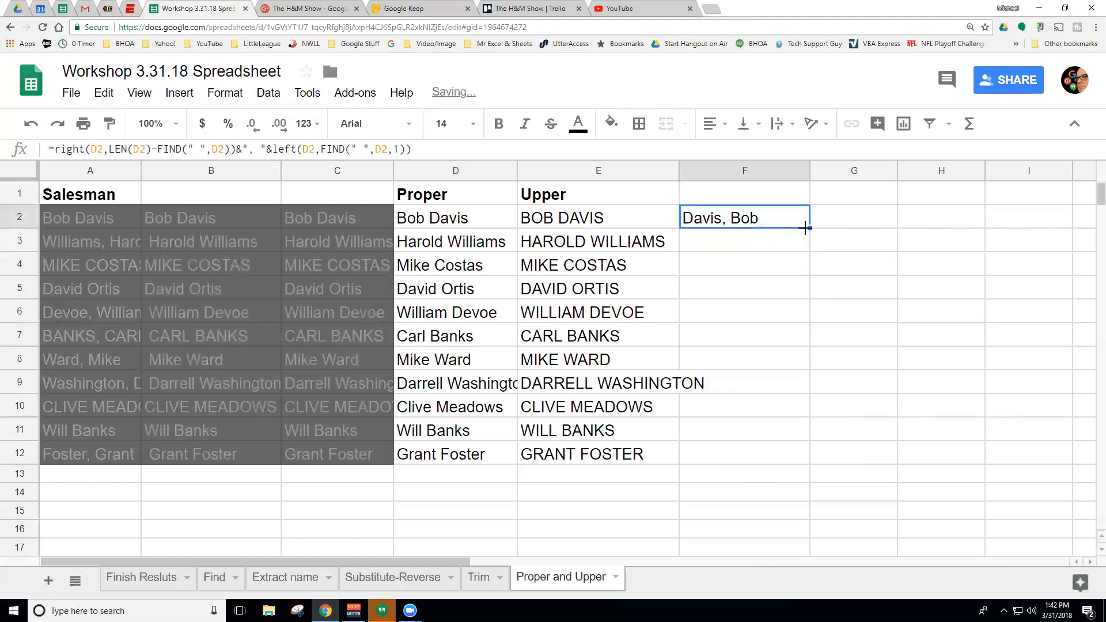
{"action": "double_click", "coordinate": [809, 228]}
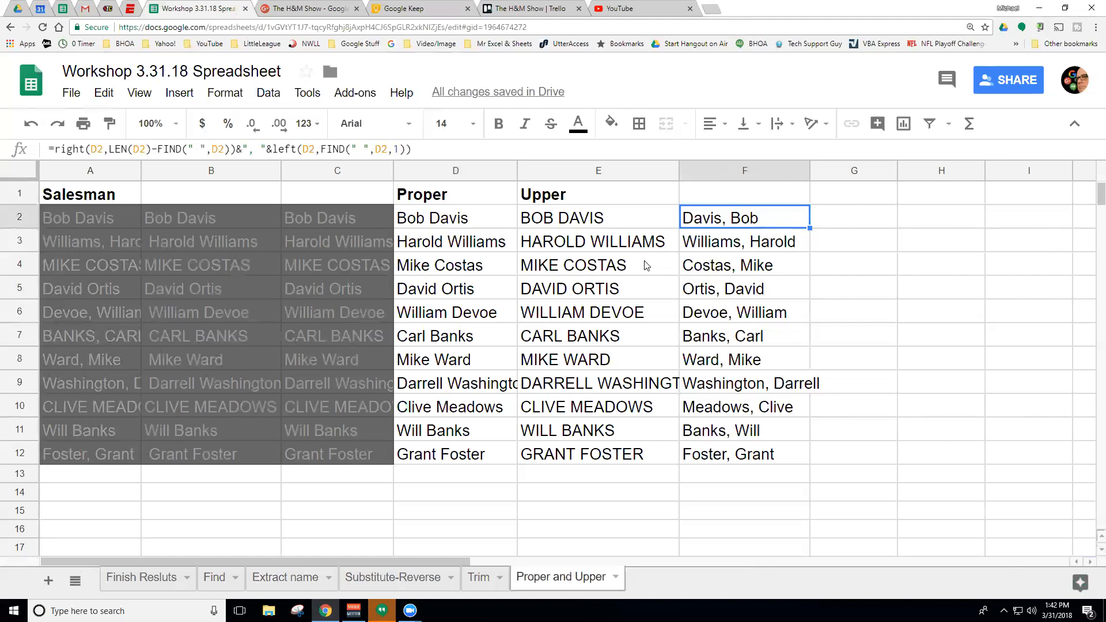
{"action": "left_click", "coordinate": [630, 229]}
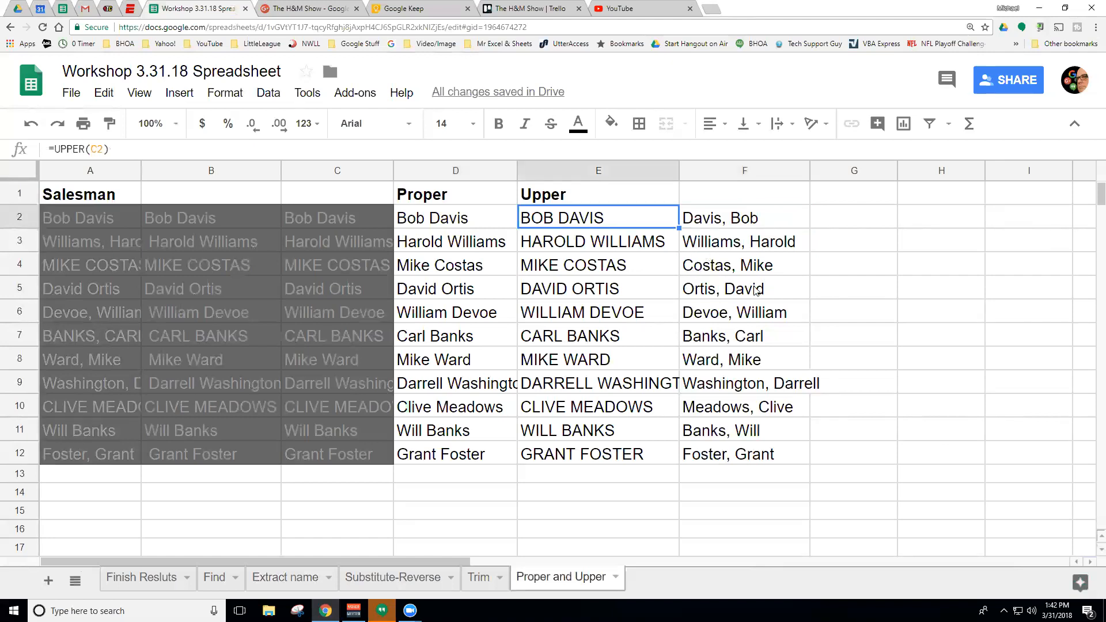
{"action": "key", "text": "ctrl+Down"}
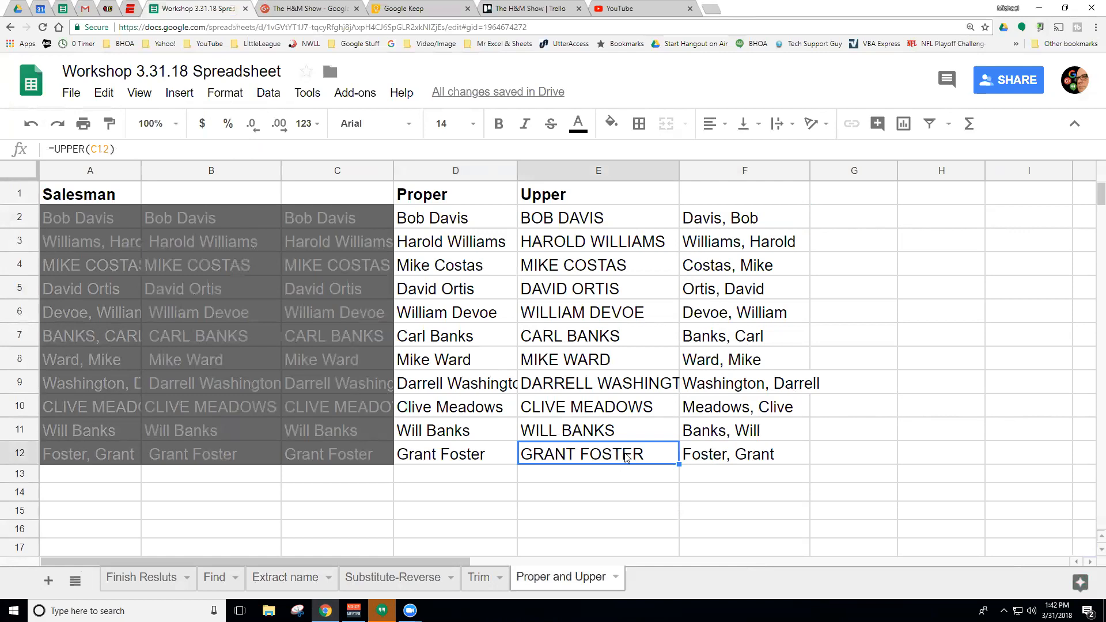
{"action": "key", "text": "shift+Right"}
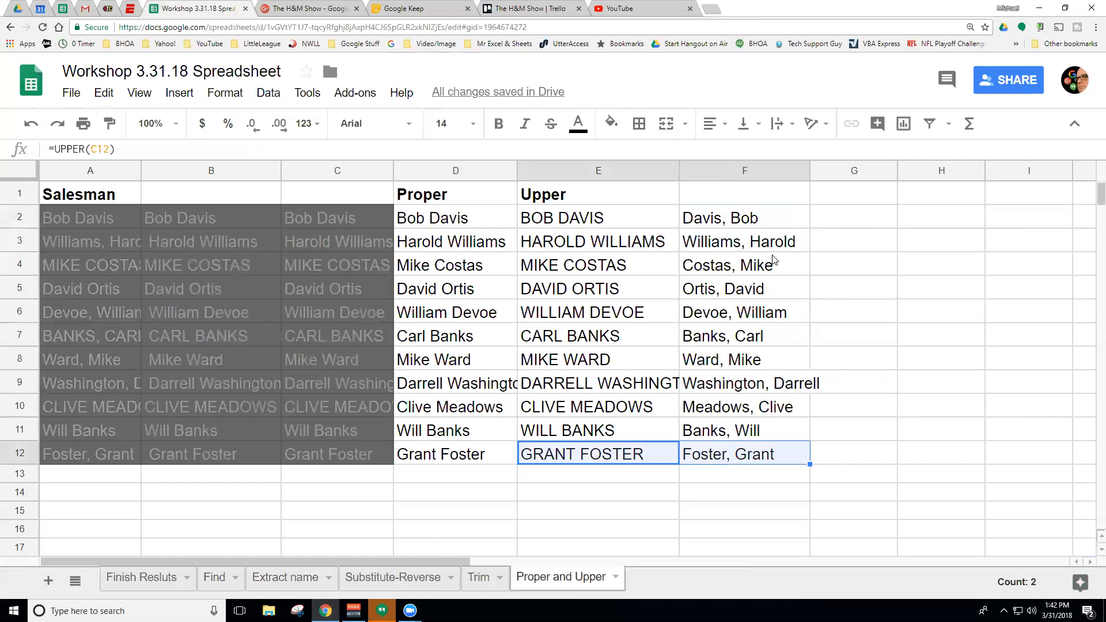
{"action": "left_click", "coordinate": [744, 224]}
{"action": "key", "text": "ctrl+c"}
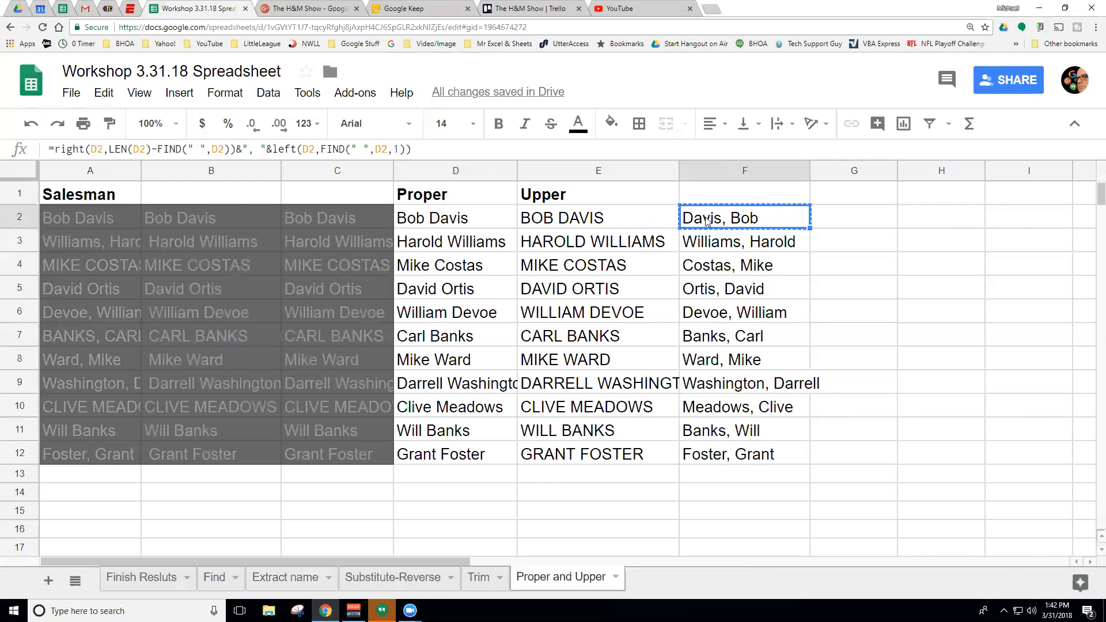
{"action": "left_click", "coordinate": [612, 216]}
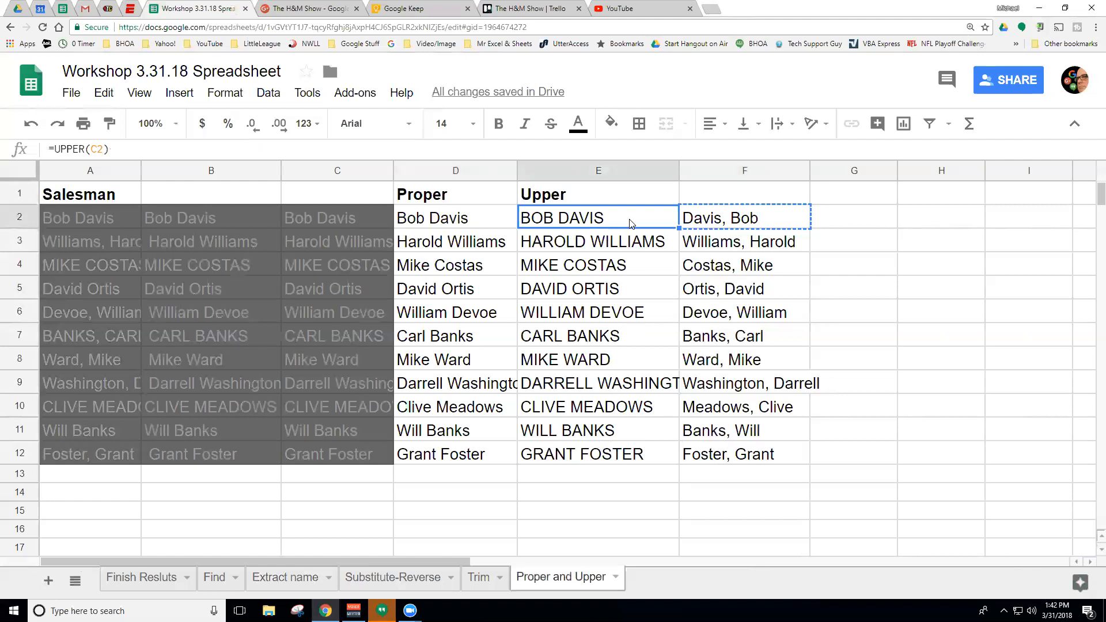
{"action": "key", "text": "ctrl+shift+Down"}
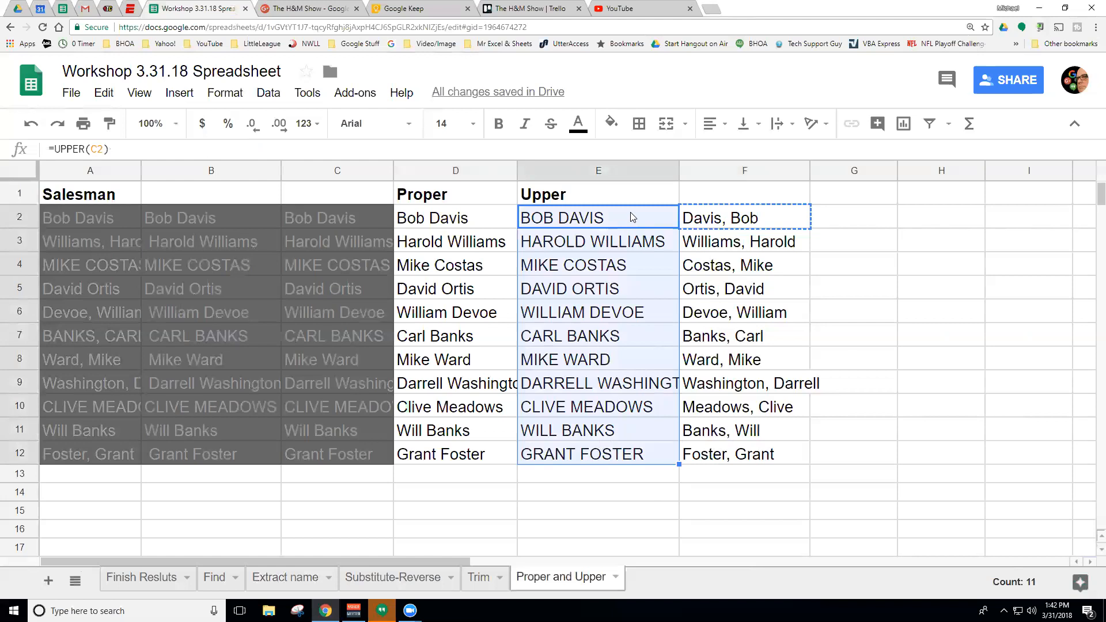
Leave row 13 blank below the Upper list and enter two mixed-case sample names in E14 and E15
{"action": "left_click", "coordinate": [589, 220]}
{"action": "key", "text": "ctrl+Down"}
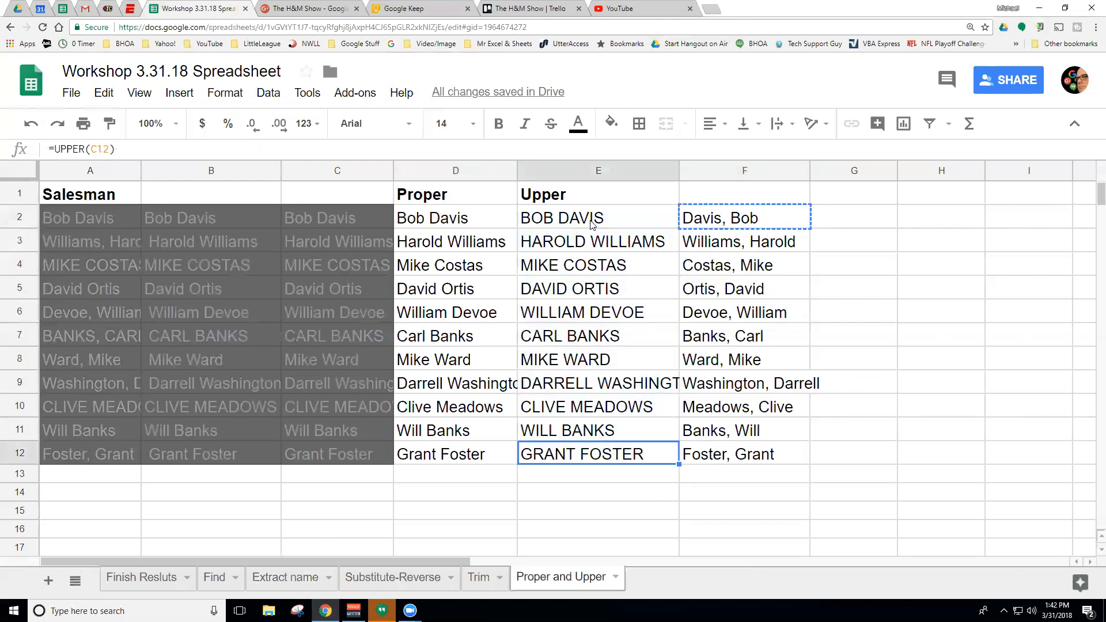
{"action": "key", "text": "Down"}
{"action": "key", "text": "Down"}
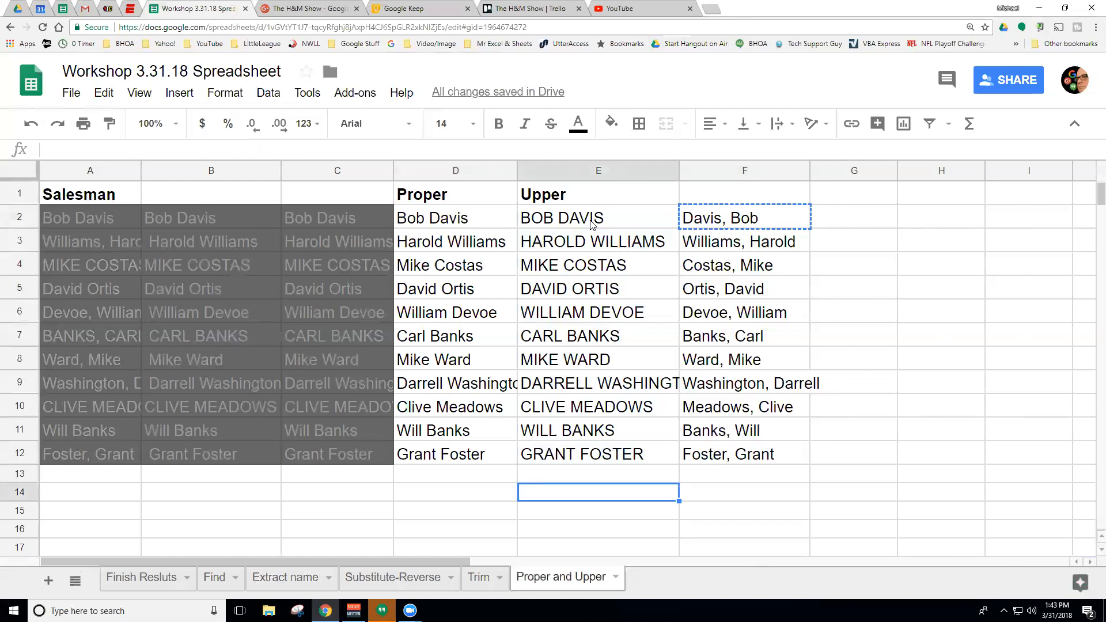
{"action": "type", "text": "tIM "}
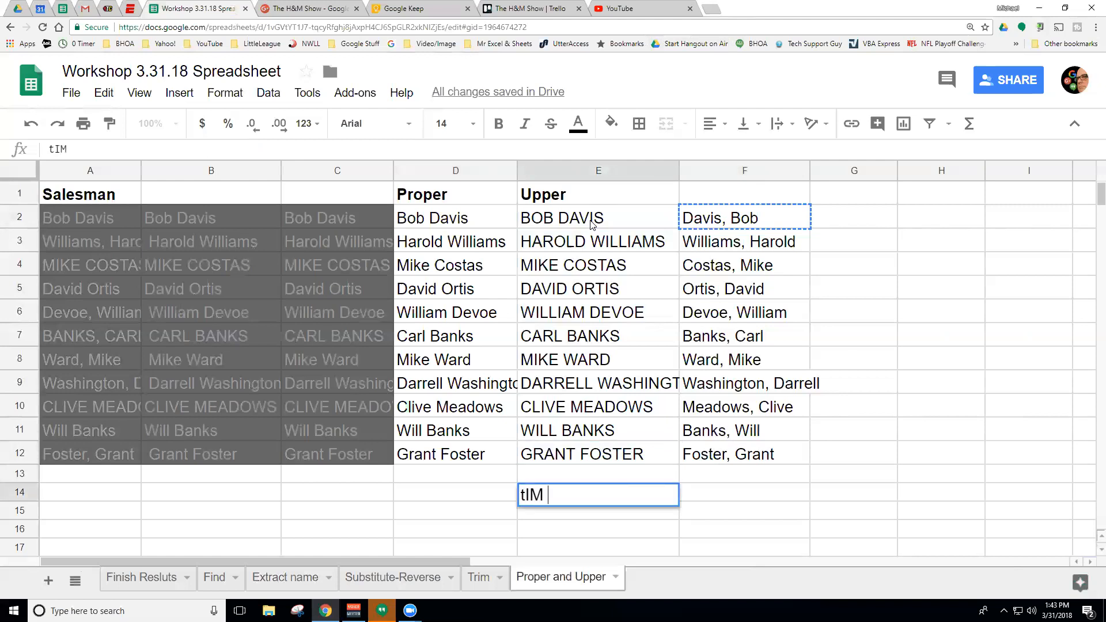
{"action": "type", "text": "joHNSON"}
{"action": "key", "text": "Return"}
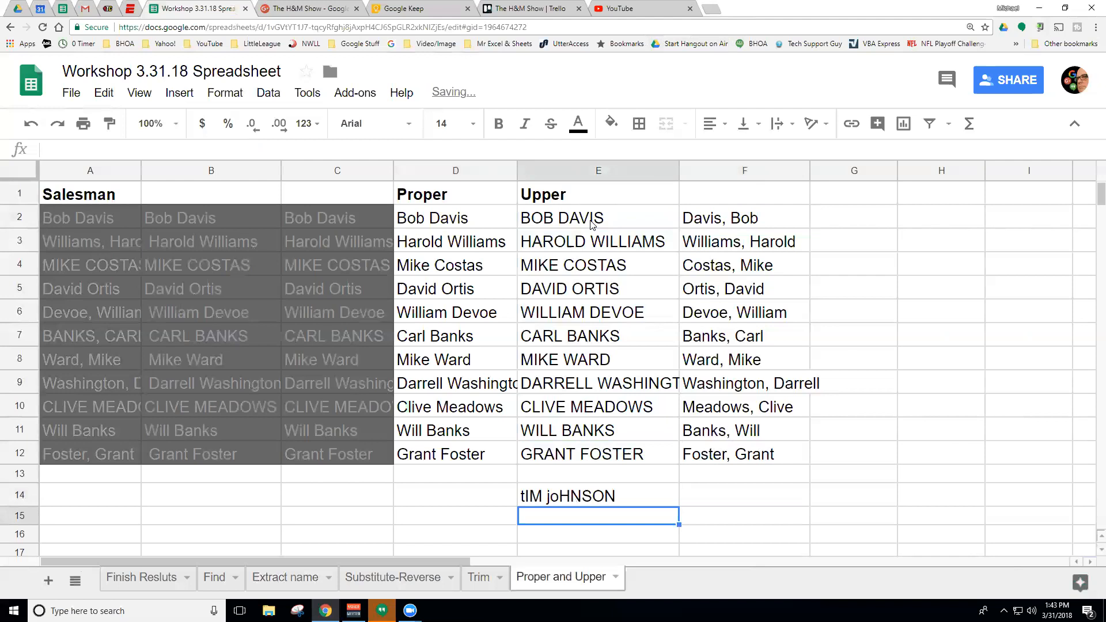
{"action": "type", "text": "wILLIE"}
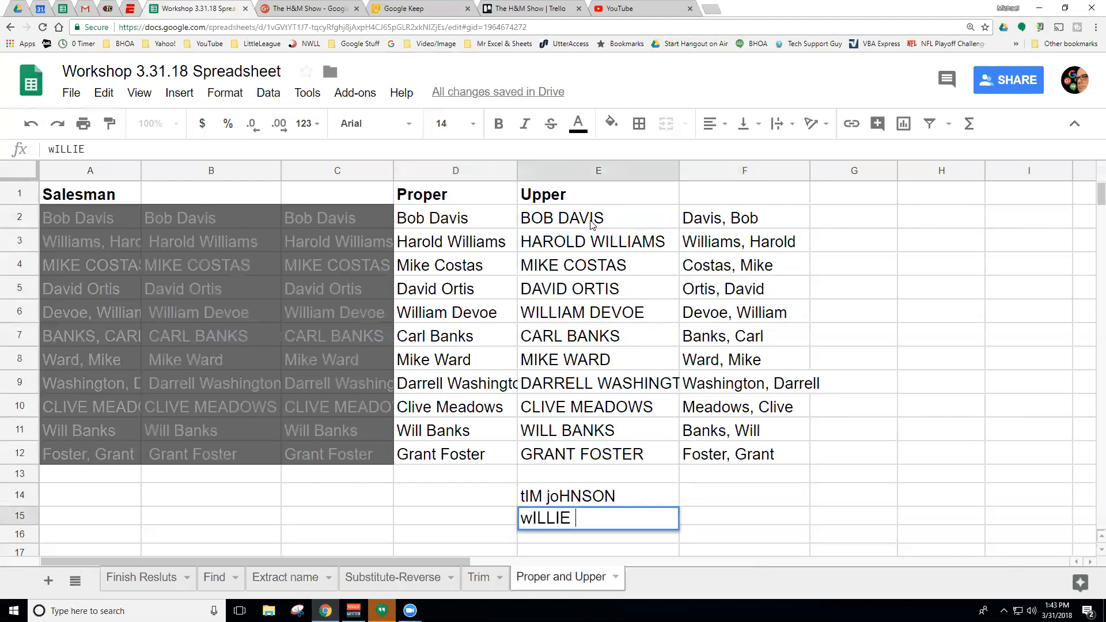
{"action": "type", "text": " bOYD"}
{"action": "key", "text": "Return"}
Copy the name formula from F2 and select F15, beside the last sample name, as the paste target
{"action": "left_click", "coordinate": [617, 218]}
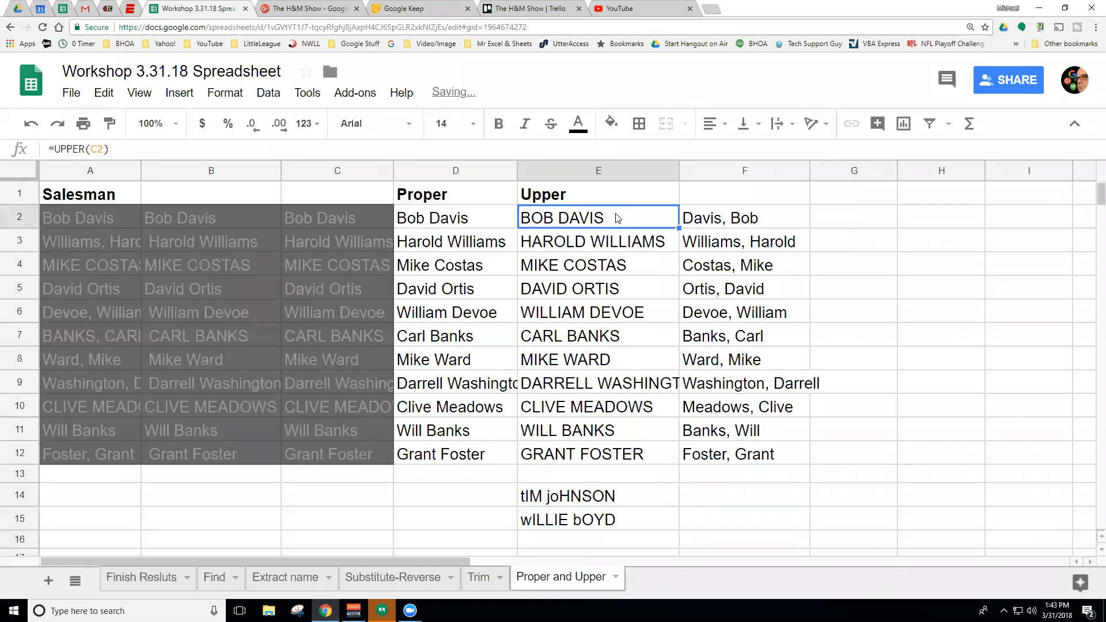
{"action": "key", "text": "ctrl+Down"}
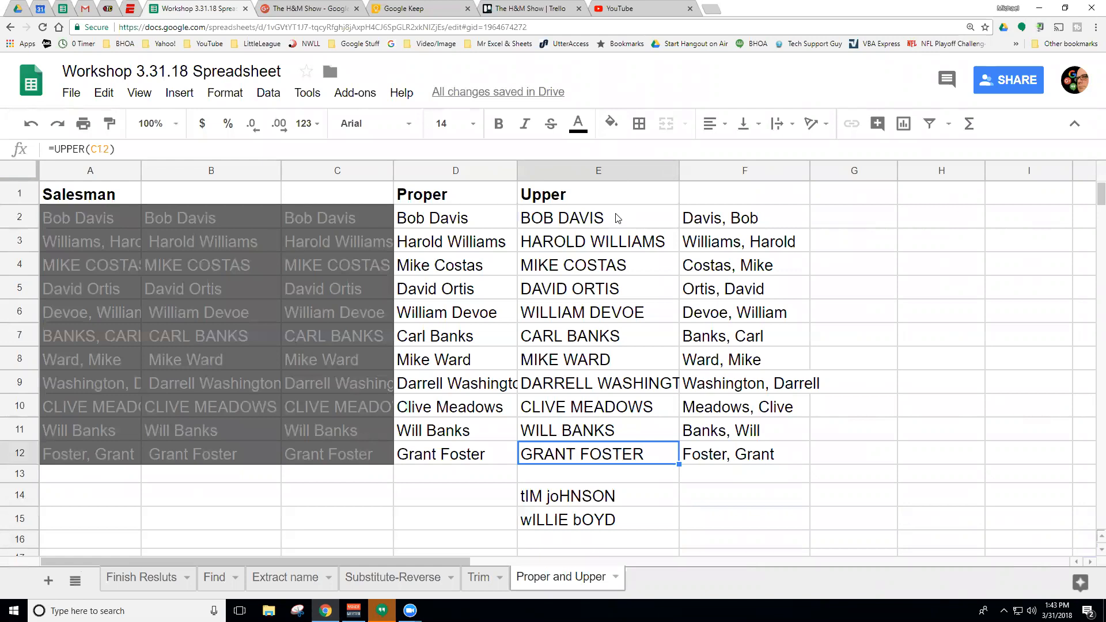
{"action": "key", "text": "ctrl+Down"}
{"action": "key", "text": "Down"}
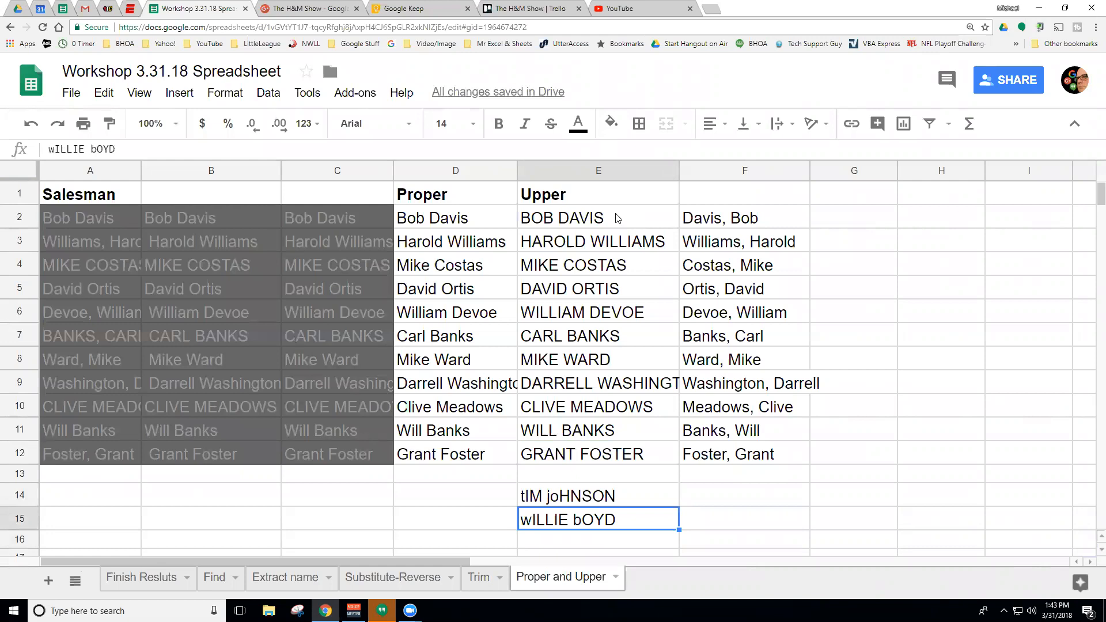
{"action": "key", "text": "Right"}
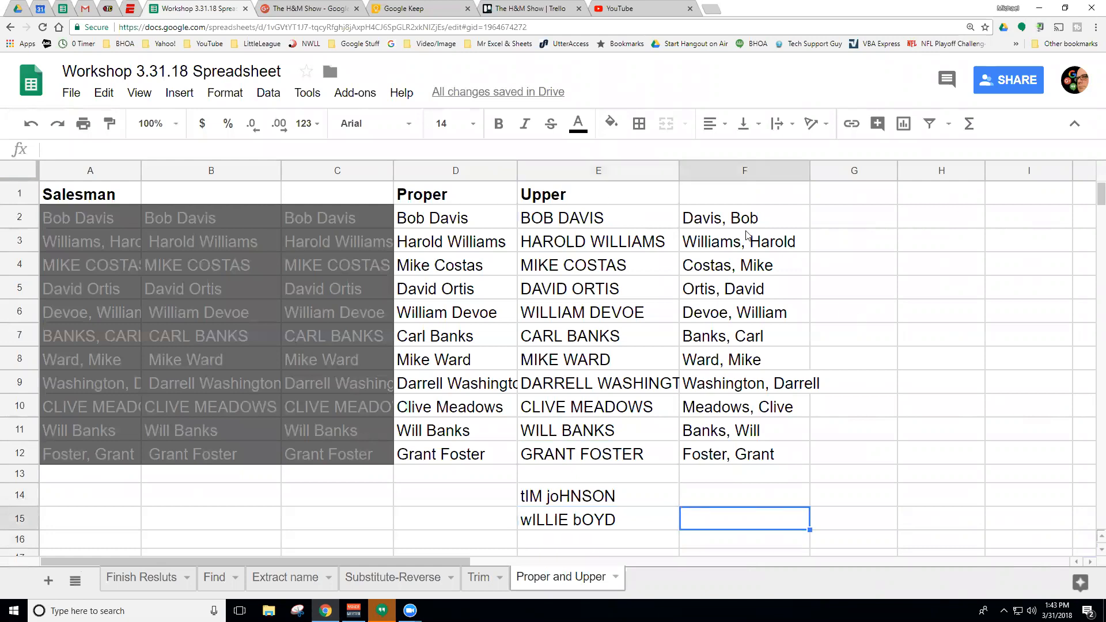
{"action": "left_click", "coordinate": [729, 223]}
{"action": "key", "text": "ctrl+c"}
{"action": "left_click", "coordinate": [730, 528]}
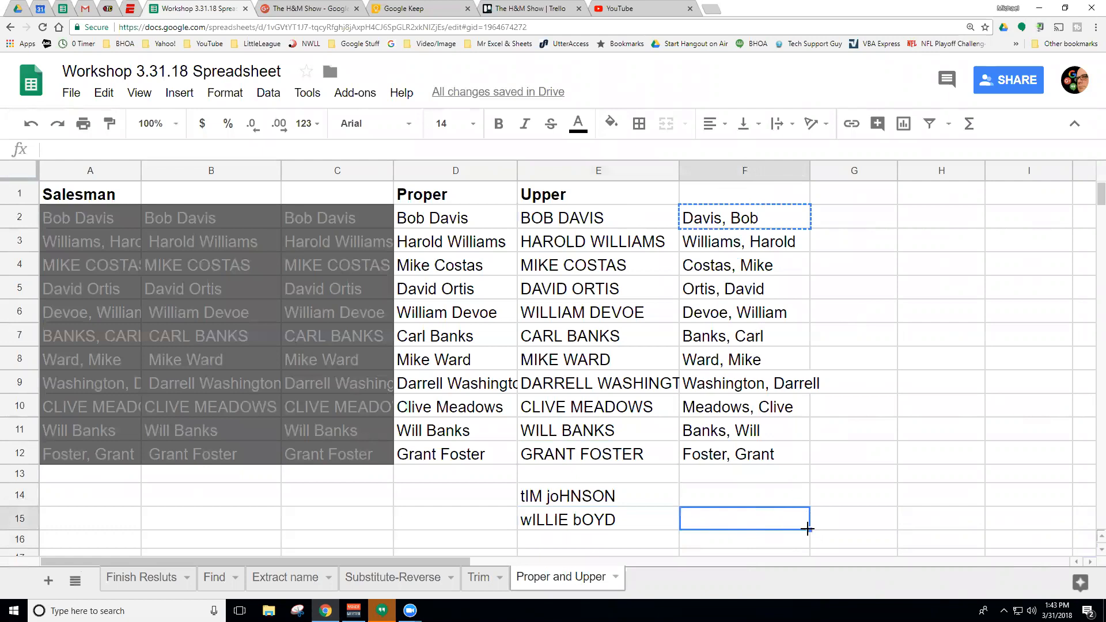
{"action": "left_click_drag", "start_coordinate": [807, 529], "coordinate": [792, 243]}
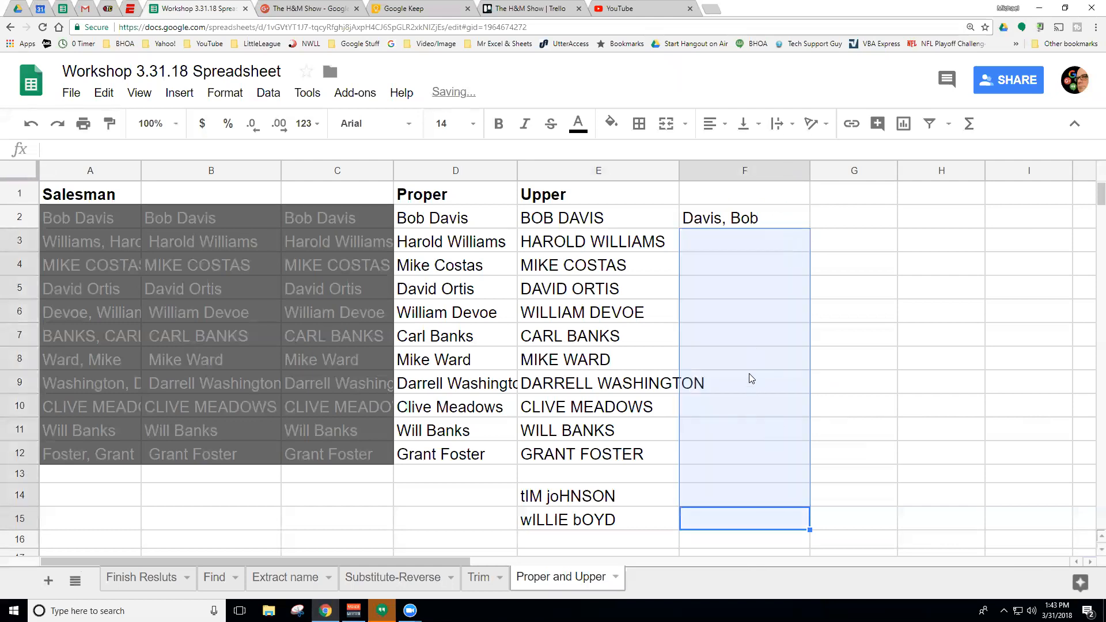
{"action": "left_click_drag", "start_coordinate": [749, 374], "coordinate": [739, 339]}
{"action": "left_click", "coordinate": [725, 270]}
{"action": "left_click", "coordinate": [727, 221]}
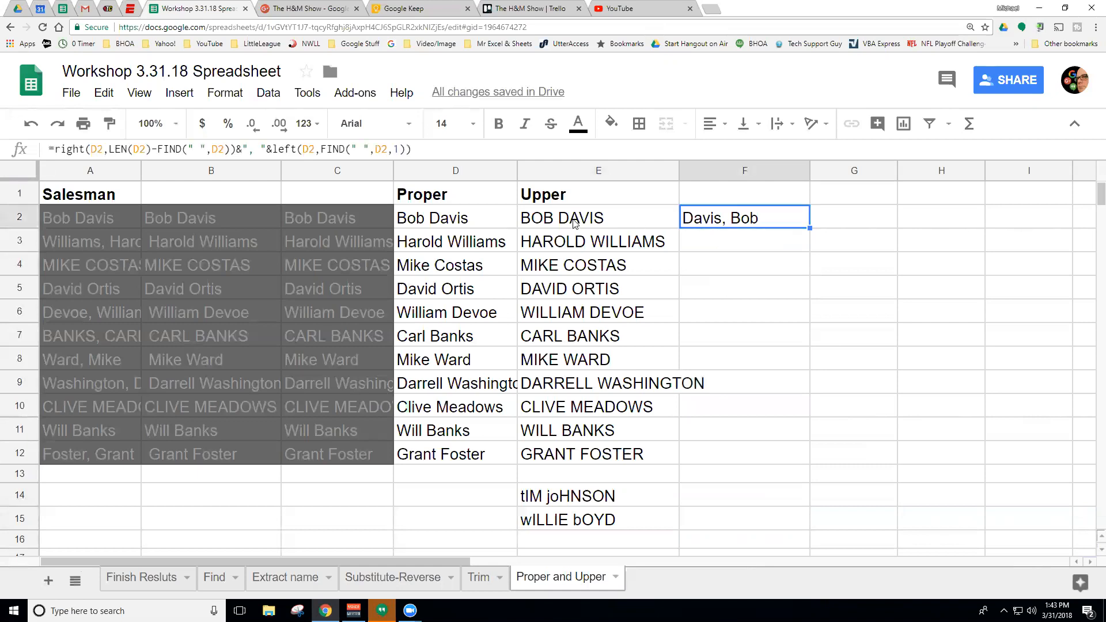
{"action": "left_click", "coordinate": [31, 124]}
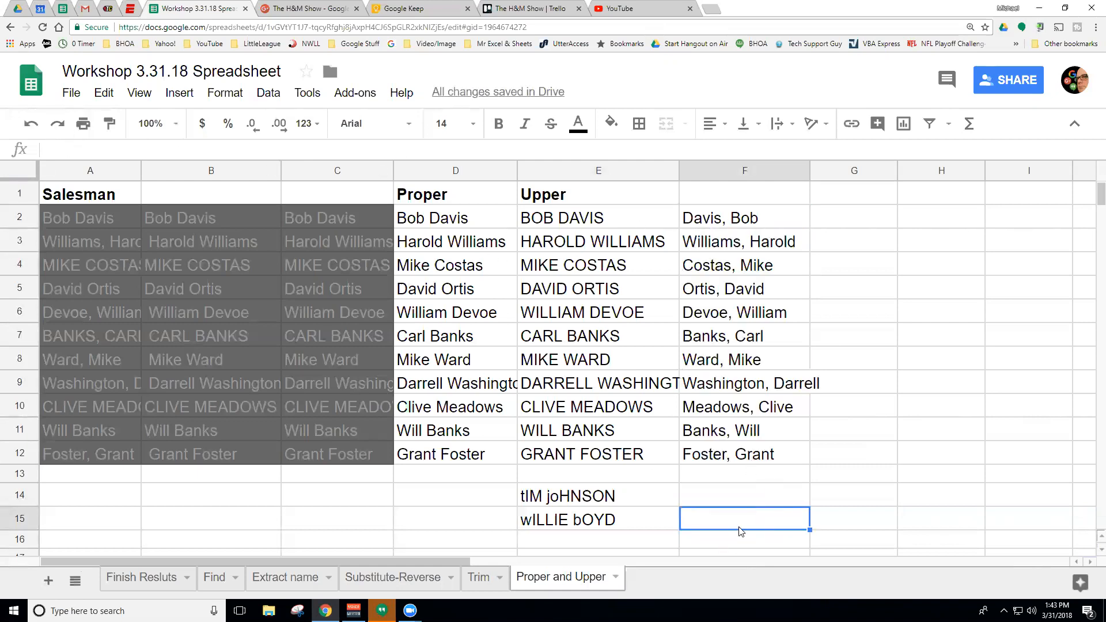
Paste the copied name formula into F15 and fill it upward through F3
{"action": "key", "text": "ctrl+v"}
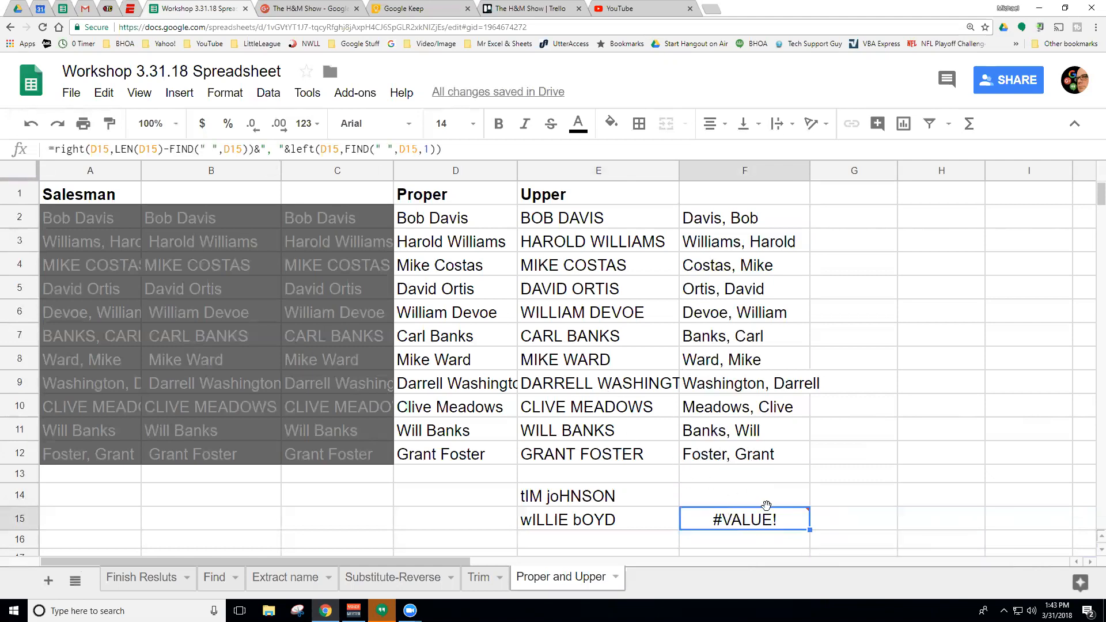
{"action": "left_click_drag", "start_coordinate": [809, 529], "coordinate": [795, 241]}
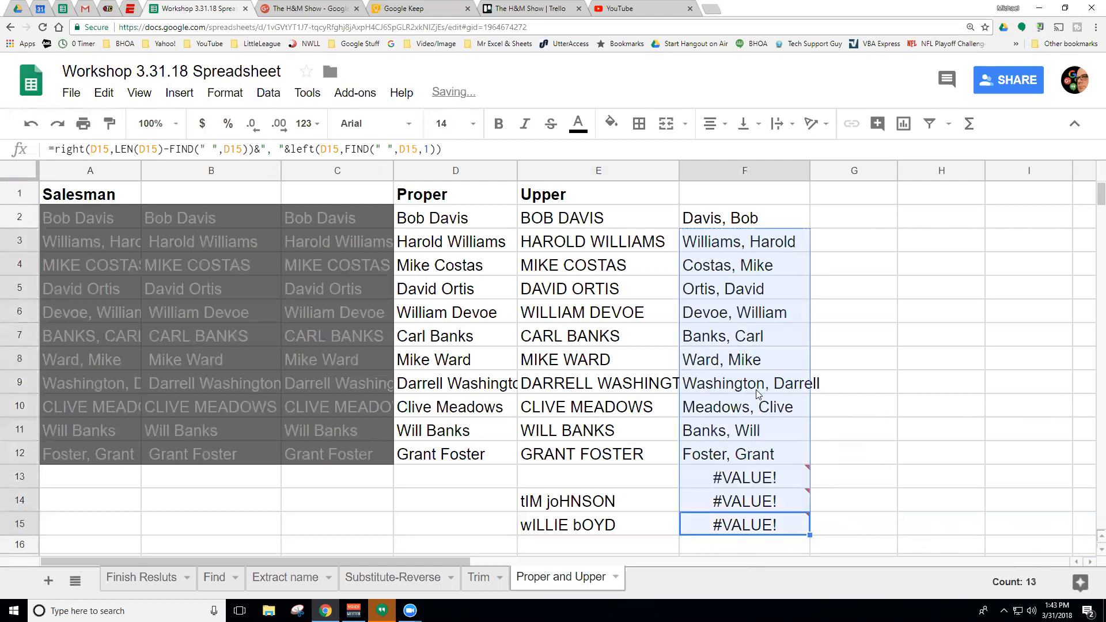
Examine the formula results in F13:F15 against the source cells for those rows in columns D and E
{"action": "mouse_move", "coordinate": [736, 496]}
{"action": "left_click_drag", "start_coordinate": [745, 480], "coordinate": [737, 522]}
{"action": "left_click", "coordinate": [567, 499]}
{"action": "left_click", "coordinate": [563, 456]}
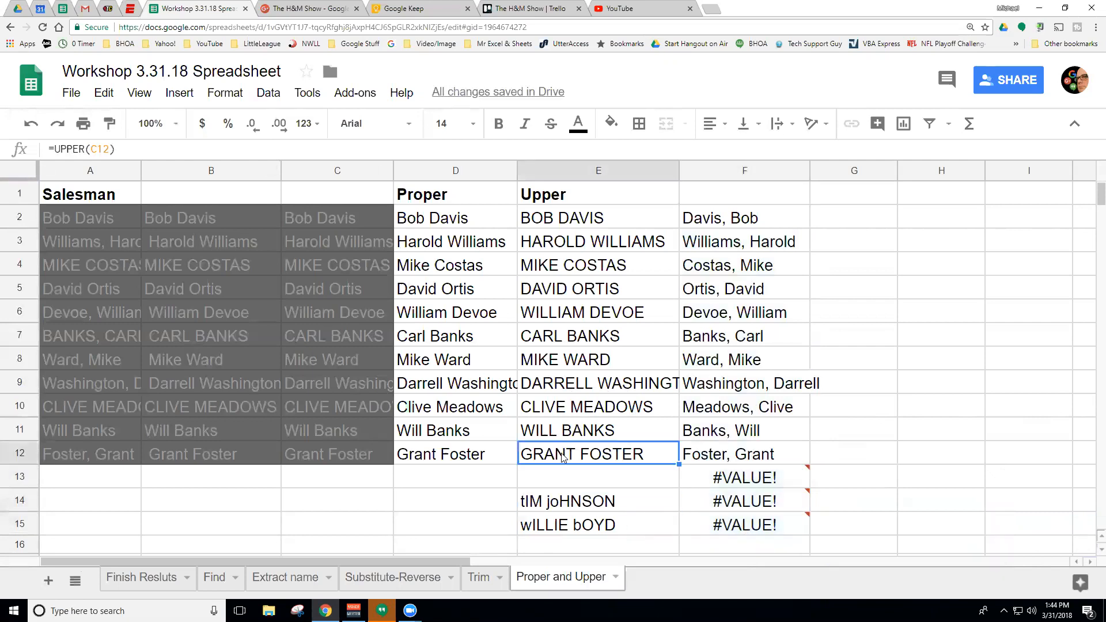
{"action": "left_click", "coordinate": [450, 460]}
{"action": "left_click", "coordinate": [434, 502]}
{"action": "left_click", "coordinate": [439, 484]}
{"action": "left_click", "coordinate": [439, 500]}
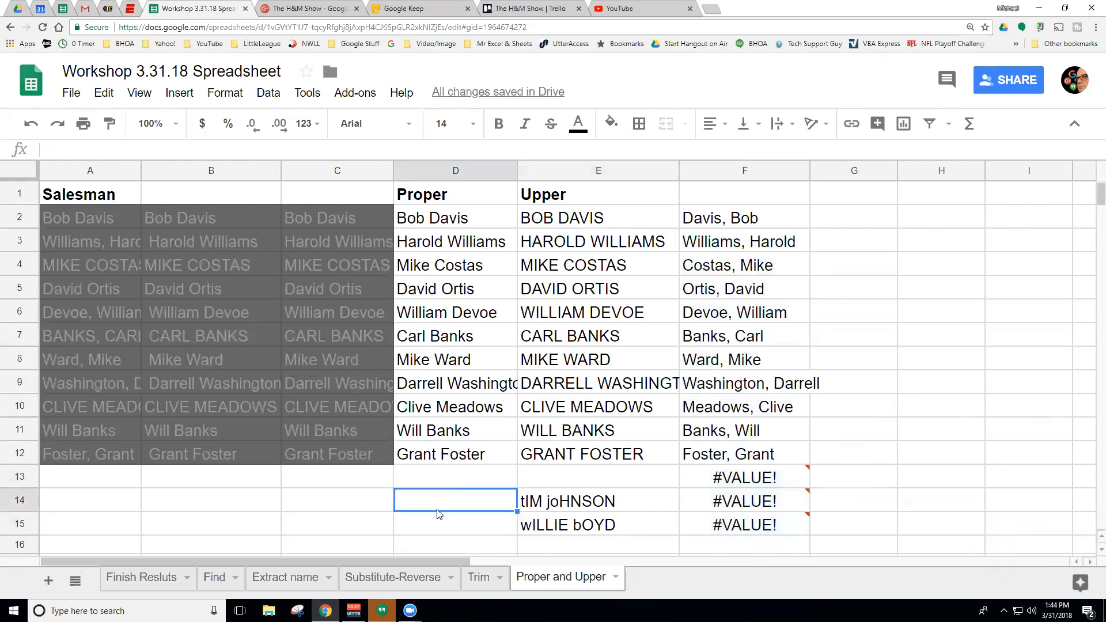
Undo the upward fill, the pasted formula and the sample names, back to only the name formula in F2
{"action": "left_click", "coordinate": [436, 522]}
{"action": "left_click", "coordinate": [443, 501]}
{"action": "left_click", "coordinate": [544, 509]}
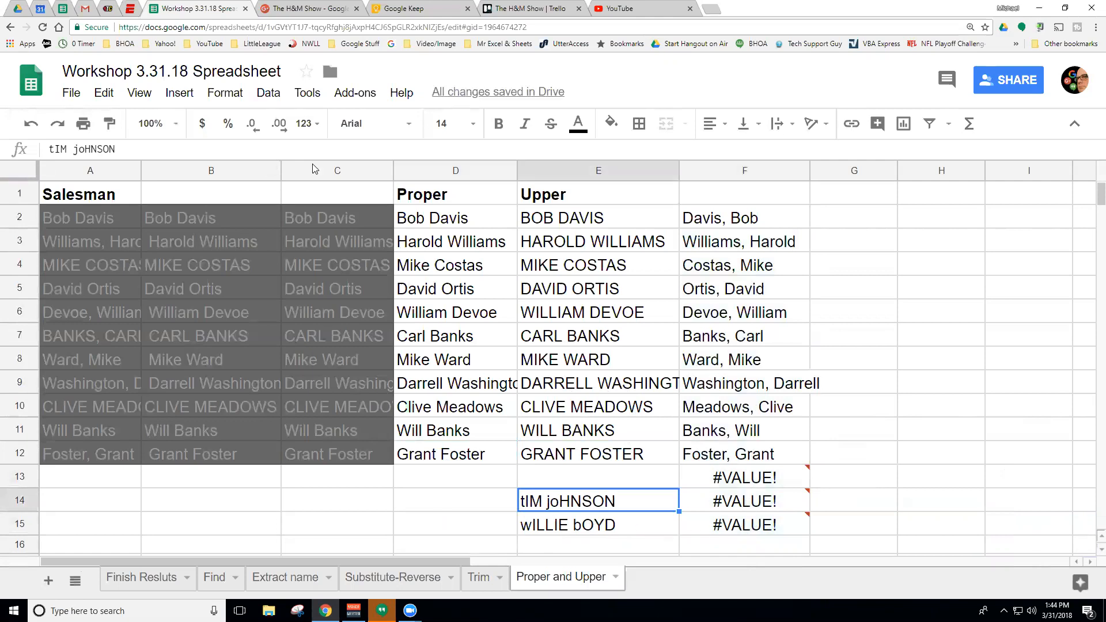
{"action": "left_click", "coordinate": [33, 125]}
{"action": "left_click", "coordinate": [32, 125]}
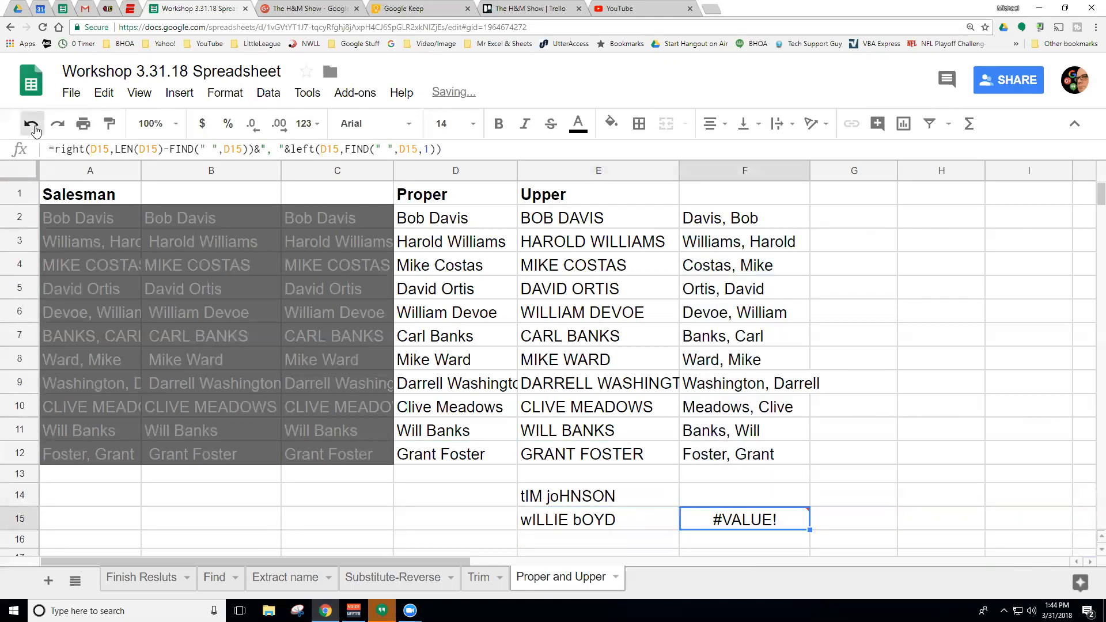
{"action": "left_click", "coordinate": [33, 124]}
{"action": "left_click", "coordinate": [33, 124]}
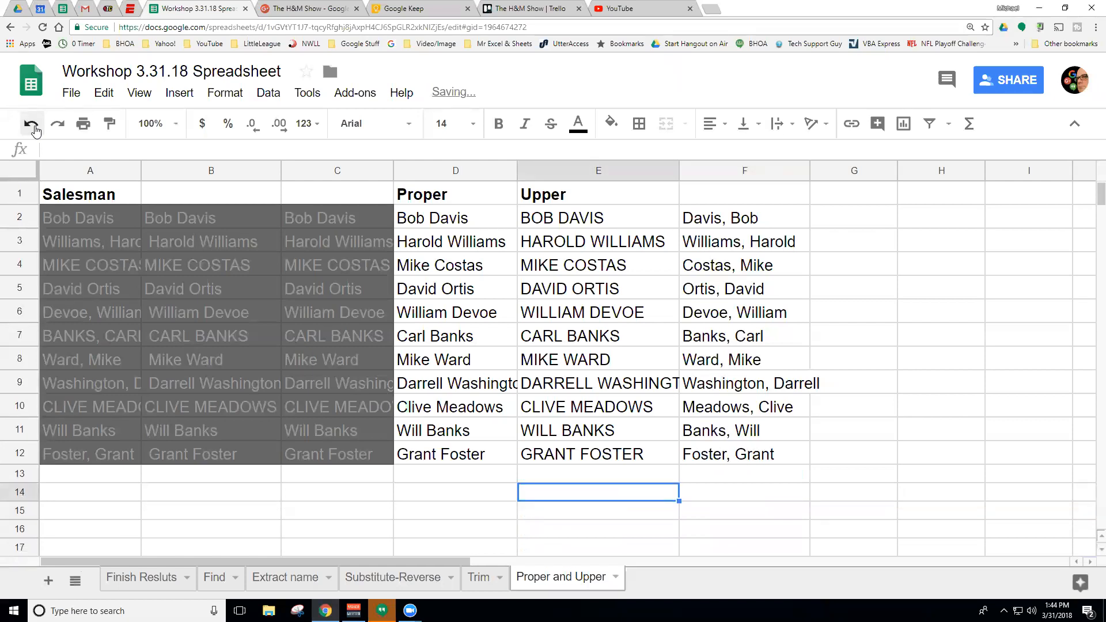
{"action": "left_click", "coordinate": [32, 124]}
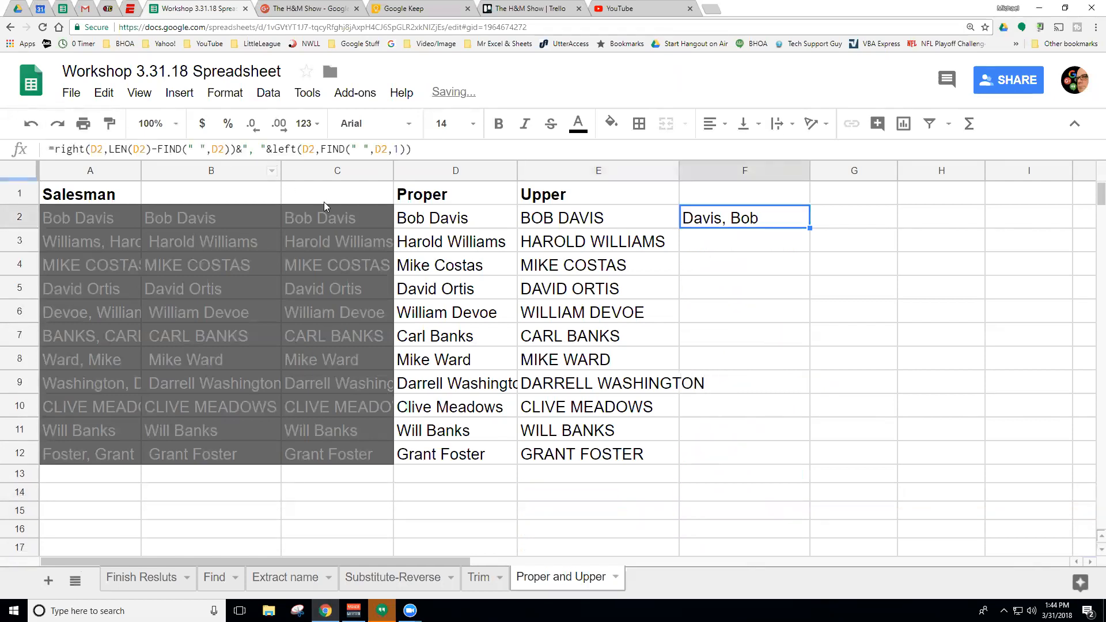
Copy the name formula from F2 and paste it into the rest of column F, from F3 through F1001
{"action": "left_click", "coordinate": [734, 245]}
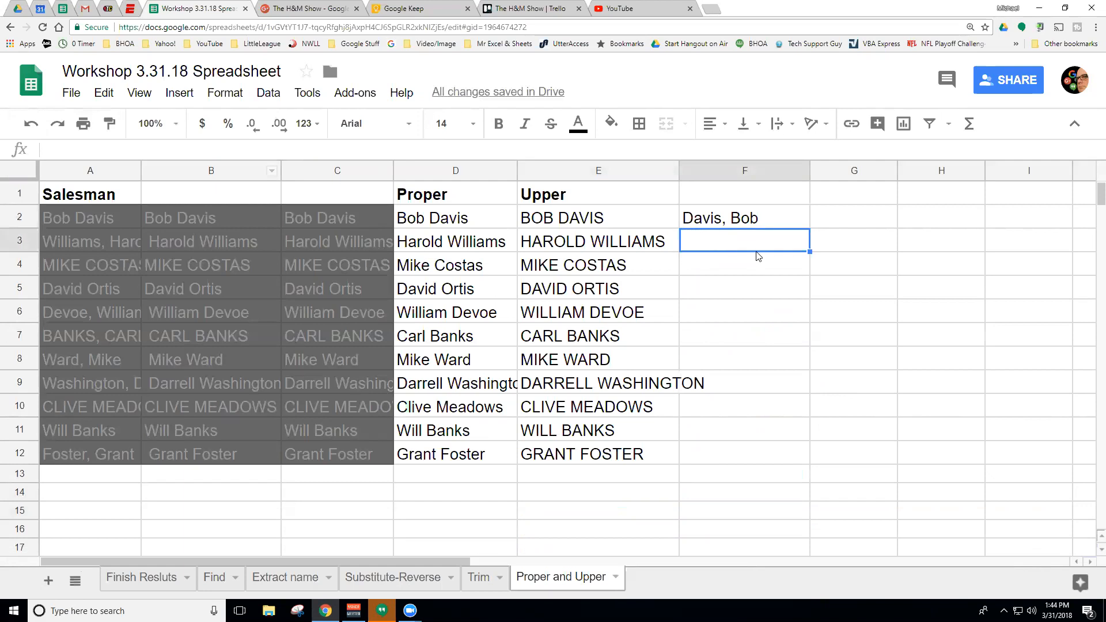
{"action": "left_click", "coordinate": [771, 225]}
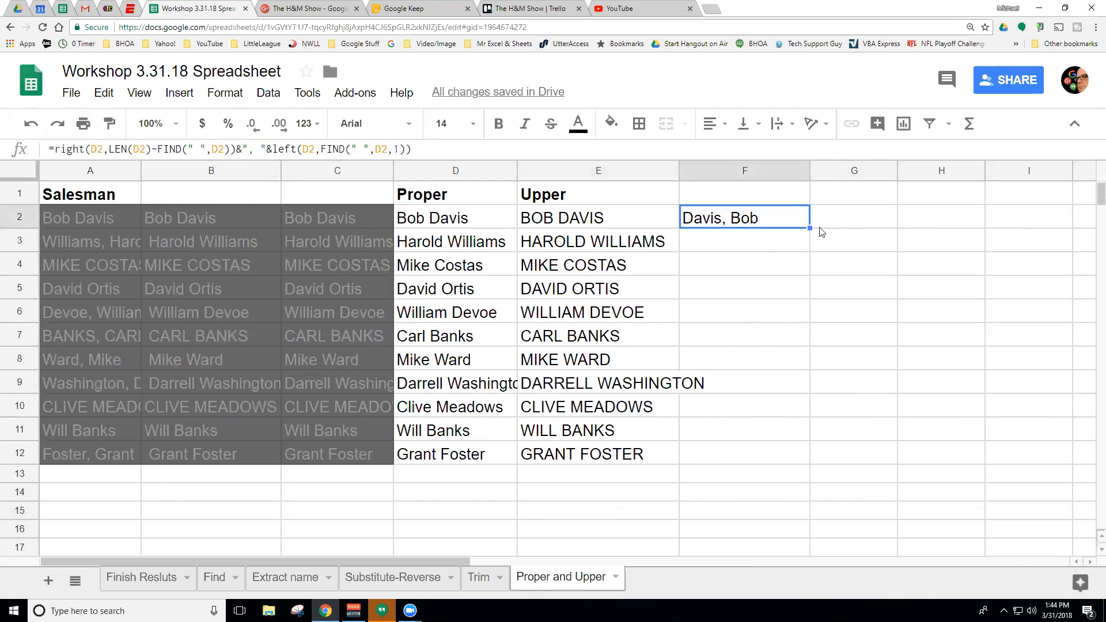
{"action": "key", "text": "ctrl+c"}
{"action": "left_click", "coordinate": [747, 247]}
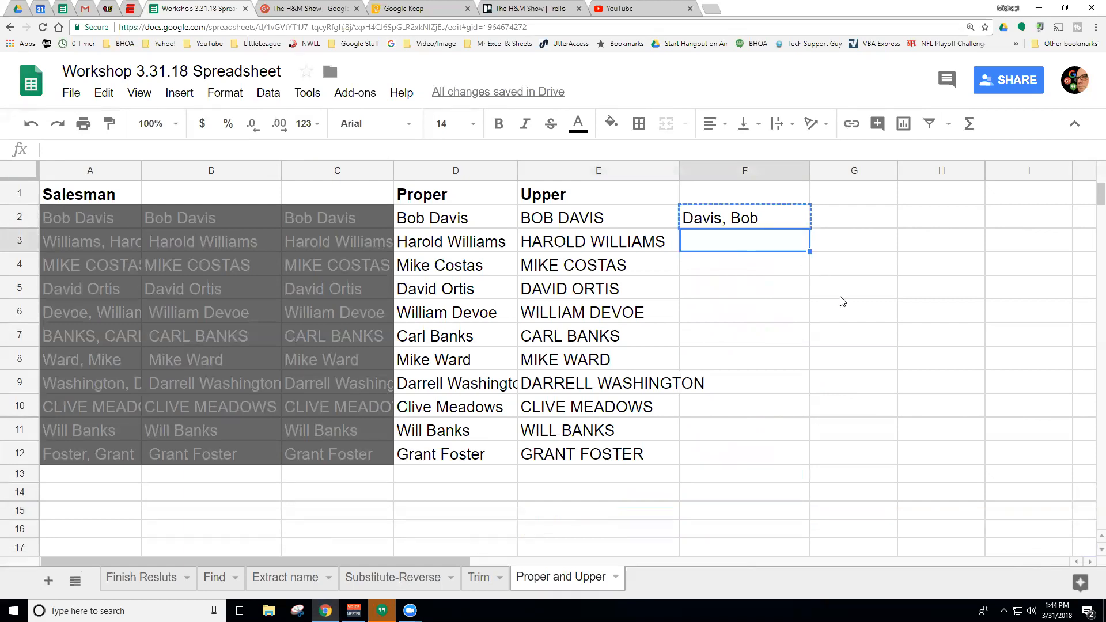
{"action": "key", "text": "ctrl+Down"}
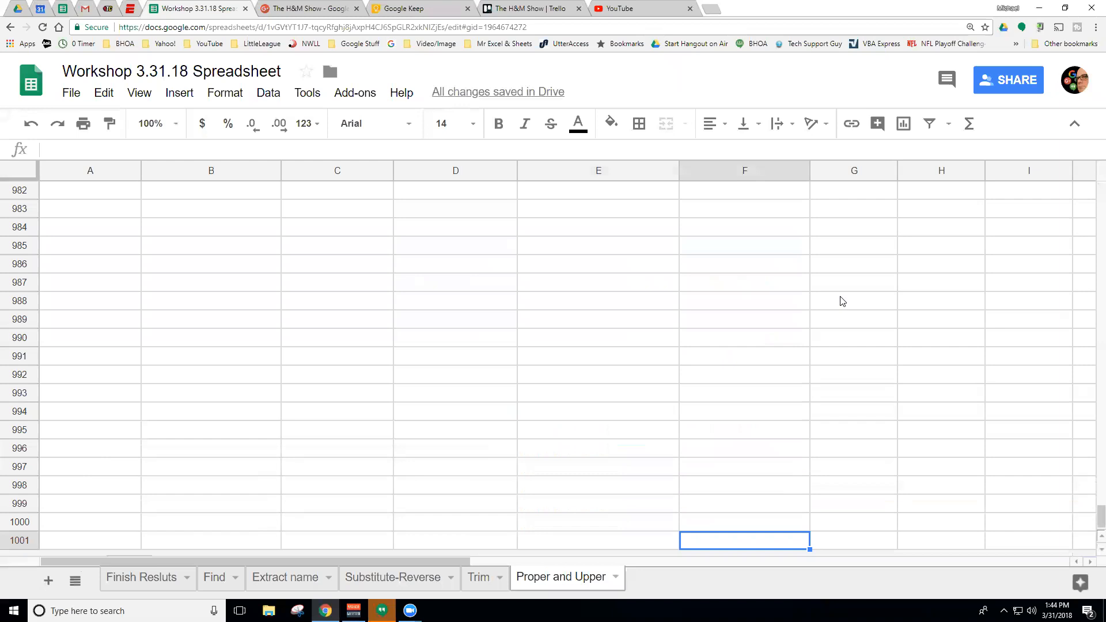
{"action": "key", "text": "ctrl+Up"}
{"action": "key", "text": "Down"}
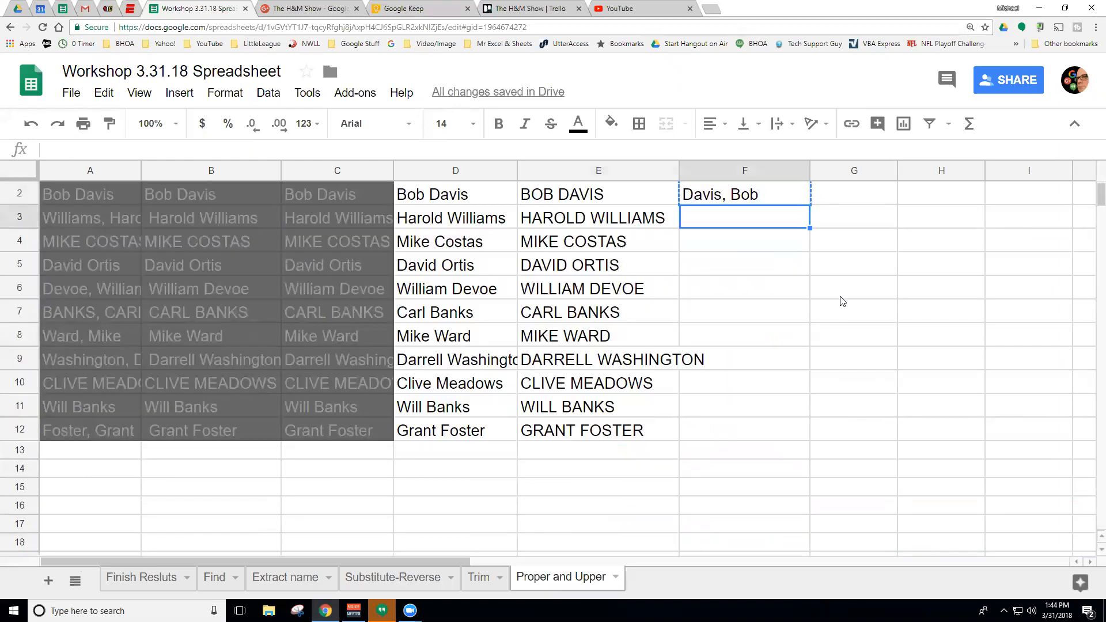
{"action": "key", "text": "ctrl+shift+Down"}
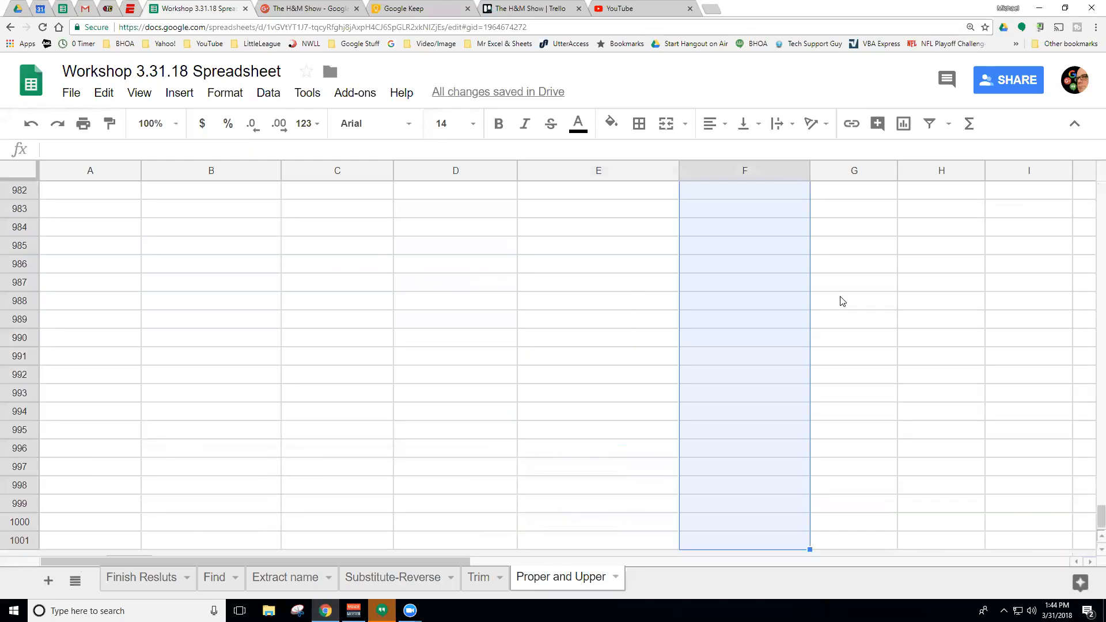
{"action": "left_click_drag", "start_coordinate": [1089, 519], "coordinate": [1080, 197]}
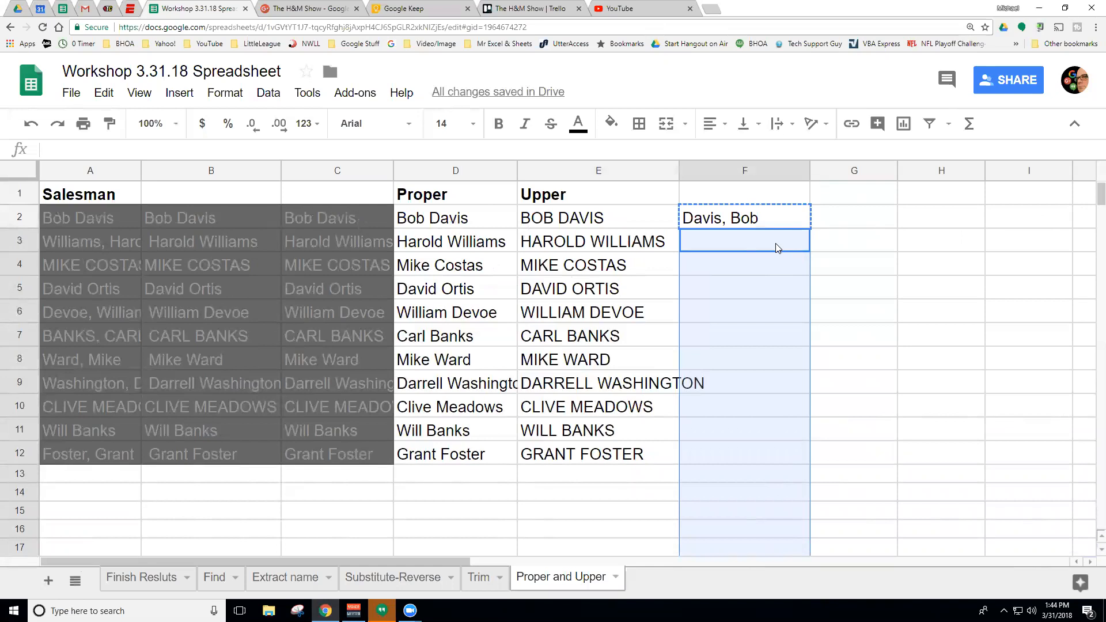
{"action": "key", "text": "ctrl+v"}
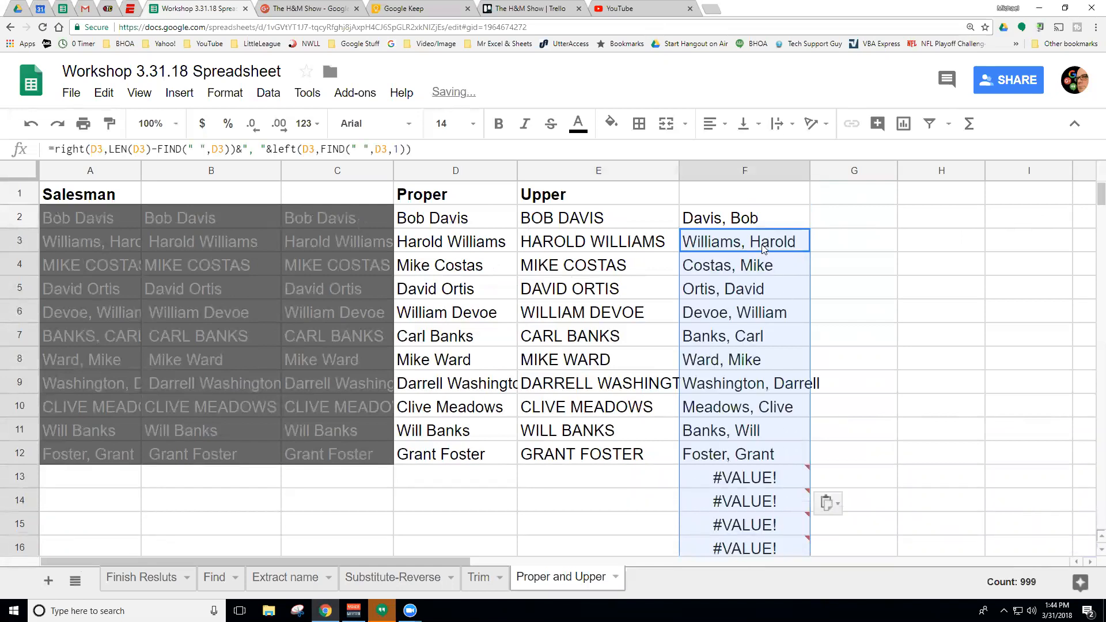
Examine the pasted formula results in column F below the last salesman, including the cell notes in rows 13 and 14
{"action": "scroll", "coordinate": [746, 340], "scroll_direction": "down", "scroll_amount": 1}
{"action": "scroll", "coordinate": [746, 342], "scroll_direction": "down", "scroll_amount": 5}
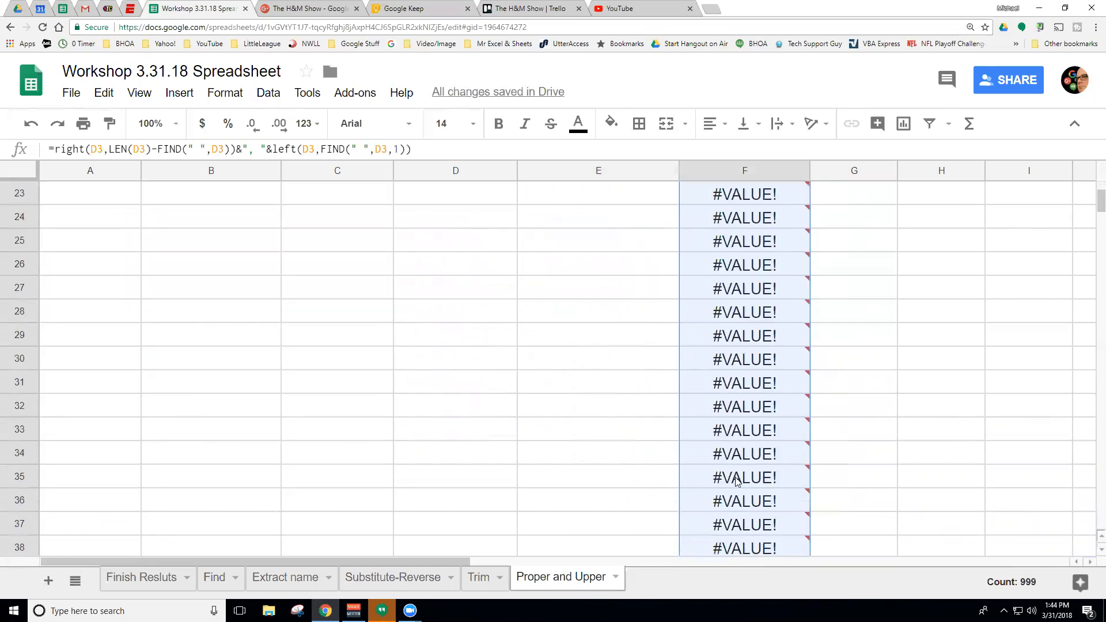
{"action": "scroll", "coordinate": [737, 459], "scroll_direction": "up", "scroll_amount": 5}
{"action": "scroll", "coordinate": [737, 459], "scroll_direction": "down", "scroll_amount": 2}
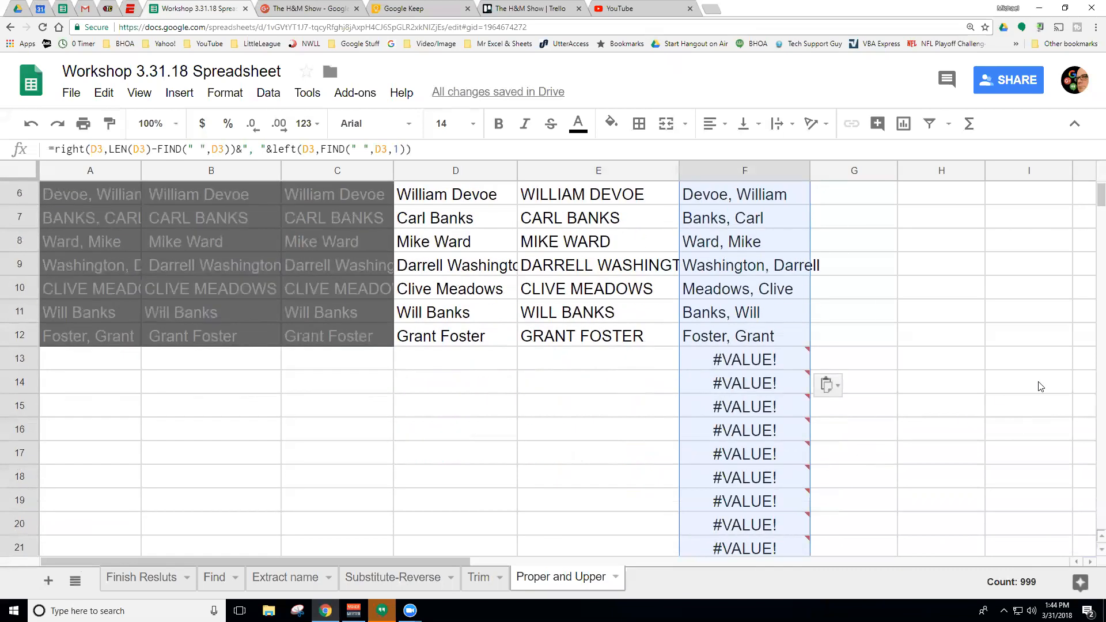
{"action": "mouse_move", "coordinate": [1097, 202]}
{"action": "left_mouse_down"}
{"action": "mouse_move", "coordinate": [1089, 555]}
{"action": "mouse_move", "coordinate": [1097, 196]}
{"action": "left_mouse_up"}
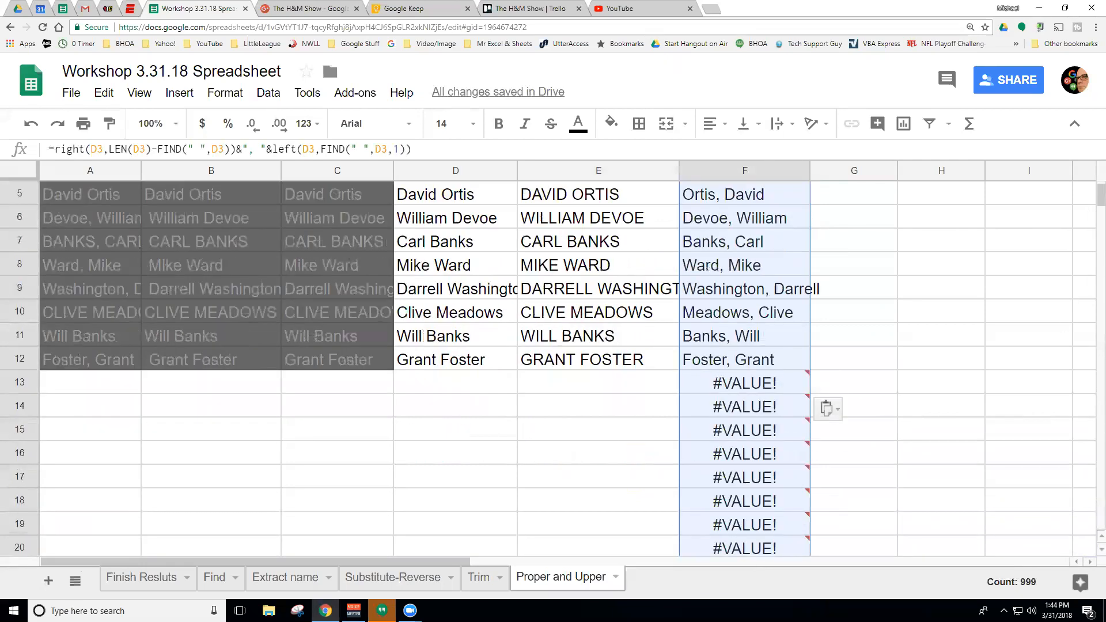
{"action": "mouse_move", "coordinate": [741, 413]}
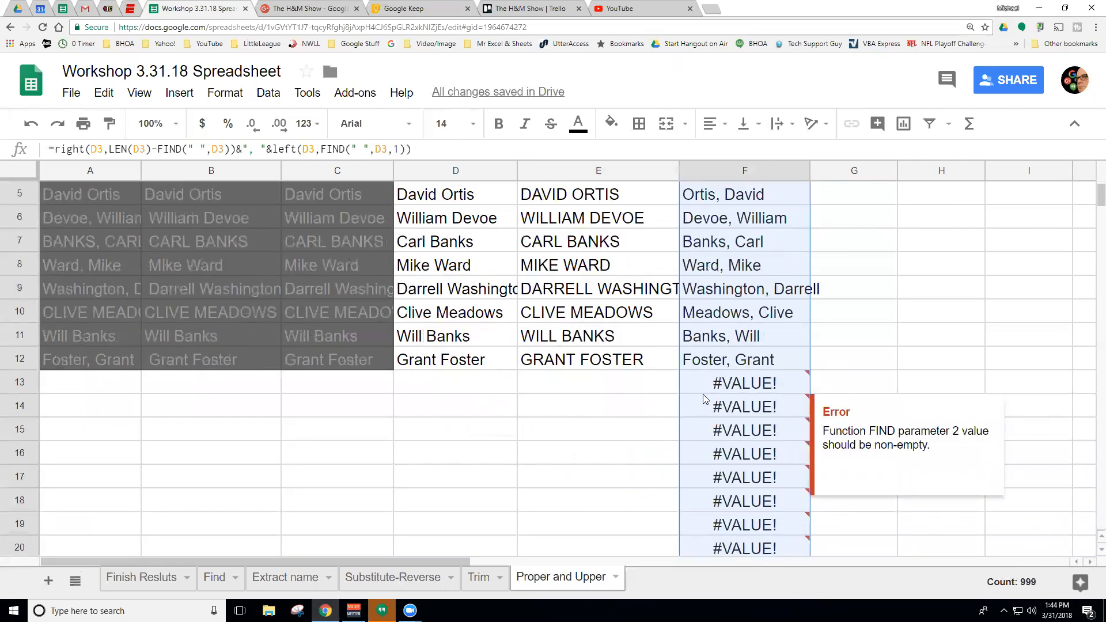
{"action": "left_click", "coordinate": [725, 388]}
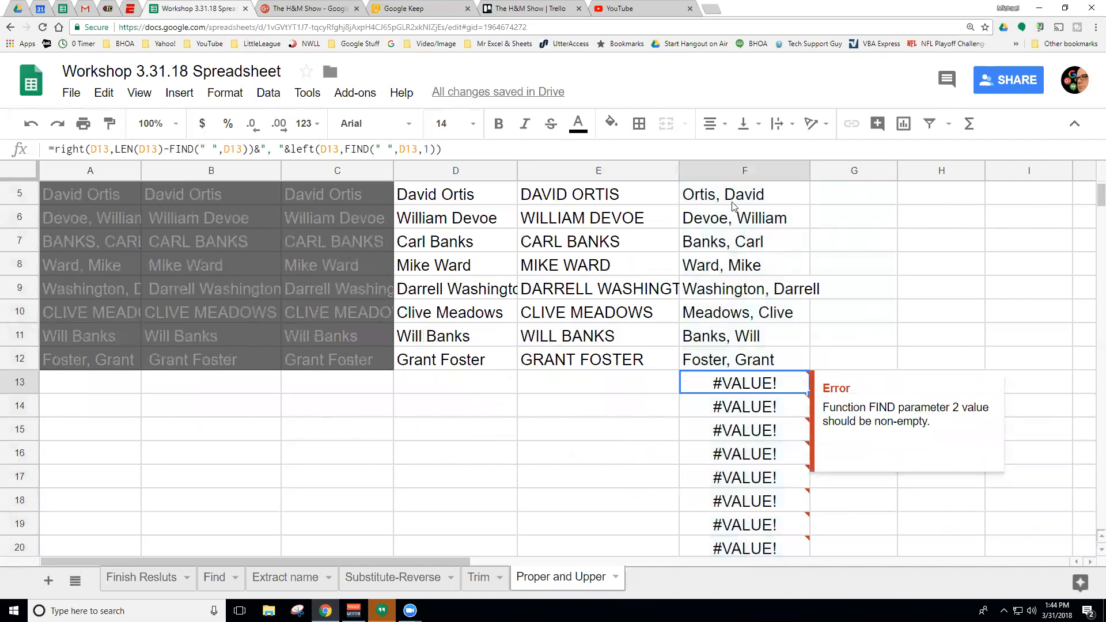
{"action": "left_click", "coordinate": [734, 216]}
{"action": "scroll", "coordinate": [725, 208], "scroll_direction": "up", "scroll_amount": 1}
{"action": "scroll", "coordinate": [726, 209], "scroll_direction": "up", "scroll_amount": 1}
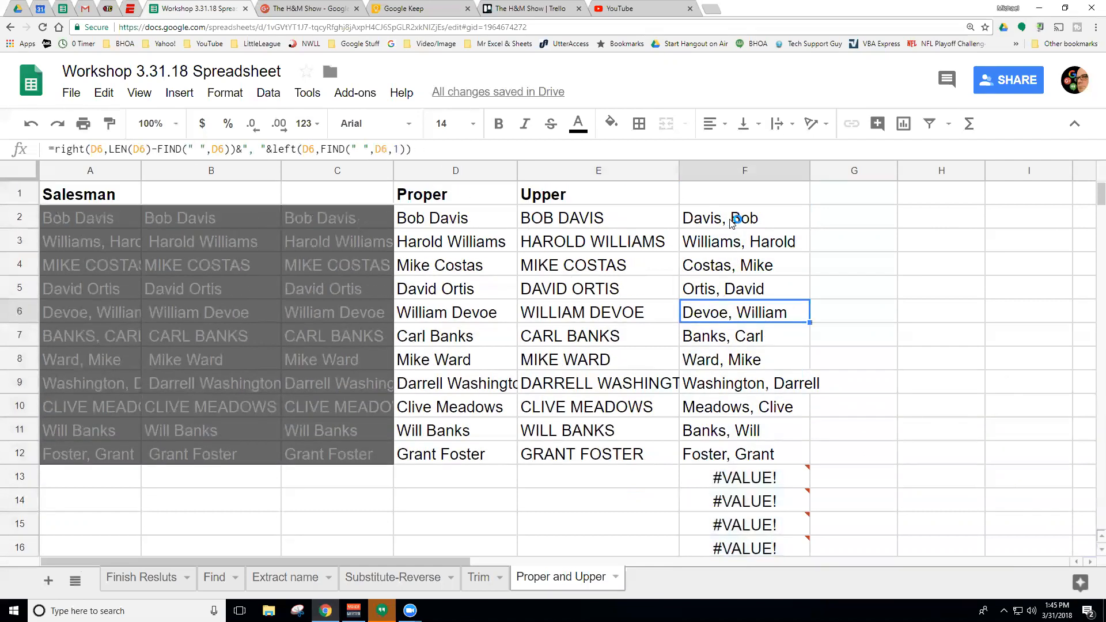
Review each D2 reference inside the formula in F2, leaving the cell without changing it
{"action": "left_click", "coordinate": [728, 222]}
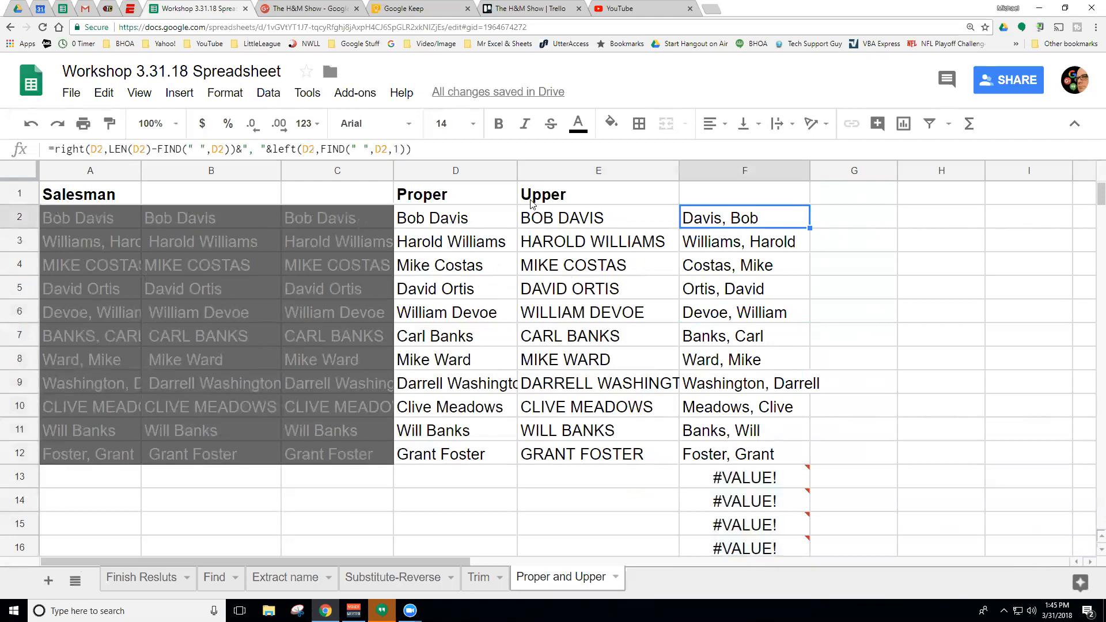
{"action": "left_click", "coordinate": [99, 150]}
{"action": "left_click", "coordinate": [142, 150]}
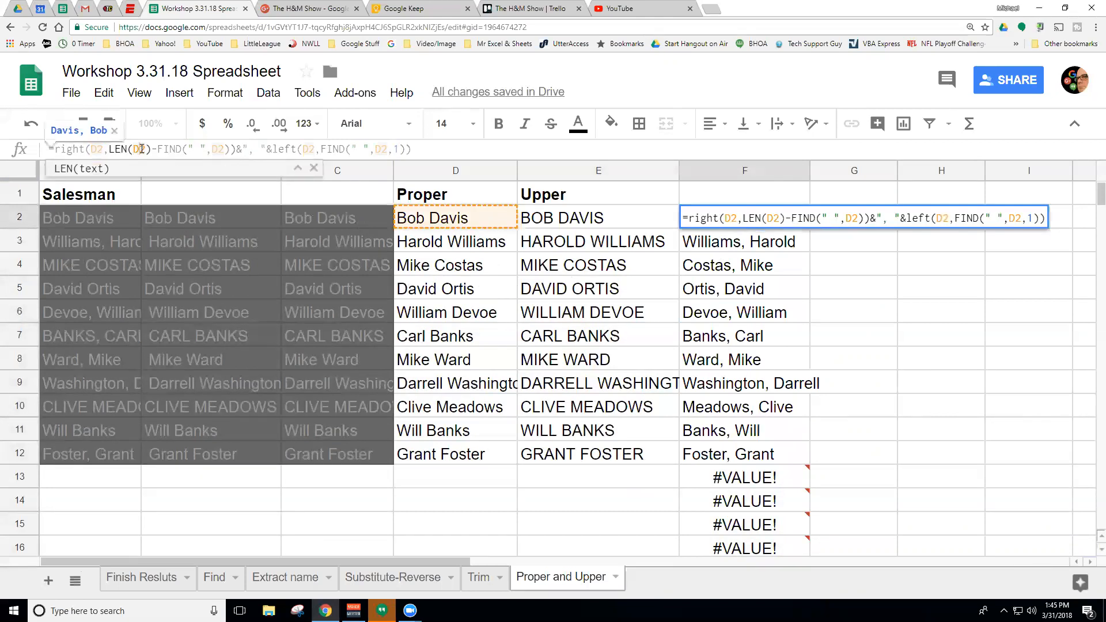
{"action": "left_click", "coordinate": [227, 149]}
{"action": "left_click", "coordinate": [320, 150]}
{"action": "left_click", "coordinate": [387, 149]}
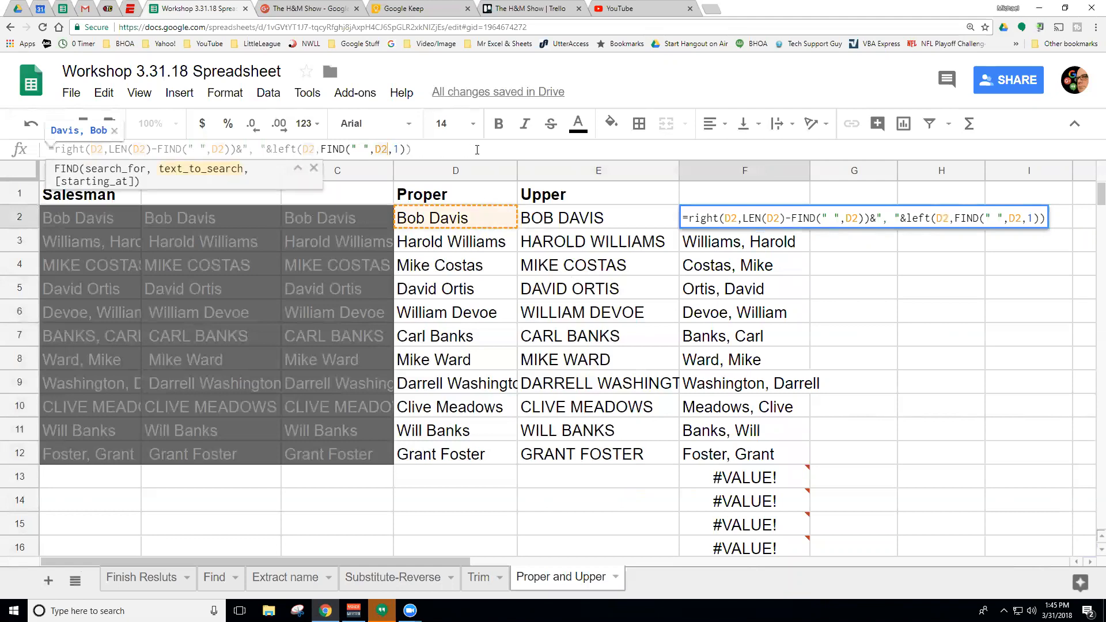
{"action": "key", "text": "Escape"}
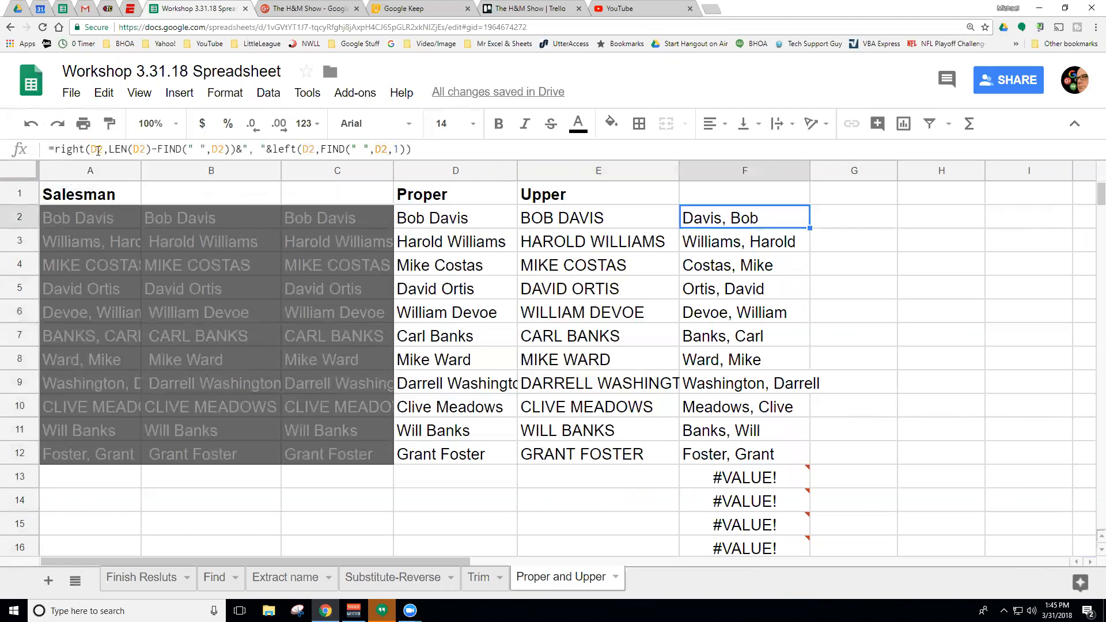
Wrap the start of F2's formula in an IF with the condition D2<>"", keeping the name formula as the value if true
{"action": "left_click", "coordinate": [53, 149]}
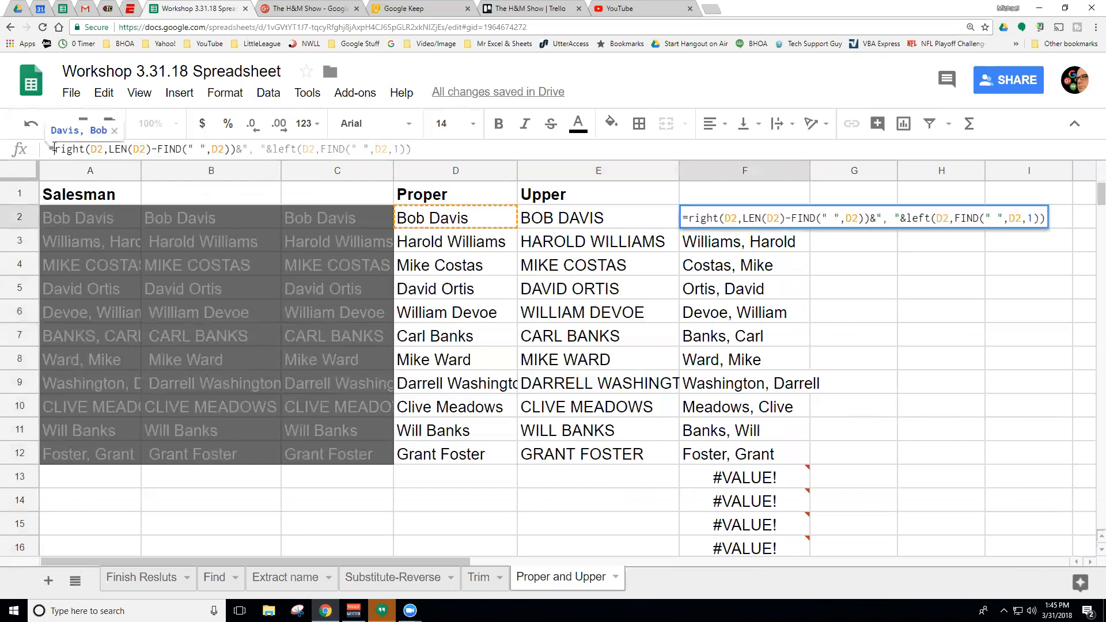
{"action": "type", "text": "IF"}
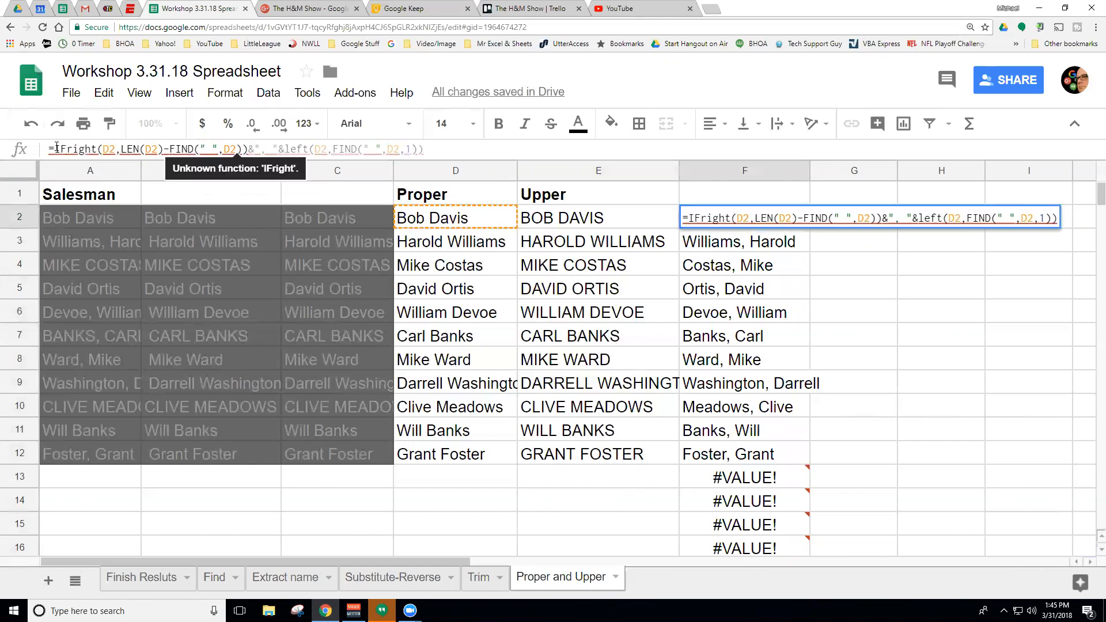
{"action": "key", "text": "BackSpace"}
{"action": "key", "text": "BackSpace"}
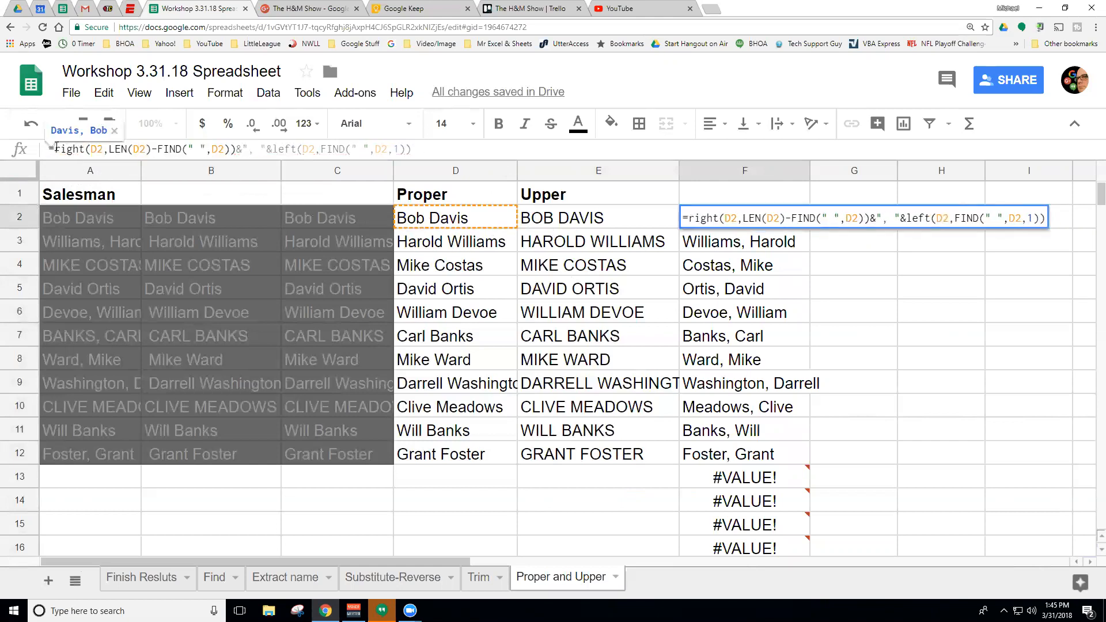
{"action": "type", "text": "IF("}
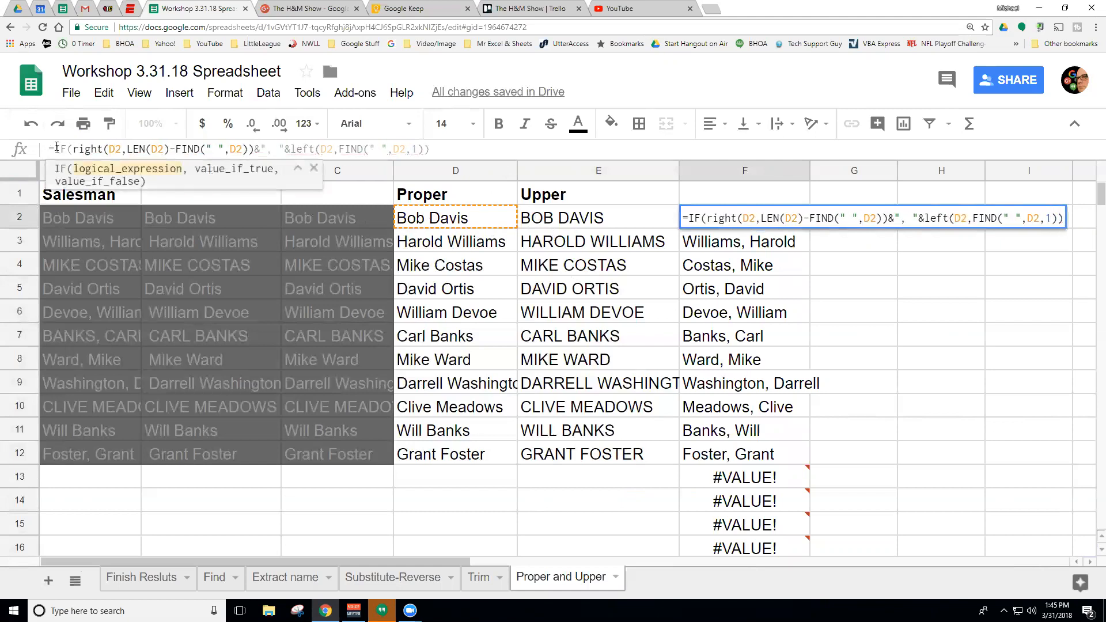
{"action": "type", "text": "D2"}
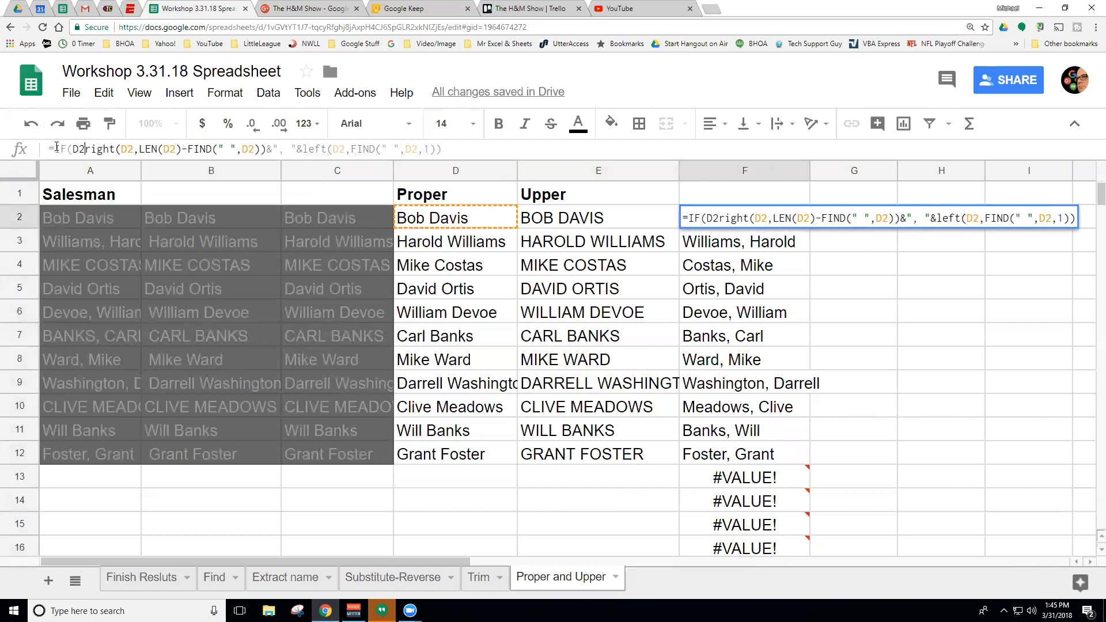
{"action": "type", "text": "<>"}
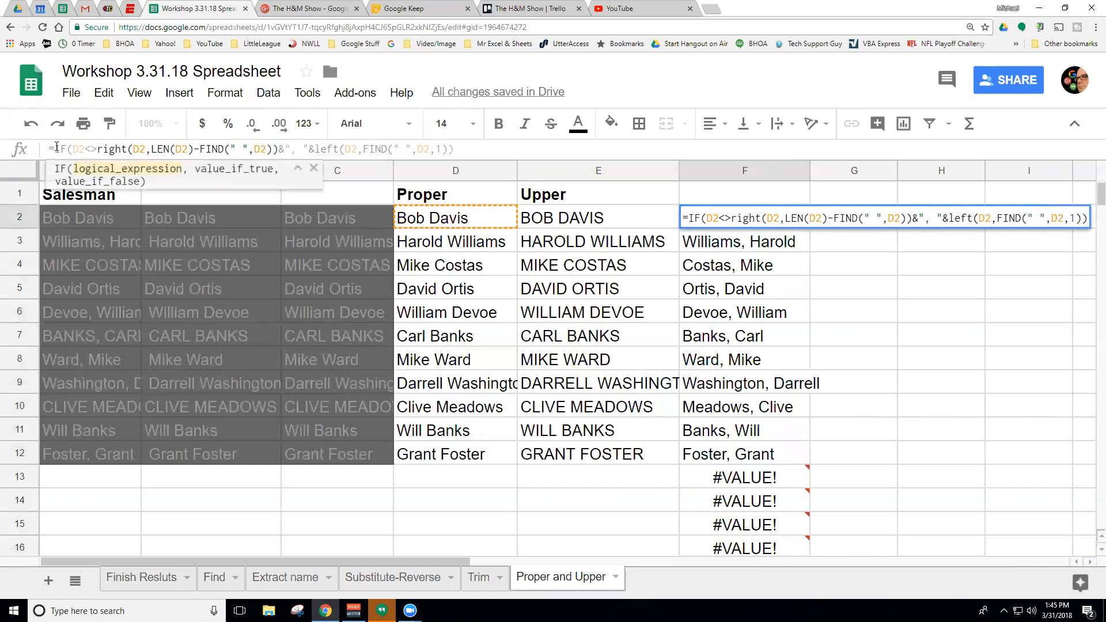
{"action": "type", "text": "\""}
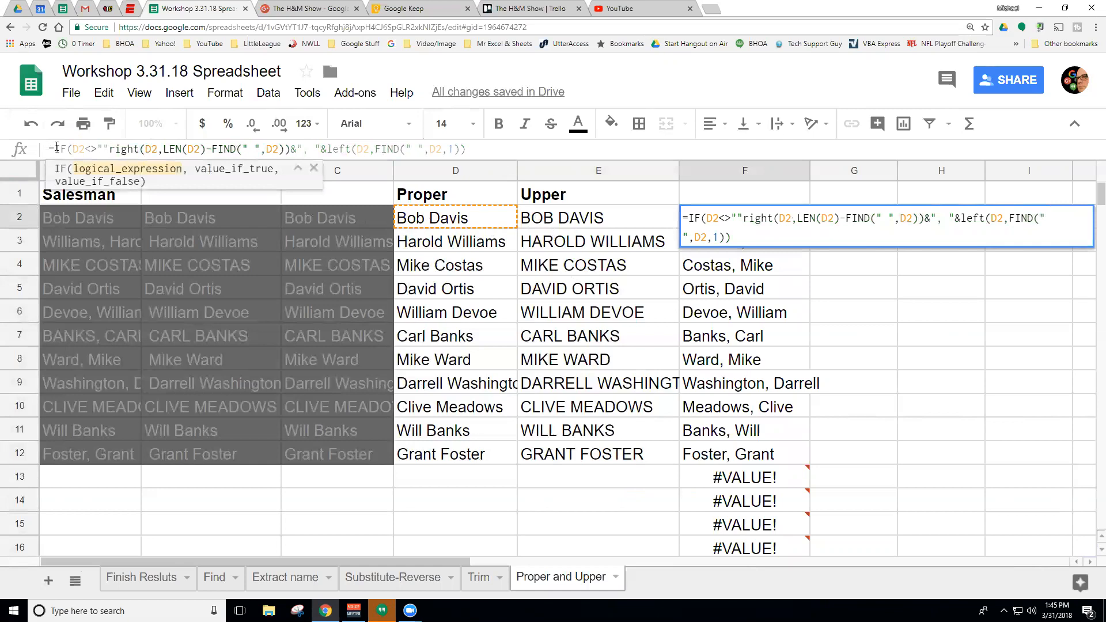
{"action": "type", "text": ","}
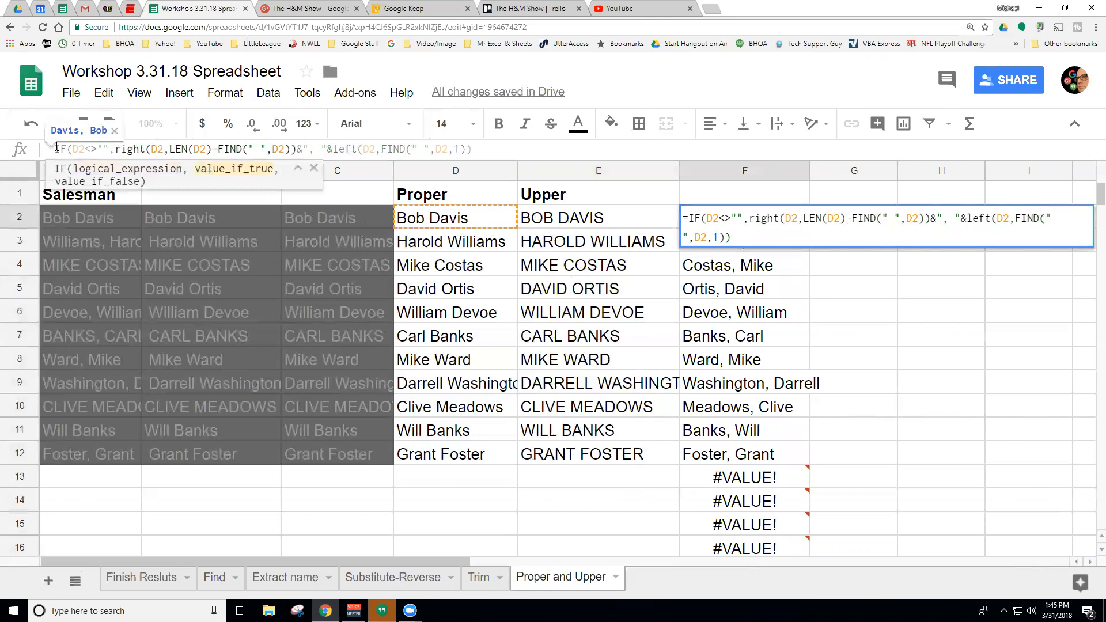
Complete the IF formula in F2 with "Blank" as the value if false and commit it
{"action": "left_click", "coordinate": [486, 152]}
{"action": "type", "text": ","}
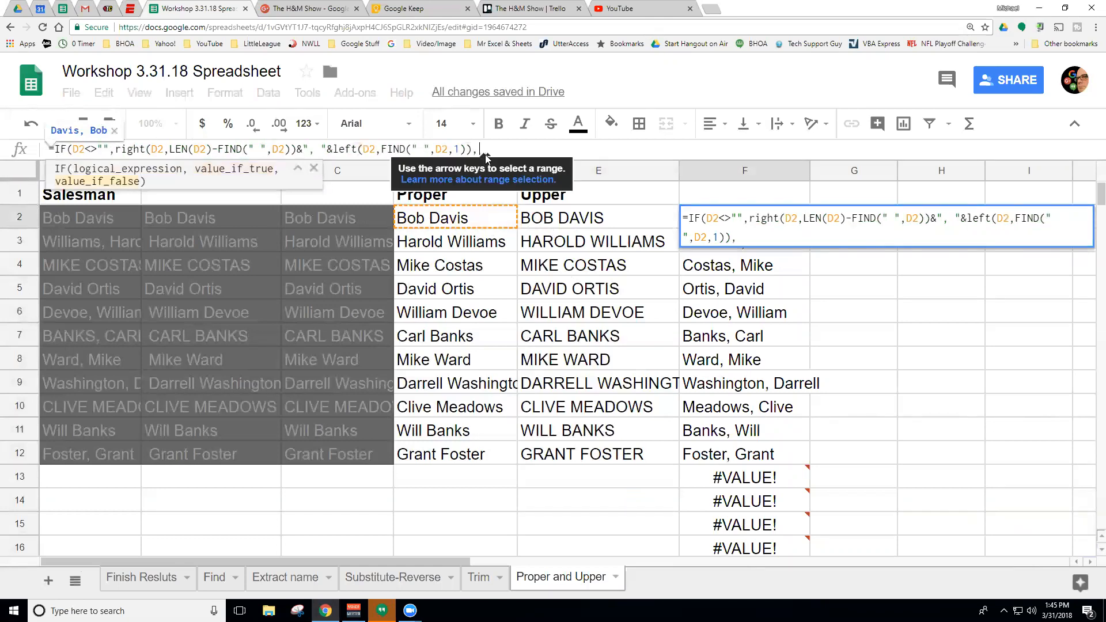
{"action": "type", "text": "\"\""}
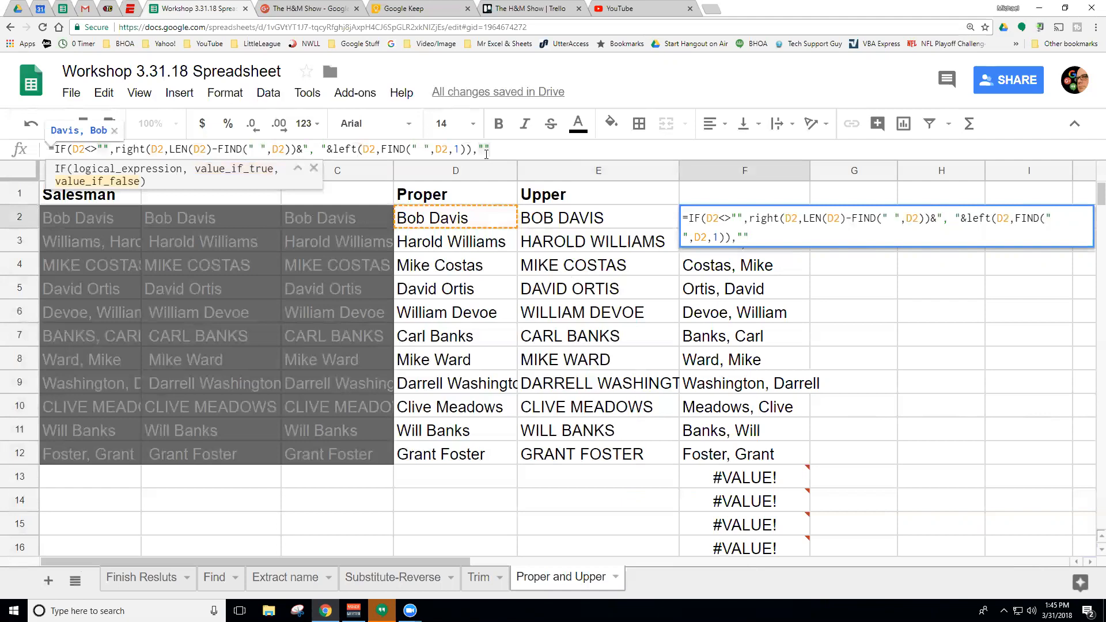
{"action": "key", "text": "BackSpace"}
{"action": "key", "text": "BackSpace"}
{"action": "type", "text": "\"Bla\\nk"}
{"action": "type", "text": ")"}
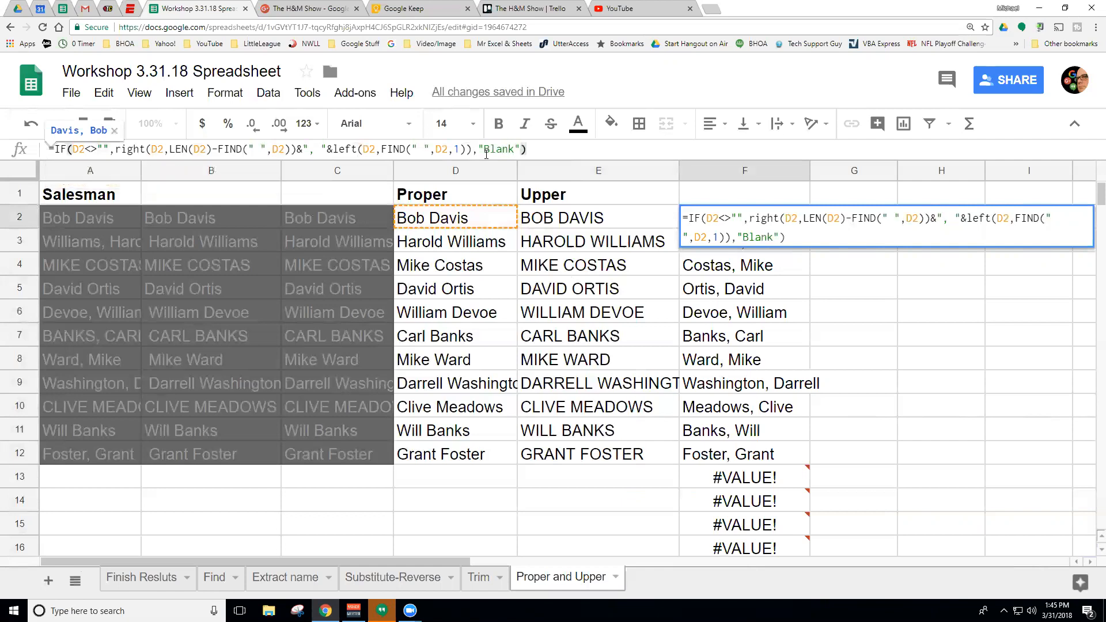
{"action": "key", "text": "Return"}
Fill the revised IF formula from F2 down column F past the last salesman to row 16
{"action": "left_click", "coordinate": [757, 221]}
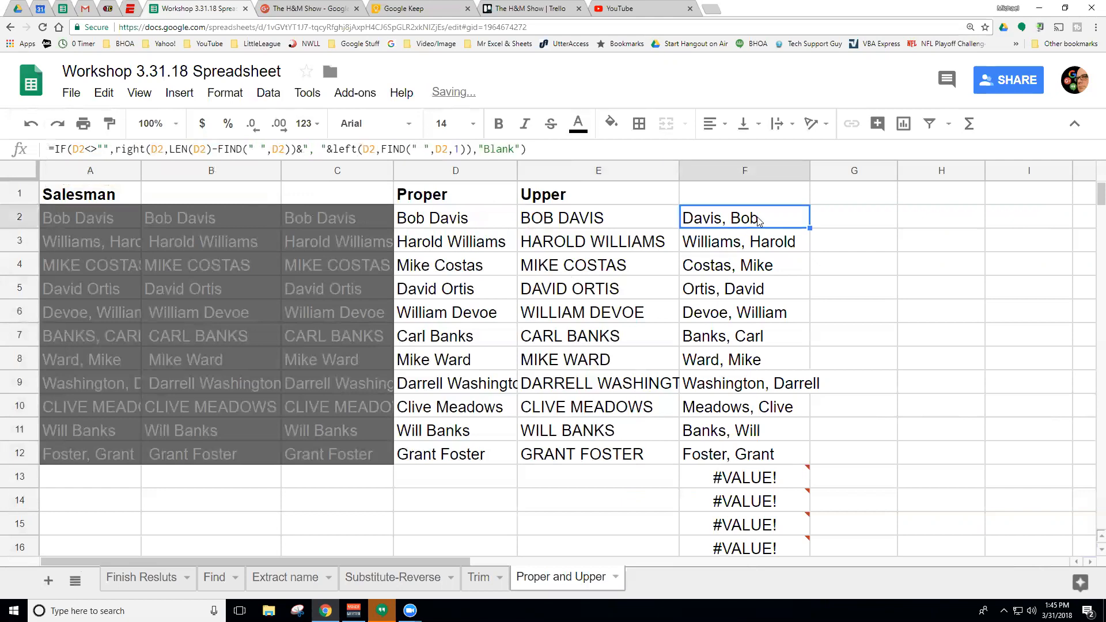
{"action": "left_click_drag", "start_coordinate": [809, 228], "coordinate": [797, 545]}
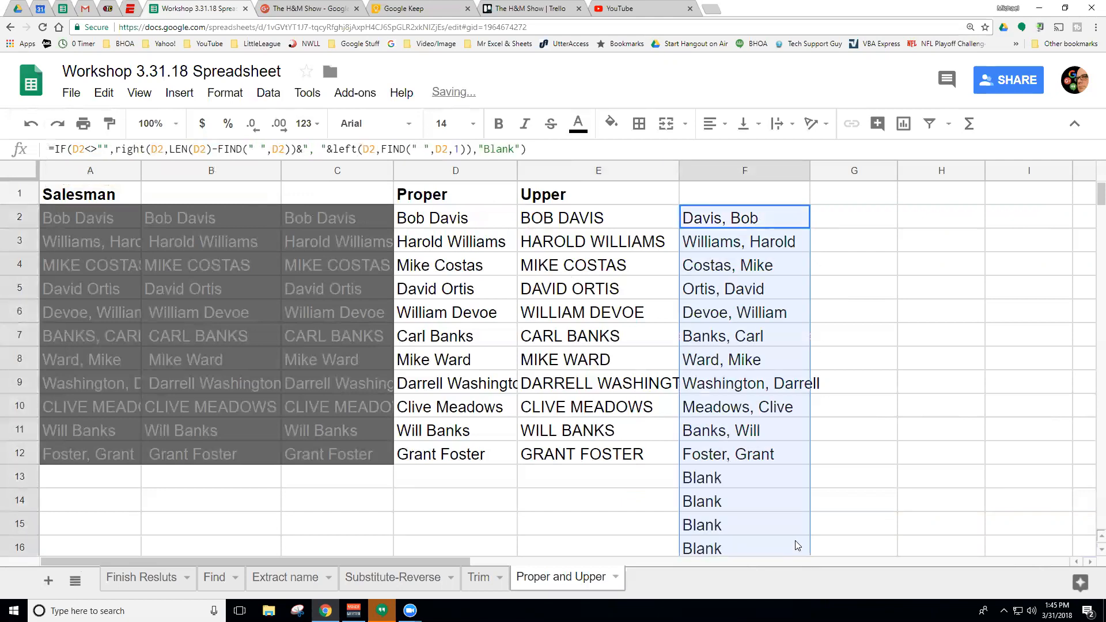
Check the filled IF formulas in F13 to F15, where the source cells in column D are empty
{"action": "left_click", "coordinate": [727, 483]}
{"action": "left_click", "coordinate": [720, 501]}
{"action": "left_click", "coordinate": [721, 525]}
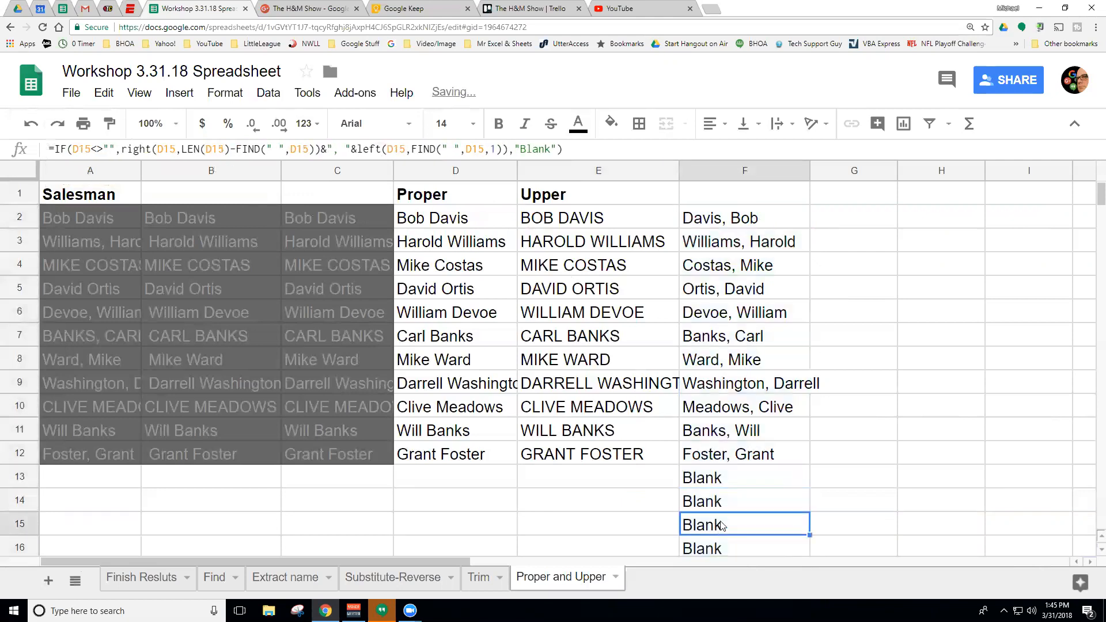
{"action": "left_click", "coordinate": [722, 484]}
{"action": "left_click", "coordinate": [738, 507]}
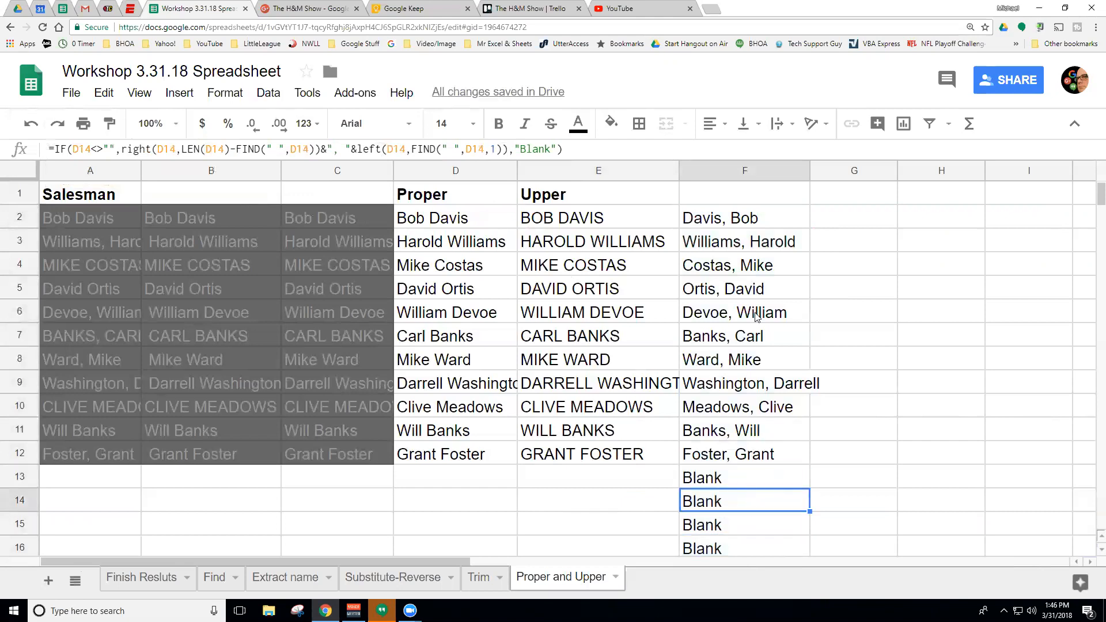
Change the value if false in F2's IF formula to an empty string "" and commit it
{"action": "left_click", "coordinate": [750, 226]}
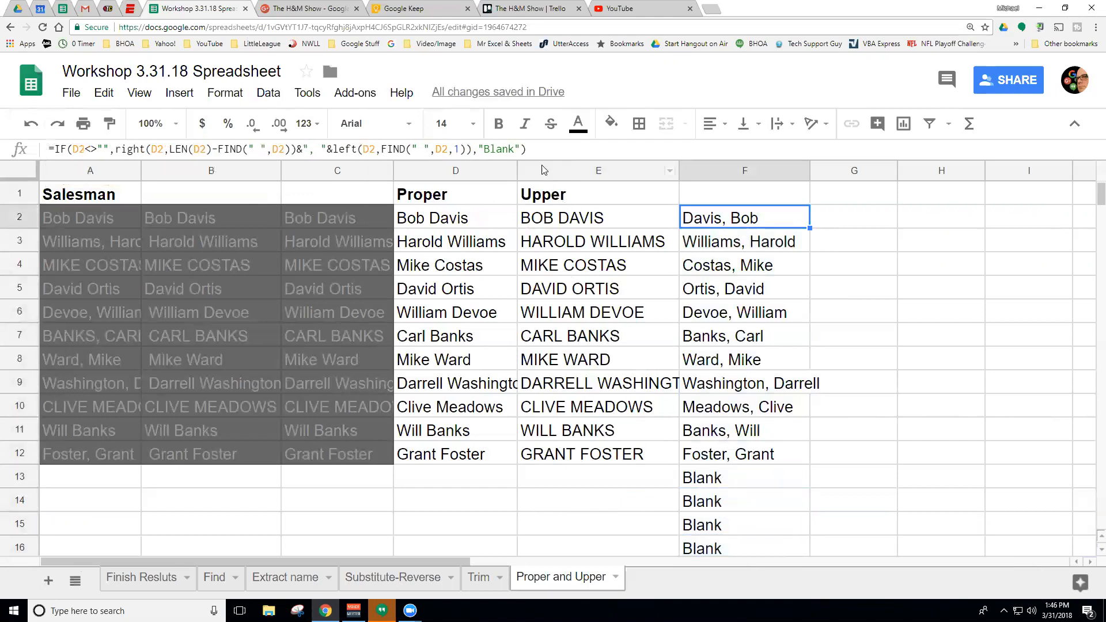
{"action": "left_click", "coordinate": [518, 151]}
{"action": "double_click", "coordinate": [486, 151]}
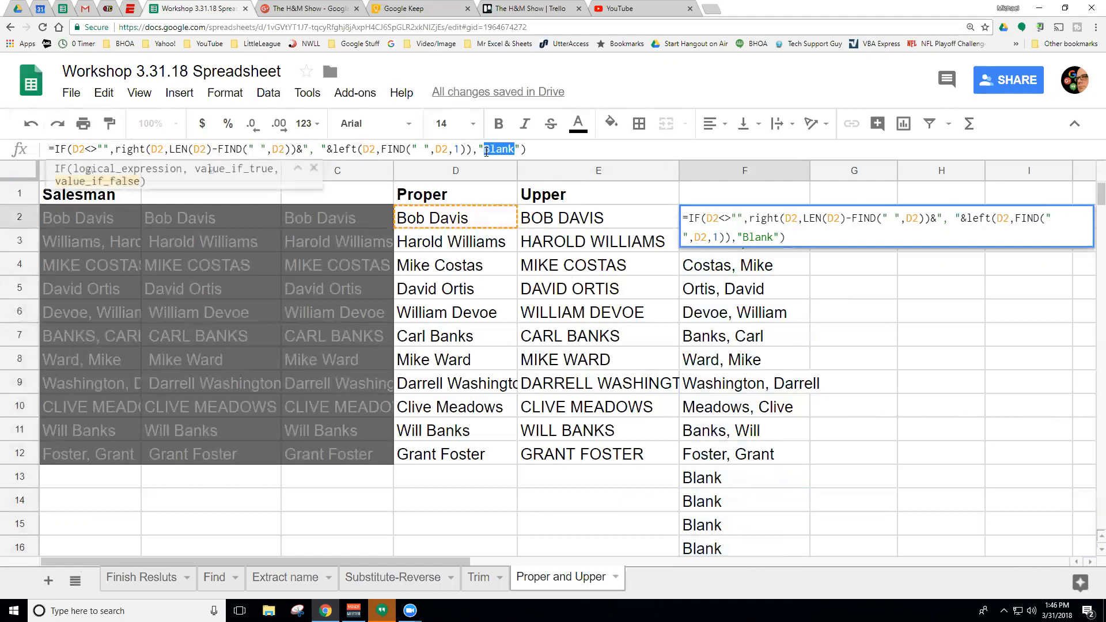
{"action": "key", "text": "BackSpace"}
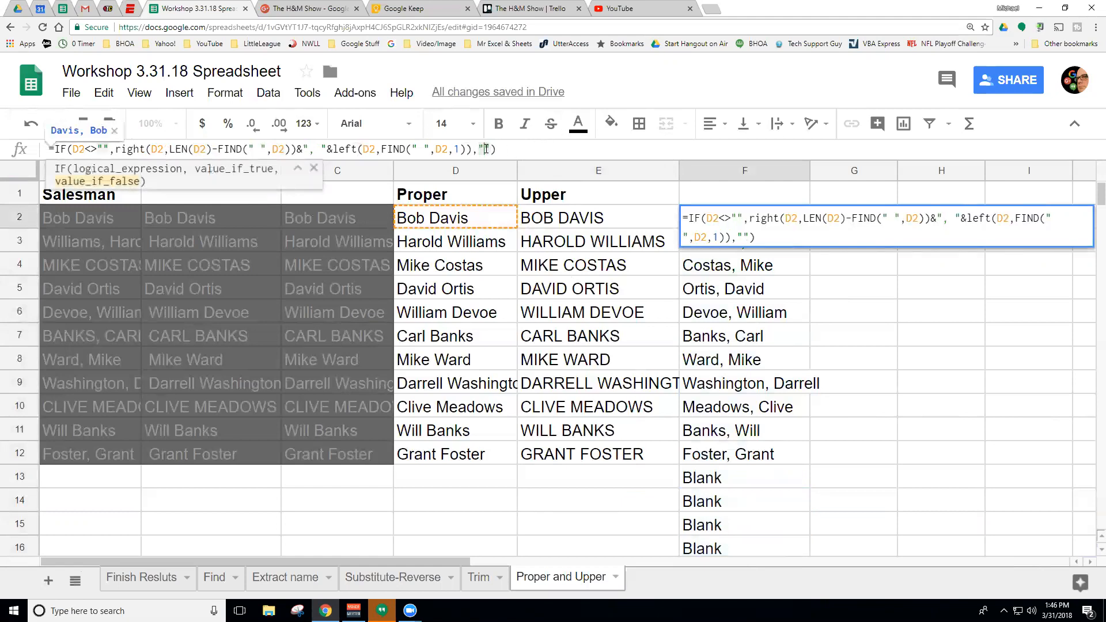
{"action": "left_click", "coordinate": [506, 149]}
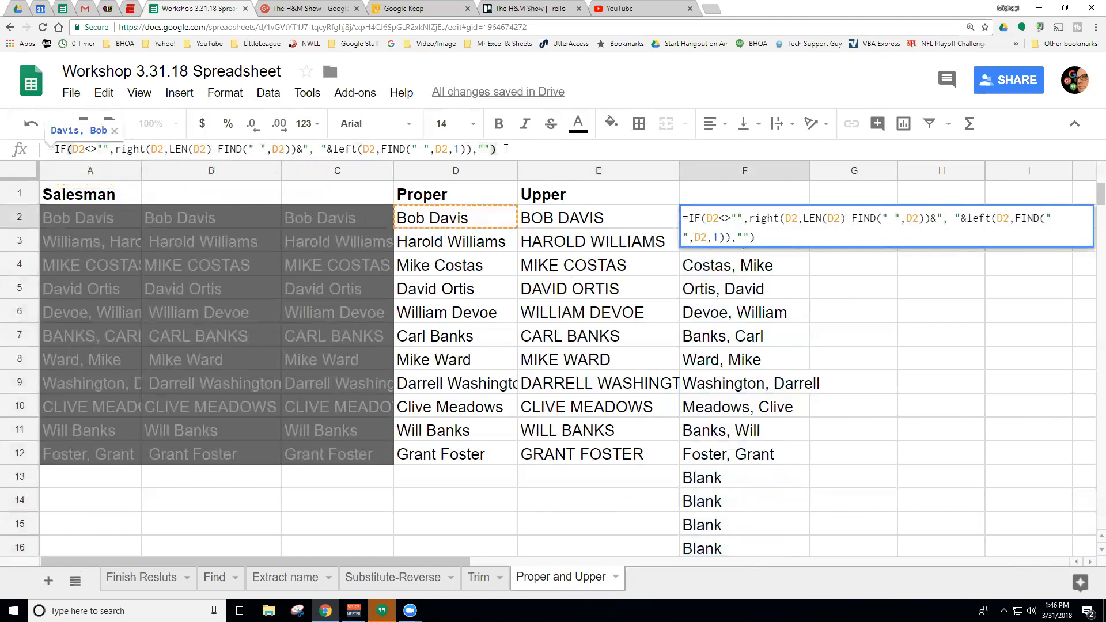
{"action": "key", "text": "Return"}
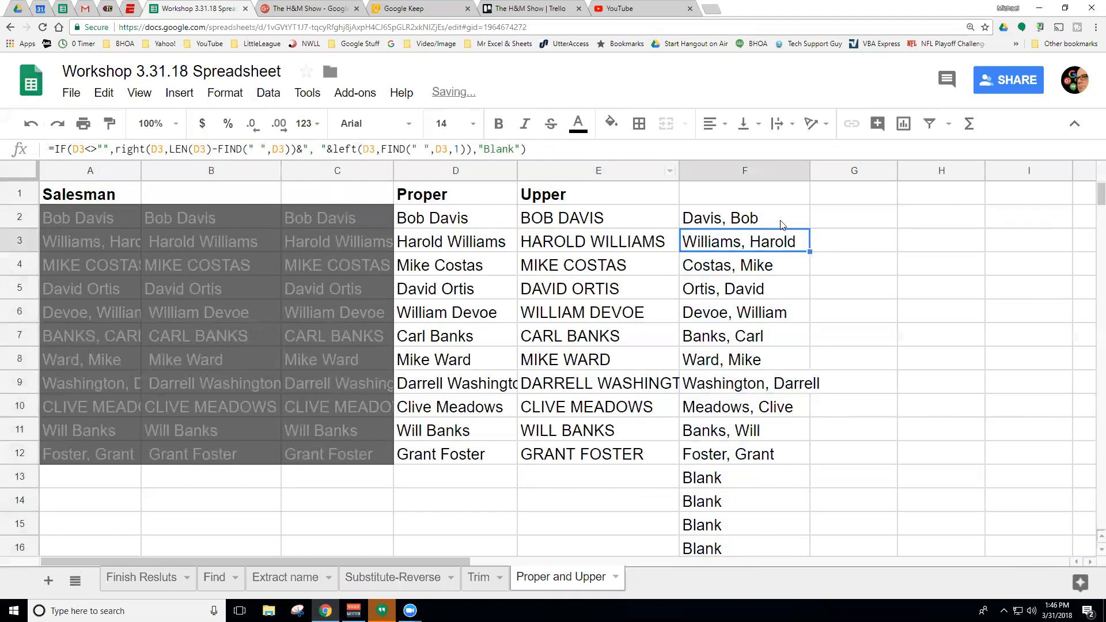
Fill the revised formula from F2 down column F past the last salesman, and inspect F14 and F16 without changing them
{"action": "left_click", "coordinate": [800, 225]}
{"action": "left_click_drag", "start_coordinate": [802, 228], "coordinate": [782, 477]}
{"action": "left_click", "coordinate": [730, 325]}
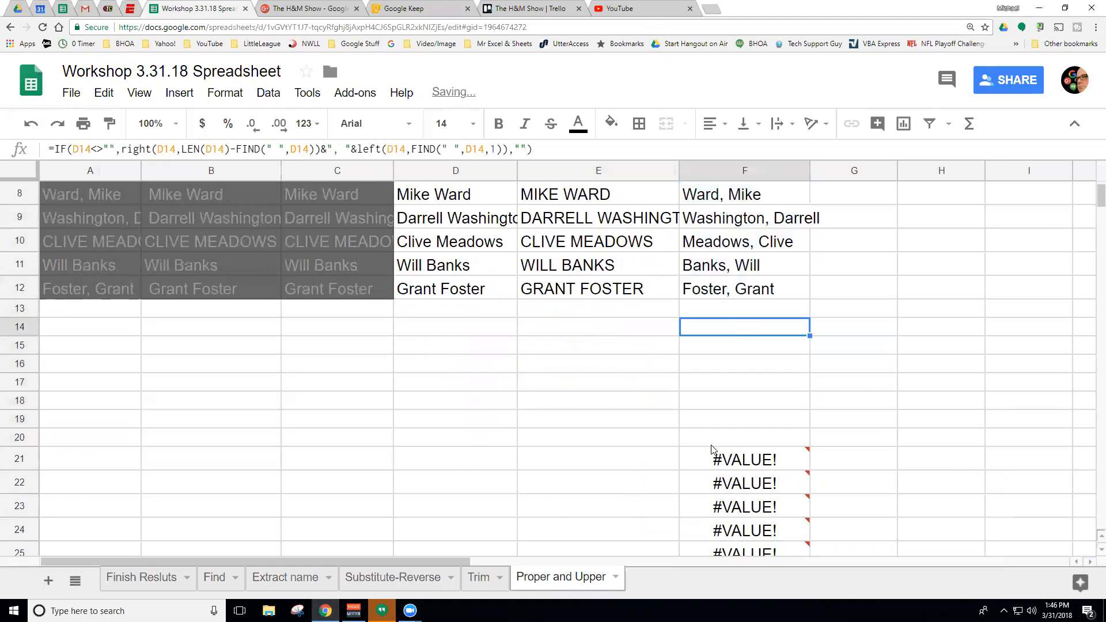
{"action": "left_click", "coordinate": [726, 372]}
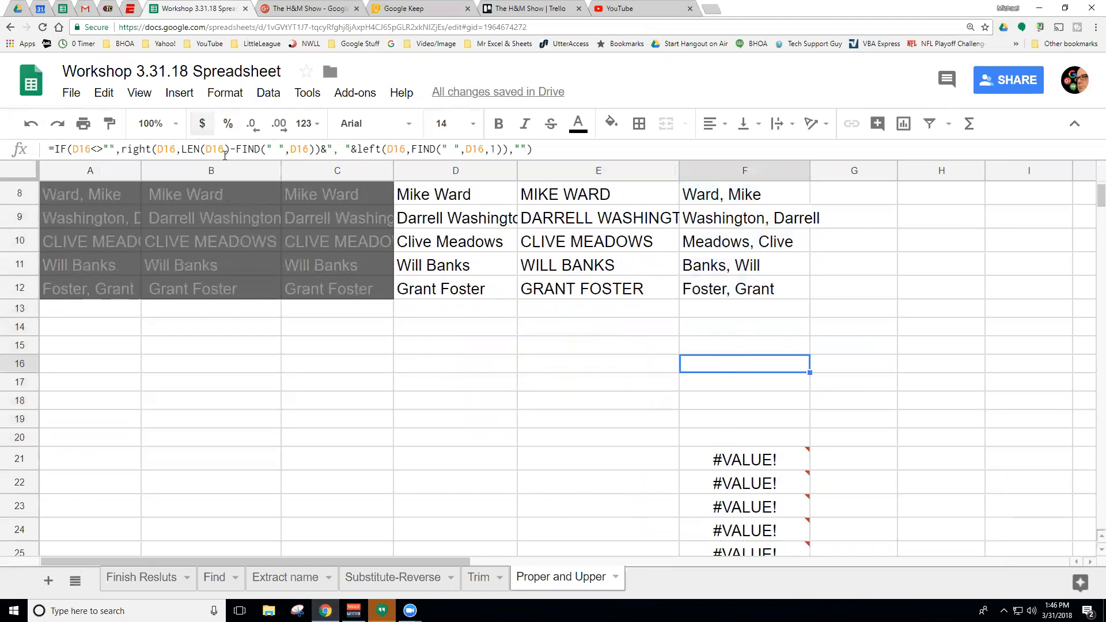
{"action": "left_click", "coordinate": [323, 147]}
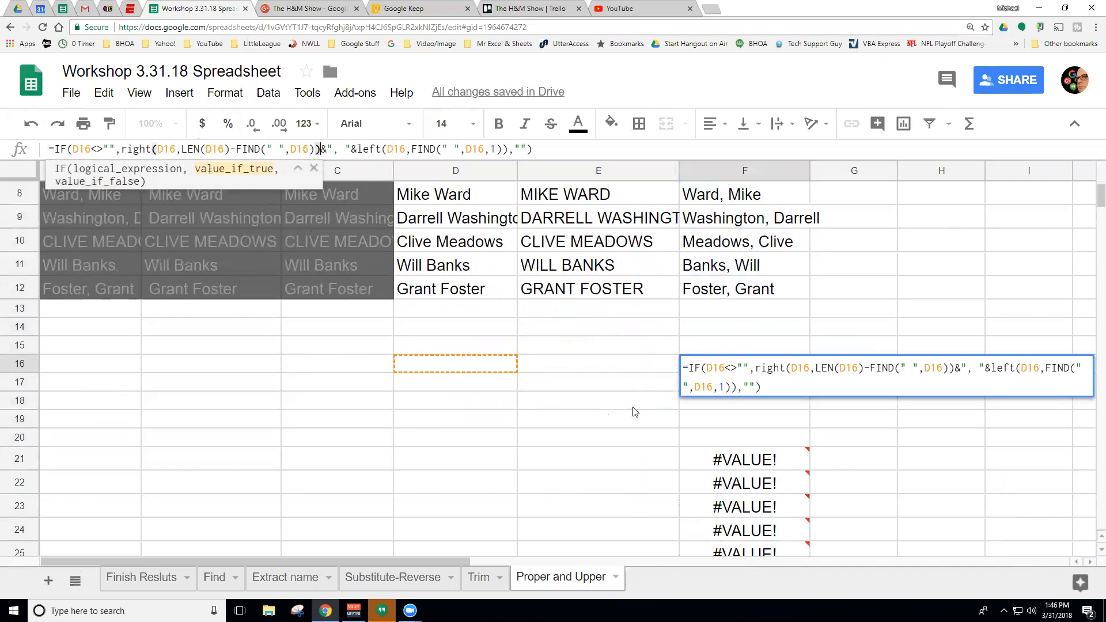
{"action": "key", "text": "Escape"}
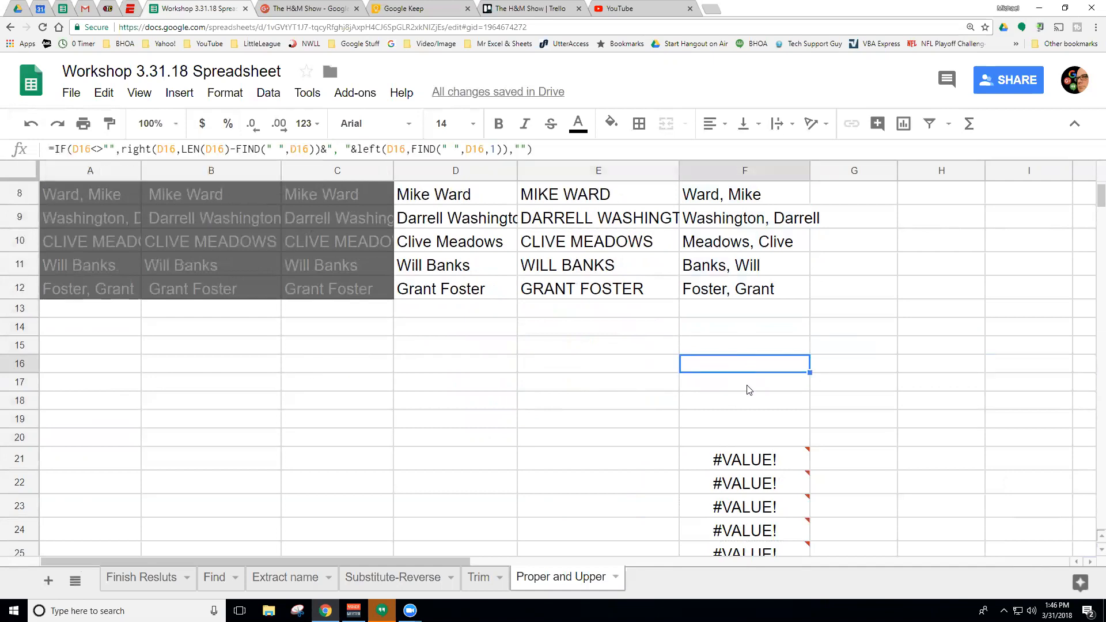
{"action": "scroll", "coordinate": [746, 387], "scroll_direction": "up", "scroll_amount": 3}
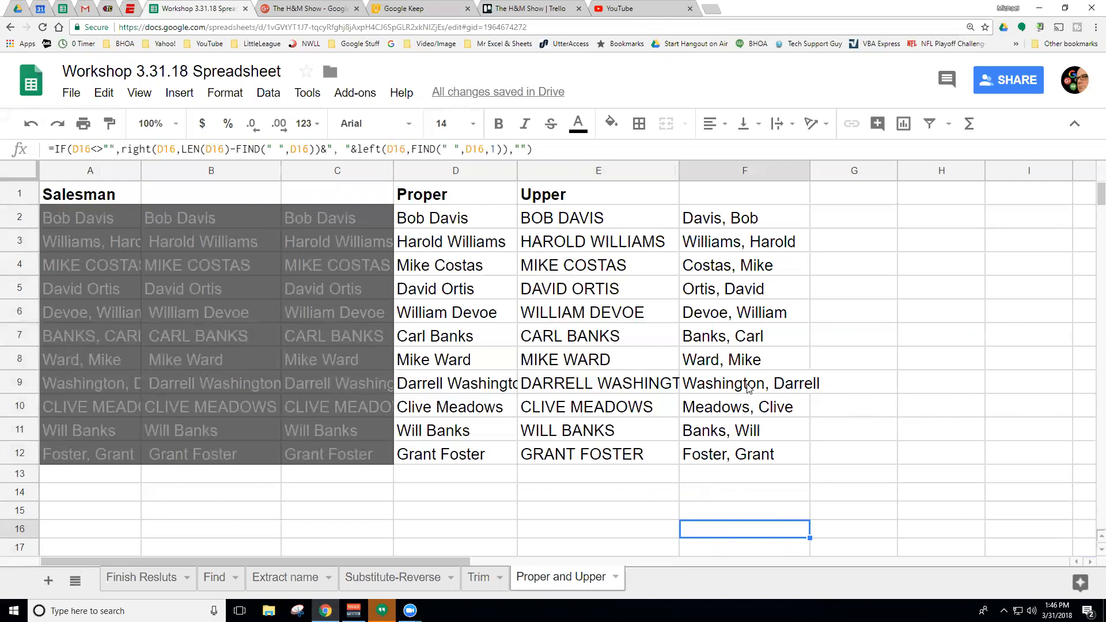
{"action": "scroll", "coordinate": [747, 385], "scroll_direction": "down", "scroll_amount": 1}
{"action": "scroll", "coordinate": [747, 386], "scroll_direction": "up", "scroll_amount": 1}
Set the value if false in F2's IF formula to "/" and commit it
{"action": "left_click", "coordinate": [752, 222]}
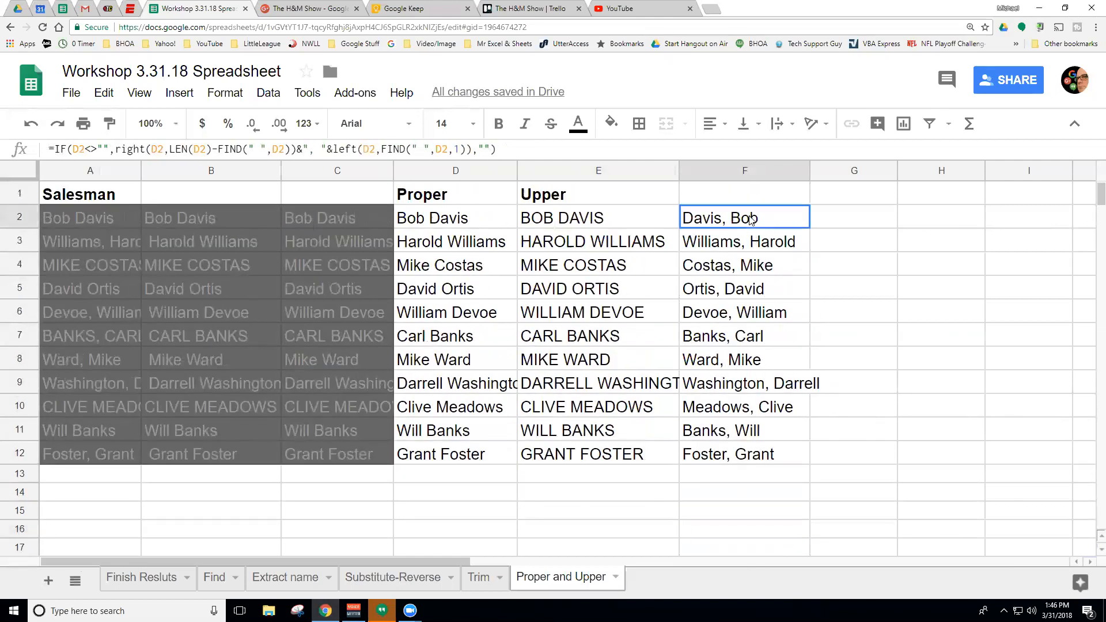
{"action": "left_click", "coordinate": [482, 149]}
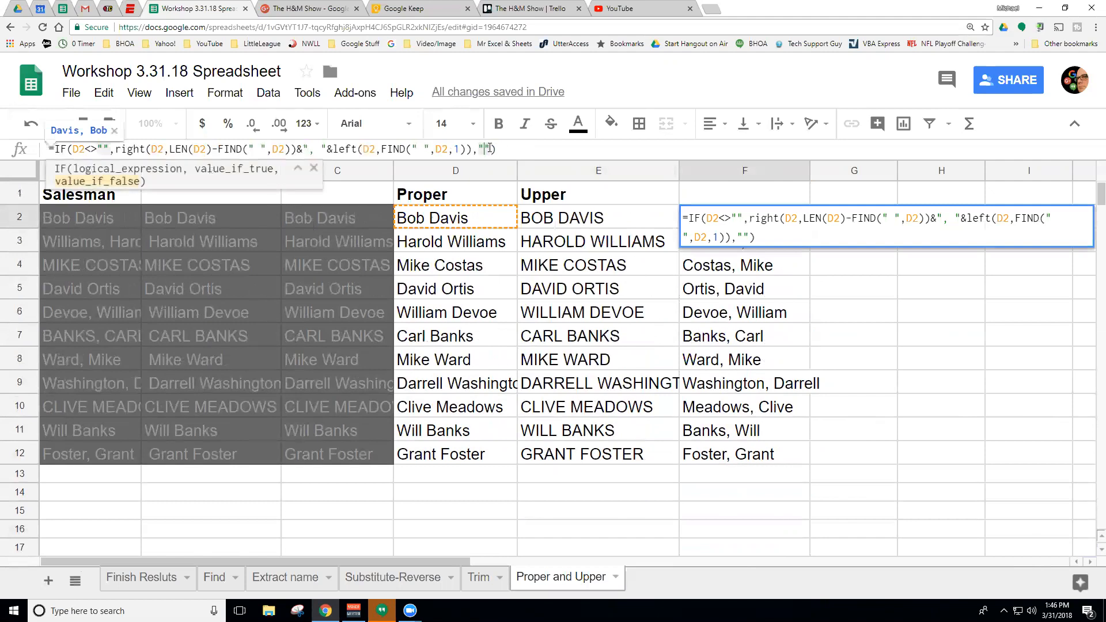
{"action": "type", "text": "/"}
{"action": "key", "text": "Return"}
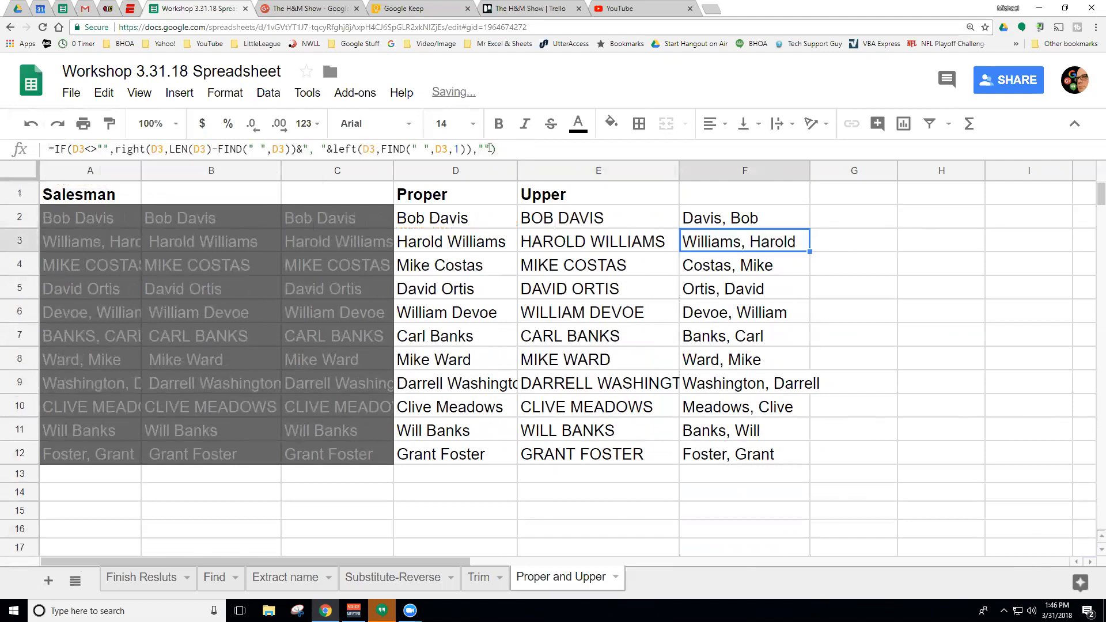
Fill the "/" version of the formula from F2 down to F15 and check it in F13
{"action": "left_click", "coordinate": [744, 221]}
{"action": "left_click_drag", "start_coordinate": [810, 228], "coordinate": [795, 510]}
{"action": "scroll", "coordinate": [714, 378], "scroll_direction": "down", "scroll_amount": 2}
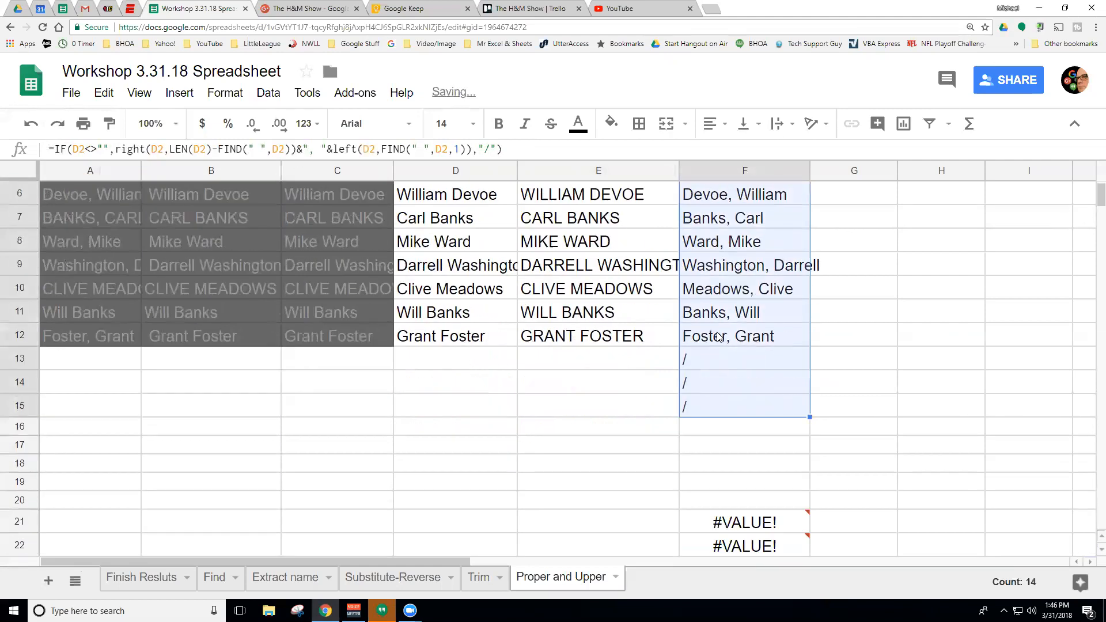
{"action": "left_click", "coordinate": [717, 362]}
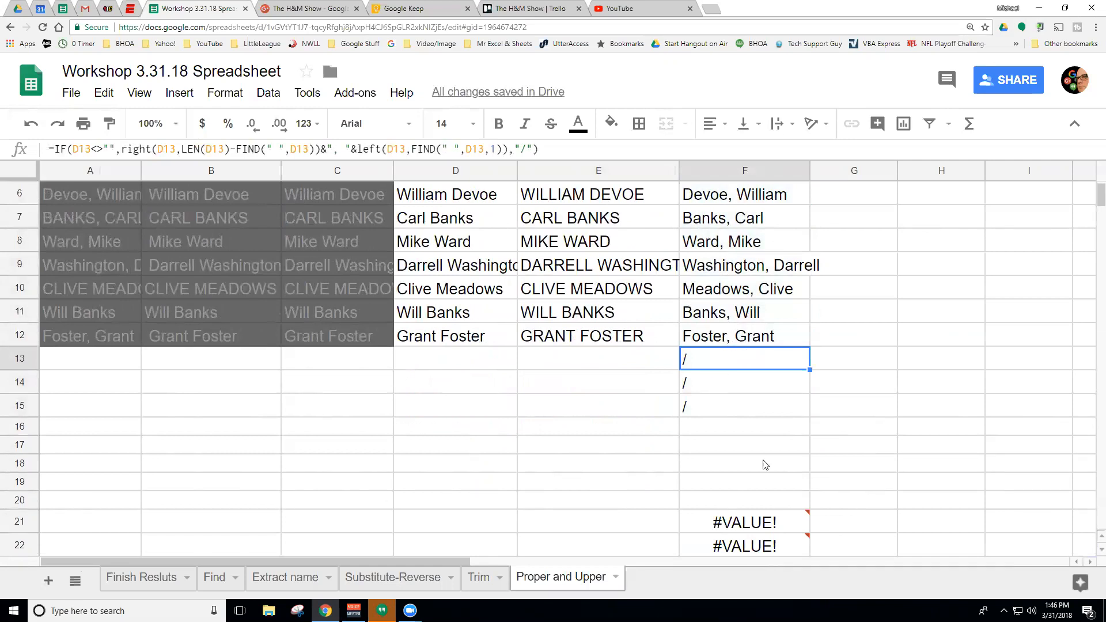
{"action": "scroll", "coordinate": [731, 262], "scroll_direction": "up", "scroll_amount": 2}
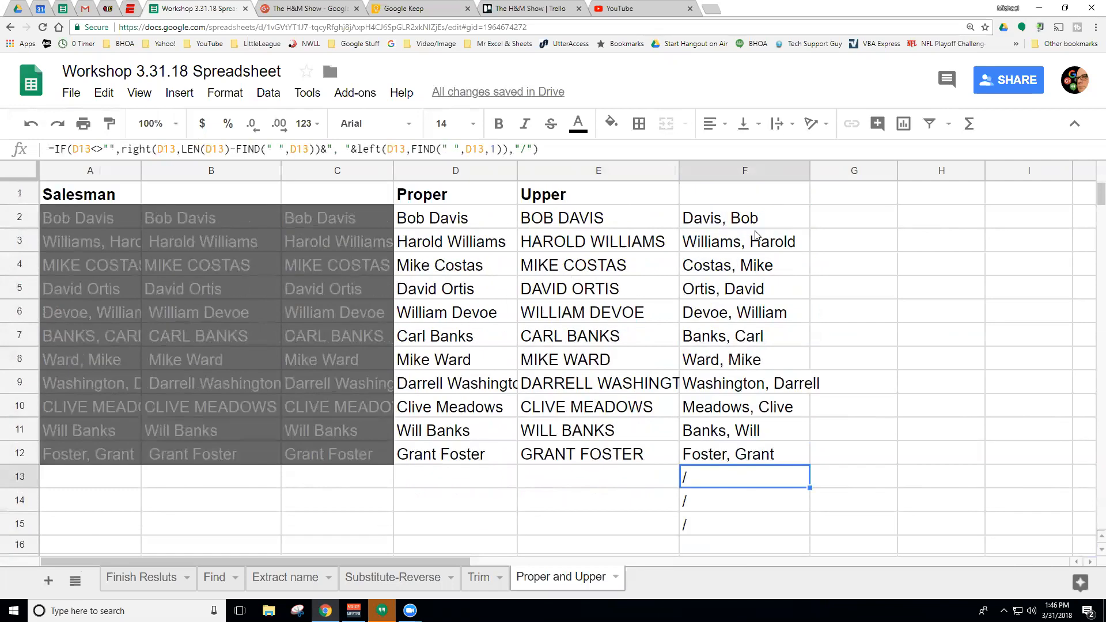
Change the value if false in F2's IF formula to "n/a" and commit it
{"action": "left_click", "coordinate": [698, 217]}
{"action": "left_click", "coordinate": [486, 148]}
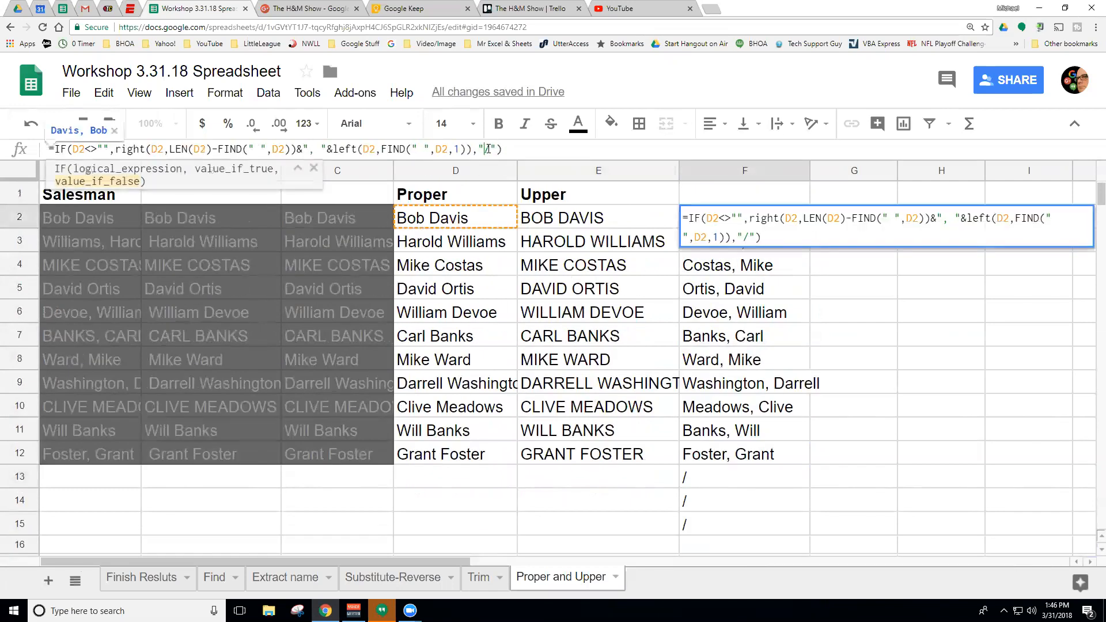
{"action": "type", "text": "n"}
{"action": "left_click", "coordinate": [498, 148]}
{"action": "type", "text": "a"}
{"action": "key", "text": "Return"}
Fill the "n/a" version of the formula from F2 down to F15
{"action": "left_click", "coordinate": [774, 224]}
{"action": "left_click_drag", "start_coordinate": [811, 229], "coordinate": [814, 525]}
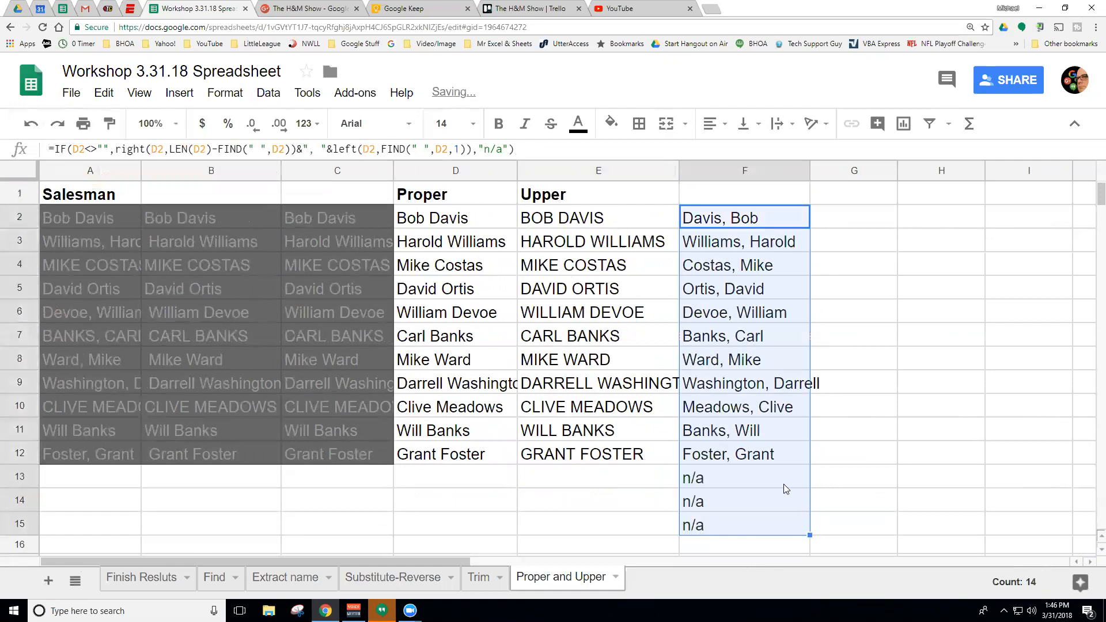
{"action": "scroll", "coordinate": [766, 482], "scroll_direction": "down", "scroll_amount": 1}
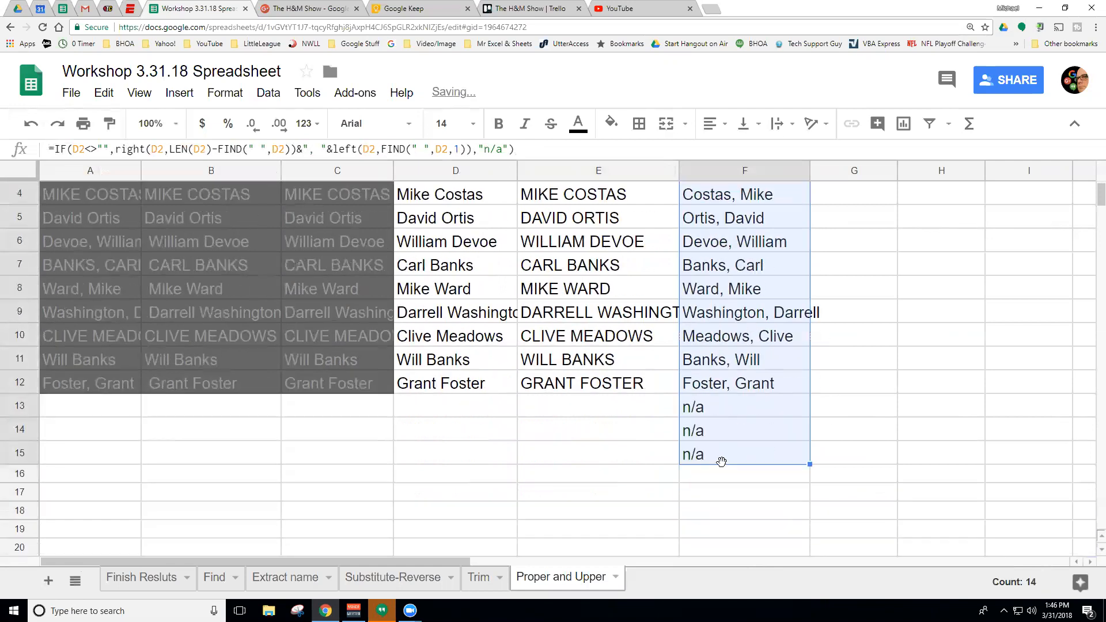
Replace the value if false in F13's IF formula with "nothing in D column" and commit it
{"action": "left_click", "coordinate": [759, 399]}
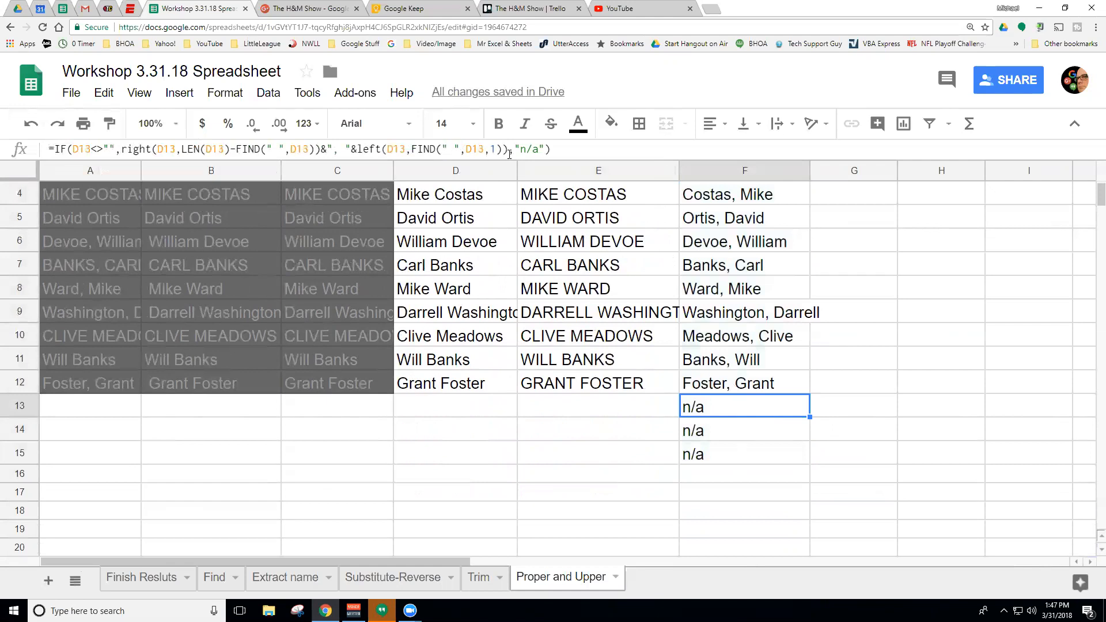
{"action": "left_click", "coordinate": [536, 148]}
{"action": "left_click_drag", "start_coordinate": [537, 149], "coordinate": [521, 149]}
{"action": "type", "text": "nothin in"}
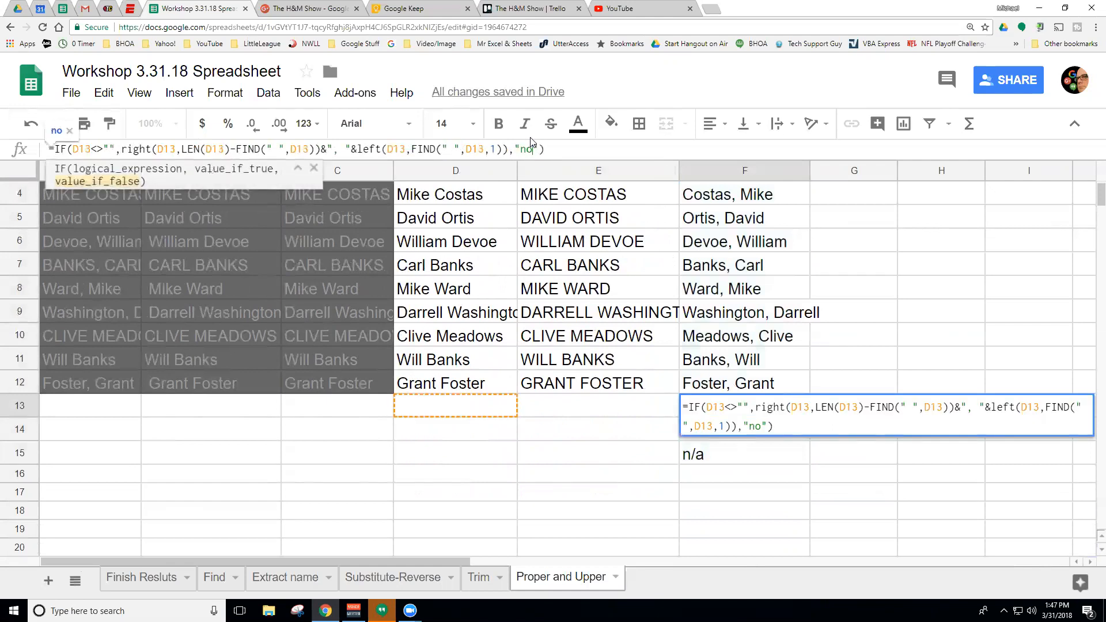
{"action": "key", "text": "Left"}
{"action": "key", "text": "Left"}
{"action": "key", "text": "Left"}
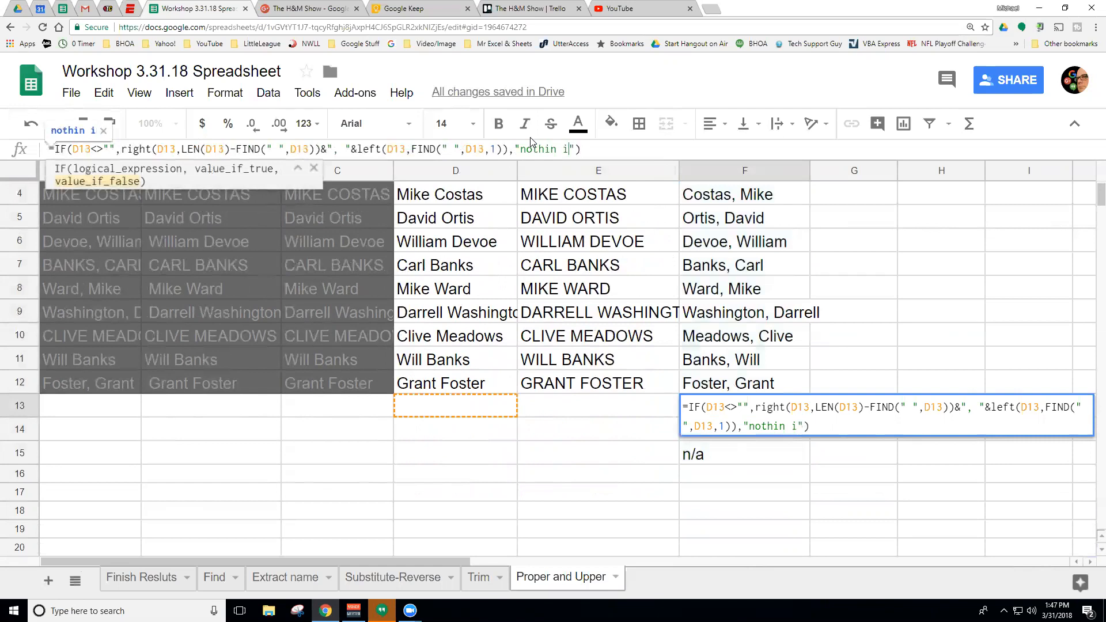
{"action": "type", "text": "g"}
{"action": "key", "text": "End"}
{"action": "type", "text": "D column"}
{"action": "key", "text": "Return"}
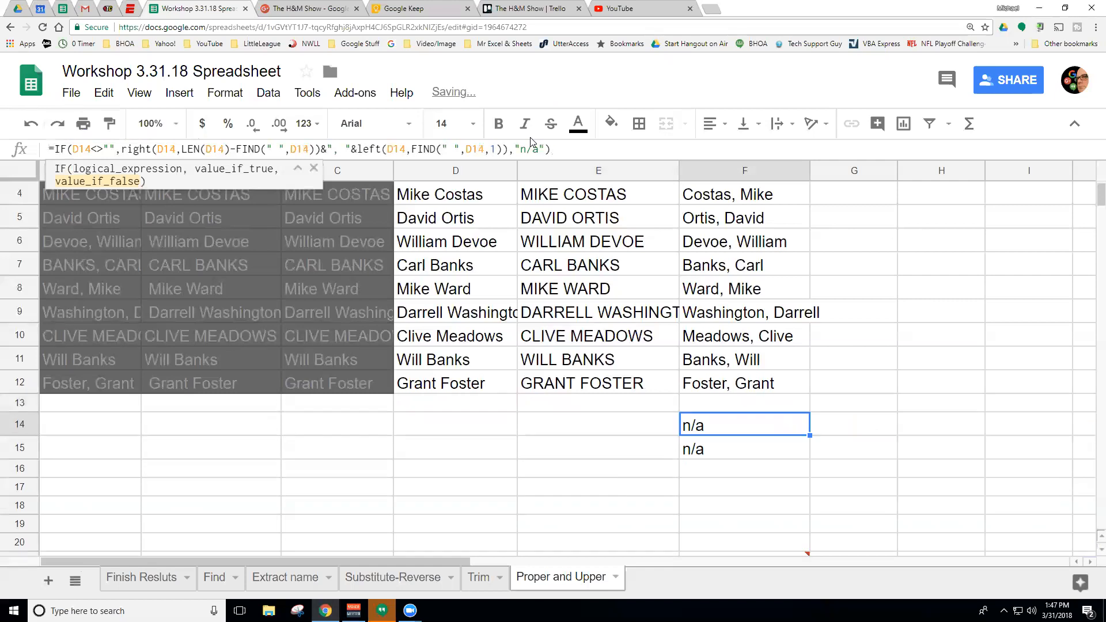
Fill F13's formula down to F18, and also fill it up column F to F2
{"action": "left_click", "coordinate": [762, 410]}
{"action": "left_click_drag", "start_coordinate": [809, 415], "coordinate": [812, 509]}
{"action": "left_click", "coordinate": [809, 415]}
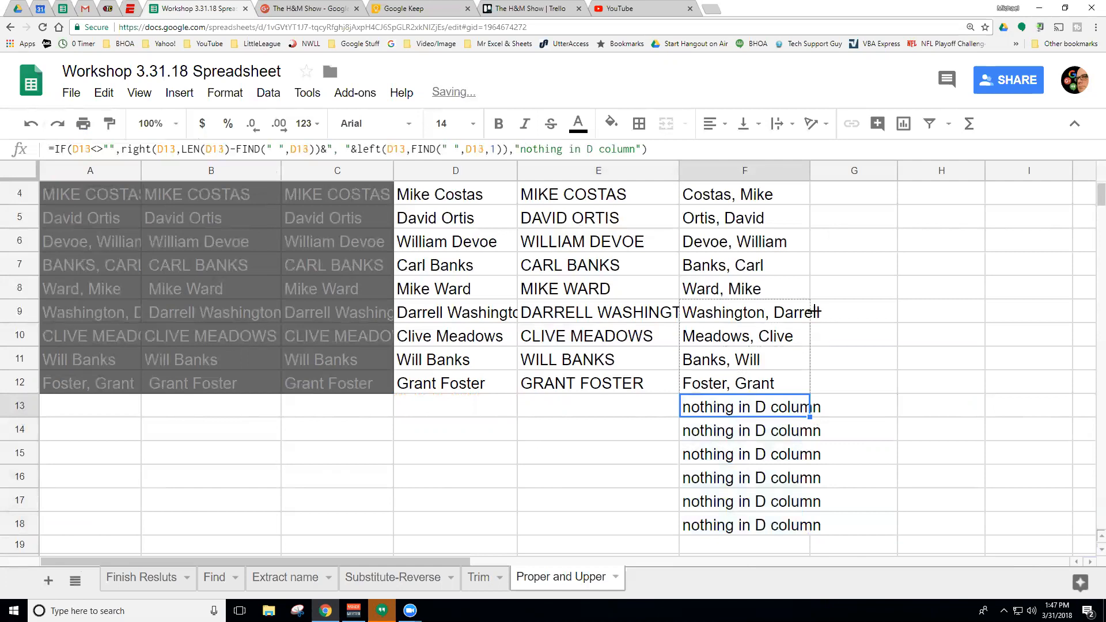
{"action": "scroll", "coordinate": [800, 162], "scroll_direction": "up", "scroll_amount": 2}
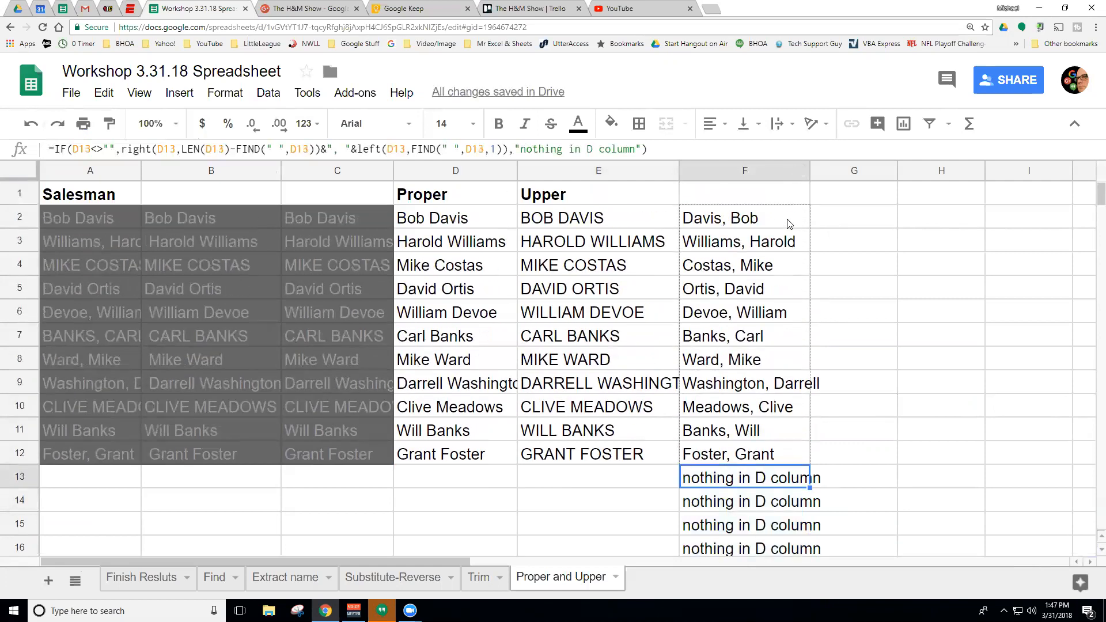
{"action": "left_click", "coordinate": [789, 223], "text": "shift"}
{"action": "left_click", "coordinate": [766, 216]}
Review the filled formulas in column F and the D13<>"" condition in F13, leaving the cell without changing it
{"action": "scroll", "coordinate": [748, 395], "scroll_direction": "down", "scroll_amount": 4}
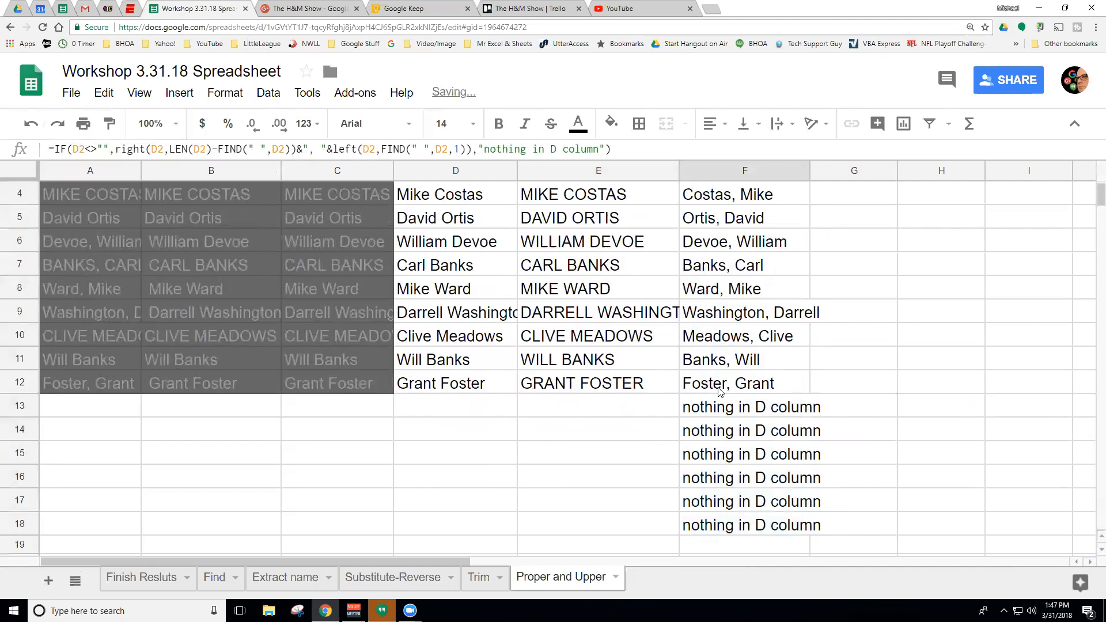
{"action": "left_click", "coordinate": [754, 341]}
{"action": "left_click", "coordinate": [751, 311]}
{"action": "left_click", "coordinate": [750, 293]}
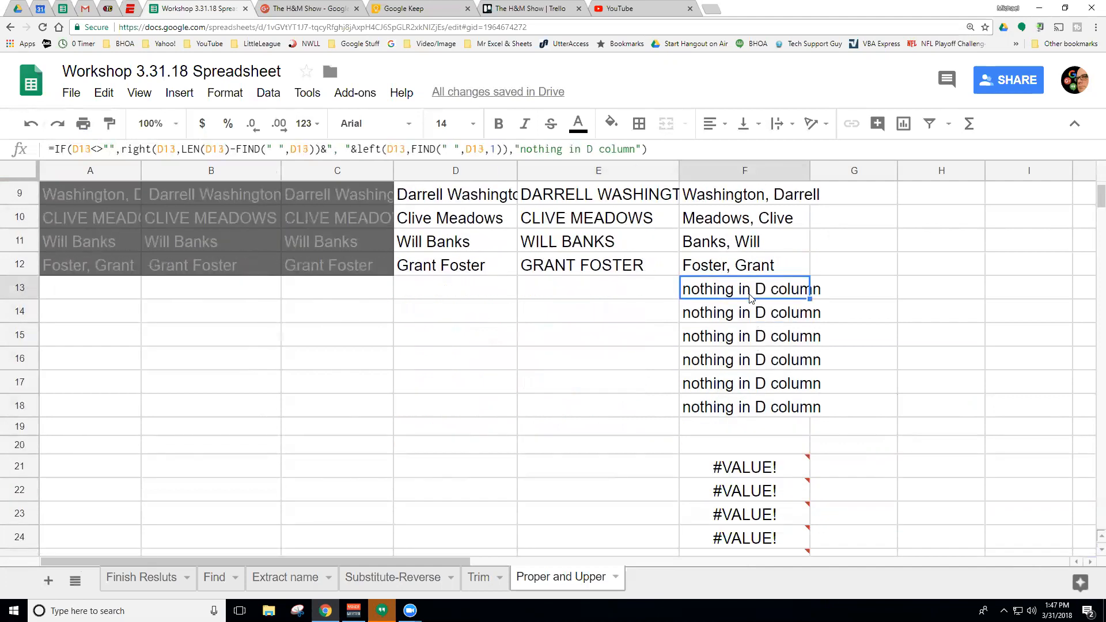
{"action": "scroll", "coordinate": [742, 340], "scroll_direction": "up", "scroll_amount": 4}
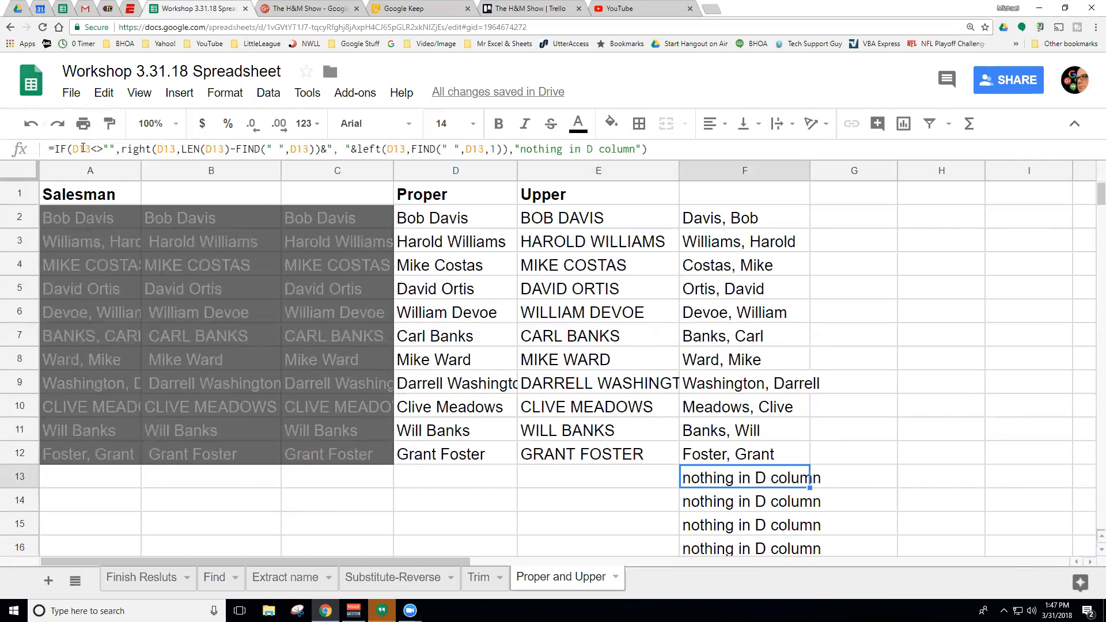
{"action": "left_click", "coordinate": [86, 148]}
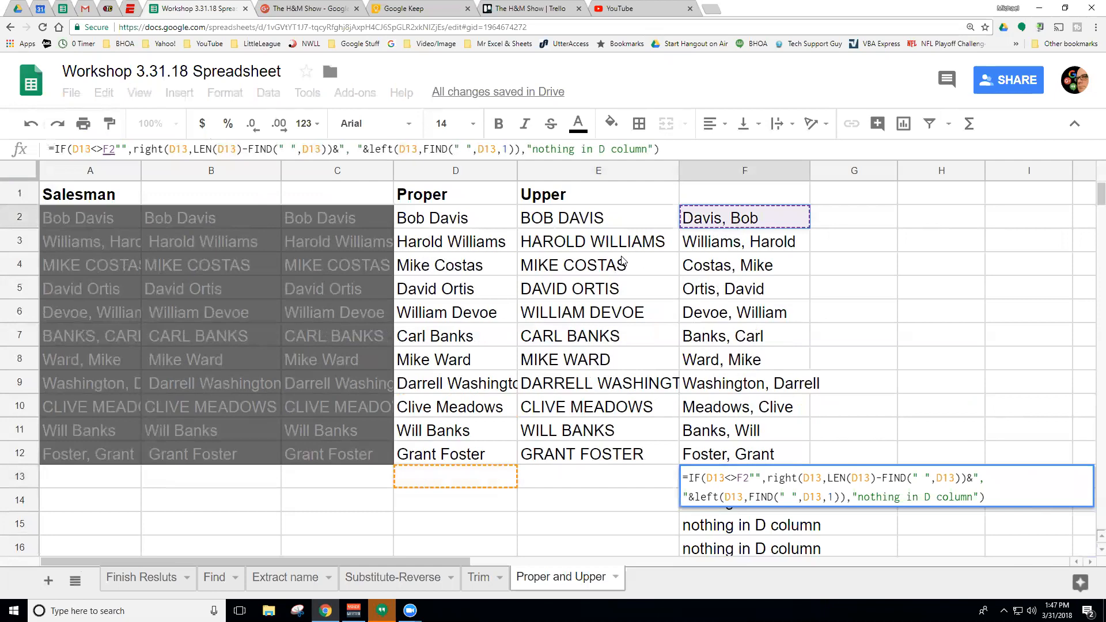
{"action": "key", "text": "Escape"}
Change the condition in F2's IF formula to D2>"" and commit it
{"action": "left_click", "coordinate": [714, 224]}
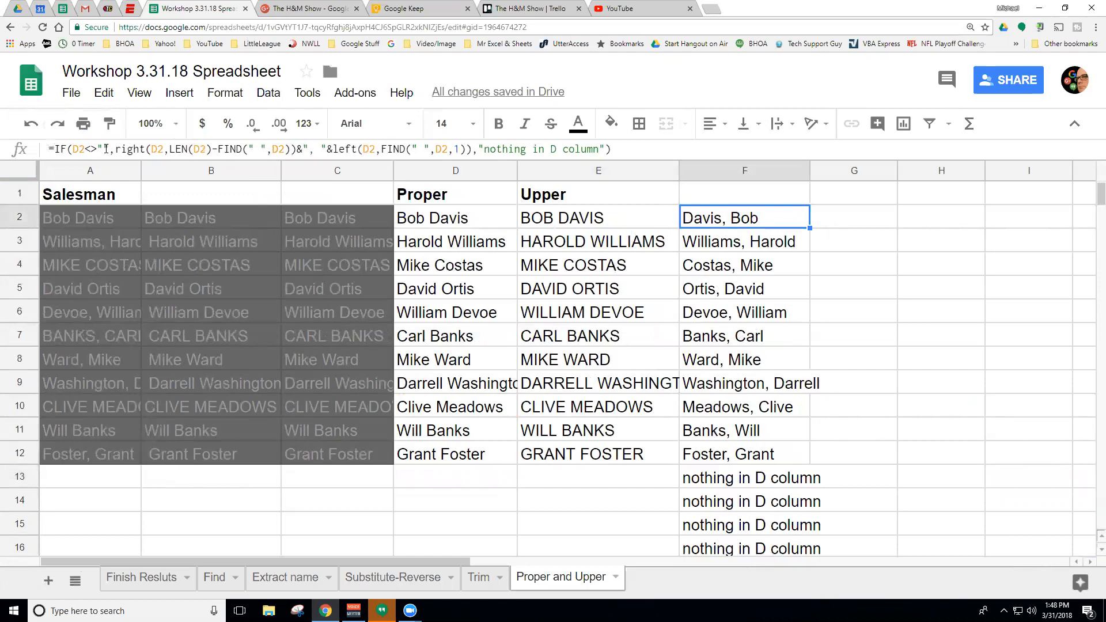
{"action": "left_click_drag", "start_coordinate": [98, 149], "coordinate": [85, 149]}
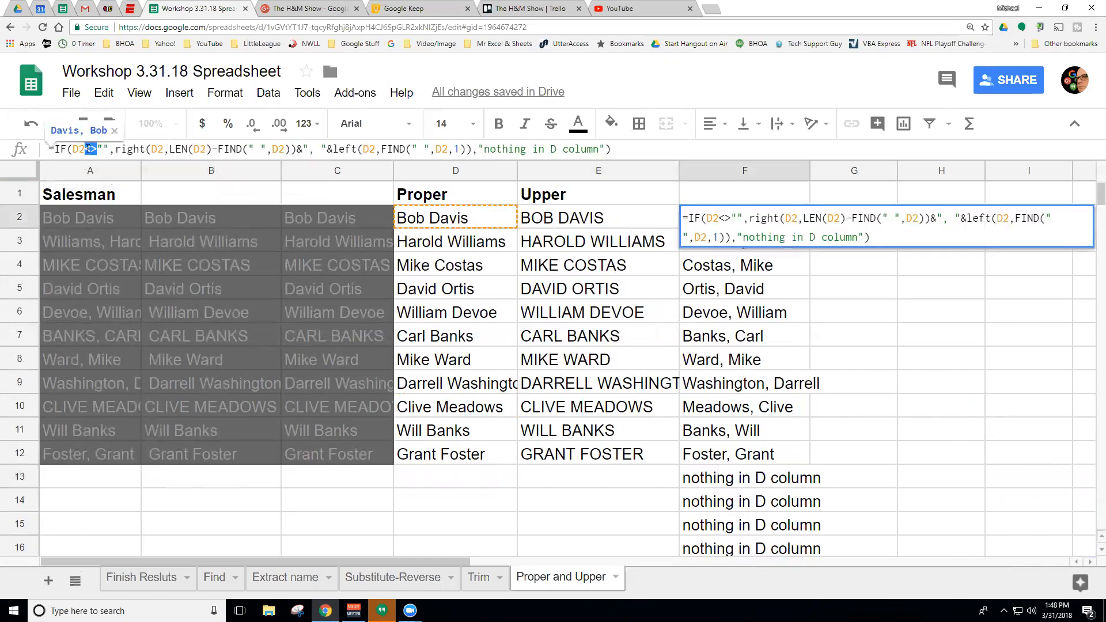
{"action": "left_click", "coordinate": [103, 150]}
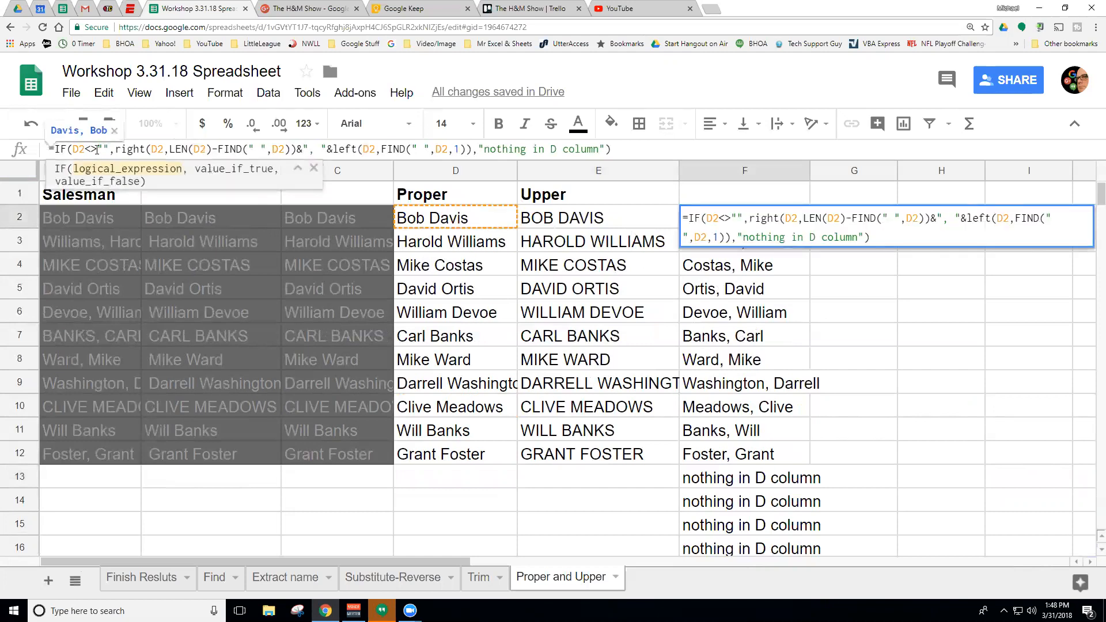
{"action": "key", "text": "BackSpace"}
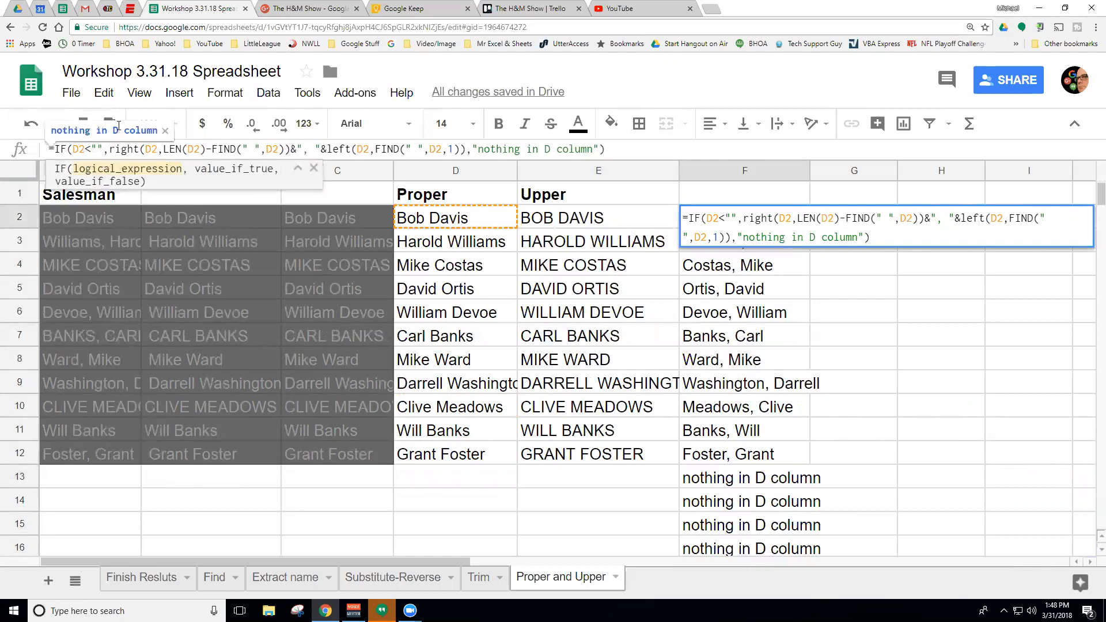
{"action": "key", "text": "BackSpace"}
{"action": "type", "text": ">"}
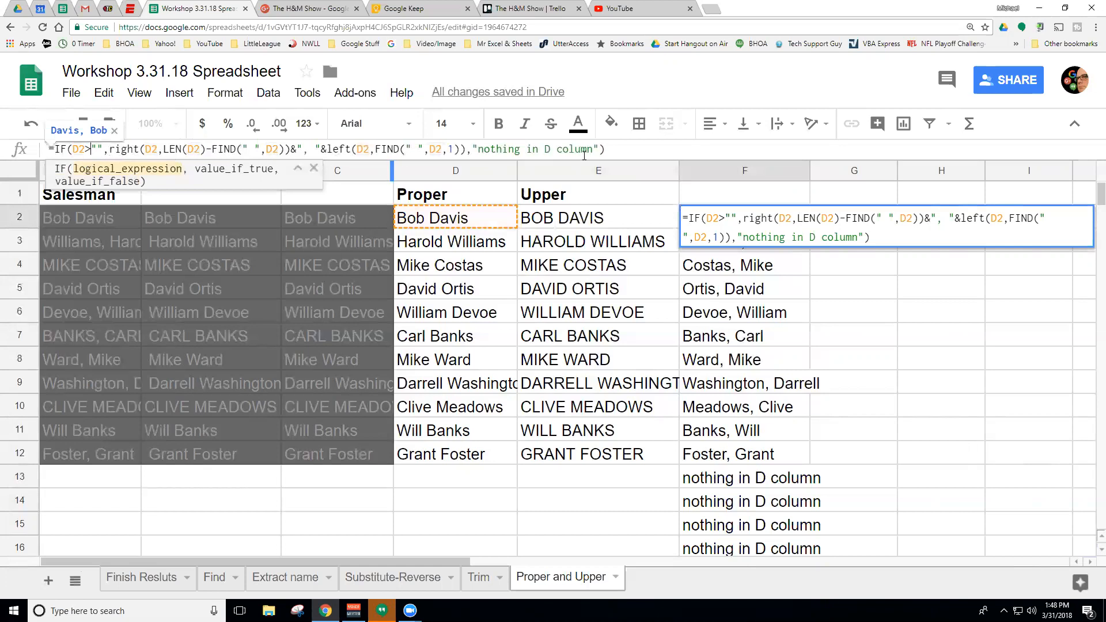
{"action": "key", "text": "Return"}
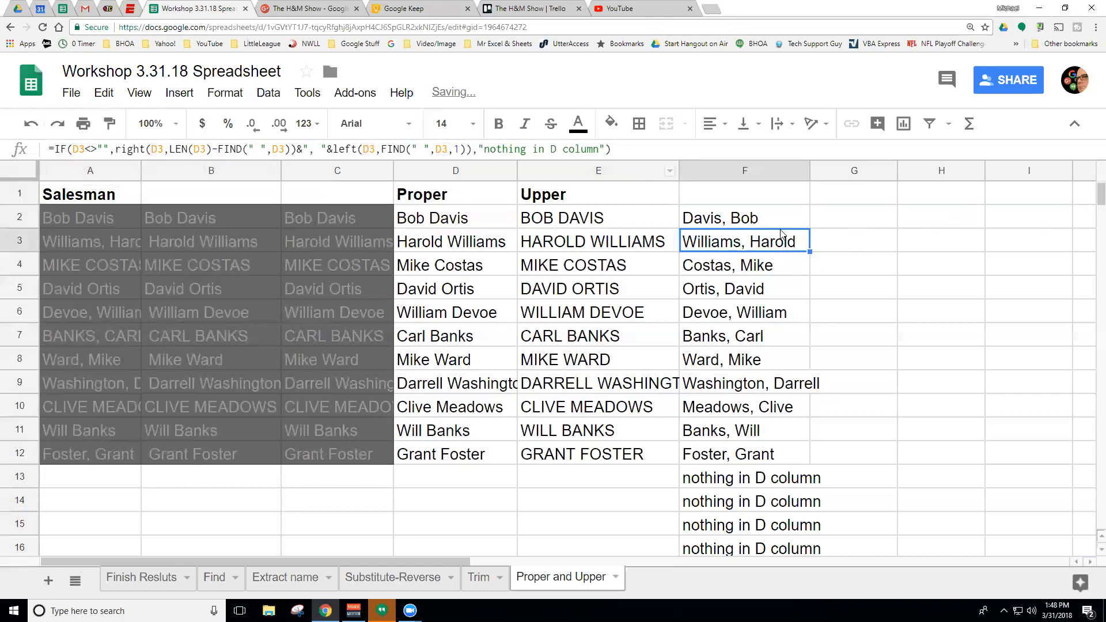
Fill the D2>"" version of the formula from F2 down to F15
{"action": "key", "text": "Up"}
{"action": "left_click", "coordinate": [469, 222]}
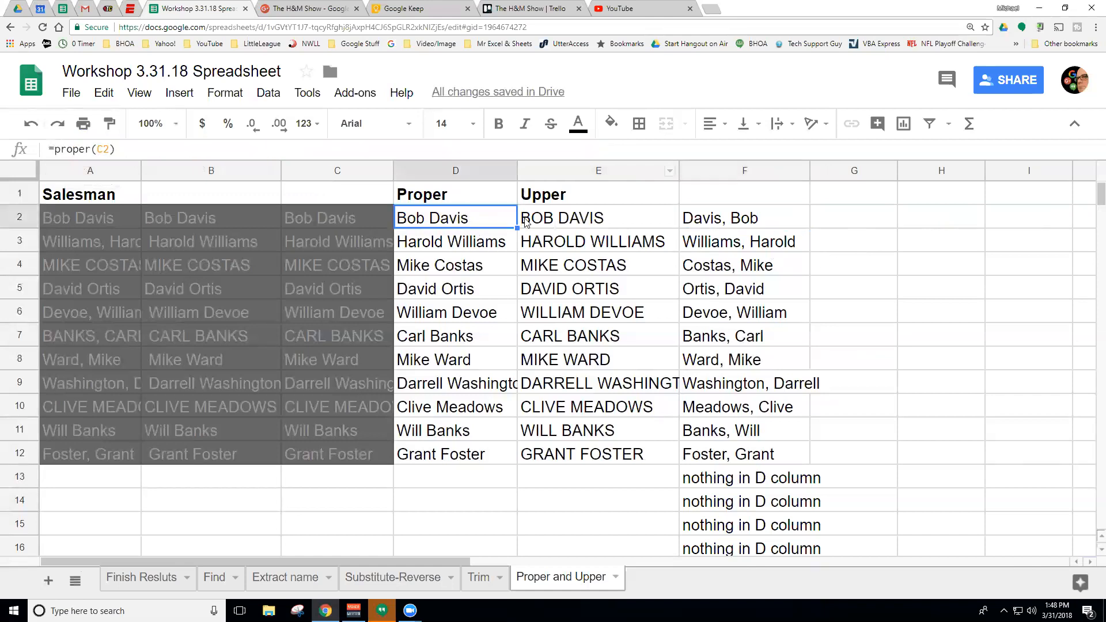
{"action": "left_click", "coordinate": [720, 225]}
{"action": "left_click_drag", "start_coordinate": [809, 228], "coordinate": [815, 535]}
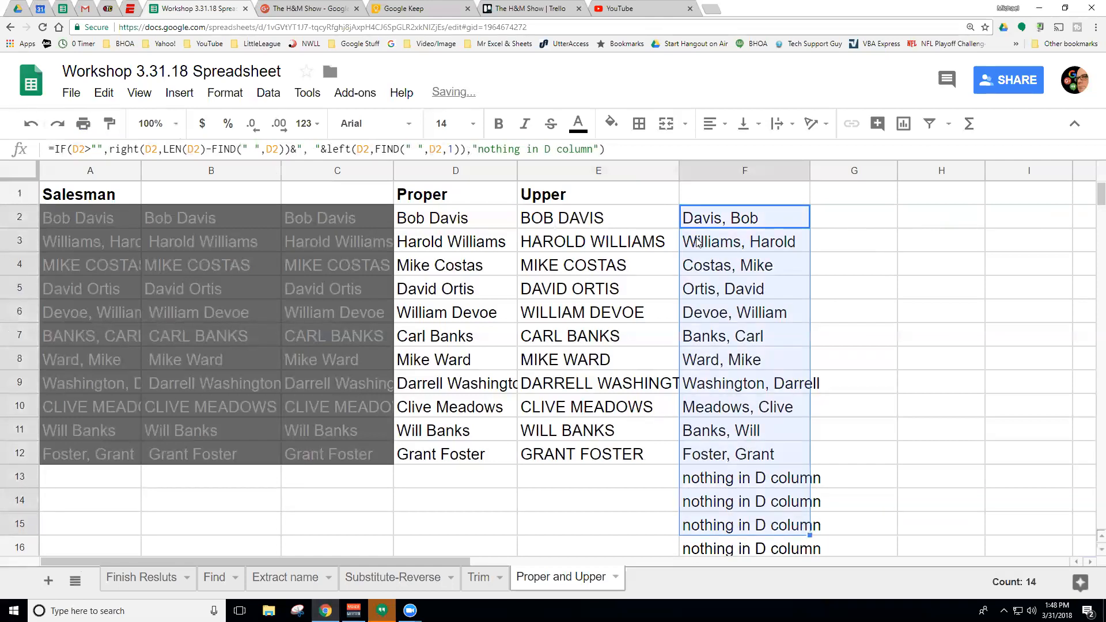
Replace the value if false in F2's formula with "/" and fill it down to F15
{"action": "left_click_drag", "start_coordinate": [593, 151], "coordinate": [475, 150]}
{"action": "type", "text": "/"}
{"action": "key", "text": "Return"}
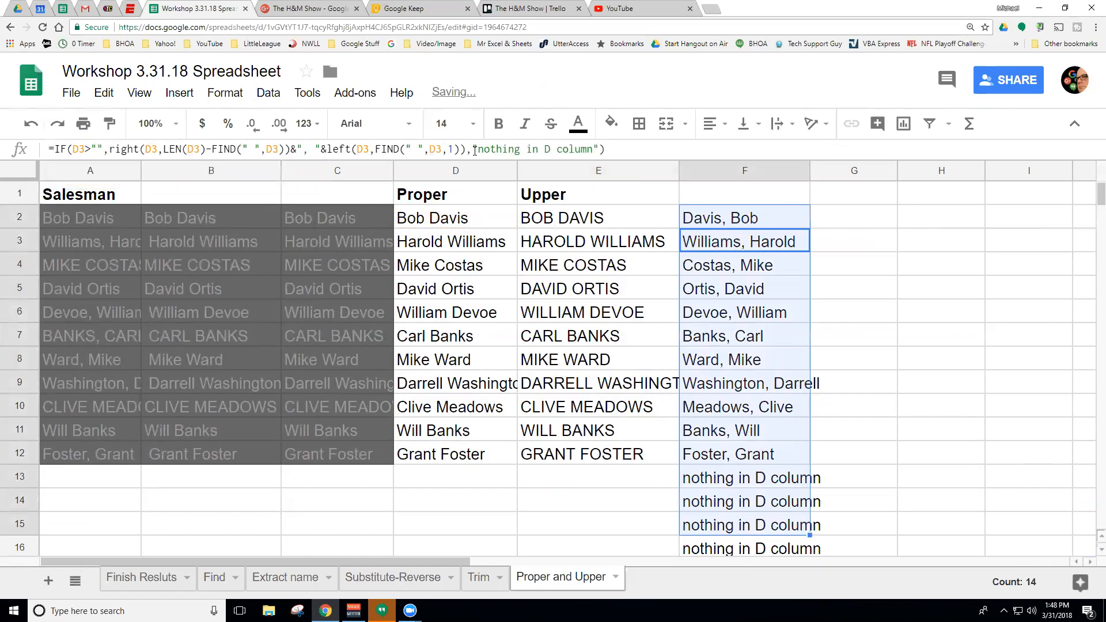
{"action": "left_click", "coordinate": [757, 222]}
{"action": "left_click_drag", "start_coordinate": [810, 228], "coordinate": [808, 532]}
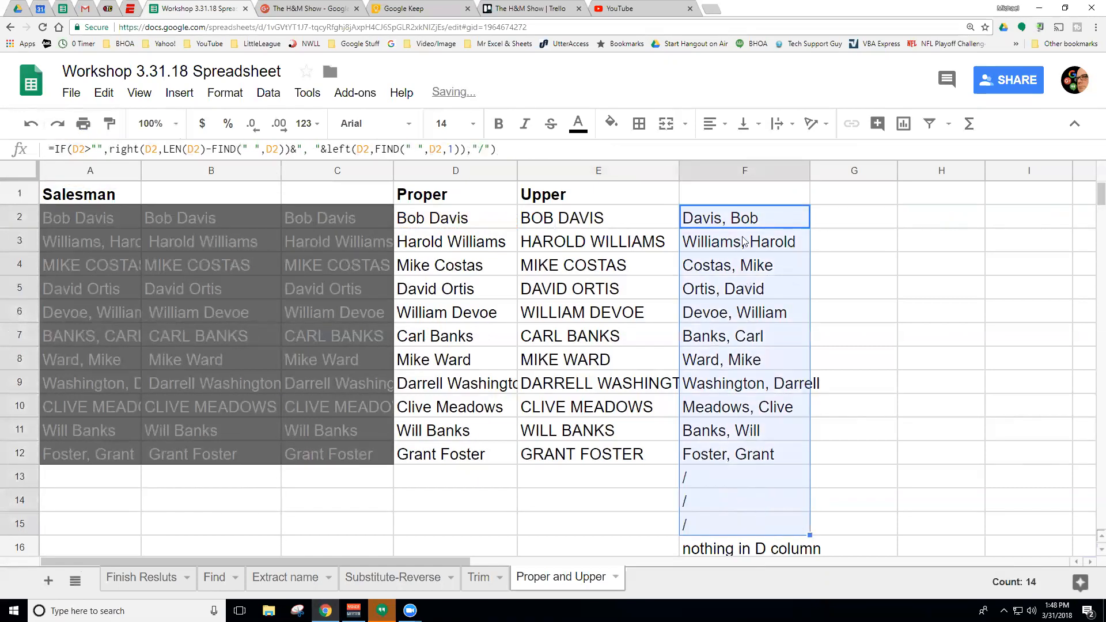
Change F2's IF condition to D2<"" and insert "/" as the value if true, ahead of the name rearrangement expression
{"action": "left_click", "coordinate": [772, 219]}
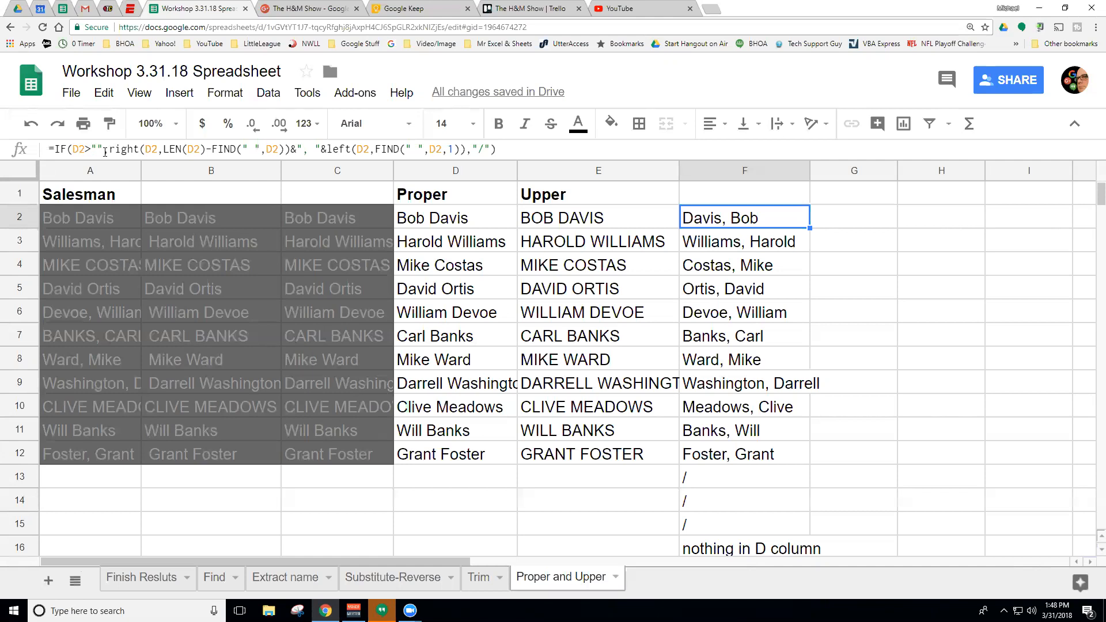
{"action": "left_click", "coordinate": [91, 148]}
{"action": "left_click_drag", "start_coordinate": [91, 149], "coordinate": [87, 149]}
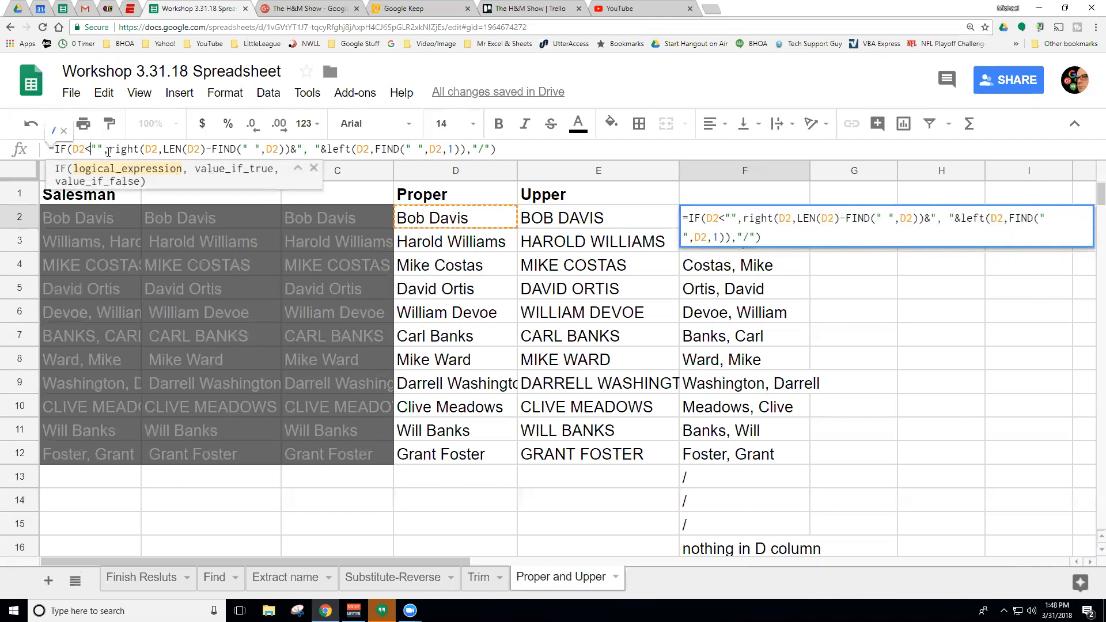
{"action": "left_click", "coordinate": [108, 151]}
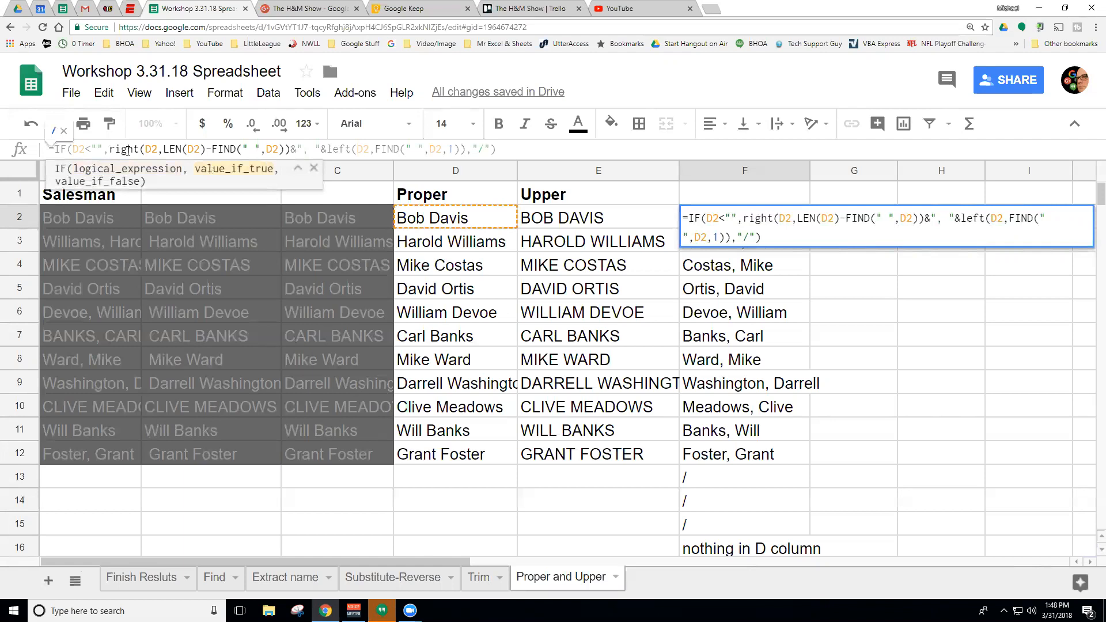
{"action": "type", "text": "\""}
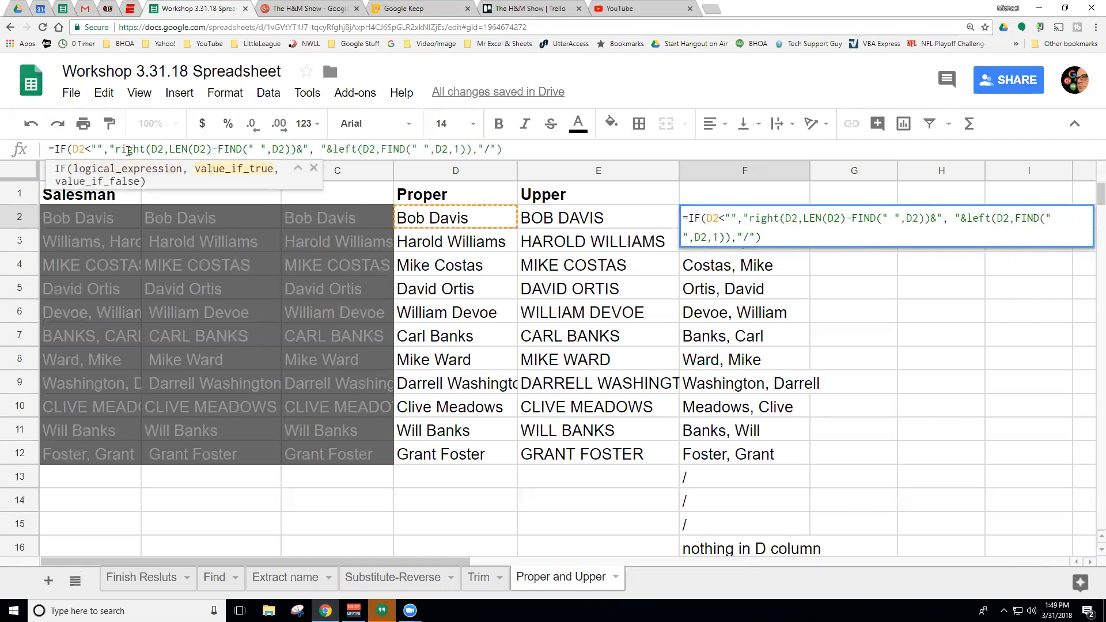
{"action": "type", "text": "/\""}
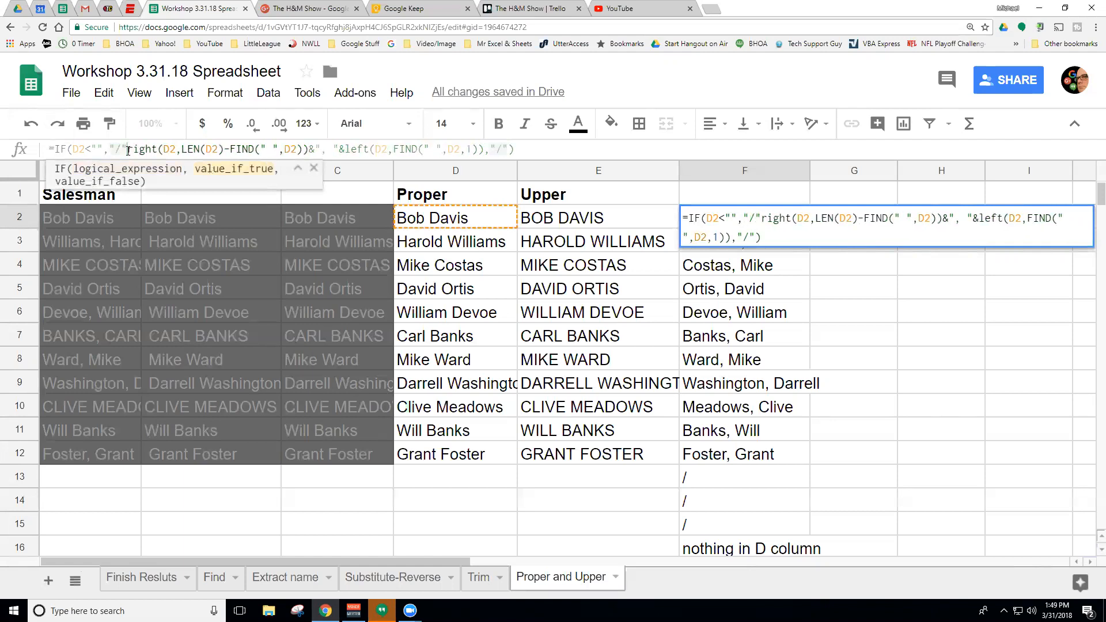
{"action": "type", "text": ","}
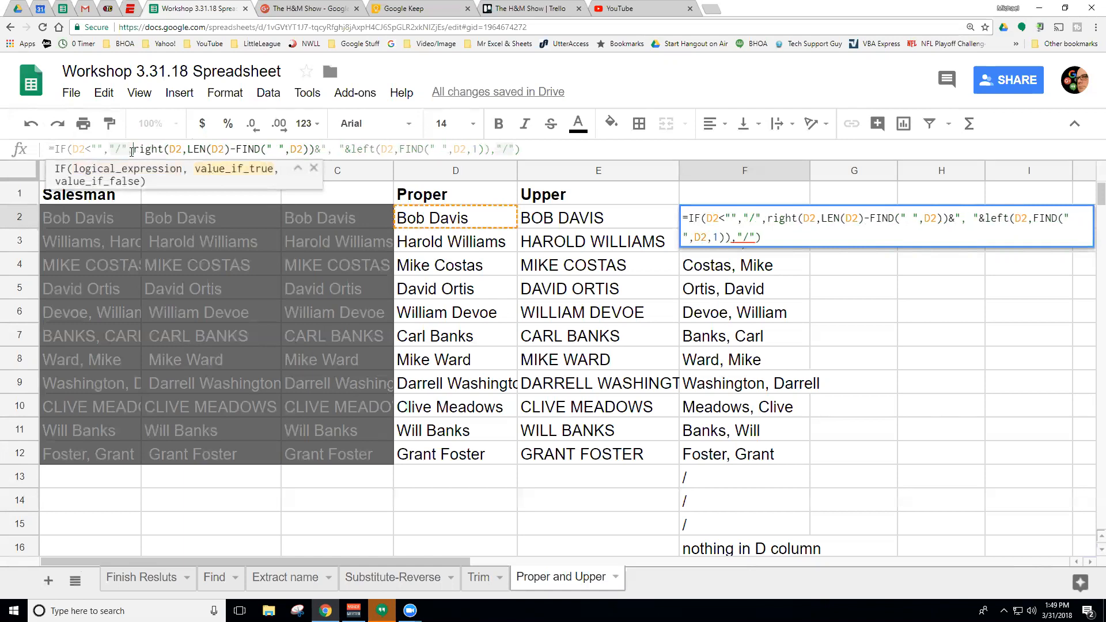
Remove the trailing "/" argument from F2's IF formula and commit it
{"action": "left_click", "coordinate": [517, 149]}
{"action": "key", "text": "BackSpace"}
{"action": "key", "text": "BackSpace"}
{"action": "key", "text": "BackSpace"}
{"action": "key", "text": "BackSpace"}
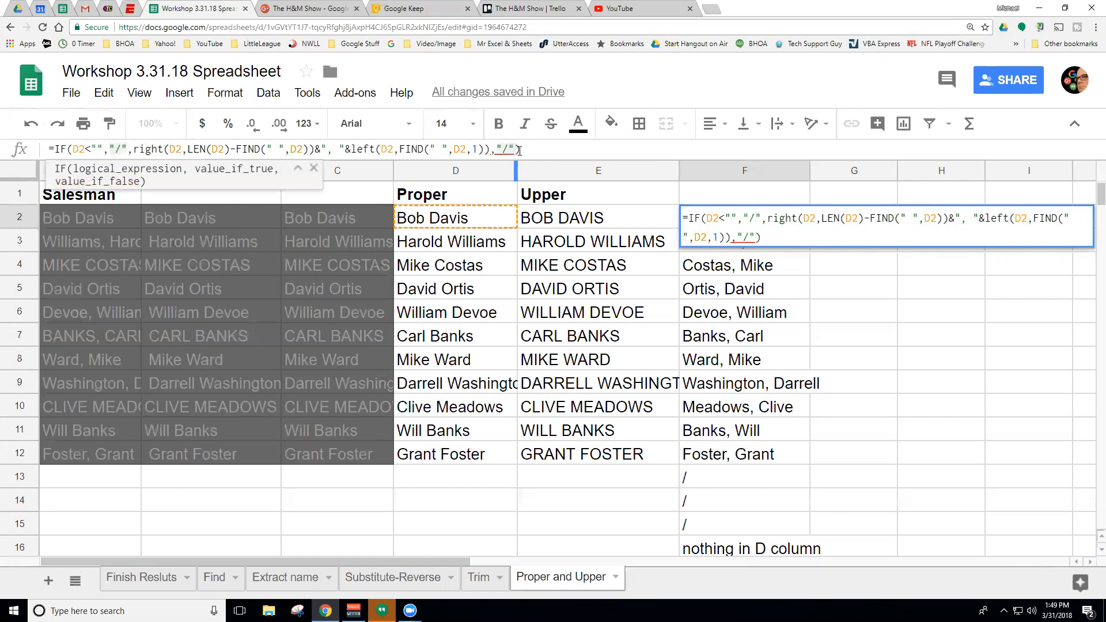
{"action": "key", "text": "Return"}
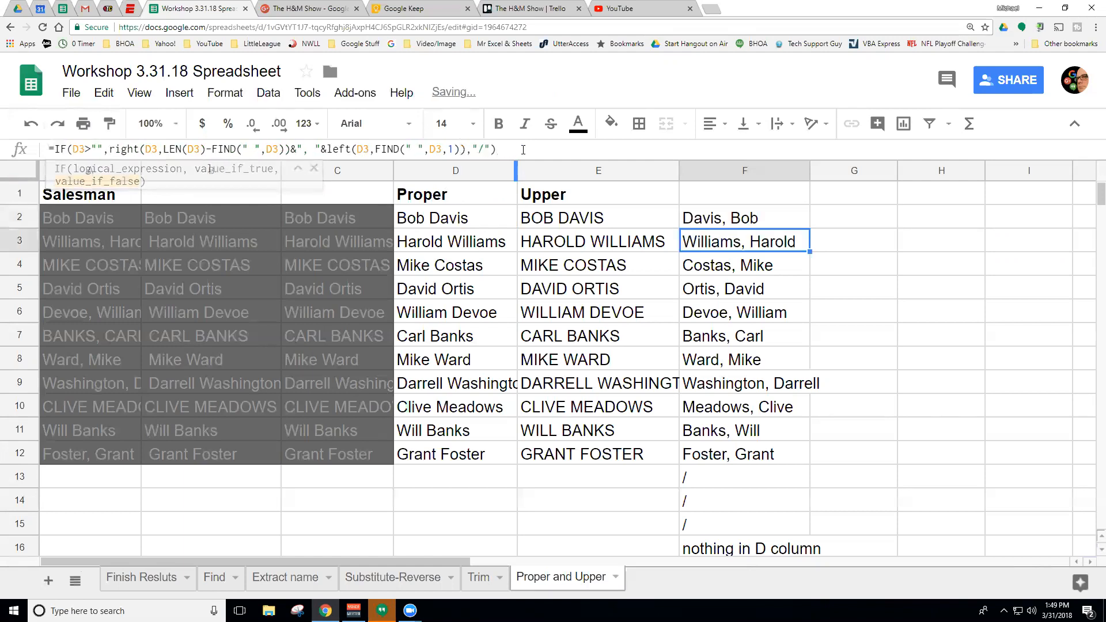
Fill the D2<"" version of the formula from F2 down to F15
{"action": "left_click", "coordinate": [782, 219]}
{"action": "left_click_drag", "start_coordinate": [809, 228], "coordinate": [809, 520]}
{"action": "mouse_move", "coordinate": [808, 505]}
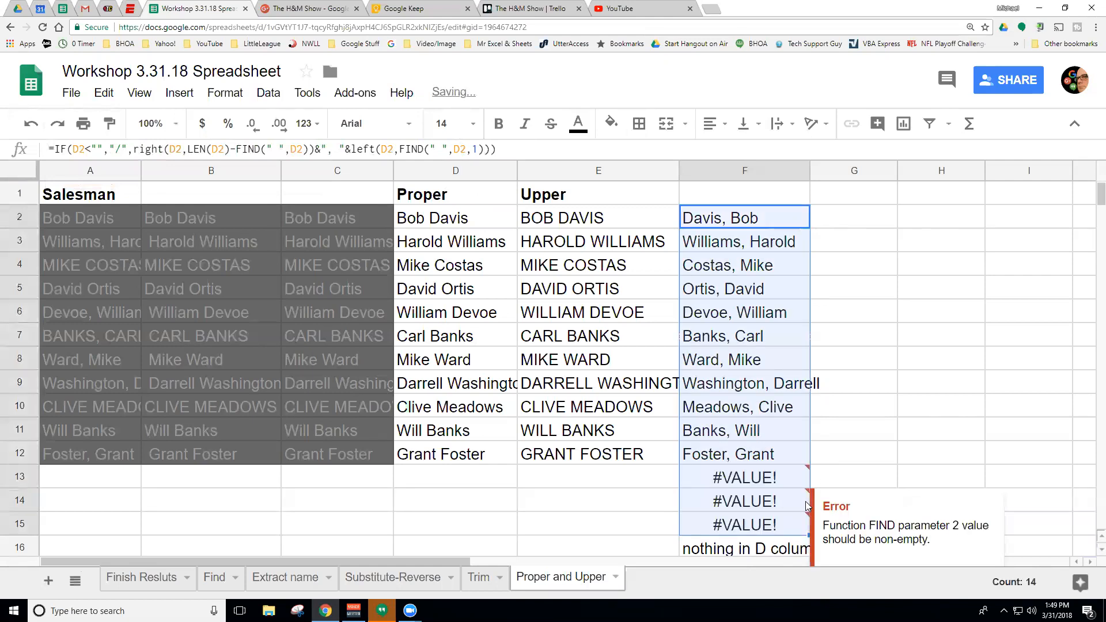
Change the condition in F13's IF formula to D13<>"", commit it and reselect the cell
{"action": "left_click", "coordinate": [773, 485]}
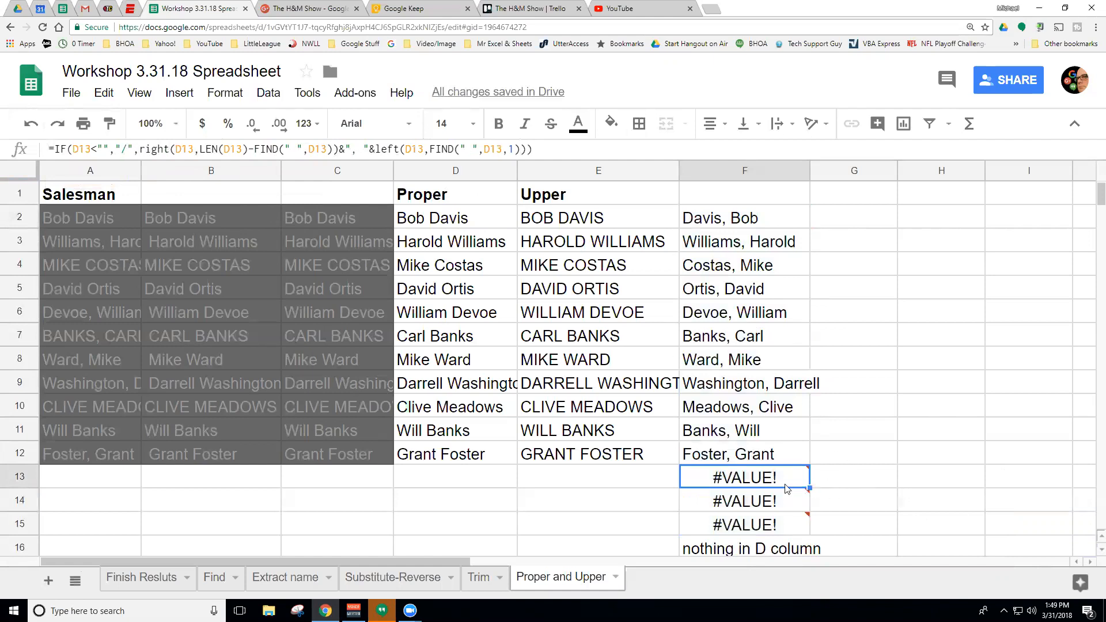
{"action": "mouse_move", "coordinate": [808, 464]}
{"action": "left_click", "coordinate": [95, 149]}
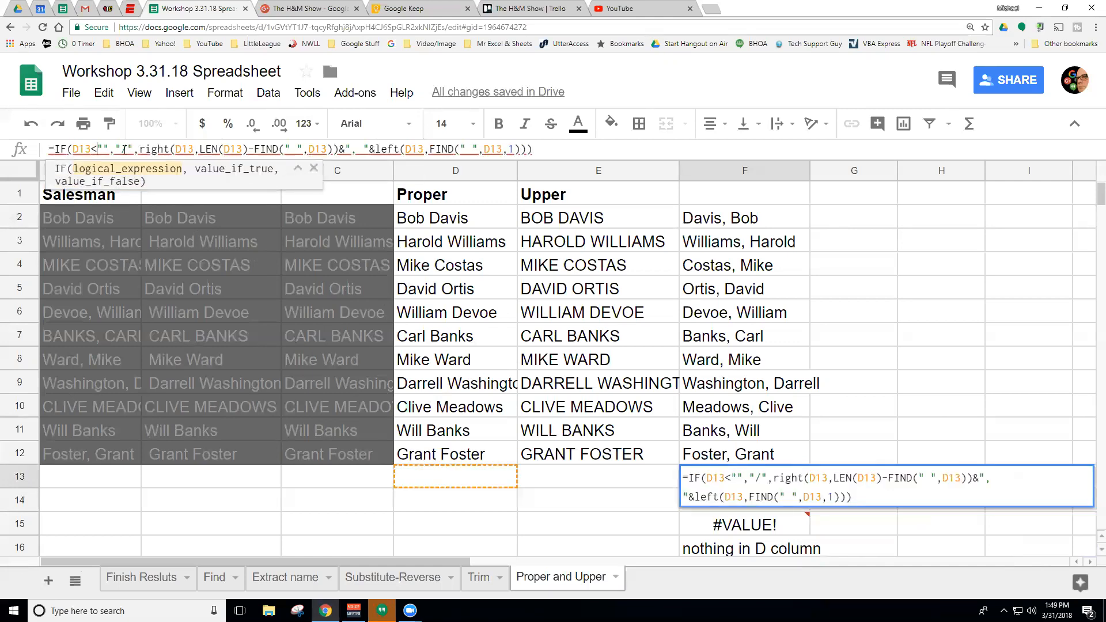
{"action": "type", "text": ">"}
{"action": "key", "text": "Return"}
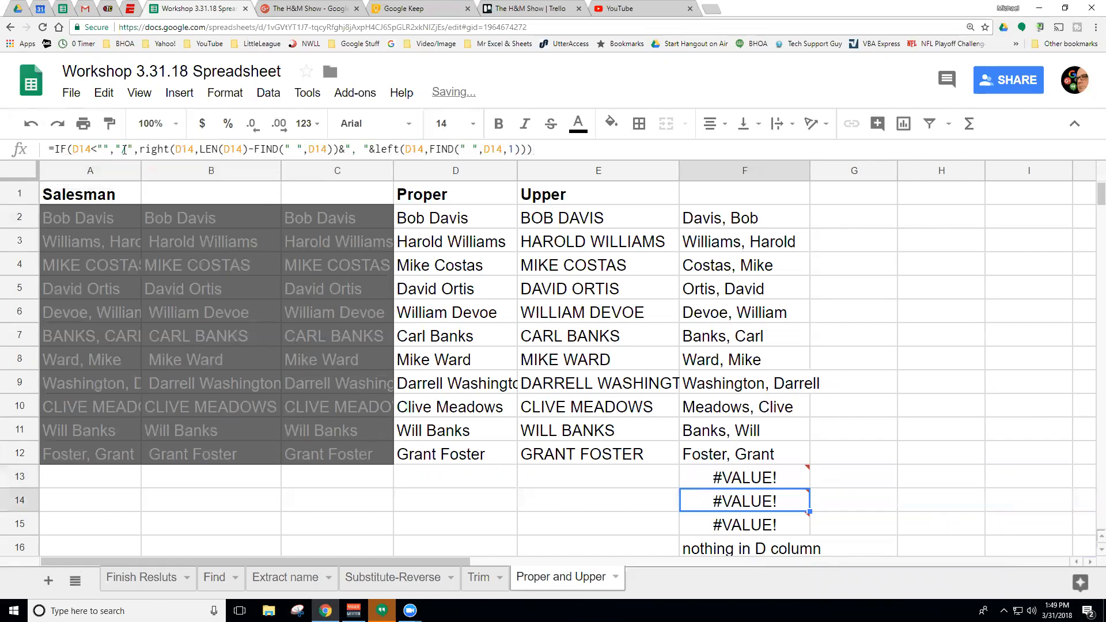
{"action": "left_click", "coordinate": [789, 484]}
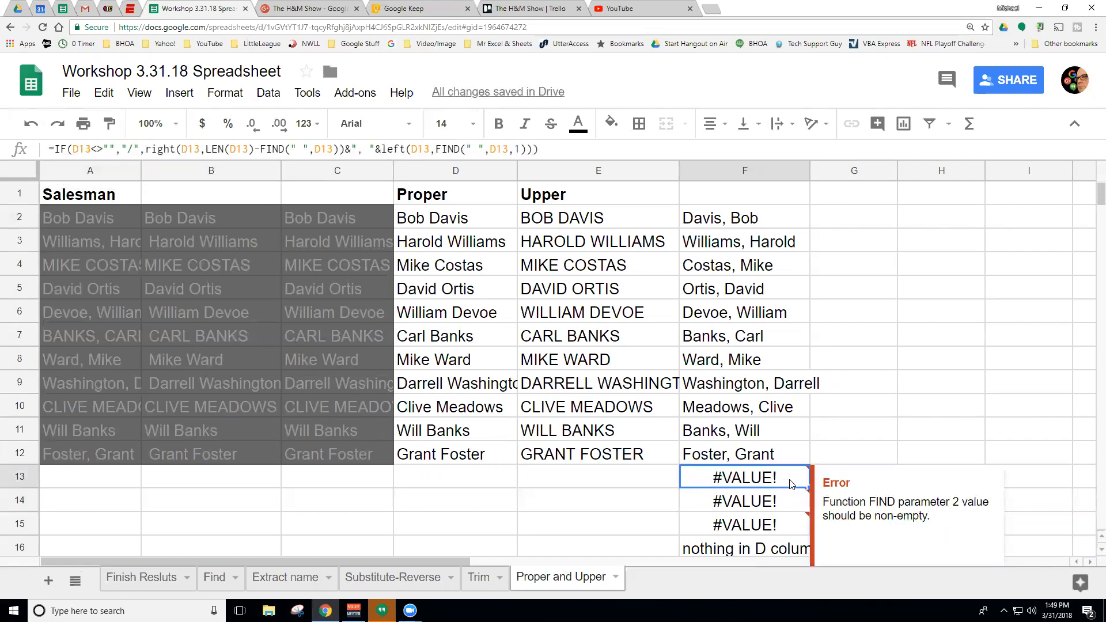
Examine the IF and FIND arguments in F5's formula and read the error note on F13, leaving both formulas alone
{"action": "left_click", "coordinate": [822, 470]}
{"action": "left_click", "coordinate": [743, 291]}
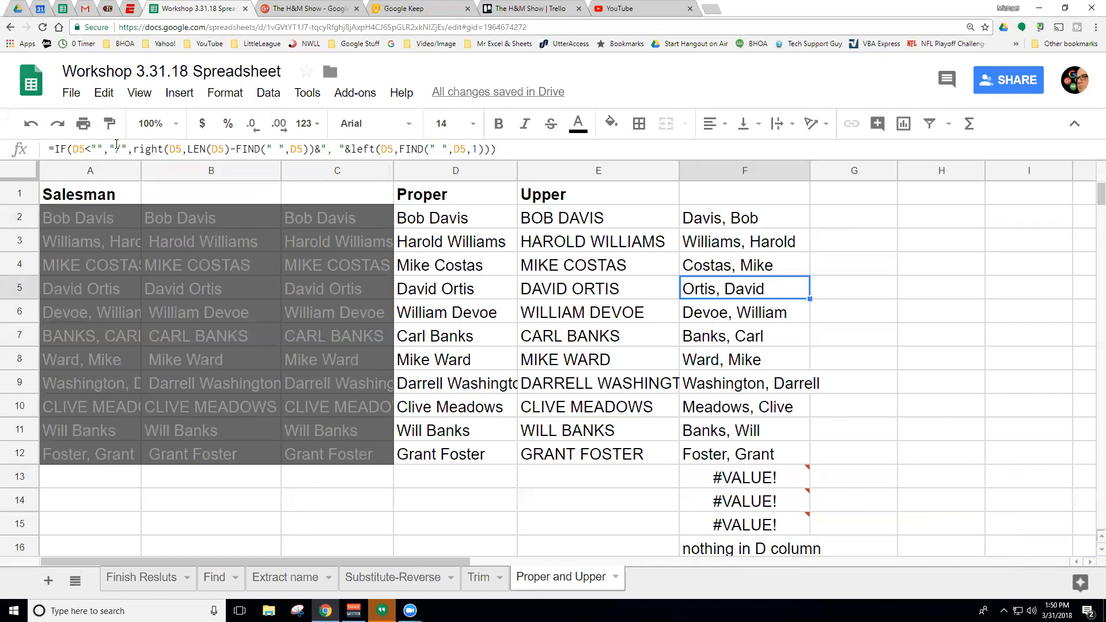
{"action": "left_click", "coordinate": [99, 148]}
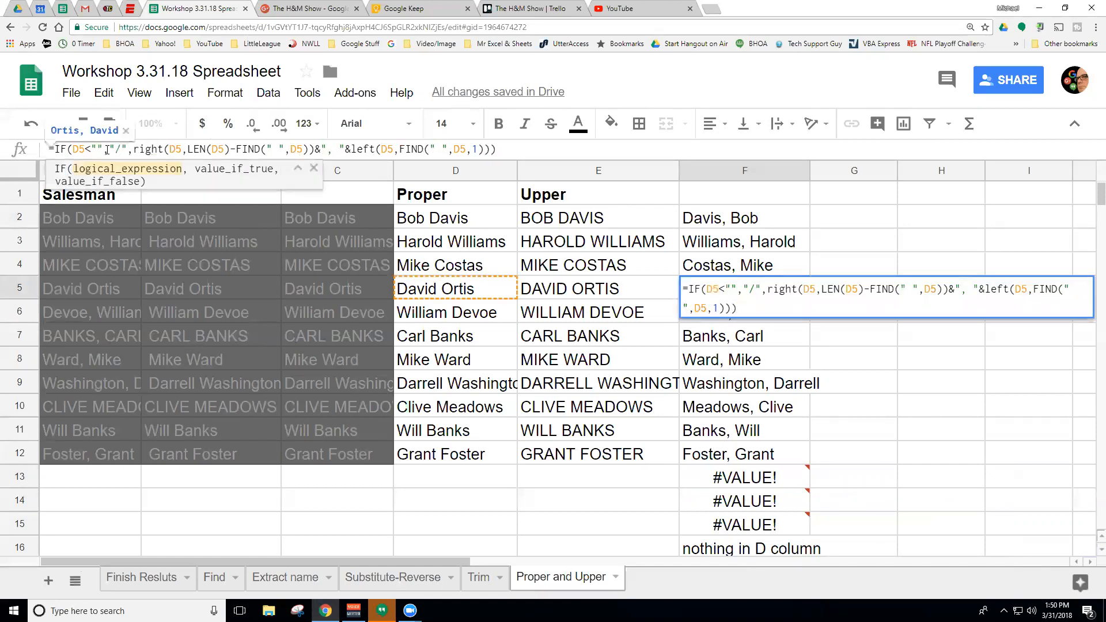
{"action": "left_click", "coordinate": [282, 150]}
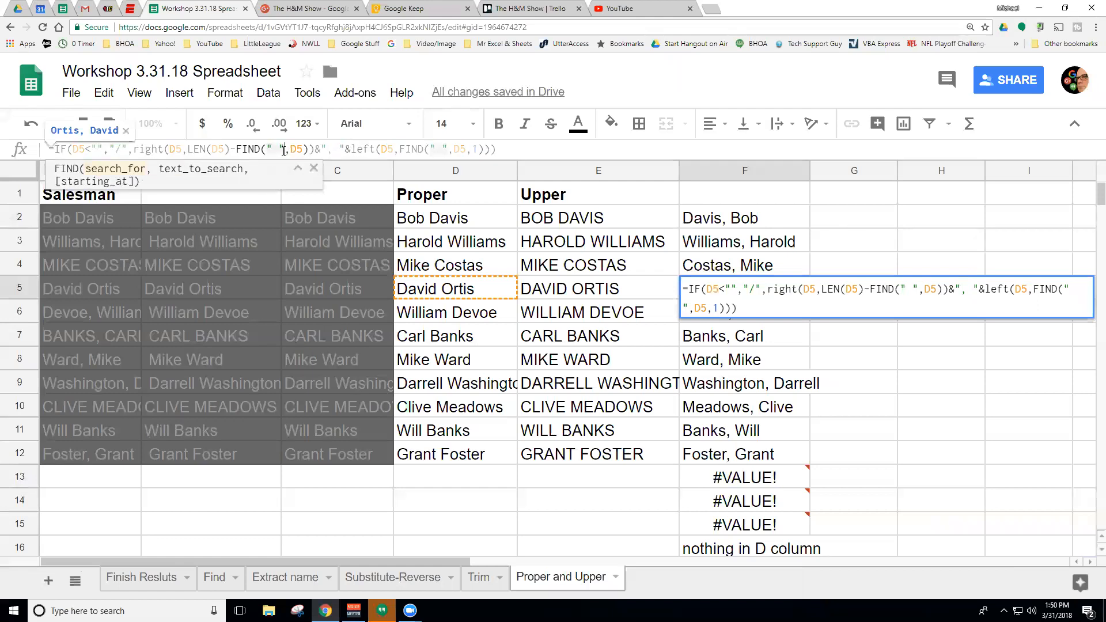
{"action": "left_click", "coordinate": [451, 149]}
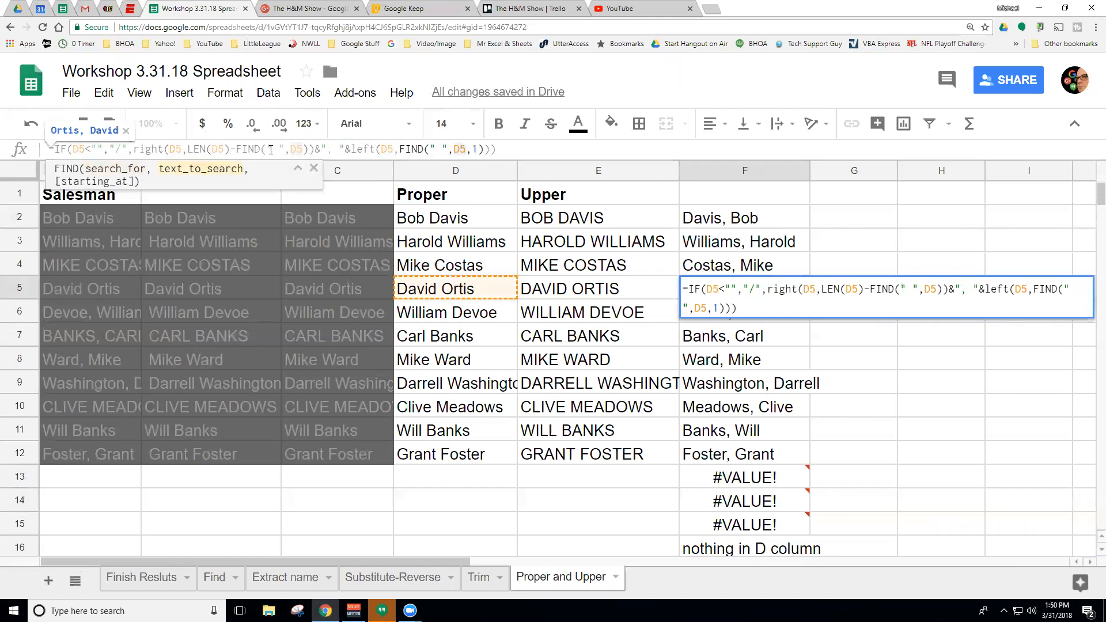
{"action": "left_click", "coordinate": [783, 481]}
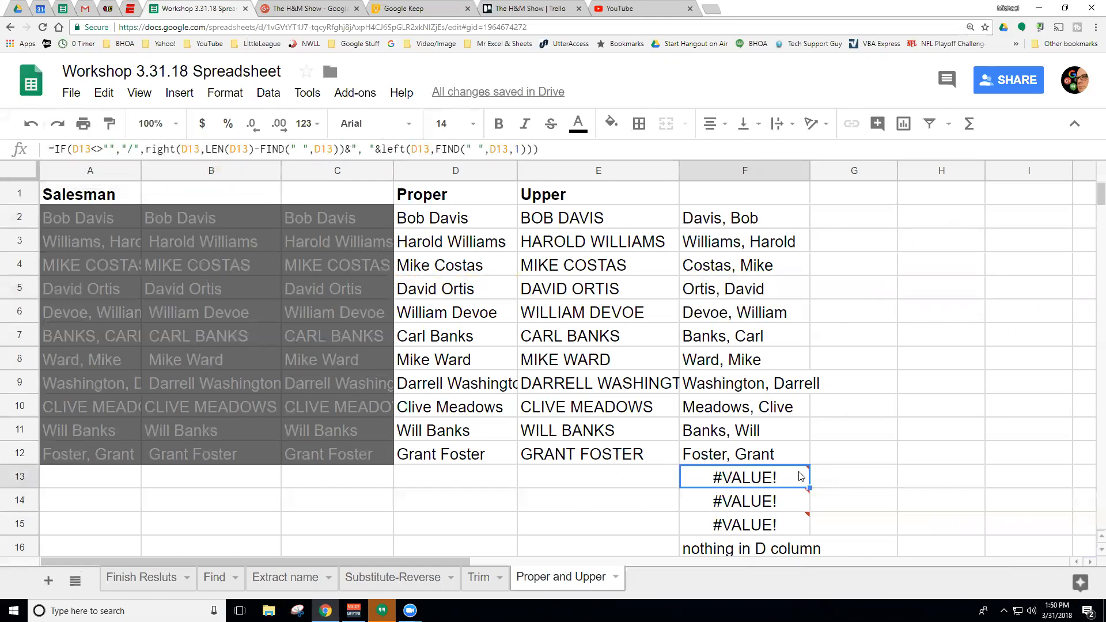
{"action": "mouse_move", "coordinate": [805, 471]}
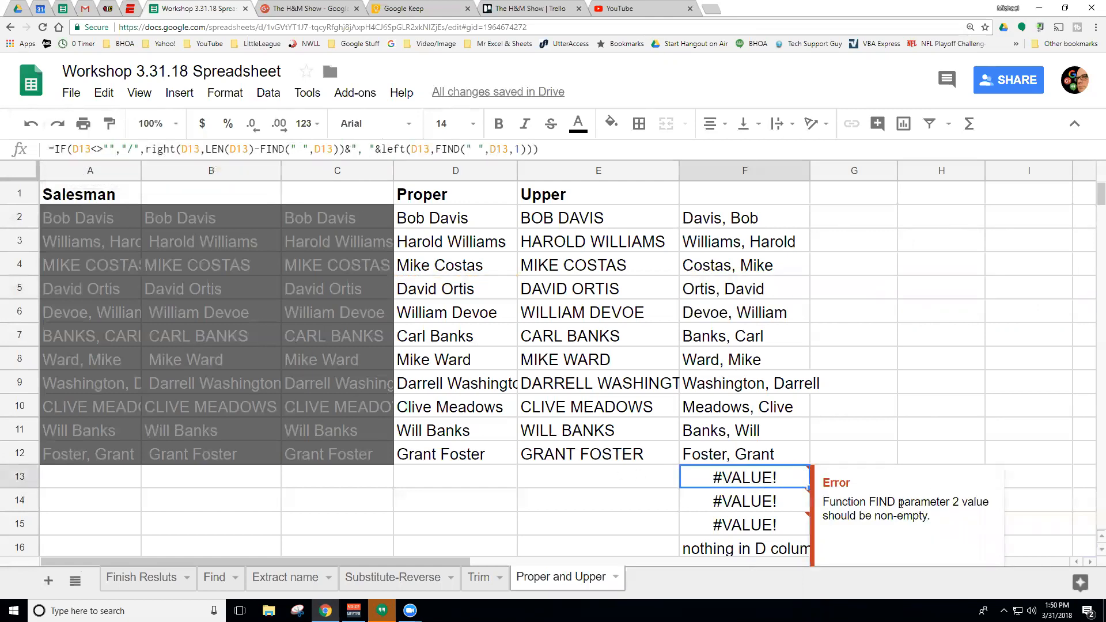
Undo the F13 condition edit and the last fill of column F, and compare the formulas in F2 and F4
{"action": "left_click", "coordinate": [27, 124]}
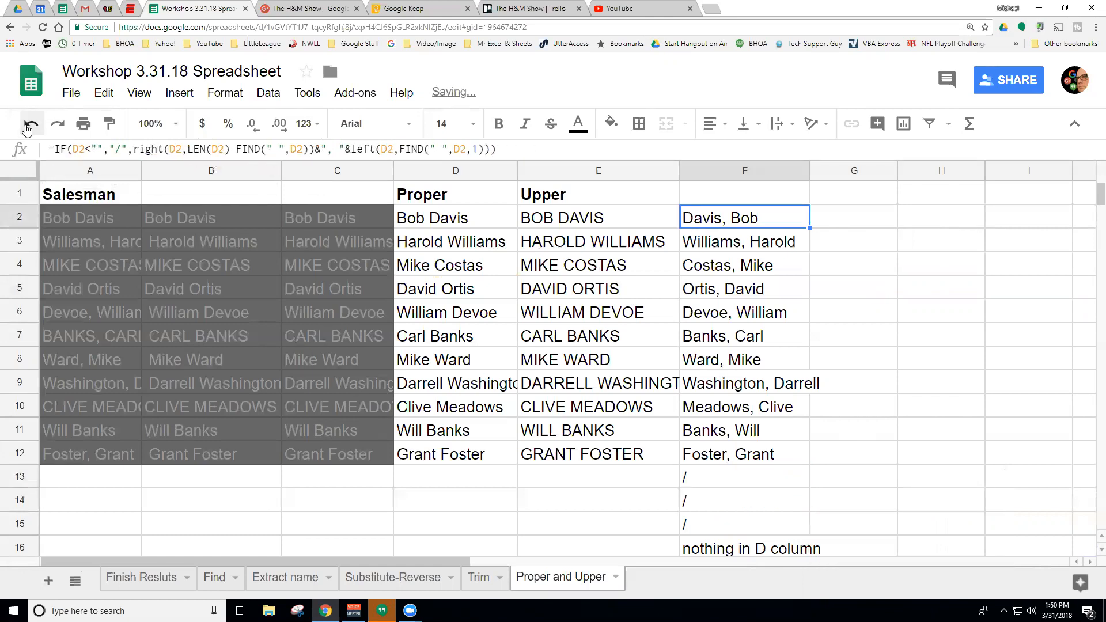
{"action": "left_click", "coordinate": [765, 251]}
{"action": "left_click", "coordinate": [770, 214]}
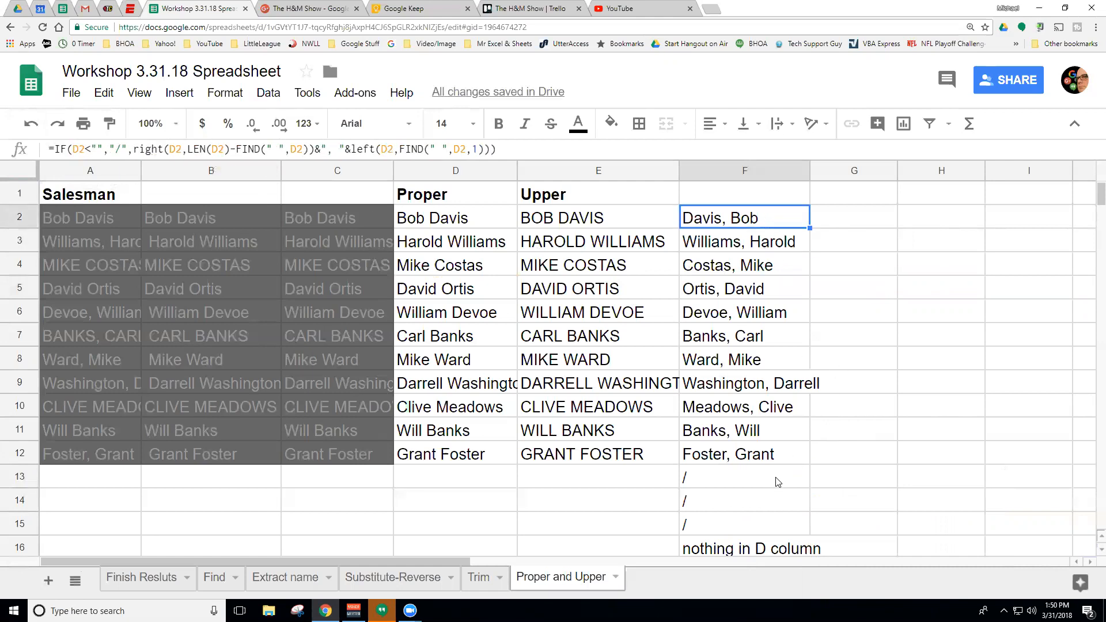
{"action": "left_click", "coordinate": [741, 271]}
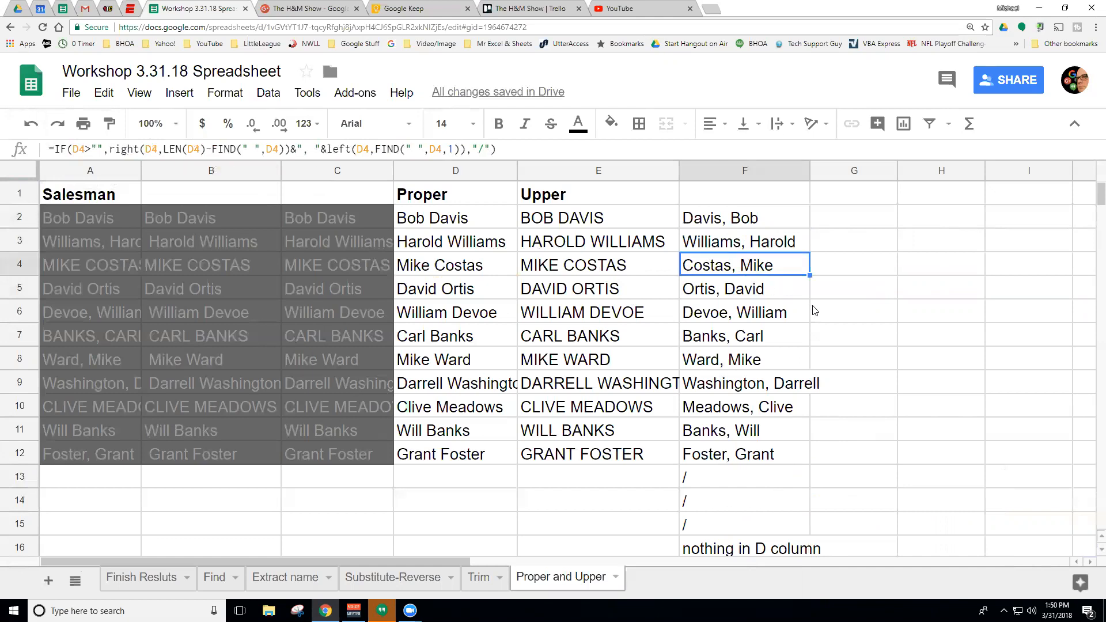
{"action": "left_click", "coordinate": [783, 226]}
{"action": "left_click", "coordinate": [844, 221]}
{"action": "left_click", "coordinate": [755, 242]}
Try to insert the text "Dear " directly before the RIGHT function in F2's IF formula and commit it
{"action": "left_click", "coordinate": [752, 224]}
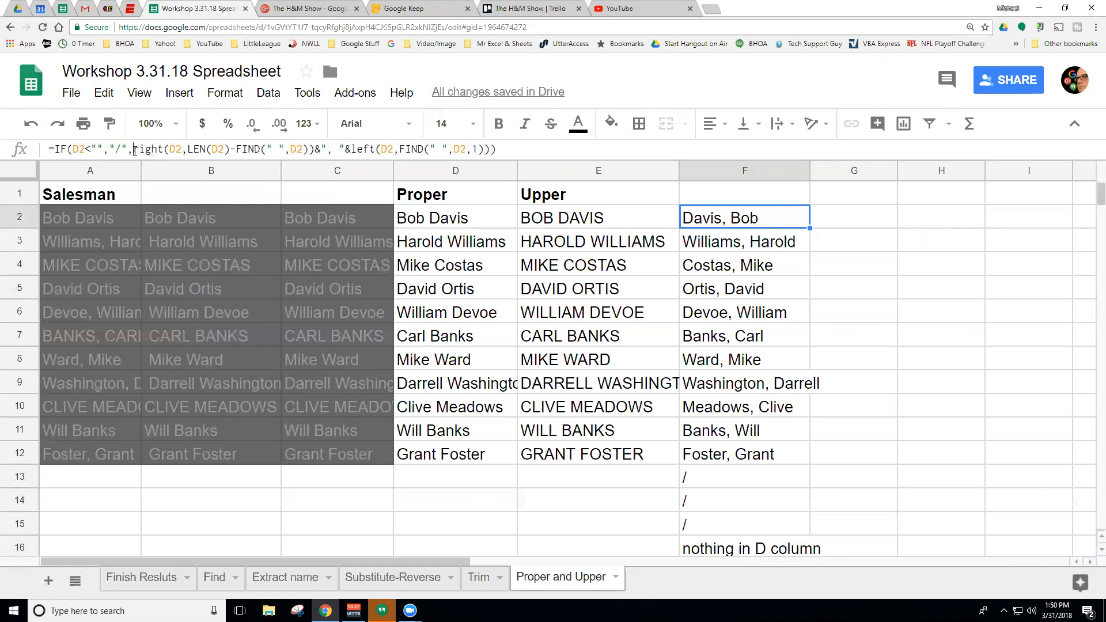
{"action": "left_click", "coordinate": [134, 150]}
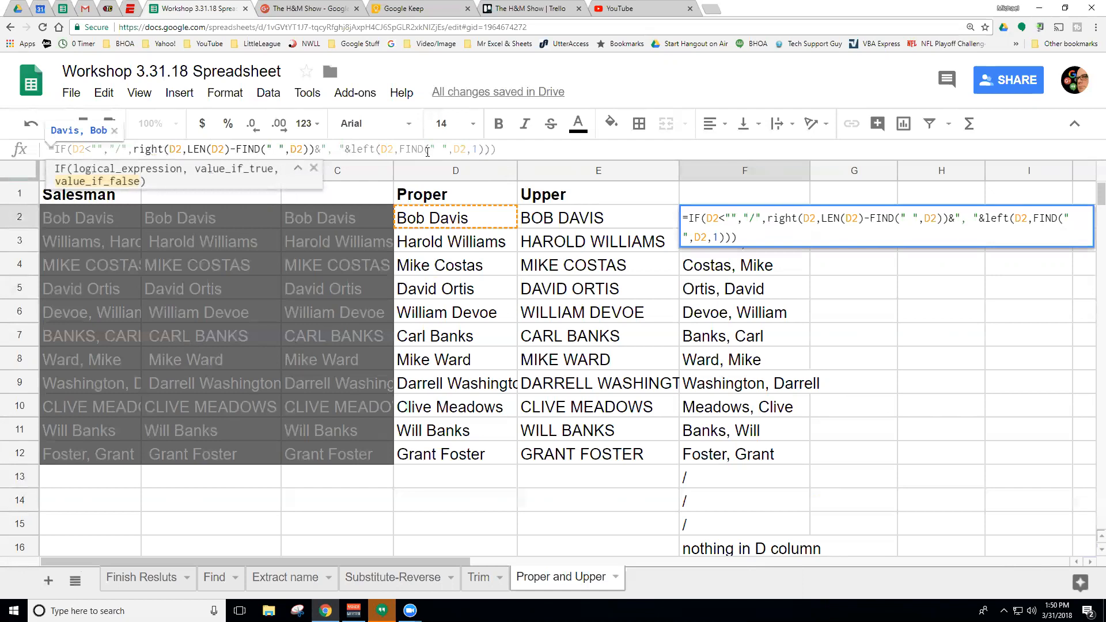
{"action": "type", "text": "Dear"}
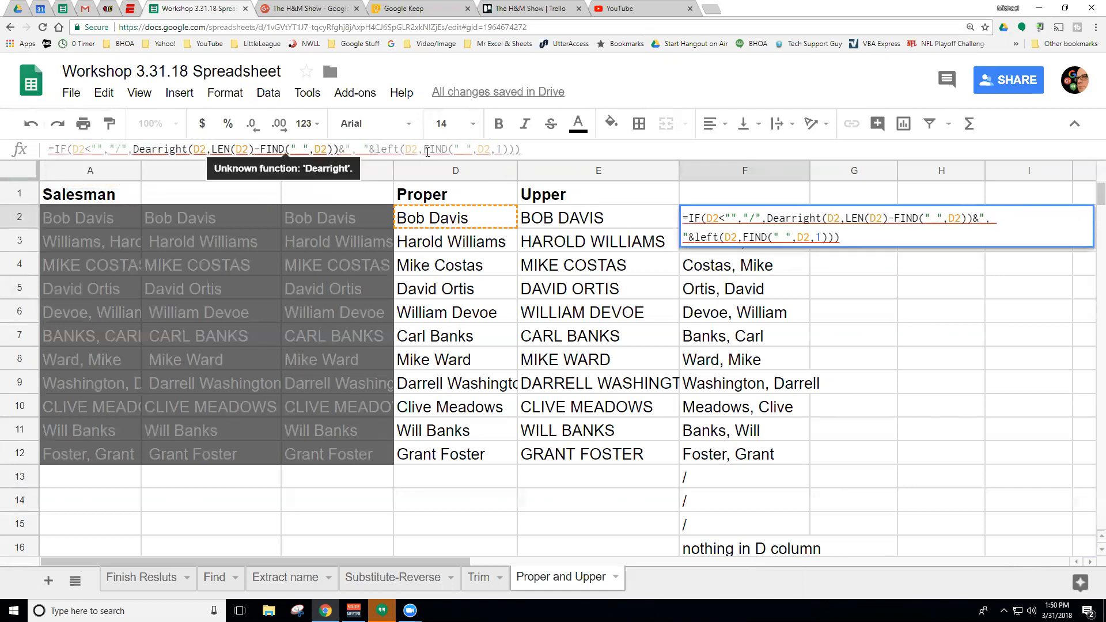
{"action": "key", "text": "BackSpace"}
{"action": "key", "text": "BackSpace"}
{"action": "key", "text": "BackSpace"}
{"action": "key", "text": "BackSpace"}
{"action": "type", "text": "\""}
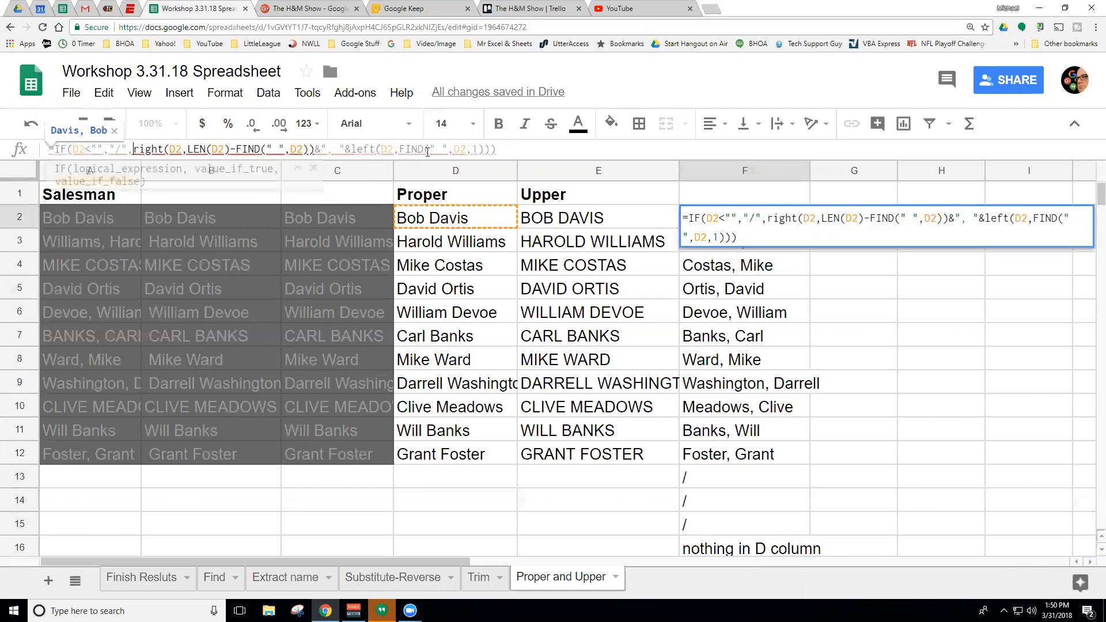
{"action": "type", "text": "Dear "}
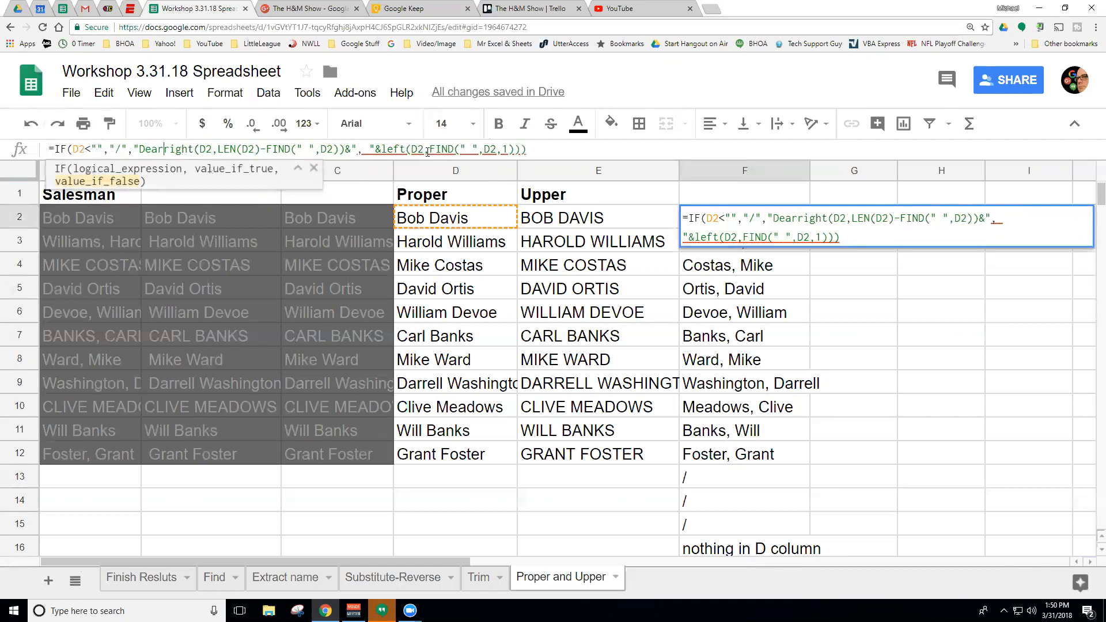
{"action": "type", "text": "\""}
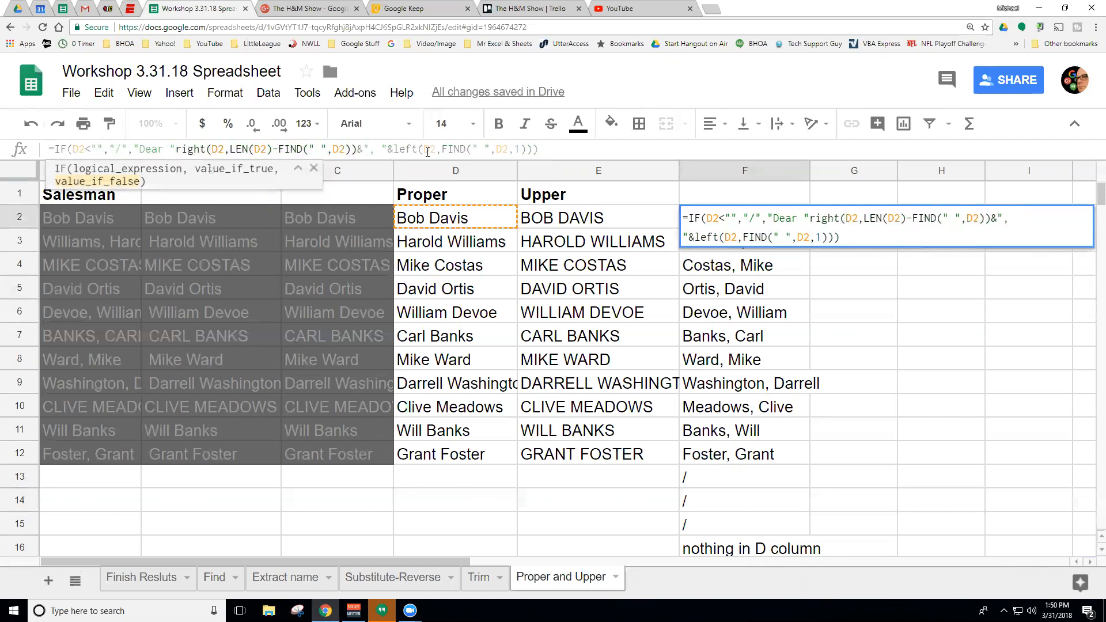
{"action": "key", "text": "Return"}
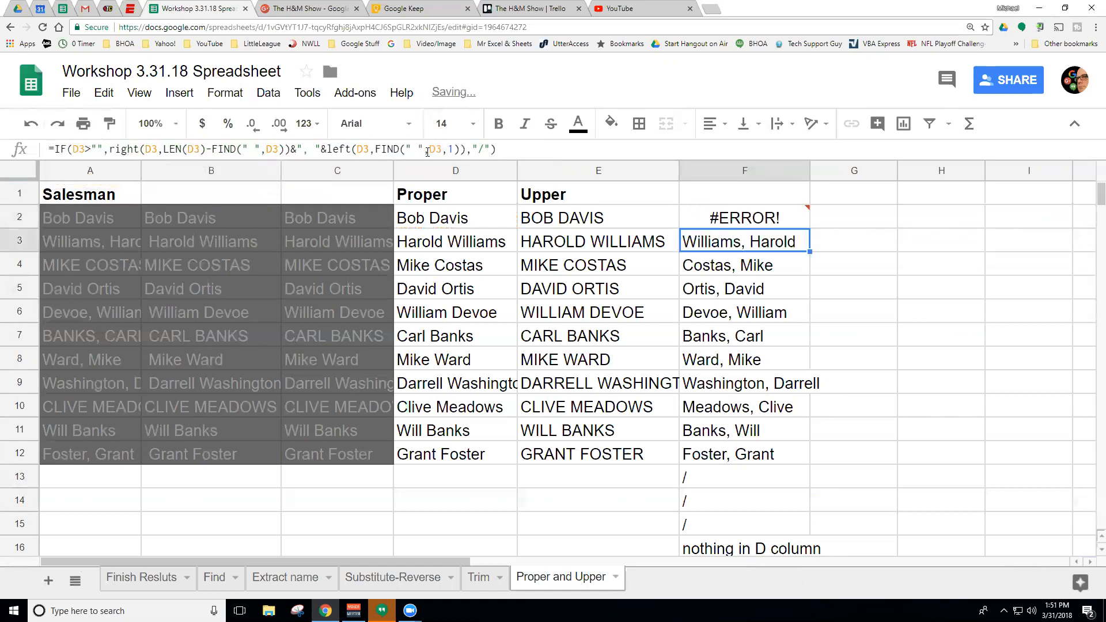
{"action": "left_click", "coordinate": [742, 222]}
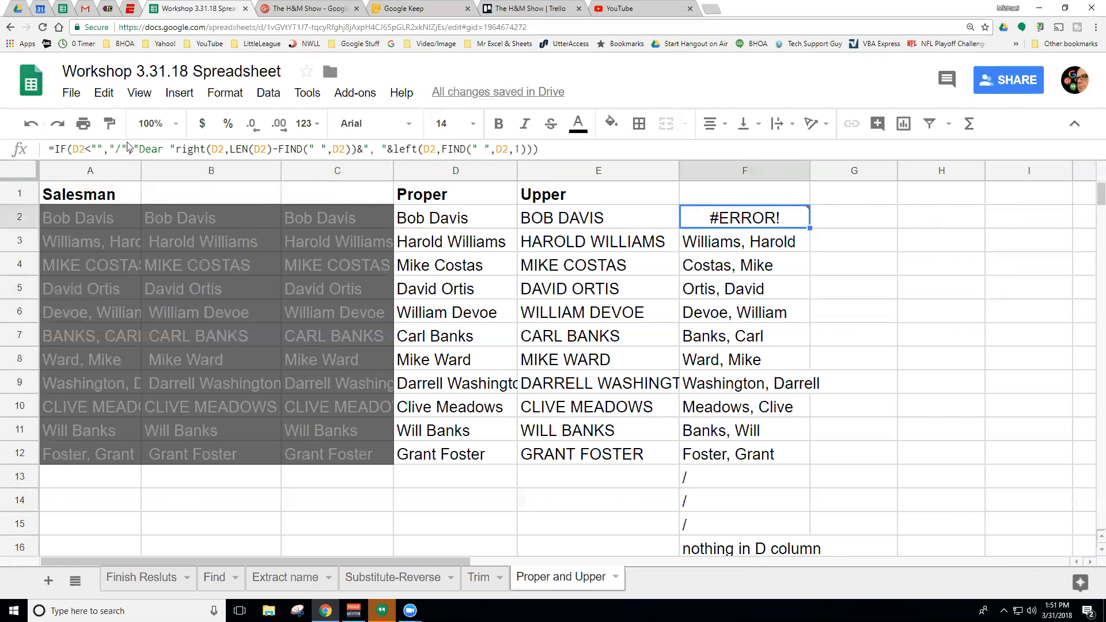
Undo the recent edits and fills until F2's formula again uses the D2<>"" condition with "nothing in D column"
{"action": "left_click", "coordinate": [30, 124]}
{"action": "left_click", "coordinate": [31, 123]}
{"action": "left_click", "coordinate": [31, 124]}
{"action": "left_click", "coordinate": [31, 123]}
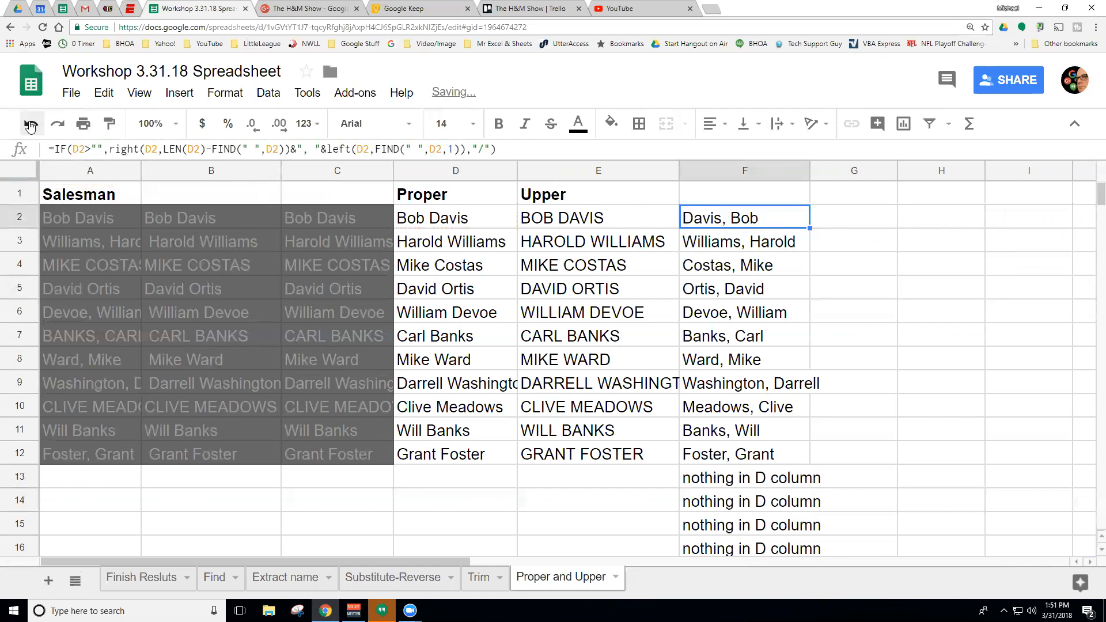
{"action": "left_click", "coordinate": [29, 127]}
{"action": "left_click", "coordinate": [29, 127]}
{"action": "left_click", "coordinate": [29, 127]}
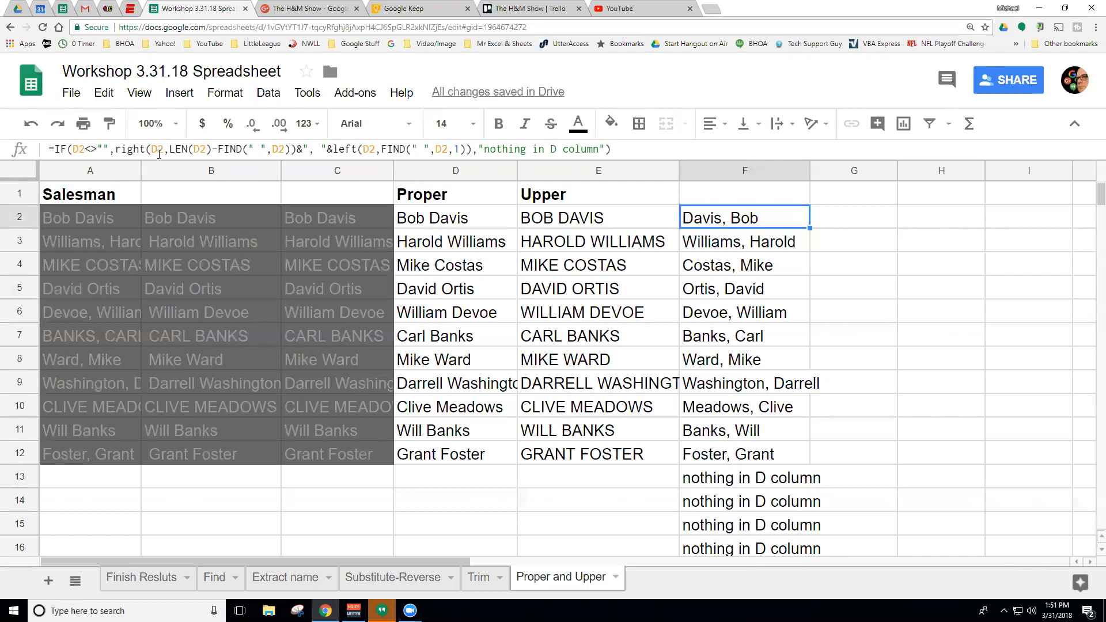
Insert "Dear "& before the RIGHT function in F2's IF formula and commit it
{"action": "left_click", "coordinate": [116, 150]}
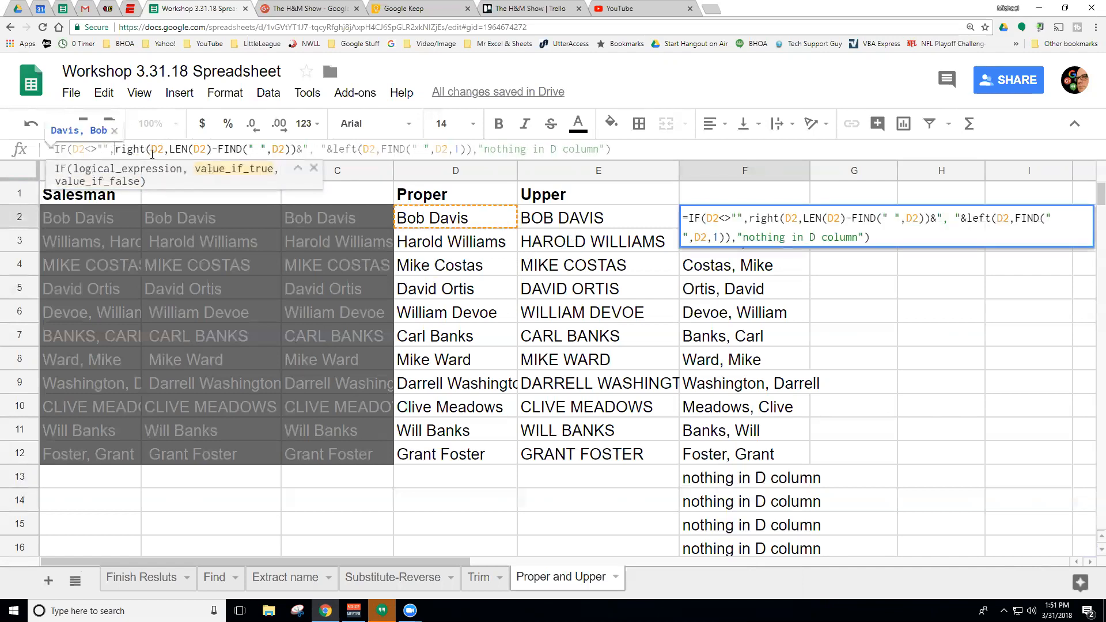
{"action": "type", "text": "\"Dear "}
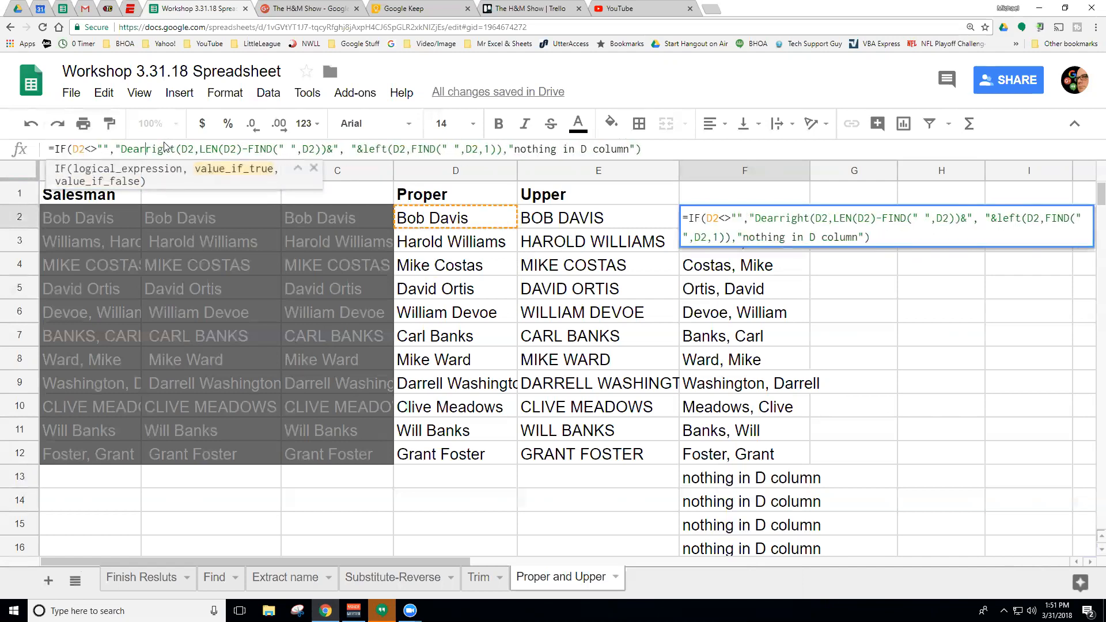
{"action": "type", "text": "\"&"}
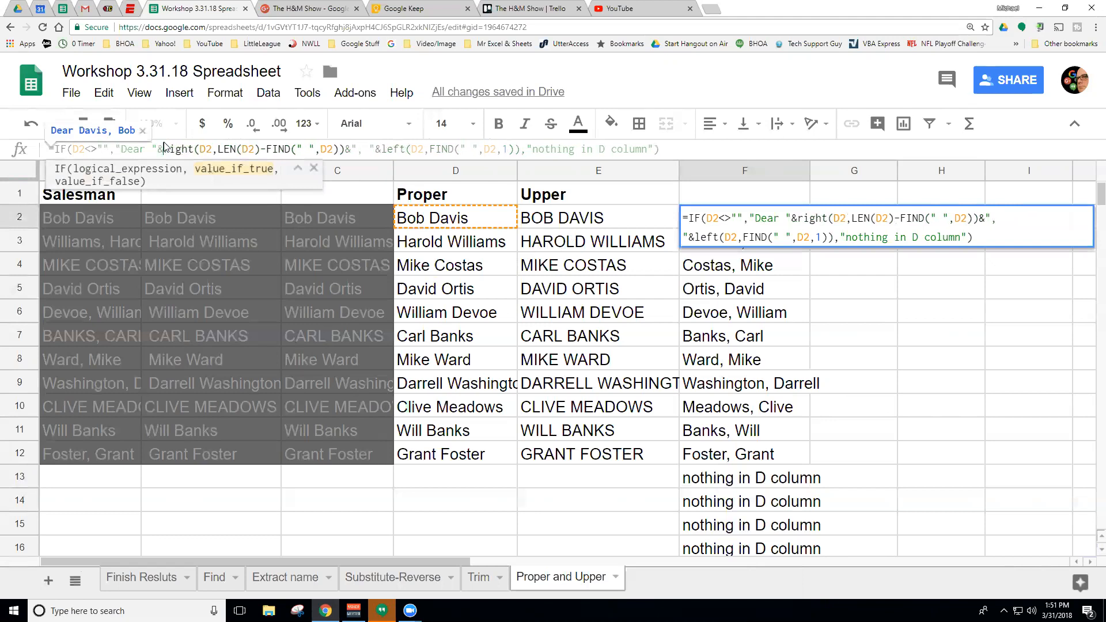
{"action": "key", "text": "Return"}
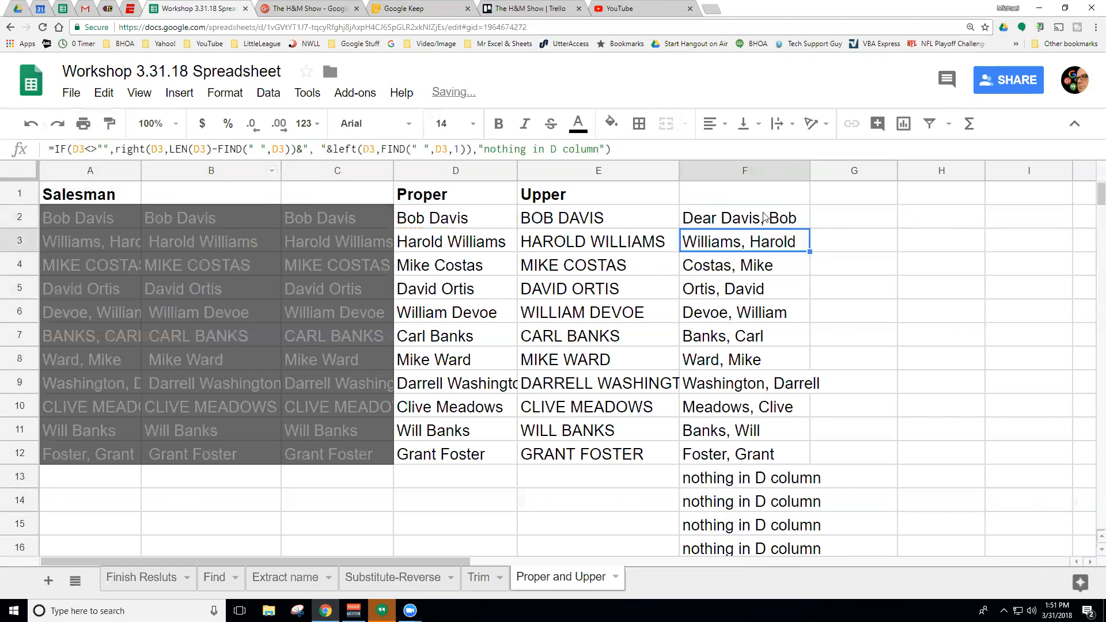
Fill the greeting formula from F2 down to F13
{"action": "left_click", "coordinate": [747, 222]}
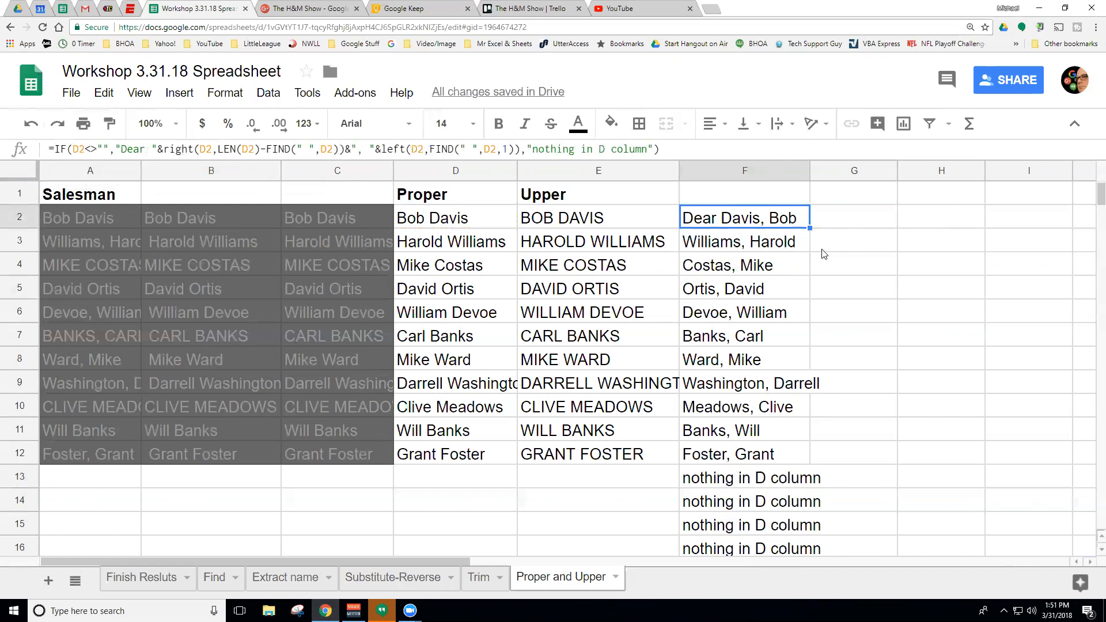
{"action": "left_click_drag", "start_coordinate": [809, 228], "coordinate": [823, 482]}
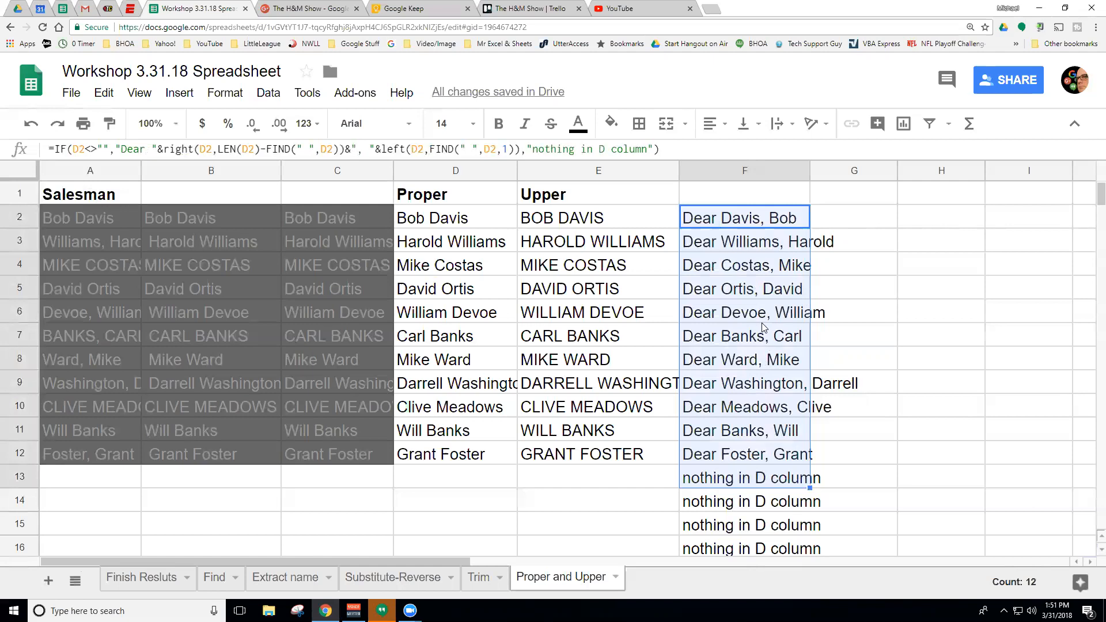
{"action": "left_click", "coordinate": [838, 220]}
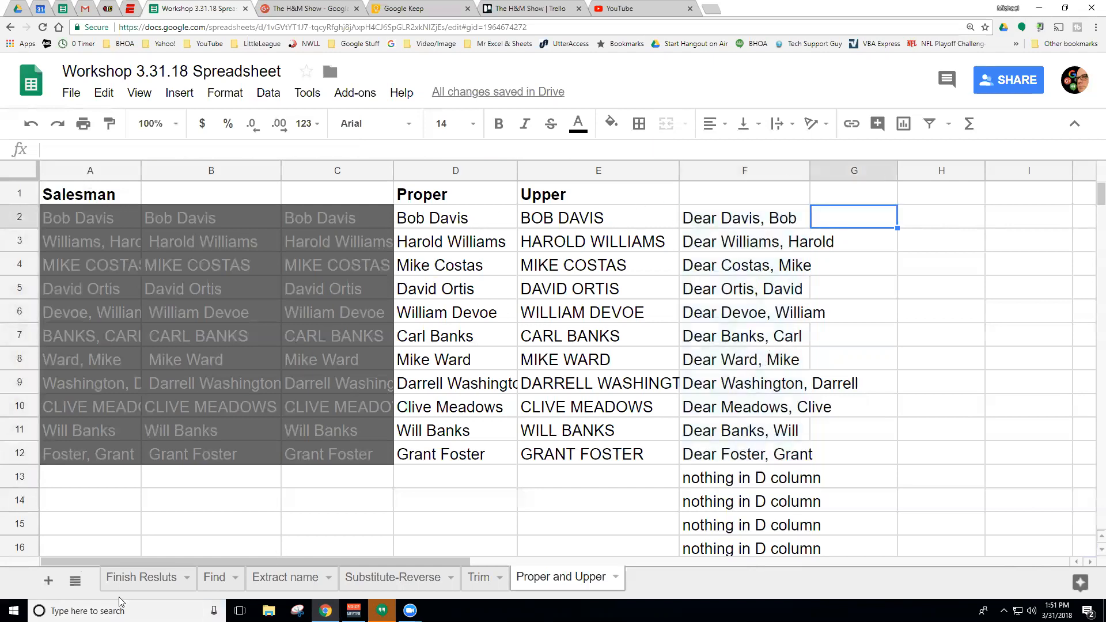
On the Finish Resluts sheet, compare the original salesman entries in column A with the cleaned names and formulas in column D
{"action": "left_click", "coordinate": [122, 576]}
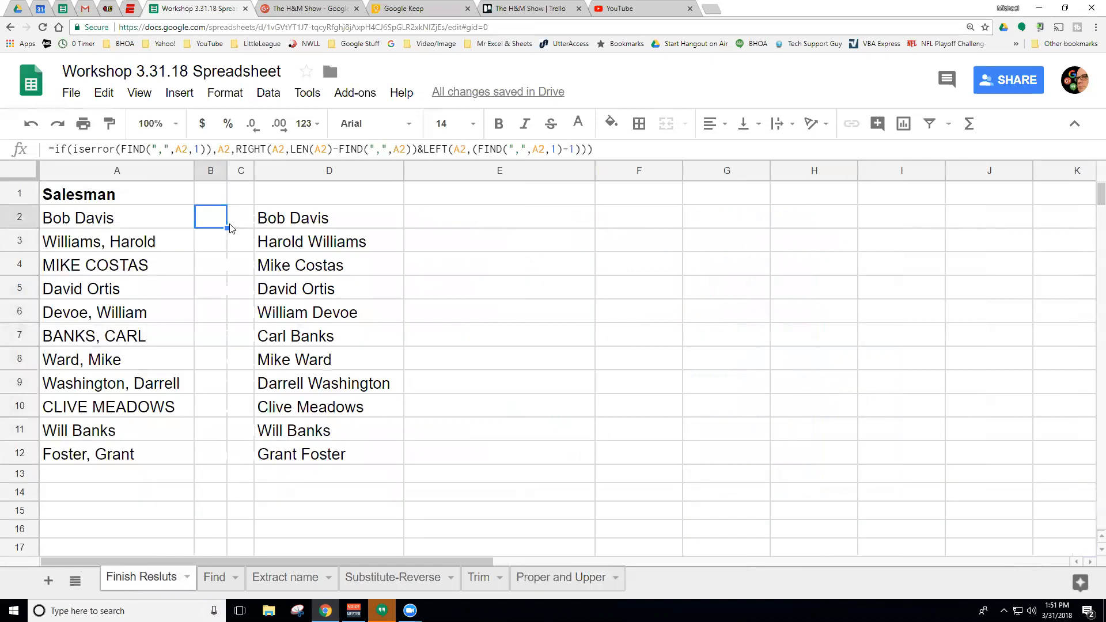
{"action": "left_click", "coordinate": [156, 211]}
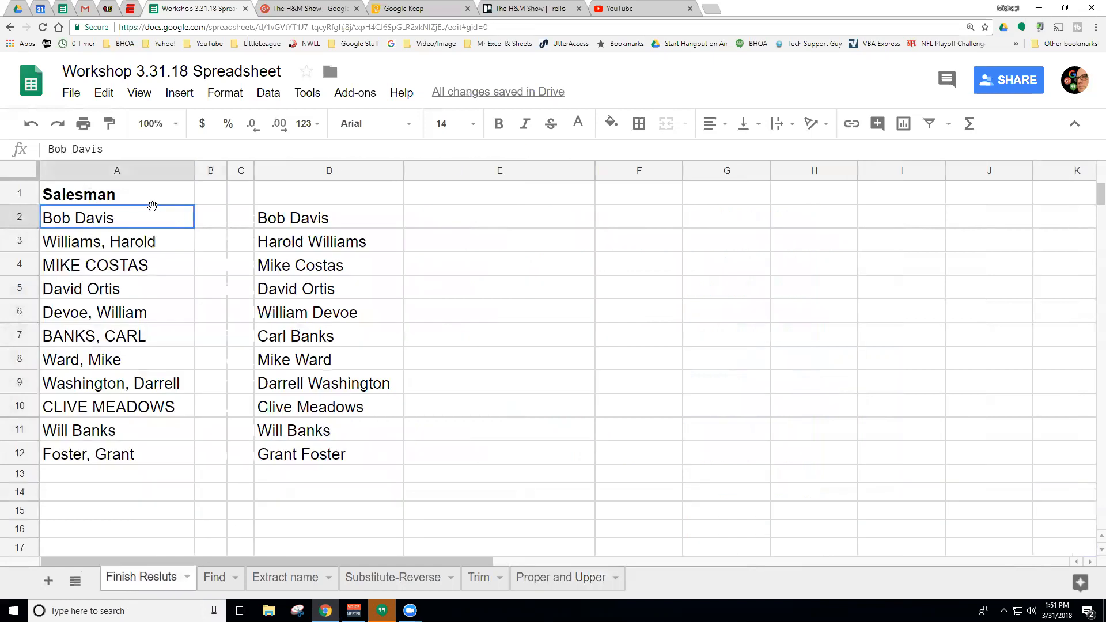
{"action": "left_click", "coordinate": [132, 248]}
{"action": "left_click", "coordinate": [134, 270]}
{"action": "left_click", "coordinate": [303, 219]}
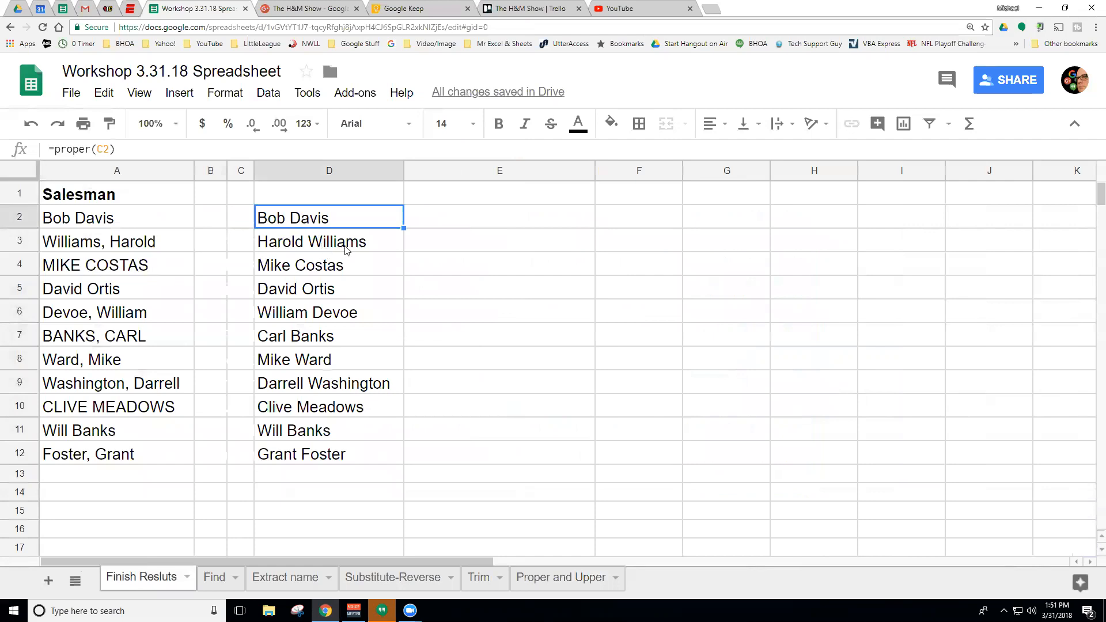
{"action": "left_click", "coordinate": [345, 271]}
{"action": "left_click", "coordinate": [348, 294]}
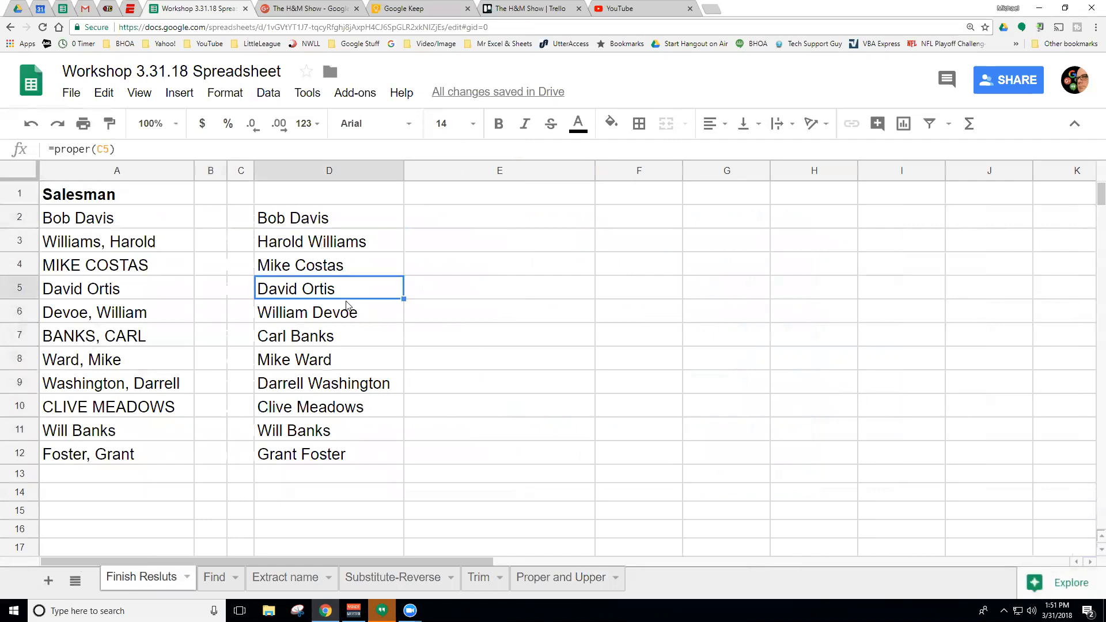
{"action": "left_click", "coordinate": [347, 316]}
{"action": "left_click", "coordinate": [350, 341]}
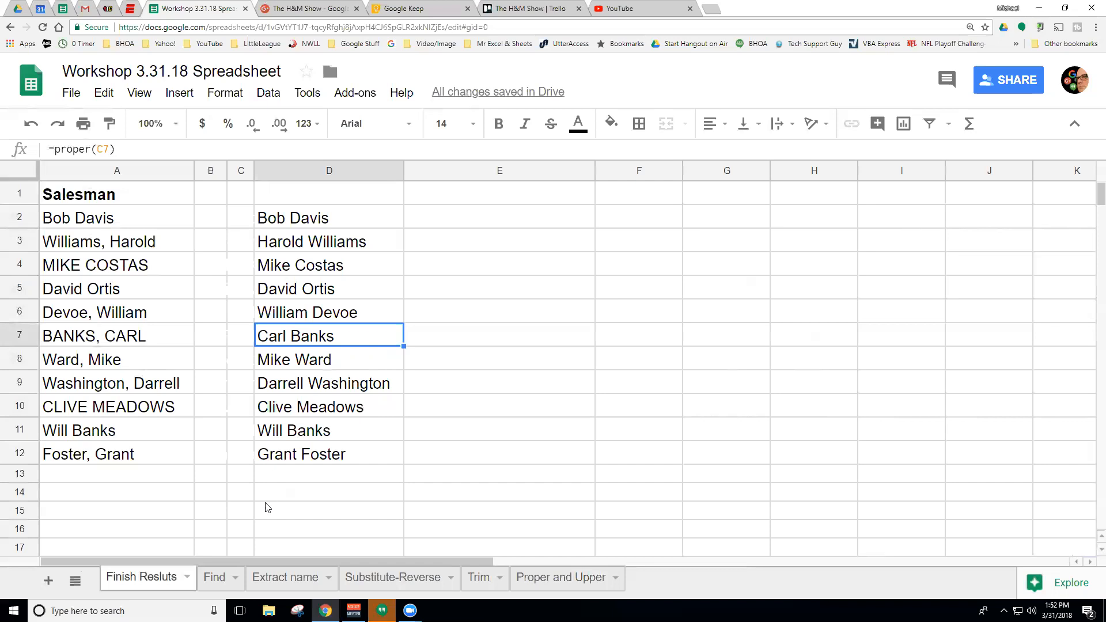
On the Find sheet, enter the date 10/12/18 in D8
{"action": "left_click", "coordinate": [218, 578]}
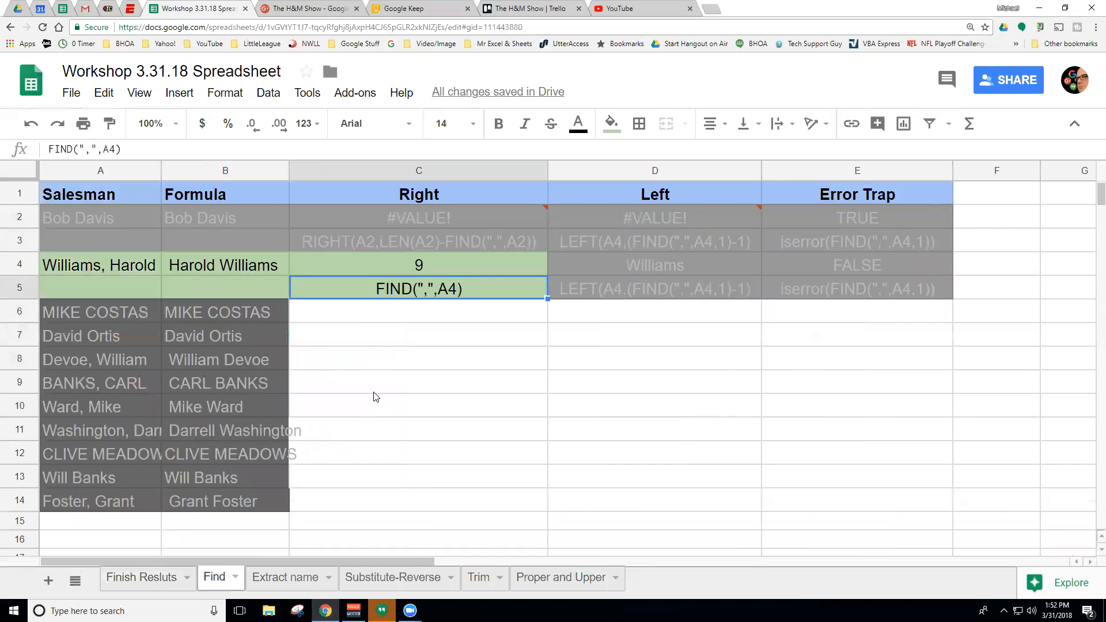
{"action": "left_click", "coordinate": [393, 362]}
{"action": "left_click", "coordinate": [417, 313]}
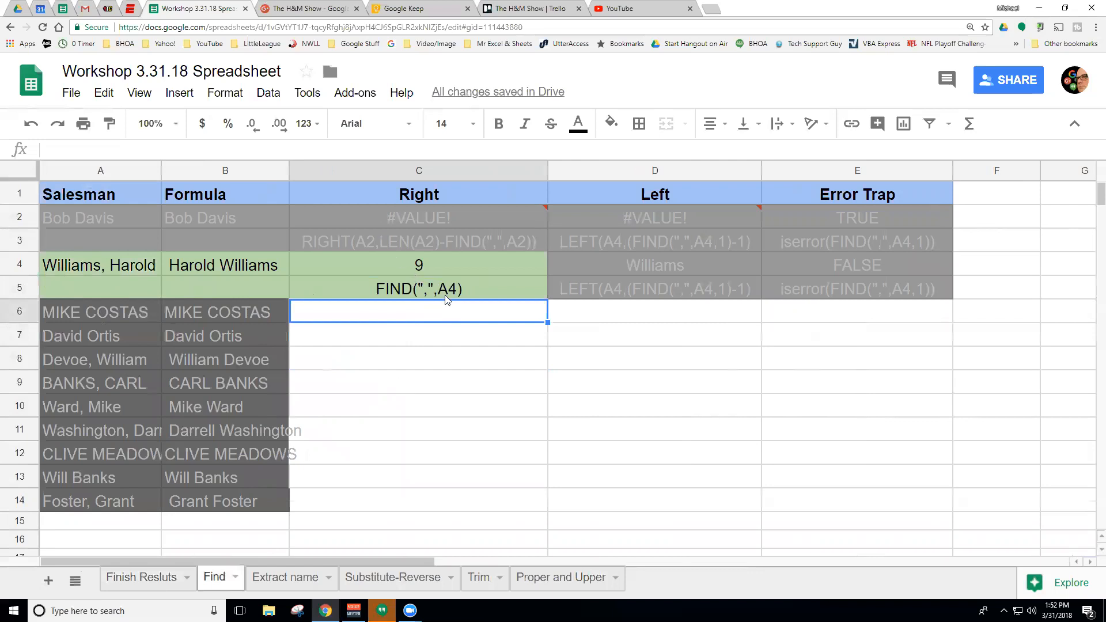
{"action": "left_click", "coordinate": [424, 335]}
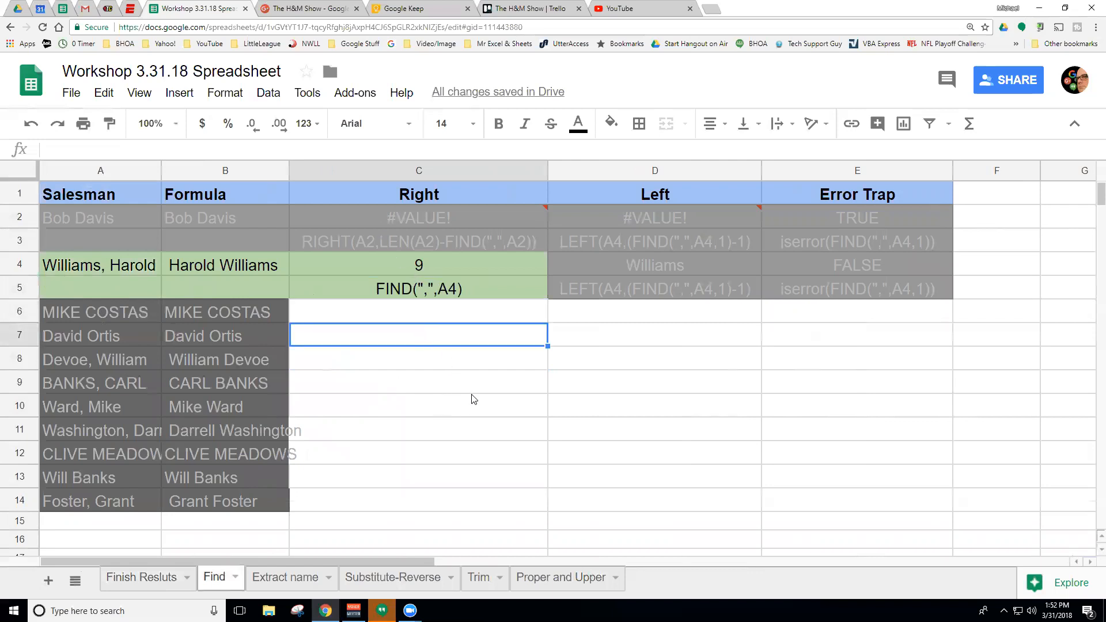
{"action": "double_click", "coordinate": [596, 368]}
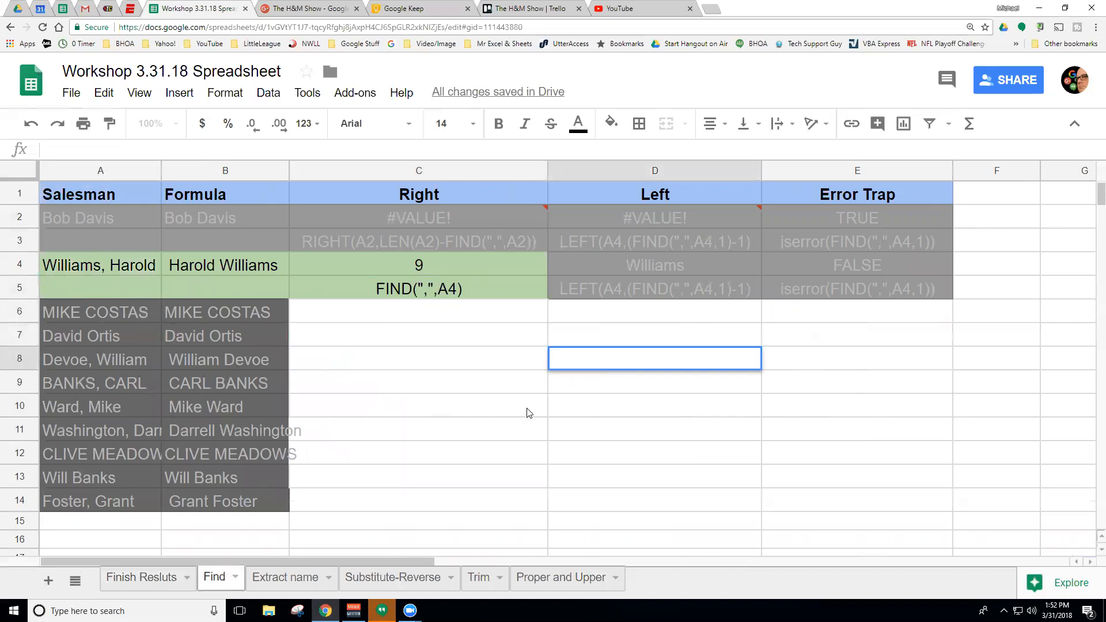
{"action": "type", "text": "10/12/1/"}
{"action": "key", "text": "BackSpace"}
{"action": "type", "text": "8"}
{"action": "key", "text": "Return"}
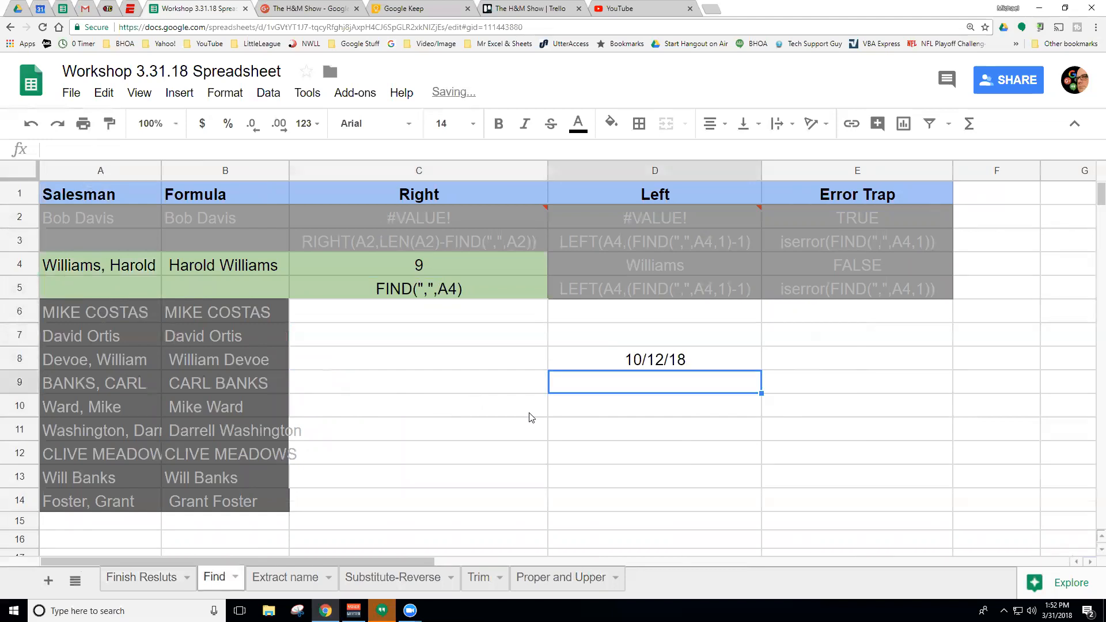
Check the slashes in D8's date without editing it, and enter 101218 in E8 as the version without slashes
{"action": "left_click", "coordinate": [803, 363]}
{"action": "left_click", "coordinate": [643, 363]}
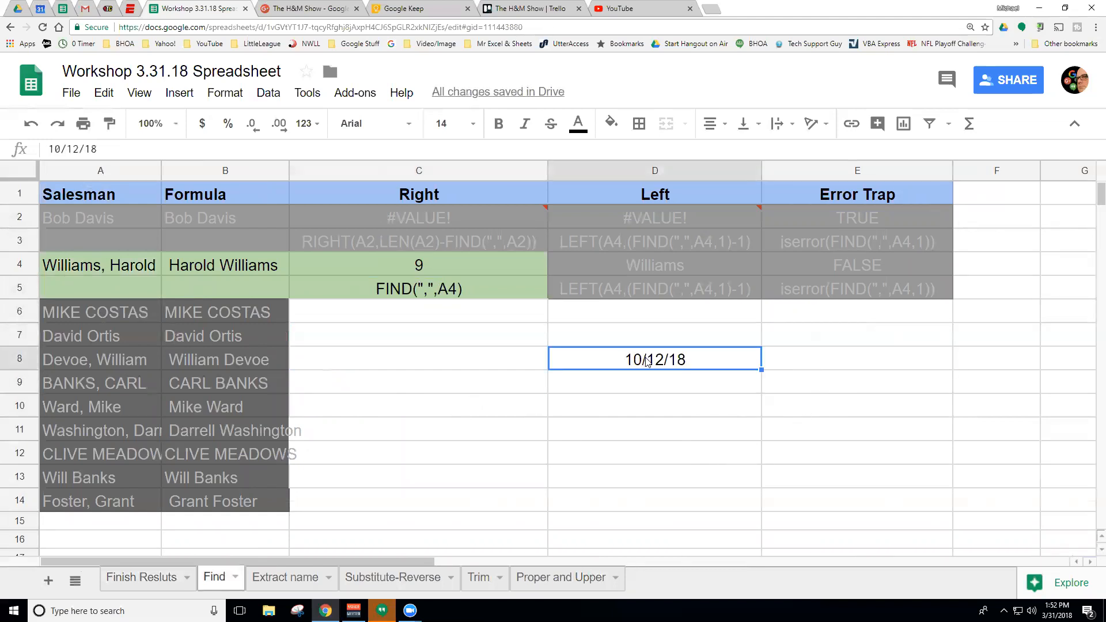
{"action": "double_click", "coordinate": [645, 360]}
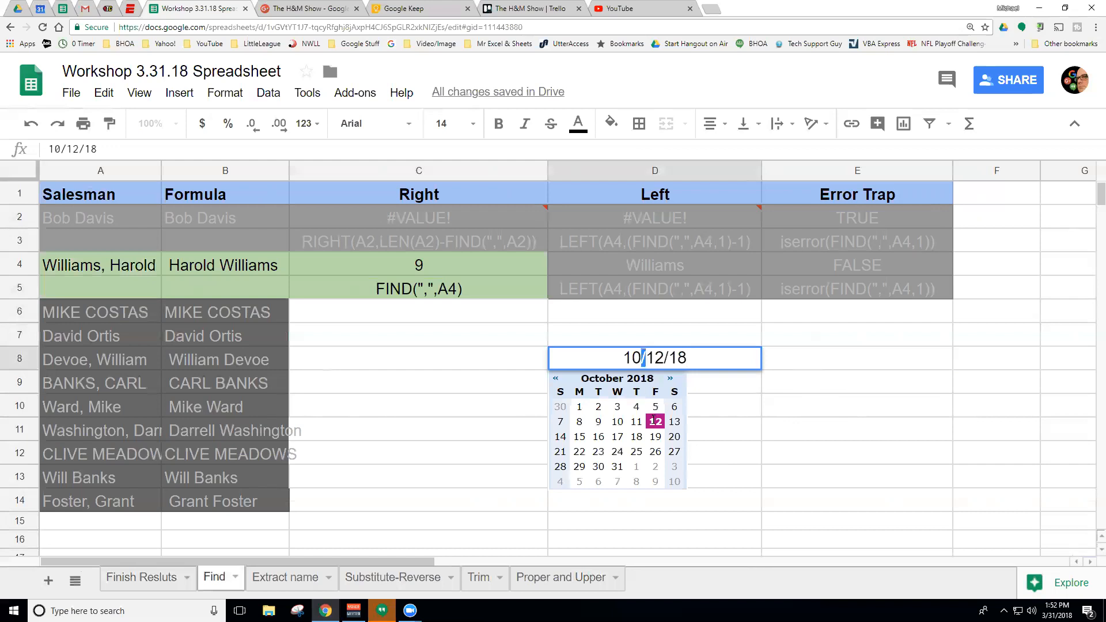
{"action": "key", "text": "Escape"}
{"action": "left_click", "coordinate": [794, 360]}
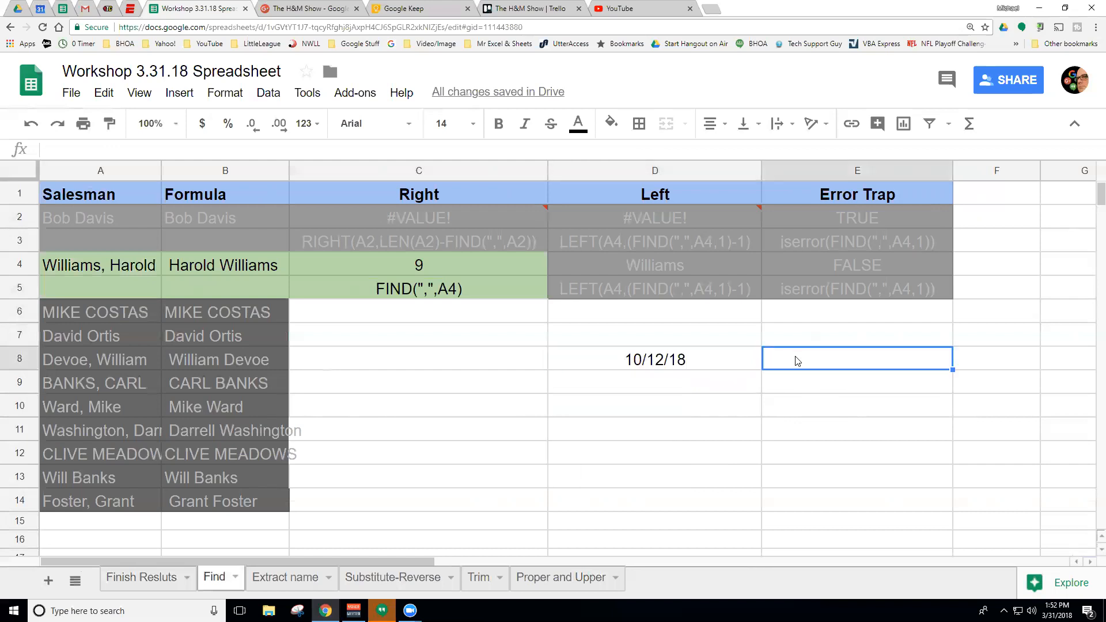
{"action": "type", "text": "101218"}
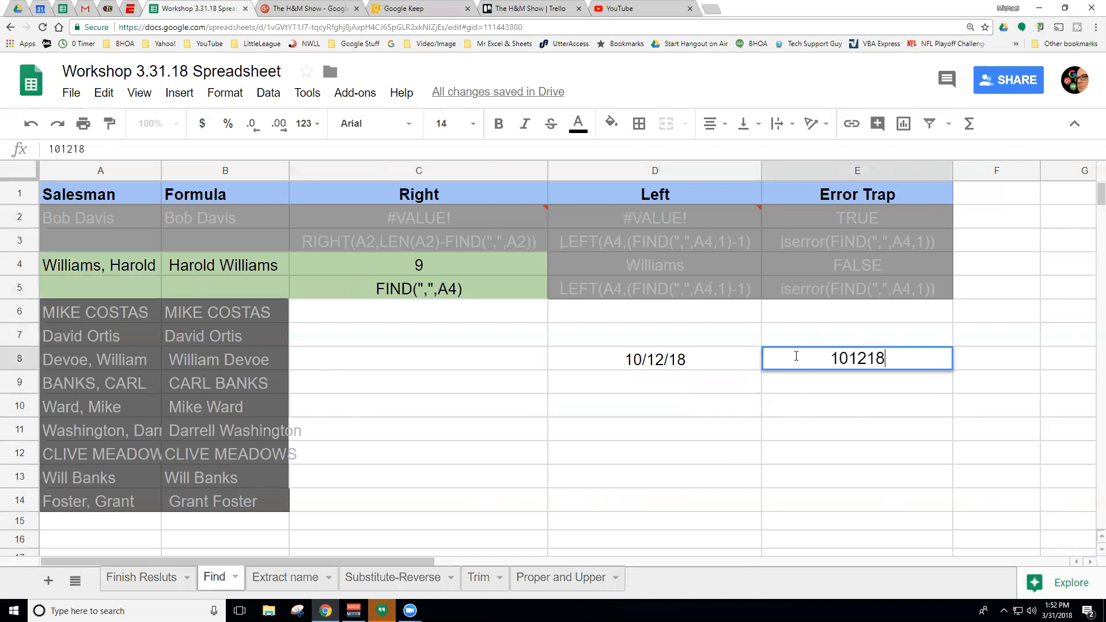
{"action": "key", "text": "Return"}
Clear E8 and start a SUBSTITUTE formula there with D8 as the text to search
{"action": "left_click", "coordinate": [722, 363]}
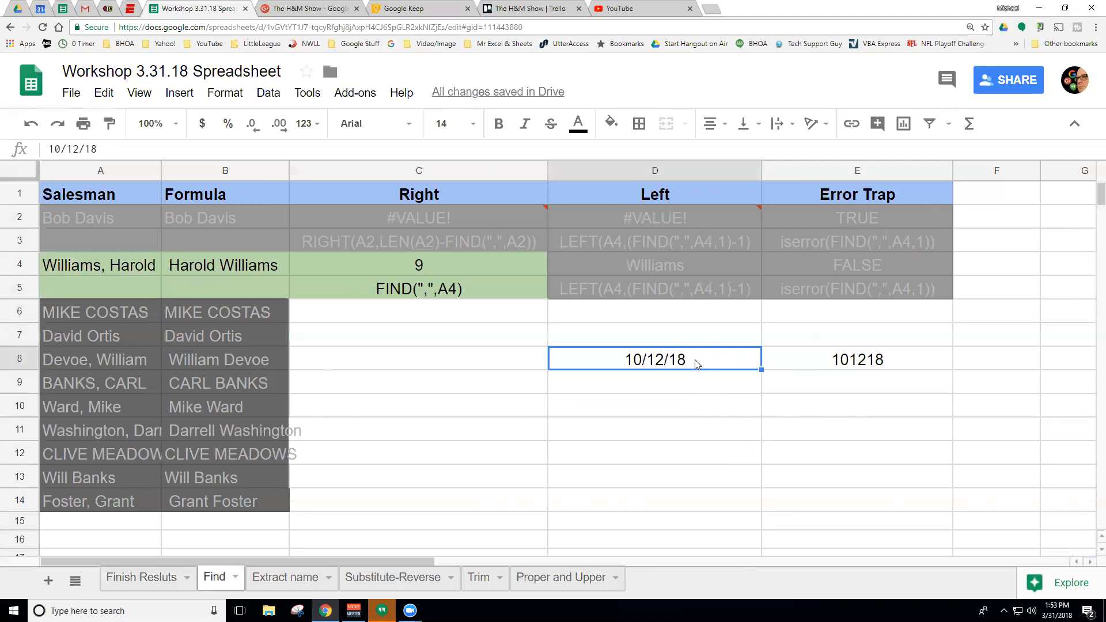
{"action": "left_click", "coordinate": [782, 361]}
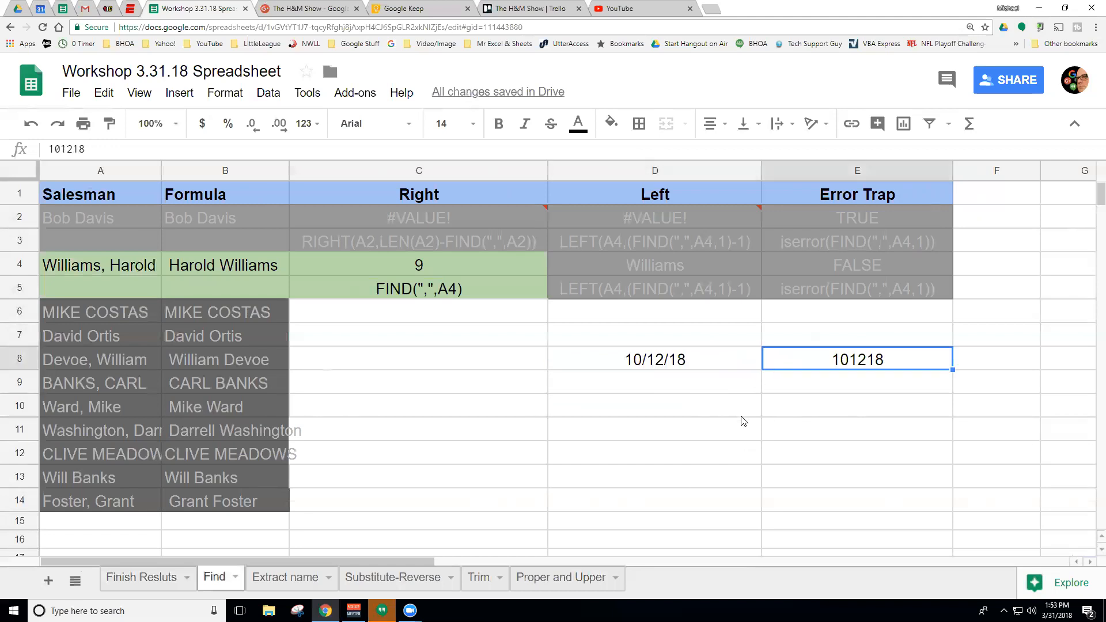
{"action": "key", "text": "Delete"}
{"action": "type", "text": "="}
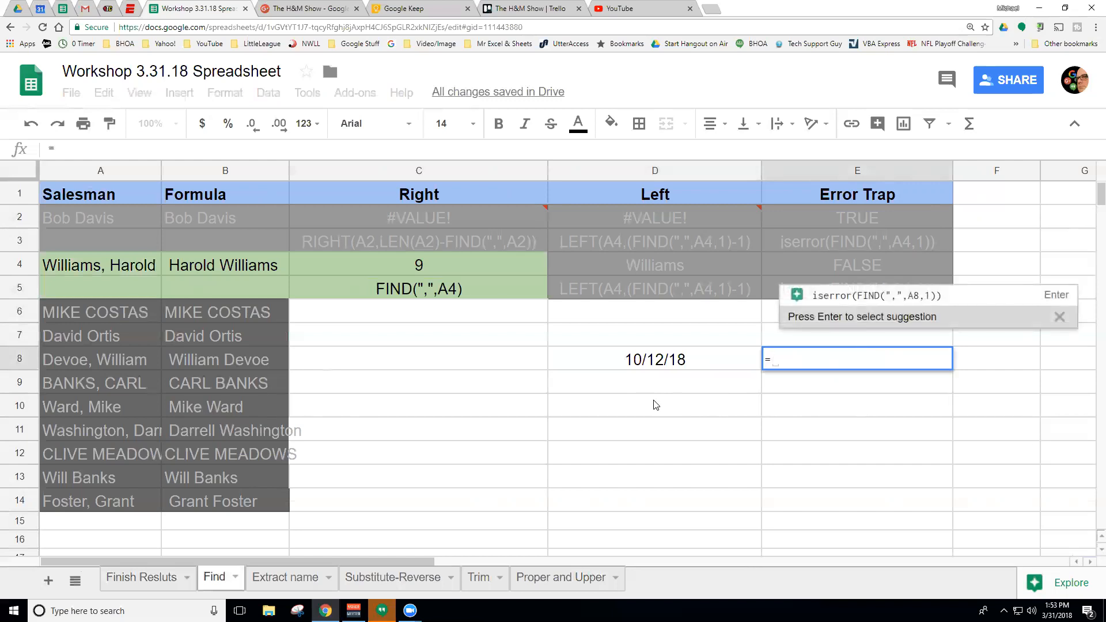
{"action": "type", "text": "subs"}
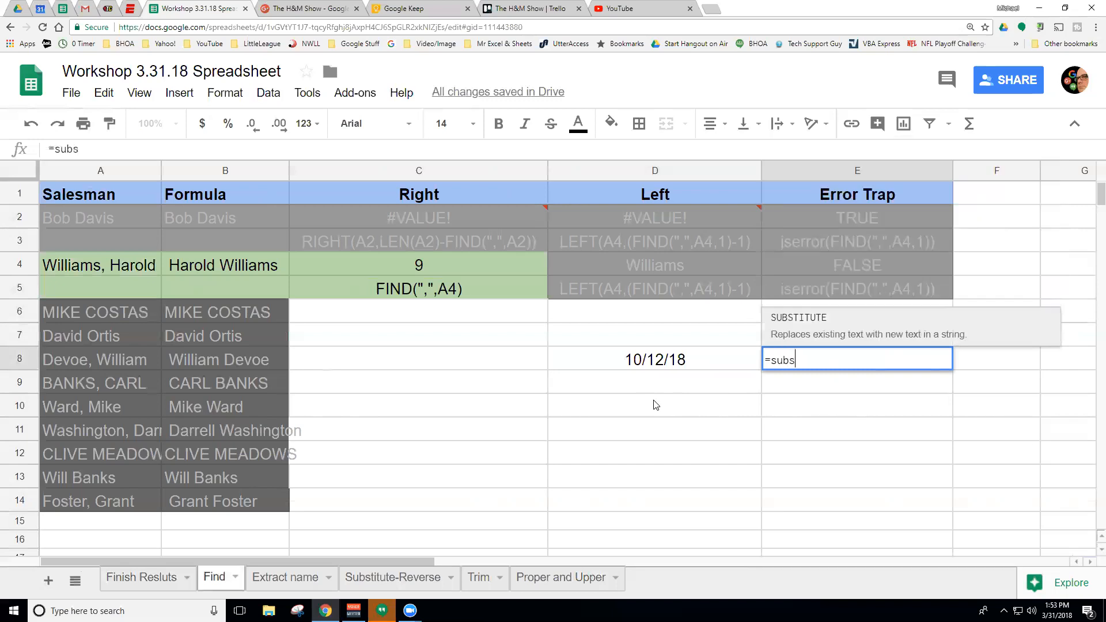
{"action": "type", "text": "titute*"}
{"action": "key", "text": "BackSpace"}
{"action": "type", "text": "("}
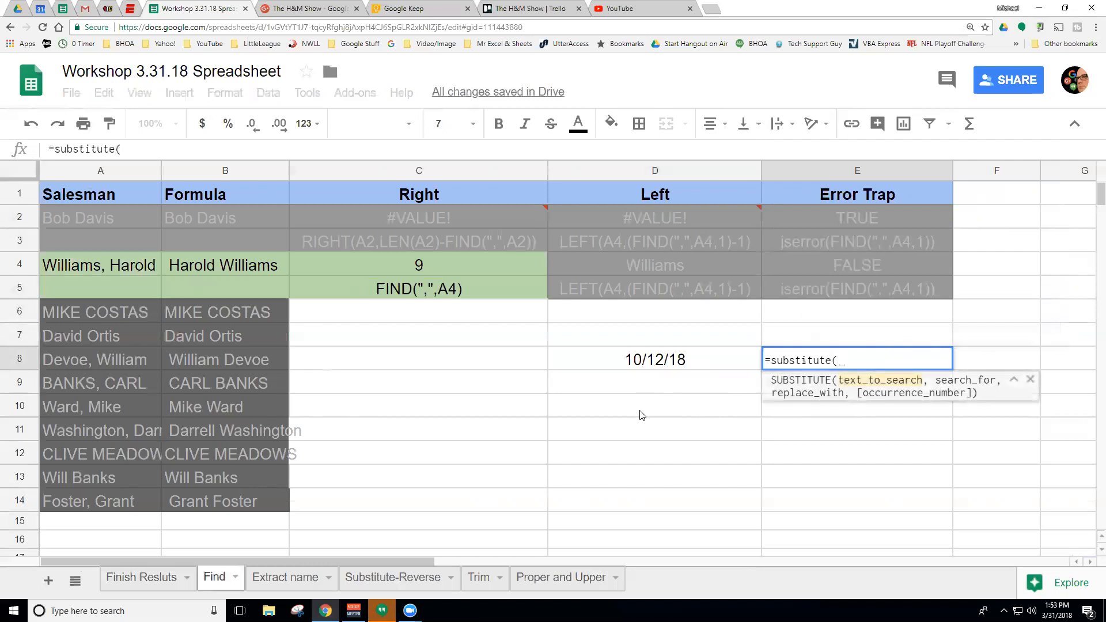
{"action": "left_click", "coordinate": [702, 364]}
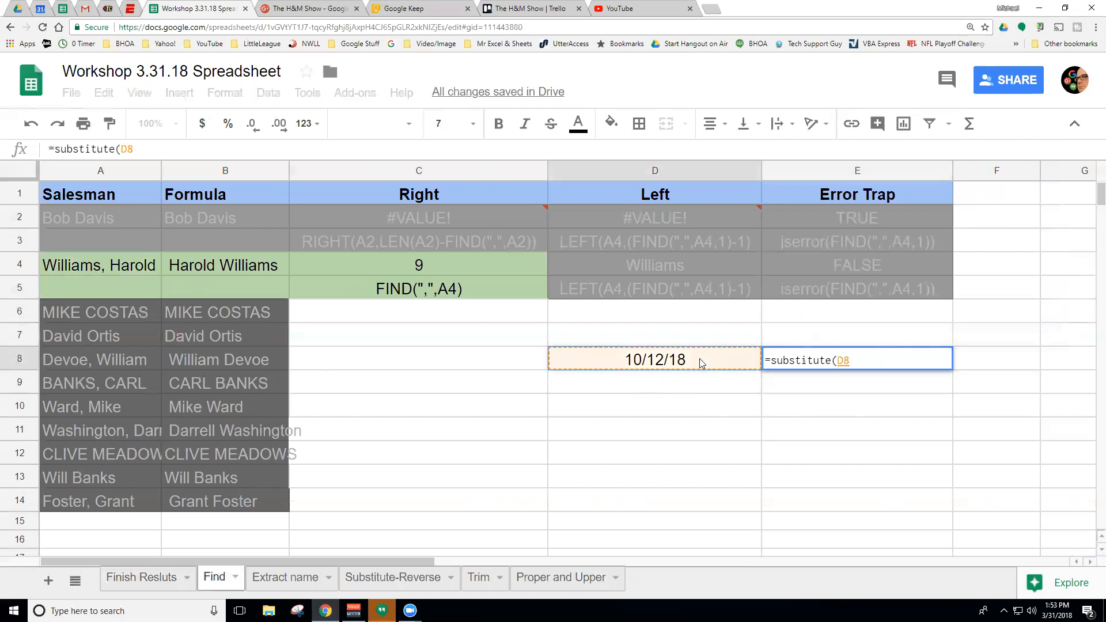
Complete E8's formula as =substitute(D8,"/","",1), replacing only the first slash with nothing
{"action": "type", "text": ", "}
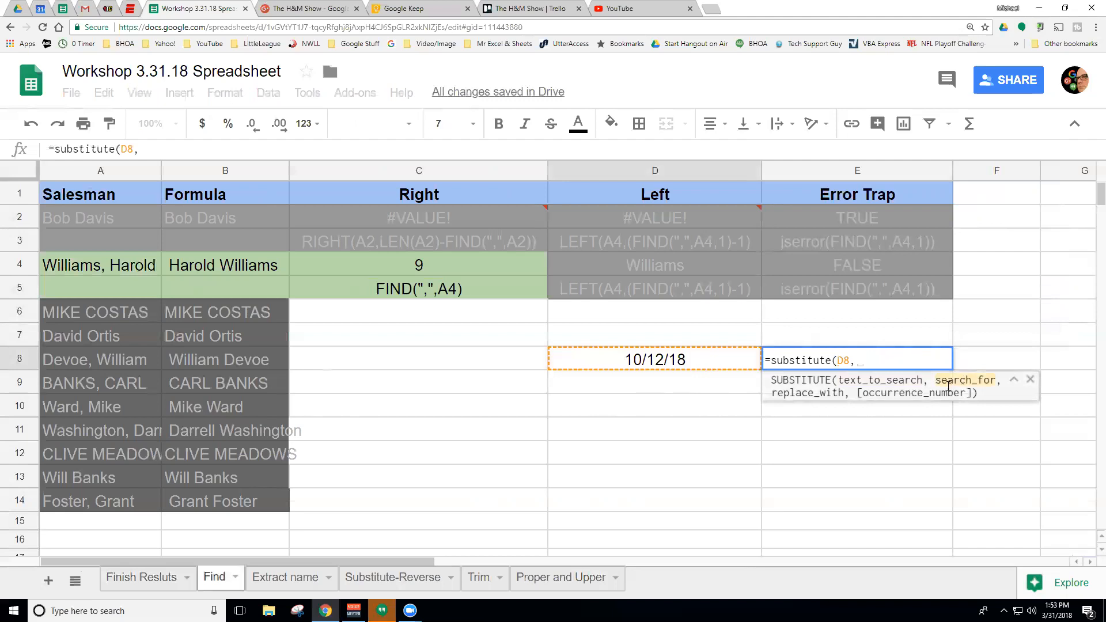
{"action": "type", "text": "\"/"}
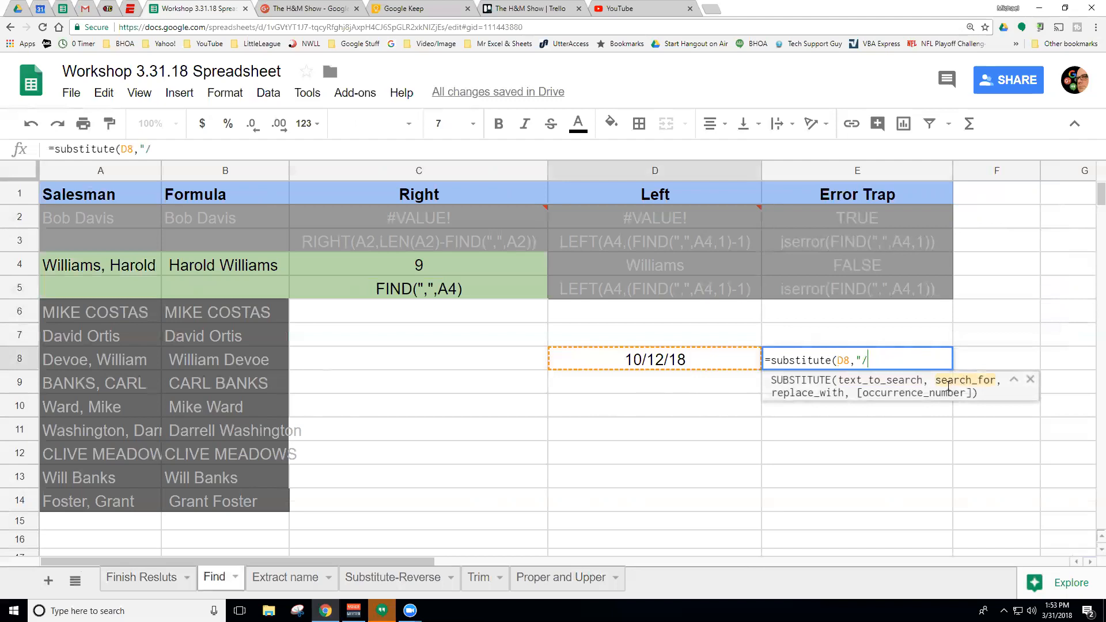
{"action": "type", "text": "\","}
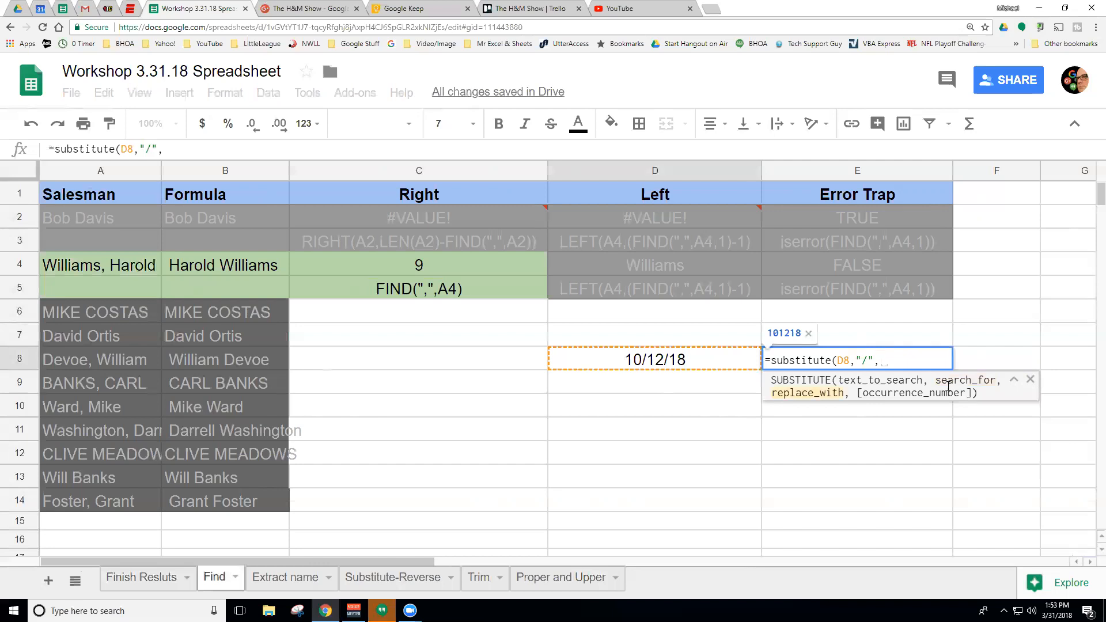
{"action": "type", "text": "\"\""}
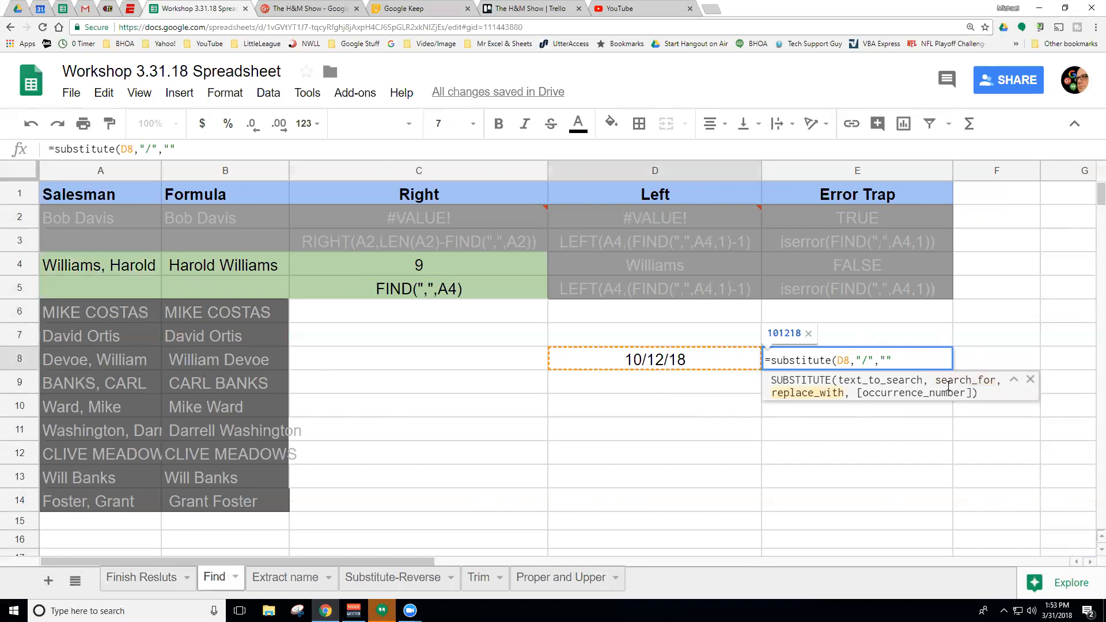
{"action": "type", "text": ","}
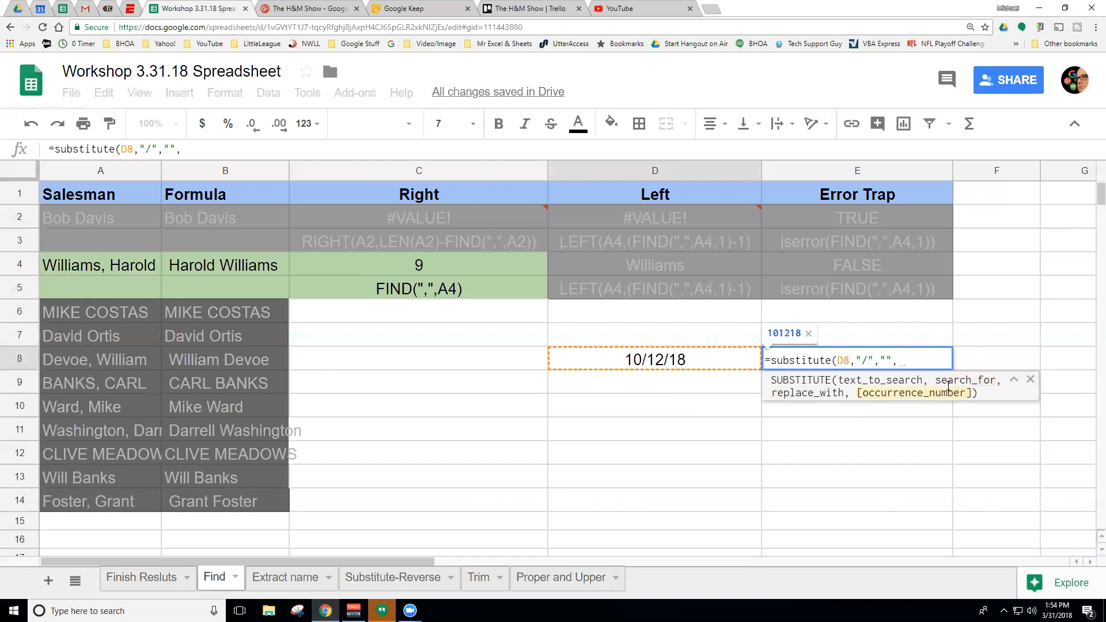
{"action": "left_click", "coordinate": [1014, 380]}
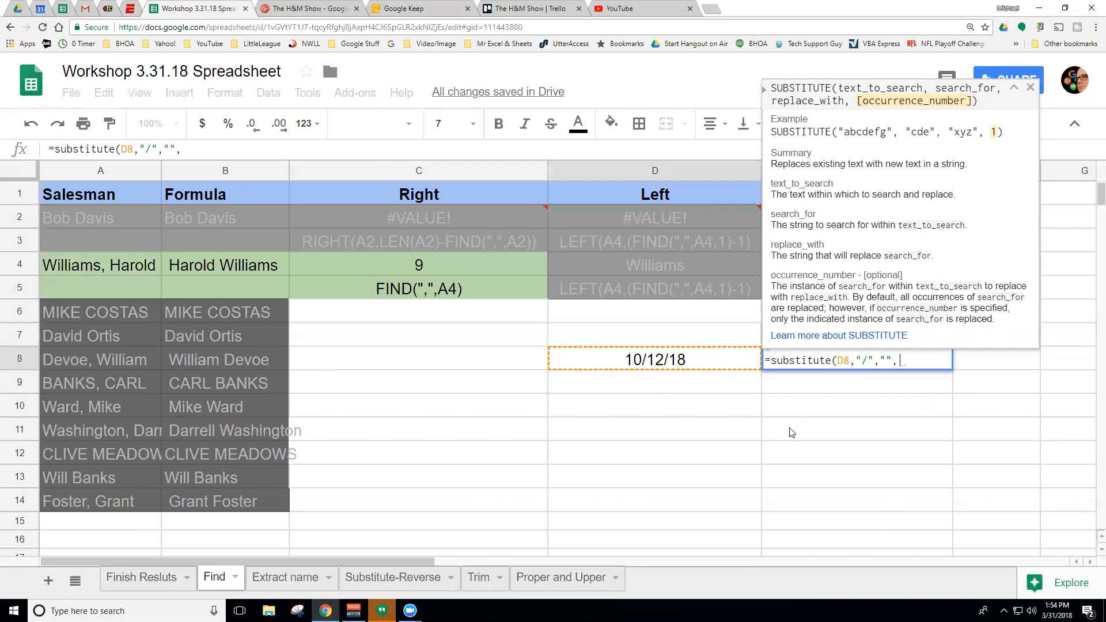
{"action": "type", "text": "1)"}
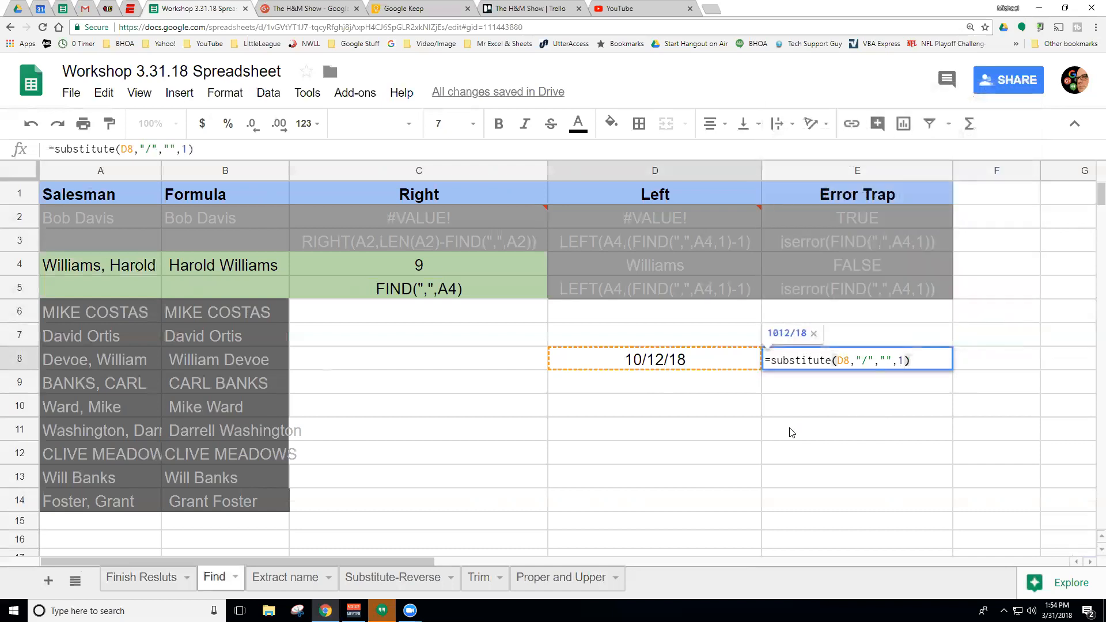
{"action": "key", "text": "Return"}
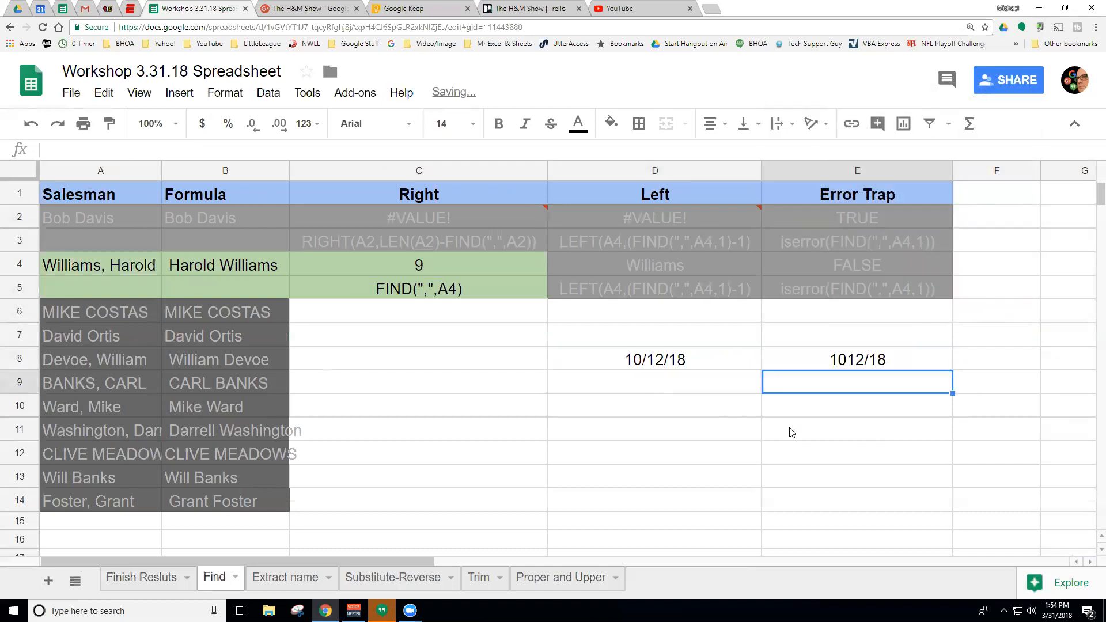
Remove the occurrence number from E8's formula, making it =substitute(D8,"/","")
{"action": "left_click", "coordinate": [816, 365]}
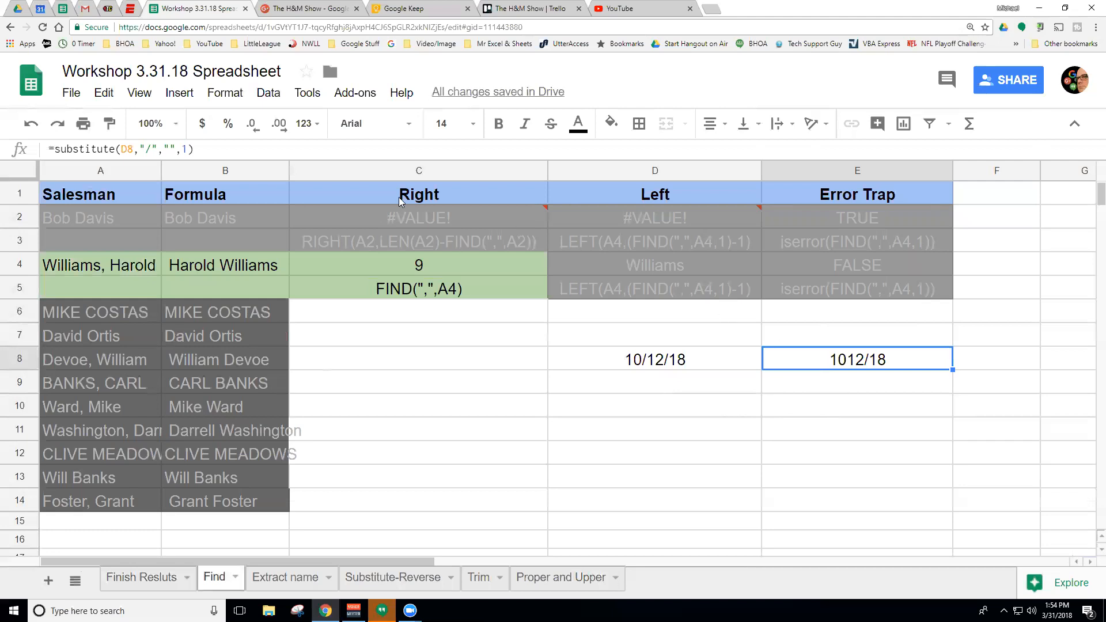
{"action": "left_click", "coordinate": [186, 147]}
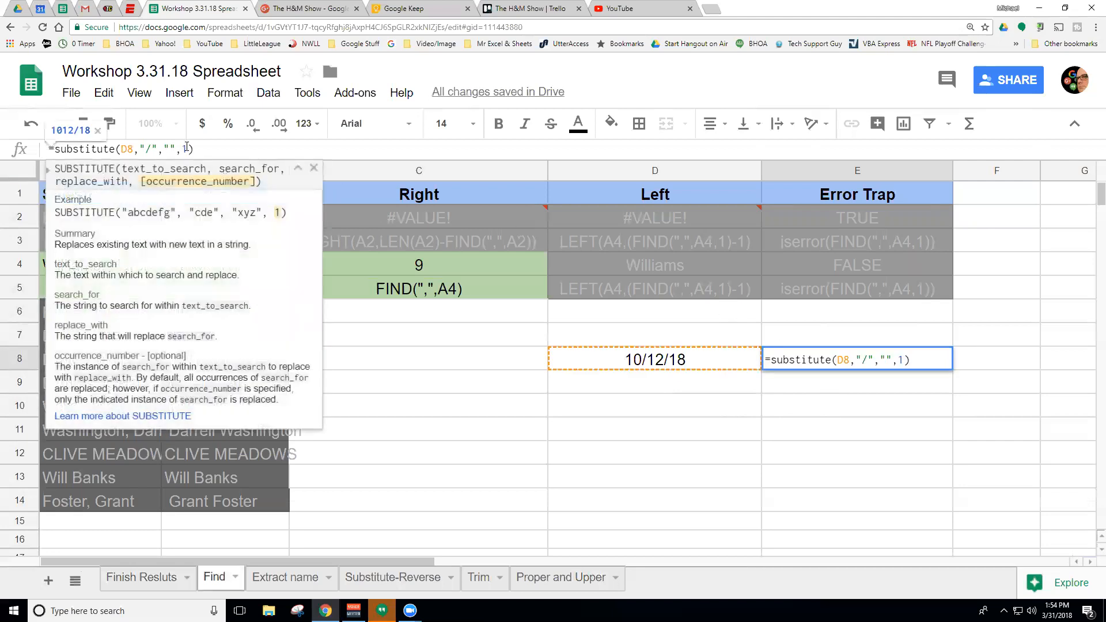
{"action": "key", "text": "BackSpace"}
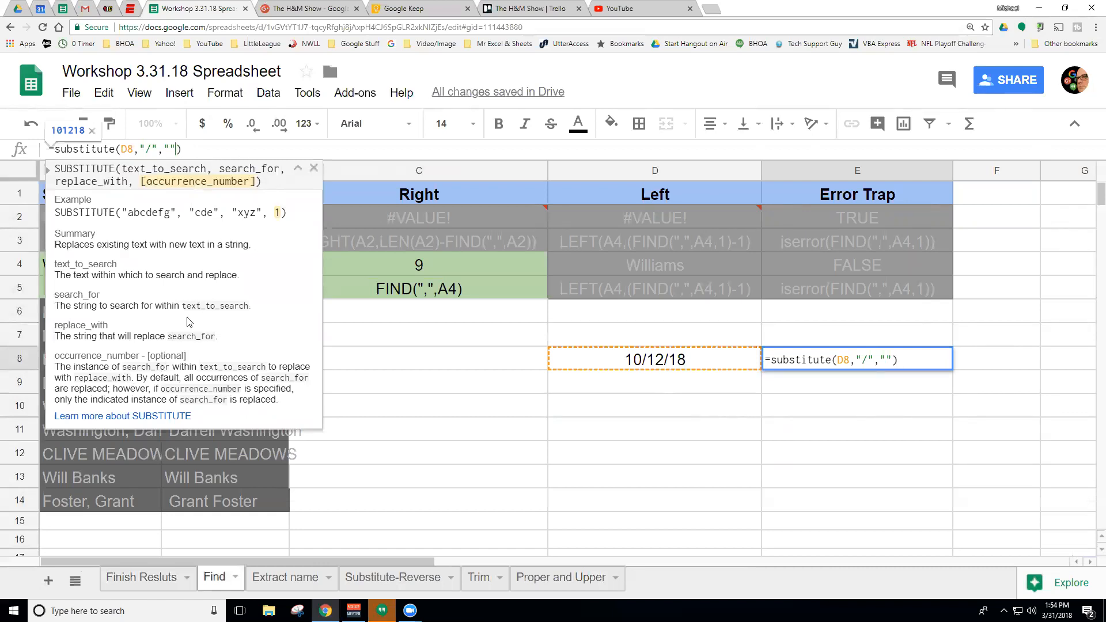
{"action": "key", "text": "Return"}
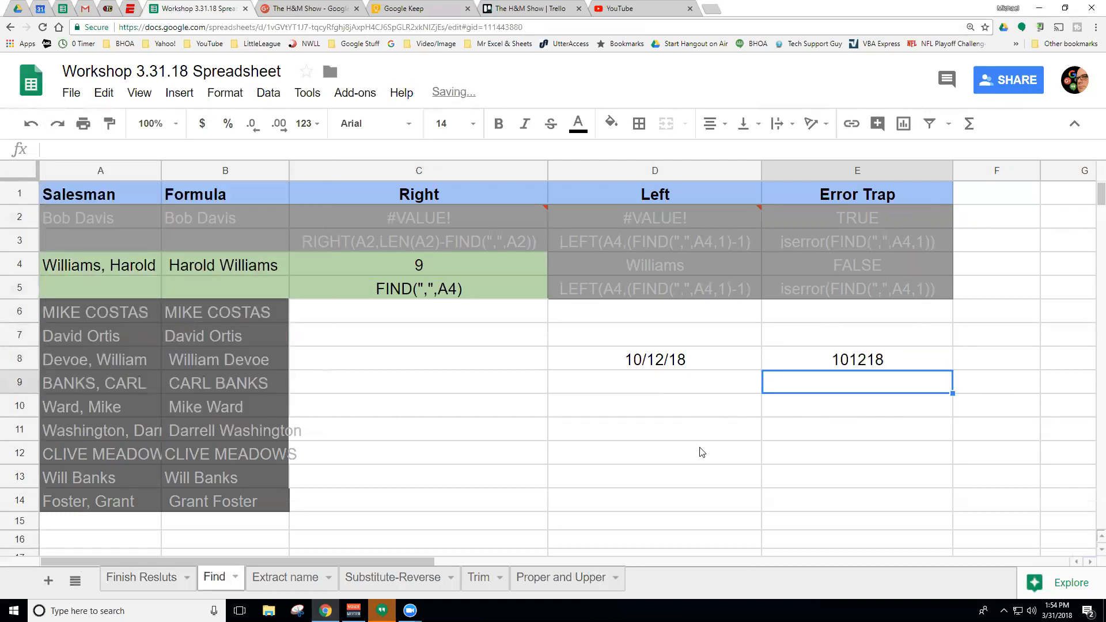
Set the replacement text in E8's formula to a space, making it =substitute(D8,"/"," "), and review the cell
{"action": "left_click", "coordinate": [845, 362]}
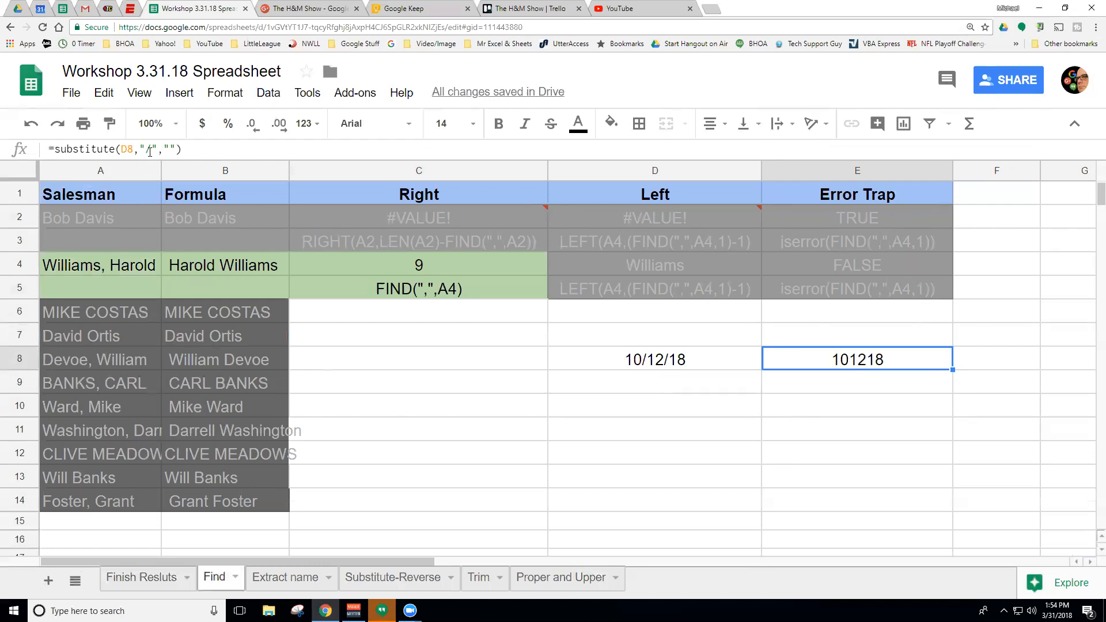
{"action": "left_click", "coordinate": [172, 149]}
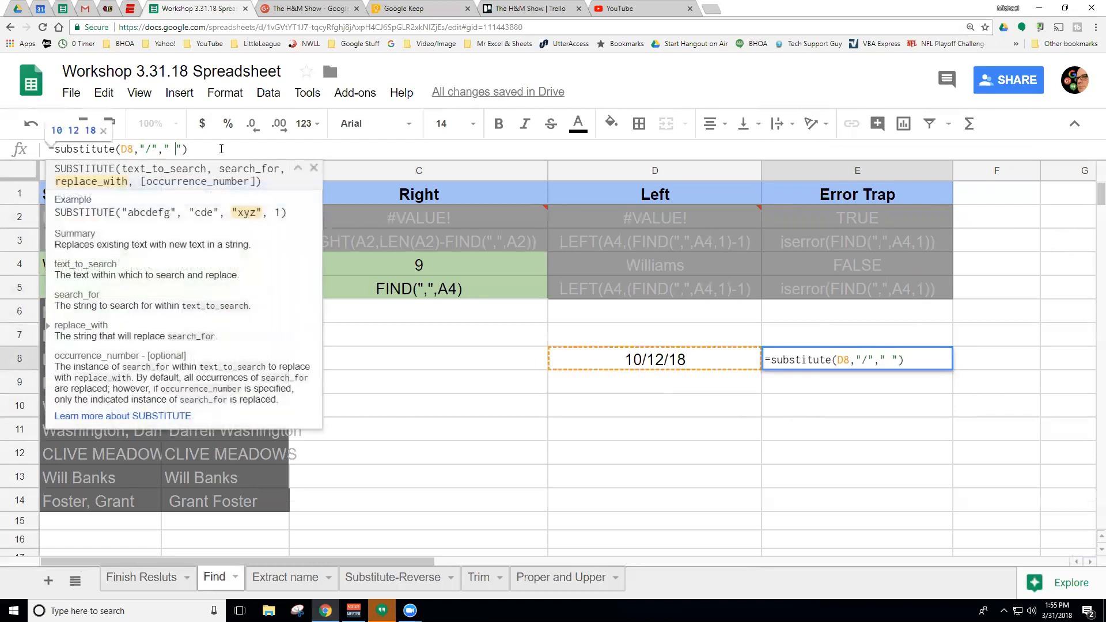
{"action": "key", "text": "Return"}
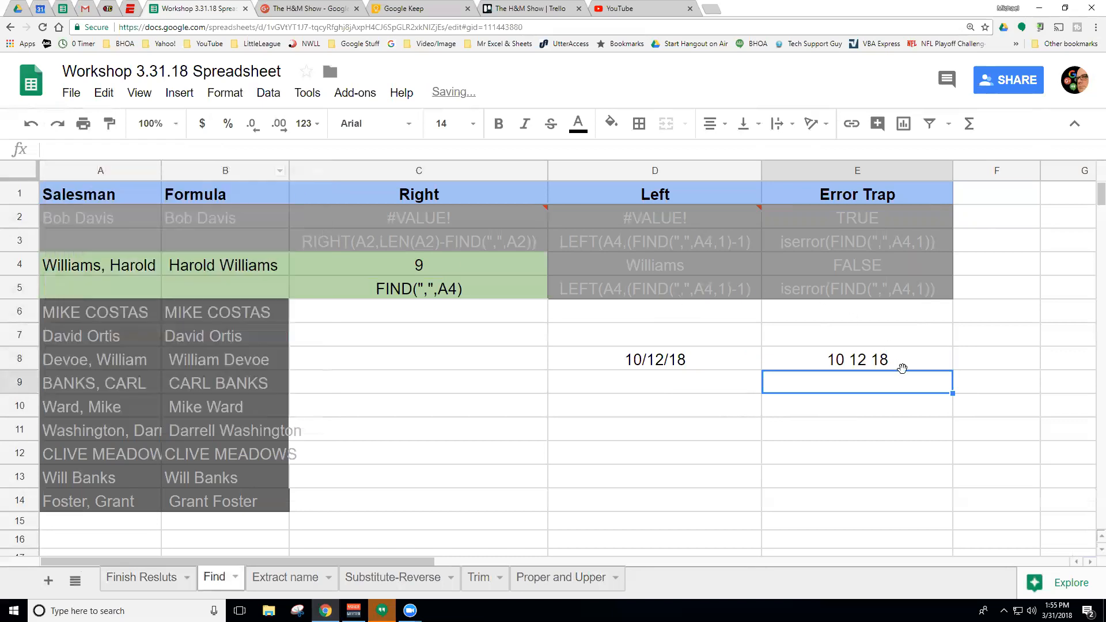
{"action": "left_click", "coordinate": [866, 368]}
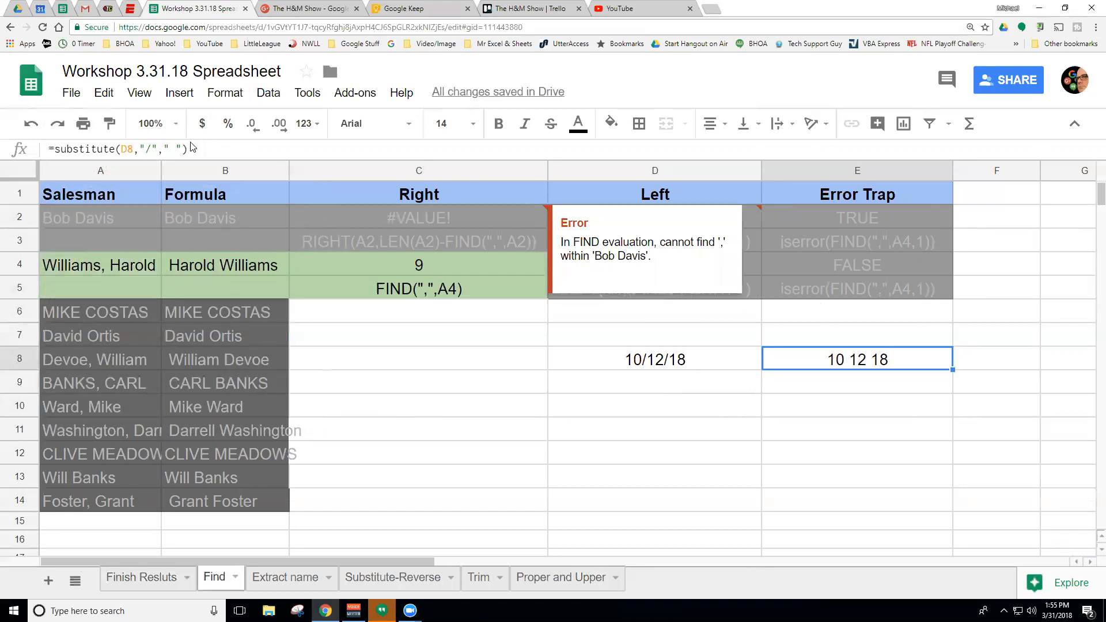
{"action": "left_click", "coordinate": [822, 420]}
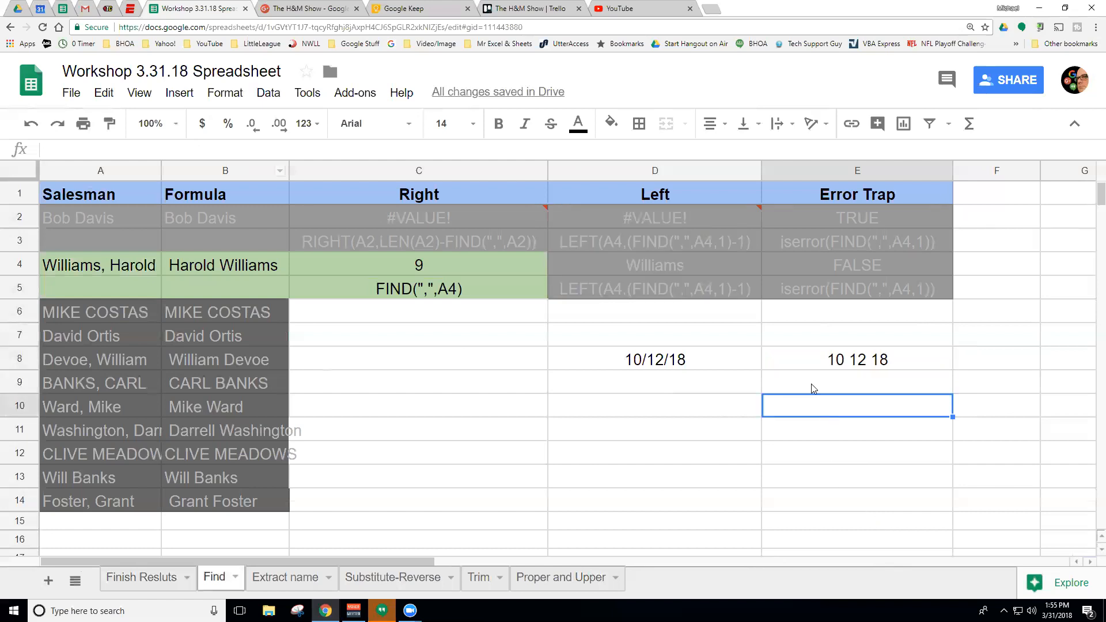
{"action": "left_click", "coordinate": [813, 367]}
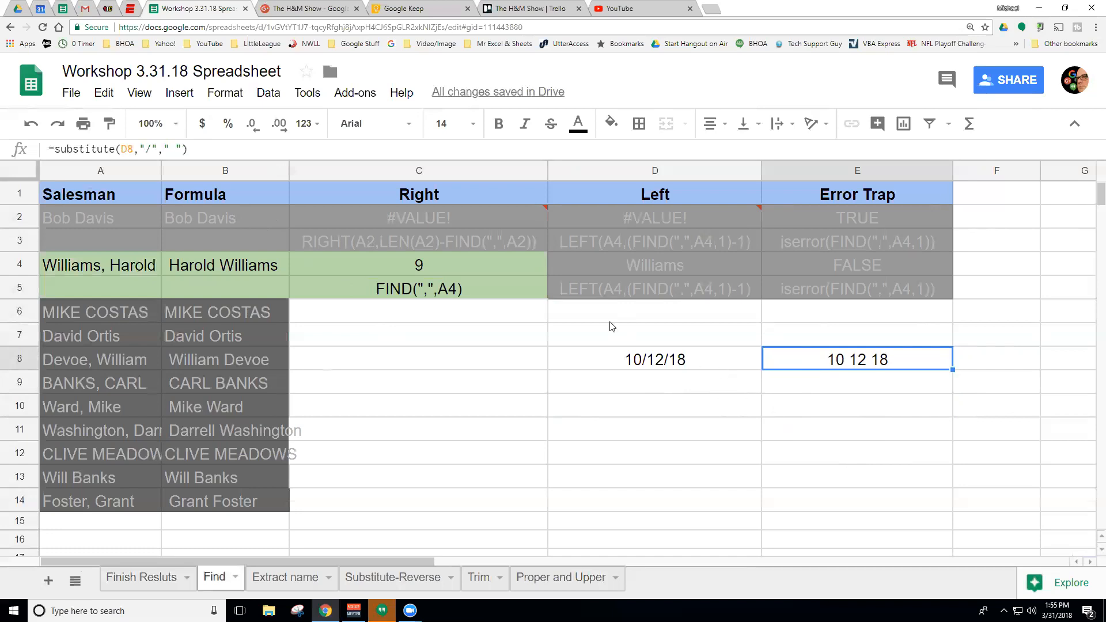
Enter the date 10/15/2018 in D9
{"action": "left_click", "coordinate": [644, 385]}
{"action": "type", "text": "10/15/2018"}
{"action": "key", "text": "Return"}
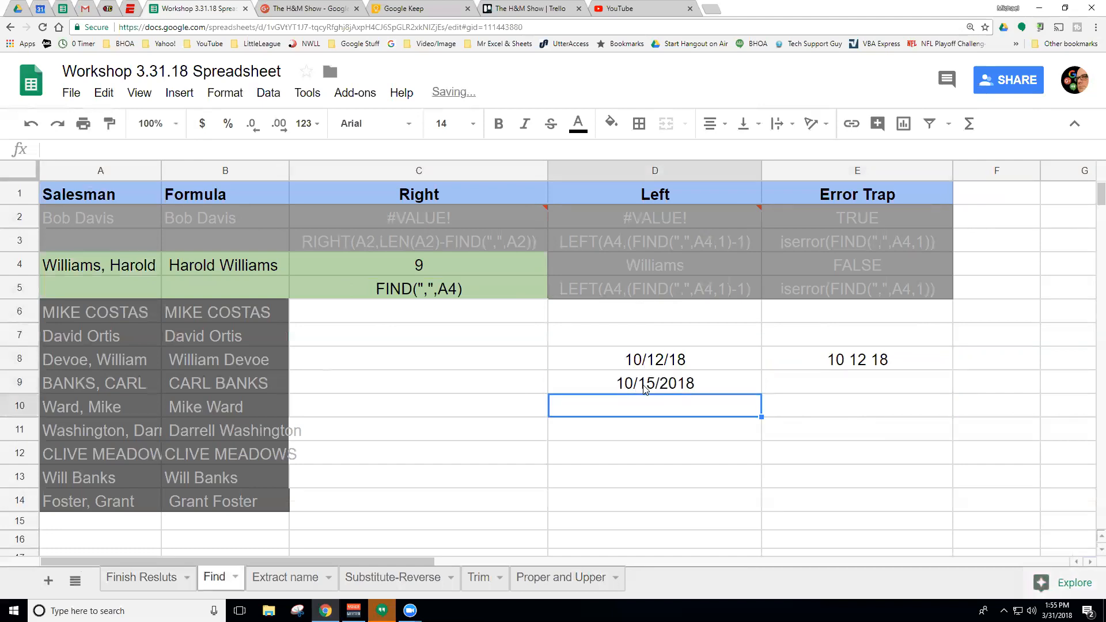
Compare the two date formats in D8 and D9 with the SUBSTITUTE result in E8
{"action": "left_click", "coordinate": [691, 360]}
{"action": "left_click", "coordinate": [690, 380]}
{"action": "left_click", "coordinate": [691, 362]}
{"action": "left_click", "coordinate": [842, 364]}
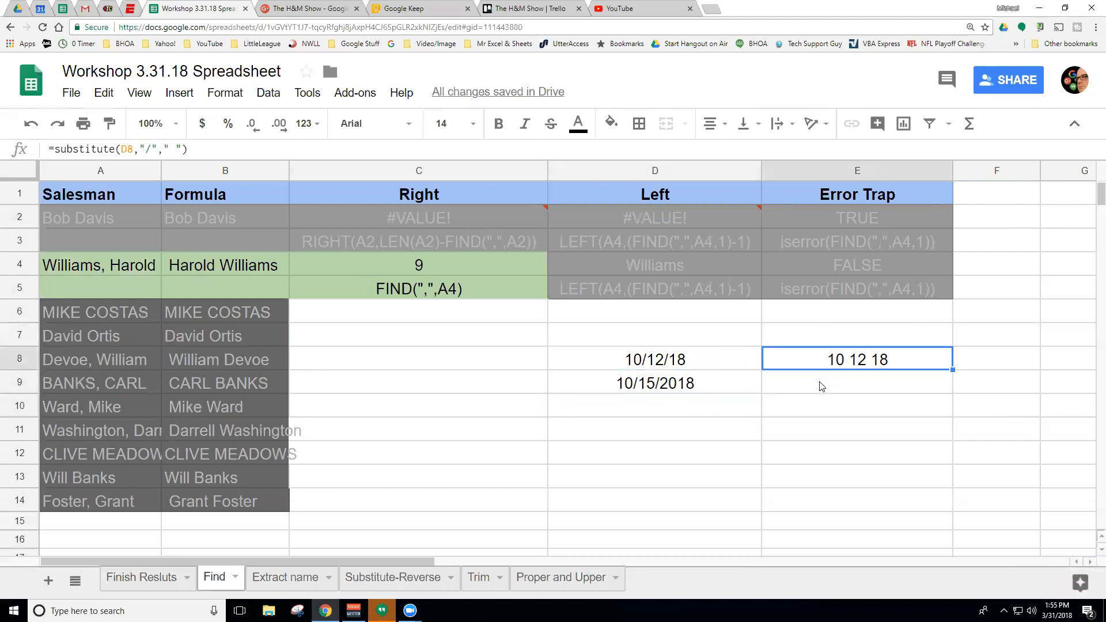
{"action": "left_click", "coordinate": [819, 388]}
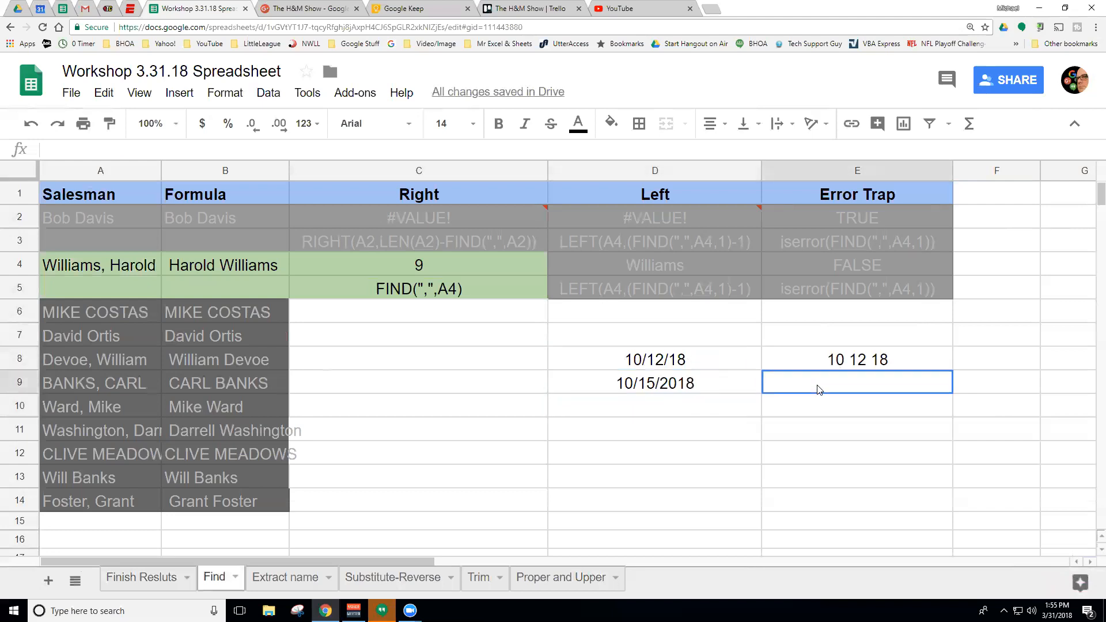
{"action": "left_click", "coordinate": [717, 363]}
{"action": "left_click", "coordinate": [696, 387]}
{"action": "left_click", "coordinate": [707, 364]}
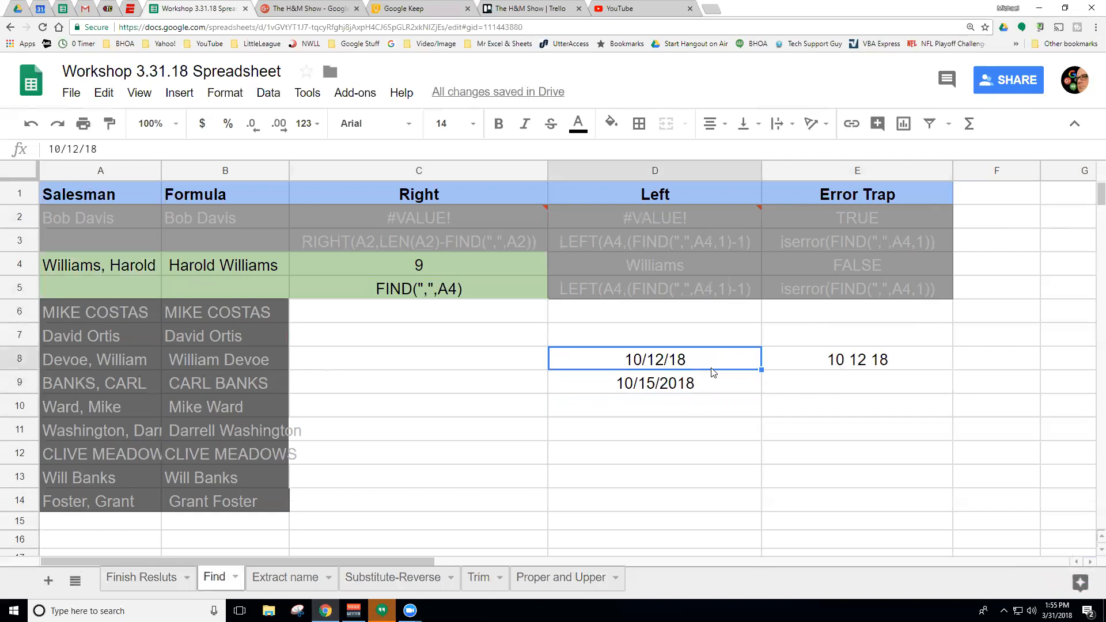
{"action": "left_click", "coordinate": [711, 381]}
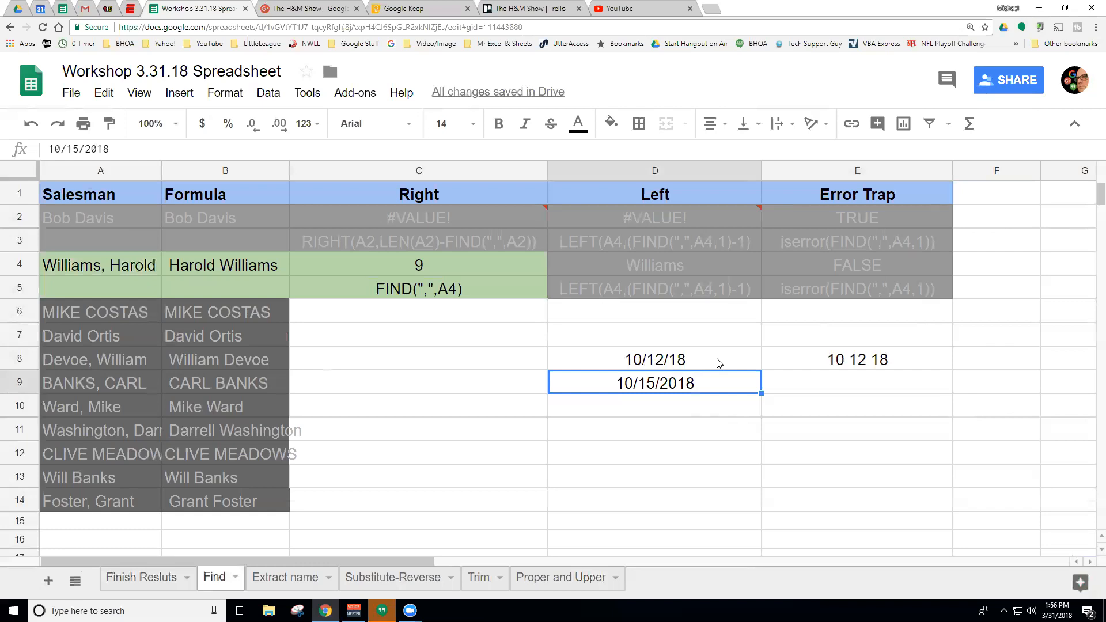
Enter the date 03-Mar-18 in D10
{"action": "left_click", "coordinate": [697, 411]}
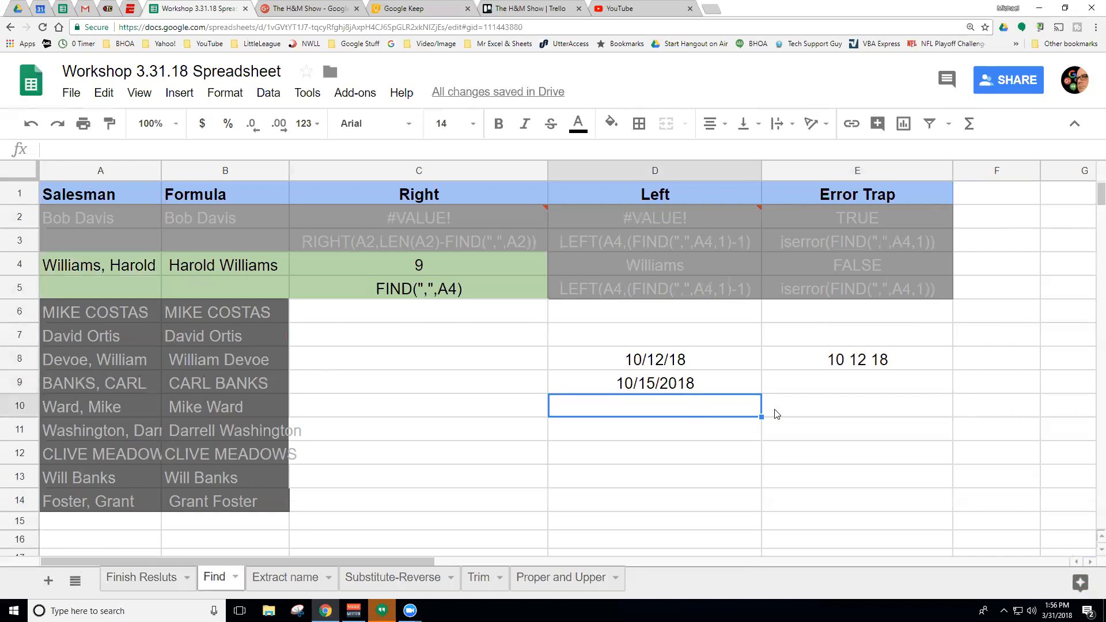
{"action": "type", "text": "03-mar"}
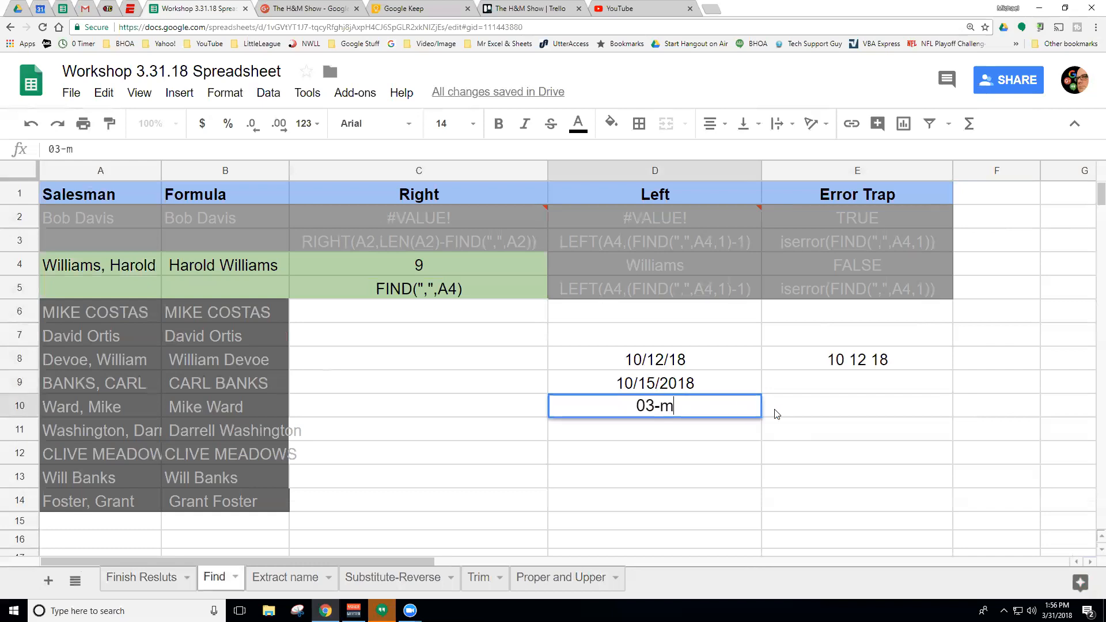
{"action": "key", "text": "BackSpace"}
{"action": "key", "text": "BackSpace"}
{"action": "key", "text": "BackSpace"}
{"action": "type", "text": "Mar-18"}
{"action": "key", "text": "Return"}
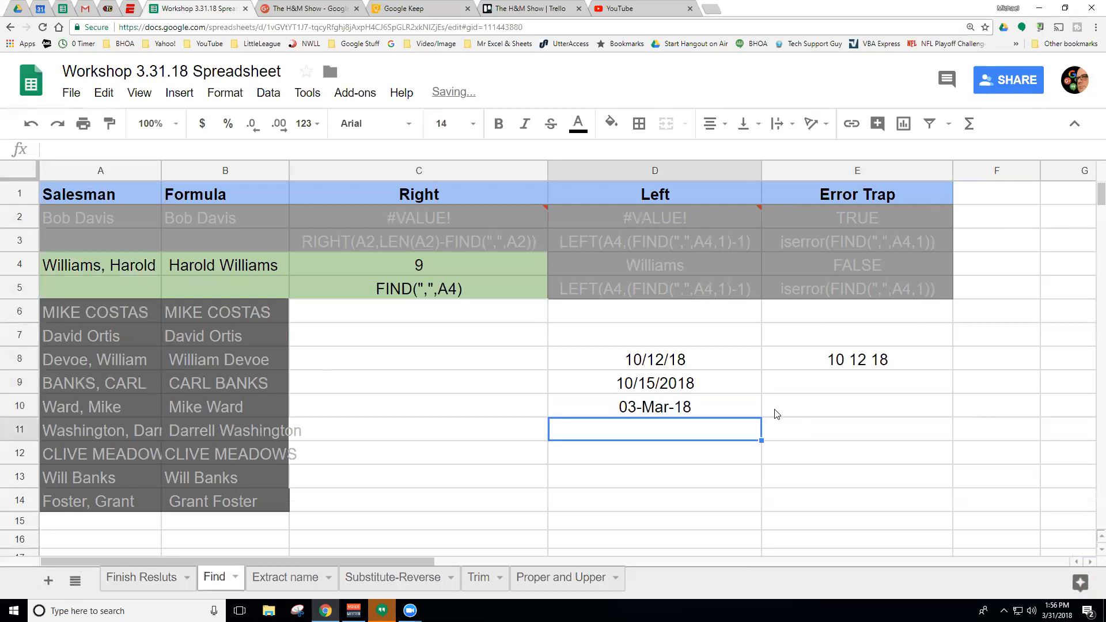
Try to re-enter the date in D10 without separators, as 03Mar18
{"action": "left_click", "coordinate": [737, 407]}
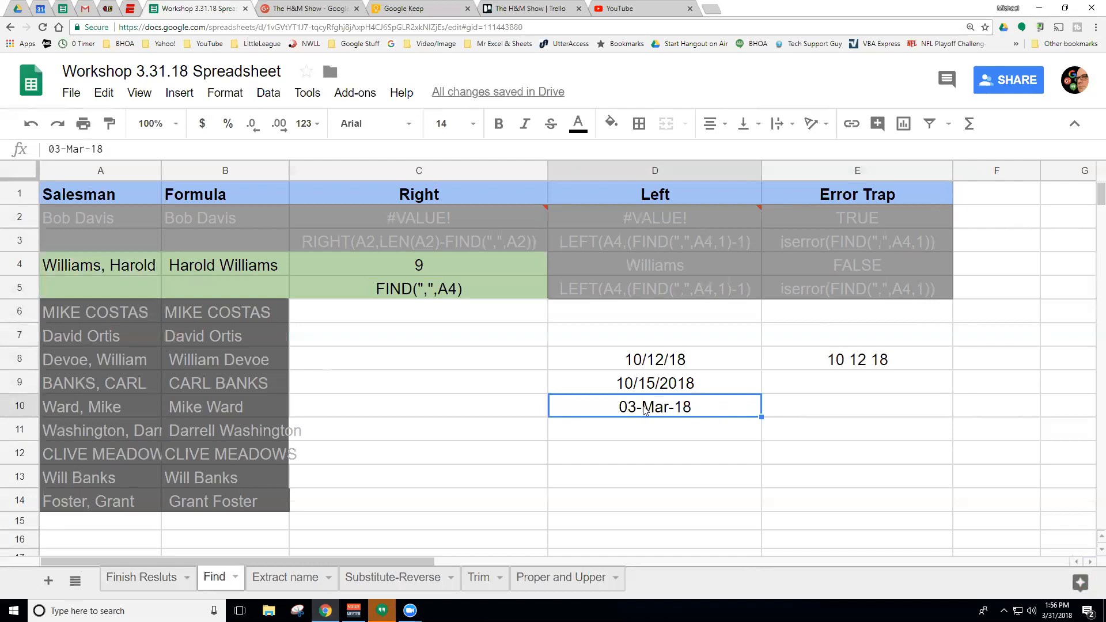
{"action": "left_click", "coordinate": [94, 148]}
{"action": "key", "text": "BackSpace"}
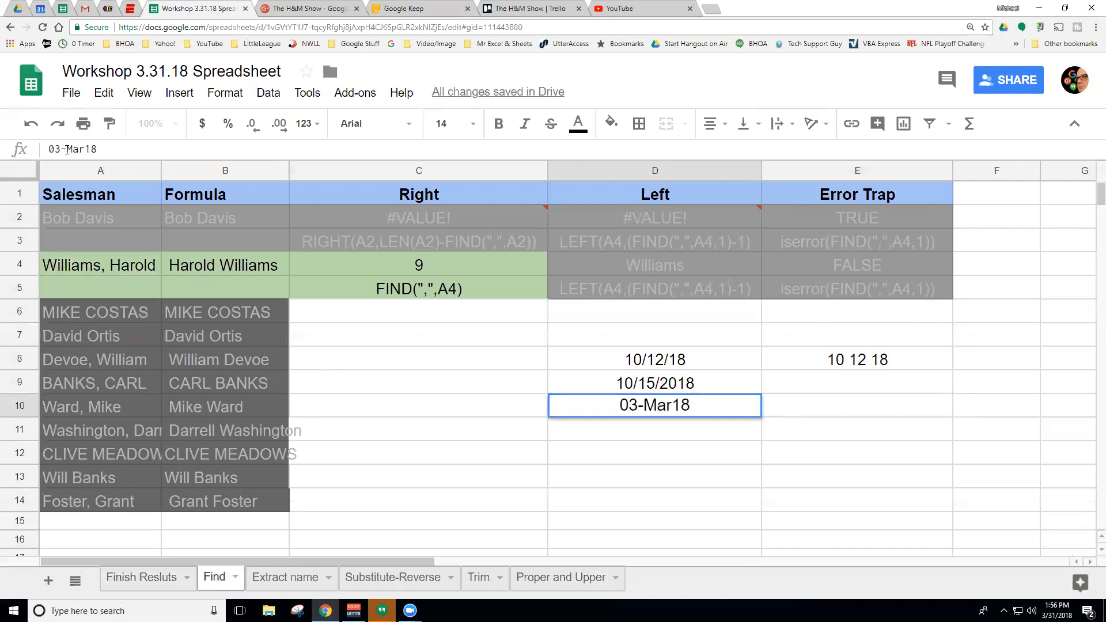
{"action": "double_click", "coordinate": [97, 149]}
{"action": "key", "text": "BackSpace"}
{"action": "key", "text": "BackSpace"}
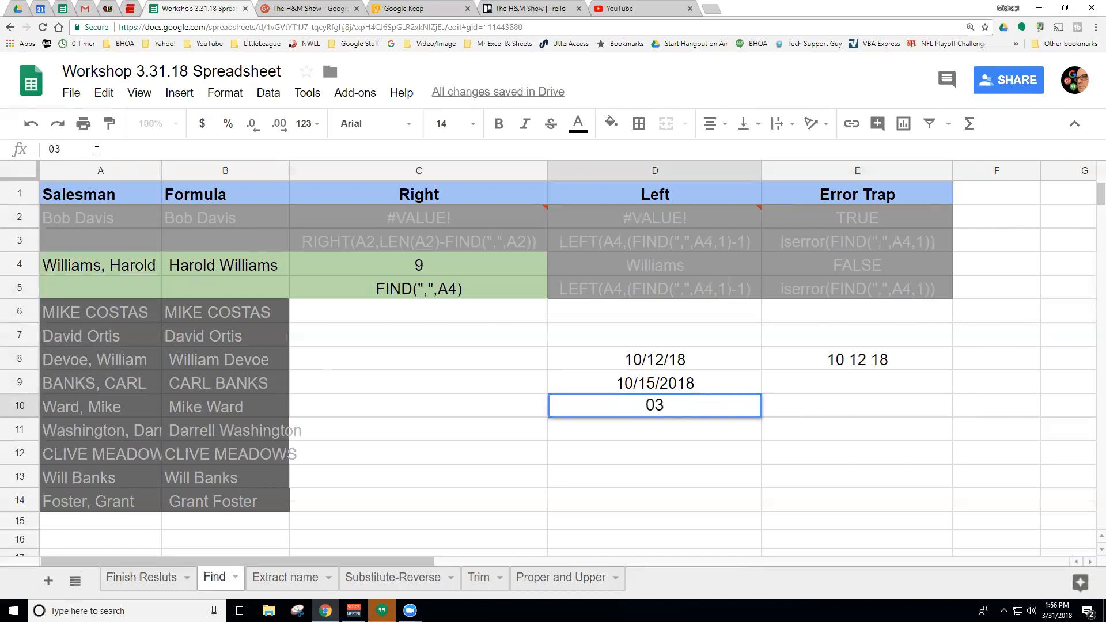
{"action": "type", "text": "Mar18"}
{"action": "key", "text": "Return"}
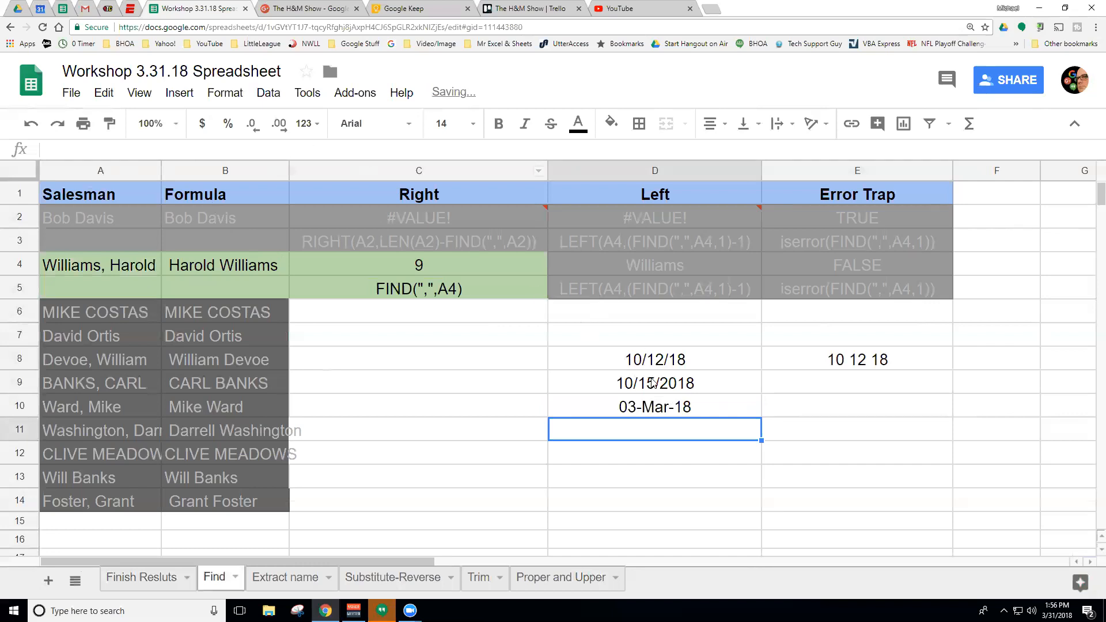
{"action": "left_click", "coordinate": [667, 404]}
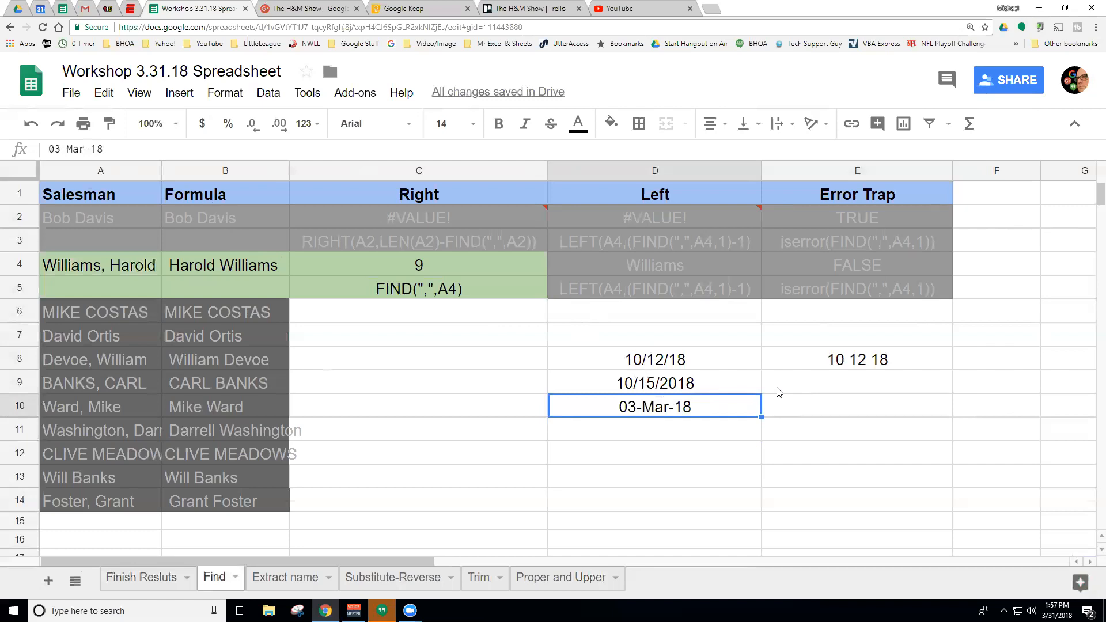
Copy the SUBSTITUTE formula from E8 down to E9 and review the copied formula
{"action": "left_click", "coordinate": [846, 366]}
{"action": "left_click_drag", "start_coordinate": [952, 370], "coordinate": [945, 382]}
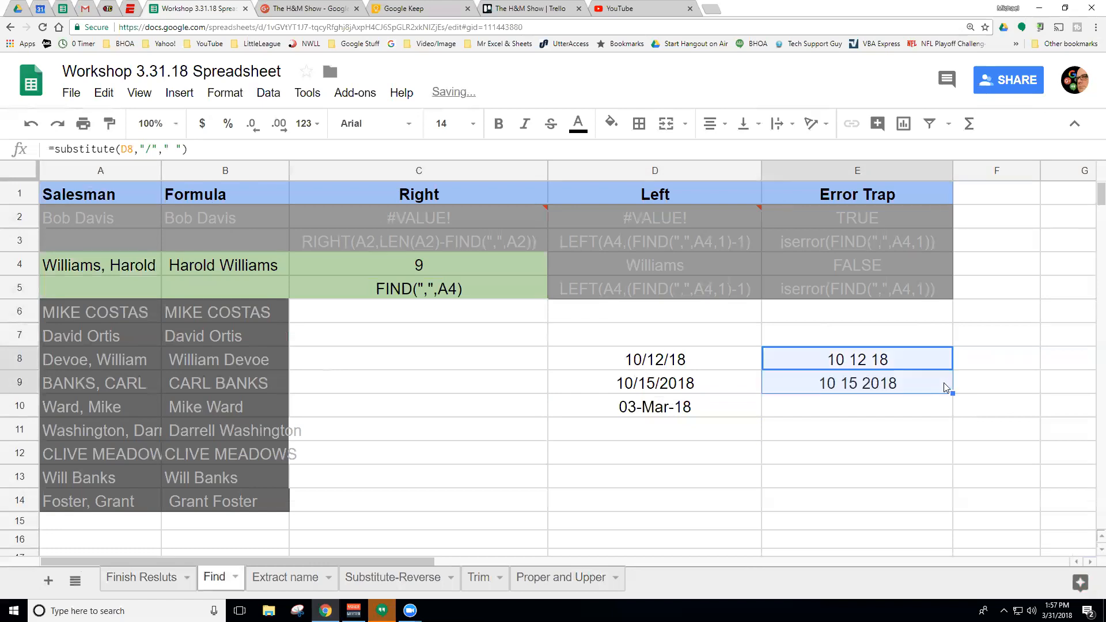
{"action": "left_click", "coordinate": [787, 410]}
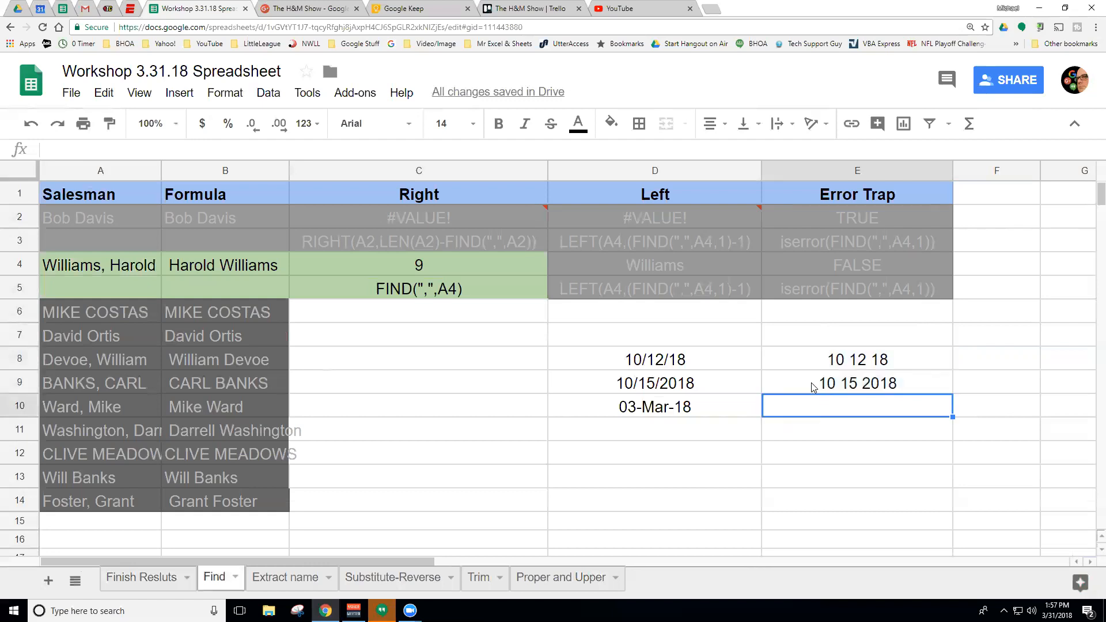
{"action": "left_click", "coordinate": [804, 385]}
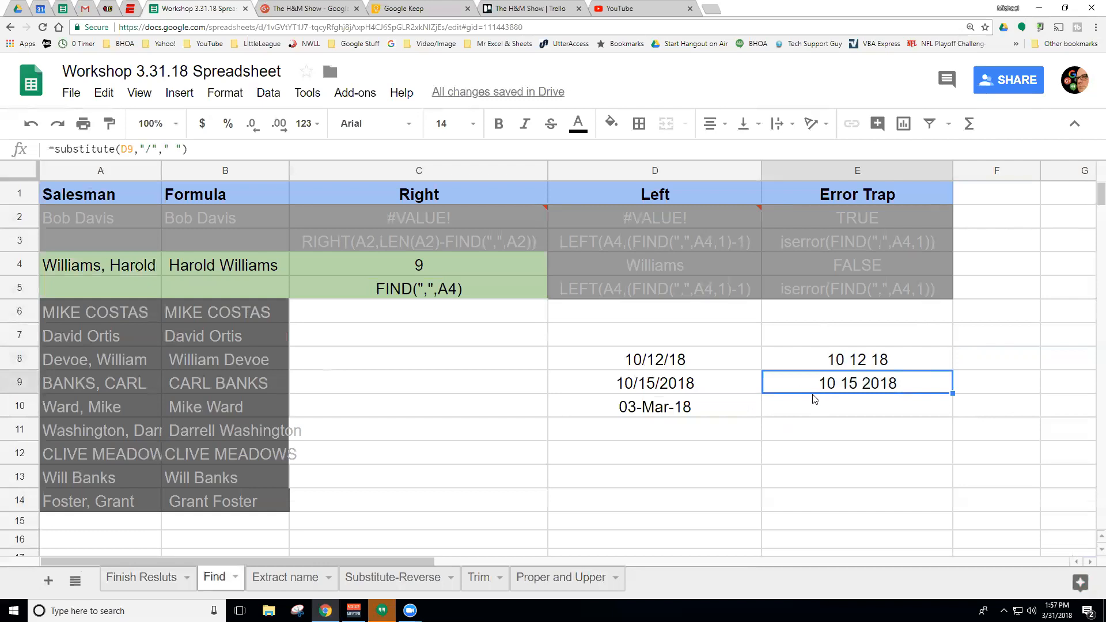
Compare the date formats in D8:D10 and look over the available number formats
{"action": "left_click", "coordinate": [691, 359]}
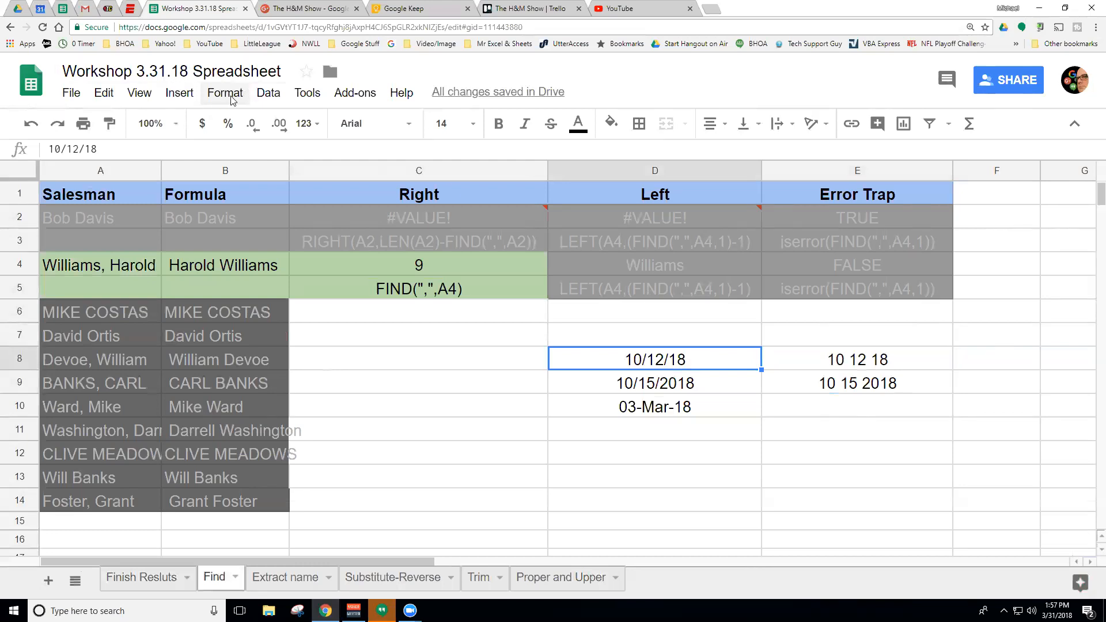
{"action": "left_click_drag", "start_coordinate": [640, 361], "coordinate": [710, 412]}
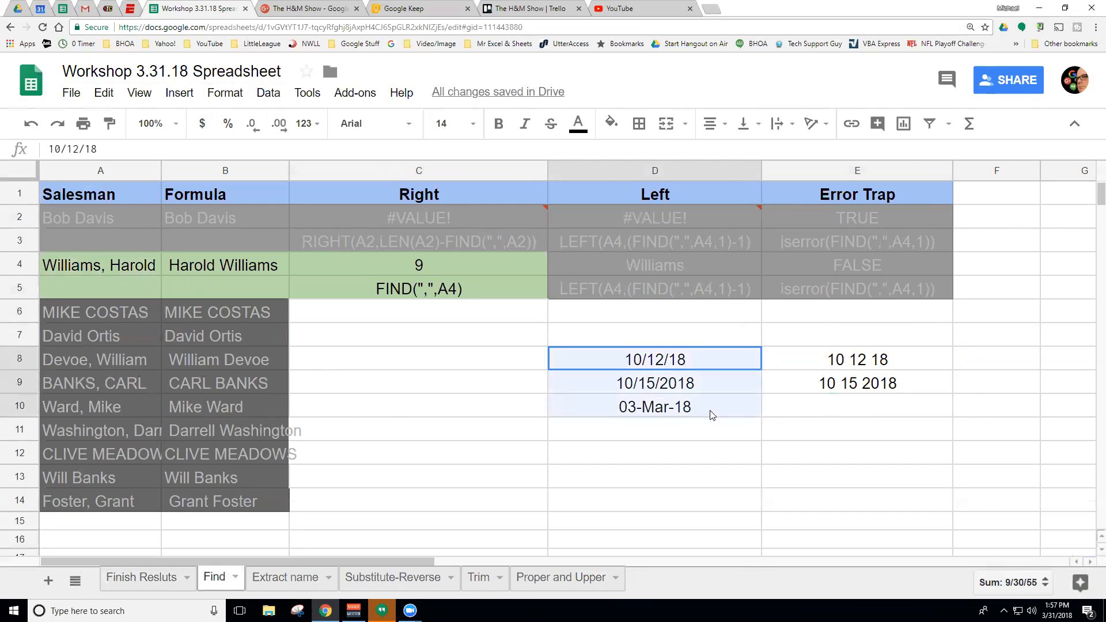
{"action": "left_click", "coordinate": [242, 98]}
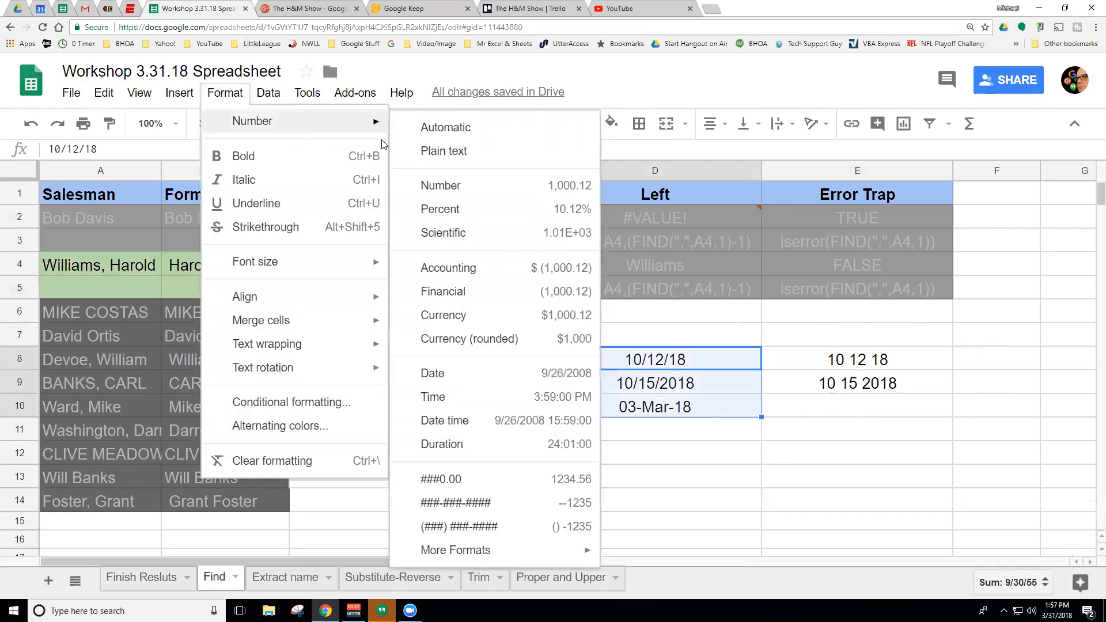
{"action": "left_click", "coordinate": [797, 490]}
{"action": "left_click", "coordinate": [696, 367]}
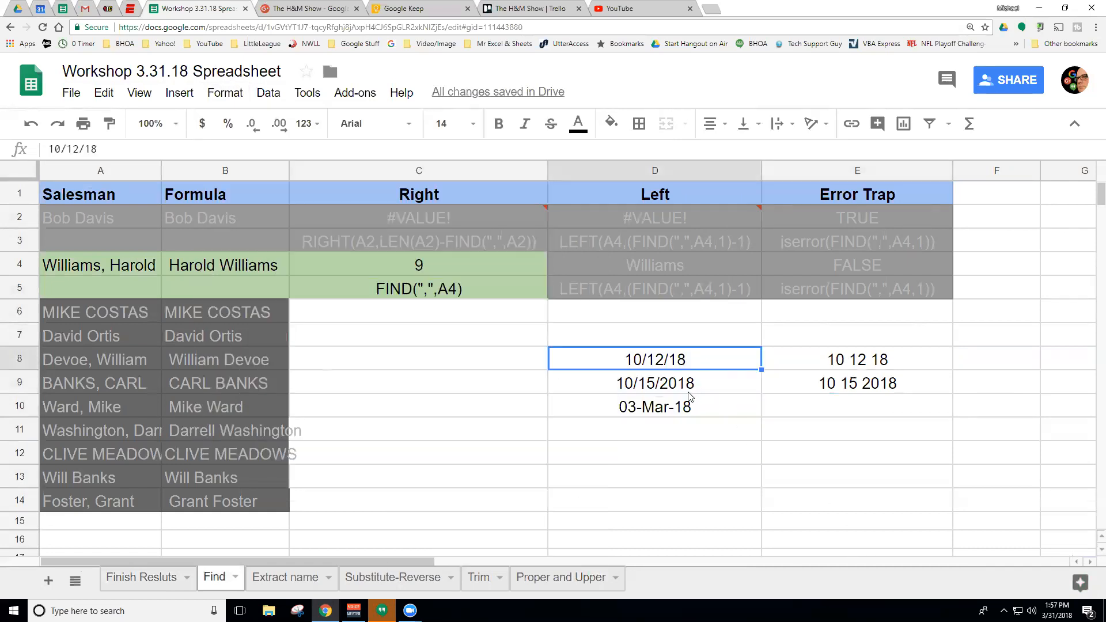
{"action": "left_click", "coordinate": [685, 408]}
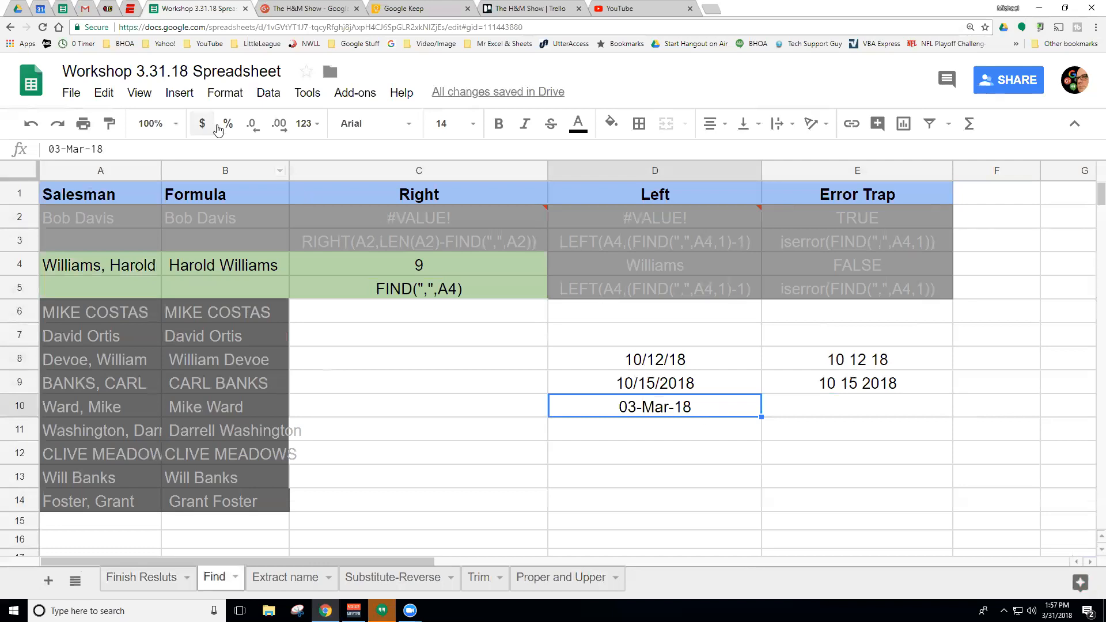
{"action": "left_click_drag", "start_coordinate": [661, 371], "coordinate": [679, 409]}
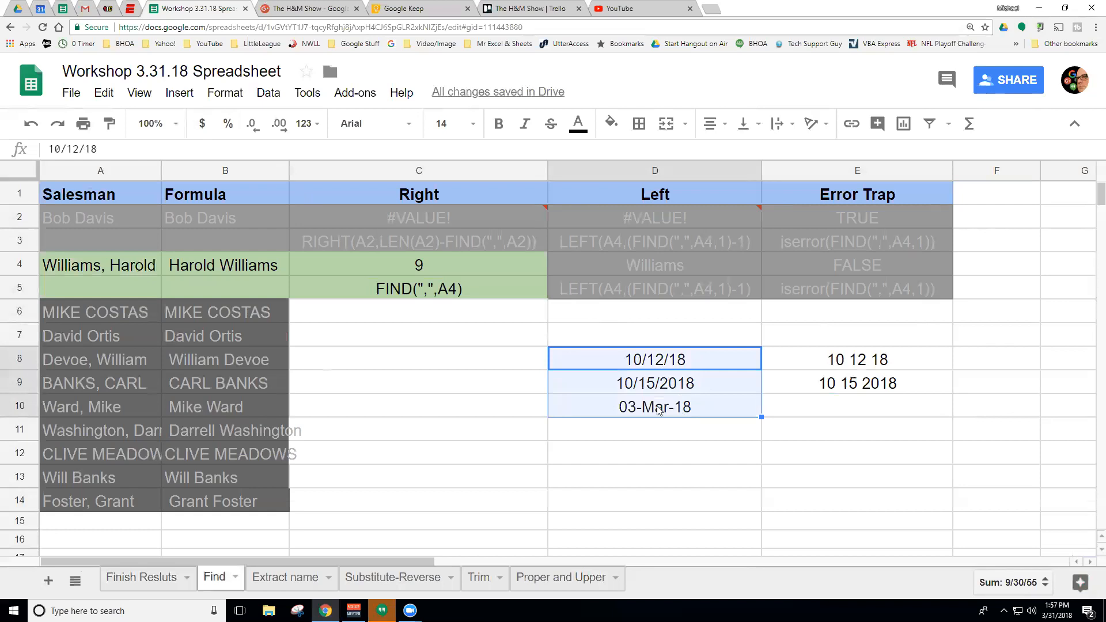
Re-enter the date in D10 as 03/03/18 and review the cell
{"action": "left_click", "coordinate": [658, 409]}
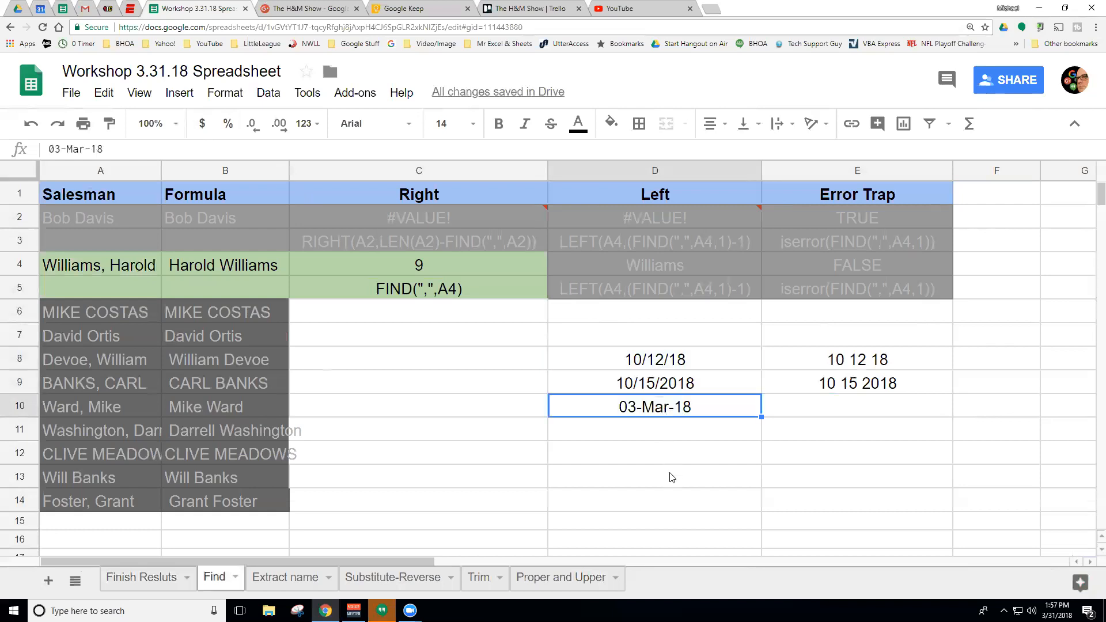
{"action": "type", "text": "03"}
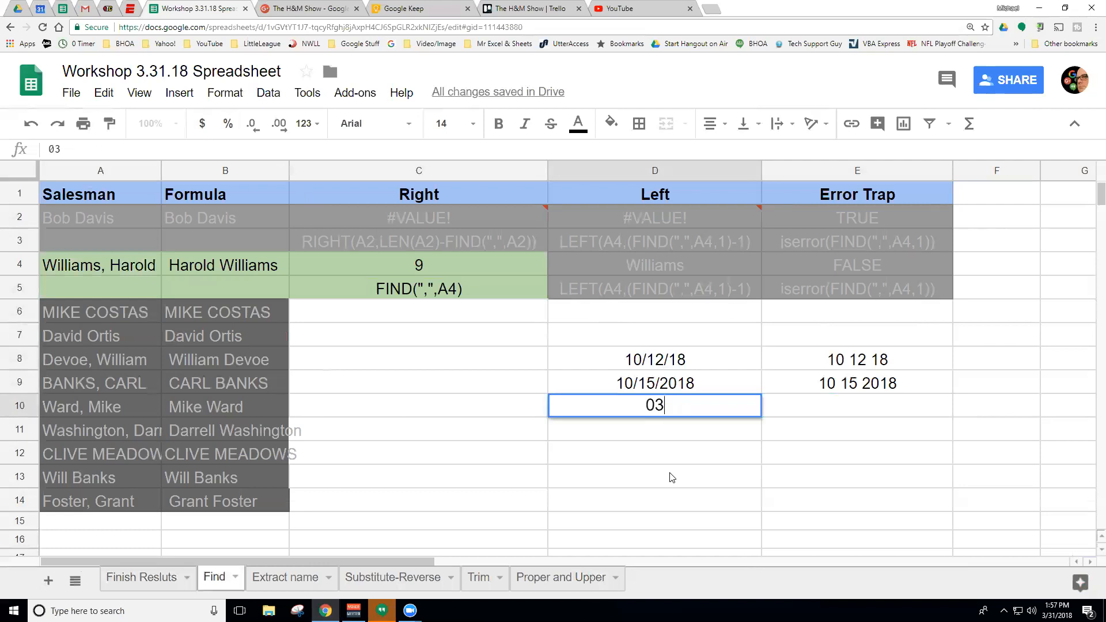
{"action": "type", "text": "/03/18"}
{"action": "key", "text": "Return"}
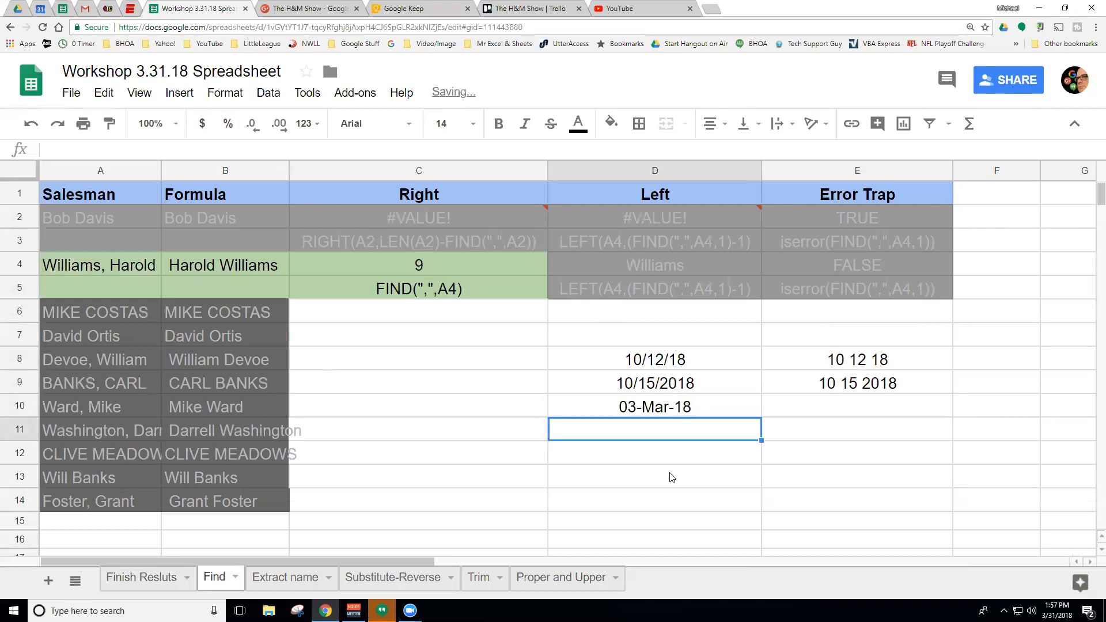
{"action": "left_click", "coordinate": [660, 410]}
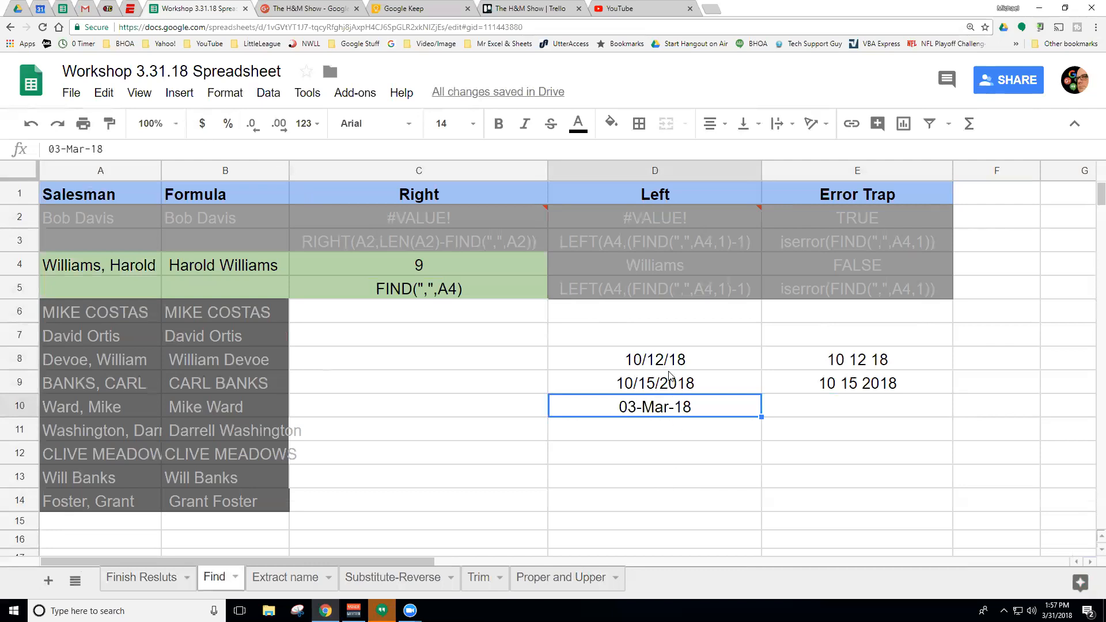
Open the custom number format settings for the dates in D8:D10
{"action": "left_click_drag", "start_coordinate": [663, 358], "coordinate": [662, 406]}
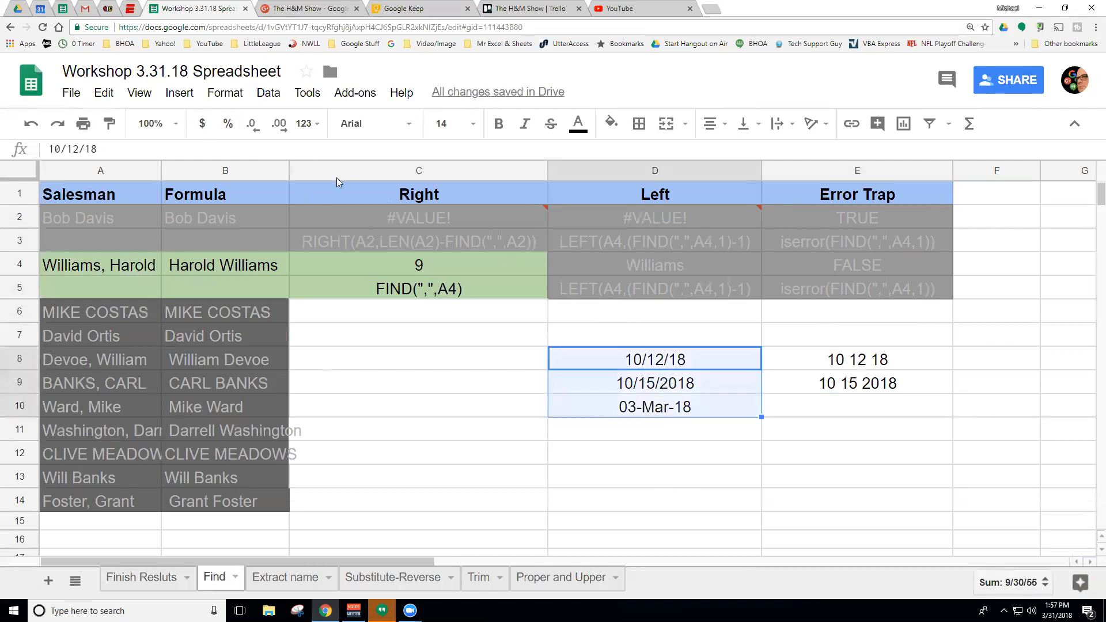
{"action": "left_click", "coordinate": [225, 92]}
{"action": "mouse_move", "coordinate": [286, 125]}
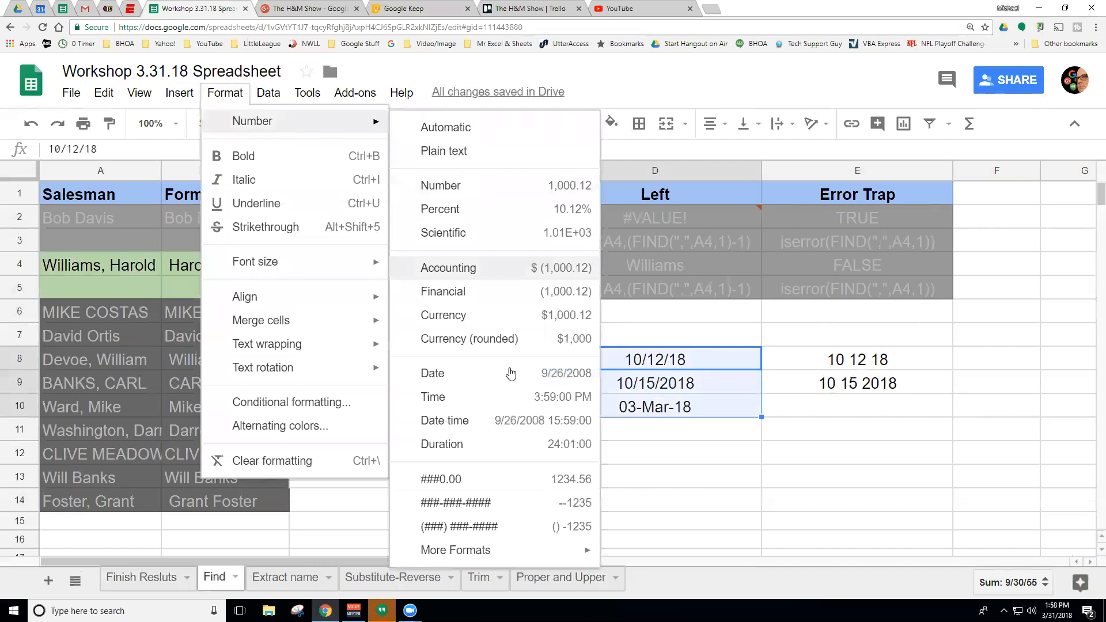
{"action": "mouse_move", "coordinate": [553, 550]}
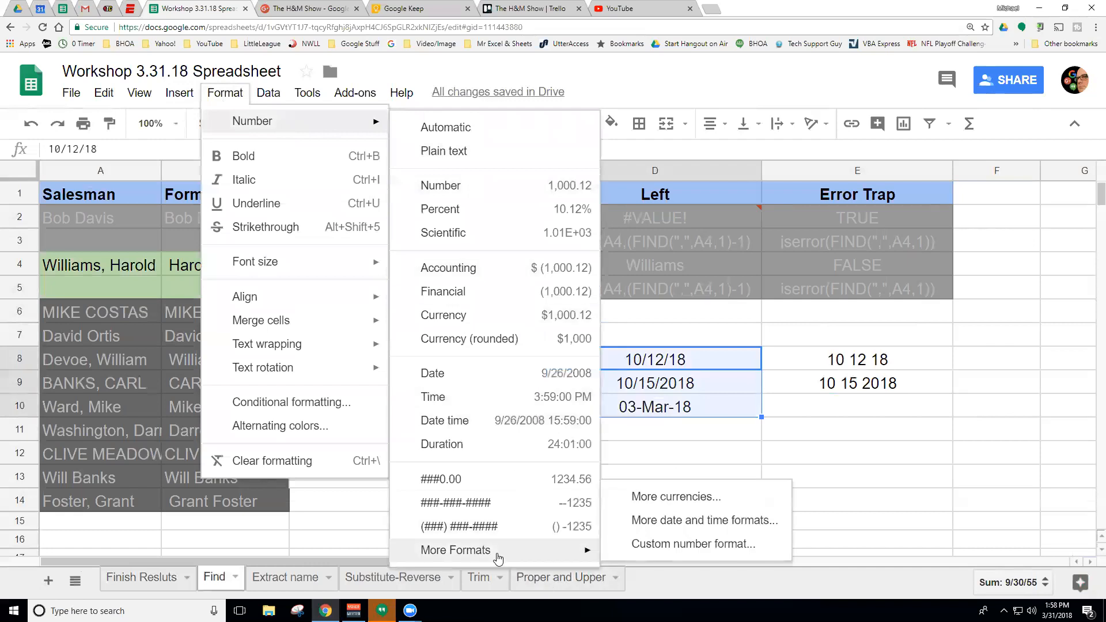
{"action": "left_click", "coordinate": [677, 544]}
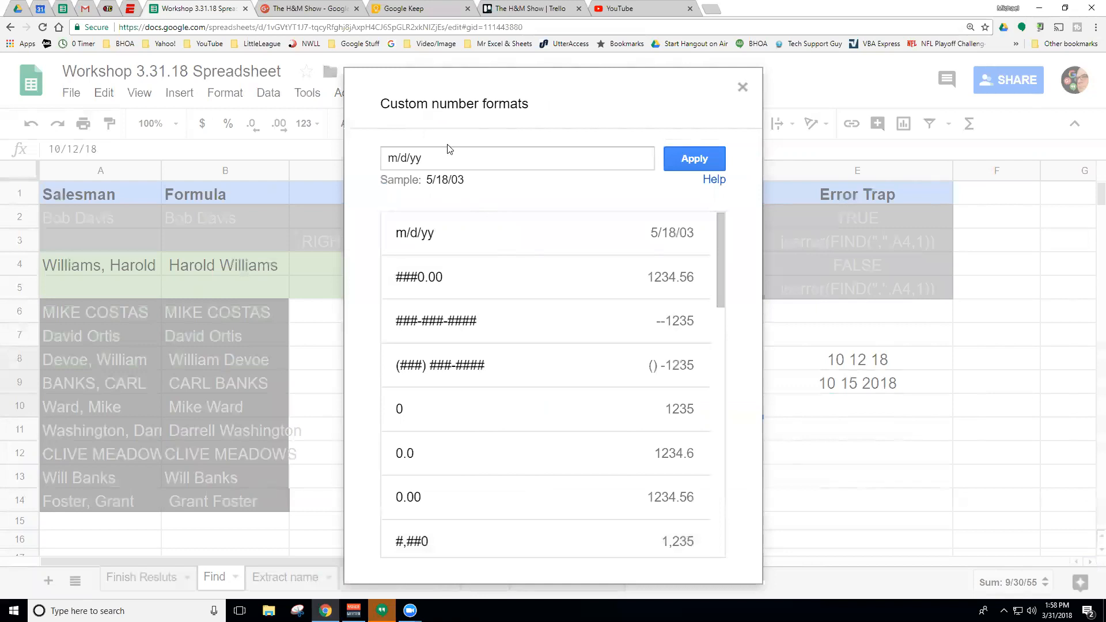
{"action": "left_click_drag", "start_coordinate": [507, 103], "coordinate": [350, 81]}
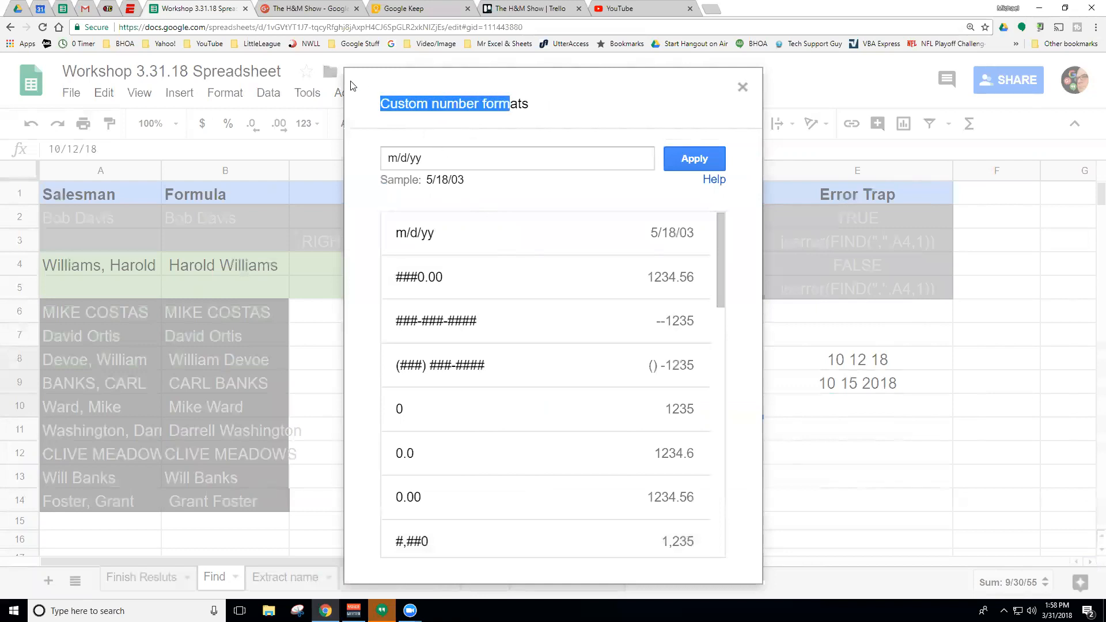
{"action": "left_click_drag", "start_coordinate": [590, 87], "coordinate": [485, 81]}
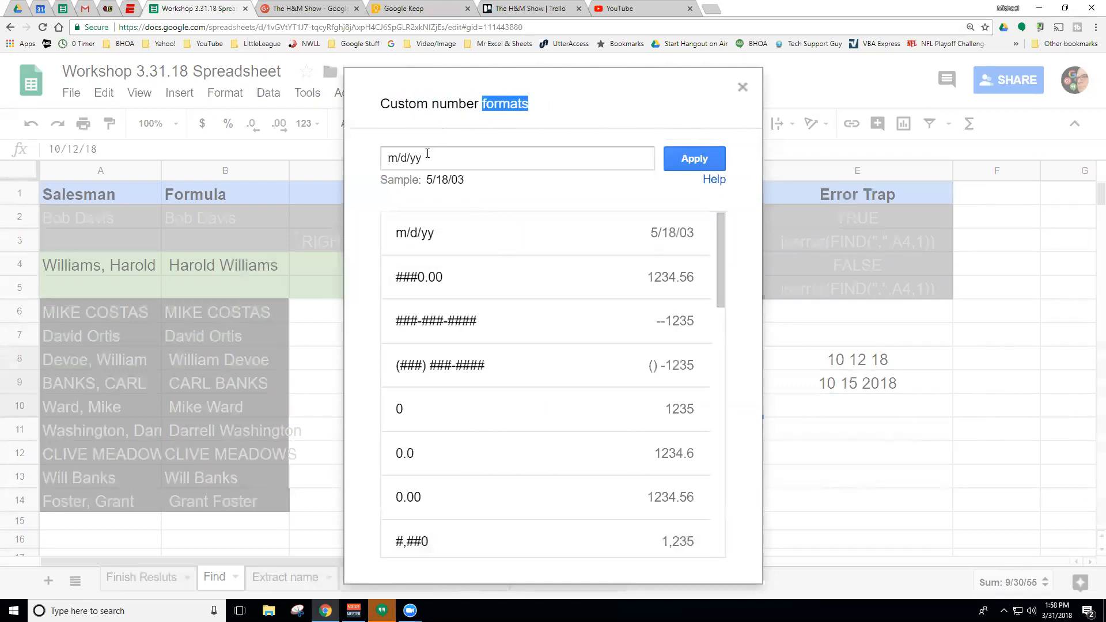
Replace the date format with the custom format ddMMMYYYY and apply it to D8:D10
{"action": "left_click", "coordinate": [408, 159]}
{"action": "left_click_drag", "start_coordinate": [426, 158], "coordinate": [381, 157]}
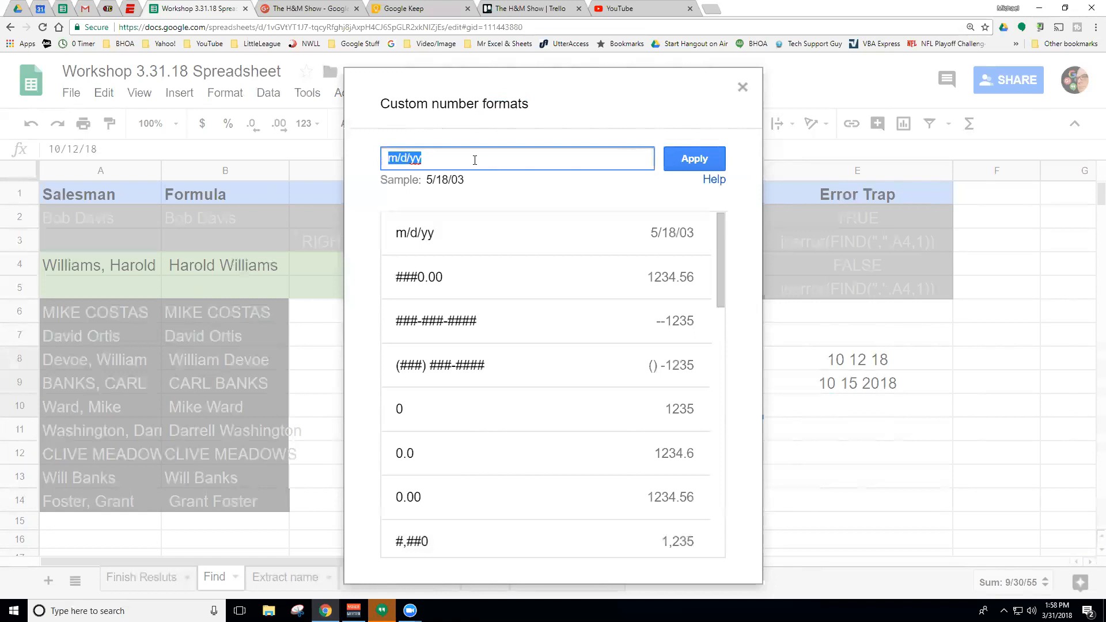
{"action": "type", "text": "dd"}
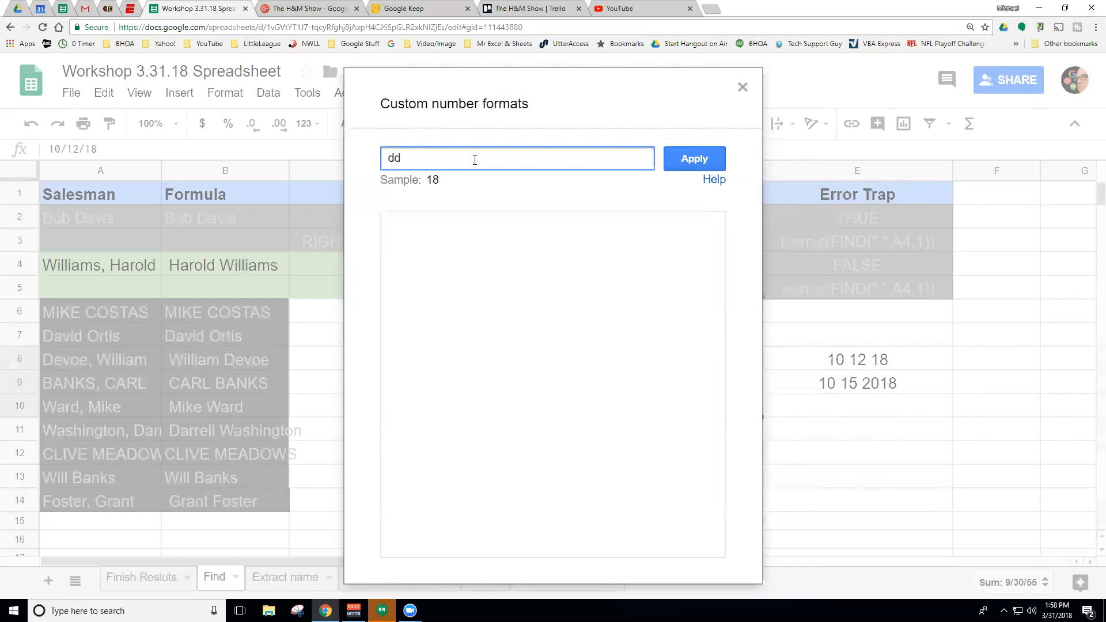
{"action": "type", "text": "/"}
{"action": "key", "text": "BackSpace"}
{"action": "type", "text": "MMM"}
{"action": "type", "text": "YYYY"}
{"action": "left_click", "coordinate": [692, 162]}
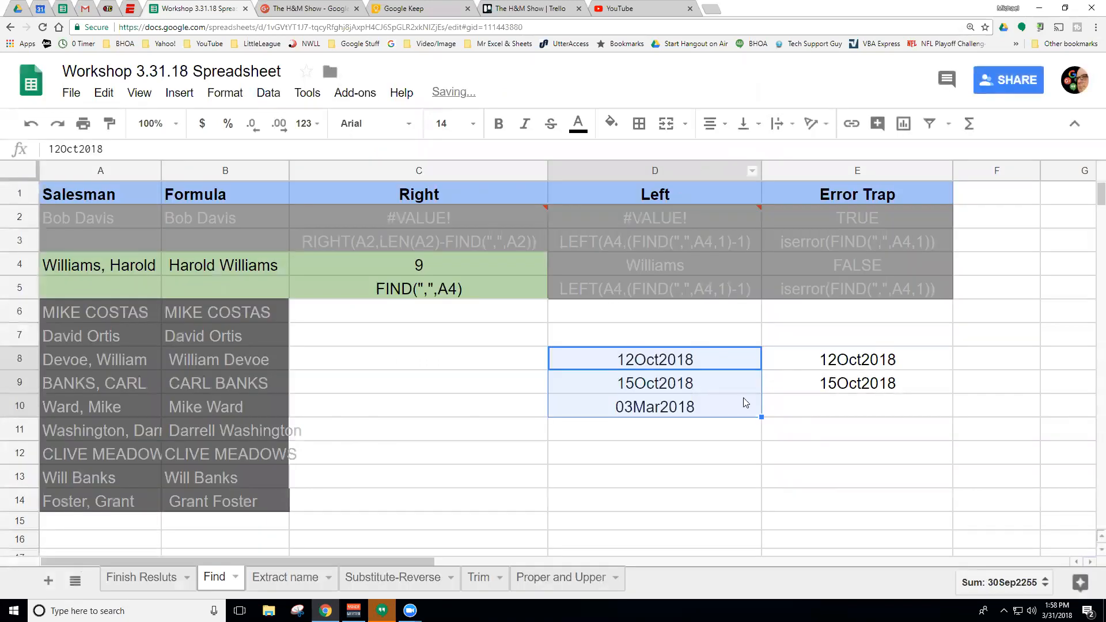
Check the reformatted dates in D8, D9 and D10 one by one
{"action": "left_click", "coordinate": [648, 364]}
{"action": "left_click", "coordinate": [640, 384]}
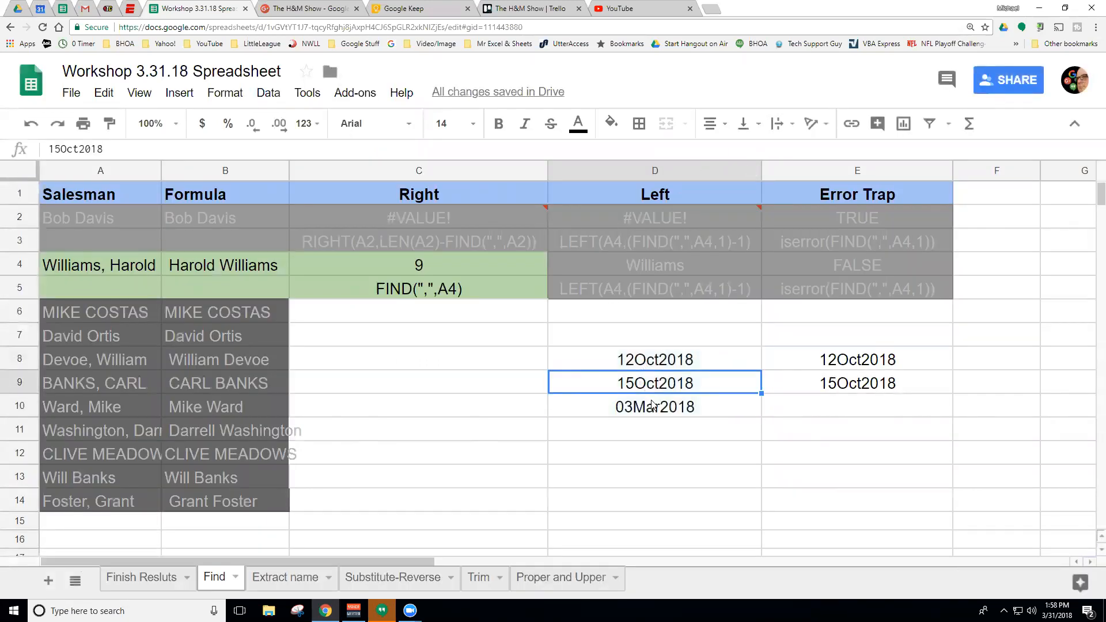
{"action": "left_click", "coordinate": [666, 410]}
{"action": "left_click", "coordinate": [669, 367]}
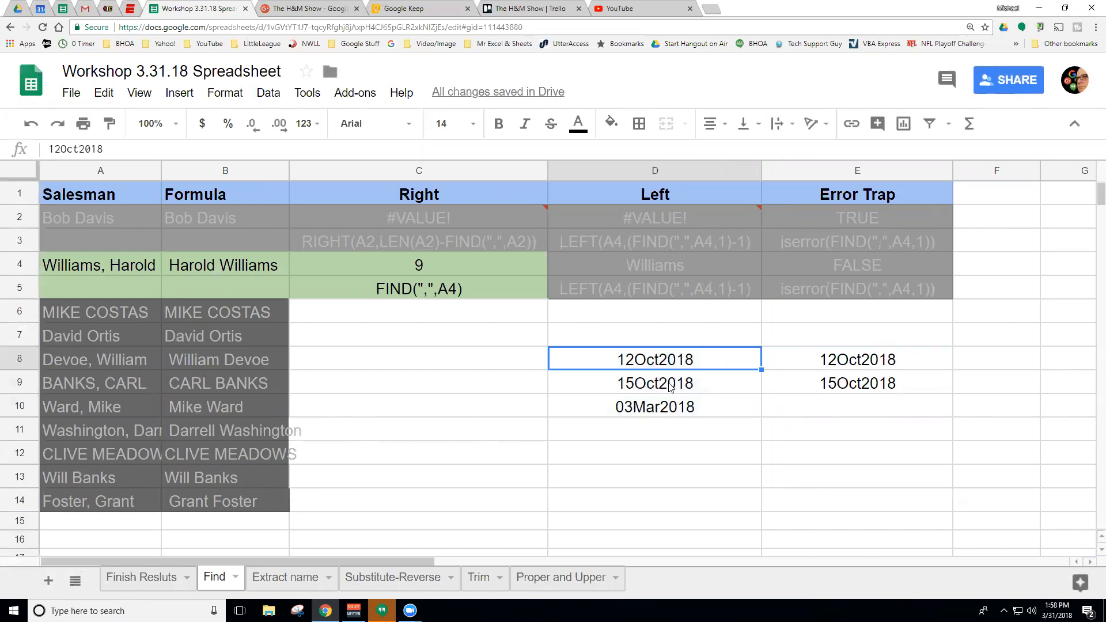
{"action": "left_click", "coordinate": [669, 387]}
{"action": "left_click", "coordinate": [660, 408]}
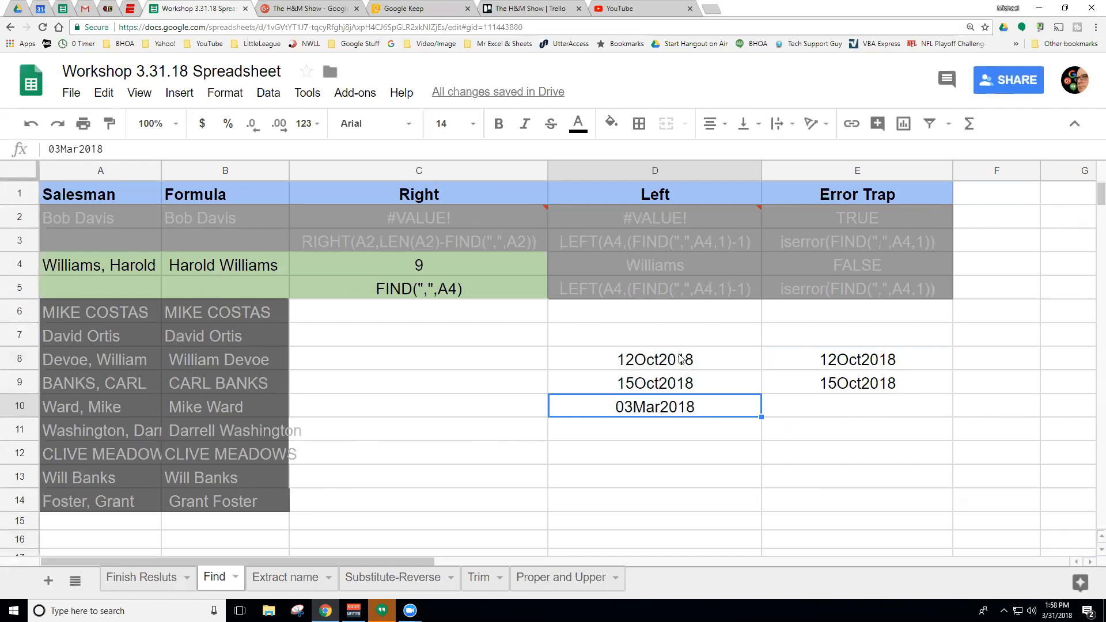
Enter 06072018 in D11 and open the cell again for editing
{"action": "left_click", "coordinate": [751, 429]}
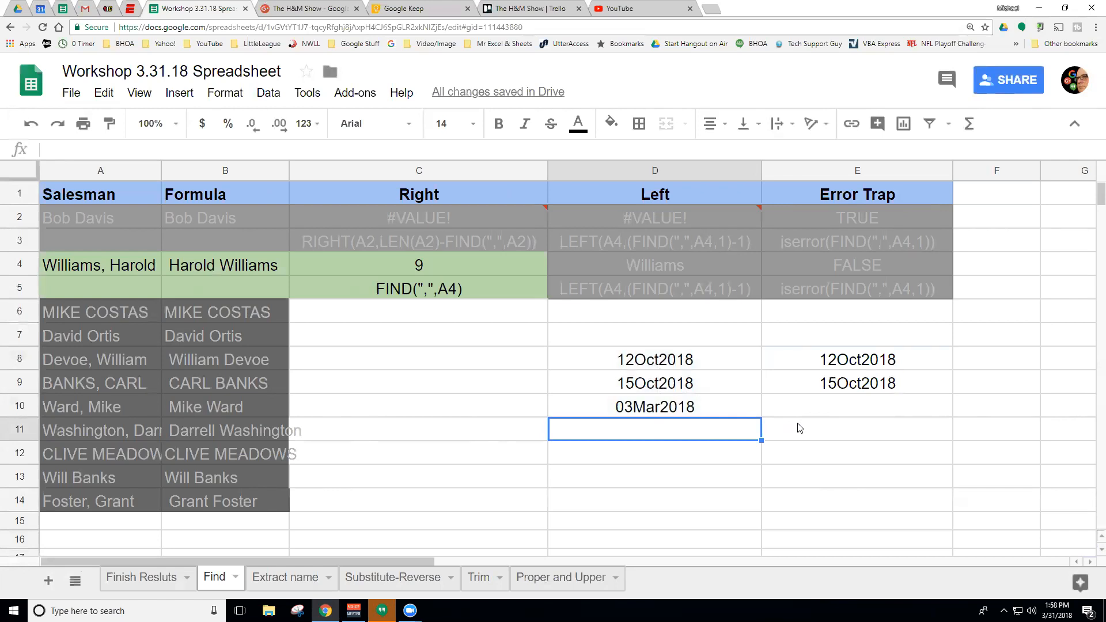
{"action": "type", "text": "03/"}
{"action": "key", "text": "BackSpace"}
{"action": "key", "text": "BackSpace"}
{"action": "key", "text": "BackSpace"}
{"action": "type", "text": "0618"}
{"action": "key", "text": "BackSpace"}
{"action": "key", "text": "BackSpace"}
{"action": "key", "text": "BackSpace"}
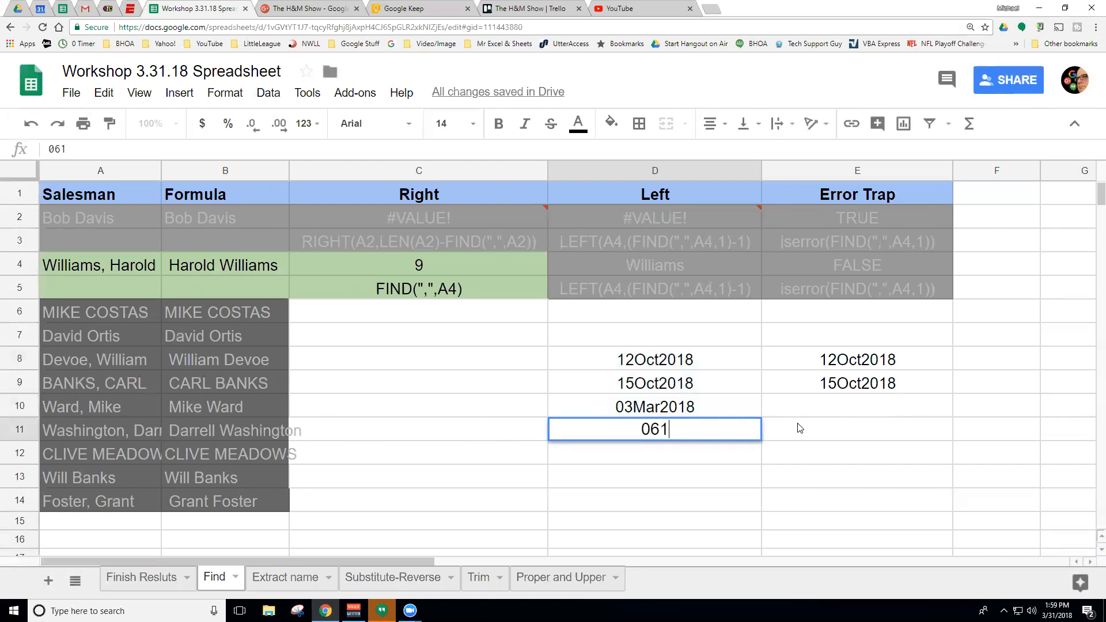
{"action": "type", "text": "6072018"}
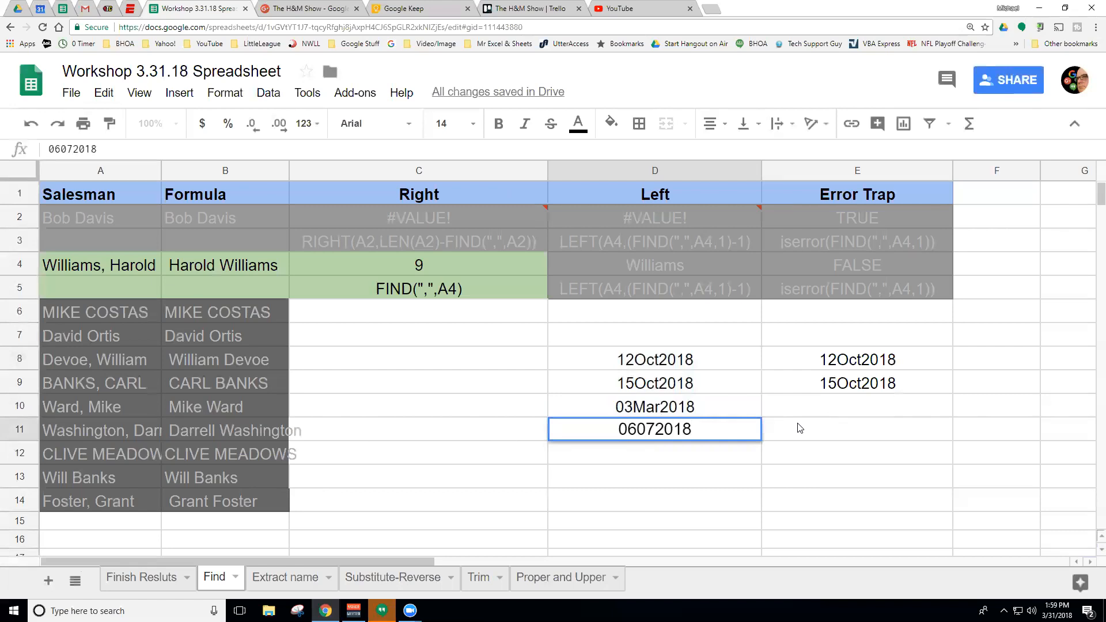
{"action": "key", "text": "Return"}
{"action": "left_click", "coordinate": [639, 433]}
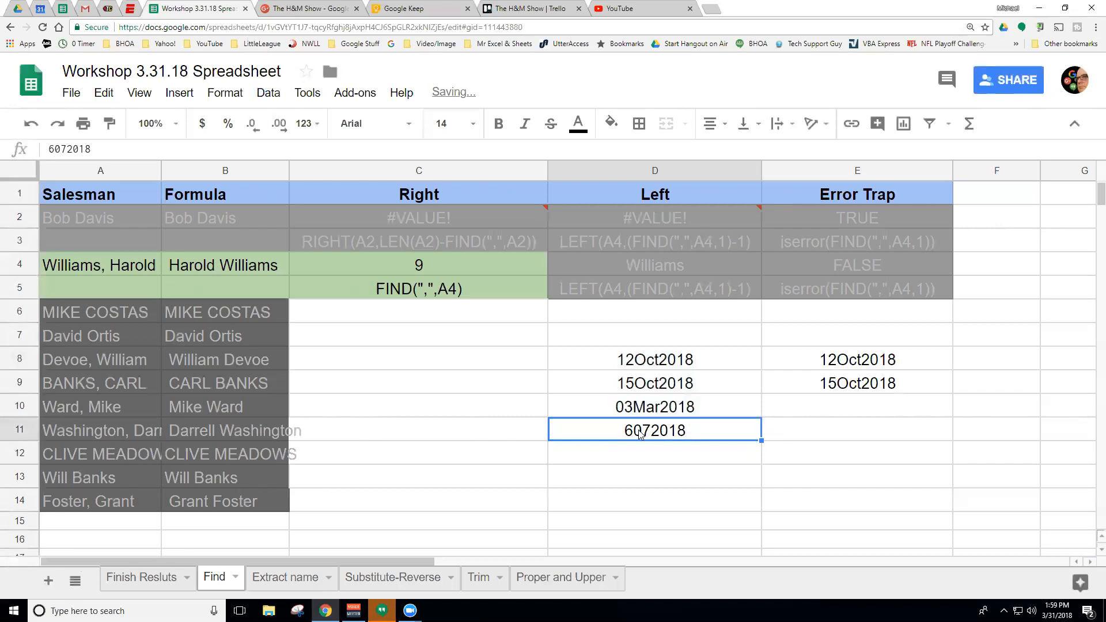
{"action": "double_click", "coordinate": [644, 429]}
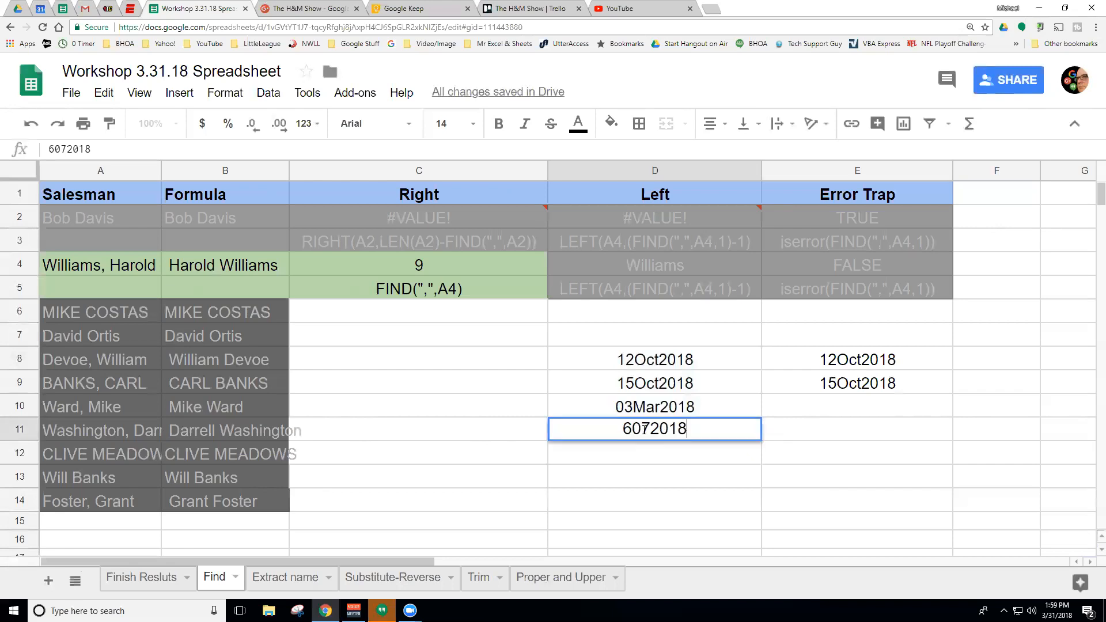
Add slash separators to the number in D11 so the entry reads 6/07/2018
{"action": "left_click", "coordinate": [634, 430]}
{"action": "type", "text": "/"}
{"action": "left_click", "coordinate": [653, 429]}
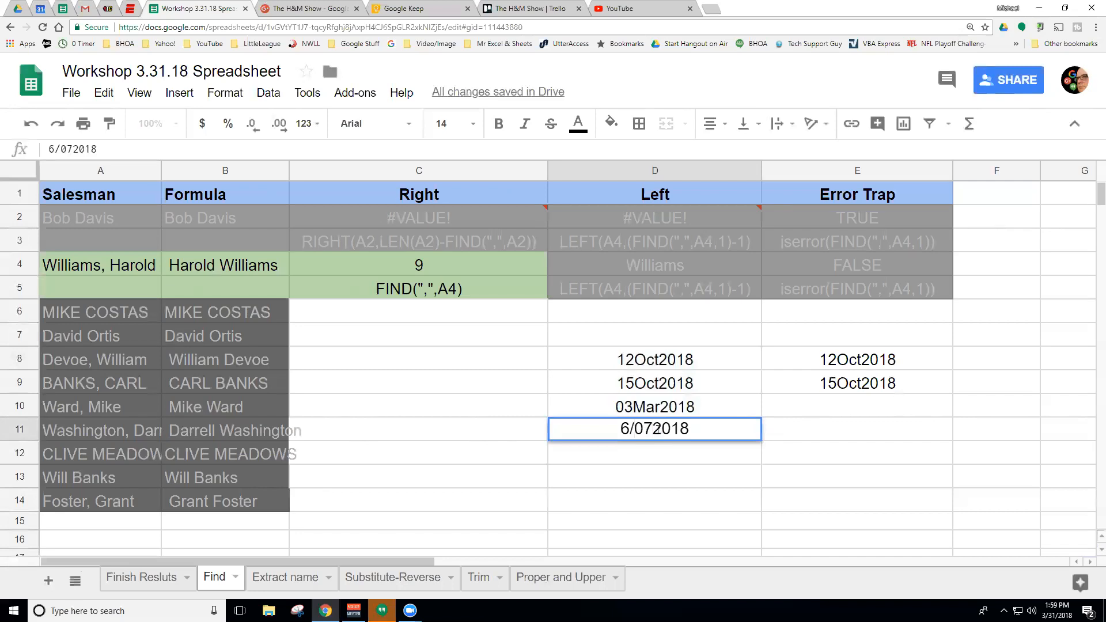
{"action": "type", "text": "/"}
{"action": "key", "text": "Return"}
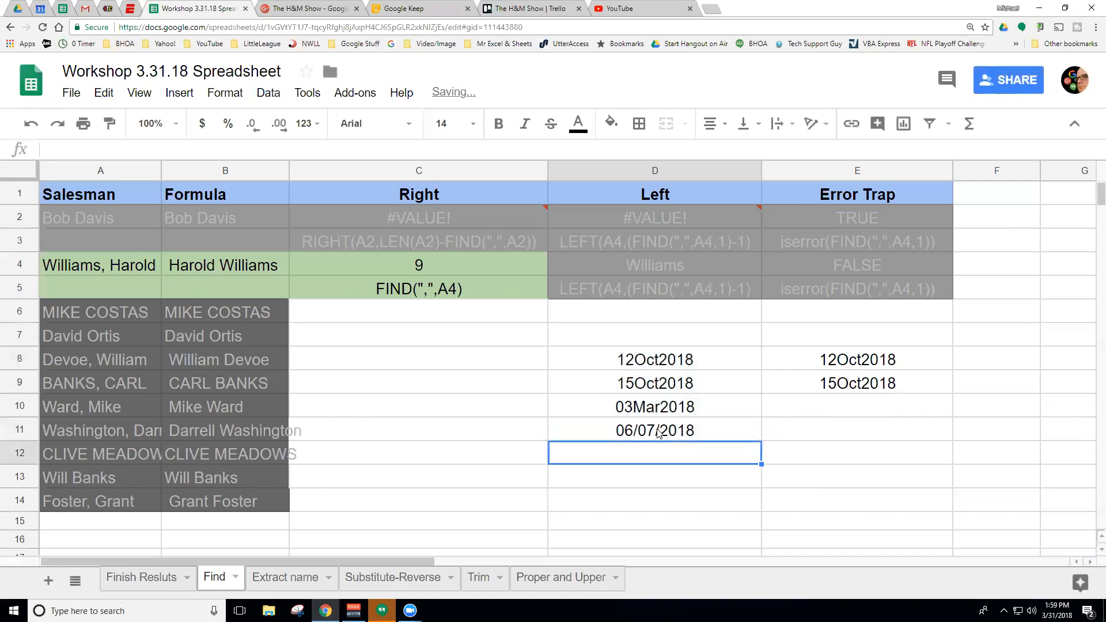
Copy the date format of D10 onto D11 with Paint format
{"action": "left_click", "coordinate": [717, 432]}
{"action": "left_click", "coordinate": [693, 404]}
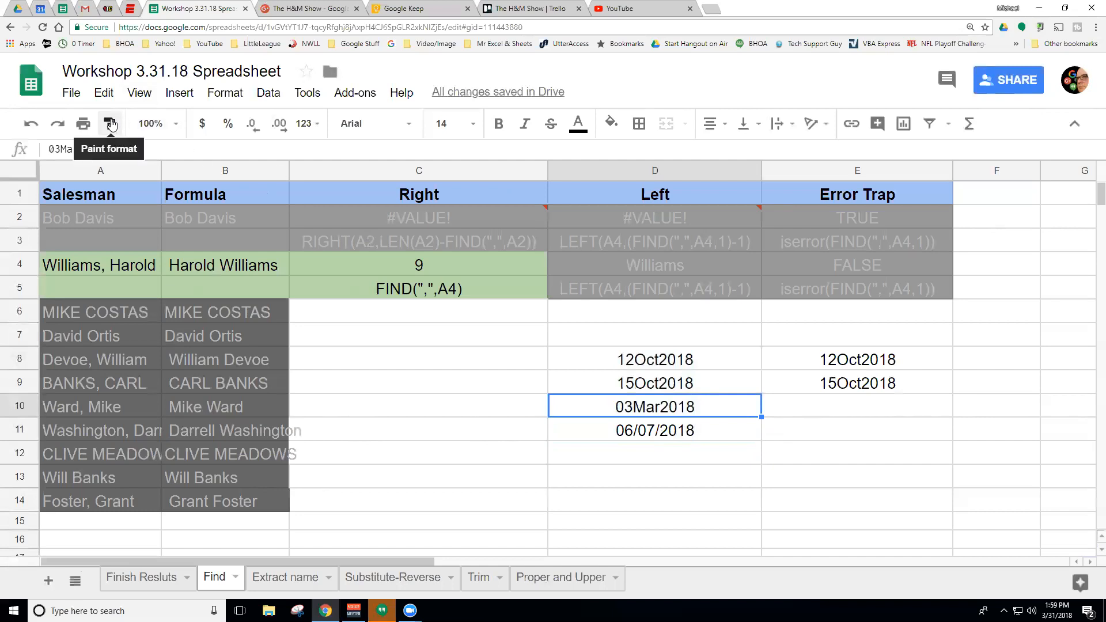
{"action": "left_click", "coordinate": [732, 386]}
{"action": "left_click", "coordinate": [714, 407]}
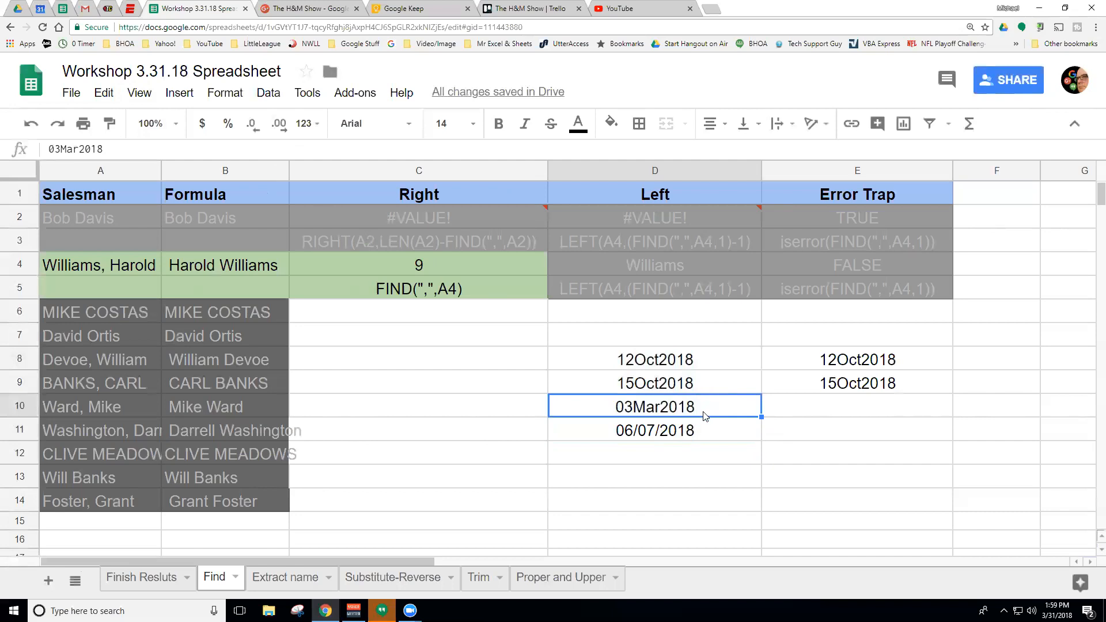
{"action": "left_click", "coordinate": [109, 125]}
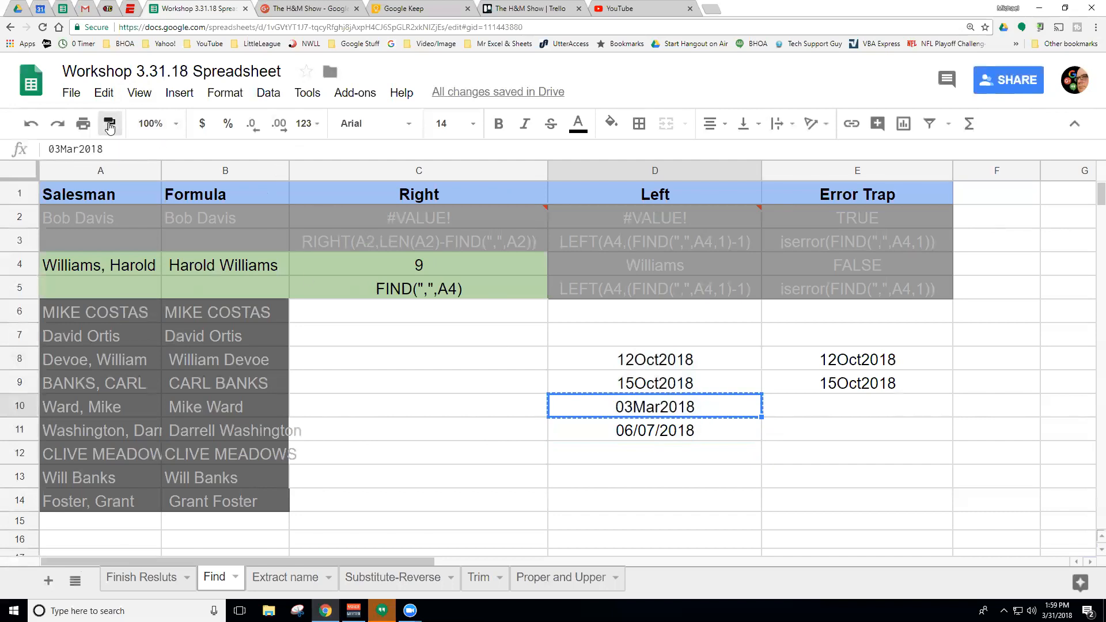
{"action": "key", "text": "Down"}
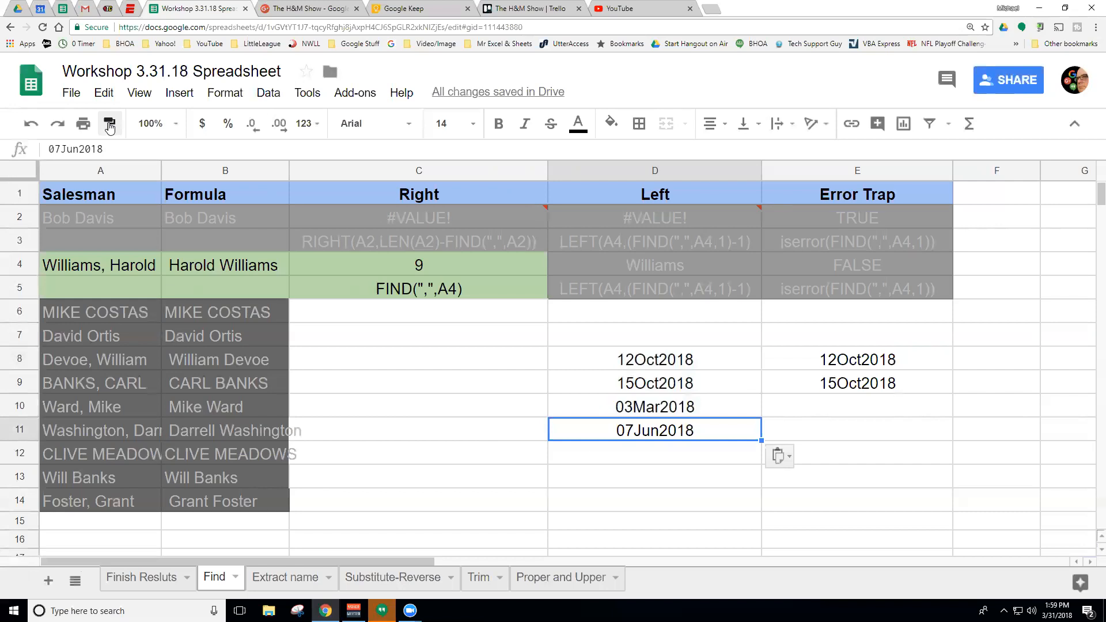
Clear the sample dates from the range D8:E12
{"action": "left_click", "coordinate": [711, 340]}
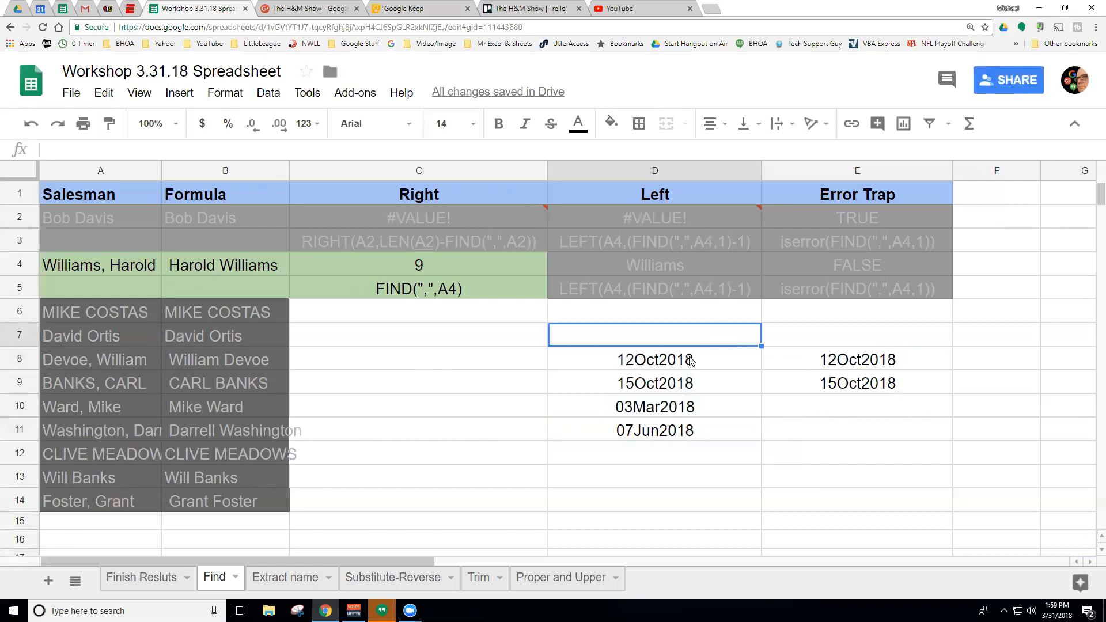
{"action": "left_click", "coordinate": [690, 360]}
{"action": "left_click", "coordinate": [693, 337]}
{"action": "left_click", "coordinate": [681, 363]}
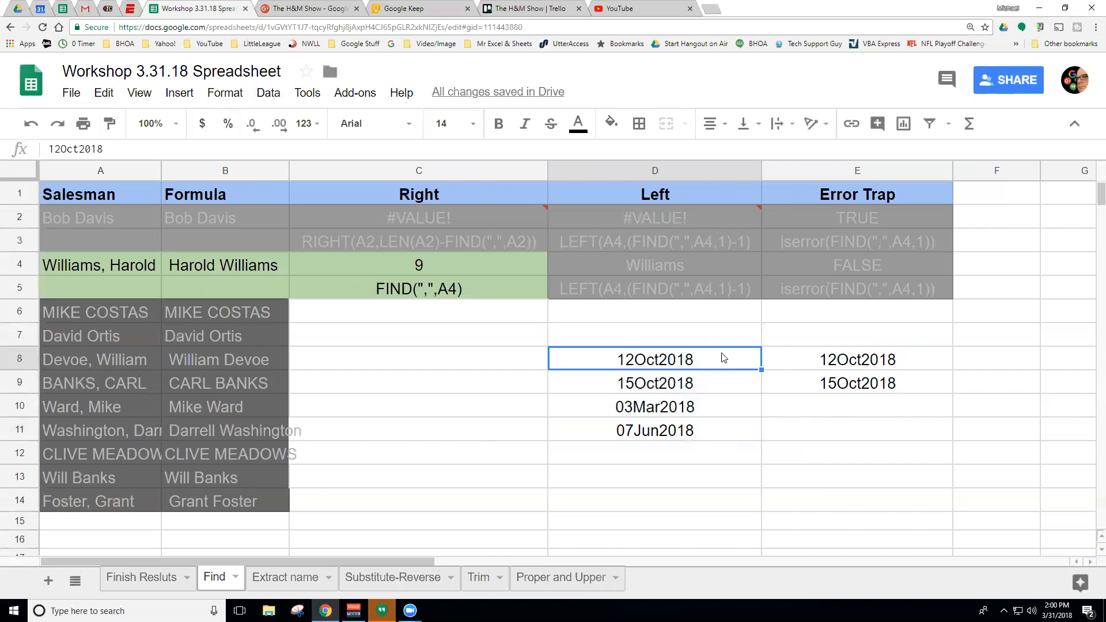
{"action": "left_click_drag", "start_coordinate": [746, 364], "coordinate": [860, 456]}
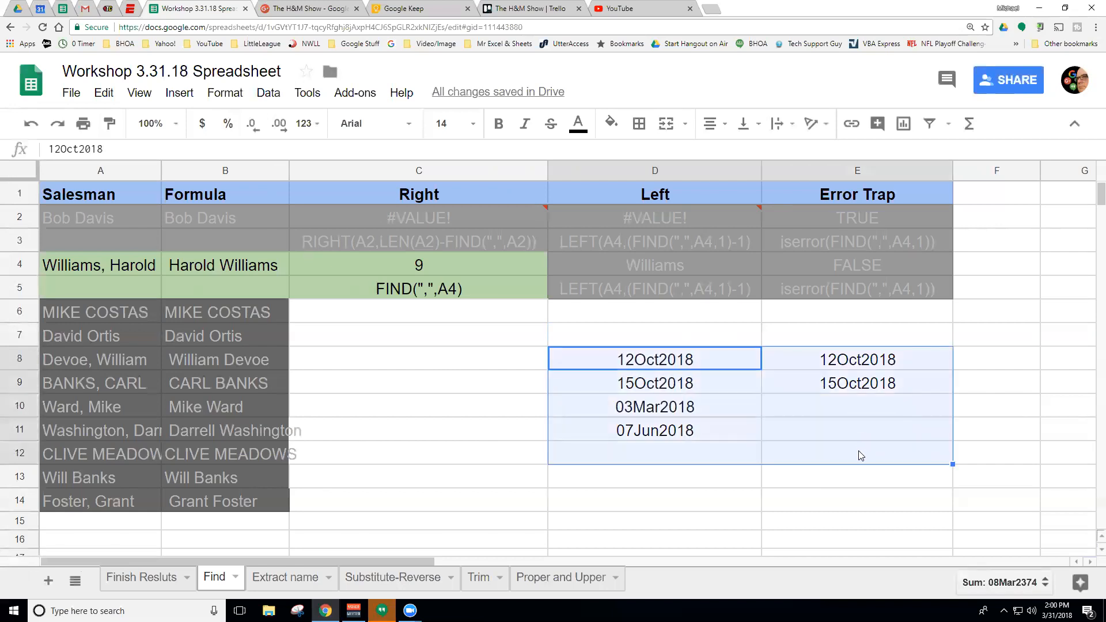
{"action": "key", "text": "Delete"}
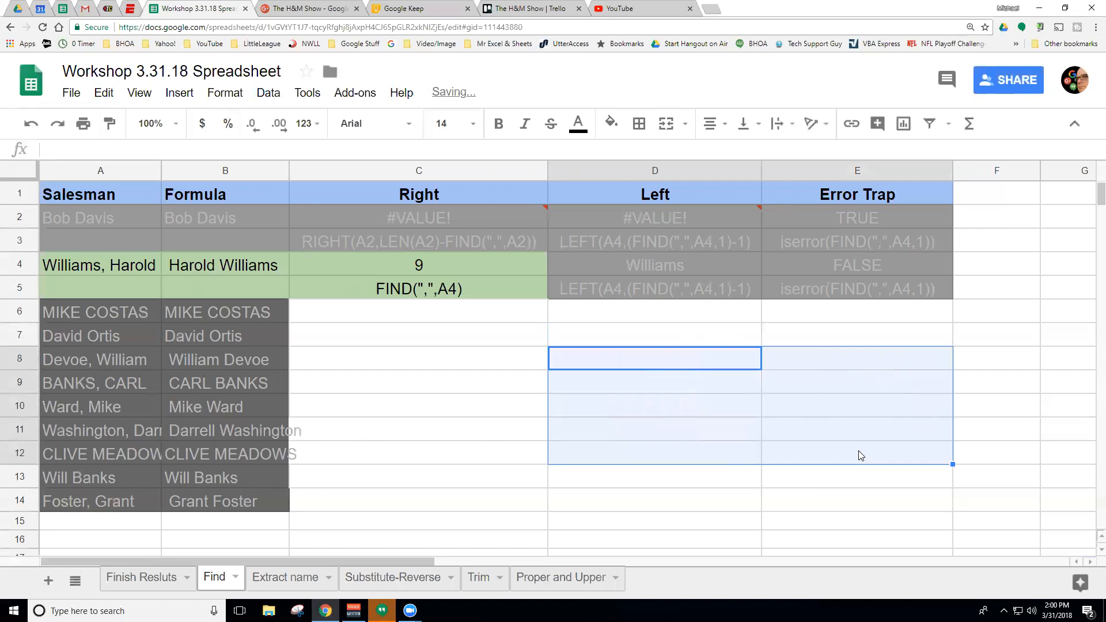
{"action": "key", "text": "Left"}
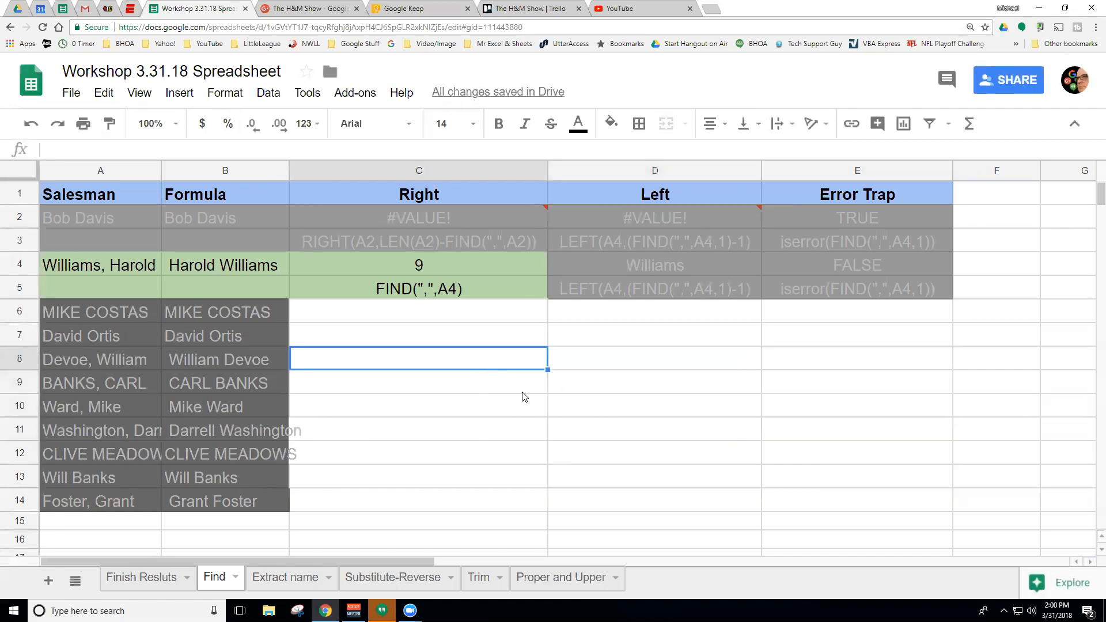
{"action": "left_click", "coordinate": [606, 416]}
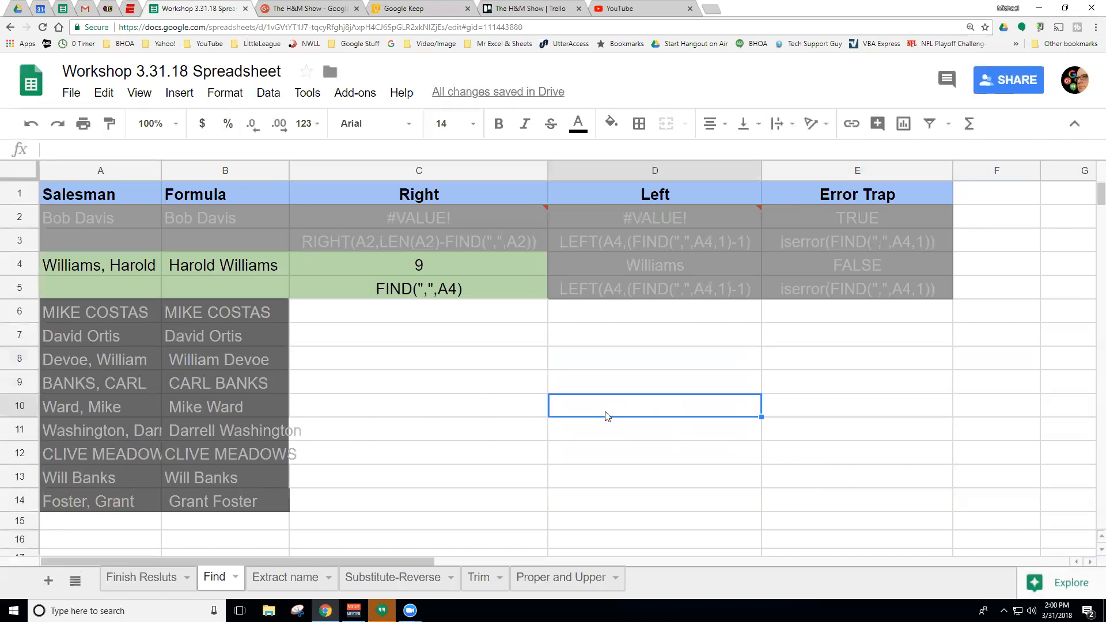
{"action": "left_click", "coordinate": [508, 410]}
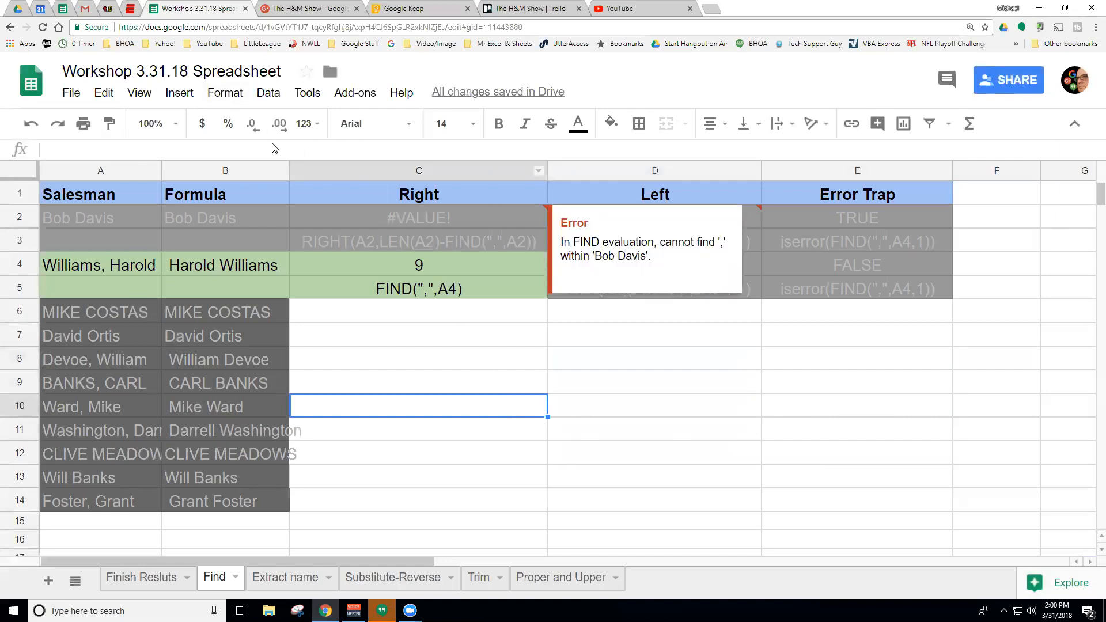
{"action": "left_click", "coordinate": [445, 358]}
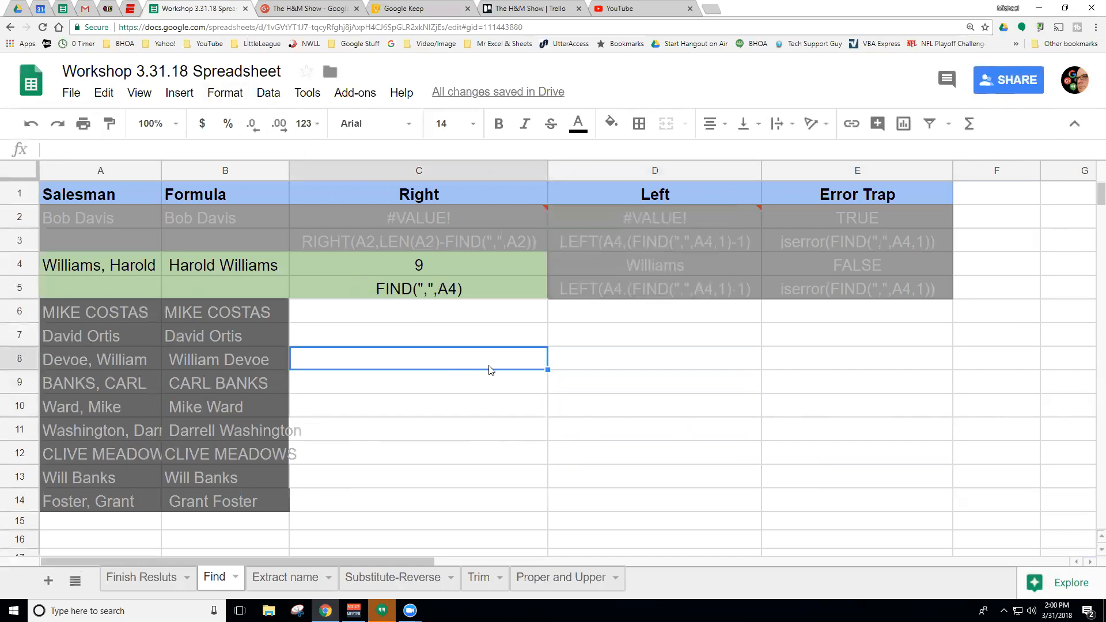
{"action": "left_click", "coordinate": [498, 401]}
{"action": "left_click", "coordinate": [587, 401]}
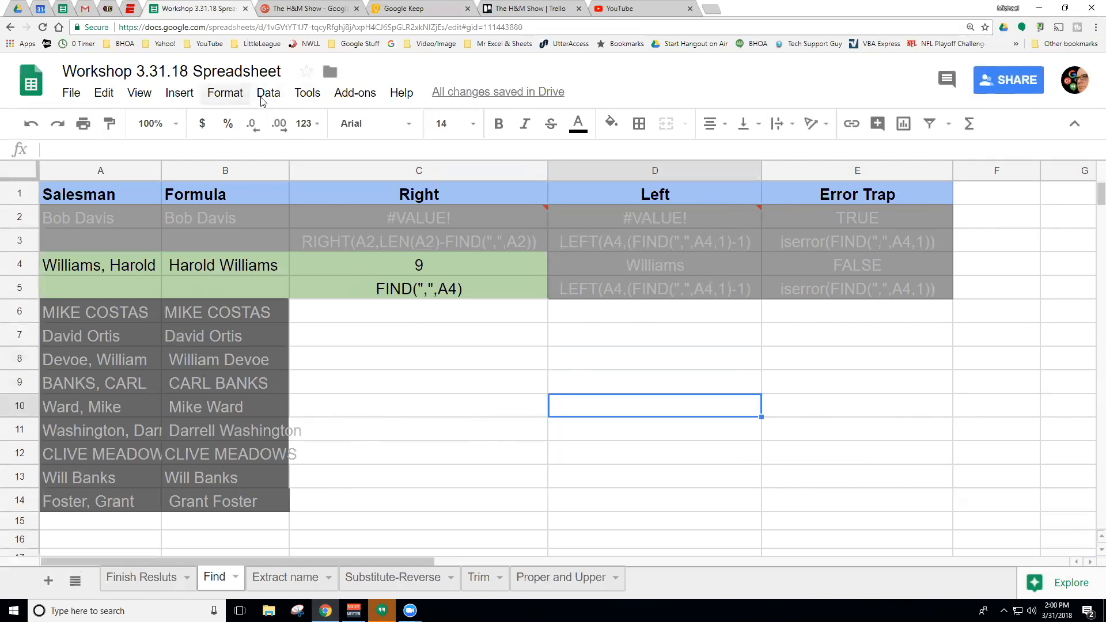
{"action": "left_click", "coordinate": [570, 371]}
{"action": "left_click", "coordinate": [484, 367]}
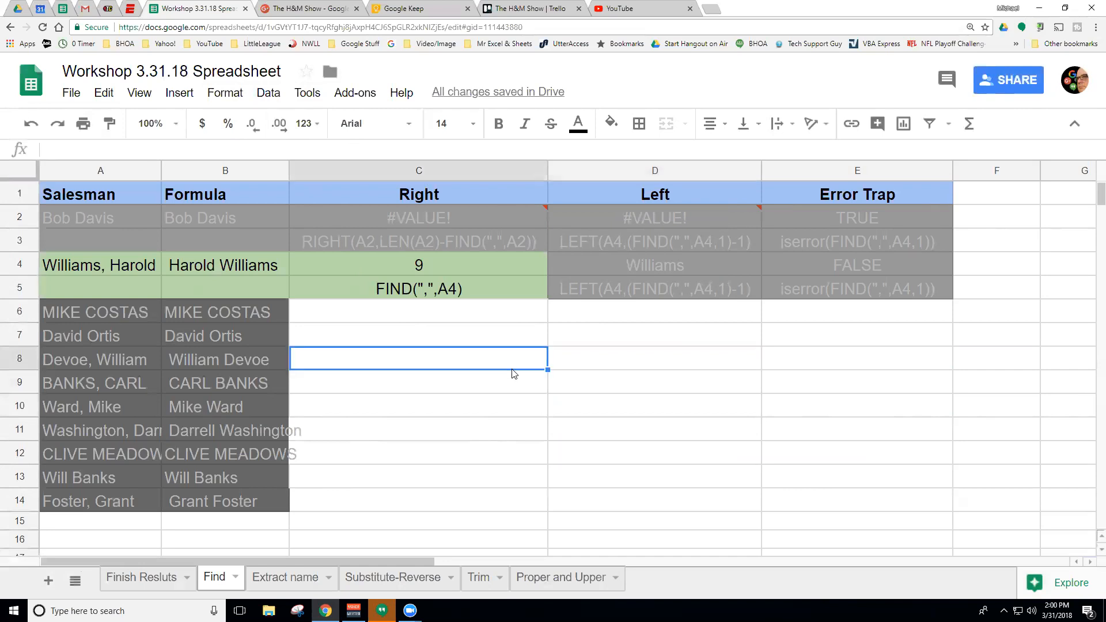
View the function suggestions for "=sum" in D8, leaving the cell empty
{"action": "left_click", "coordinate": [566, 369]}
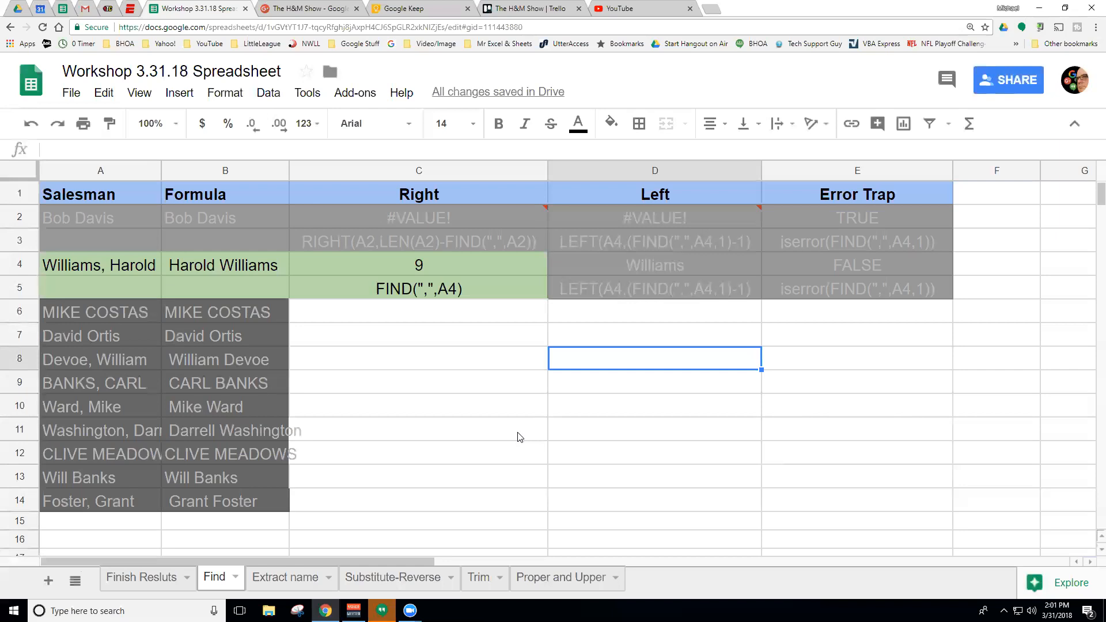
{"action": "type", "text": "="}
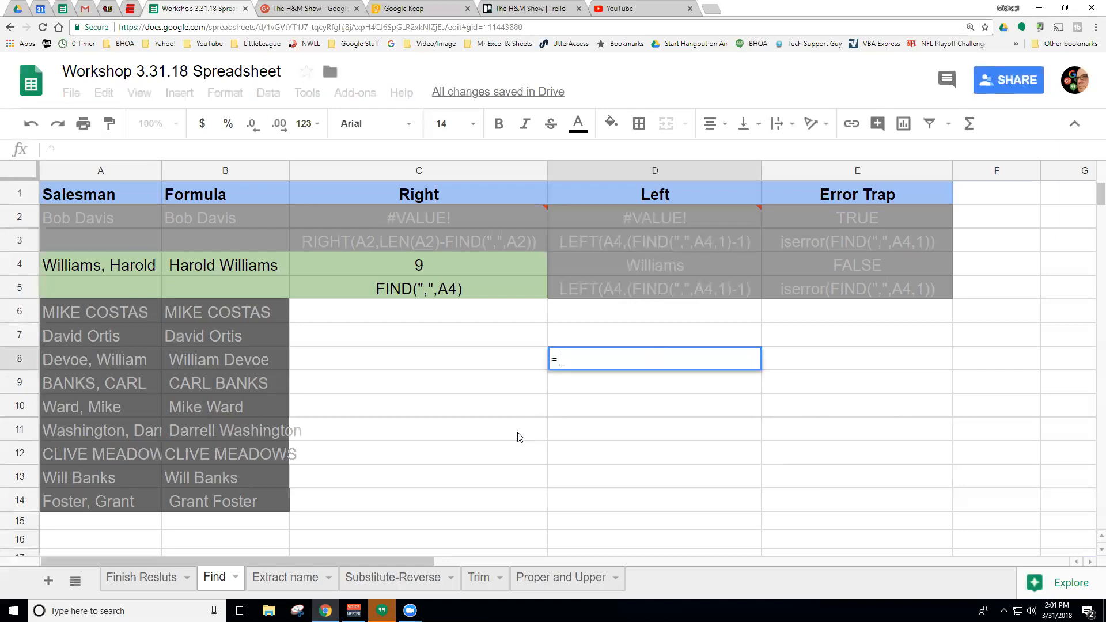
{"action": "type", "text": "sum"}
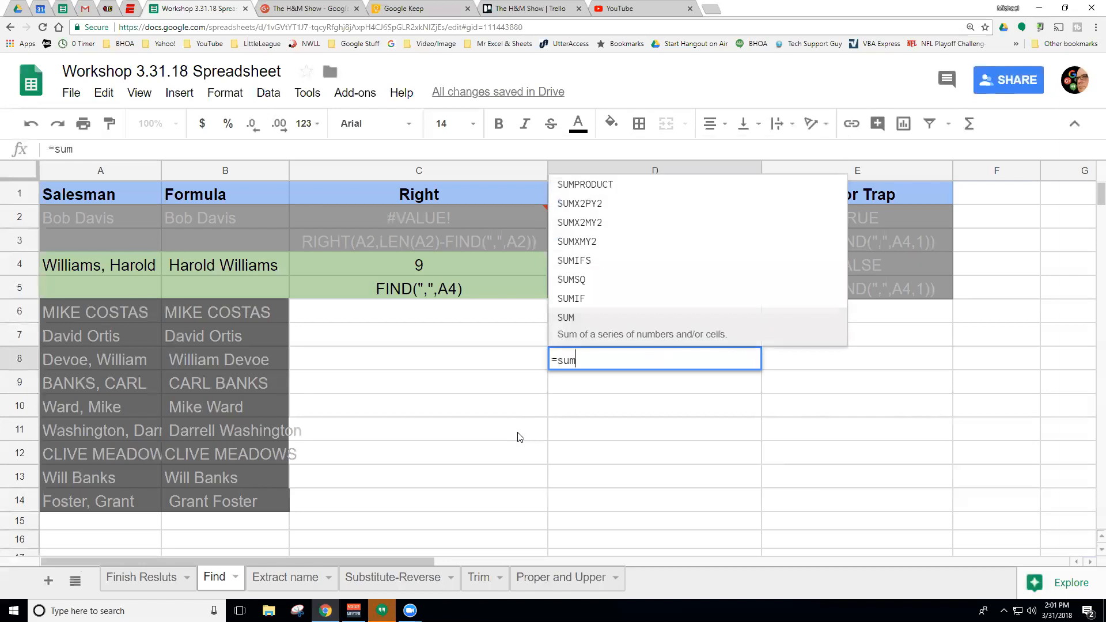
{"action": "key", "text": "BackSpace"}
{"action": "key", "text": "BackSpace"}
{"action": "key", "text": "BackSpace"}
{"action": "key", "text": "BackSpace"}
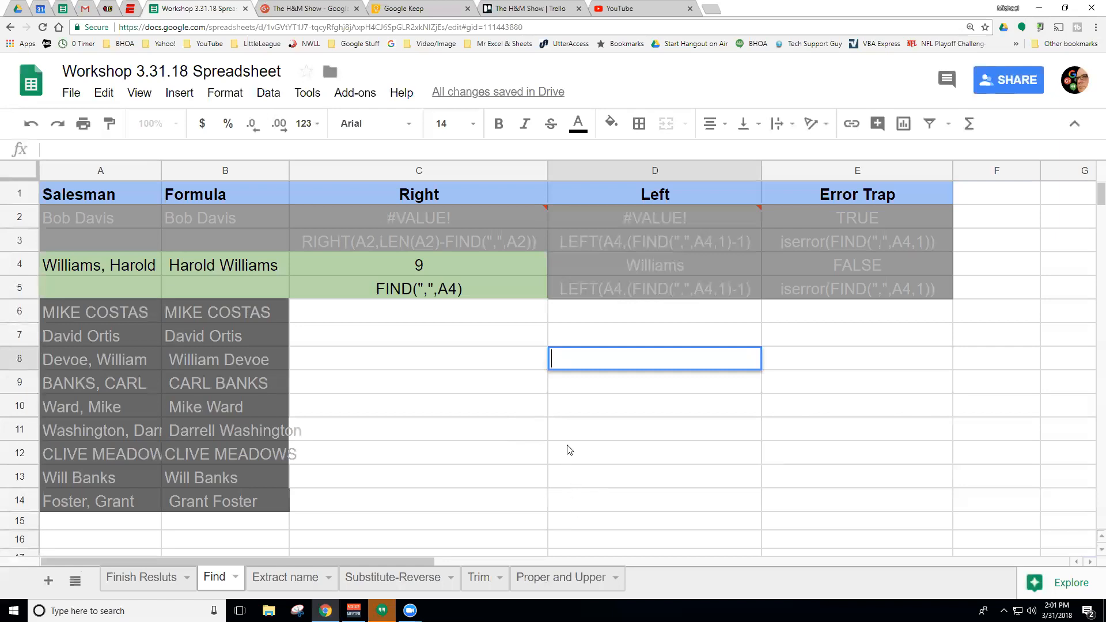
{"action": "type", "text": "="}
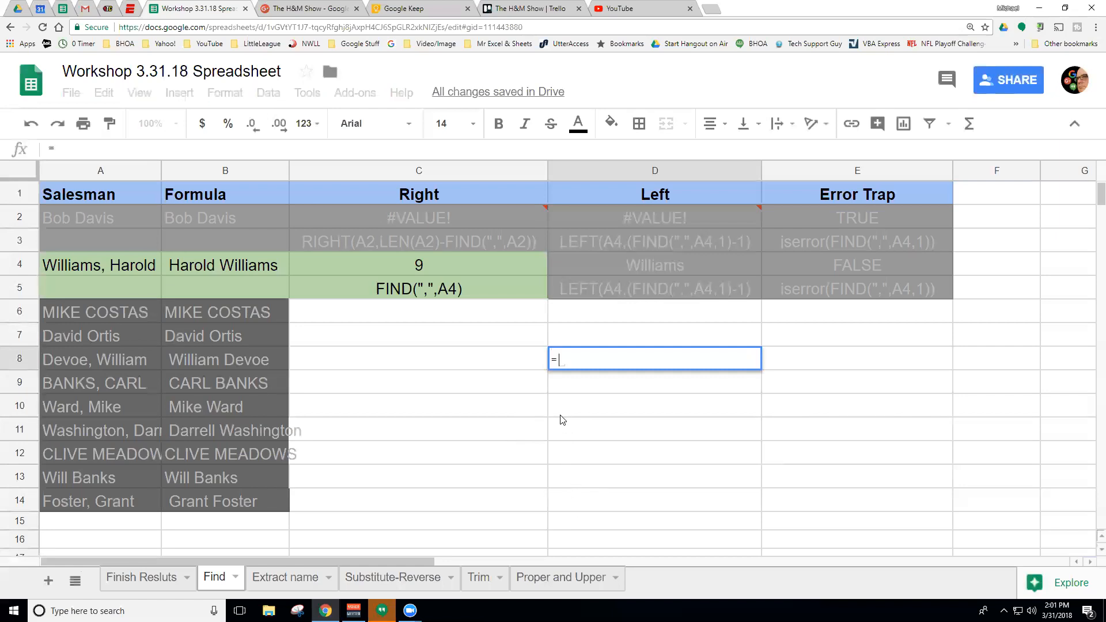
{"action": "type", "text": "sum"}
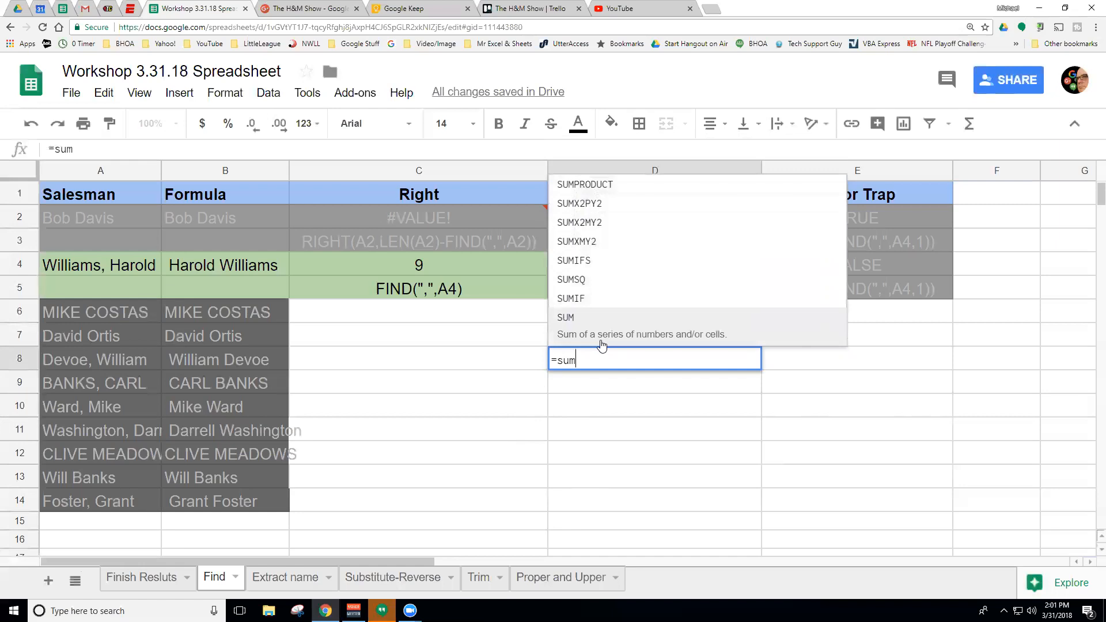
{"action": "key", "text": "Escape"}
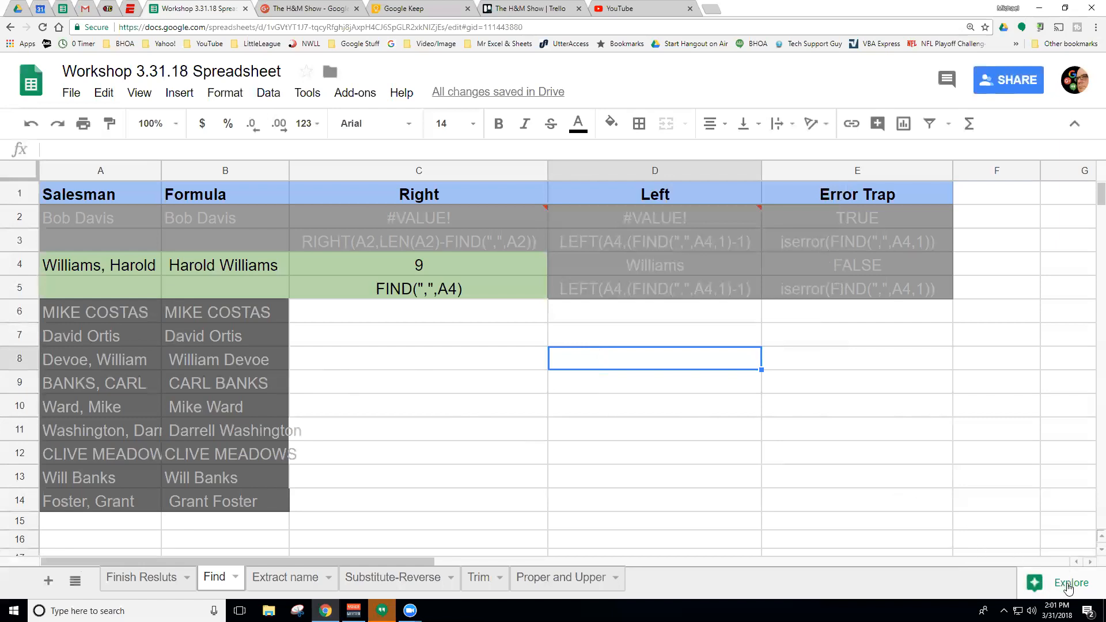
Select D4, open Explore and look through its suggested questions and charts for A1:E14
{"action": "left_click", "coordinate": [497, 343]}
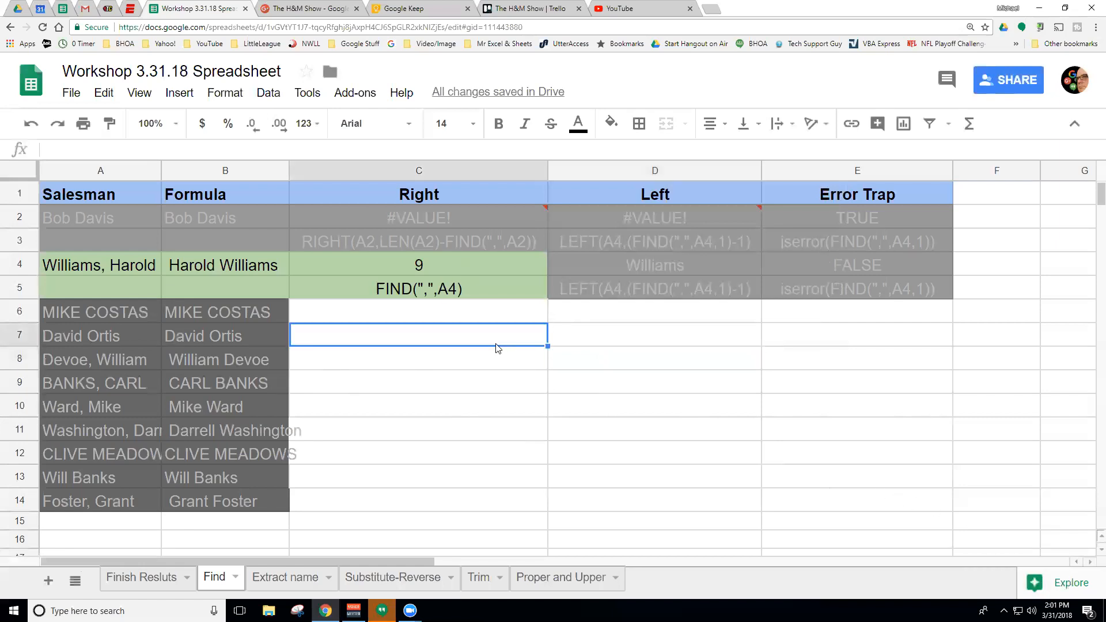
{"action": "left_click", "coordinate": [528, 371]}
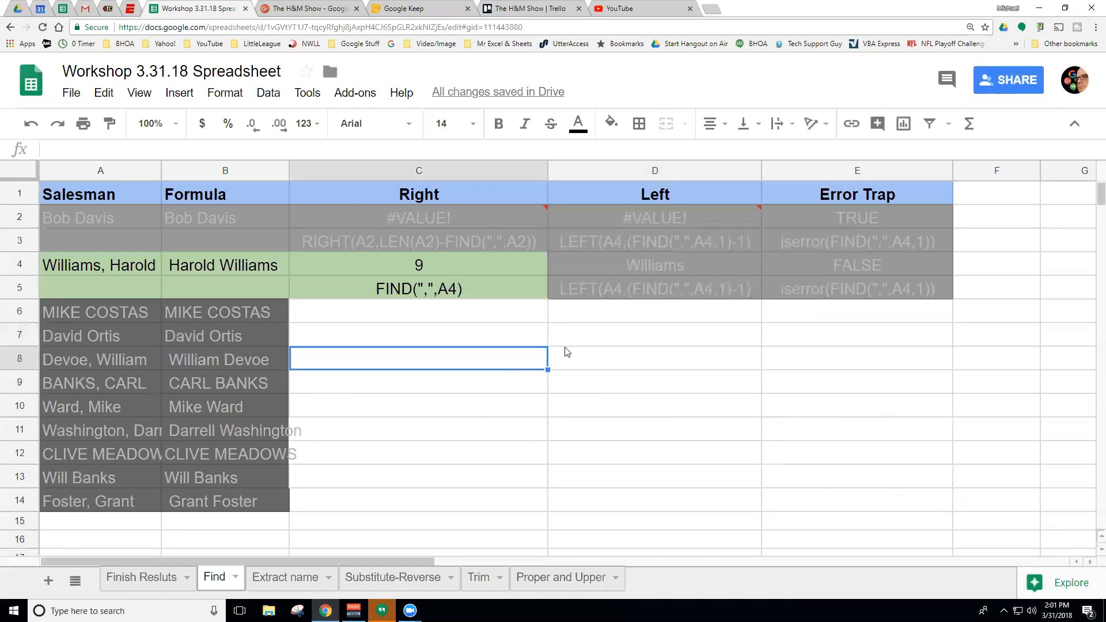
{"action": "left_click", "coordinate": [484, 285]}
{"action": "left_click", "coordinate": [594, 285]}
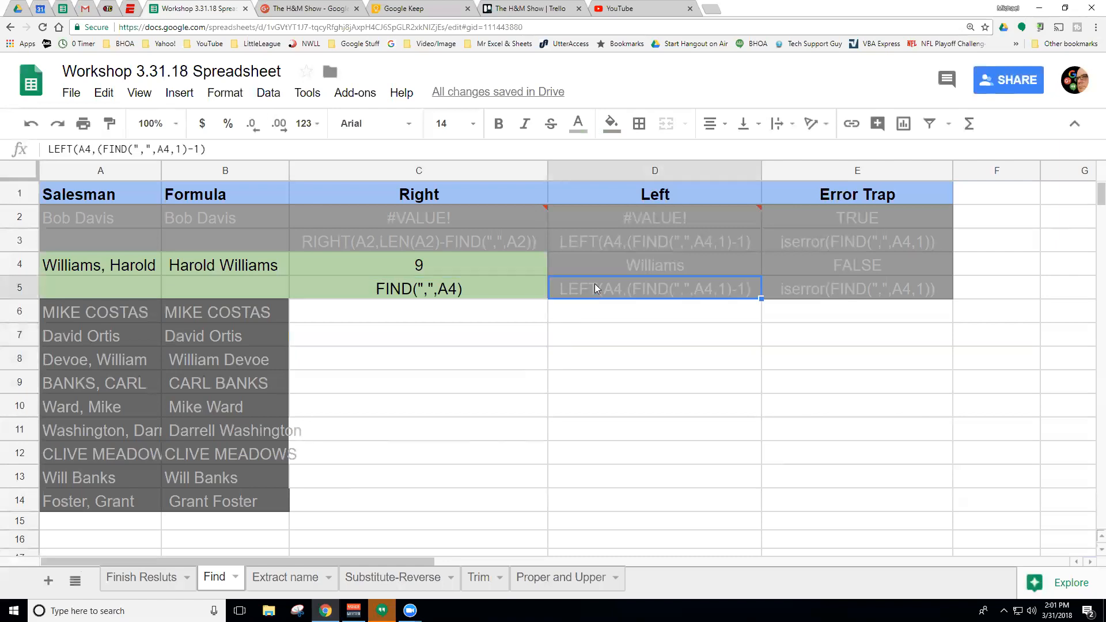
{"action": "left_click", "coordinate": [586, 261]}
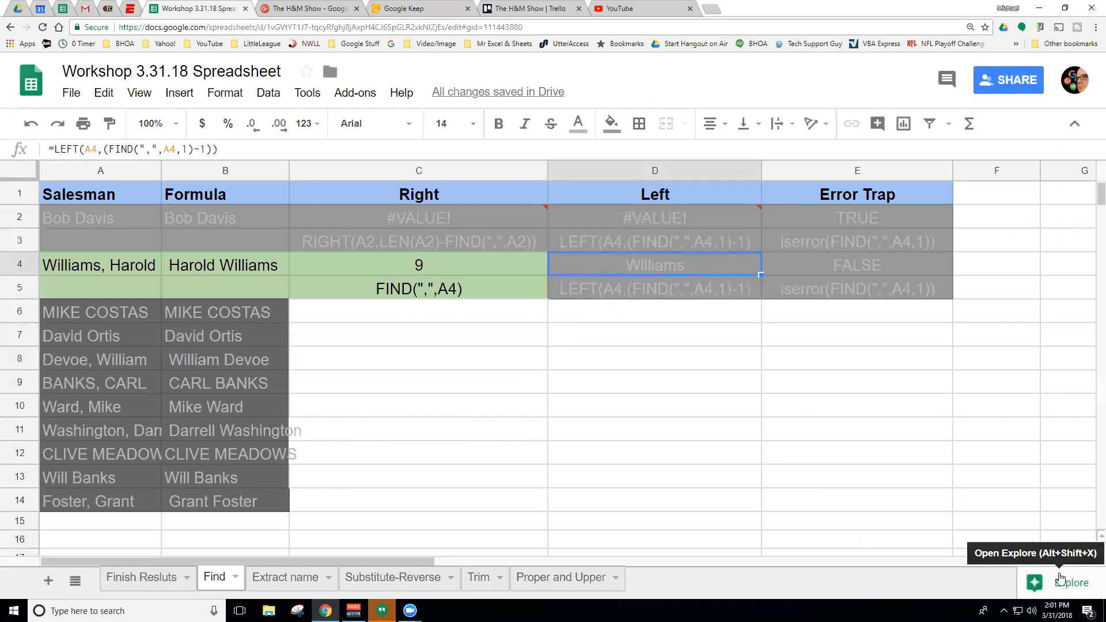
{"action": "left_click", "coordinate": [1037, 582]}
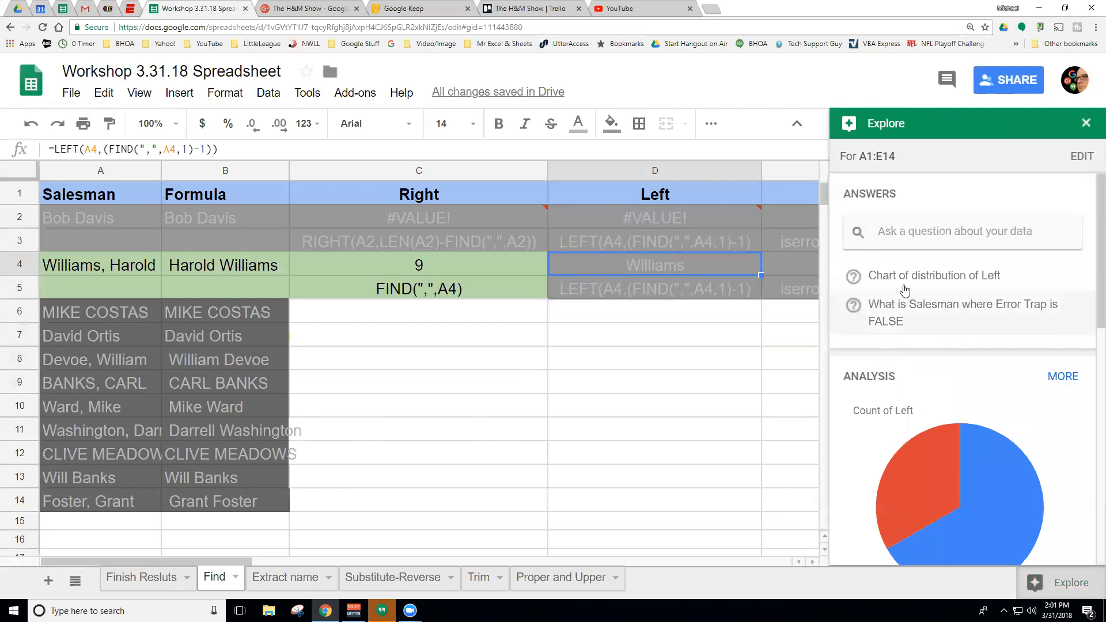
{"action": "scroll", "coordinate": [932, 364], "scroll_direction": "down", "scroll_amount": 2}
{"action": "scroll", "coordinate": [929, 360], "scroll_direction": "down", "scroll_amount": 4}
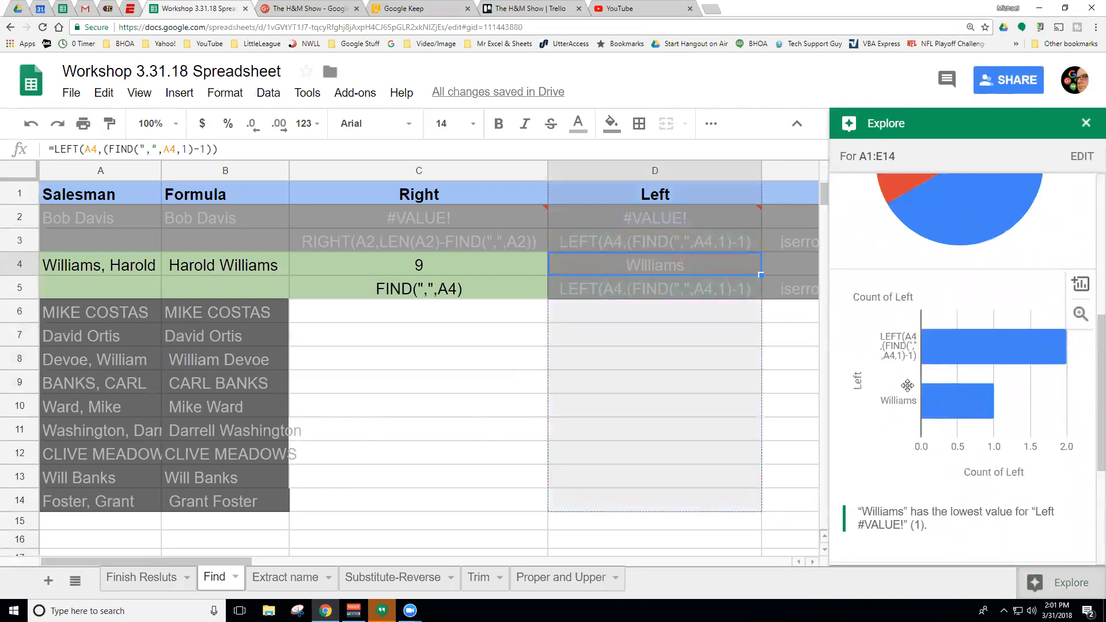
{"action": "scroll", "coordinate": [904, 386], "scroll_direction": "up", "scroll_amount": 6}
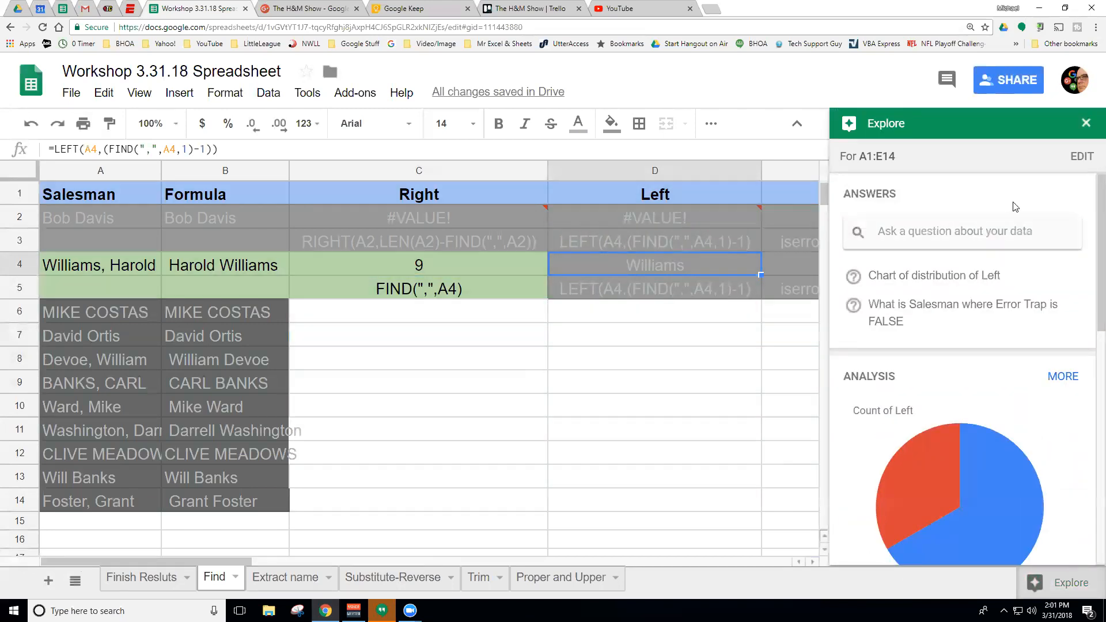
{"action": "left_click", "coordinate": [1079, 159]}
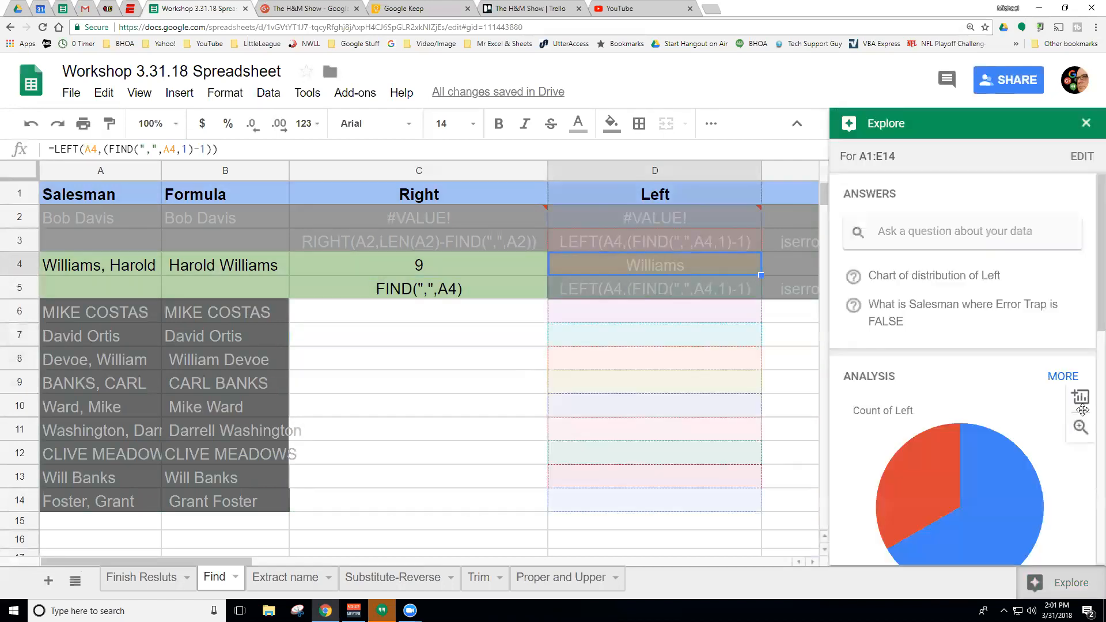
{"action": "left_click", "coordinate": [1004, 441]}
Ask Explore to "find formula to reverse names", review its answer and close Explore
{"action": "left_click", "coordinate": [939, 236]}
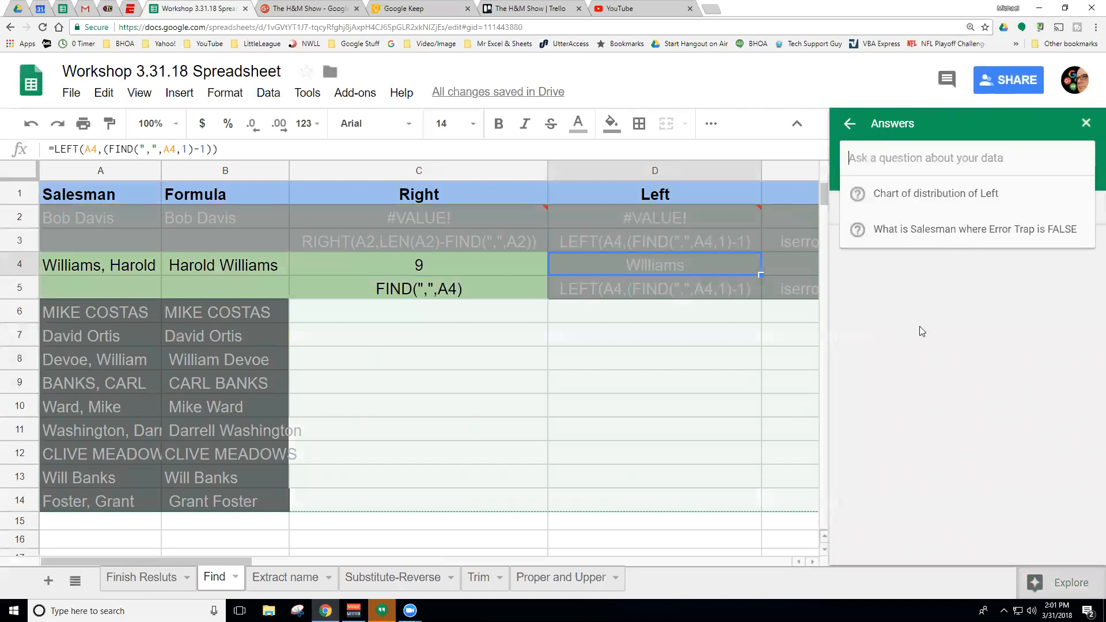
{"action": "type", "text": "find fomrula"}
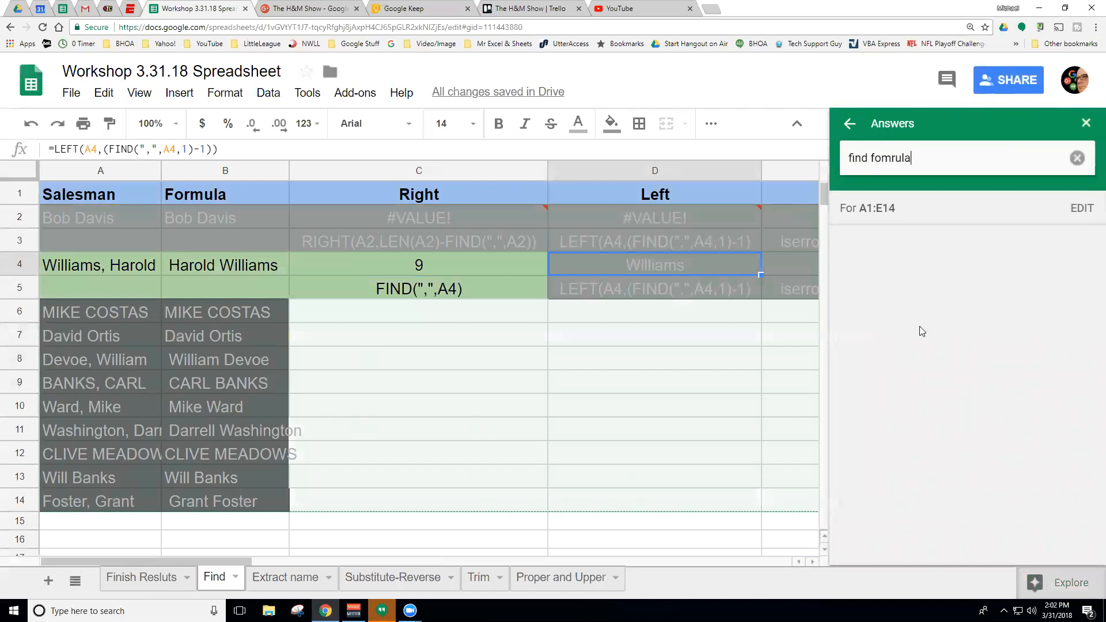
{"action": "key", "text": "BackSpace"}
{"action": "key", "text": "BackSpace"}
{"action": "key", "text": "BackSpace"}
{"action": "key", "text": "BackSpace"}
{"action": "key", "text": "BackSpace"}
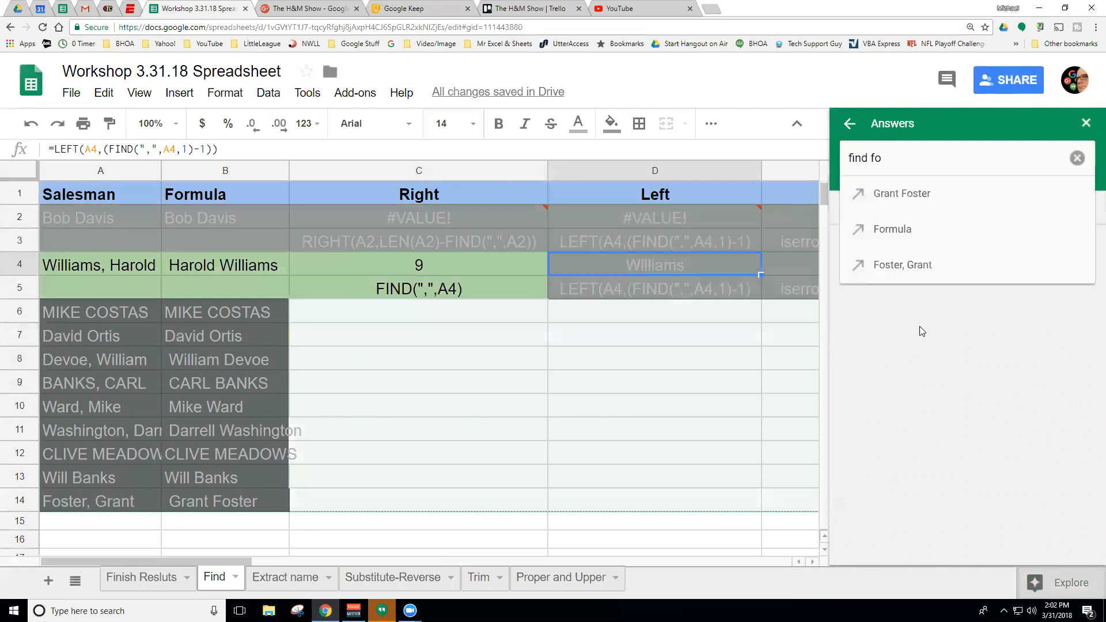
{"action": "type", "text": "ru"}
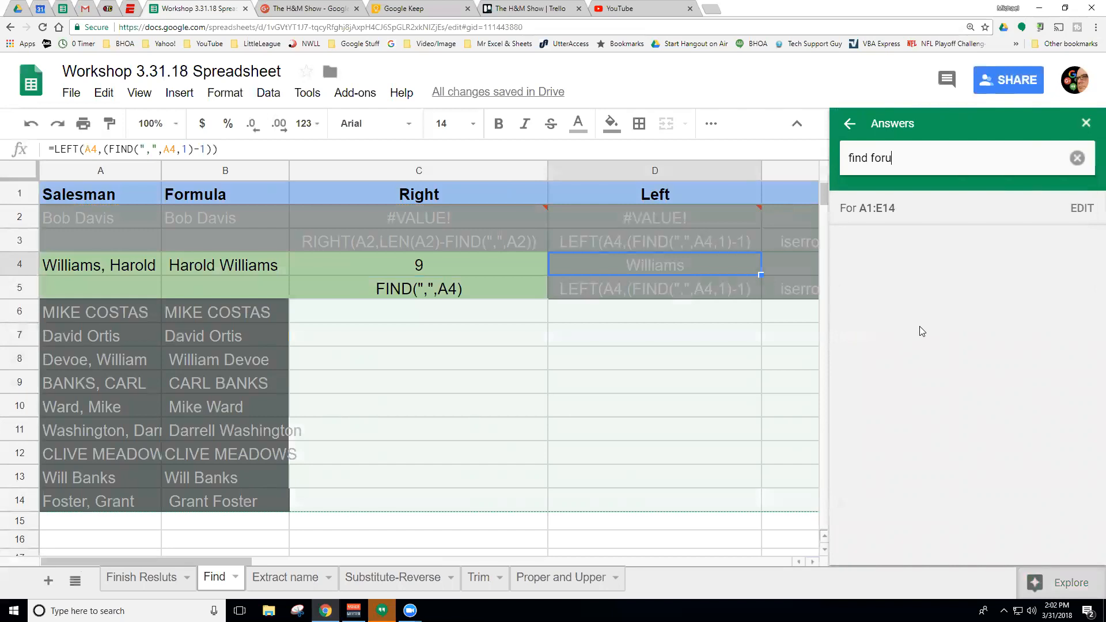
{"action": "type", "text": "la to reverse names"}
{"action": "left_click", "coordinate": [891, 158]}
{"action": "type", "text": "mes"}
{"action": "key", "text": "Return"}
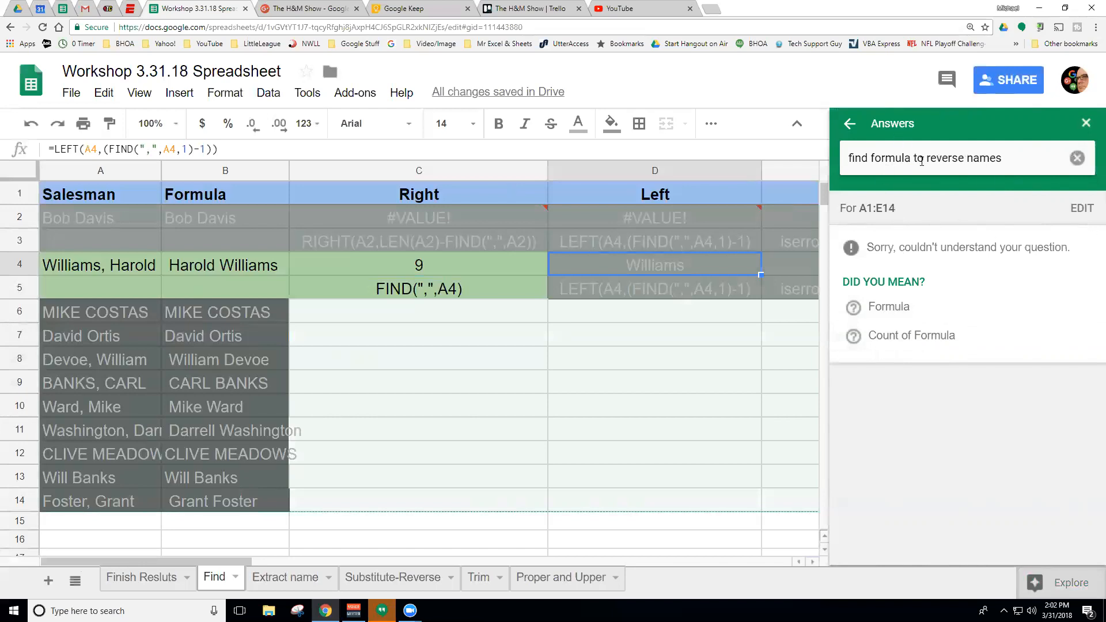
{"action": "left_click", "coordinate": [1087, 123]}
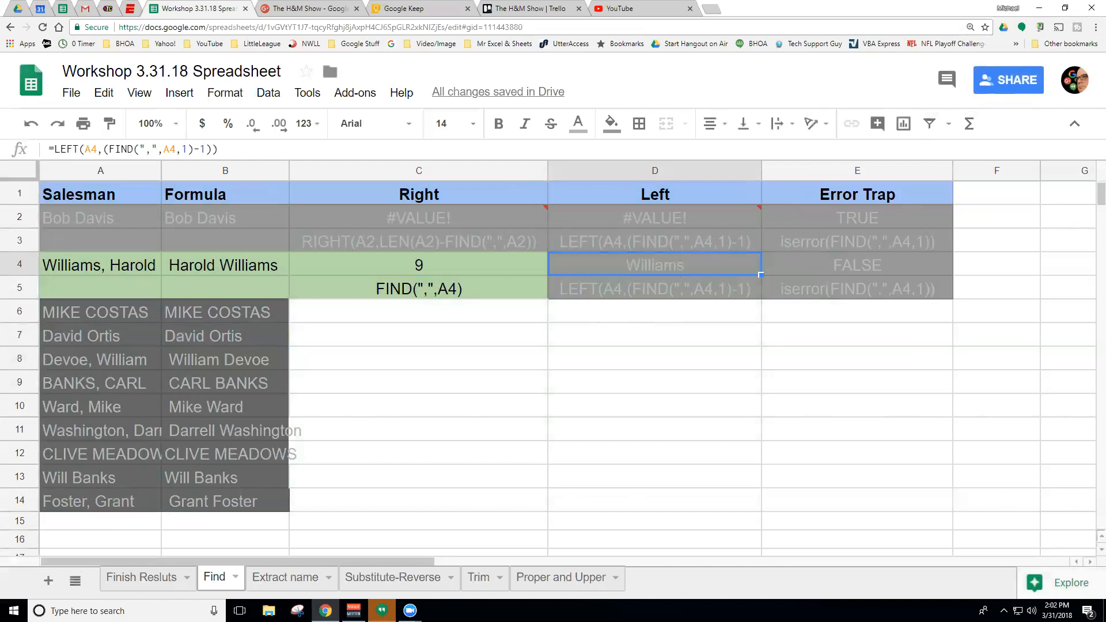
Search the web in a new browser tab for "all google sheets formulas" and open the Google spreadsheets function list
{"action": "left_click", "coordinate": [712, 10]}
{"action": "type", "text": "al"}
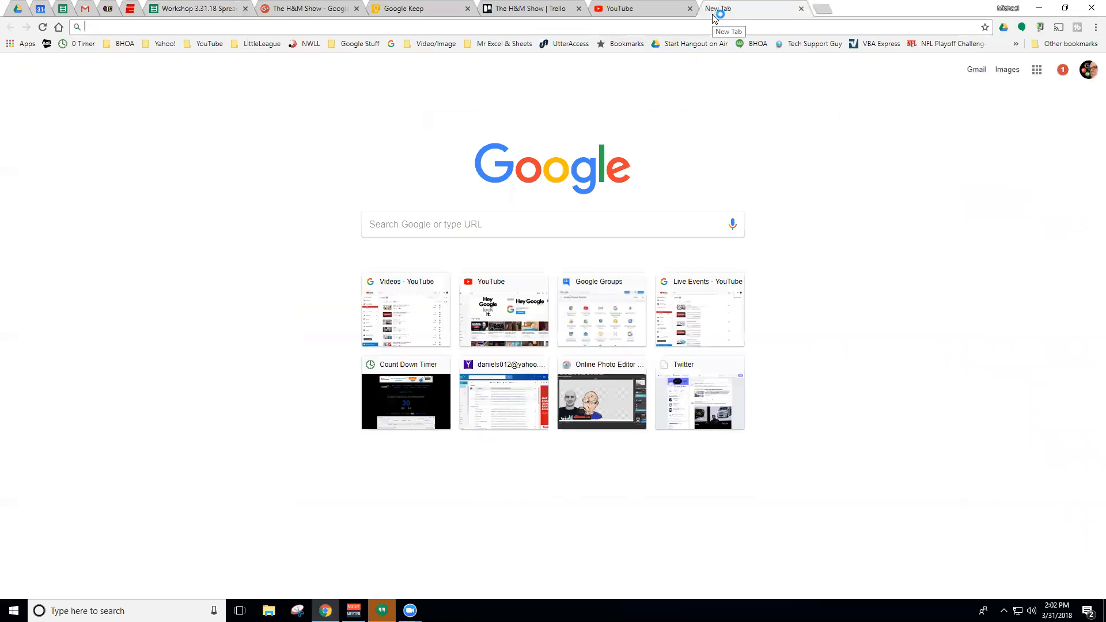
{"action": "type", "text": "l google sheets"}
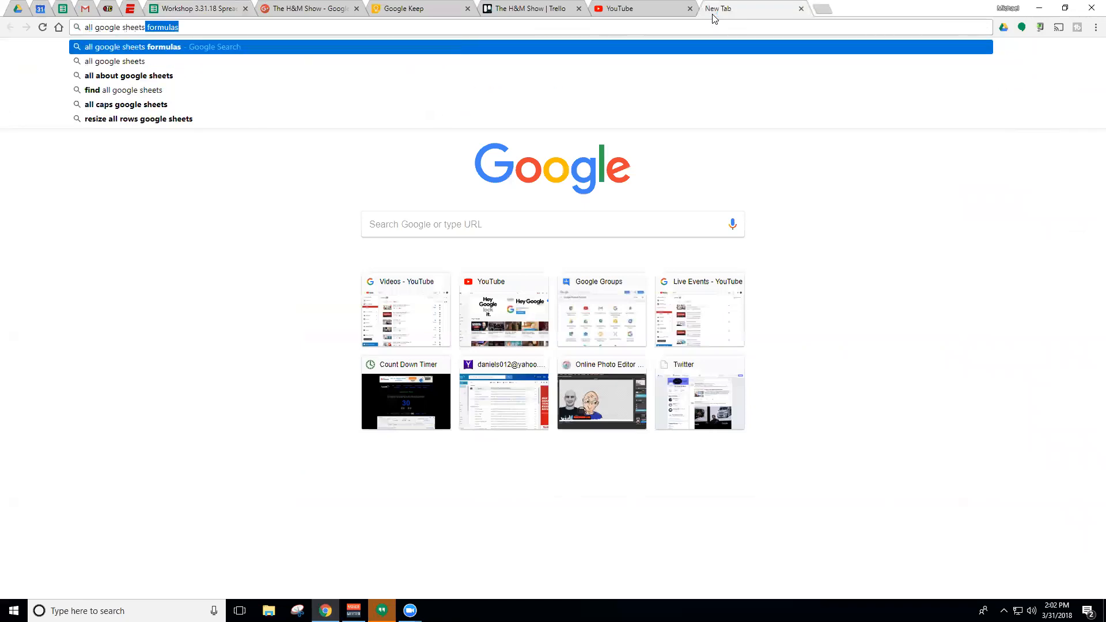
{"action": "key", "text": "Return"}
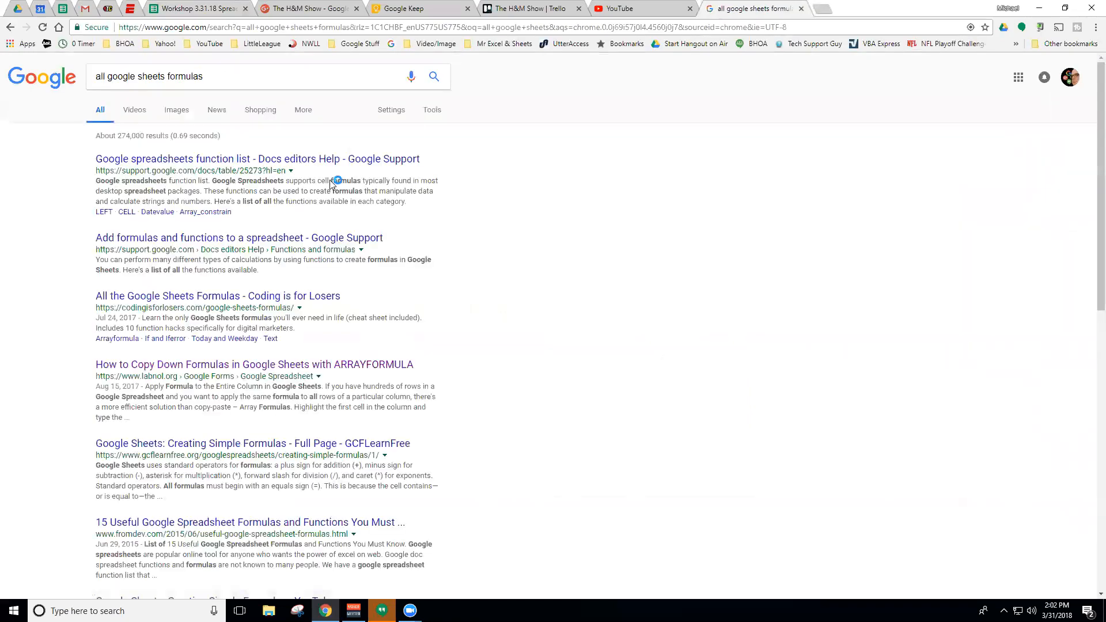
{"action": "left_click", "coordinate": [339, 165]}
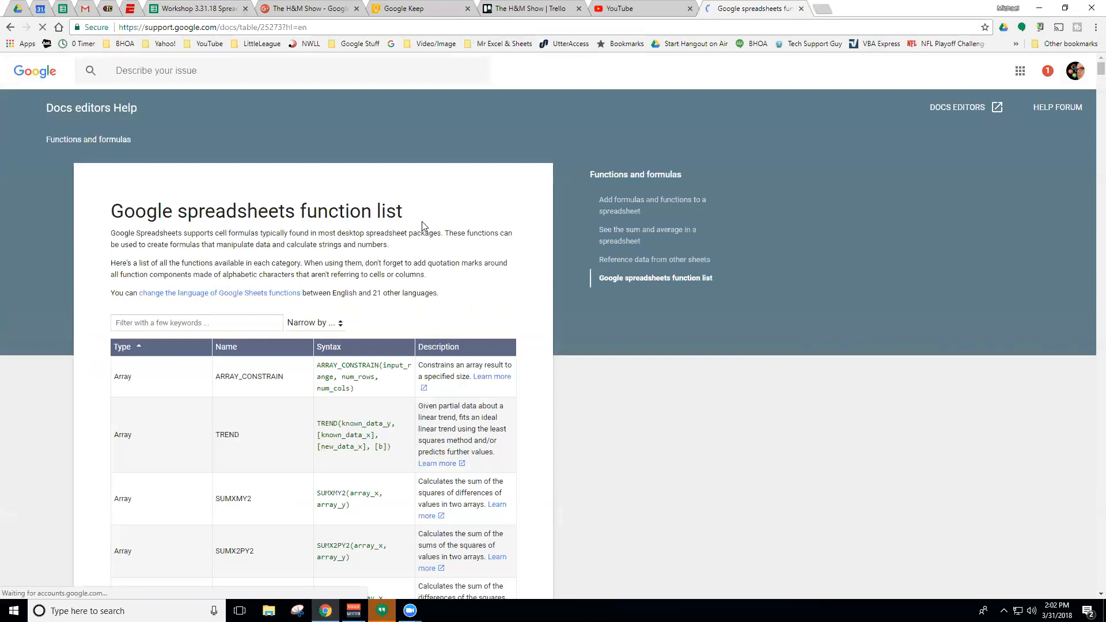
Look through the Array, Database and Date functions in the Google spreadsheets function list
{"action": "scroll", "coordinate": [426, 256], "scroll_direction": "down", "scroll_amount": 1}
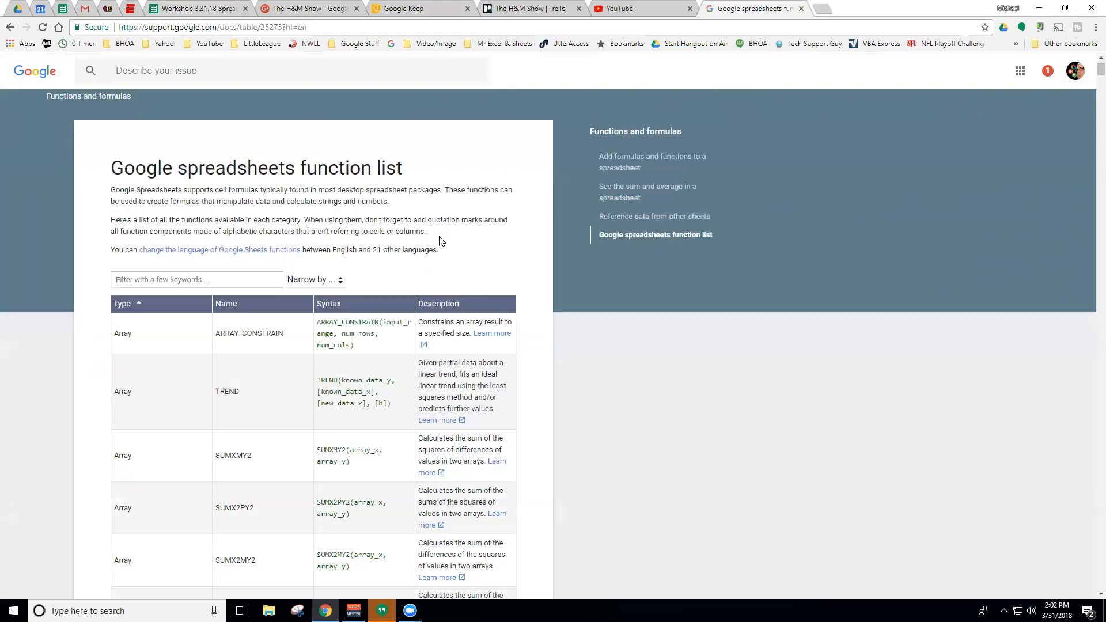
{"action": "scroll", "coordinate": [309, 209], "scroll_direction": "down", "scroll_amount": 1}
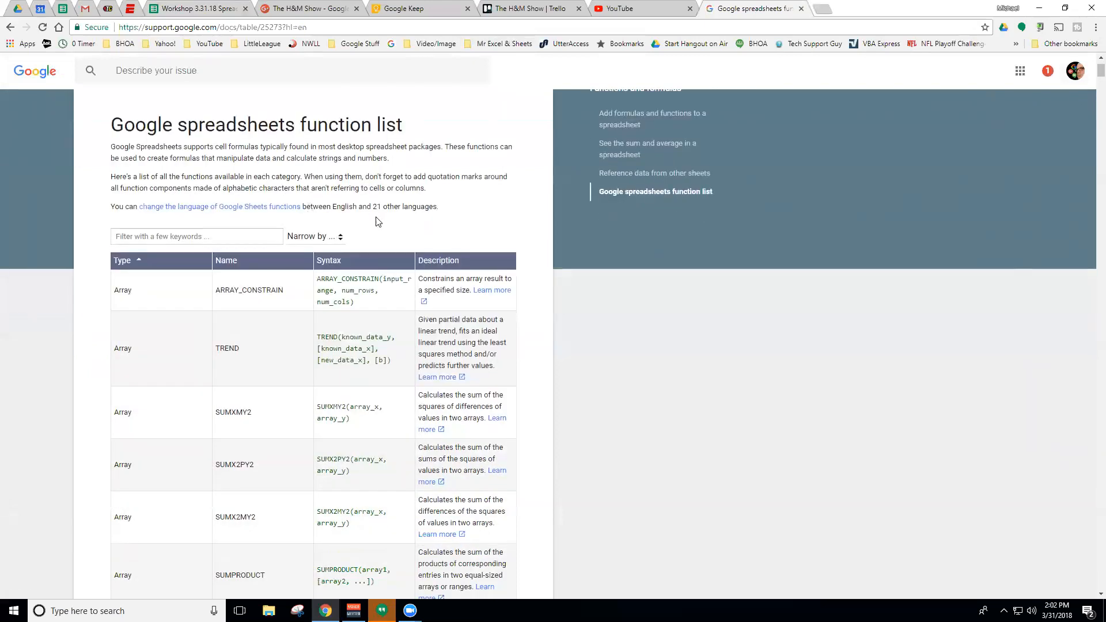
{"action": "scroll", "coordinate": [376, 221], "scroll_direction": "down", "scroll_amount": 3}
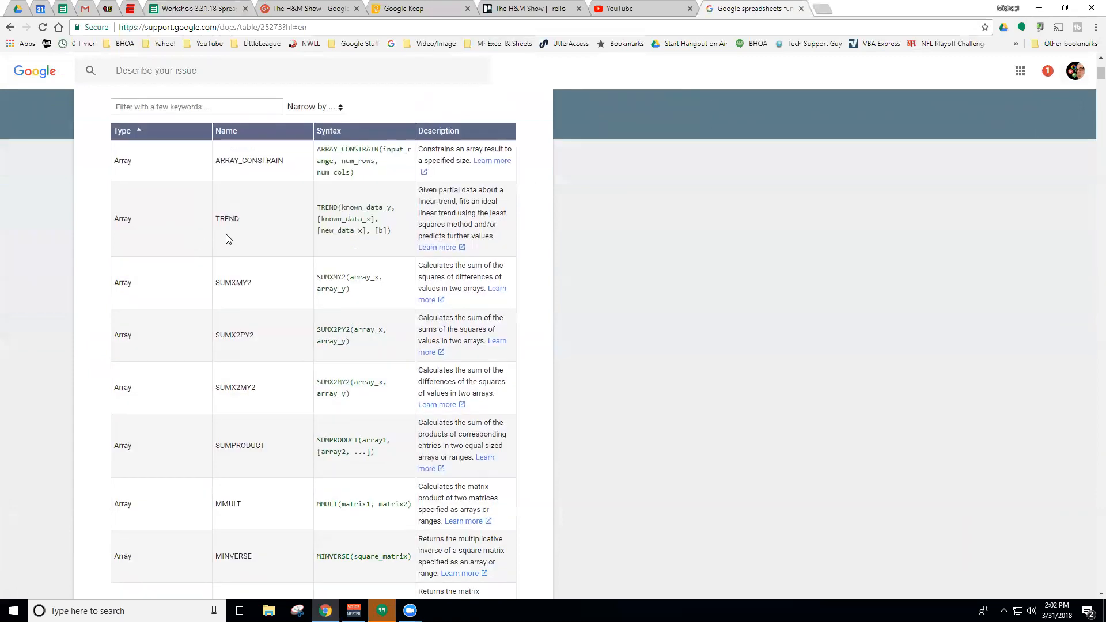
{"action": "scroll", "coordinate": [271, 240], "scroll_direction": "down", "scroll_amount": 9}
{"action": "scroll", "coordinate": [289, 263], "scroll_direction": "down", "scroll_amount": 11}
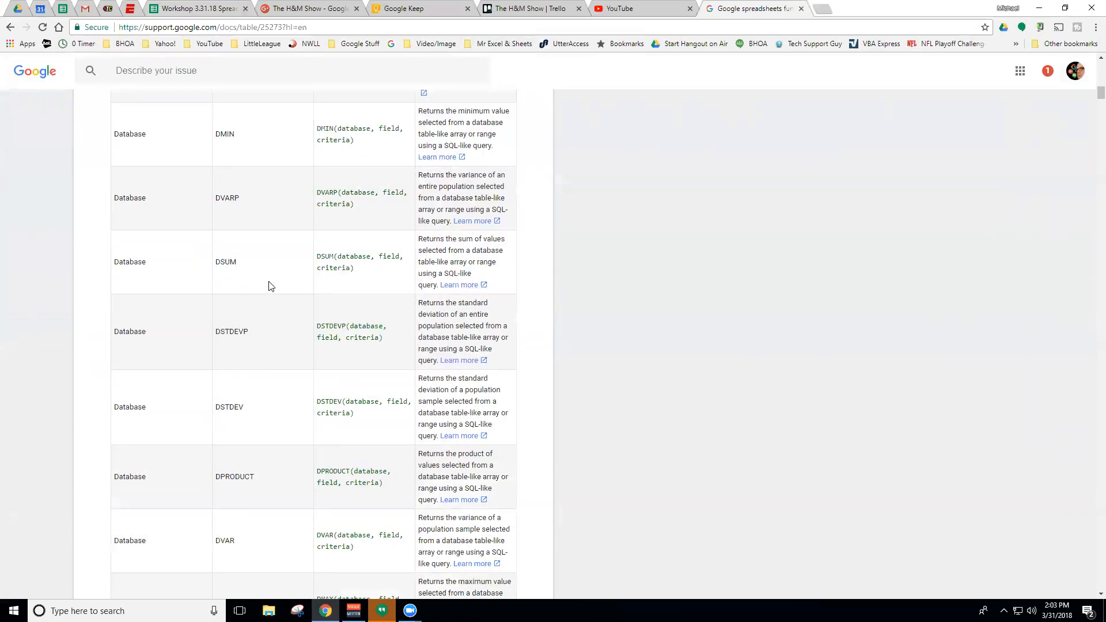
{"action": "scroll", "coordinate": [236, 309], "scroll_direction": "down", "scroll_amount": 6}
{"action": "scroll", "coordinate": [259, 321], "scroll_direction": "down", "scroll_amount": 11}
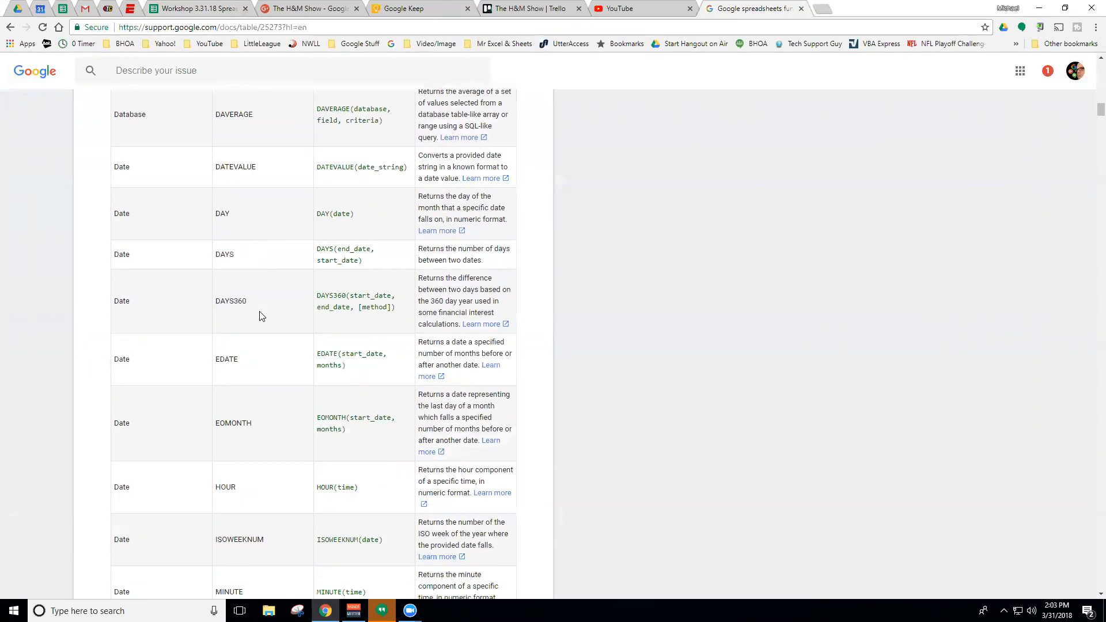
{"action": "scroll", "coordinate": [259, 316], "scroll_direction": "down", "scroll_amount": 3}
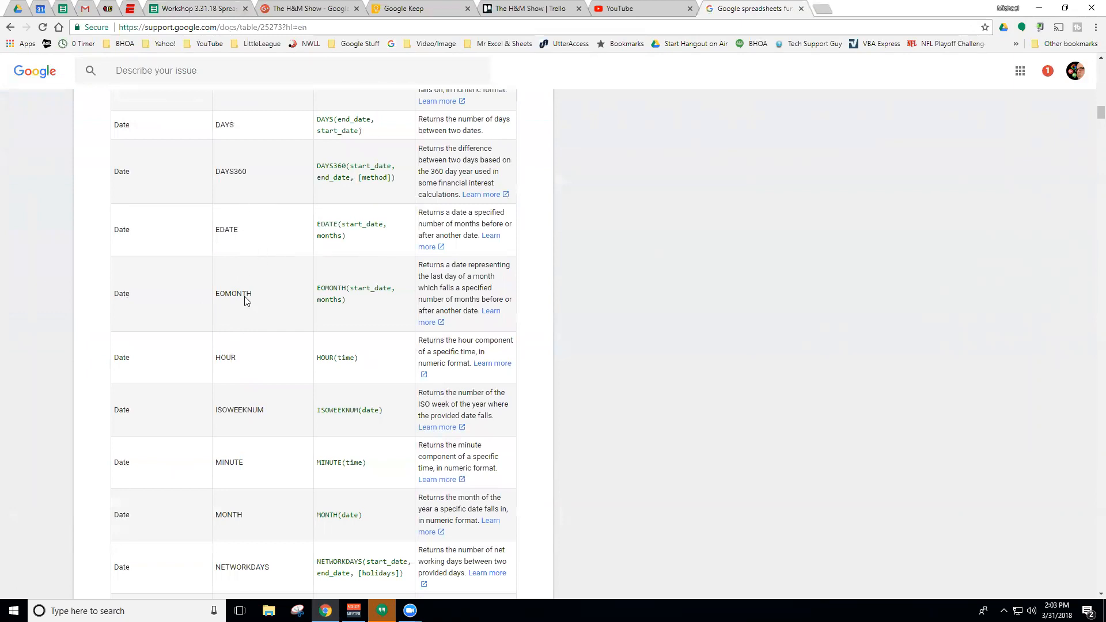
{"action": "scroll", "coordinate": [246, 300], "scroll_direction": "down", "scroll_amount": 2}
{"action": "scroll", "coordinate": [261, 375], "scroll_direction": "down", "scroll_amount": 4}
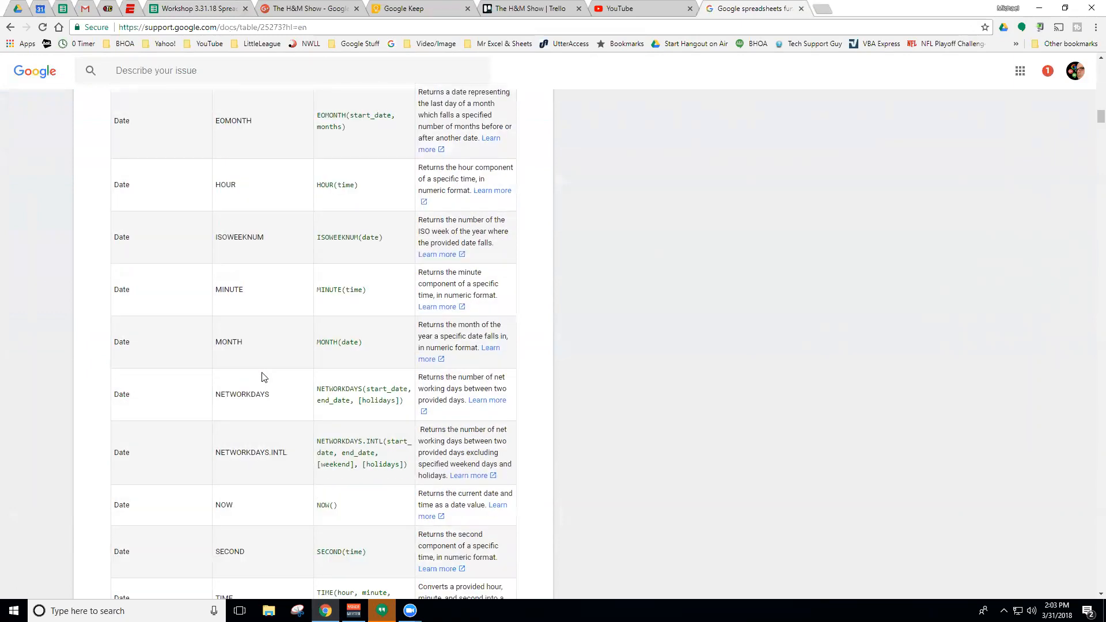
{"action": "scroll", "coordinate": [300, 354], "scroll_direction": "down", "scroll_amount": 8}
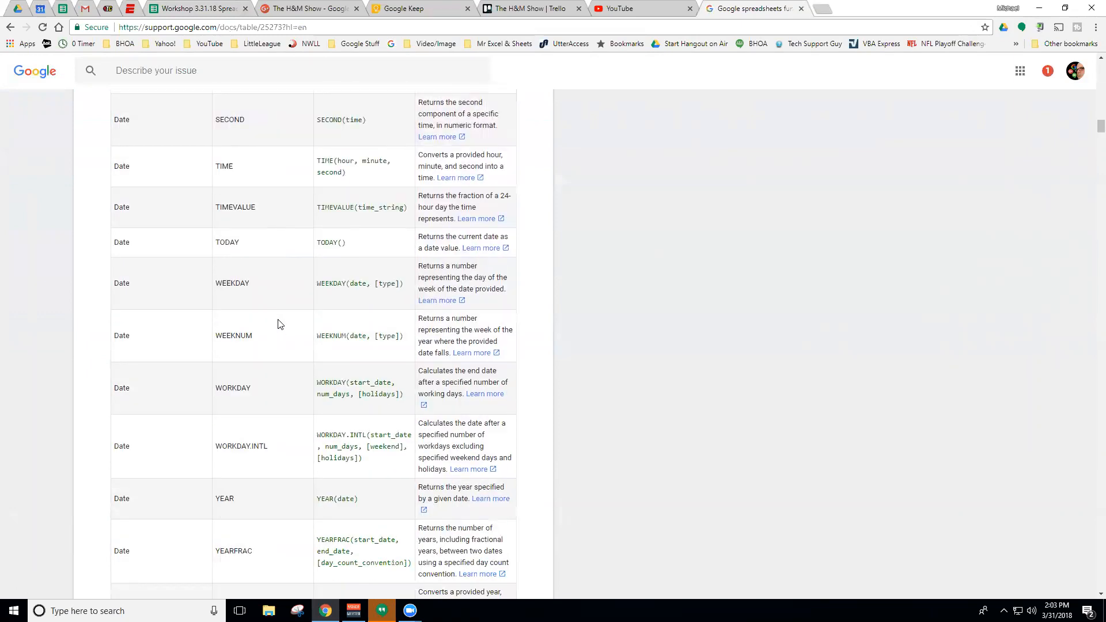
{"action": "scroll", "coordinate": [281, 331], "scroll_direction": "up", "scroll_amount": 10}
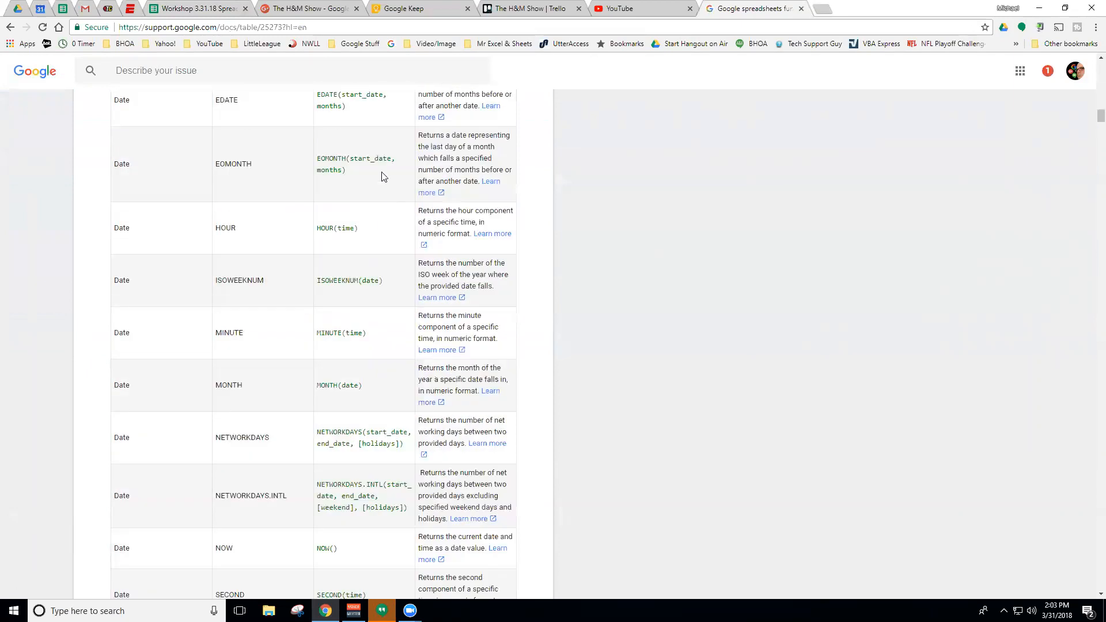
Copy the web address of the Google spreadsheets function list page
{"action": "left_click", "coordinate": [323, 26]}
{"action": "key", "text": "ctrl+c"}
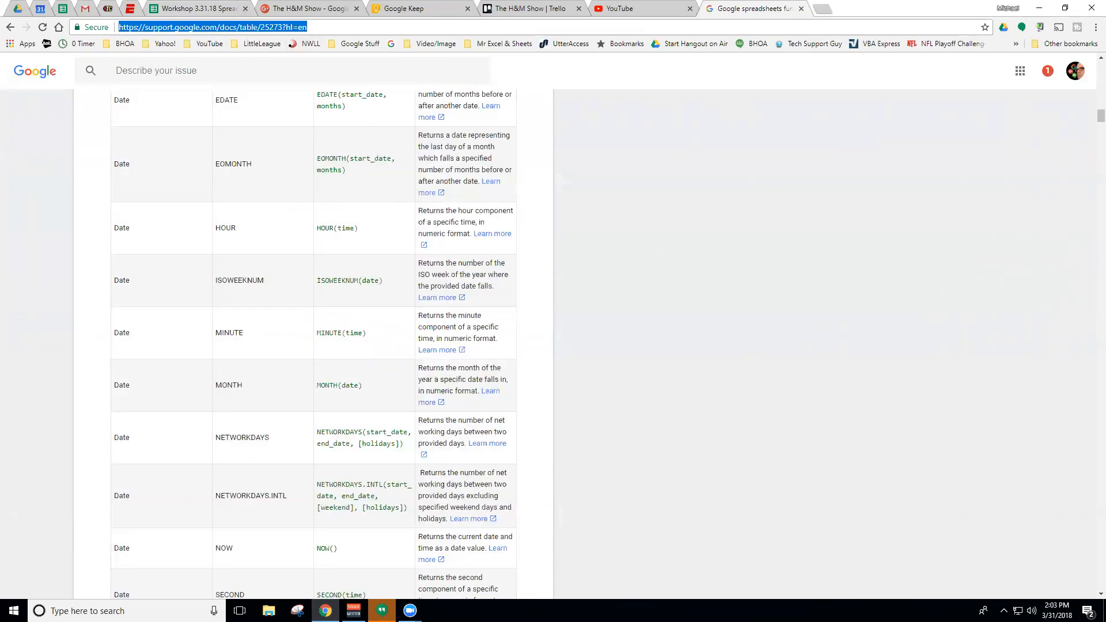
{"action": "key", "text": "alt+Tab"}
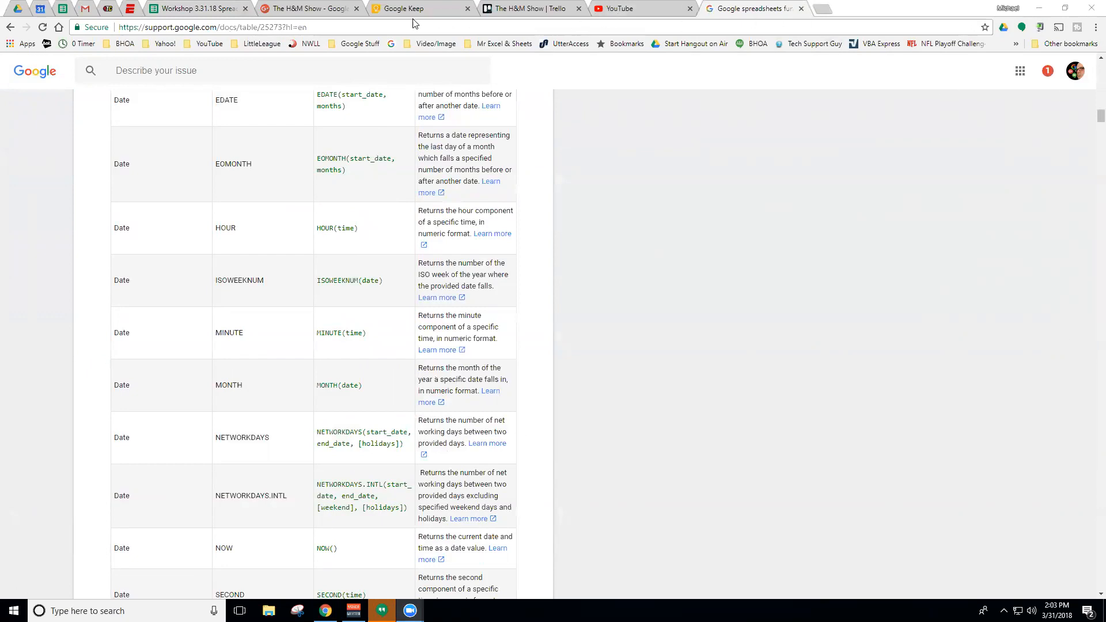
On the Google+ community's SPREADSHEET FORMULAS post, comment "Here is a list of all possible formulas in Google Sheets:" with the copied link
{"action": "left_click", "coordinate": [314, 8]}
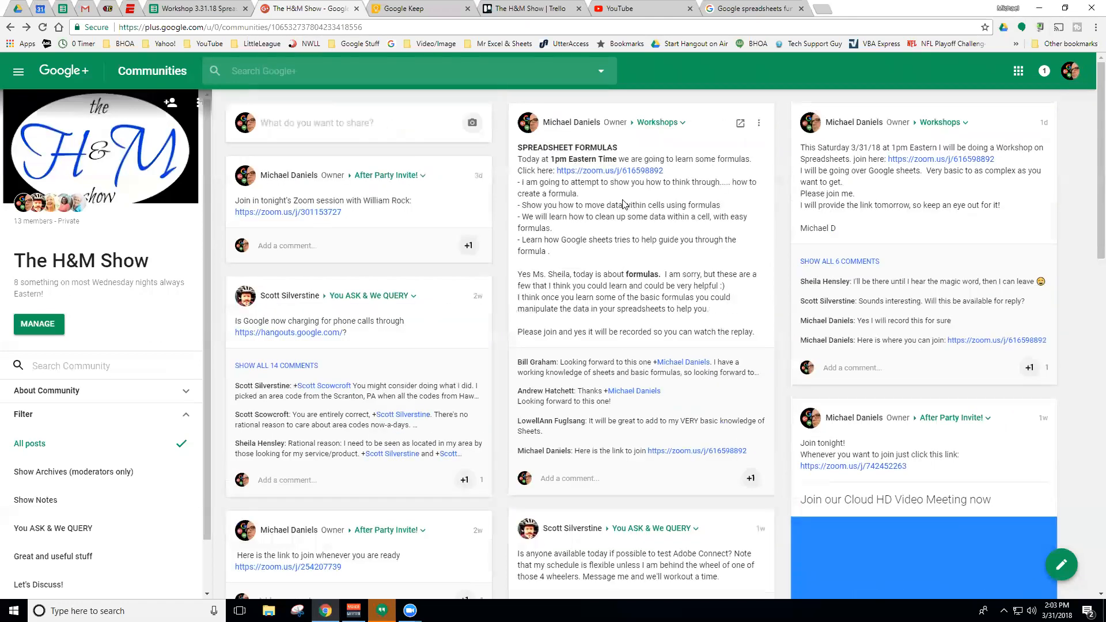
{"action": "scroll", "coordinate": [625, 207], "scroll_direction": "down", "scroll_amount": 1}
{"action": "left_click", "coordinate": [588, 390]}
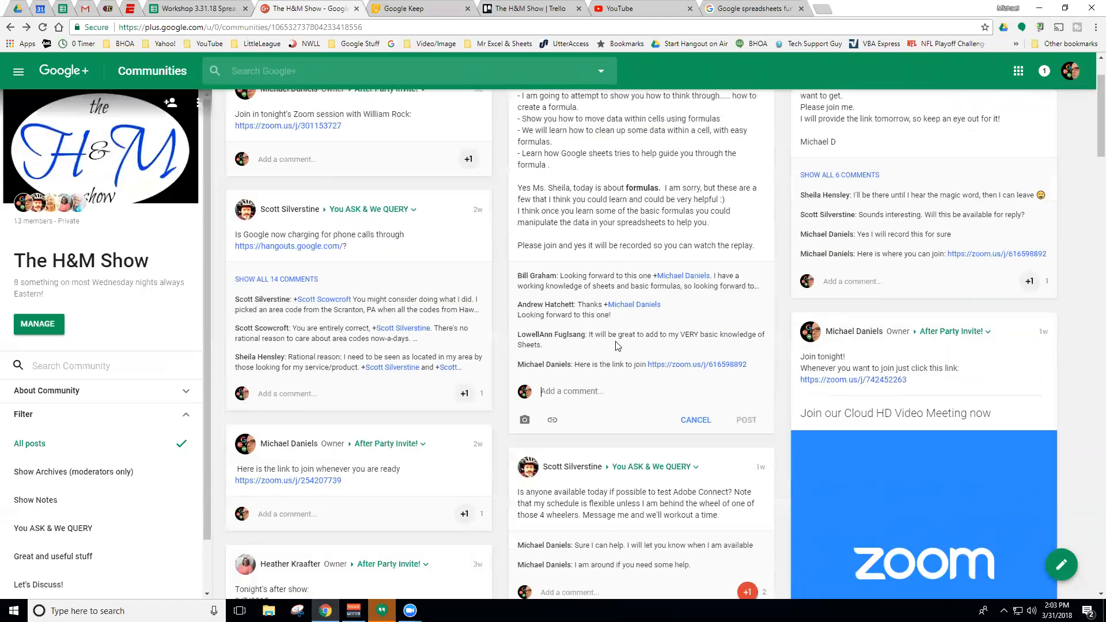
{"action": "type", "text": "H"}
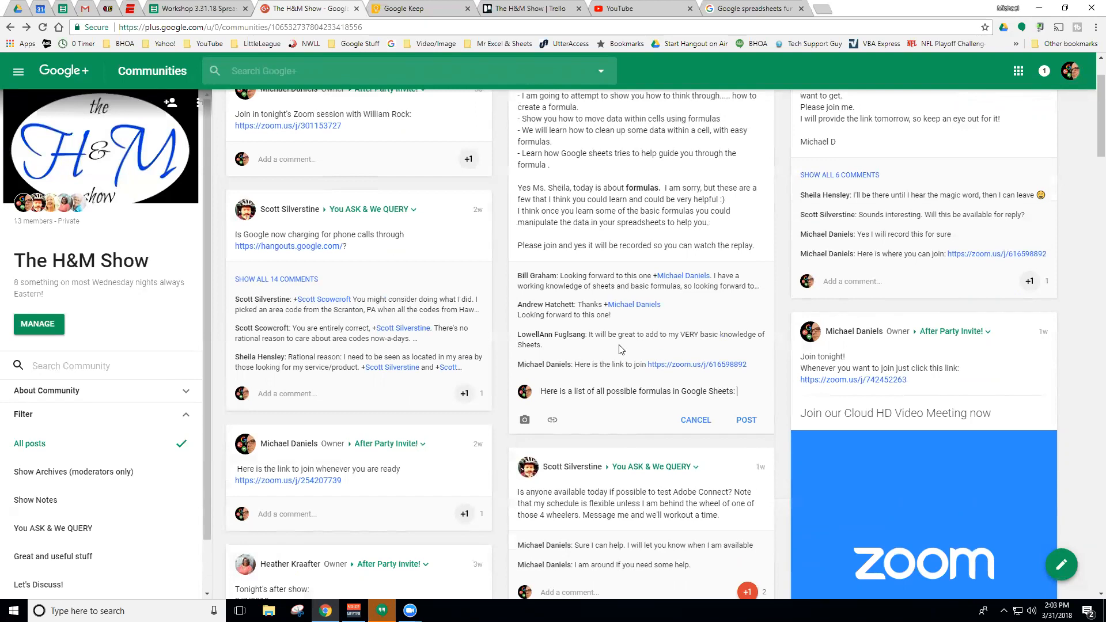
{"action": "key", "text": "ctrl+v"}
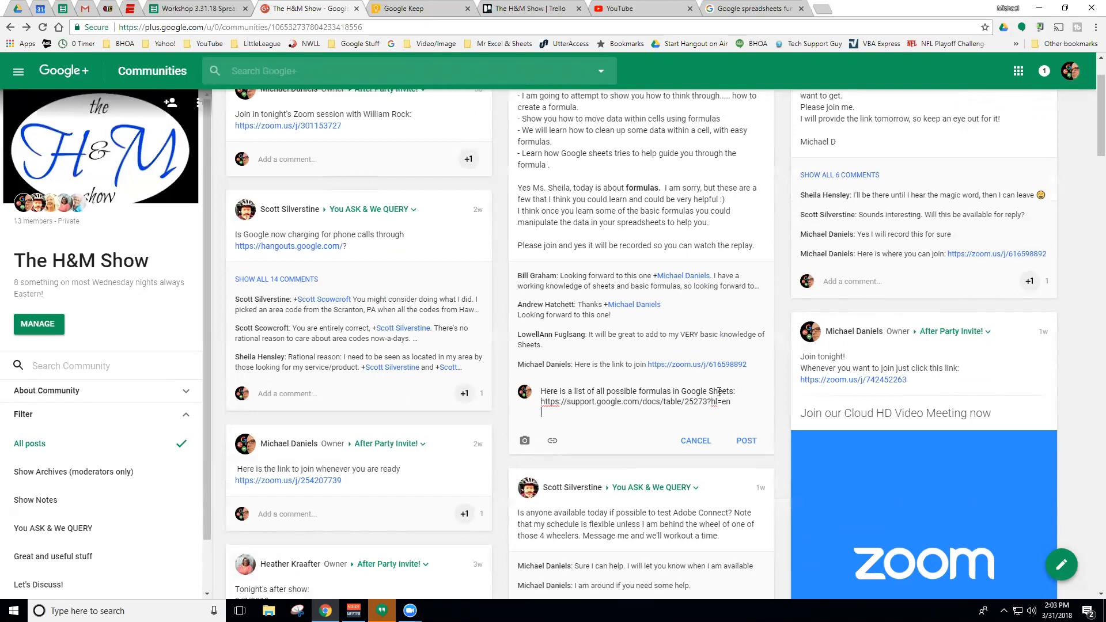
{"action": "left_click", "coordinate": [744, 441]}
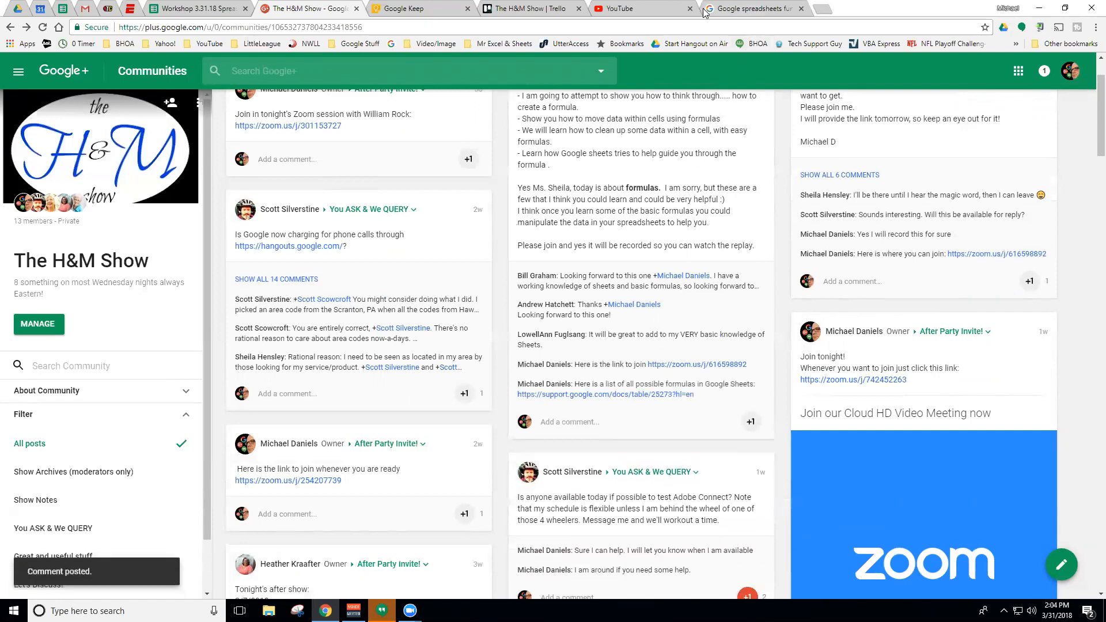
Return to the function list and examine the remaining Date, Engineering, Filter and Financial functions, highlighting the name UNIQUE
{"action": "left_click", "coordinate": [751, 8]}
{"action": "scroll", "coordinate": [326, 377], "scroll_direction": "down", "scroll_amount": 1}
{"action": "scroll", "coordinate": [193, 343], "scroll_direction": "down", "scroll_amount": 3}
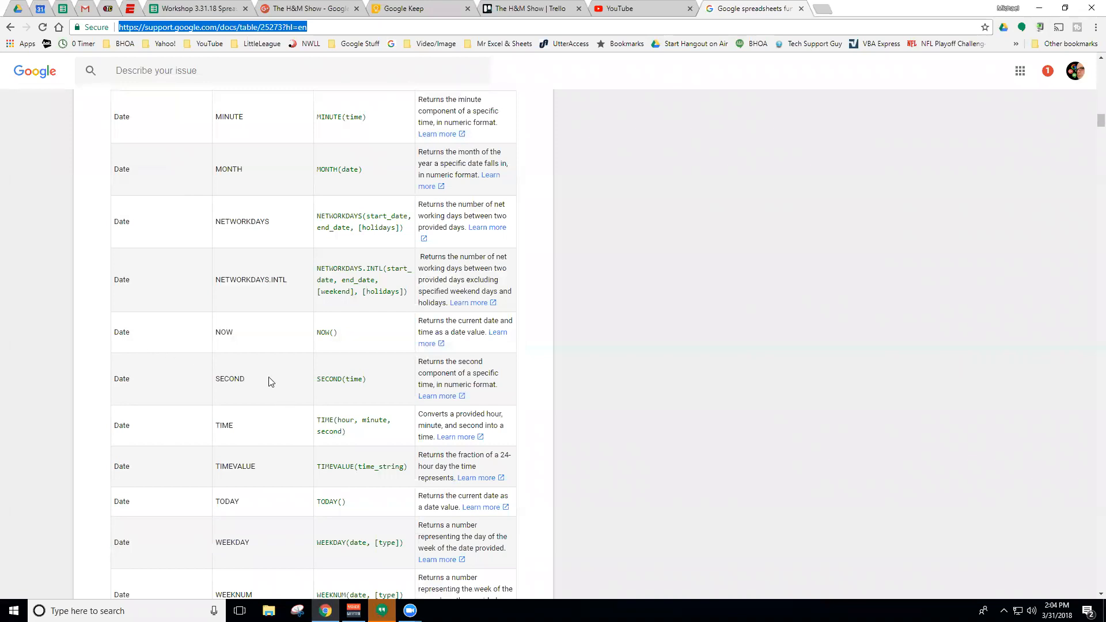
{"action": "scroll", "coordinate": [138, 402], "scroll_direction": "down", "scroll_amount": 4}
{"action": "scroll", "coordinate": [230, 386], "scroll_direction": "down", "scroll_amount": 4}
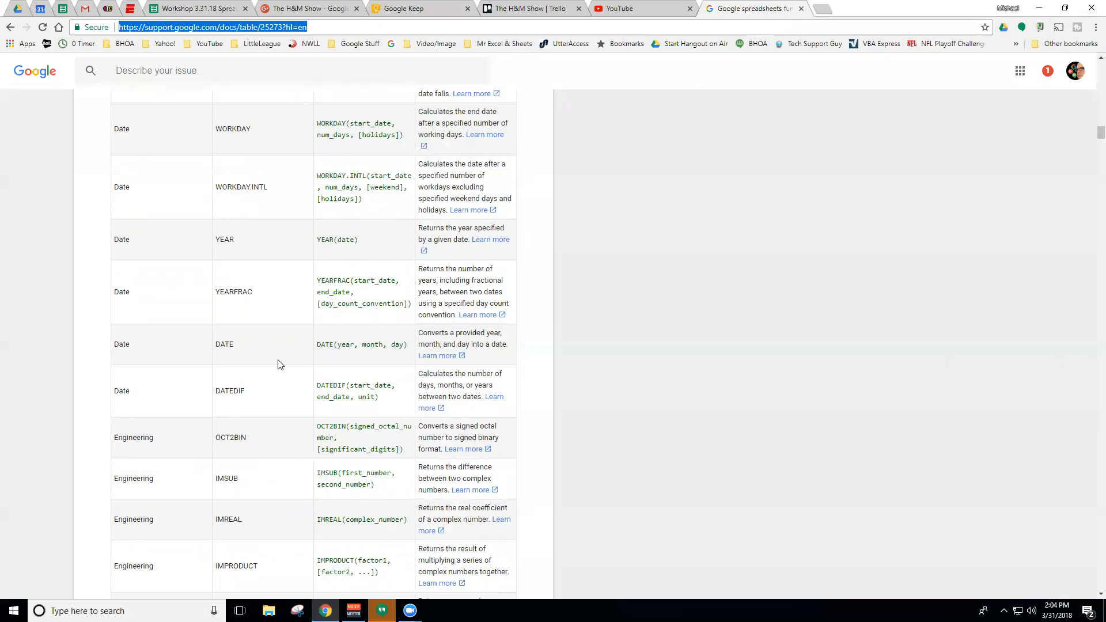
{"action": "scroll", "coordinate": [277, 363], "scroll_direction": "down", "scroll_amount": 5}
{"action": "scroll", "coordinate": [276, 348], "scroll_direction": "down", "scroll_amount": 10}
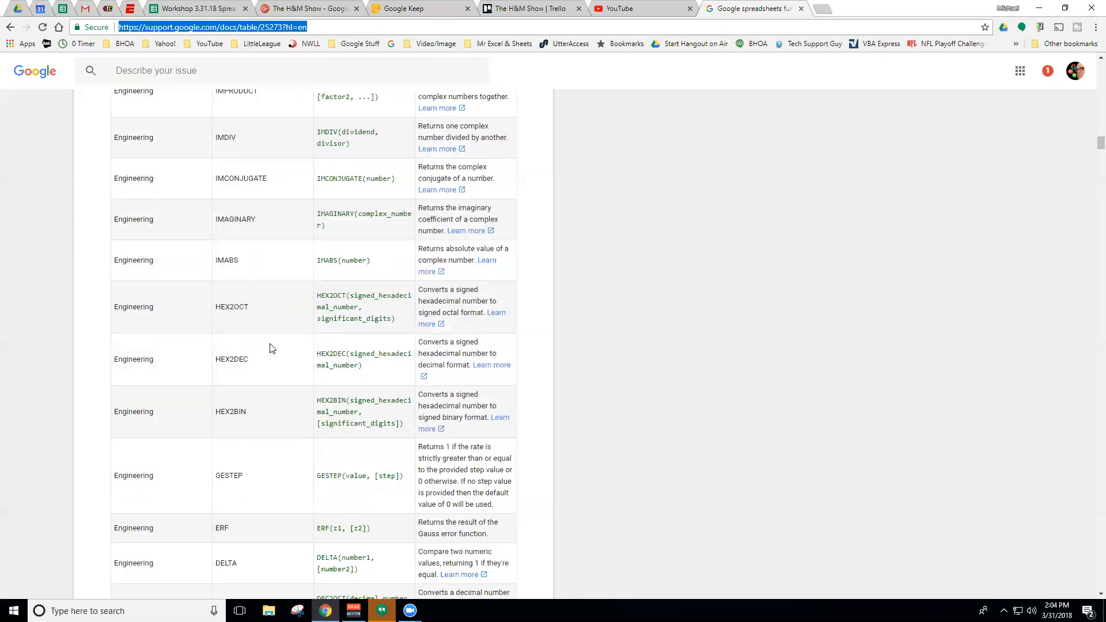
{"action": "scroll", "coordinate": [282, 350], "scroll_direction": "down", "scroll_amount": 11}
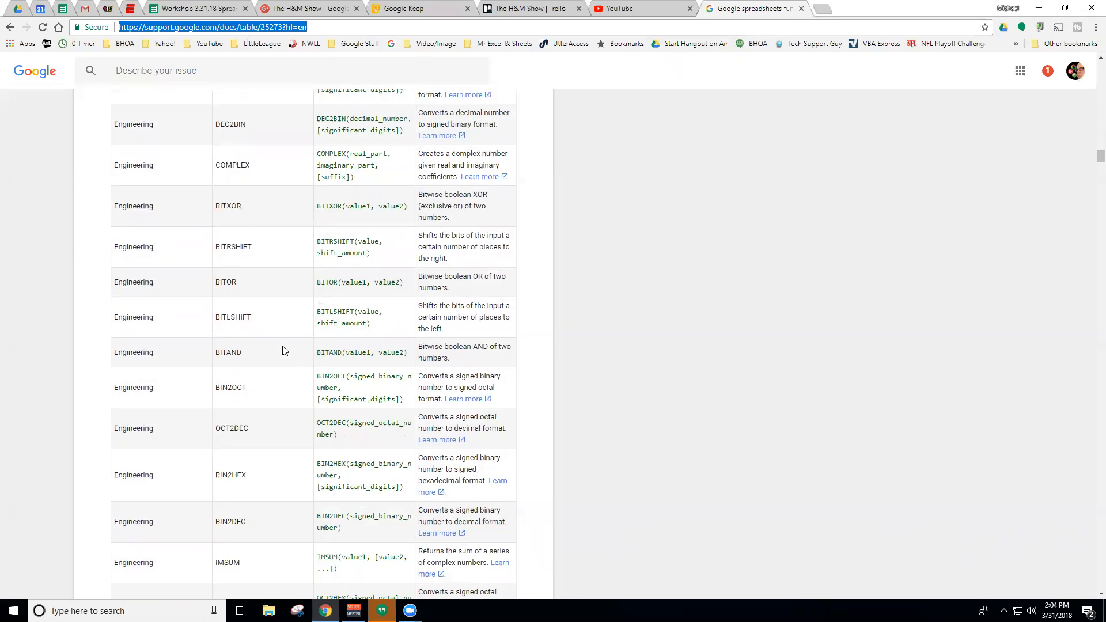
{"action": "scroll", "coordinate": [286, 351], "scroll_direction": "down", "scroll_amount": 1}
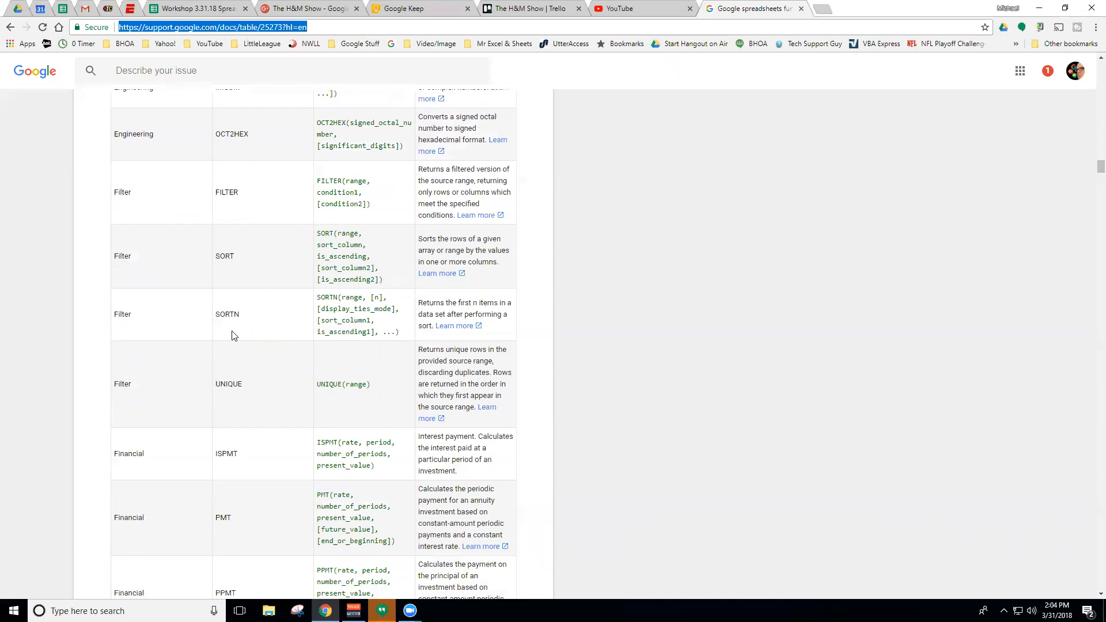
{"action": "scroll", "coordinate": [250, 331], "scroll_direction": "down", "scroll_amount": 1}
{"action": "scroll", "coordinate": [250, 256], "scroll_direction": "up", "scroll_amount": 2}
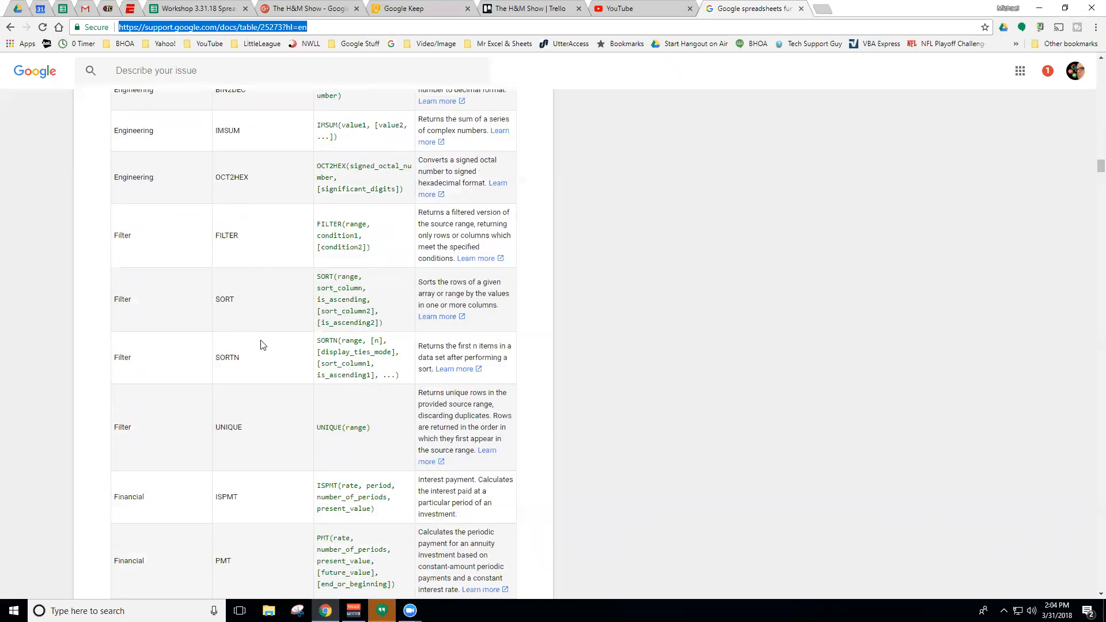
{"action": "scroll", "coordinate": [262, 345], "scroll_direction": "down", "scroll_amount": 1}
{"action": "scroll", "coordinate": [262, 351], "scroll_direction": "down", "scroll_amount": 3}
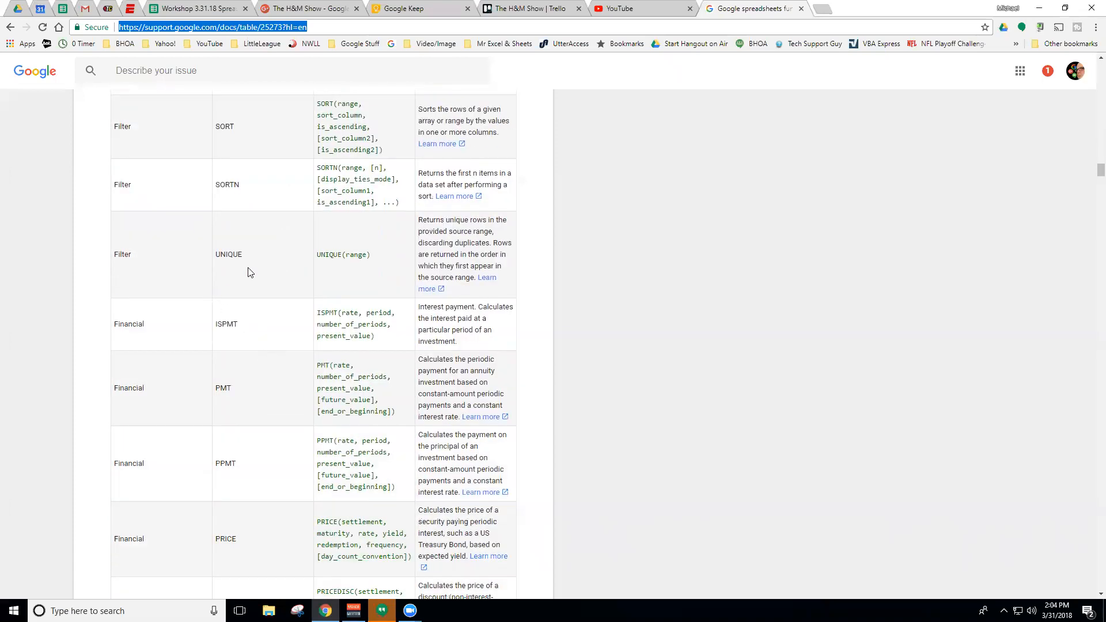
{"action": "double_click", "coordinate": [245, 257]}
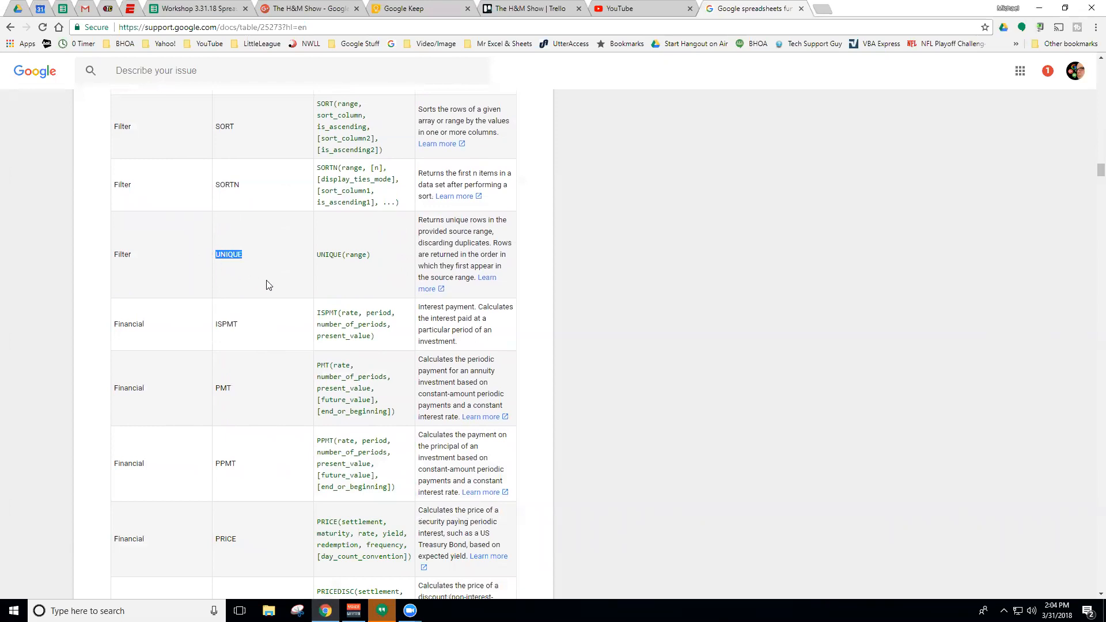
{"action": "scroll", "coordinate": [259, 325], "scroll_direction": "down", "scroll_amount": 5}
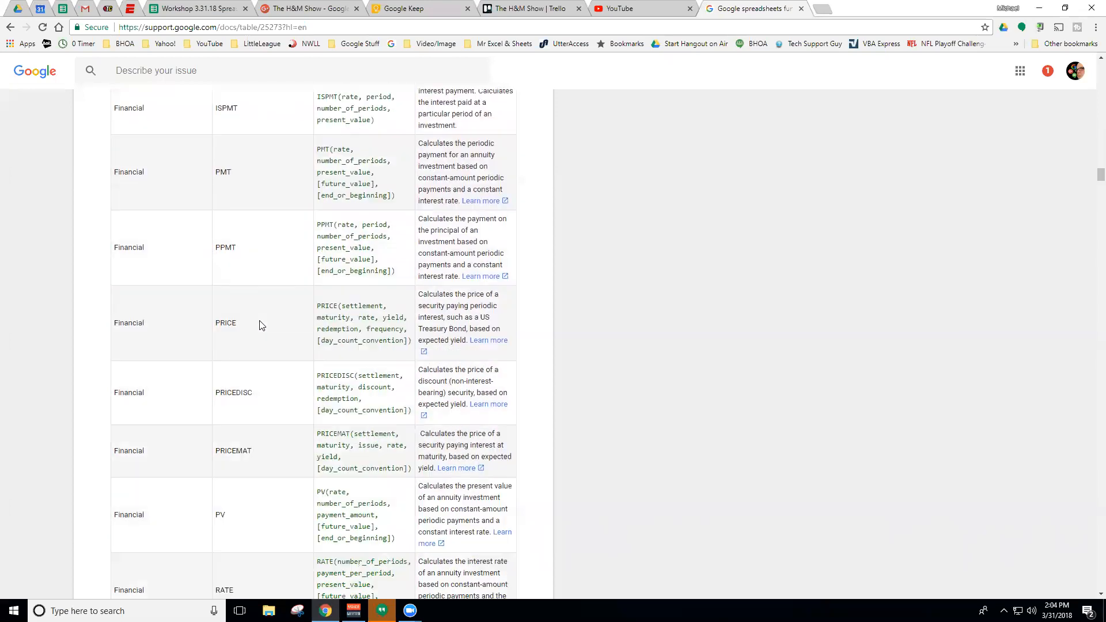
Look through the Financial functions in the function list, from the PRICE and Treasury Bill entries on to the accrued interest and coupon functions
{"action": "scroll", "coordinate": [259, 323], "scroll_direction": "down", "scroll_amount": 3}
{"action": "scroll", "coordinate": [247, 296], "scroll_direction": "down", "scroll_amount": 2}
{"action": "scroll", "coordinate": [256, 306], "scroll_direction": "down", "scroll_amount": 8}
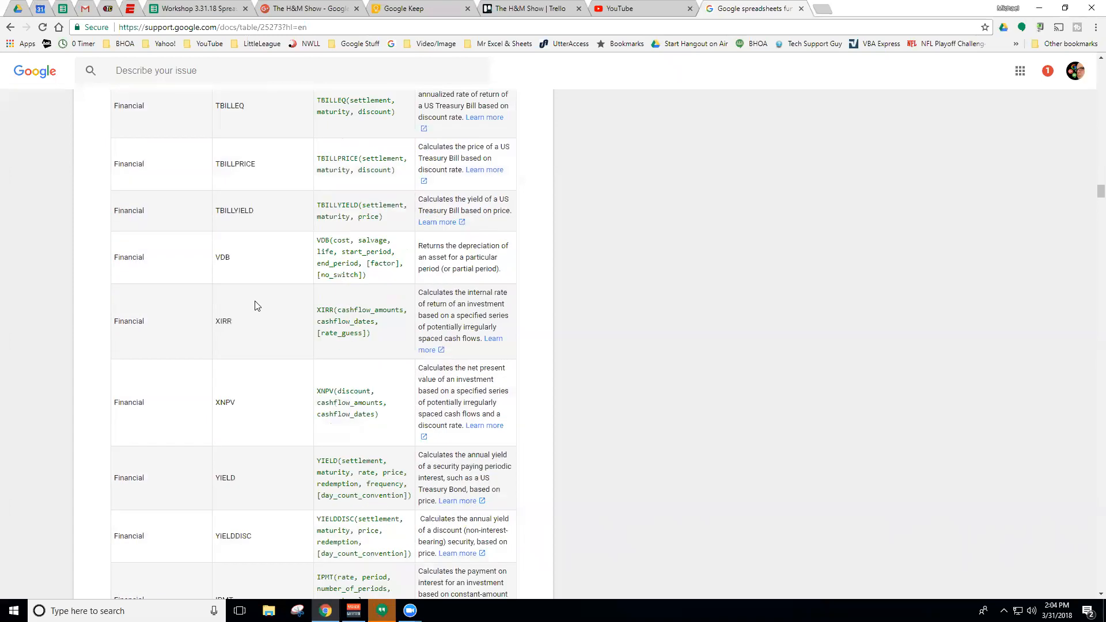
{"action": "scroll", "coordinate": [256, 305], "scroll_direction": "down", "scroll_amount": 2}
{"action": "scroll", "coordinate": [252, 321], "scroll_direction": "down", "scroll_amount": 2}
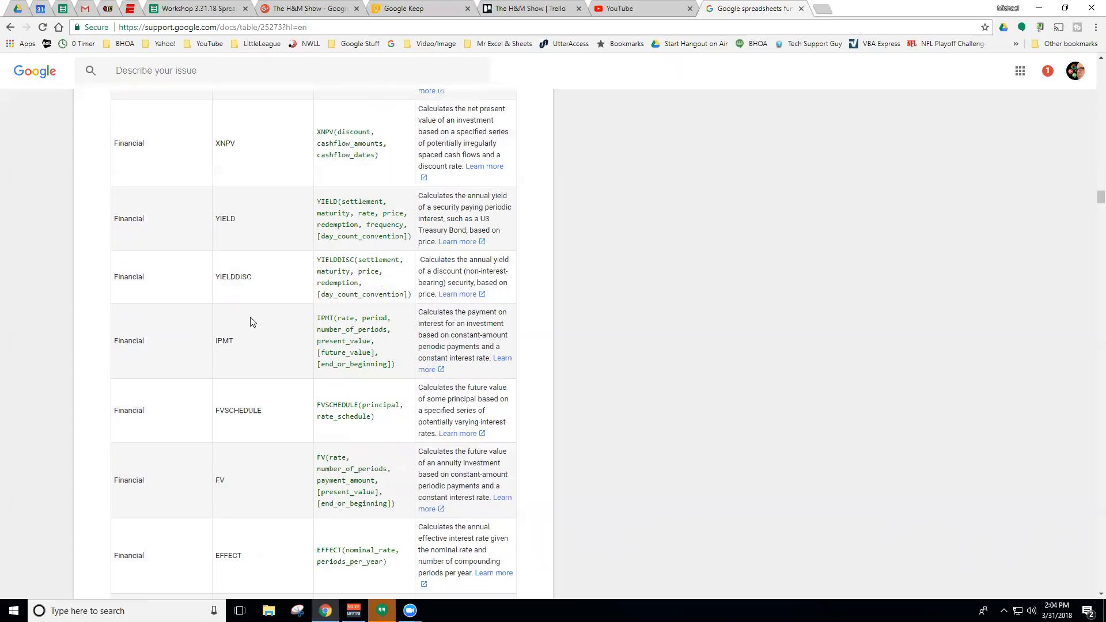
{"action": "scroll", "coordinate": [253, 320], "scroll_direction": "down", "scroll_amount": 2}
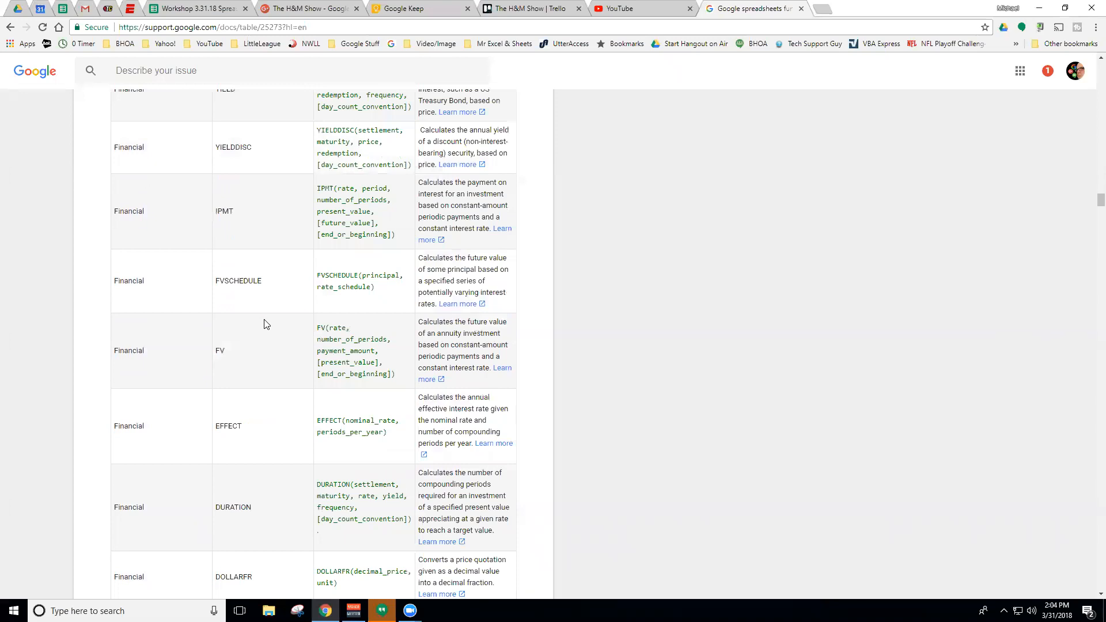
{"action": "scroll", "coordinate": [265, 324], "scroll_direction": "down", "scroll_amount": 2}
{"action": "scroll", "coordinate": [267, 327], "scroll_direction": "down", "scroll_amount": 1}
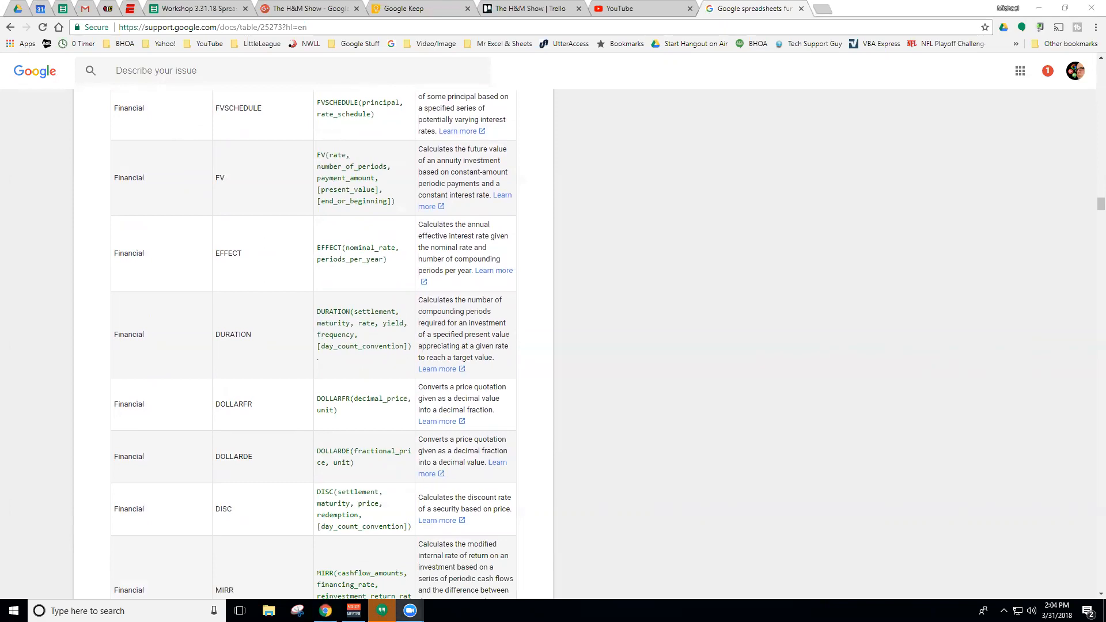
{"action": "scroll", "coordinate": [328, 352], "scroll_direction": "down", "scroll_amount": 5}
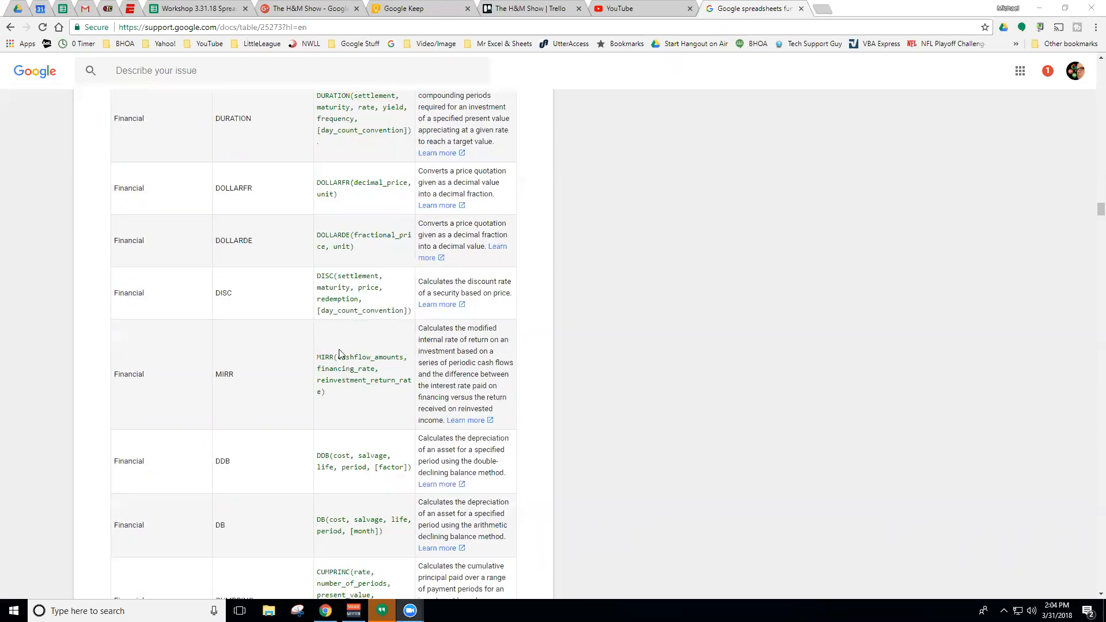
{"action": "scroll", "coordinate": [328, 352], "scroll_direction": "down", "scroll_amount": 6}
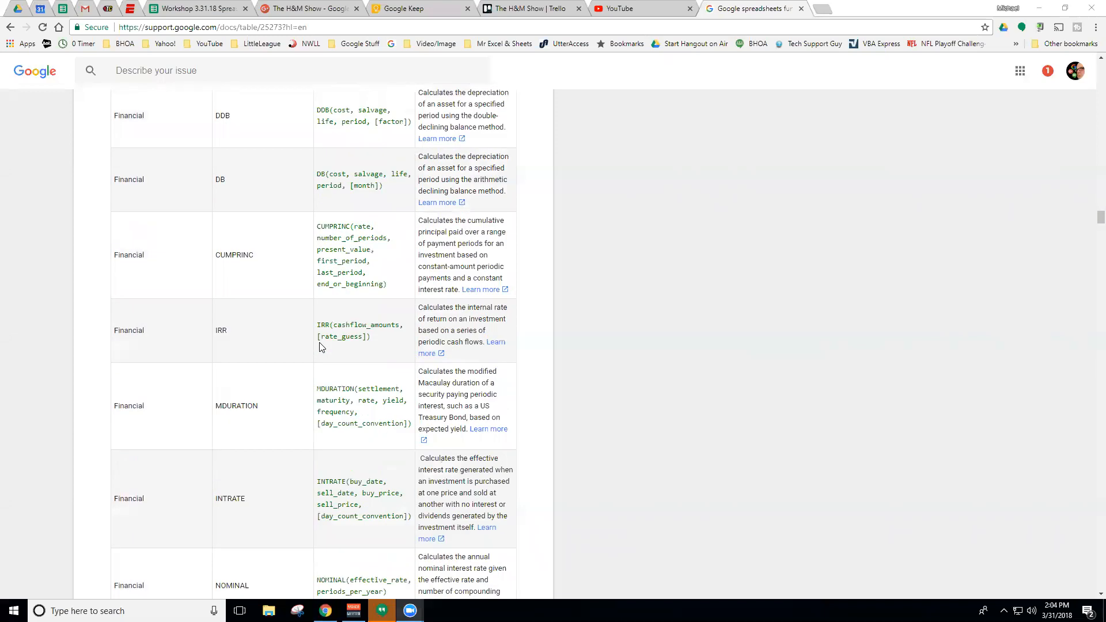
{"action": "scroll", "coordinate": [321, 342], "scroll_direction": "down", "scroll_amount": 10}
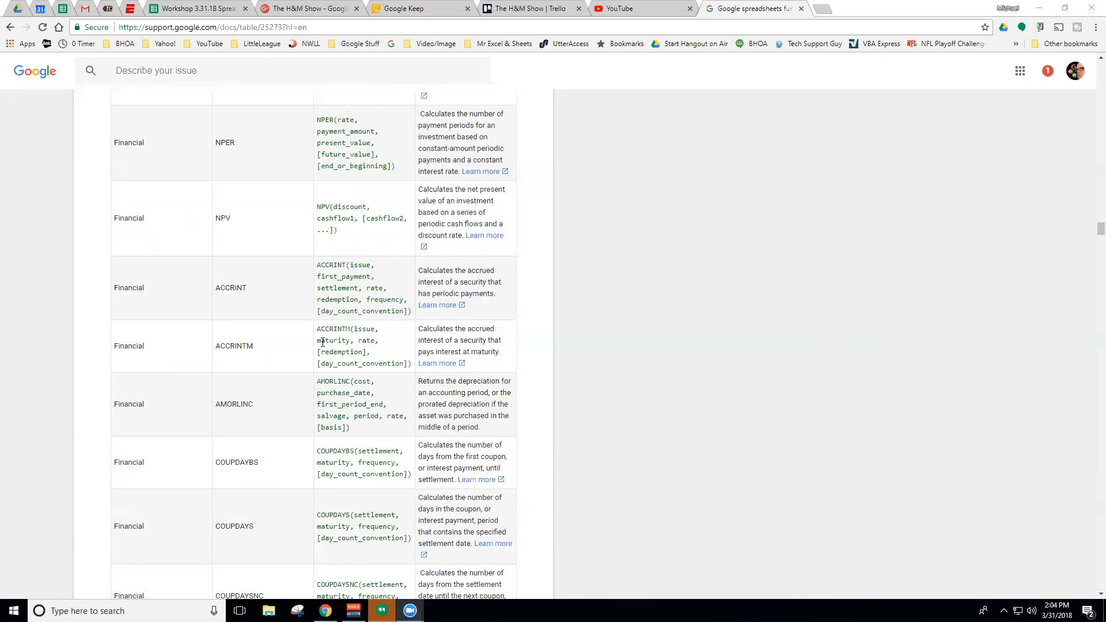
Look through the spreadsheet function list from the Financial functions through the Google, Info, Logical, Lookup and first Math functions
{"action": "scroll", "coordinate": [330, 340], "scroll_direction": "down", "scroll_amount": 2}
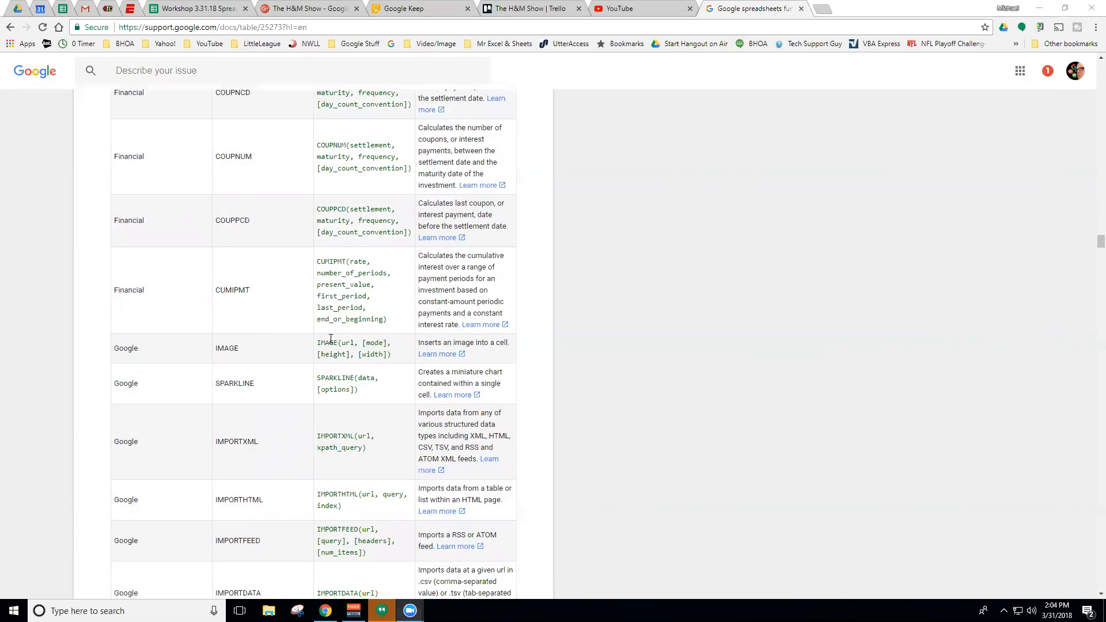
{"action": "scroll", "coordinate": [330, 339], "scroll_direction": "down", "scroll_amount": 2}
{"action": "scroll", "coordinate": [288, 343], "scroll_direction": "down", "scroll_amount": 2}
{"action": "scroll", "coordinate": [264, 327], "scroll_direction": "up", "scroll_amount": 1}
{"action": "scroll", "coordinate": [263, 334], "scroll_direction": "down", "scroll_amount": 1}
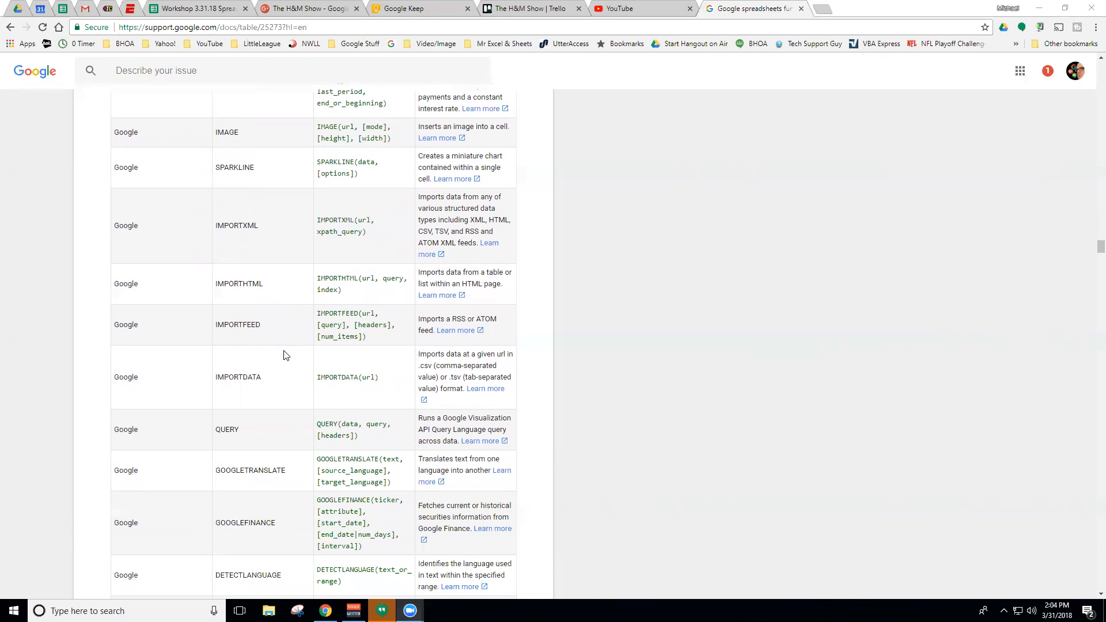
{"action": "scroll", "coordinate": [276, 345], "scroll_direction": "down", "scroll_amount": 2}
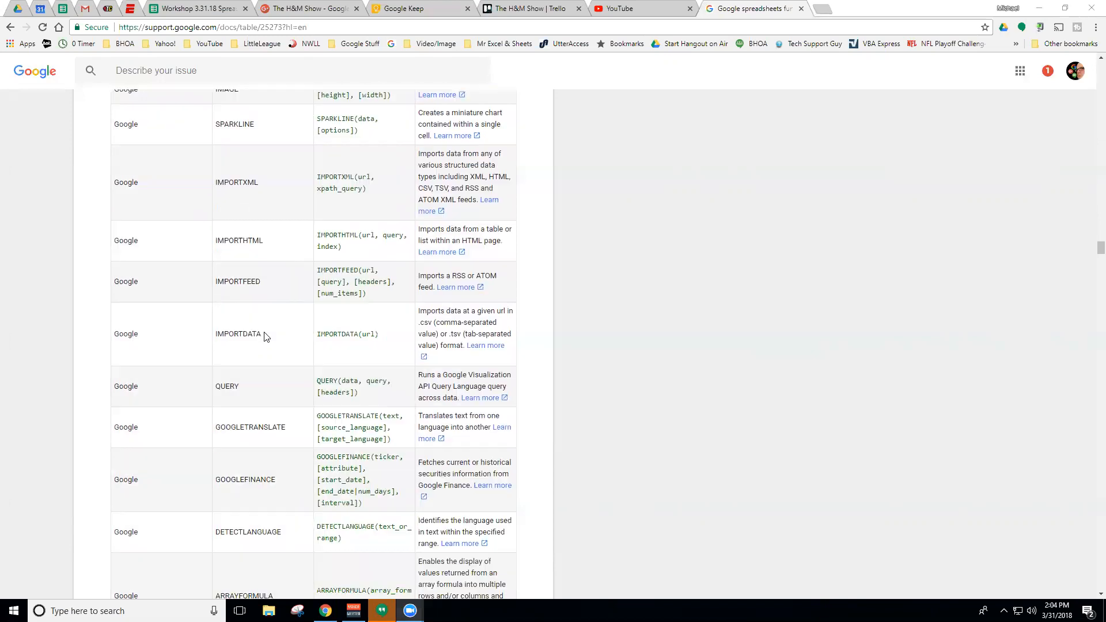
{"action": "scroll", "coordinate": [271, 357], "scroll_direction": "down", "scroll_amount": 2}
{"action": "scroll", "coordinate": [252, 385], "scroll_direction": "down", "scroll_amount": 7}
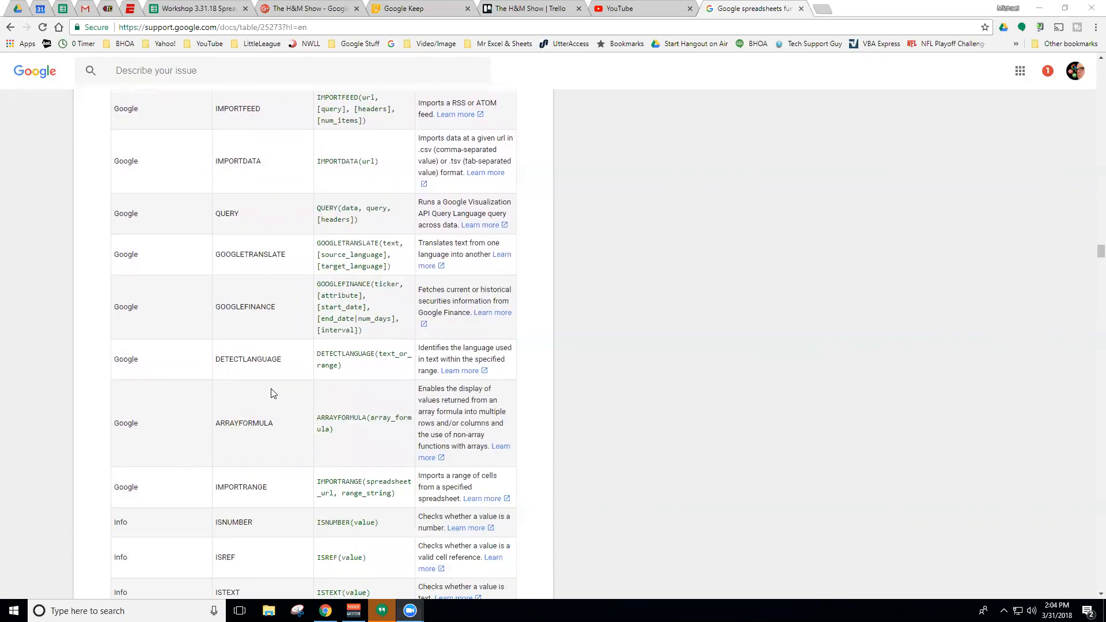
{"action": "scroll", "coordinate": [238, 382], "scroll_direction": "down", "scroll_amount": 11}
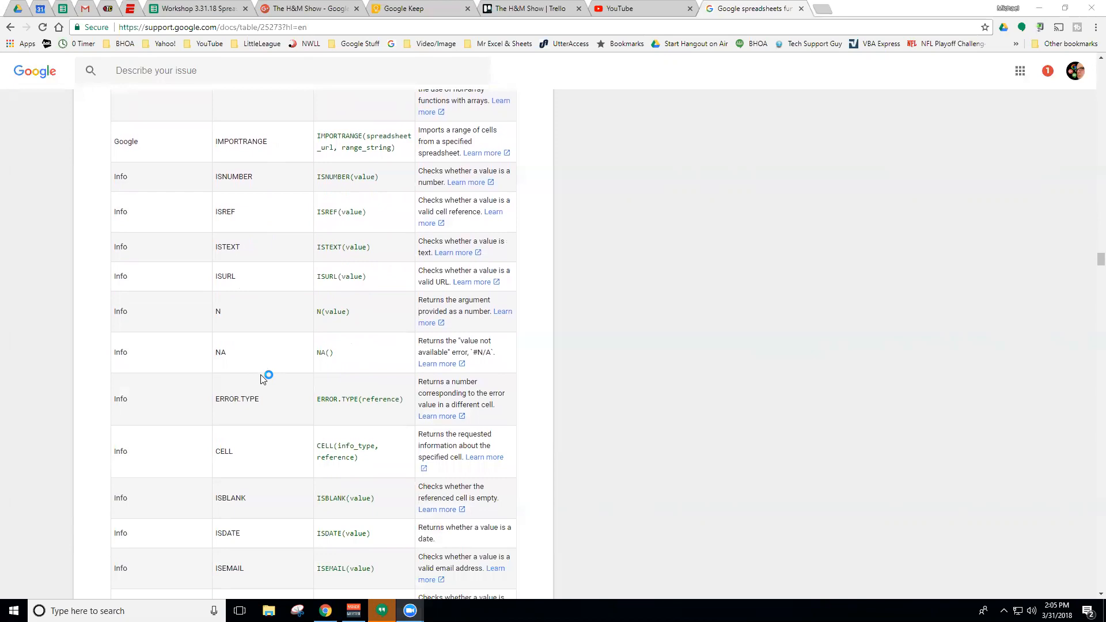
{"action": "scroll", "coordinate": [262, 367], "scroll_direction": "down", "scroll_amount": 4}
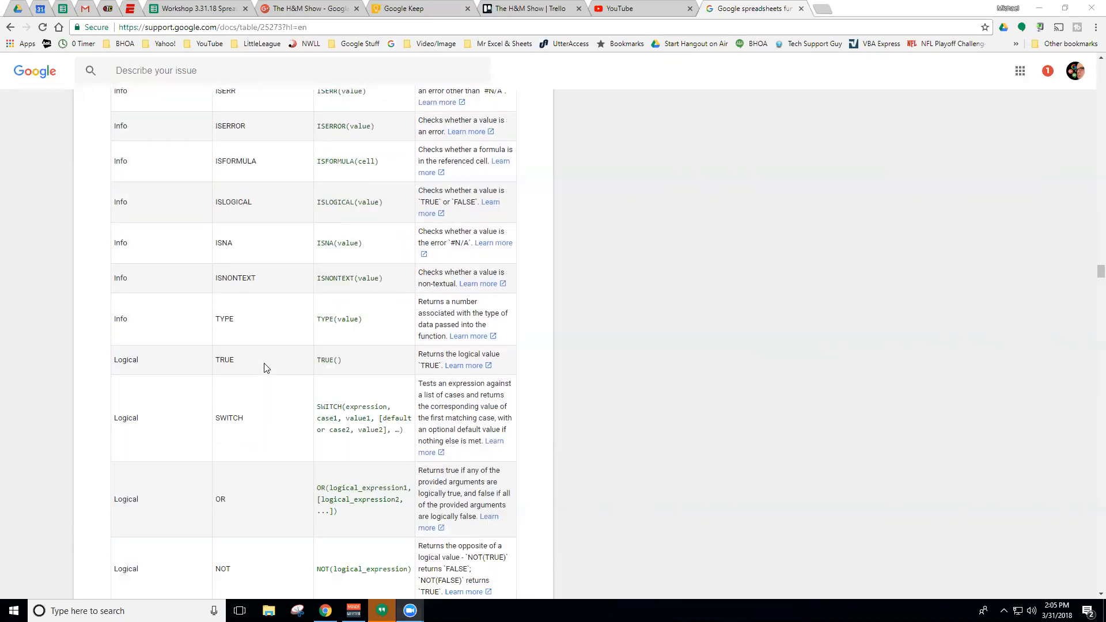
{"action": "scroll", "coordinate": [252, 376], "scroll_direction": "down", "scroll_amount": 3}
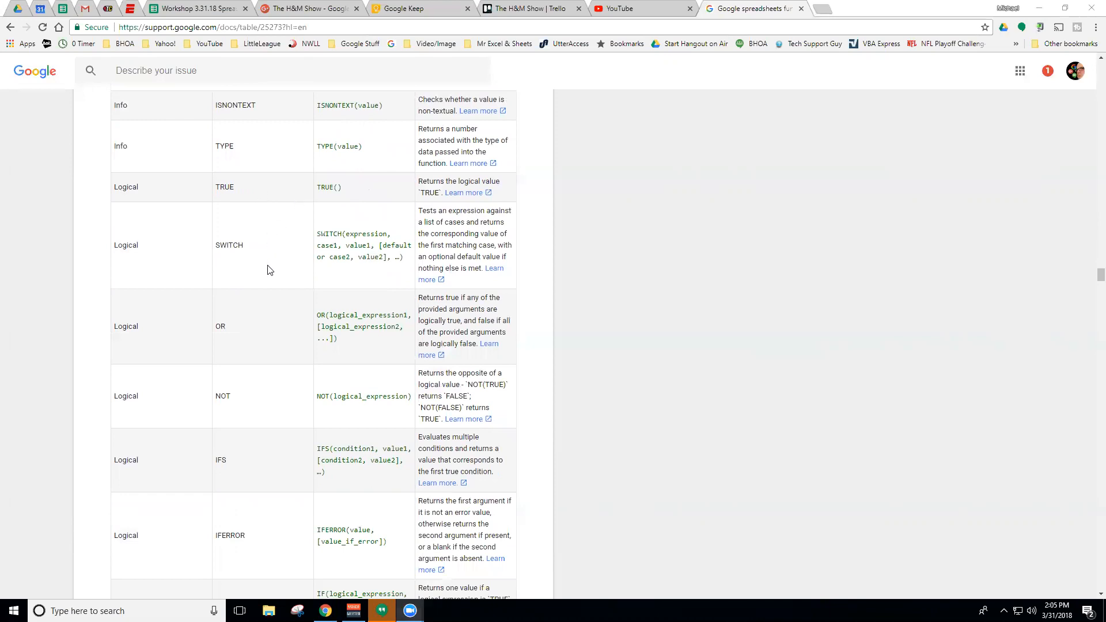
{"action": "scroll", "coordinate": [257, 378], "scroll_direction": "down", "scroll_amount": 3}
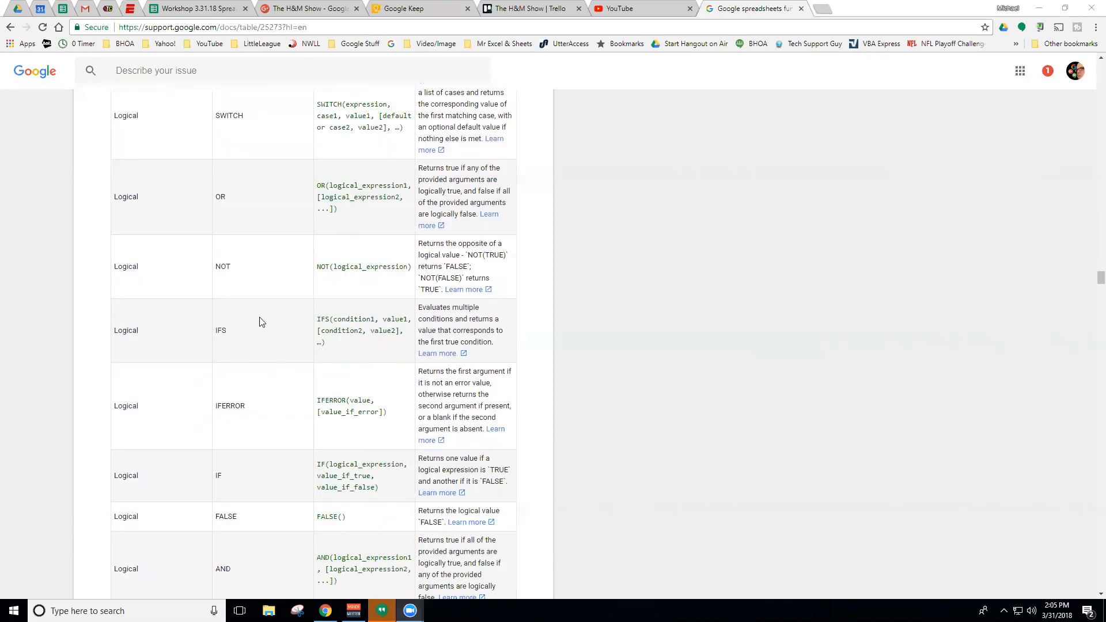
{"action": "scroll", "coordinate": [269, 341], "scroll_direction": "down", "scroll_amount": 1}
{"action": "scroll", "coordinate": [273, 340], "scroll_direction": "down", "scroll_amount": 3}
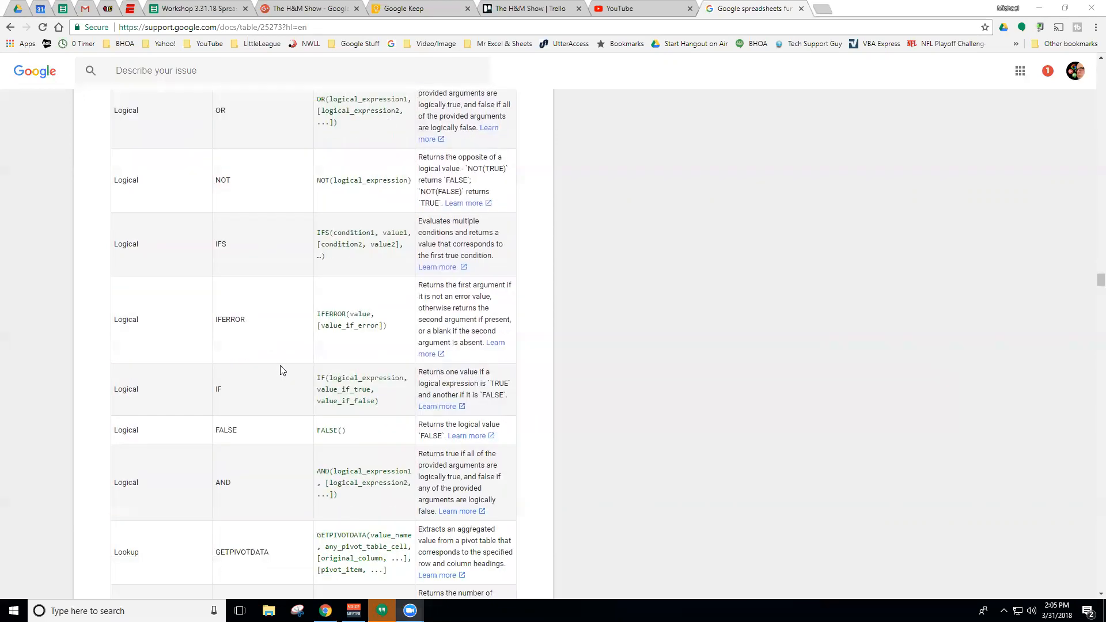
{"action": "scroll", "coordinate": [238, 363], "scroll_direction": "down", "scroll_amount": 3}
{"action": "scroll", "coordinate": [265, 357], "scroll_direction": "down", "scroll_amount": 6}
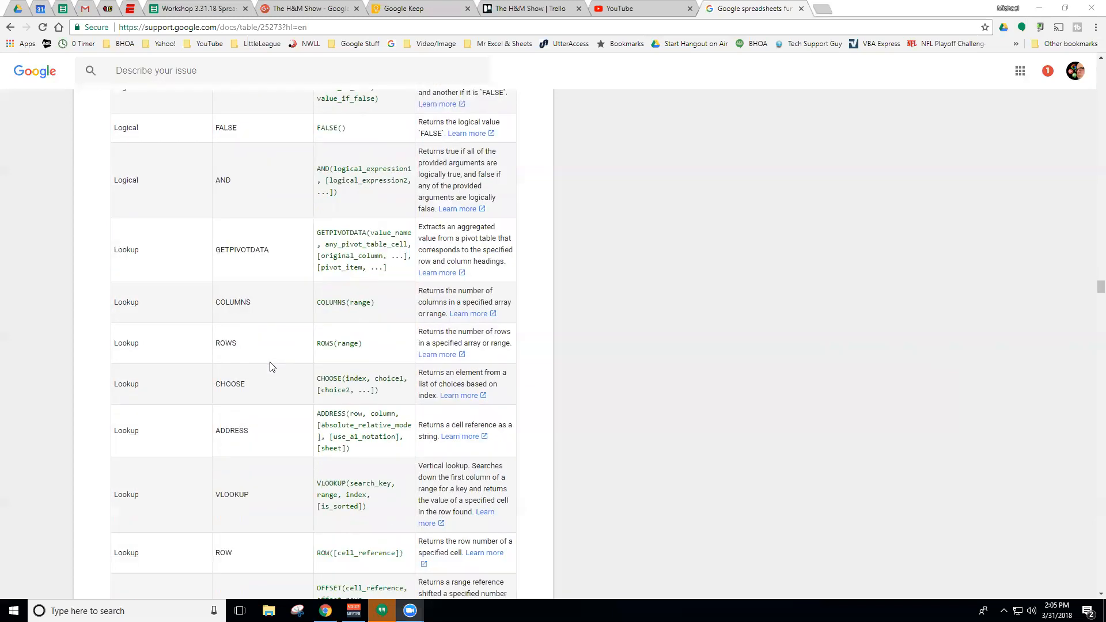
{"action": "scroll", "coordinate": [253, 352], "scroll_direction": "down", "scroll_amount": 3}
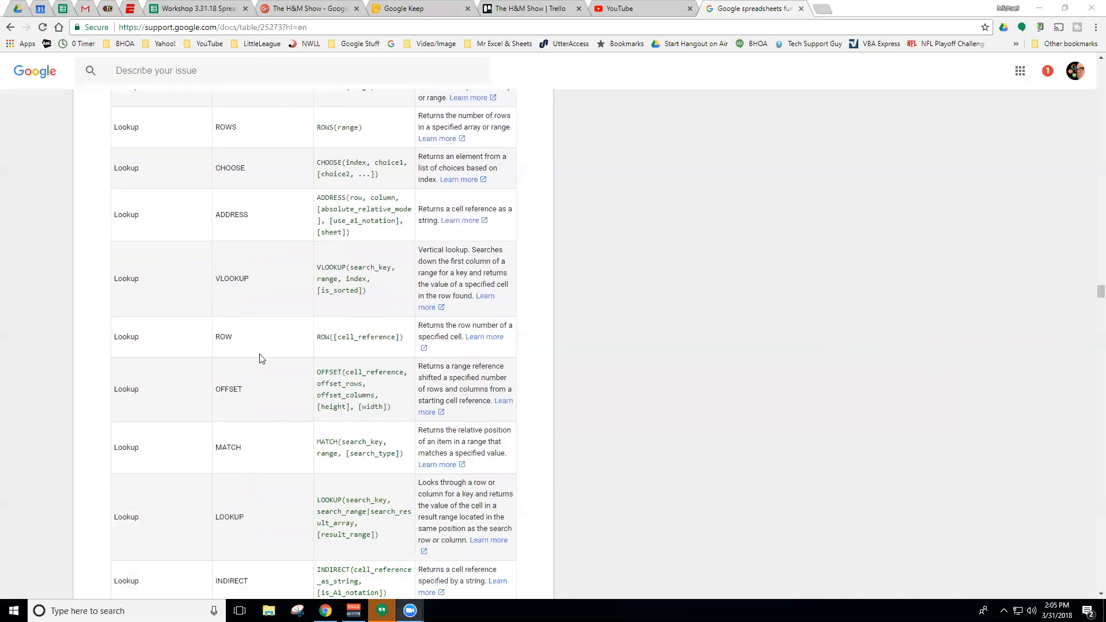
{"action": "scroll", "coordinate": [288, 354], "scroll_direction": "down", "scroll_amount": 3}
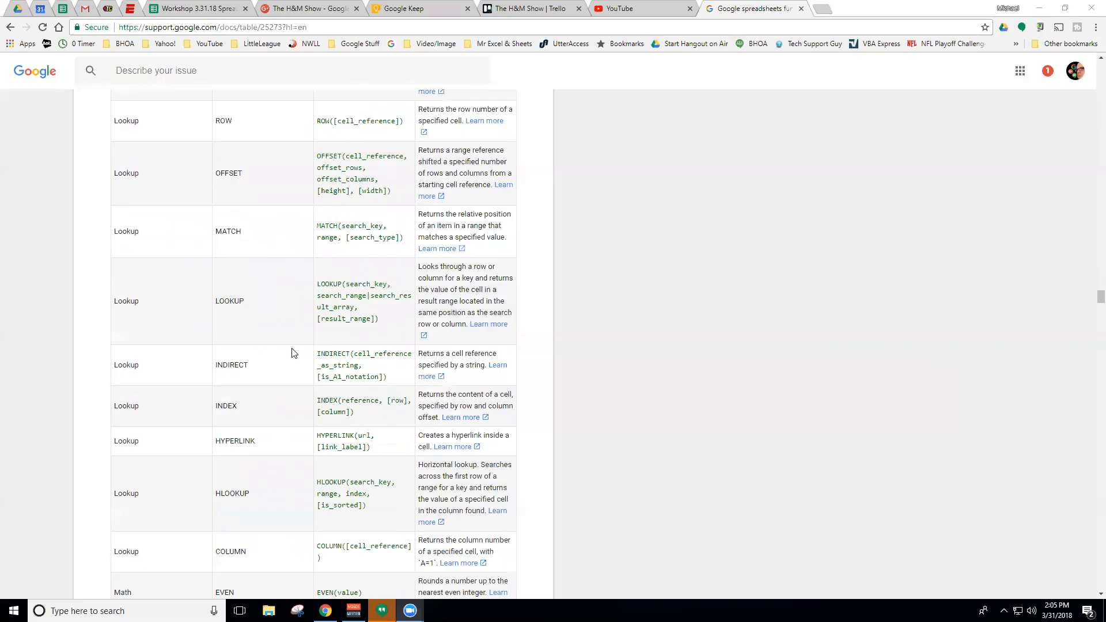
{"action": "scroll", "coordinate": [292, 351], "scroll_direction": "down", "scroll_amount": 3}
{"action": "scroll", "coordinate": [403, 341], "scroll_direction": "down", "scroll_amount": 3}
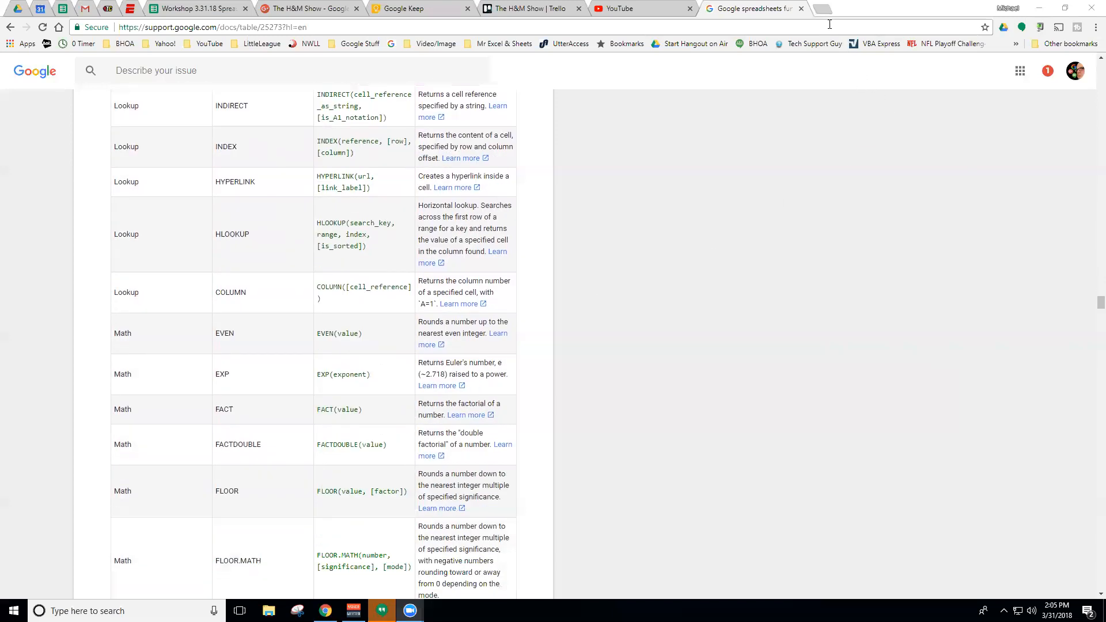
Close the Google spreadsheets function list page and return to the Find sheet of the Workshop 3.31.18 Spreadsheet
{"action": "left_click", "coordinate": [801, 8]}
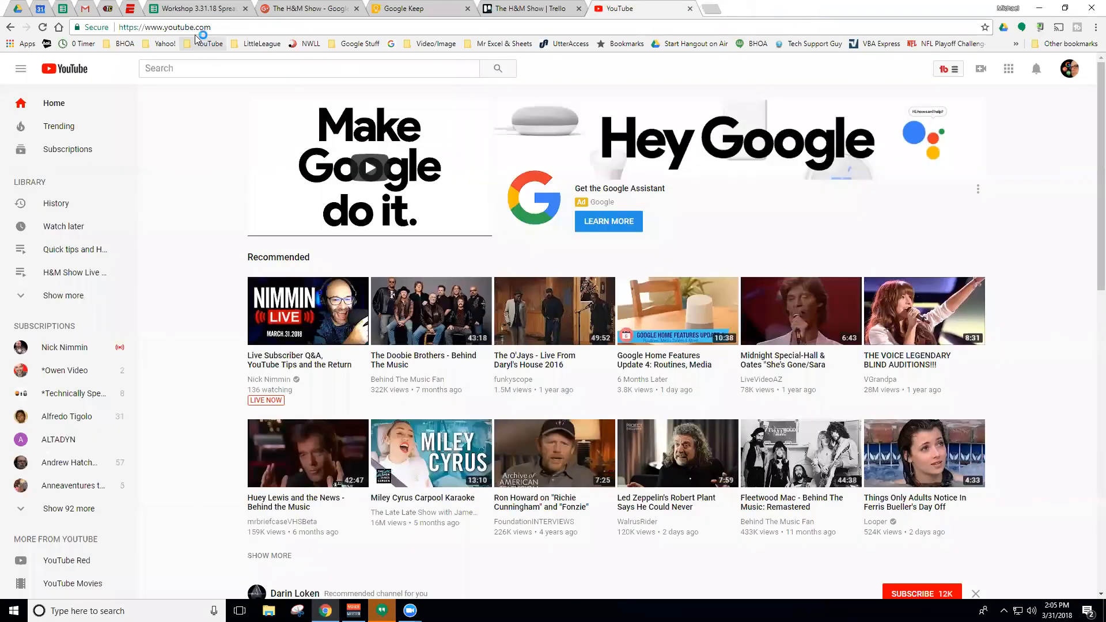
{"action": "left_click", "coordinate": [191, 9]}
{"action": "left_click", "coordinate": [528, 363]}
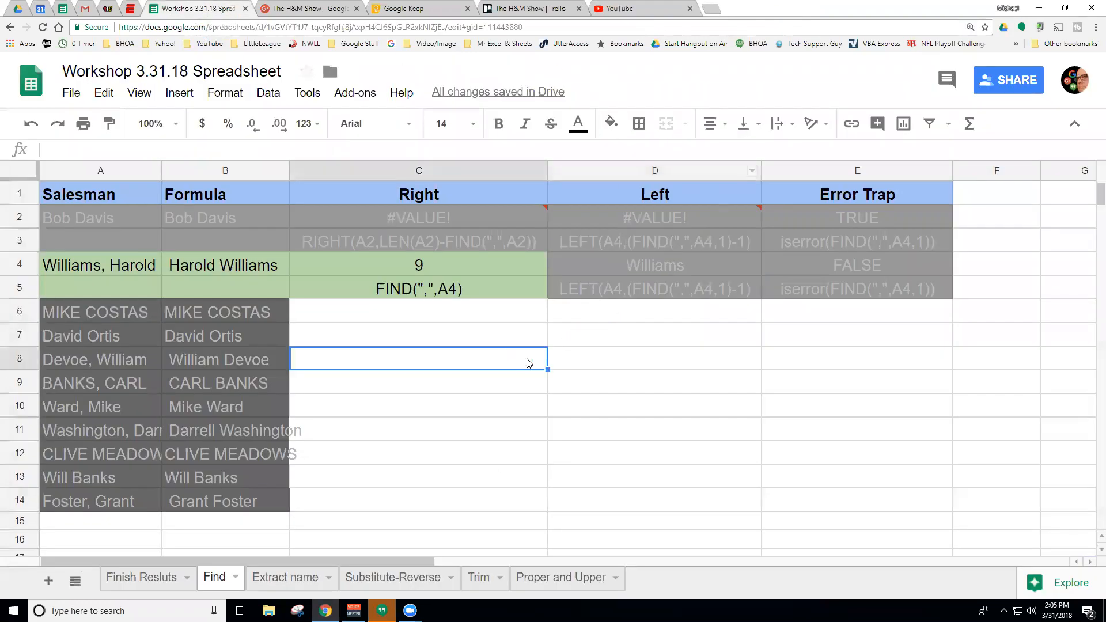
Add a duplicate of the salesman's name from A7 below the Salesman list in cell A15
{"action": "key", "text": "Right"}
{"action": "scroll", "coordinate": [458, 434], "scroll_direction": "down", "scroll_amount": 2}
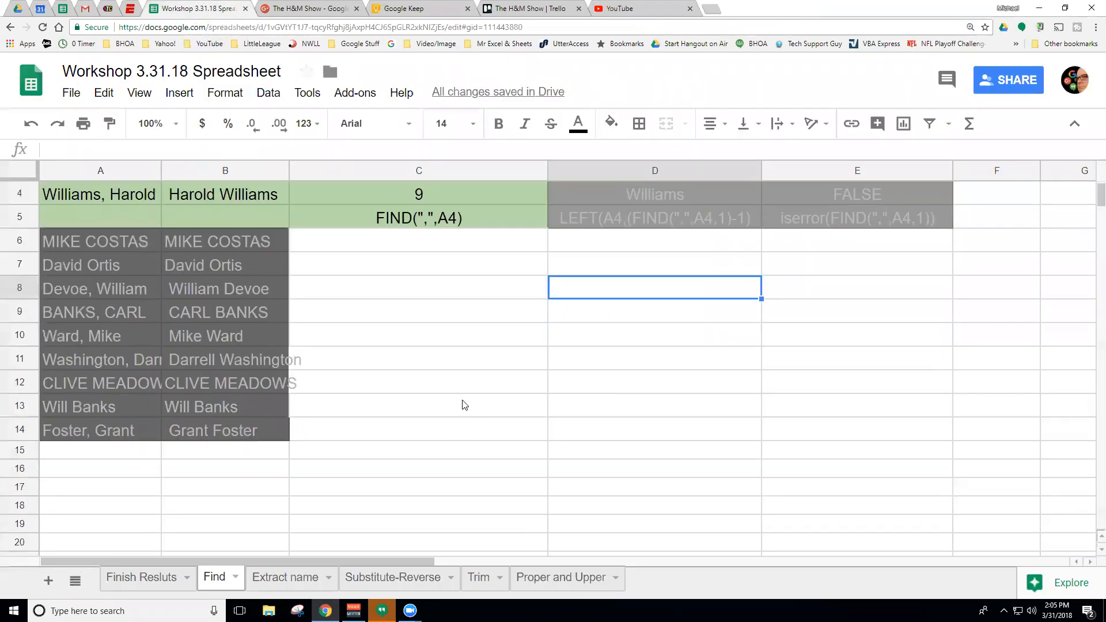
{"action": "scroll", "coordinate": [399, 401], "scroll_direction": "up", "scroll_amount": 2}
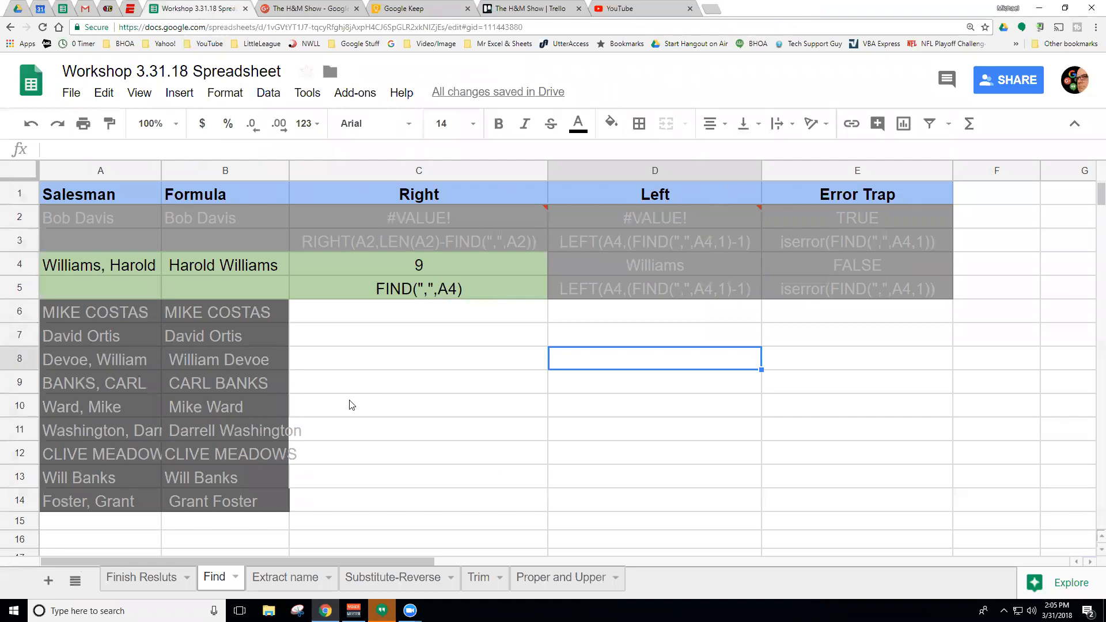
{"action": "scroll", "coordinate": [350, 402], "scroll_direction": "down", "scroll_amount": 1}
{"action": "scroll", "coordinate": [173, 426], "scroll_direction": "down", "scroll_amount": 2}
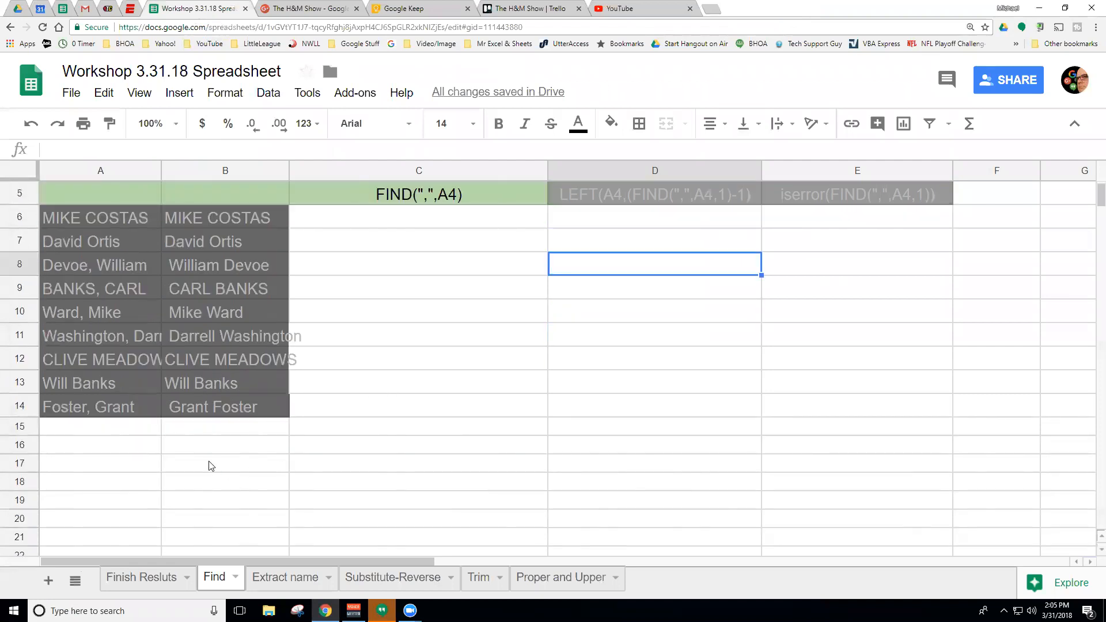
{"action": "scroll", "coordinate": [133, 440], "scroll_direction": "down", "scroll_amount": 1}
{"action": "left_click", "coordinate": [101, 413]}
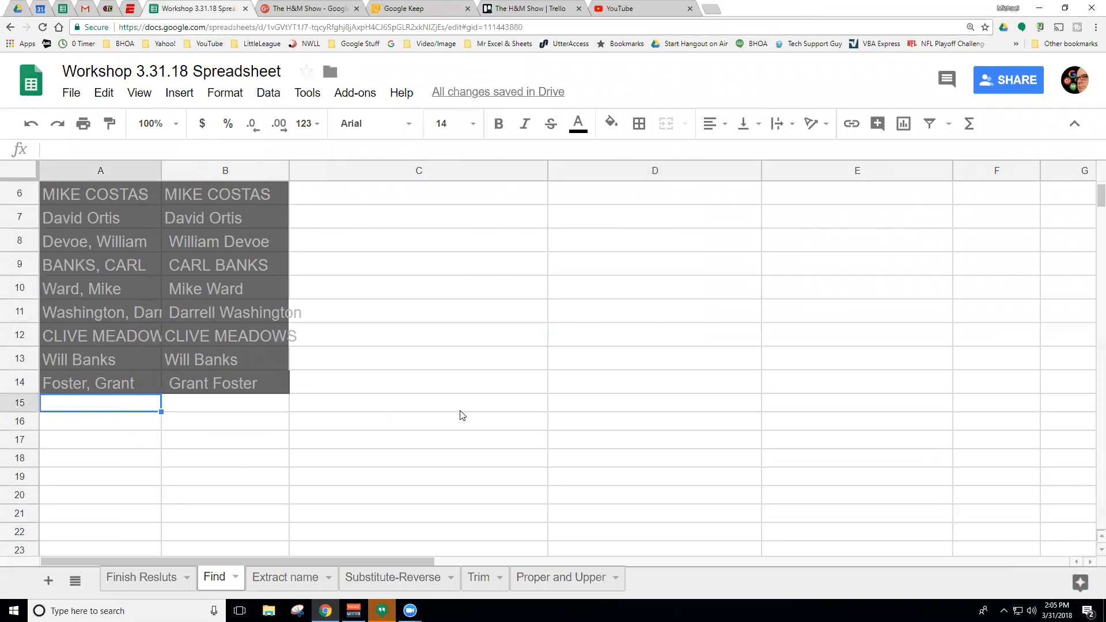
{"action": "type", "text": "David O"}
{"action": "key", "text": "Return"}
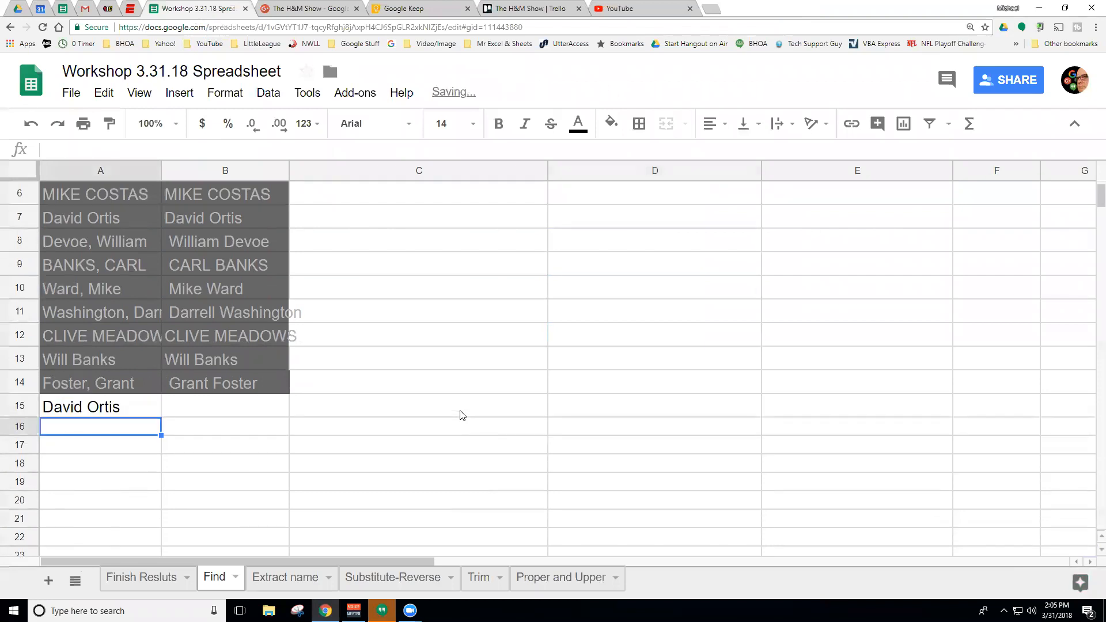
Add a duplicate of the first salesman's name from A2 in cell A16
{"action": "scroll", "coordinate": [553, 426], "scroll_direction": "up", "scroll_amount": 1}
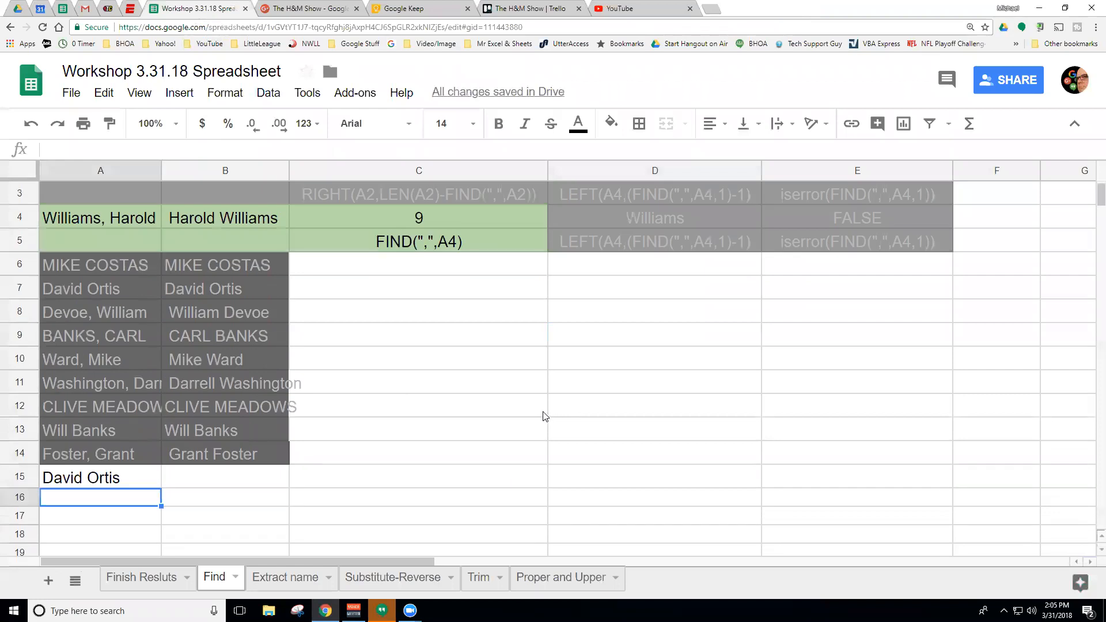
{"action": "scroll", "coordinate": [530, 403], "scroll_direction": "down", "scroll_amount": 1}
{"action": "type", "text": "Bob Davis"}
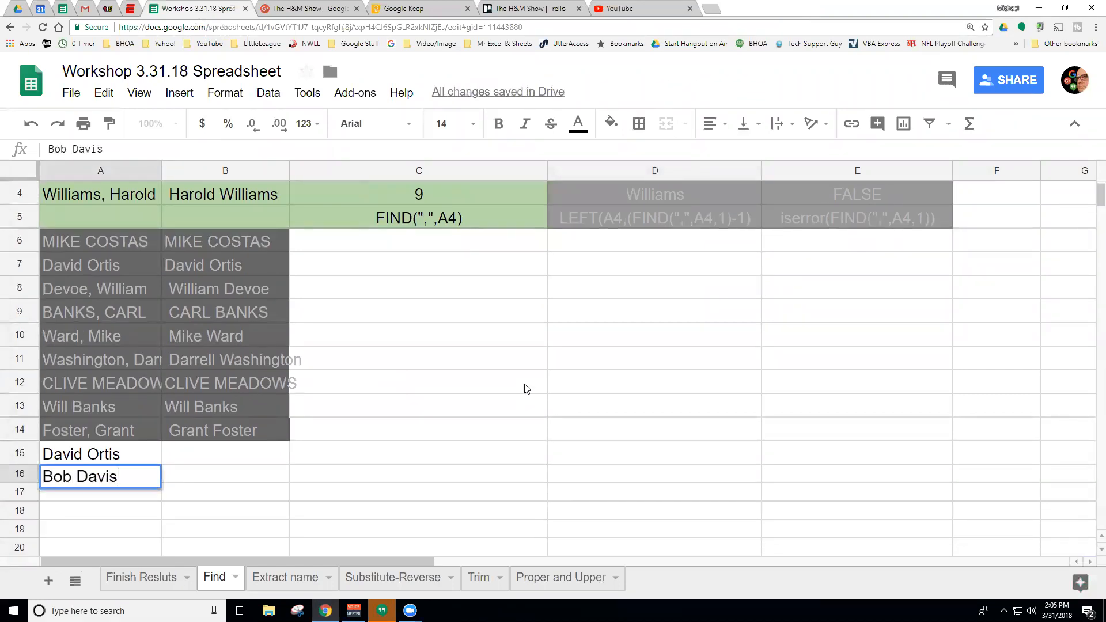
{"action": "key", "text": "Return"}
Enter the formula =unique(A2:A16) in cell D8 to list each salesman name only once
{"action": "scroll", "coordinate": [593, 374], "scroll_direction": "up", "scroll_amount": 1}
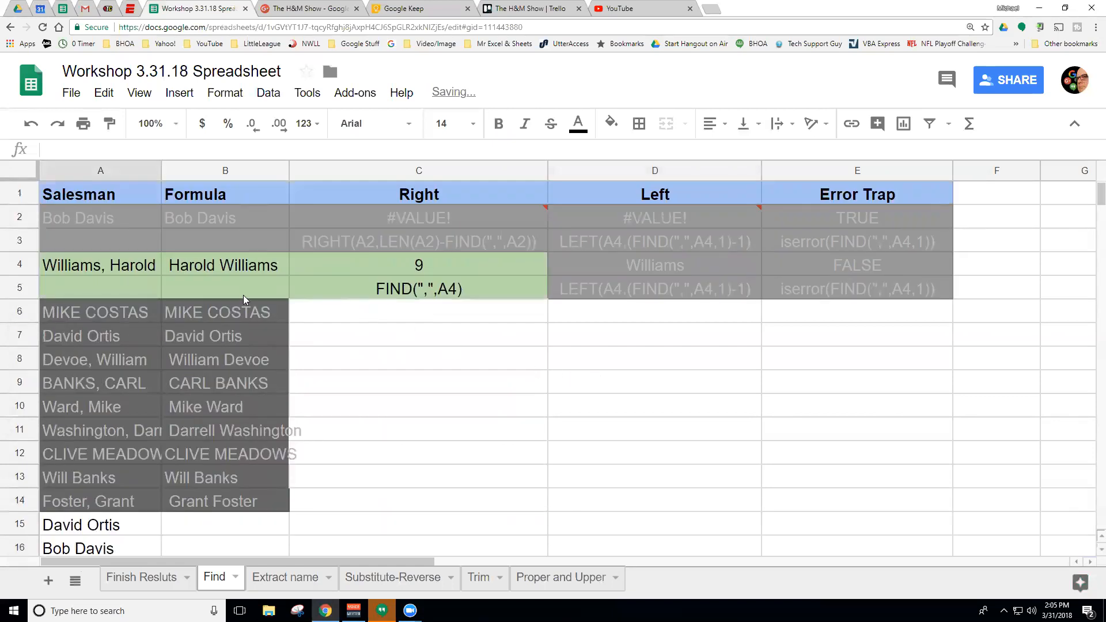
{"action": "scroll", "coordinate": [429, 409], "scroll_direction": "down", "scroll_amount": 3}
{"action": "left_click", "coordinate": [427, 406]}
{"action": "scroll", "coordinate": [673, 408], "scroll_direction": "up", "scroll_amount": 3}
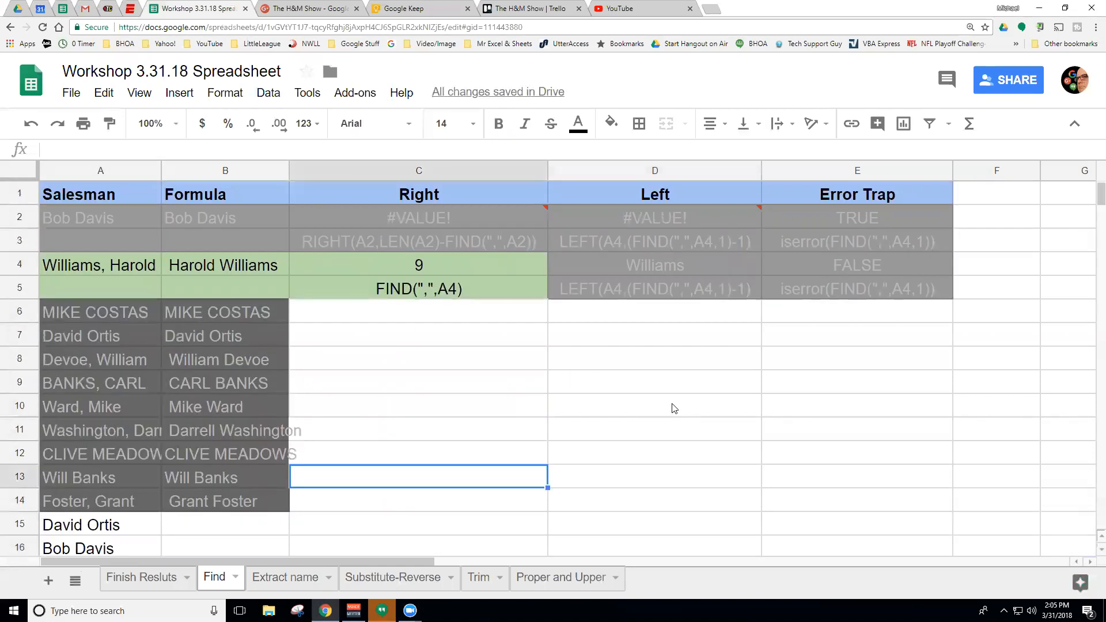
{"action": "left_click", "coordinate": [632, 364]}
{"action": "type", "text": "="}
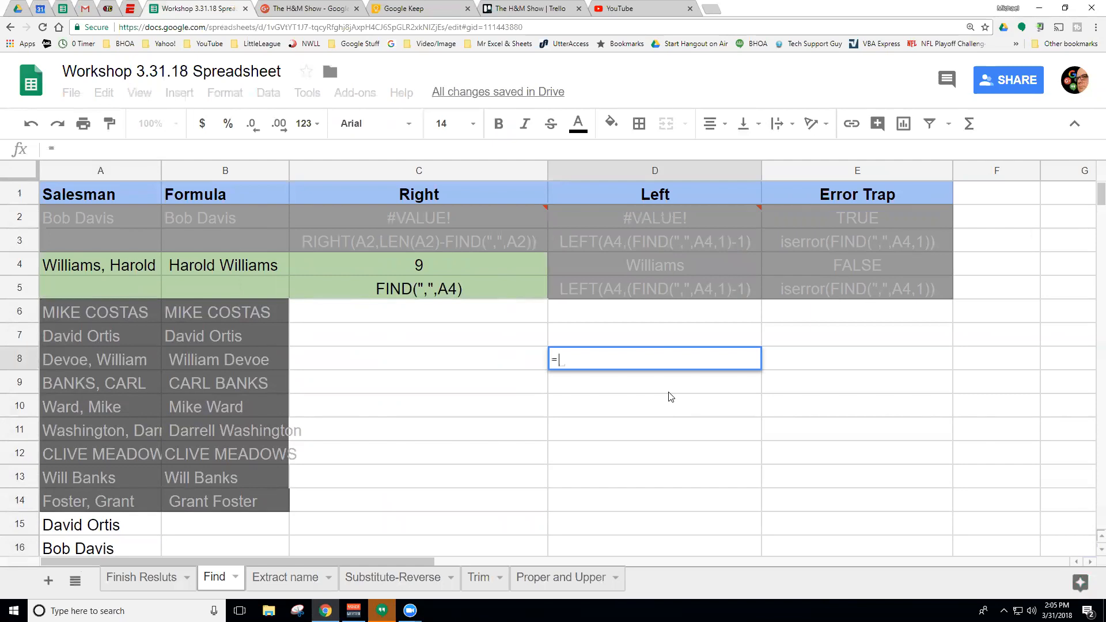
{"action": "type", "text": "unique("}
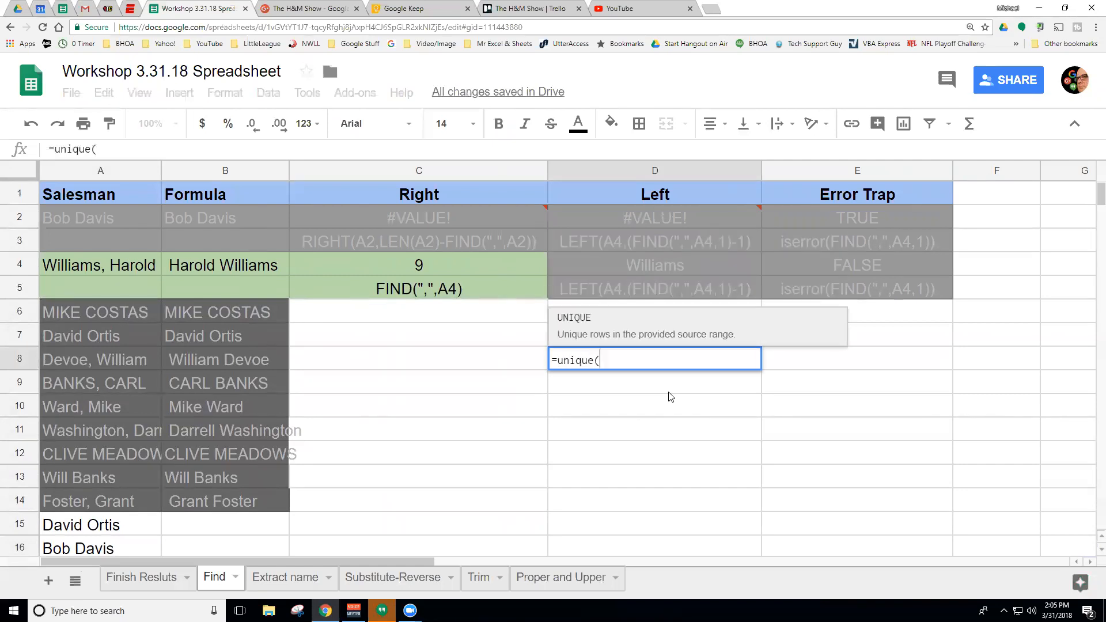
{"action": "left_click_drag", "start_coordinate": [97, 212], "coordinate": [115, 428]}
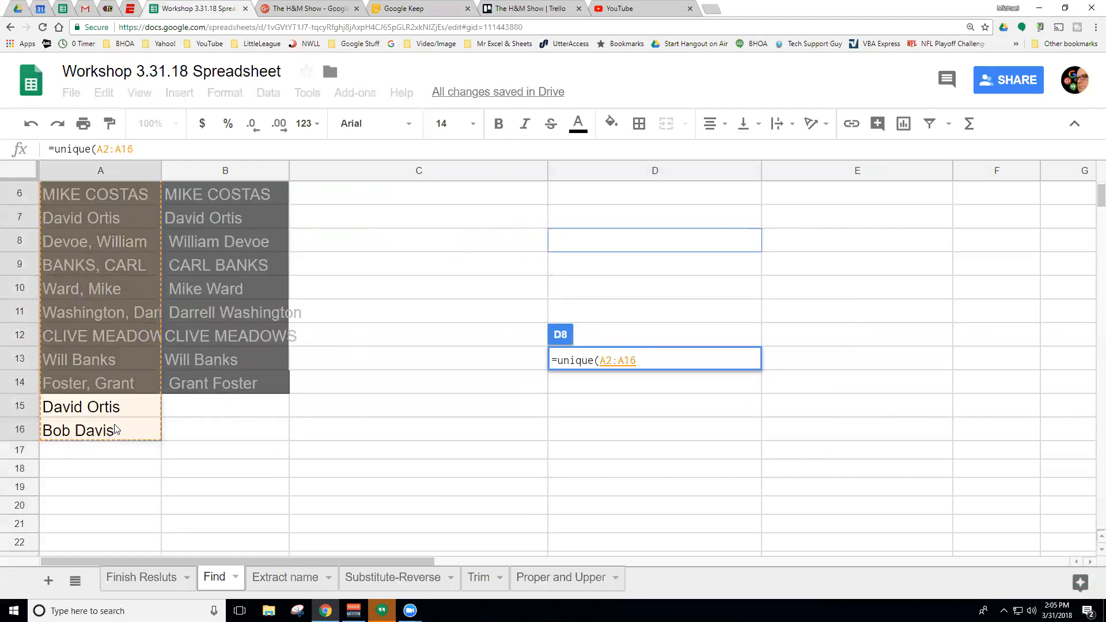
{"action": "key", "text": "Return"}
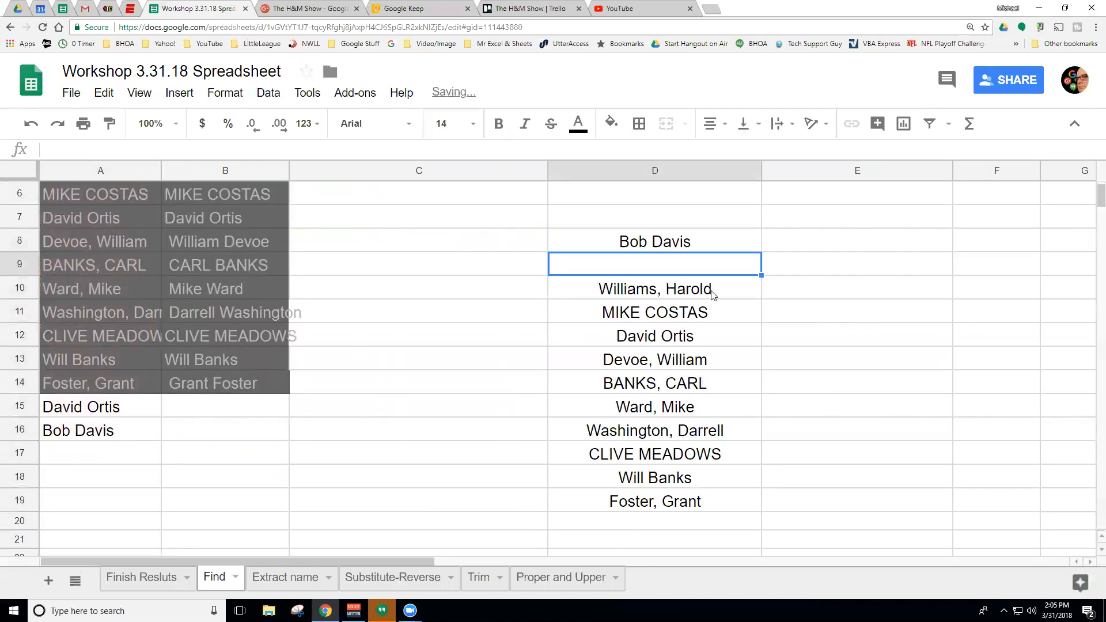
Examine the UNIQUE formula and its source range in D8, and compare it with the contents of D12
{"action": "left_click", "coordinate": [662, 245]}
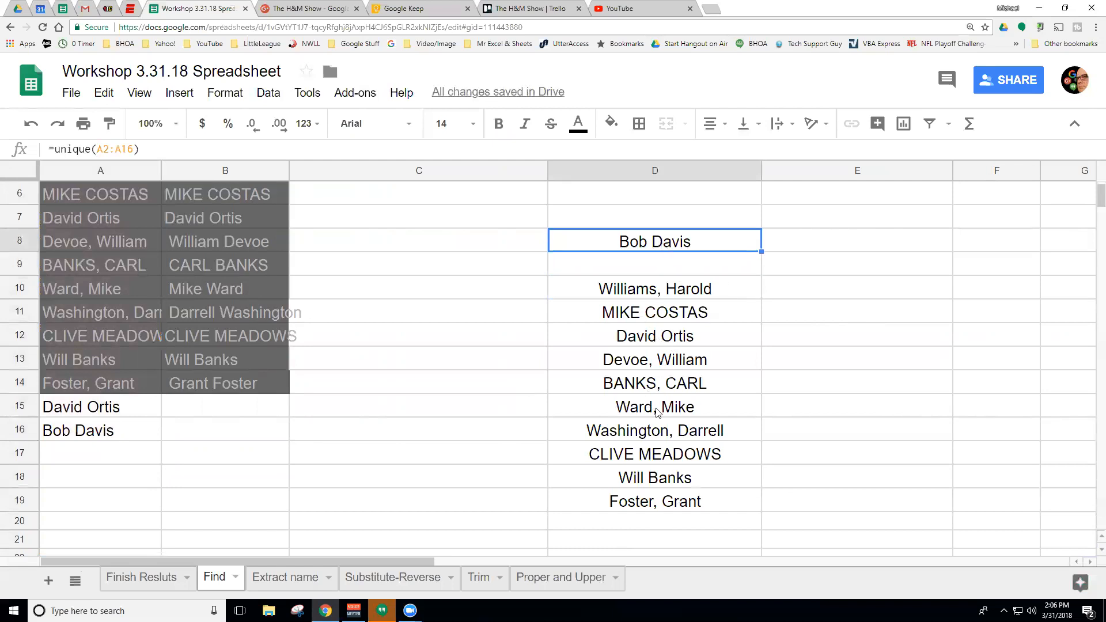
{"action": "left_click", "coordinate": [666, 335]}
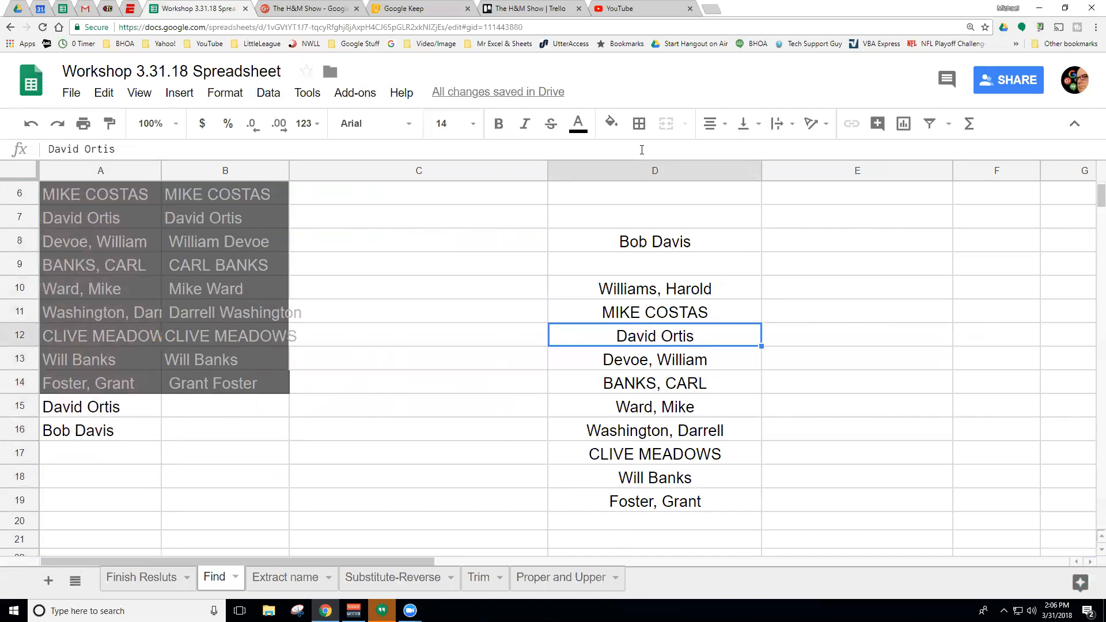
{"action": "left_click", "coordinate": [678, 244]}
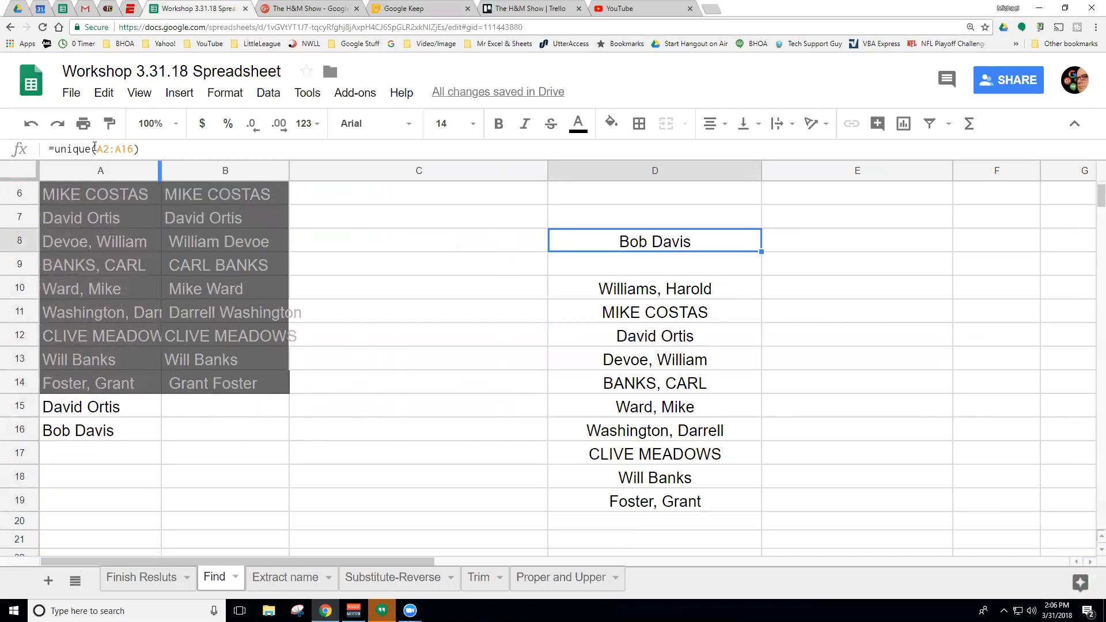
{"action": "left_click", "coordinate": [134, 149]}
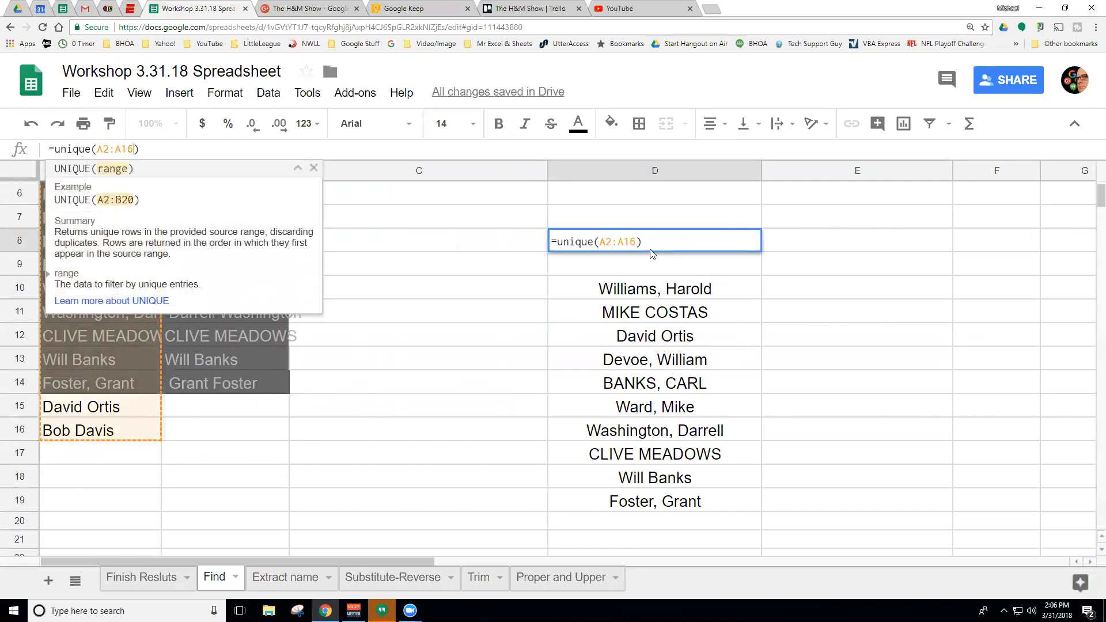
{"action": "left_click", "coordinate": [665, 222]}
{"action": "left_click", "coordinate": [673, 245]}
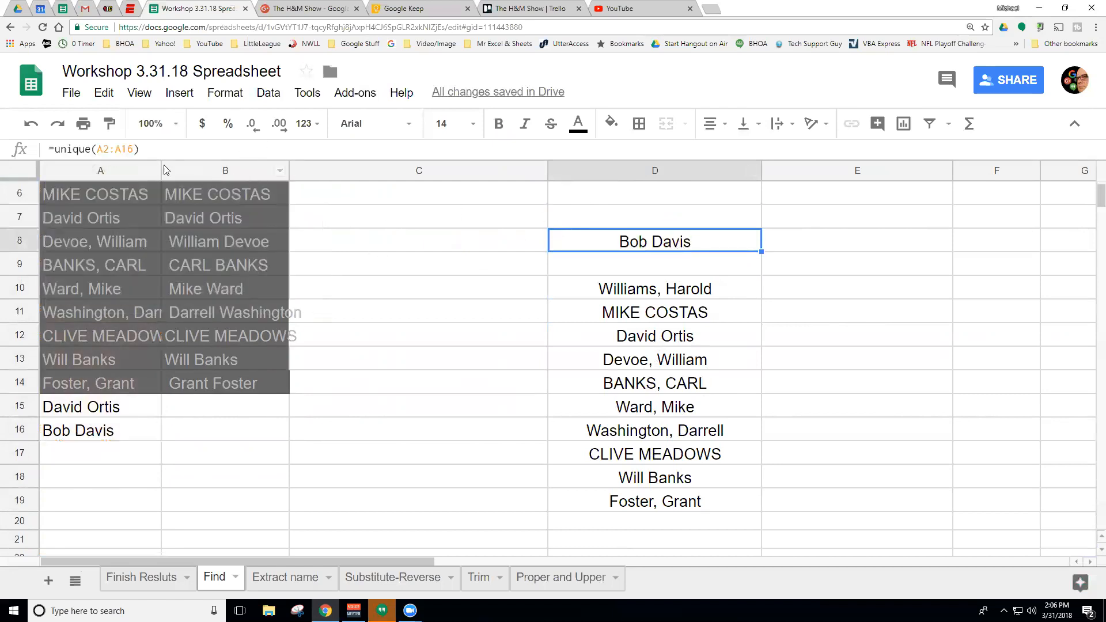
Inspect the contents of the UNIQUE result cells D9 through D14 one by one
{"action": "left_click", "coordinate": [677, 270]}
{"action": "left_click", "coordinate": [669, 289]}
{"action": "left_click", "coordinate": [663, 314]}
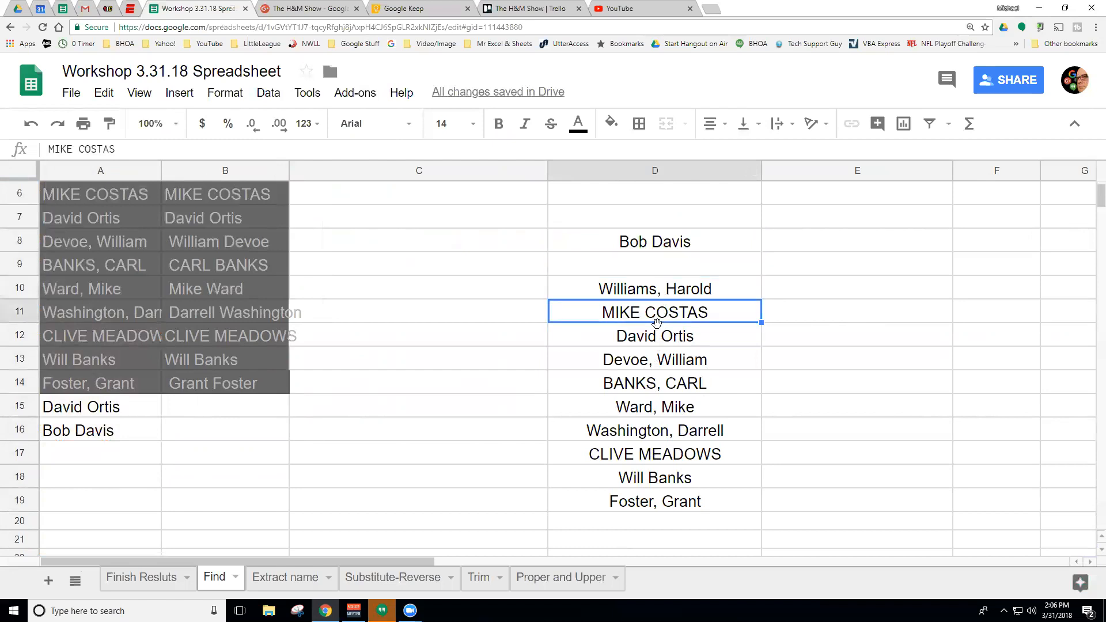
{"action": "left_click", "coordinate": [652, 336]}
{"action": "left_click", "coordinate": [651, 370]}
{"action": "left_click", "coordinate": [657, 387]}
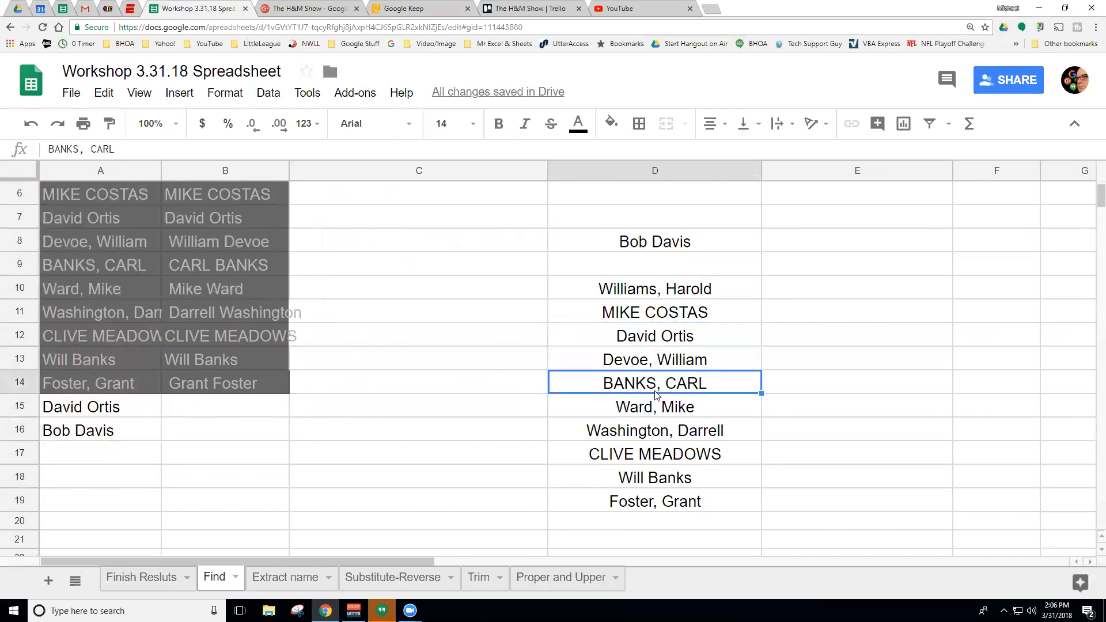
Examine the remaining UNIQUE results in D15 and D16, and compare the formula in D8 with the plain values spilled beneath it
{"action": "left_click", "coordinate": [664, 411]}
{"action": "left_click", "coordinate": [663, 439]}
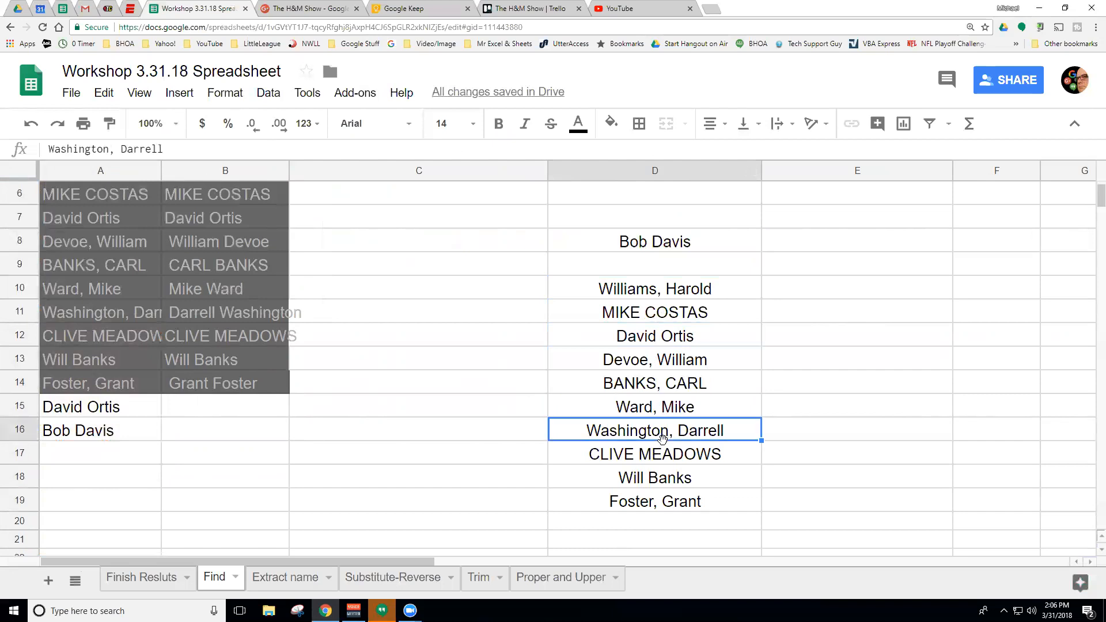
{"action": "left_click", "coordinate": [706, 248]}
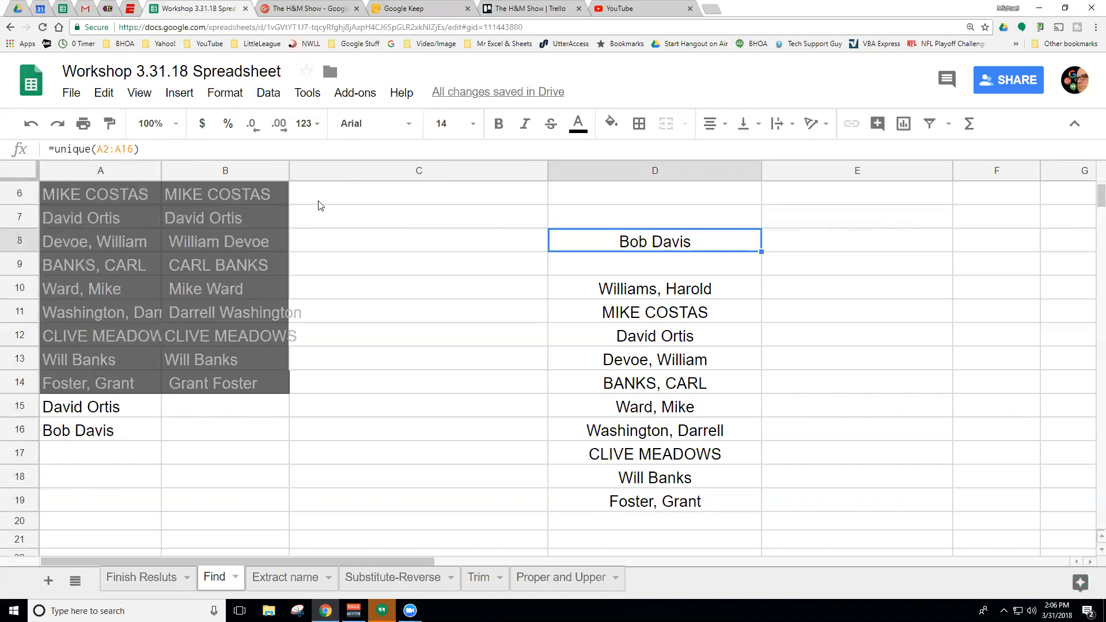
{"action": "key", "text": "Down"}
{"action": "key", "text": "Down"}
{"action": "key", "text": "Down"}
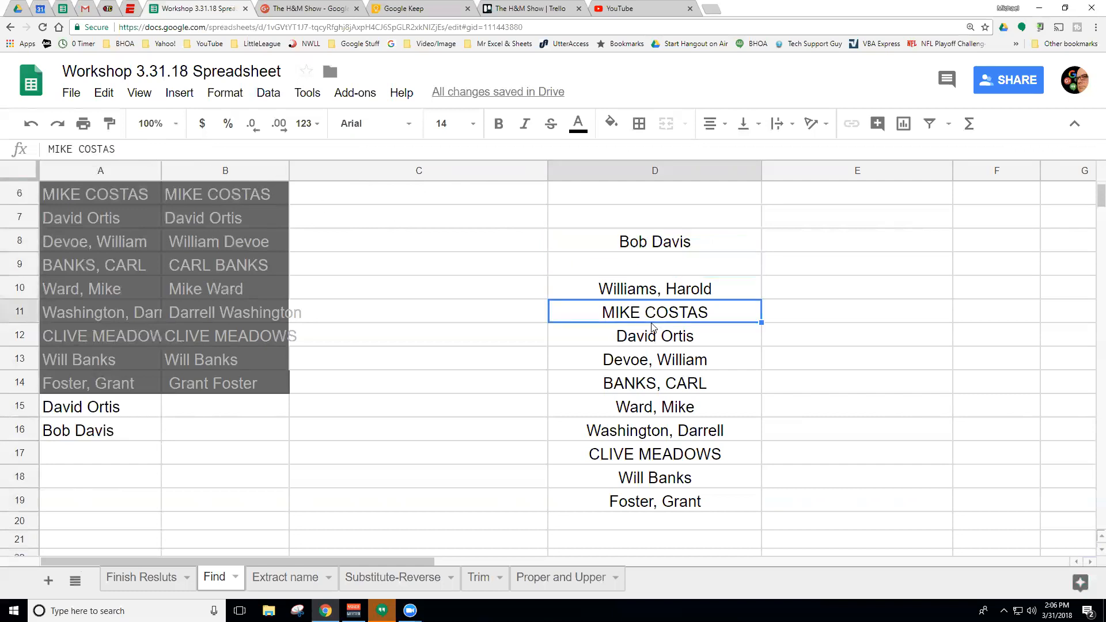
{"action": "key", "text": "Down"}
{"action": "key", "text": "Down"}
{"action": "key", "text": "Down"}
{"action": "key", "text": "Down"}
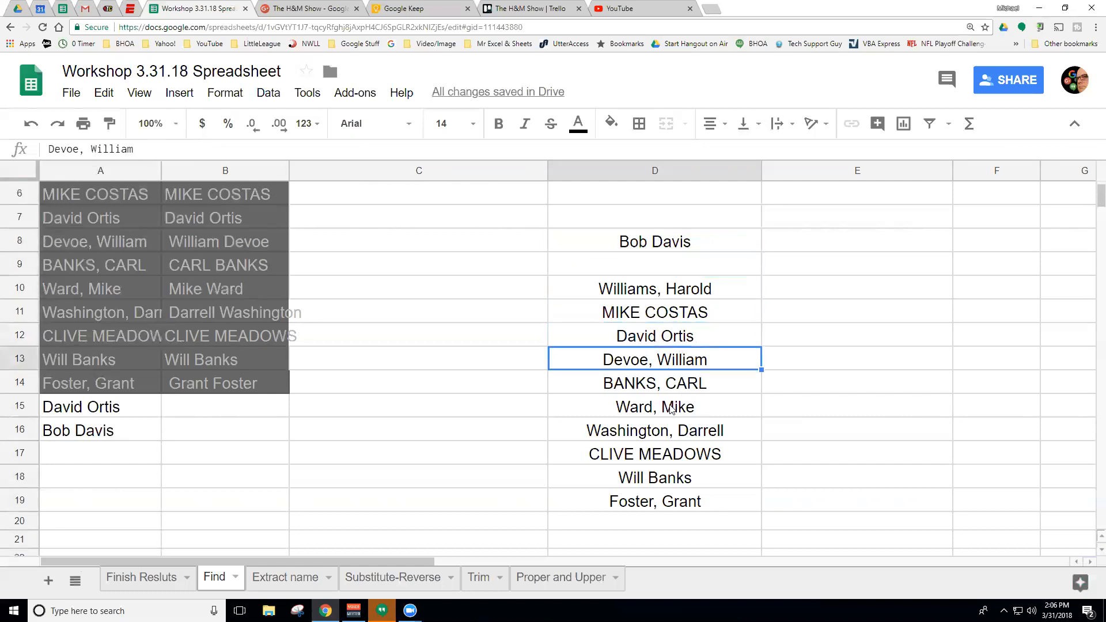
Replace UNIQUE with QUERY in the D8 formula, keeping the range A2:A16, and check the end of the returned list
{"action": "left_click", "coordinate": [650, 237]}
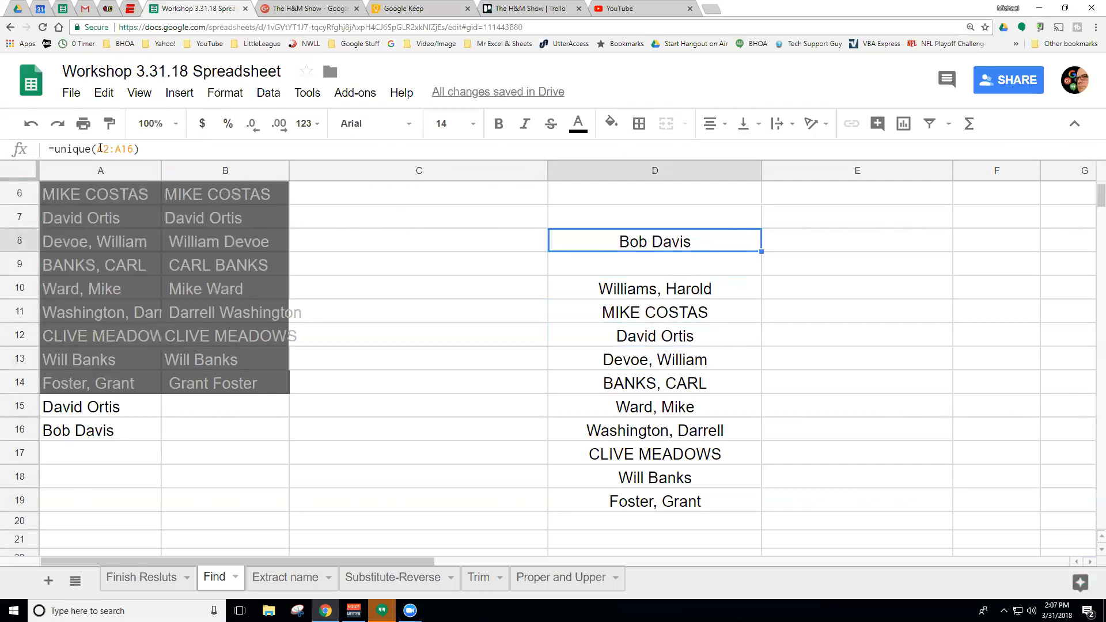
{"action": "left_click_drag", "start_coordinate": [91, 149], "coordinate": [52, 151]}
{"action": "type", "text": "QUERY"}
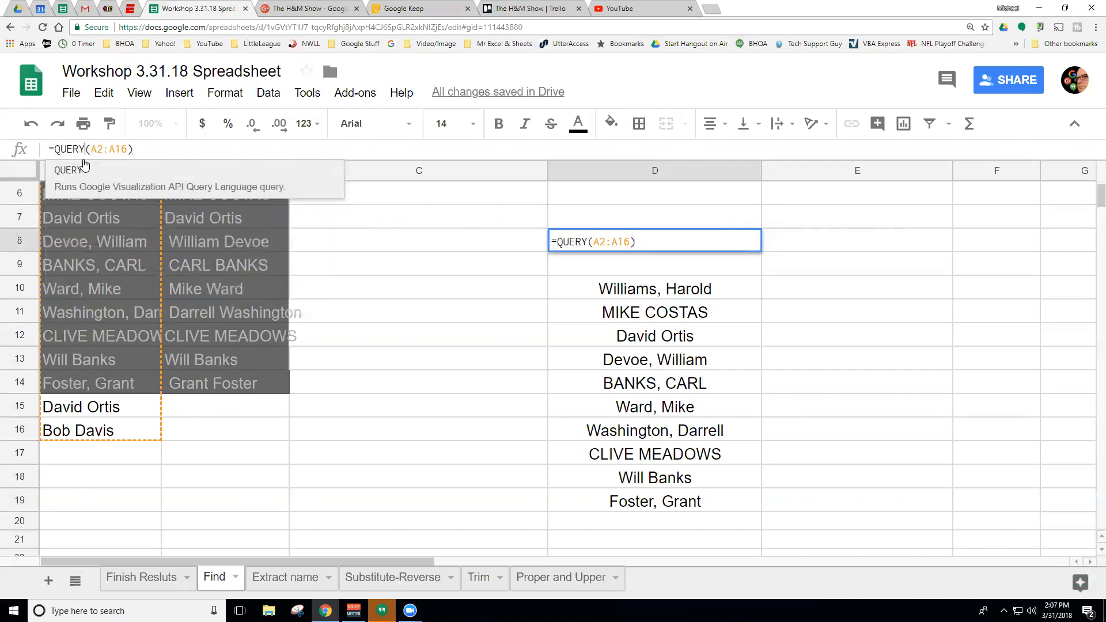
{"action": "left_click", "coordinate": [126, 144]}
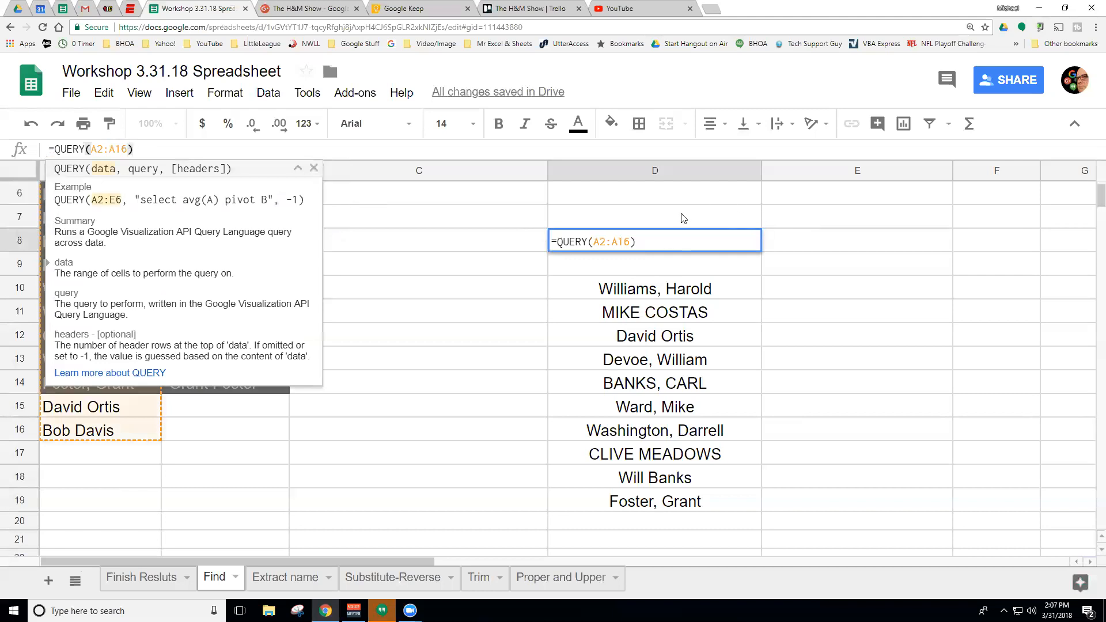
{"action": "key", "text": "Return"}
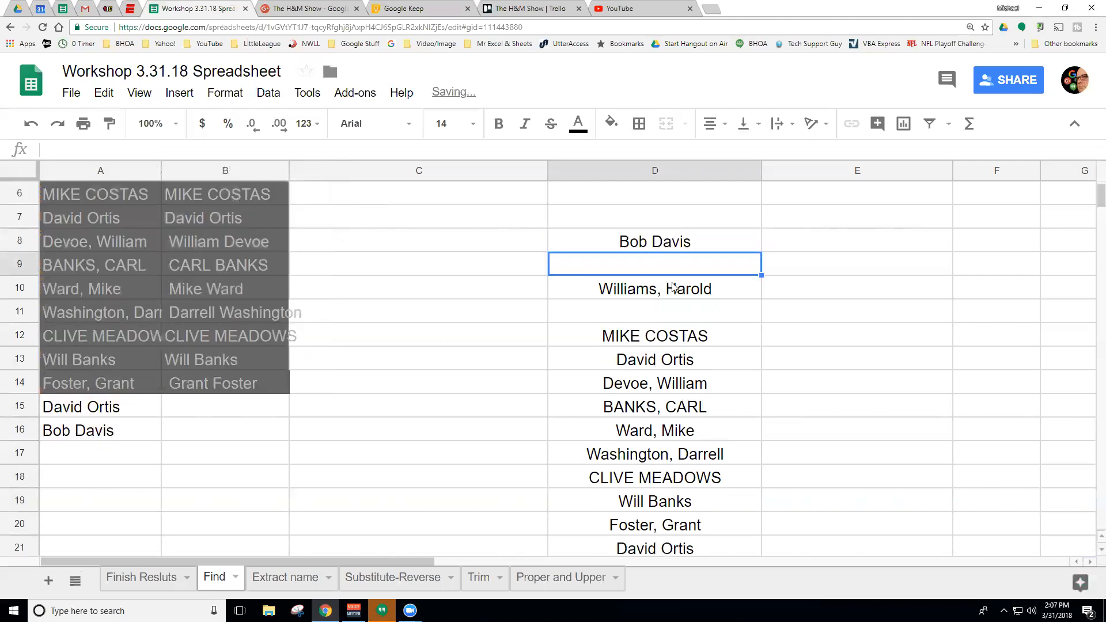
{"action": "scroll", "coordinate": [706, 475], "scroll_direction": "down", "scroll_amount": 1}
{"action": "left_click", "coordinate": [675, 542]}
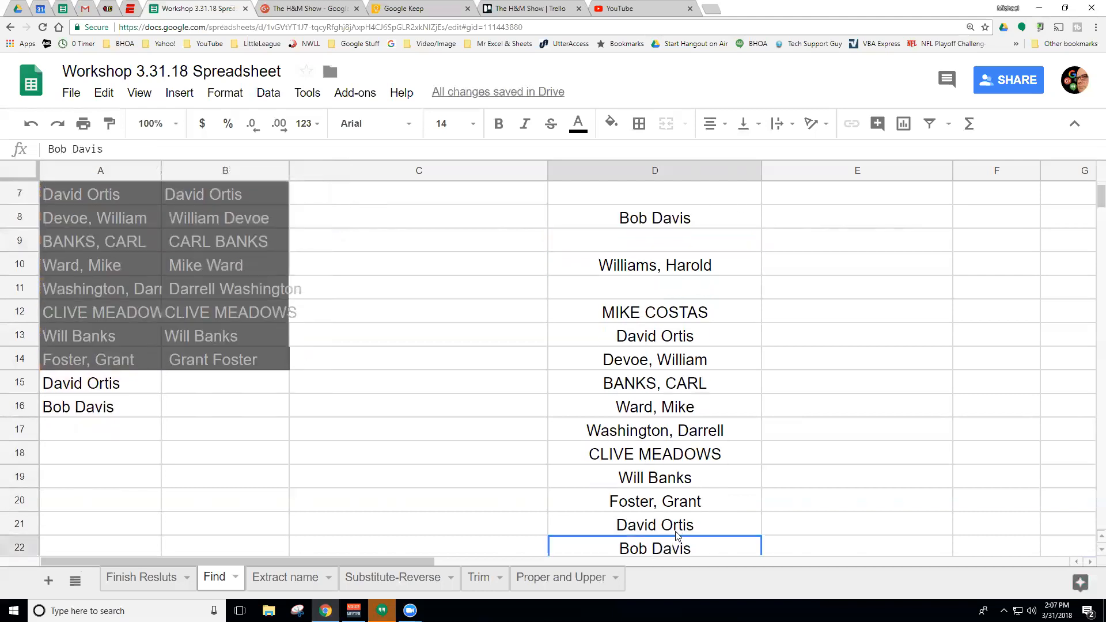
Try extending the QUERY in D8 with a "Select A Where is not" condition that excludes the first salesman's quoted name
{"action": "left_click", "coordinate": [663, 225]}
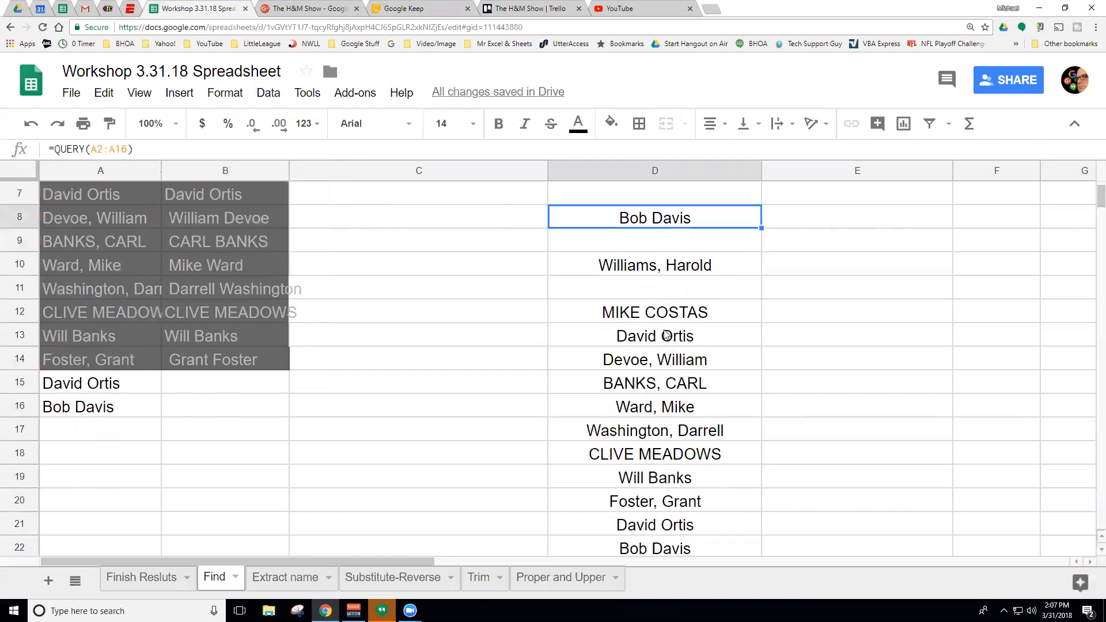
{"action": "scroll", "coordinate": [662, 346], "scroll_direction": "up", "scroll_amount": 3}
{"action": "scroll", "coordinate": [658, 355], "scroll_direction": "down", "scroll_amount": 1}
{"action": "scroll", "coordinate": [659, 355], "scroll_direction": "down", "scroll_amount": 4}
{"action": "scroll", "coordinate": [184, 231], "scroll_direction": "up", "scroll_amount": 3}
{"action": "left_click", "coordinate": [188, 149]}
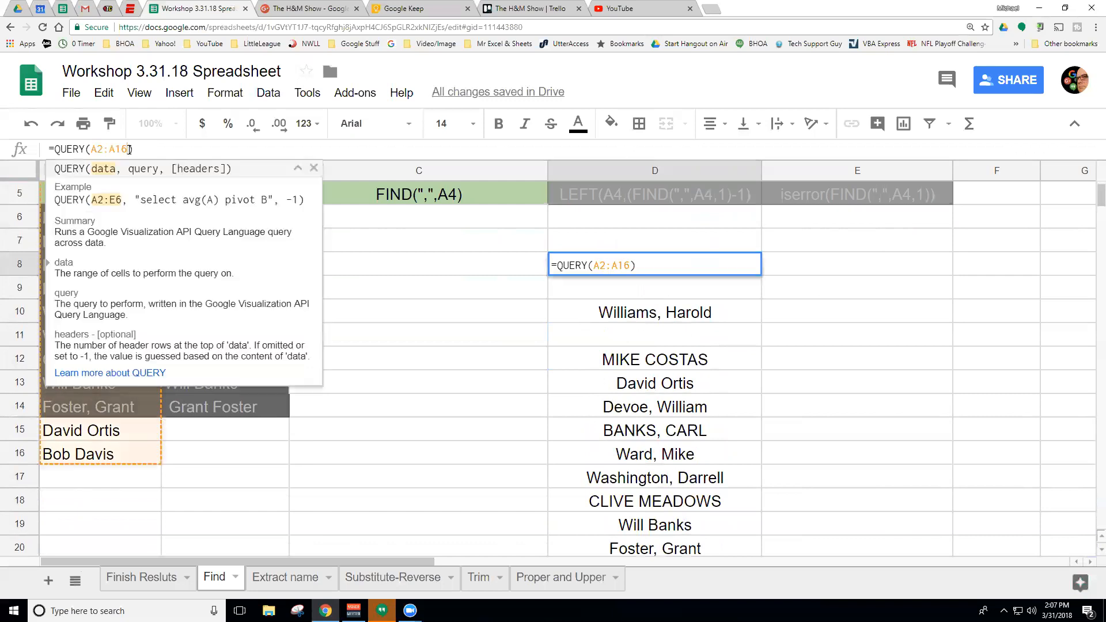
{"action": "type", "text": ", "}
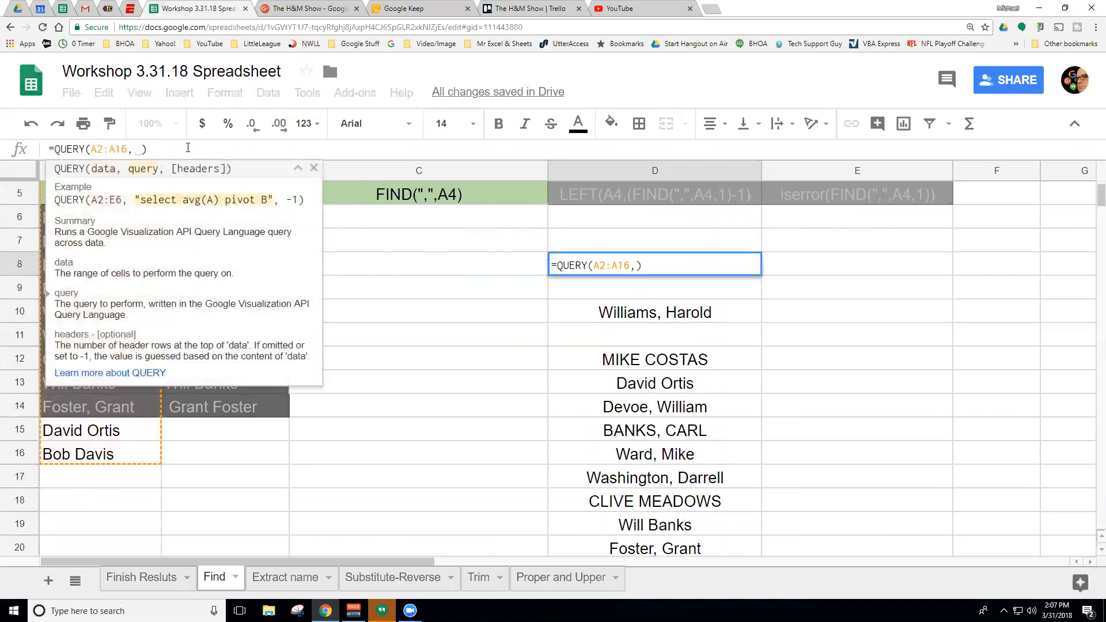
{"action": "type", "text": "\"Select"}
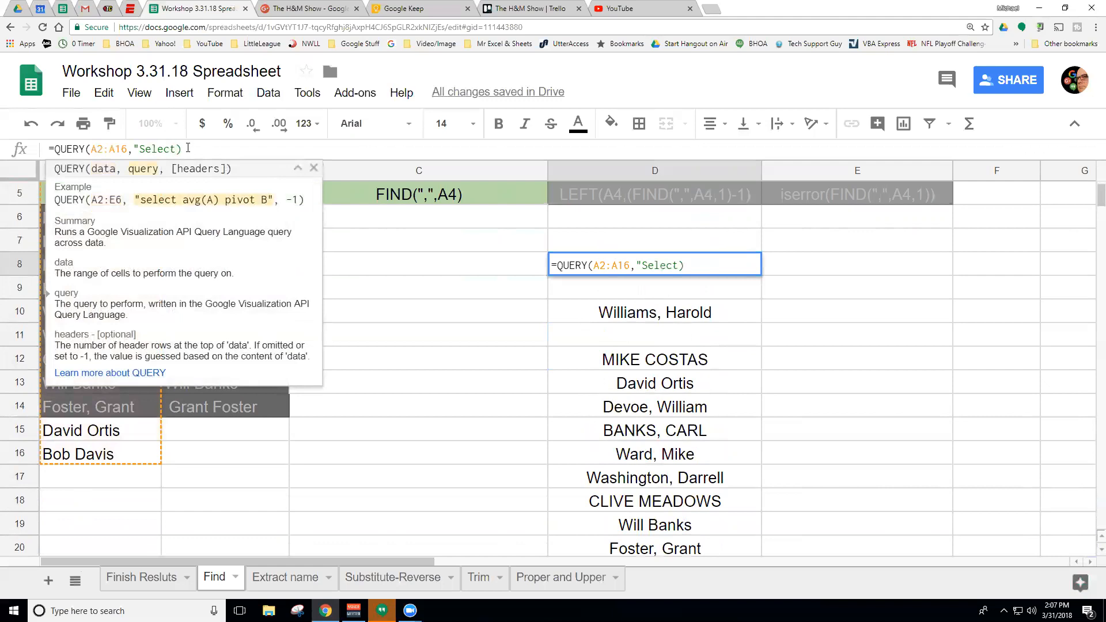
{"action": "type", "text": " A Where"}
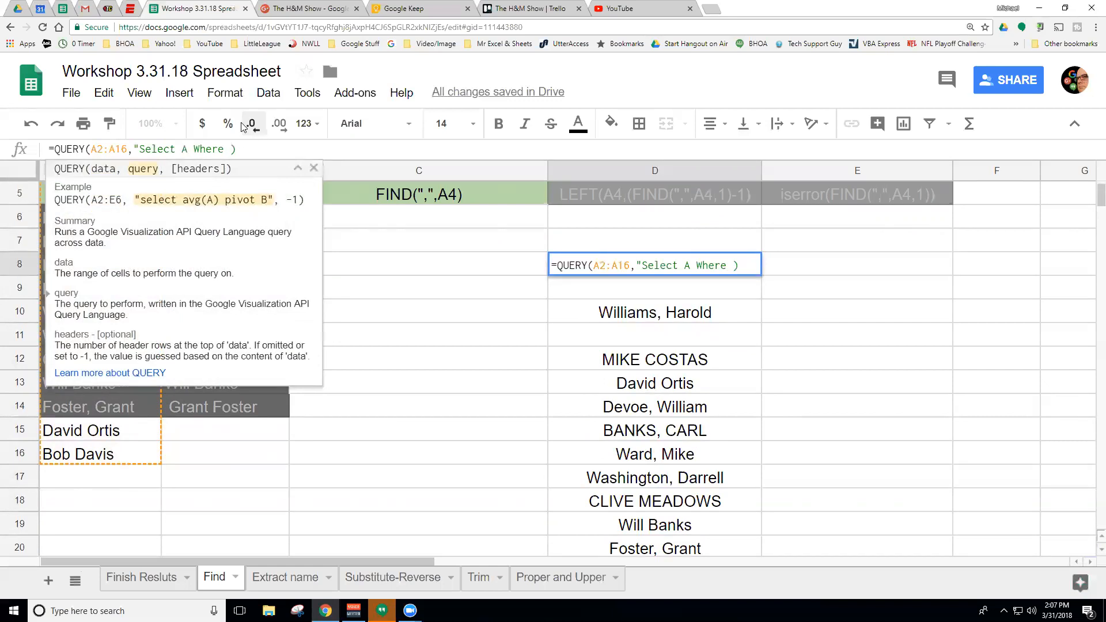
{"action": "left_click", "coordinate": [297, 171]}
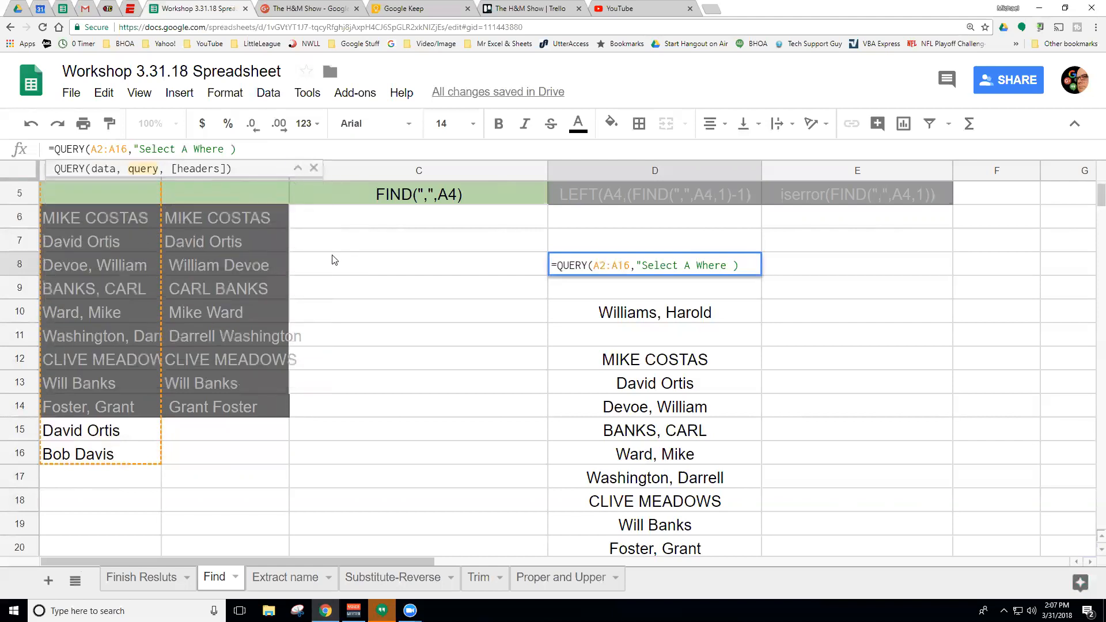
{"action": "type", "text": "is not "}
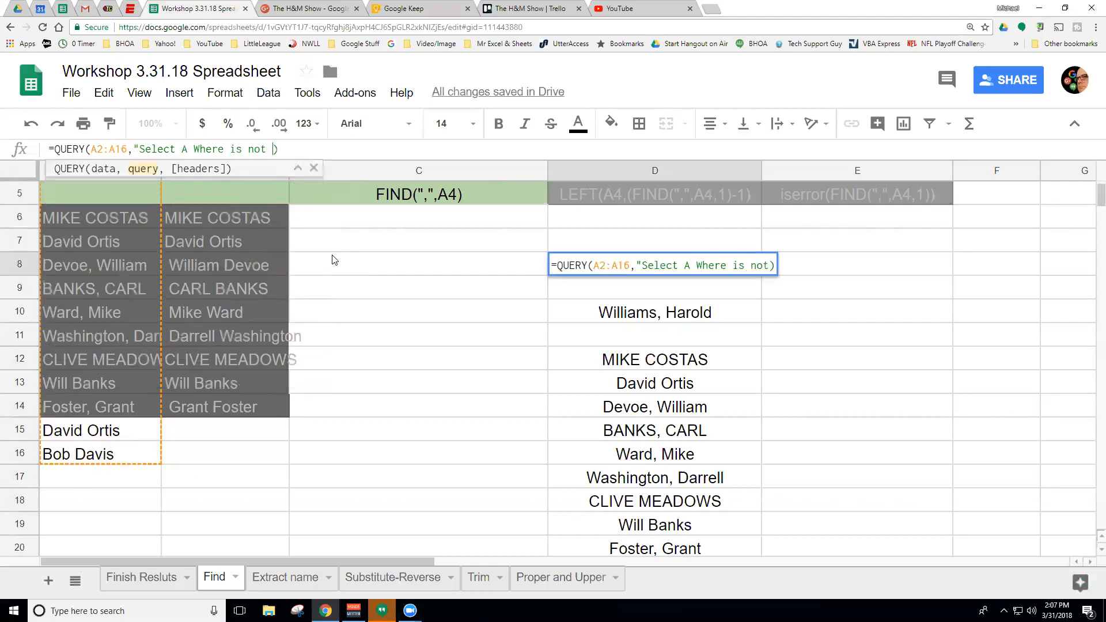
{"action": "type", "text": "\""}
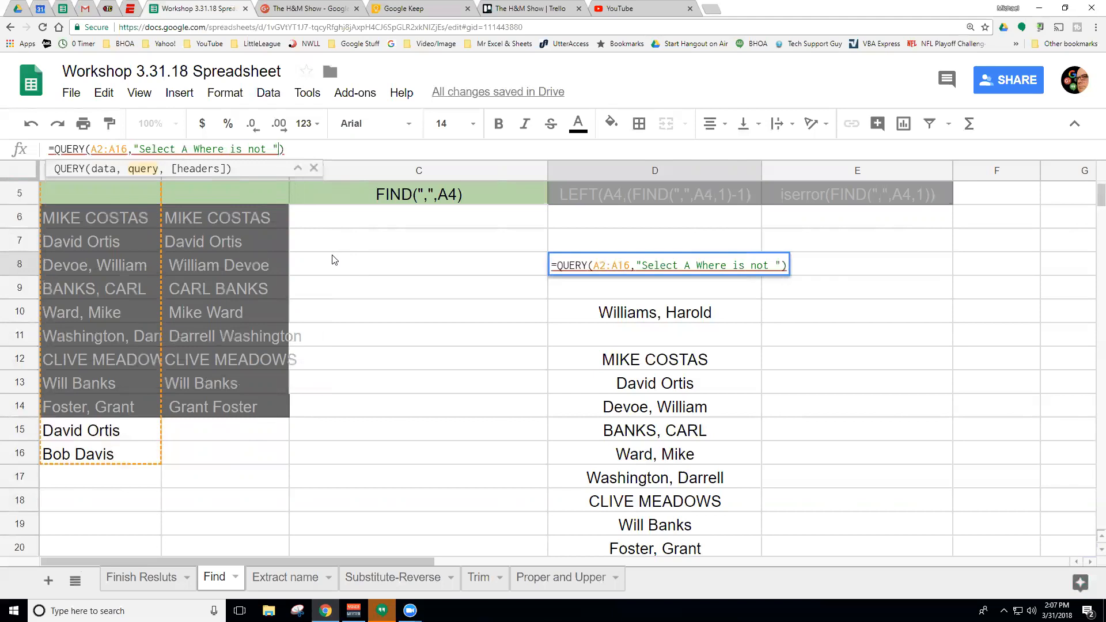
{"action": "type", "text": "Bob Davi"}
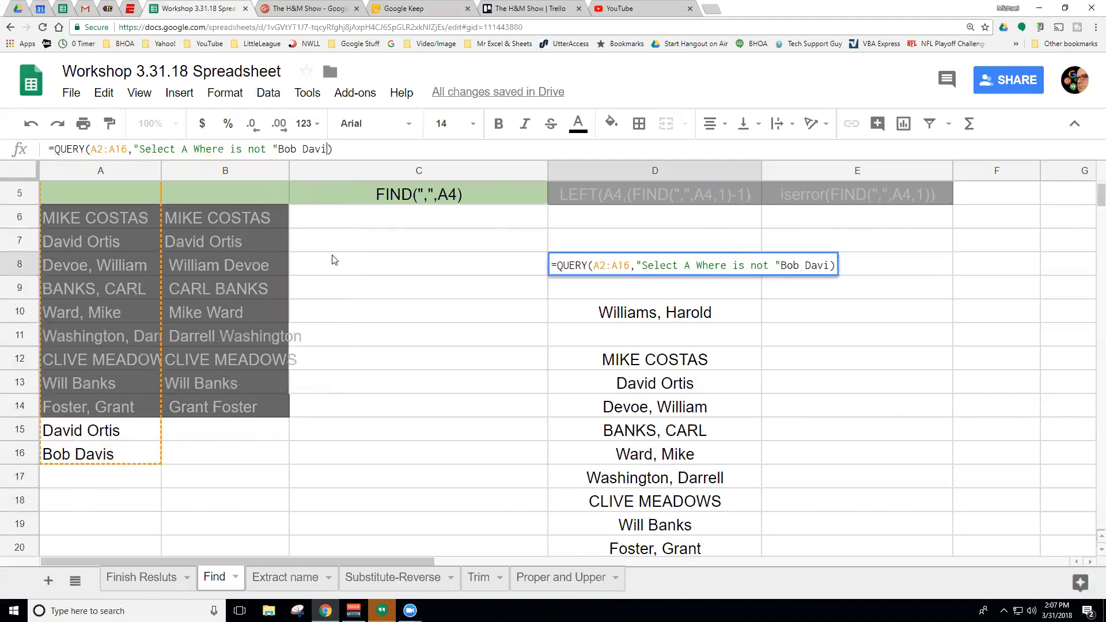
{"action": "type", "text": "s\""}
{"action": "key", "text": "Return"}
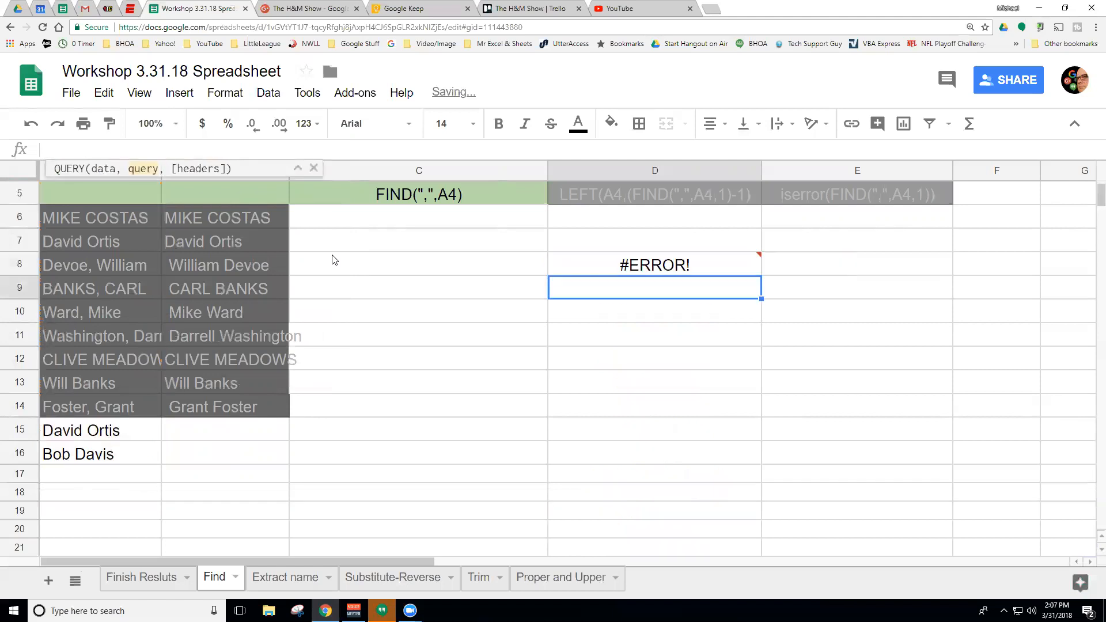
Try to correct the D8 QUERY formula by removing the extra quotation mark and closing parenthesis from its end
{"action": "left_click", "coordinate": [661, 273]}
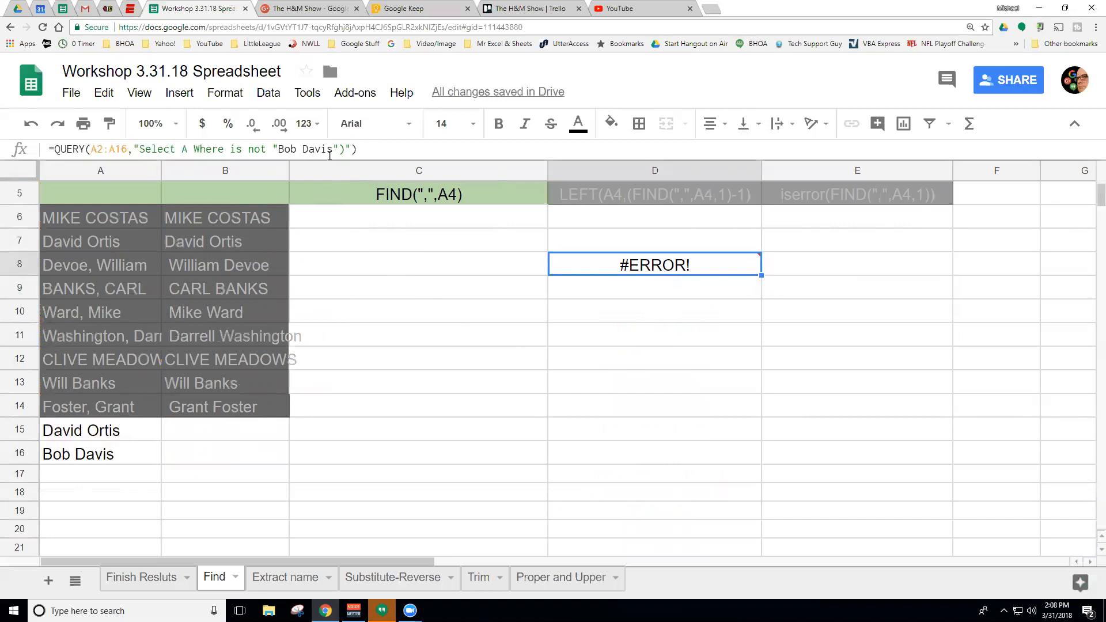
{"action": "left_click", "coordinate": [358, 149]}
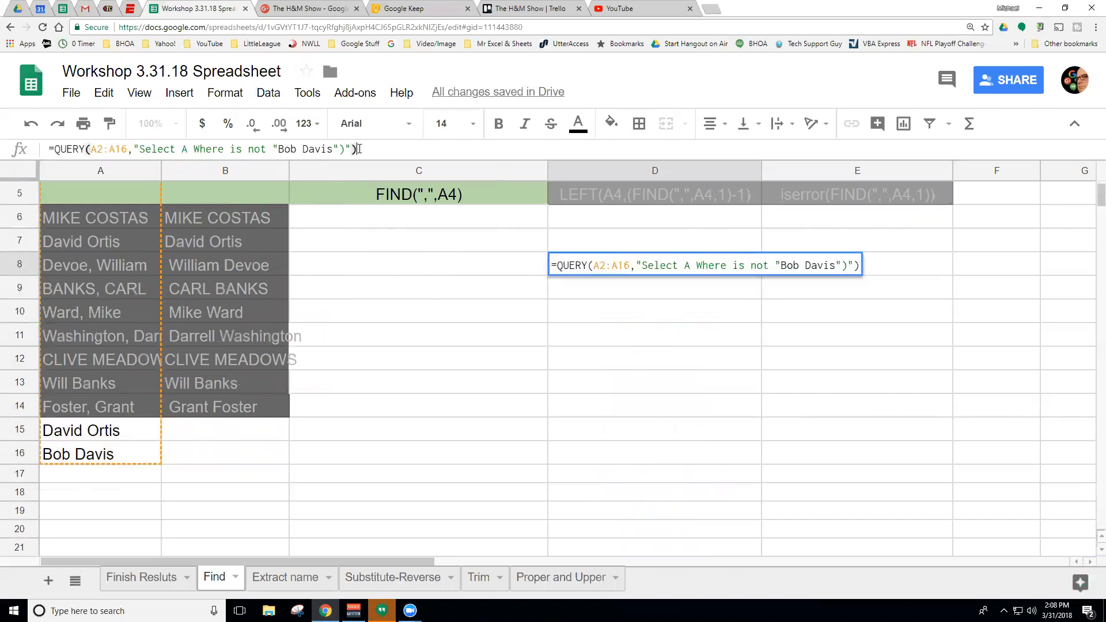
{"action": "key", "text": "BackSpace"}
{"action": "key", "text": "BackSpace"}
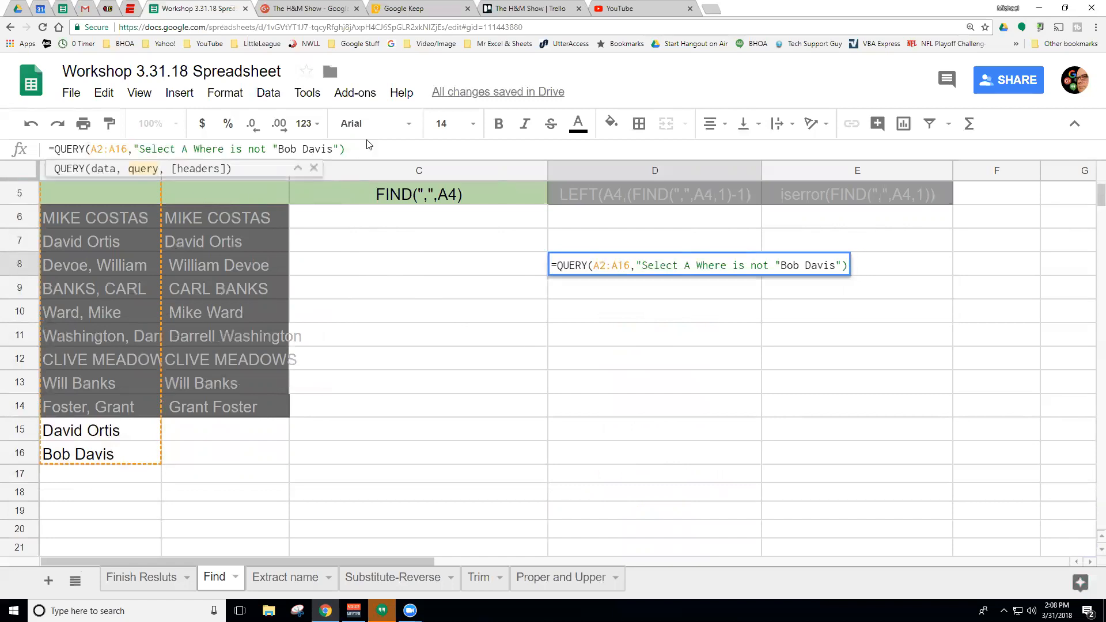
{"action": "key", "text": "Return"}
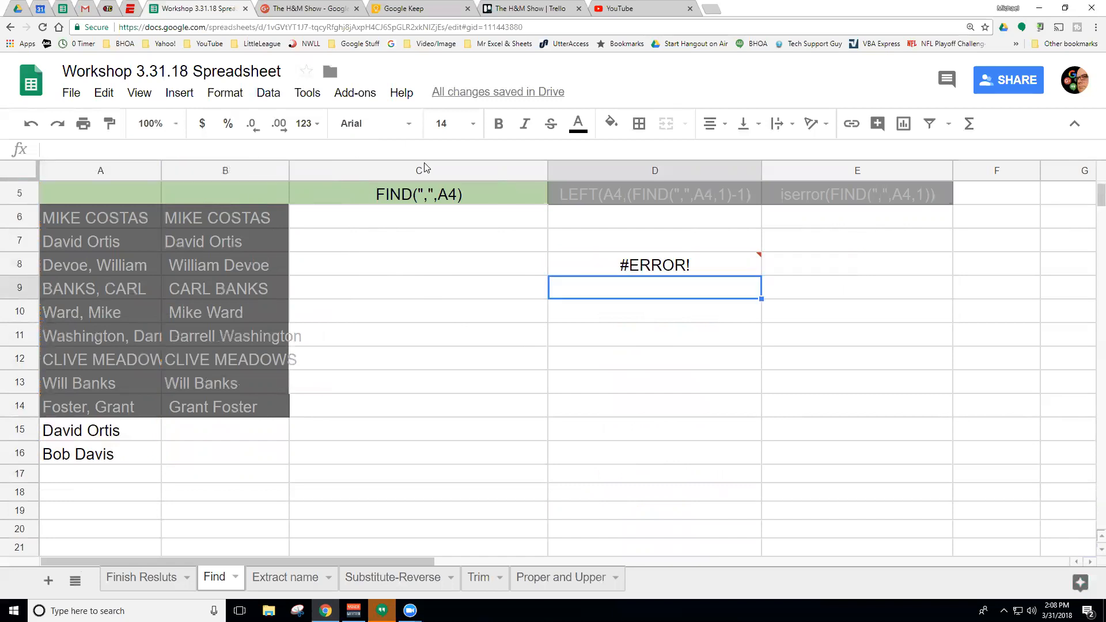
Undo the QUERY edits in D8 to bring back the =unique(A2:A16) formula
{"action": "left_click", "coordinate": [627, 268]}
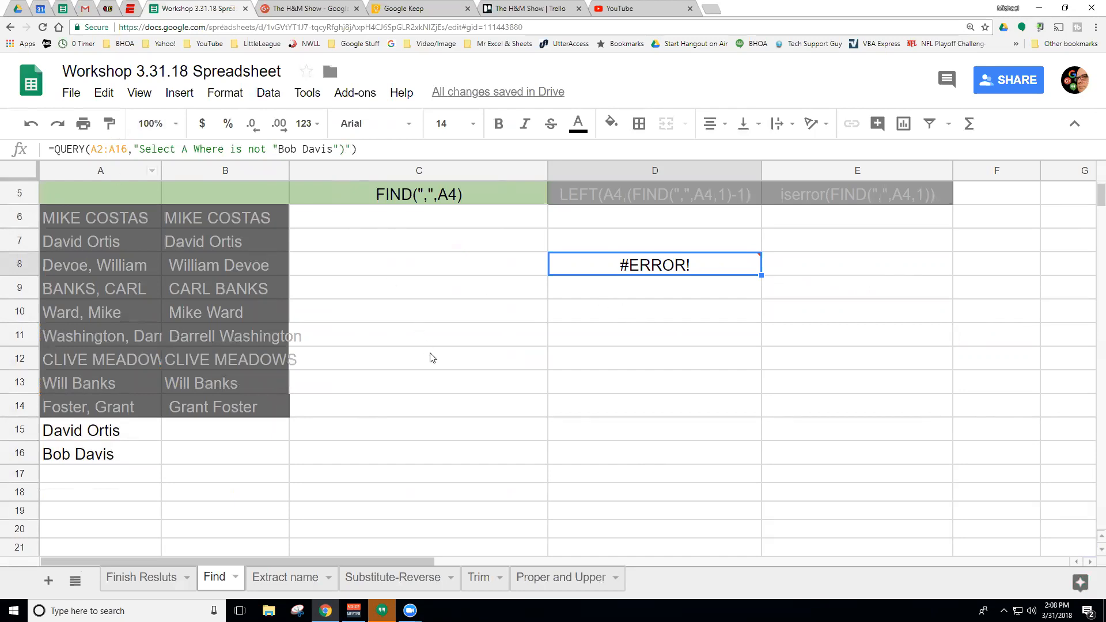
{"action": "left_click", "coordinate": [31, 123]}
{"action": "left_click", "coordinate": [31, 124]}
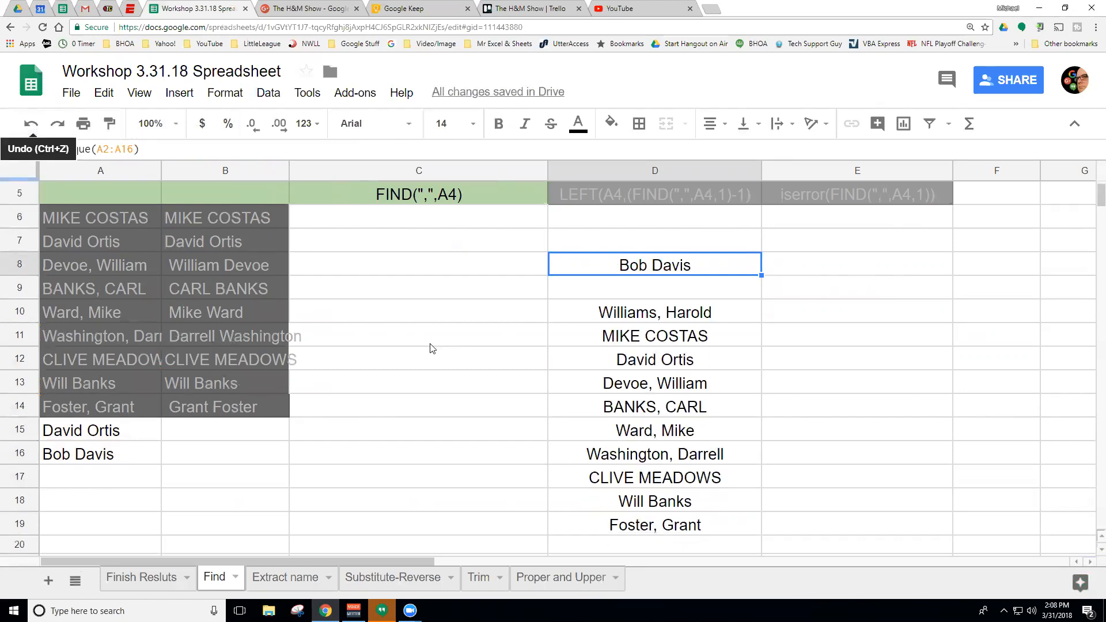
Delete the UNIQUE formula from D8 to clear the extracted salesman list
{"action": "left_click", "coordinate": [792, 270]}
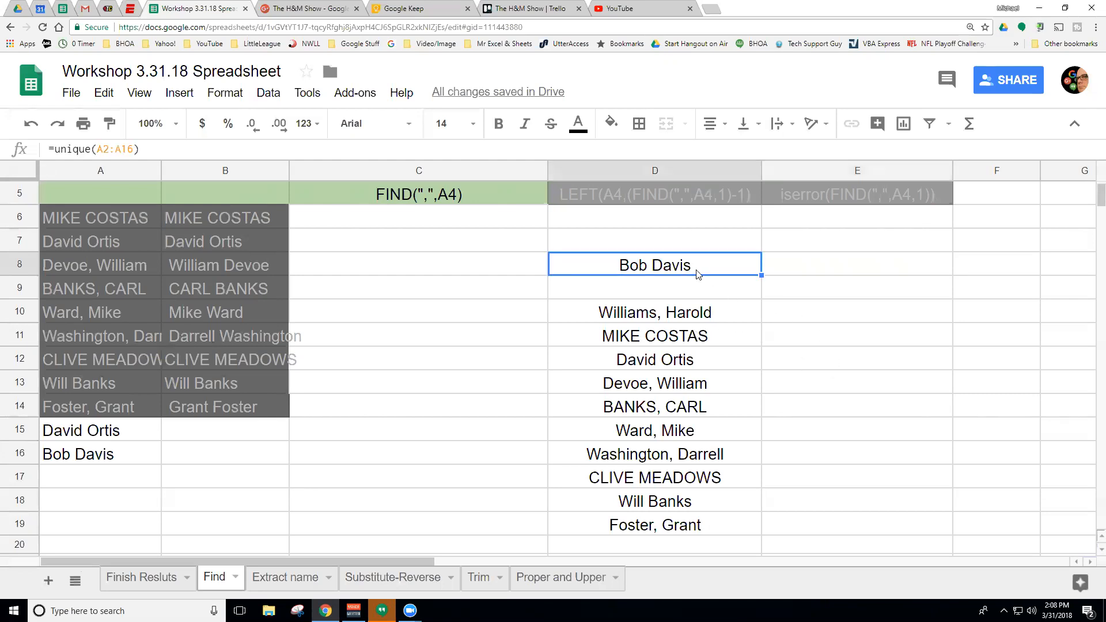
{"action": "key", "text": "Delete"}
{"action": "left_click", "coordinate": [541, 267]}
{"action": "left_click", "coordinate": [605, 268]}
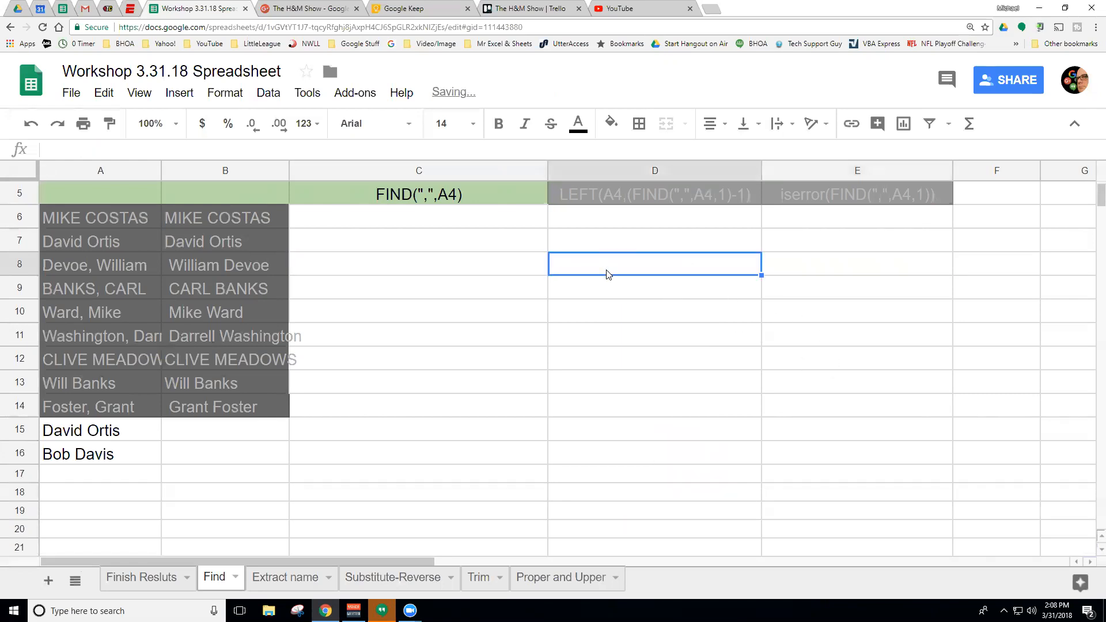
{"action": "scroll", "coordinate": [596, 377], "scroll_direction": "up", "scroll_amount": 2}
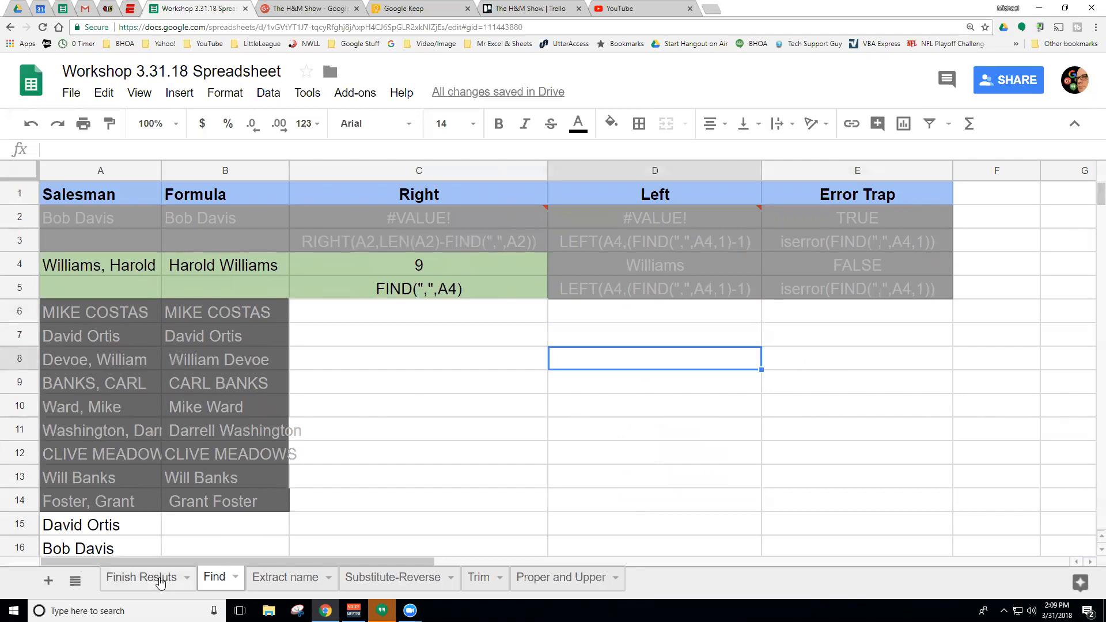
{"action": "left_click", "coordinate": [424, 387]}
{"action": "left_click", "coordinate": [624, 426]}
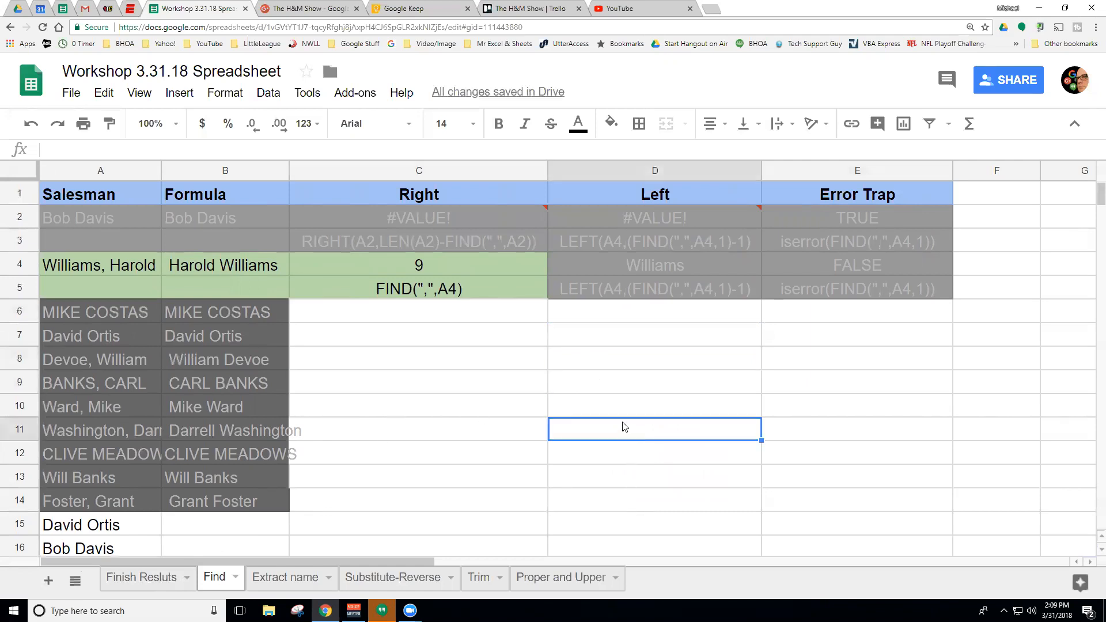
{"action": "left_click", "coordinate": [584, 362]}
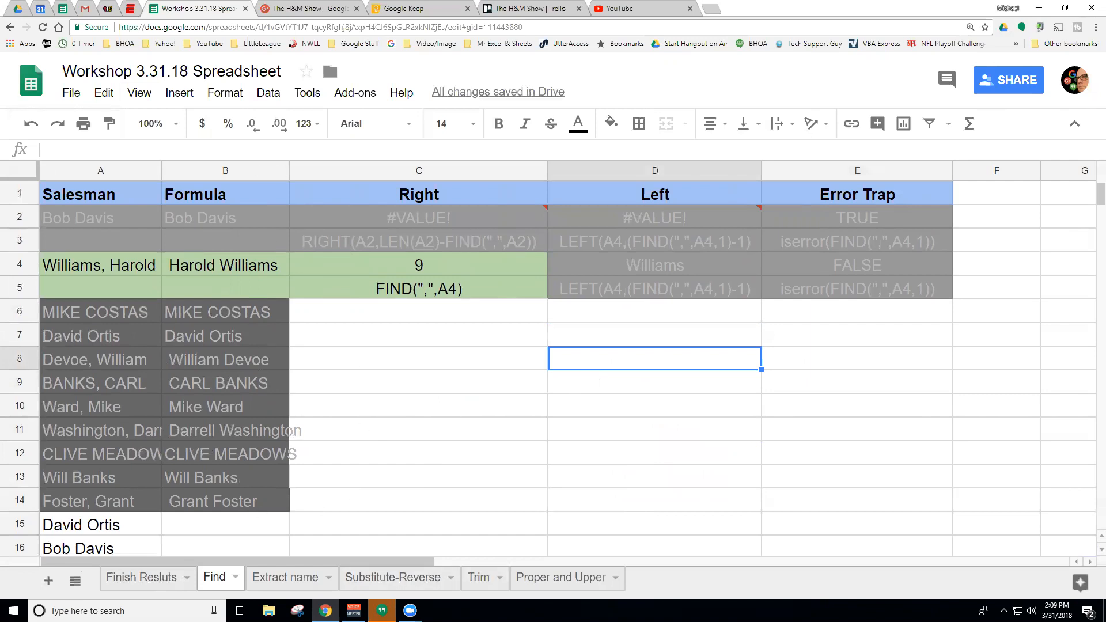
Add a new blank sheet and place it after the Proper and Upper sheet
{"action": "left_click", "coordinate": [48, 581]}
{"action": "left_click_drag", "start_coordinate": [281, 577], "coordinate": [627, 581]}
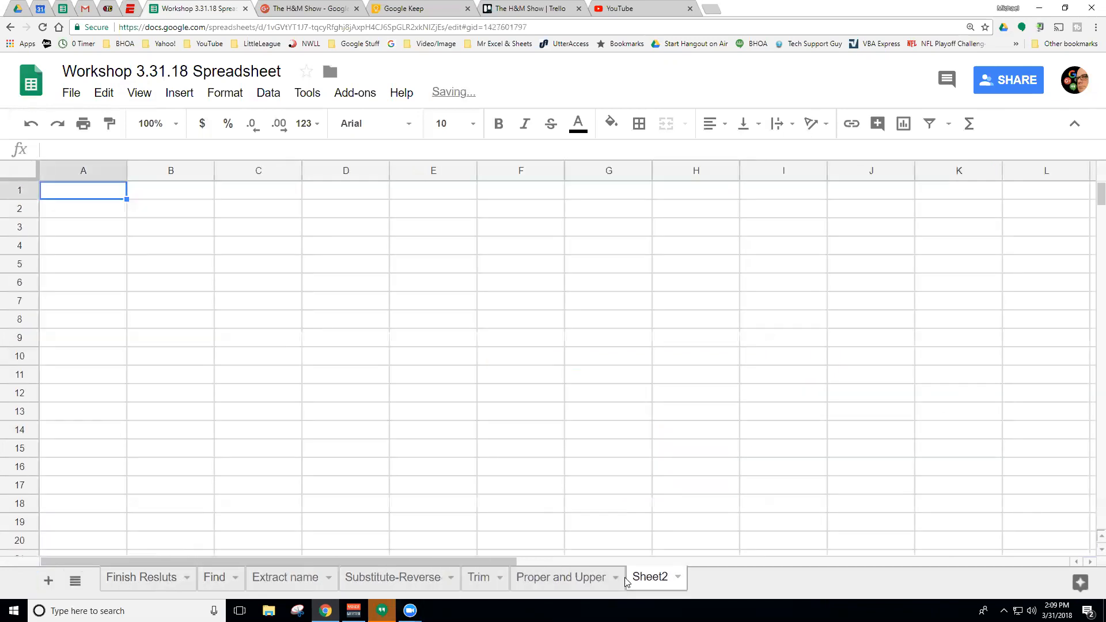
Enter the dates 1/31, 1/15 and 1/18 in cells A2 to A4 of the new sheet
{"action": "left_click", "coordinate": [109, 208]}
{"action": "type", "text": "1/"}
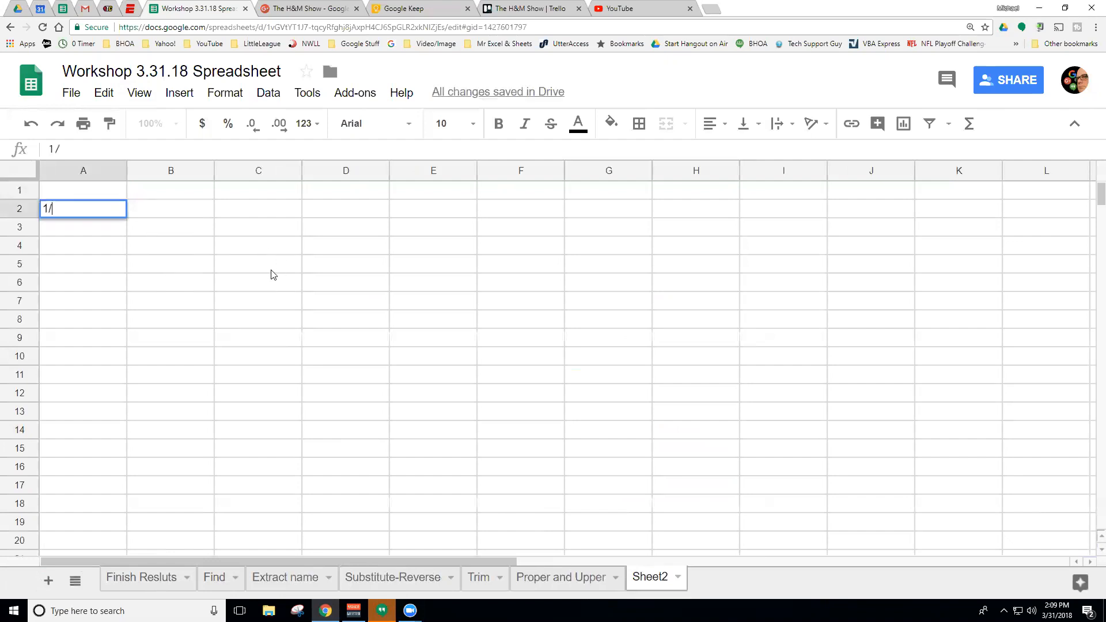
{"action": "type", "text": "31"}
{"action": "key", "text": "Return"}
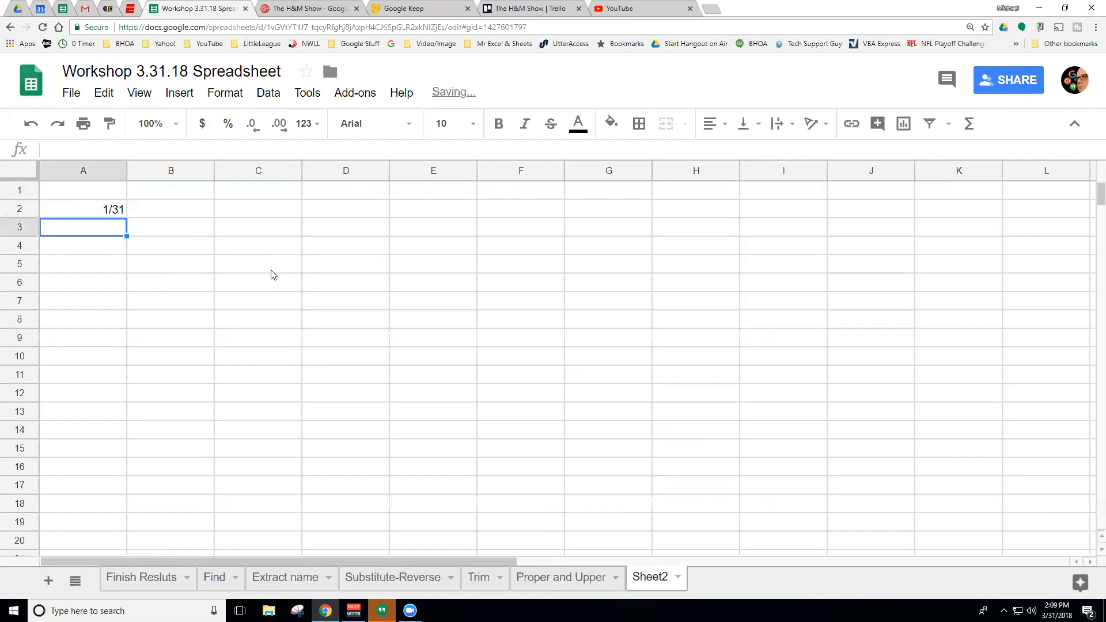
{"action": "type", "text": "1/15"}
{"action": "key", "text": "Return"}
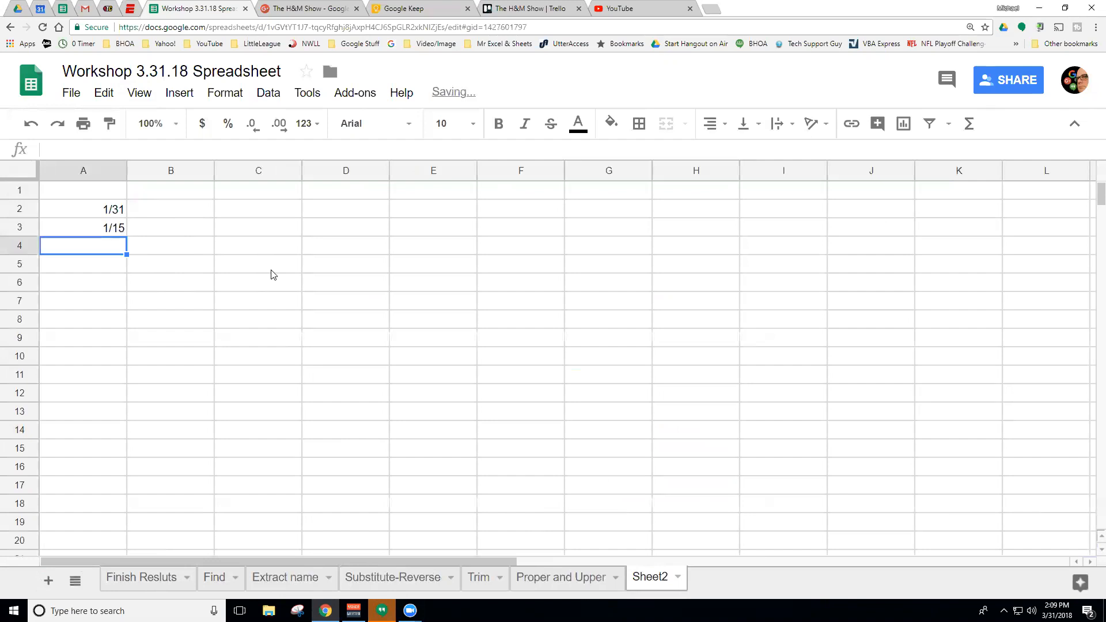
{"action": "type", "text": "1/18"}
{"action": "key", "text": "Return"}
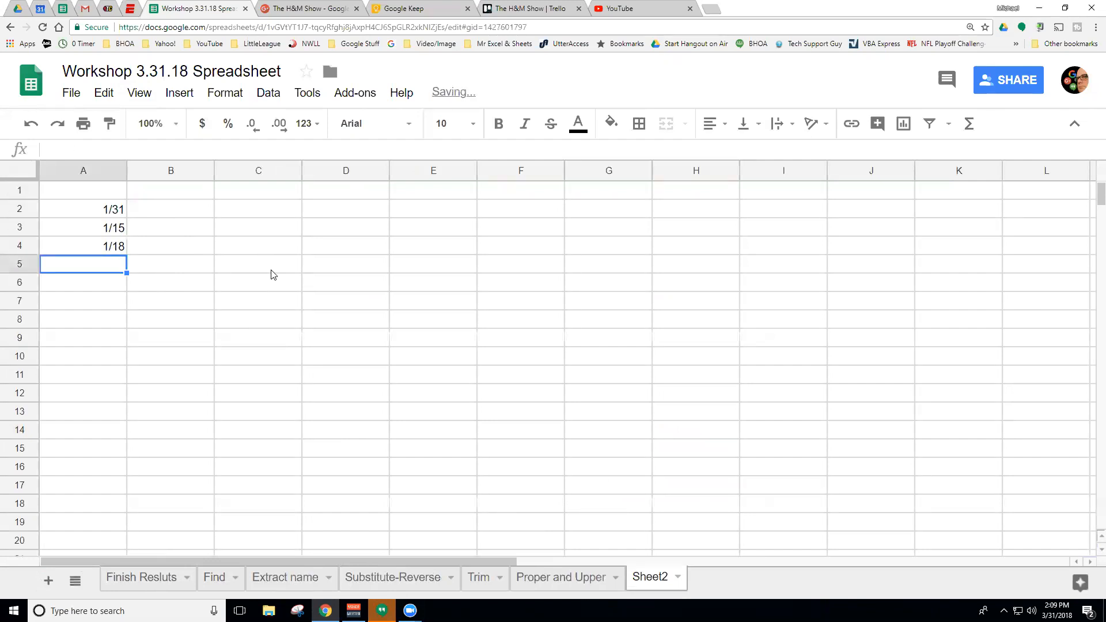
Enter the date 1/25 in A5 and the amounts 15, 18.5, 133 and 87 in cells B2 to B5
{"action": "type", "text": "1/25"}
{"action": "key", "text": "Return"}
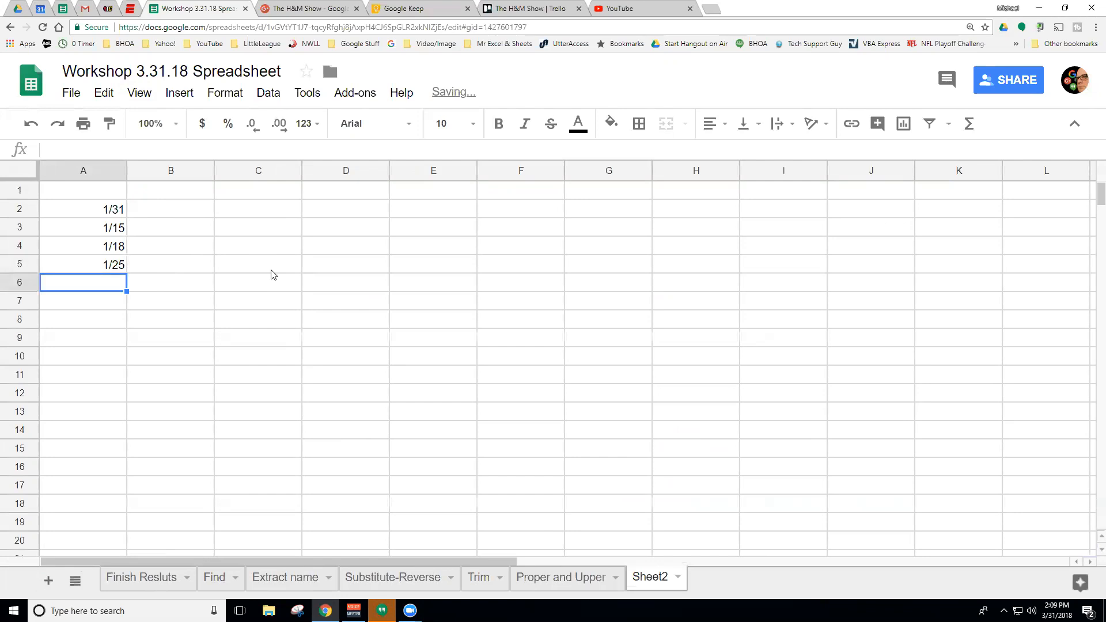
{"action": "left_click", "coordinate": [181, 213]}
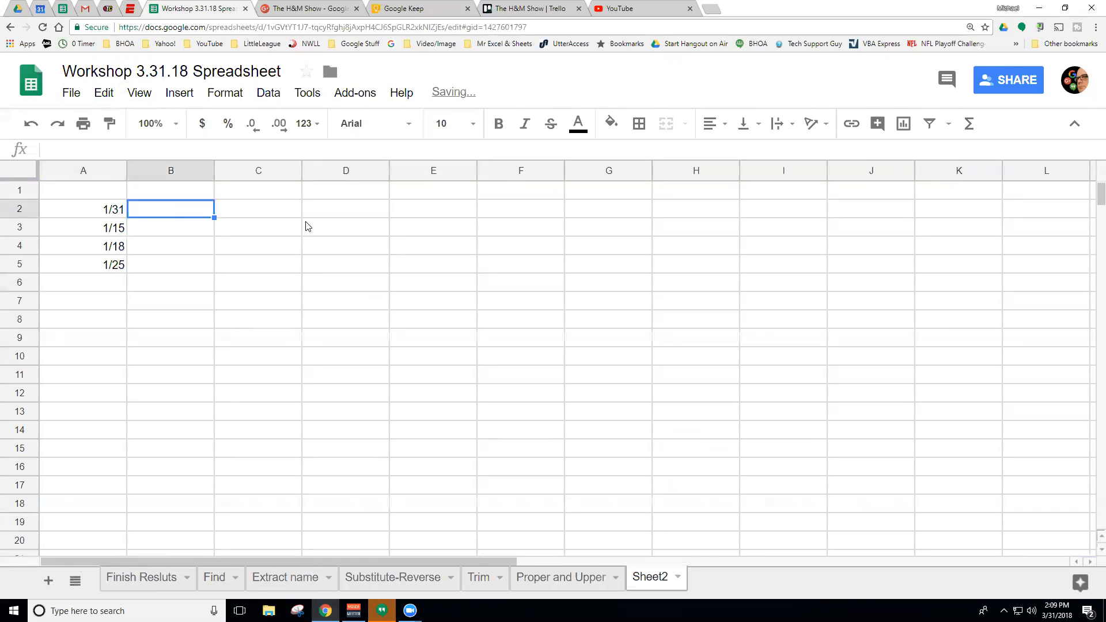
{"action": "type", "text": "15"}
{"action": "key", "text": "Return"}
{"action": "type", "text": "18.5"}
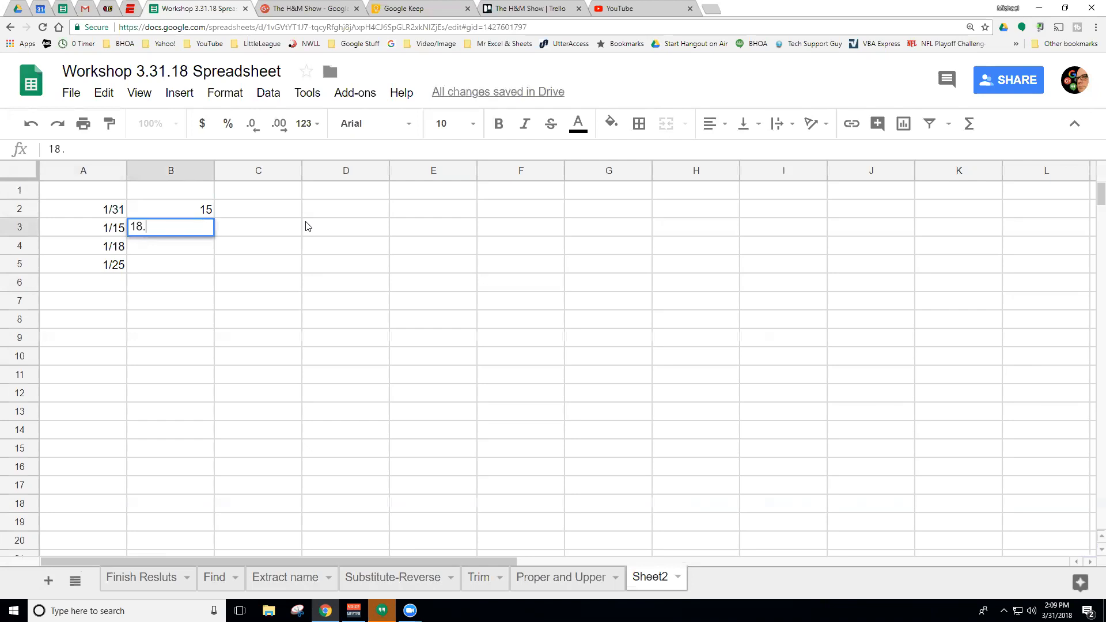
{"action": "key", "text": "Return"}
{"action": "type", "text": "133"}
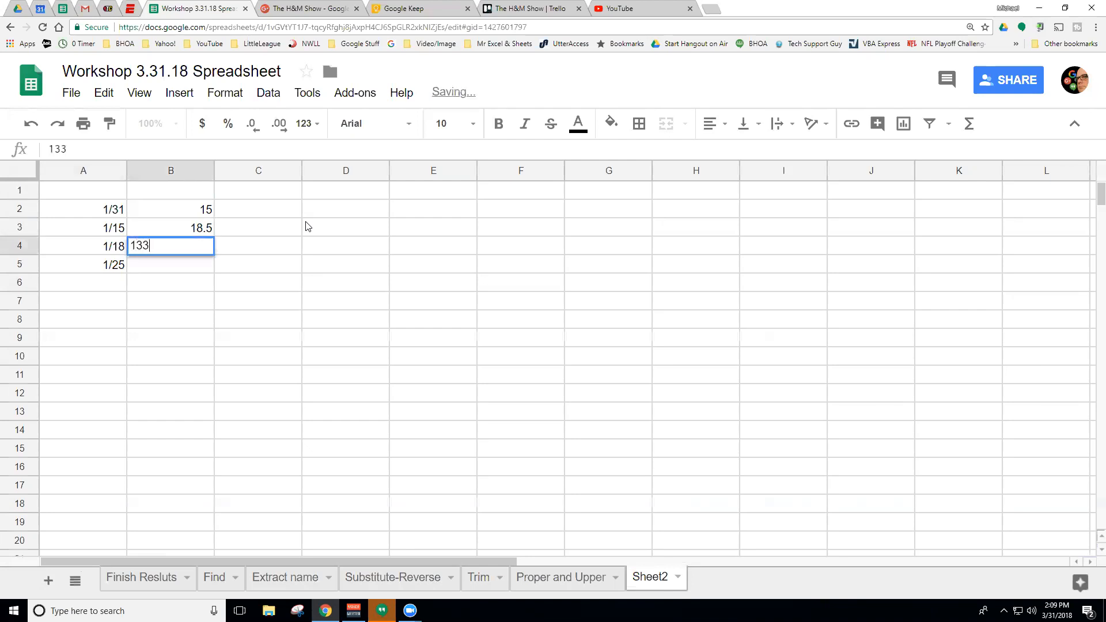
{"action": "key", "text": "Return"}
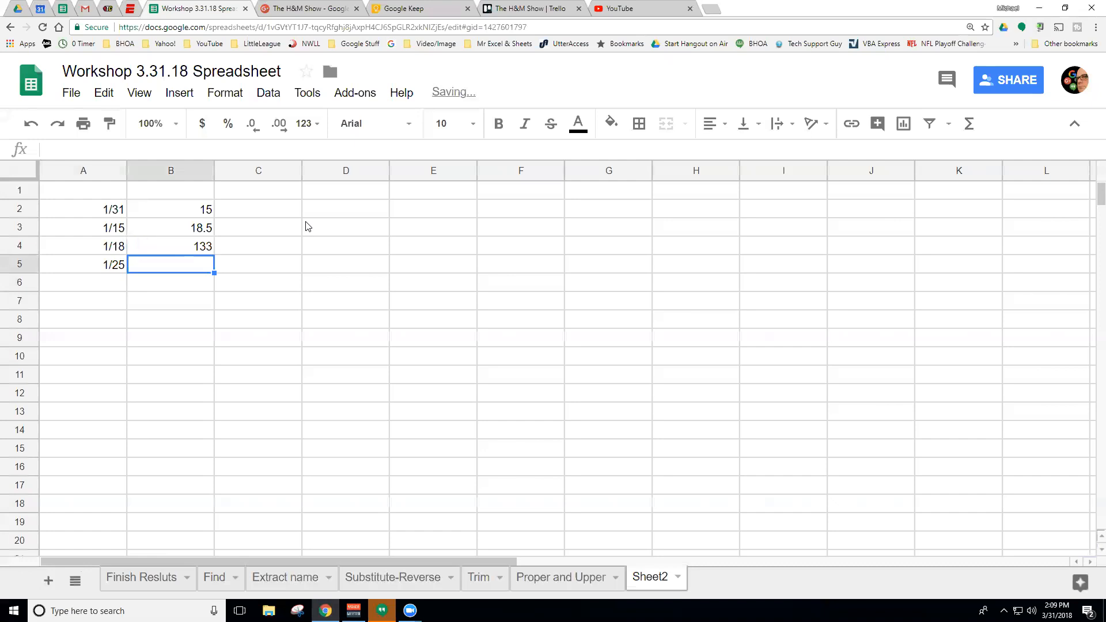
{"action": "type", "text": "87"}
{"action": "key", "text": "Return"}
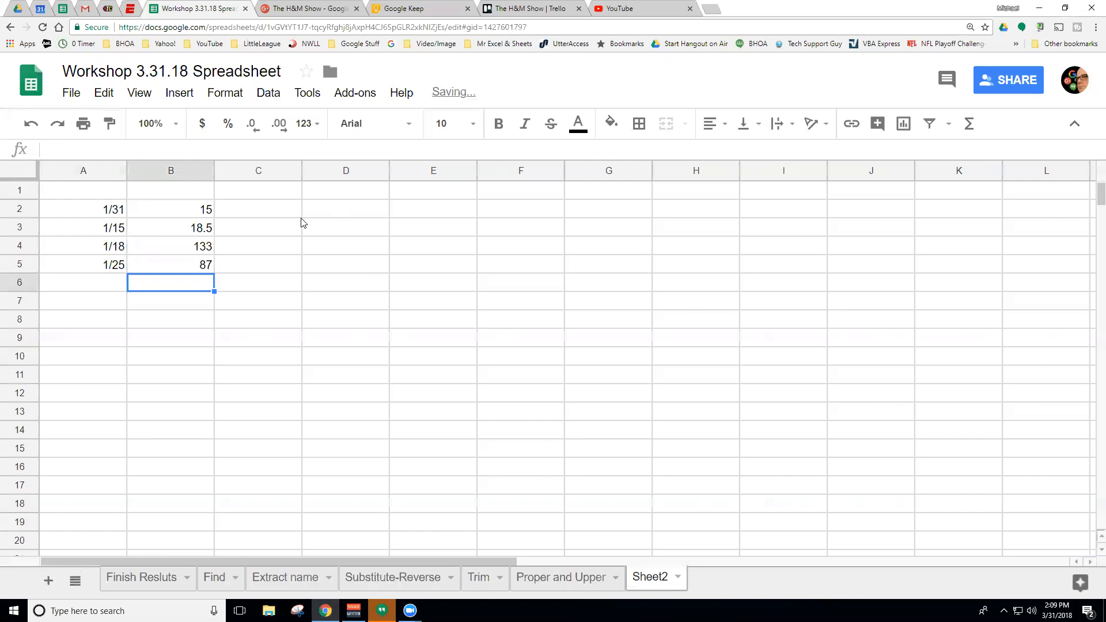
Format column B as currency and column A with the Date number format
{"action": "left_click", "coordinate": [170, 171]}
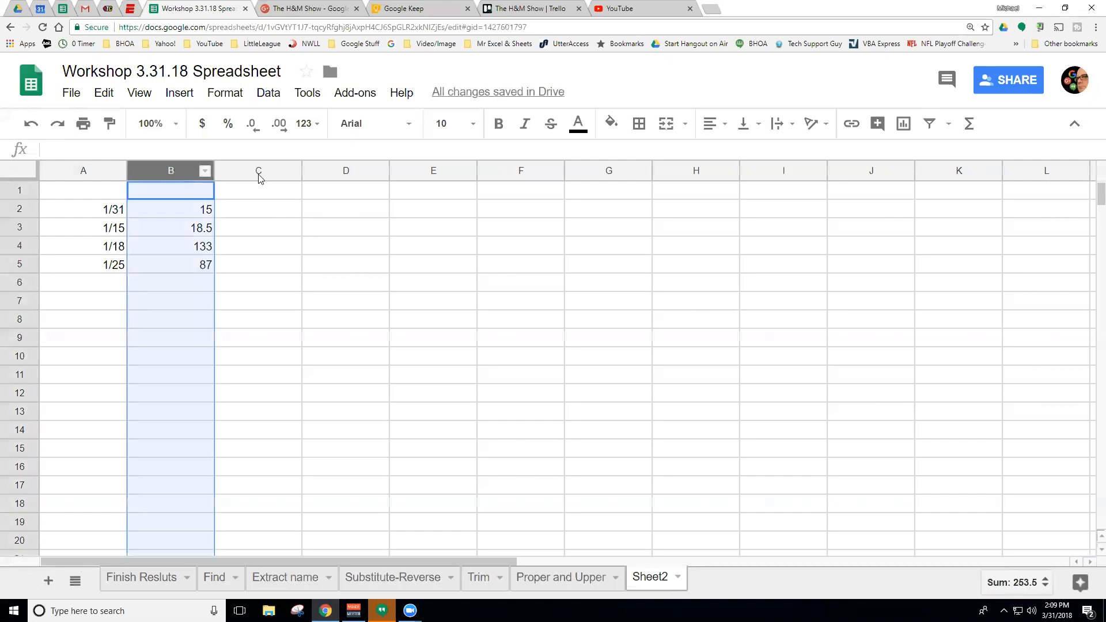
{"action": "left_click", "coordinate": [202, 123]}
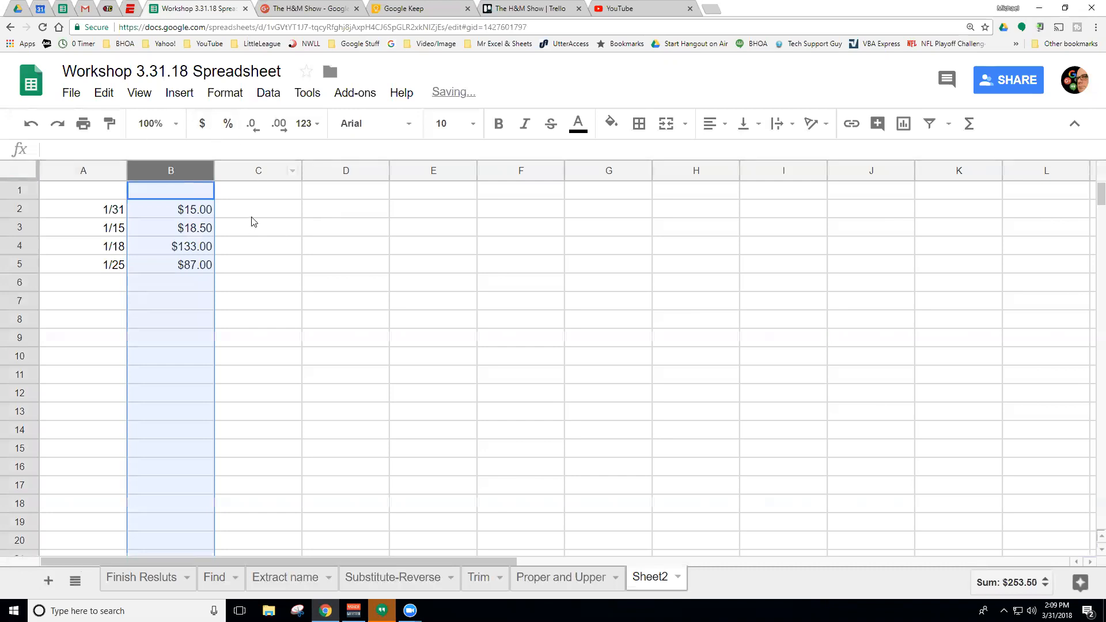
{"action": "left_click", "coordinate": [87, 171]}
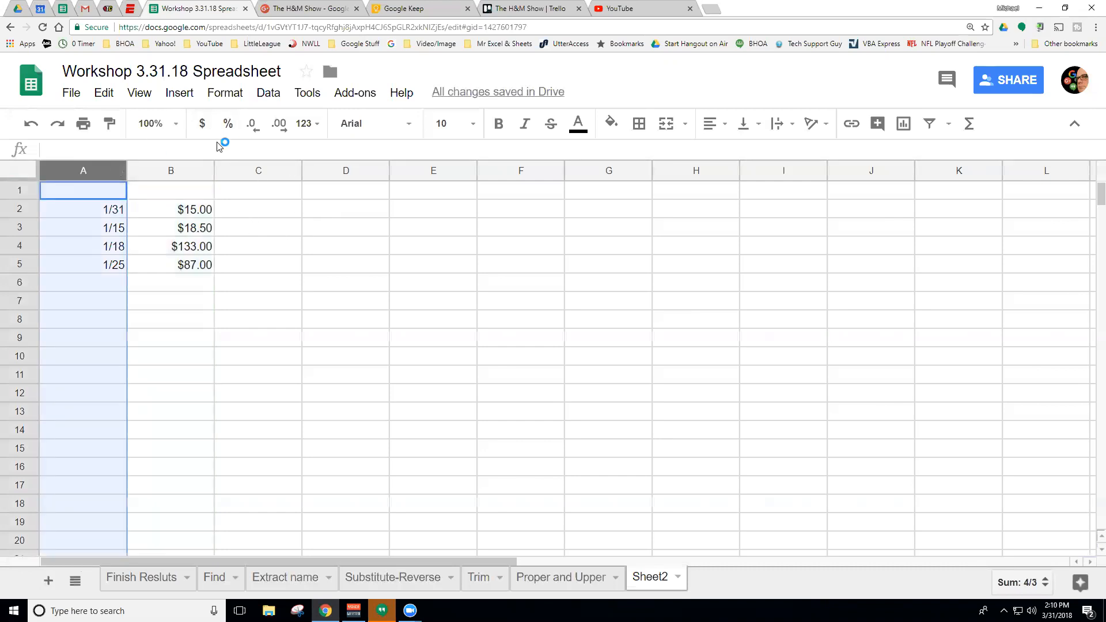
{"action": "left_click", "coordinate": [225, 96]}
{"action": "mouse_move", "coordinate": [271, 121]}
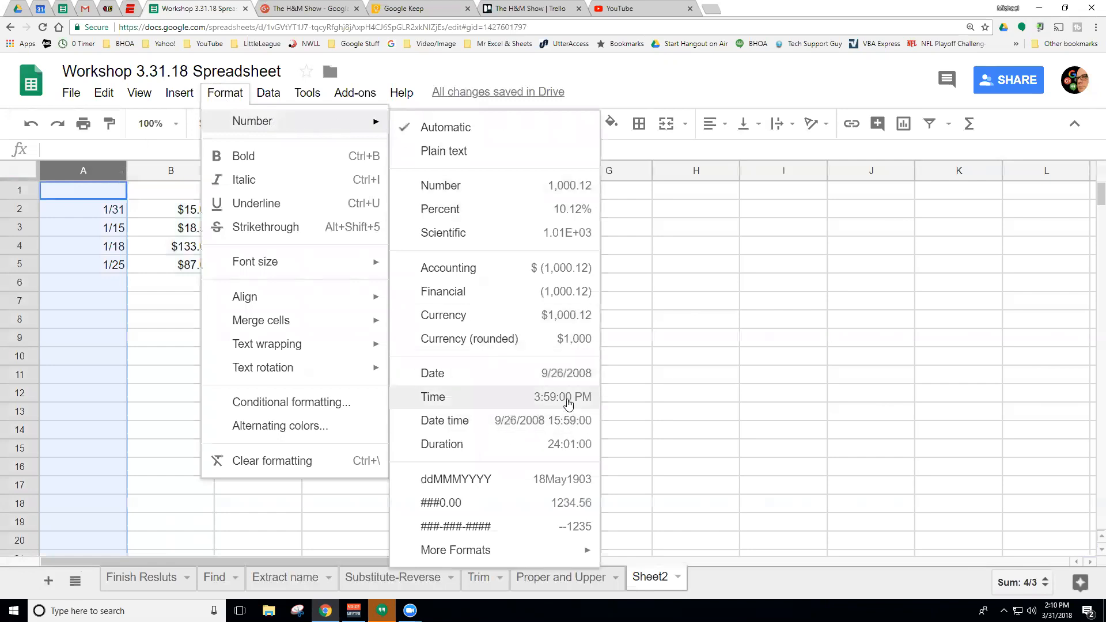
{"action": "left_click", "coordinate": [546, 375]}
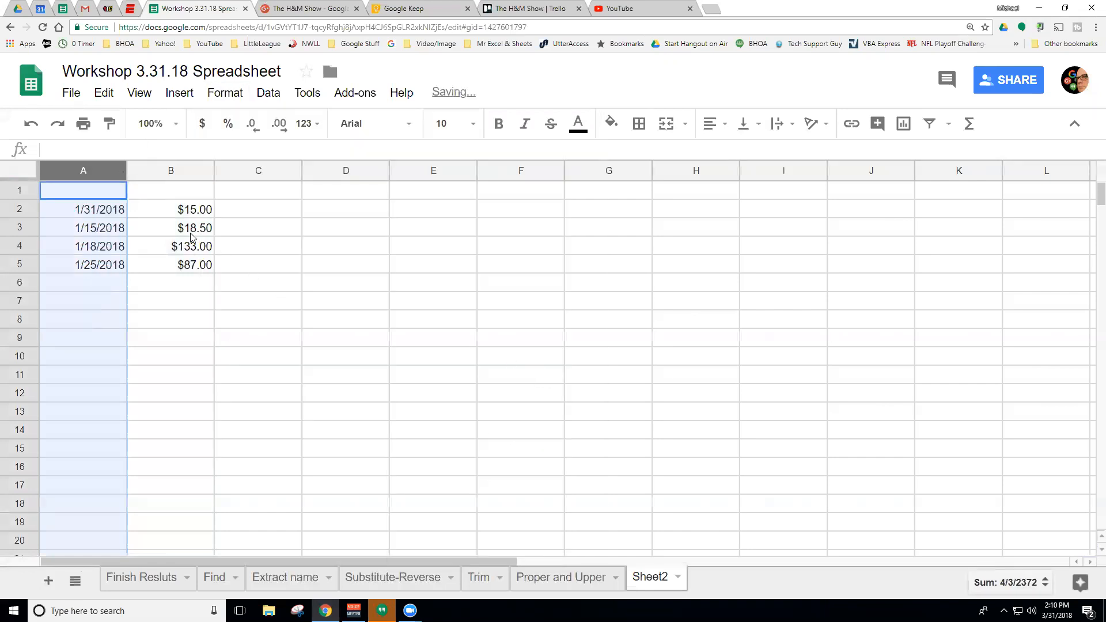
Narrow column B slightly so it fits the currency amounts more closely
{"action": "left_click", "coordinate": [170, 208]}
{"action": "left_click_drag", "start_coordinate": [214, 174], "coordinate": [202, 174]}
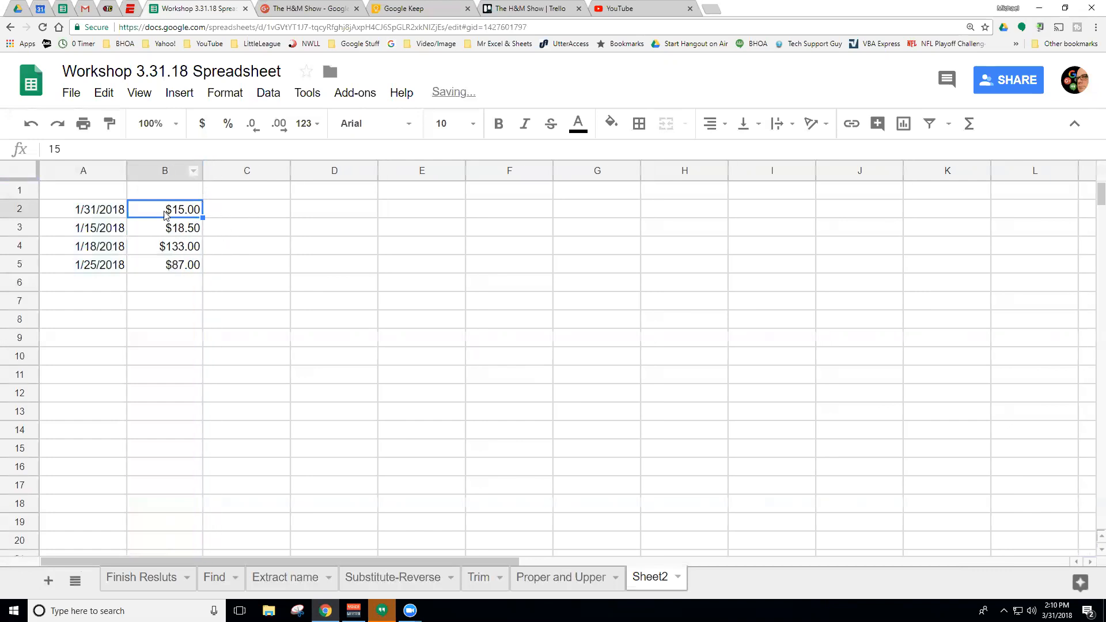
{"action": "left_click", "coordinate": [163, 193]}
{"action": "left_click", "coordinate": [102, 214]}
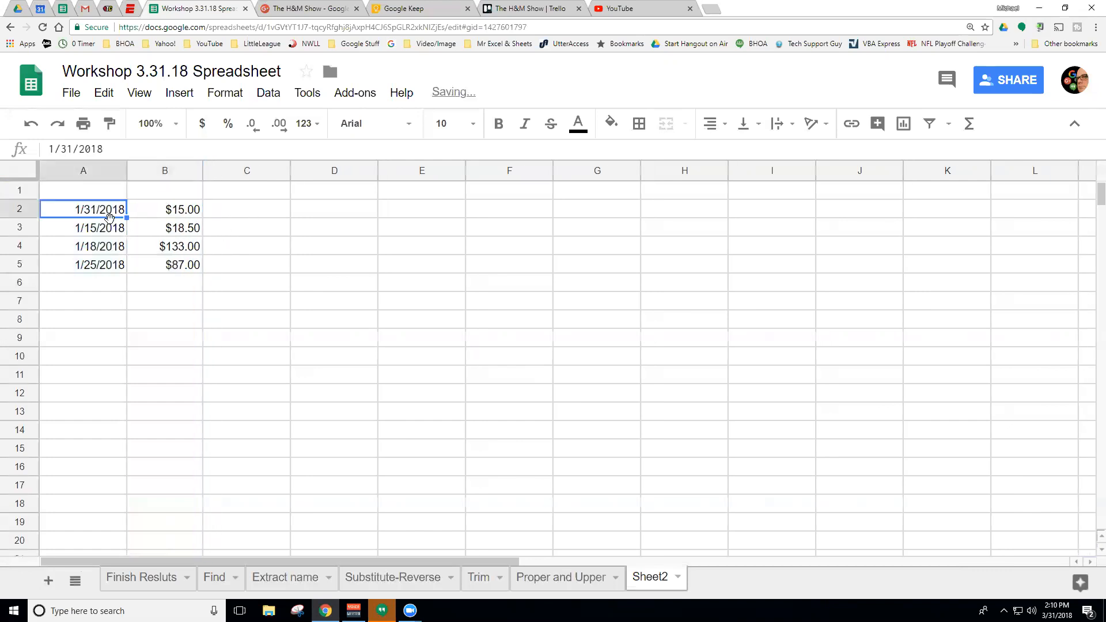
{"action": "left_click", "coordinate": [151, 195]}
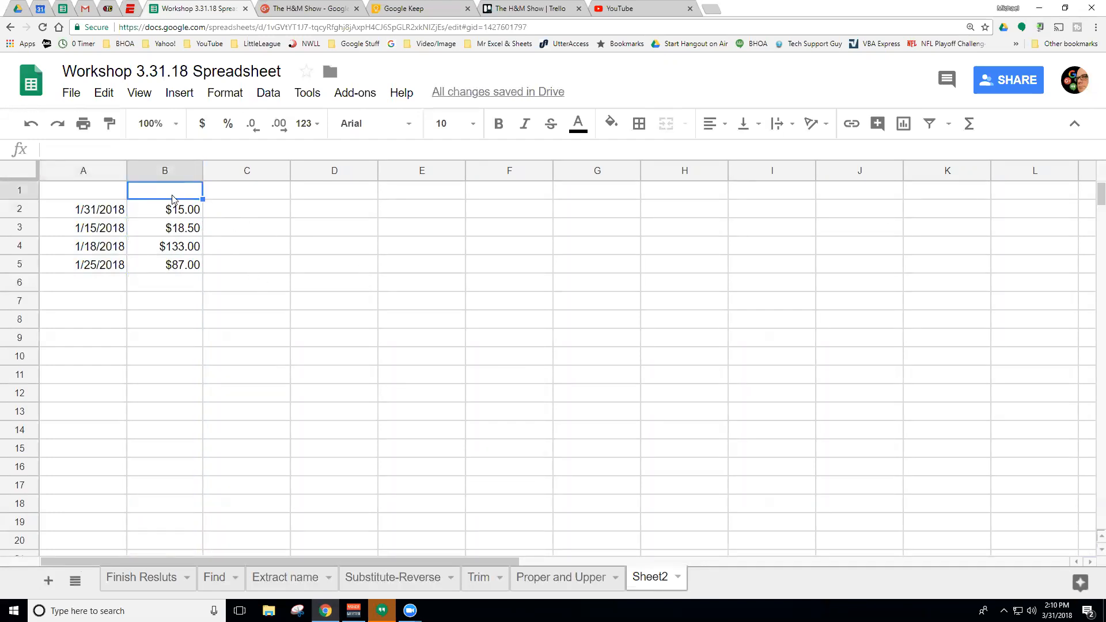
{"action": "left_click", "coordinate": [174, 282]}
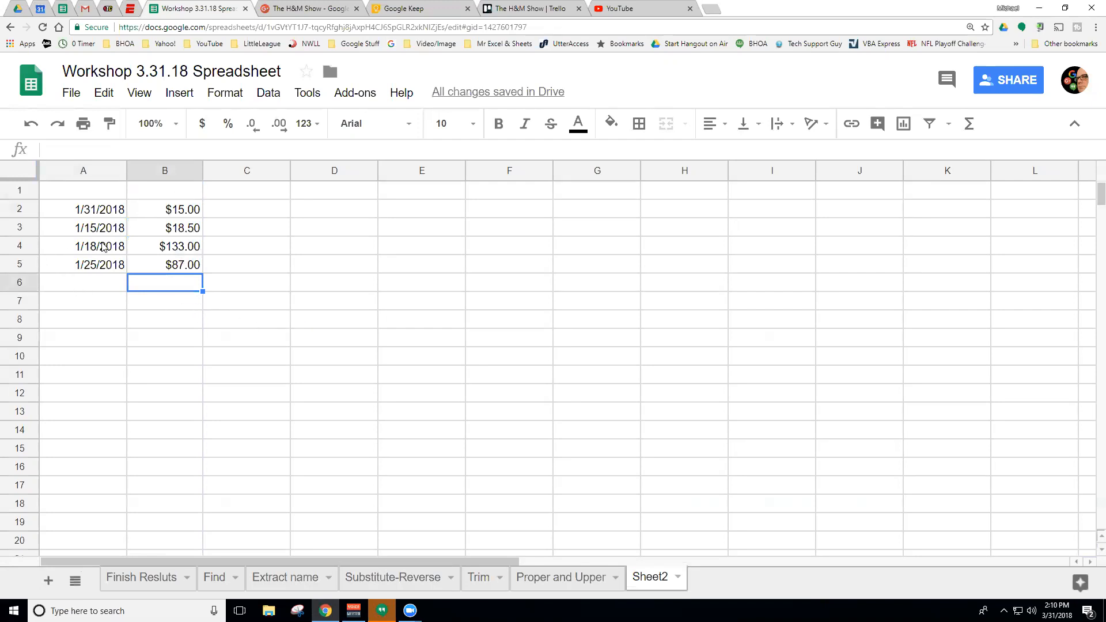
Total the amounts in B1 with the suggested formula =SUM(B2:B5) and make the total bold
{"action": "left_click", "coordinate": [171, 193]}
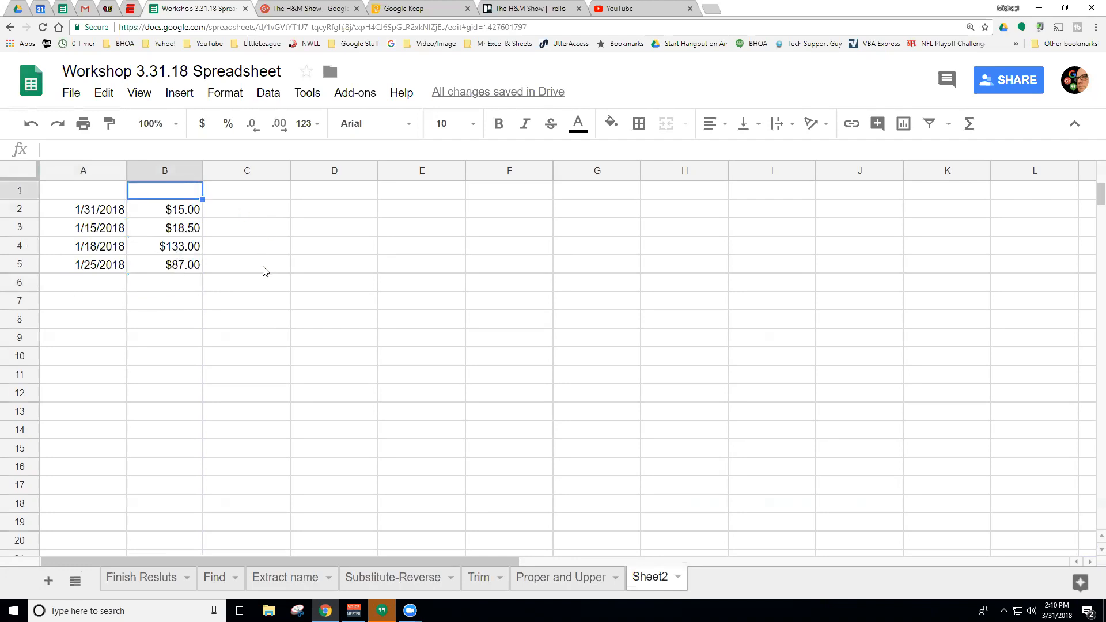
{"action": "type", "text": "="}
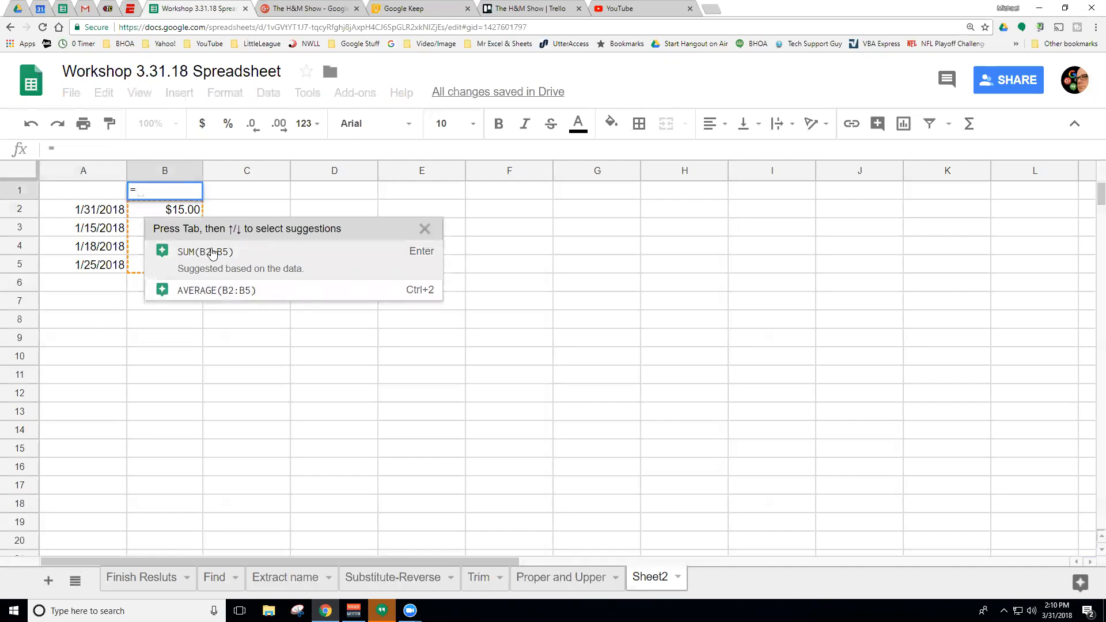
{"action": "left_click", "coordinate": [212, 253]}
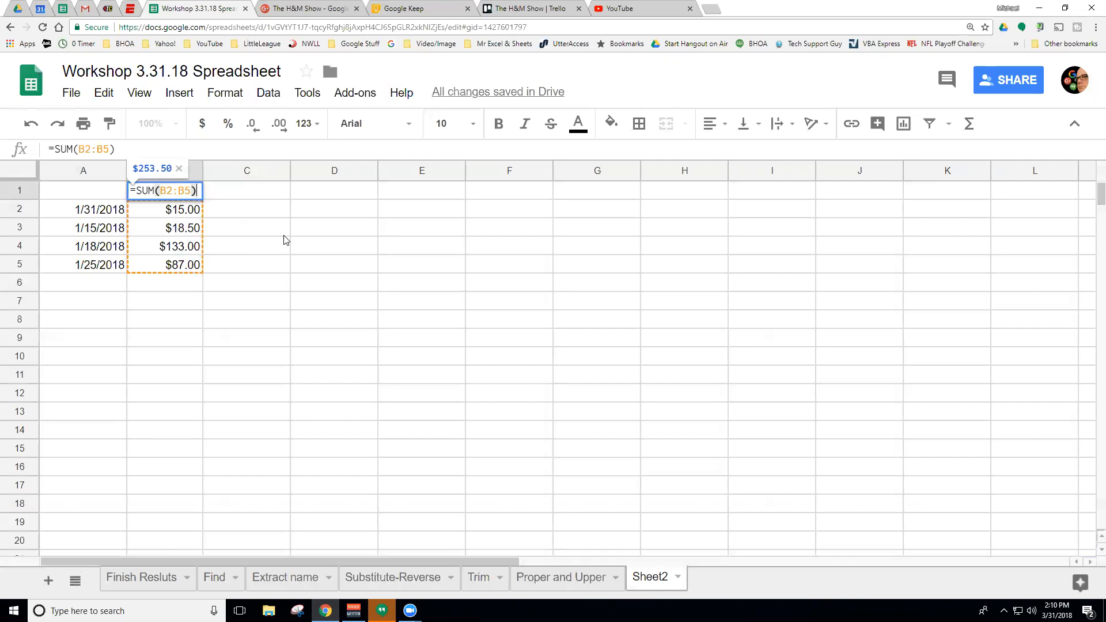
{"action": "key", "text": "Return"}
{"action": "left_click", "coordinate": [194, 192]}
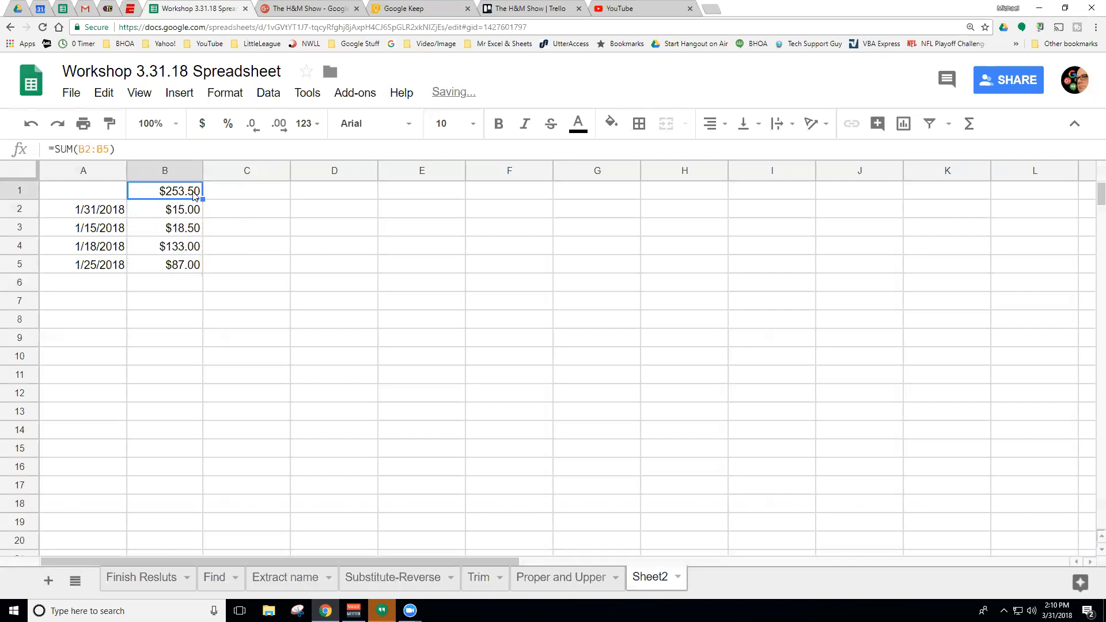
{"action": "left_click", "coordinate": [496, 128]}
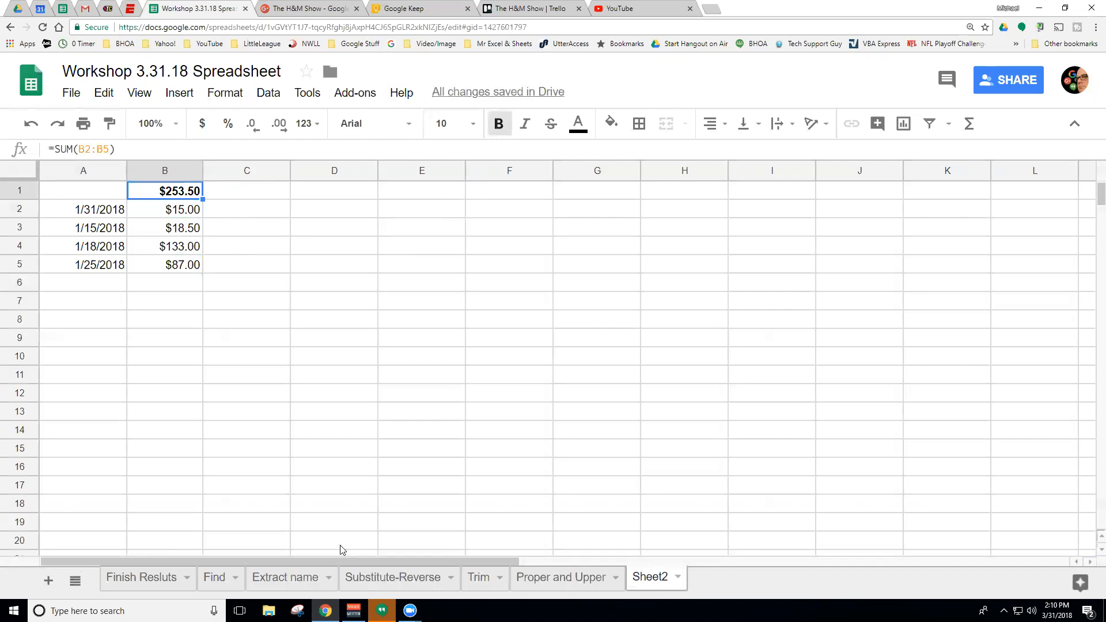
{"action": "left_click", "coordinate": [49, 580]}
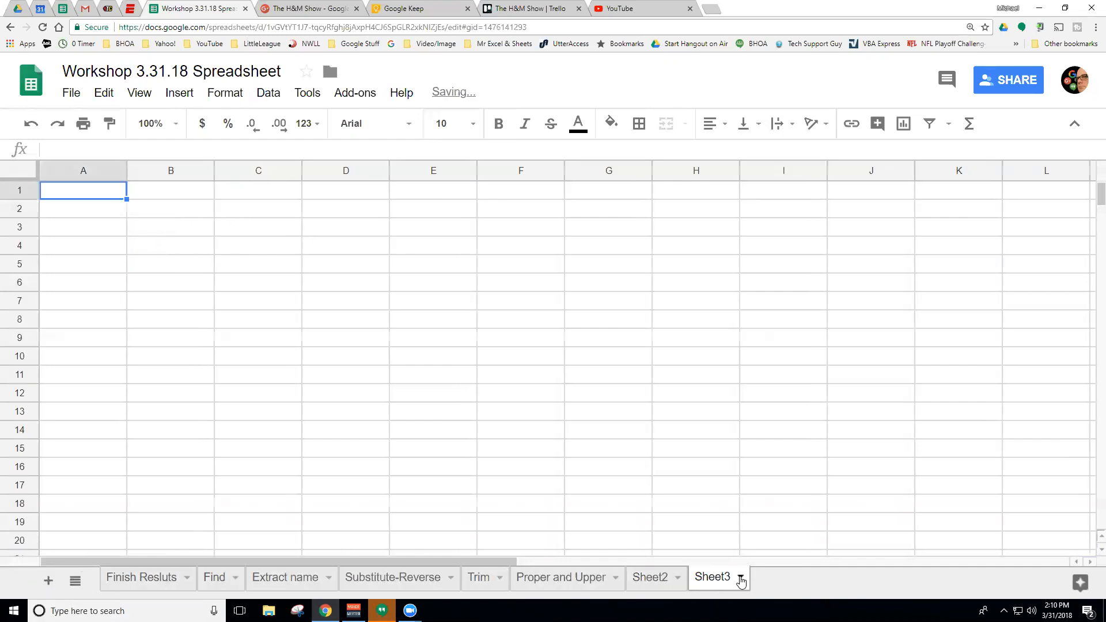
{"action": "left_click", "coordinate": [740, 579]}
{"action": "left_click", "coordinate": [714, 322]}
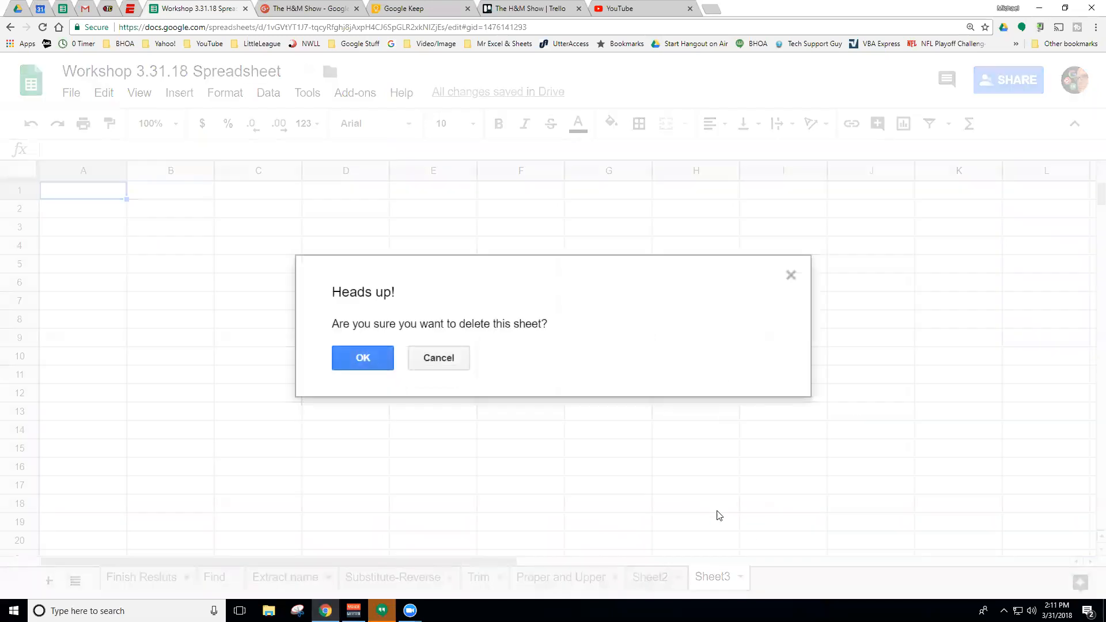
{"action": "left_click", "coordinate": [369, 359]}
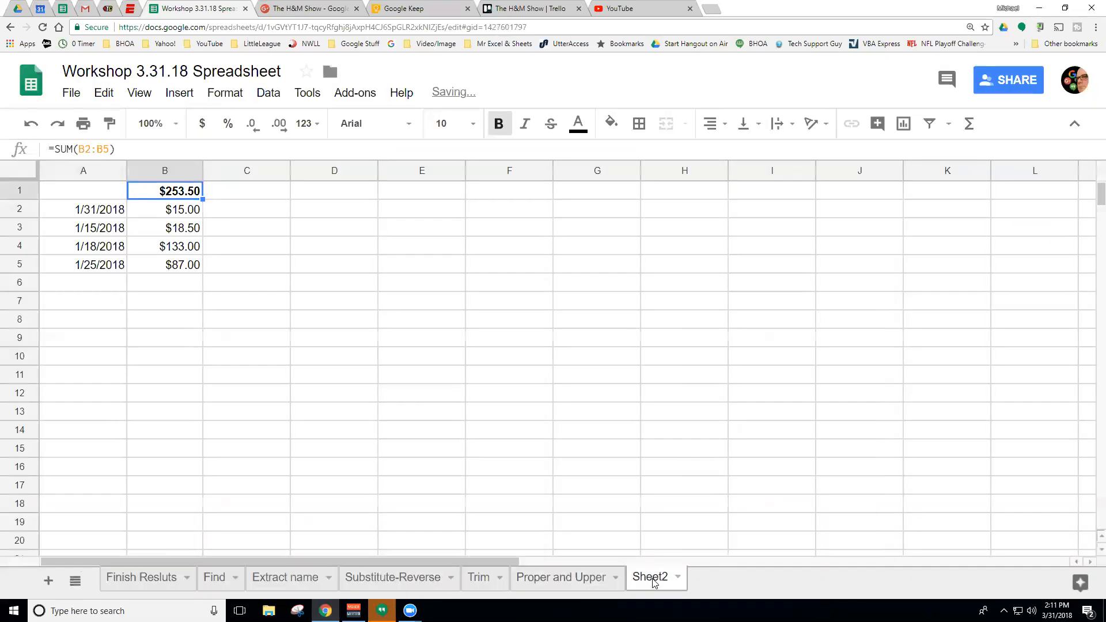
Rename the Sheet2 sheet as Jan
{"action": "double_click", "coordinate": [656, 577]}
{"action": "type", "text": "Jan"}
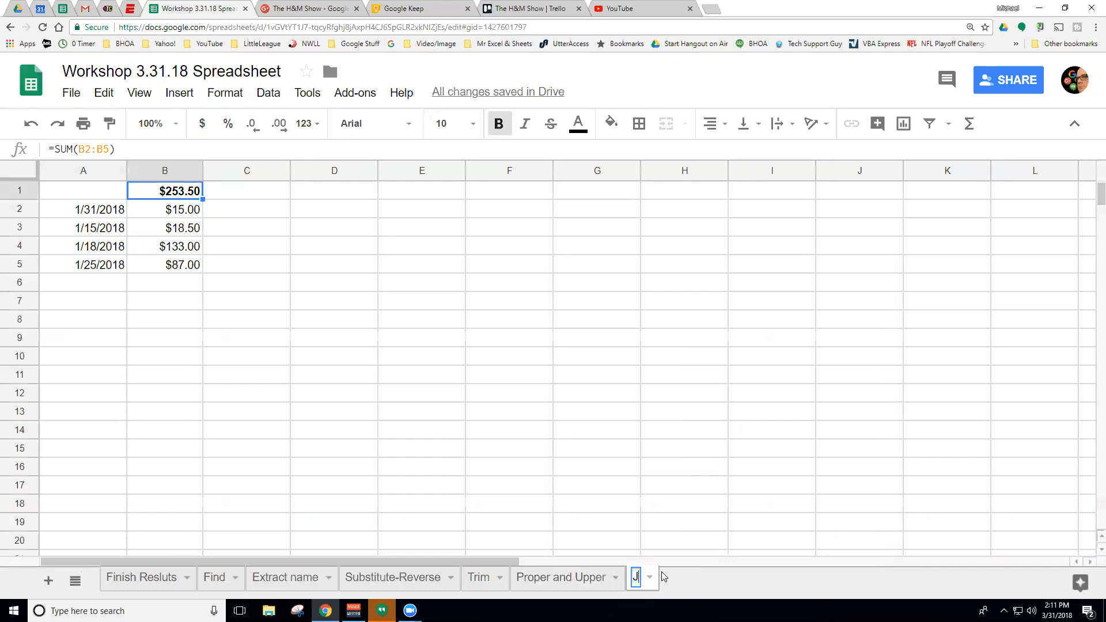
{"action": "key", "text": "Return"}
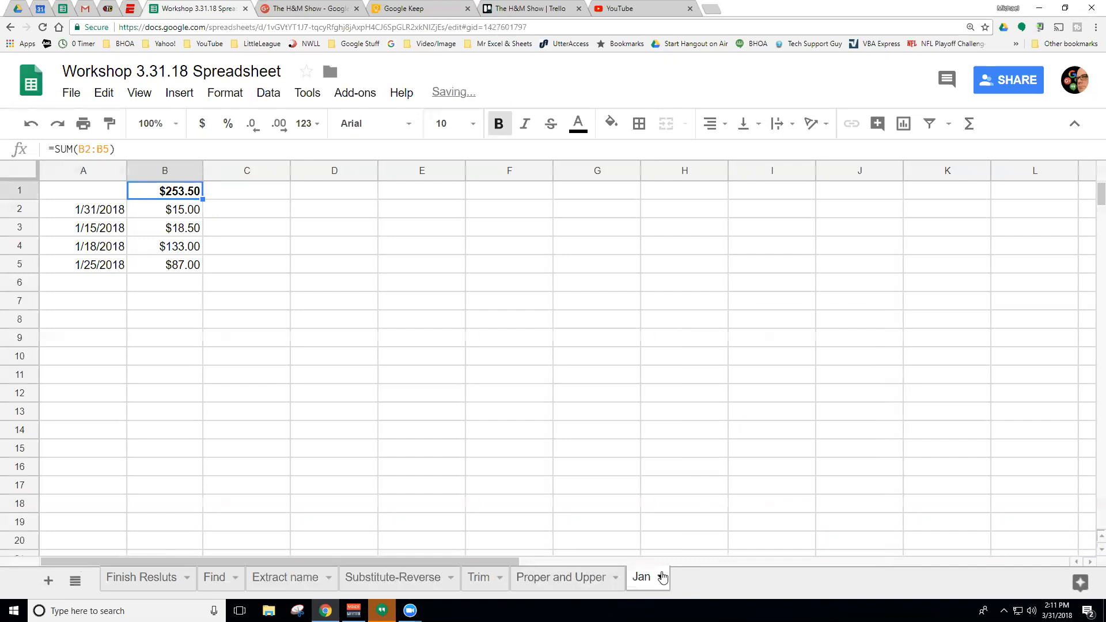
Duplicate the Jan sheet and name the copy Feb
{"action": "left_click", "coordinate": [663, 577]}
{"action": "left_click", "coordinate": [666, 349]}
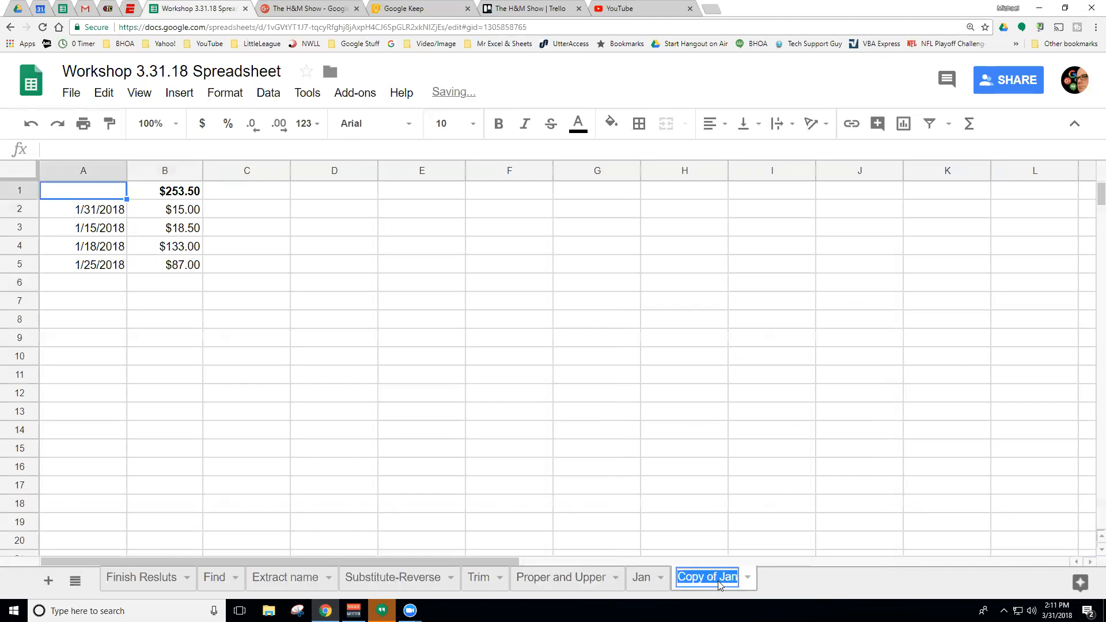
{"action": "type", "text": "Feb"}
{"action": "key", "text": "Return"}
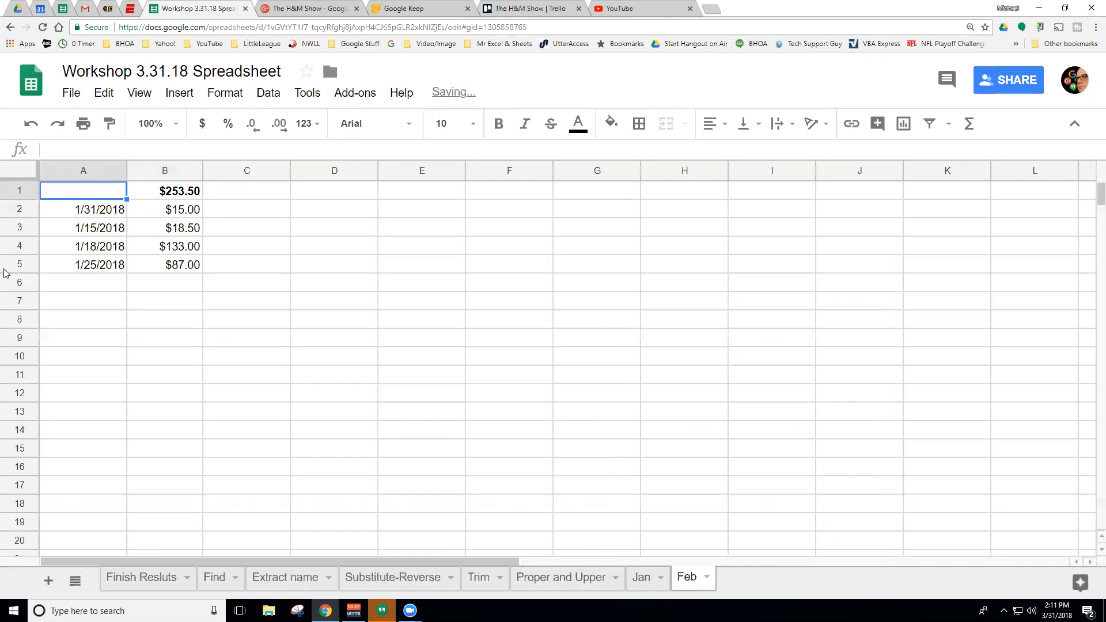
Replace the dates in cells A2 to A5 of the Feb sheet with 2/15, 2/18, 2/12 and 2/2
{"action": "left_click", "coordinate": [84, 212]}
{"action": "type", "text": "2/15"}
{"action": "key", "text": "Return"}
{"action": "type", "text": "2/18"}
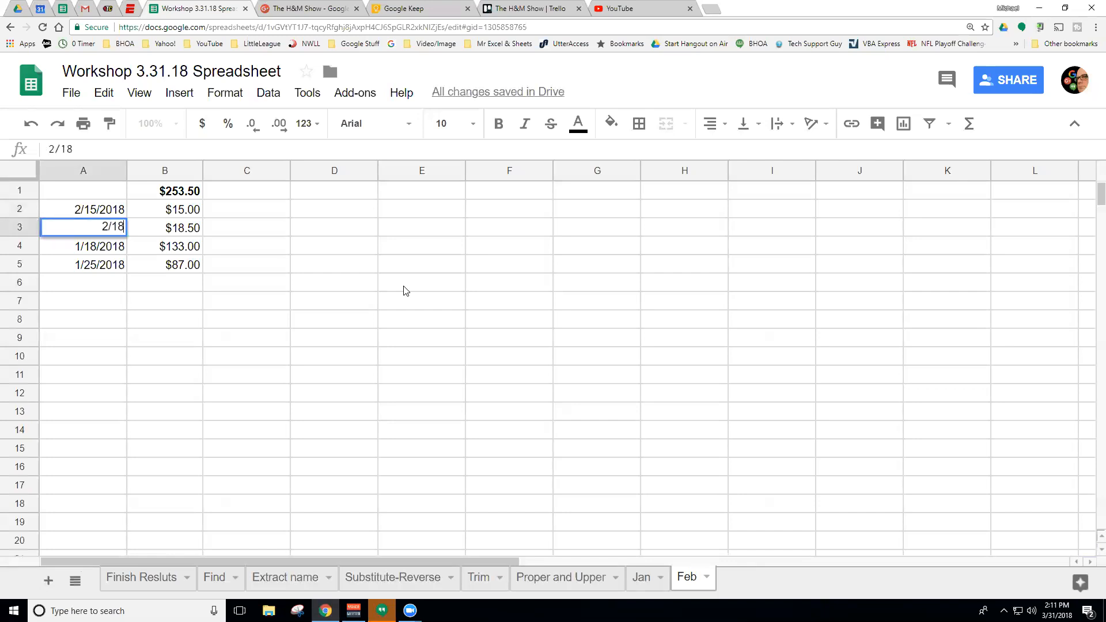
{"action": "key", "text": "Return"}
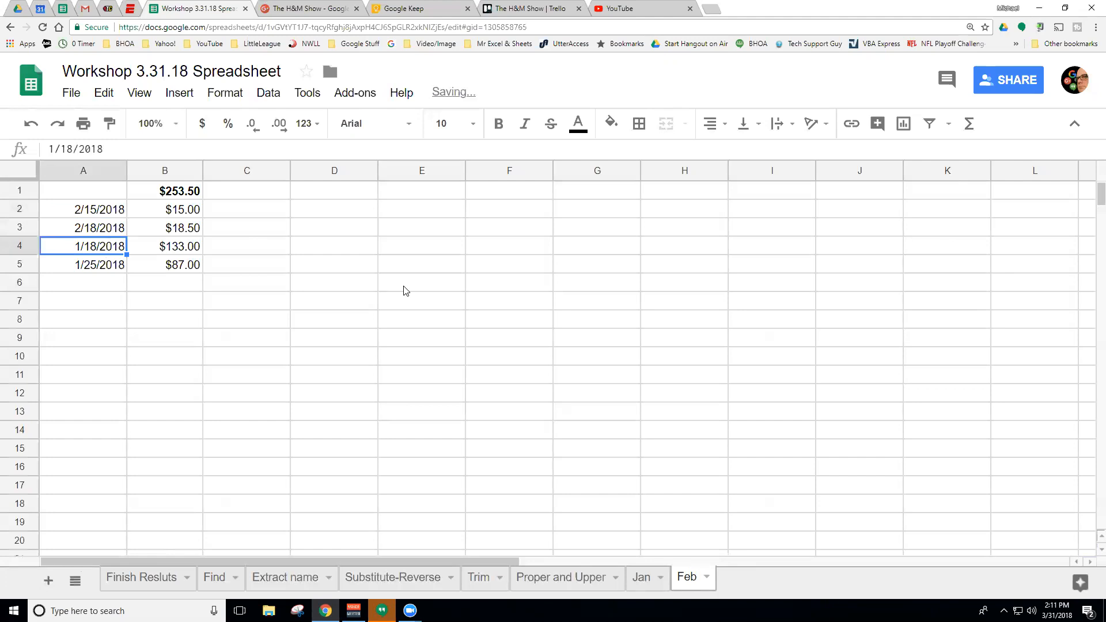
{"action": "type", "text": "212"}
{"action": "key", "text": "Return"}
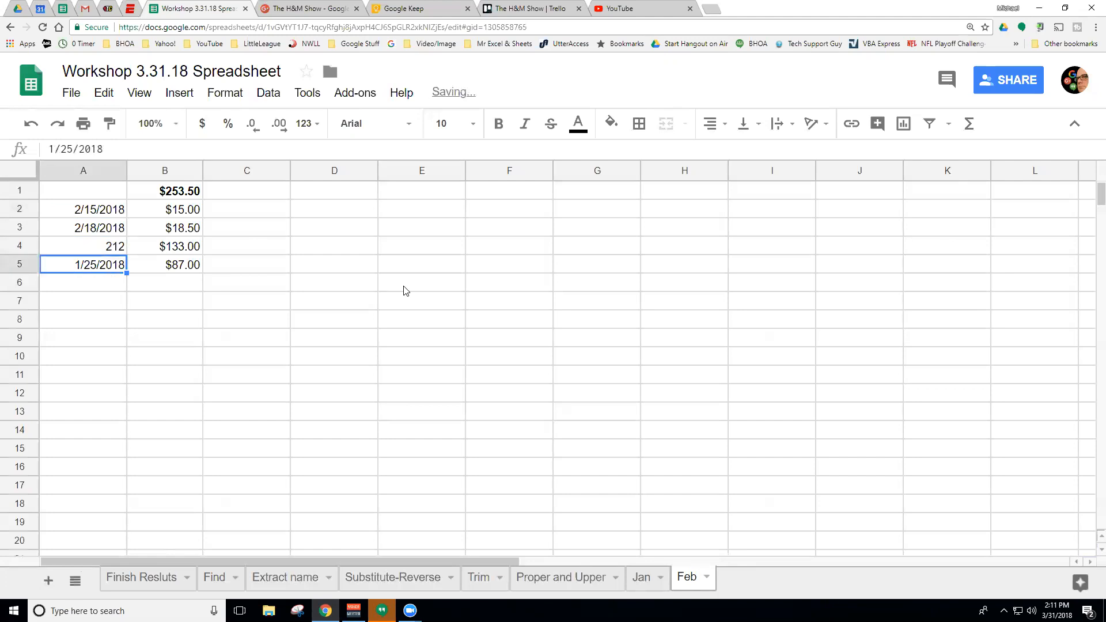
{"action": "key", "text": "Up"}
{"action": "type", "text": "2/12"}
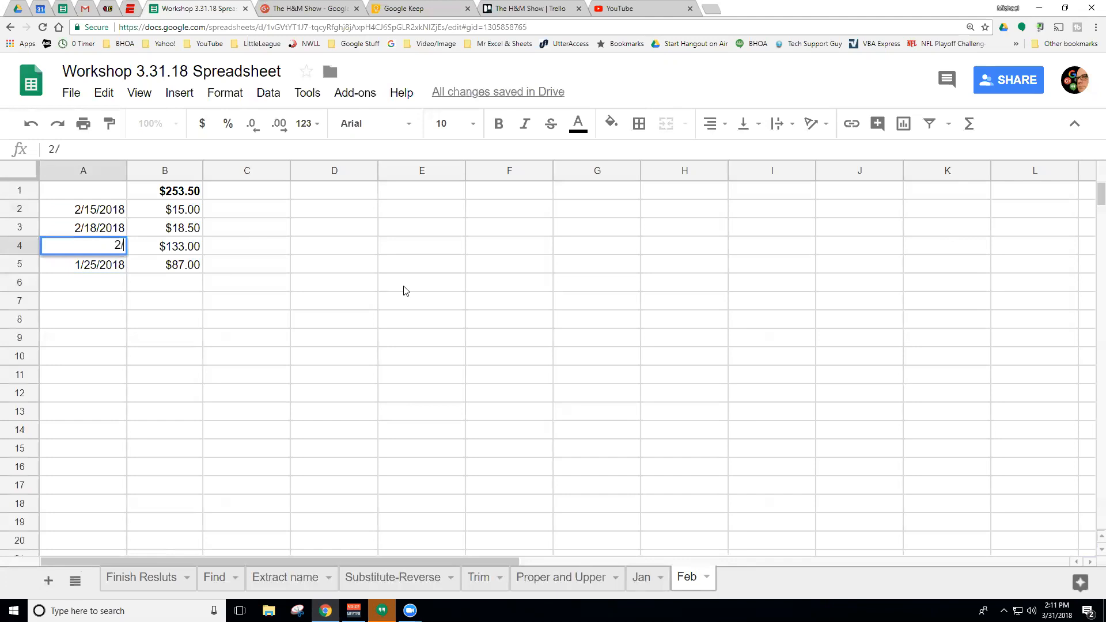
{"action": "key", "text": "Return"}
{"action": "type", "text": "2/2"}
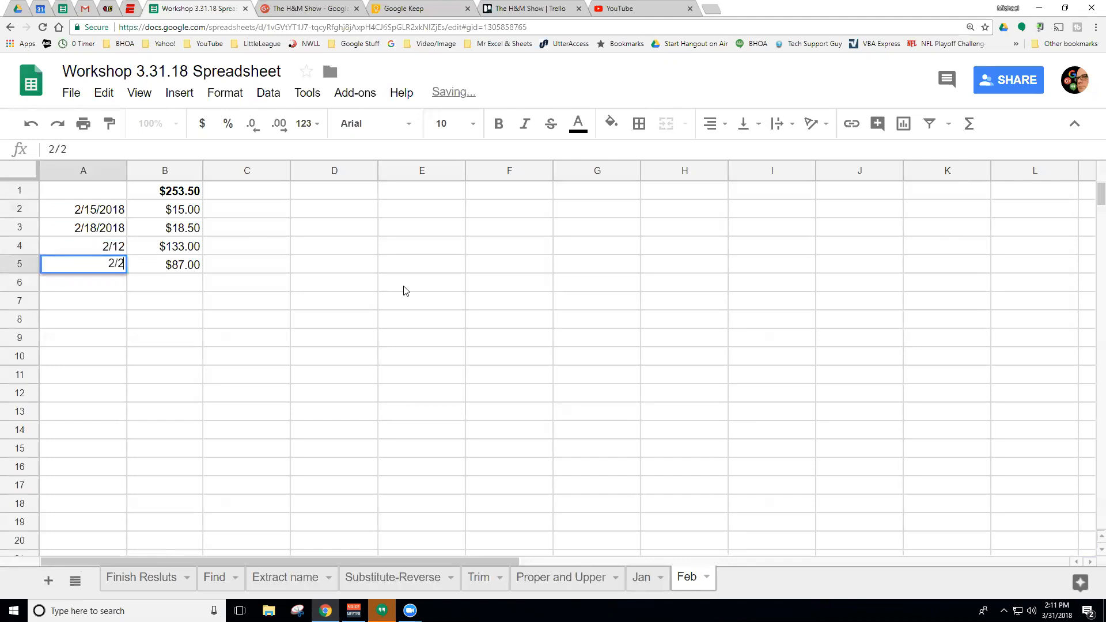
{"action": "key", "text": "Return"}
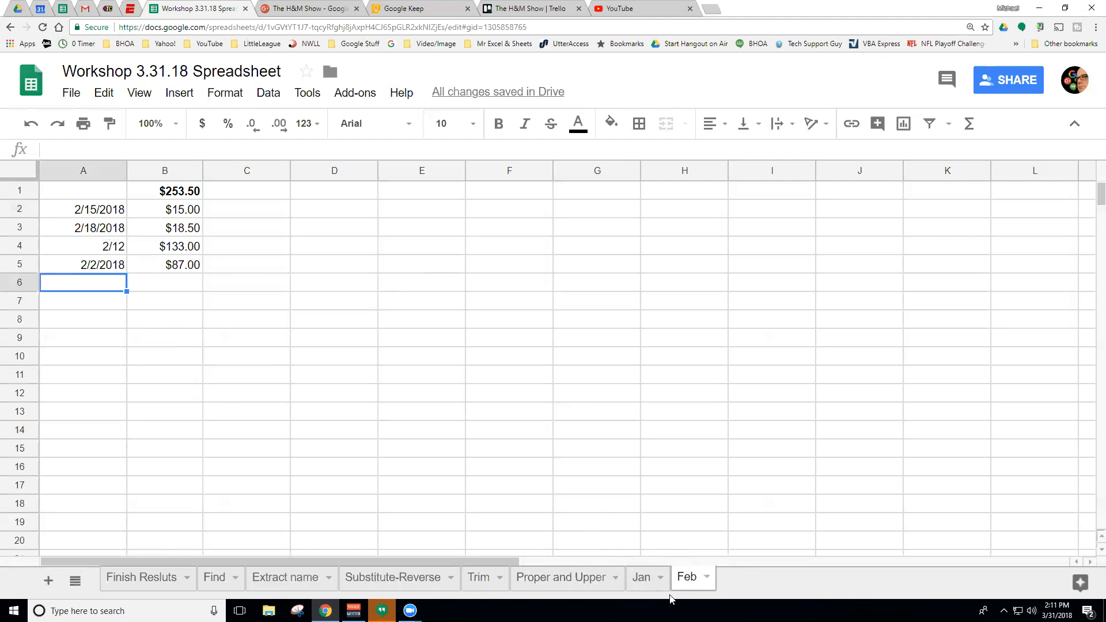
Compare the Jan and Feb sheets, ending on the first amount in B2 of the Feb sheet
{"action": "left_click", "coordinate": [640, 577]}
{"action": "left_click", "coordinate": [684, 577]}
{"action": "double_click", "coordinate": [645, 577]}
{"action": "left_click", "coordinate": [684, 579]}
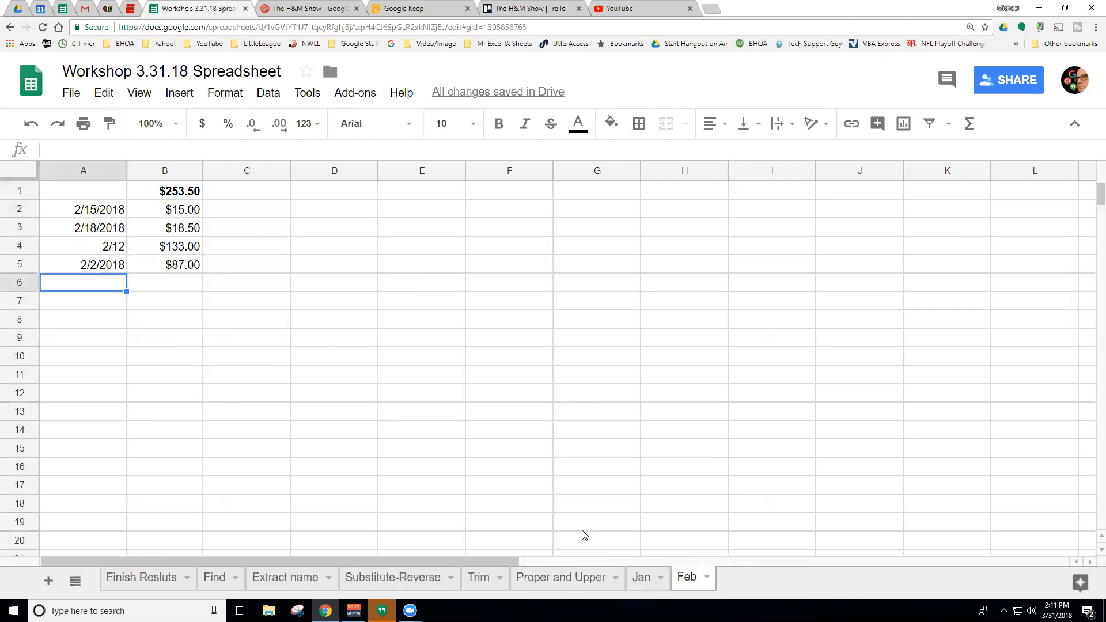
{"action": "left_click", "coordinate": [649, 579]}
{"action": "left_click", "coordinate": [684, 583]}
{"action": "left_click", "coordinate": [180, 209]}
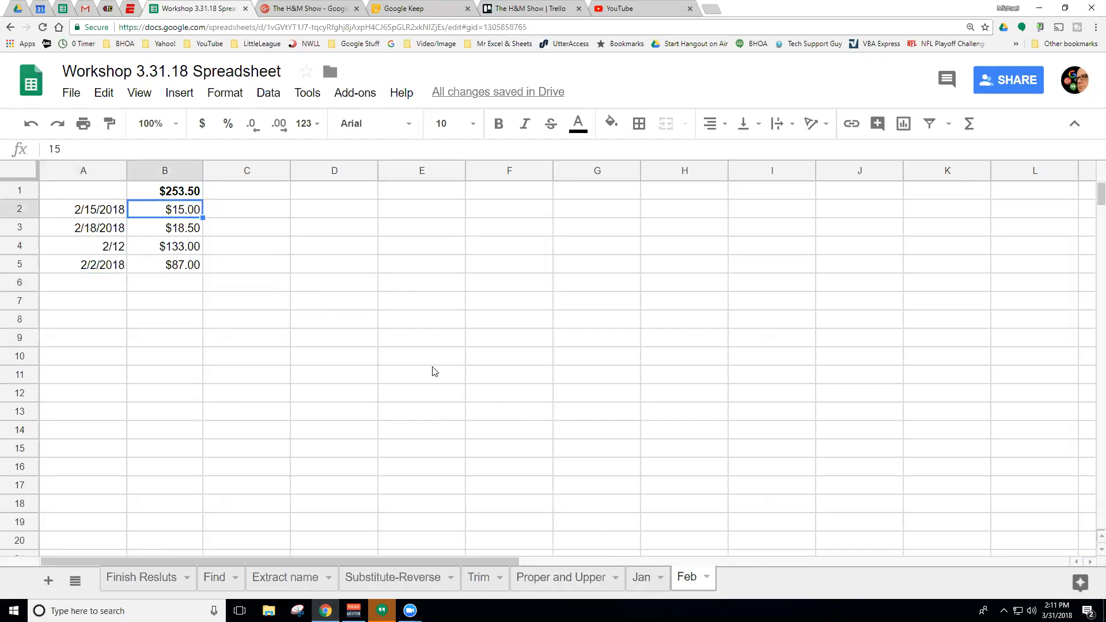
Replace the amounts in cells B2 to B5 of the Feb sheet with 88, 34, 16.50 and 12.2
{"action": "type", "text": "88"}
{"action": "key", "text": "Return"}
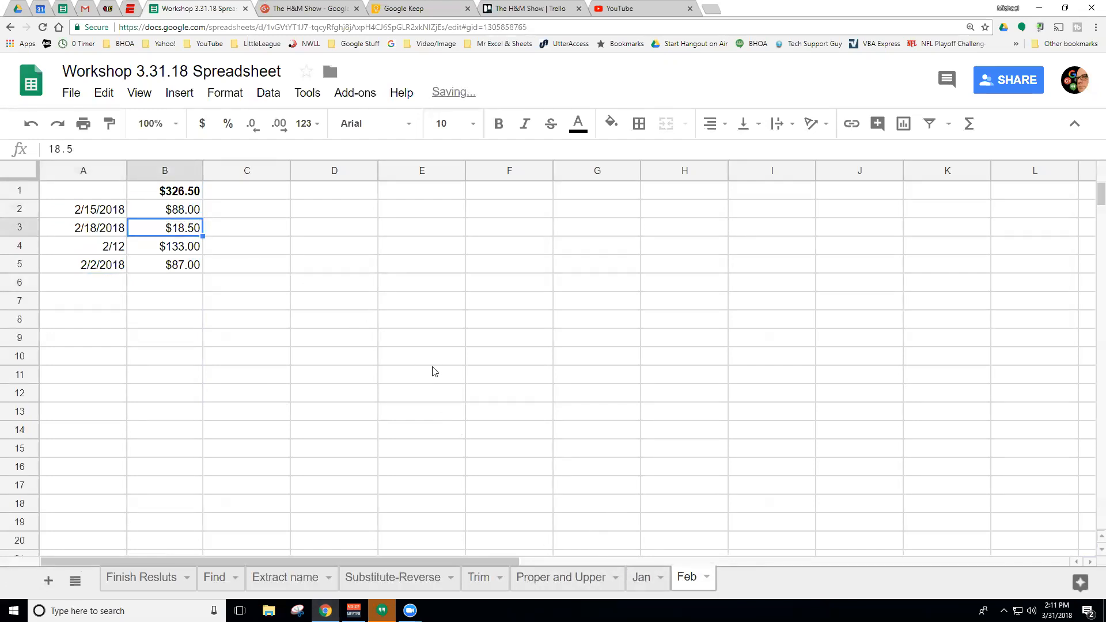
{"action": "type", "text": "34"}
{"action": "key", "text": "Return"}
{"action": "type", "text": "16.50"}
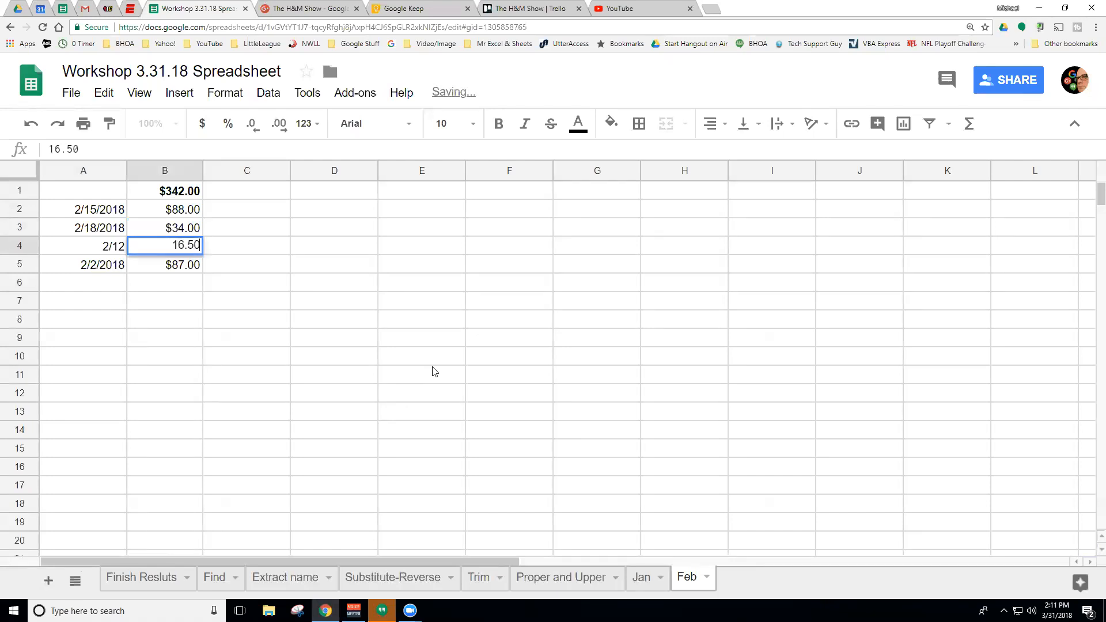
{"action": "key", "text": "Return"}
{"action": "type", "text": "12.2"}
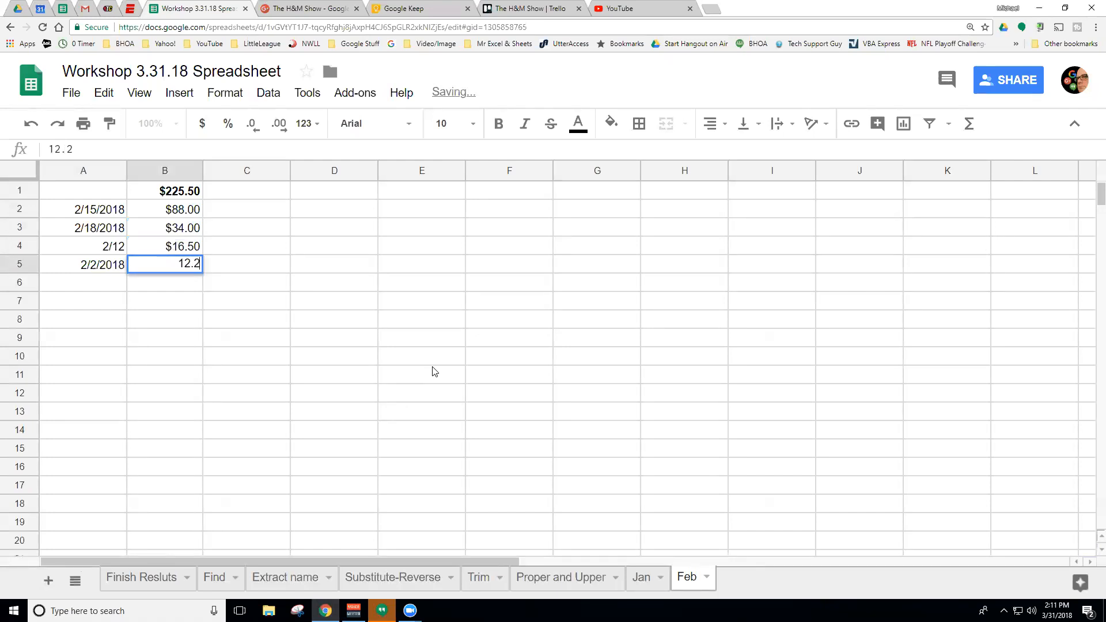
{"action": "key", "text": "Return"}
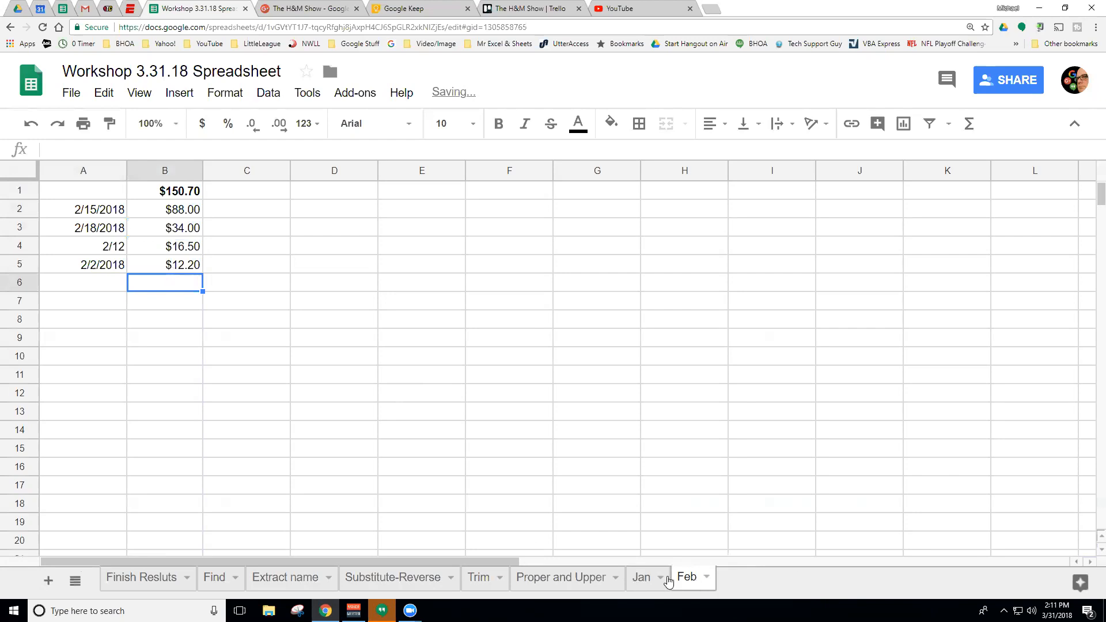
Copy the dates and amounts in A2:B5 of the Feb sheet into the Jan sheet starting at cell A6
{"action": "left_click_drag", "start_coordinate": [93, 208], "coordinate": [183, 270]}
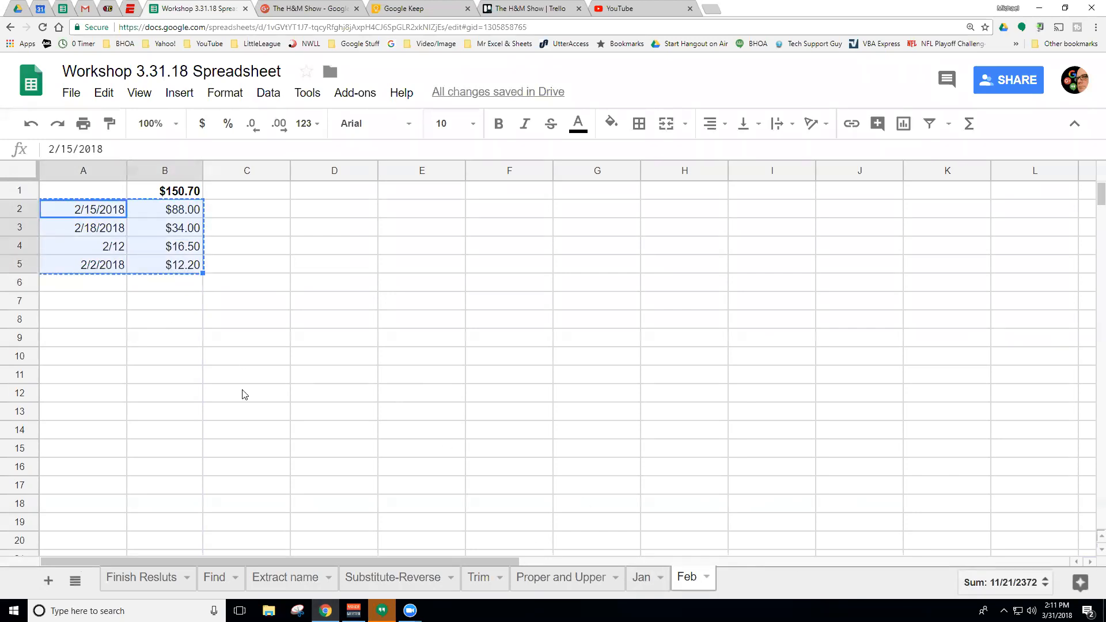
{"action": "left_click", "coordinate": [641, 578]}
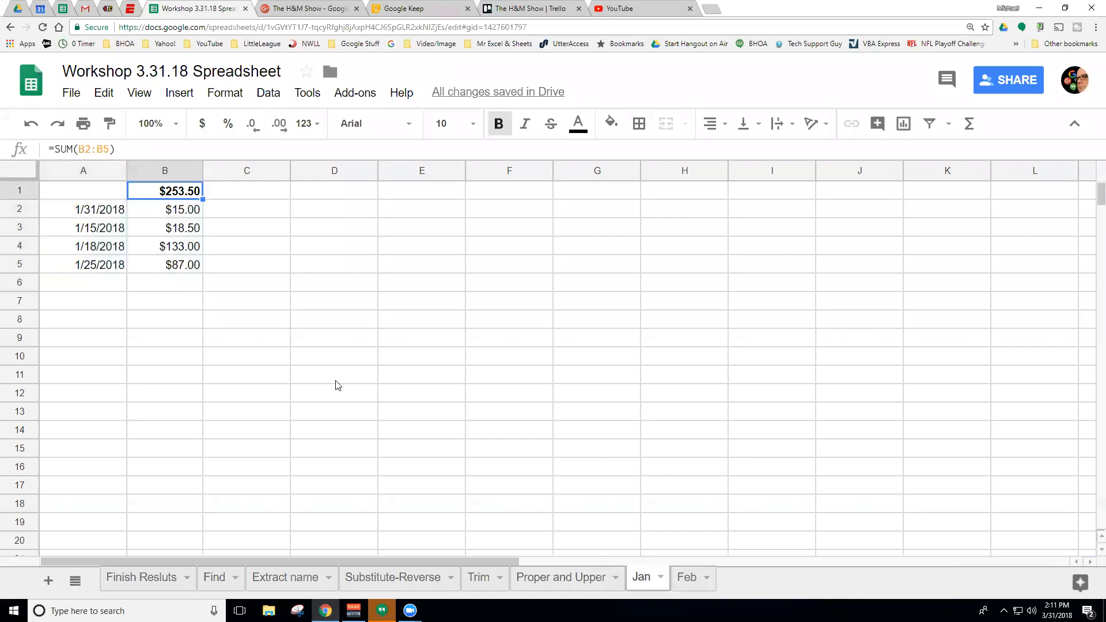
{"action": "left_click", "coordinate": [94, 283]}
{"action": "key", "text": "ctrl+v"}
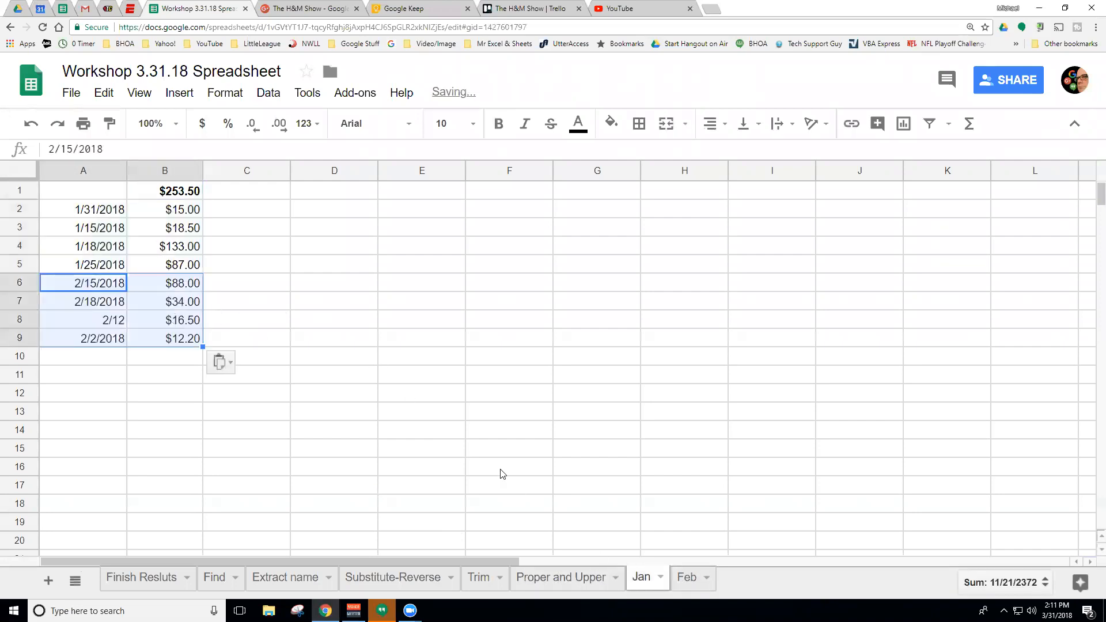
Rename the Jan sheet as Budget and the Feb sheet as Summary
{"action": "double_click", "coordinate": [646, 578]}
{"action": "type", "text": "Budget"}
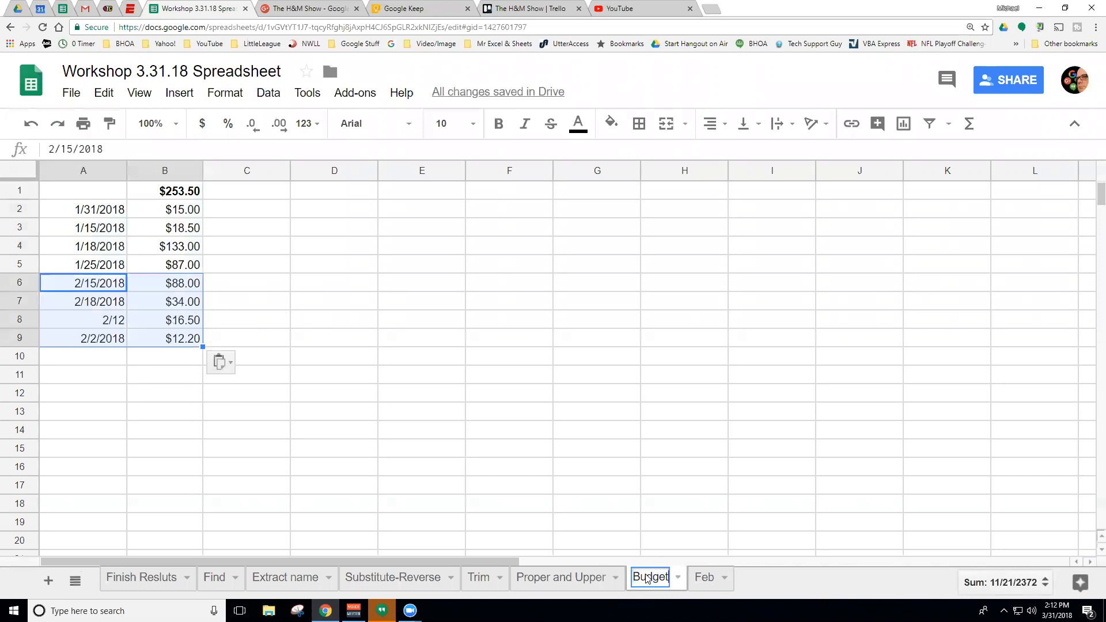
{"action": "key", "text": "Return"}
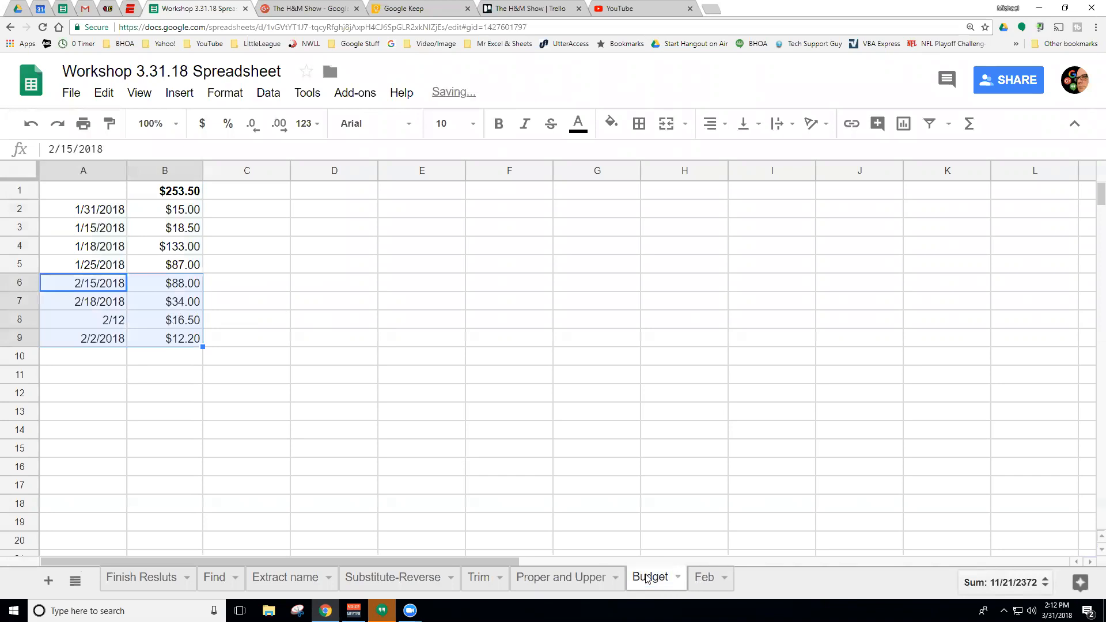
{"action": "double_click", "coordinate": [710, 577]}
{"action": "type", "text": "Summar"}
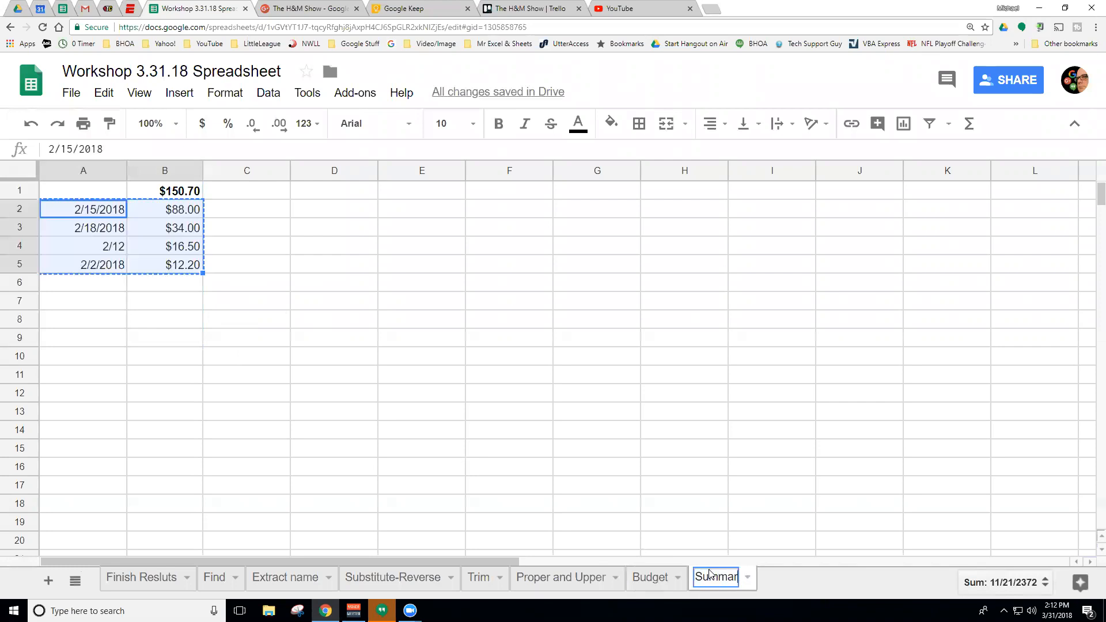
{"action": "type", "text": "y"}
{"action": "key", "text": "Return"}
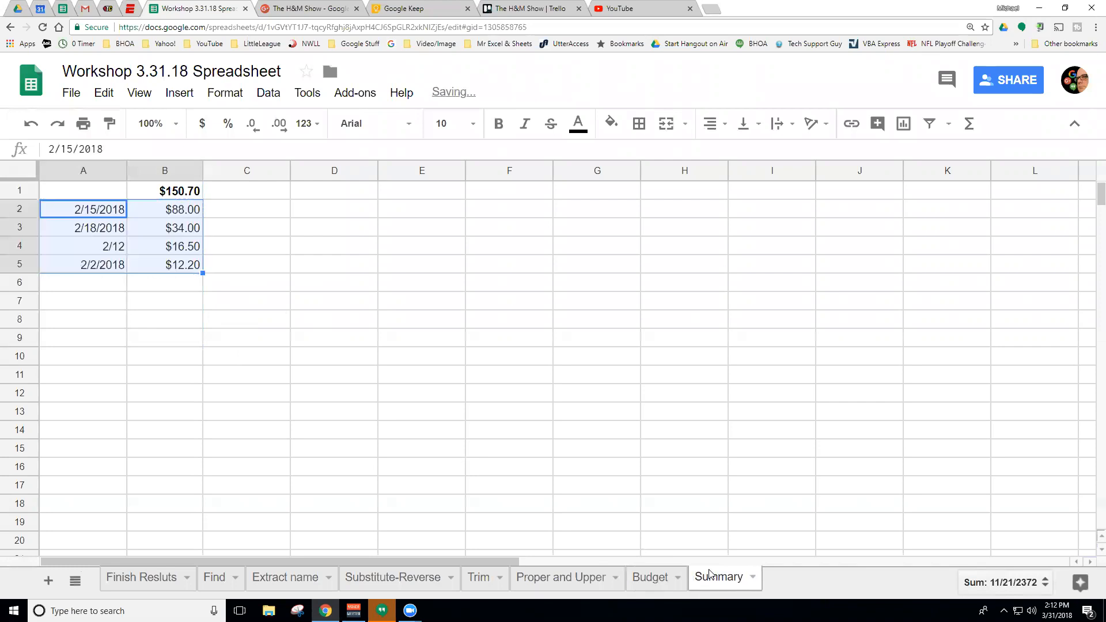
On the Budget sheet, copy the date format of cell A7 onto the date in A8
{"action": "left_click", "coordinate": [654, 576]}
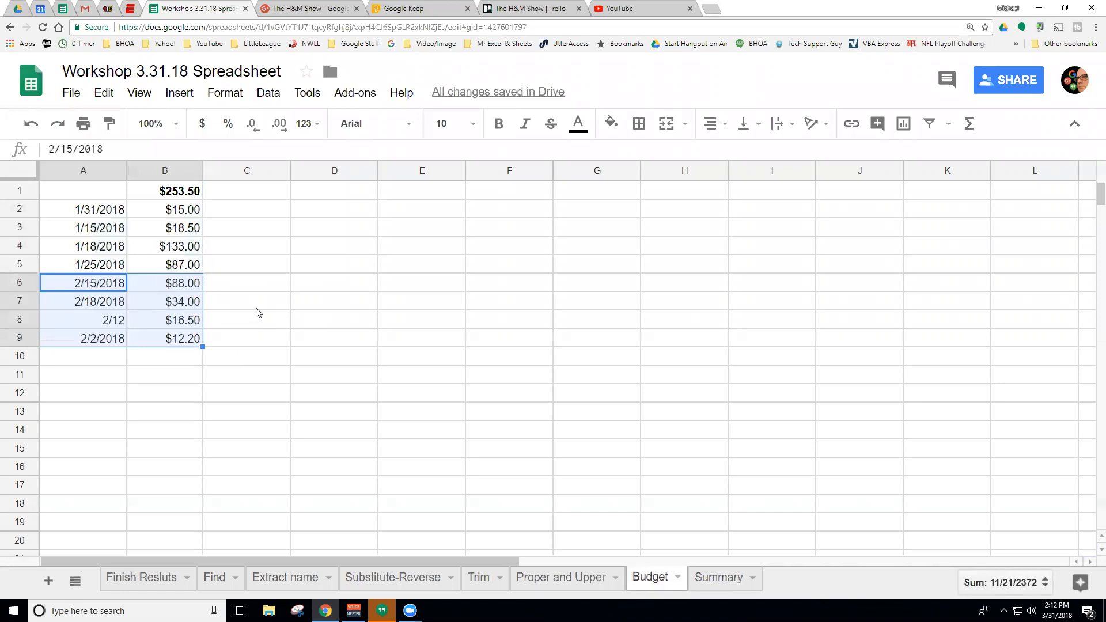
{"action": "left_click", "coordinate": [240, 290]}
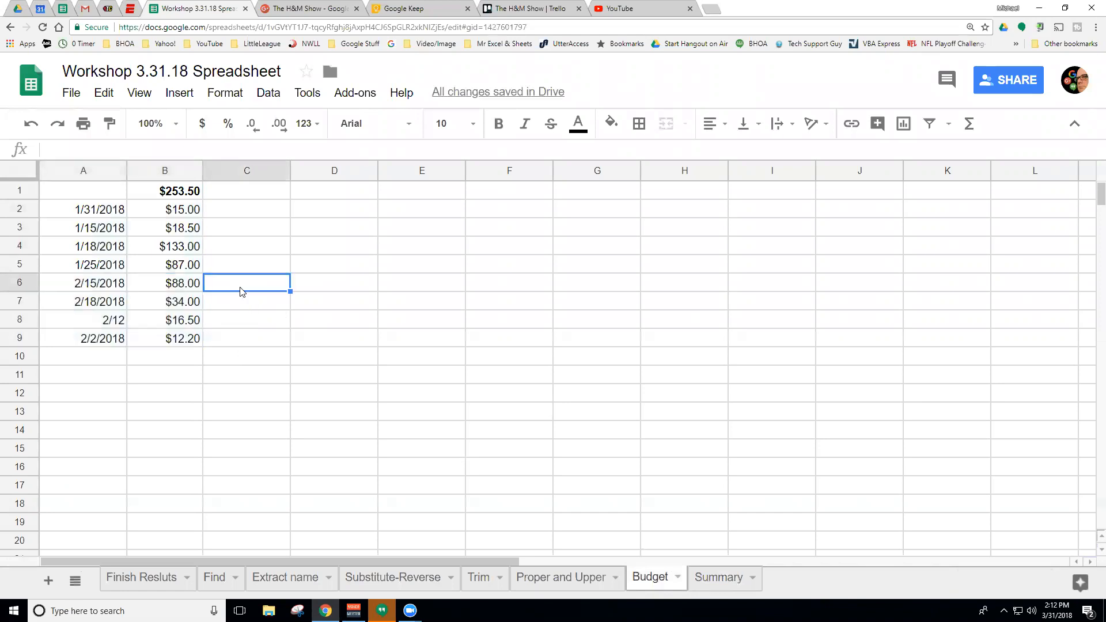
{"action": "left_click", "coordinate": [95, 305]}
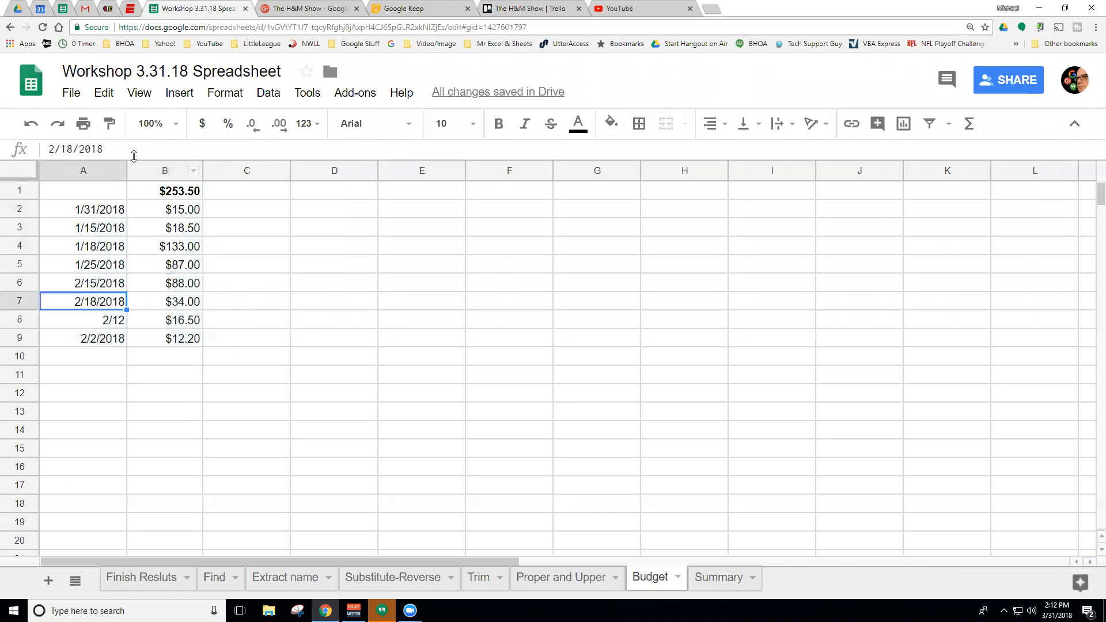
{"action": "left_click", "coordinate": [111, 124]}
{"action": "left_click", "coordinate": [106, 320]}
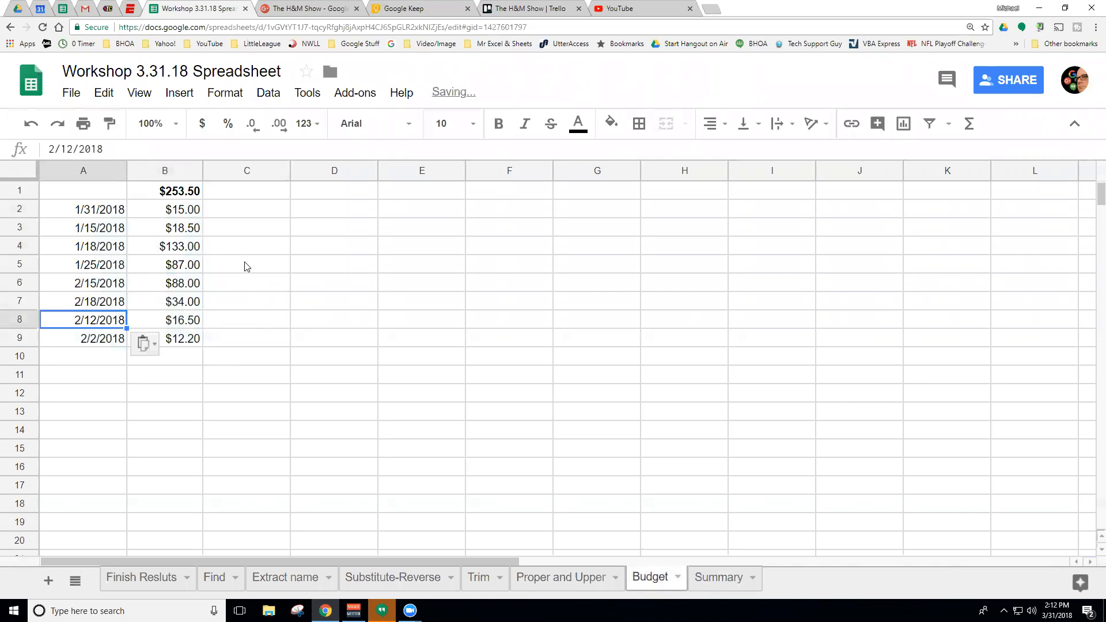
{"action": "left_click", "coordinate": [257, 249]}
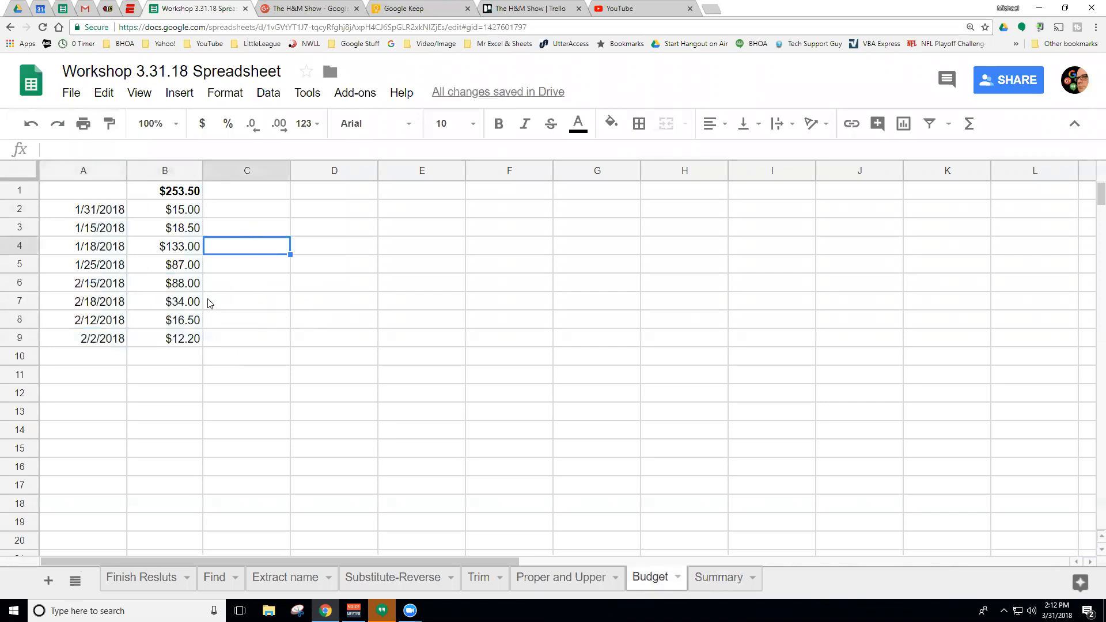
Change the total in B1 of the Budget sheet to the open-ended formula =SUM(B2:B)
{"action": "left_click", "coordinate": [183, 192]}
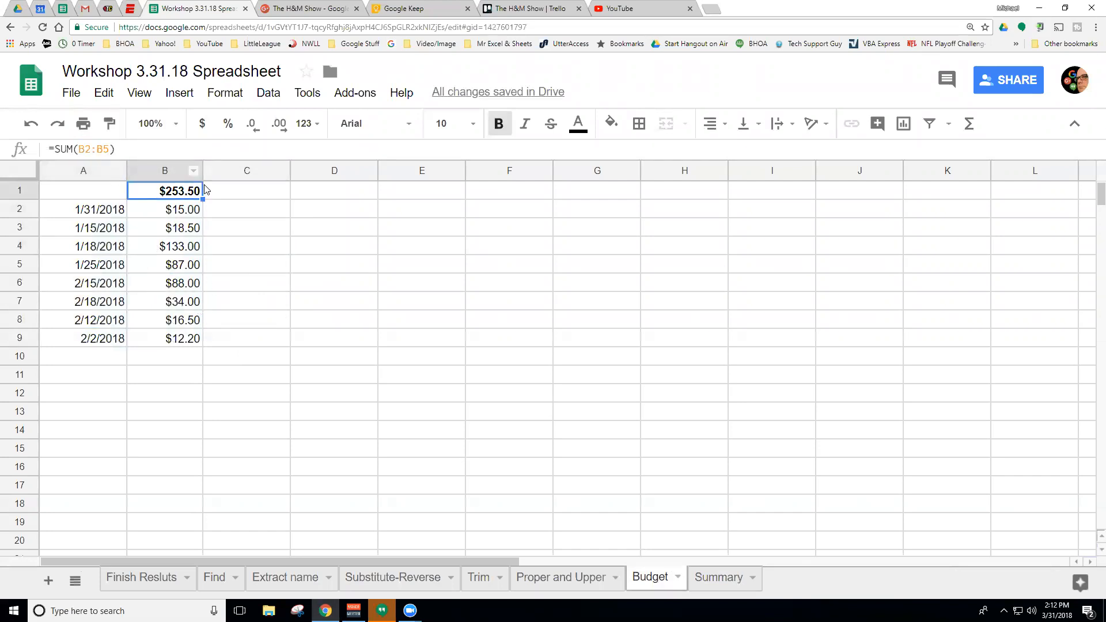
{"action": "left_click", "coordinate": [109, 148]}
{"action": "left_click", "coordinate": [109, 149]}
{"action": "key", "text": "BackSpace"}
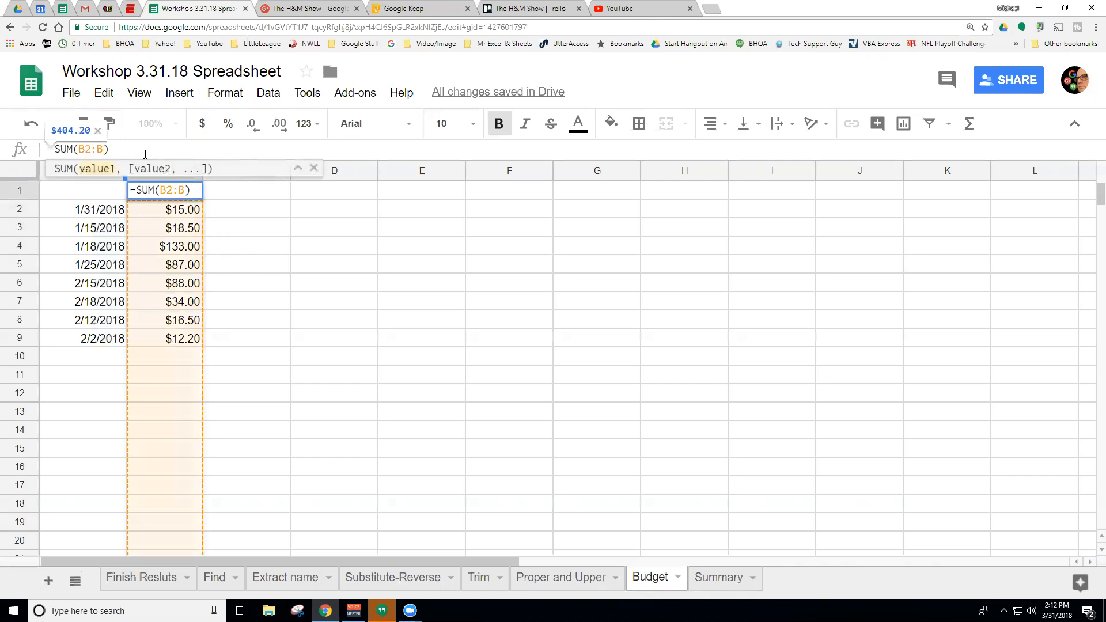
{"action": "key", "text": "Return"}
{"action": "left_click", "coordinate": [154, 198]}
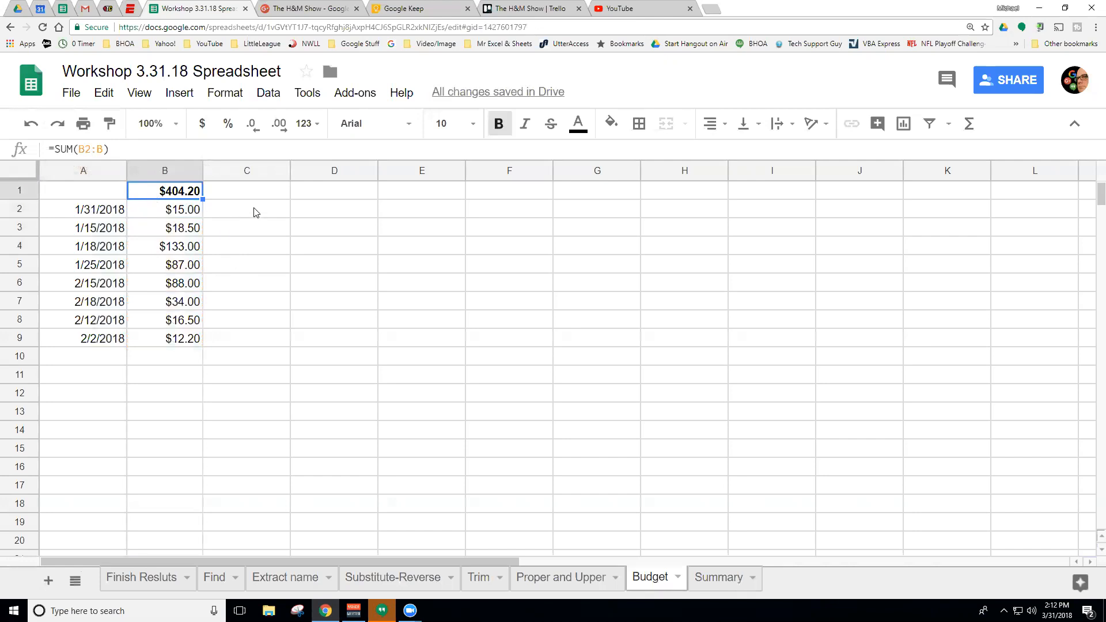
Enter the month headings Jan in cell D1 and Feb in cell E1
{"action": "left_click", "coordinate": [312, 193]}
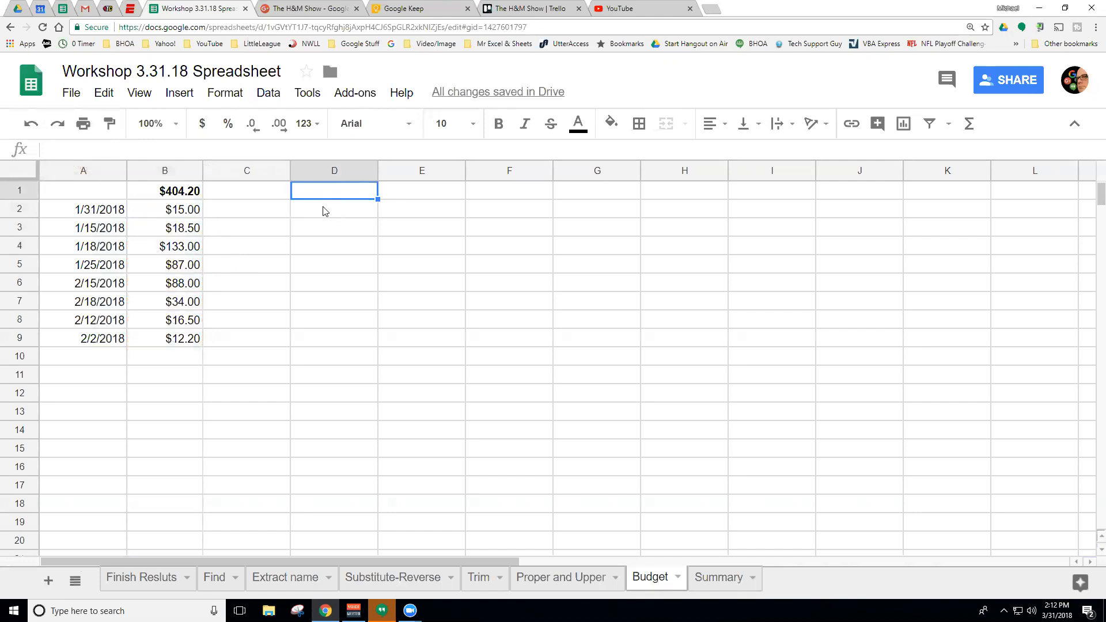
{"action": "type", "text": "Jan"}
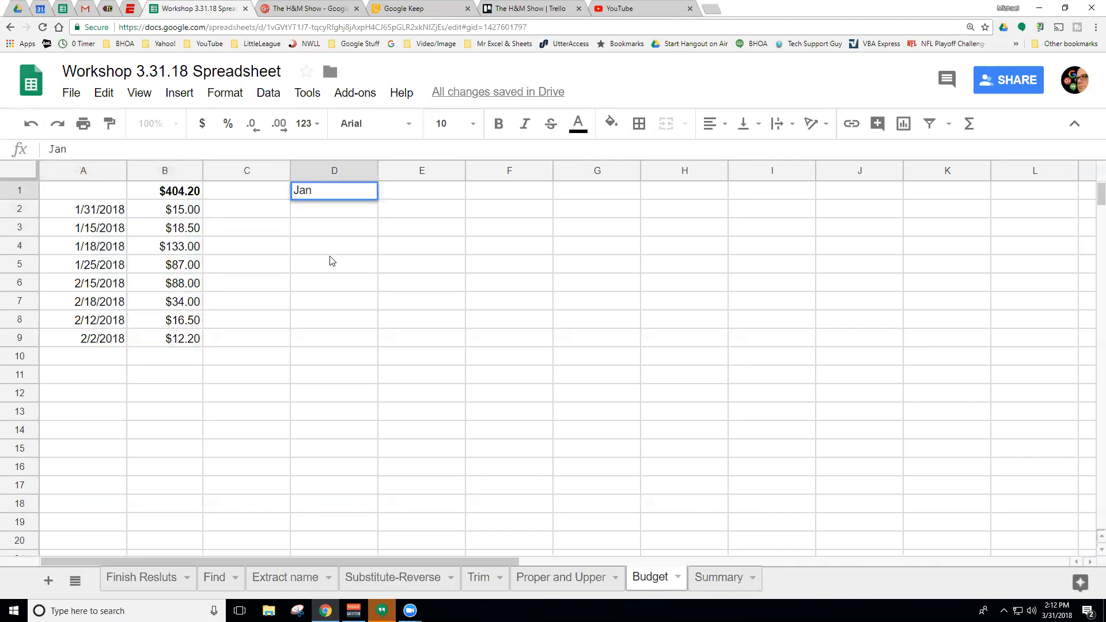
{"action": "key", "text": "Tab"}
{"action": "type", "text": "Feb"}
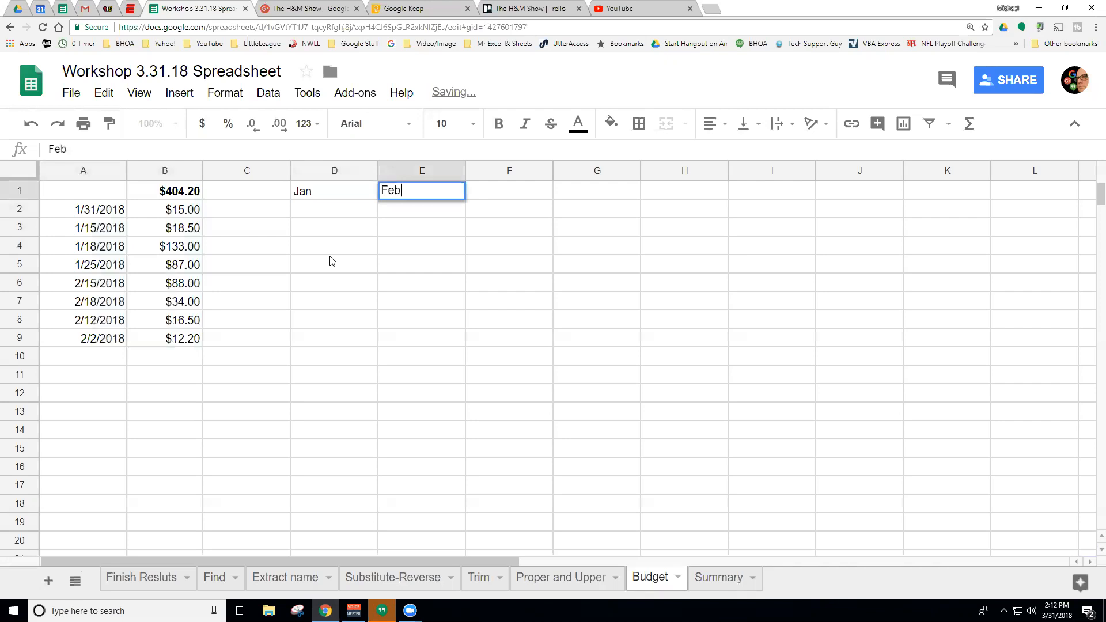
{"action": "key", "text": "Return"}
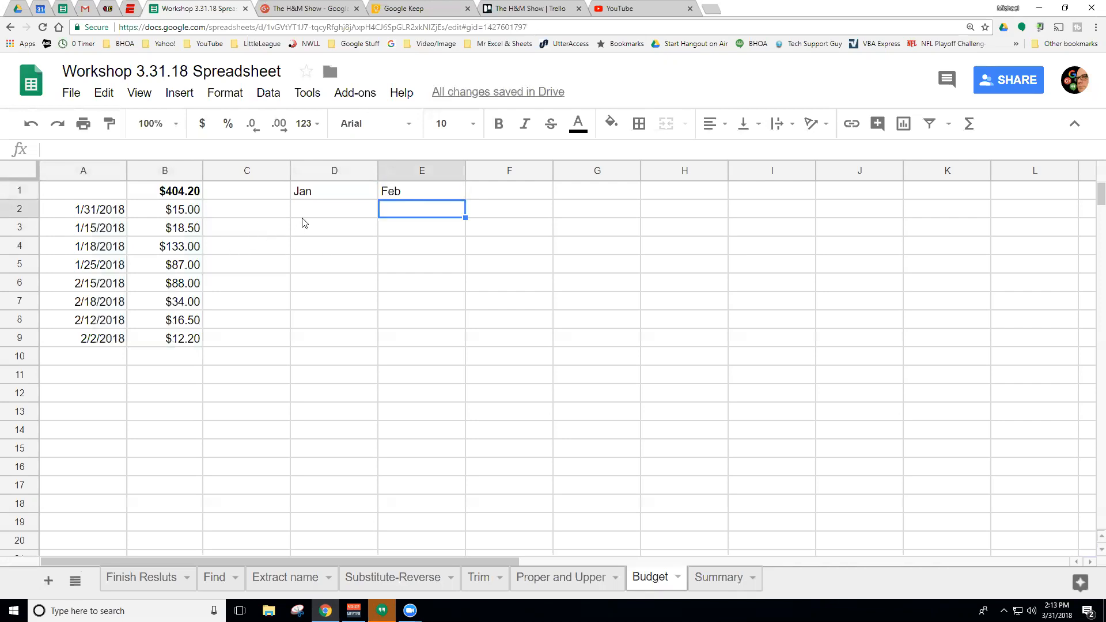
Enter the formula =sumif(B:B,month(B2)=1) in cell D2 under the Jan heading
{"action": "left_click", "coordinate": [323, 213]}
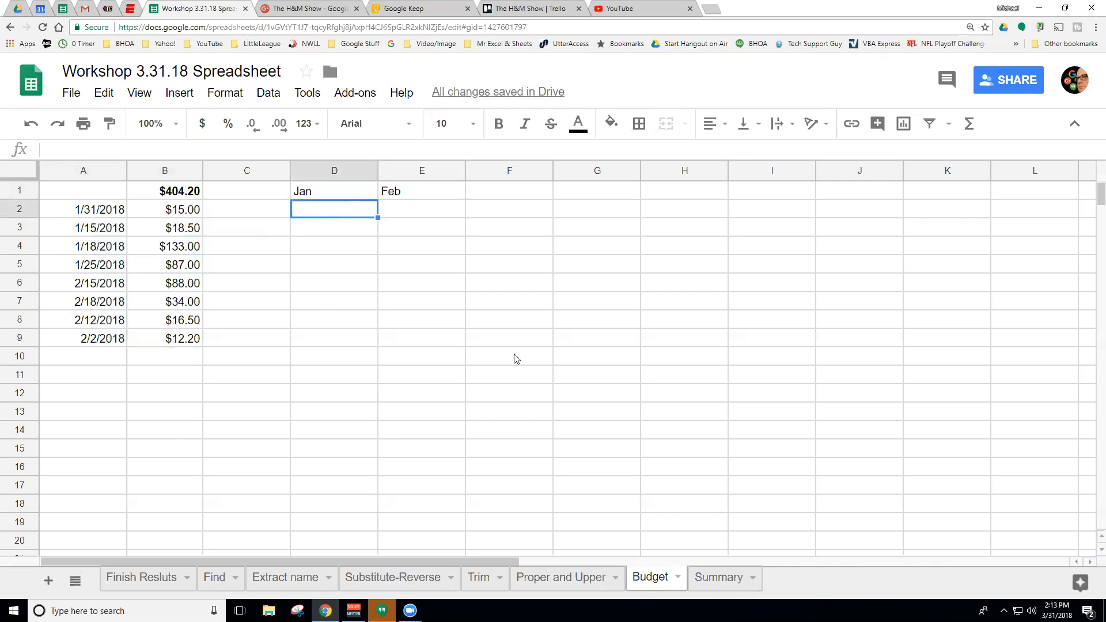
{"action": "type", "text": "=sumif("}
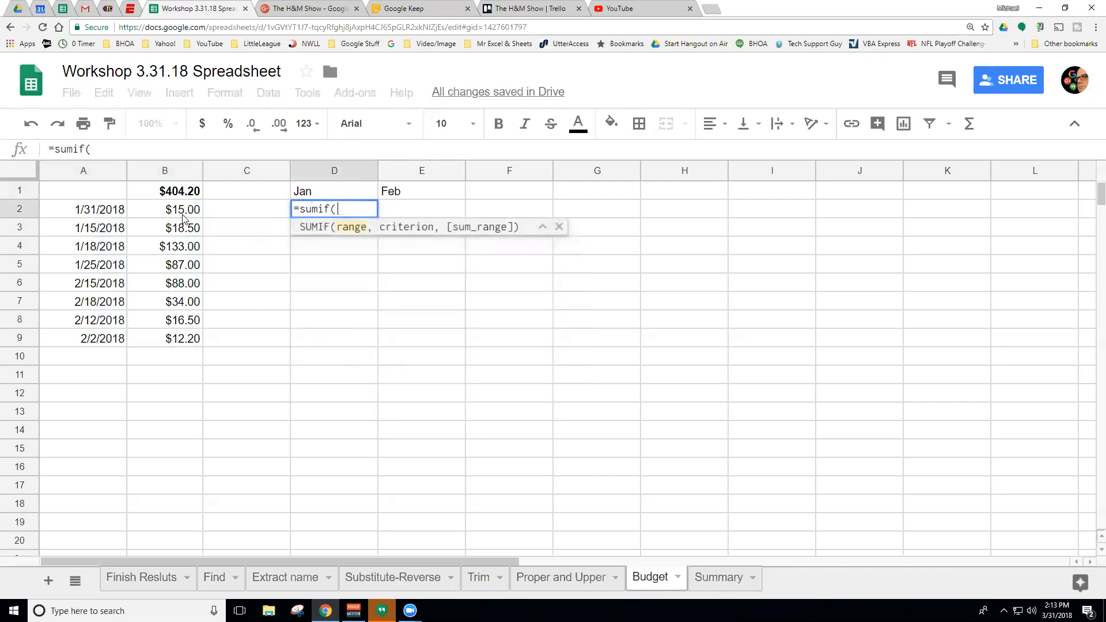
{"action": "left_click", "coordinate": [178, 173]}
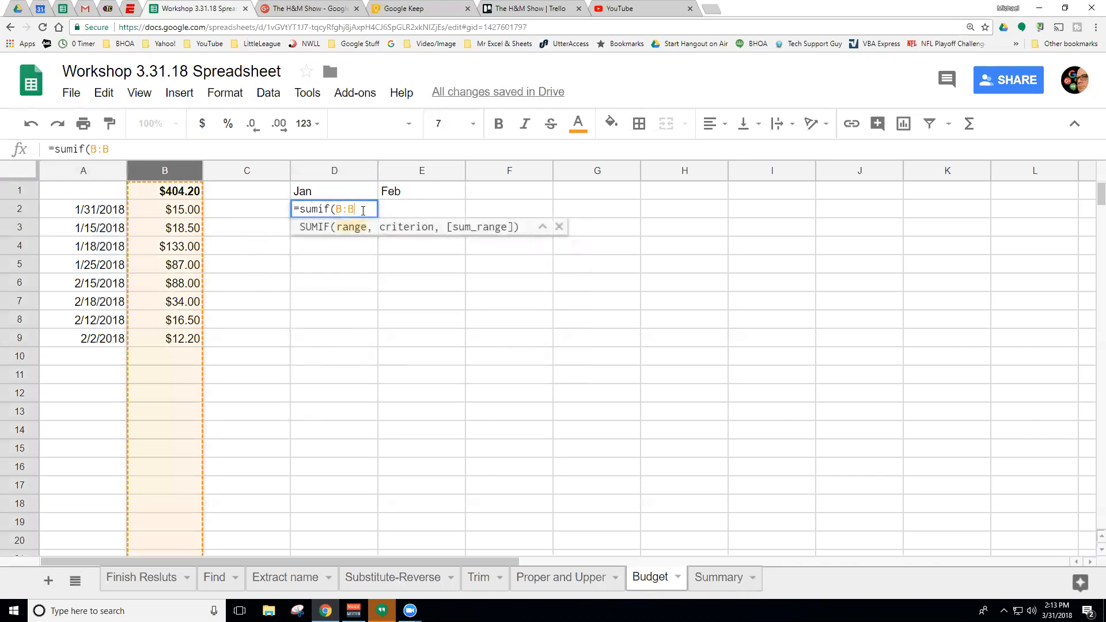
{"action": "type", "text": ","}
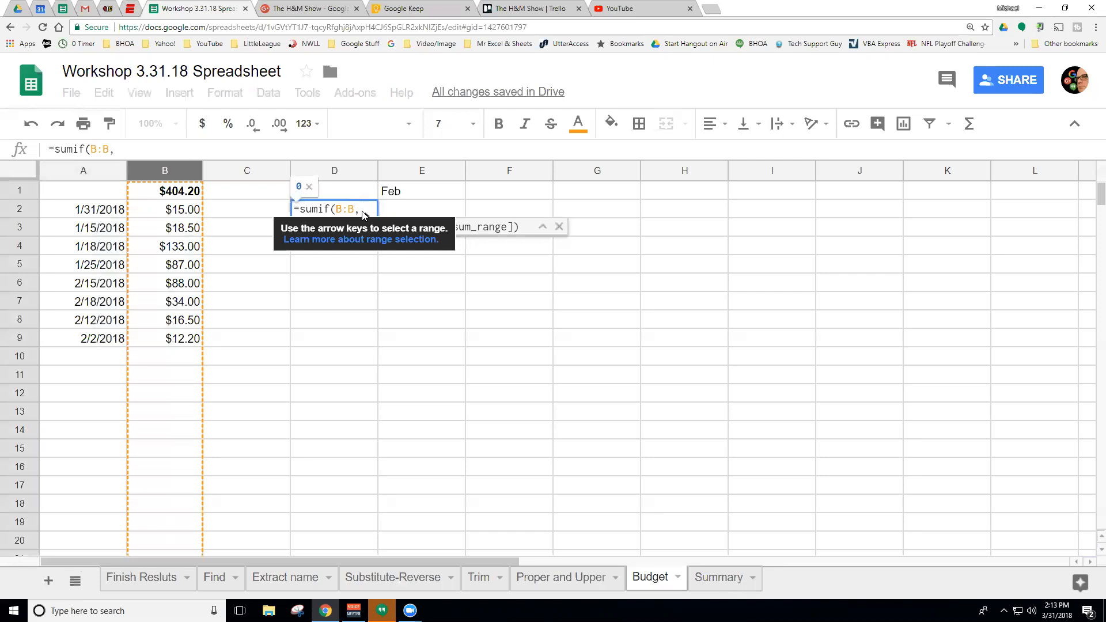
{"action": "type", "text": "month("}
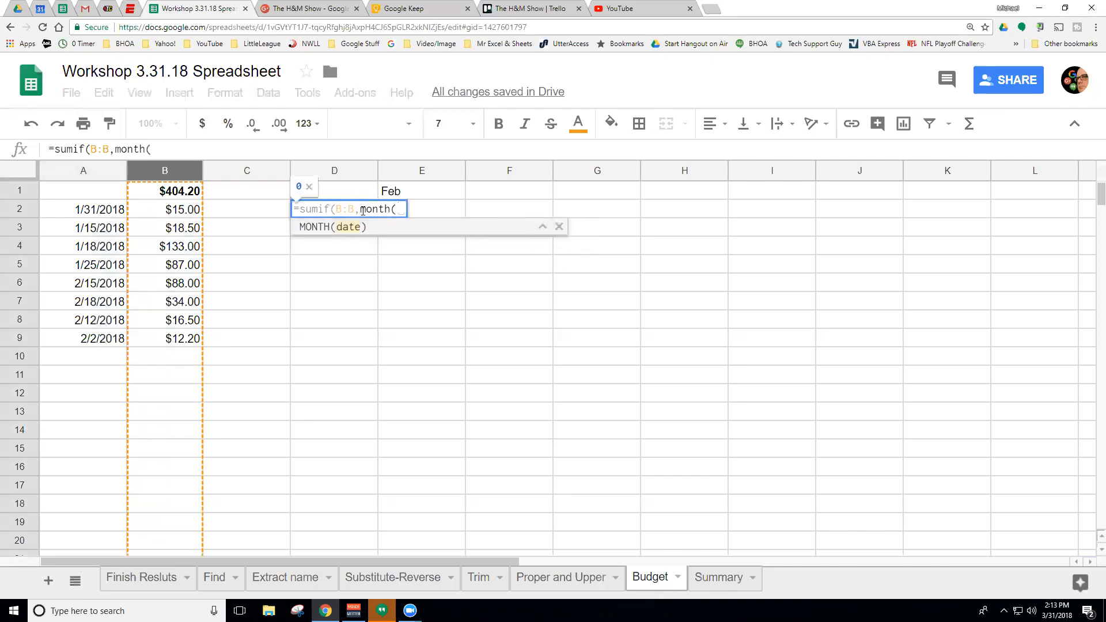
{"action": "left_click", "coordinate": [178, 213]}
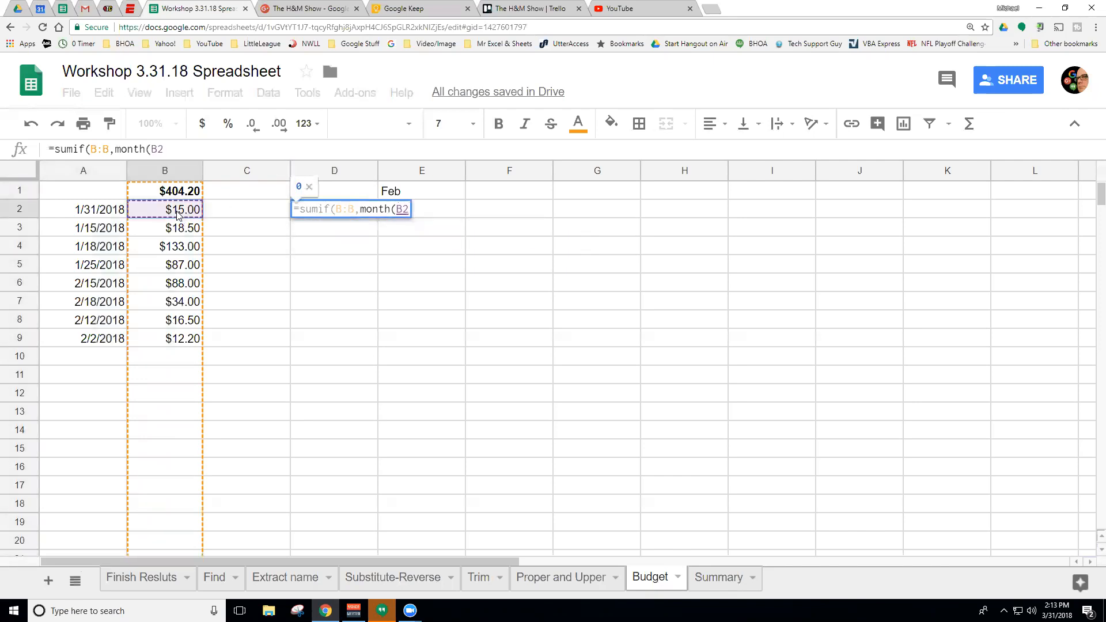
{"action": "type", "text": ")=1"}
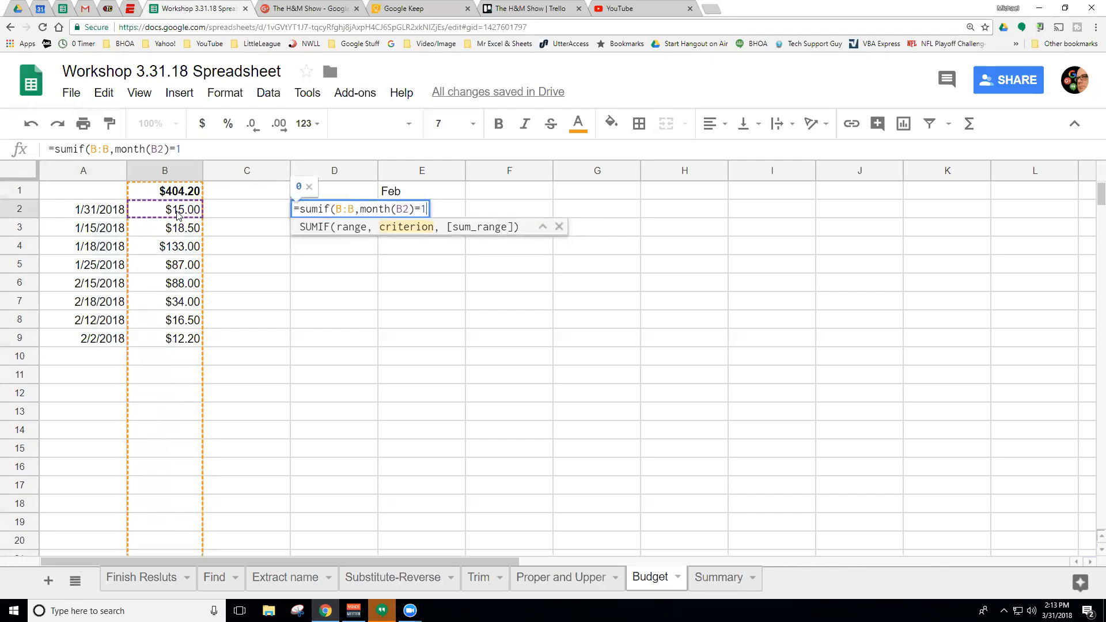
{"action": "type", "text": ","}
{"action": "key", "text": "BackSpace"}
{"action": "key", "text": "BackSpace"}
{"action": "type", "text": ")"}
{"action": "key", "text": "Return"}
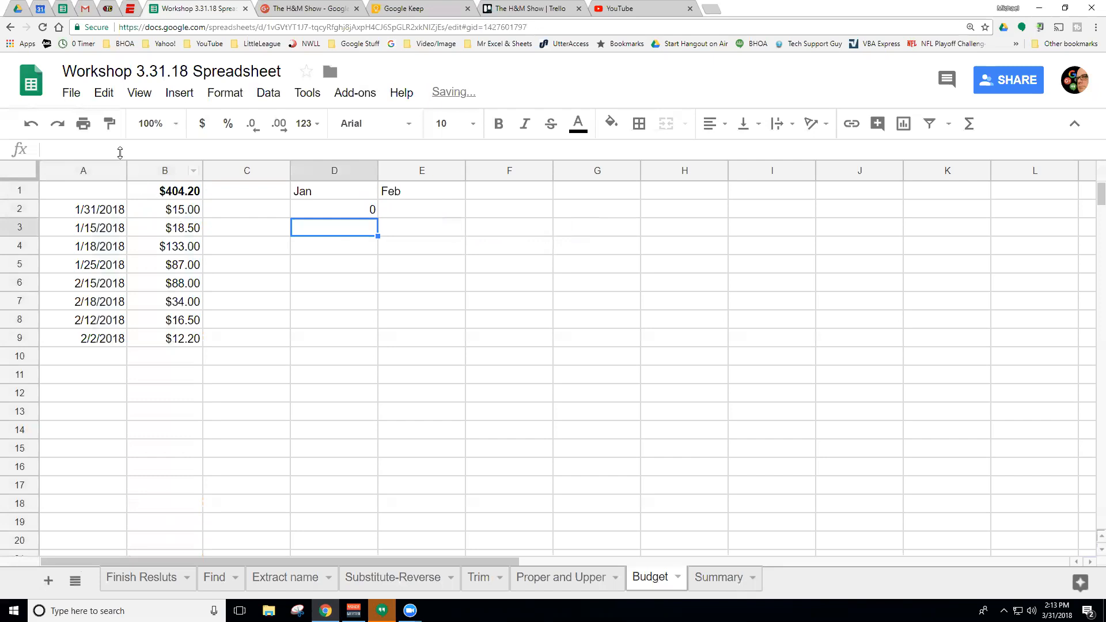
Add B:B as the sum range of the SUMIF formula in cell D2
{"action": "left_click", "coordinate": [334, 214]}
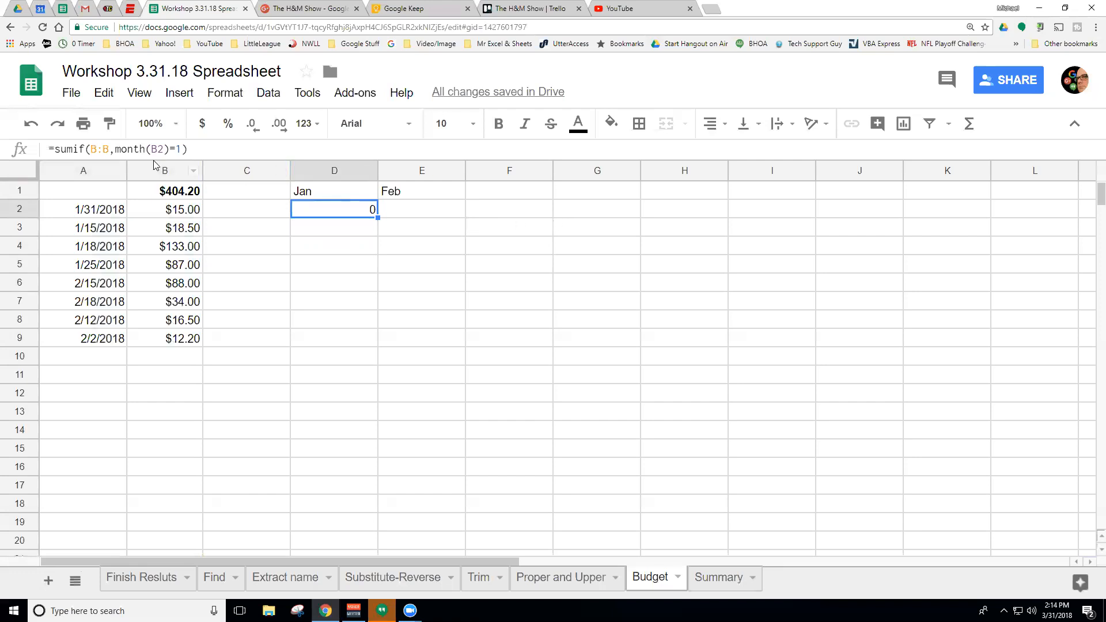
{"action": "left_click", "coordinate": [180, 149]}
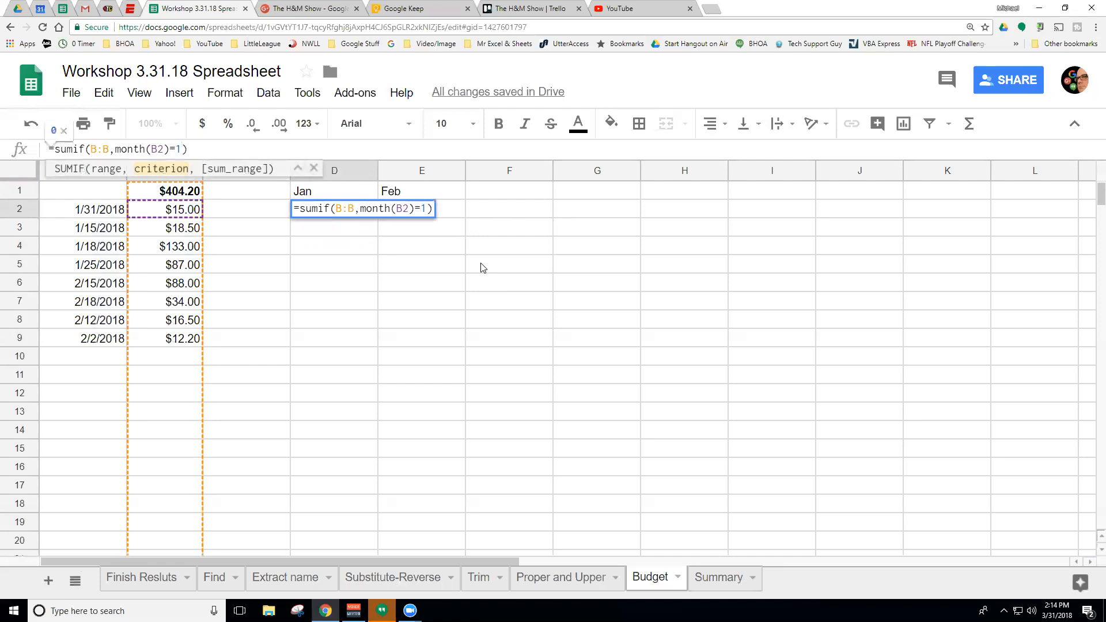
{"action": "type", "text": ","}
{"action": "type", "text": "B:B"}
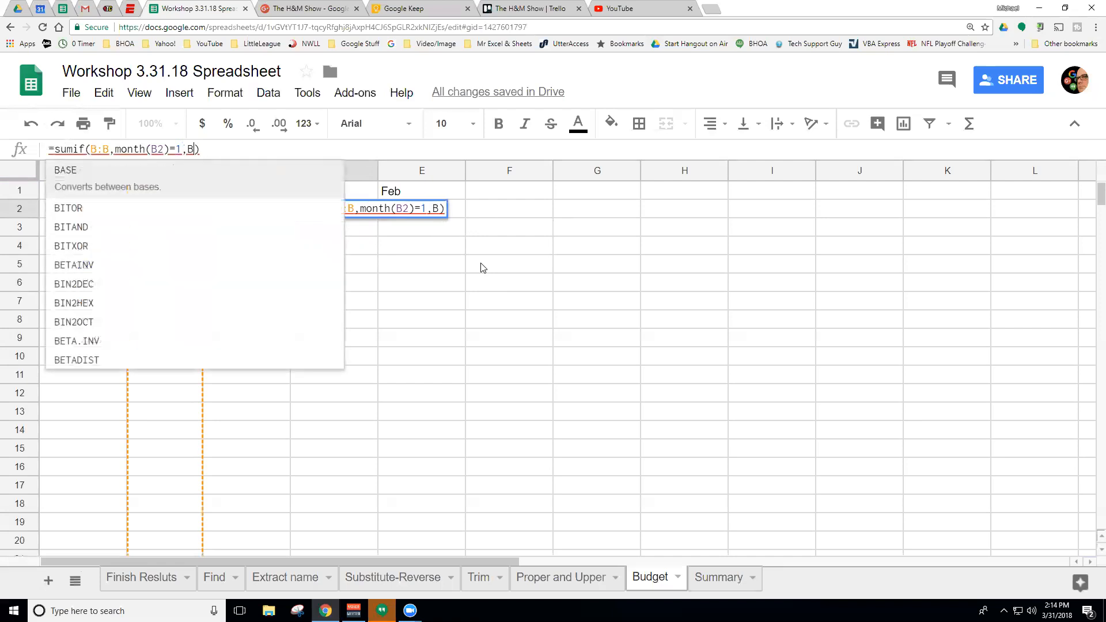
{"action": "key", "text": "Return"}
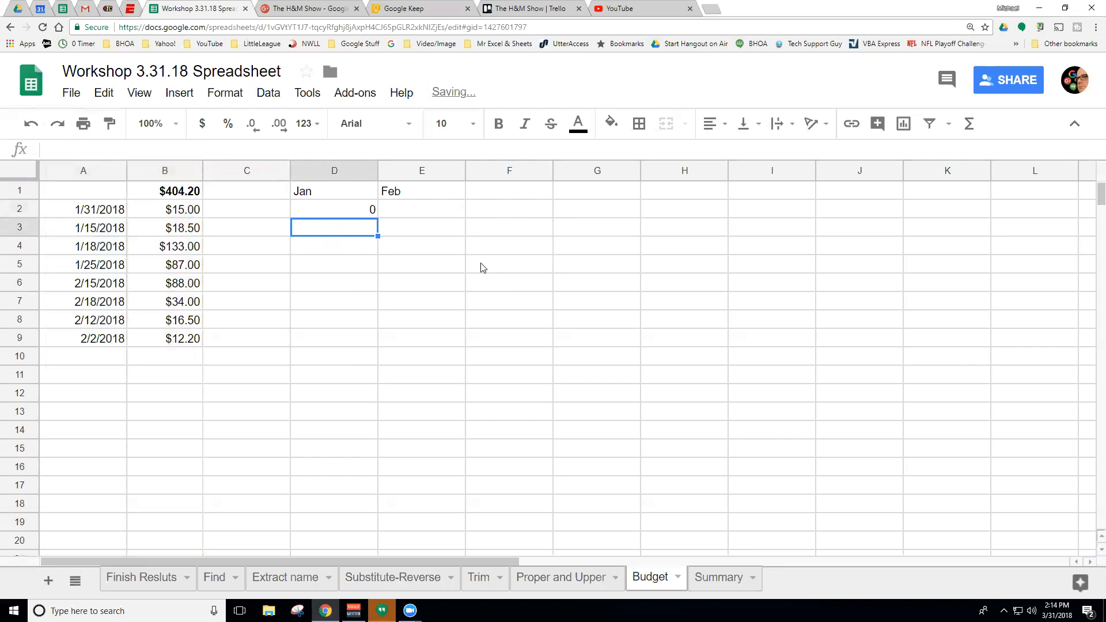
Open the SUMIF formula in cell D2 for editing and expand its function help to review the arguments
{"action": "left_click", "coordinate": [352, 211]}
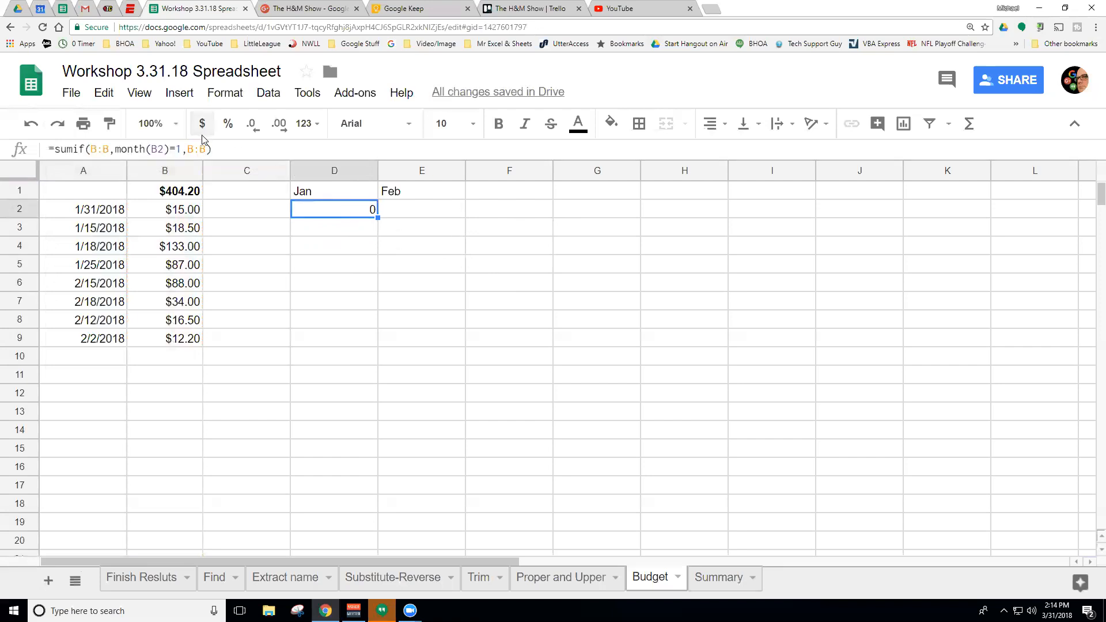
{"action": "left_click", "coordinate": [197, 148]}
{"action": "left_click", "coordinate": [450, 212]}
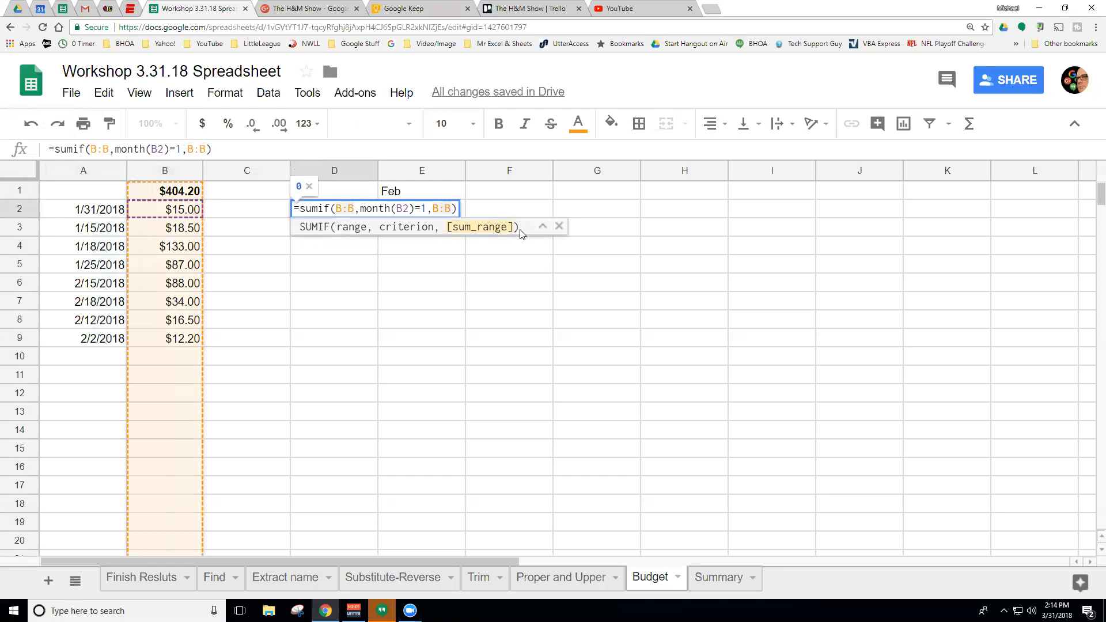
{"action": "left_click", "coordinate": [542, 226]}
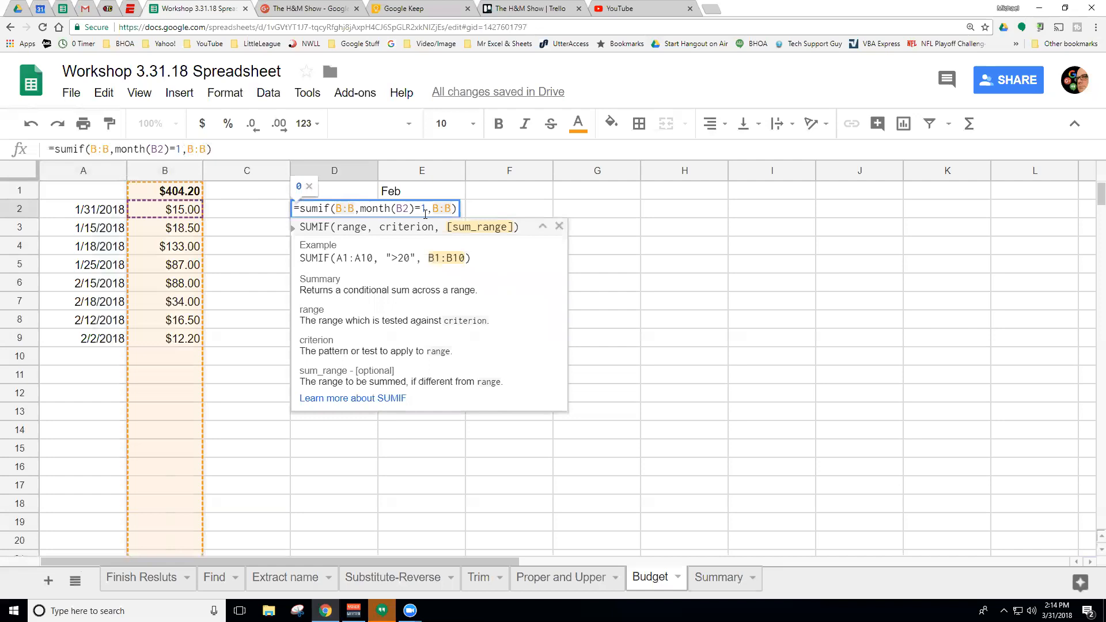
{"action": "left_click_drag", "start_coordinate": [427, 209], "coordinate": [360, 206]}
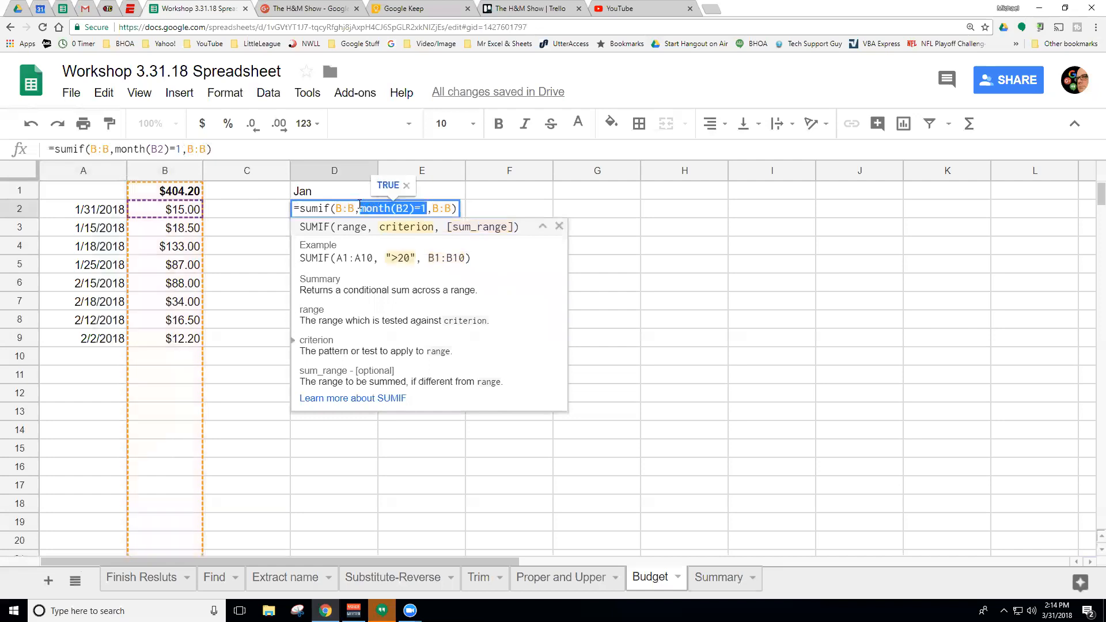
{"action": "type", "text": "date"}
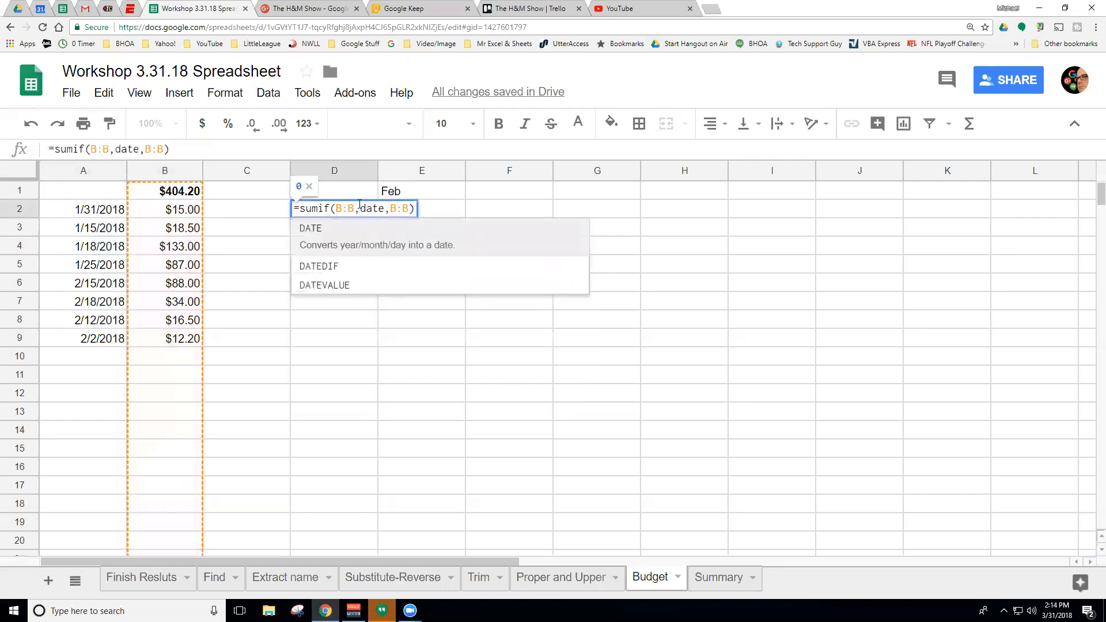
{"action": "type", "text": "("}
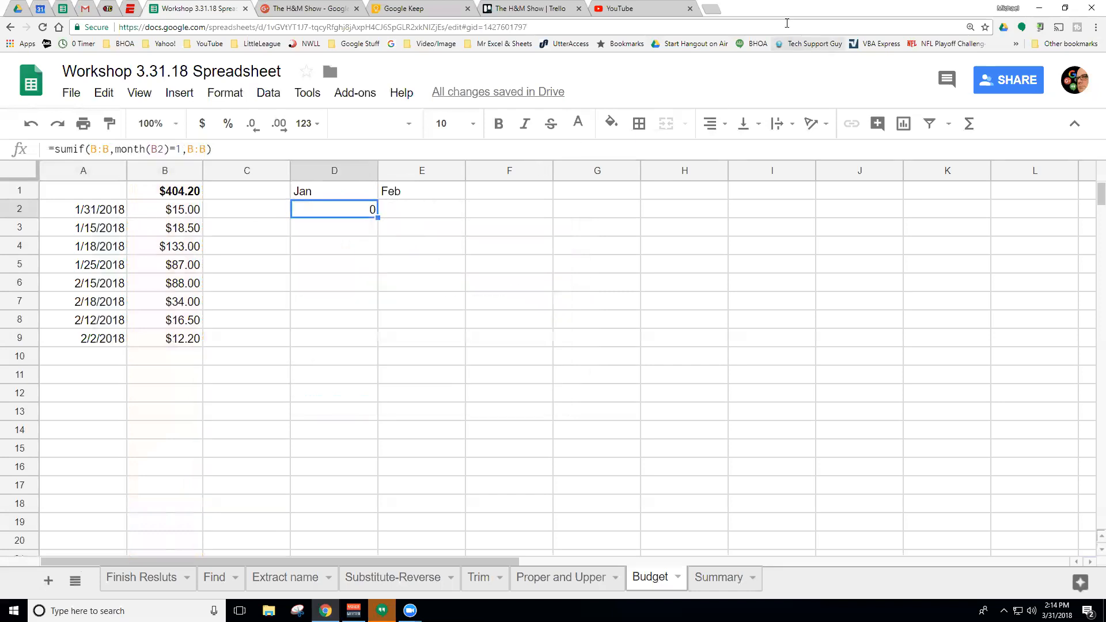
Search Google in a new browser tab for "google sheet formula sum data for specific month"
{"action": "left_click", "coordinate": [712, 8]}
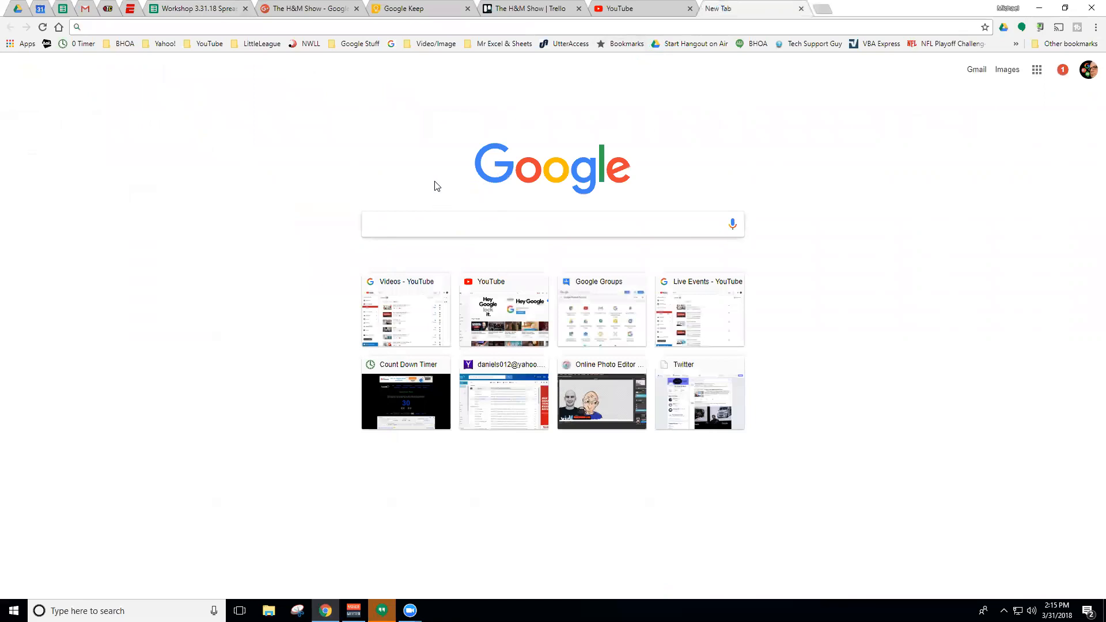
{"action": "type", "text": "sum data"}
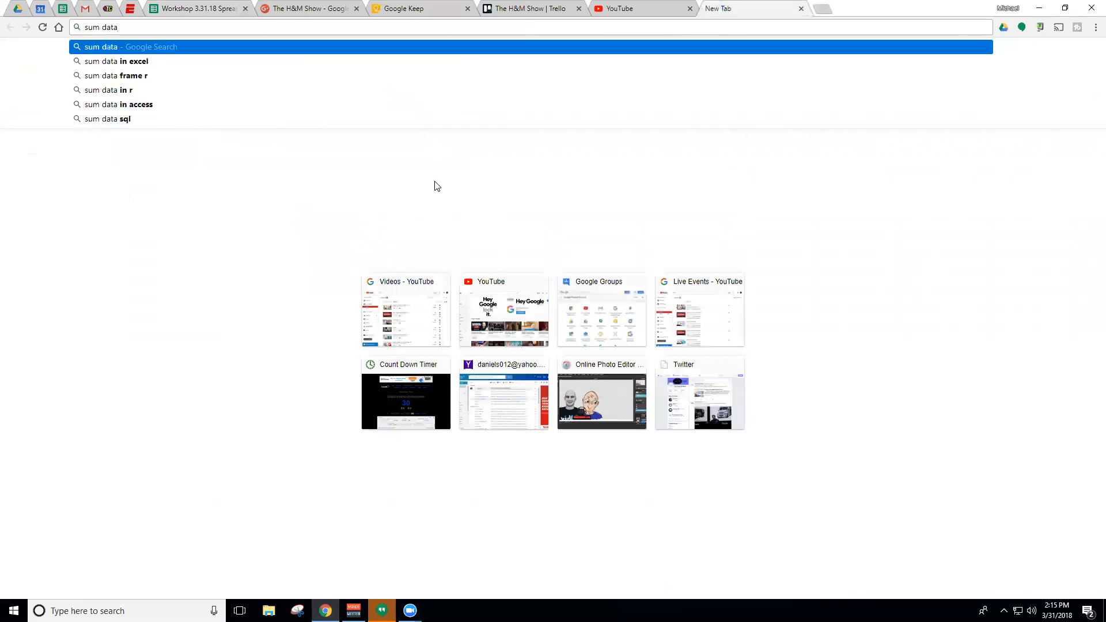
{"action": "type", "text": " for "}
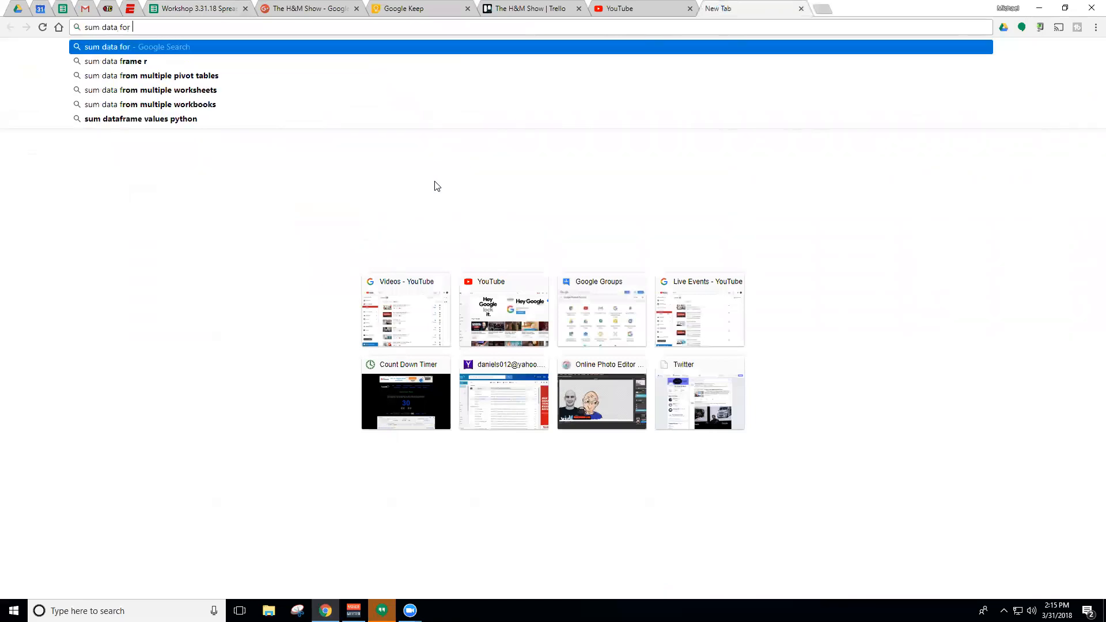
{"action": "type", "text": "specif"}
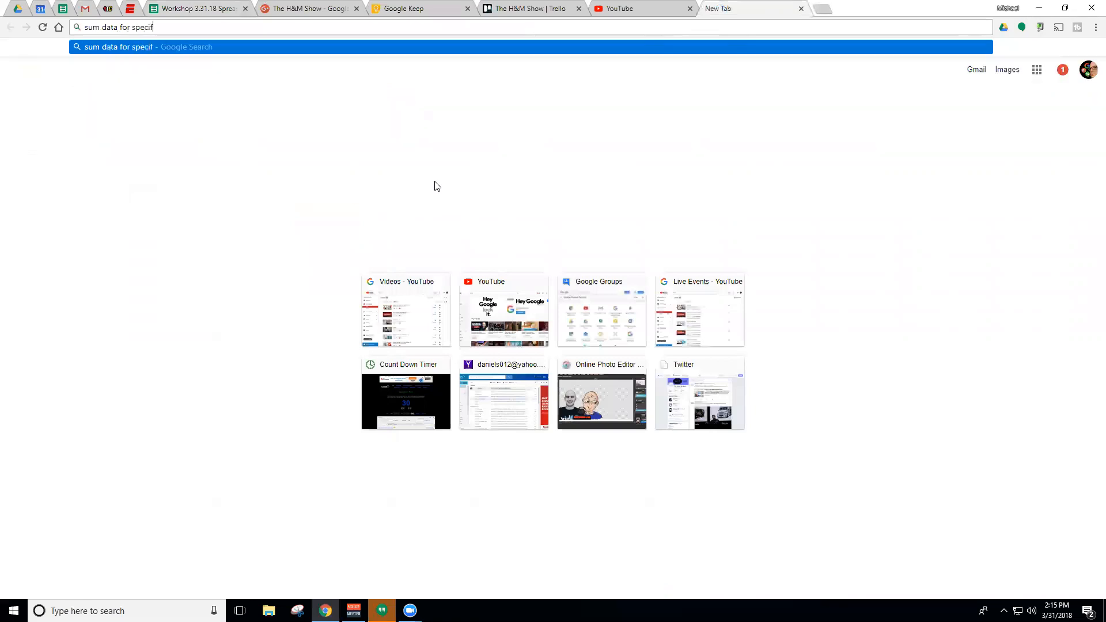
{"action": "type", "text": "ic month"}
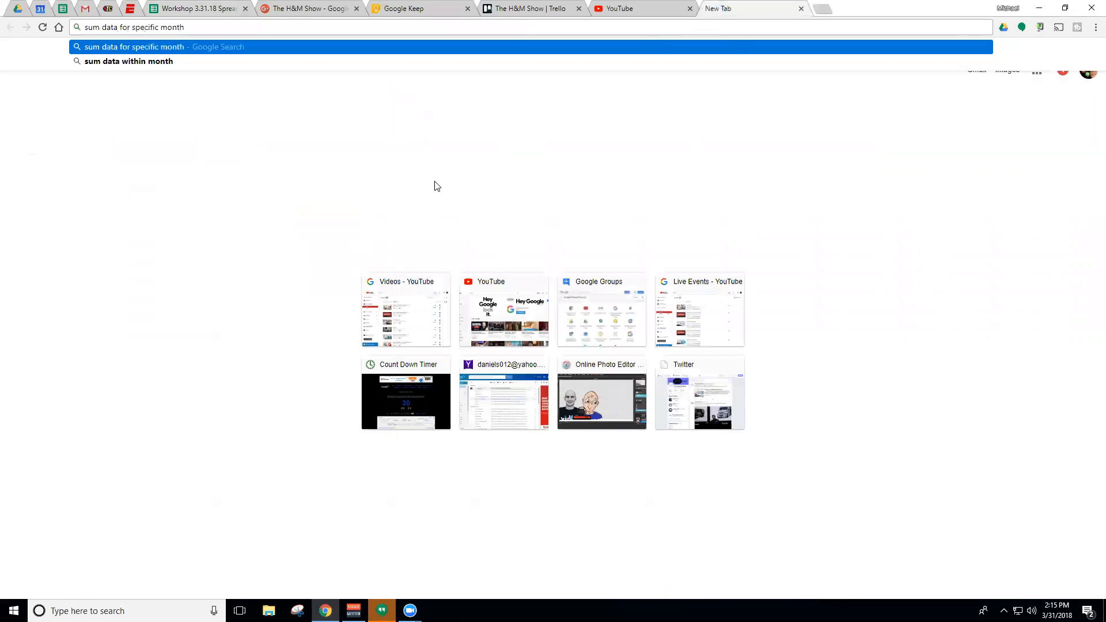
{"action": "left_click", "coordinate": [86, 27]}
{"action": "type", "text": "google sheet formula"}
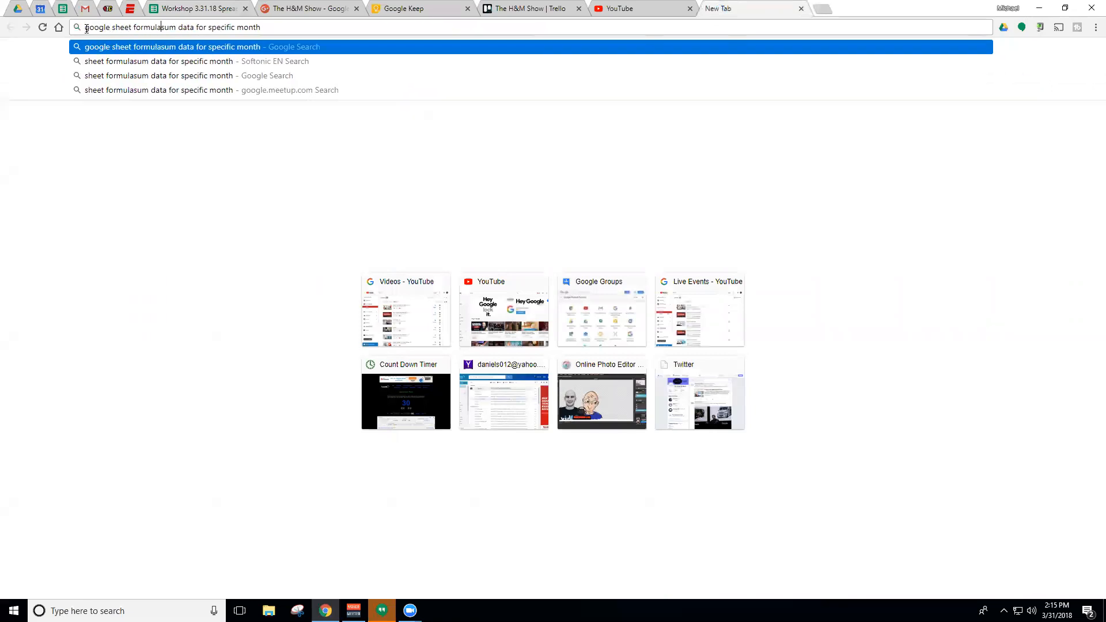
{"action": "key", "text": "Return"}
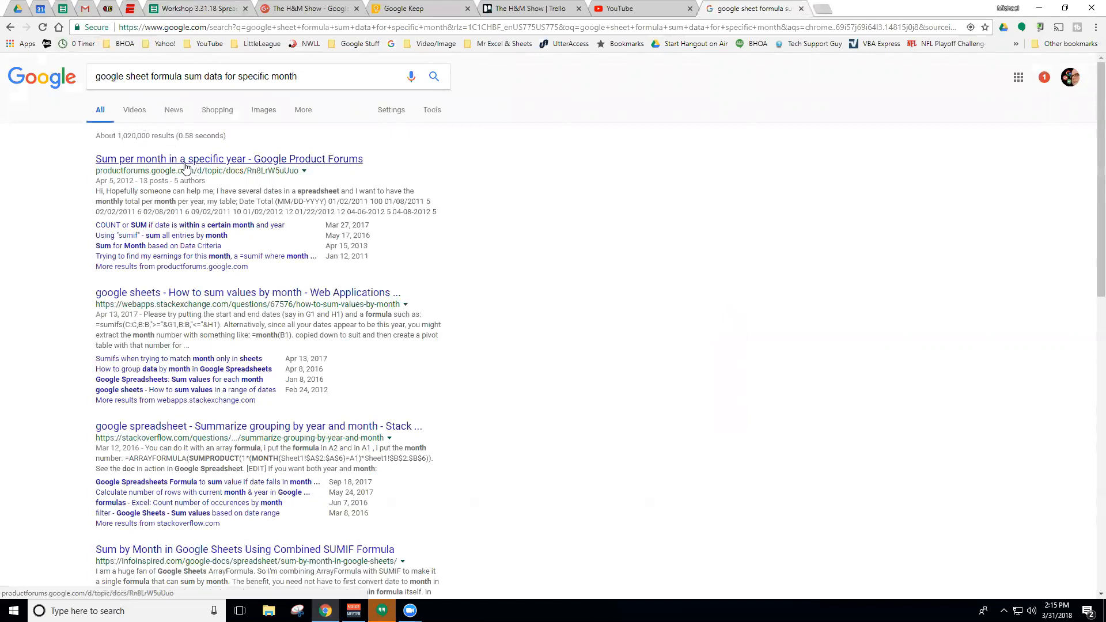
Open the Web Applications Stack Exchange result on summing values by month and read through its suggested formulas
{"action": "left_click", "coordinate": [269, 293]}
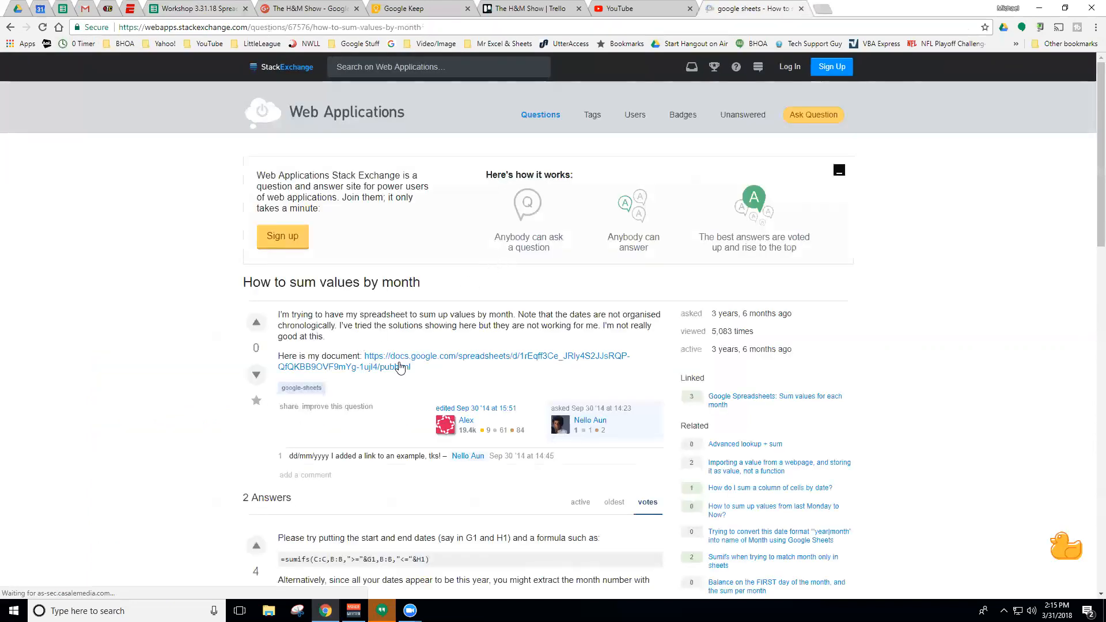
{"action": "scroll", "coordinate": [334, 300], "scroll_direction": "down", "scroll_amount": 5}
{"action": "scroll", "coordinate": [334, 300], "scroll_direction": "down", "scroll_amount": 1}
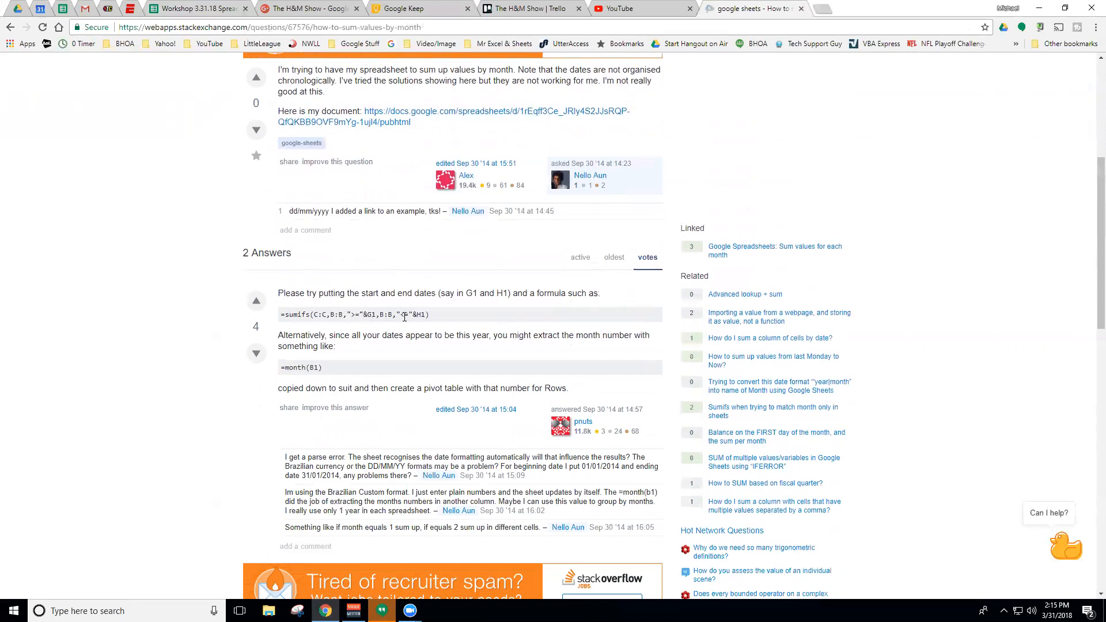
{"action": "scroll", "coordinate": [422, 316], "scroll_direction": "down", "scroll_amount": 1}
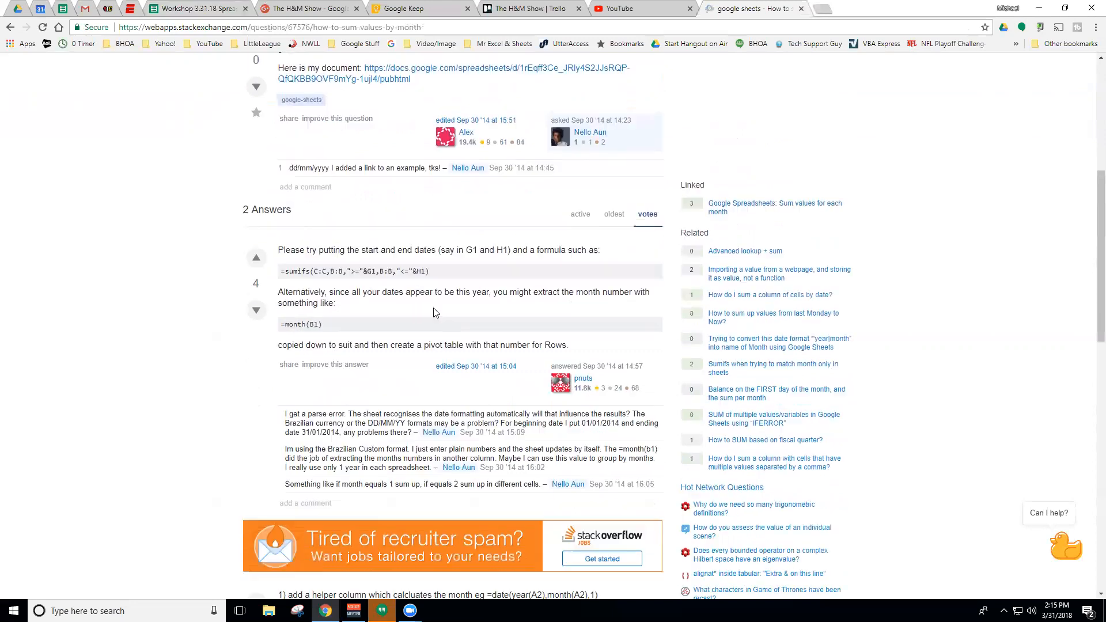
{"action": "scroll", "coordinate": [358, 321], "scroll_direction": "down", "scroll_amount": 1}
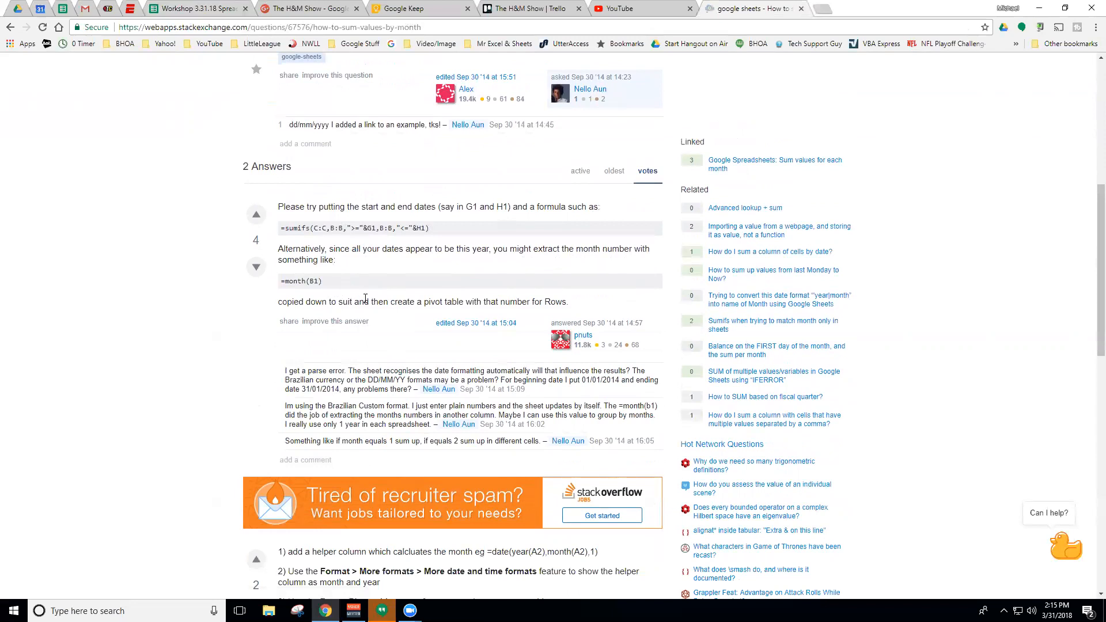
{"action": "scroll", "coordinate": [365, 299], "scroll_direction": "down", "scroll_amount": 5}
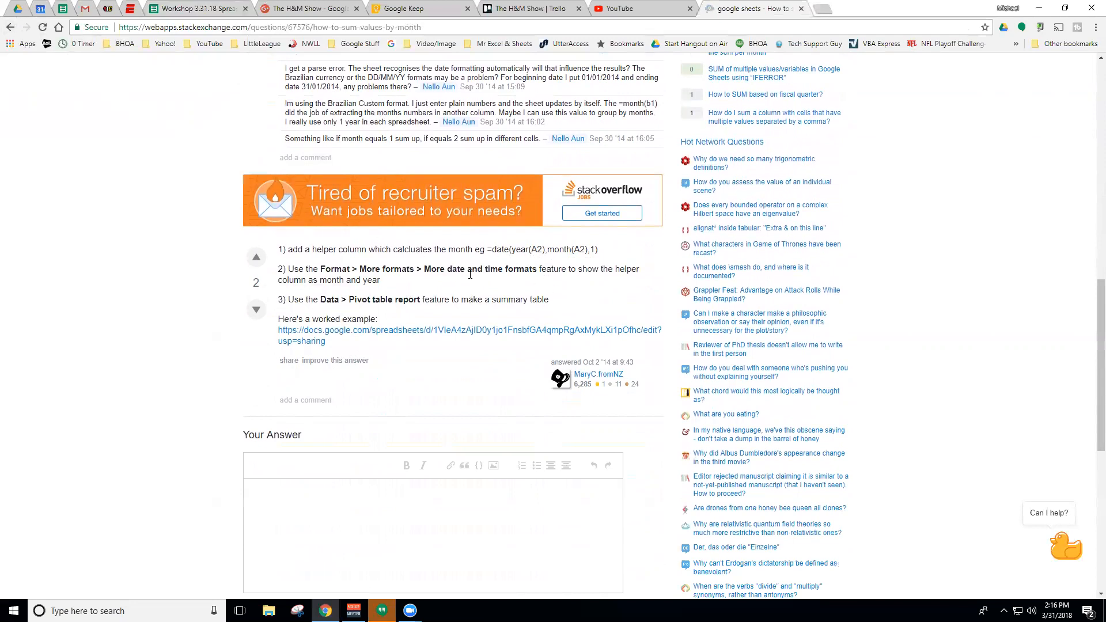
{"action": "scroll", "coordinate": [470, 275], "scroll_direction": "up", "scroll_amount": 2}
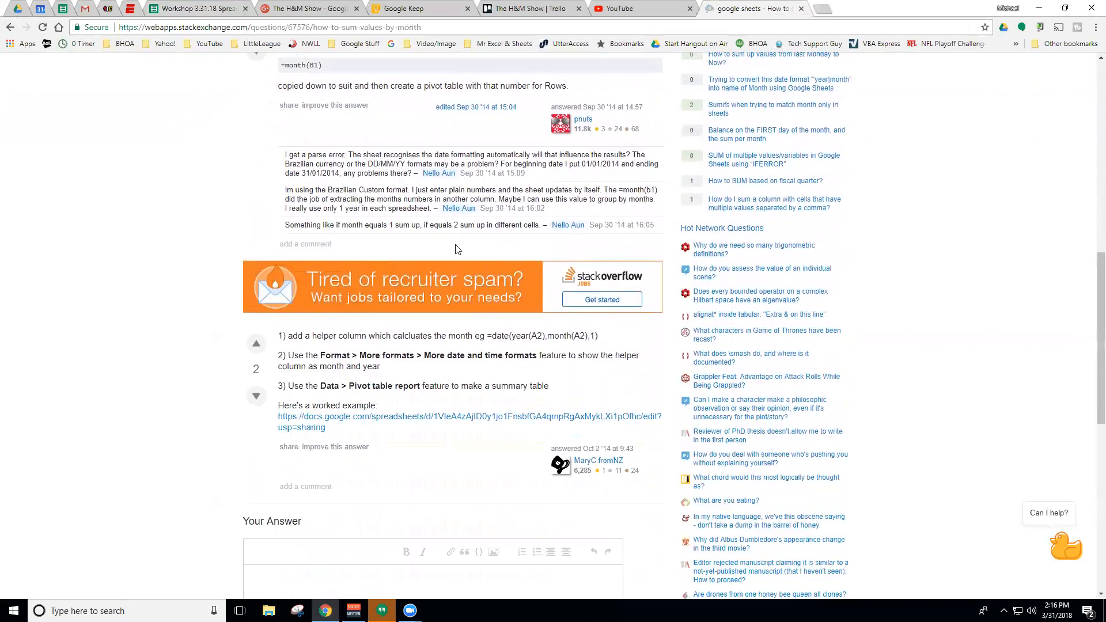
Return to the search results and open the article "Sum by Month in Google Sheets Using Combined SUMIF Formula"
{"action": "left_click", "coordinate": [11, 27]}
{"action": "scroll", "coordinate": [339, 351], "scroll_direction": "down", "scroll_amount": 2}
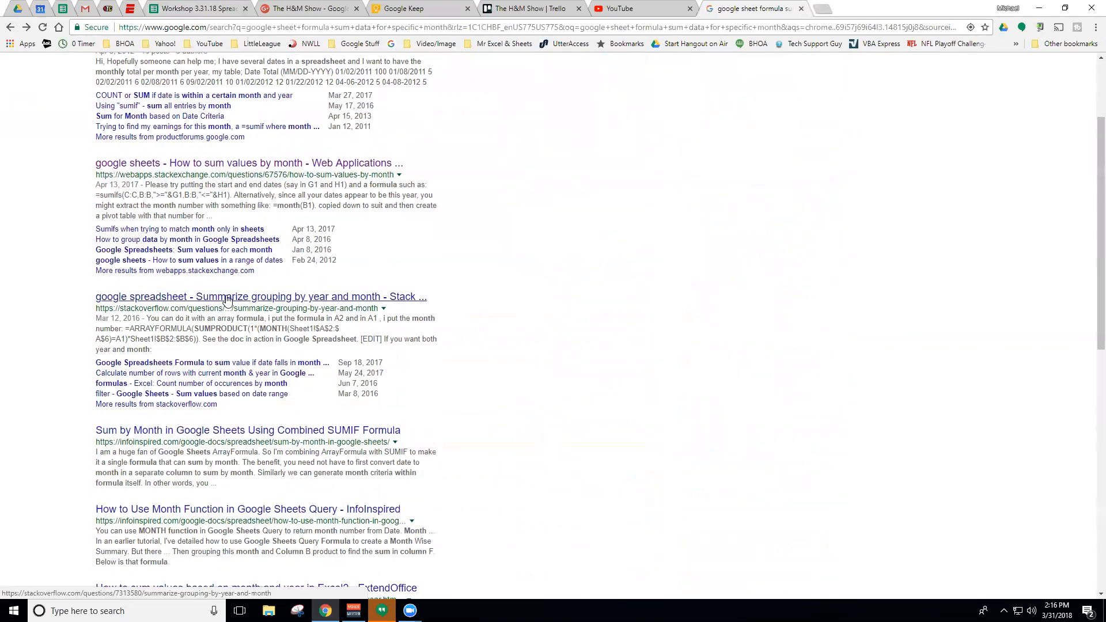
{"action": "scroll", "coordinate": [227, 301], "scroll_direction": "down", "scroll_amount": 2}
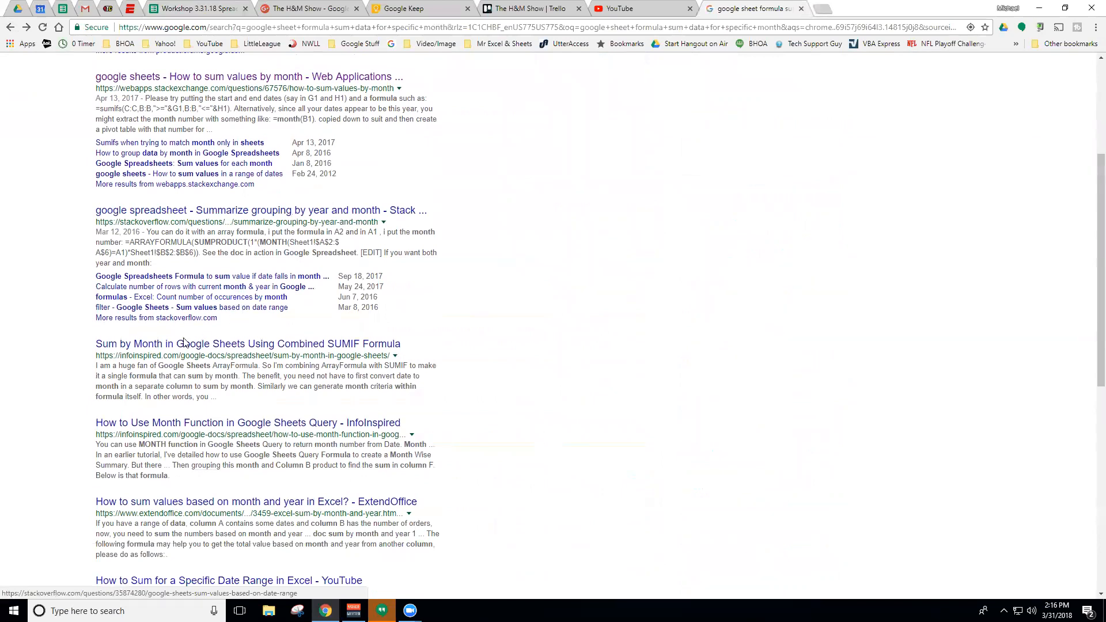
{"action": "left_click", "coordinate": [207, 346]}
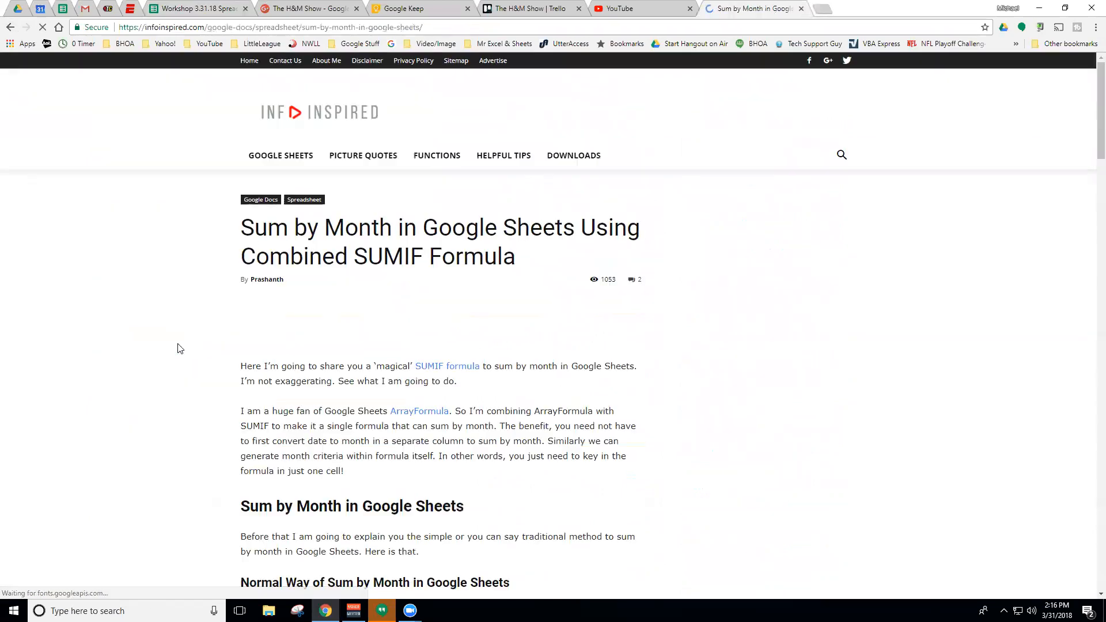
Read through the article's normal and advanced ways of summing by month with ArrayFormula, UNIQUE and SUMIF
{"action": "scroll", "coordinate": [378, 344], "scroll_direction": "down", "scroll_amount": 3}
{"action": "scroll", "coordinate": [375, 301], "scroll_direction": "down", "scroll_amount": 3}
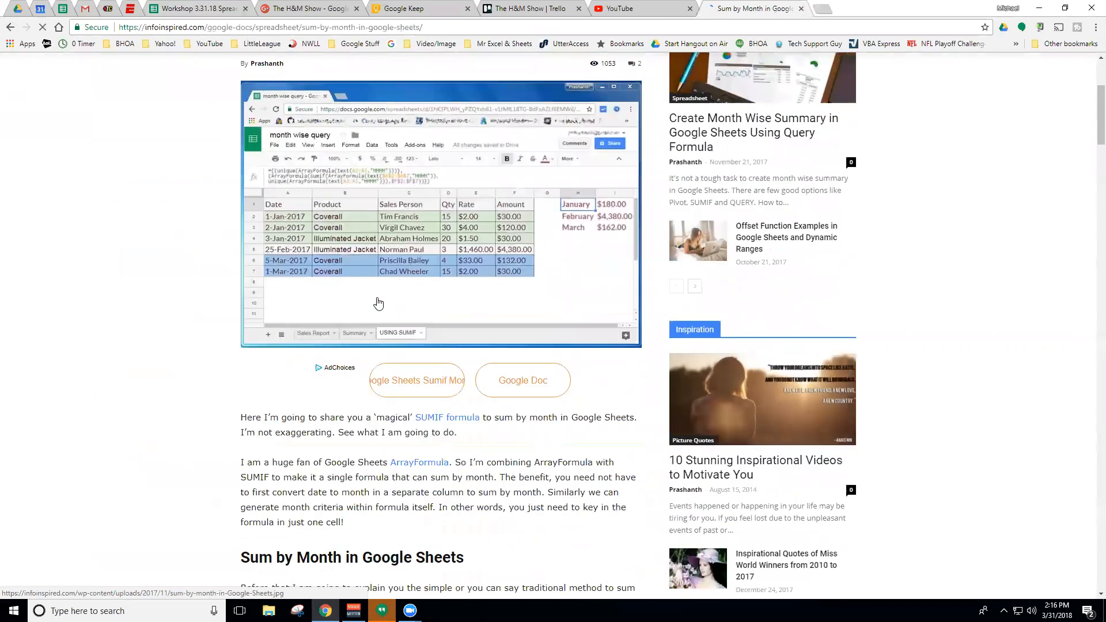
{"action": "scroll", "coordinate": [375, 297], "scroll_direction": "down", "scroll_amount": 6}
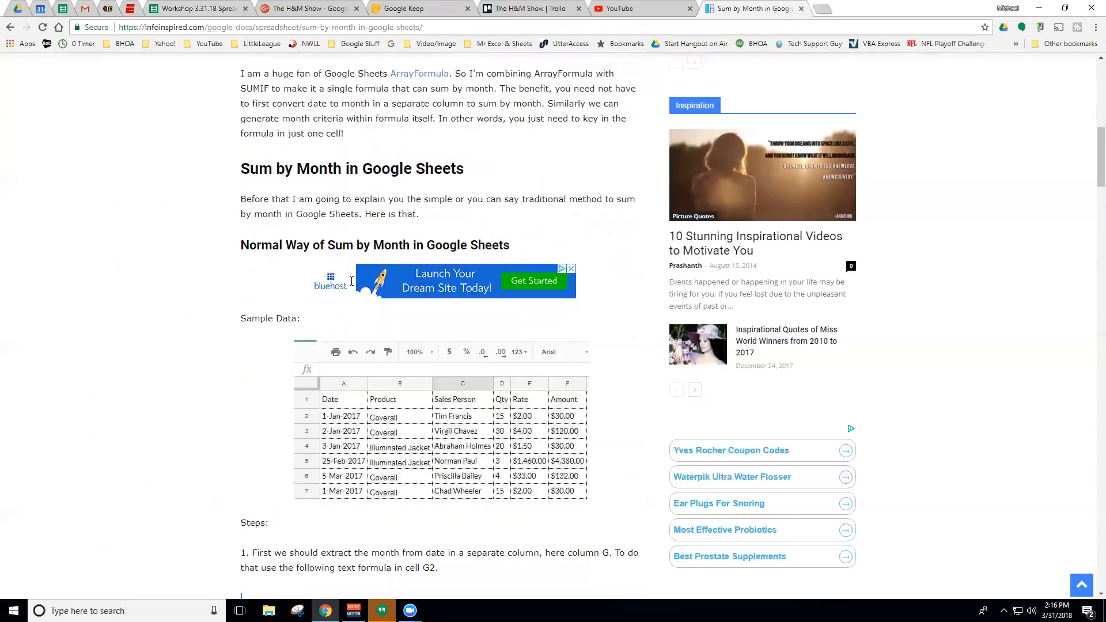
{"action": "scroll", "coordinate": [299, 270], "scroll_direction": "down", "scroll_amount": 4}
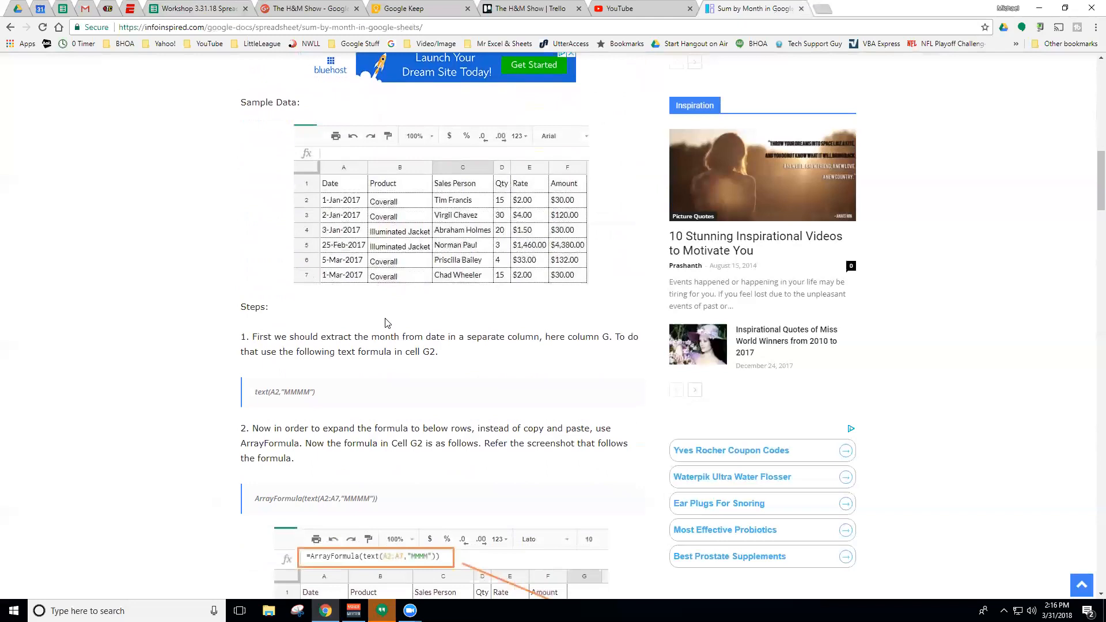
{"action": "scroll", "coordinate": [386, 323], "scroll_direction": "down", "scroll_amount": 1}
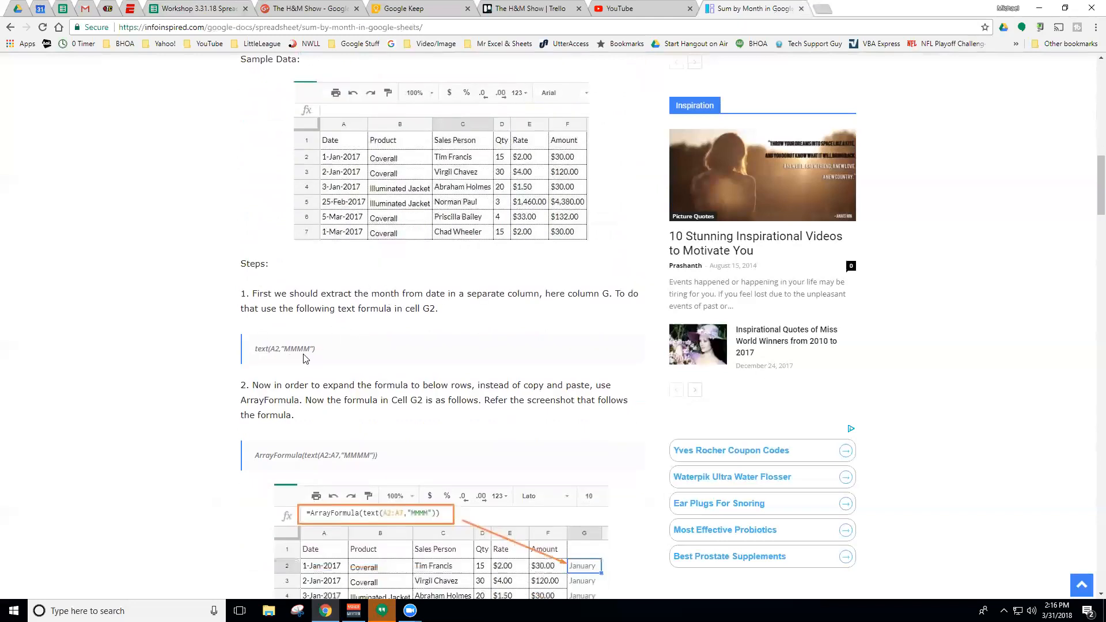
{"action": "scroll", "coordinate": [403, 345], "scroll_direction": "down", "scroll_amount": 1}
{"action": "scroll", "coordinate": [372, 326], "scroll_direction": "down", "scroll_amount": 4}
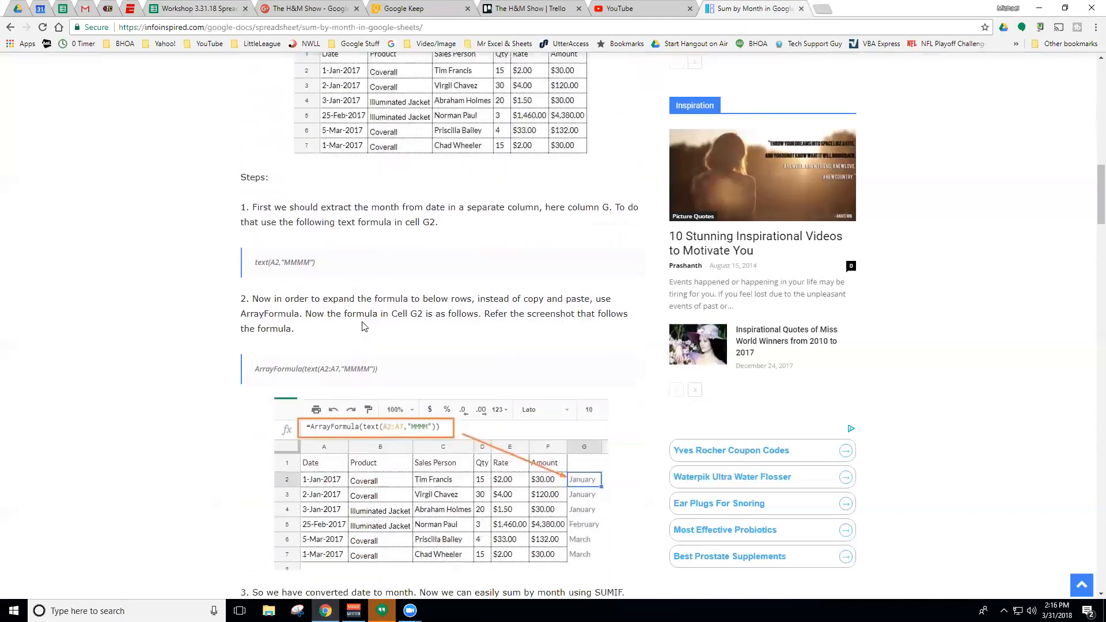
{"action": "scroll", "coordinate": [357, 328], "scroll_direction": "down", "scroll_amount": 1}
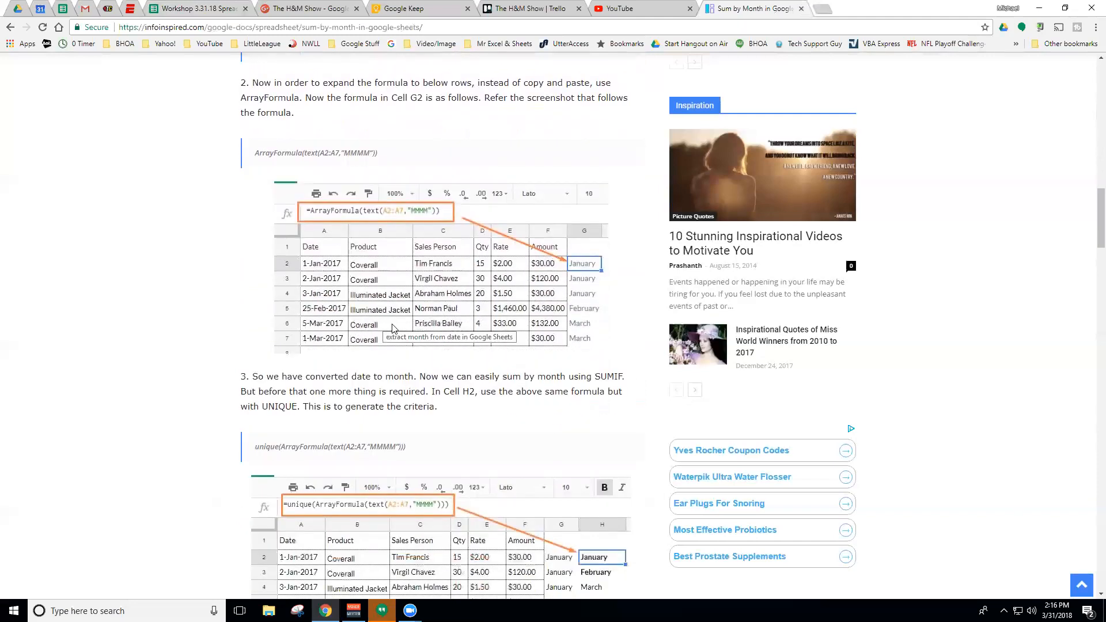
{"action": "scroll", "coordinate": [380, 327], "scroll_direction": "down", "scroll_amount": 5}
{"action": "scroll", "coordinate": [385, 327], "scroll_direction": "down", "scroll_amount": 12}
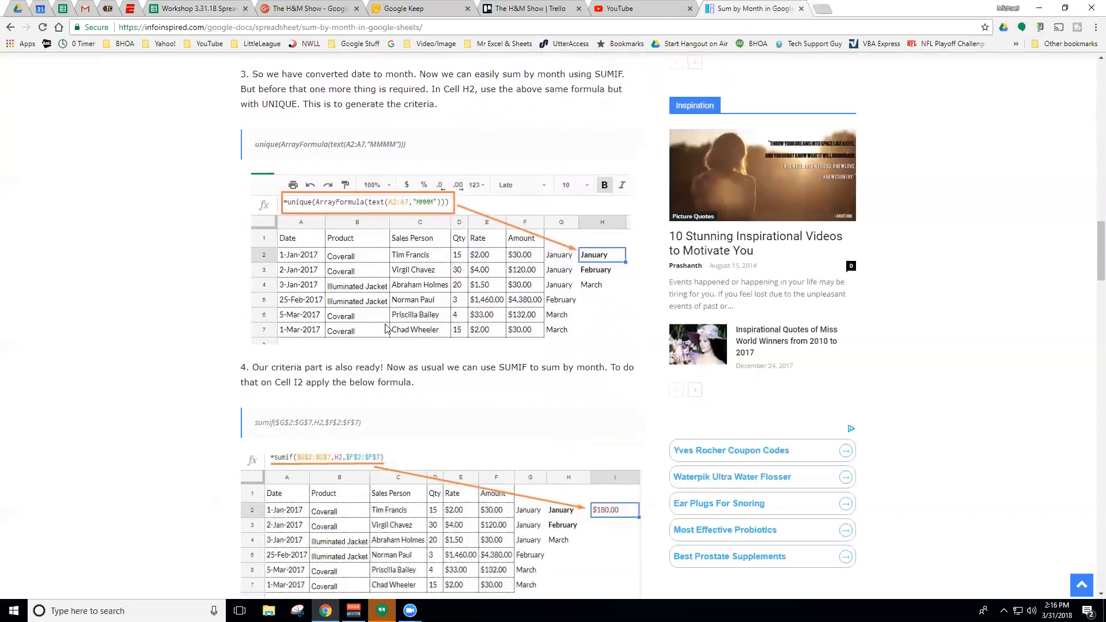
{"action": "scroll", "coordinate": [385, 324], "scroll_direction": "down", "scroll_amount": 12}
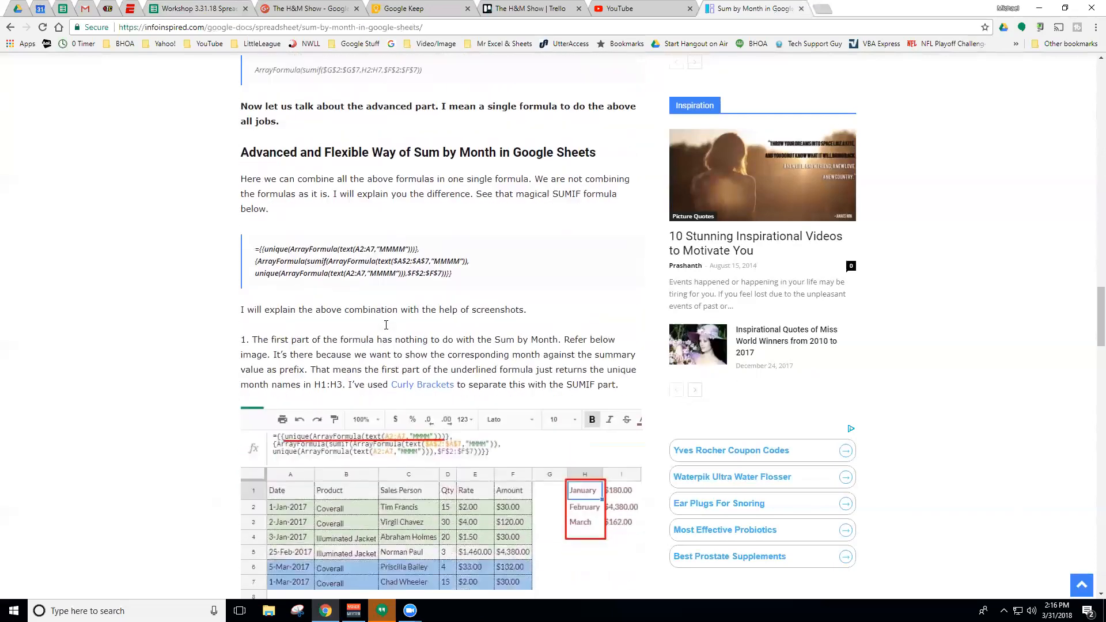
{"action": "scroll", "coordinate": [390, 333], "scroll_direction": "down", "scroll_amount": 9}
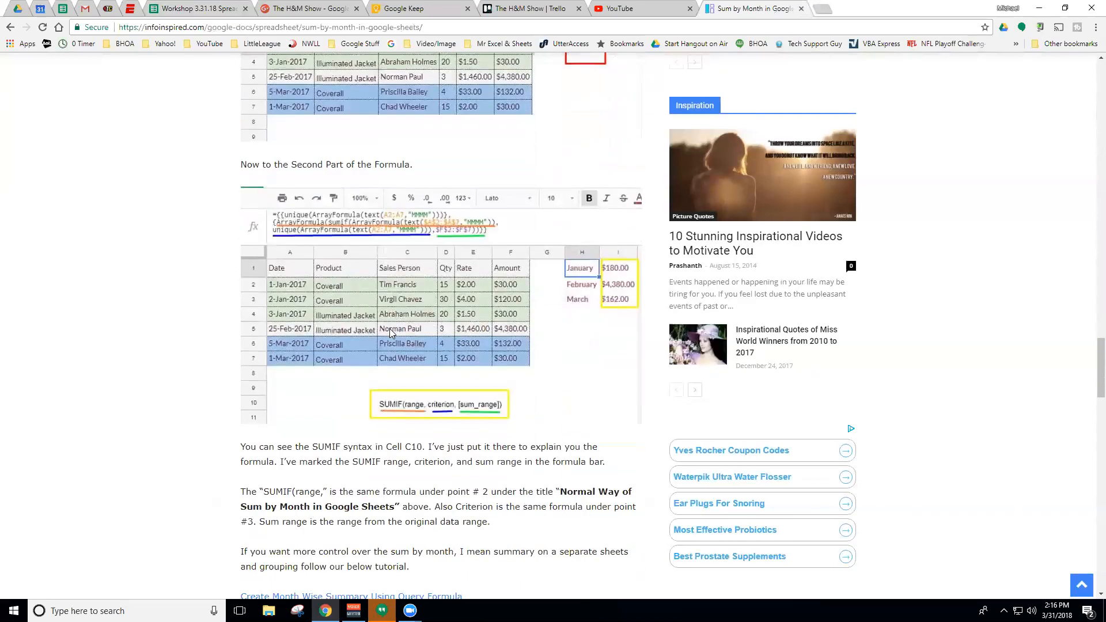
Return to the search results, open ExtendOffice's article on summing values by month and year in Excel, and examine its SUMPRODUCT formula
{"action": "left_click", "coordinate": [10, 28]}
{"action": "scroll", "coordinate": [305, 319], "scroll_direction": "down", "scroll_amount": 2}
{"action": "scroll", "coordinate": [328, 315], "scroll_direction": "down", "scroll_amount": 1}
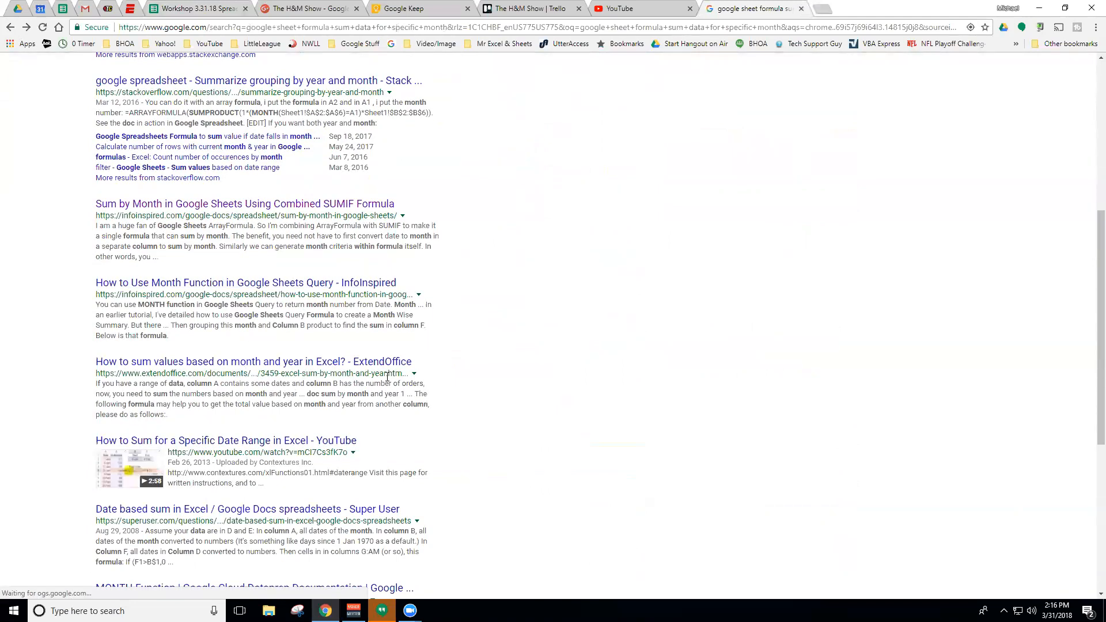
{"action": "scroll", "coordinate": [350, 353], "scroll_direction": "down", "scroll_amount": 2}
{"action": "left_click", "coordinate": [241, 277]}
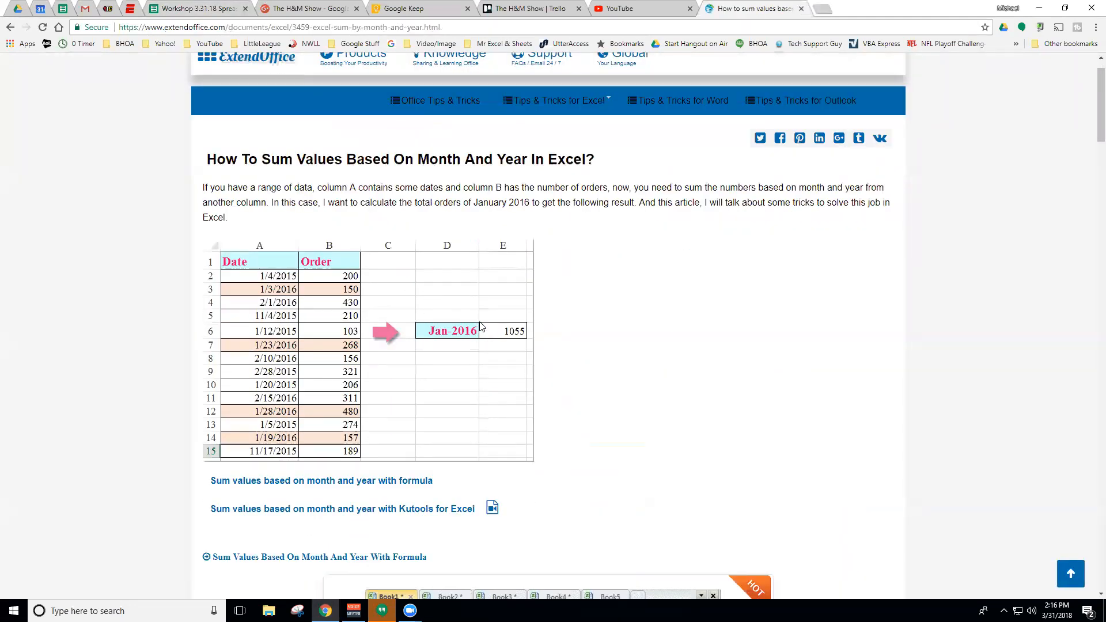
{"action": "scroll", "coordinate": [465, 309], "scroll_direction": "down", "scroll_amount": 3}
{"action": "scroll", "coordinate": [429, 269], "scroll_direction": "down", "scroll_amount": 3}
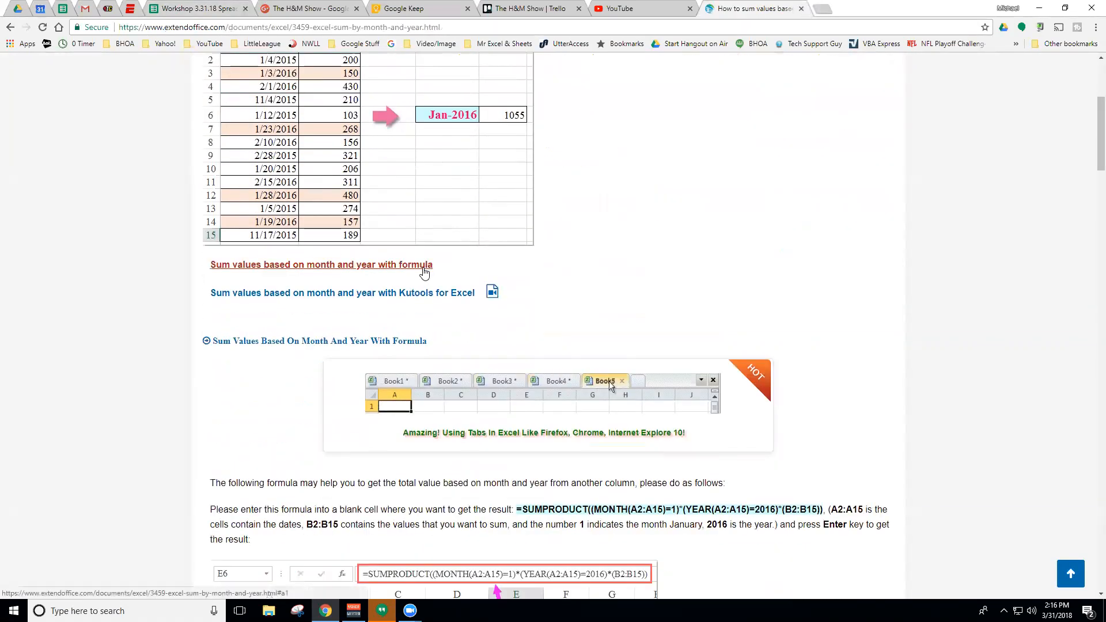
{"action": "scroll", "coordinate": [426, 269], "scroll_direction": "down", "scroll_amount": 5}
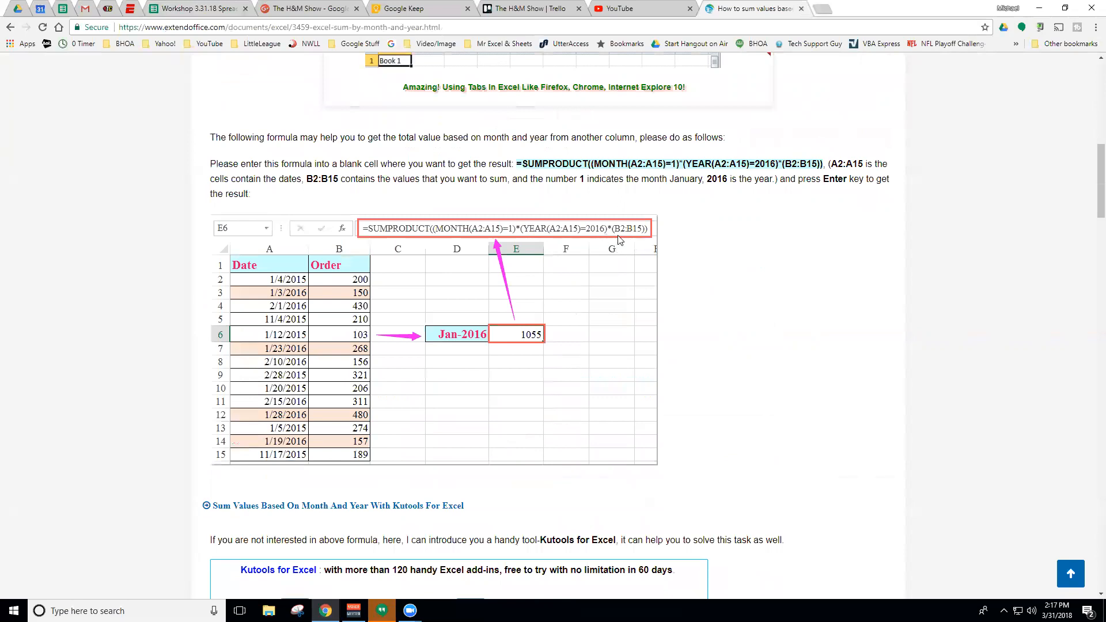
Read through the article's Kutools for Excel method for summing by month and year, and return to its SUMPRODUCT formula
{"action": "scroll", "coordinate": [577, 333], "scroll_direction": "down", "scroll_amount": 6}
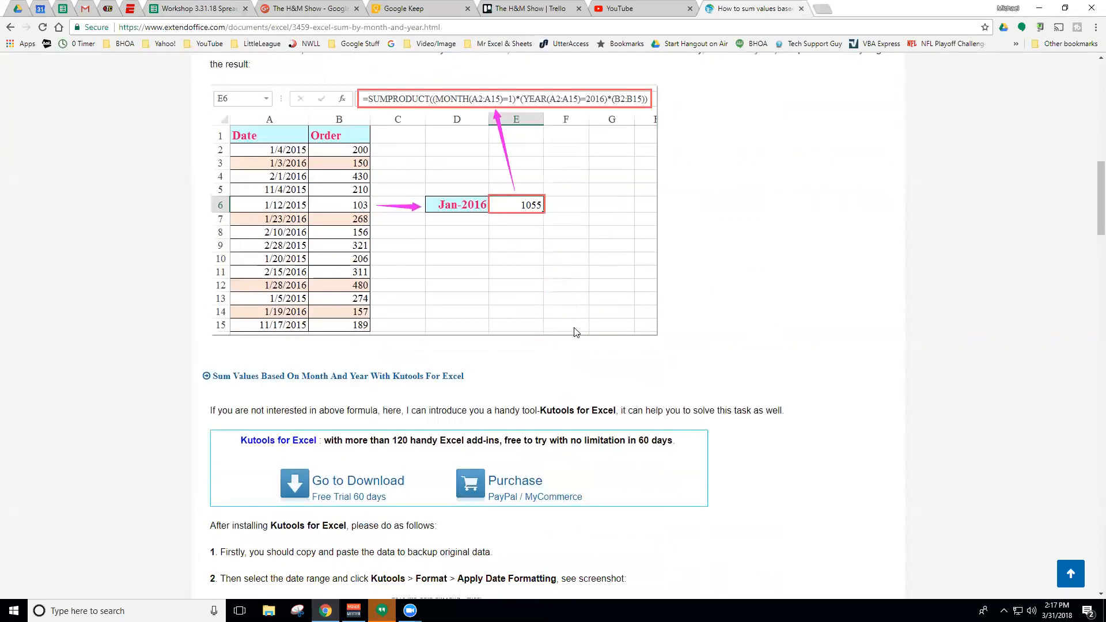
{"action": "scroll", "coordinate": [576, 328], "scroll_direction": "down", "scroll_amount": 7}
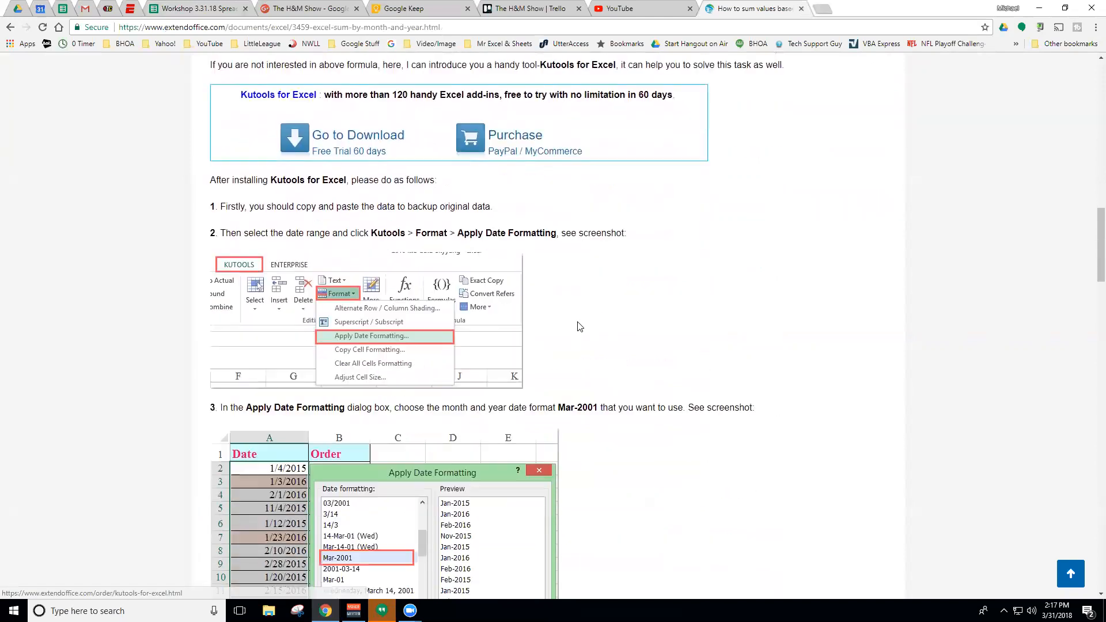
{"action": "scroll", "coordinate": [610, 325], "scroll_direction": "down", "scroll_amount": 6}
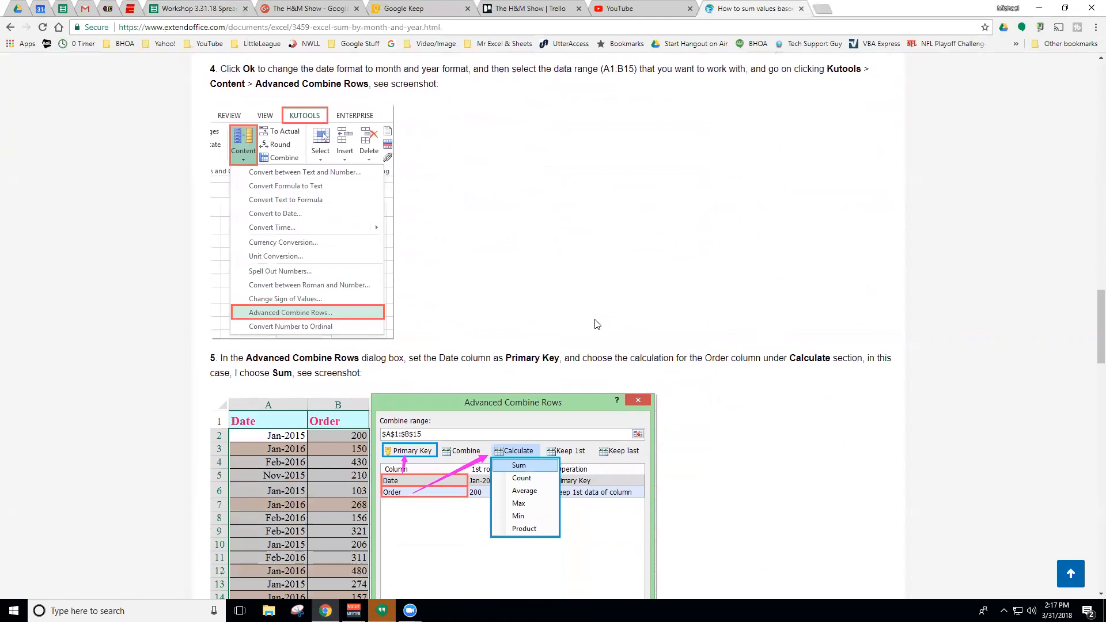
{"action": "scroll", "coordinate": [596, 324], "scroll_direction": "down", "scroll_amount": 5}
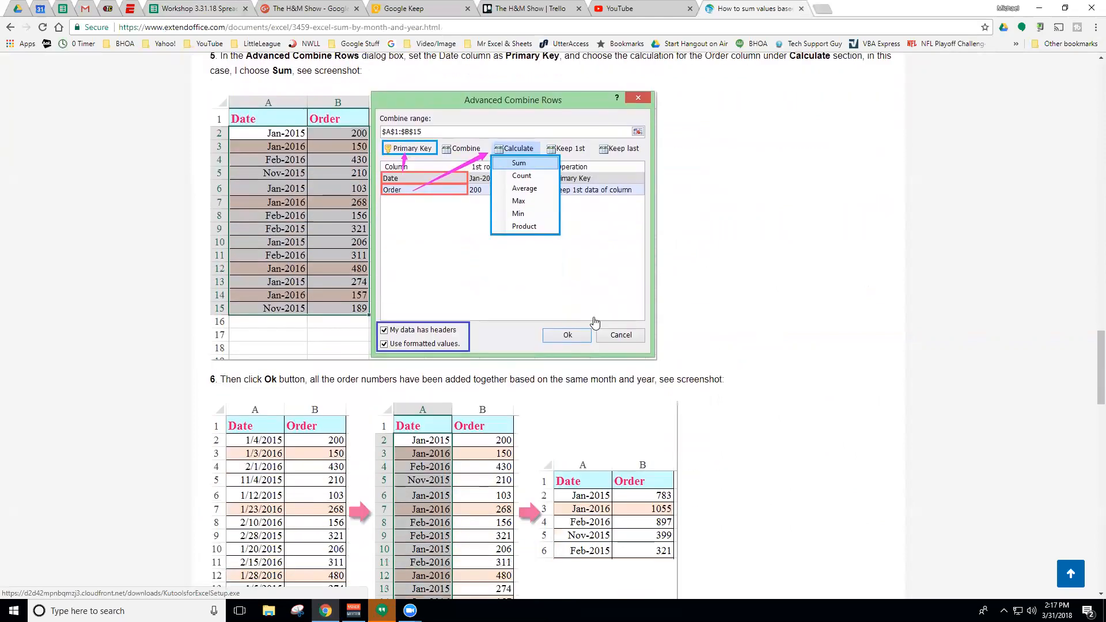
{"action": "scroll", "coordinate": [595, 321], "scroll_direction": "up", "scroll_amount": 11}
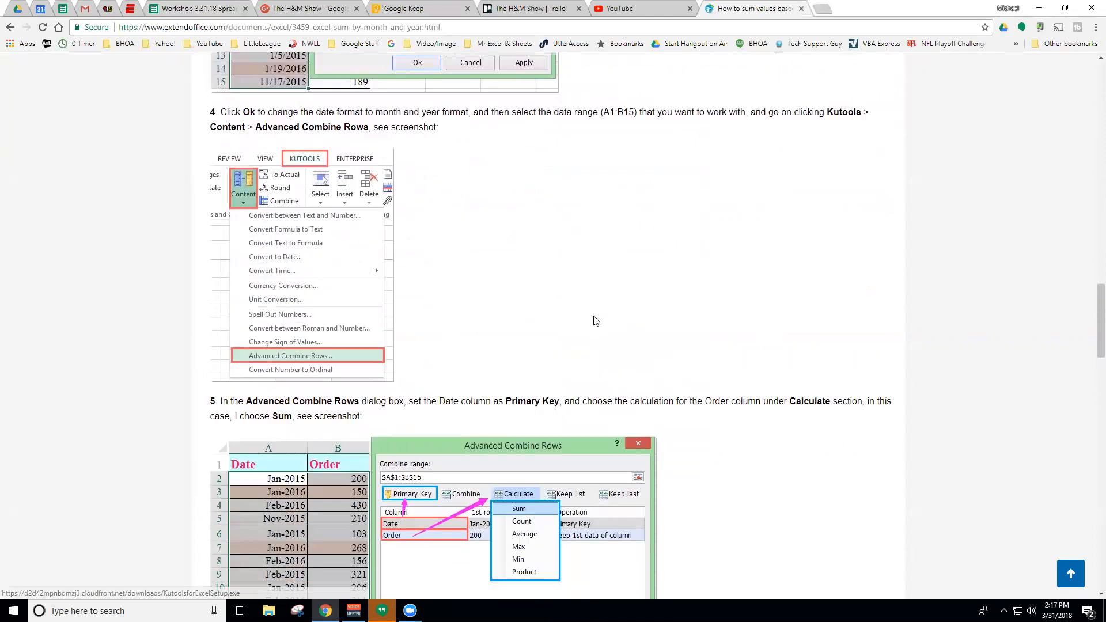
{"action": "scroll", "coordinate": [595, 321], "scroll_direction": "up", "scroll_amount": 7}
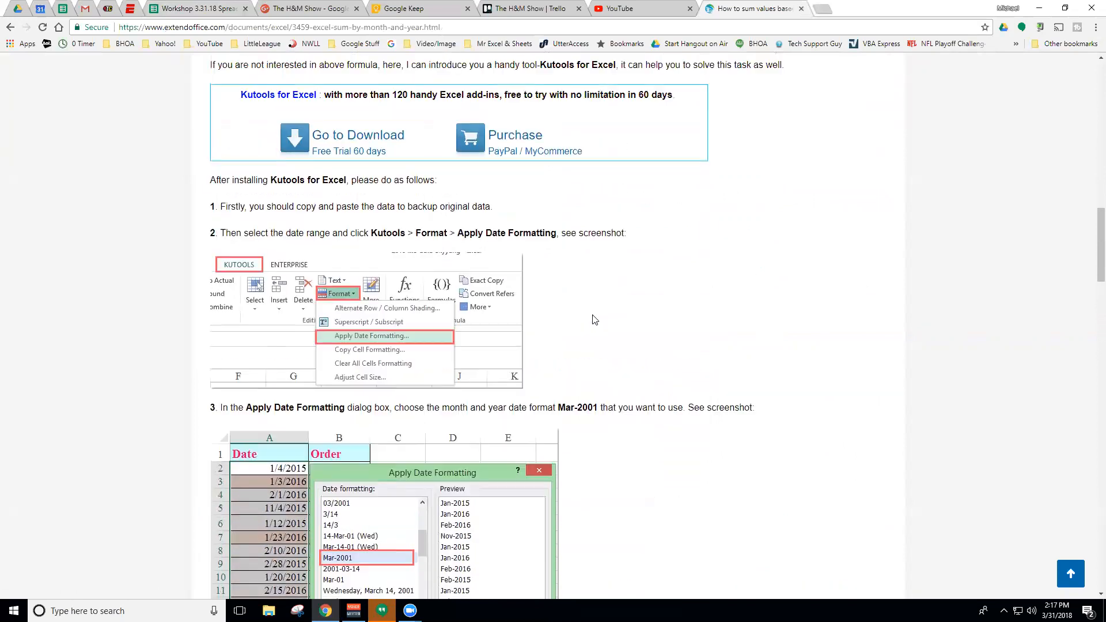
{"action": "scroll", "coordinate": [594, 319], "scroll_direction": "up", "scroll_amount": 7}
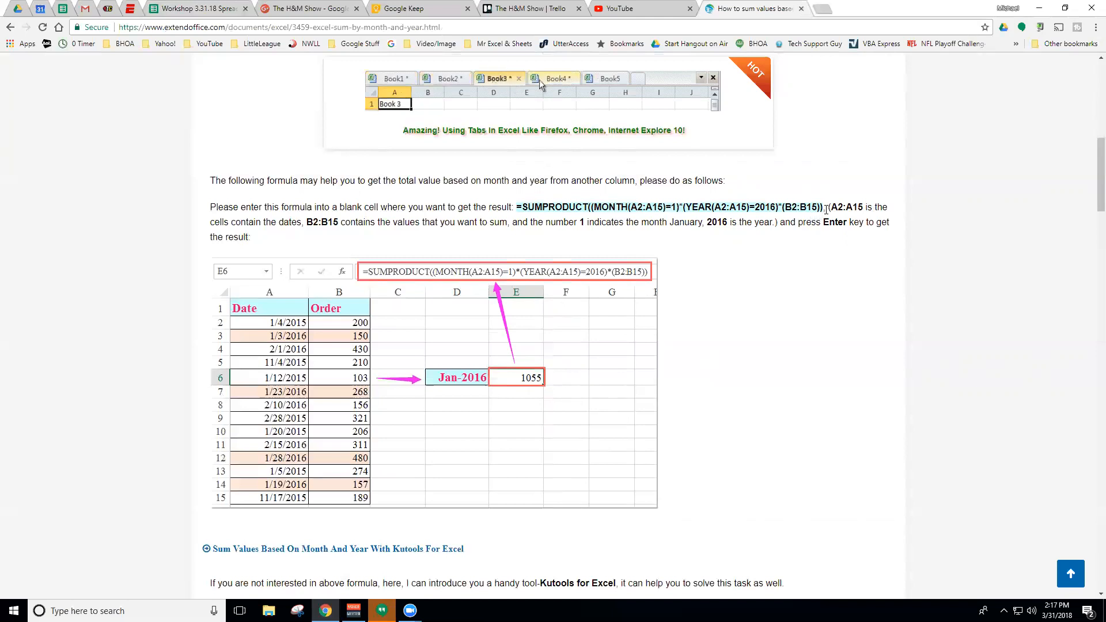
Copy the article's full SUMPRODUCT formula and paste it over the SUMIF formula in cell D2 of the Budget sheet
{"action": "left_click_drag", "start_coordinate": [822, 206], "coordinate": [518, 204]}
{"action": "key", "text": "ctrl+c"}
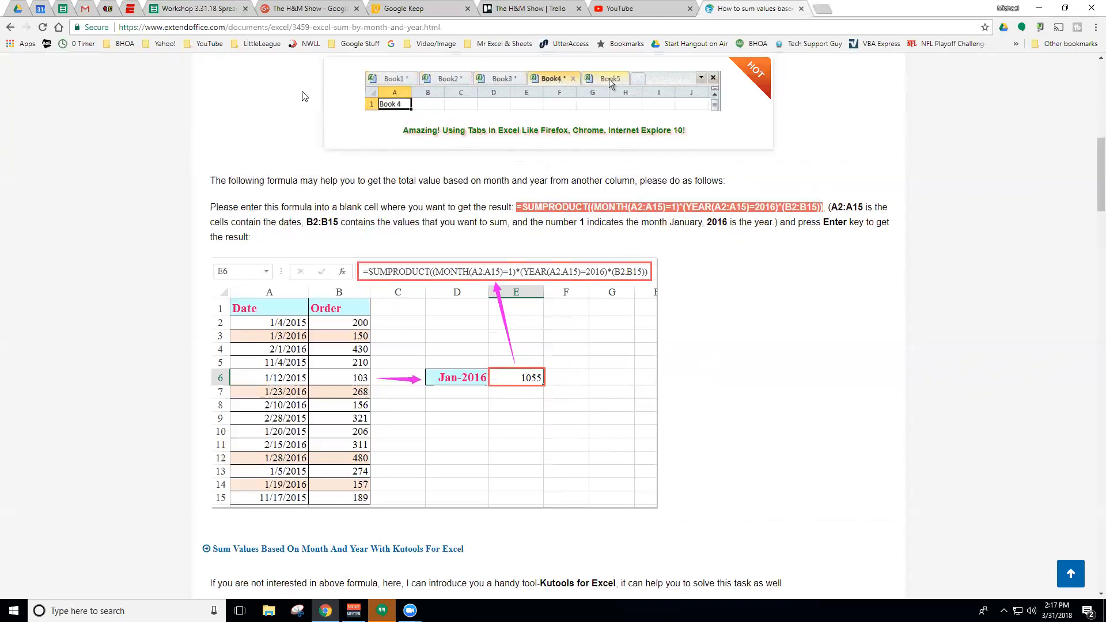
{"action": "left_click", "coordinate": [184, 8]}
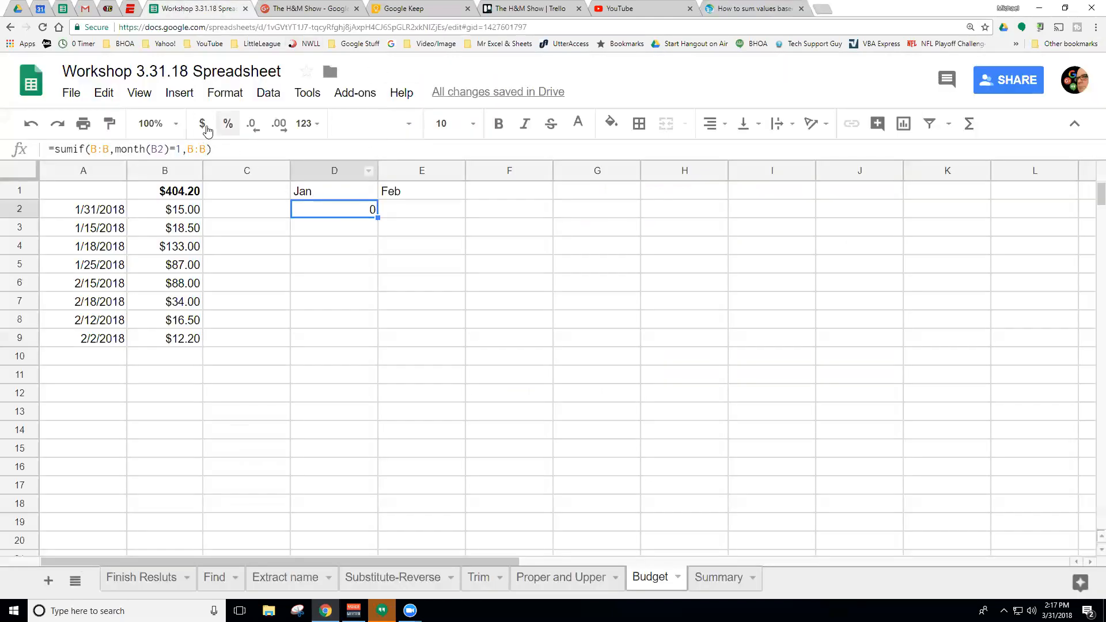
{"action": "left_click_drag", "start_coordinate": [212, 148], "coordinate": [50, 149]}
{"action": "key", "text": "ctrl+v"}
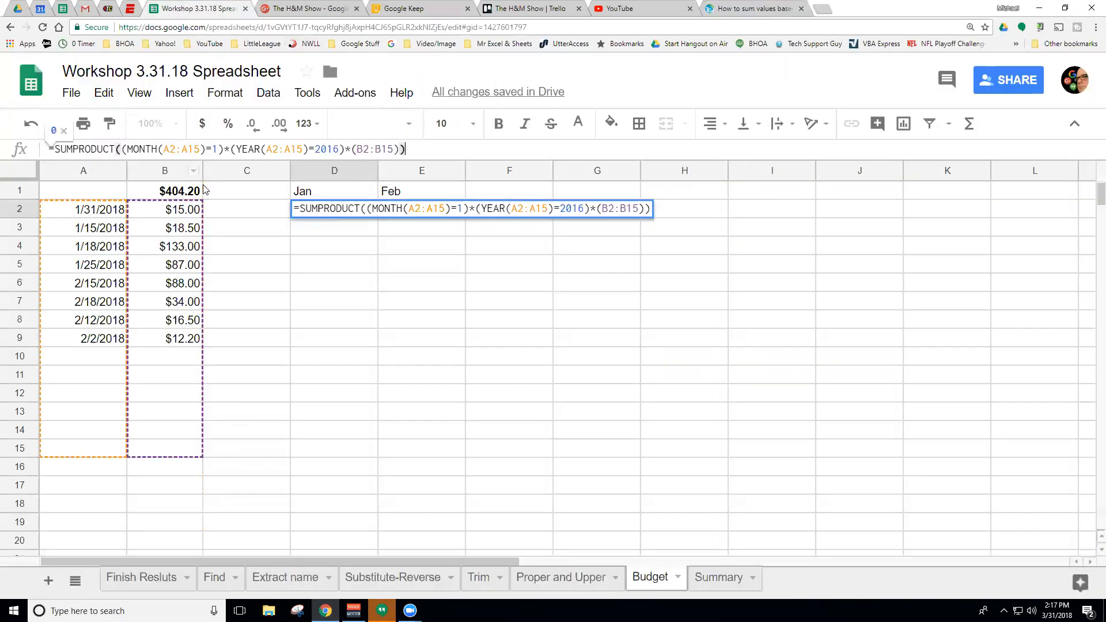
In D2's formula, change the MONTH range to A2:A, remove the YEAR condition, and enter the formula
{"action": "left_click", "coordinate": [446, 209]}
{"action": "key", "text": "BackSpace"}
{"action": "key", "text": "BackSpace"}
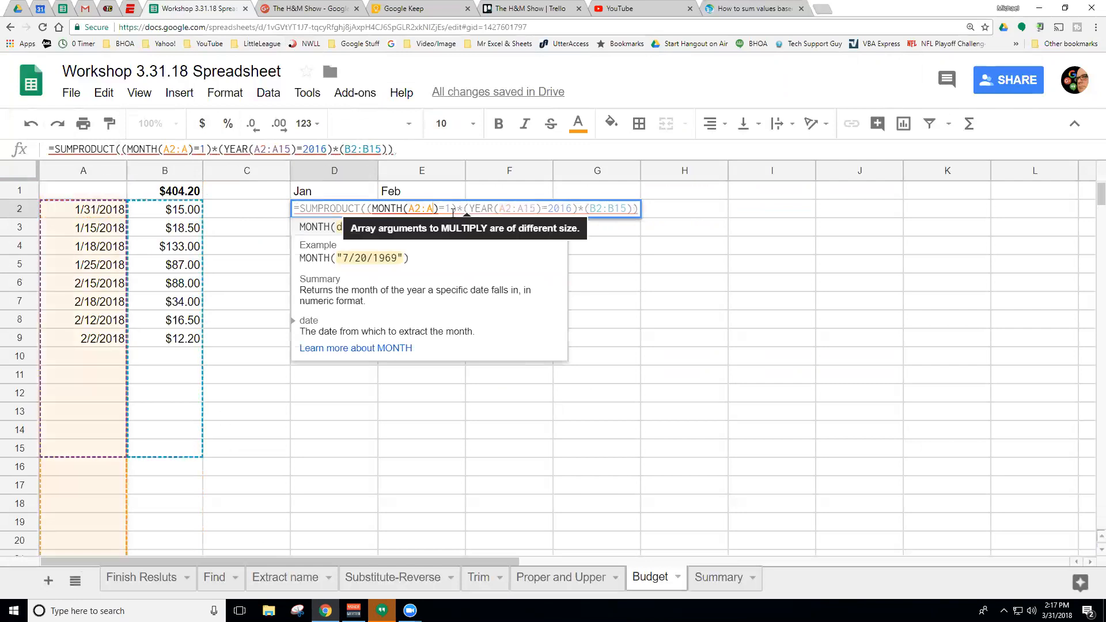
{"action": "left_click", "coordinate": [537, 208]}
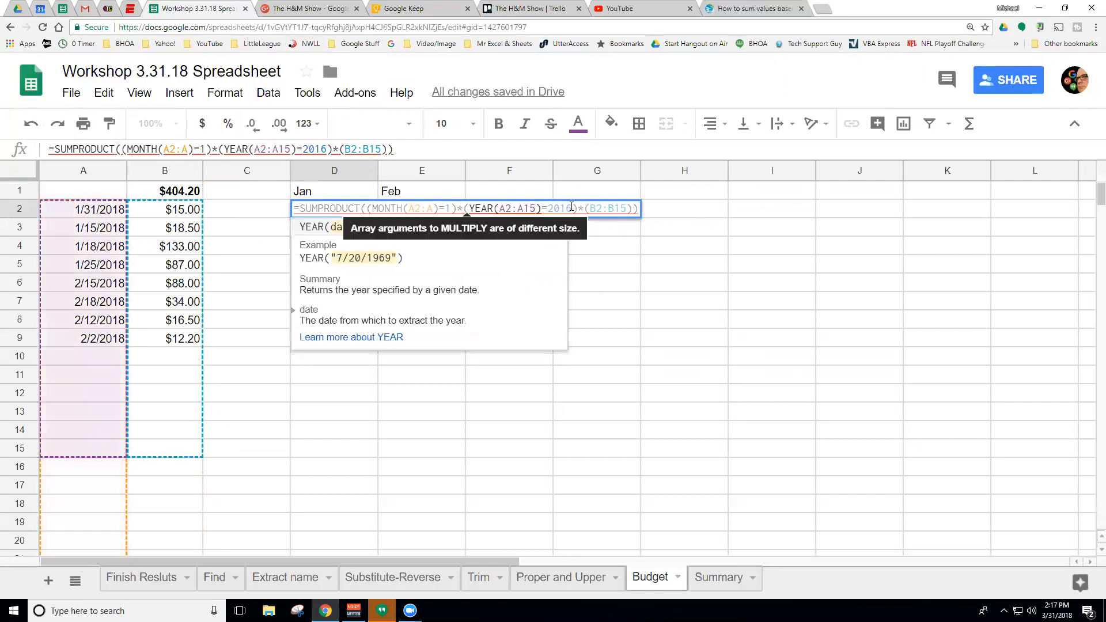
{"action": "left_click_drag", "start_coordinate": [578, 206], "coordinate": [466, 208]}
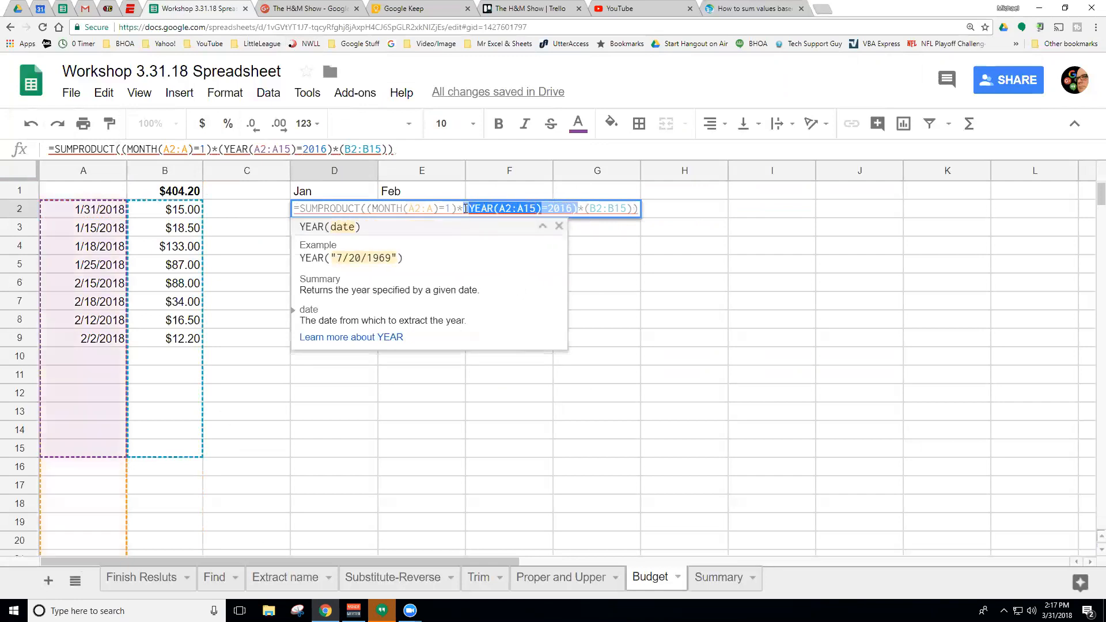
{"action": "key", "text": "BackSpace"}
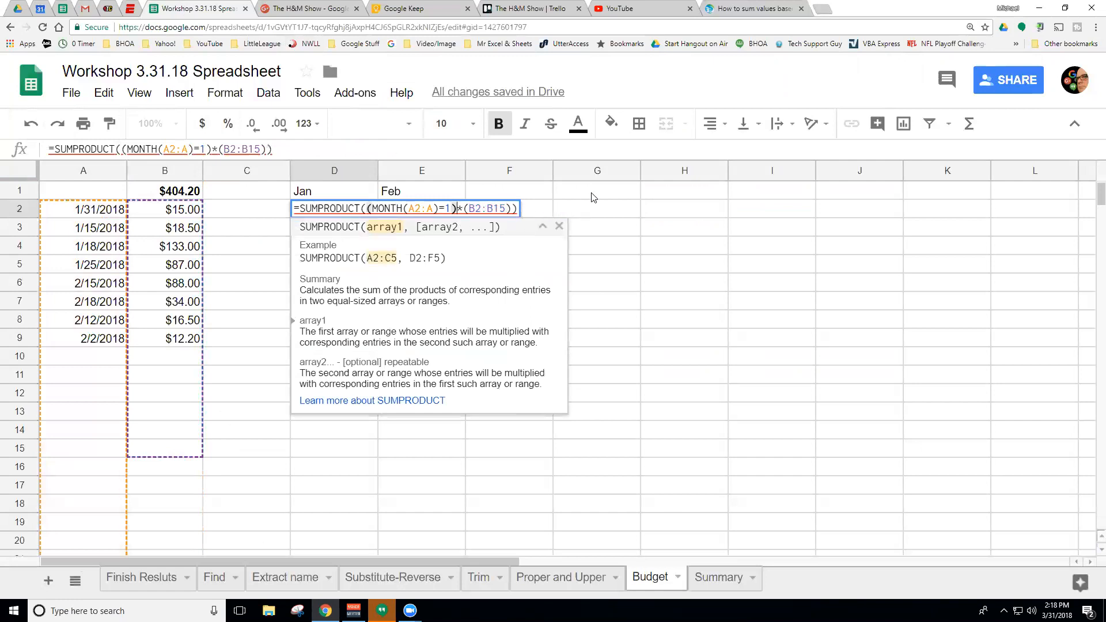
{"action": "key", "text": "Return"}
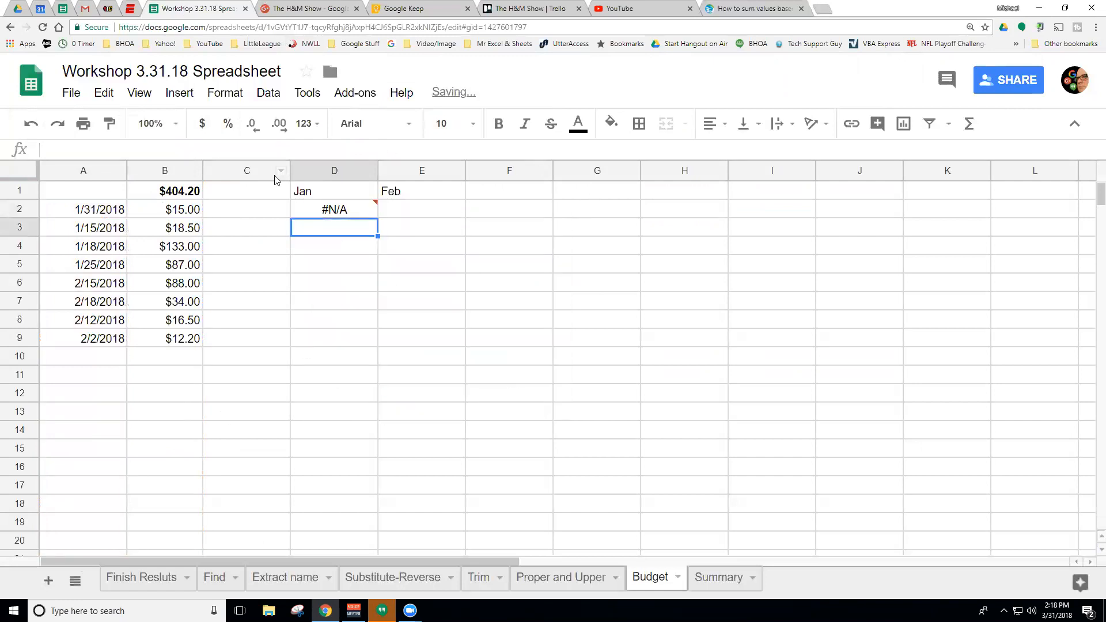
Change the amounts range in D2's SUMPRODUCT formula to B2:B so it matches the open-ended date range
{"action": "left_click", "coordinate": [333, 212]}
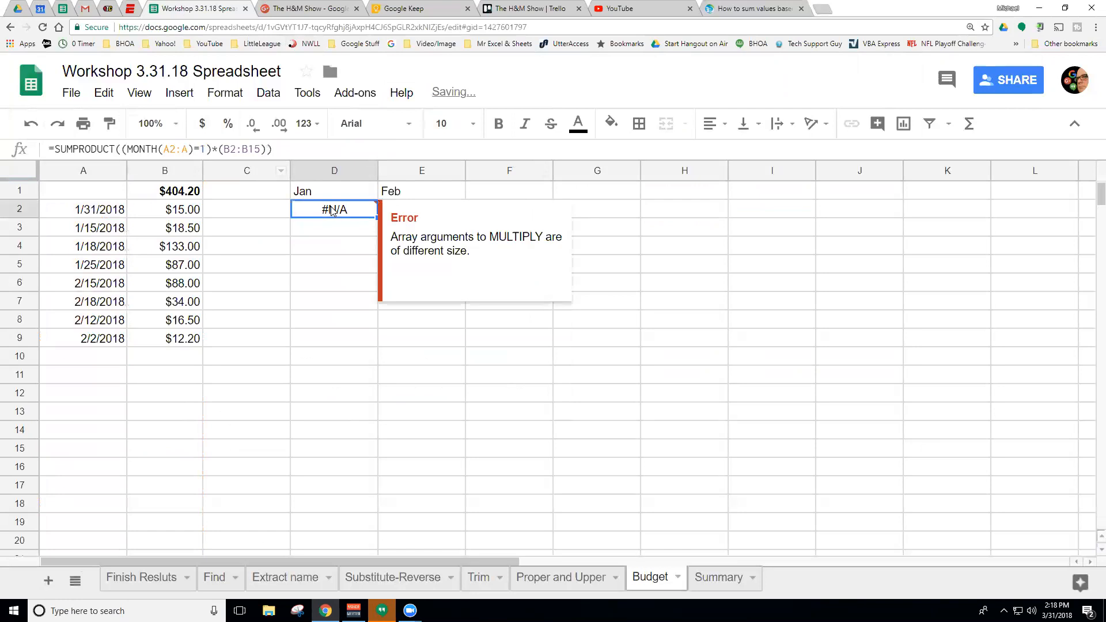
{"action": "double_click", "coordinate": [371, 211]}
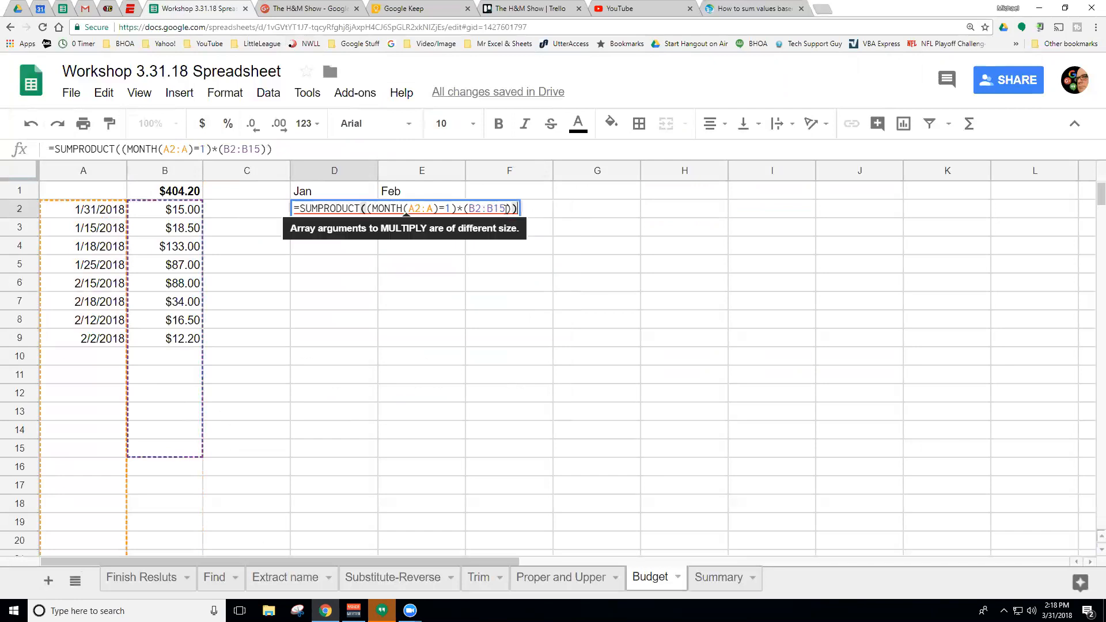
{"action": "left_click", "coordinate": [506, 209]}
{"action": "key", "text": "BackSpace"}
{"action": "key", "text": "BackSpace"}
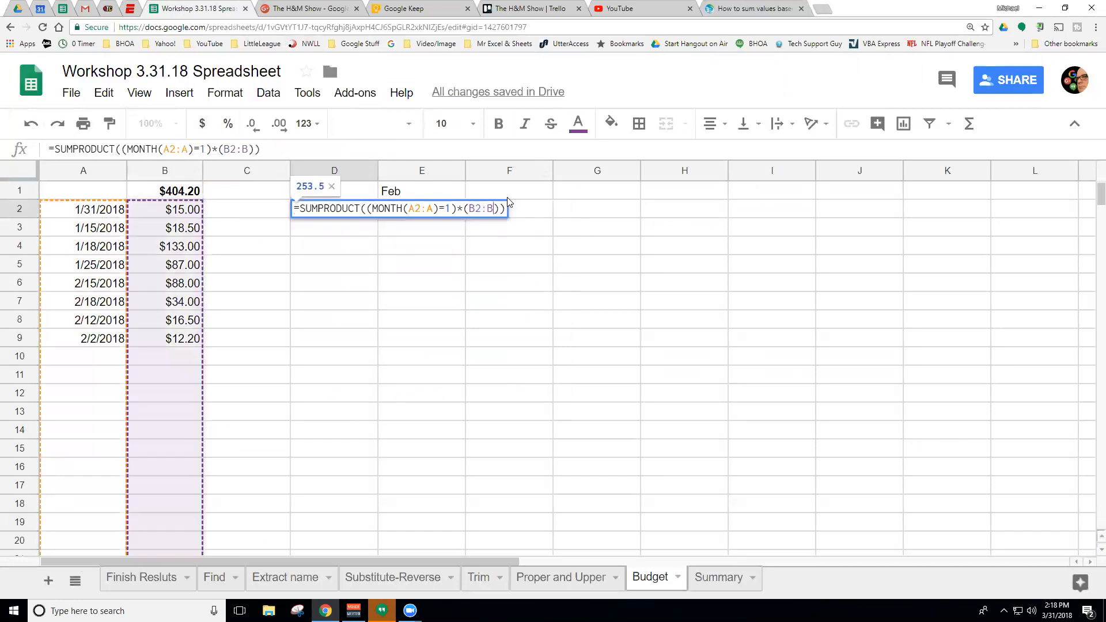
{"action": "key", "text": "Return"}
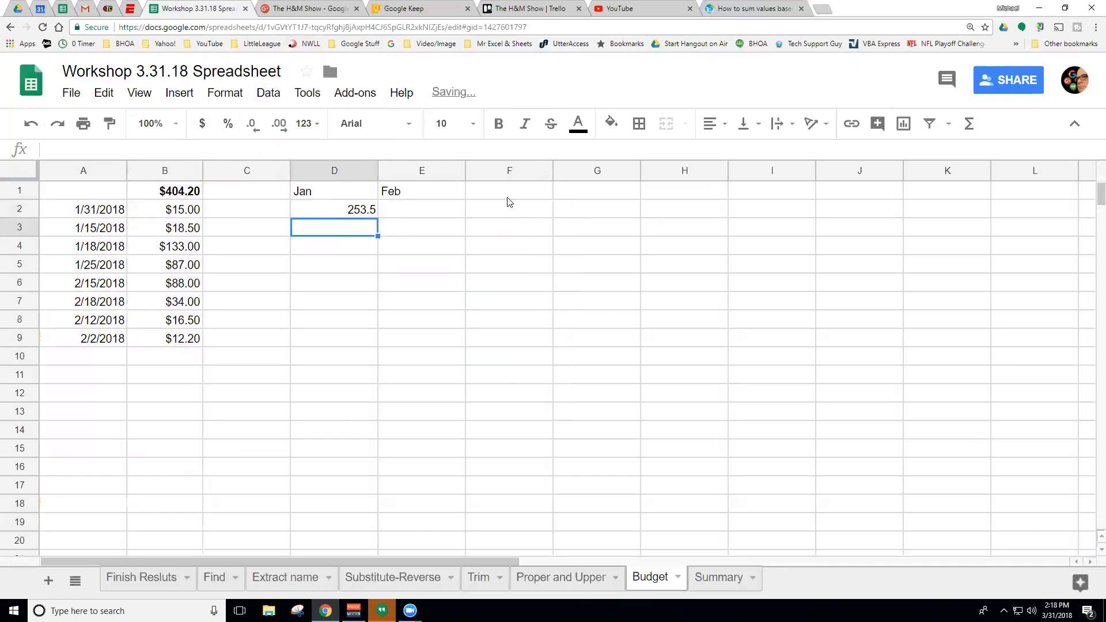
Sum the January amounts B2:B5 in cell C2 as a check on the SUMPRODUCT result
{"action": "left_click", "coordinate": [233, 216]}
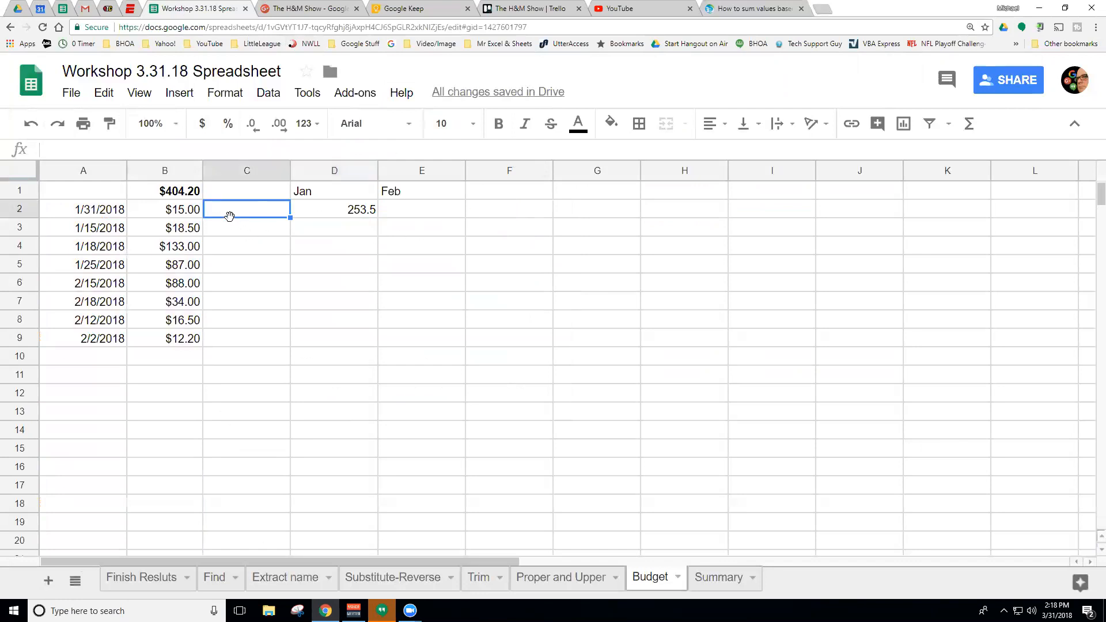
{"action": "type", "text": "=sum("}
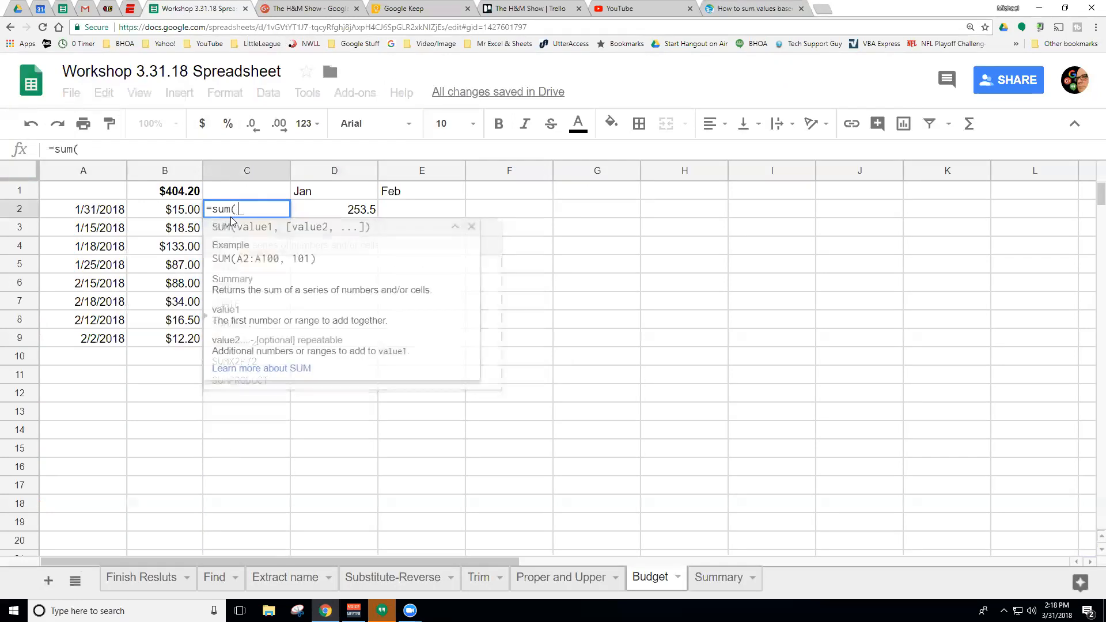
{"action": "left_click_drag", "start_coordinate": [188, 218], "coordinate": [186, 267]}
{"action": "key", "text": "Return"}
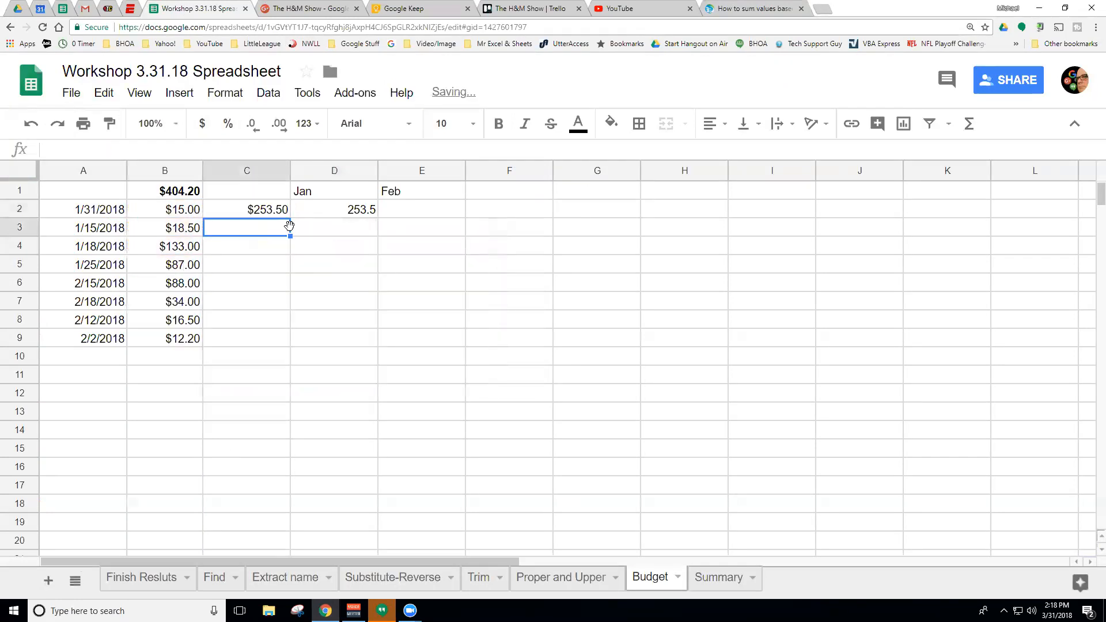
Copy the currency formatting from C2 to the January total in D2
{"action": "left_click", "coordinate": [287, 214]}
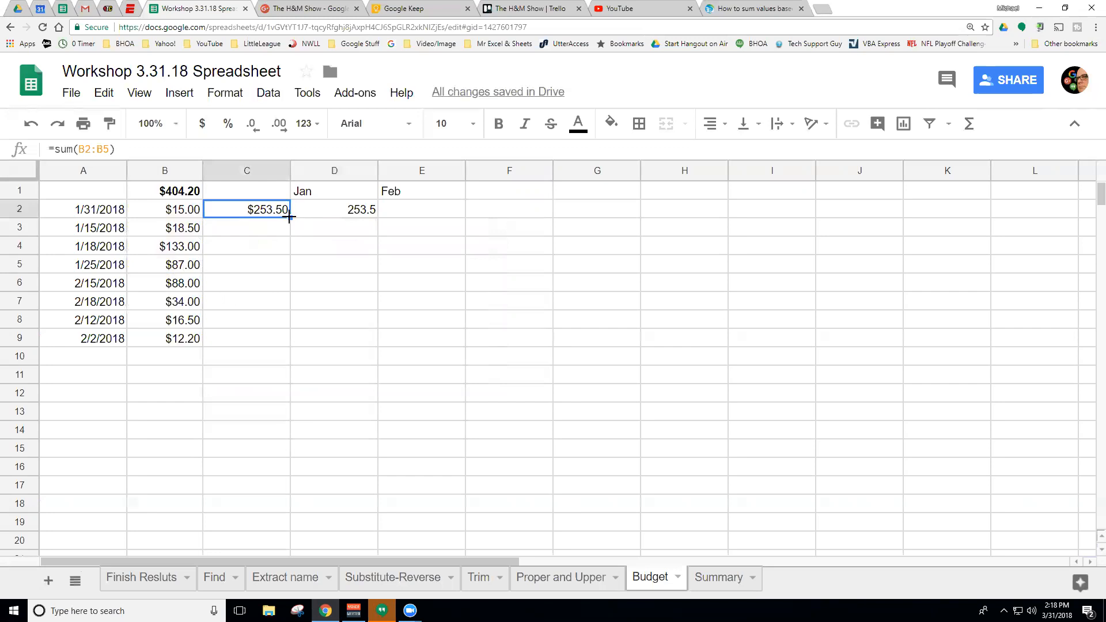
{"action": "left_click", "coordinate": [109, 123]}
{"action": "left_click", "coordinate": [334, 210]}
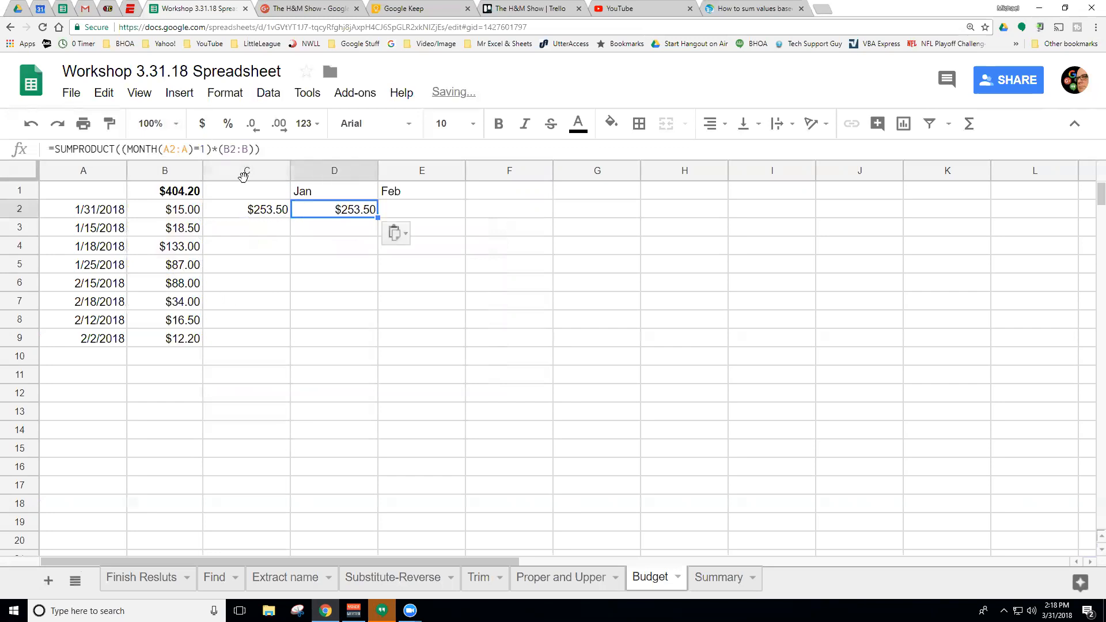
{"action": "left_click", "coordinate": [405, 210]}
Copy D2's SUMPRODUCT formula text into E2 under Feb and change its month criterion to 2
{"action": "left_click", "coordinate": [365, 210]}
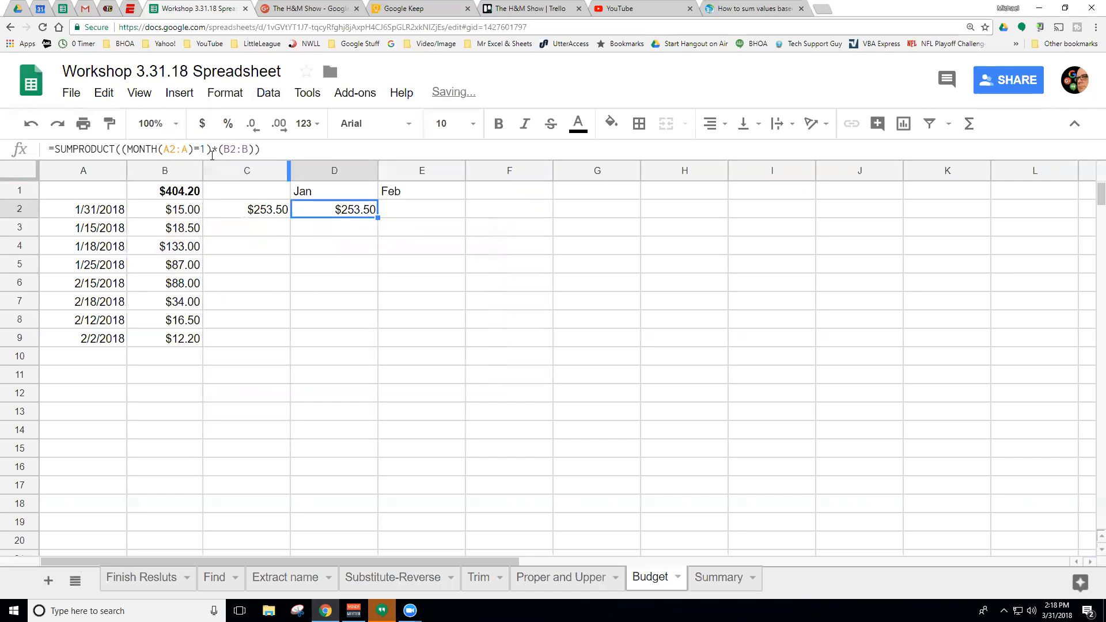
{"action": "left_click_drag", "start_coordinate": [272, 149], "coordinate": [36, 153]}
{"action": "key", "text": "ctrl+c"}
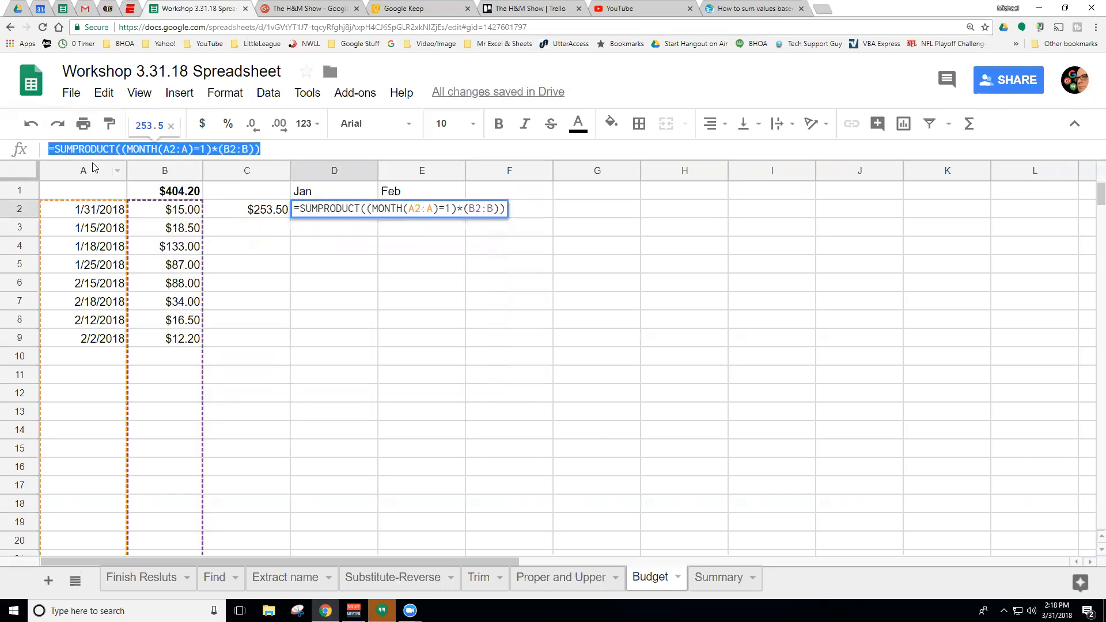
{"action": "key", "text": "Escape"}
{"action": "left_click", "coordinate": [400, 215]}
{"action": "key", "text": "ctrl+v"}
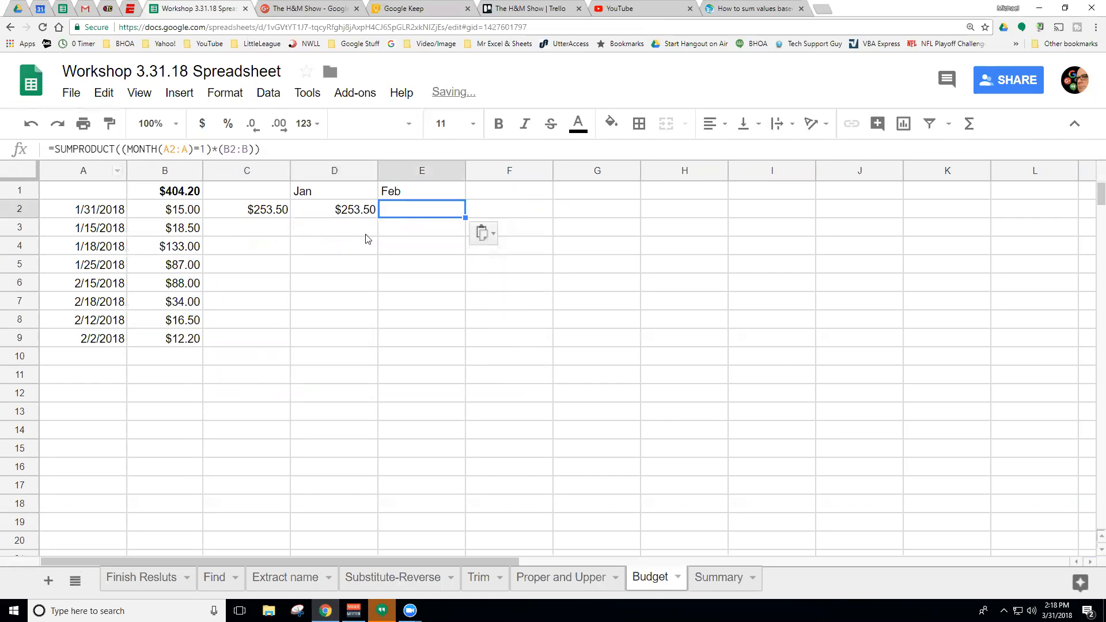
{"action": "left_click", "coordinate": [207, 149]}
{"action": "key", "text": "BackSpace"}
{"action": "type", "text": "2"}
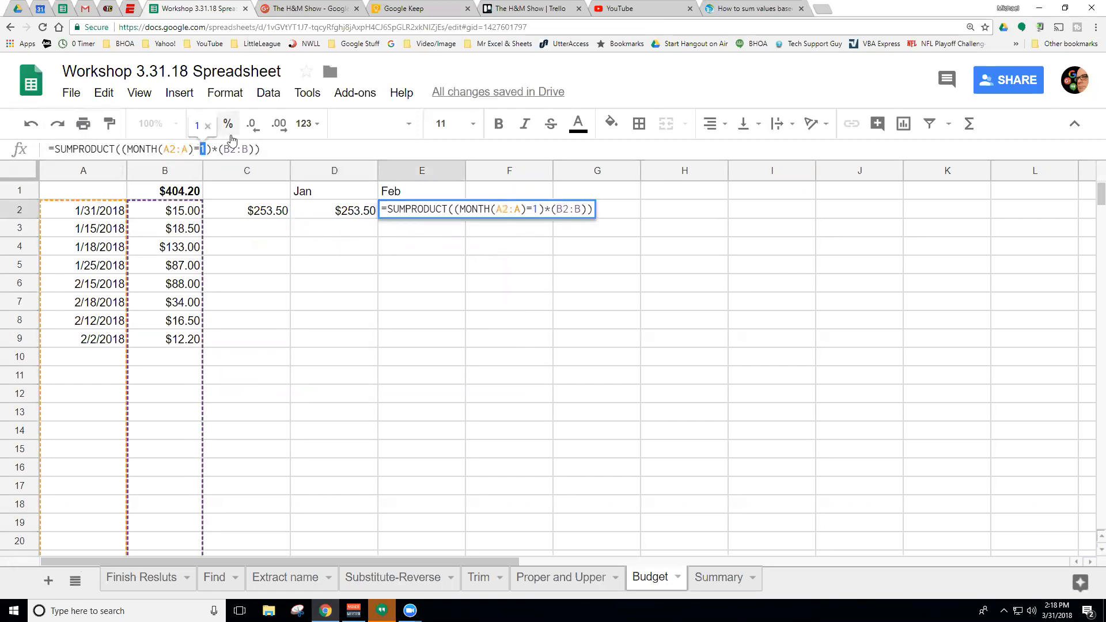
{"action": "key", "text": "Return"}
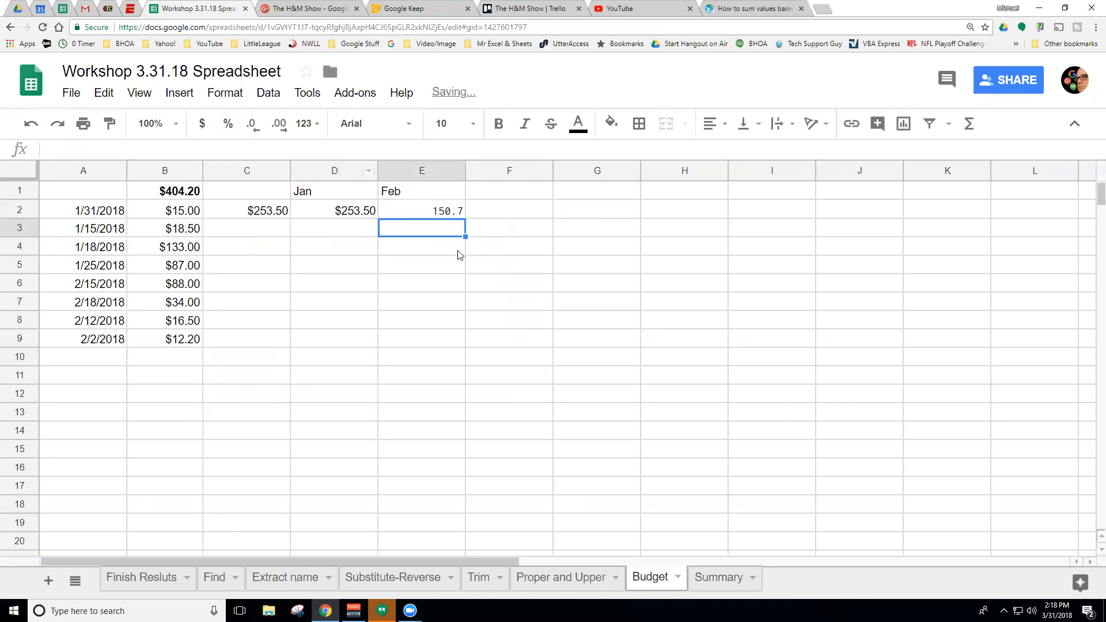
Select the February amounts B6:B9 to check their sum against the Feb formula in E2
{"action": "left_click", "coordinate": [444, 212]}
{"action": "left_click_drag", "start_coordinate": [187, 284], "coordinate": [190, 350]}
{"action": "left_click_drag", "start_coordinate": [190, 287], "coordinate": [190, 338]}
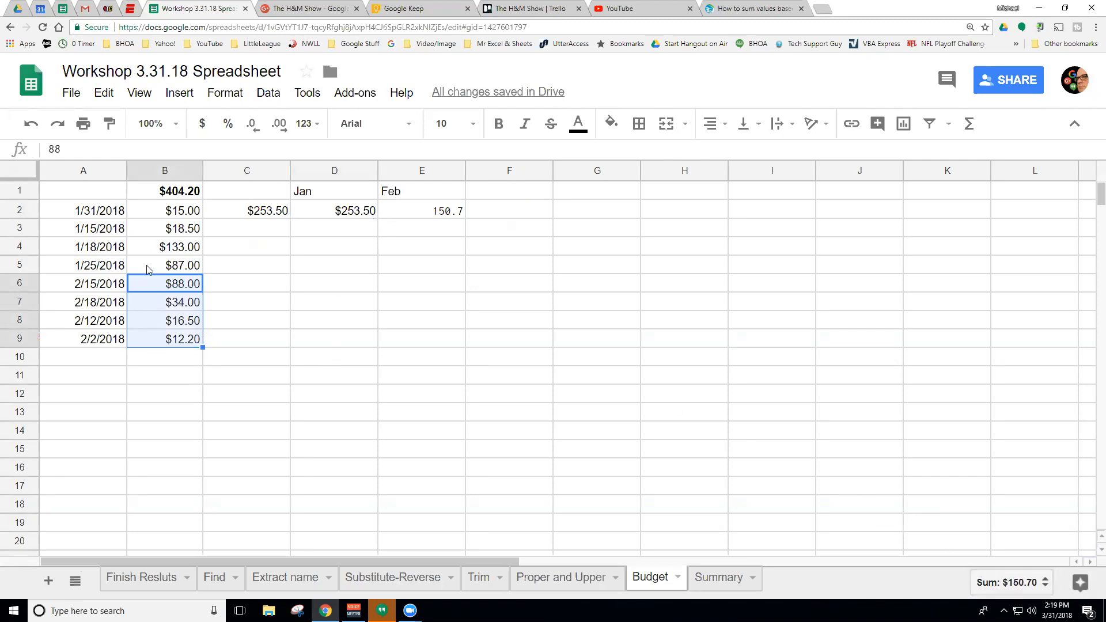
Copy the currency formatting from D2 to the February total in E2
{"action": "left_click", "coordinate": [356, 213]}
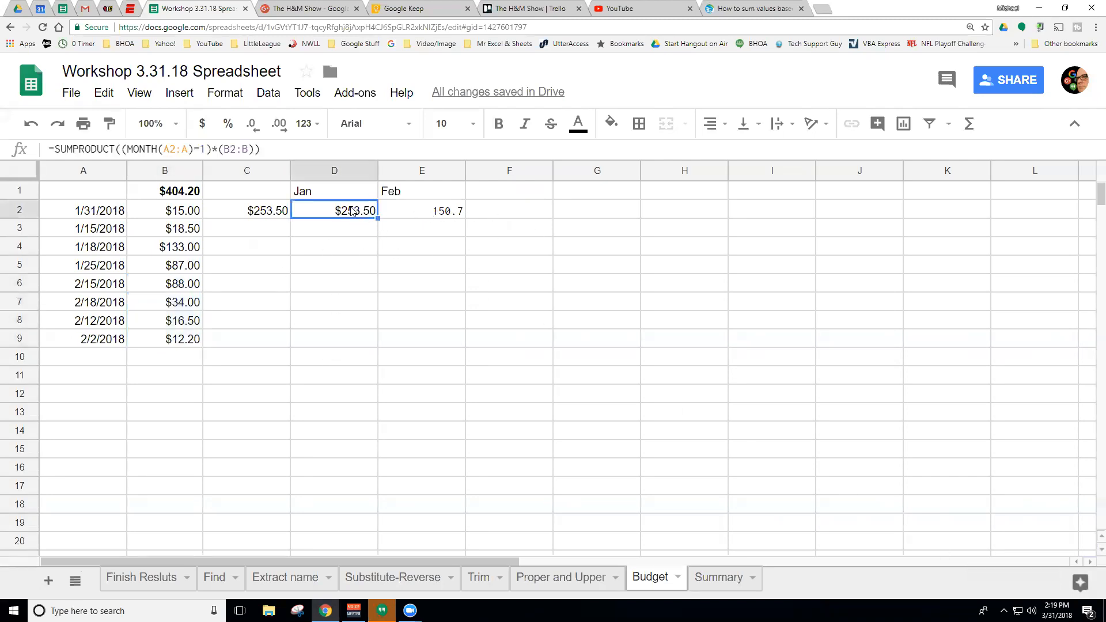
{"action": "left_click", "coordinate": [110, 125]}
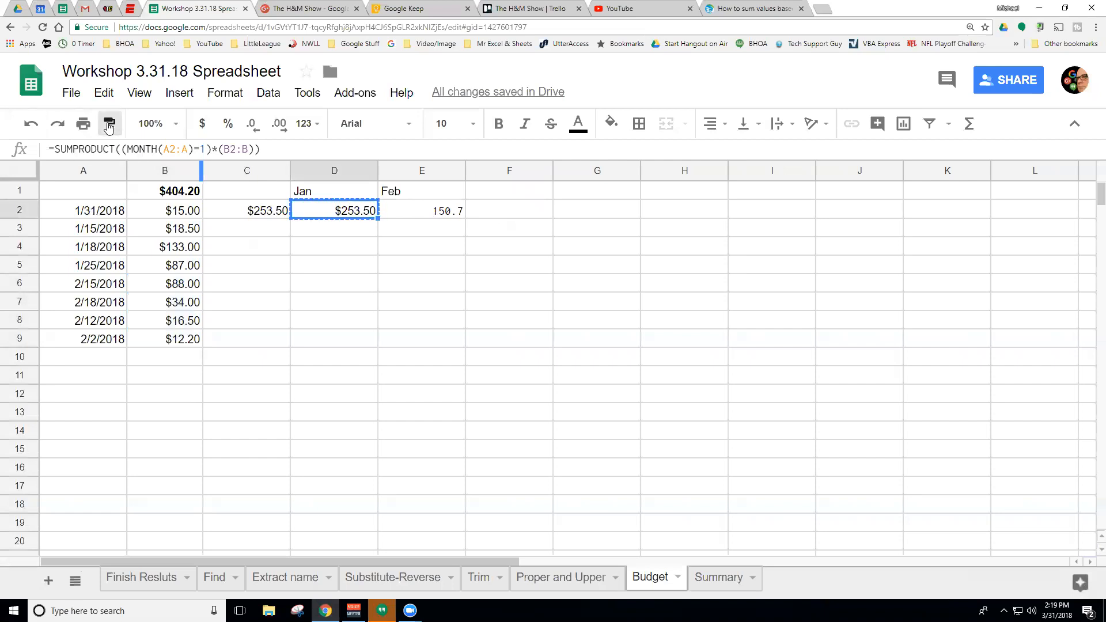
{"action": "left_click", "coordinate": [449, 210]}
{"action": "left_click", "coordinate": [406, 245]}
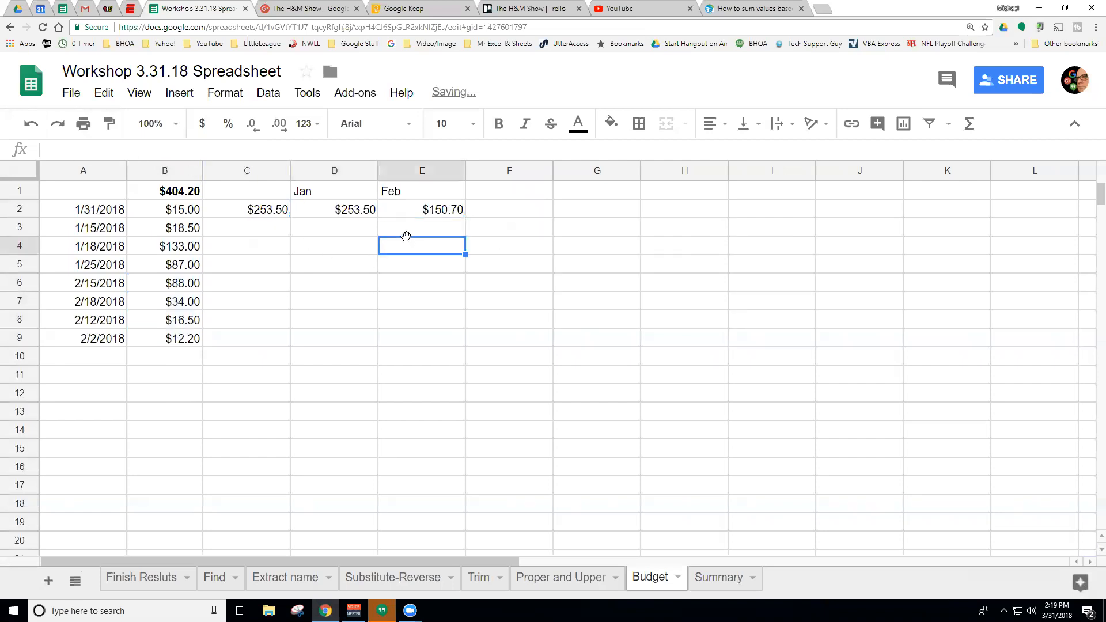
Insert a blank row above the month headers in row 1
{"action": "left_click", "coordinate": [410, 197]}
{"action": "left_click", "coordinate": [357, 195]}
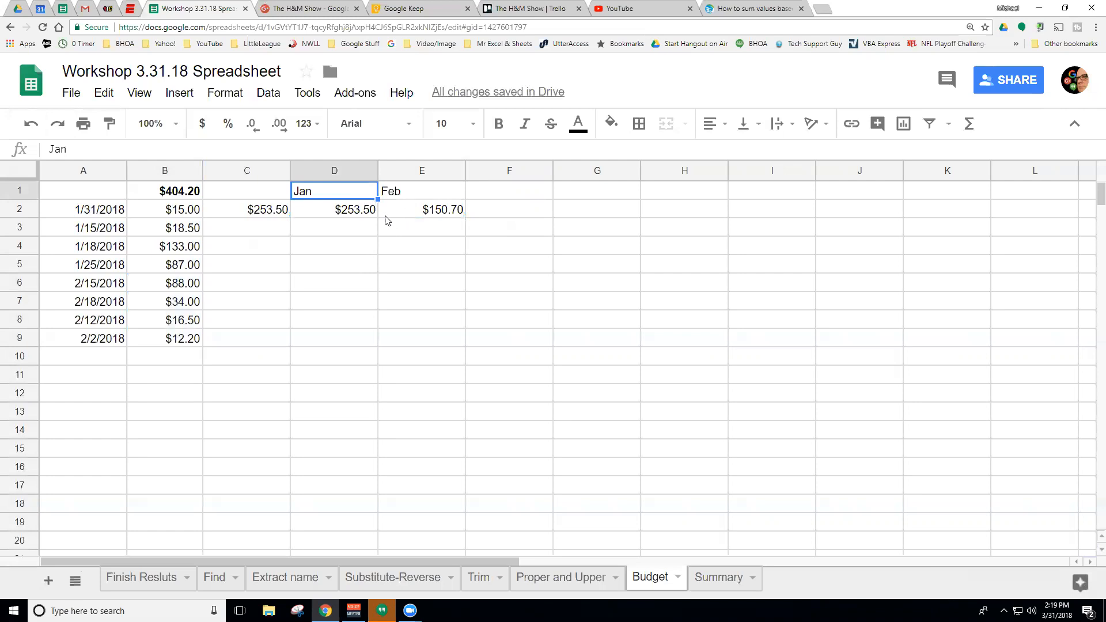
{"action": "right_click", "coordinate": [24, 194]}
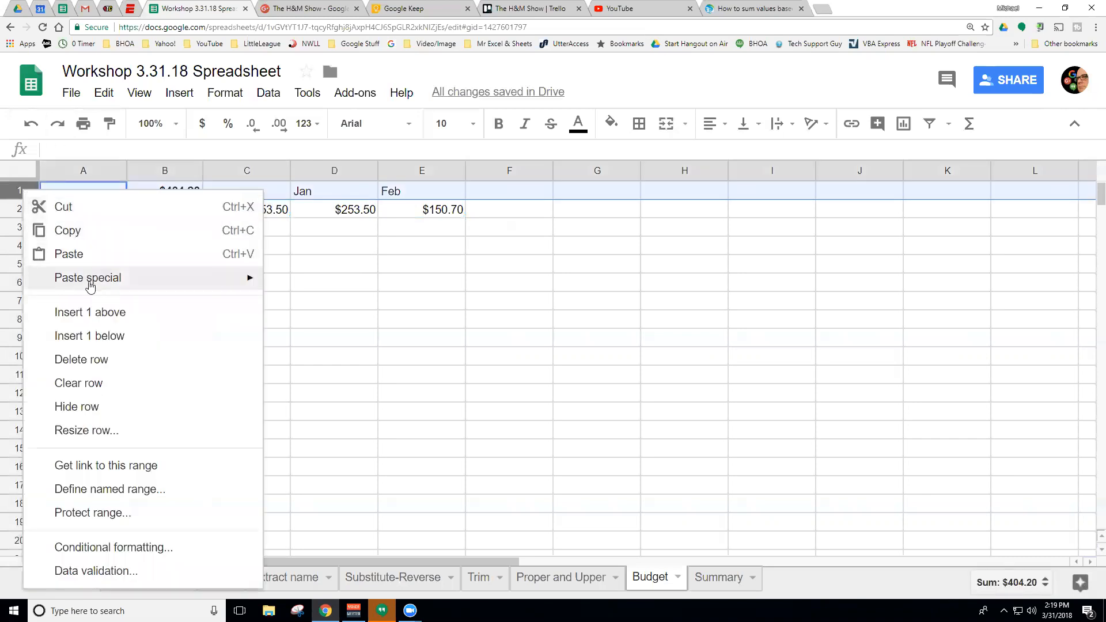
{"action": "left_click", "coordinate": [91, 311]}
Enter the month numbers 1 through 6 across D1:I1, above the month name row
{"action": "left_click", "coordinate": [321, 190]}
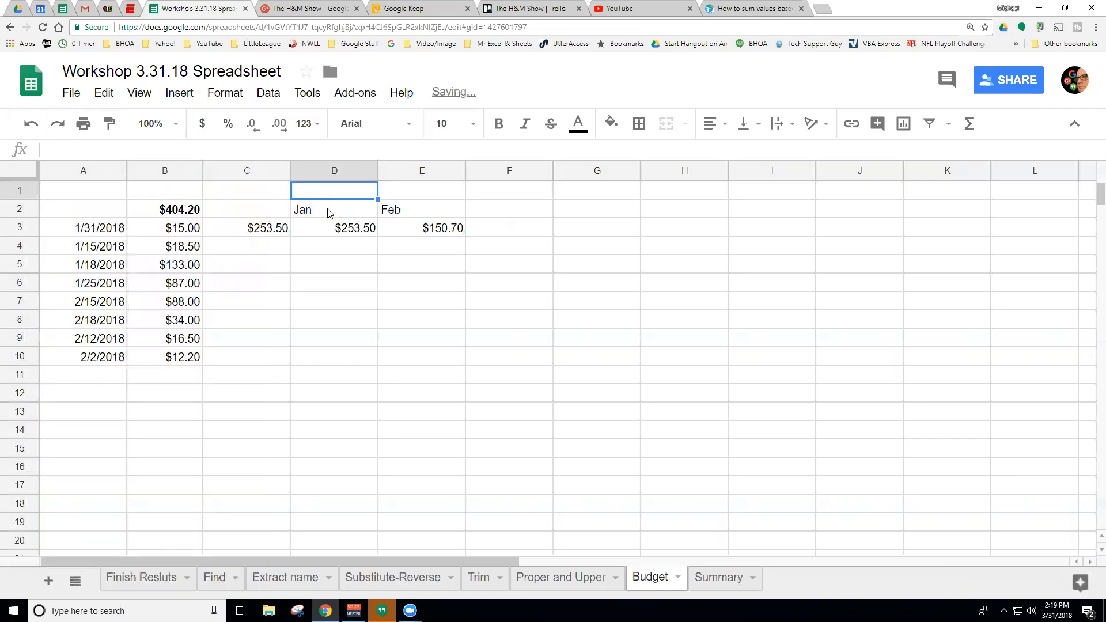
{"action": "type", "text": "1"}
{"action": "key", "text": "Tab"}
{"action": "type", "text": "2"}
{"action": "key", "text": "Tab"}
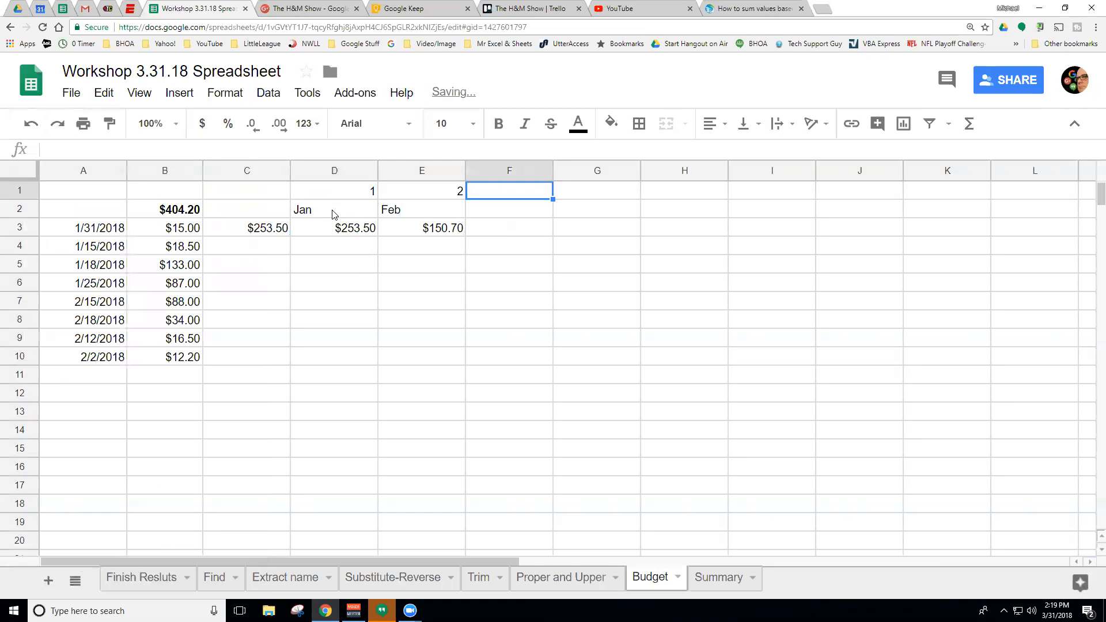
{"action": "type", "text": "3"}
{"action": "key", "text": "Tab"}
{"action": "type", "text": "4"}
{"action": "key", "text": "Tab"}
{"action": "type", "text": "5"}
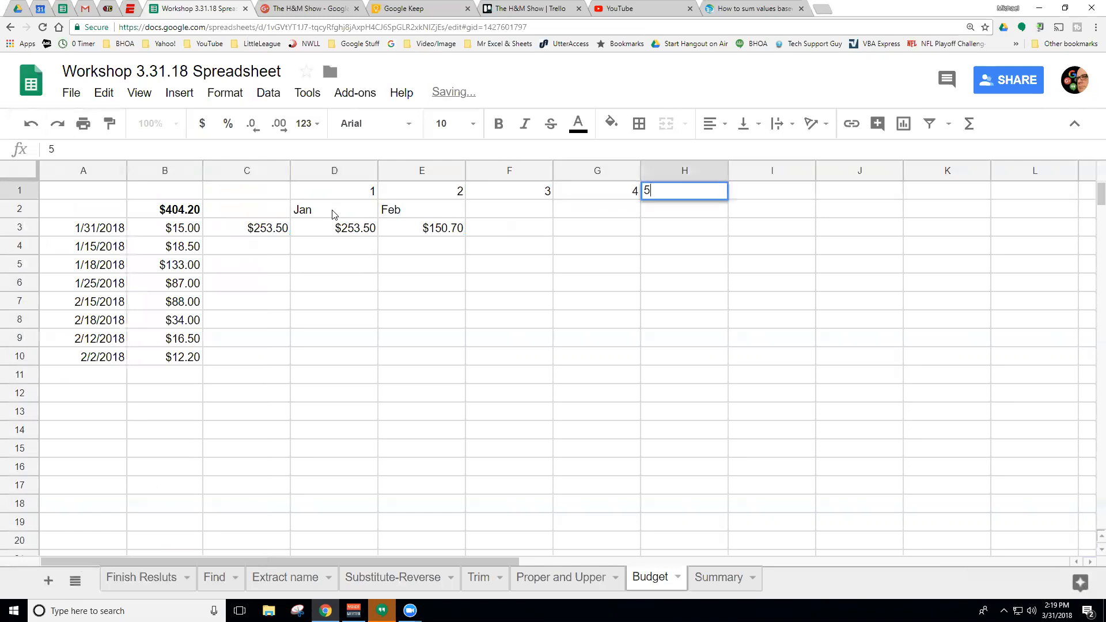
{"action": "key", "text": "Tab"}
{"action": "type", "text": "6"}
{"action": "key", "text": "Tab"}
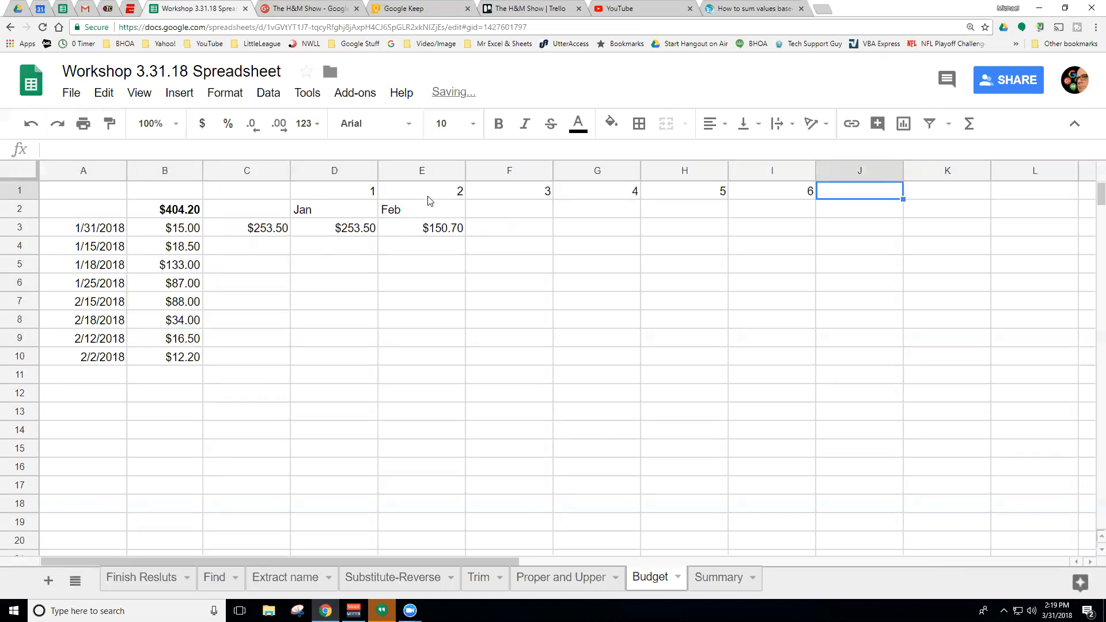
Extend the Jan and Feb headers in row 2 across to column I as a month series ending in Jun
{"action": "left_click_drag", "start_coordinate": [349, 218], "coordinate": [389, 212]}
{"action": "left_click_drag", "start_coordinate": [461, 229], "coordinate": [686, 233]}
{"action": "left_click", "coordinate": [358, 215]}
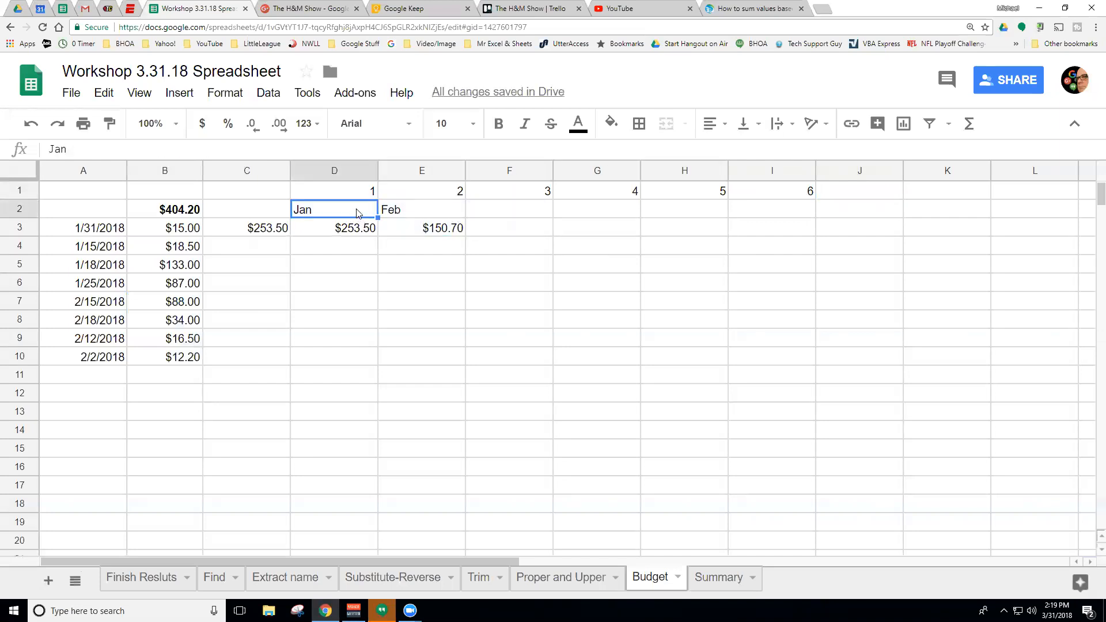
{"action": "left_click", "coordinate": [387, 212], "text": "shift"}
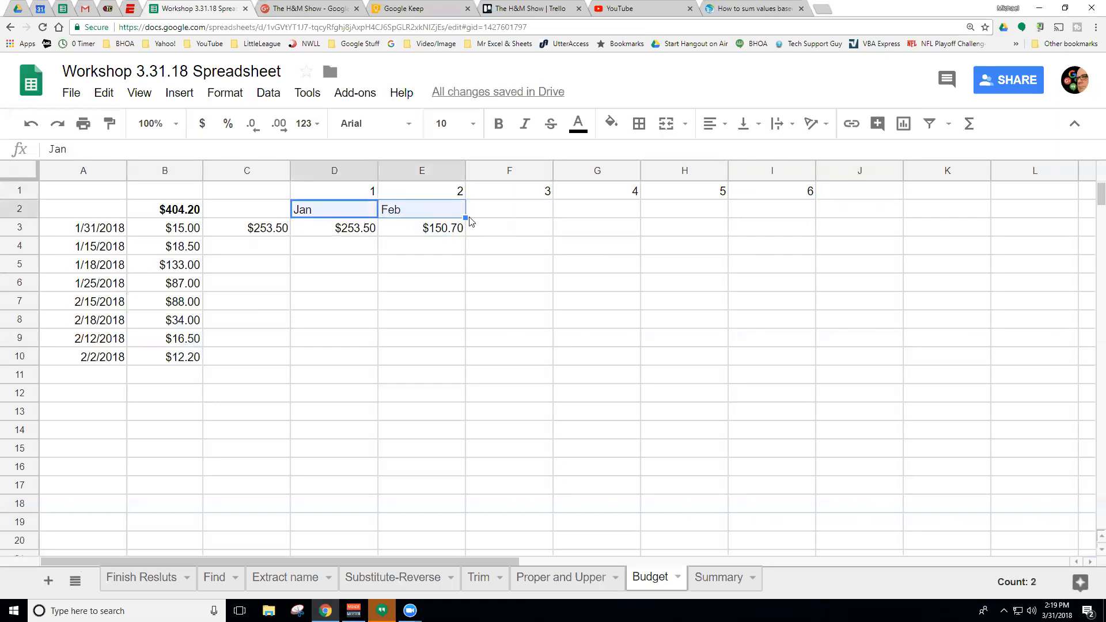
{"action": "left_click_drag", "start_coordinate": [464, 218], "coordinate": [772, 214]}
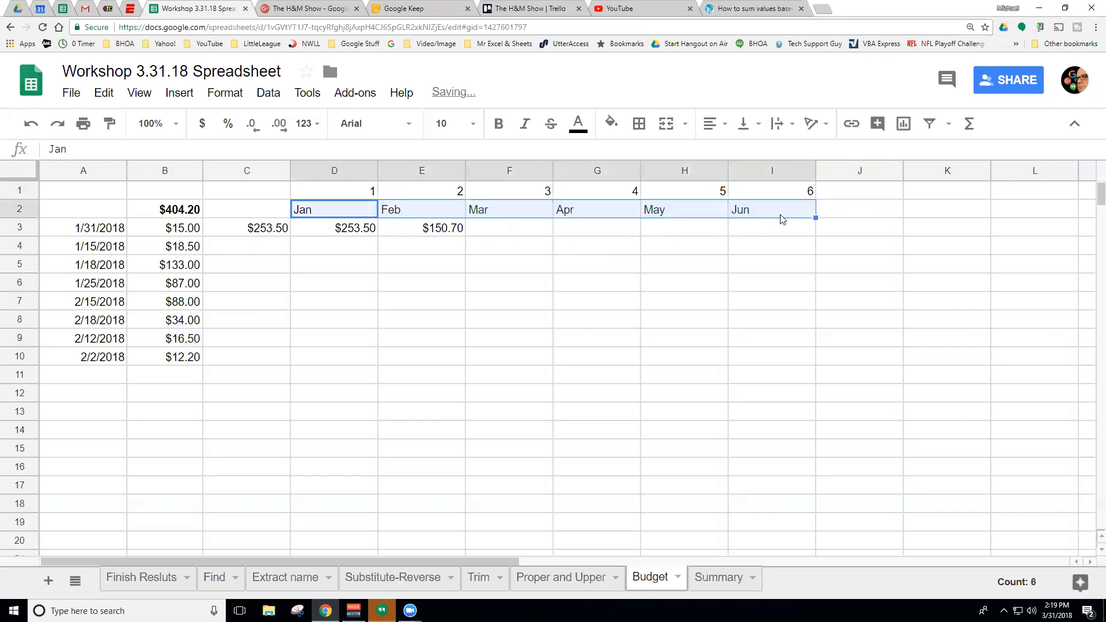
{"action": "left_click", "coordinate": [775, 213]}
Center the contents of columns D through I and narrow those columns
{"action": "left_click_drag", "start_coordinate": [335, 171], "coordinate": [753, 197]}
{"action": "left_click", "coordinate": [714, 123]}
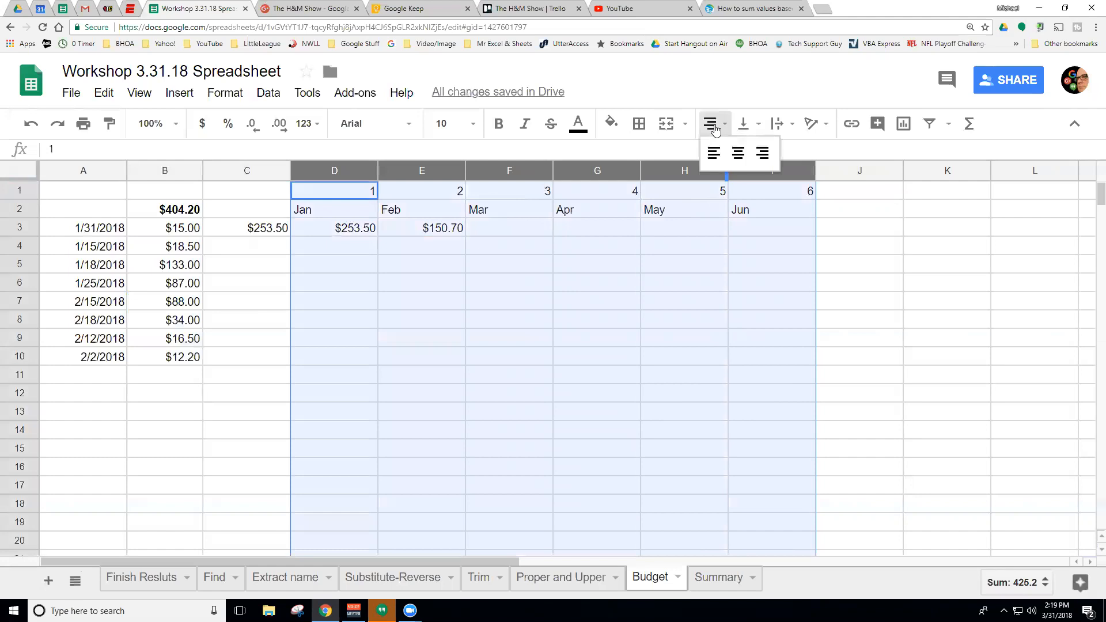
{"action": "left_click", "coordinate": [740, 152]}
{"action": "left_click_drag", "start_coordinate": [384, 175], "coordinate": [365, 179]}
Examine the SUM formula in C3 and the SUMPRODUCT formulas in D3 and E3, including their MONTH criteria and ranges
{"action": "left_click", "coordinate": [450, 229]}
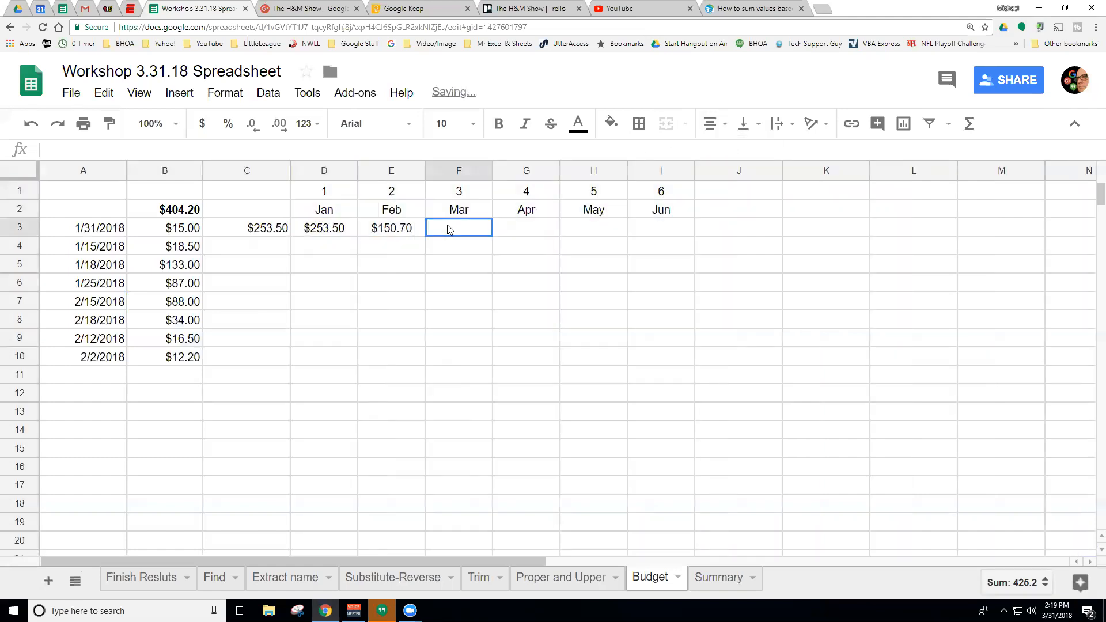
{"action": "left_click", "coordinate": [384, 228]}
{"action": "left_click", "coordinate": [343, 231]}
{"action": "left_click", "coordinate": [395, 235]}
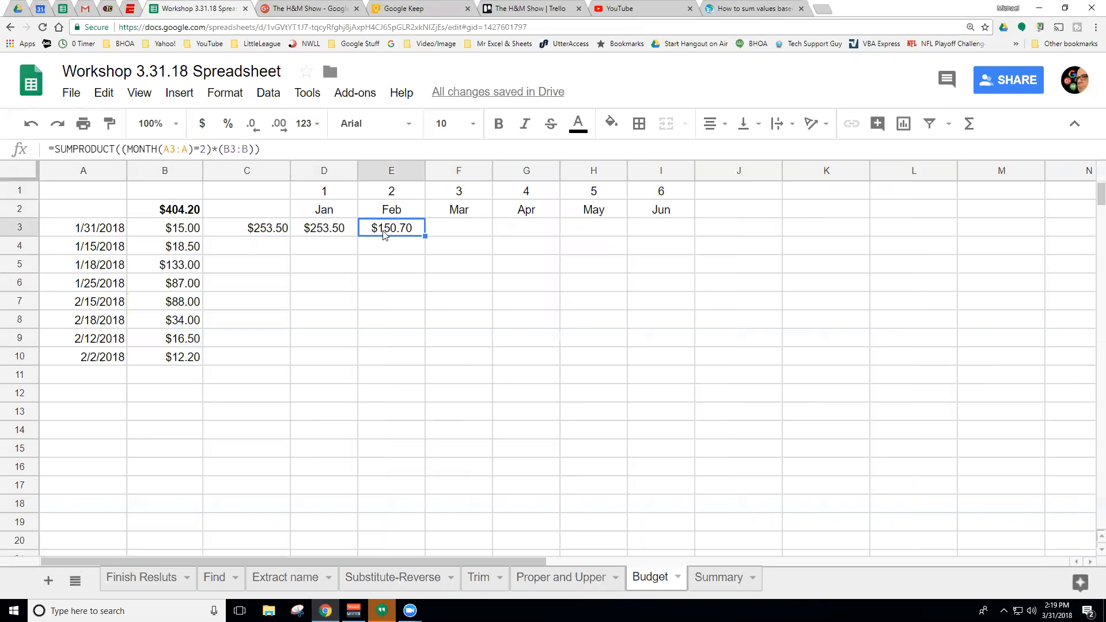
{"action": "left_click", "coordinate": [323, 235]}
{"action": "left_click", "coordinate": [286, 230]}
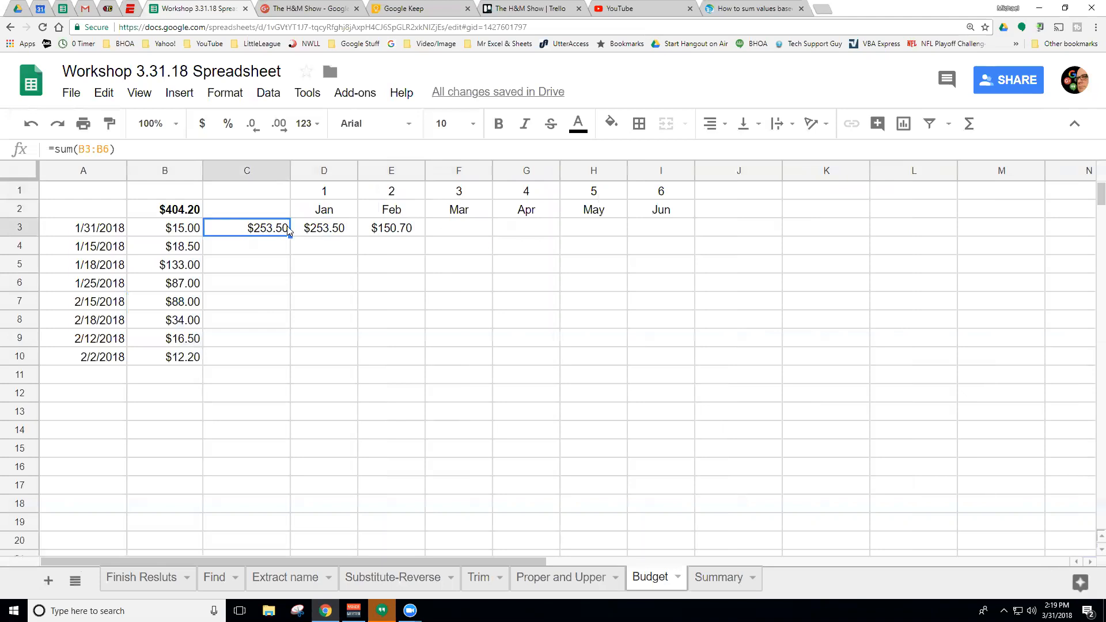
{"action": "left_click", "coordinate": [326, 230]}
{"action": "left_click", "coordinate": [399, 231]}
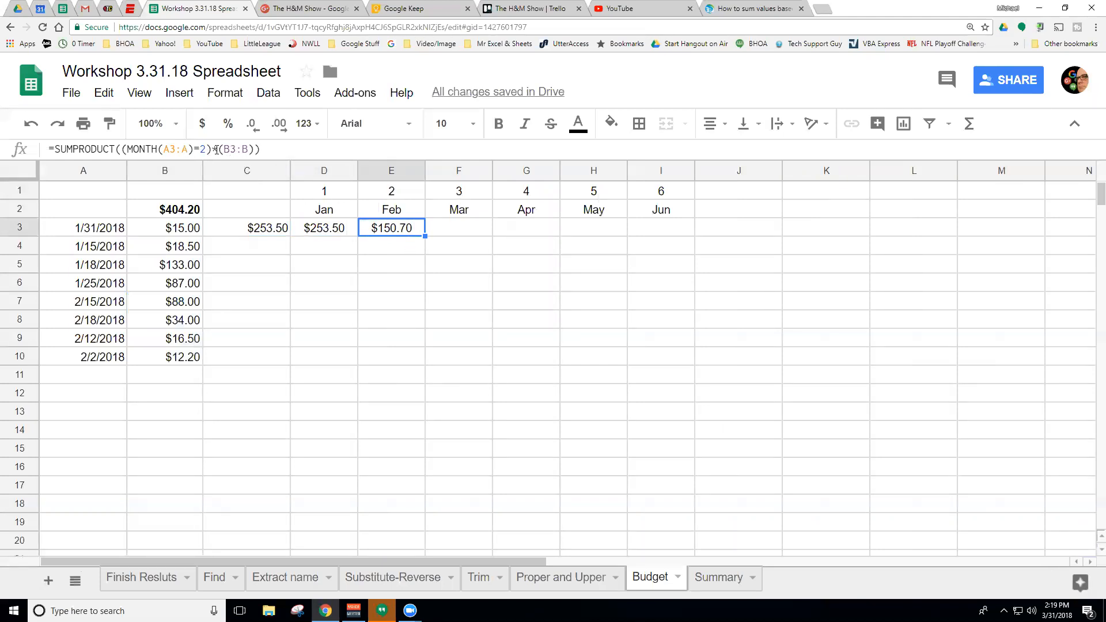
{"action": "left_click", "coordinate": [235, 149]}
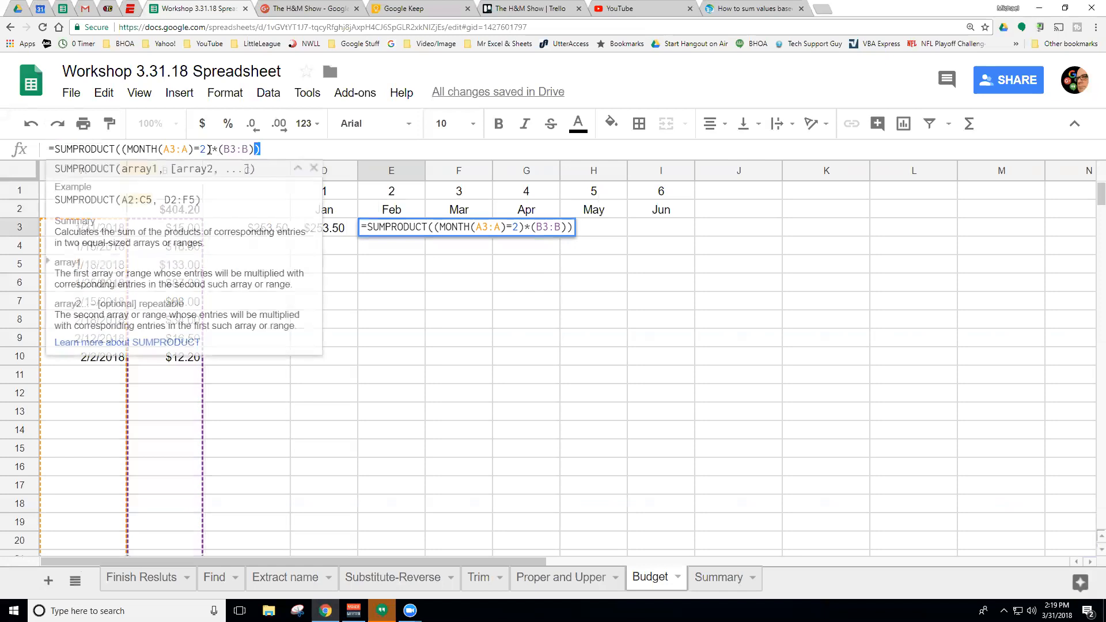
{"action": "left_click", "coordinate": [188, 148]}
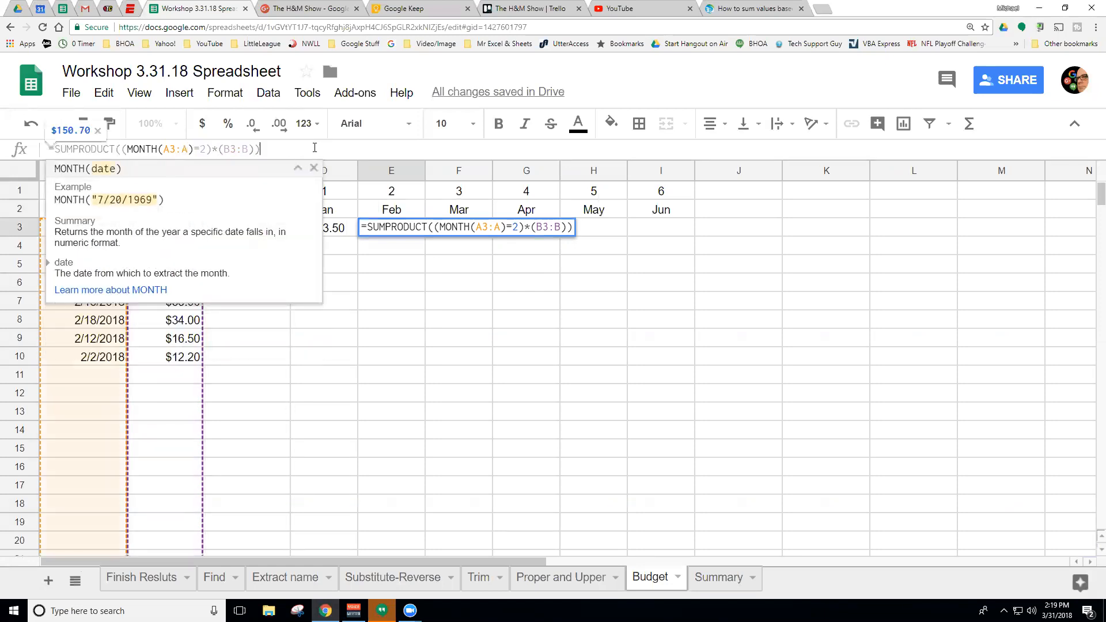
{"action": "left_click", "coordinate": [463, 281]}
{"action": "left_click", "coordinate": [420, 233]}
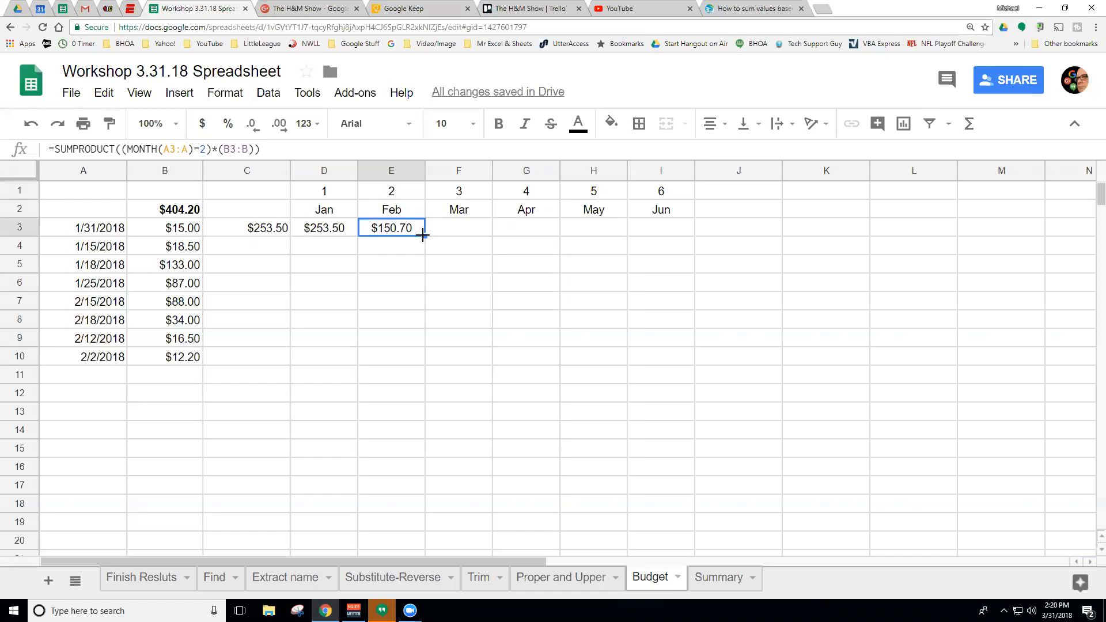
Add a March entry in row 11 with the date 3/1 and an amount of 150
{"action": "left_click", "coordinate": [106, 369]}
{"action": "type", "text": "3/1"}
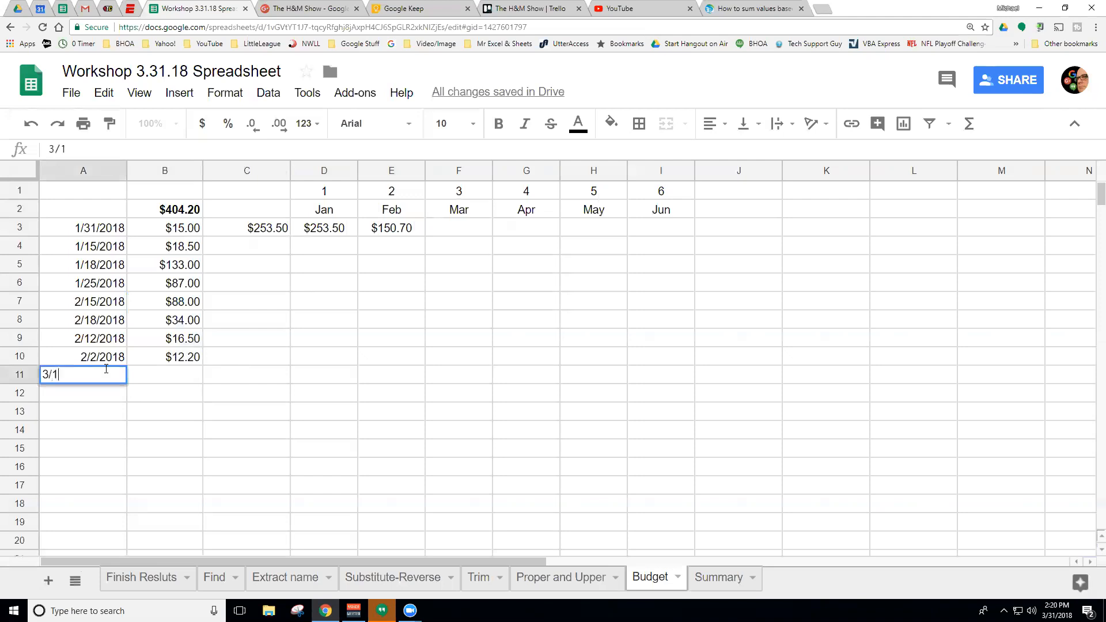
{"action": "key", "text": "Tab"}
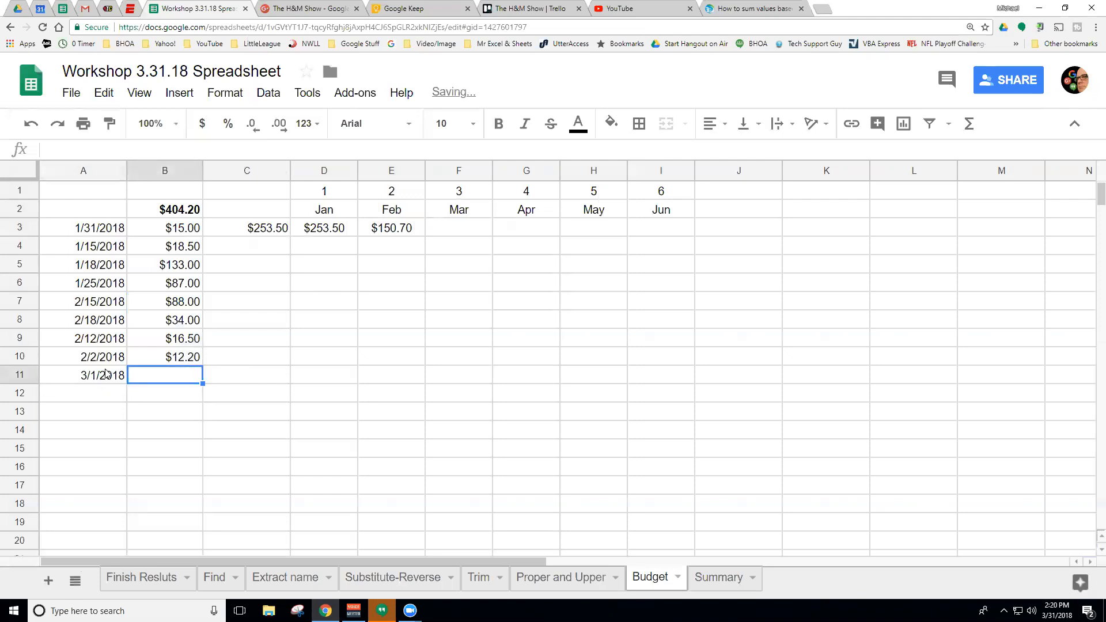
{"action": "type", "text": "150"}
{"action": "key", "text": "Return"}
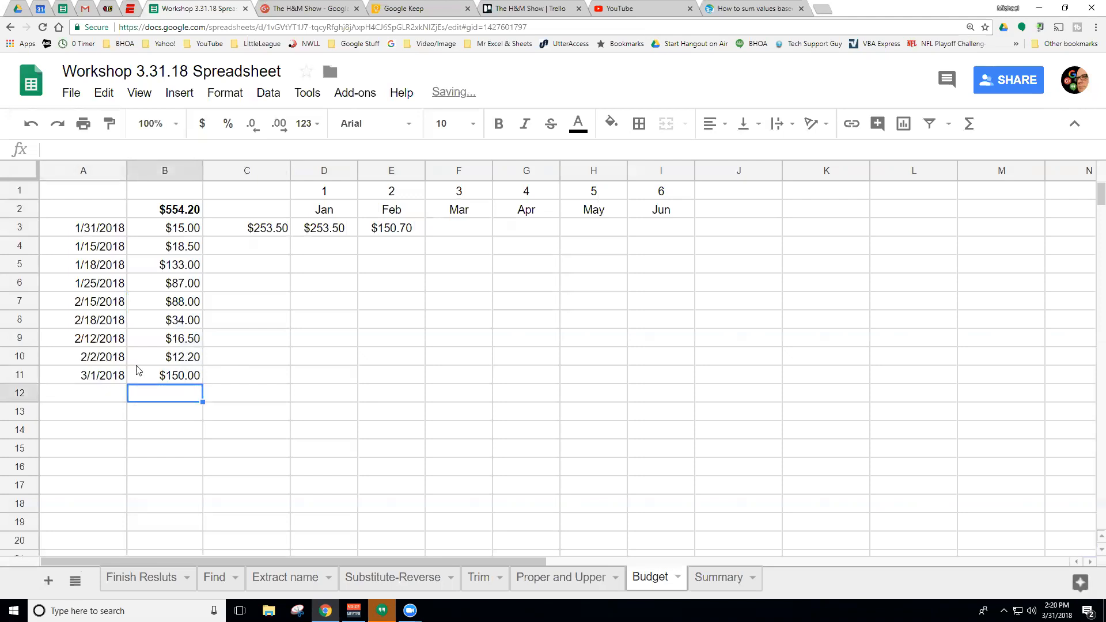
Replace the hard-coded month number in D3's SUMPRODUCT formula with a reference to cell D1
{"action": "left_click", "coordinate": [406, 229]}
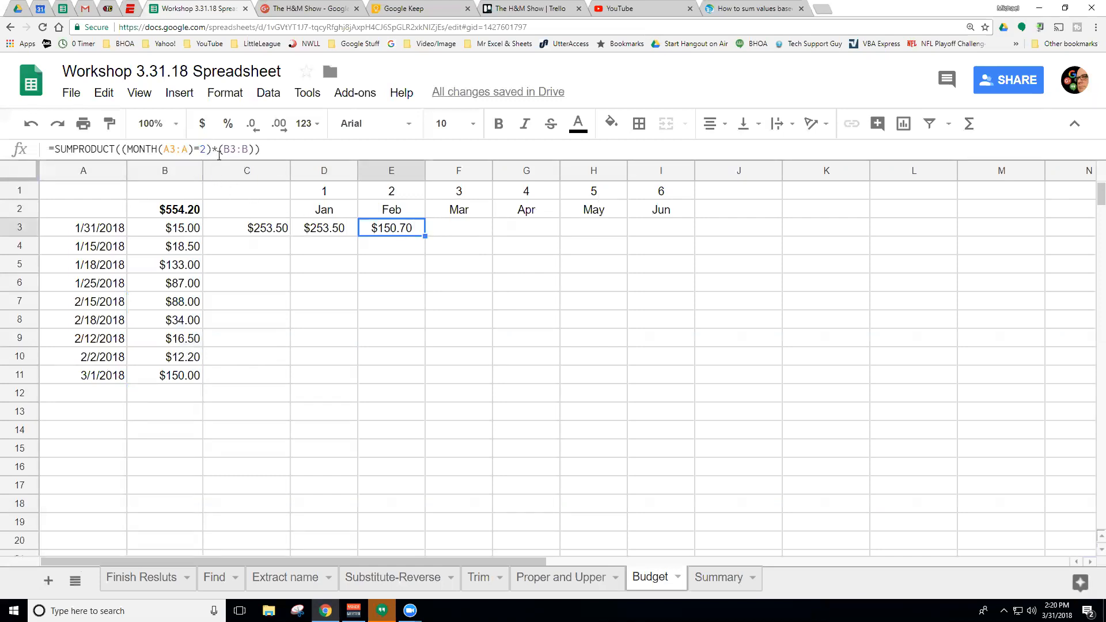
{"action": "left_click", "coordinate": [322, 230]}
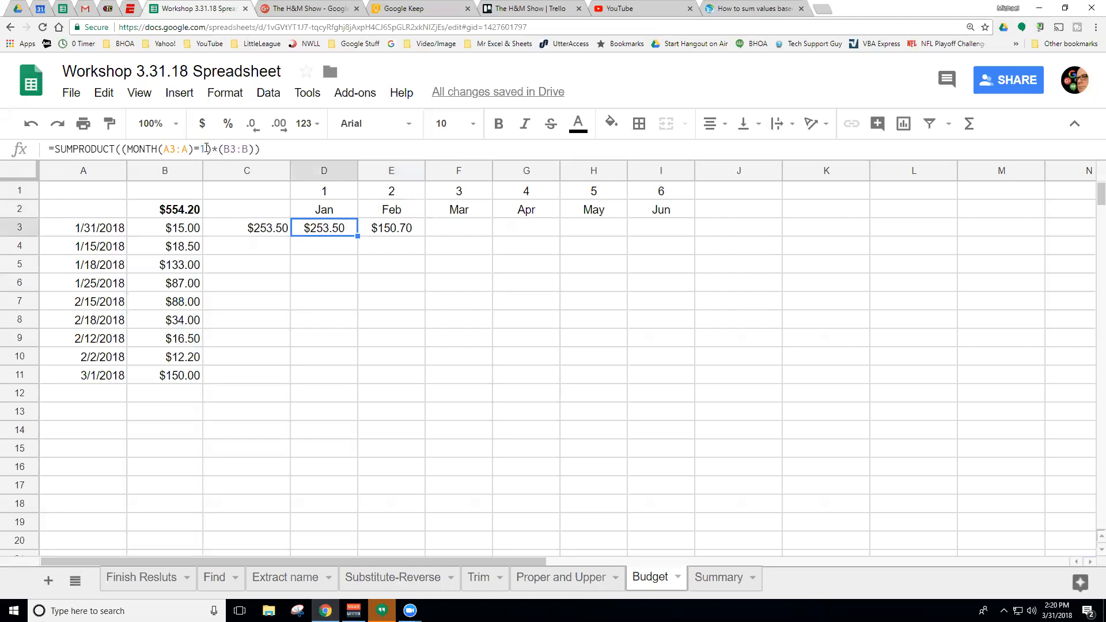
{"action": "left_click", "coordinate": [206, 149]}
{"action": "key", "text": "BackSpace"}
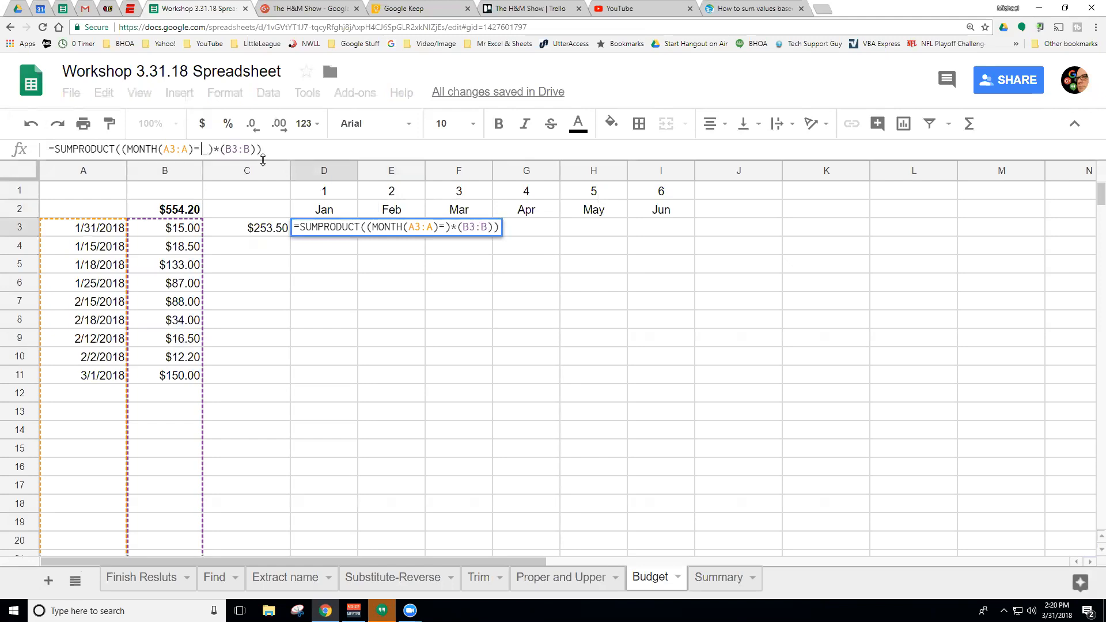
{"action": "left_click", "coordinate": [321, 194]}
{"action": "key", "text": "Return"}
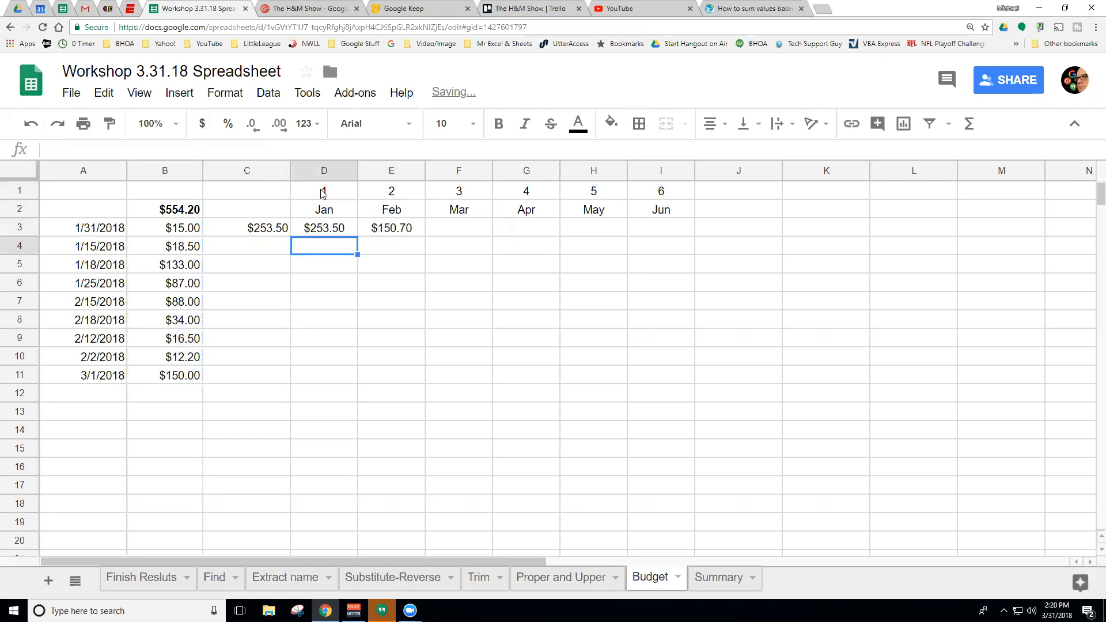
{"action": "left_click", "coordinate": [342, 228]}
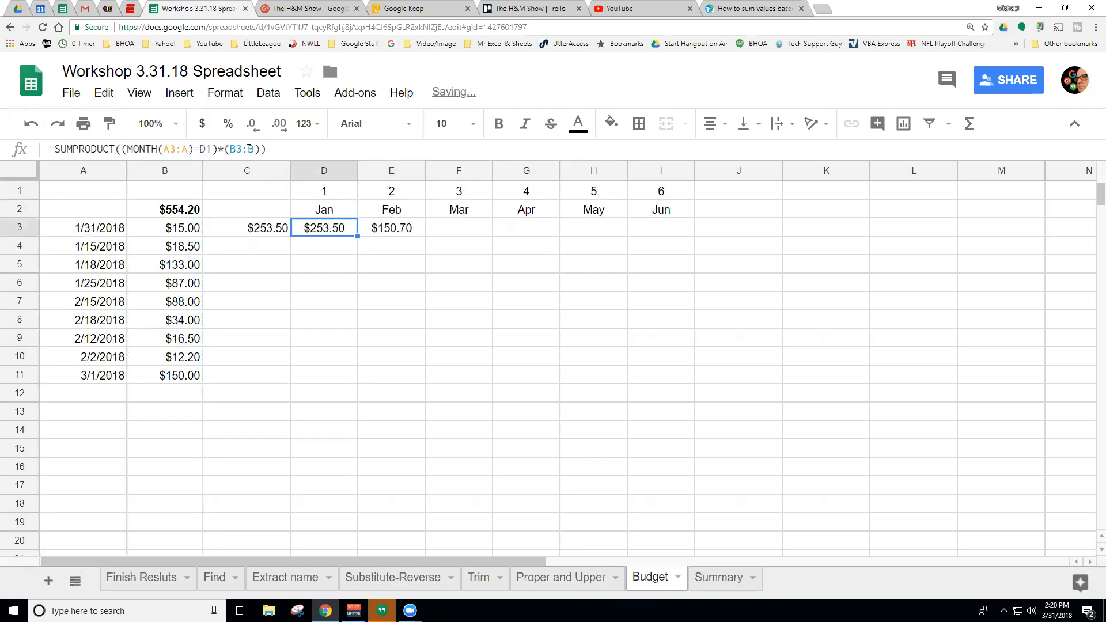
Try filling D3's SUMPRODUCT formula across into E3 for February
{"action": "left_click", "coordinate": [401, 229]}
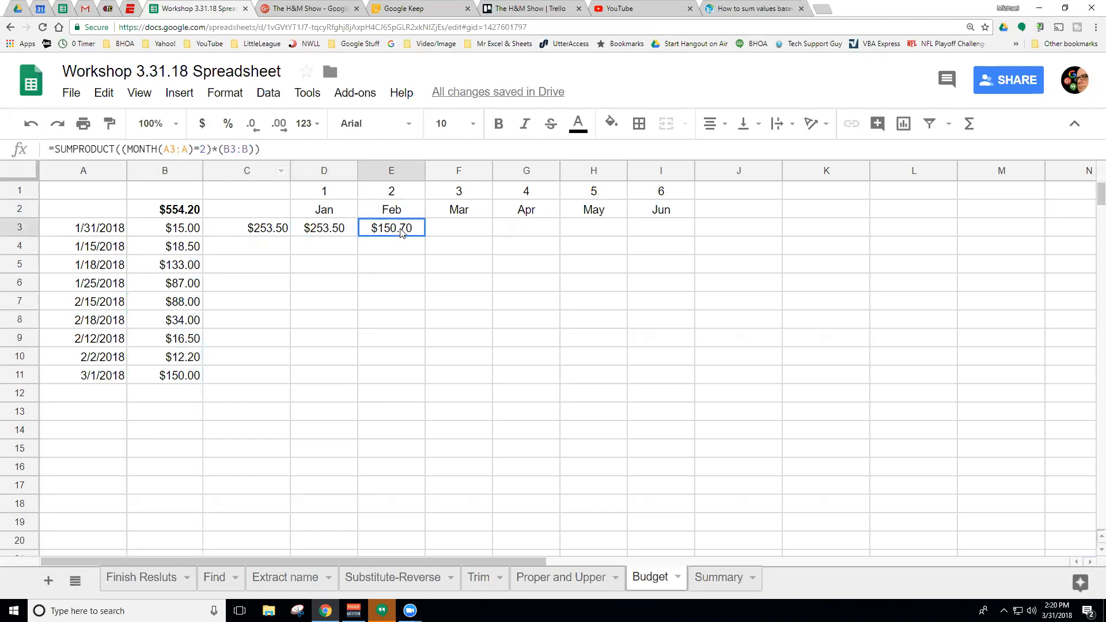
{"action": "left_click", "coordinate": [345, 232]}
{"action": "left_click_drag", "start_coordinate": [358, 235], "coordinate": [406, 239]}
{"action": "left_click", "coordinate": [405, 232]}
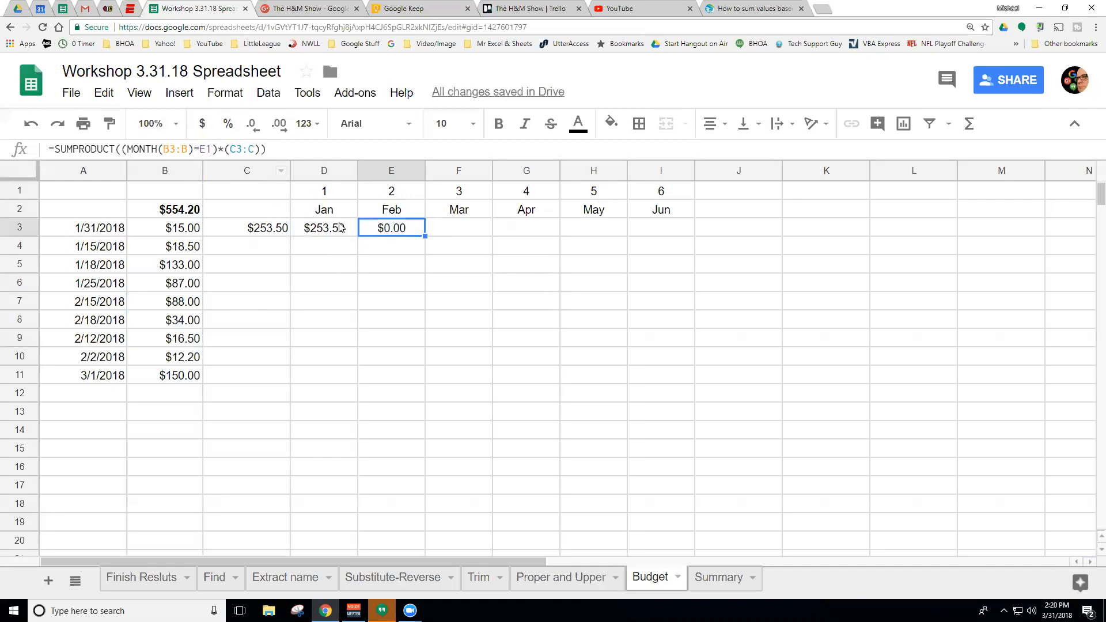
Inspect the date and amount ranges in E3's filled formula, and undo the fill
{"action": "left_click", "coordinate": [187, 148]}
{"action": "left_click_drag", "start_coordinate": [187, 148], "coordinate": [166, 149]}
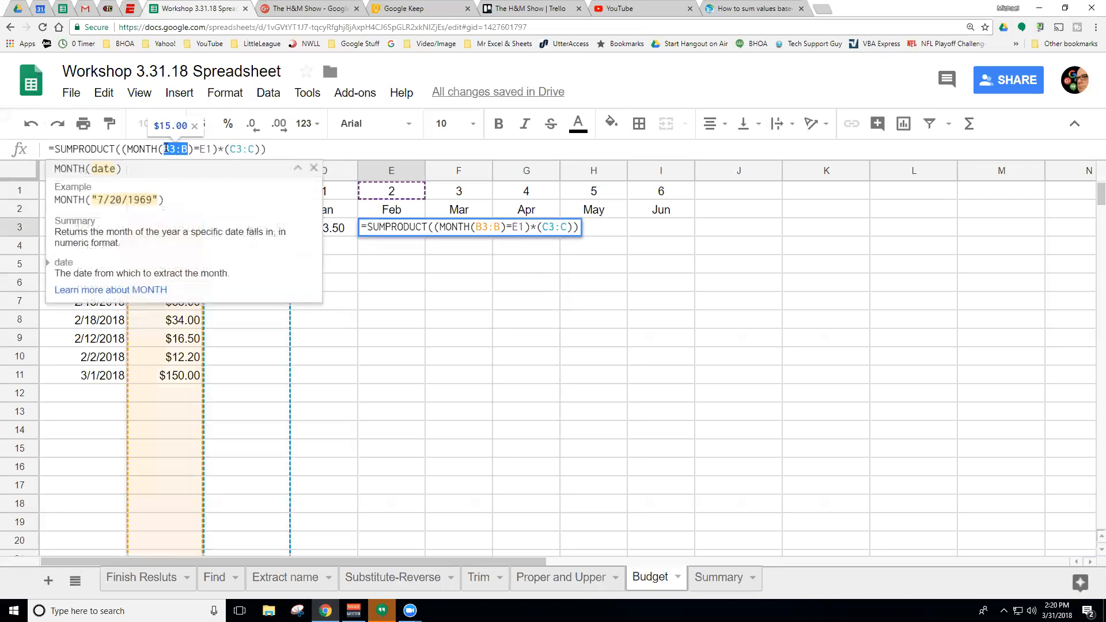
{"action": "left_click", "coordinate": [255, 150]}
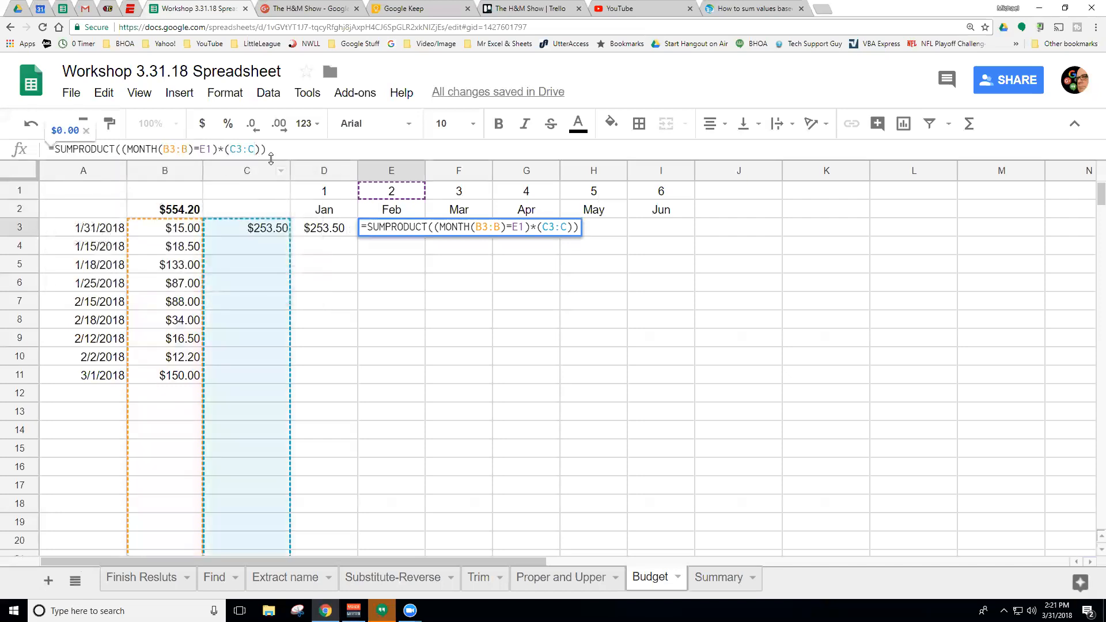
{"action": "left_click", "coordinate": [379, 270]}
{"action": "left_click", "coordinate": [387, 232]}
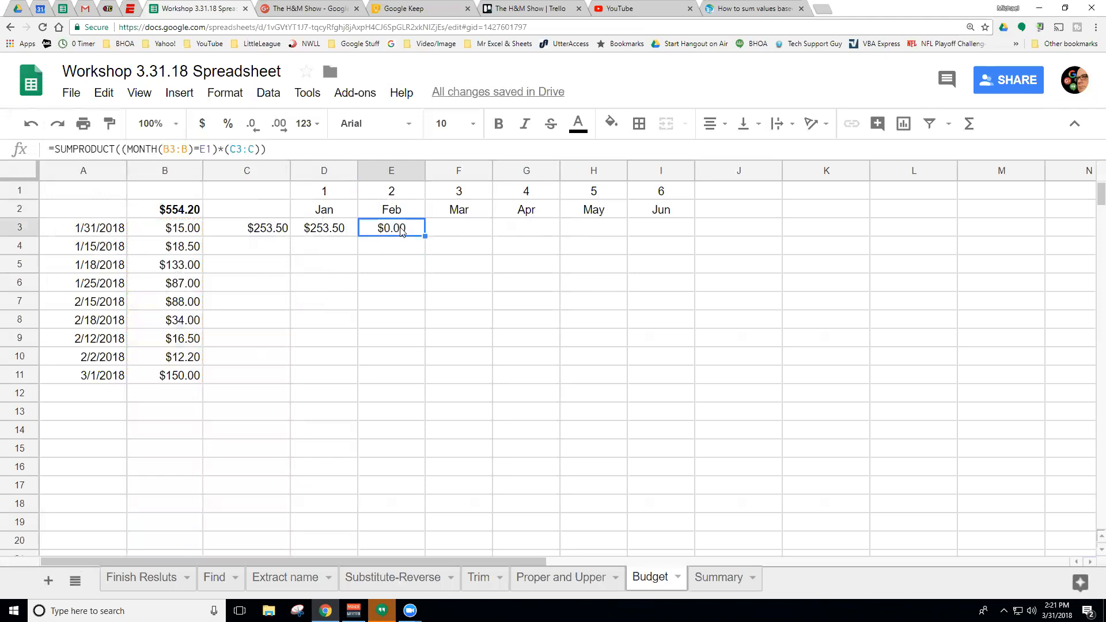
{"action": "left_click", "coordinate": [31, 123]}
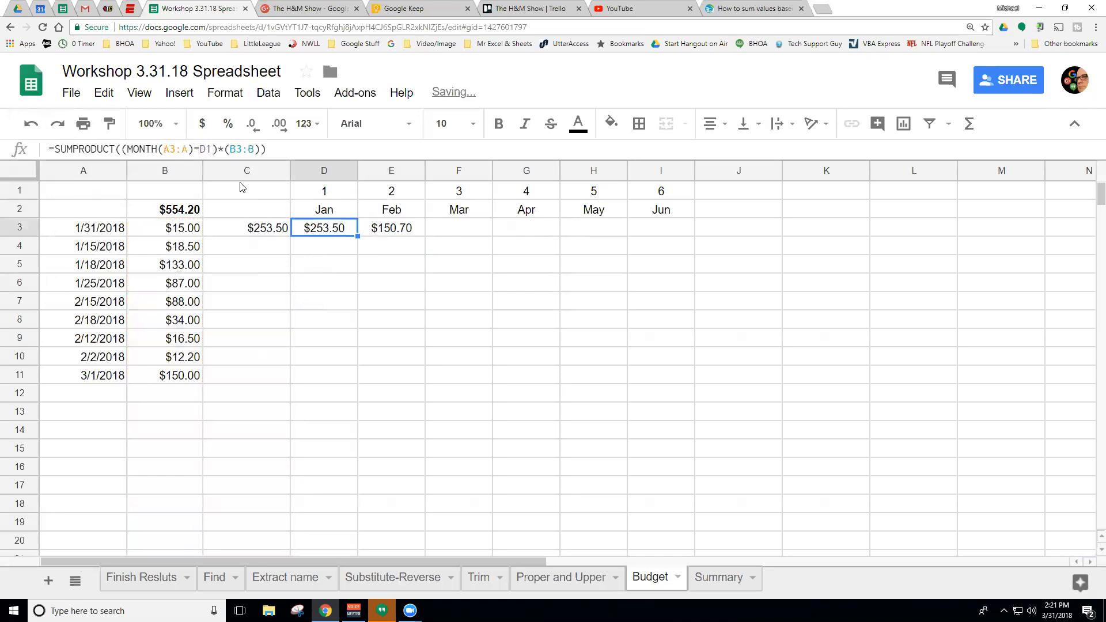
Lock the columns in D3's SUMPRODUCT formula by changing its date range to $A3:$A and its amount range to $B3:$B
{"action": "left_click", "coordinate": [166, 149]}
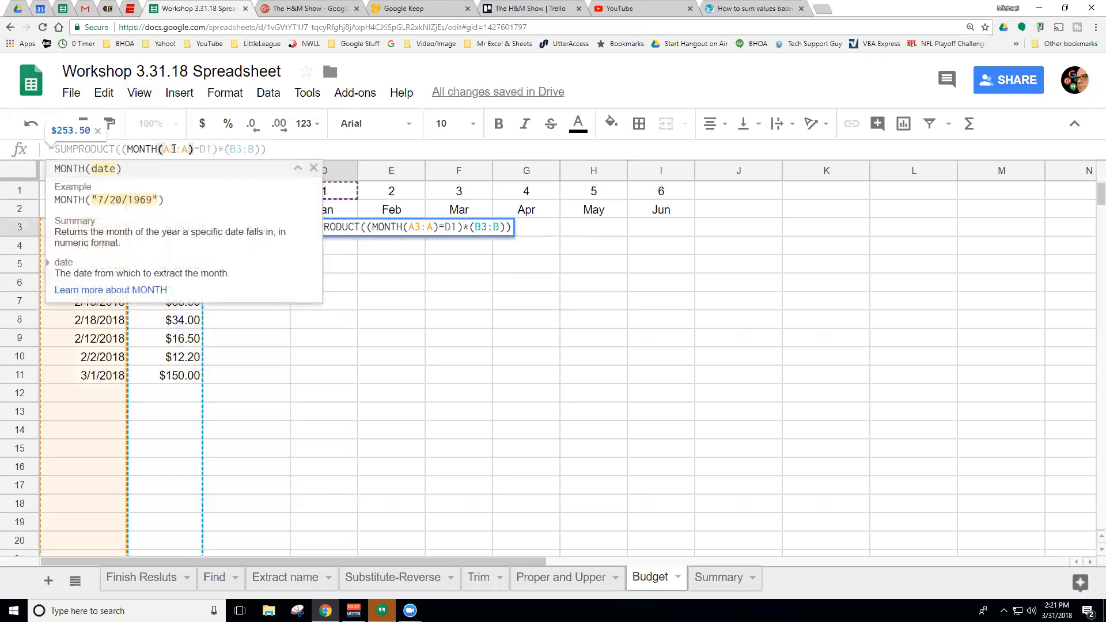
{"action": "type", "text": "4"}
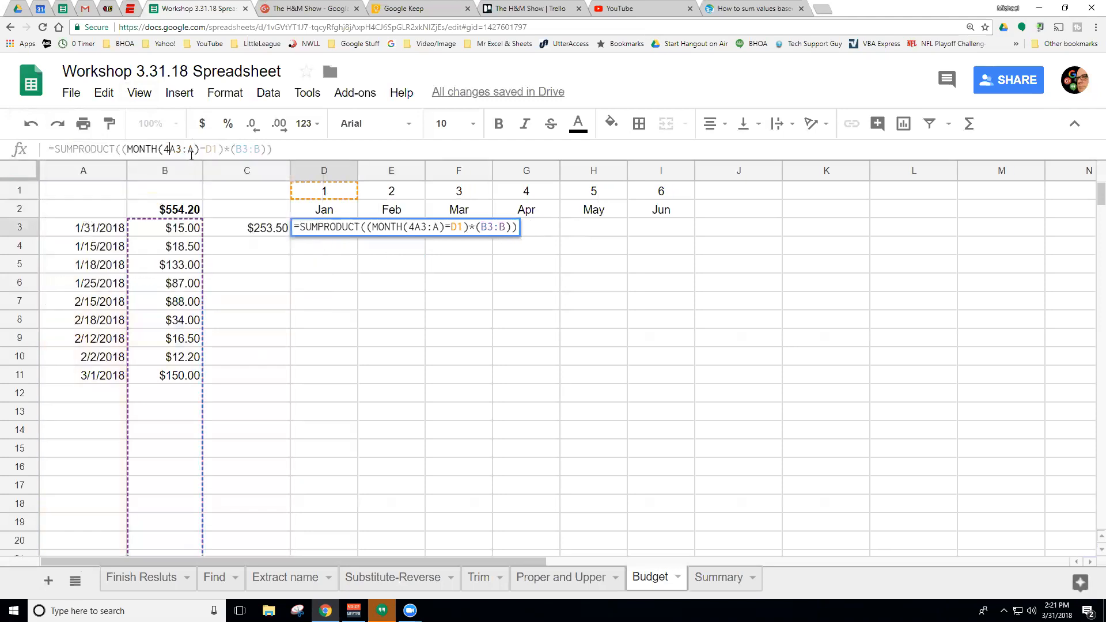
{"action": "key", "text": "BackSpace"}
{"action": "type", "text": "$A3:"}
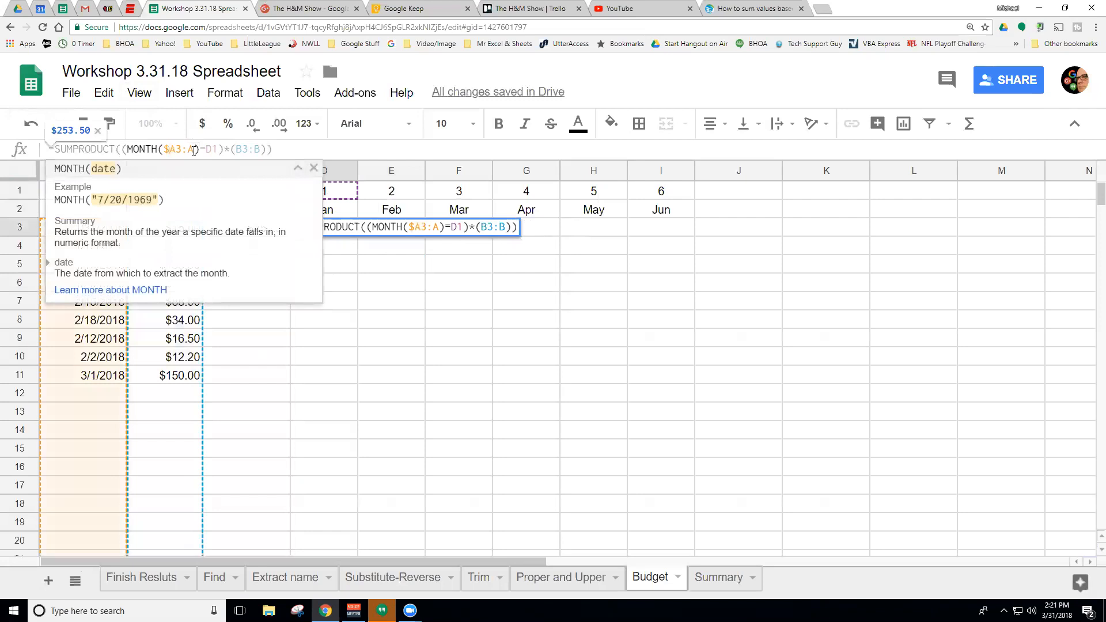
{"action": "type", "text": "$"}
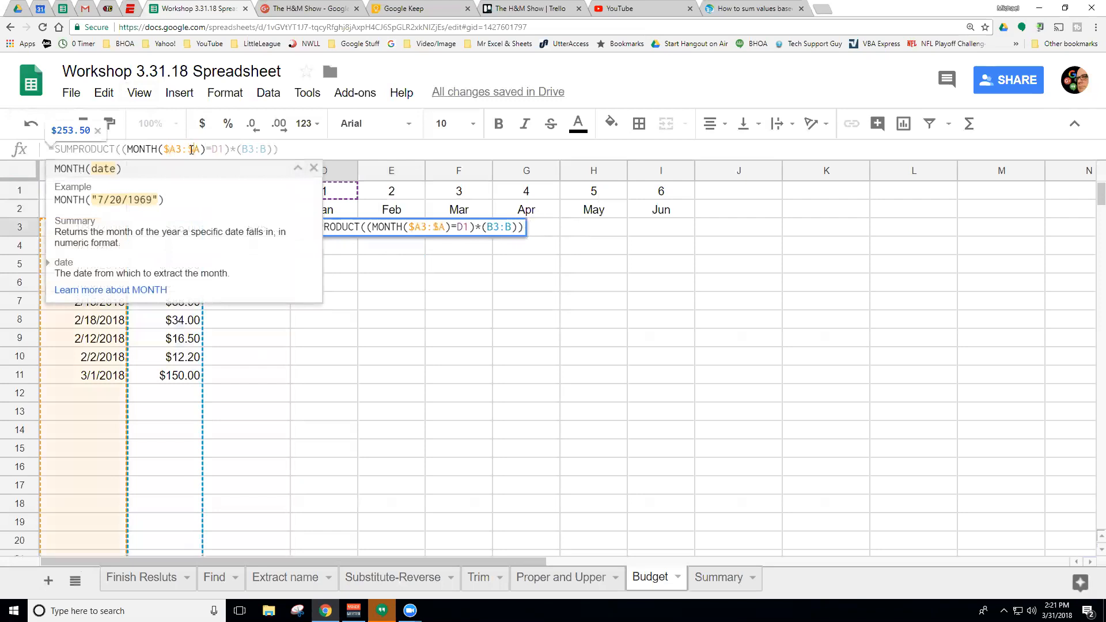
{"action": "left_click", "coordinate": [245, 149]}
{"action": "type", "text": "$A3:"}
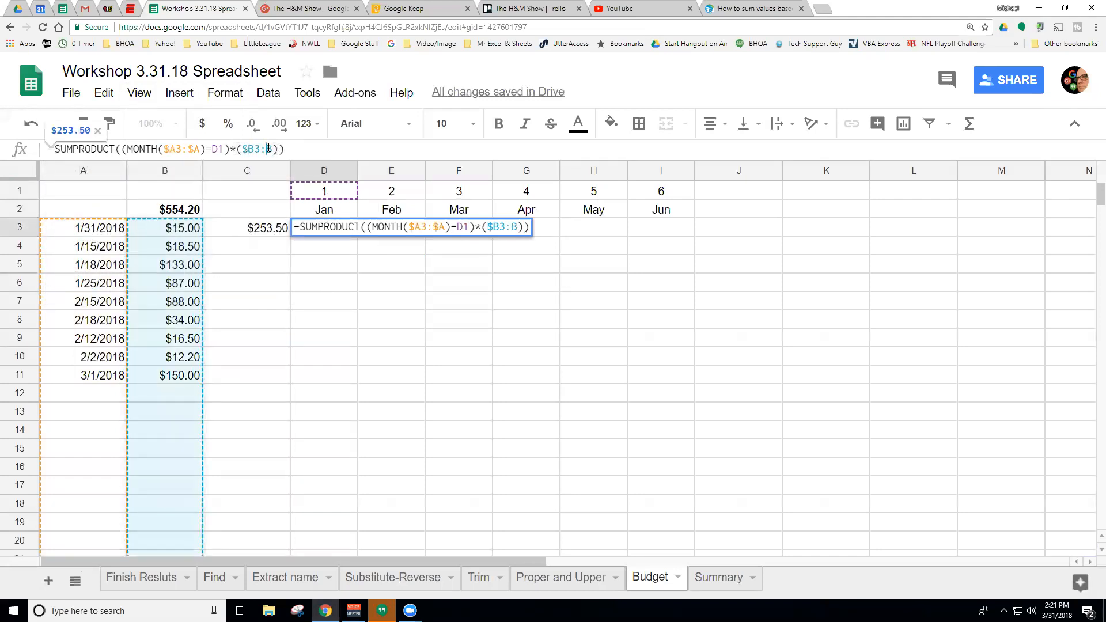
{"action": "type", "text": "$"}
{"action": "key", "text": "Return"}
Fill D3's locked formula across E3 and F3, and inspect the date range in the March formula
{"action": "left_click", "coordinate": [334, 229]}
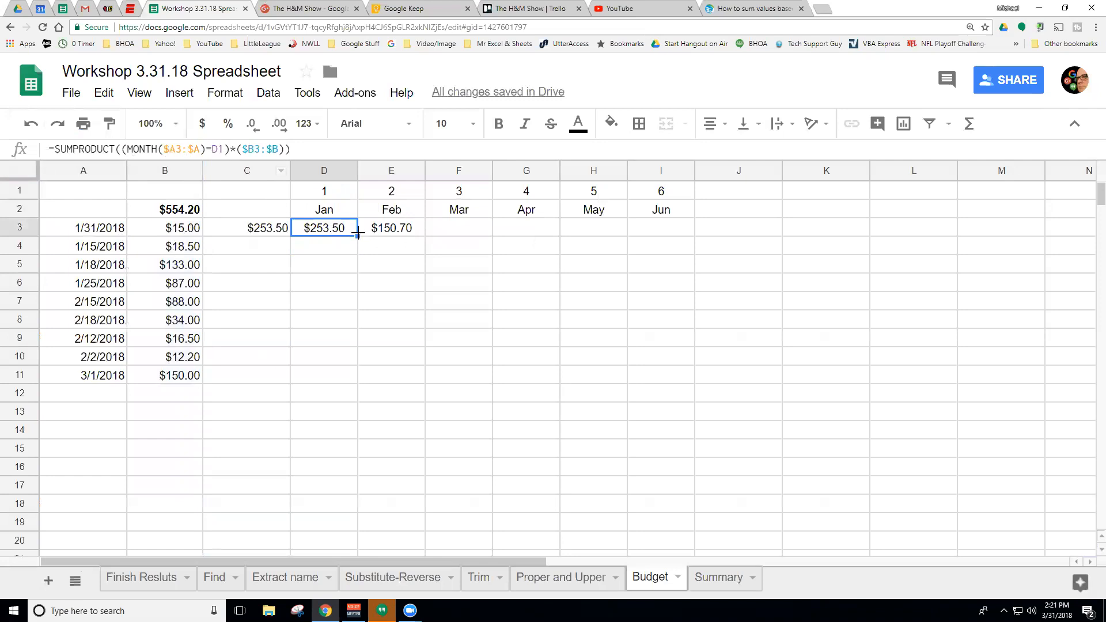
{"action": "left_click_drag", "start_coordinate": [358, 234], "coordinate": [482, 235]}
{"action": "left_click", "coordinate": [406, 233]}
{"action": "left_click", "coordinate": [466, 233]}
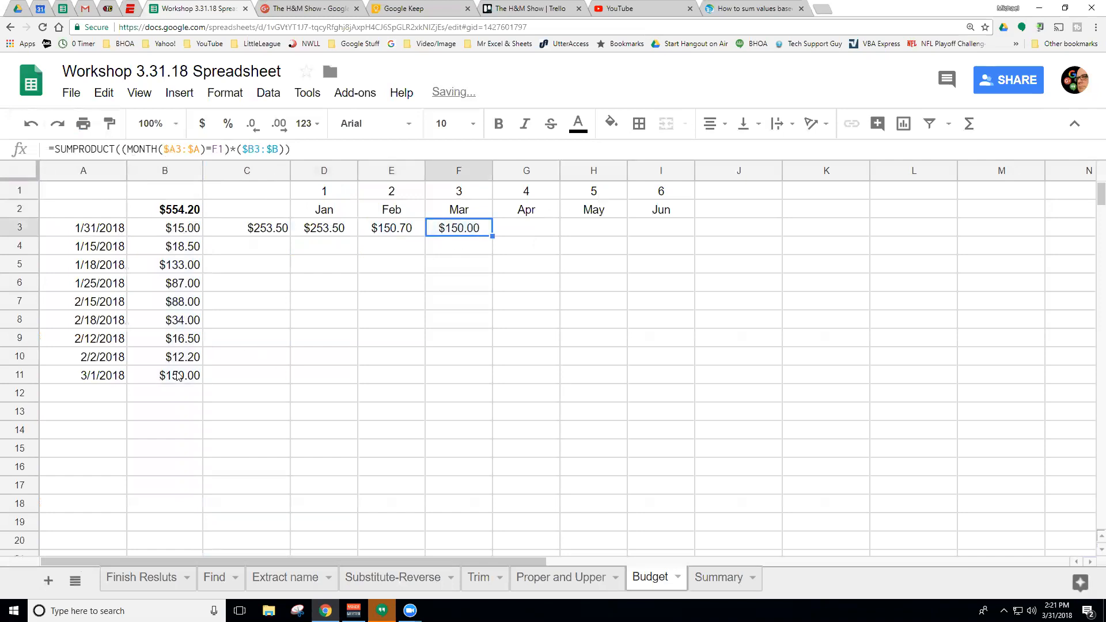
{"action": "left_click", "coordinate": [195, 151]}
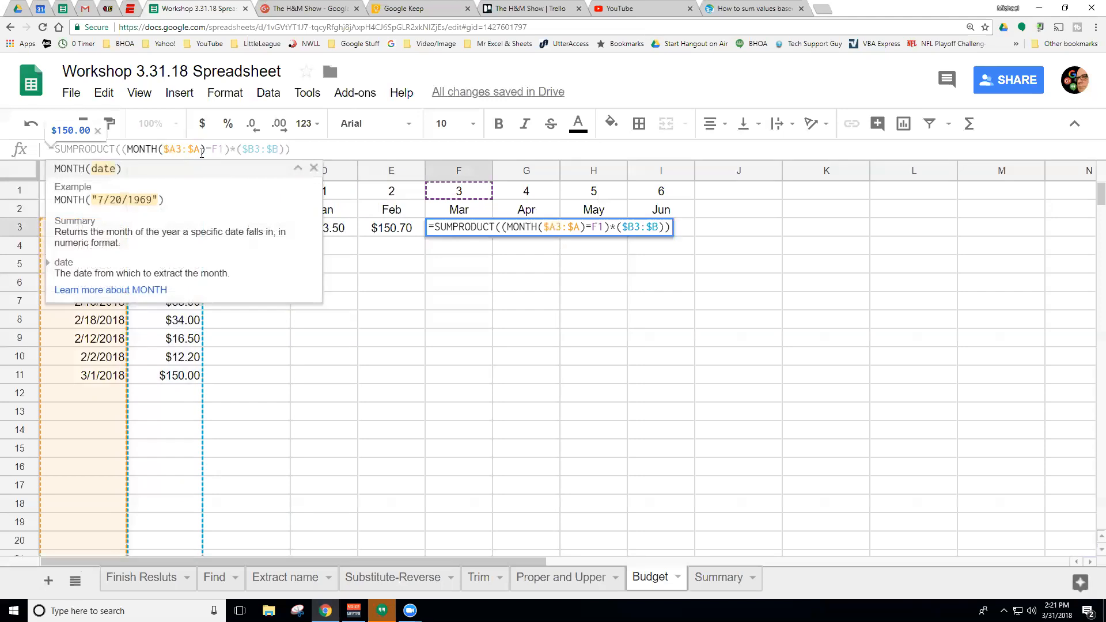
{"action": "key", "text": "Escape"}
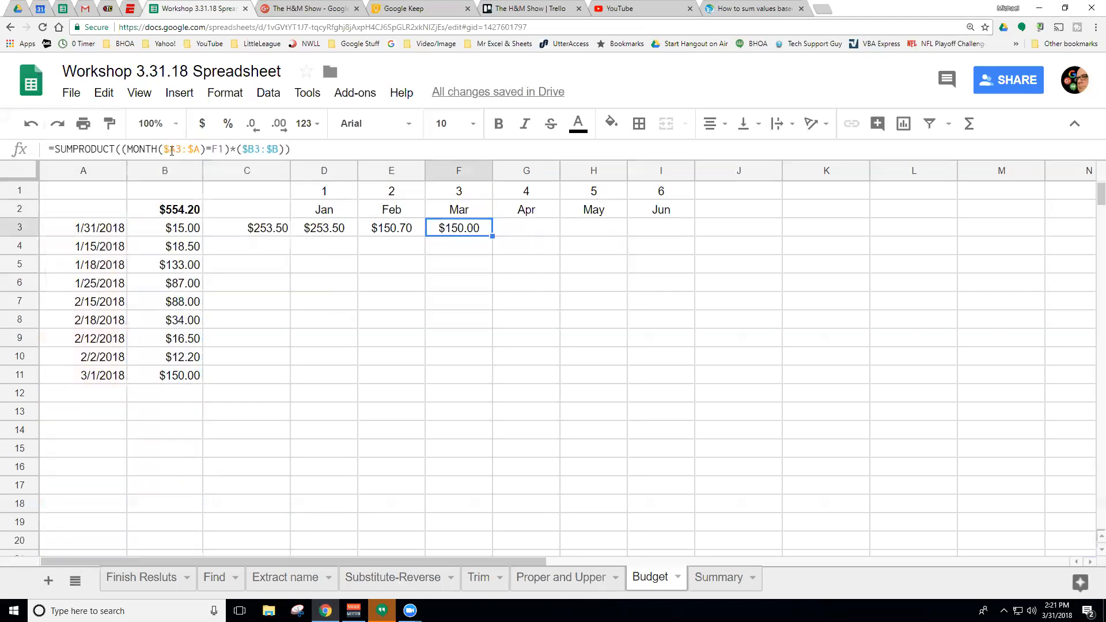
Remove the dollar signs from F3's formula so its ranges read A3:A and B3:B
{"action": "left_click", "coordinate": [171, 150]}
{"action": "key", "text": "BackSpace"}
{"action": "left_click", "coordinate": [188, 151]}
{"action": "key", "text": "BackSpace"}
{"action": "left_click", "coordinate": [235, 151]}
{"action": "key", "text": "BackSpace"}
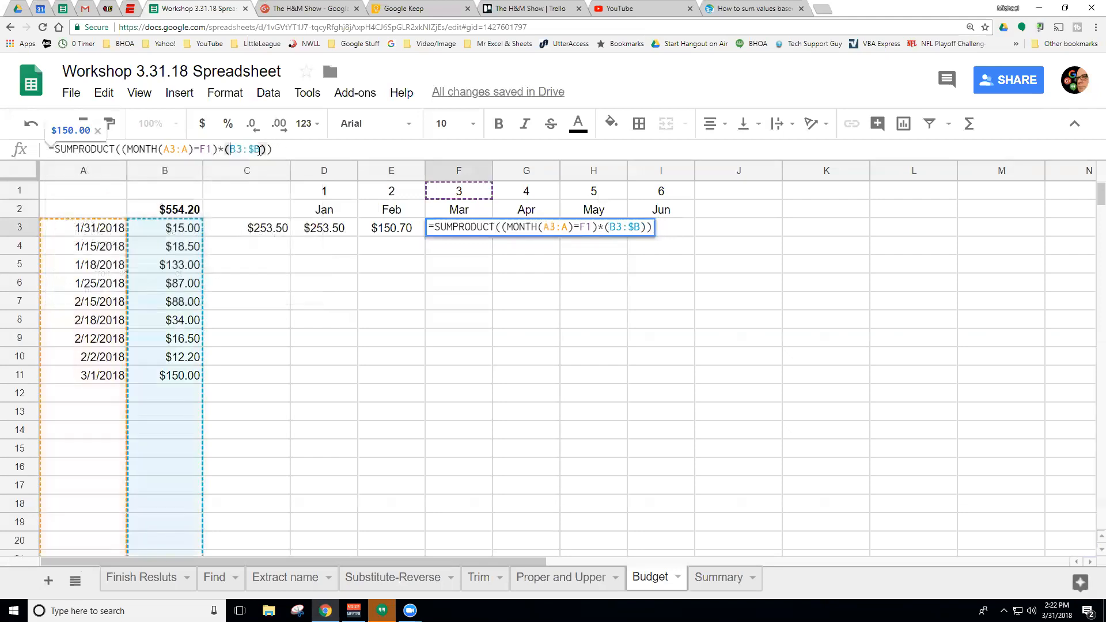
{"action": "left_click", "coordinate": [254, 148]}
{"action": "key", "text": "BackSpace"}
{"action": "key", "text": "Return"}
{"action": "left_click", "coordinate": [453, 230]}
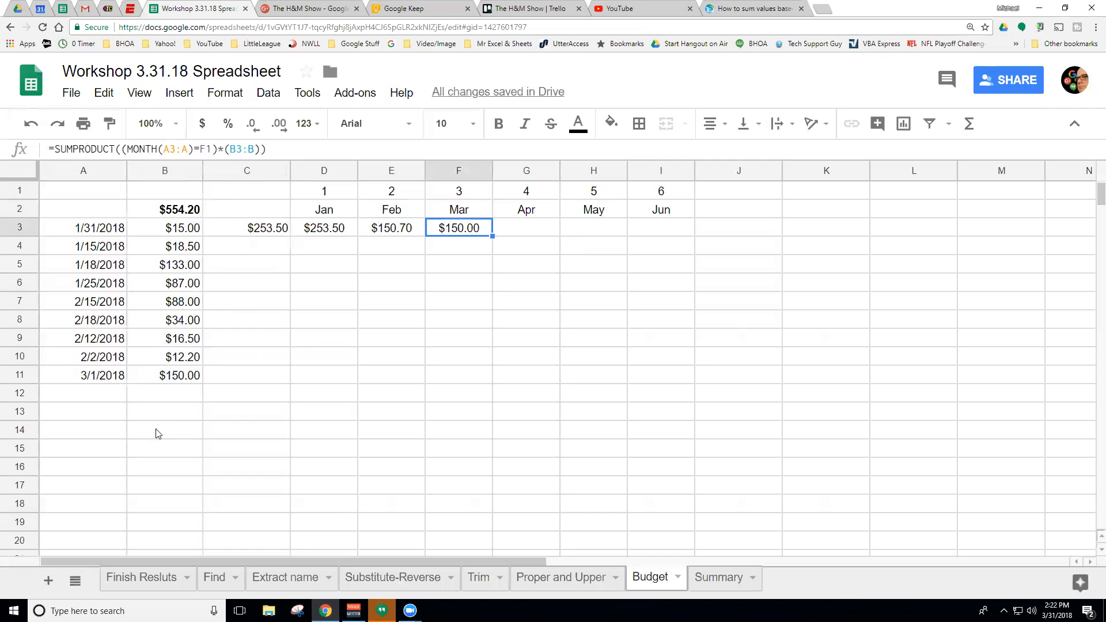
Add an April entry in row 12 with the date 4/15 and an amount of 234
{"action": "left_click", "coordinate": [114, 393]}
{"action": "type", "text": "4/15"}
{"action": "key", "text": "Return"}
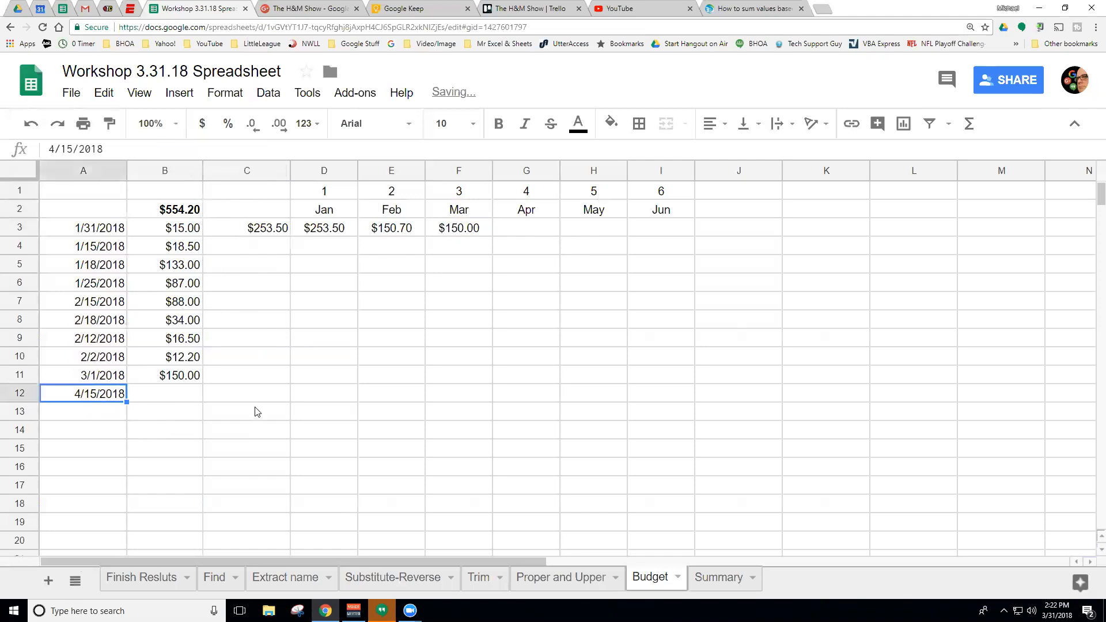
{"action": "key", "text": "Up"}
{"action": "key", "text": "Right"}
{"action": "type", "text": "234"}
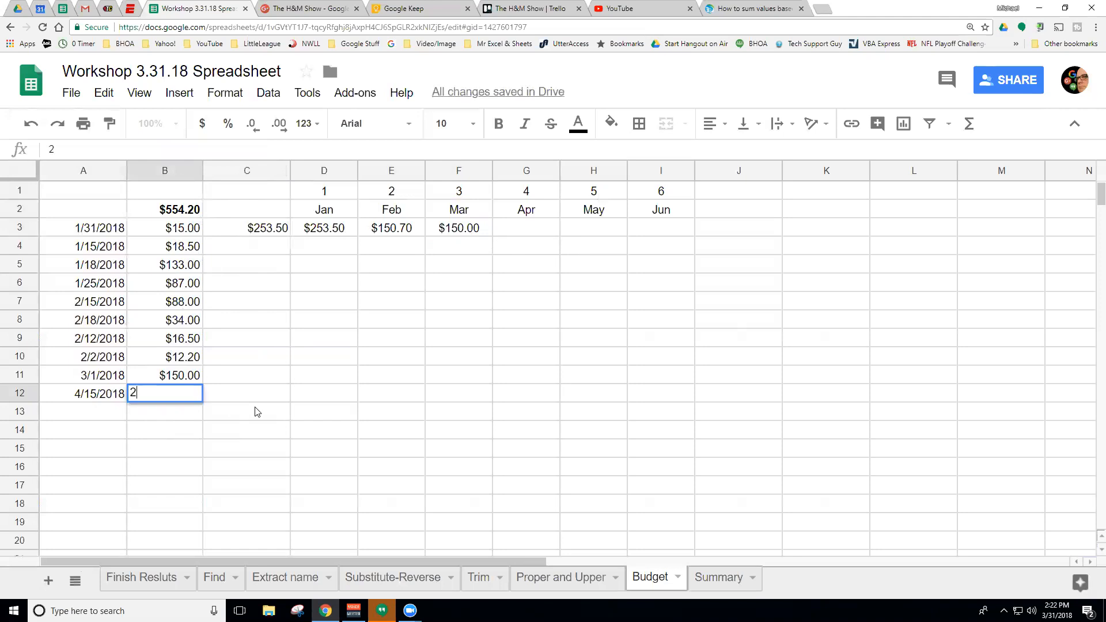
{"action": "key", "text": "Return"}
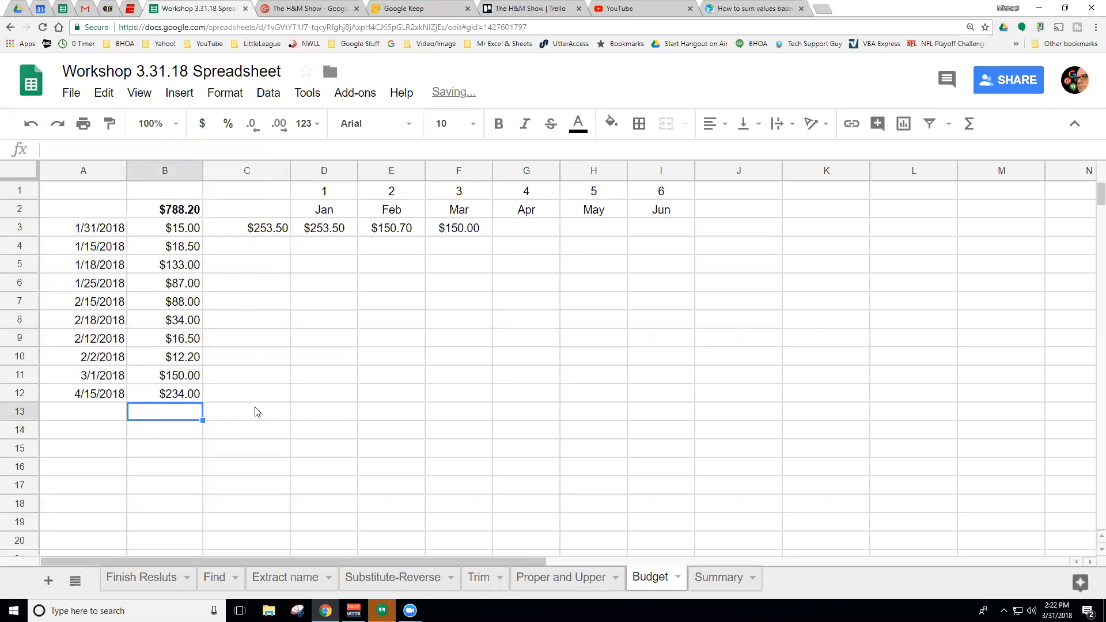
Inspect the unlocked date and amount ranges in F3's March formula
{"action": "left_click", "coordinate": [464, 229]}
{"action": "left_click", "coordinate": [168, 148]}
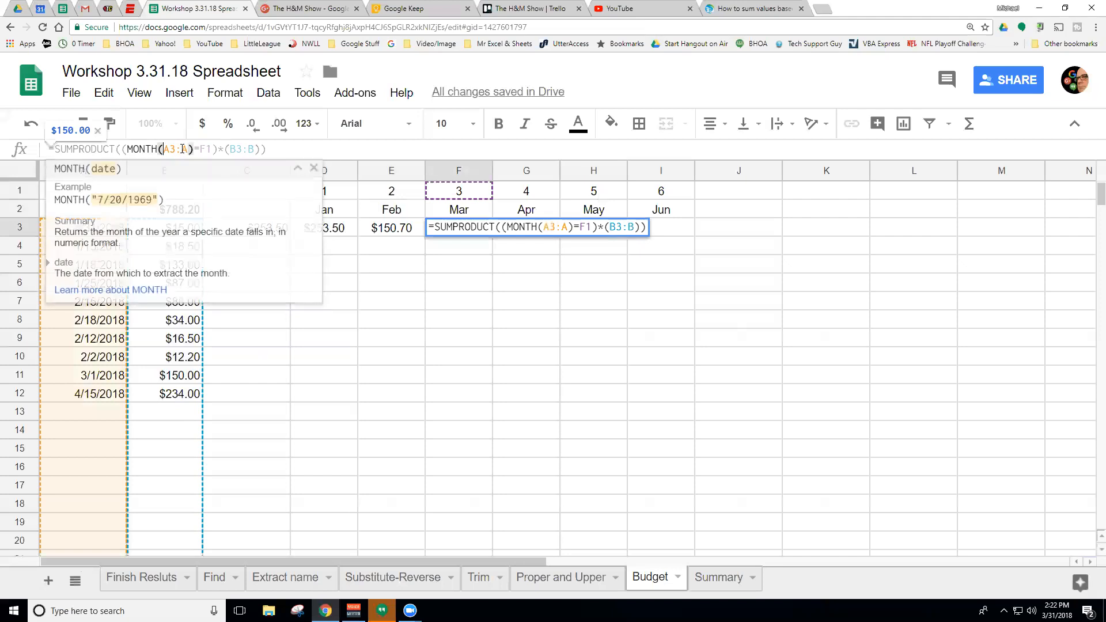
{"action": "left_click", "coordinate": [232, 149]}
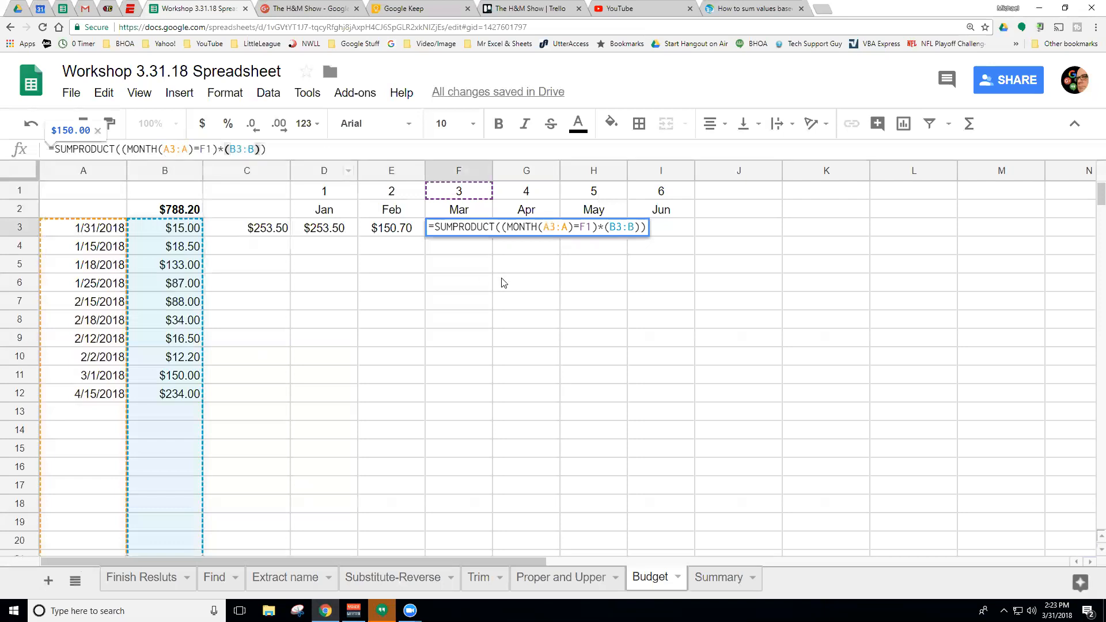
{"action": "key", "text": "Escape"}
Try filling F3's unlocked formula into G3 for April, and inspect the filled formula's ranges
{"action": "left_click_drag", "start_coordinate": [493, 236], "coordinate": [530, 232]}
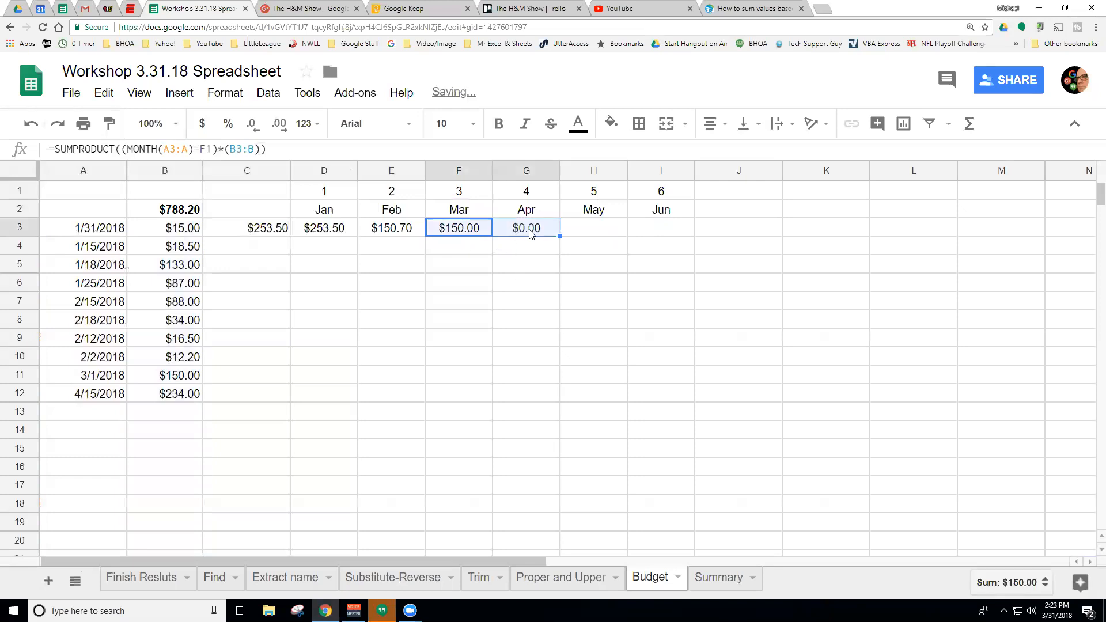
{"action": "left_click", "coordinate": [530, 233]}
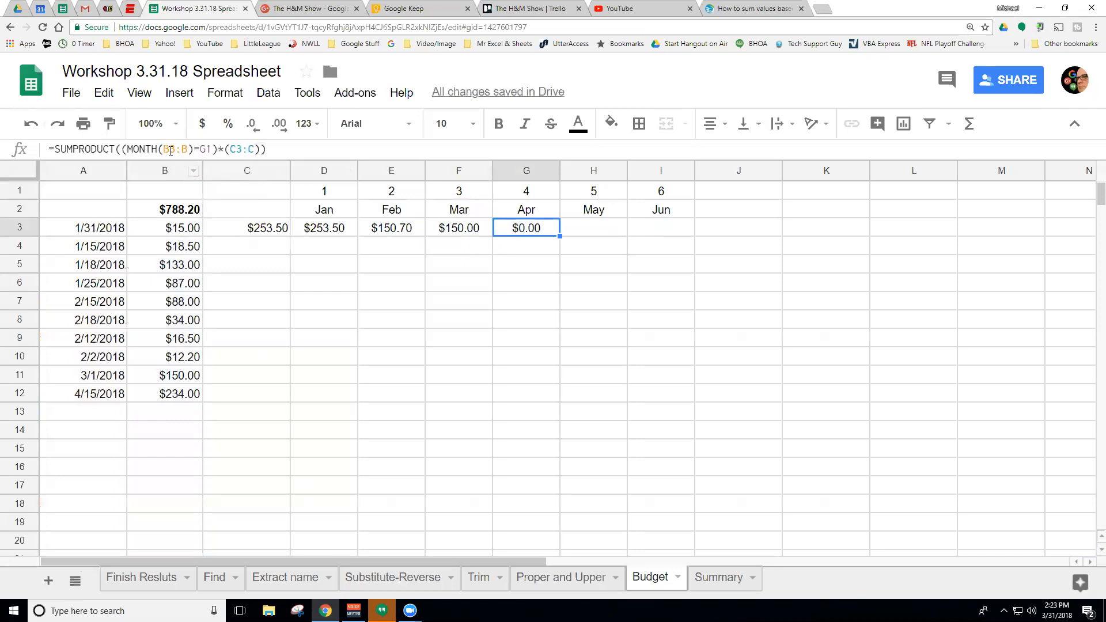
{"action": "left_click", "coordinate": [169, 149]}
{"action": "left_click", "coordinate": [238, 149]}
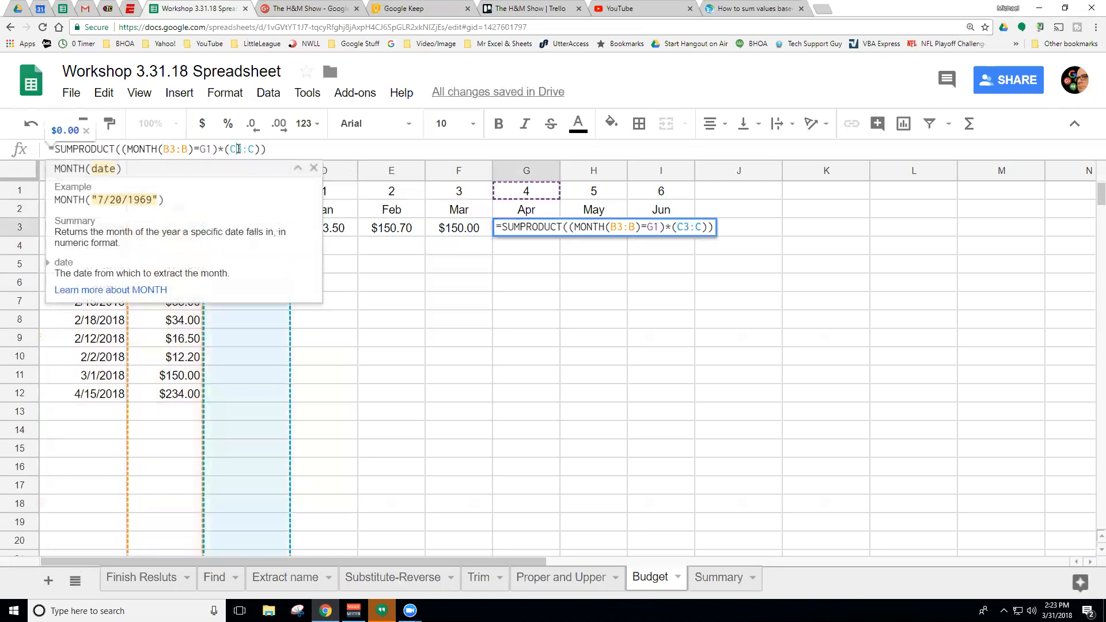
{"action": "key", "text": "Escape"}
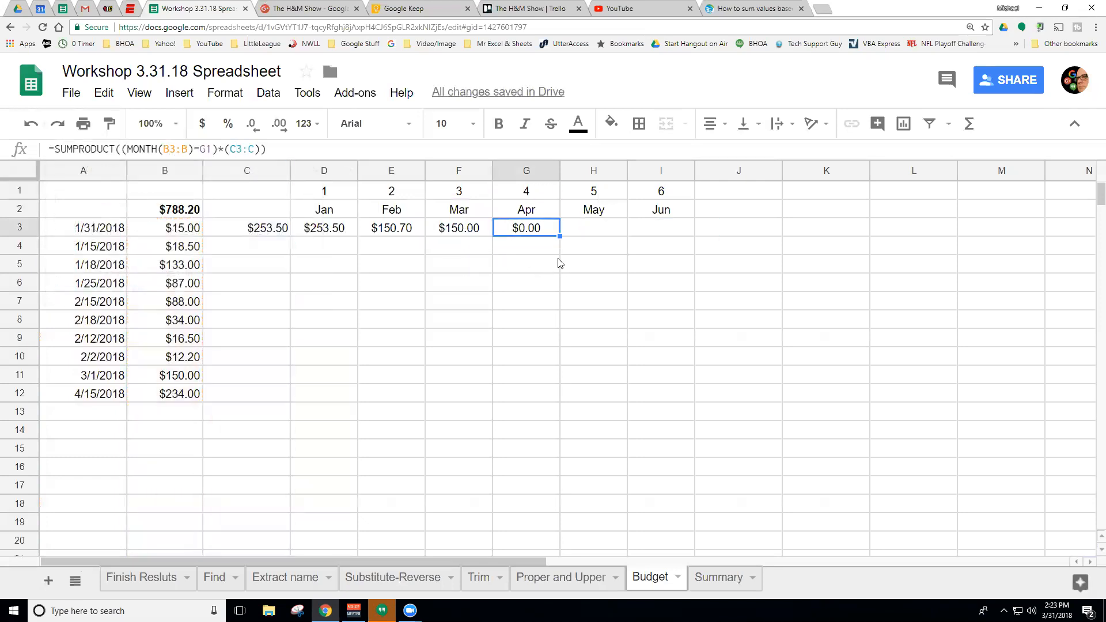
Try filling G3's formula into H3 for May, and inspect its date and amount ranges
{"action": "left_click_drag", "start_coordinate": [559, 235], "coordinate": [586, 234]}
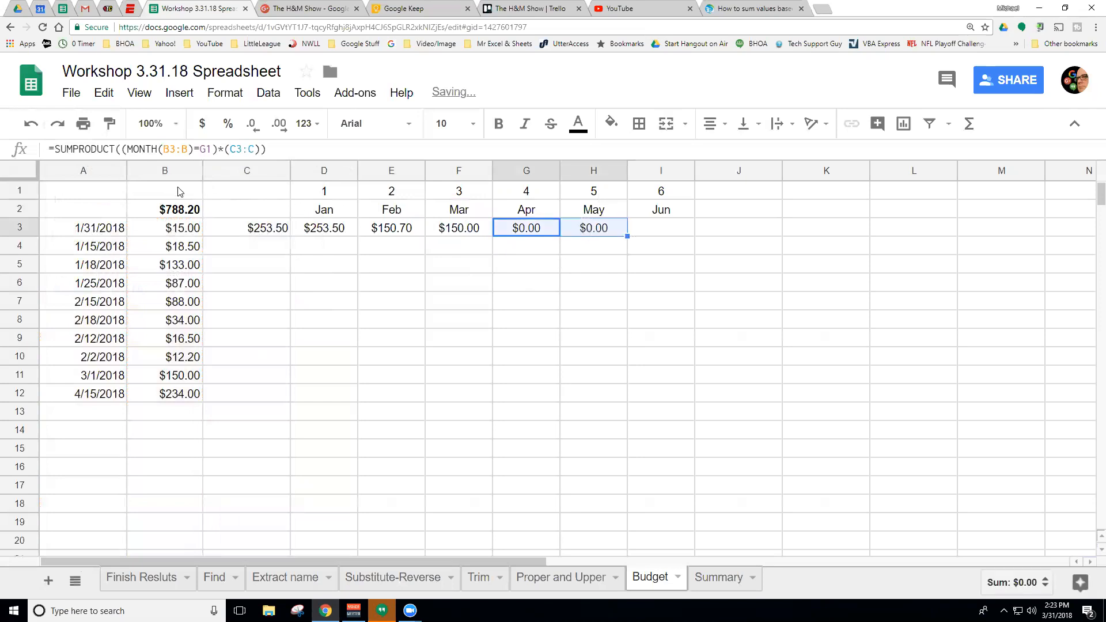
{"action": "left_click", "coordinate": [589, 234]}
{"action": "left_click", "coordinate": [167, 145]}
{"action": "left_click", "coordinate": [240, 149]}
{"action": "key", "text": "Escape"}
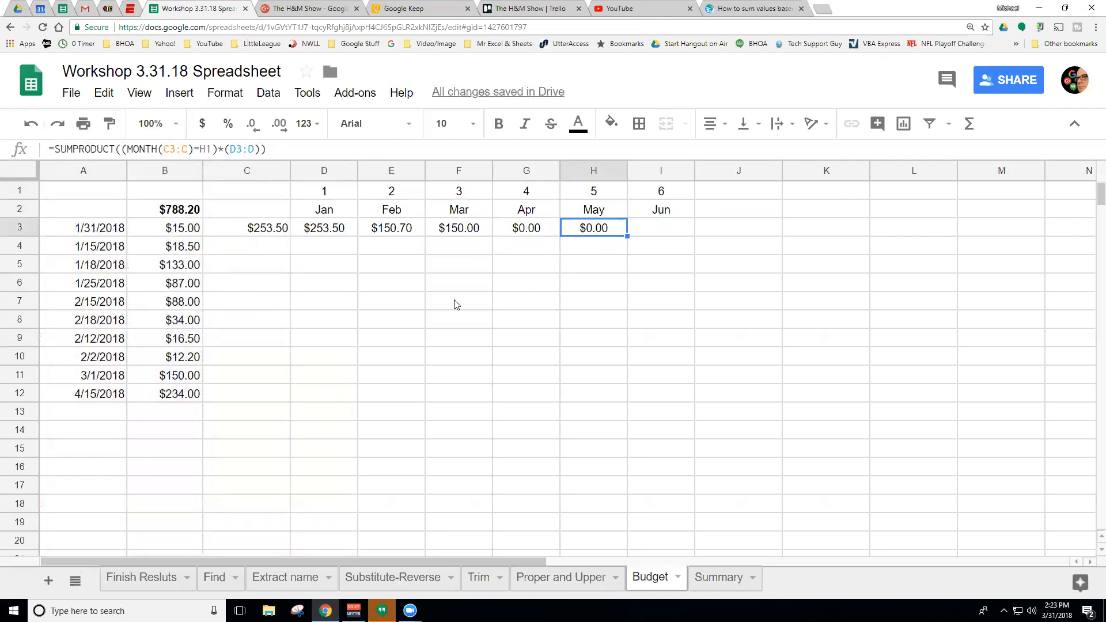
Clear the March, April and May formulas in F3:H3
{"action": "left_click_drag", "start_coordinate": [525, 232], "coordinate": [593, 230]}
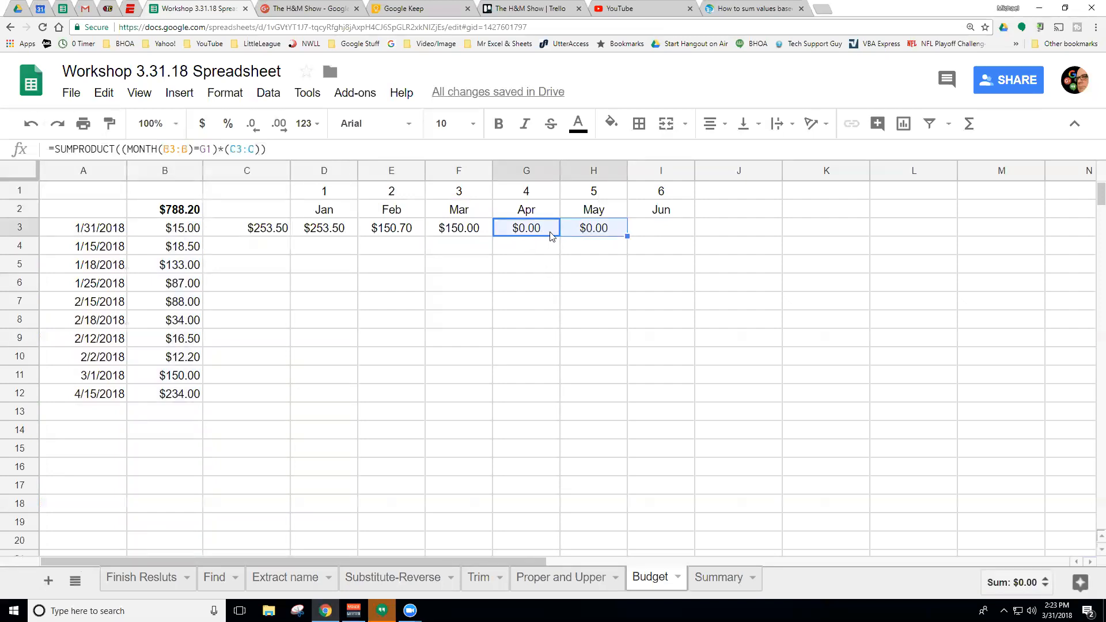
{"action": "key", "text": "Delete"}
{"action": "left_click", "coordinate": [449, 233]}
{"action": "key", "text": "Delete"}
Cycle the date range in E3's formula through its absolute and relative reference forms, ending on $A3:$A
{"action": "left_click", "coordinate": [413, 233]}
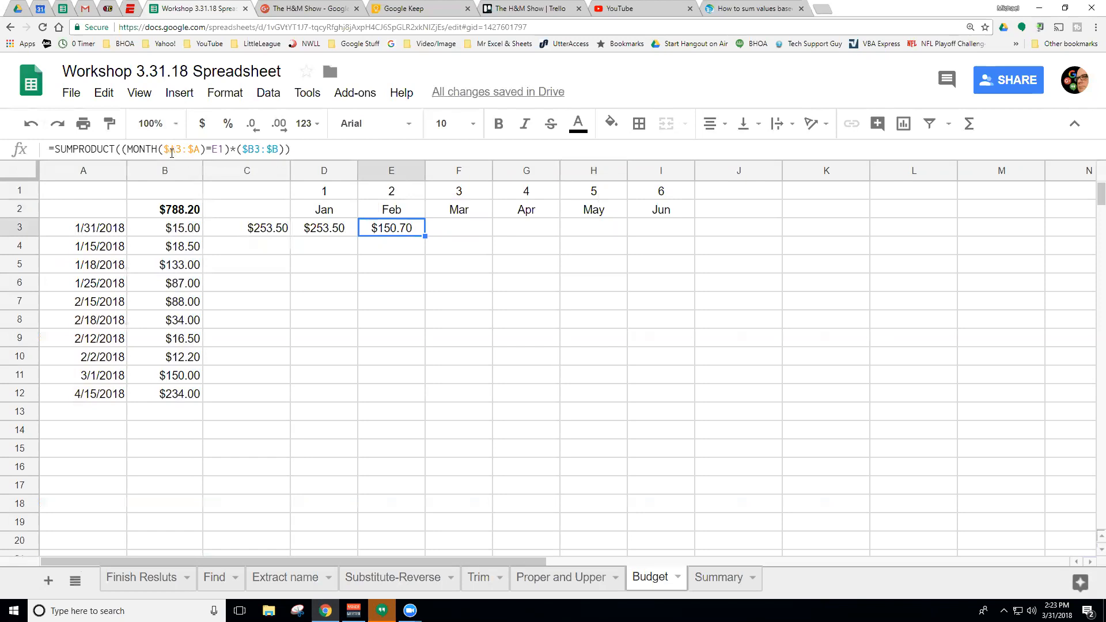
{"action": "left_click", "coordinate": [171, 151]}
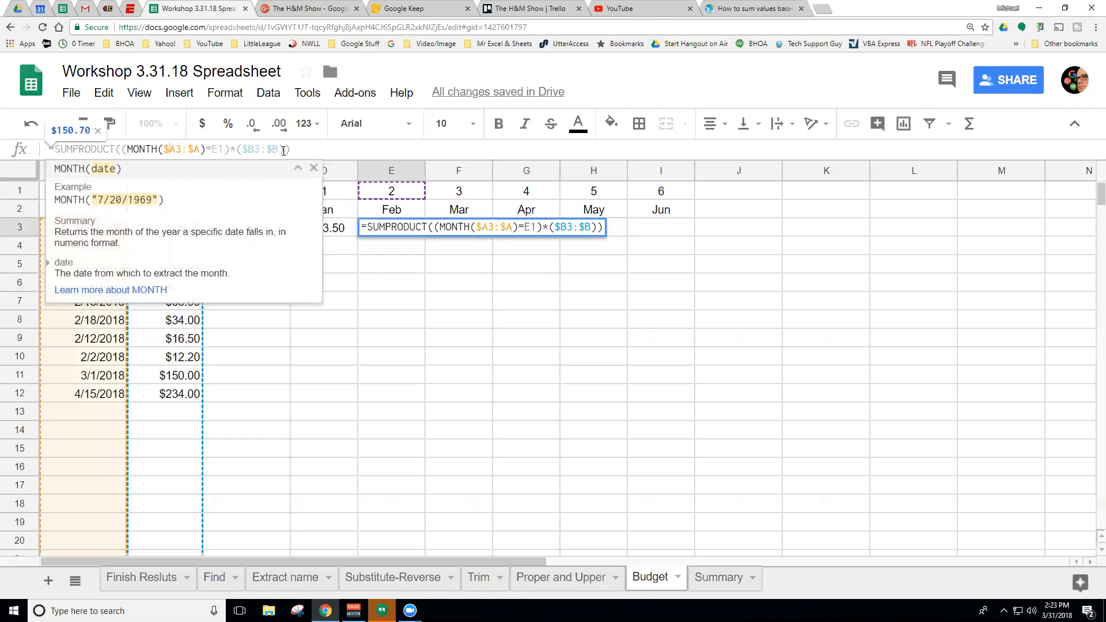
{"action": "key", "text": "F4"}
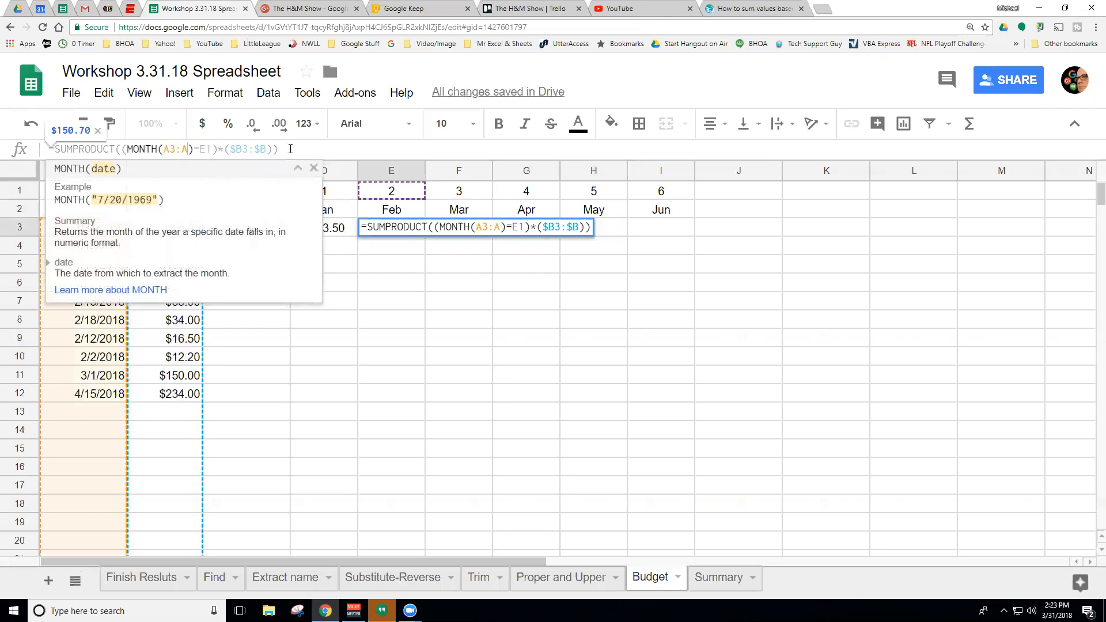
{"action": "key", "text": "F4"}
{"action": "key", "text": "F4"}
{"action": "key", "text": "F4"}
{"action": "key", "text": "F4"}
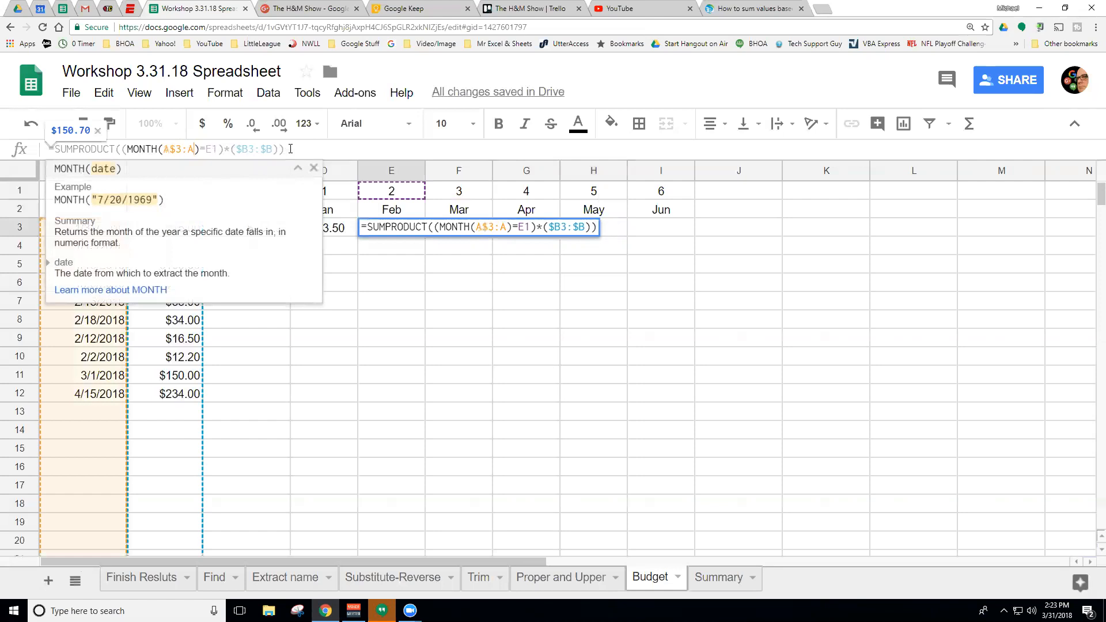
{"action": "key", "text": "F4"}
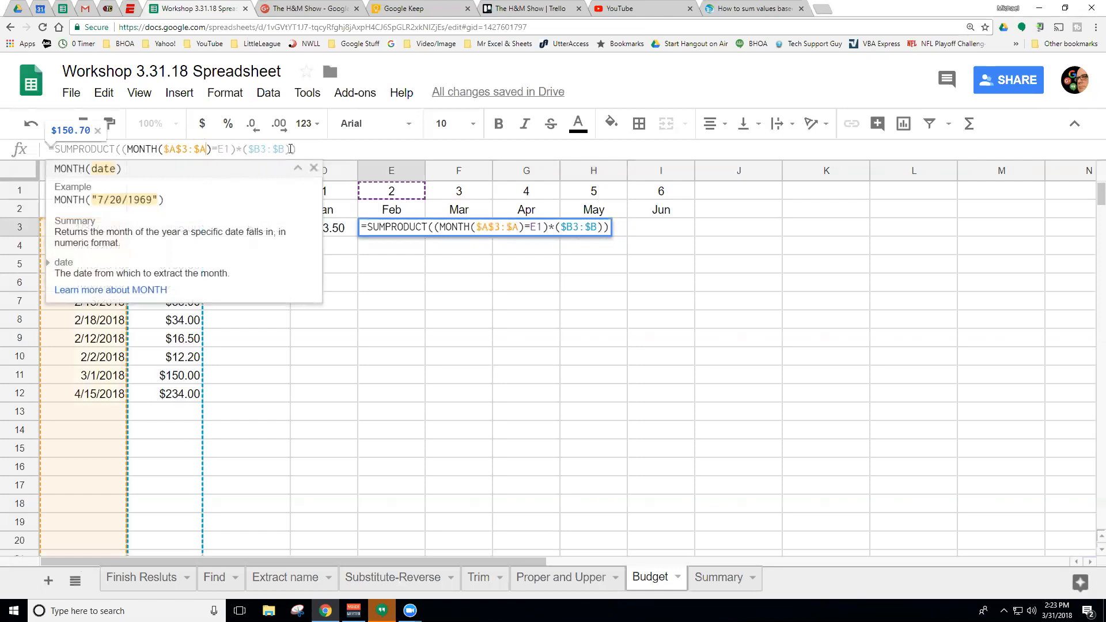
{"action": "key", "text": "F4"}
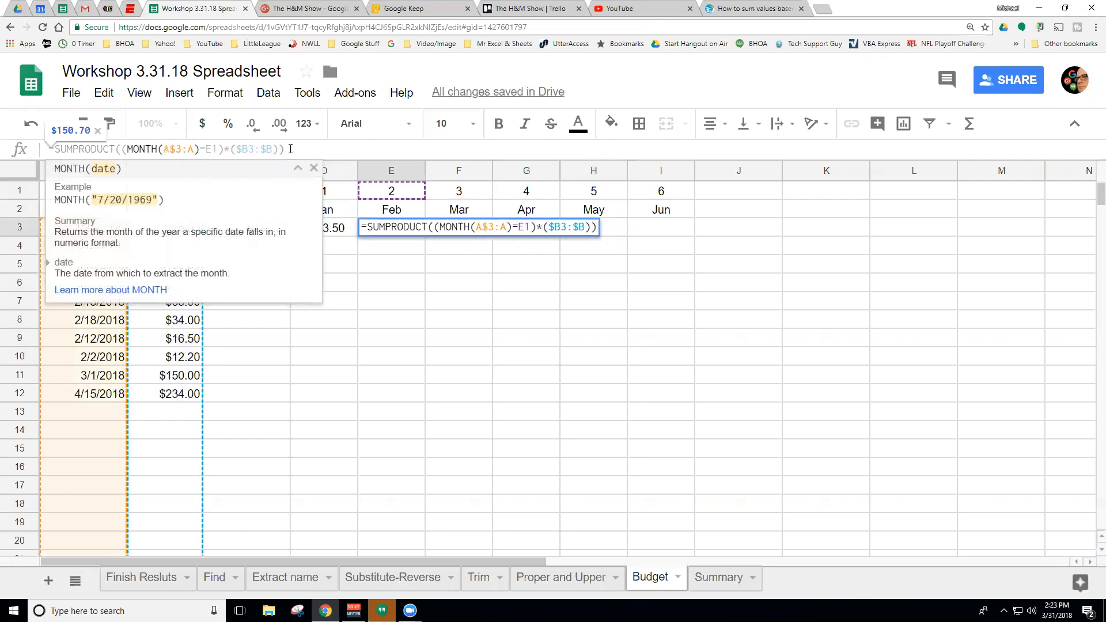
{"action": "key", "text": "F4"}
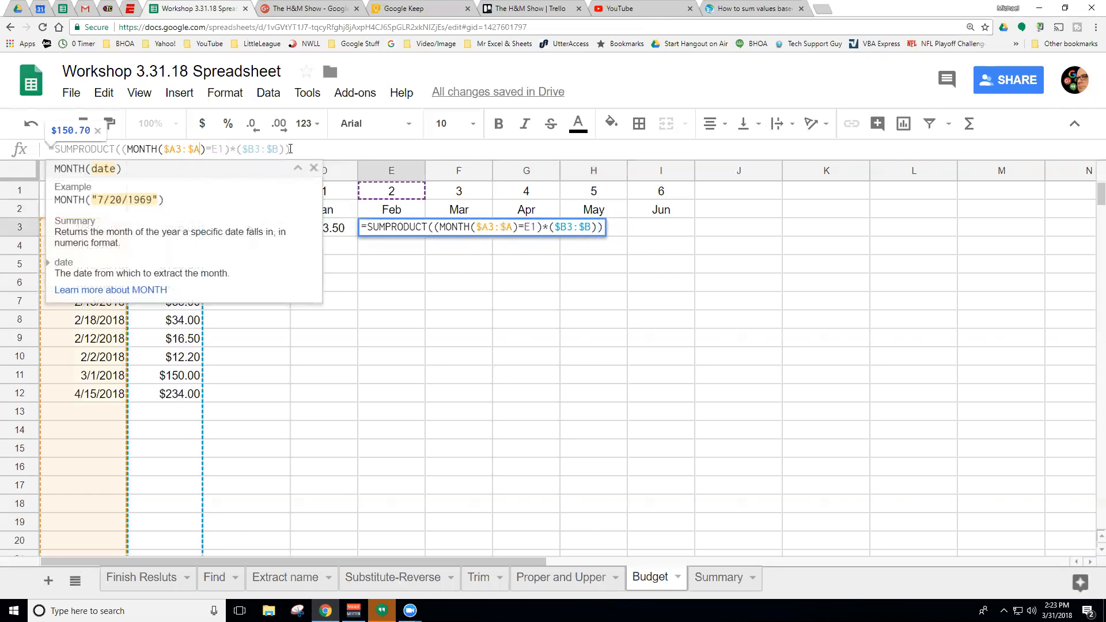
{"action": "key", "text": "F4"}
{"action": "key", "text": "F4"}
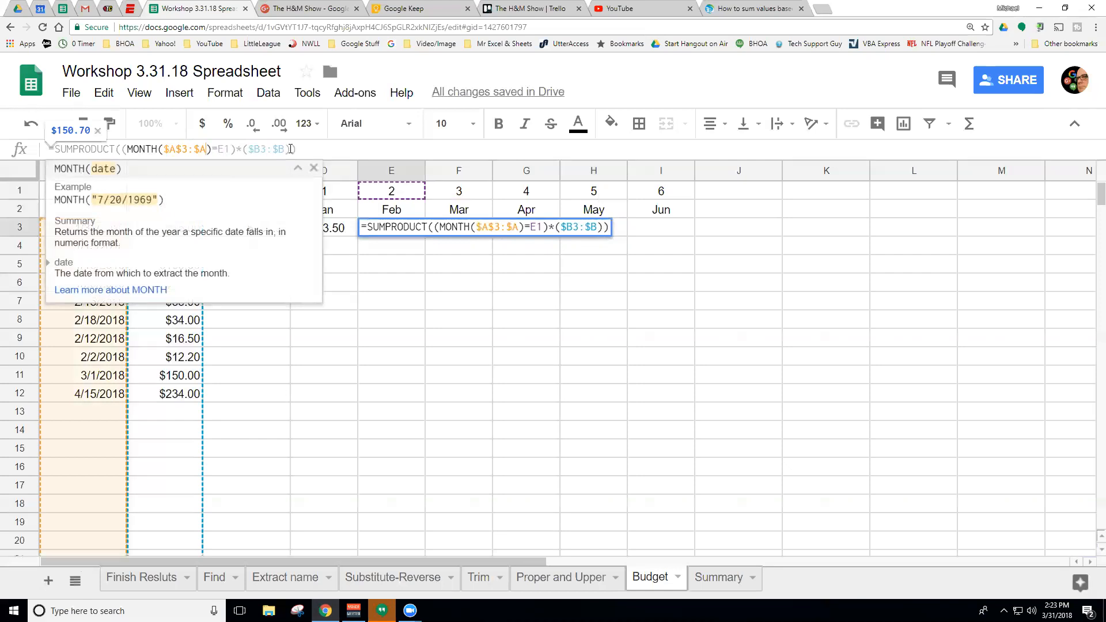
{"action": "key", "text": "F4"}
{"action": "key", "text": "F4"}
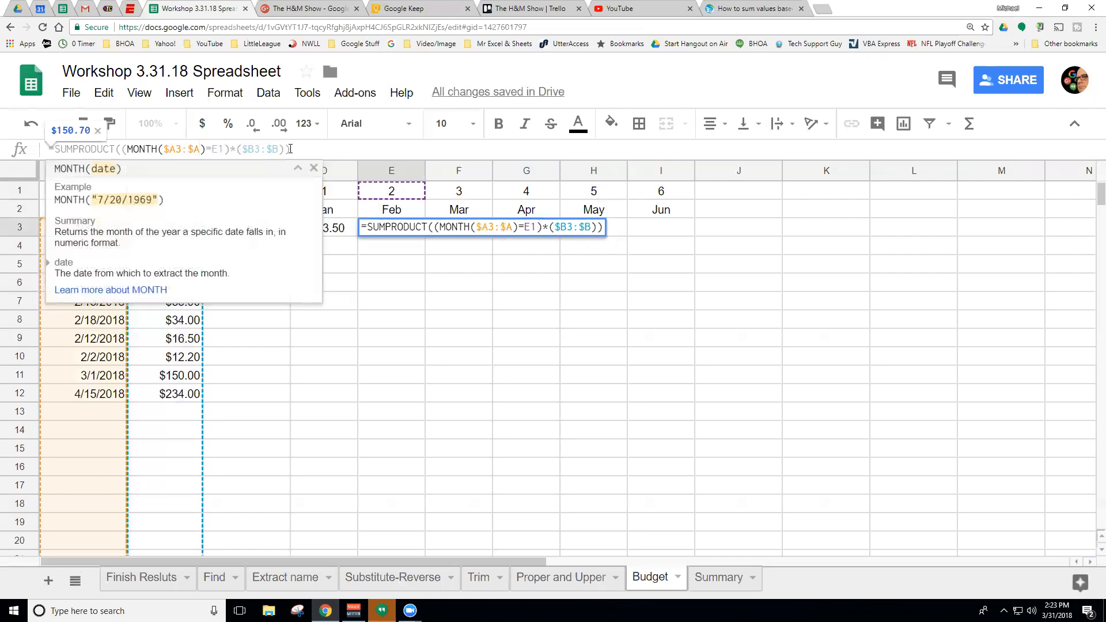
{"action": "left_click", "coordinate": [256, 149]}
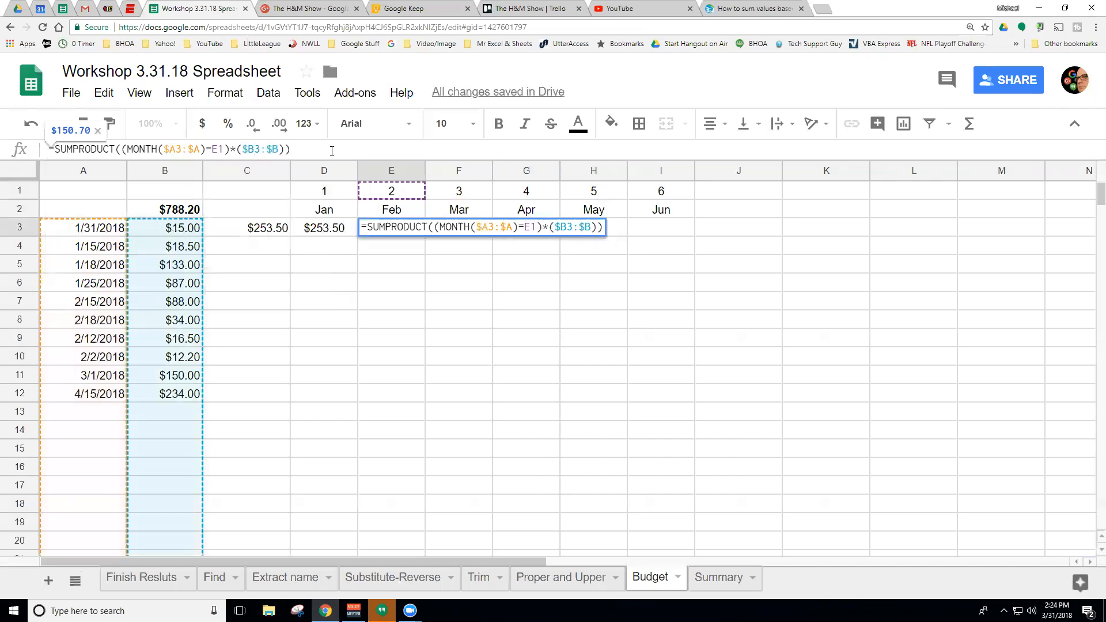
{"action": "key", "text": "Return"}
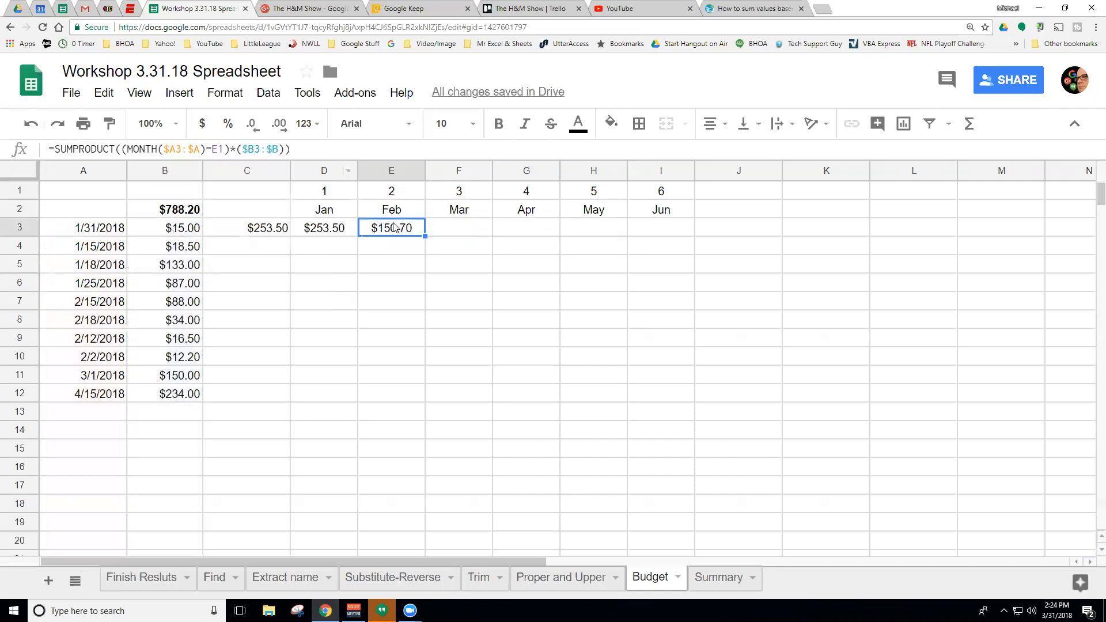
Fill E3's locked SUMPRODUCT formula across F3 and G3 for March and April
{"action": "left_click_drag", "start_coordinate": [426, 235], "coordinate": [539, 233]}
{"action": "left_click", "coordinate": [509, 234]}
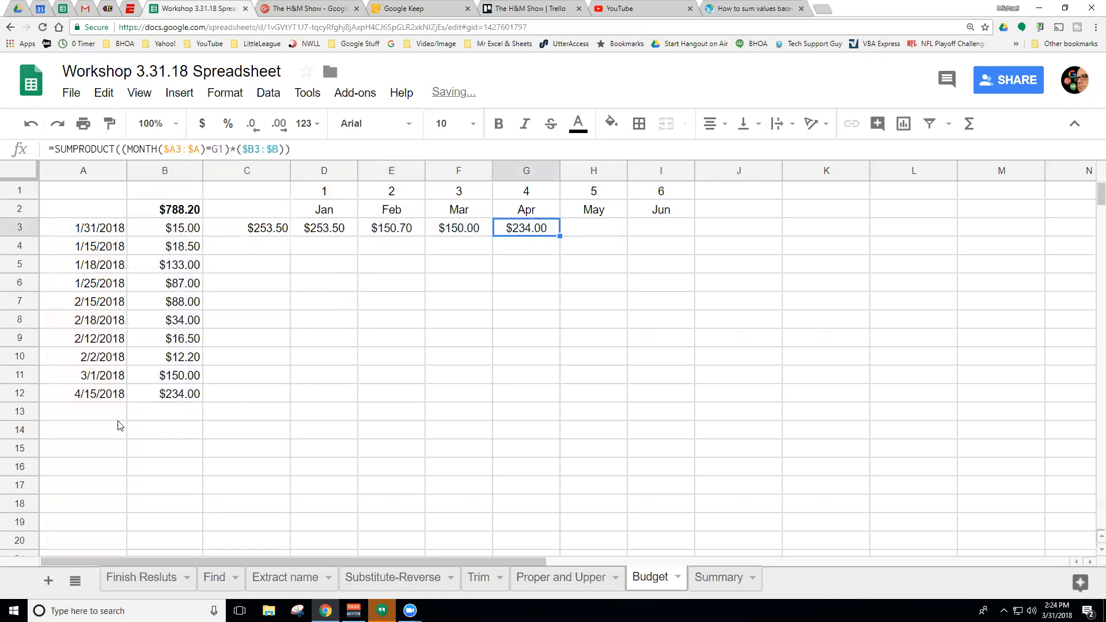
Add a 4/28 expense of 16 in row 13 of the Budget sheet, and check the April total in G3
{"action": "left_click", "coordinate": [101, 413]}
{"action": "type", "text": "4/28"}
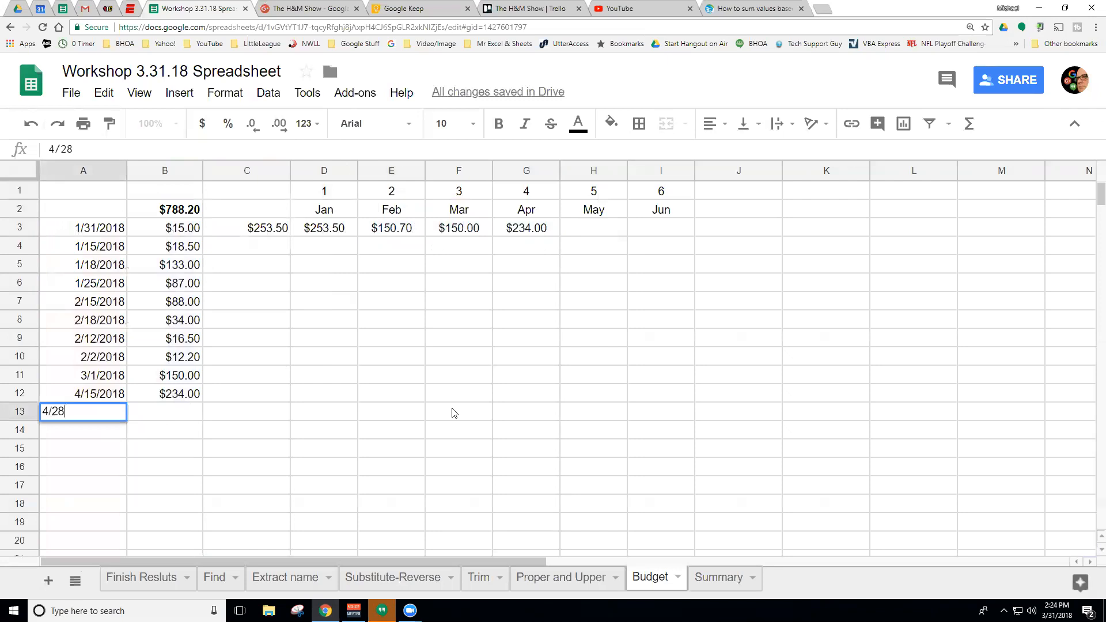
{"action": "key", "text": "Tab"}
{"action": "type", "text": "16"}
{"action": "key", "text": "Return"}
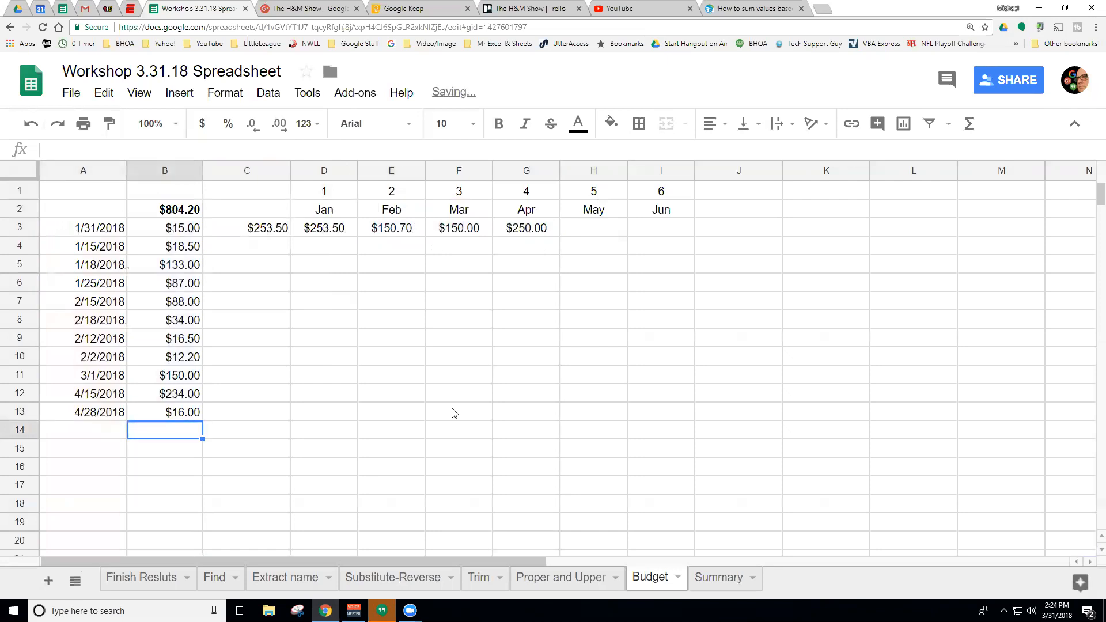
{"action": "left_click", "coordinate": [534, 229]}
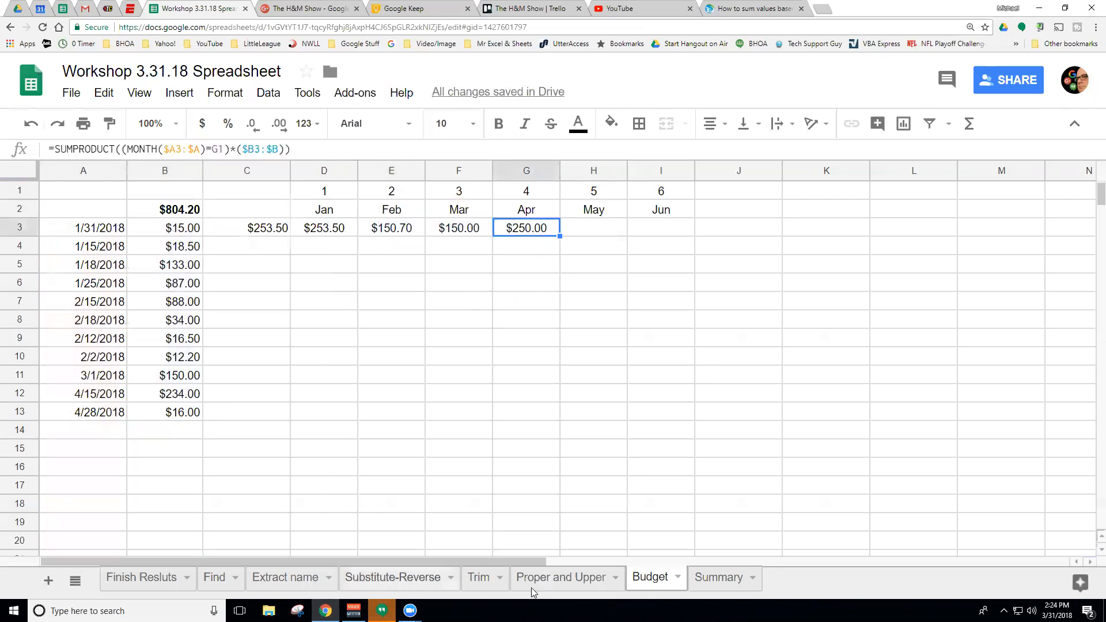
Clear the old dates, amounts and total from A1:B5 on the Summary sheet
{"action": "left_click", "coordinate": [719, 578]}
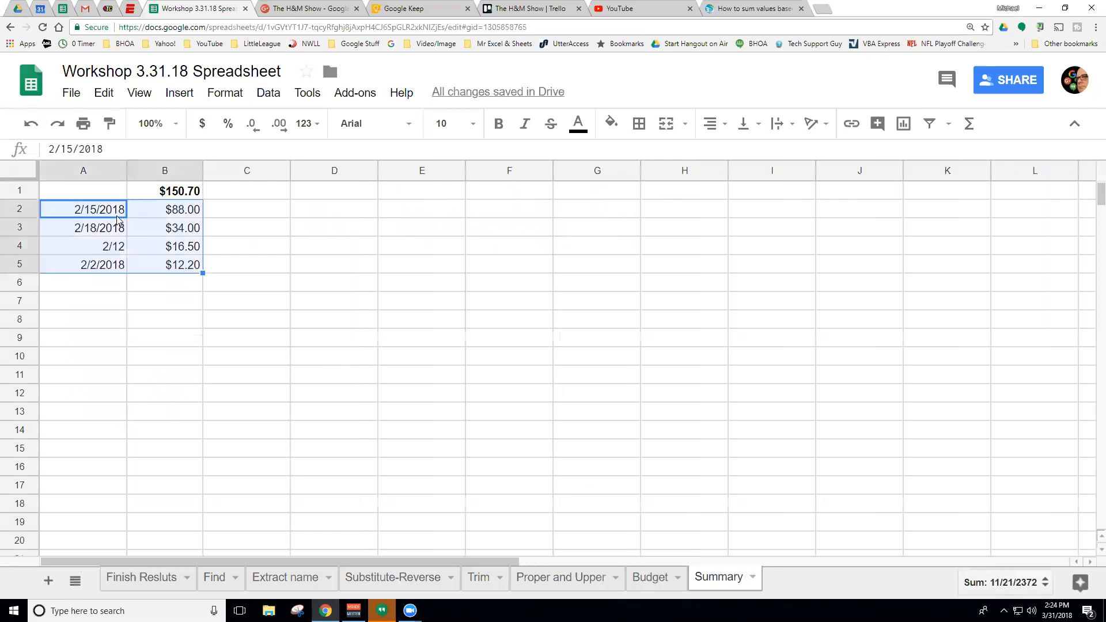
{"action": "left_click_drag", "start_coordinate": [116, 212], "coordinate": [193, 275]}
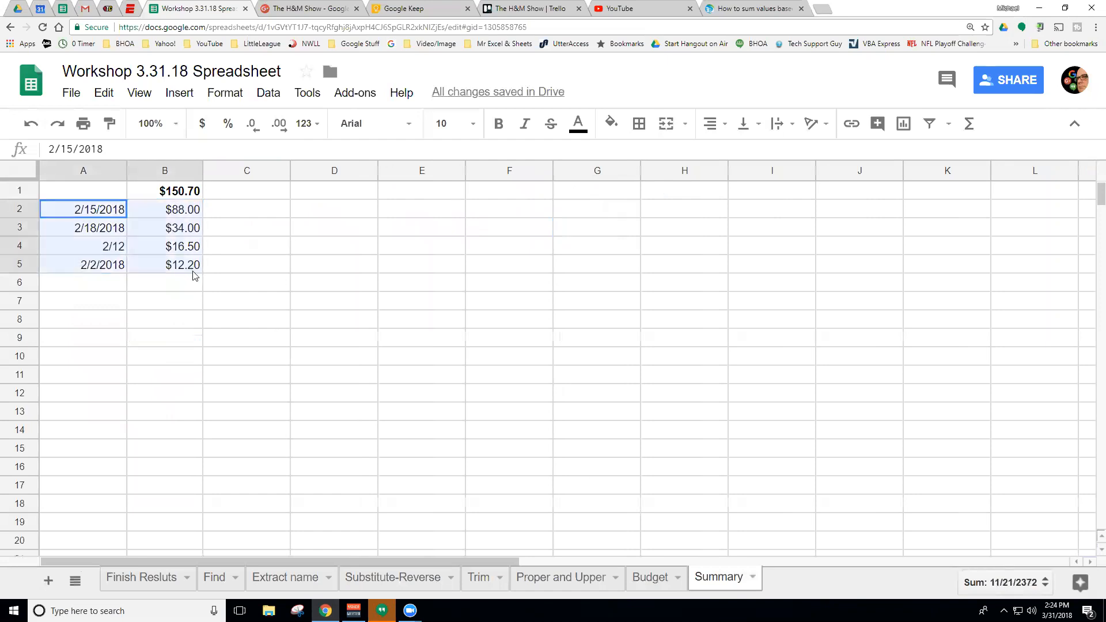
{"action": "left_click", "coordinate": [117, 196]}
{"action": "left_click", "coordinate": [179, 266], "text": "shift"}
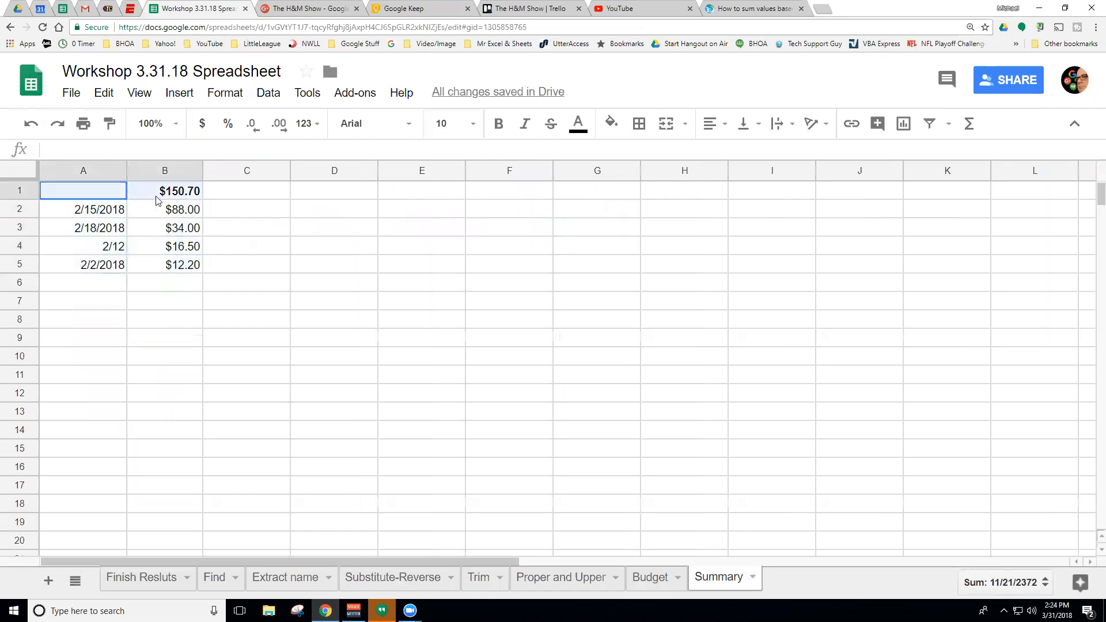
{"action": "key", "text": "Delete"}
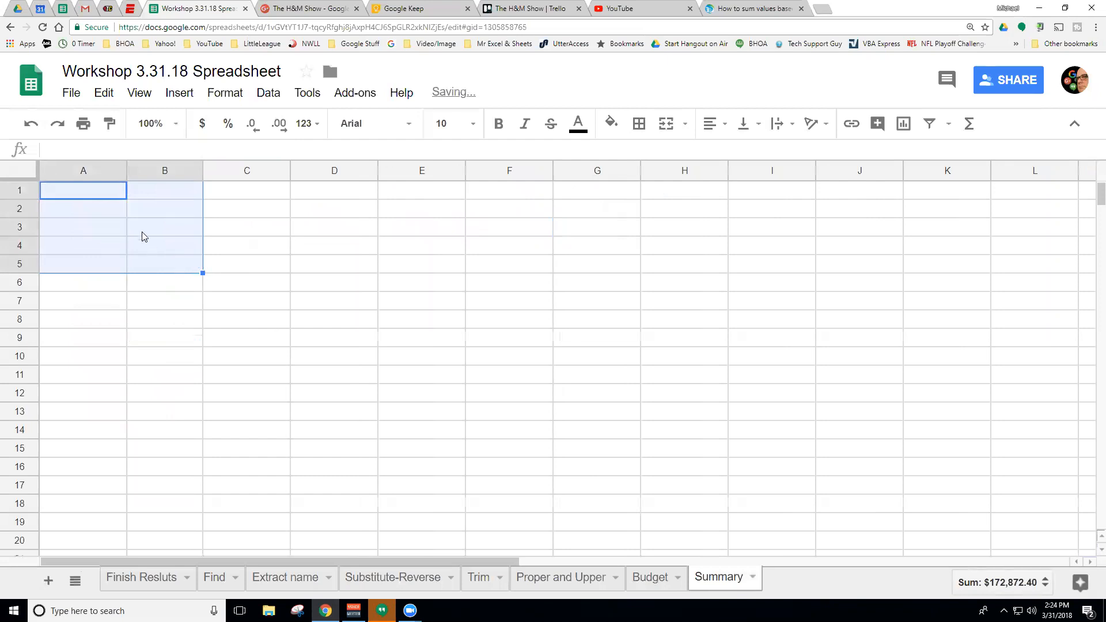
Enter January in A2 and February in A3 of the Summary sheet as month labels
{"action": "left_click", "coordinate": [112, 210]}
{"action": "type", "text": "Jan"}
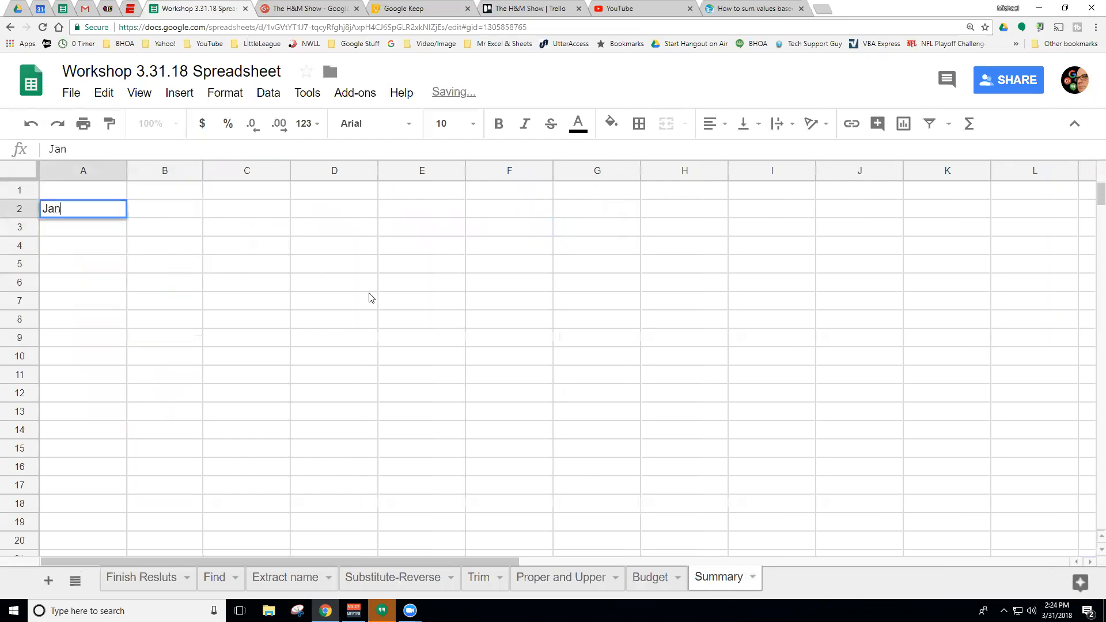
{"action": "type", "text": "ualry"}
{"action": "key", "text": "BackSpace"}
{"action": "key", "text": "BackSpace"}
{"action": "key", "text": "BackSpace"}
{"action": "type", "text": "y"}
{"action": "key", "text": "BackSpace"}
{"action": "type", "text": "ry"}
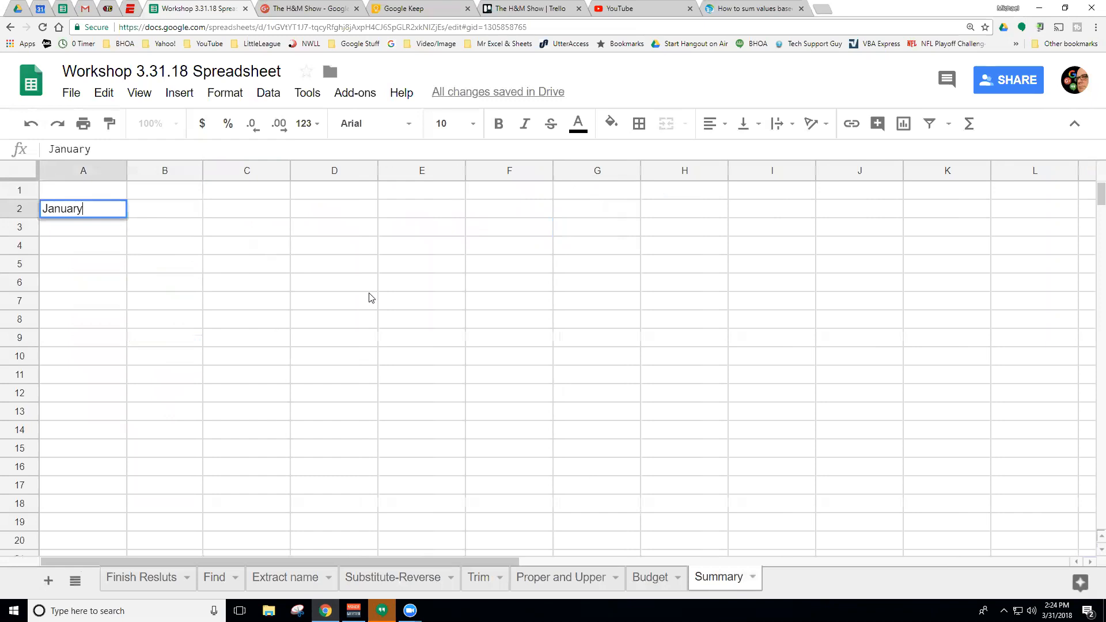
{"action": "key", "text": "Return"}
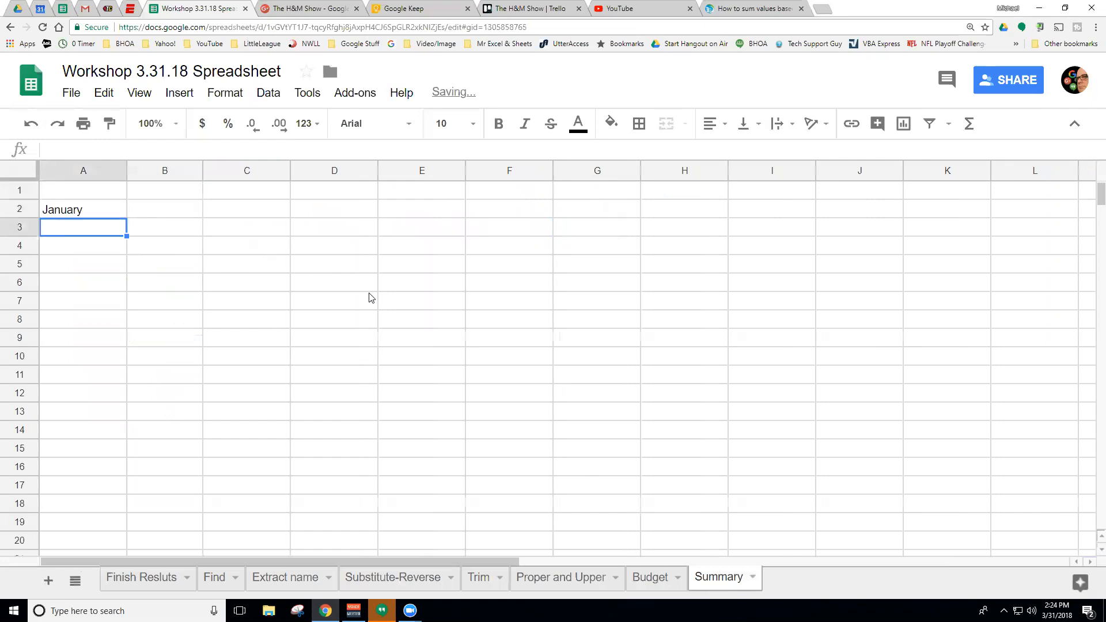
{"action": "type", "text": "February"}
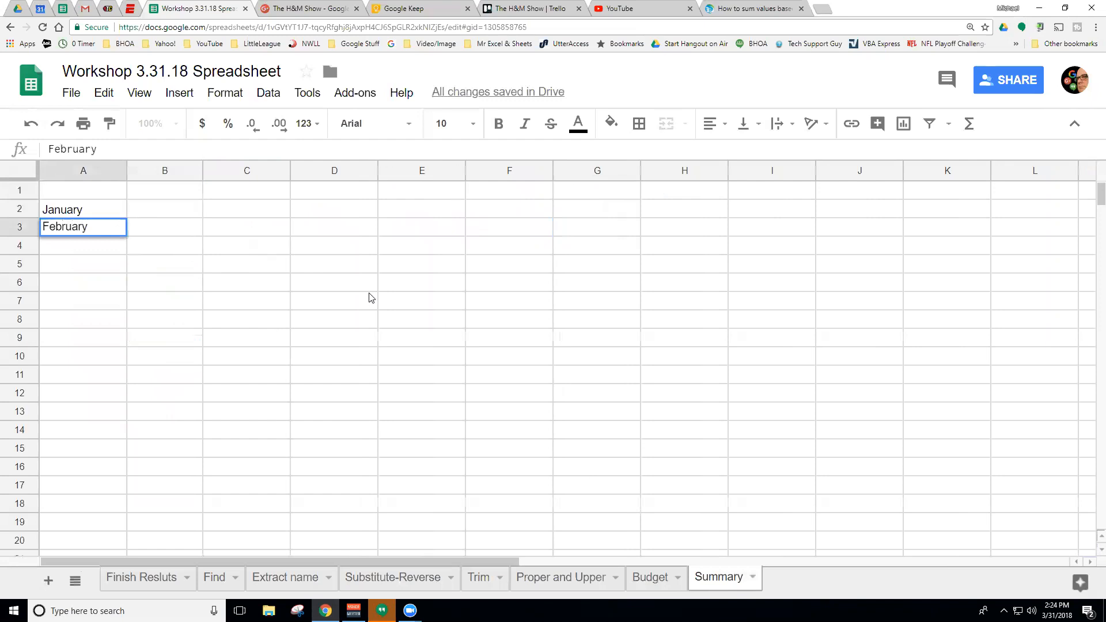
{"action": "key", "text": "Return"}
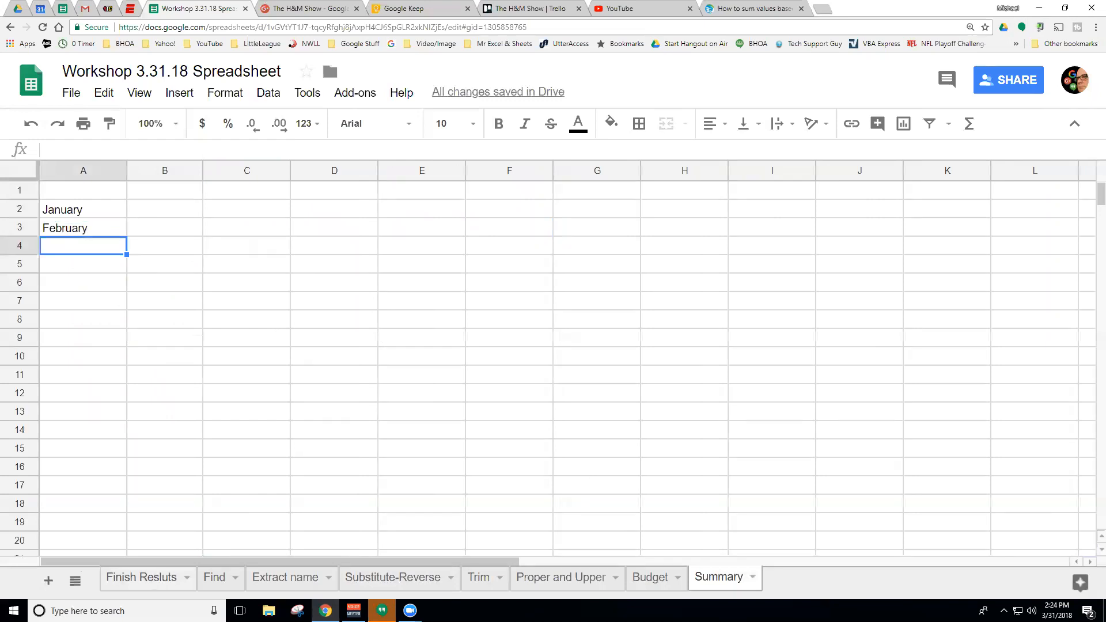
Return to the Budget sheet and review the January label and its SUMPRODUCT formula in D3
{"action": "left_click", "coordinate": [649, 577]}
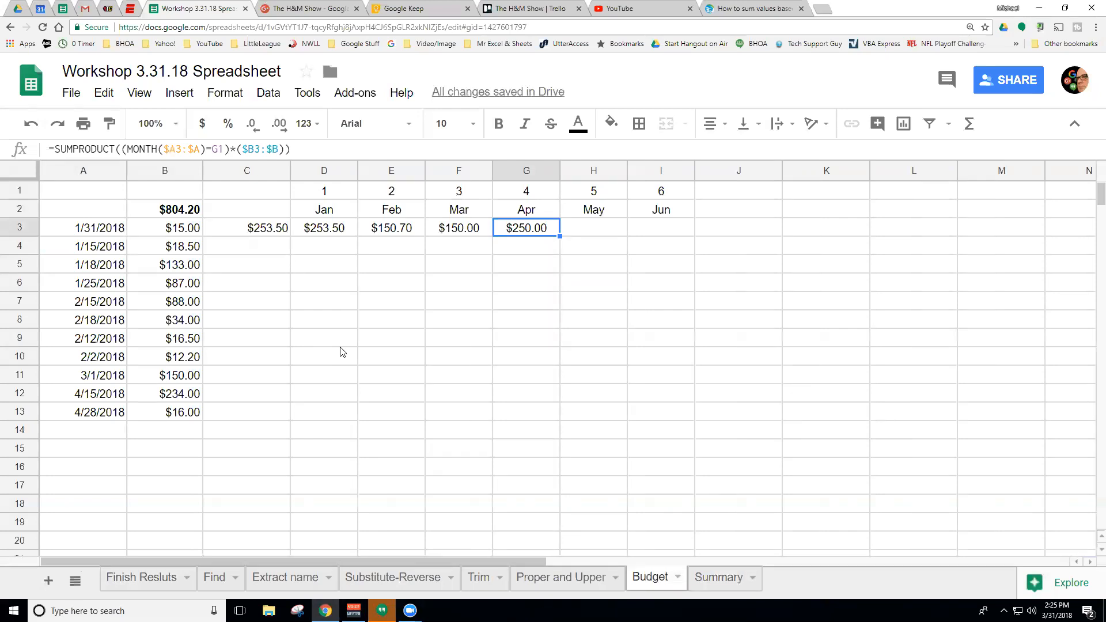
{"action": "left_click", "coordinate": [334, 225]}
{"action": "left_click", "coordinate": [331, 211]}
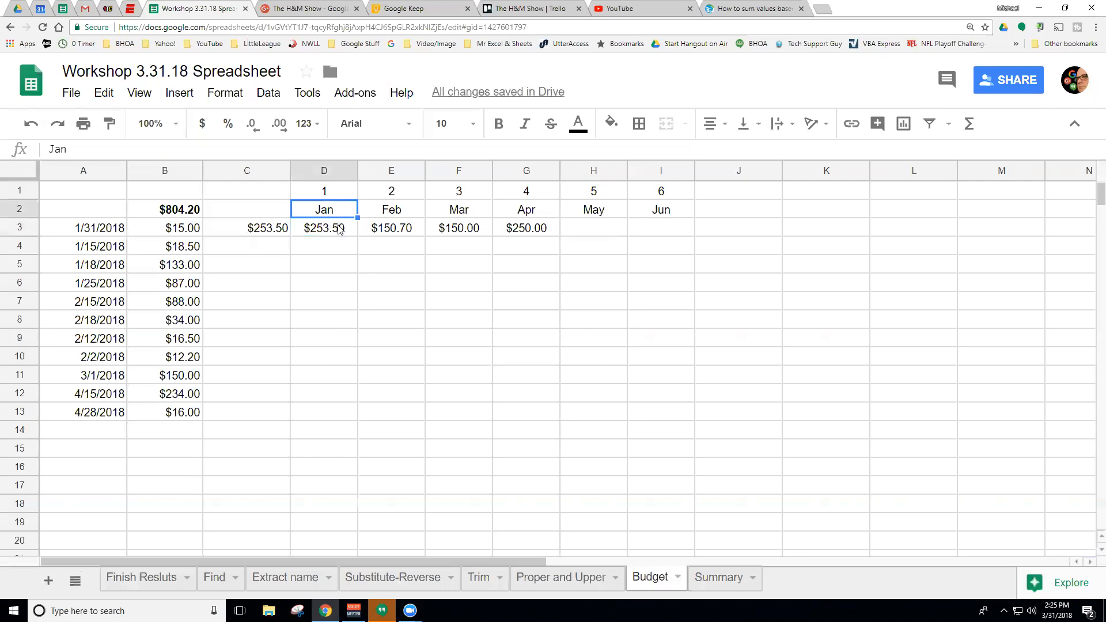
{"action": "left_click", "coordinate": [340, 228]}
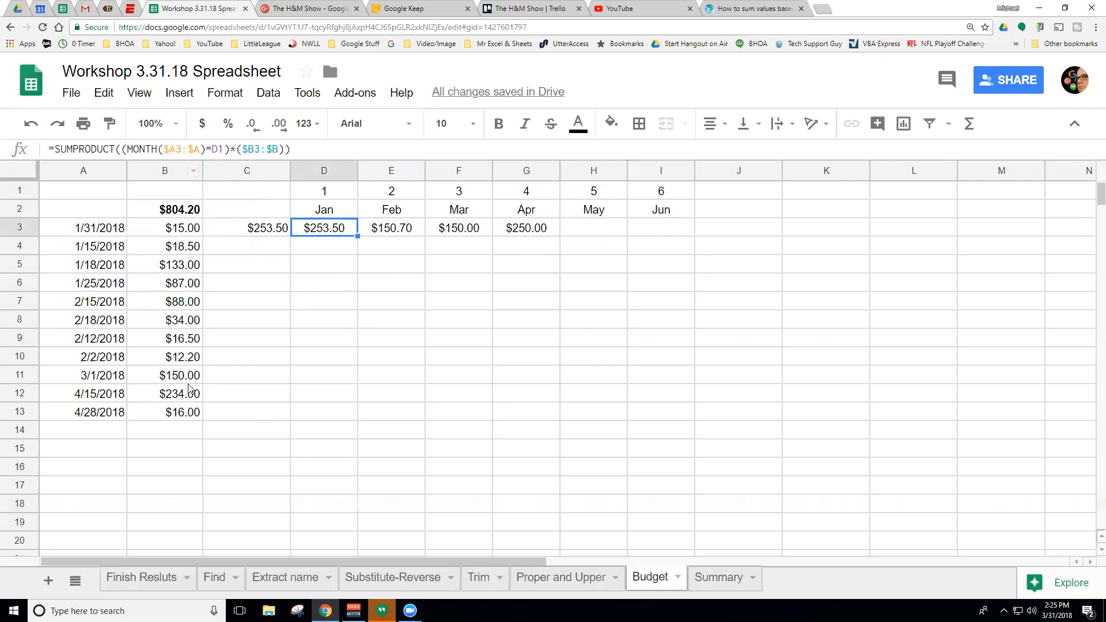
Try pasting a transposed copy of the dates and amounts in A3:B13 at A15, and undo the paste
{"action": "left_click_drag", "start_coordinate": [102, 236], "coordinate": [180, 416]}
{"action": "key", "text": "ctrl+c"}
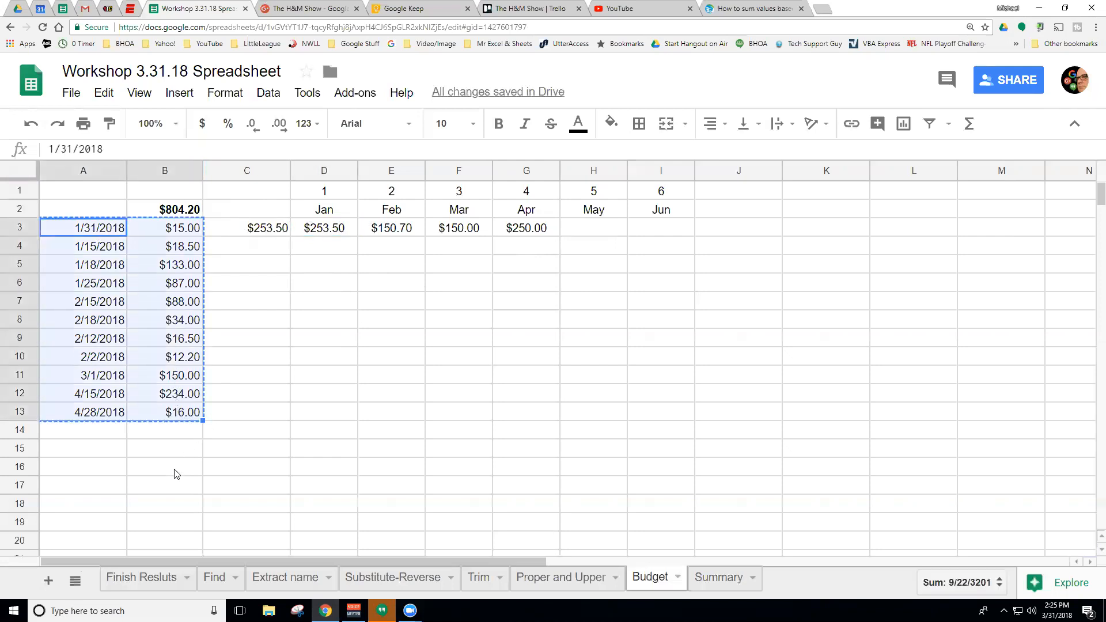
{"action": "left_click", "coordinate": [106, 446]}
{"action": "left_click", "coordinate": [104, 93]}
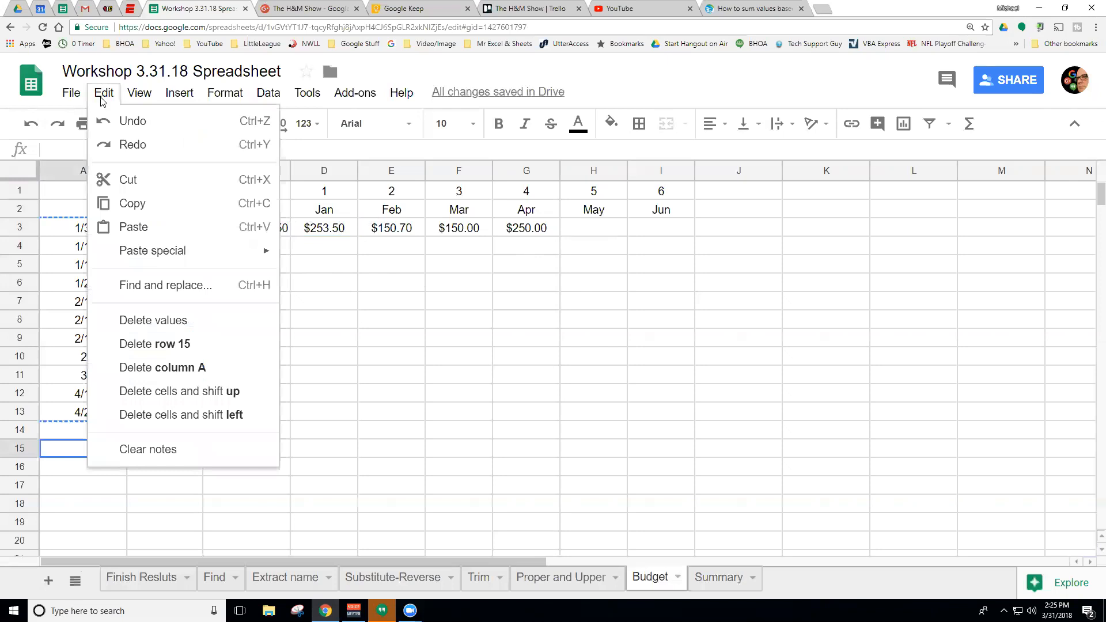
{"action": "mouse_move", "coordinate": [212, 257]}
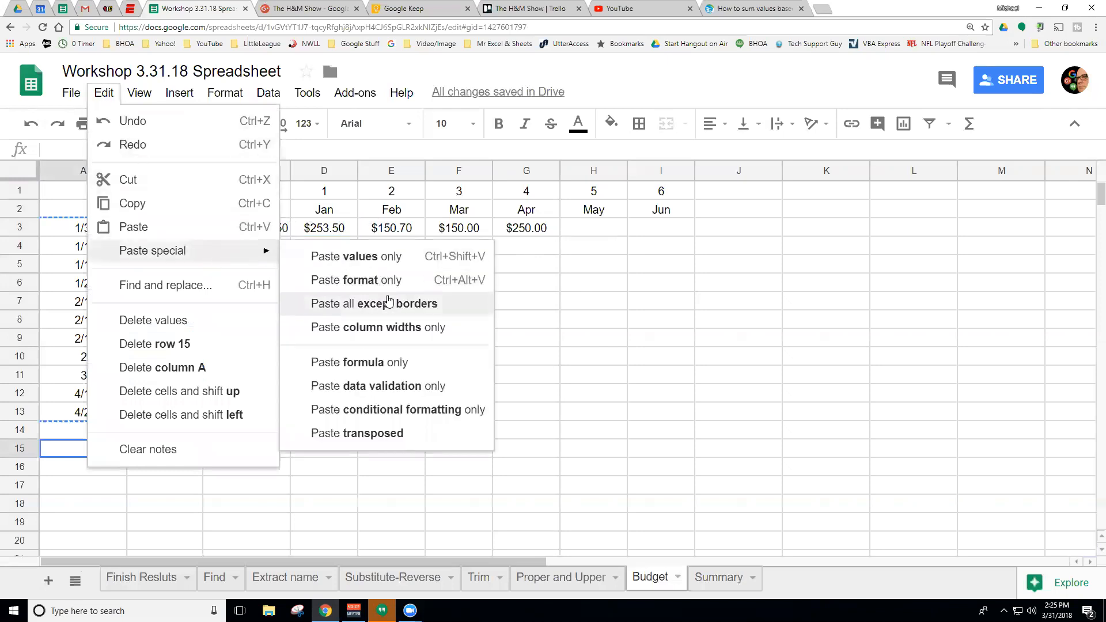
{"action": "left_click", "coordinate": [377, 433]}
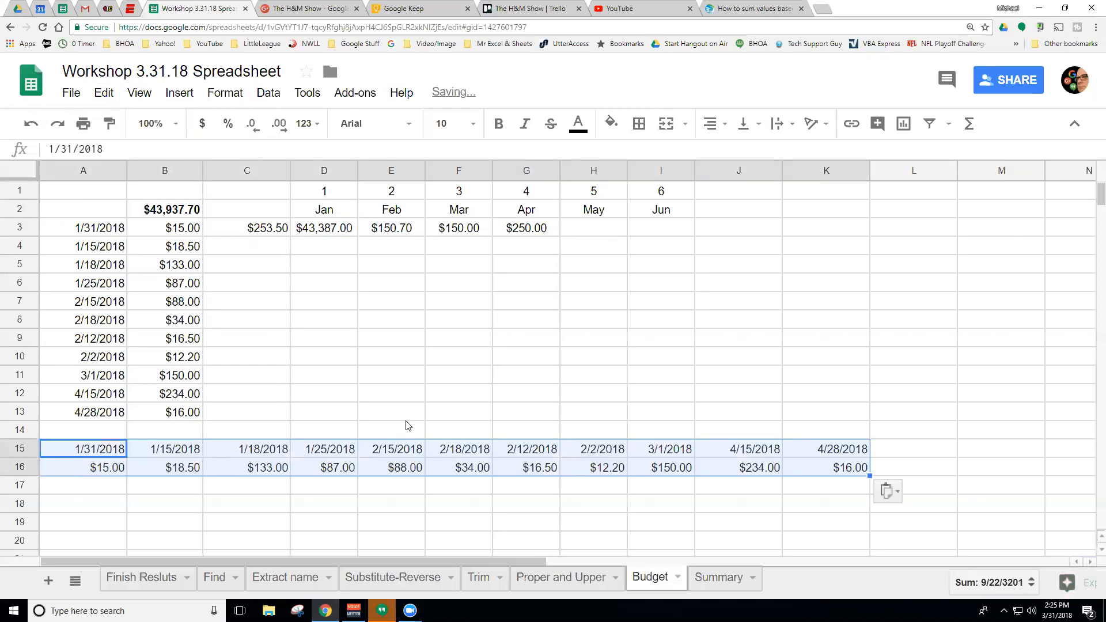
{"action": "left_click", "coordinate": [165, 470]}
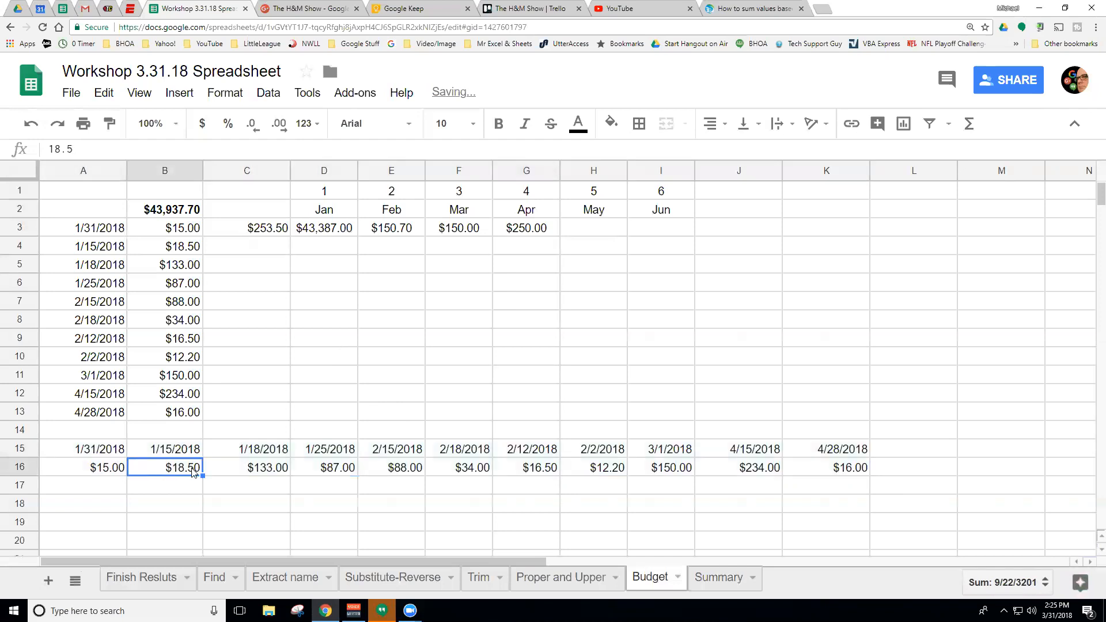
{"action": "left_click", "coordinate": [821, 468]}
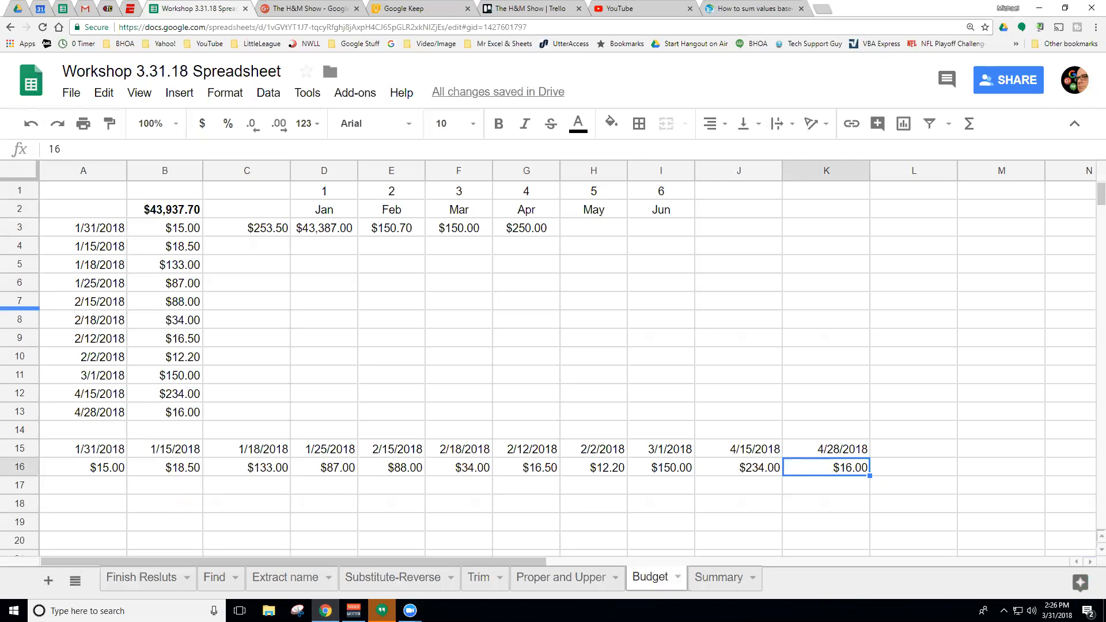
{"action": "left_click", "coordinate": [32, 125]}
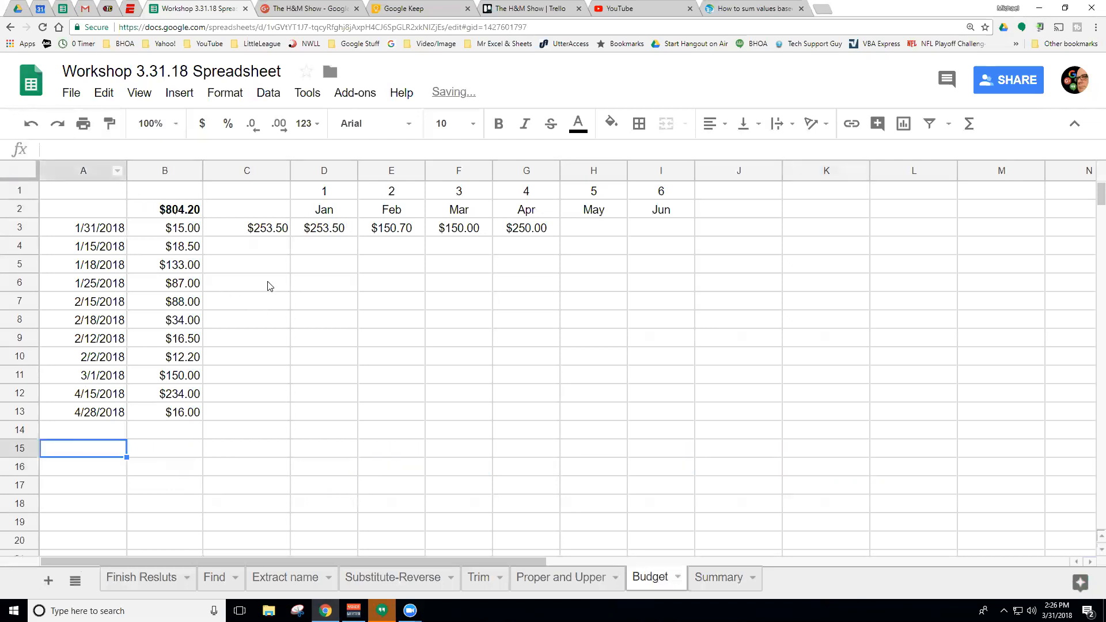
Move the A2:B13 block down to A5:B16, and place its total in B4 to free row 5 for headers
{"action": "left_click_drag", "start_coordinate": [92, 212], "coordinate": [178, 464]}
{"action": "key", "text": "ctrl+c"}
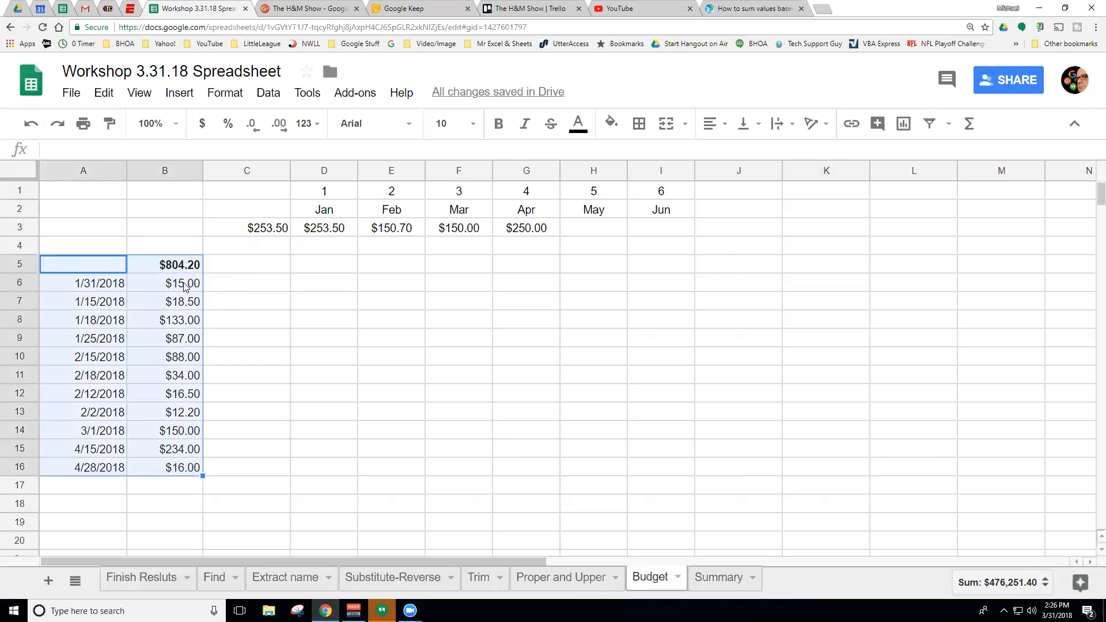
{"action": "left_click", "coordinate": [213, 284]}
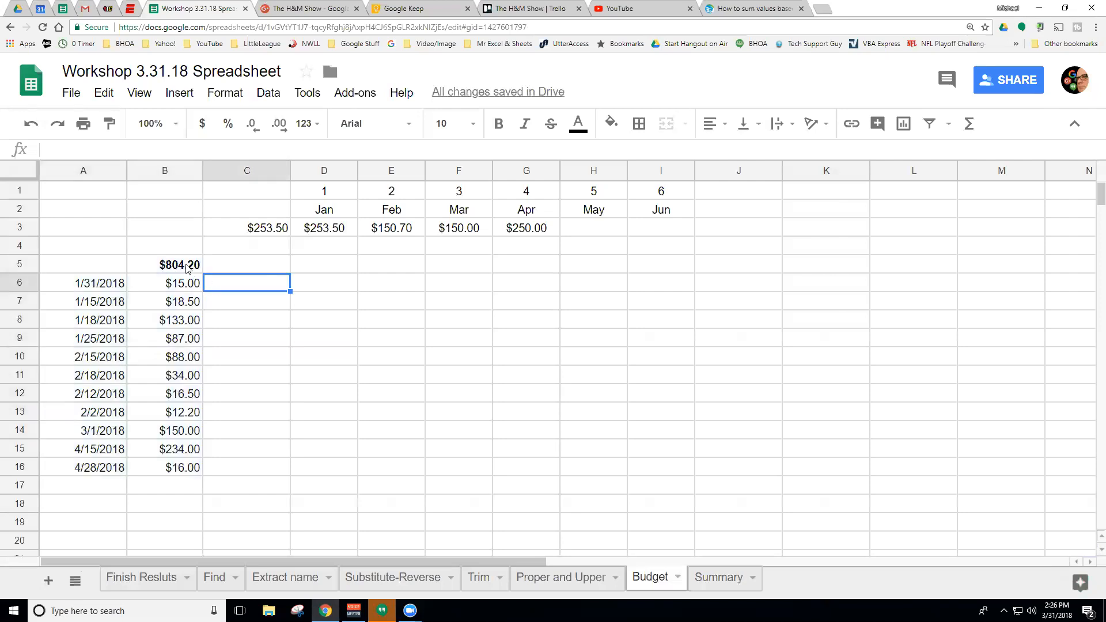
{"action": "left_click", "coordinate": [181, 264]}
{"action": "left_click_drag", "start_coordinate": [181, 264], "coordinate": [178, 246]}
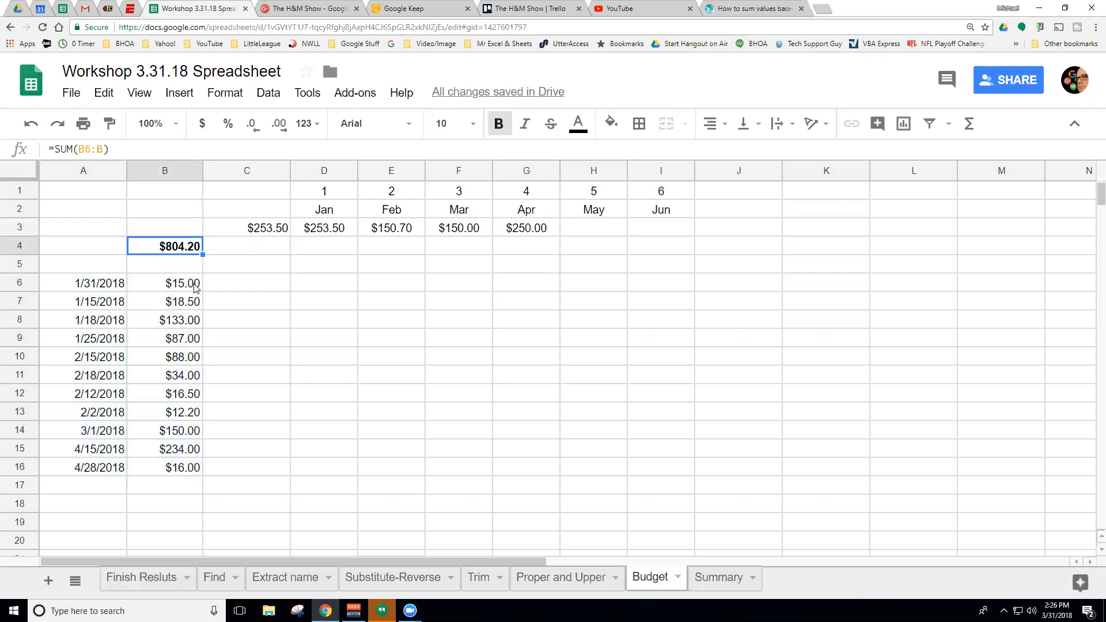
Enter the category headers Food in B5 and Office in C5 above the expense amounts
{"action": "left_click", "coordinate": [114, 287]}
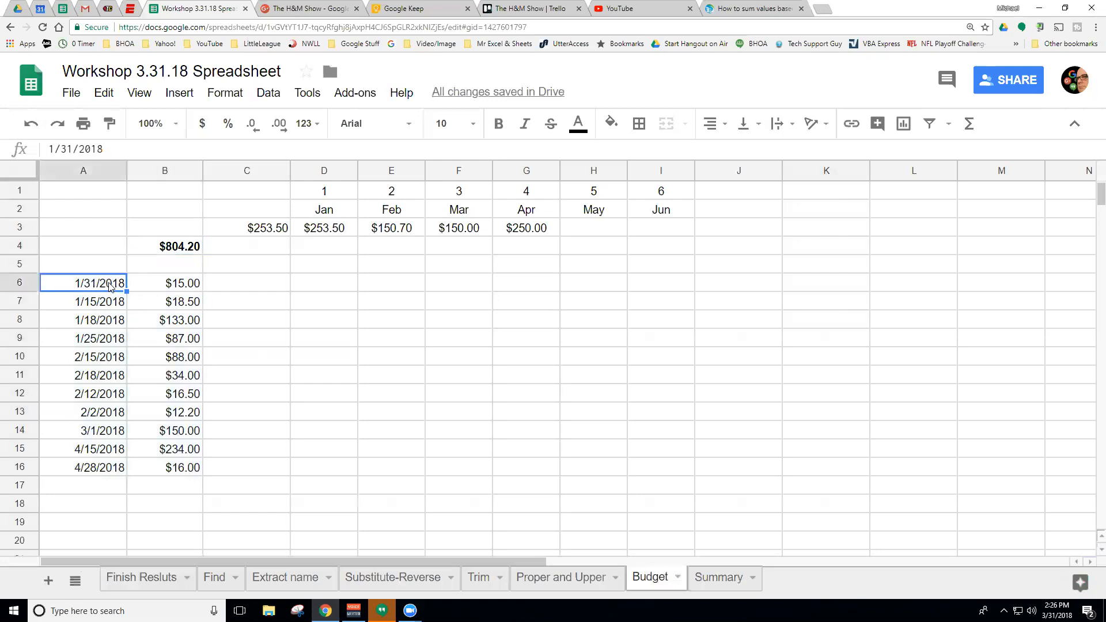
{"action": "left_click", "coordinate": [182, 289]}
{"action": "left_click", "coordinate": [241, 285]}
{"action": "left_click", "coordinate": [194, 267]}
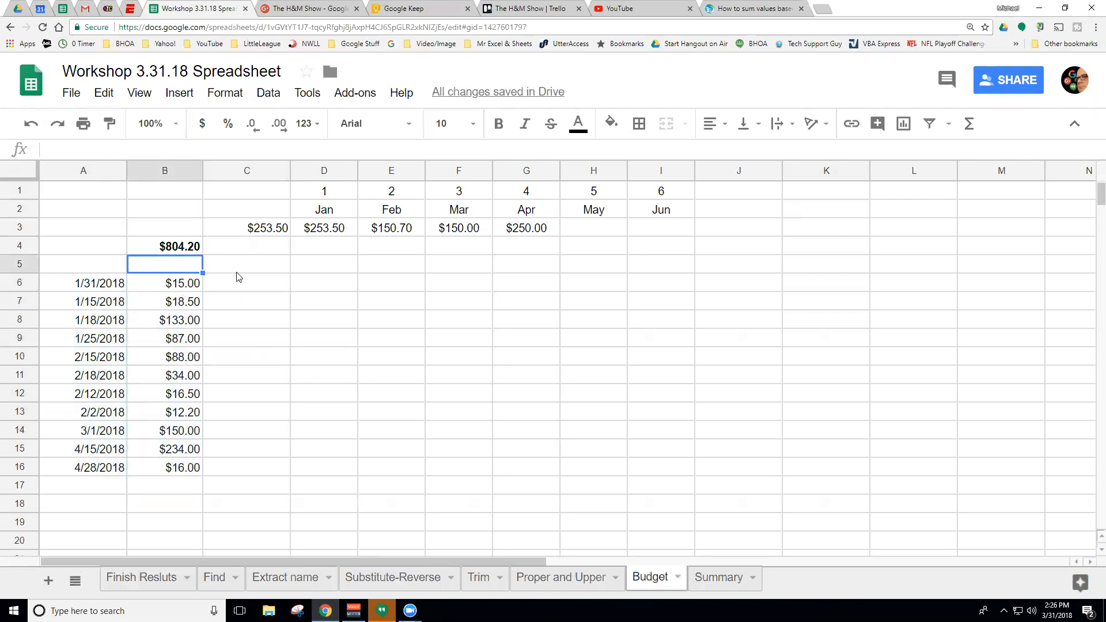
{"action": "key", "text": "ctrl+f"}
{"action": "type", "text": "ood"}
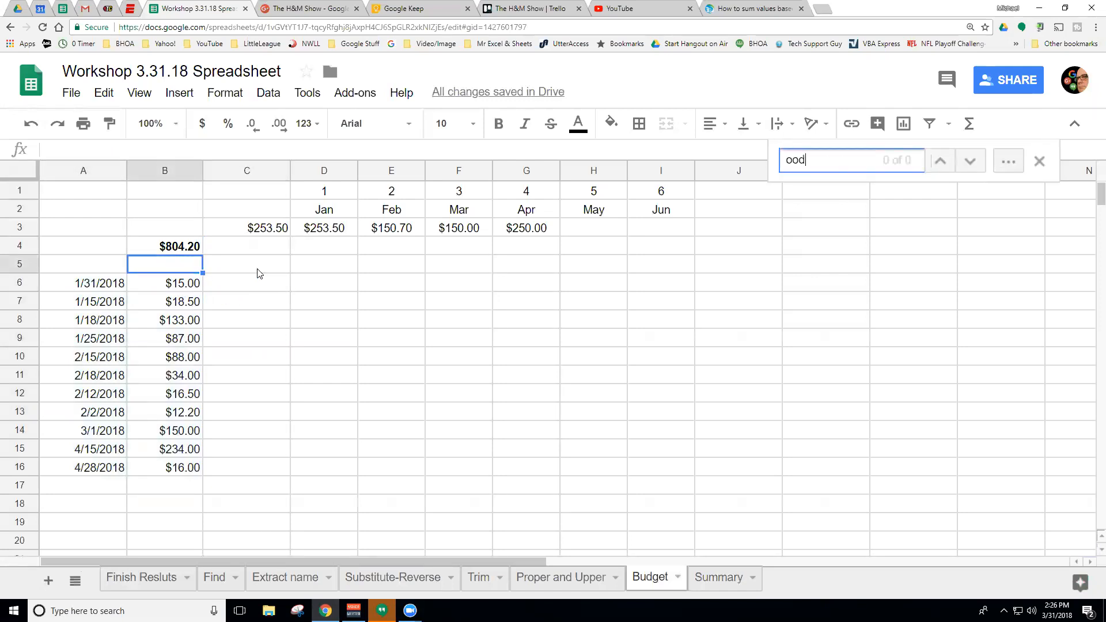
{"action": "left_click", "coordinate": [172, 266]}
{"action": "type", "text": "Food"}
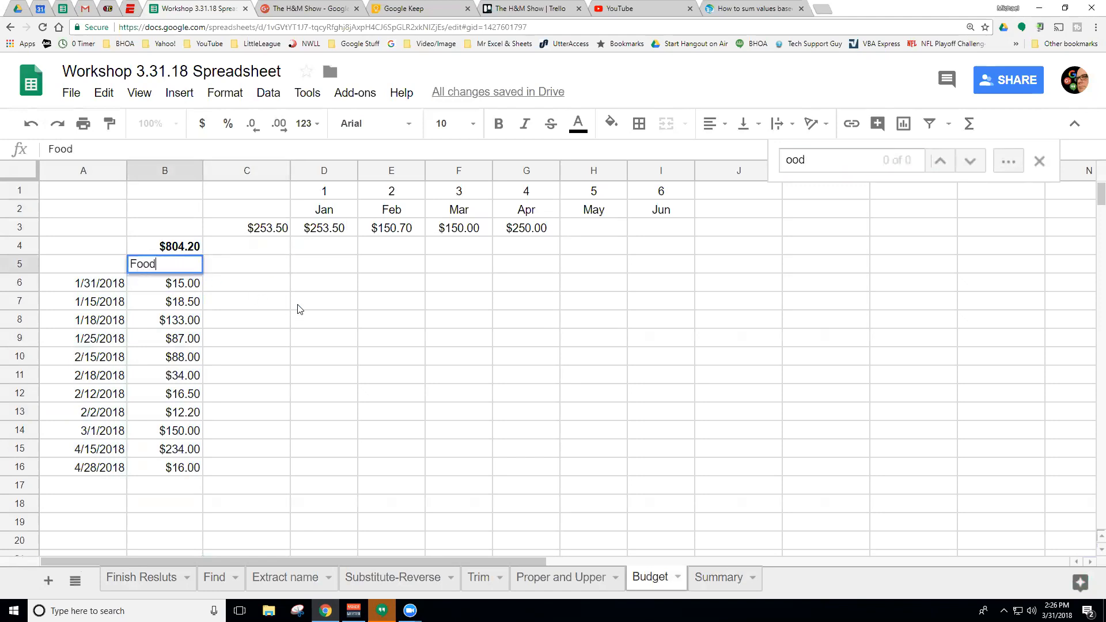
{"action": "key", "text": "Tab"}
{"action": "type", "text": "Office"}
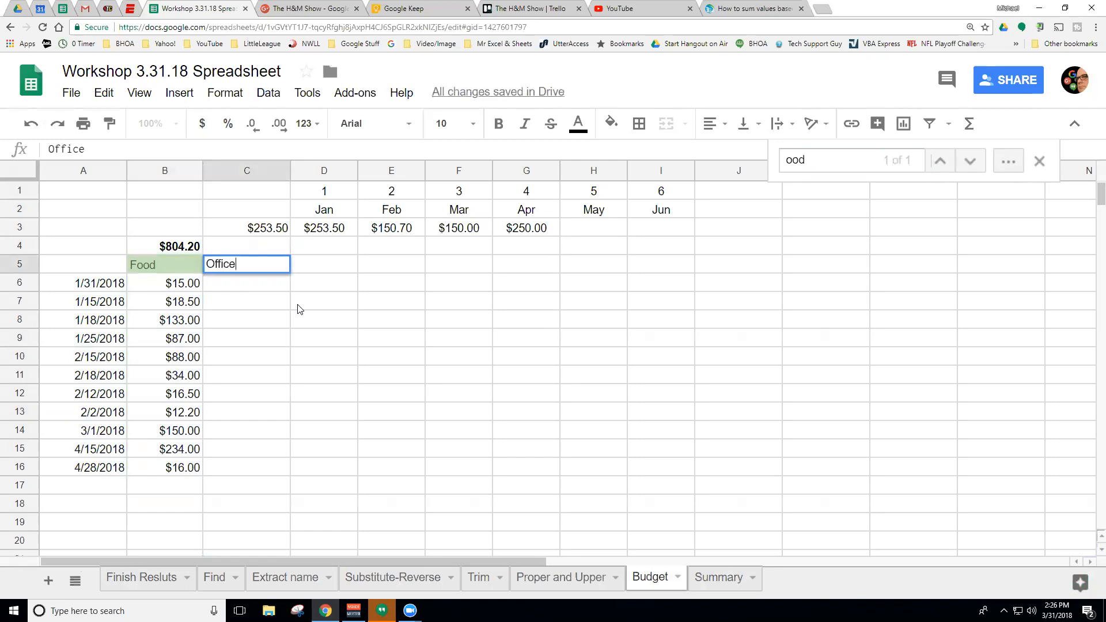
{"action": "key", "text": "Tab"}
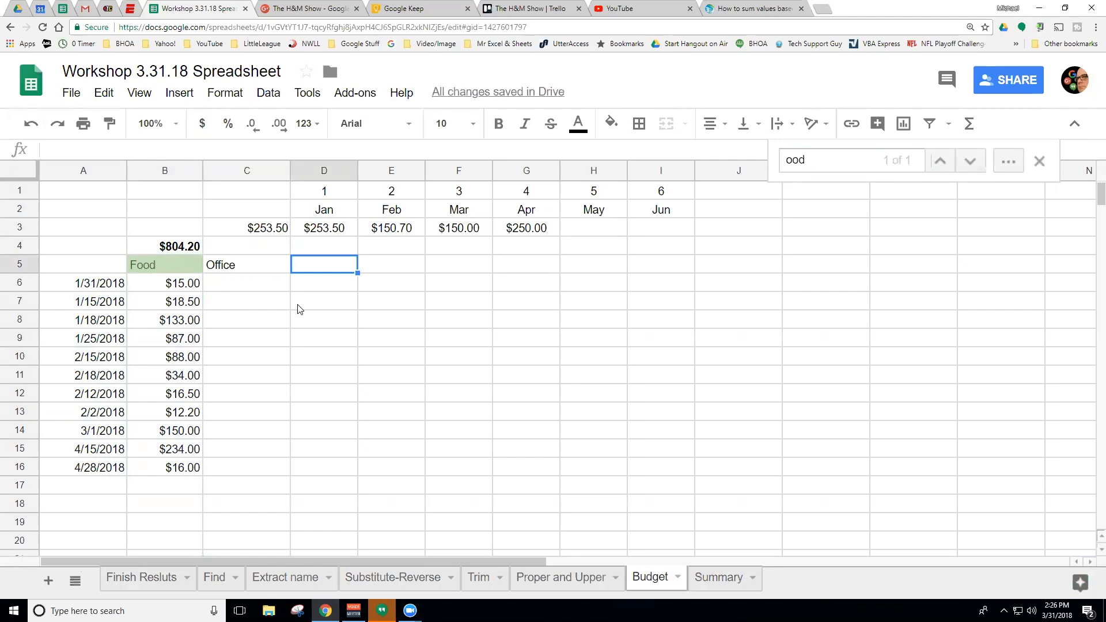
Move the $18.50 amount for 1/15/2018 from the Food column to the Office column in C7
{"action": "left_click", "coordinate": [177, 305]}
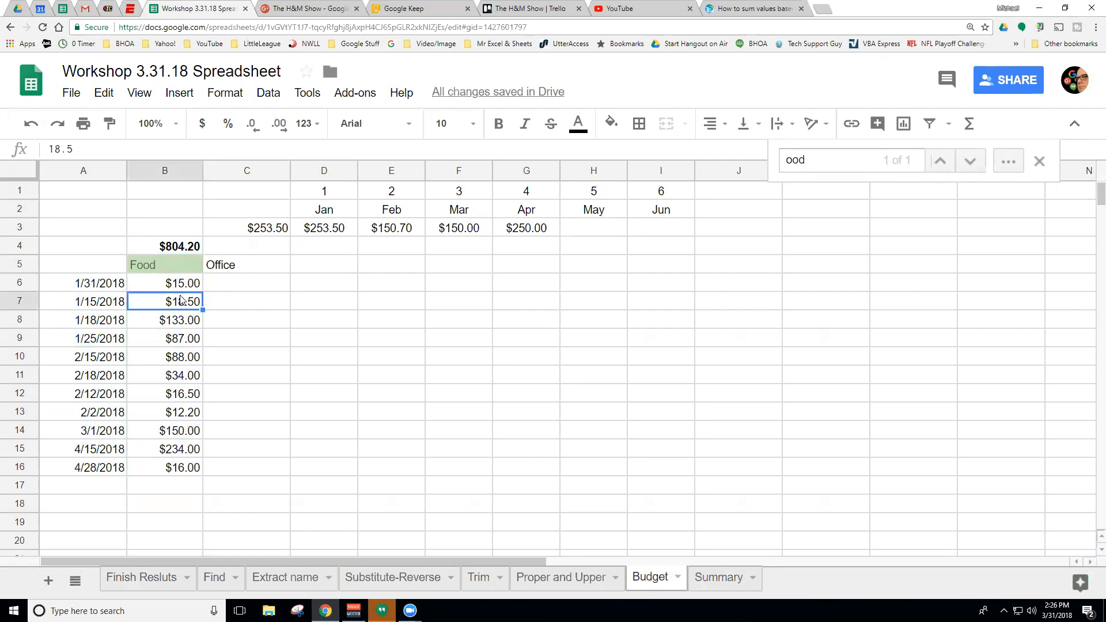
{"action": "left_click_drag", "start_coordinate": [178, 289], "coordinate": [230, 293]}
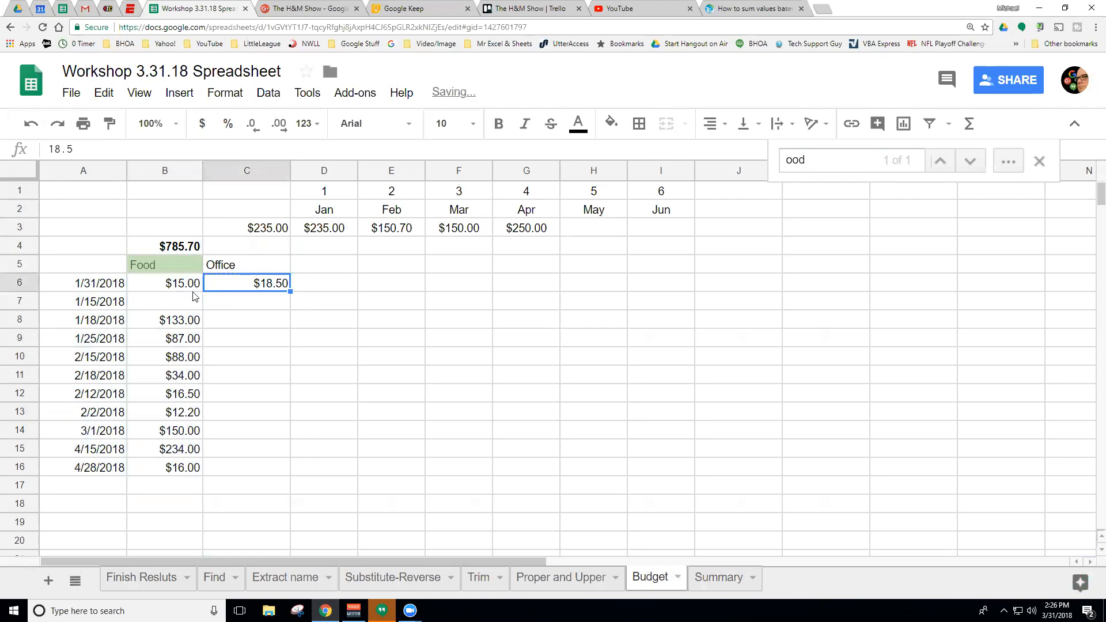
{"action": "left_click_drag", "start_coordinate": [252, 291], "coordinate": [252, 295]}
{"action": "left_click", "coordinate": [116, 301]}
{"action": "left_click", "coordinate": [260, 308]}
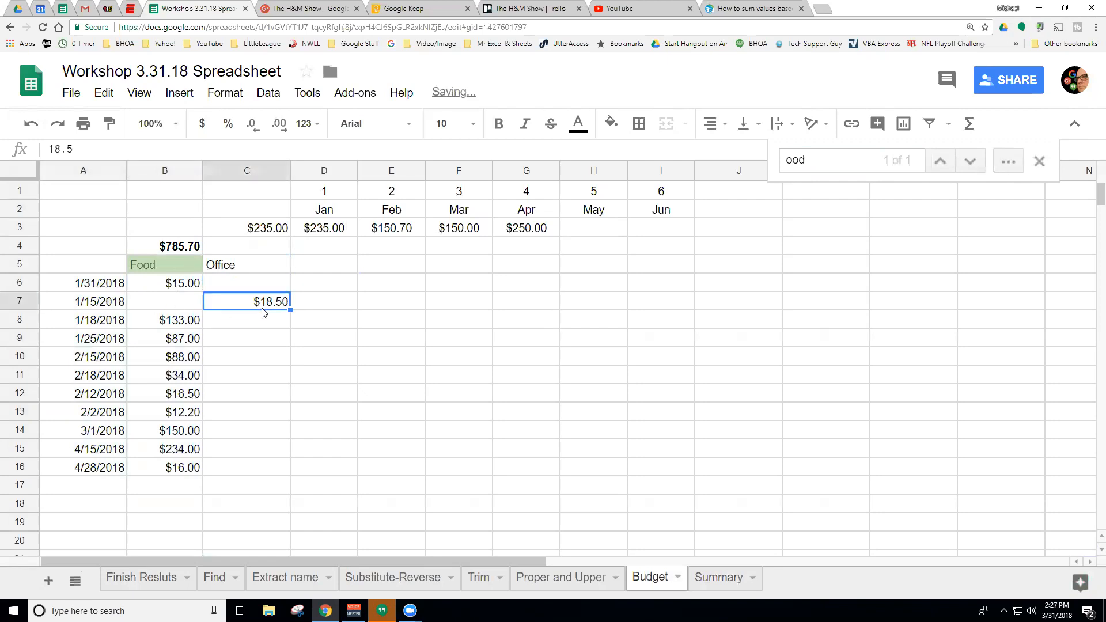
Move the $133.00 amount for 1/18/2018 to D8 and add the category header Extra in D5
{"action": "left_click", "coordinate": [188, 325]}
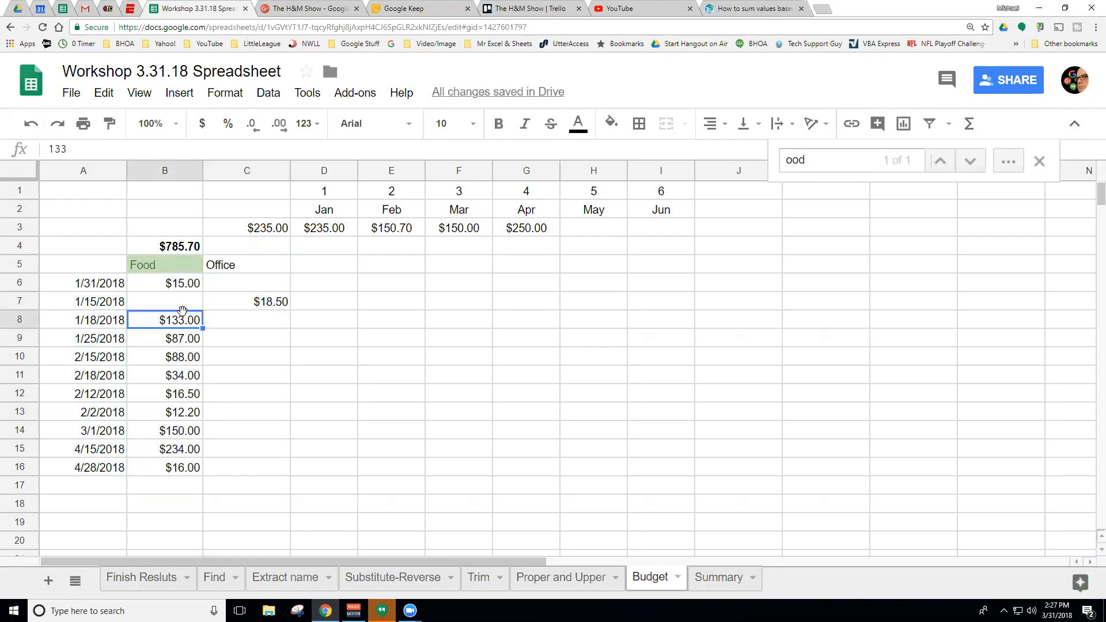
{"action": "left_click_drag", "start_coordinate": [182, 311], "coordinate": [333, 321]}
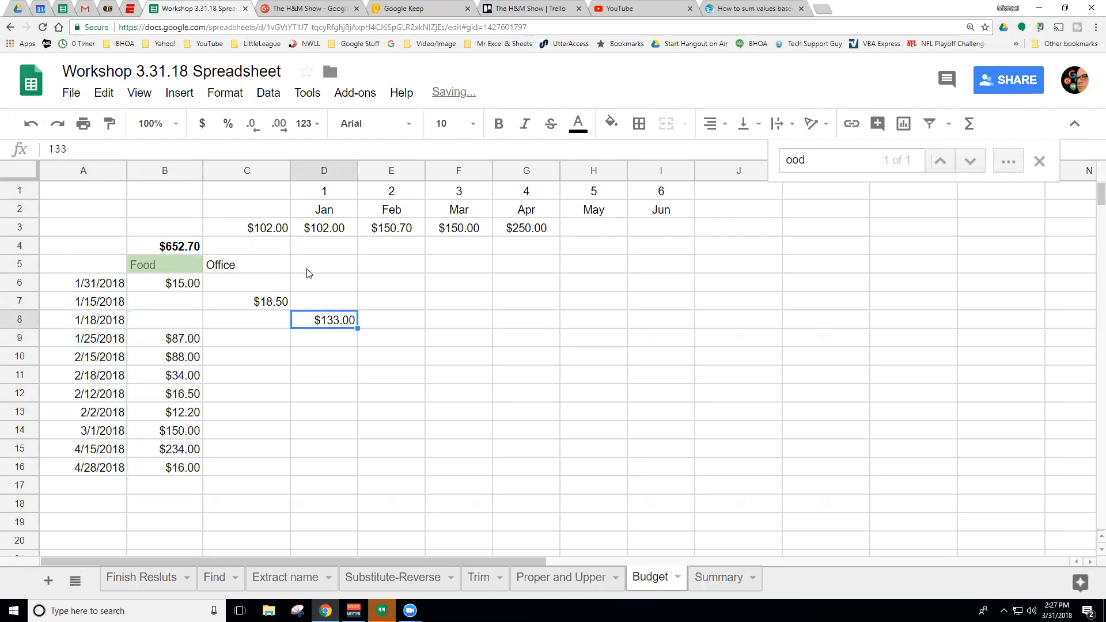
{"action": "left_click", "coordinate": [311, 266]}
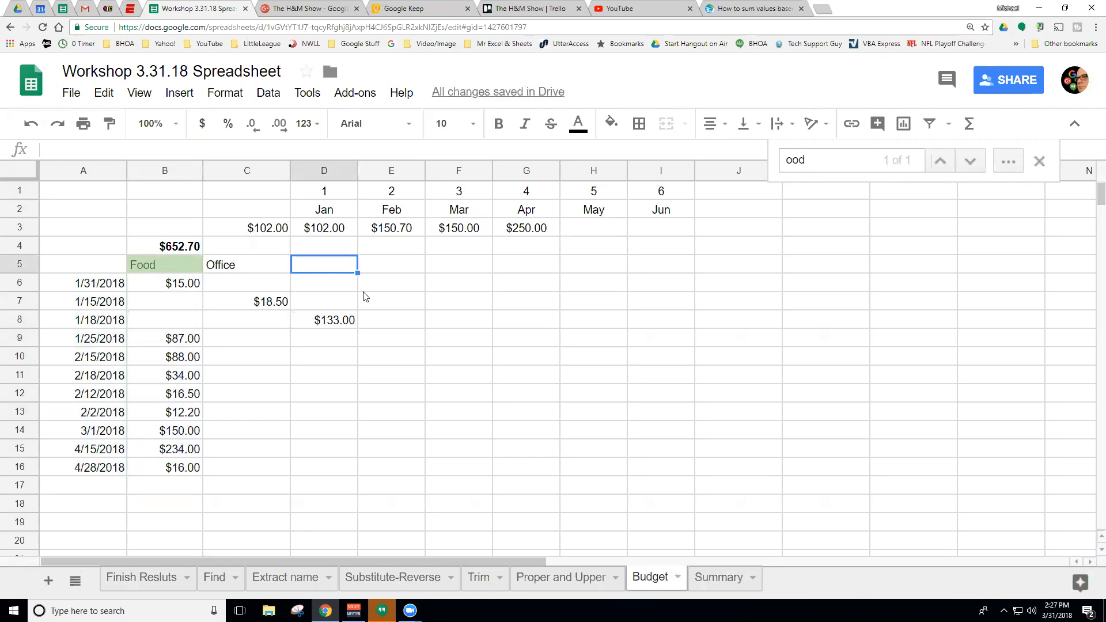
{"action": "type", "text": "Extra"}
{"action": "key", "text": "Return"}
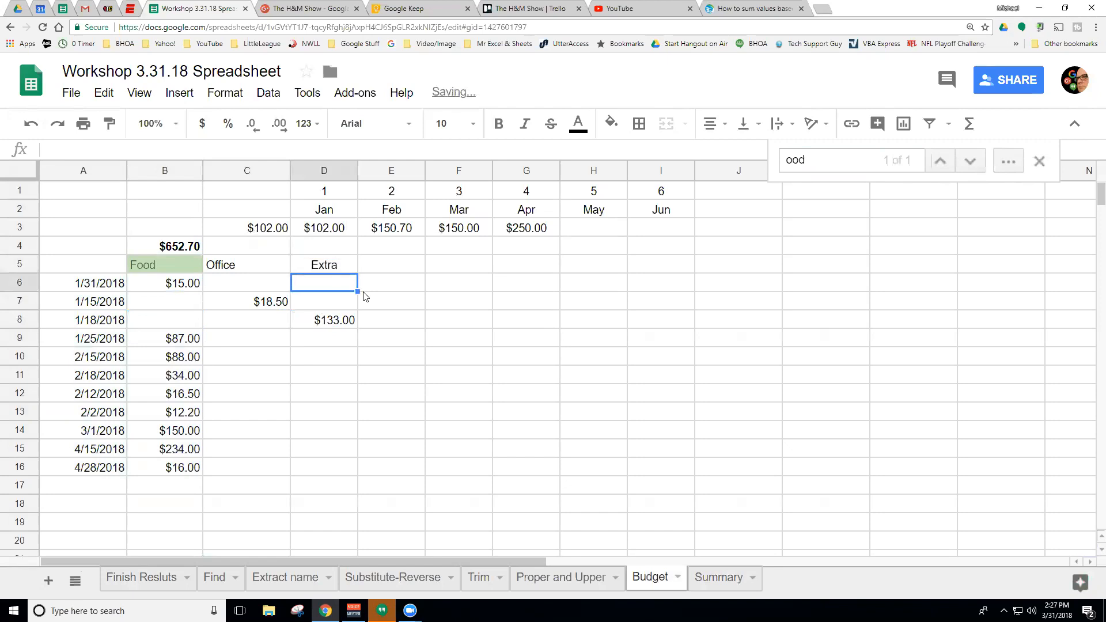
{"action": "left_click", "coordinate": [179, 318]}
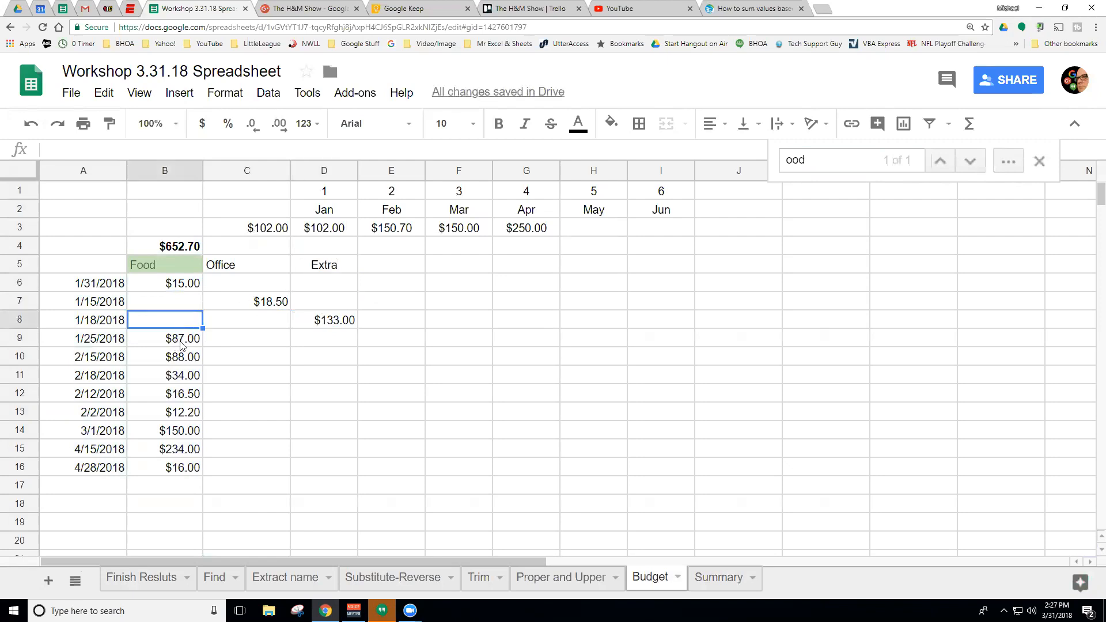
{"action": "left_click", "coordinate": [229, 342]}
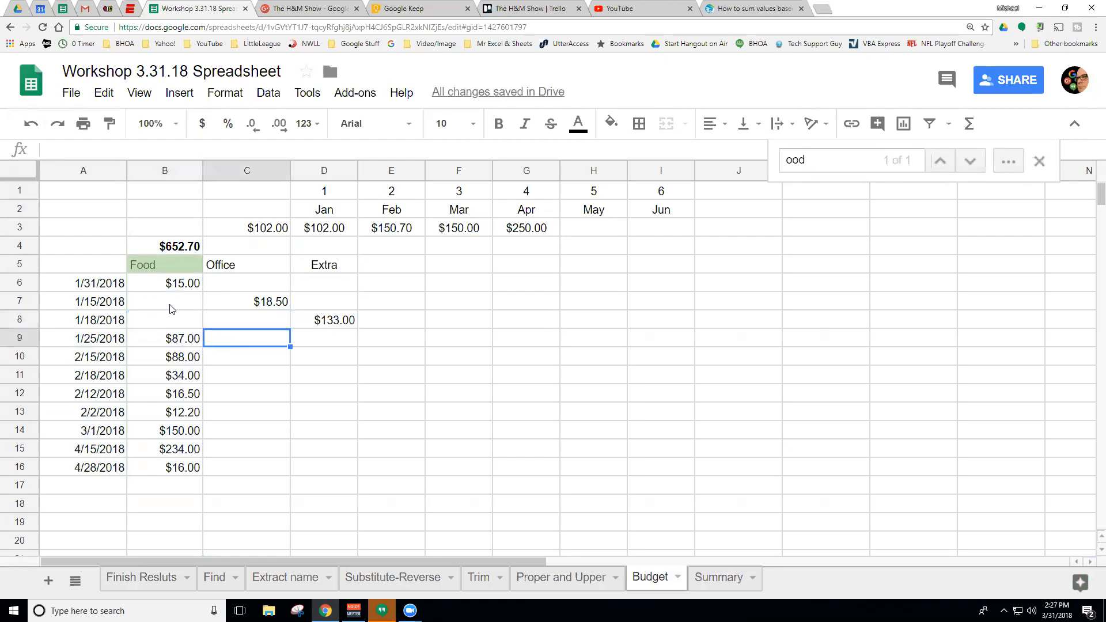
{"action": "left_click", "coordinate": [263, 300]}
{"action": "left_click", "coordinate": [107, 285]}
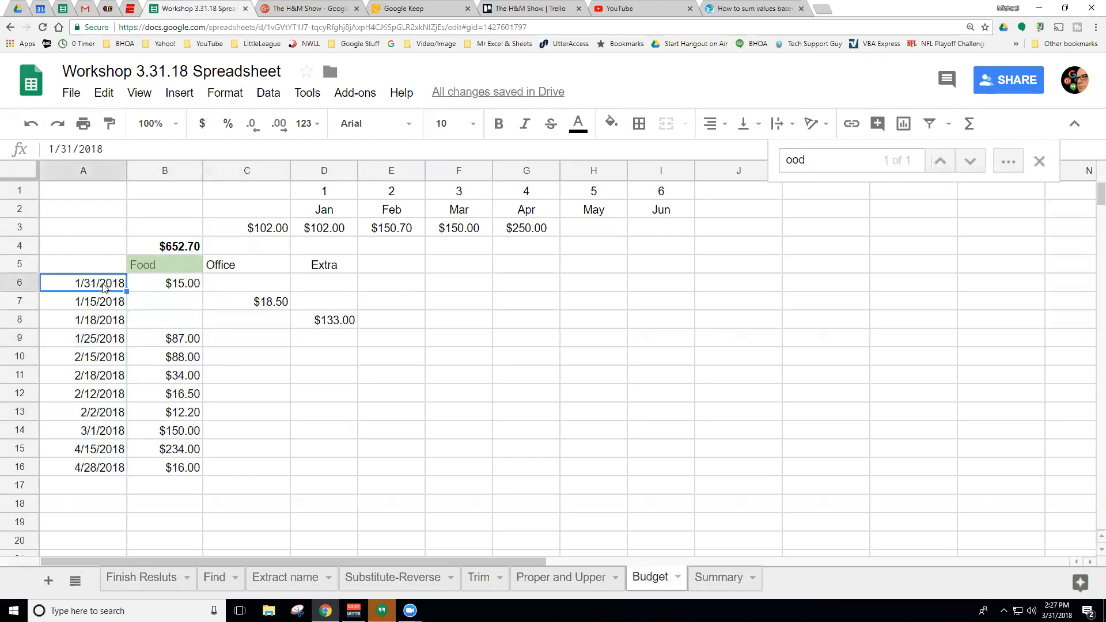
{"action": "left_click", "coordinate": [246, 319]}
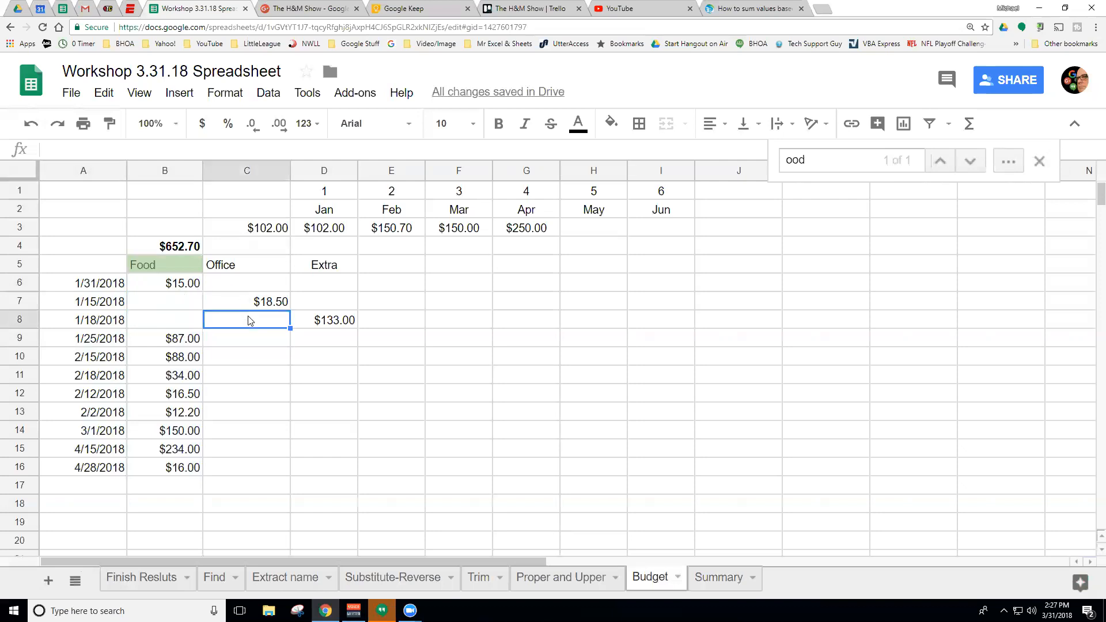
{"action": "left_click", "coordinate": [247, 303]}
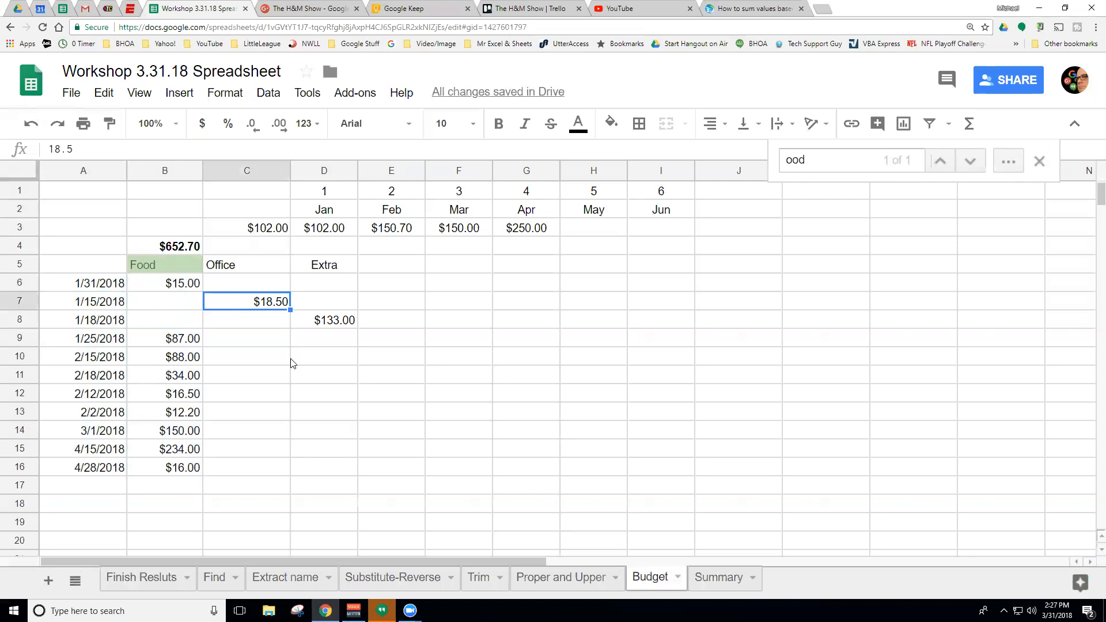
Move $34.00 to C11 and $234.00 to C15 under Office, and $12.20 to D13 under Extra, keeping each amount in its date row
{"action": "left_click", "coordinate": [179, 375]}
{"action": "left_click_drag", "start_coordinate": [176, 361], "coordinate": [233, 375]}
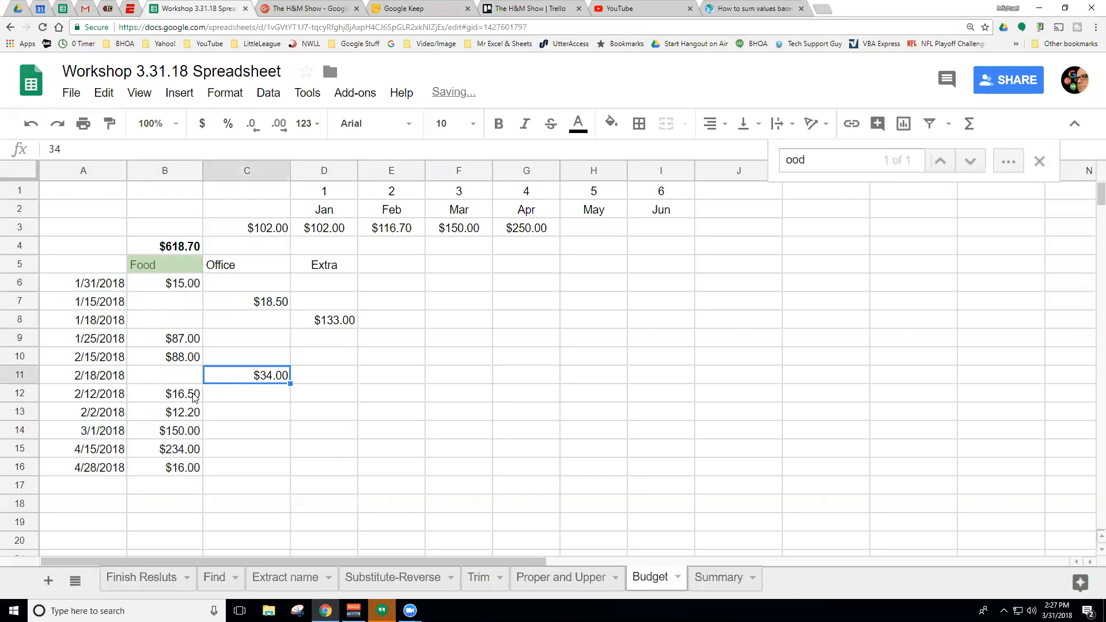
{"action": "left_click", "coordinate": [177, 393]}
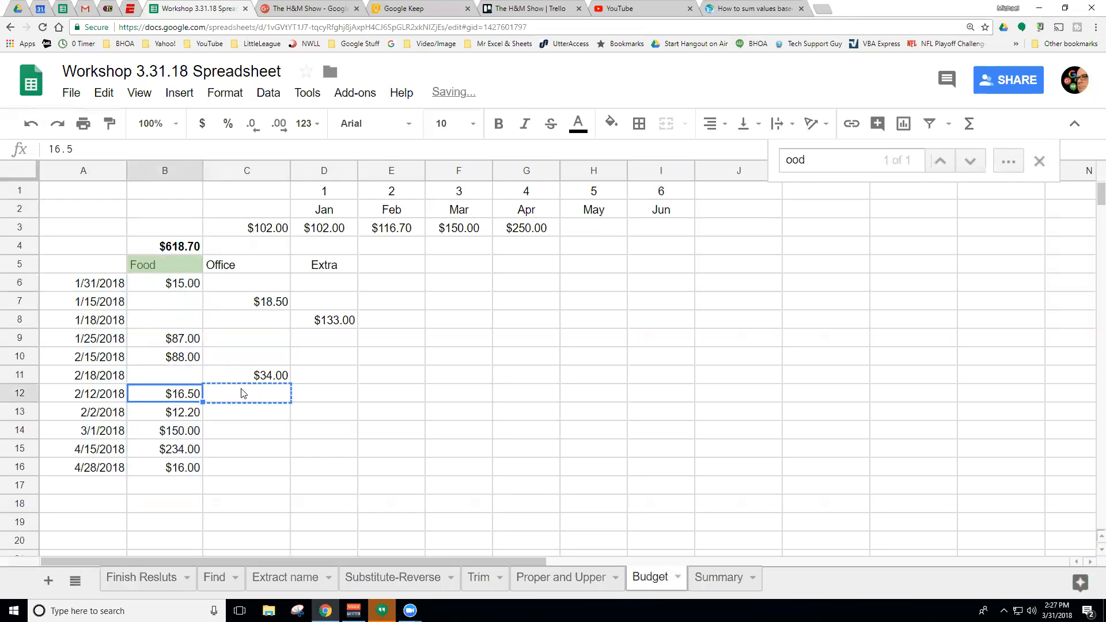
{"action": "left_click", "coordinate": [177, 412]}
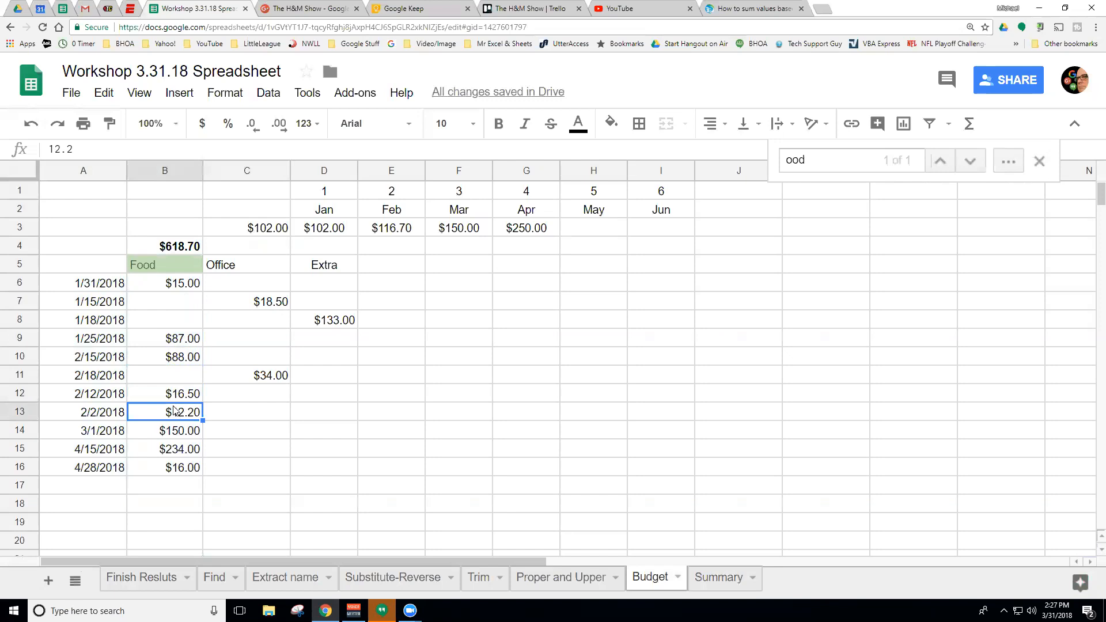
{"action": "left_click_drag", "start_coordinate": [170, 403], "coordinate": [303, 411]}
{"action": "left_click", "coordinate": [182, 433]}
{"action": "left_click", "coordinate": [180, 451]}
{"action": "left_click_drag", "start_coordinate": [175, 440], "coordinate": [247, 445]}
{"action": "left_click", "coordinate": [248, 396]}
{"action": "left_click", "coordinate": [414, 362]}
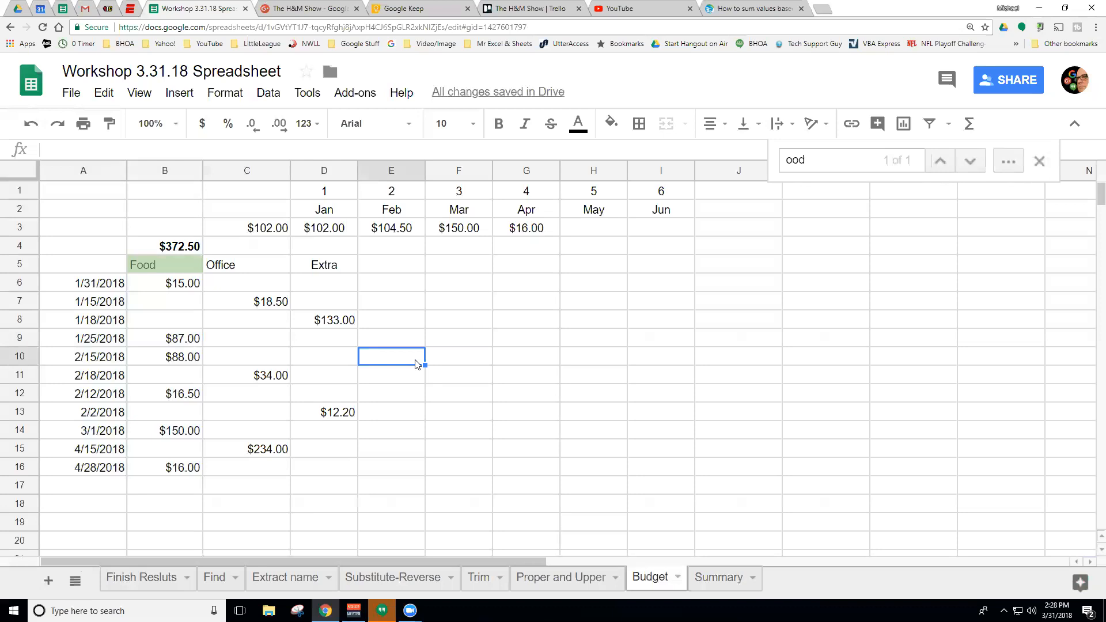
Check the Summary sheet, return to the Budget sheet, and examine the SUM formula in B4 and the cells beside it
{"action": "left_click", "coordinate": [717, 577]}
{"action": "left_click", "coordinate": [648, 579]}
{"action": "left_click", "coordinate": [232, 249]}
{"action": "left_click", "coordinate": [334, 253]}
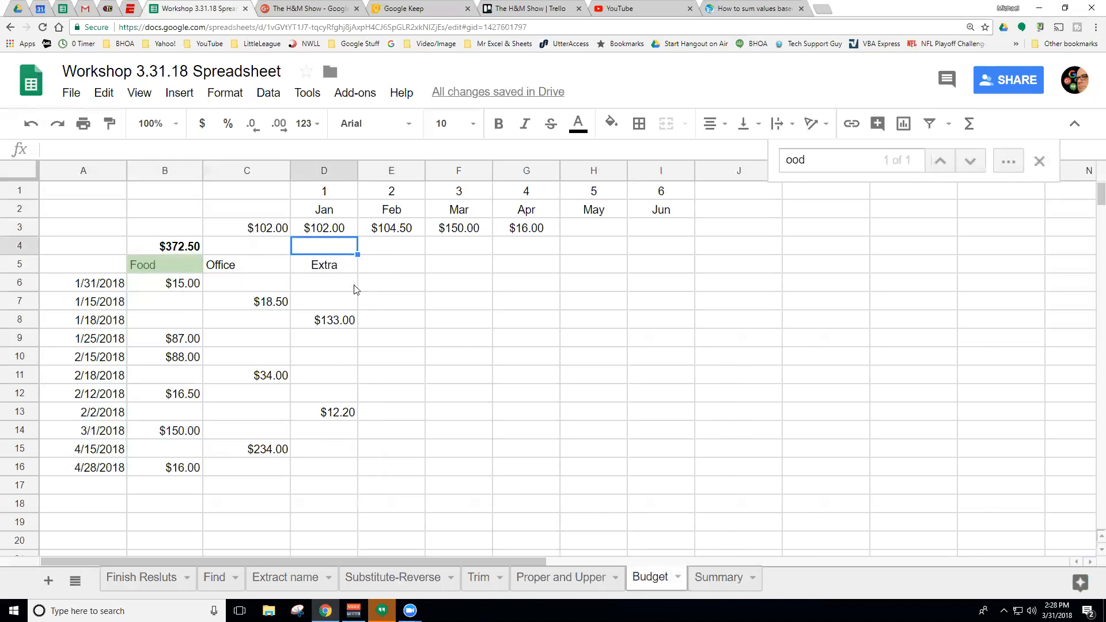
{"action": "key", "text": "Left"}
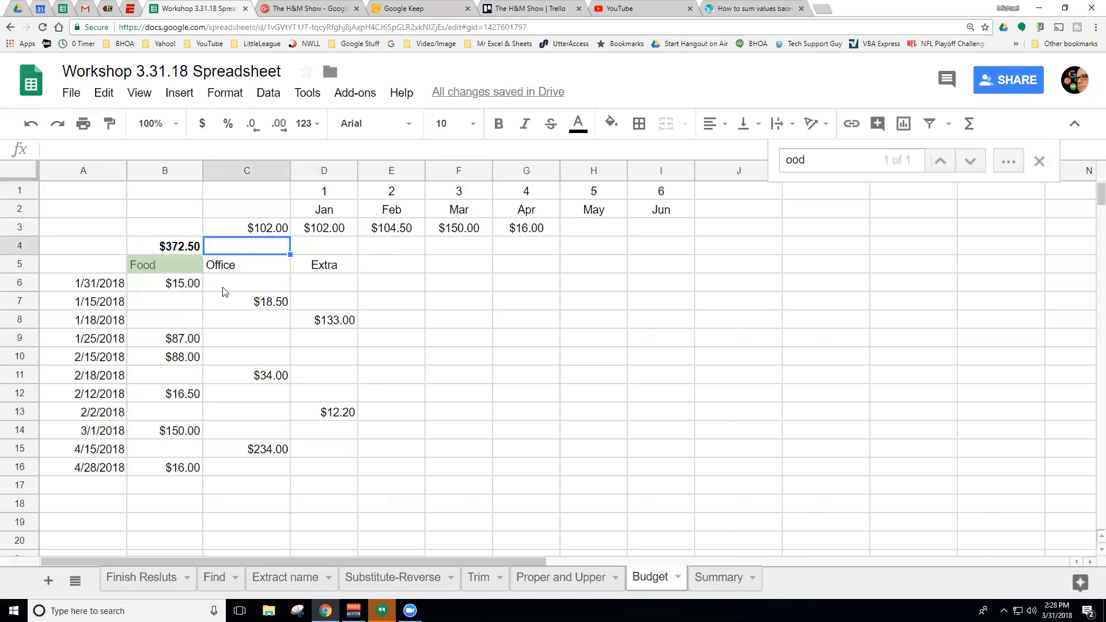
{"action": "left_click", "coordinate": [156, 249]}
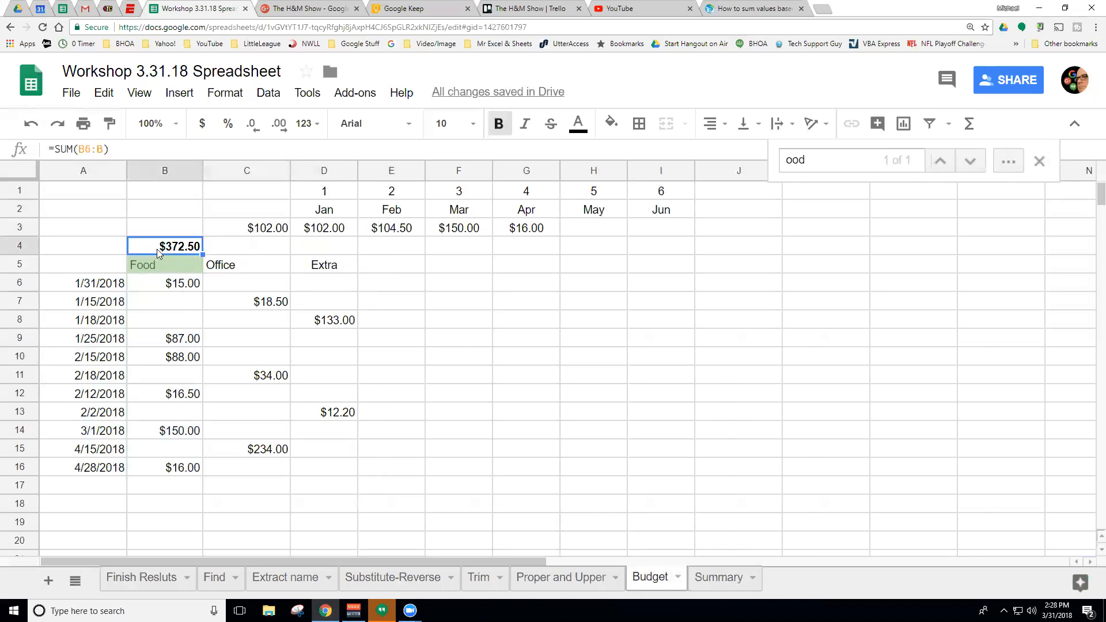
{"action": "left_click", "coordinate": [338, 253]}
{"action": "left_click", "coordinate": [395, 248]}
{"action": "left_click", "coordinate": [188, 247]}
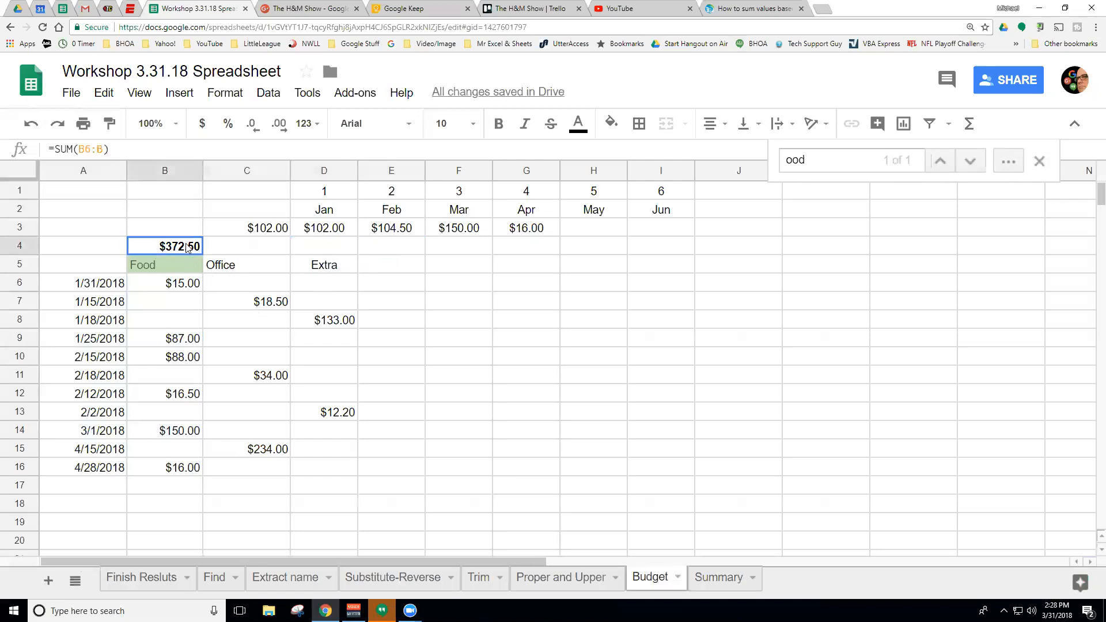
{"action": "left_click", "coordinate": [237, 247]}
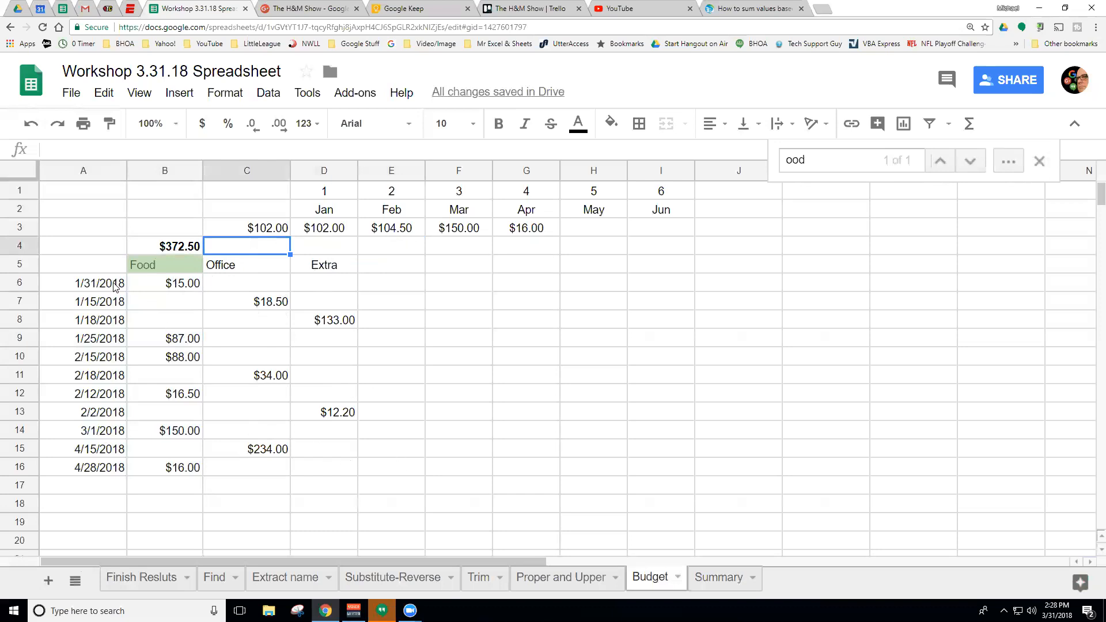
Review the Food, Office and Extra headers in row 5 and the amounts sorted beneath them
{"action": "left_click", "coordinate": [165, 266]}
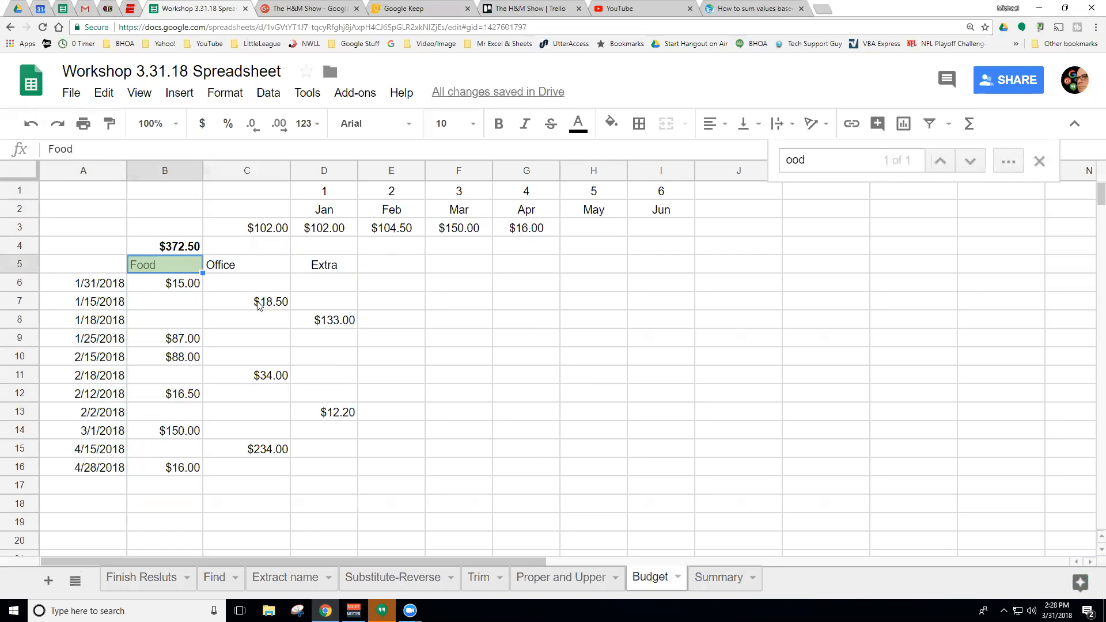
{"action": "left_click", "coordinate": [242, 266]}
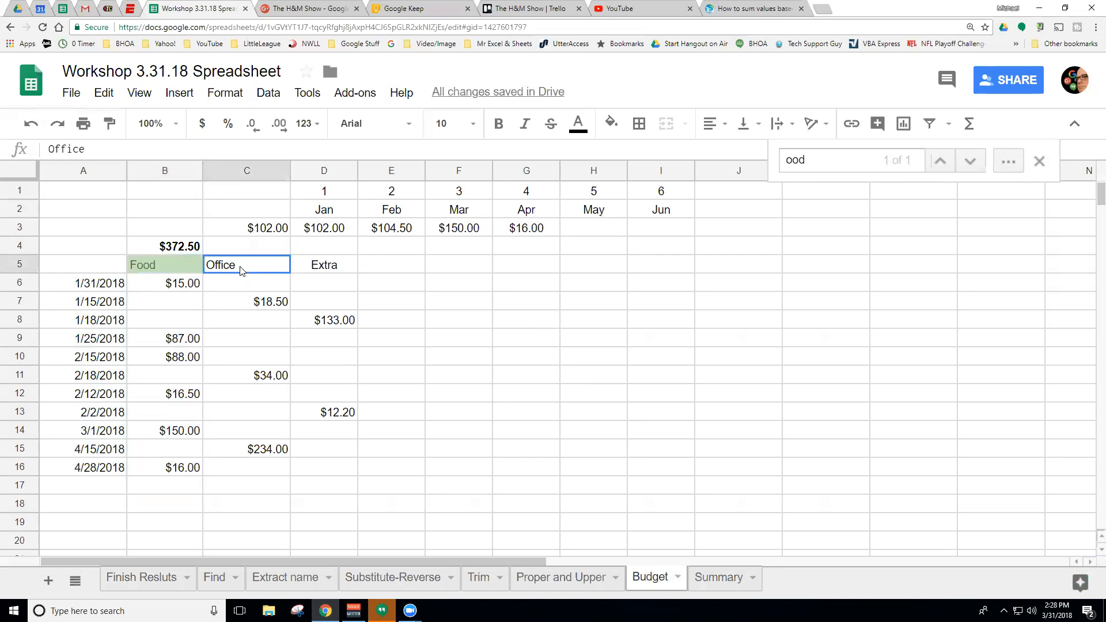
{"action": "left_click", "coordinate": [332, 270]}
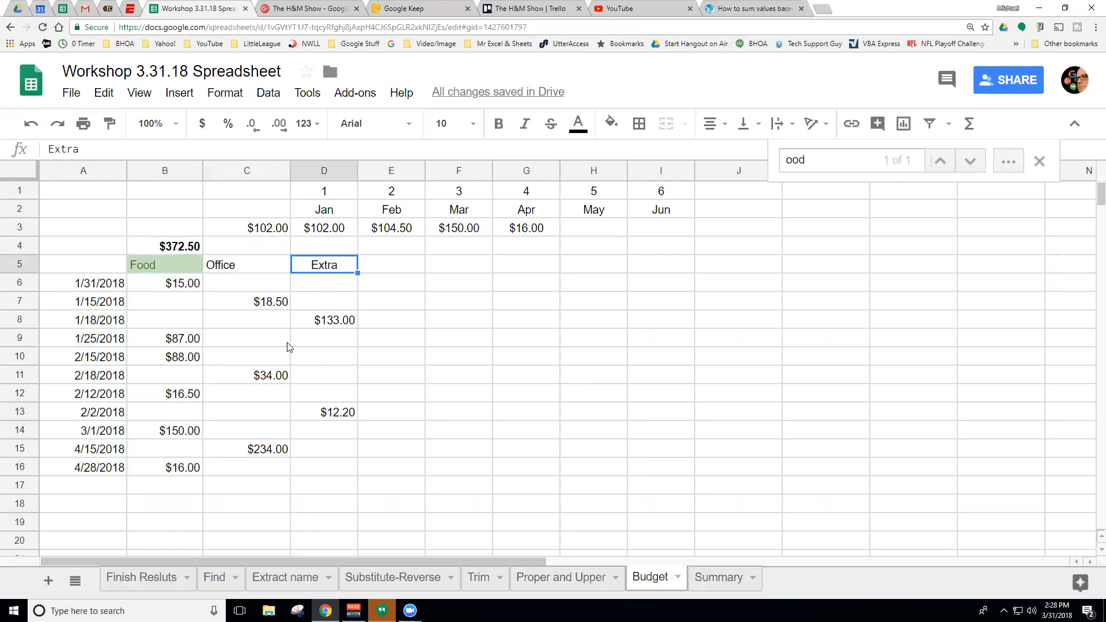
{"action": "left_click", "coordinate": [341, 371]}
{"action": "left_click", "coordinate": [396, 310]}
{"action": "left_click", "coordinate": [400, 337]}
{"action": "left_click", "coordinate": [393, 311]}
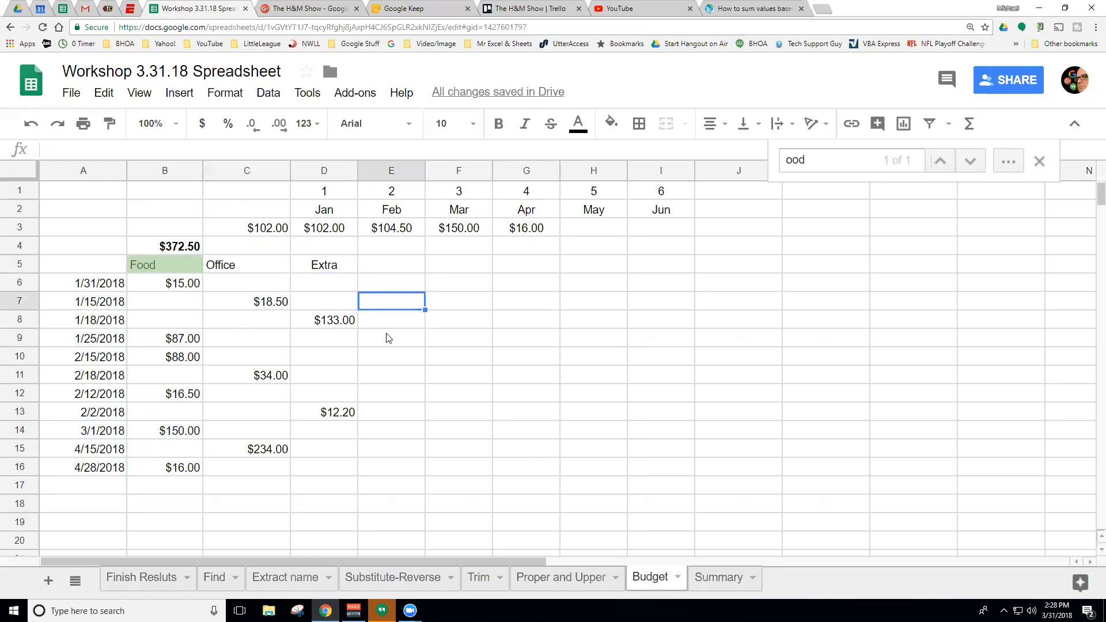
Review the cleaned salesman names on the Finish Resluts sheet and the untrimmed name formula in B3 of the Trim sheet
{"action": "left_click", "coordinate": [149, 578]}
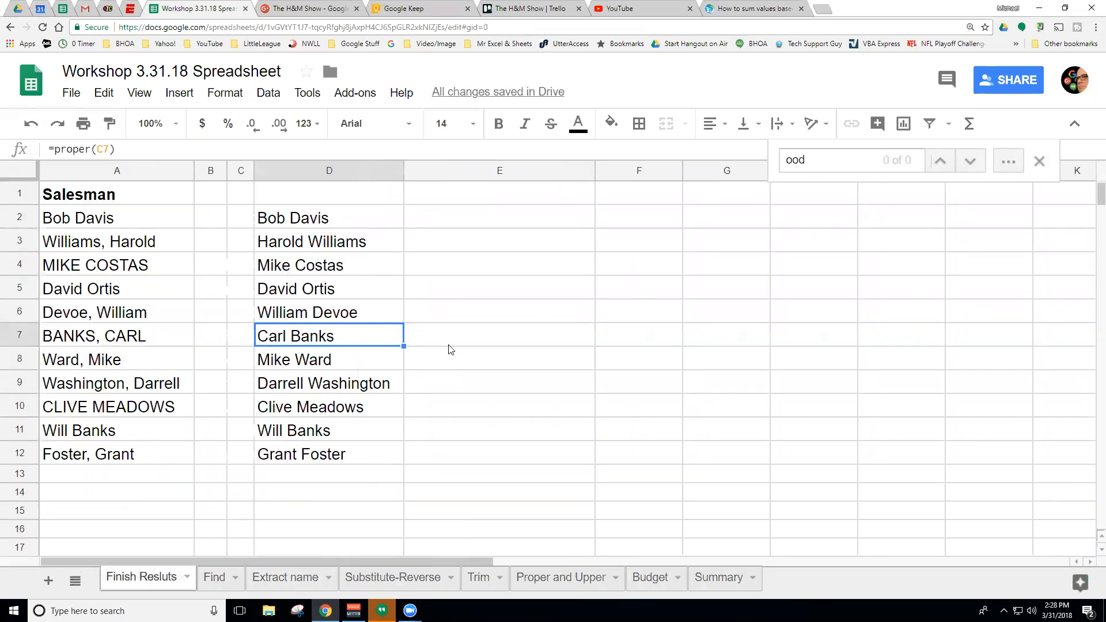
{"action": "left_click", "coordinate": [455, 291]}
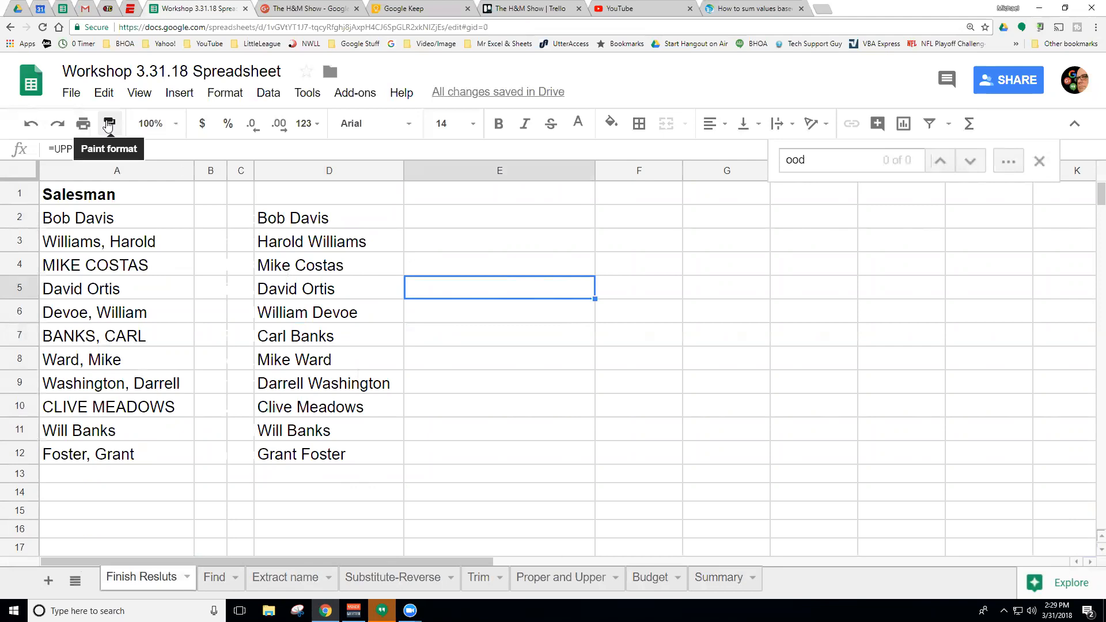
{"action": "left_click", "coordinate": [470, 225]}
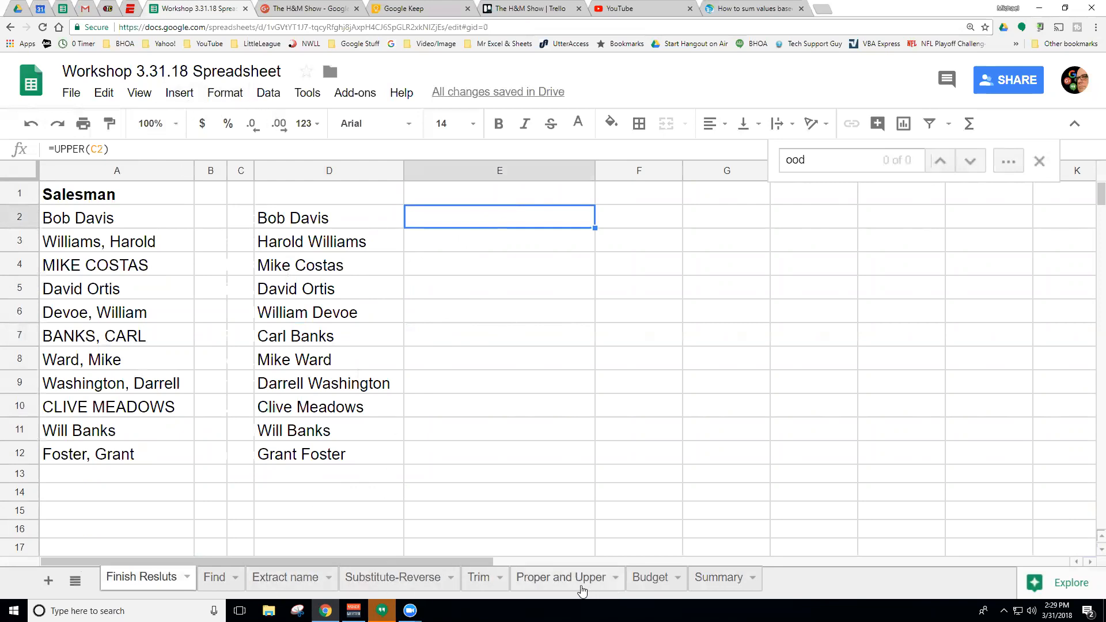
{"action": "left_click", "coordinate": [478, 579]}
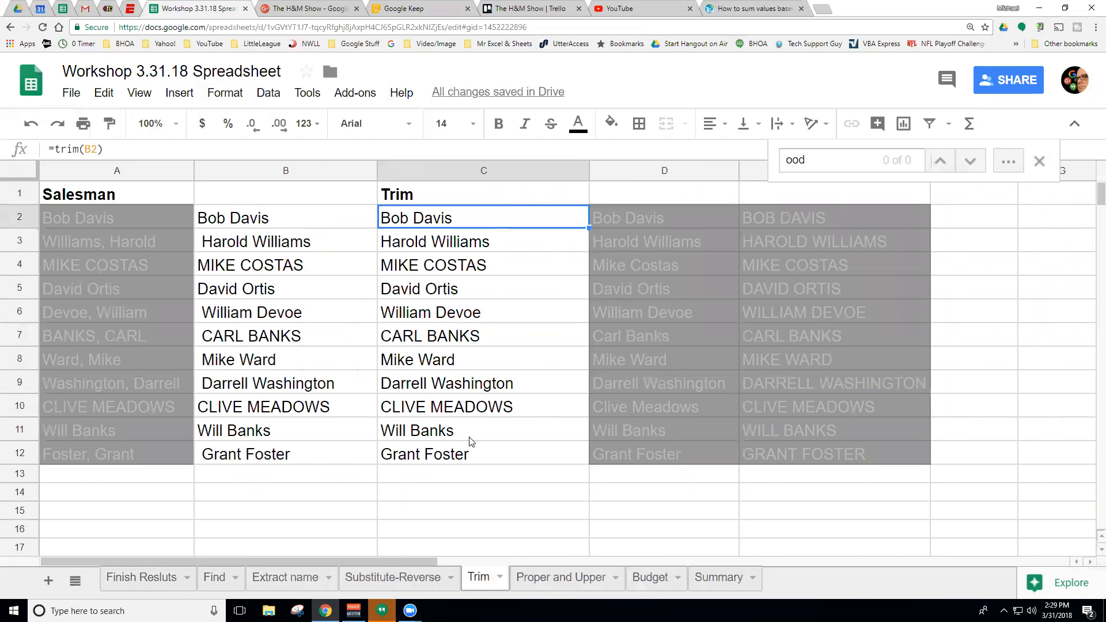
{"action": "left_click", "coordinate": [201, 242]}
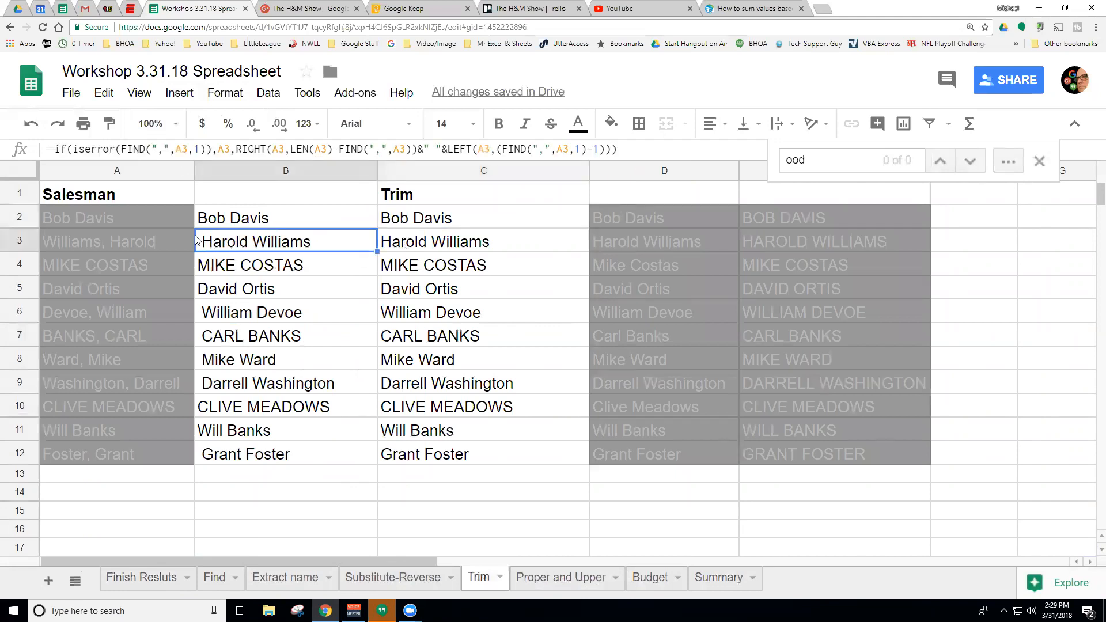
Examine the Proper, Upper and "Dear" greeting formulas in columns D, E and F of the Proper and Upper sheet
{"action": "left_click", "coordinate": [583, 579]}
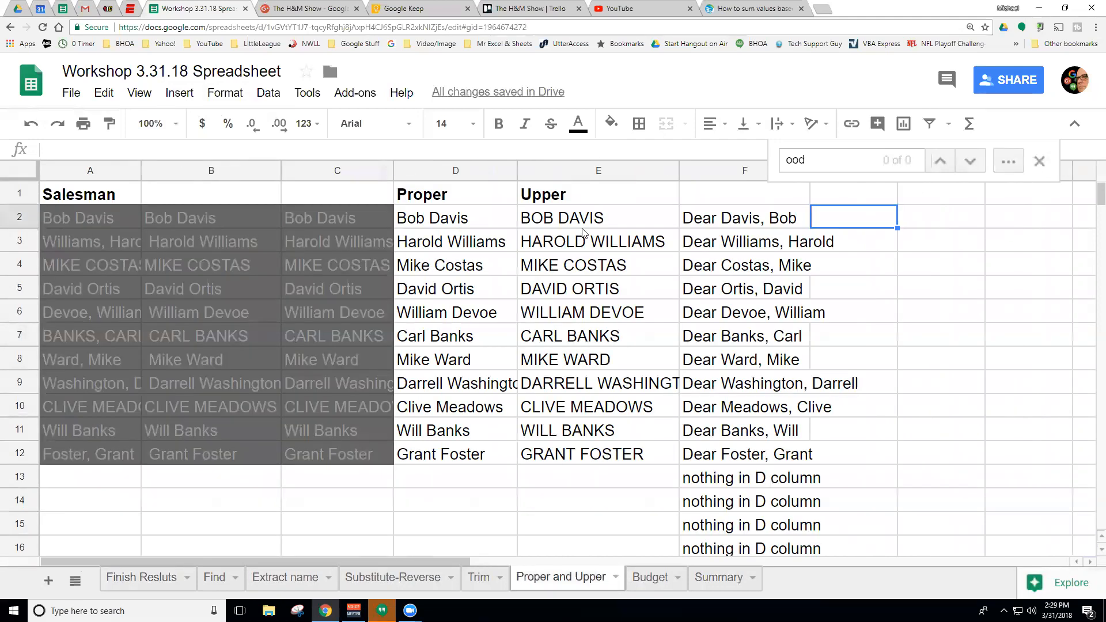
{"action": "left_click", "coordinate": [716, 226]}
{"action": "left_click", "coordinate": [731, 320]}
{"action": "left_click", "coordinate": [709, 252]}
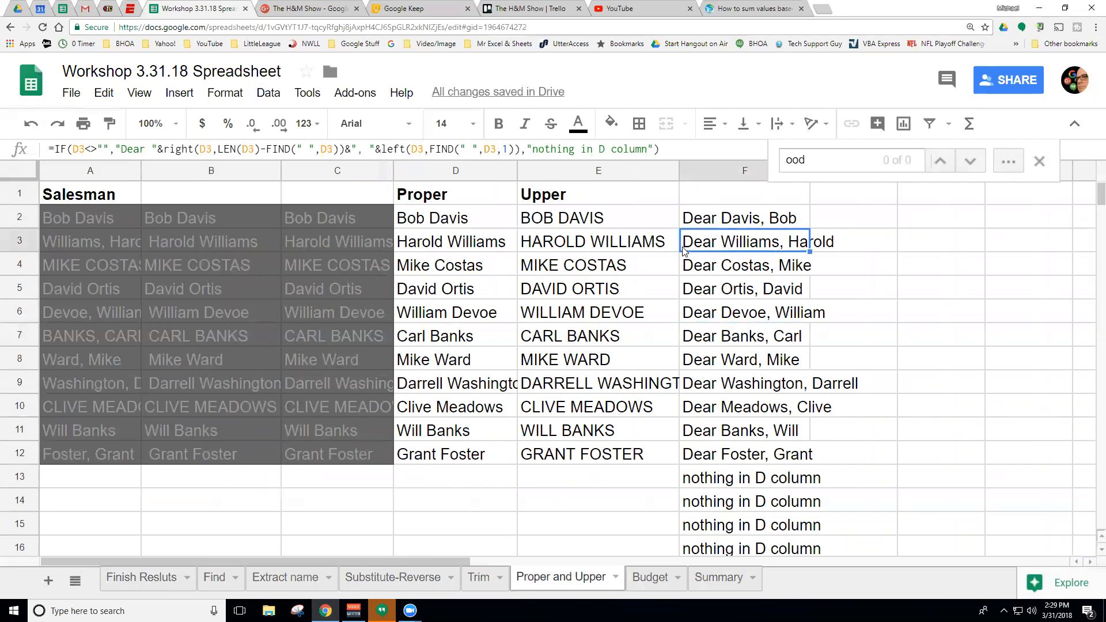
{"action": "left_click", "coordinate": [455, 224]}
{"action": "left_click", "coordinate": [575, 217]}
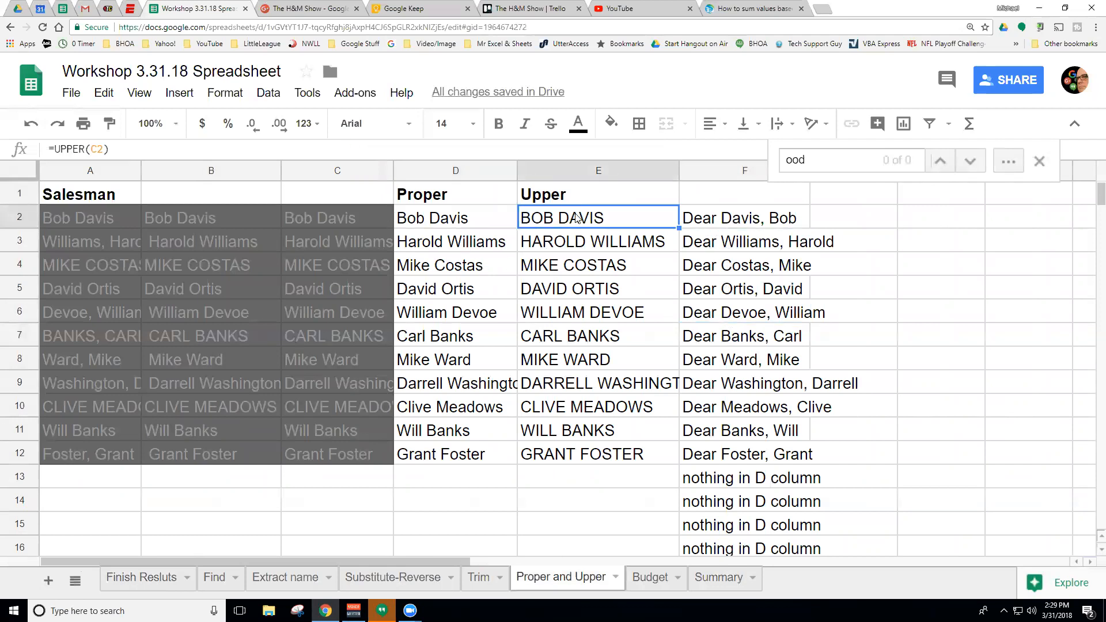
{"action": "left_click", "coordinate": [551, 292]}
{"action": "left_click", "coordinate": [438, 297]}
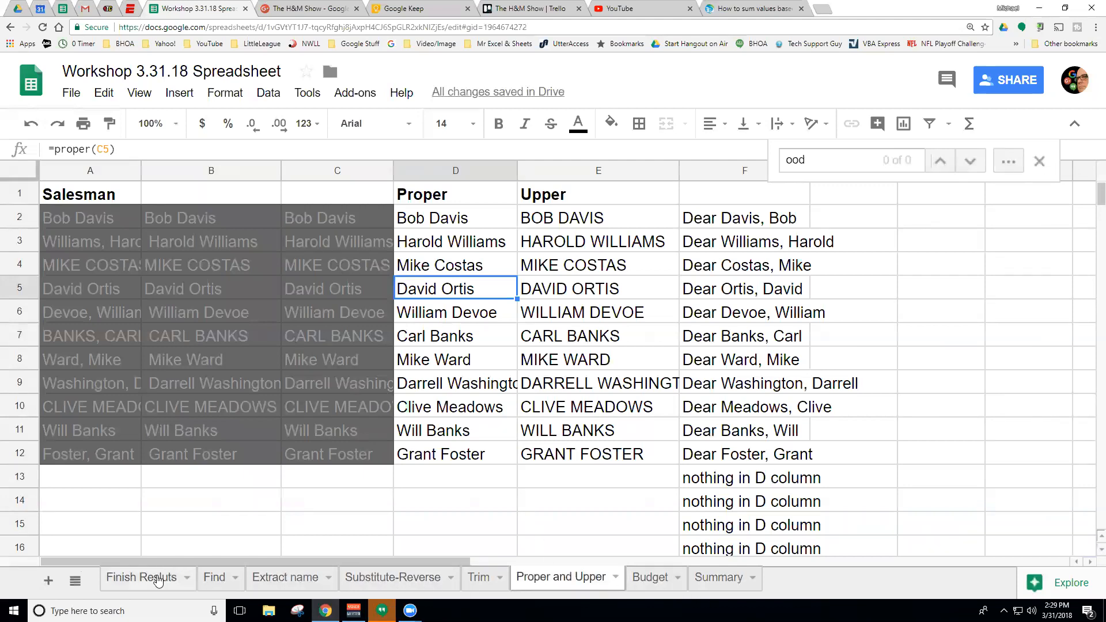
{"action": "left_click", "coordinate": [458, 504]}
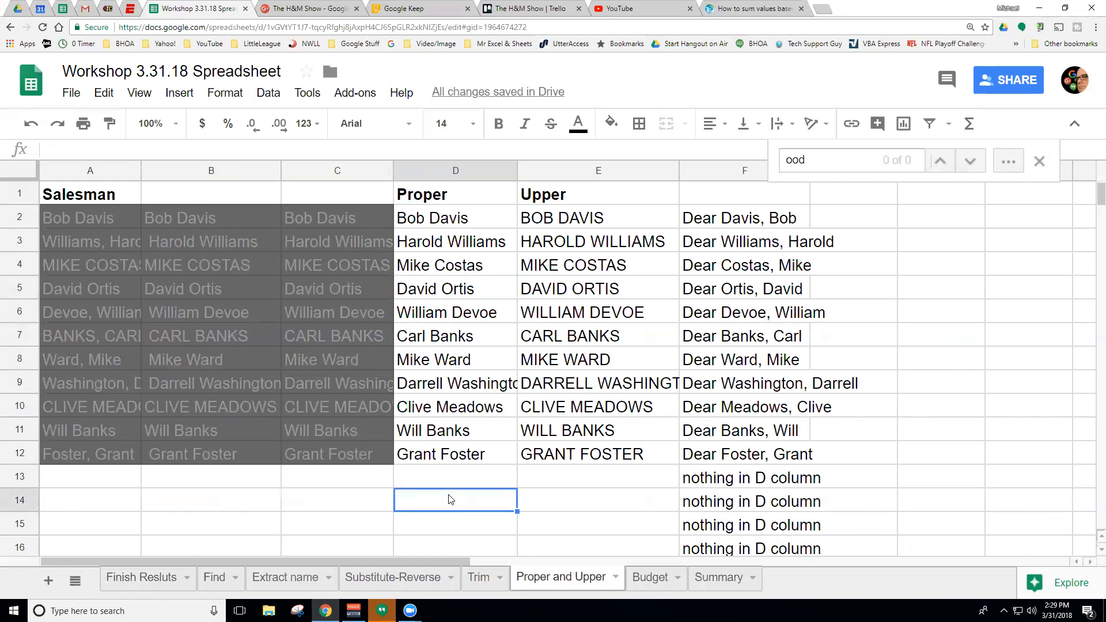